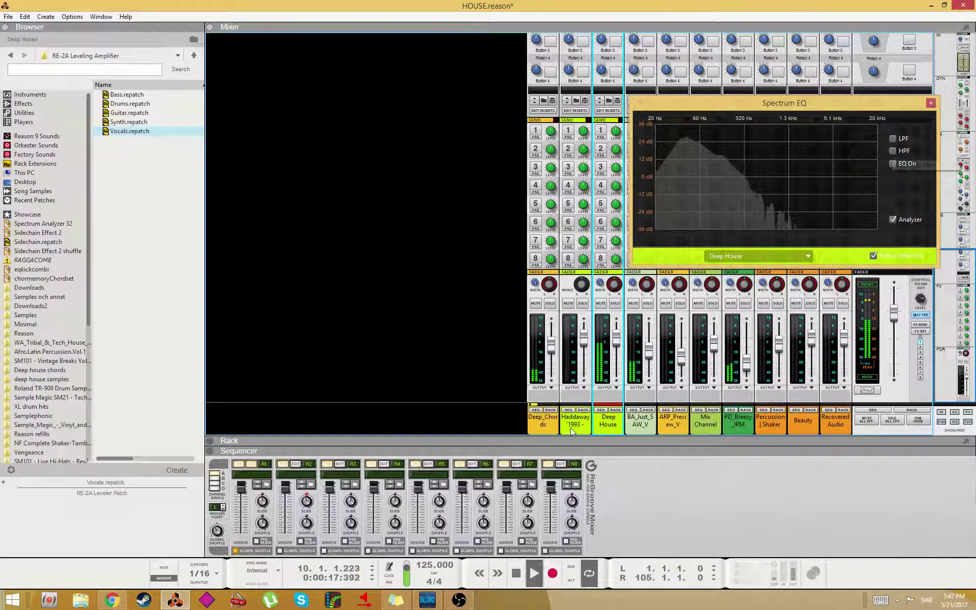
# - Enable the high-pass filter in the Spectrum EQ for the Deep House channel
pyautogui.click(614, 411)
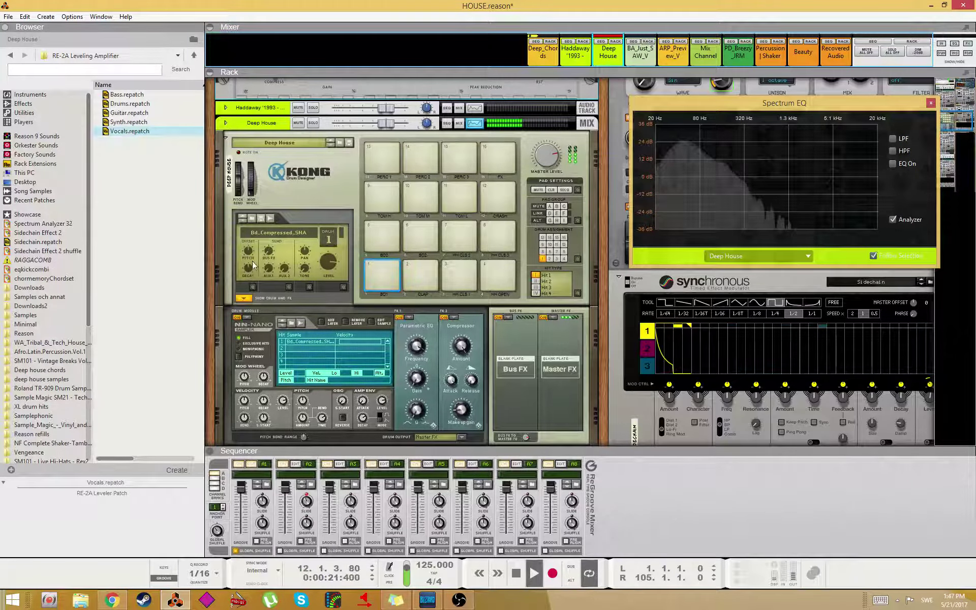
pyautogui.moveTo(251, 251); pyautogui.dragTo(269, 234)
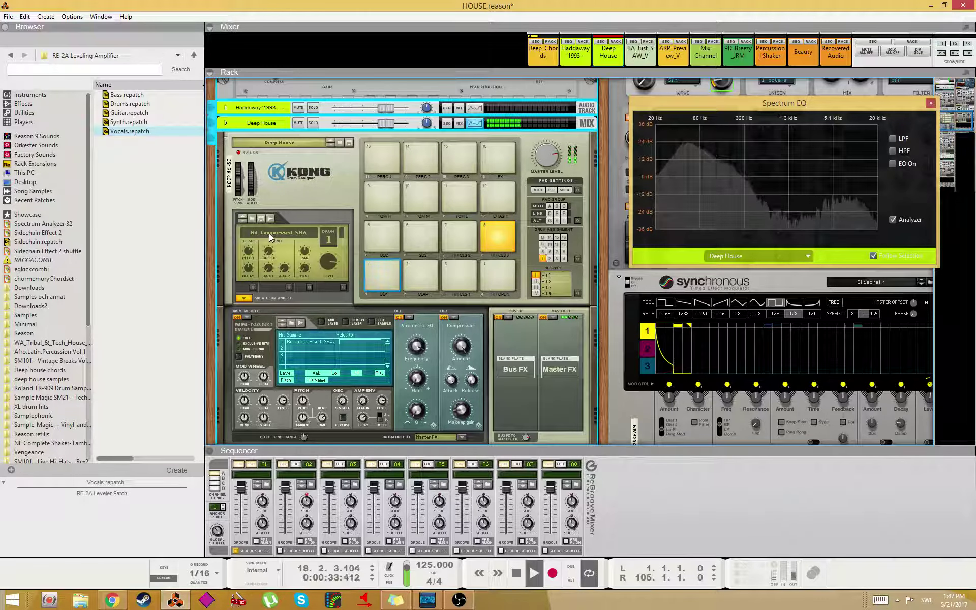
pyautogui.click(893, 151)
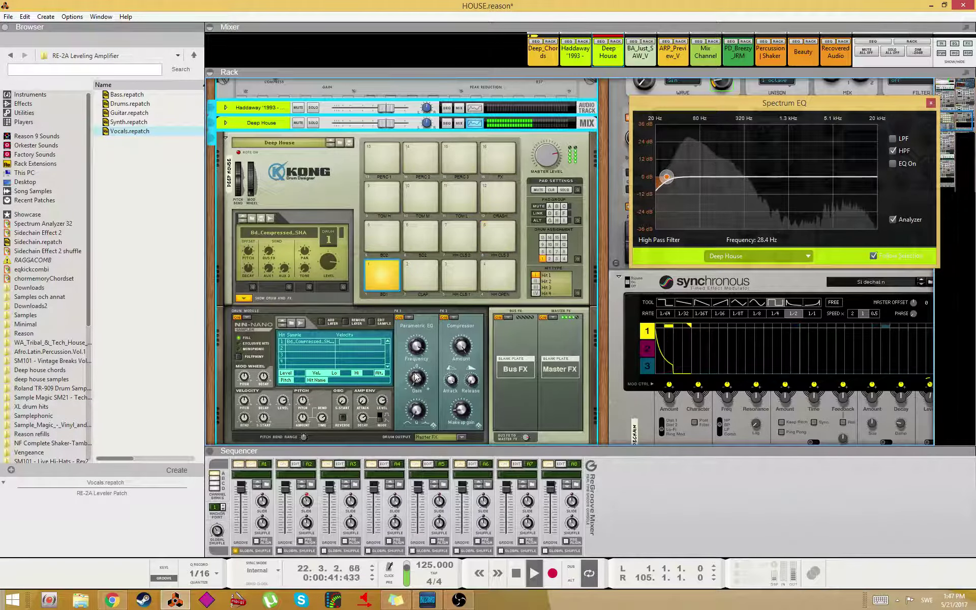
# - Create an automation lane for Kong's Drum 1 FX1 P1 parameter and draw a clip spanning the arrangement
pyautogui.moveTo(423, 377)
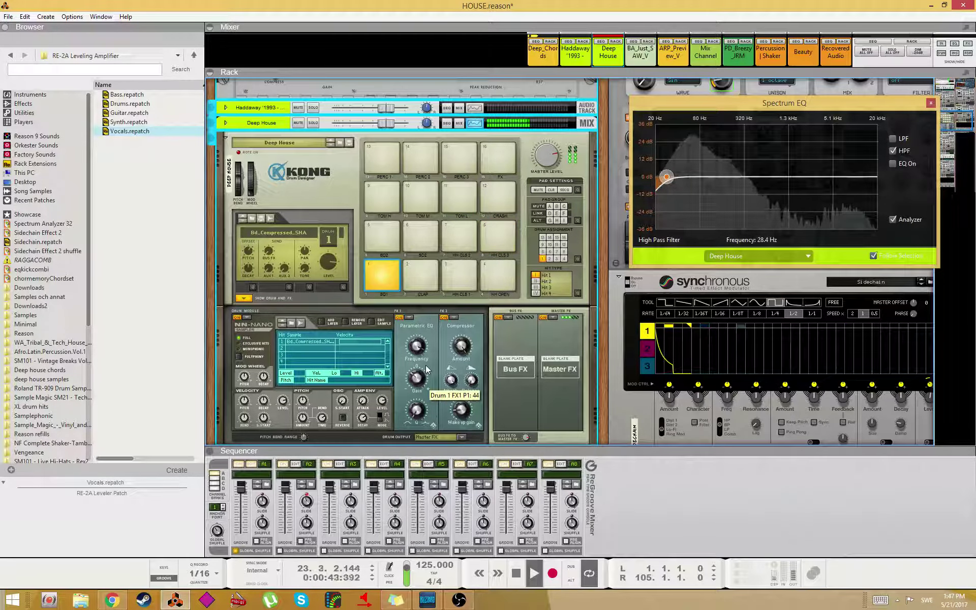
pyautogui.rightClick(417, 386)
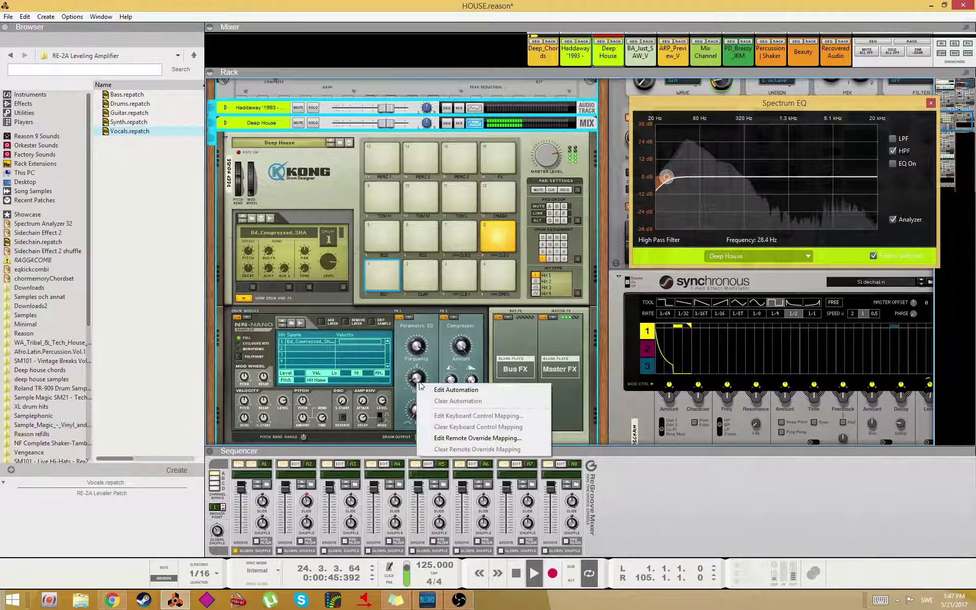
pyautogui.click(436, 394)
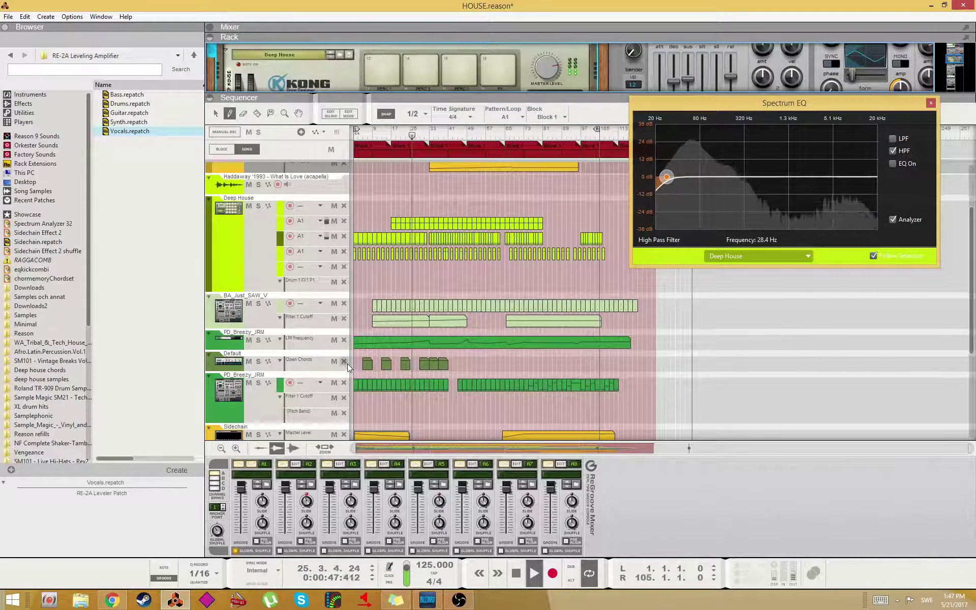
pyautogui.moveTo(356, 283)
pyautogui.mouseDown()
pyautogui.moveTo(661, 283)
pyautogui.moveTo(645, 283)
pyautogui.mouseUp()
pyautogui.press('q')
pyautogui.click(353, 288)
pyautogui.doubleClick(358, 288)
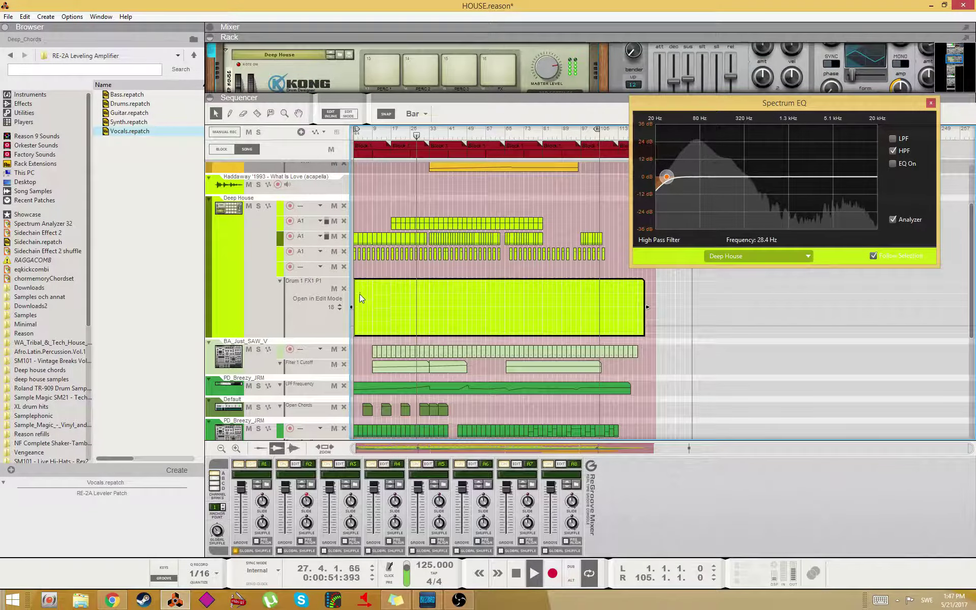
# - Draw a falling automation line in the Drum 1 FX1 P1 clip from 68 at bar 3 to 32 at bar 110, and restart playback from the beginning
pyautogui.press('Escape')
pyautogui.doubleClick(362, 287)
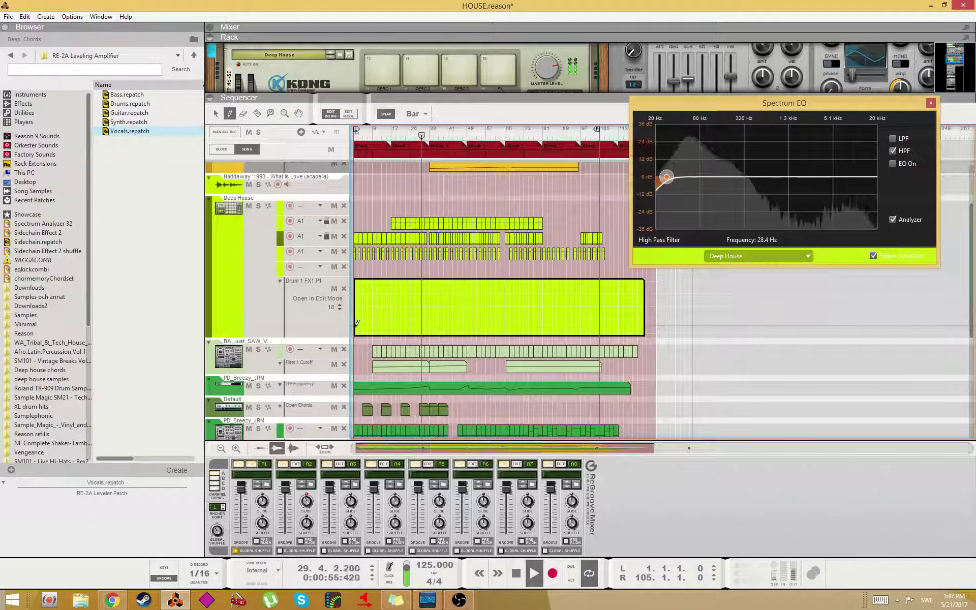
pyautogui.click(359, 302)
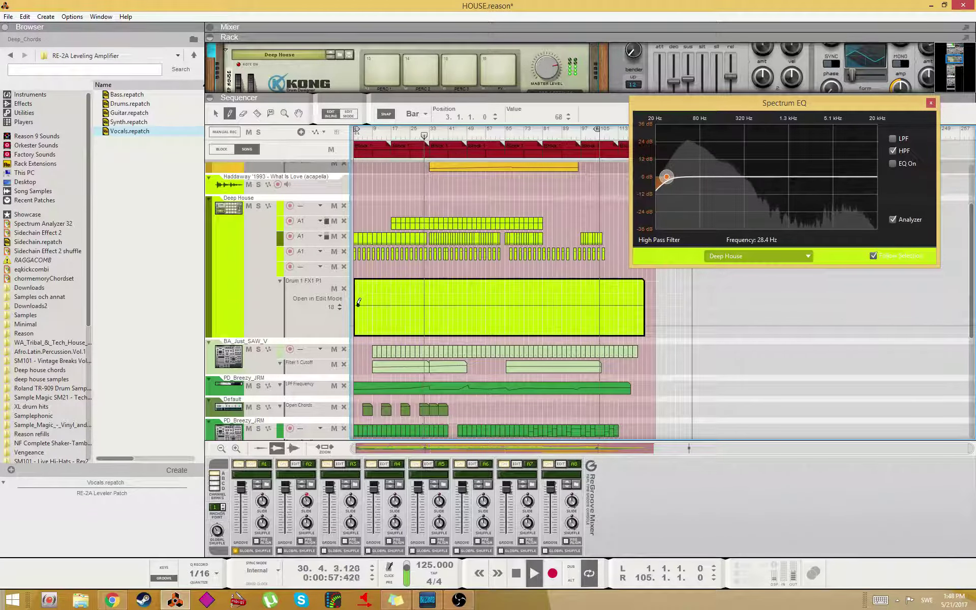
pyautogui.keyDown('alt'); pyautogui.click(513, 319); pyautogui.keyUp('alt')
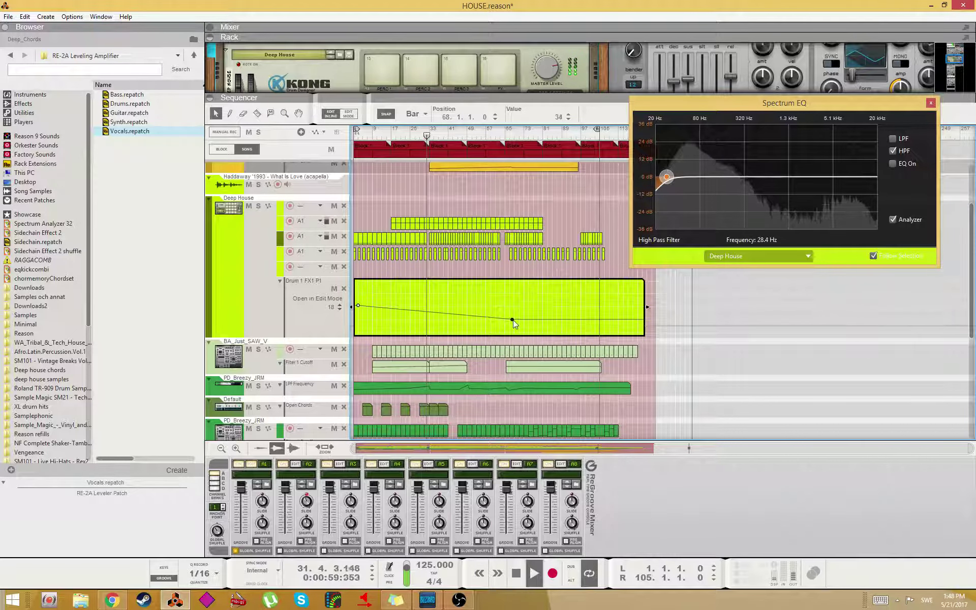
pyautogui.moveTo(513, 319); pyautogui.dragTo(612, 320)
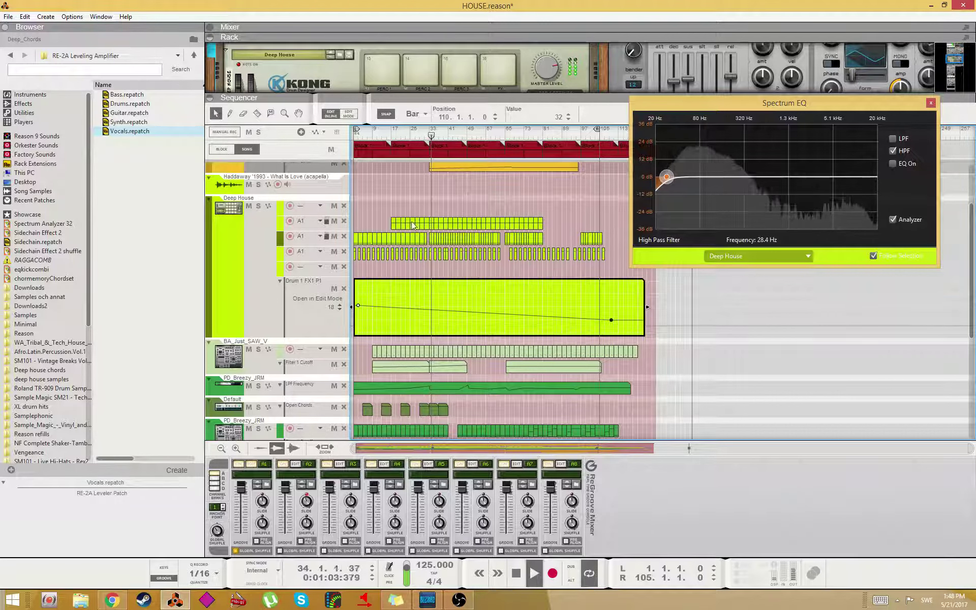
pyautogui.click(354, 134)
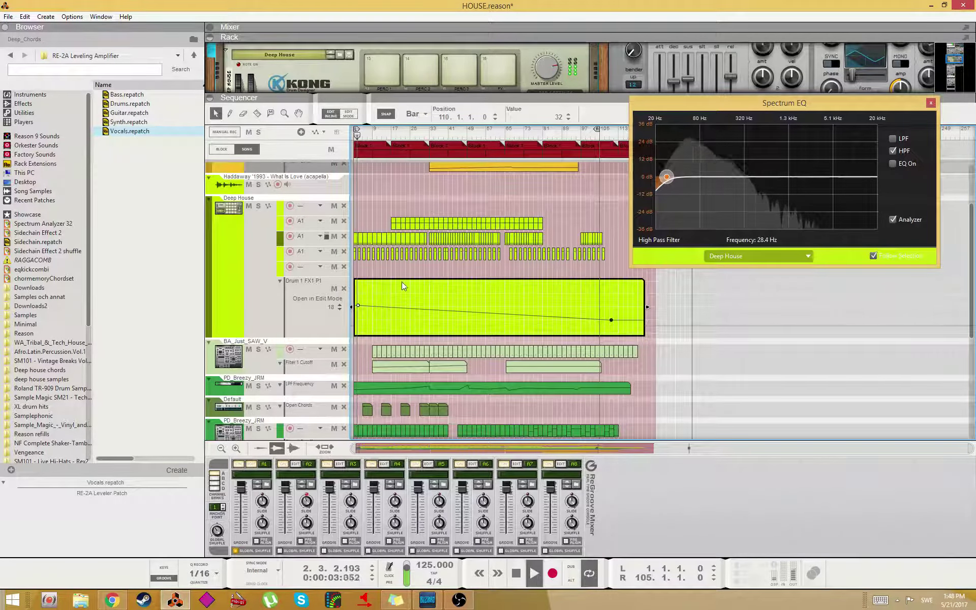
pyautogui.click(400, 196)
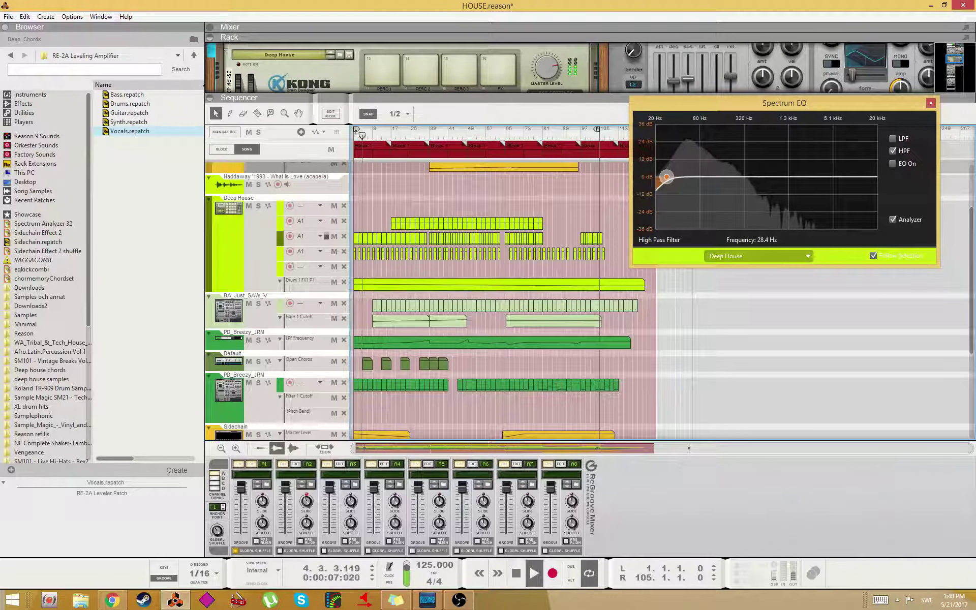
pyautogui.hotkey('alt', 'Tab')
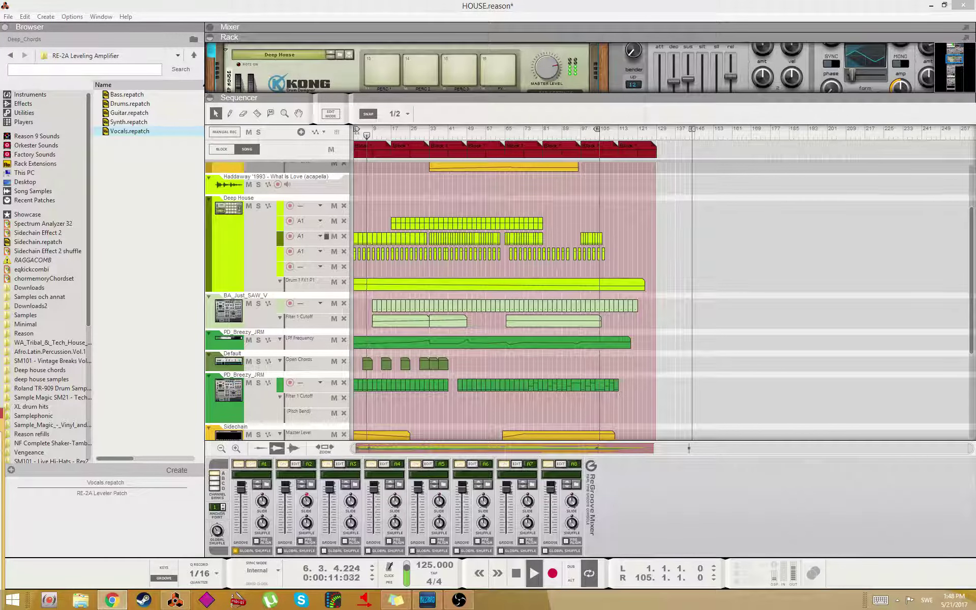
pyautogui.press('F2')
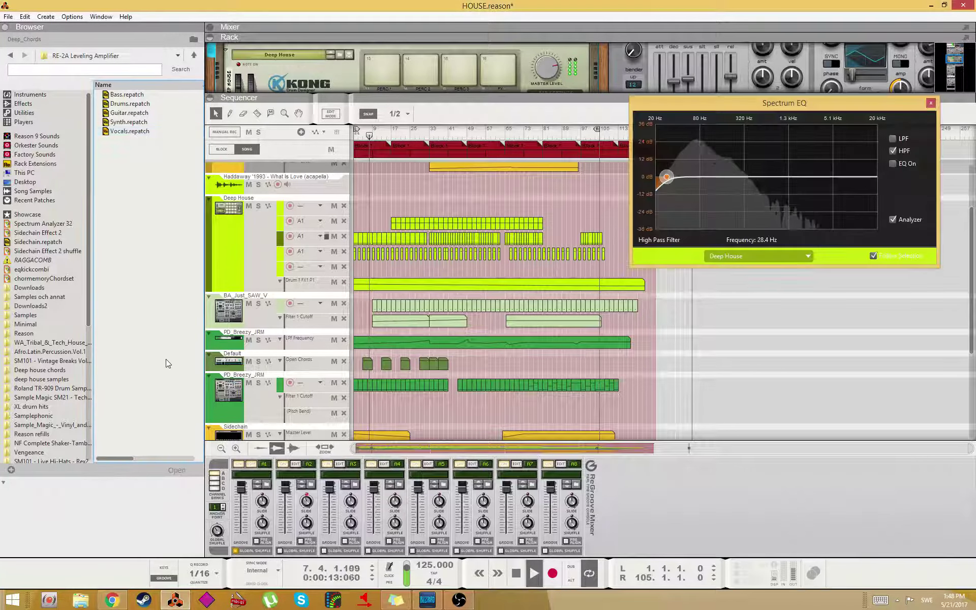
# - Delete the Recovered Audio clip and its audio track from the sequencer
pyautogui.scroll(-5, 459, 343)
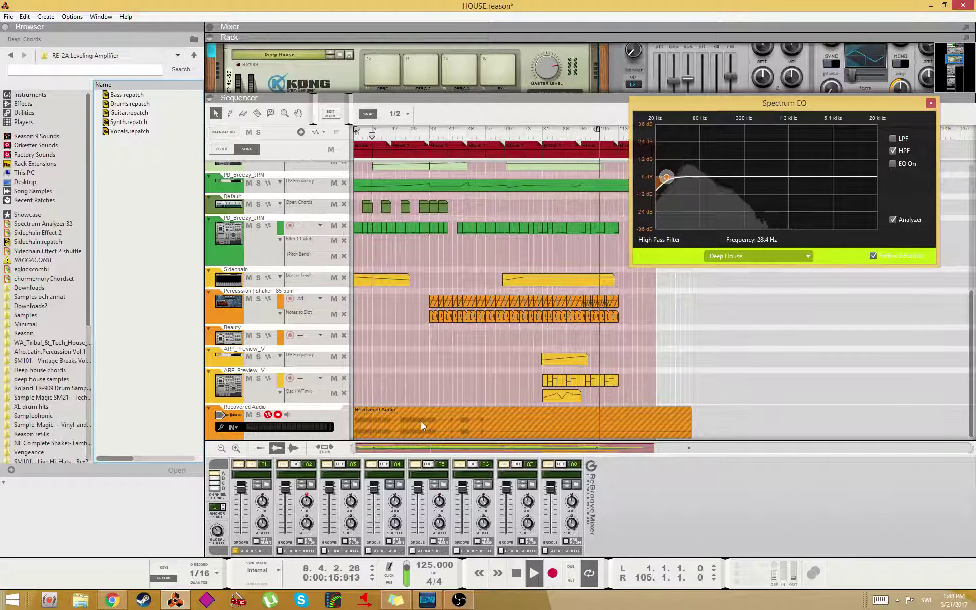
pyautogui.click(421, 422)
pyautogui.press('Delete')
pyautogui.click(310, 413)
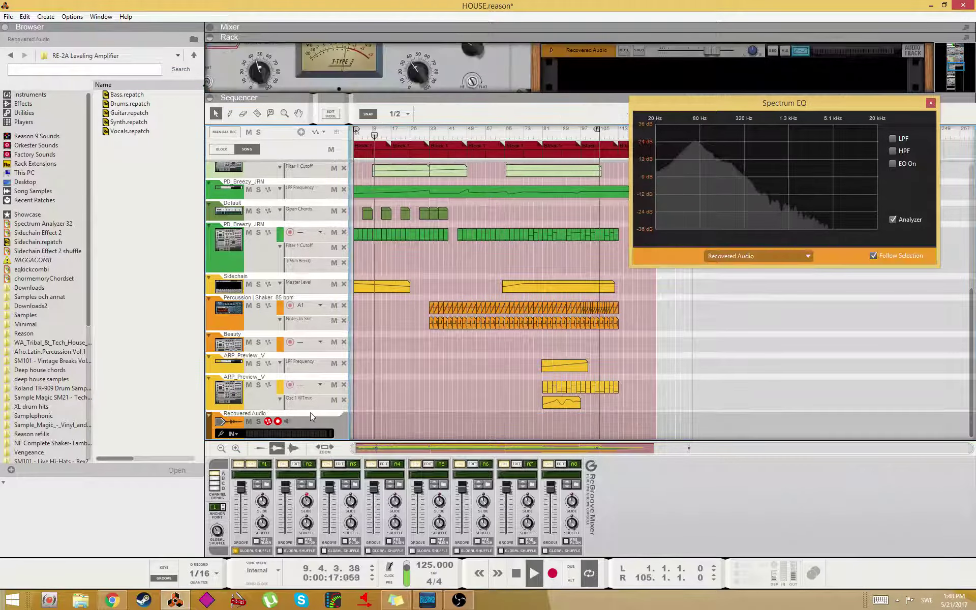
pyautogui.press('Delete')
pyautogui.click(467, 320)
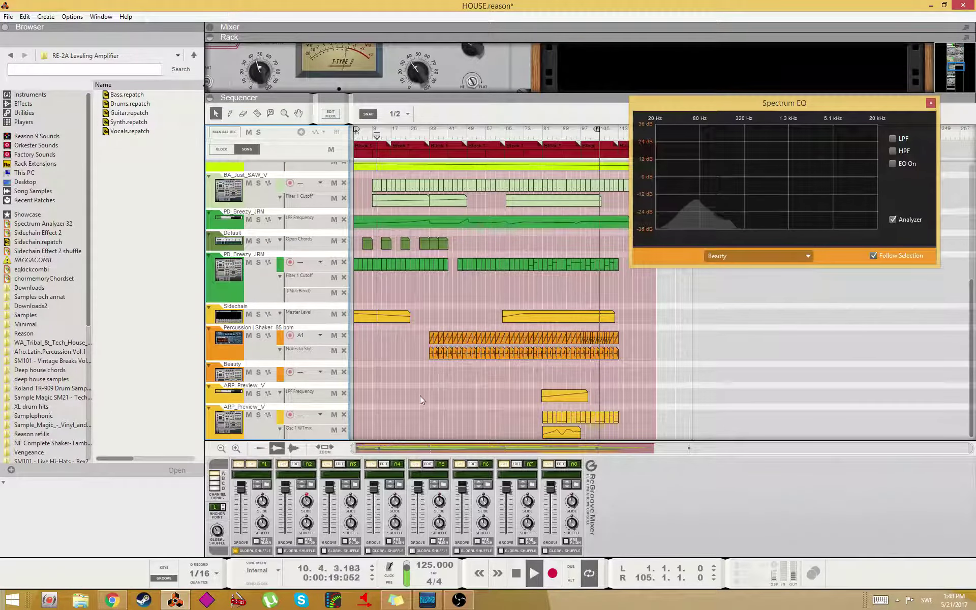
# - Bring up the Deep House drum machine in the rack and move the Spectrum EQ window clear of it
pyautogui.scroll(4, 323, 328)
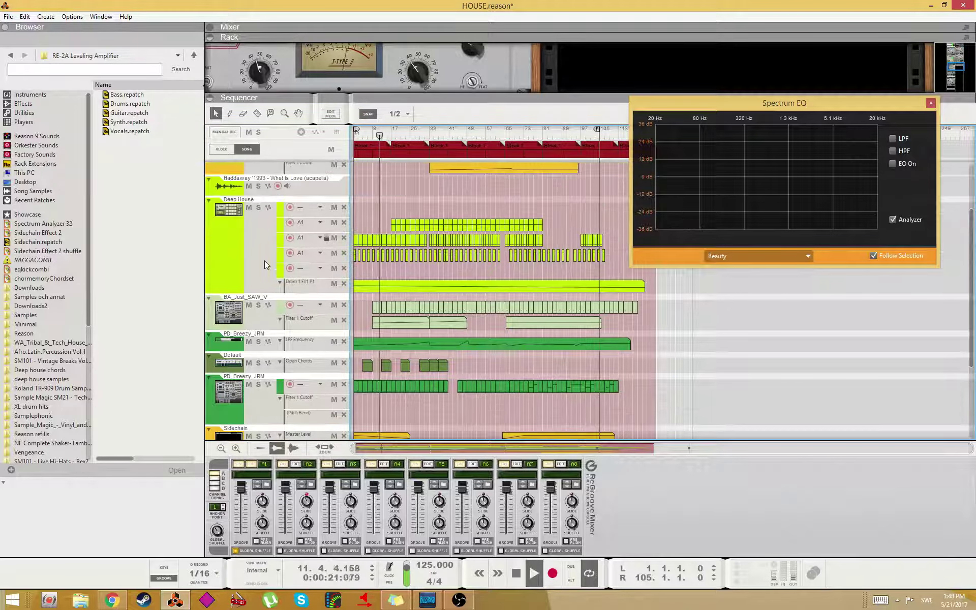
pyautogui.click(235, 252)
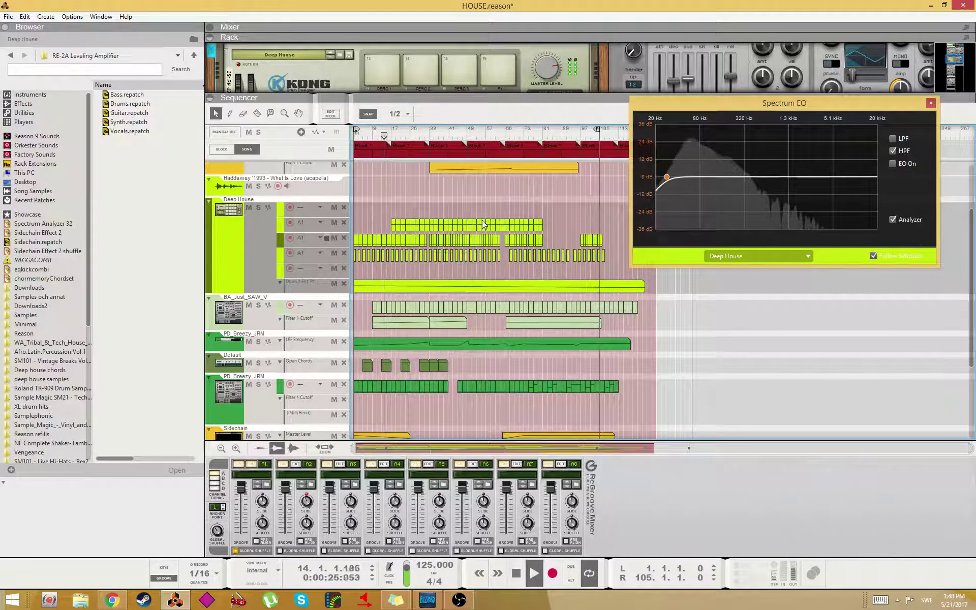
pyautogui.scroll(-3, 483, 224)
pyautogui.press('F5')
pyautogui.moveTo(734, 104); pyautogui.dragTo(381, 104)
pyautogui.click(772, 422)
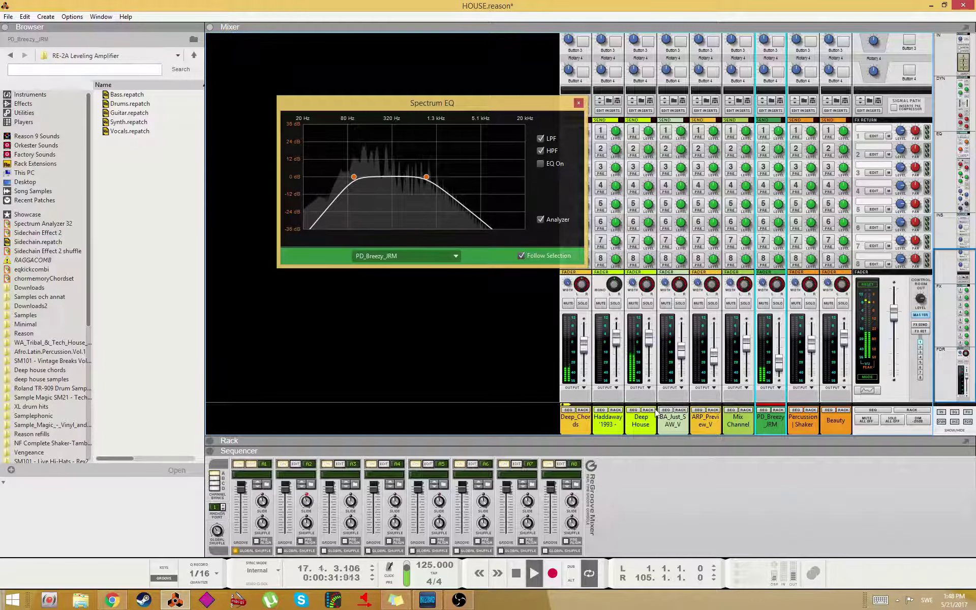
pyautogui.click(640, 420)
pyautogui.moveTo(402, 440); pyautogui.dragTo(820, 142)
pyautogui.scroll(1, 462, 282)
# - Insert an Overdrive / Resonator in the FX1 slot of Kong's drum 11 and set its drive to 40
pyautogui.click(462, 281)
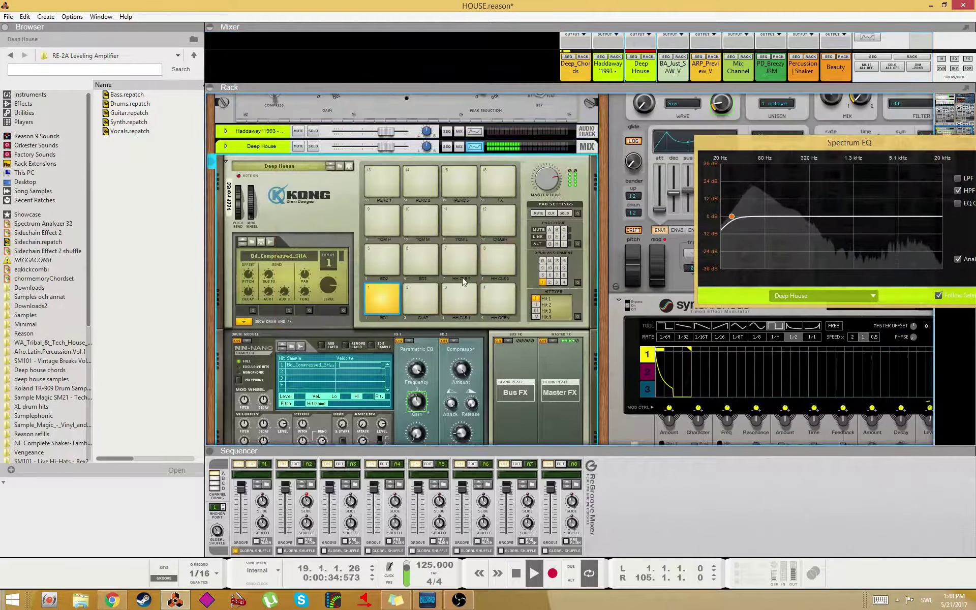
pyautogui.click(461, 221)
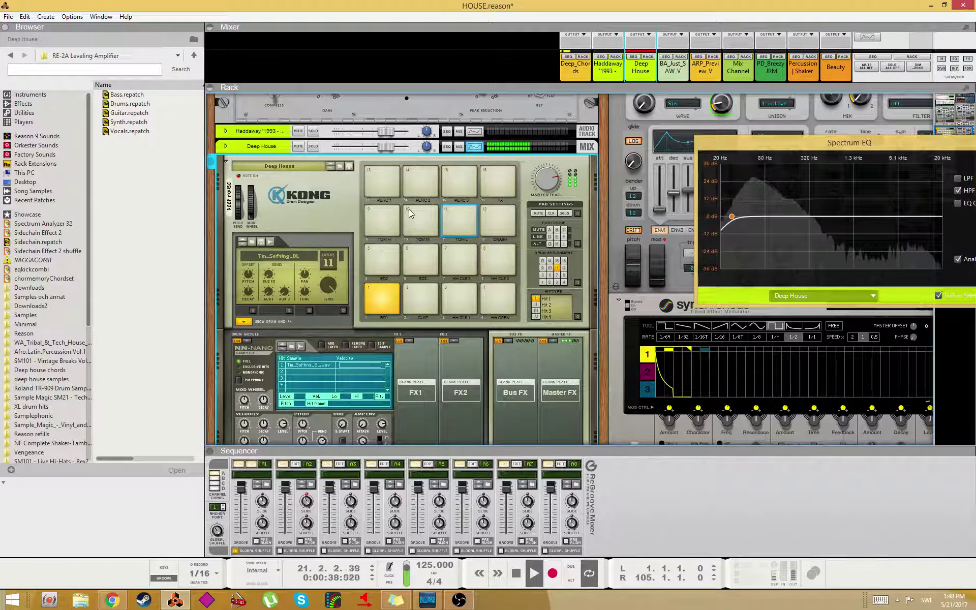
pyautogui.scroll(-2, 370, 354)
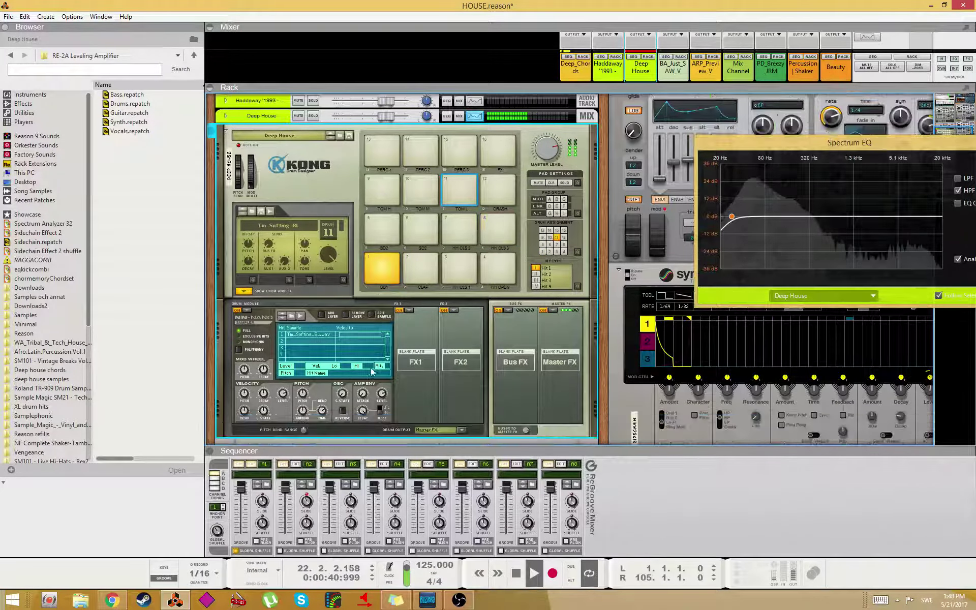
pyautogui.click(409, 310)
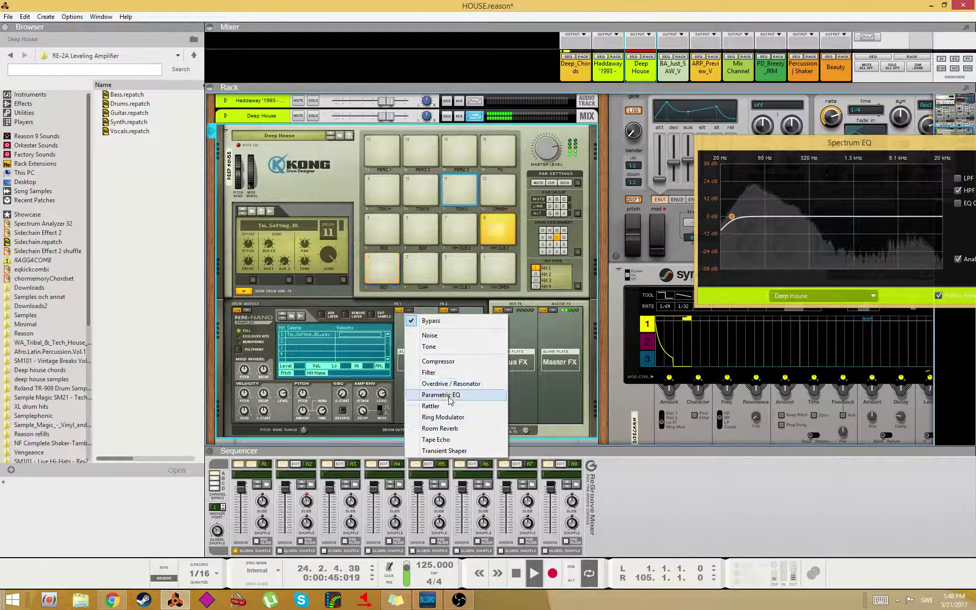
pyautogui.click(450, 383)
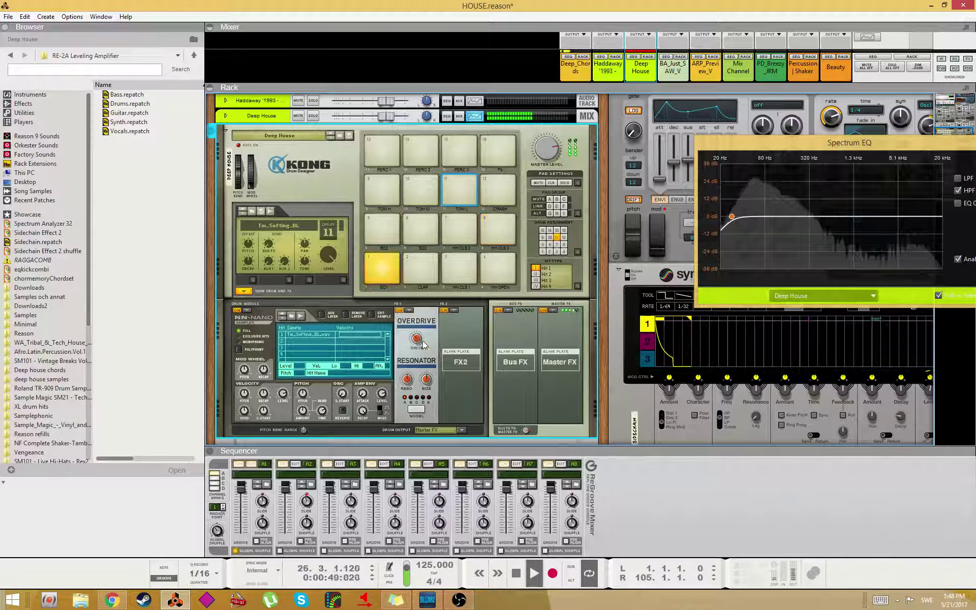
pyautogui.moveTo(415, 339)
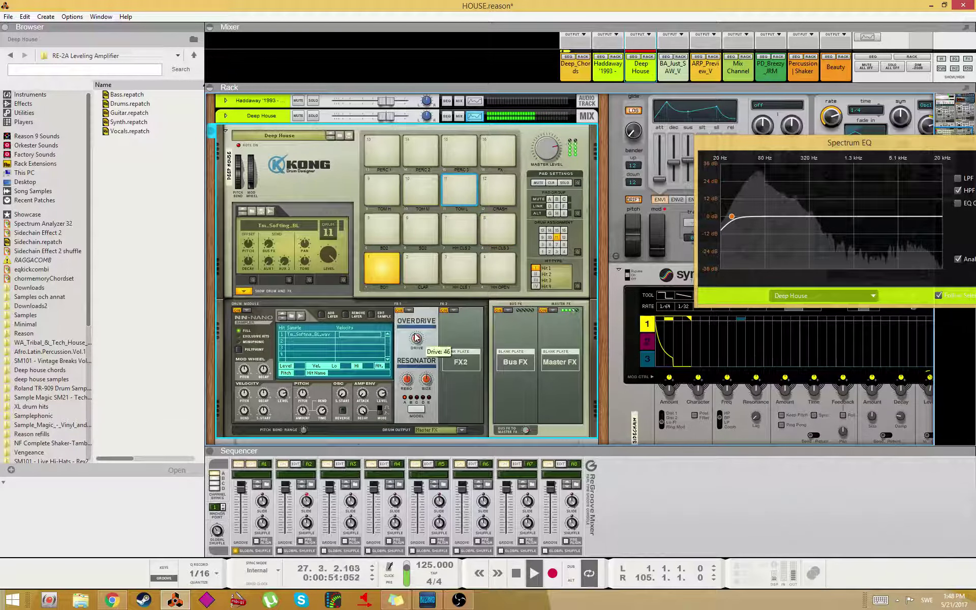
pyautogui.moveTo(420, 341); pyautogui.dragTo(424, 346)
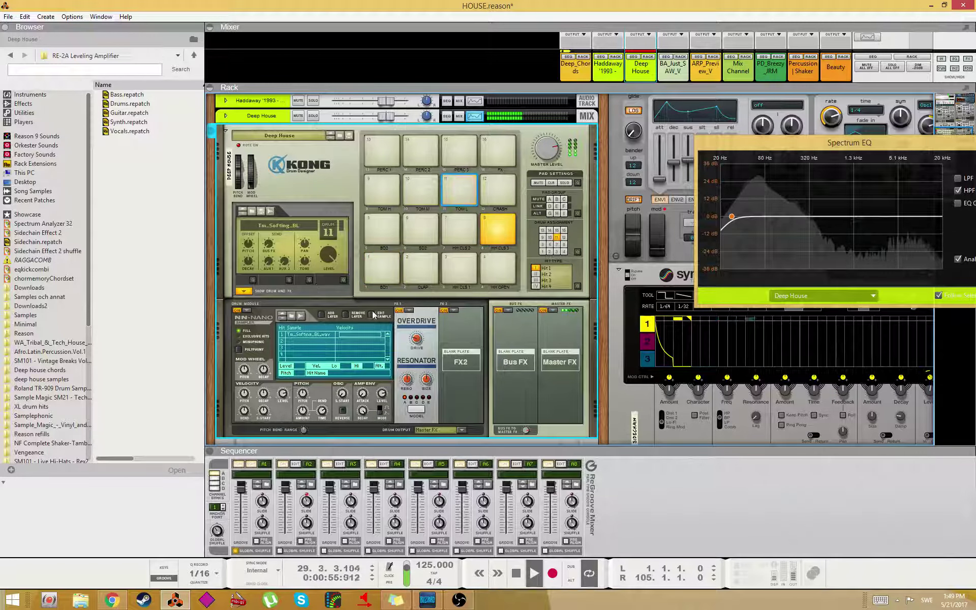
pyautogui.moveTo(422, 343)
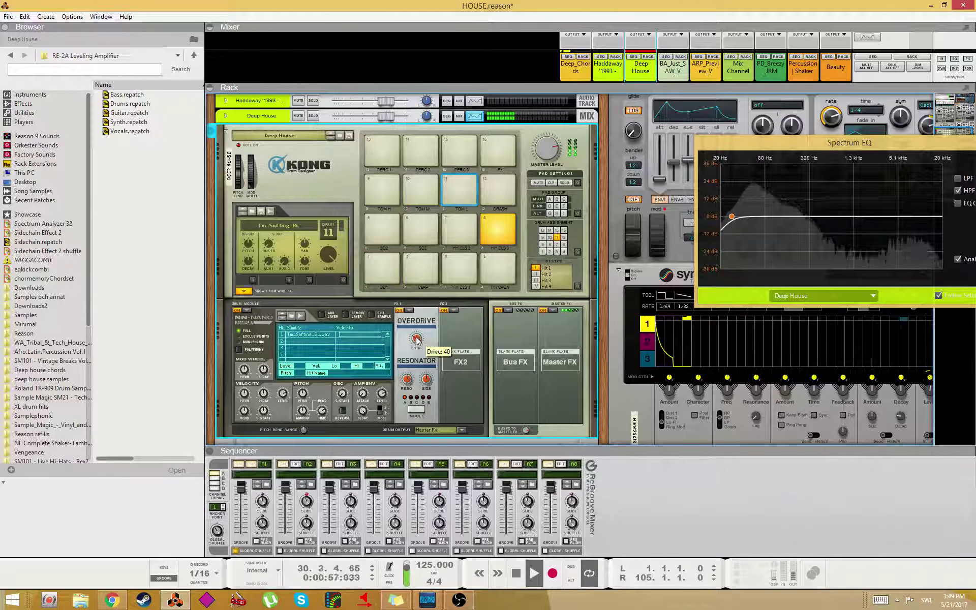
pyautogui.rightClick(407, 402)
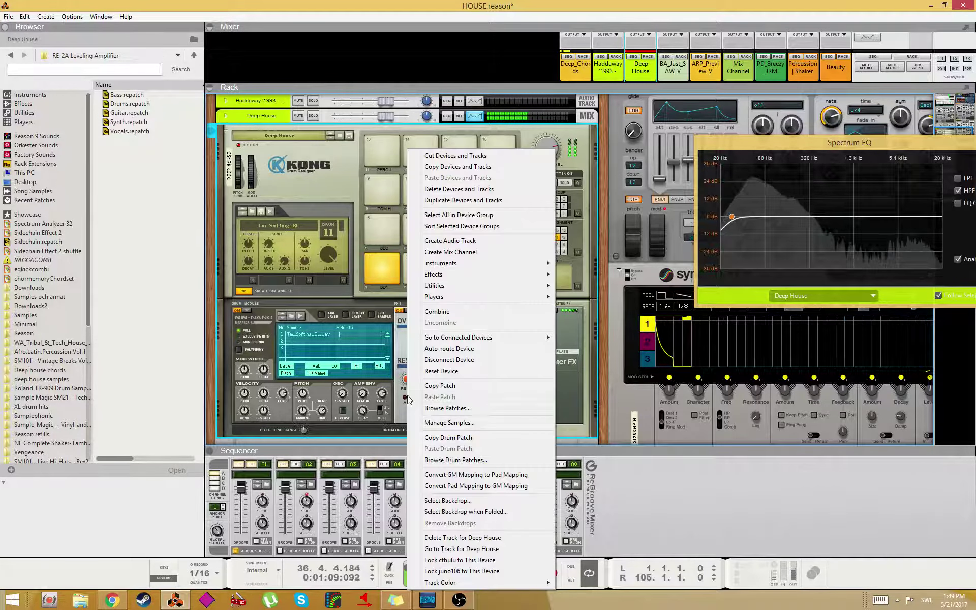
pyautogui.click(405, 400)
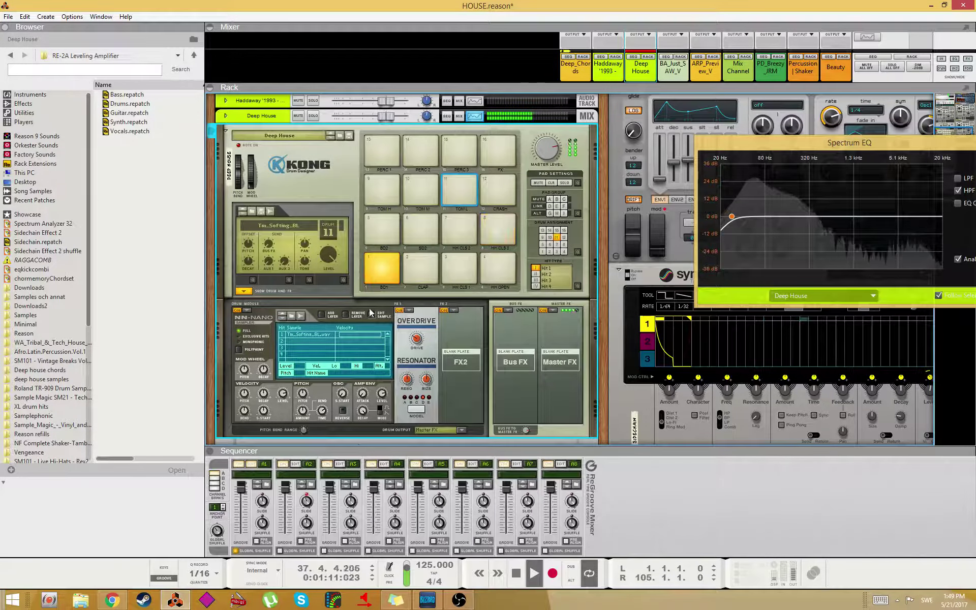
pyautogui.rightClick(312, 196)
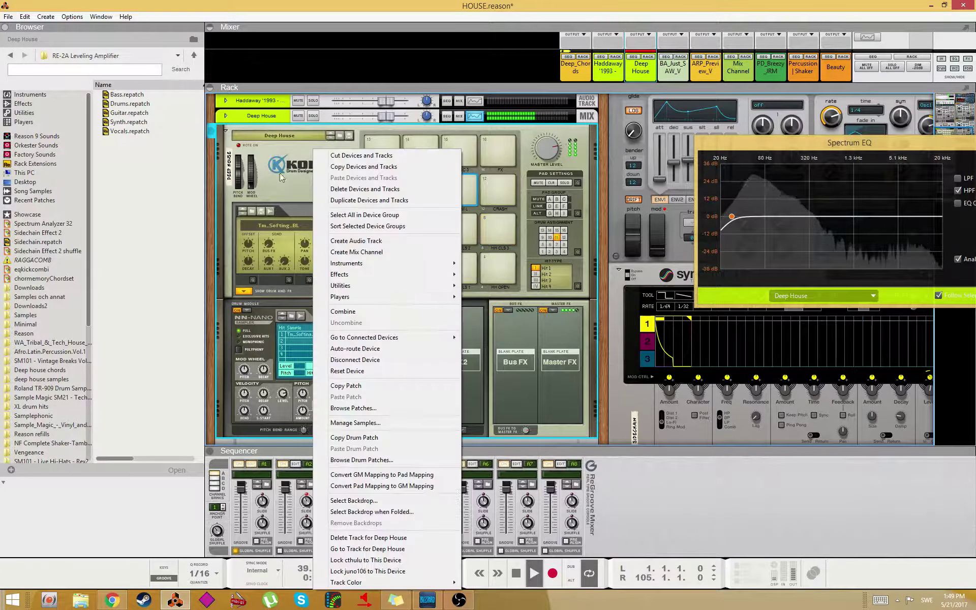
pyautogui.click(417, 436)
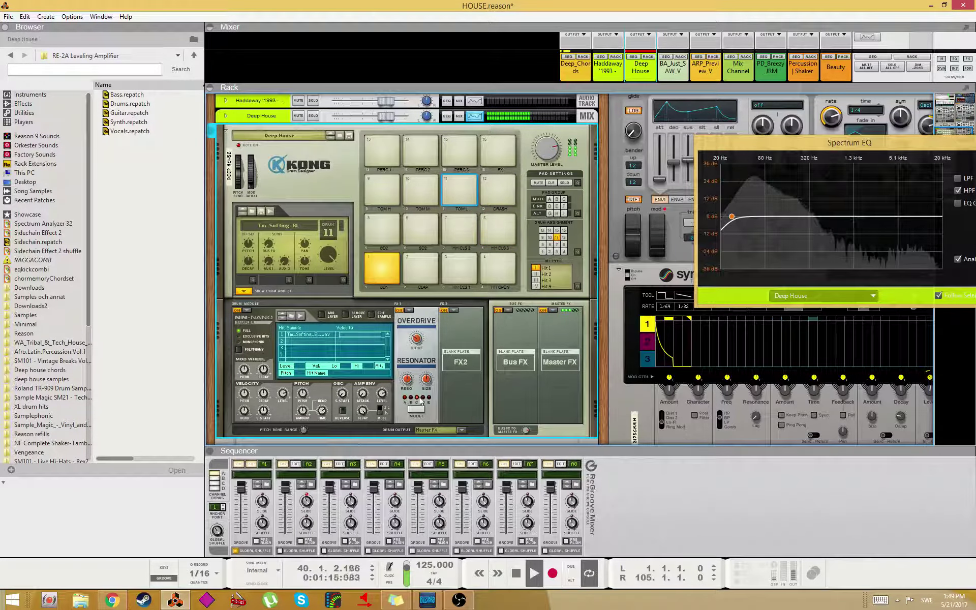
pyautogui.rightClick(406, 375)
pyautogui.click(402, 358)
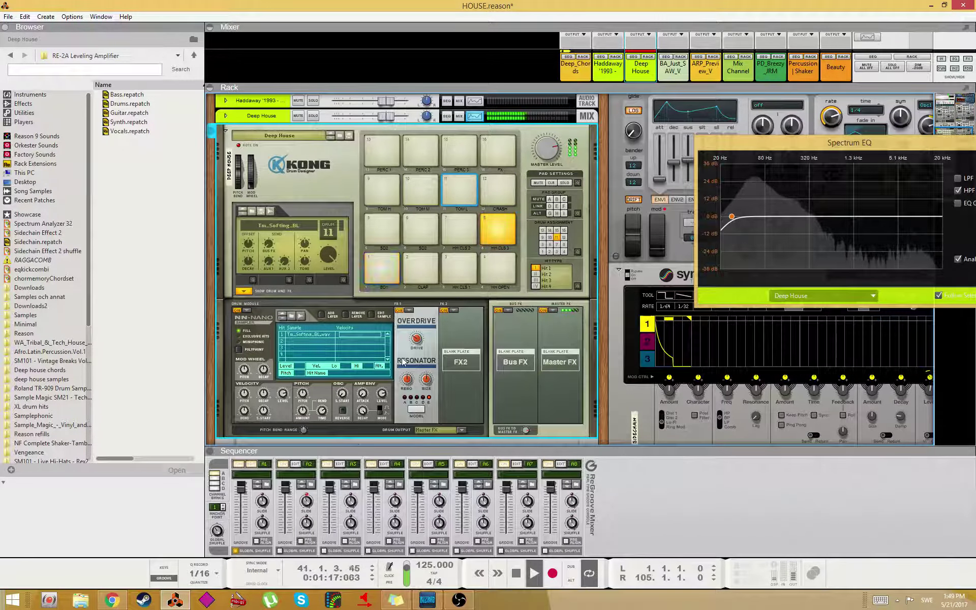
pyautogui.rightClick(346, 167)
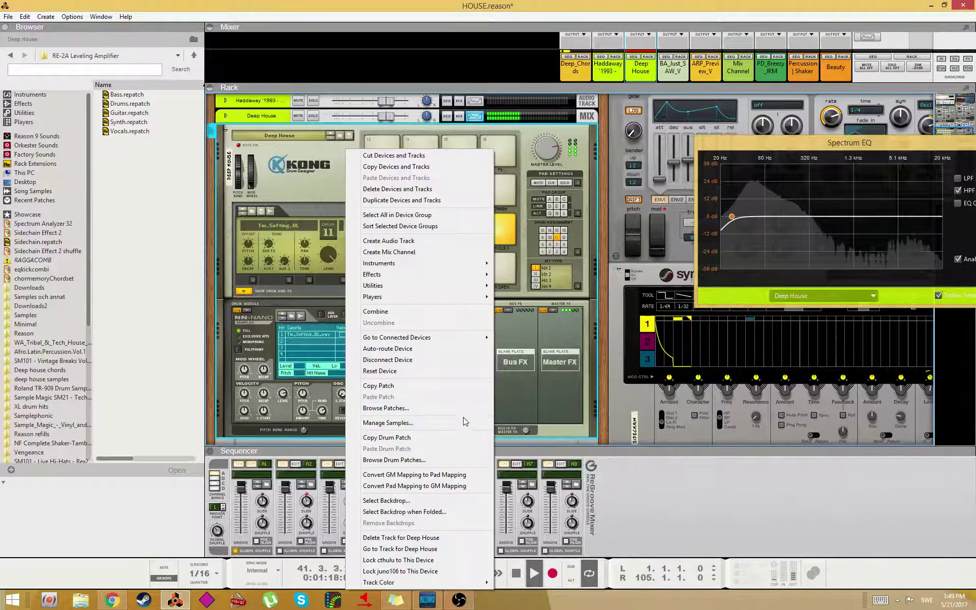
# - Combine the Deep House drum machine into a Combinator and show its programmer
pyautogui.click(376, 311)
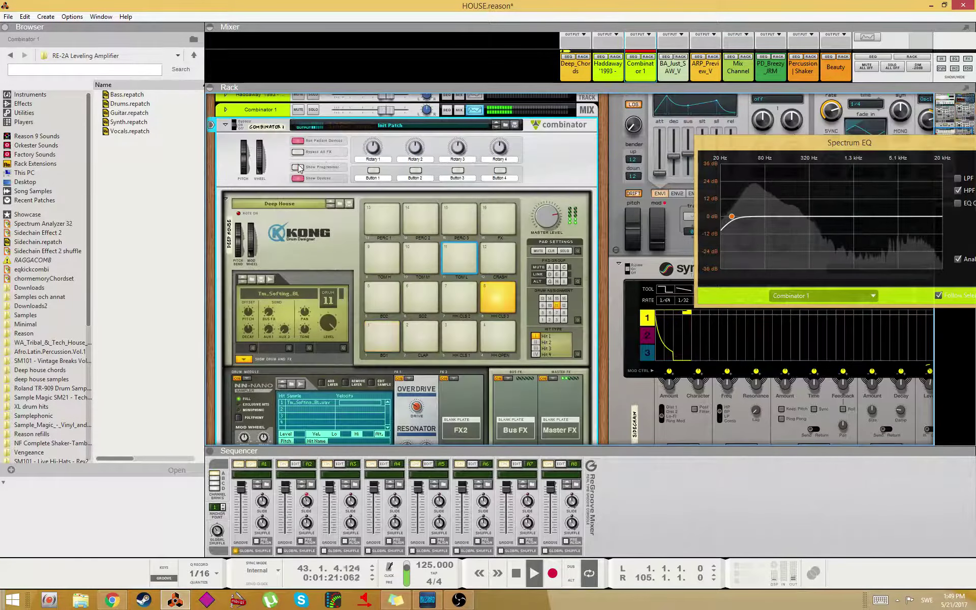
pyautogui.click(298, 167)
pyautogui.press('F6')
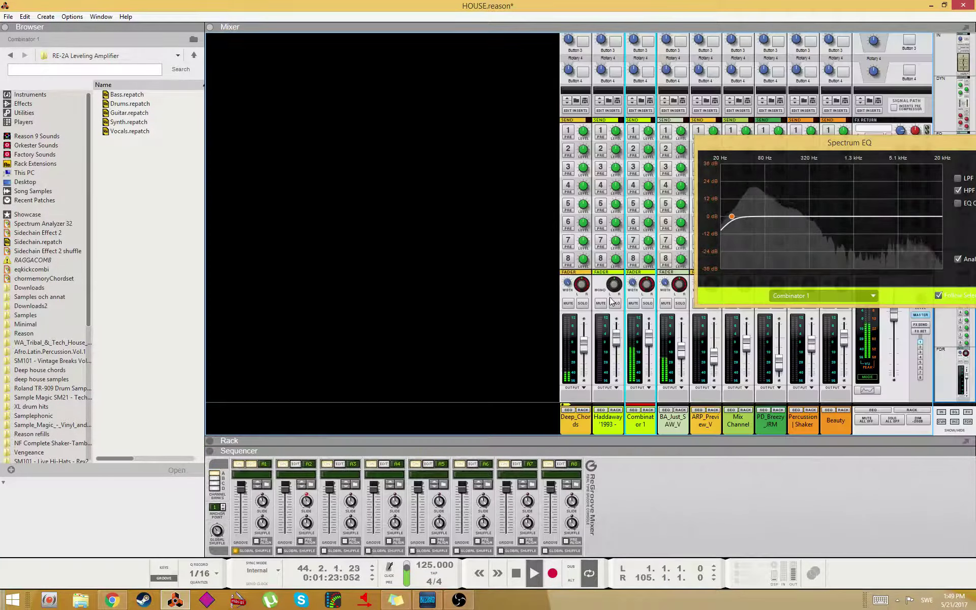
pyautogui.press('F6')
# - Raise the two automation points around bars 33 to 45 in the PD_Breezy_JRM LPF Frequency clip to 434
pyautogui.press('F7')
pyautogui.scroll(3, 504, 291)
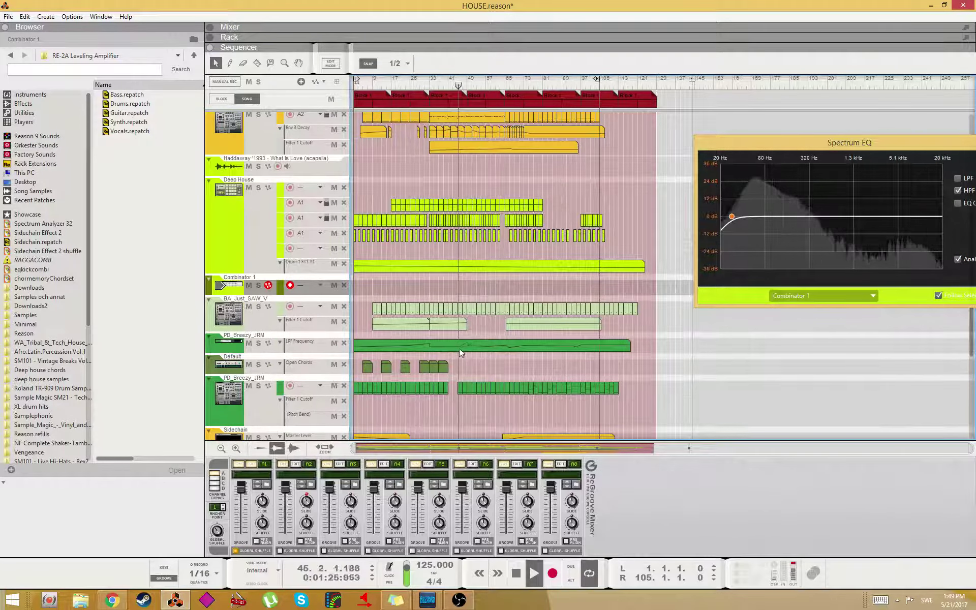
pyautogui.doubleClick(447, 348)
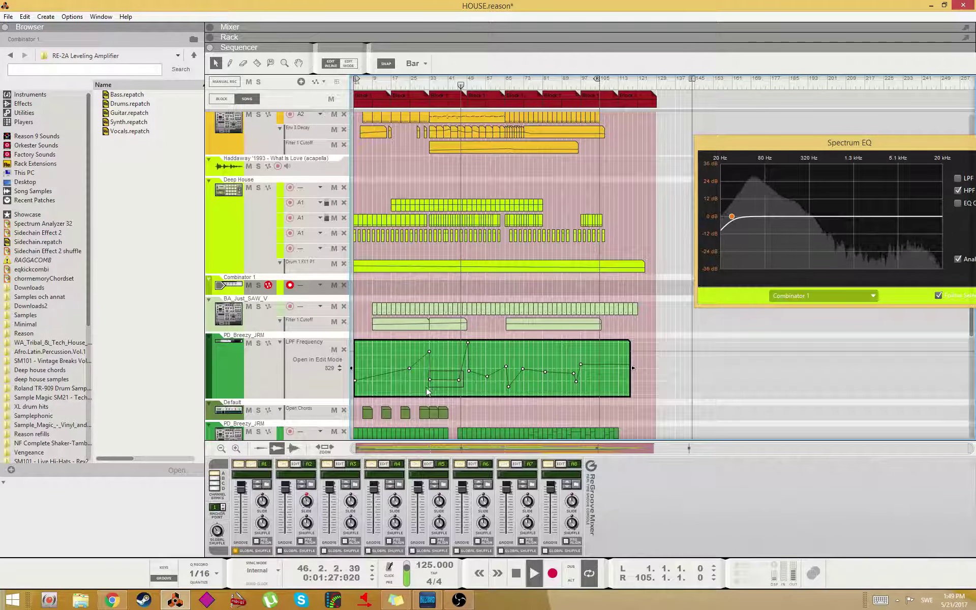
pyautogui.moveTo(427, 391); pyautogui.dragTo(425, 390)
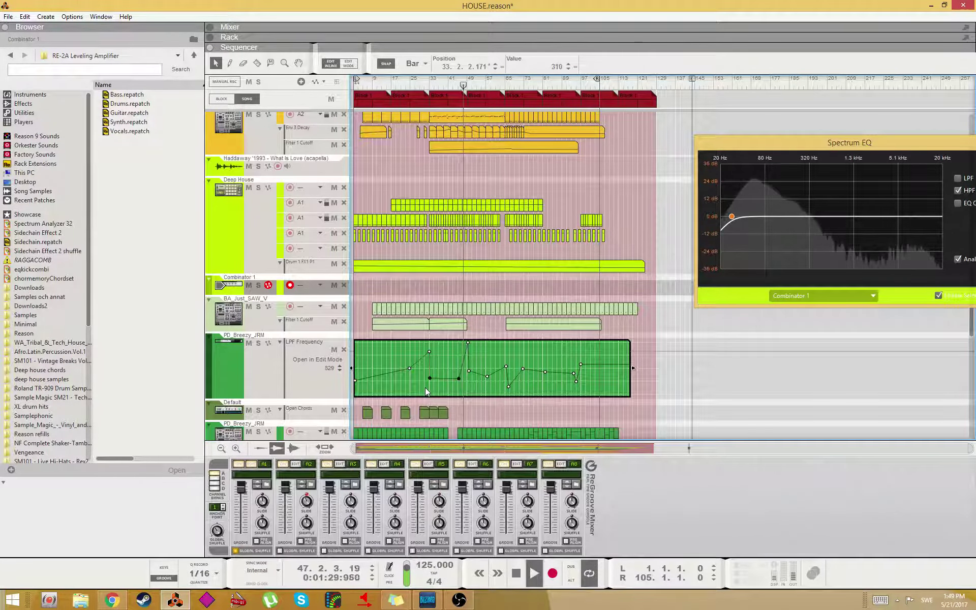
pyautogui.hotkey('ctrl', 'Up')
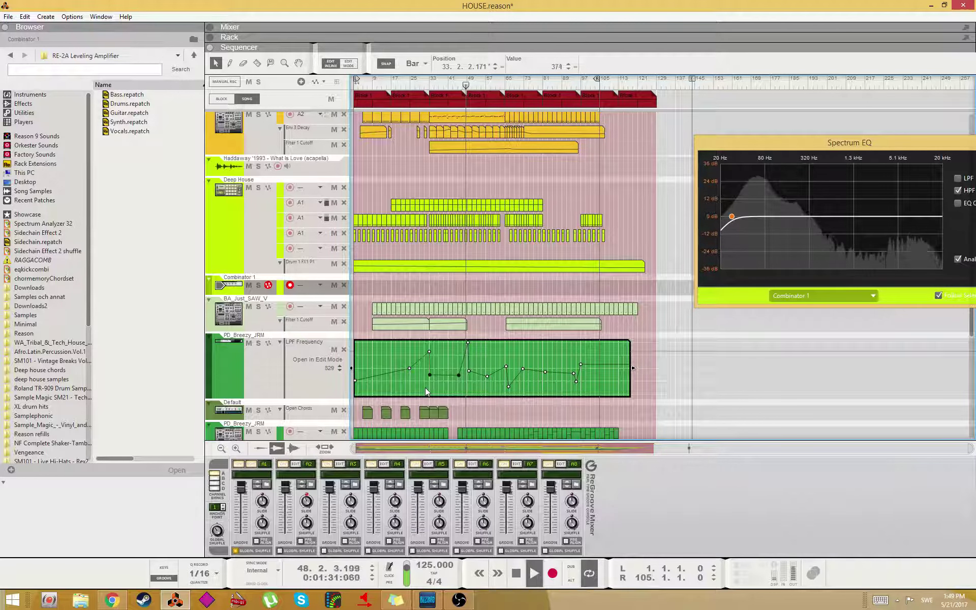
pyautogui.press('Up')
pyautogui.press('Up')
pyautogui.press('Up')
pyautogui.press('Up')
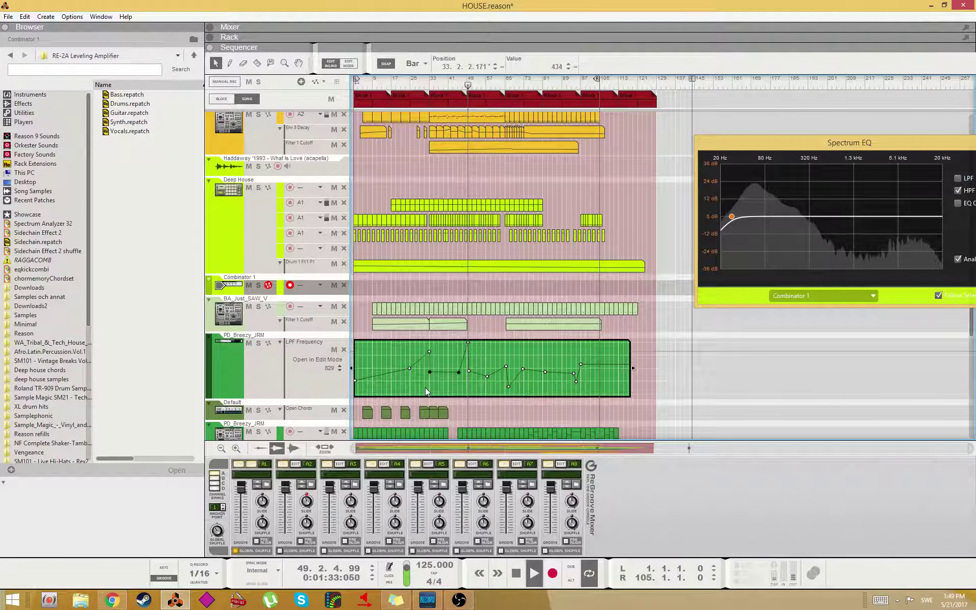
# - Restart playback from just before bar 33 and close the Spectrum EQ window
pyautogui.click(424, 83)
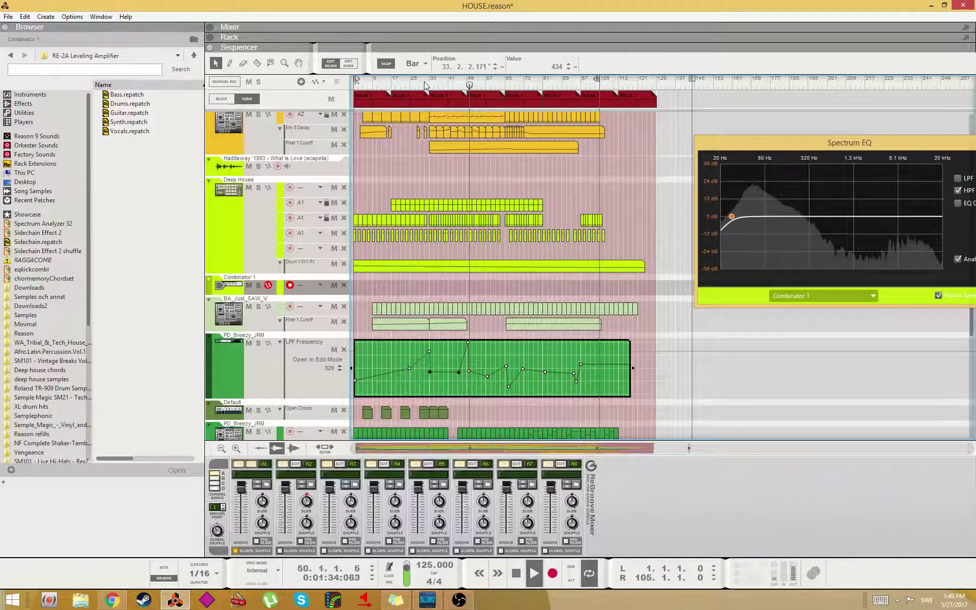
pyautogui.click(630, 245)
pyautogui.moveTo(923, 139); pyautogui.dragTo(839, 130)
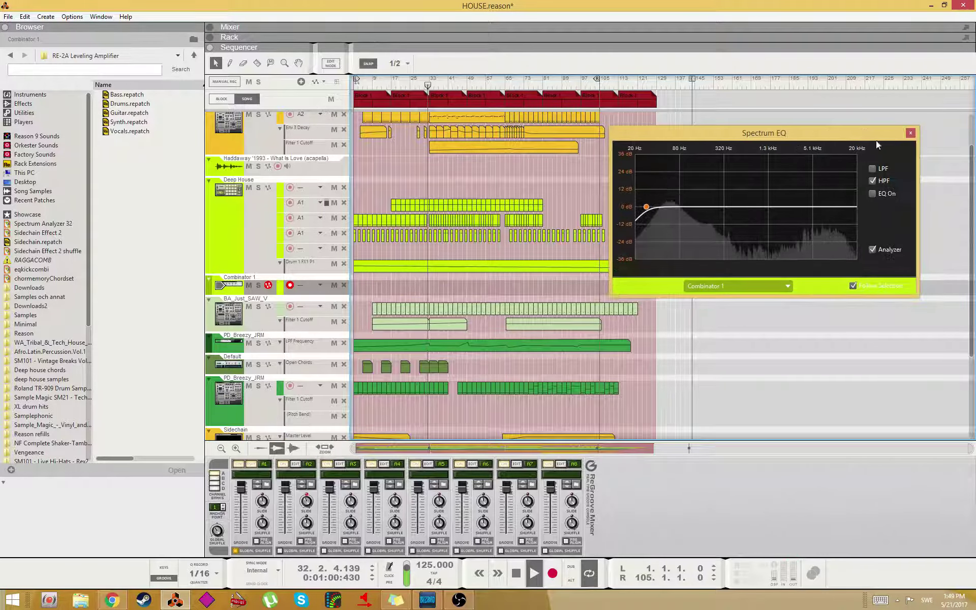
pyautogui.click(911, 133)
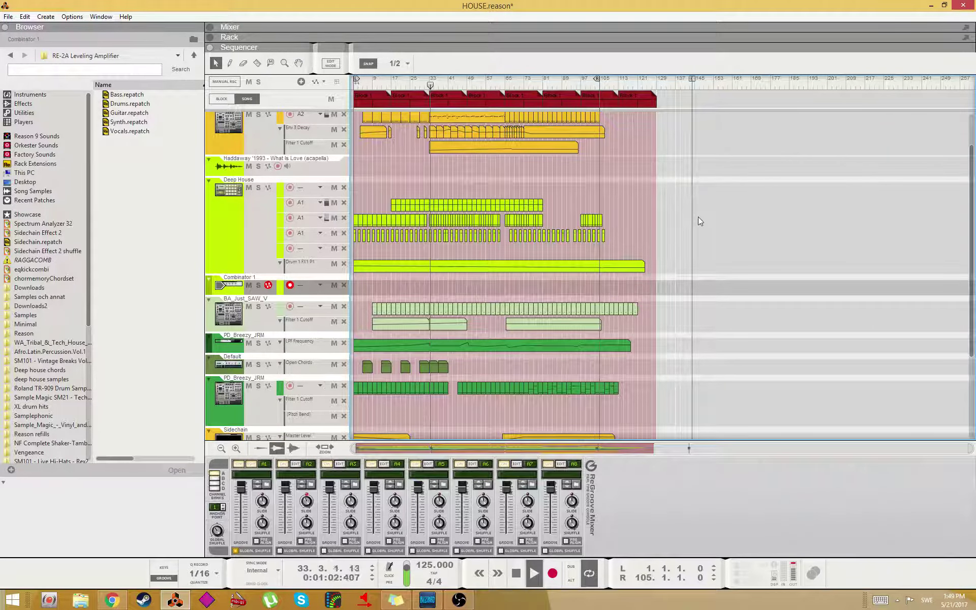
# - Reopen the PD_Breezy_JRM LPF Frequency clip and set the two points from bar 33 onward to 444
pyautogui.doubleClick(444, 345)
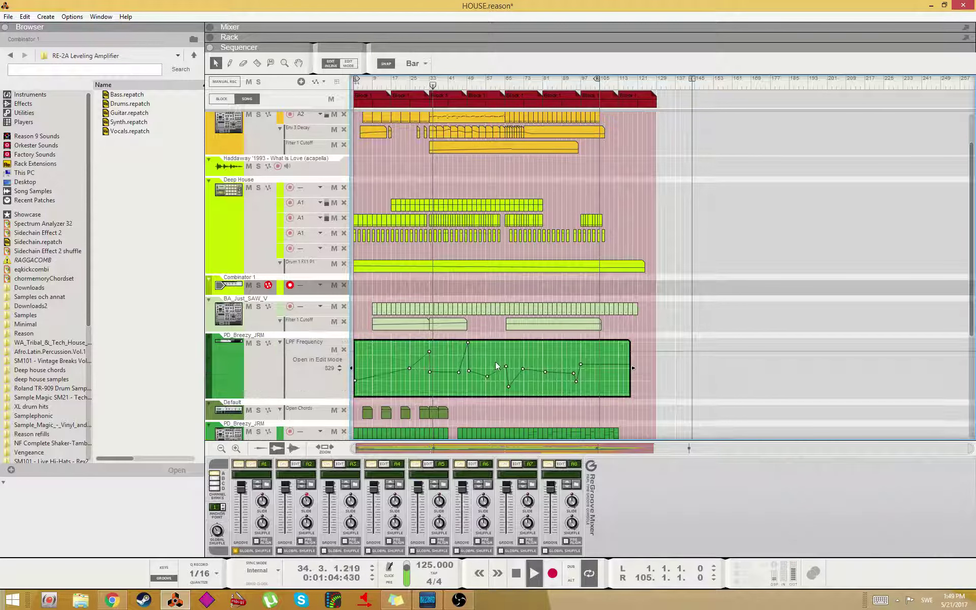
pyautogui.moveTo(431, 385); pyautogui.dragTo(432, 385)
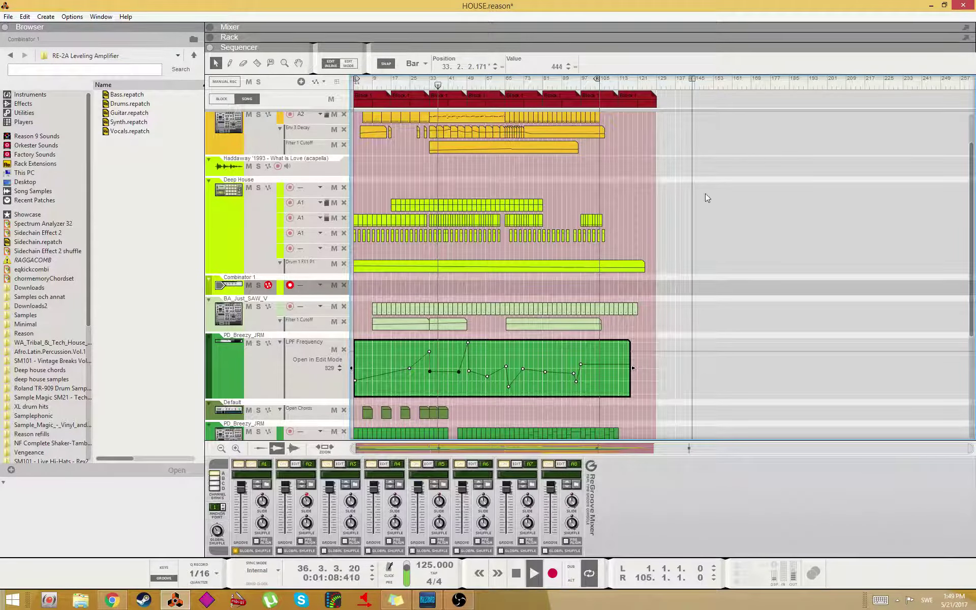
pyautogui.click(659, 198)
# - Examine the Percussion | Shaker track along with the mixer channels and the devices in the rack
pyautogui.scroll(-4, 530, 241)
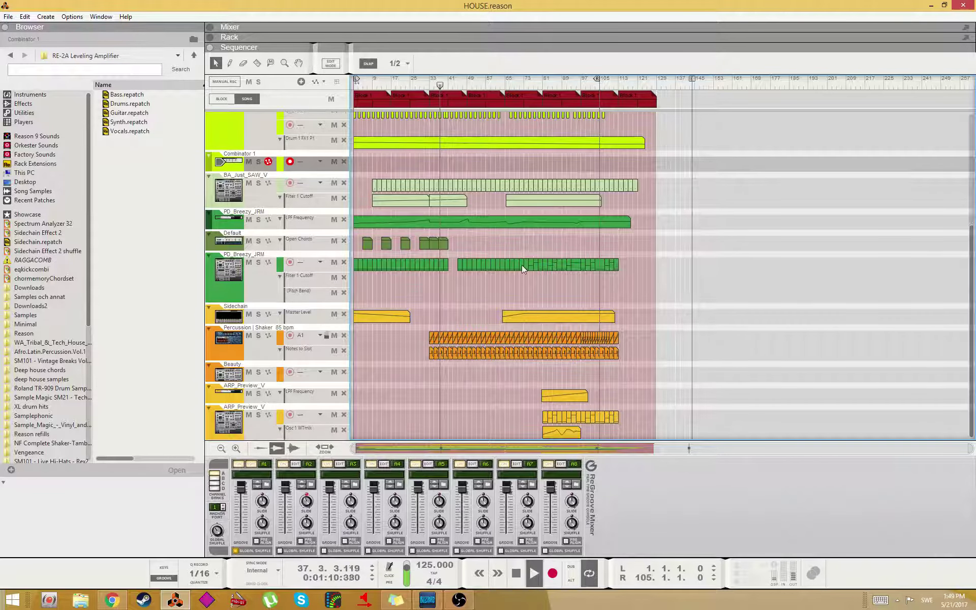
pyautogui.click(273, 332)
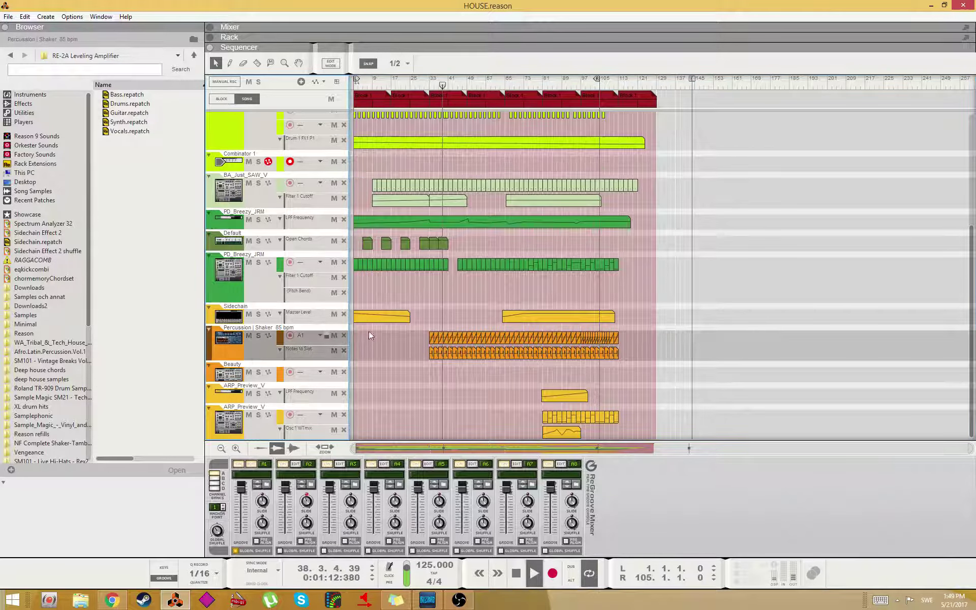
pyautogui.press('F6')
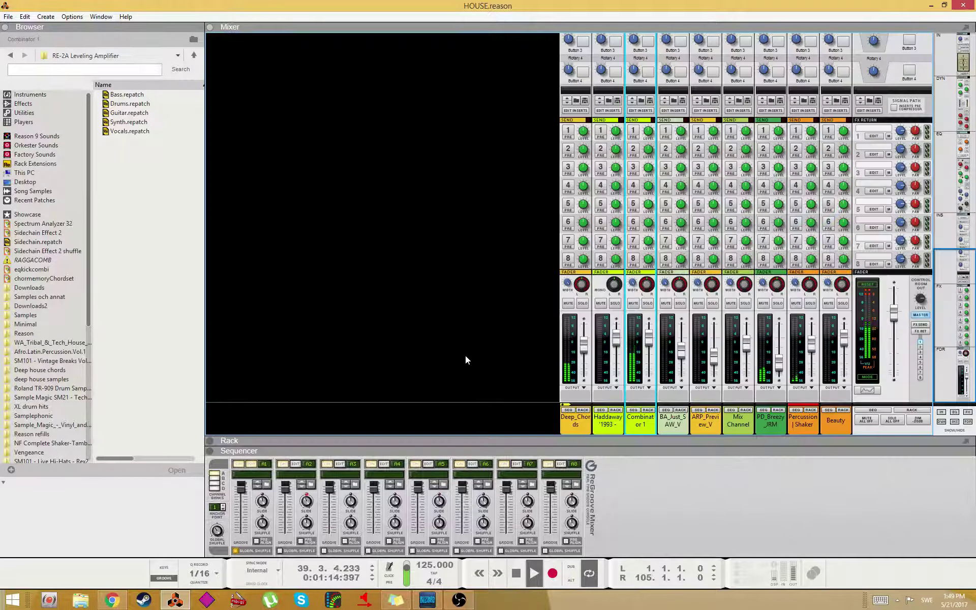
pyautogui.press('F7')
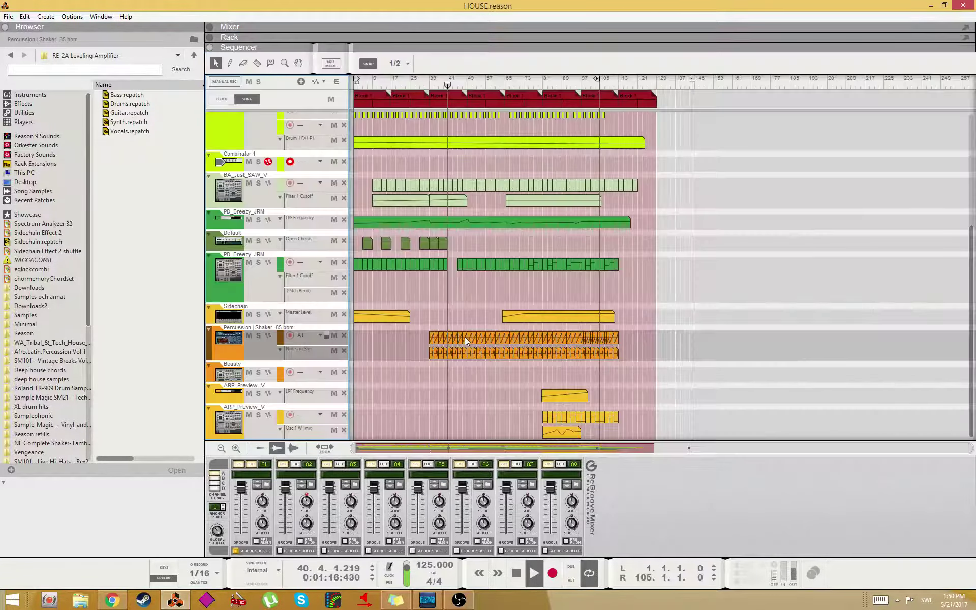
pyautogui.press('F6')
pyautogui.scroll(-6, 727, 270)
pyautogui.click(957, 80)
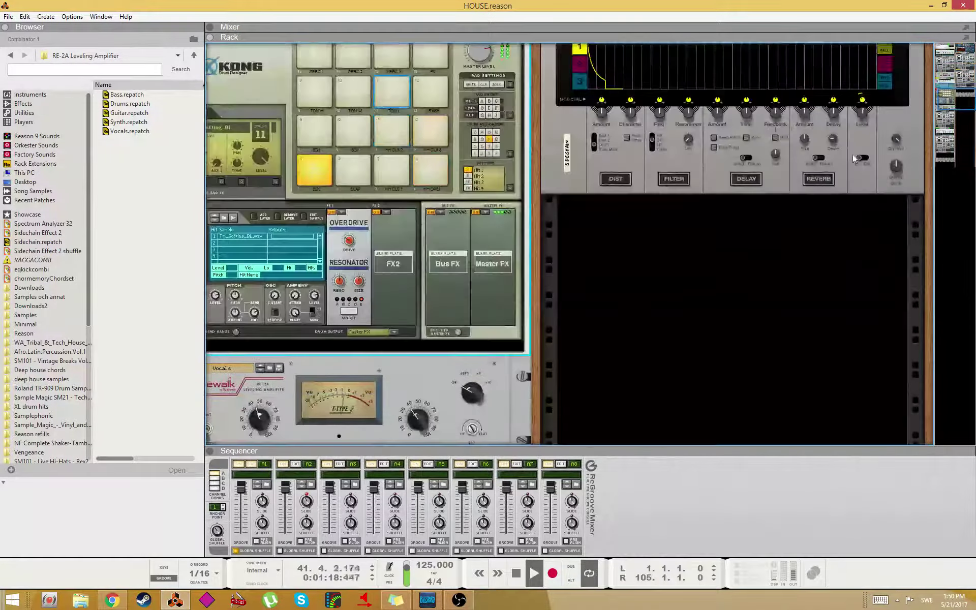
pyautogui.rightClick(728, 240)
pyautogui.click(629, 284)
pyautogui.press('F5')
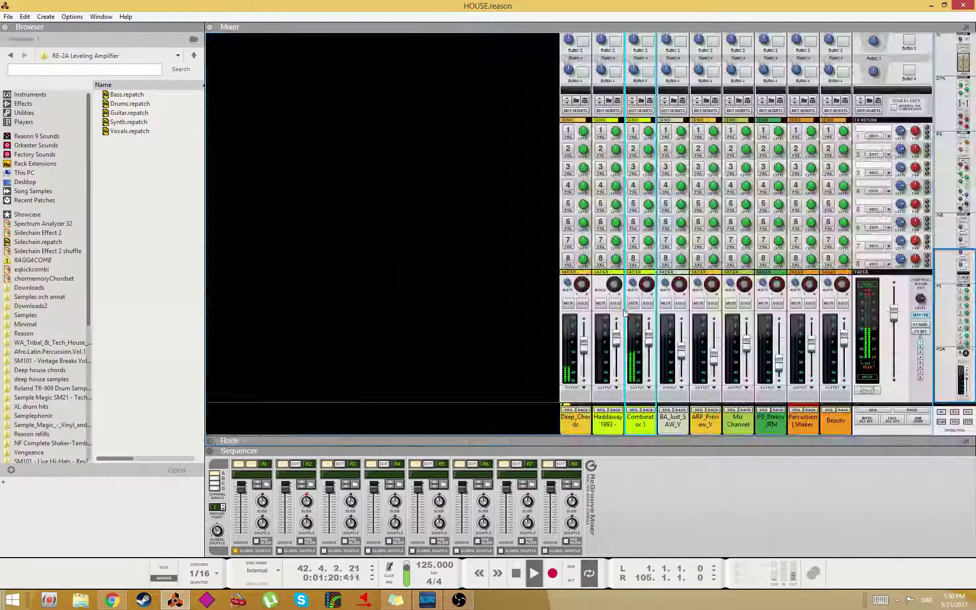
pyautogui.press('F7')
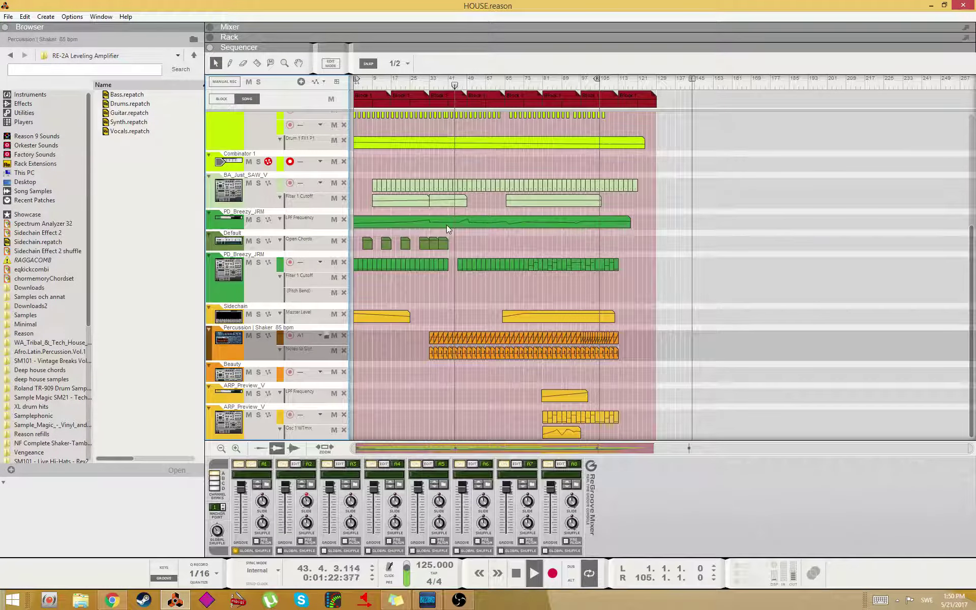
# - Copy the two-bar PD_Breezy_JRM note clip at bar 39 to bars 41 and 43 to fill the gap in the lane
pyautogui.click(445, 266)
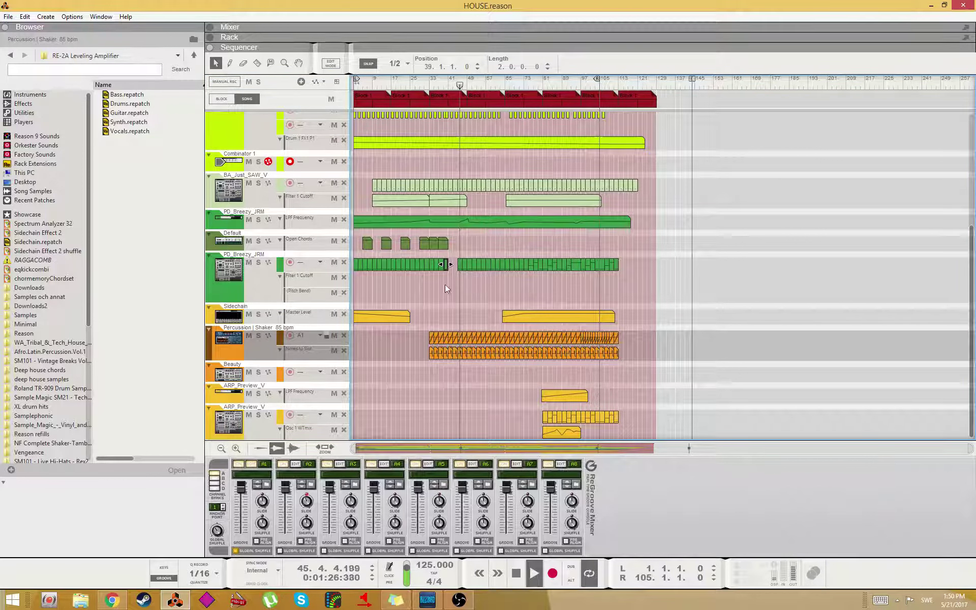
pyautogui.moveTo(446, 269); pyautogui.dragTo(451, 284)
pyautogui.scroll(2, 453, 285)
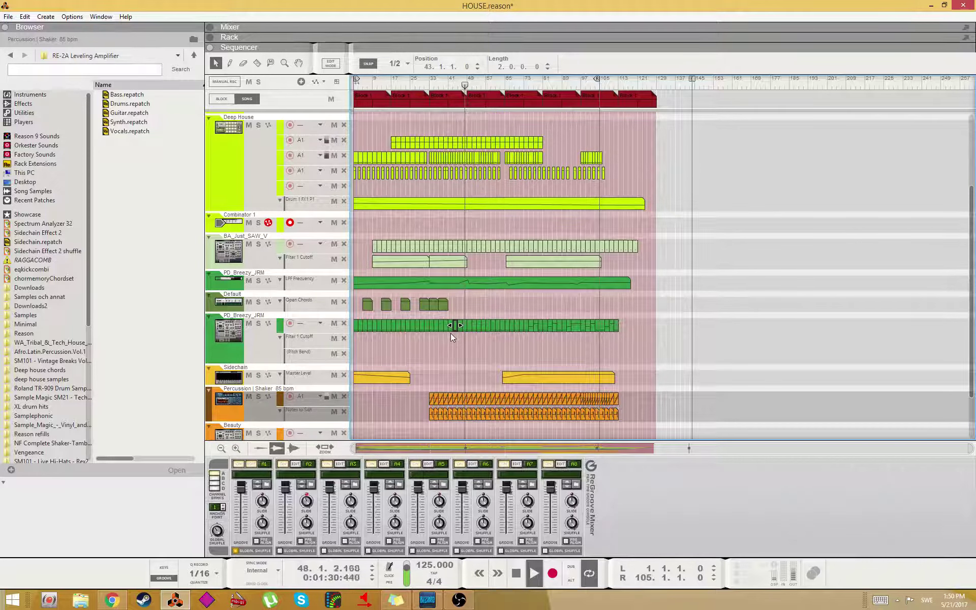
pyautogui.click(456, 311)
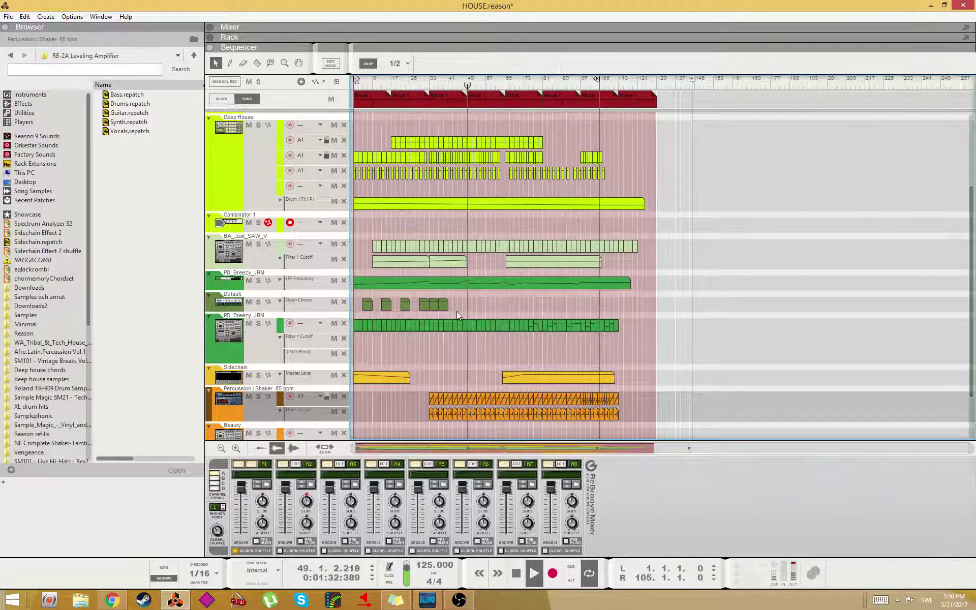
pyautogui.scroll(2, 453, 325)
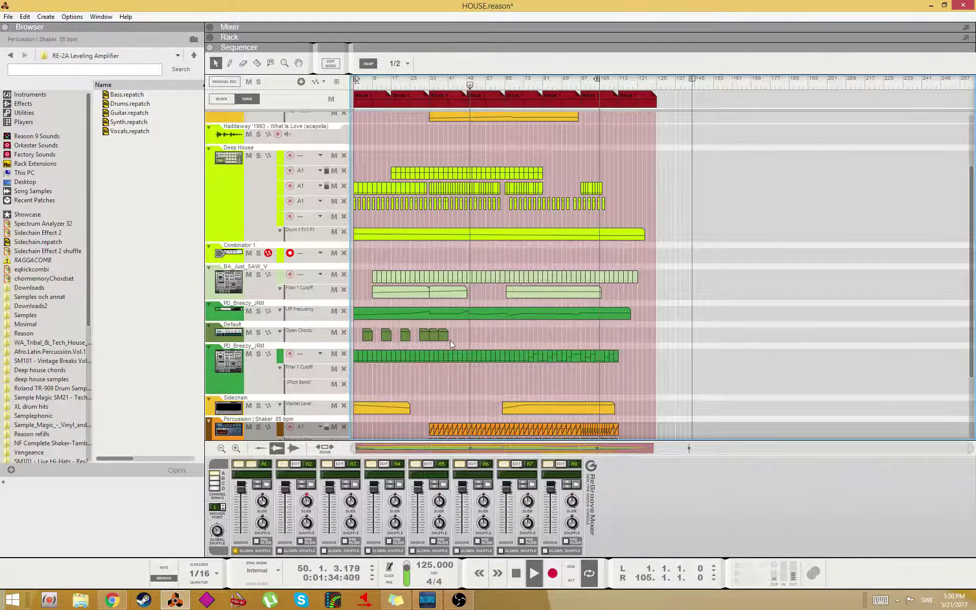
# - Try to stretch the first Sidechain Master Level automation clip almost up to the second clip
pyautogui.press('F5')
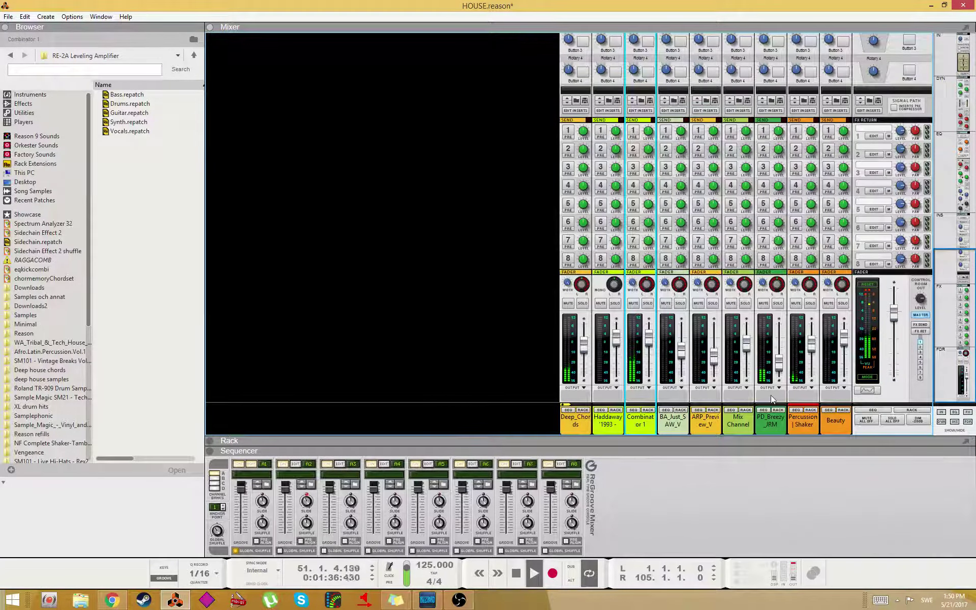
pyautogui.press('F6')
pyautogui.press('F7')
pyautogui.scroll(-2, 457, 353)
pyautogui.click(408, 378)
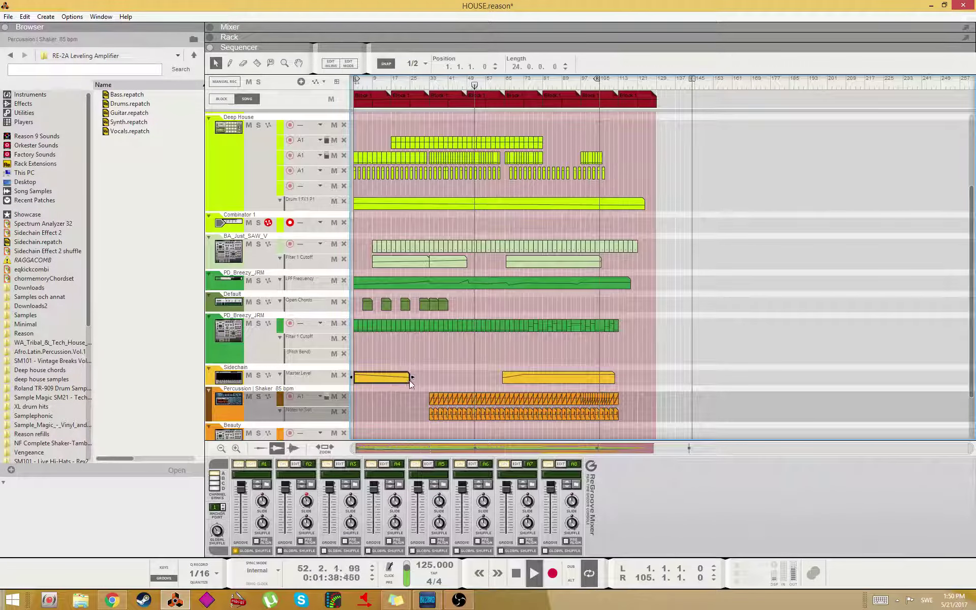
pyautogui.moveTo(412, 376); pyautogui.dragTo(484, 379)
pyautogui.doubleClick(448, 376)
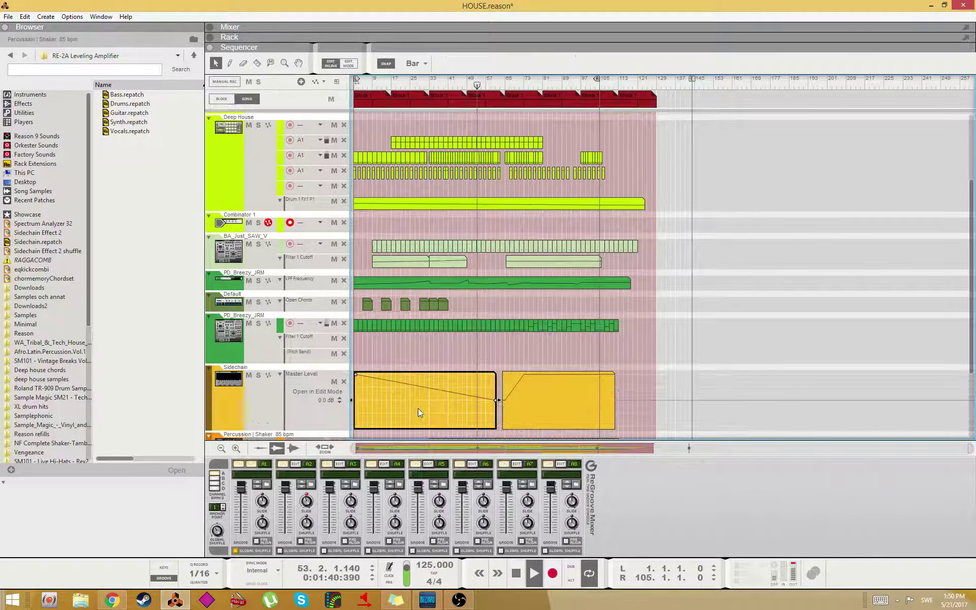
pyautogui.hotkey('ctrl', 'z')
pyautogui.click(414, 348)
# - Extend the first Sidechain Master Level clip until just before the second clip, keeping its curve unscaled, and open it for editing
pyautogui.click(407, 379)
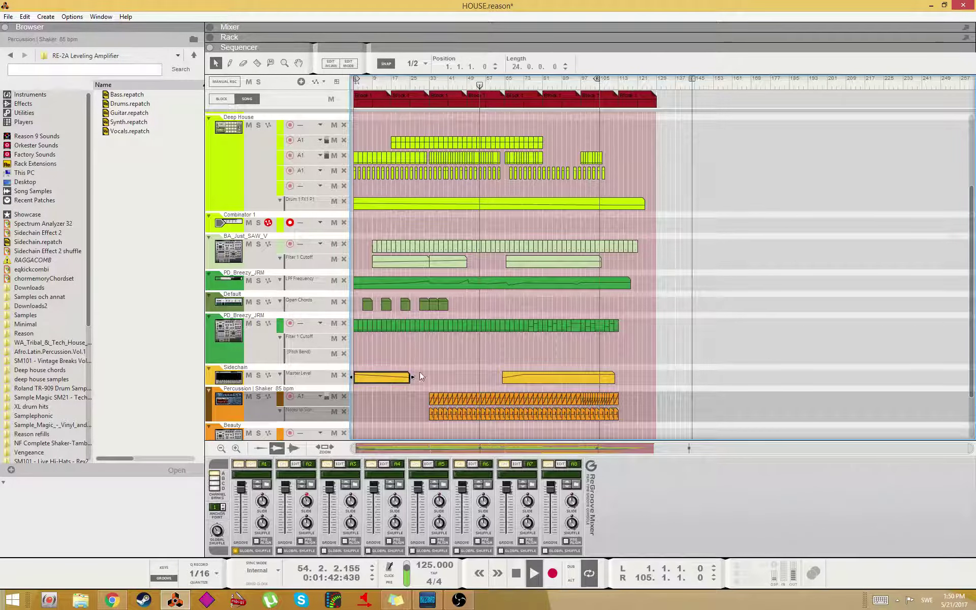
pyautogui.moveTo(412, 377); pyautogui.dragTo(502, 375)
pyautogui.doubleClick(443, 378)
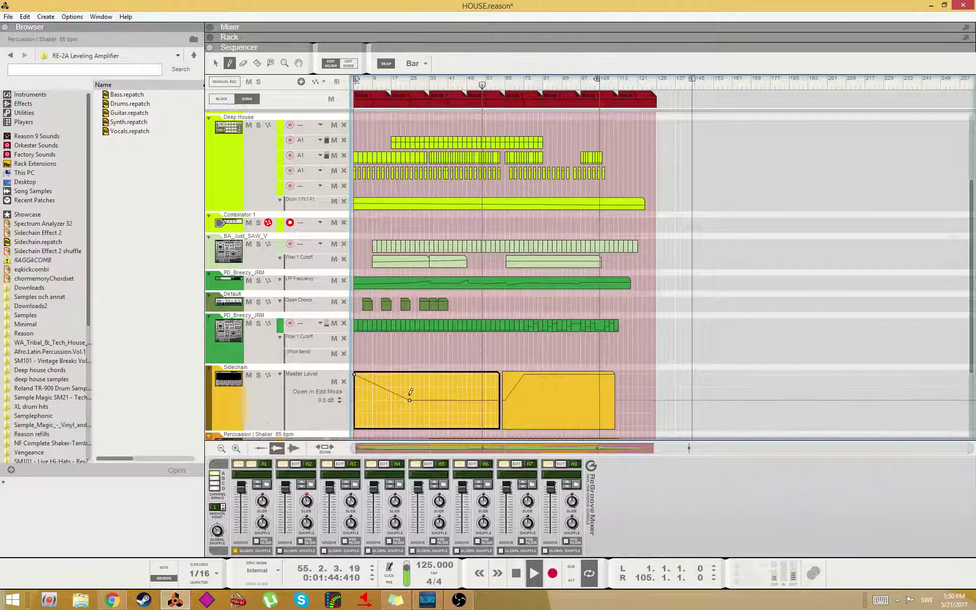
# - Add Master Level automation points of -0.4 dB at bar 33 and 5.5 dB at bar 34 in the Sidechain clip
pyautogui.click(420, 389)
pyautogui.moveTo(421, 388)
pyautogui.mouseDown()
pyautogui.moveTo(412, 391)
pyautogui.moveTo(430, 401)
pyautogui.mouseUp()
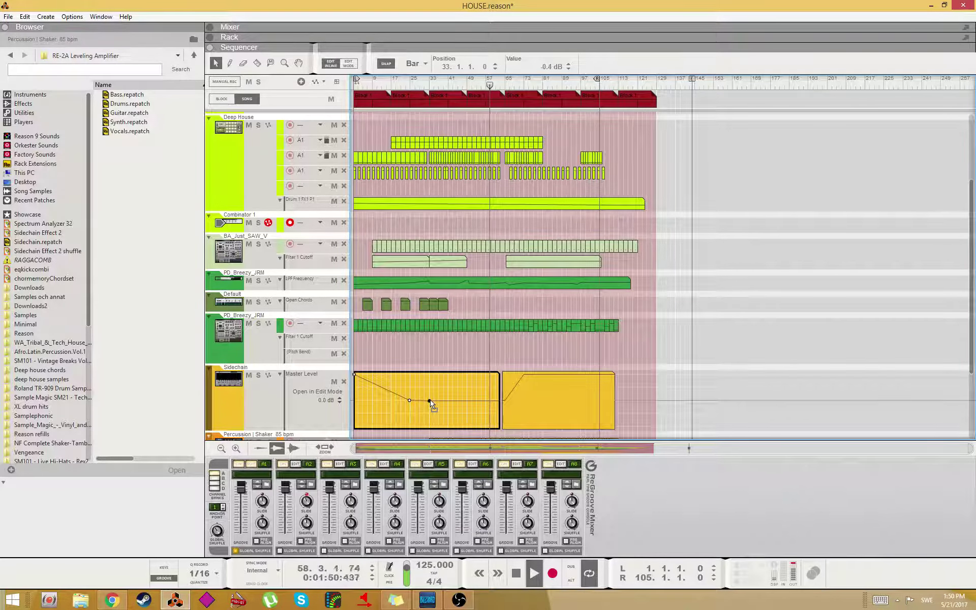
pyautogui.press('w')
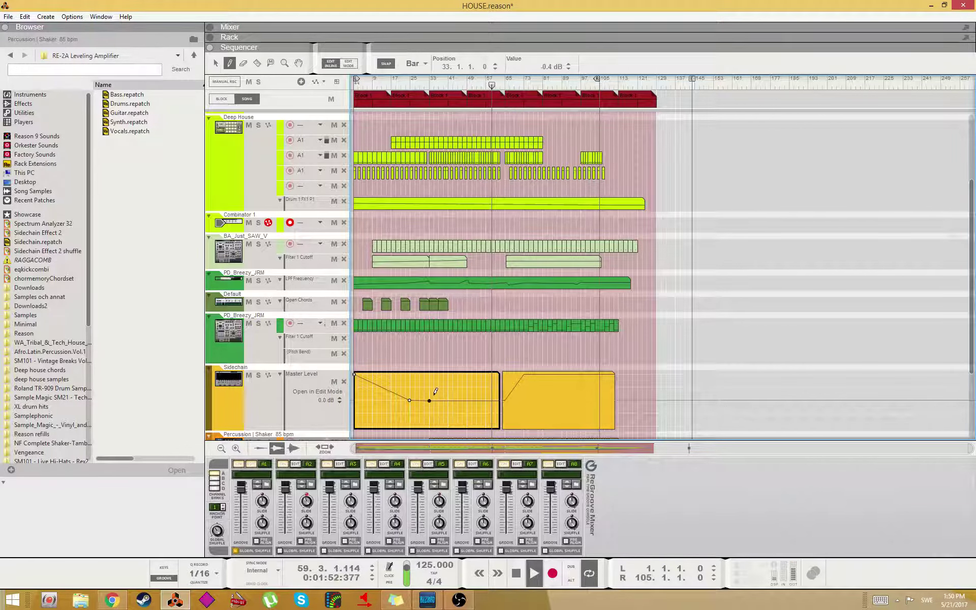
pyautogui.press('w')
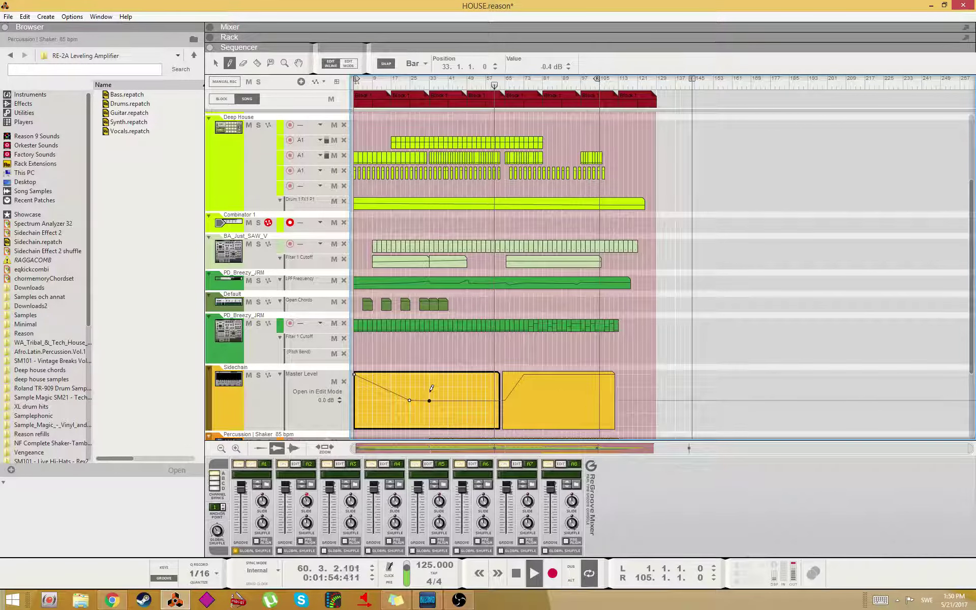
pyautogui.click(431, 389)
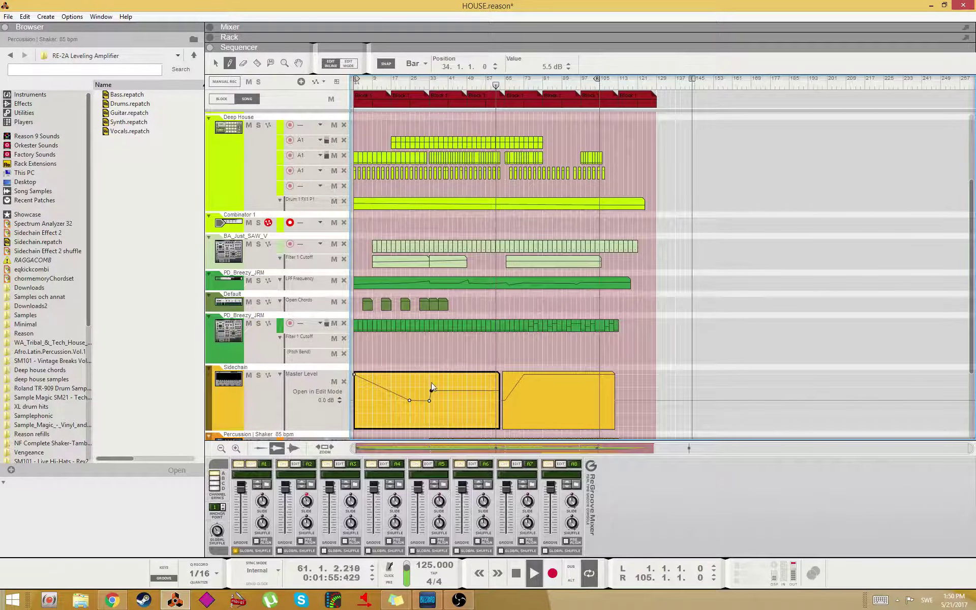
# - Play from about bar 28 and raise the two low Master Level points near bars 24 and 33 to about 3.6 dB
pyautogui.click(417, 83)
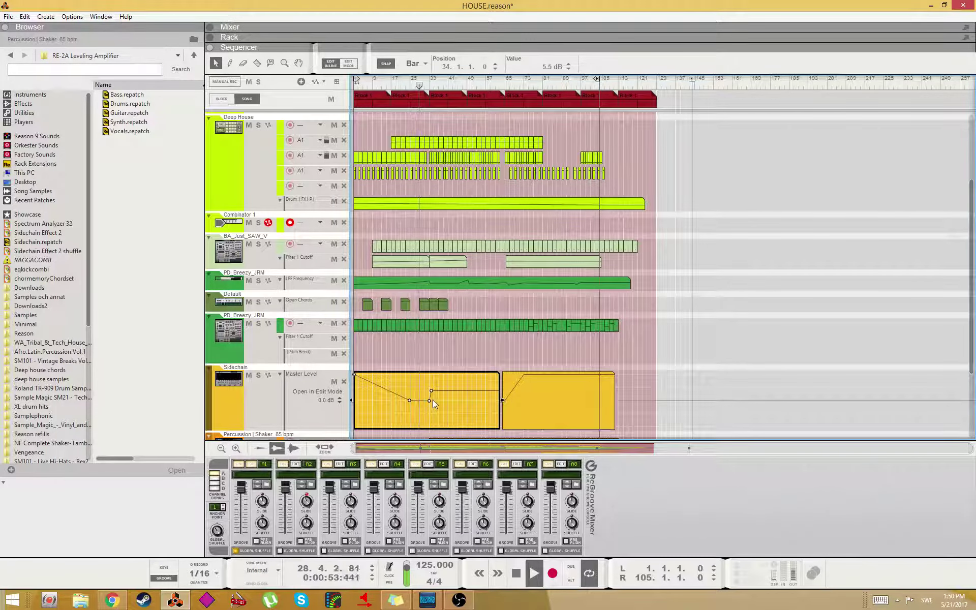
pyautogui.click(410, 401)
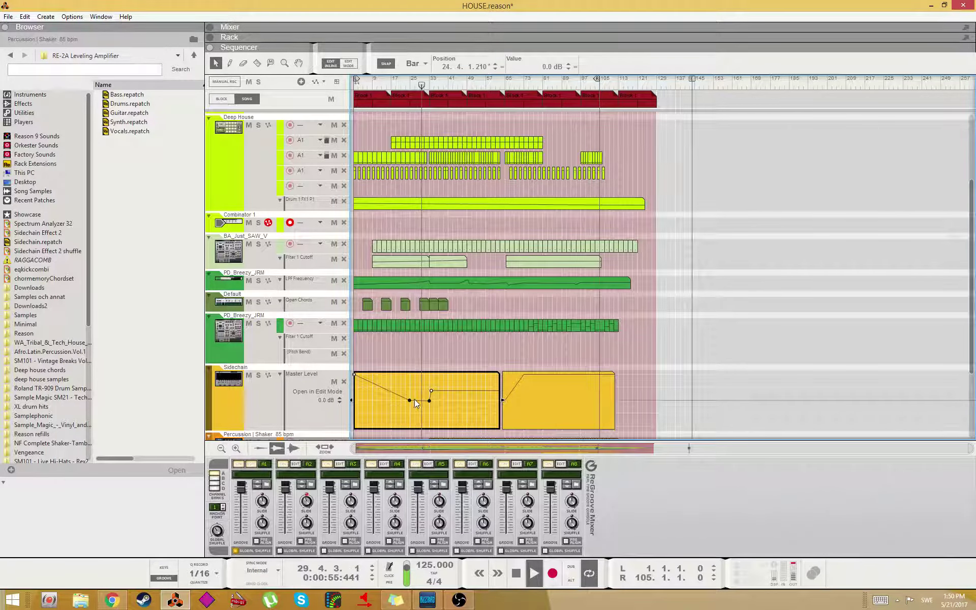
pyautogui.moveTo(410, 402); pyautogui.dragTo(410, 394)
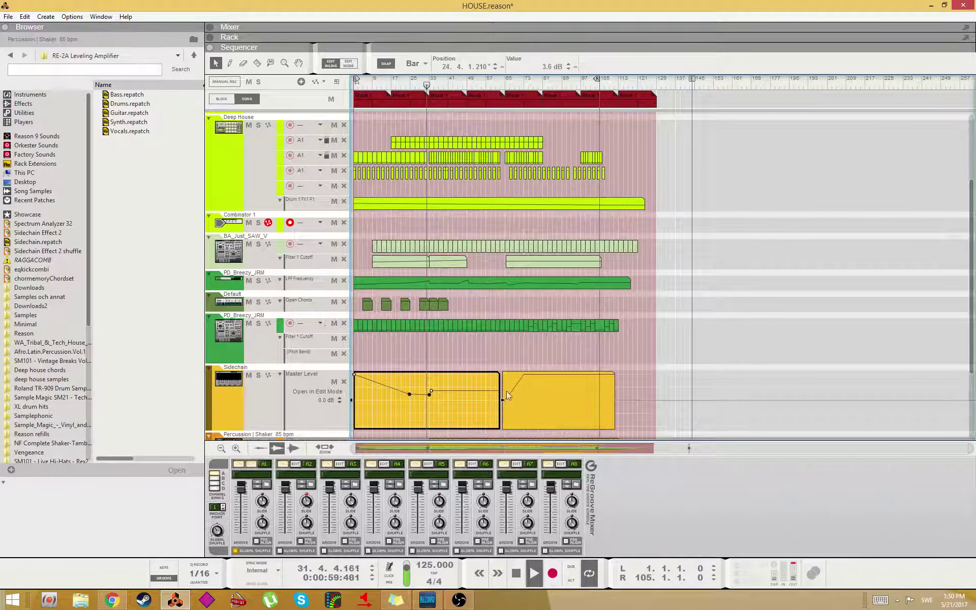
# - Lower the Sidechain Master Level automation point at bar 34 to 4.7 dB
pyautogui.click(468, 380)
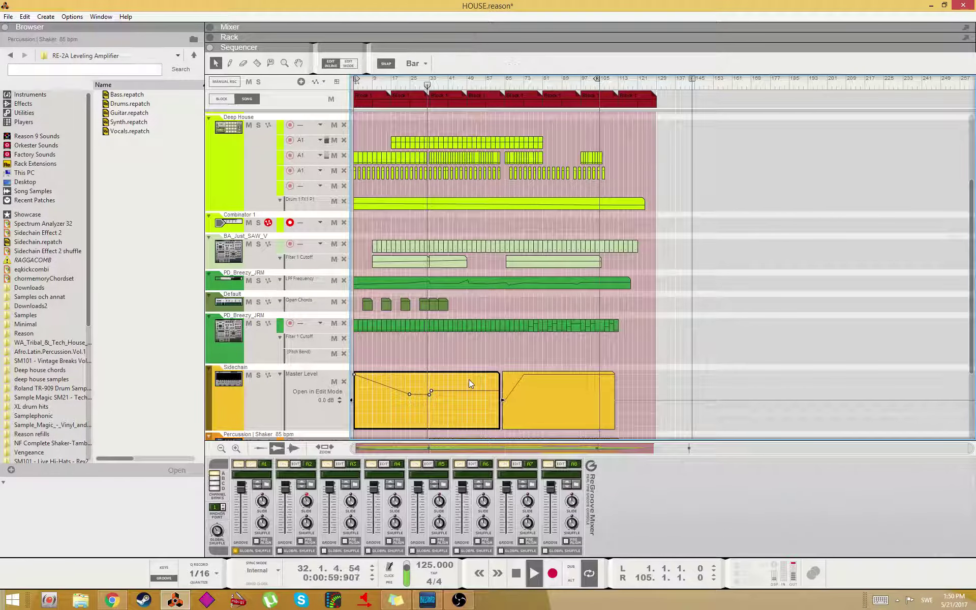
pyautogui.click(431, 392)
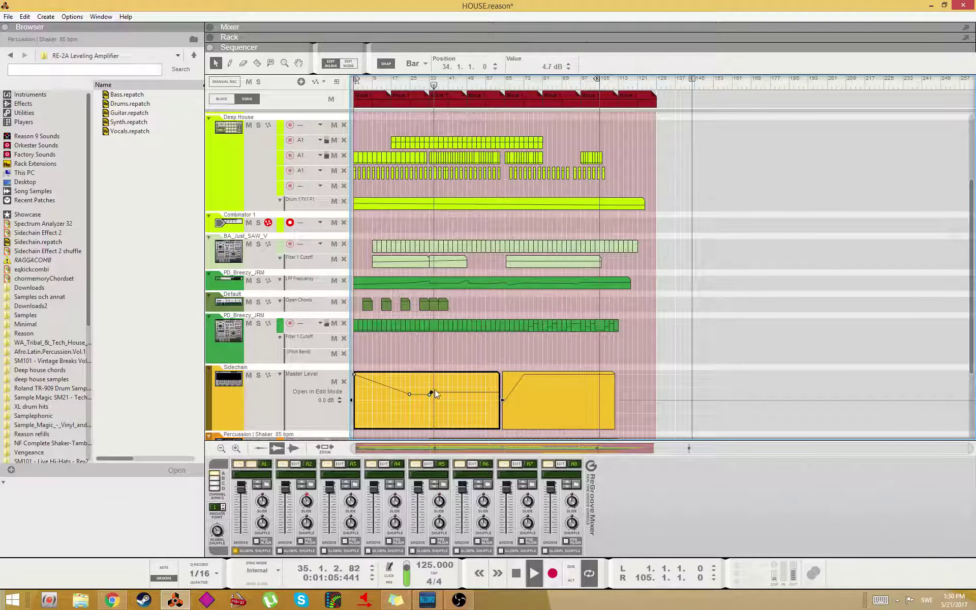
# - Add a Dr. Octo Rex Loop Player in the empty space of the rack column below the Sidechain device
pyautogui.press('F5')
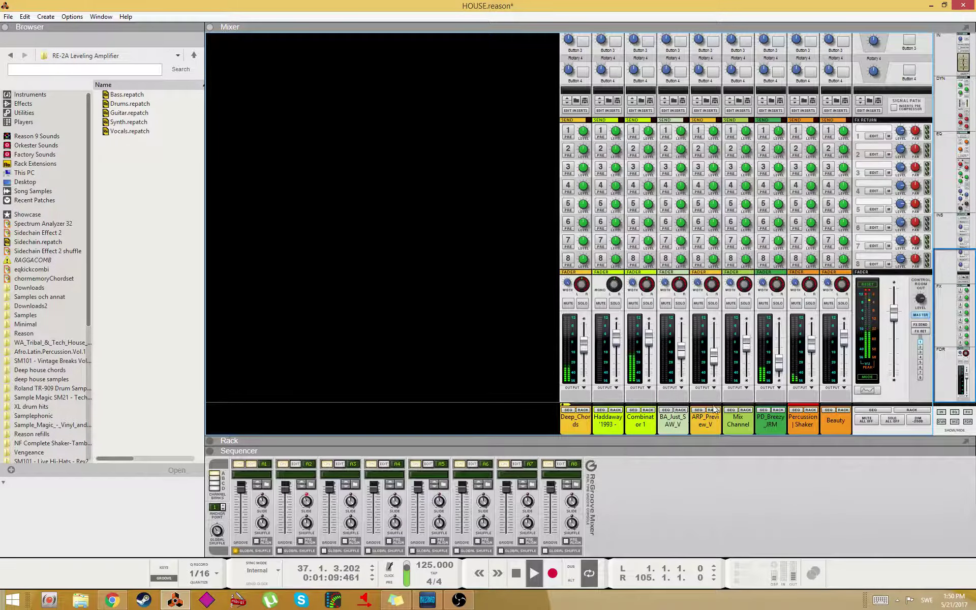
pyautogui.press('F6')
pyautogui.press('F7')
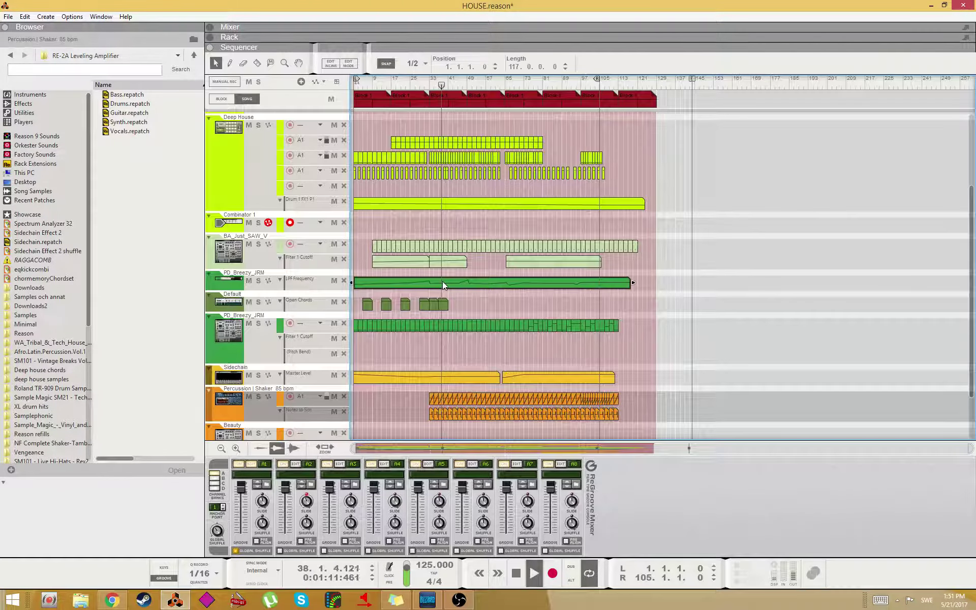
pyautogui.scroll(3, 486, 254)
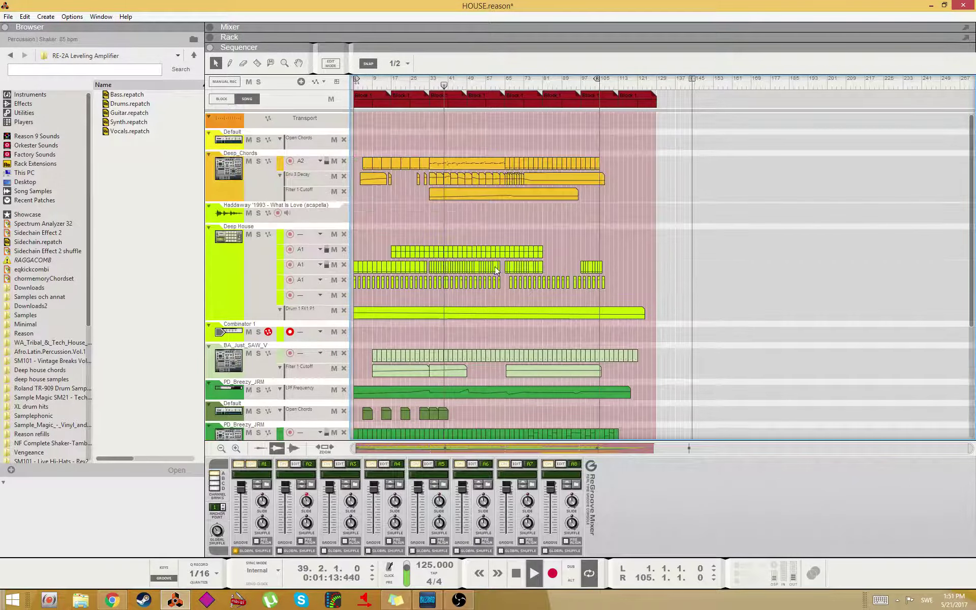
pyautogui.press('F6')
pyautogui.press('F7')
pyautogui.press('F6')
pyautogui.rightClick(695, 321)
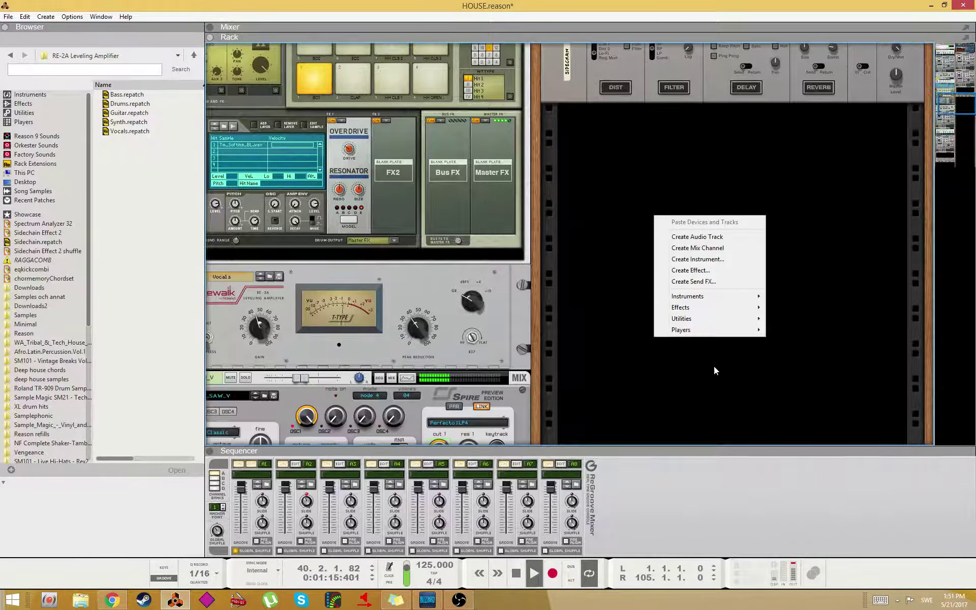
pyautogui.moveTo(712, 297)
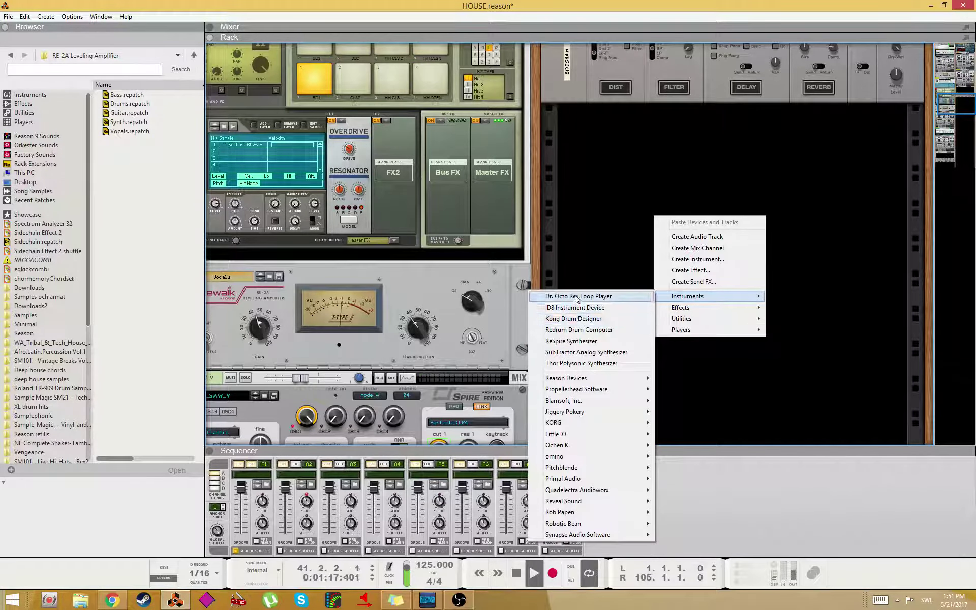
pyautogui.click(578, 296)
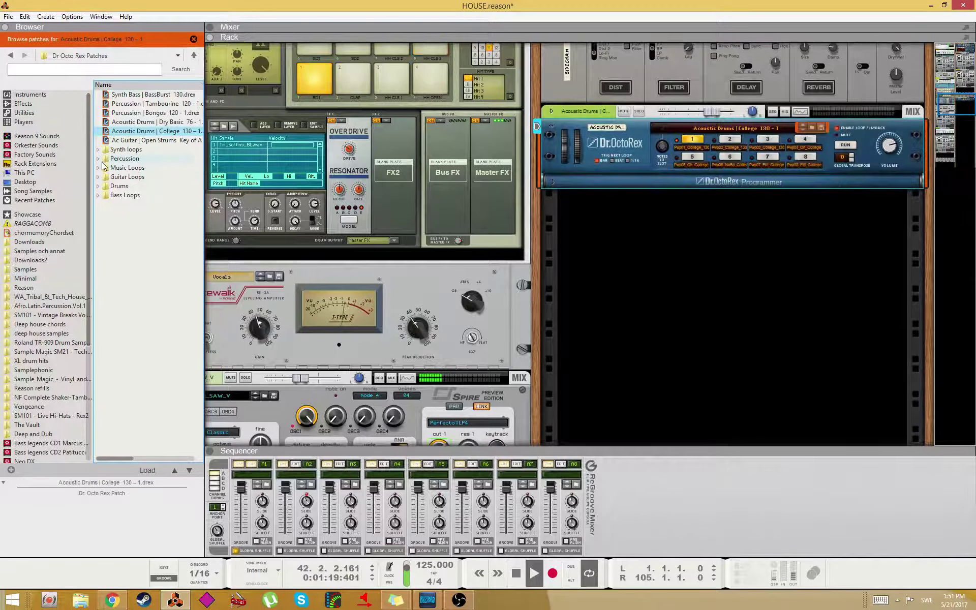
# - Open the Percussion folder of the Dr. Octo Rex patches and browse through its tabla and shaker loops
pyautogui.click(98, 159)
pyautogui.click(163, 233)
pyautogui.press('Up')
pyautogui.press('Up')
pyautogui.press('Up')
pyautogui.press('Up')
pyautogui.press('Up')
pyautogui.press('Up')
pyautogui.press('Up')
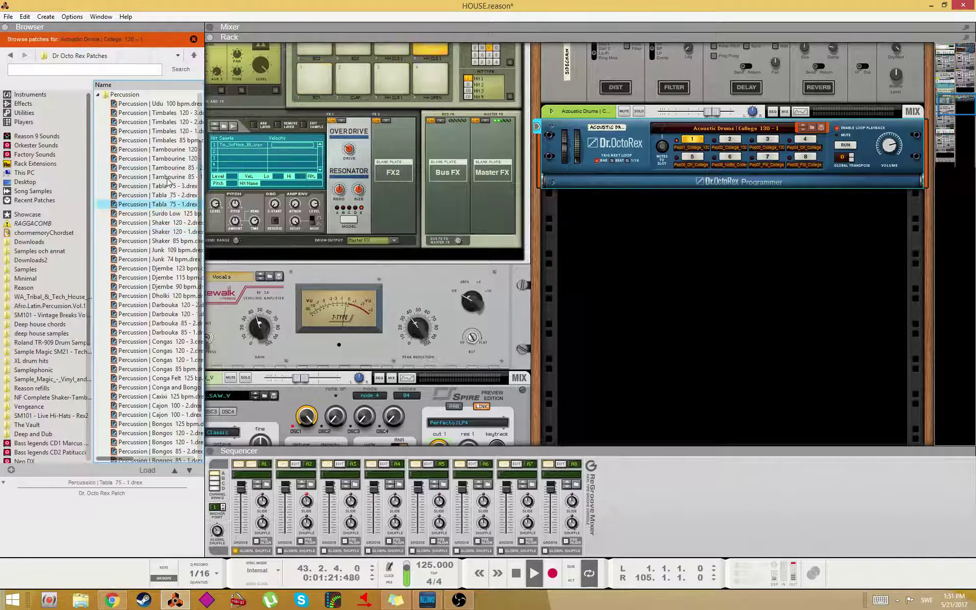
pyautogui.click(127, 232)
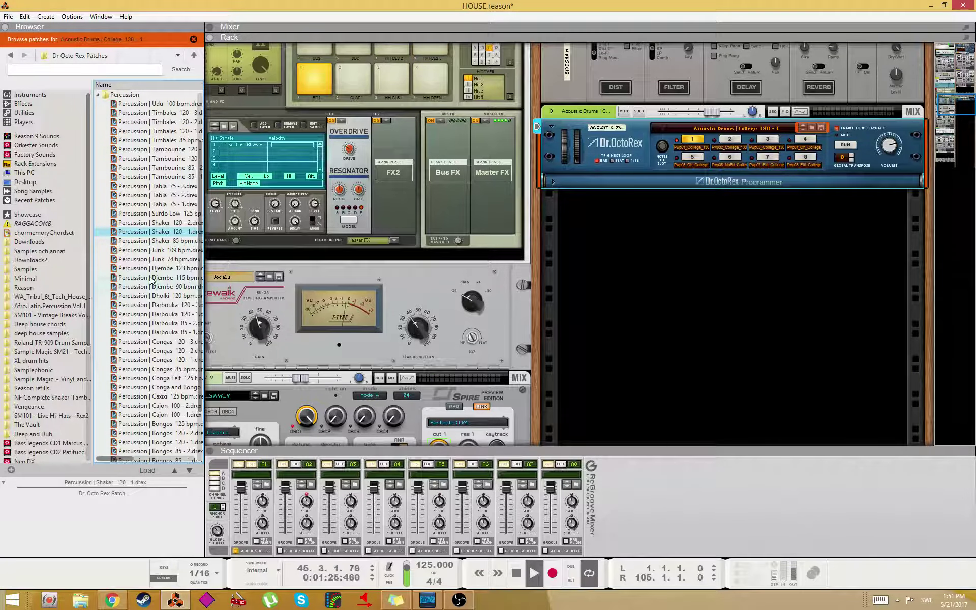
# - Load the Percussion Congas 120 - 2 patch into the new Dr. Octo Rex, run its loop playback and adjust the volume
pyautogui.click(155, 169)
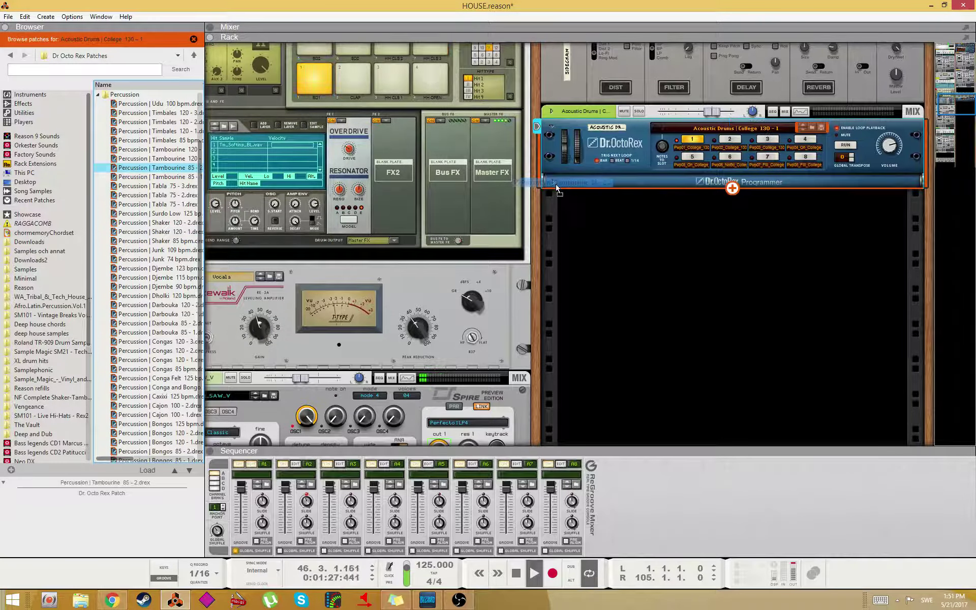
pyautogui.moveTo(155, 168); pyautogui.dragTo(160, 301)
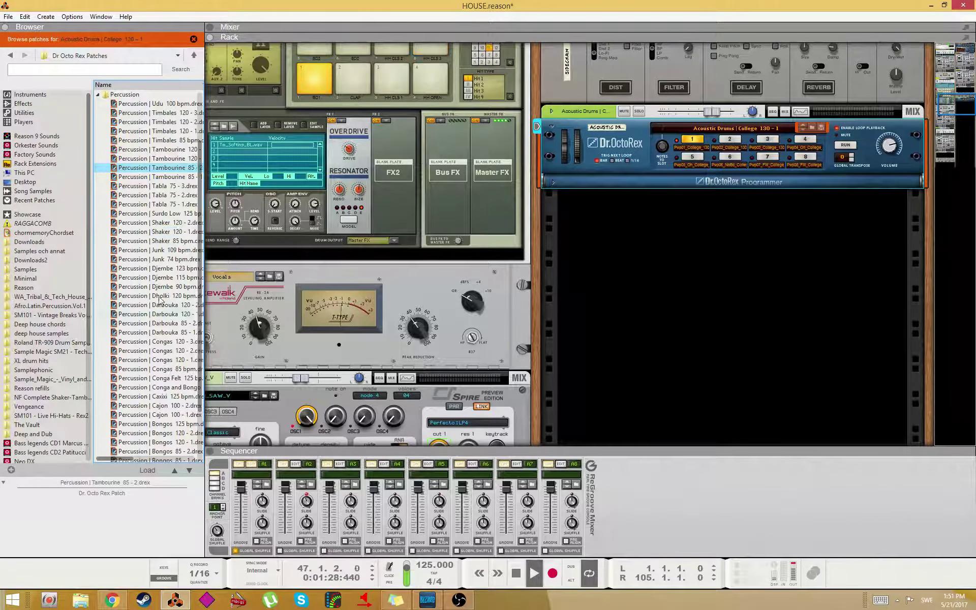
pyautogui.click(144, 353)
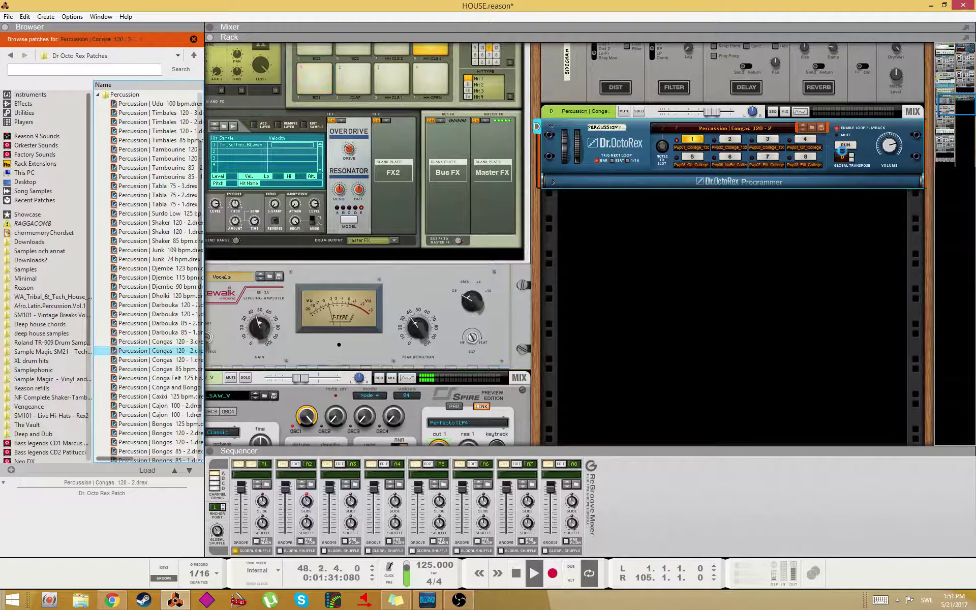
pyautogui.click(846, 146)
pyautogui.moveTo(894, 147); pyautogui.dragTo(926, 101)
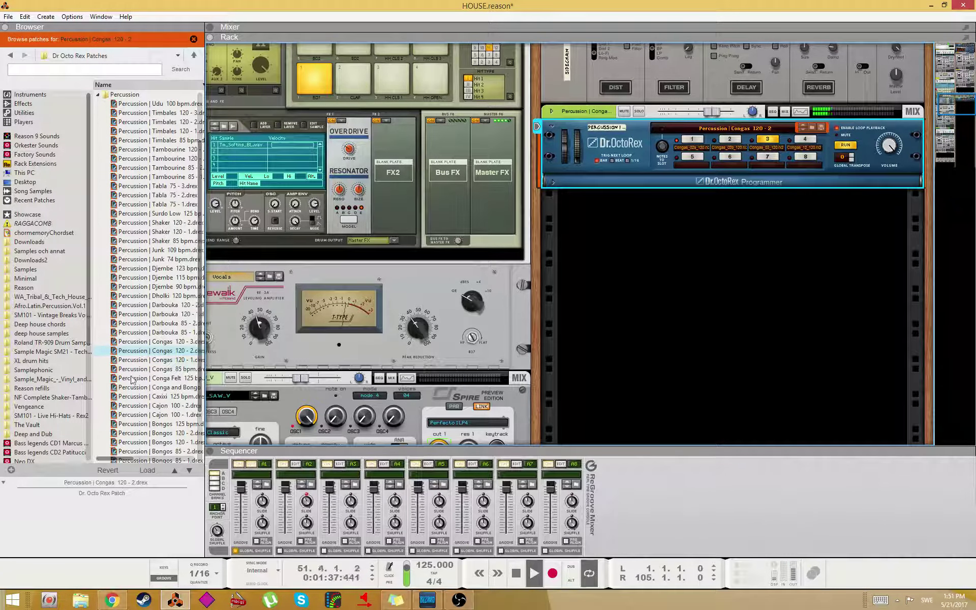
# - Switch the loop player to slot 4 and replace the congas with the Percussion Bongos 85 - 1 patch
pyautogui.click(161, 362)
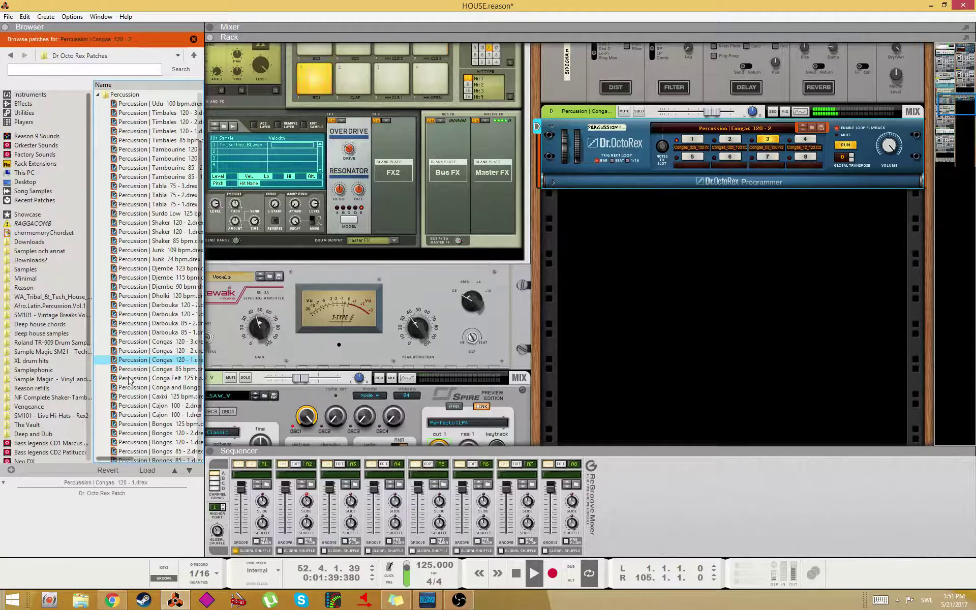
pyautogui.click(810, 138)
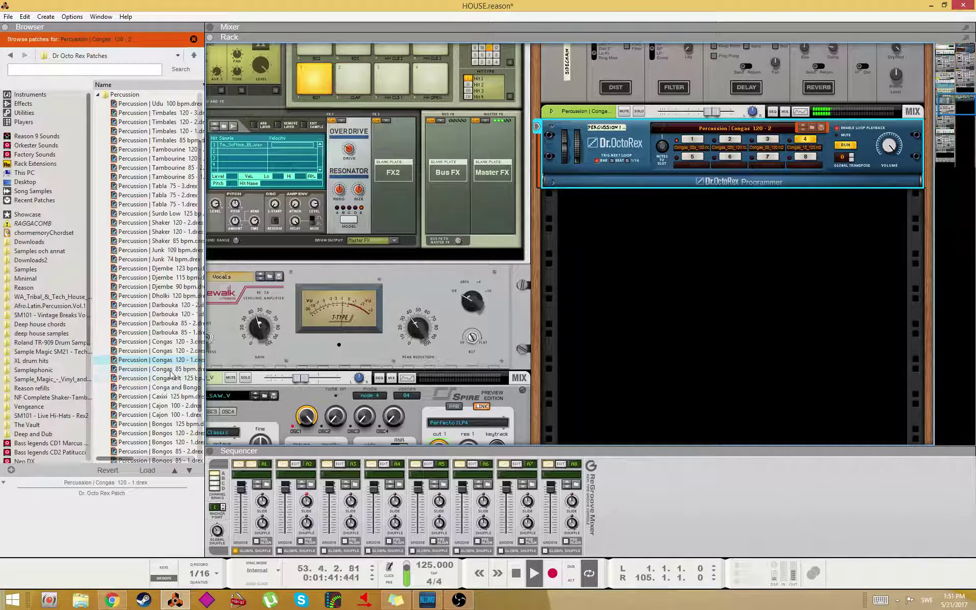
pyautogui.scroll(-2, 167, 375)
pyautogui.moveTo(164, 377); pyautogui.dragTo(646, 196)
pyautogui.hotkey('ctrl', 'z')
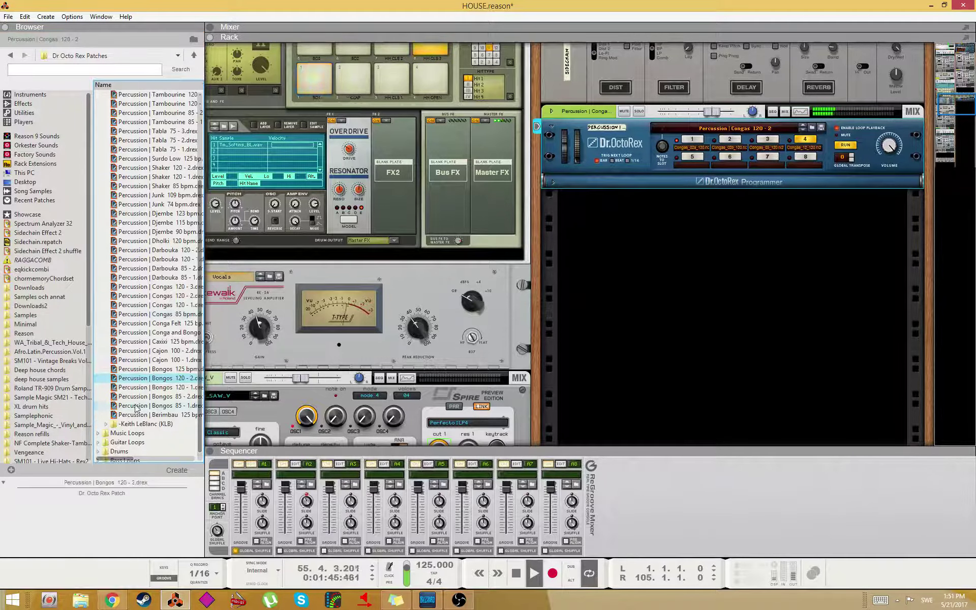
pyautogui.moveTo(152, 405); pyautogui.dragTo(730, 152)
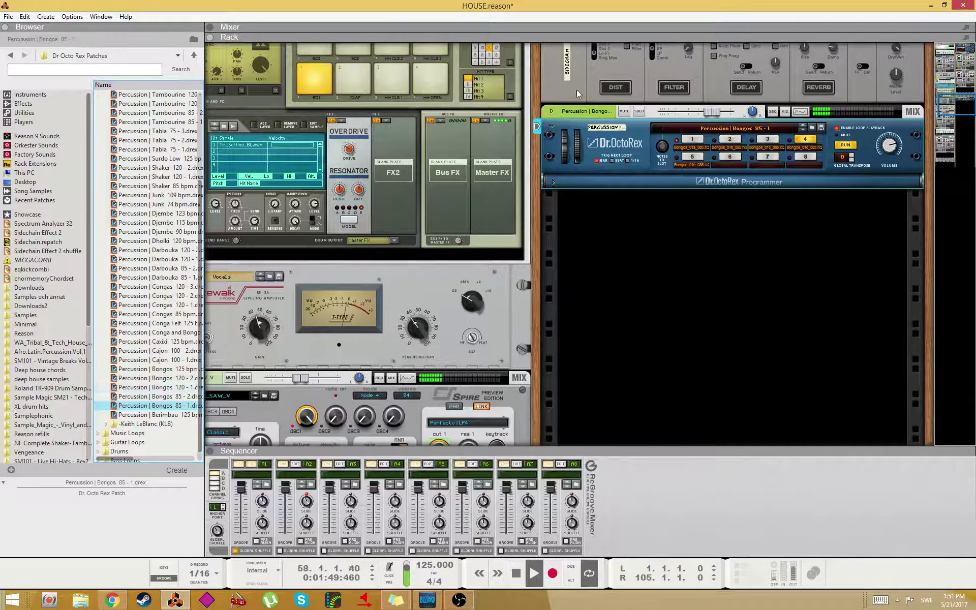
# - Unfold the bongo loop player's programmer and add an MClass Compressor after the device
pyautogui.click(554, 182)
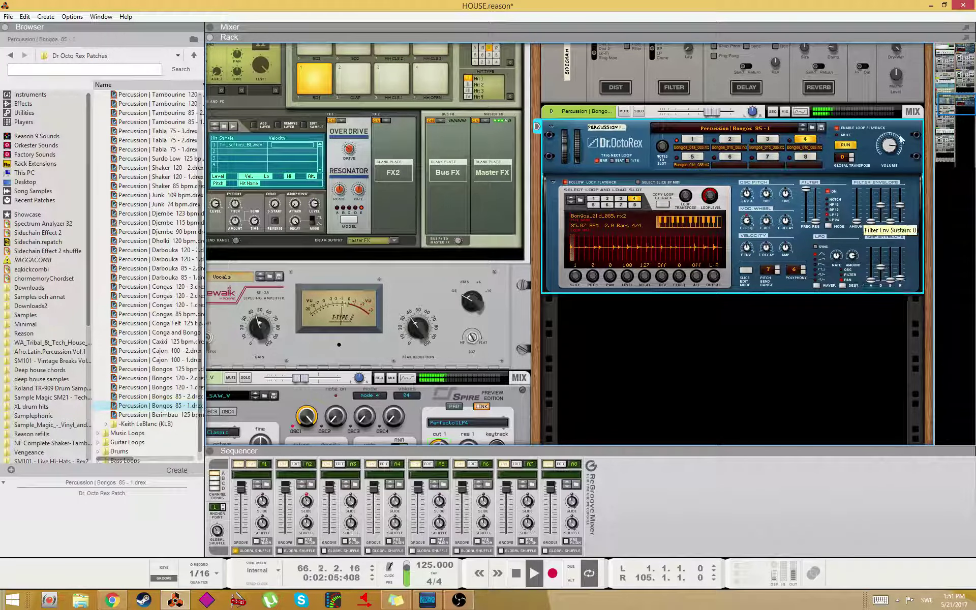
pyautogui.rightClick(558, 219)
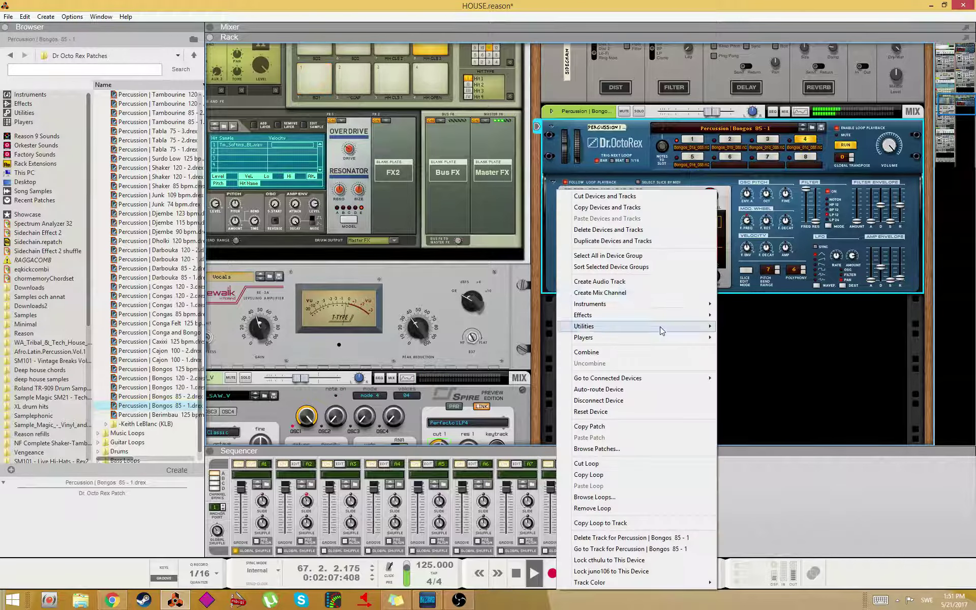
pyautogui.moveTo(605, 315)
pyautogui.moveTo(500, 426)
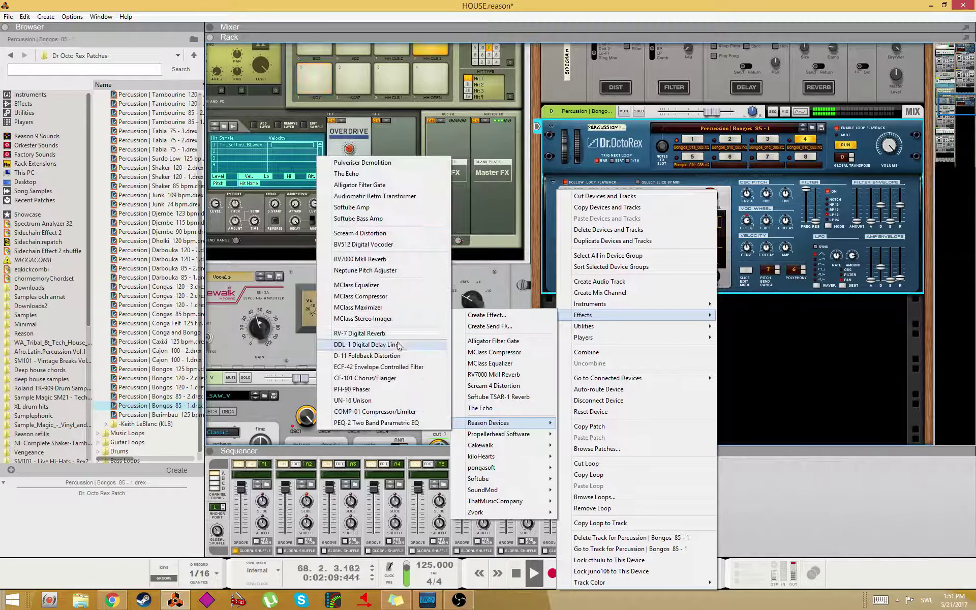
pyautogui.click(366, 297)
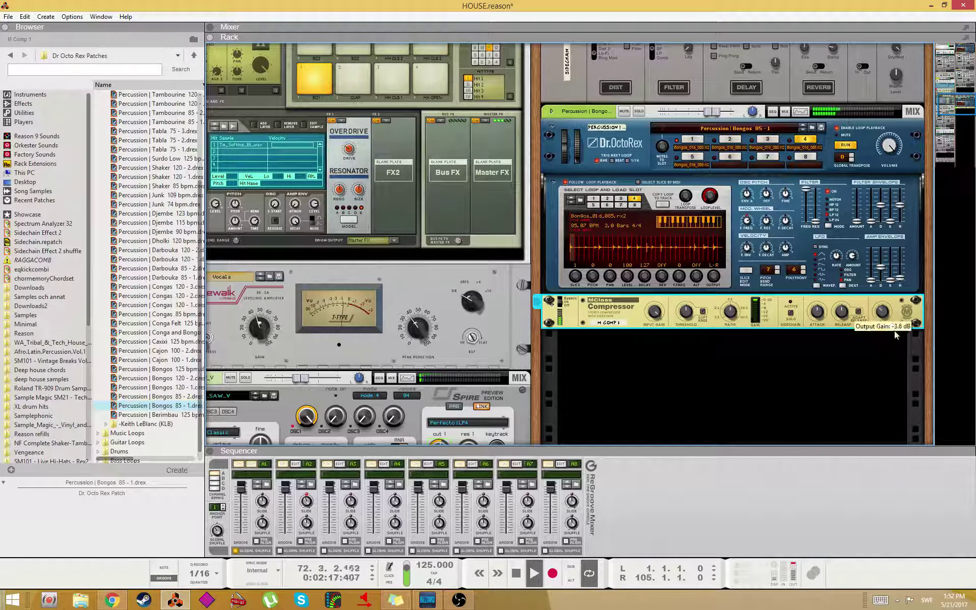
# - Turn down the MClass Compressor's output gain and the bongo loop player's volume, toggling the compressor's Adapt Release as well
pyautogui.moveTo(899, 342); pyautogui.dragTo(901, 348)
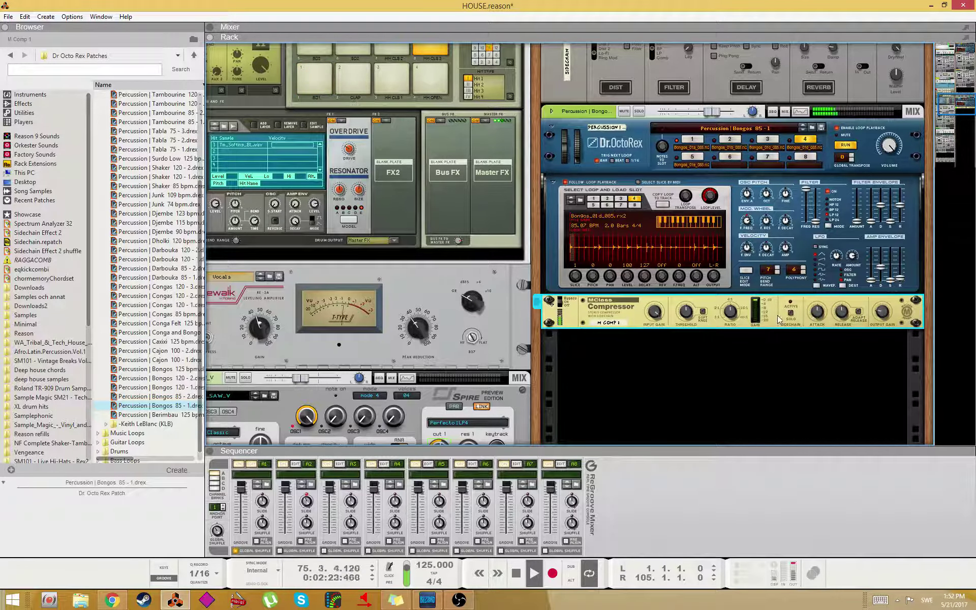
pyautogui.click(859, 311)
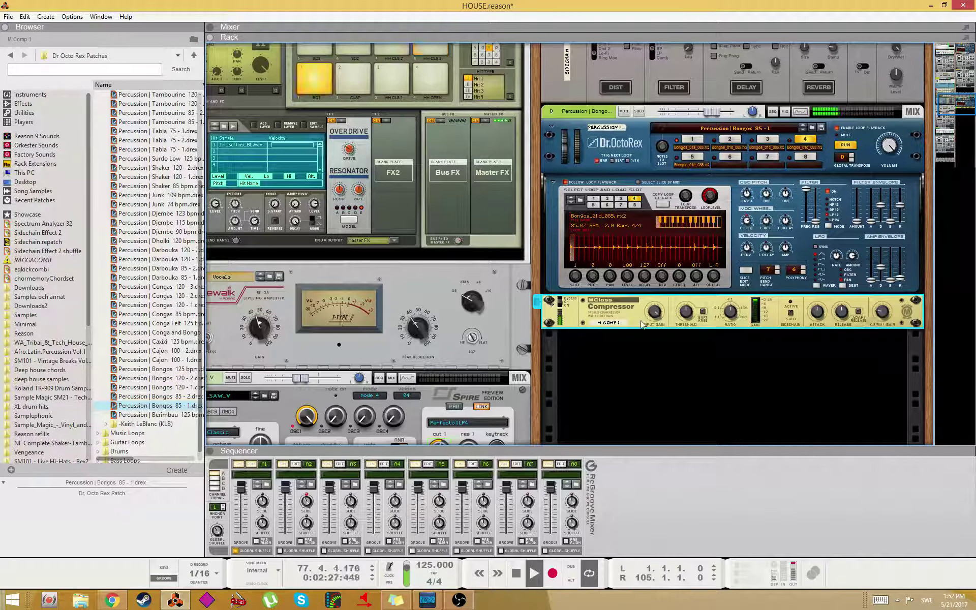
pyautogui.moveTo(891, 149); pyautogui.dragTo(913, 179)
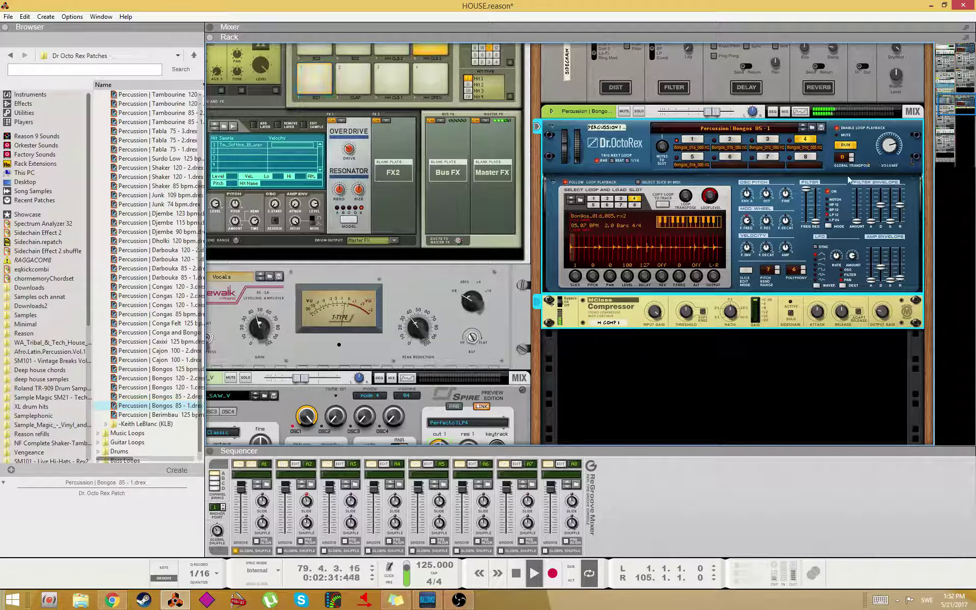
pyautogui.click(622, 164)
pyautogui.rightClick(621, 126)
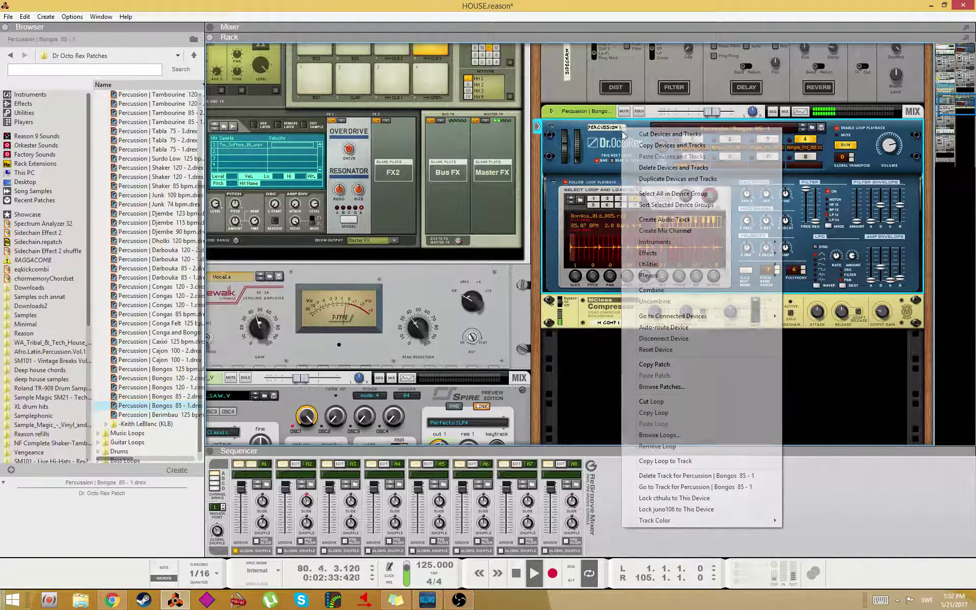
pyautogui.click(596, 147)
# - Add an RV7000 MkII Reverb to the Master Section of the rack
pyautogui.press('F5')
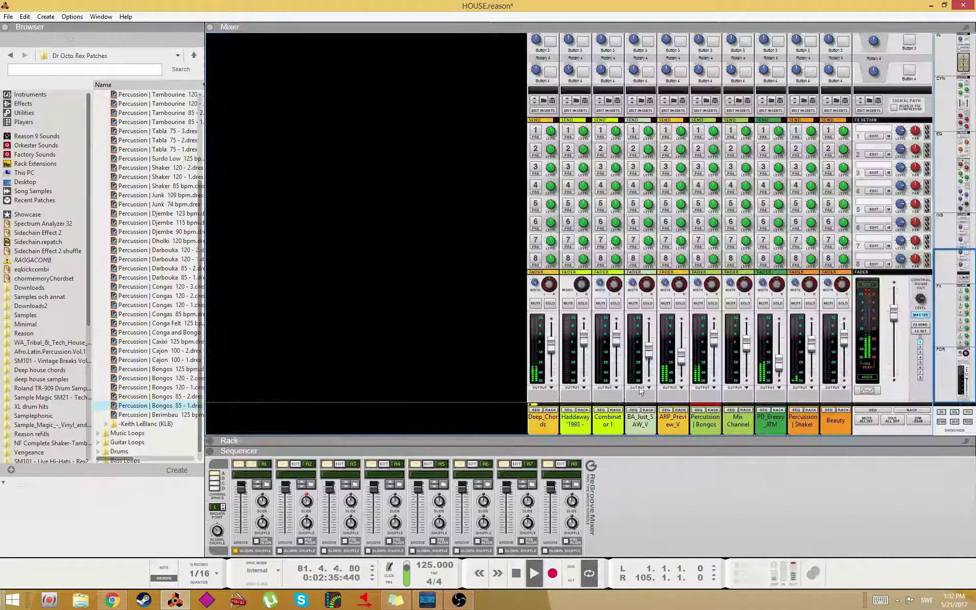
pyautogui.press('F6')
pyautogui.moveTo(941, 106); pyautogui.dragTo(933, 50)
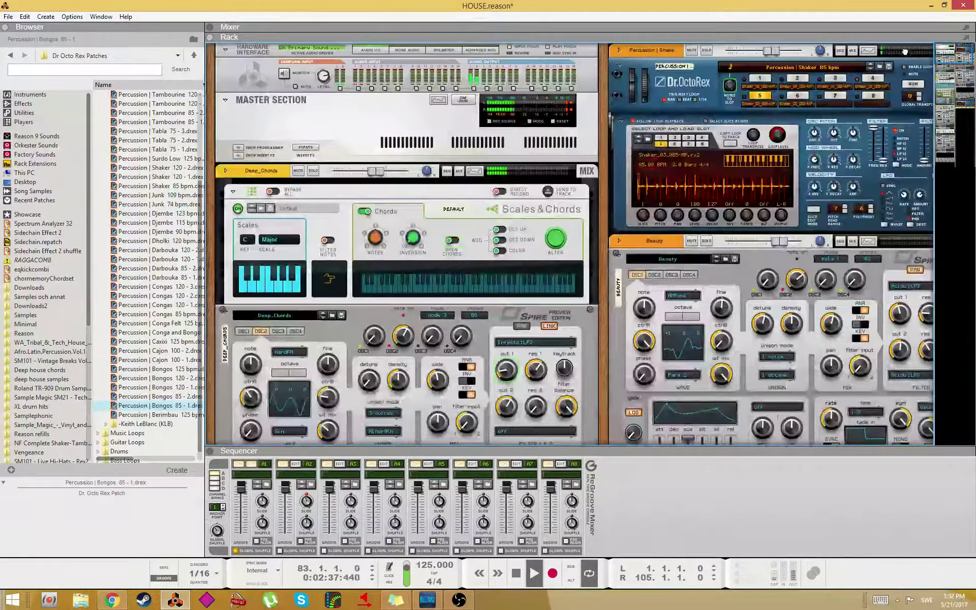
pyautogui.rightClick(355, 106)
pyautogui.moveTo(416, 232)
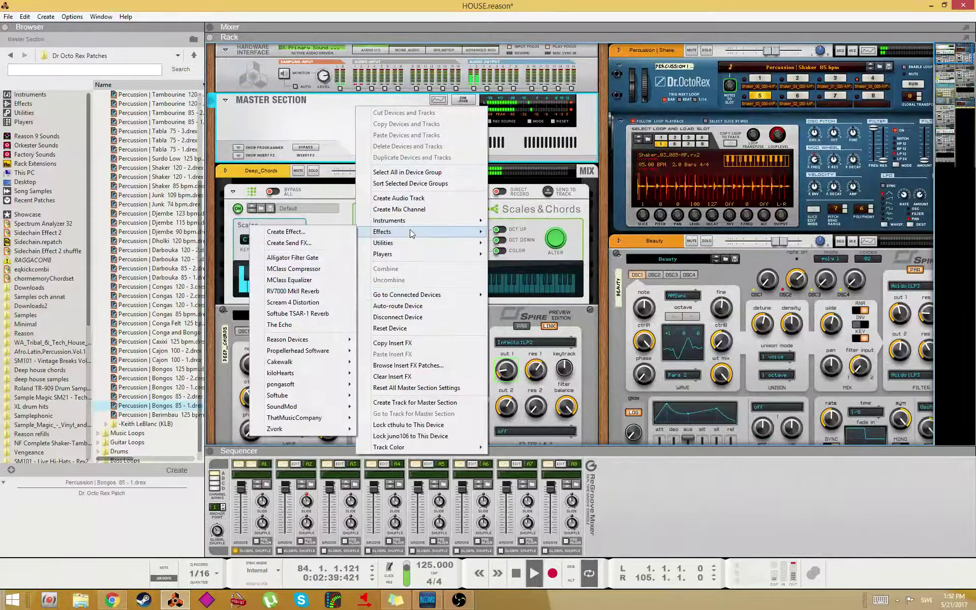
pyautogui.moveTo(305, 339)
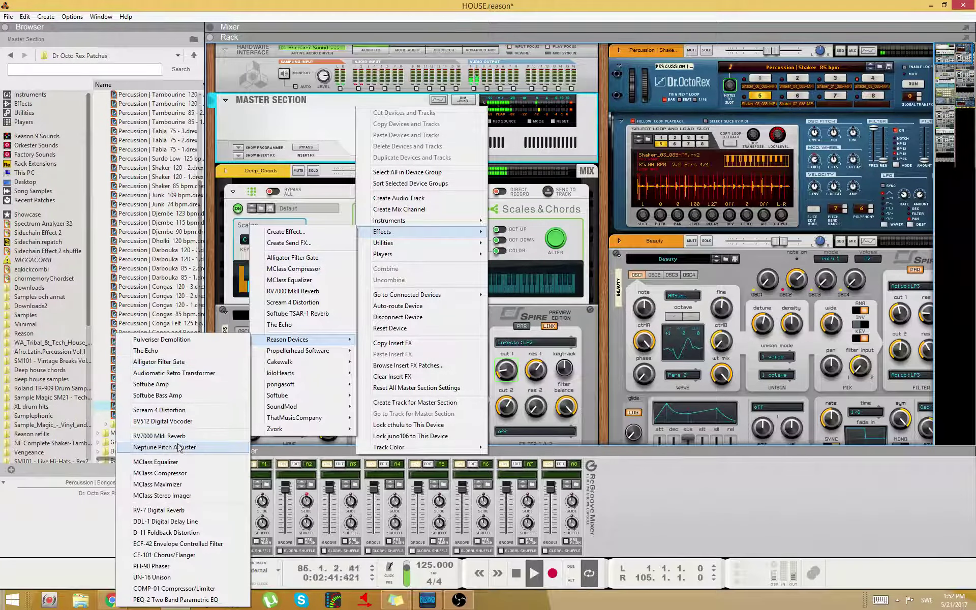
pyautogui.click(163, 436)
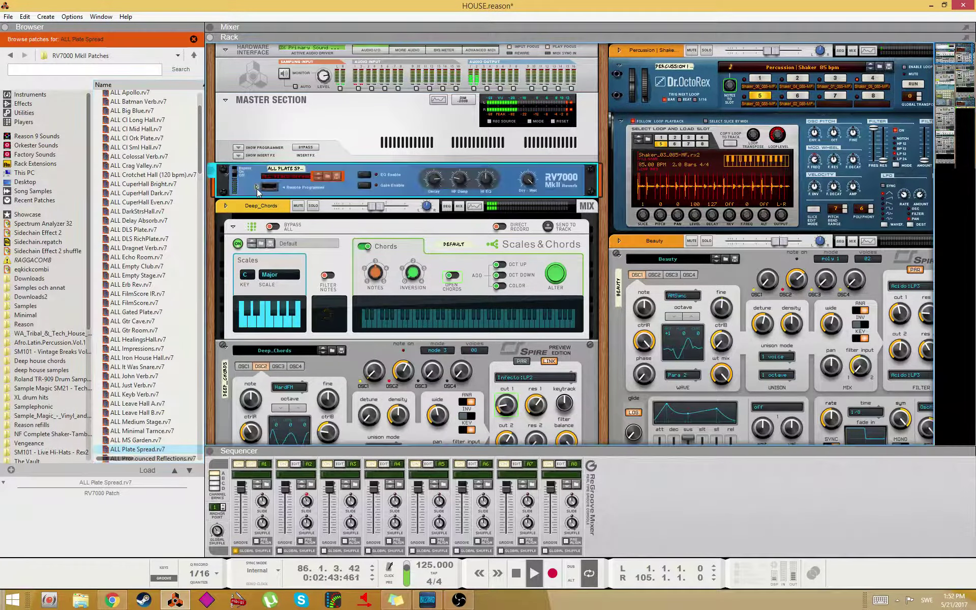
# - Unfold the RV7000's remote programmer, browse for its samples, and expand the RV7000 MkII Impulse Responses folders down to cksde.com
pyautogui.click(257, 187)
pyautogui.click(258, 227)
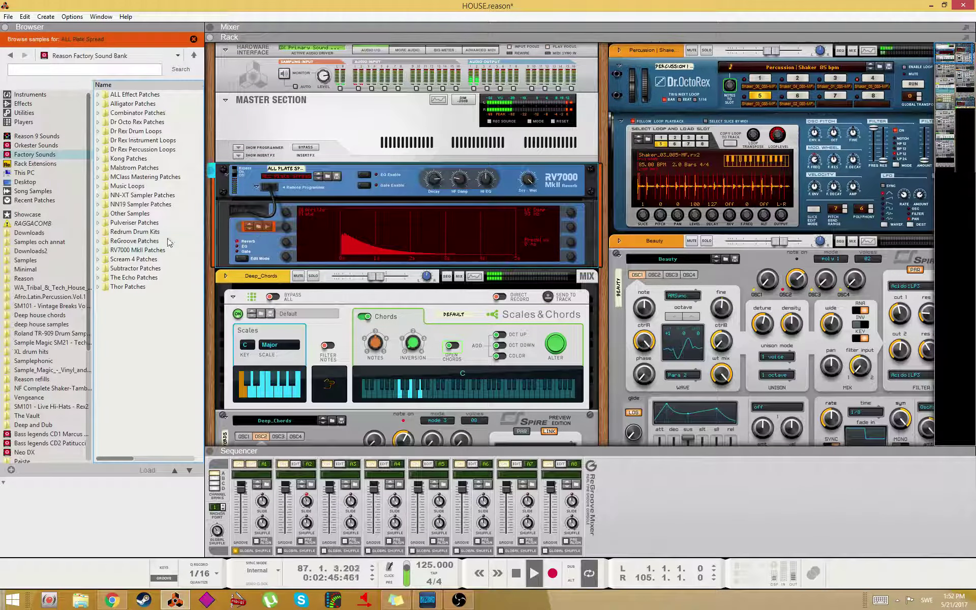
pyautogui.click(97, 249)
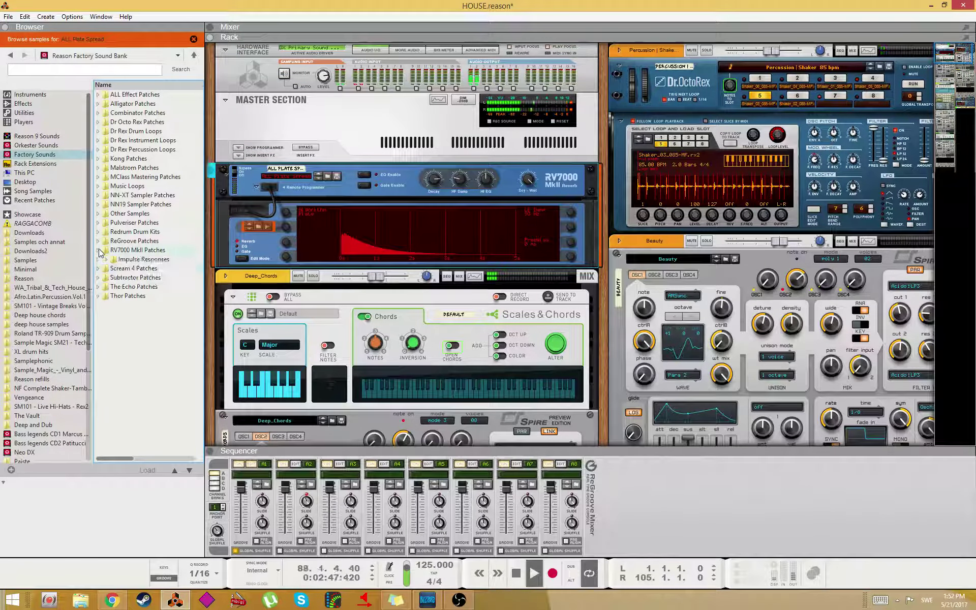
pyautogui.click(106, 259)
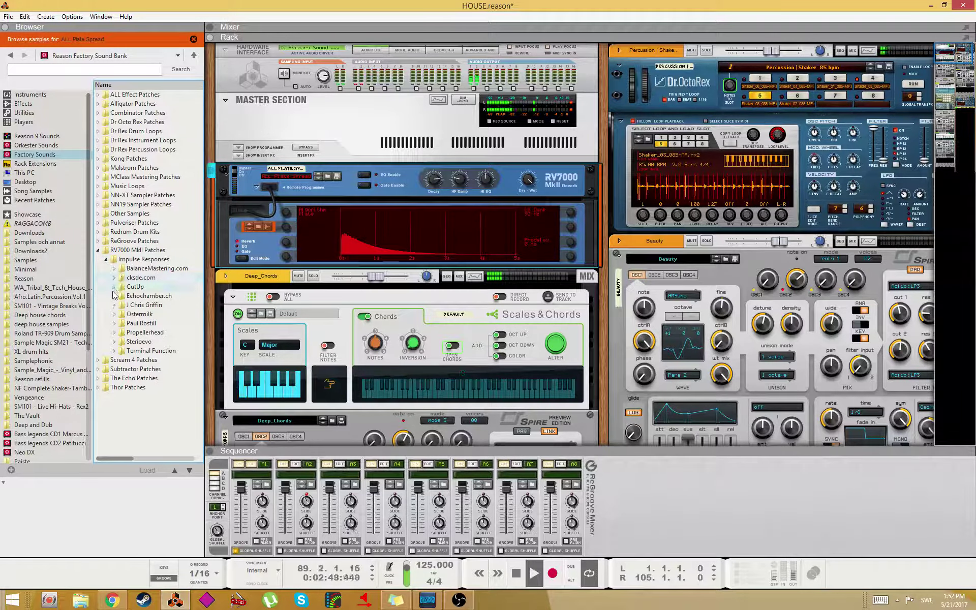
pyautogui.click(115, 268)
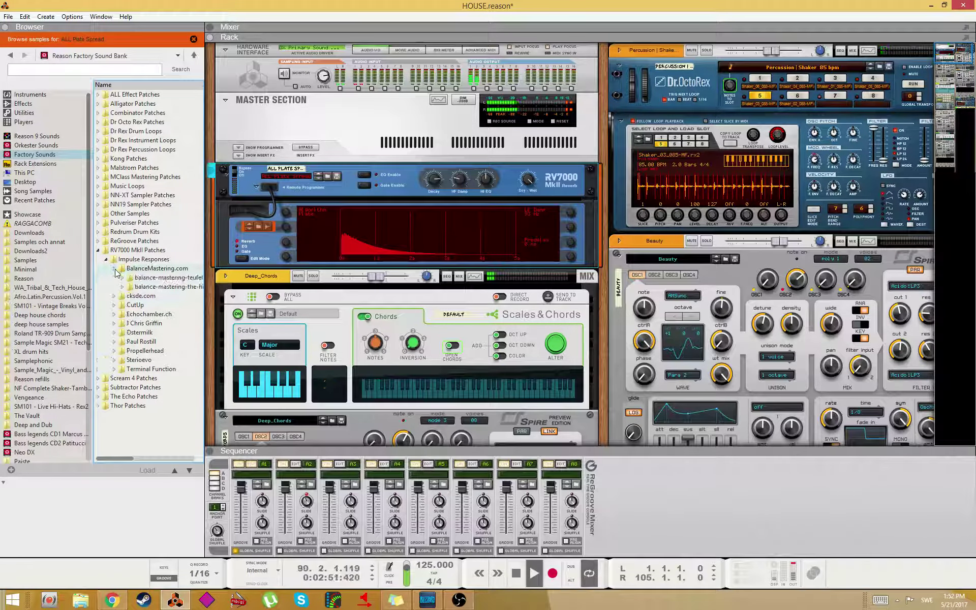
pyautogui.click(113, 296)
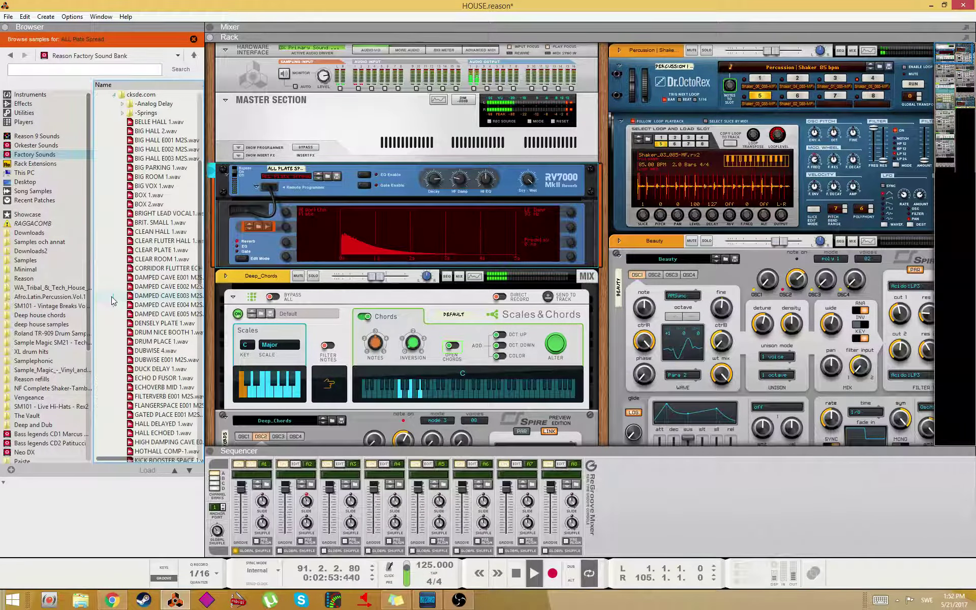
# - Widen the browser, search the impulse responses for "drum", and load drum booth.wav into the RV7000
pyautogui.scroll(4, 127, 269)
pyautogui.scroll(-5, 131, 263)
pyautogui.scroll(2, 135, 268)
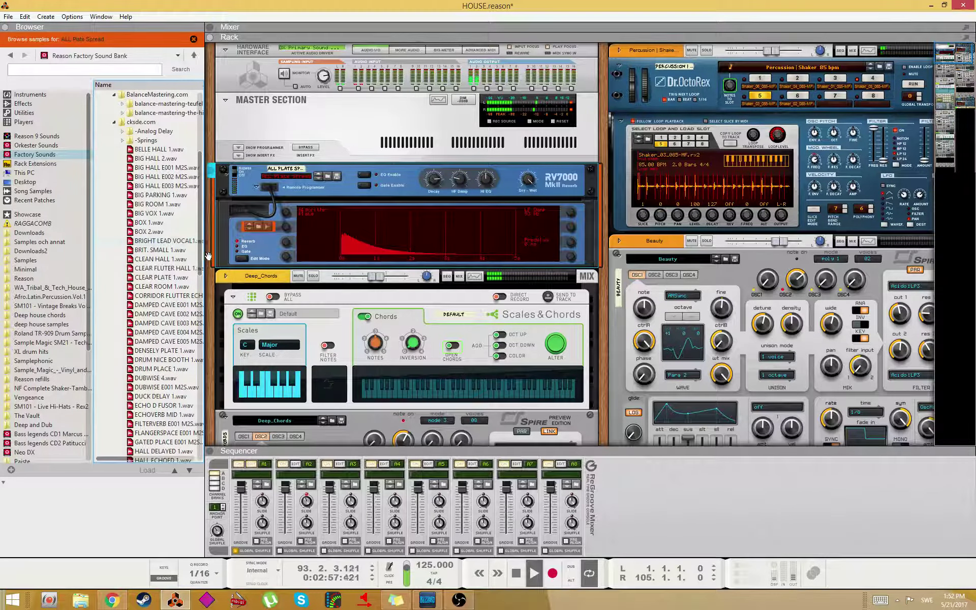
pyautogui.moveTo(205, 250); pyautogui.dragTo(271, 259)
pyautogui.scroll(-10, 201, 298)
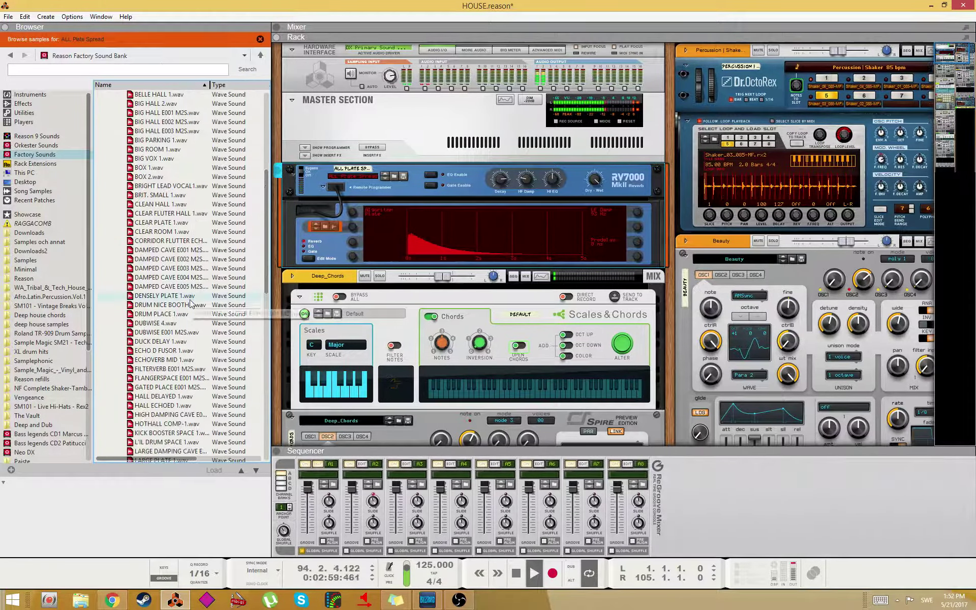
pyautogui.scroll(10, 183, 321)
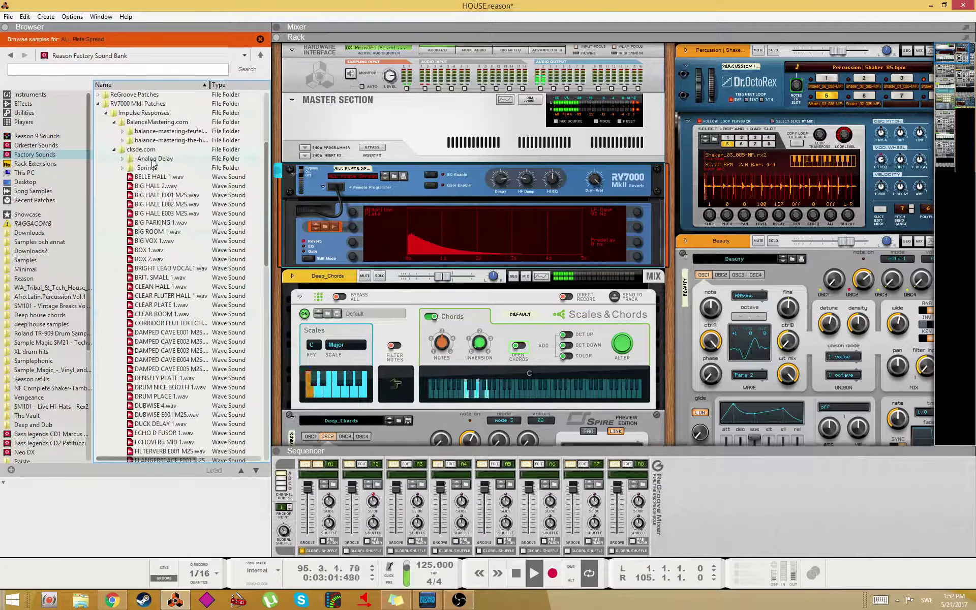
pyautogui.click(117, 67)
pyautogui.write('drum')
pyautogui.press('Return')
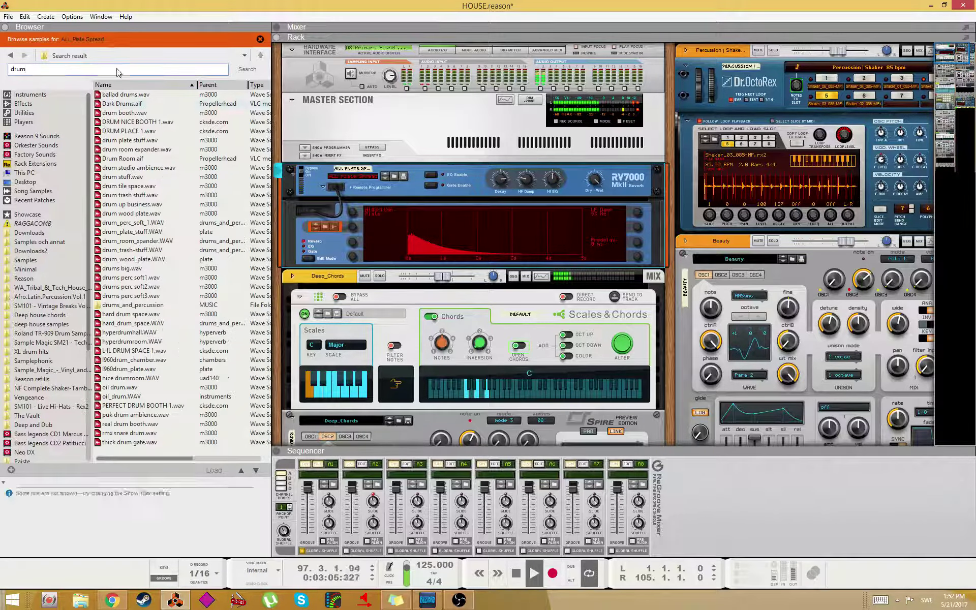
pyautogui.press('Down')
pyautogui.click(129, 115)
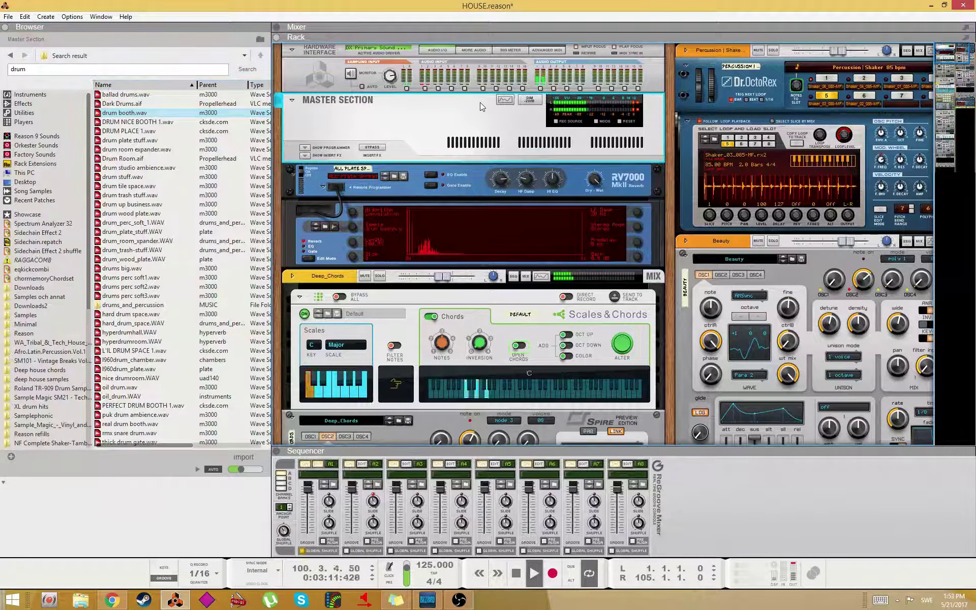
# - Solo the Percussion Shaker mixer channel and enable its FX1 send to the reverb
pyautogui.press('F5')
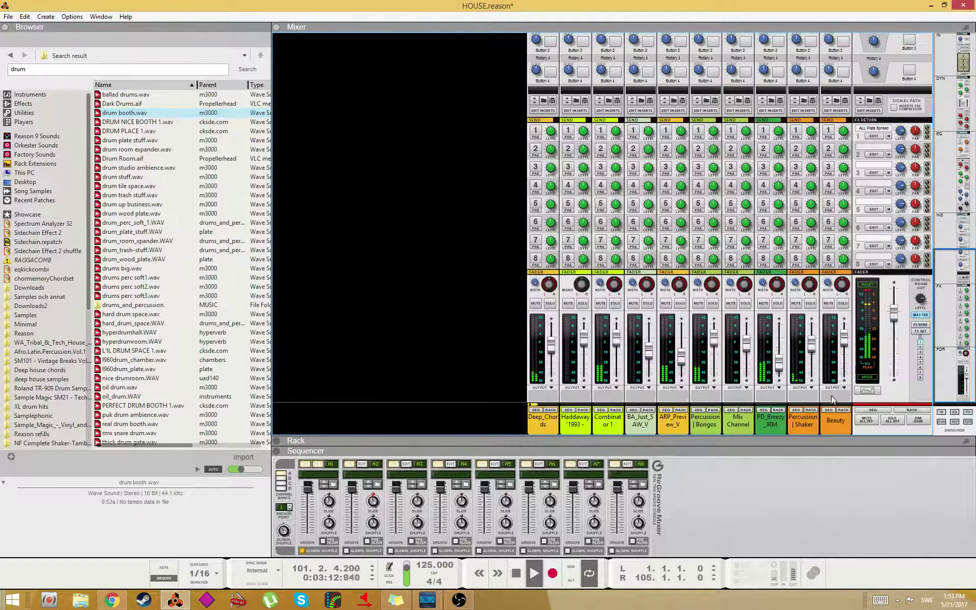
pyautogui.click(812, 426)
pyautogui.click(811, 303)
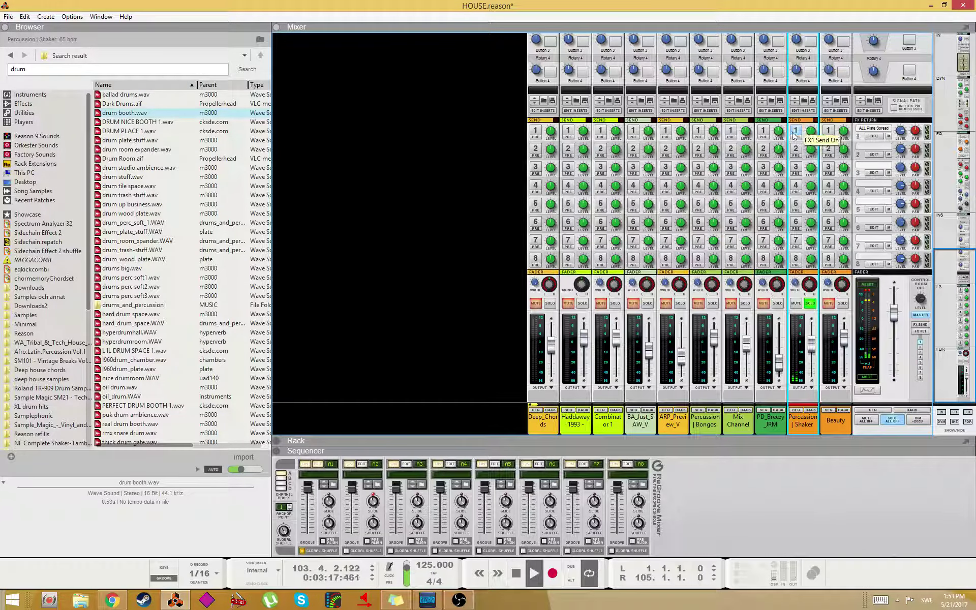
pyautogui.press('F6')
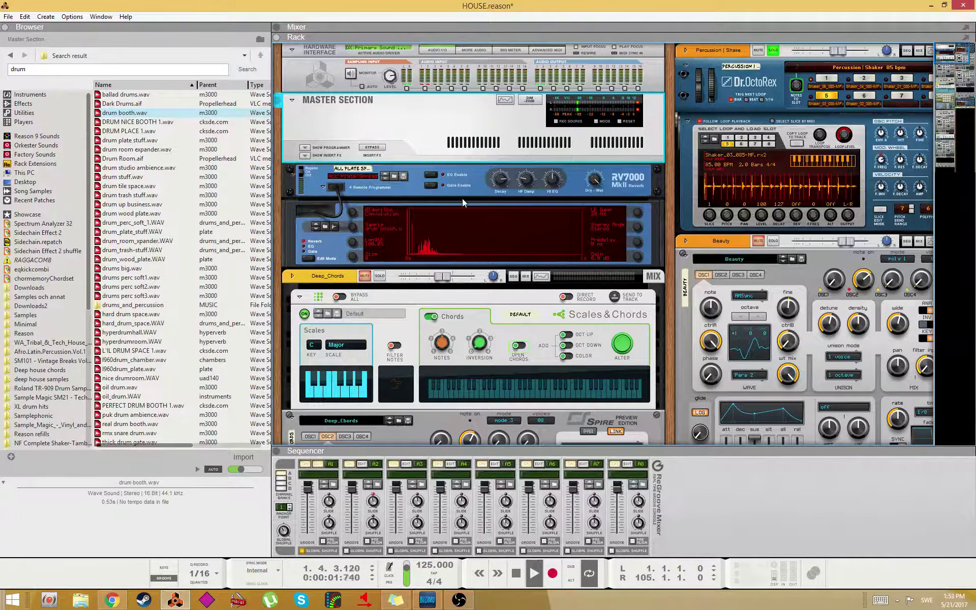
pyautogui.press('F7')
pyautogui.press('F5')
pyautogui.click(827, 131)
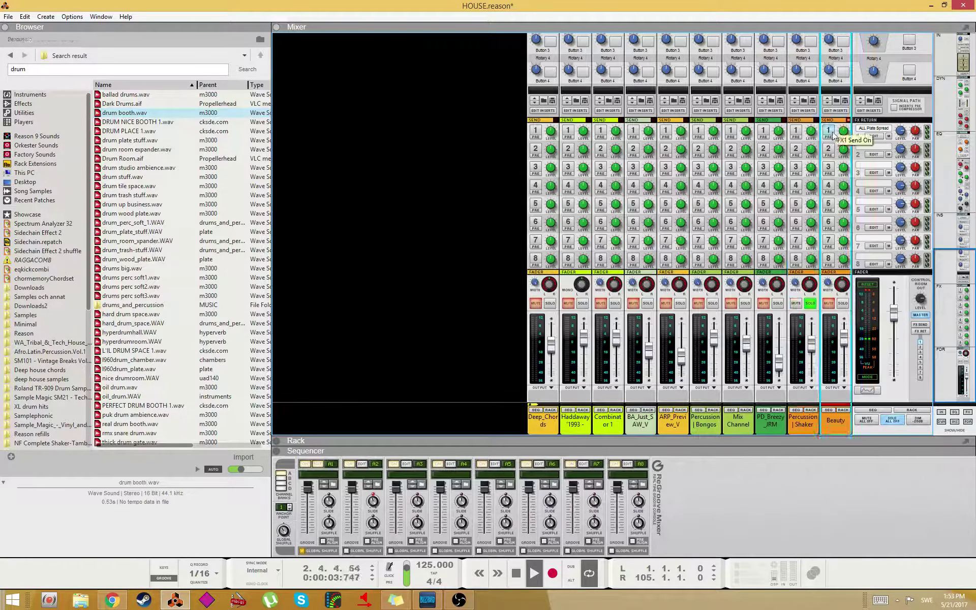
pyautogui.click(797, 131)
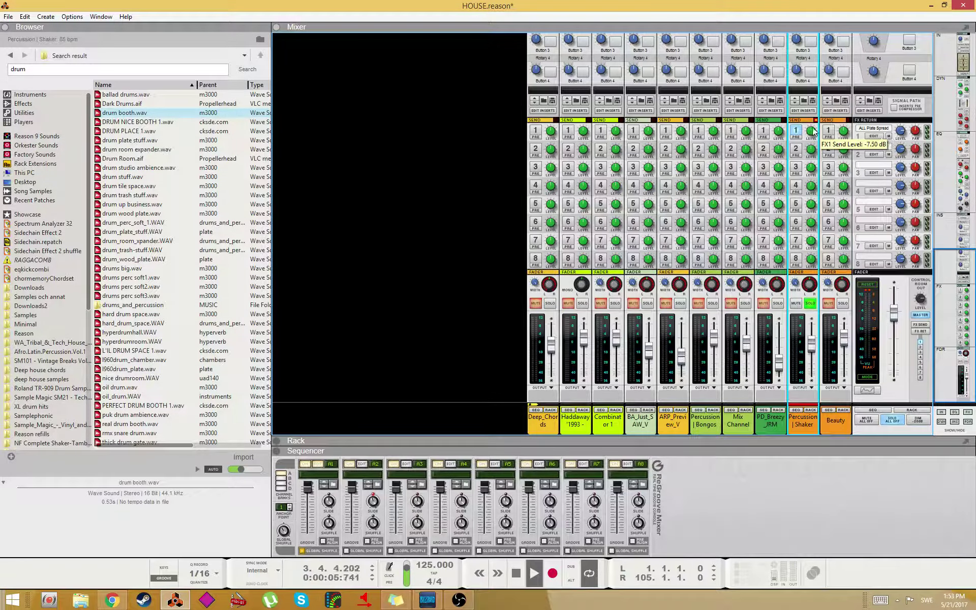
# - Solo the Percussion Bongos channel, enable its FX1 send, adjust the send level, and lower the channel fader slightly
pyautogui.click(712, 303)
pyautogui.click(698, 131)
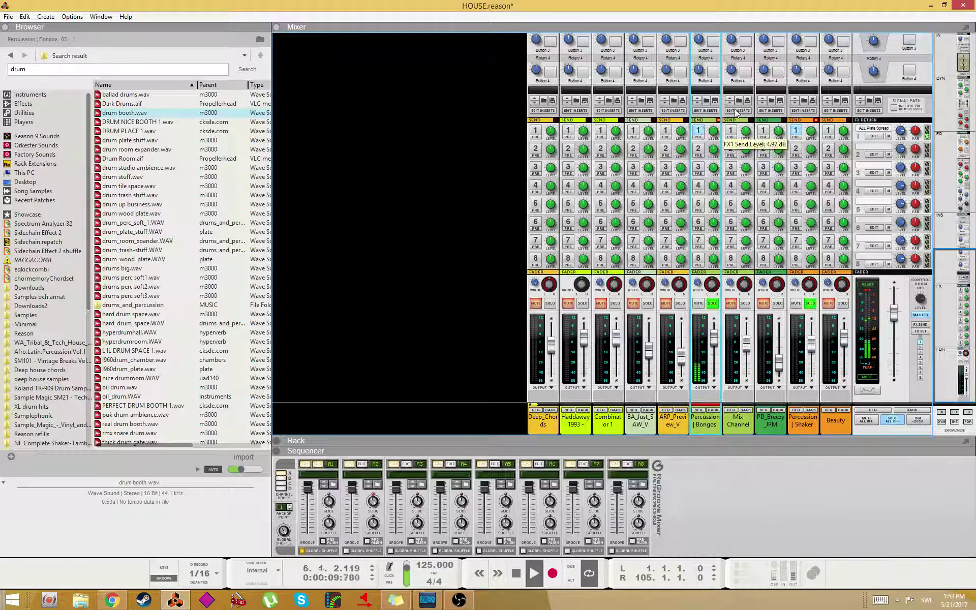
pyautogui.moveTo(735, 115); pyautogui.dragTo(728, 127)
pyautogui.moveTo(716, 338); pyautogui.dragTo(720, 341)
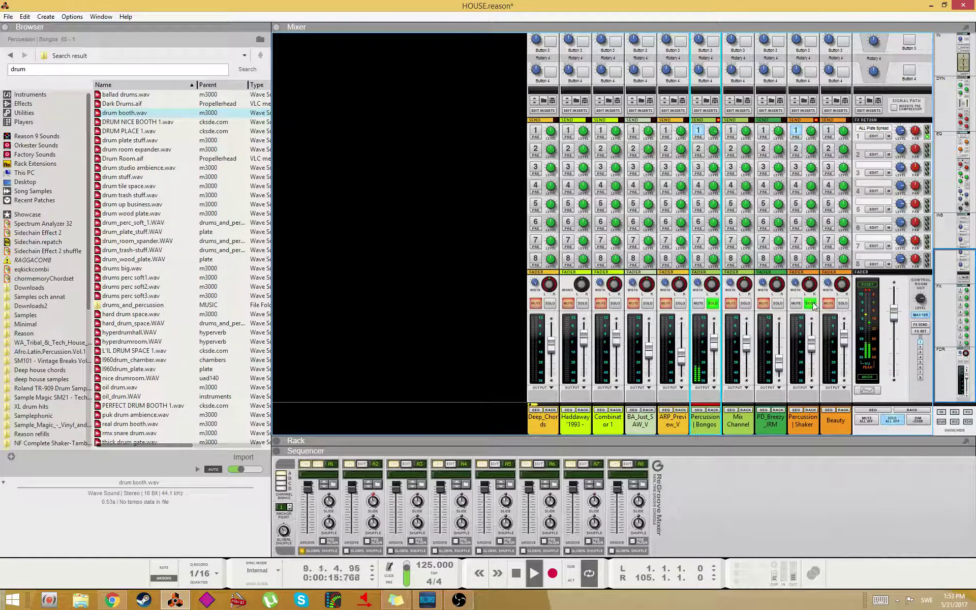
# - Move playback in the sequencer to around bar 98 and set the left loop locator to 97.3.1.0
pyautogui.press('F6')
pyautogui.press('F7')
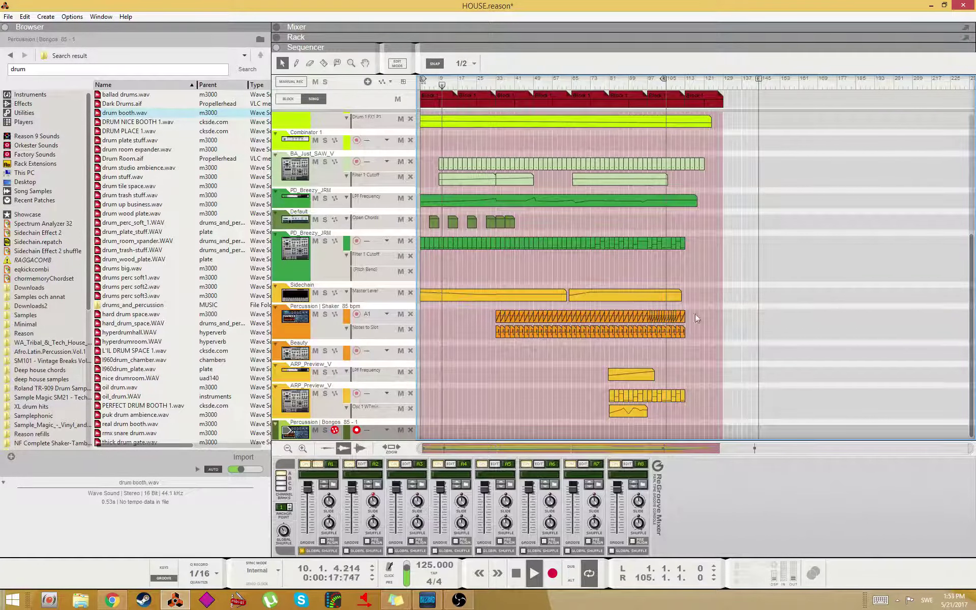
pyautogui.click(651, 83)
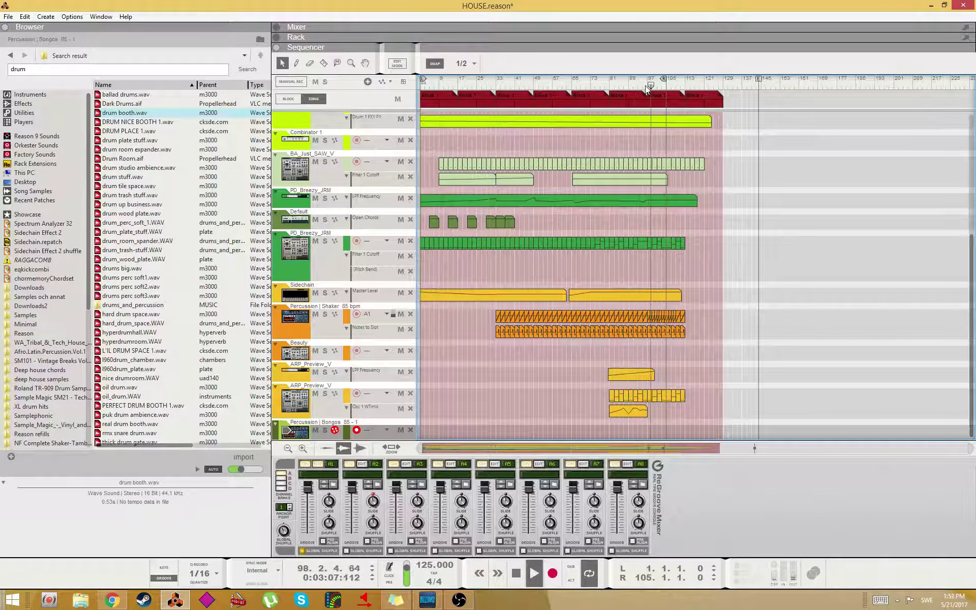
pyautogui.keyDown('ctrl'); pyautogui.click(647, 86); pyautogui.keyUp('ctrl')
pyautogui.moveTo(645, 87); pyautogui.dragTo(649, 88)
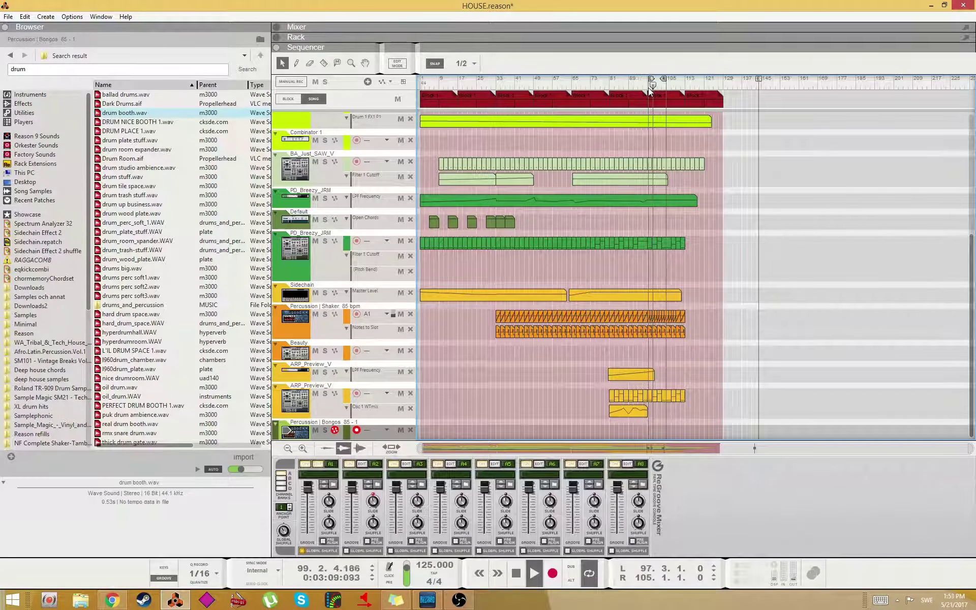
# - Delete the Percussion Shaker clips from bar 81 onward, replay from about bar 77, and select the last remaining shaker clip
pyautogui.moveTo(680, 333); pyautogui.dragTo(612, 334)
pyautogui.click(613, 335)
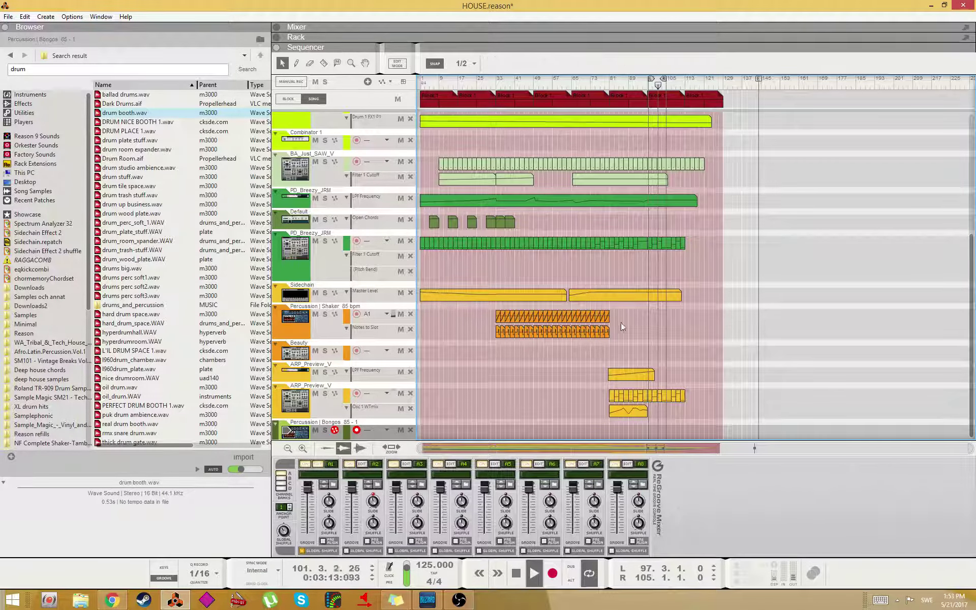
pyautogui.click(600, 81)
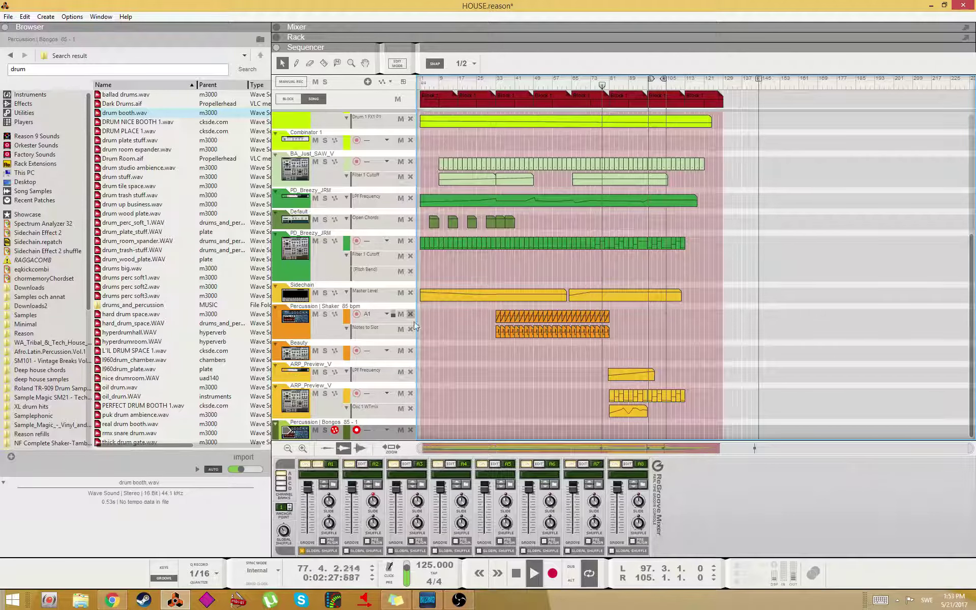
pyautogui.click(330, 338)
pyautogui.scroll(6, 560, 311)
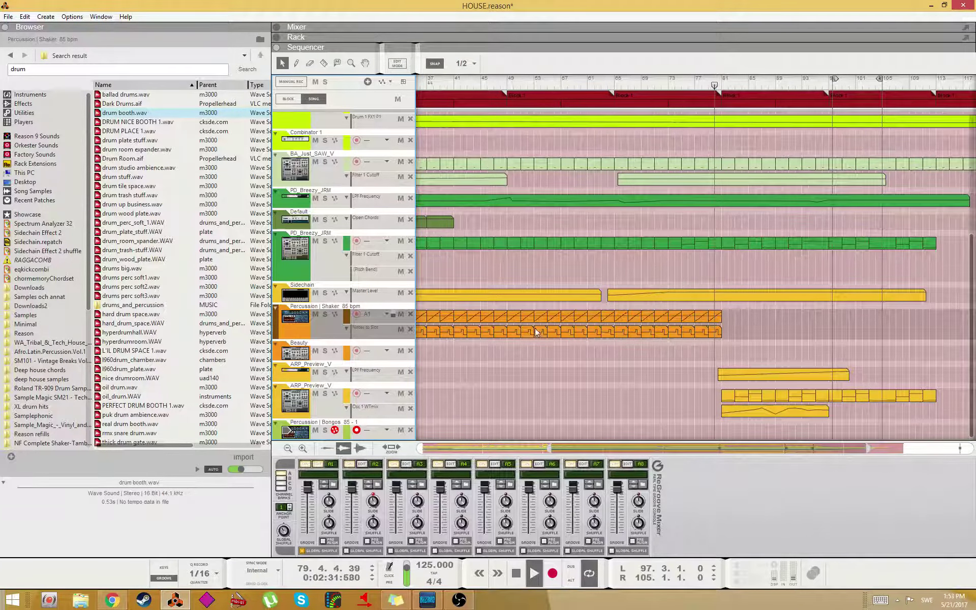
pyautogui.click(719, 316)
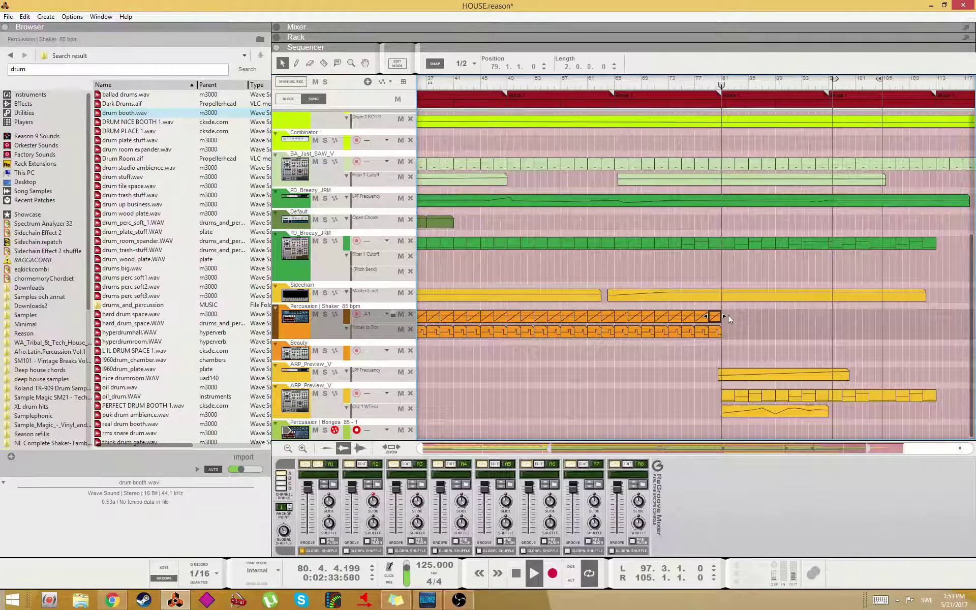
# - Create a new Dr. Octo Rex Loop Player in the rack below the bongo loop's MClass Compressor
pyautogui.press('F5')
pyautogui.press('F6')
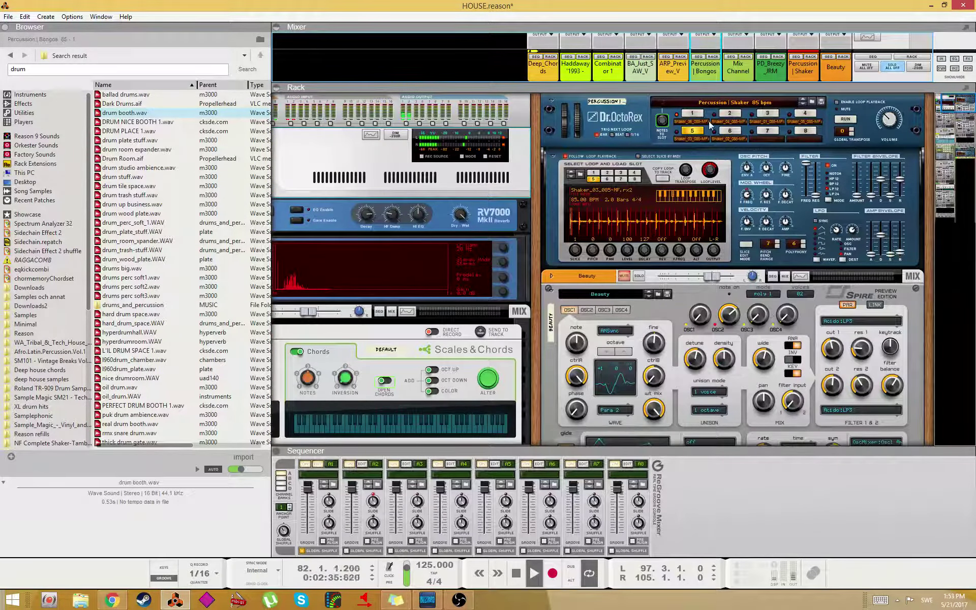
pyautogui.click(734, 131)
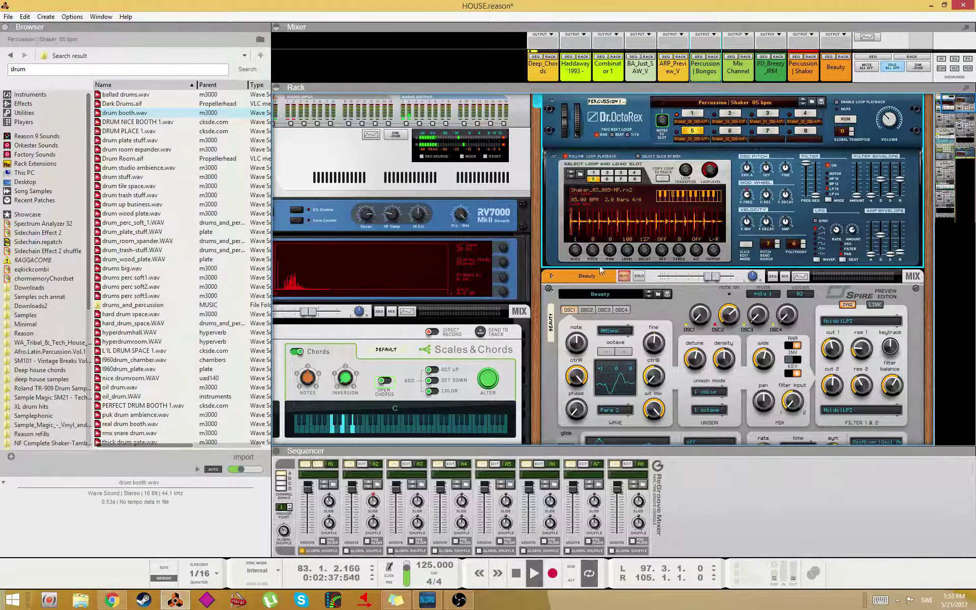
pyautogui.scroll(-6, 928, 158)
pyautogui.scroll(5, 929, 158)
pyautogui.scroll(-10, 929, 158)
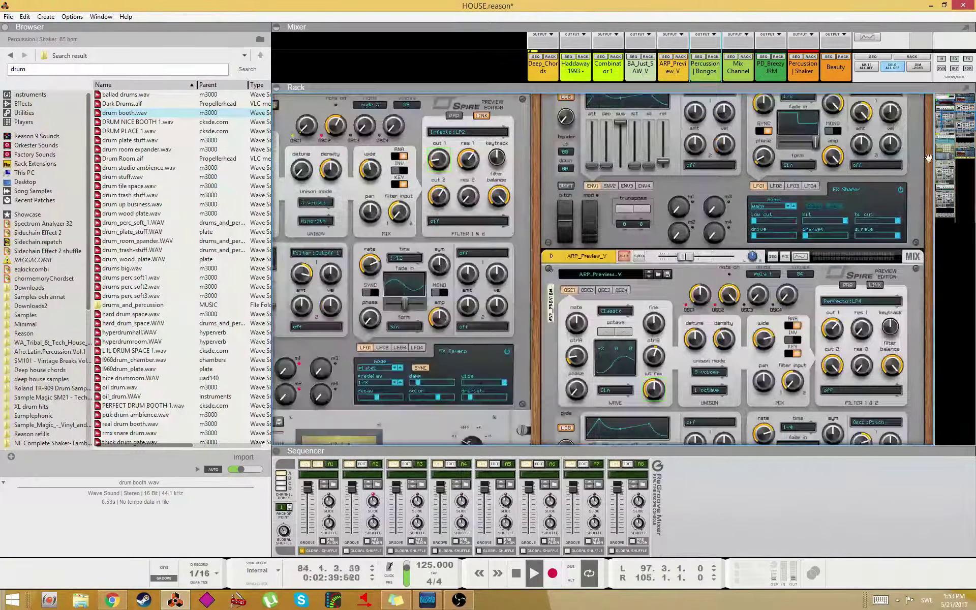
pyautogui.scroll(8, 929, 158)
pyautogui.rightClick(690, 325)
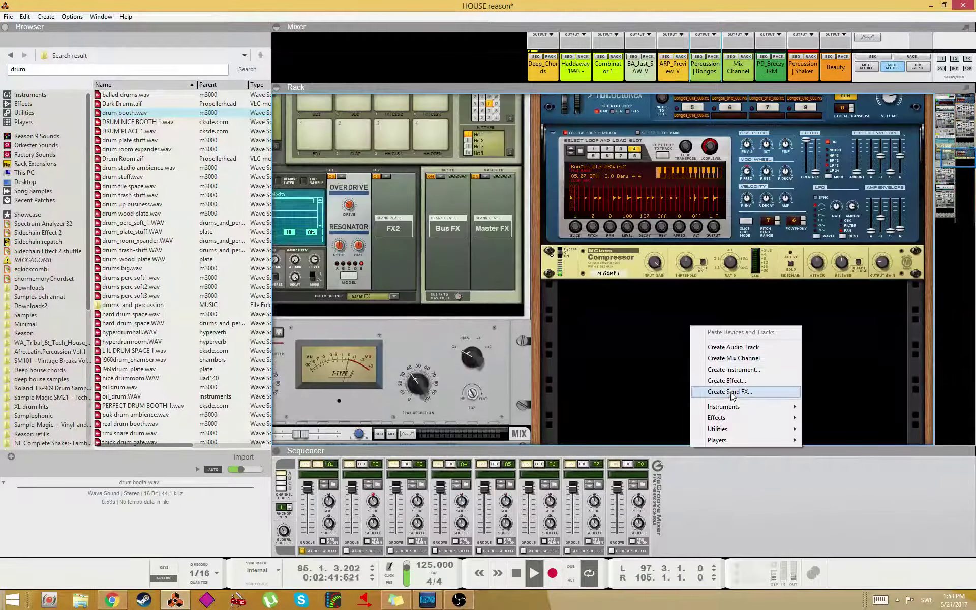
pyautogui.moveTo(724, 407)
pyautogui.moveTo(605, 250)
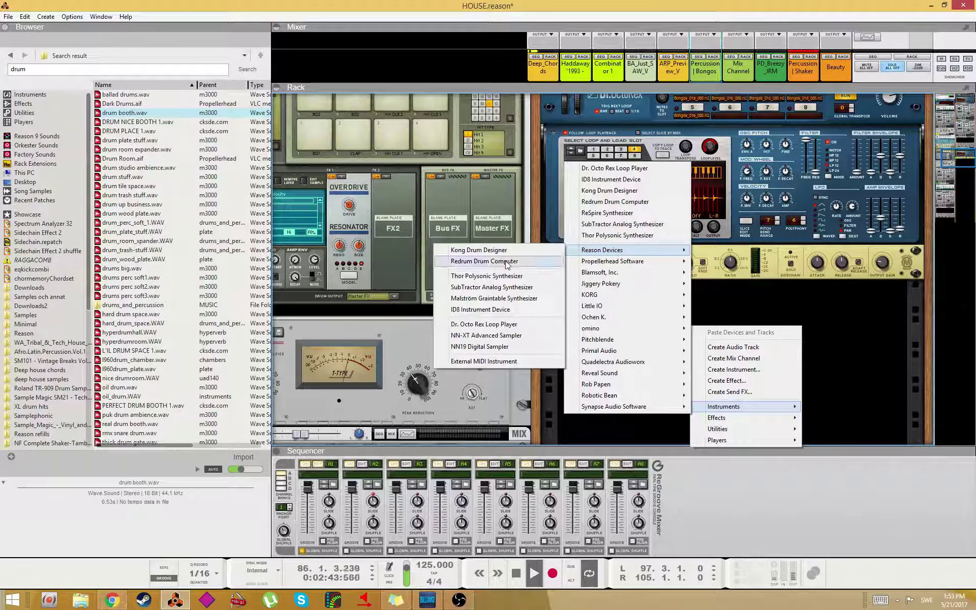
pyautogui.click(485, 324)
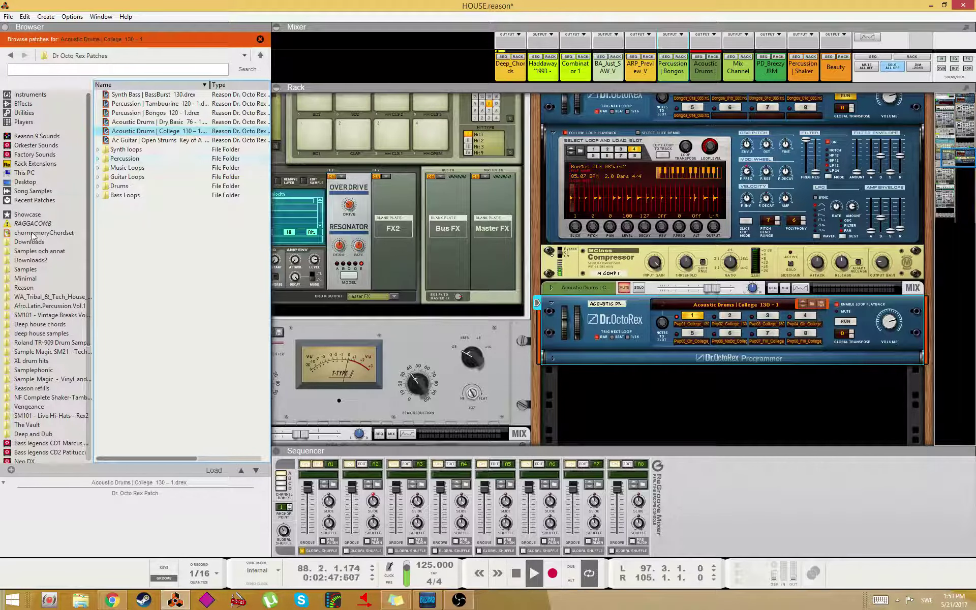
# - Load Tamb_04_120.rx2 from the factory Dr Rex Percussion Loops' Tambourine 120 bpm folder into the new loop player
pyautogui.click(67, 155)
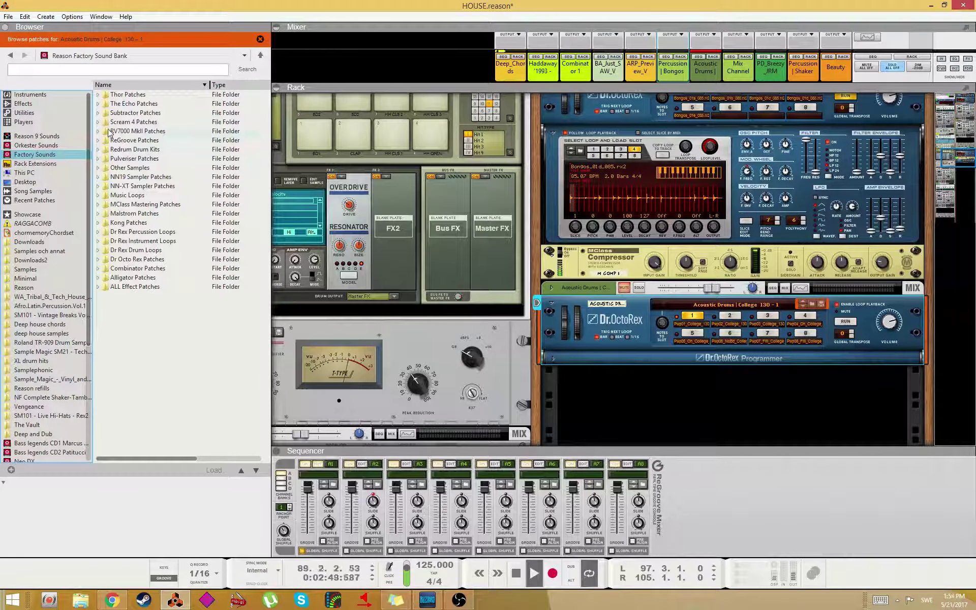
pyautogui.click(117, 232)
pyautogui.click(100, 233)
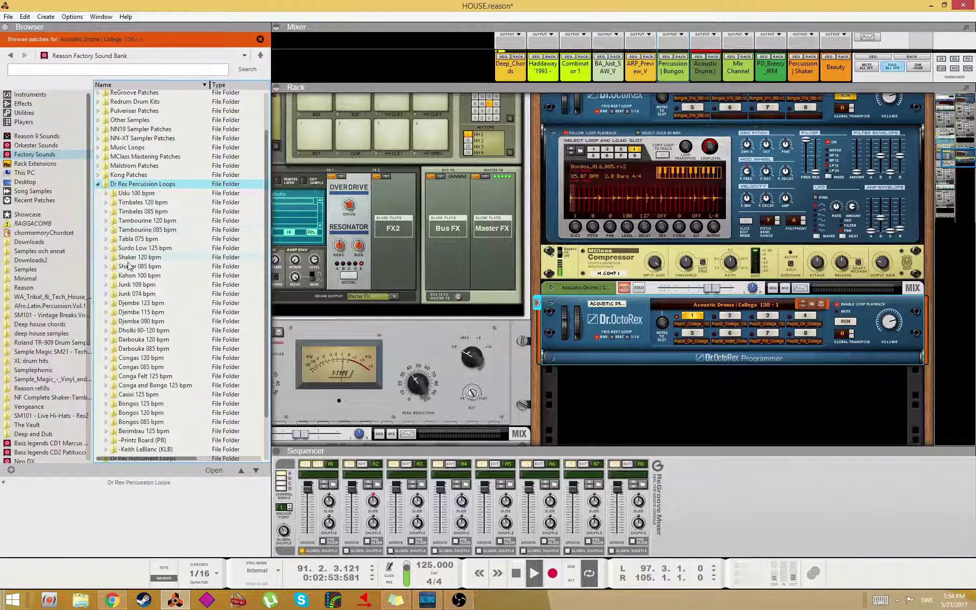
pyautogui.scroll(-2, 131, 305)
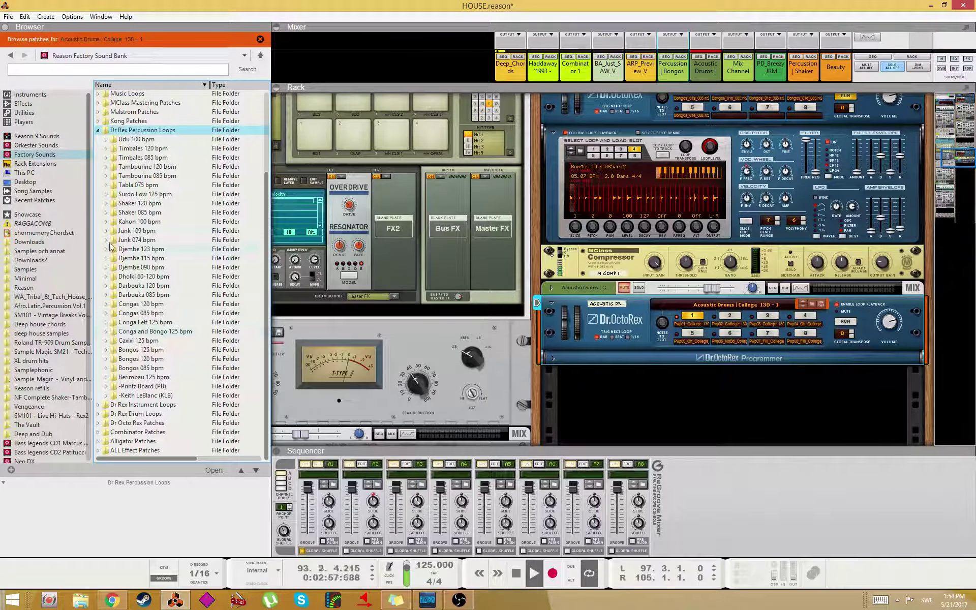
pyautogui.click(106, 166)
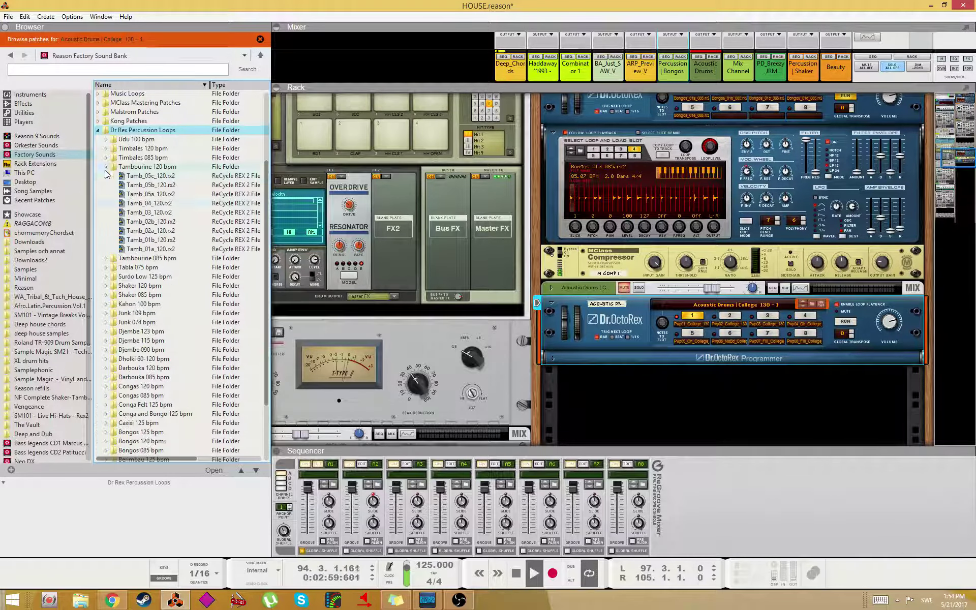
pyautogui.click(148, 203)
pyautogui.moveTo(148, 205); pyautogui.dragTo(587, 287)
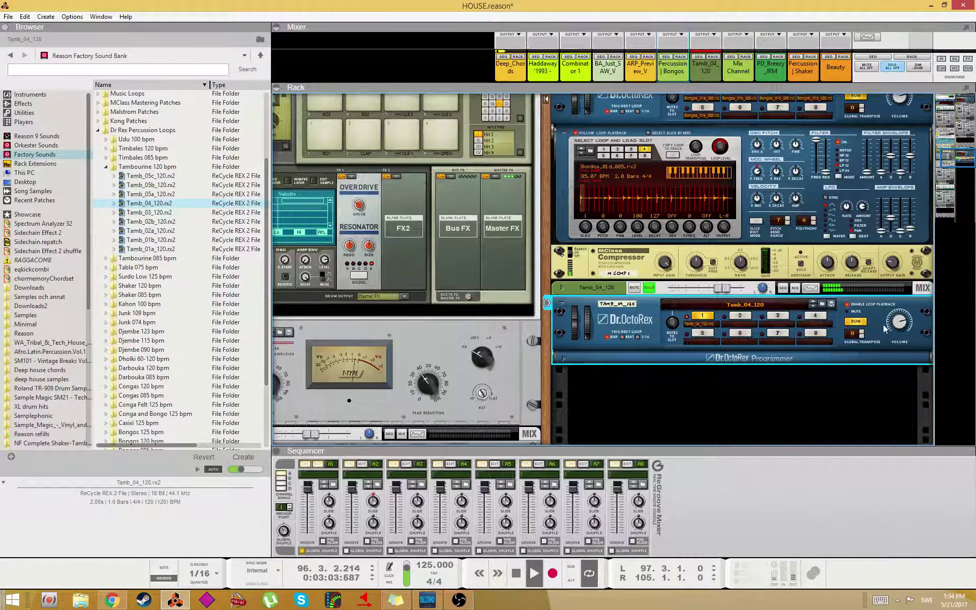
# - Lower the tambourine loop player's master level to 49, stop playback and copy its loop to the sequencer track
pyautogui.scroll(-5, 903, 337)
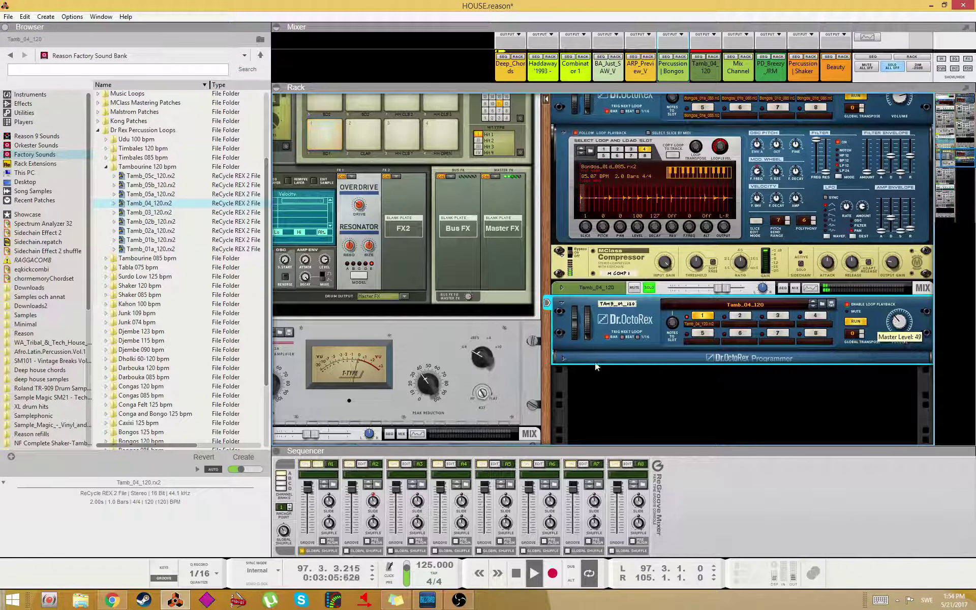
pyautogui.press('space')
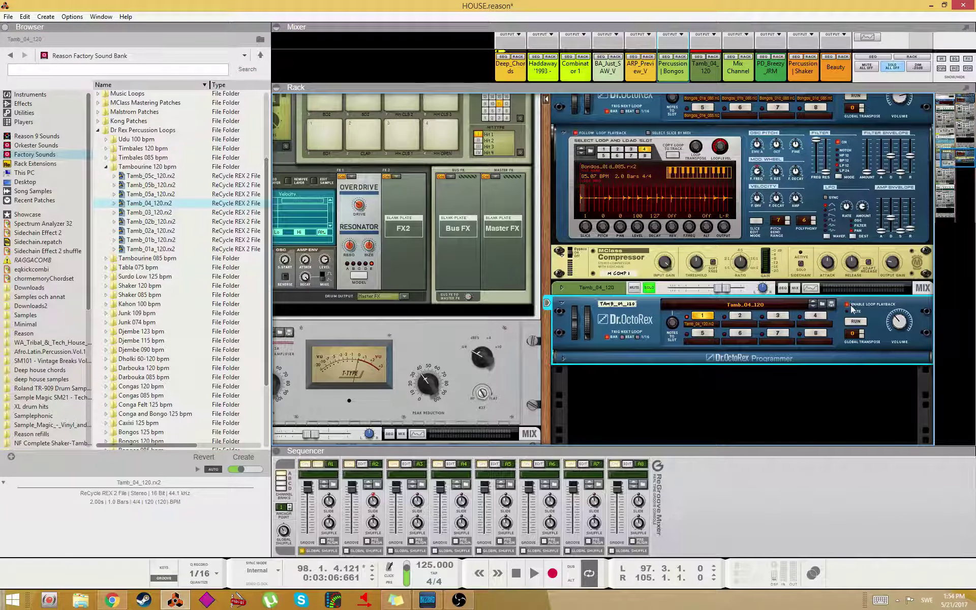
pyautogui.rightClick(636, 315)
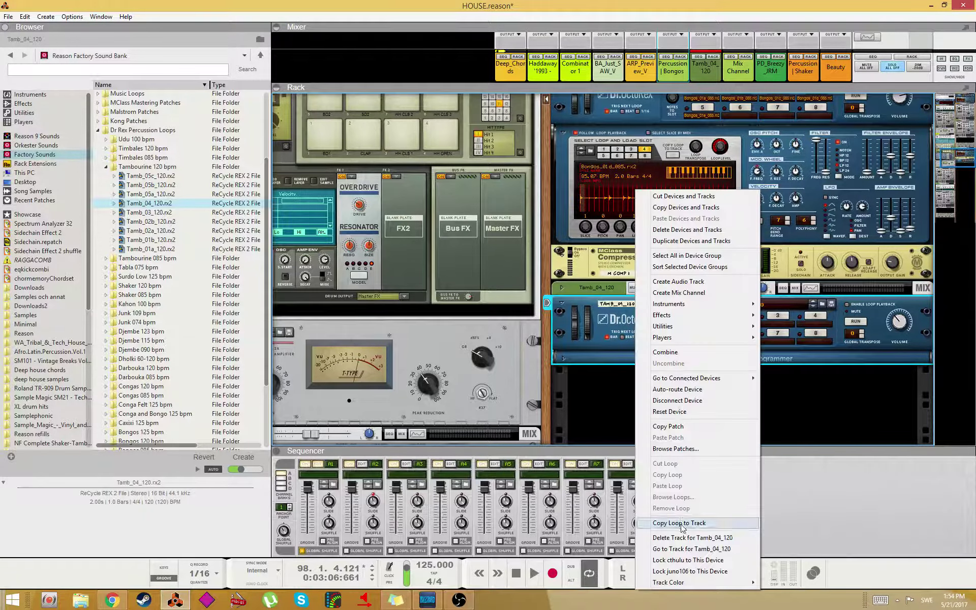
pyautogui.click(677, 523)
pyautogui.doubleClick(665, 449)
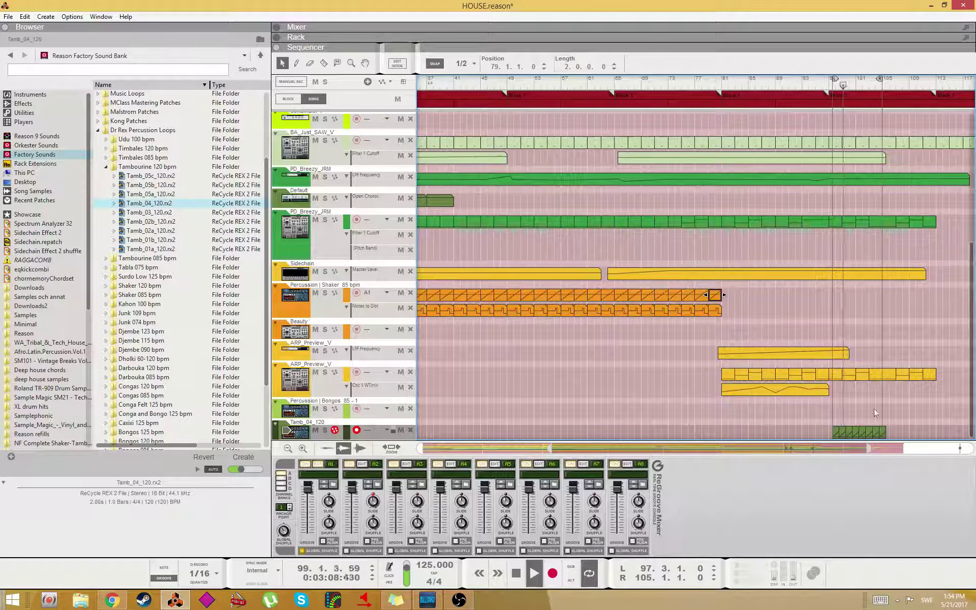
# - Assign the Tamb_04_120 track to ReGroove channel A3
pyautogui.click(382, 430)
pyautogui.moveTo(413, 482)
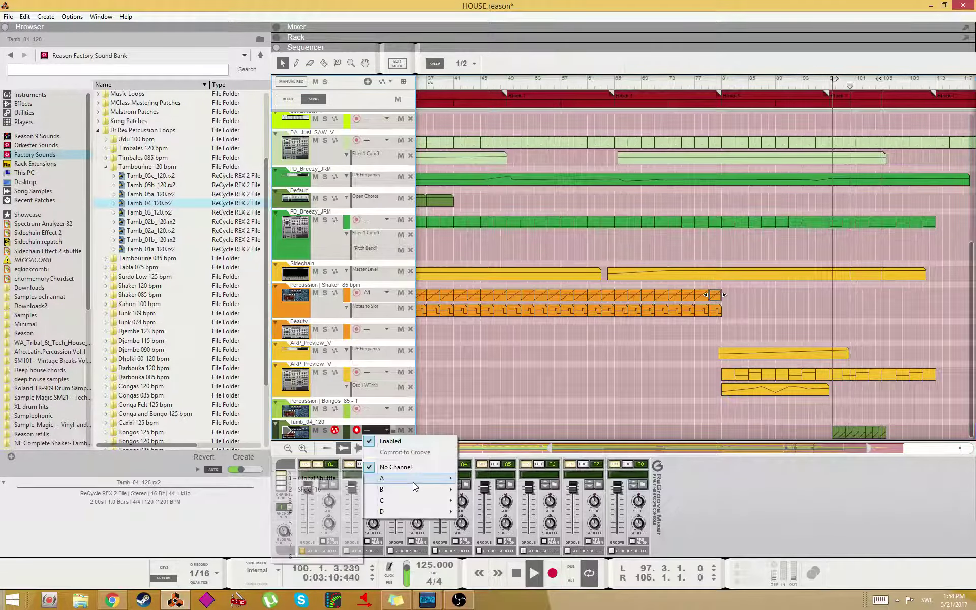
pyautogui.click(316, 478)
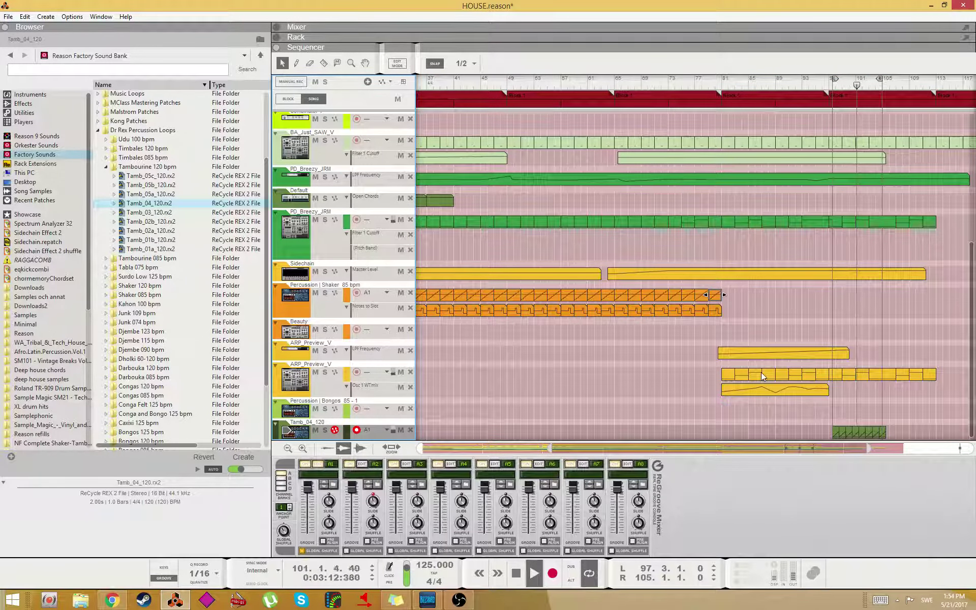
pyautogui.click(376, 431)
pyautogui.moveTo(398, 478)
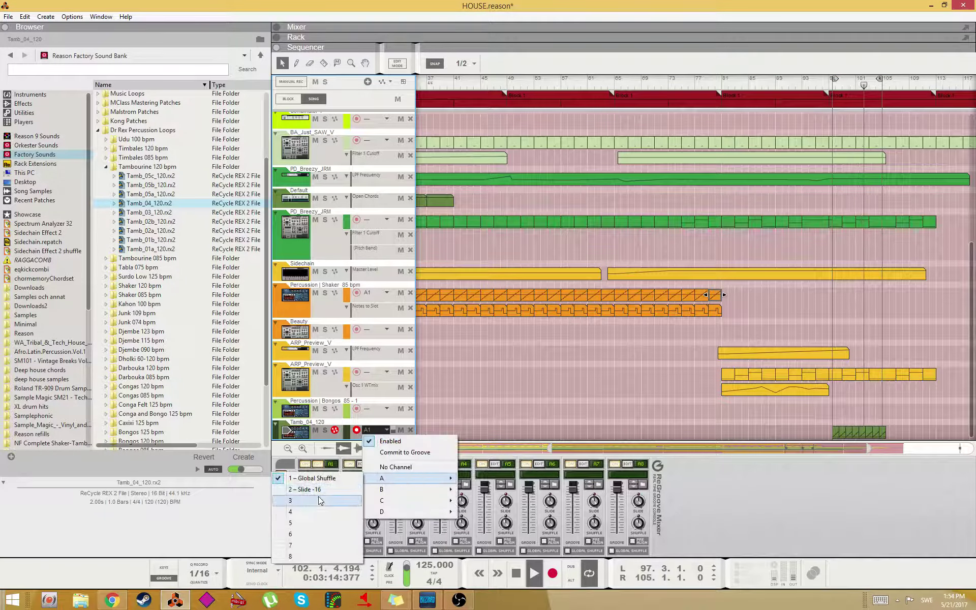
pyautogui.click(315, 501)
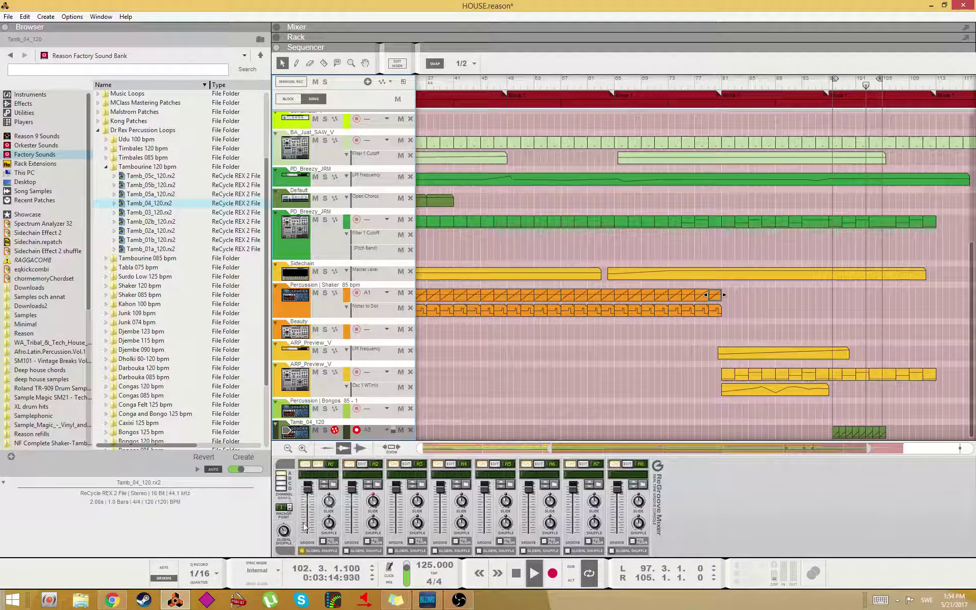
# - Load the Swing Tamb.grov groove patch from the Percussion Tambourine folder into ReGroove channel A3
pyautogui.click(416, 484)
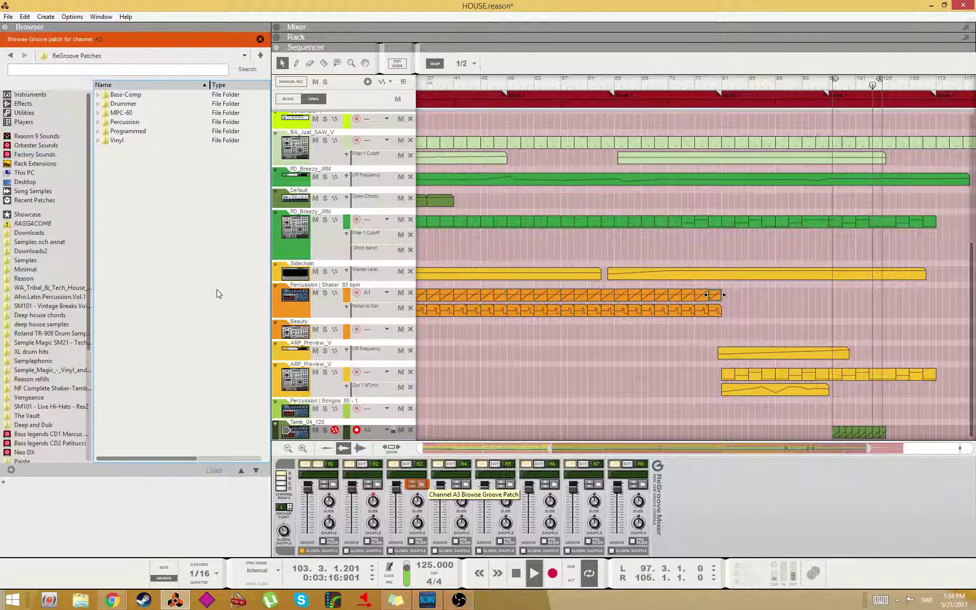
pyautogui.click(99, 139)
pyautogui.click(98, 132)
pyautogui.click(98, 132)
pyautogui.click(98, 122)
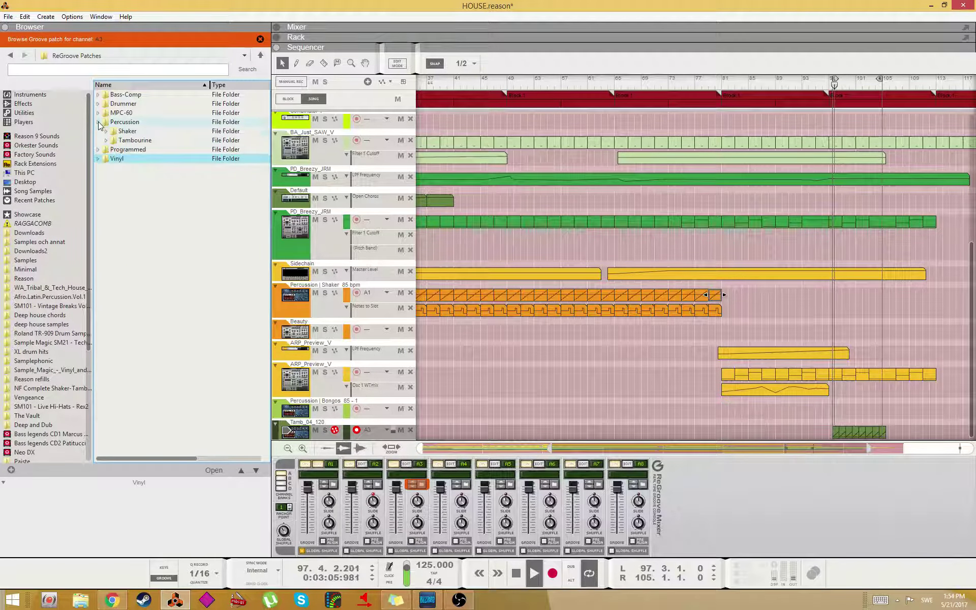
pyautogui.click(106, 140)
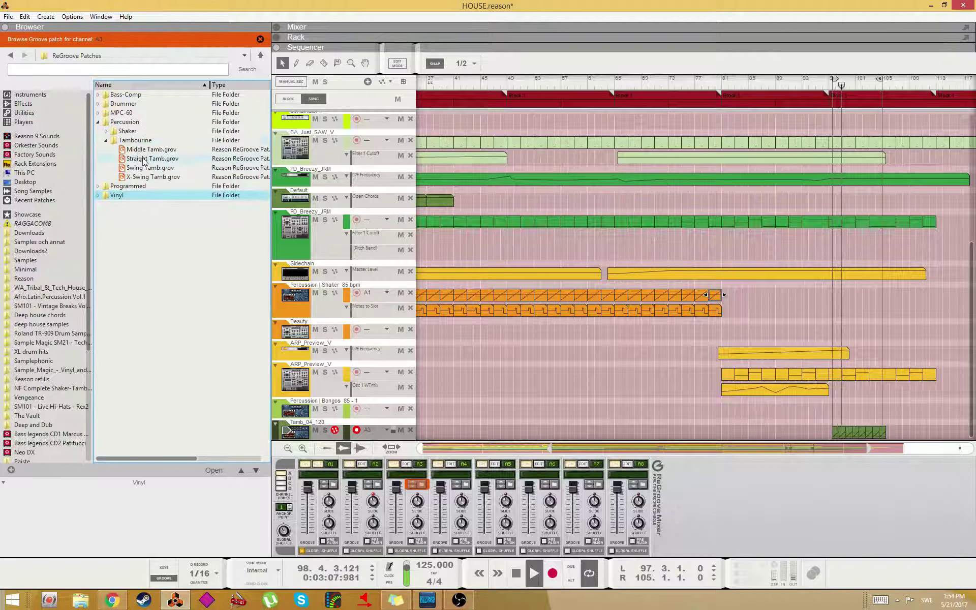
pyautogui.moveTo(142, 169)
pyautogui.mouseDown()
pyautogui.moveTo(433, 351)
pyautogui.moveTo(565, 488)
pyautogui.moveTo(422, 483)
pyautogui.moveTo(142, 174)
pyautogui.mouseUp()
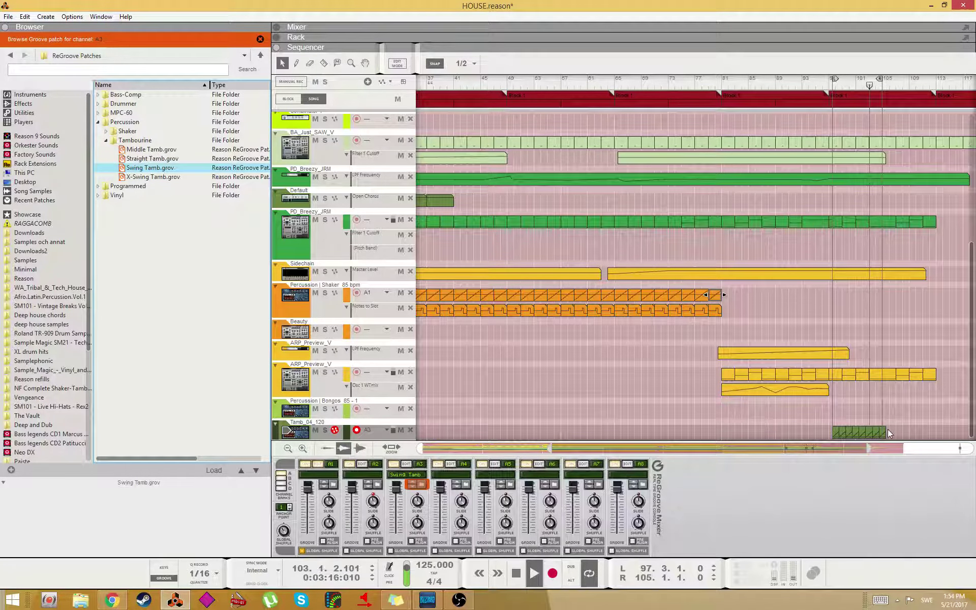
# - Set the left loop locator to 97.1.1.0, leaving the tambourine clips deselected
pyautogui.rightClick(839, 435)
pyautogui.click(849, 419)
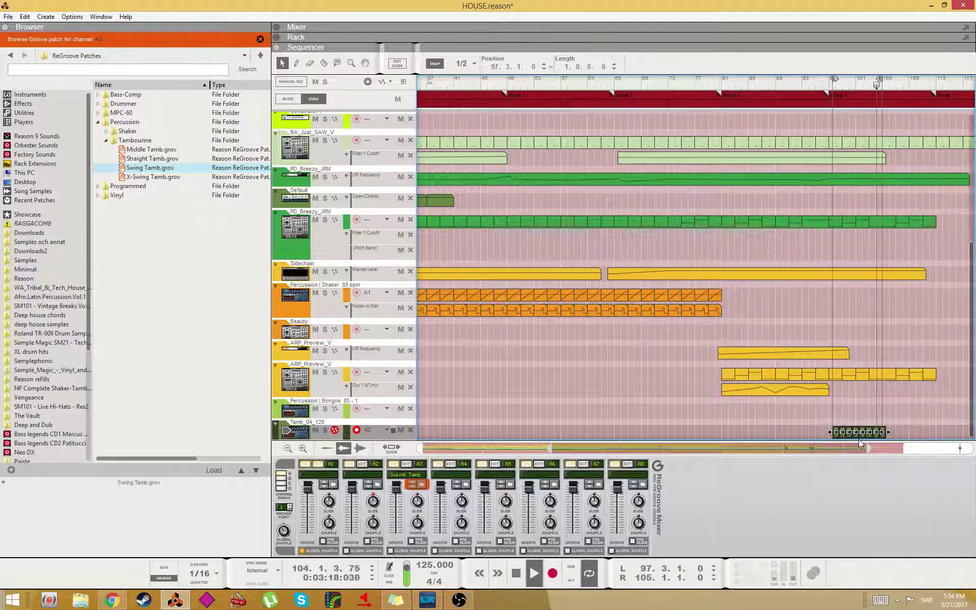
pyautogui.click(566, 410)
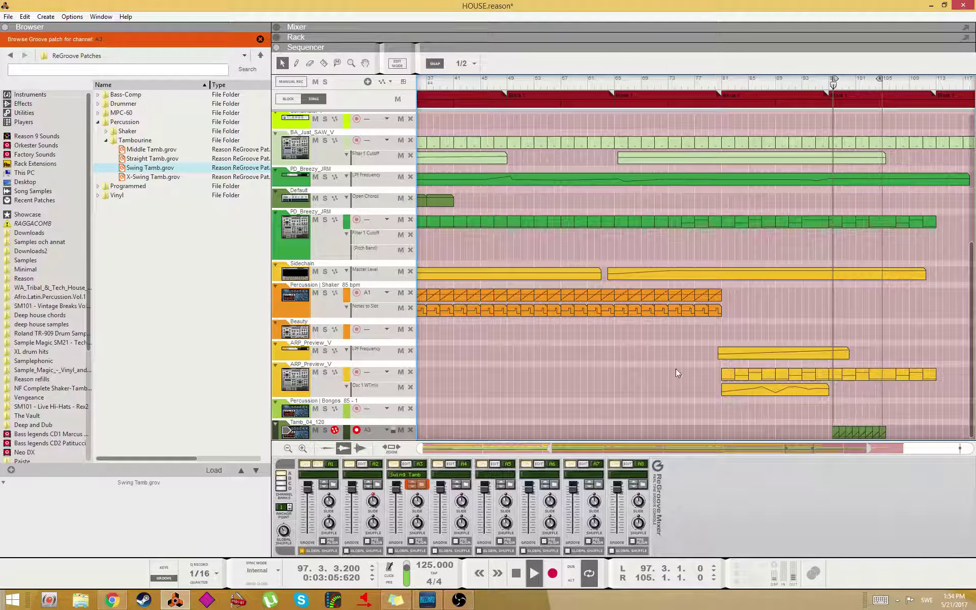
pyautogui.press('alt')
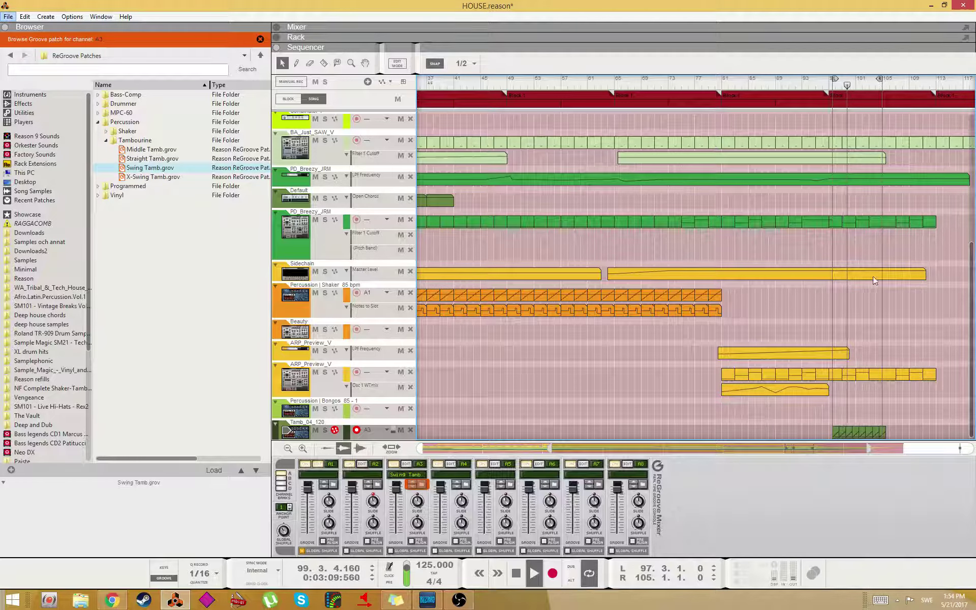
pyautogui.moveTo(835, 81); pyautogui.dragTo(830, 95)
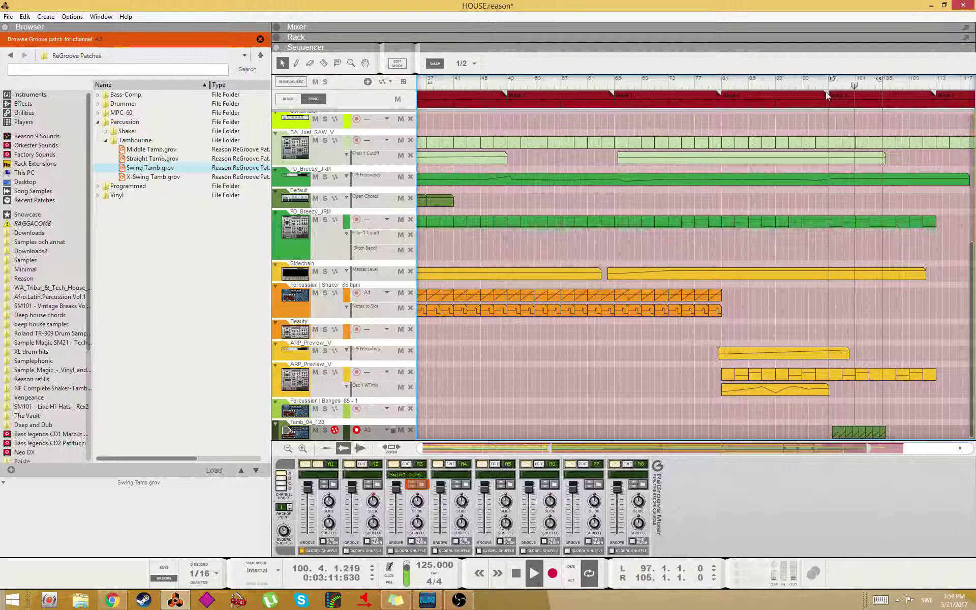
# - Place the Tamb_04_120 clips from bar 81 and repeat them onward, with the last group starting at bar 113
pyautogui.press('F5')
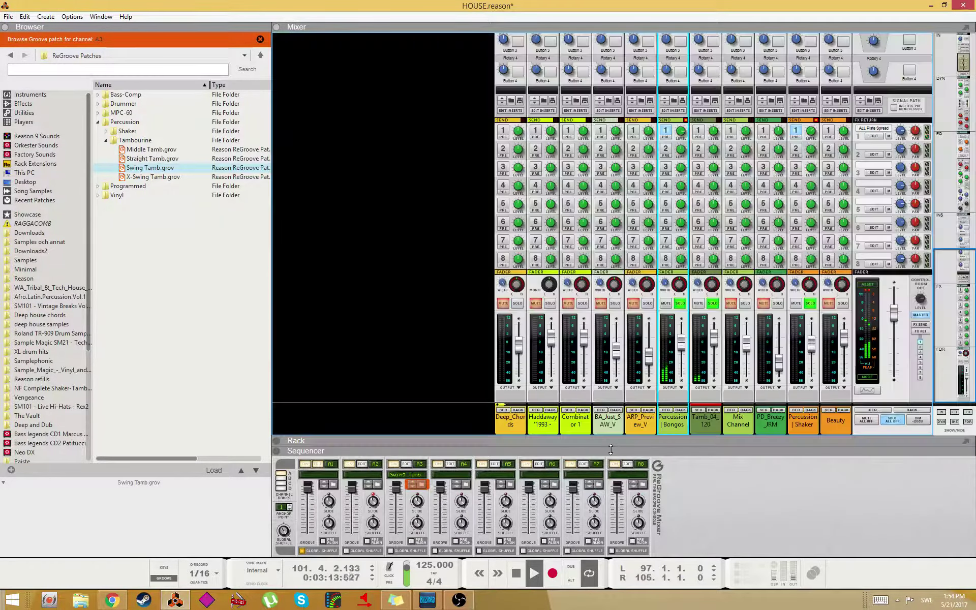
pyautogui.press('F7')
pyautogui.moveTo(881, 388); pyautogui.dragTo(726, 436)
pyautogui.hotkey('ctrl', 'd')
pyautogui.hotkey('ctrl', 'd')
pyautogui.hotkey('ctrl', 'd')
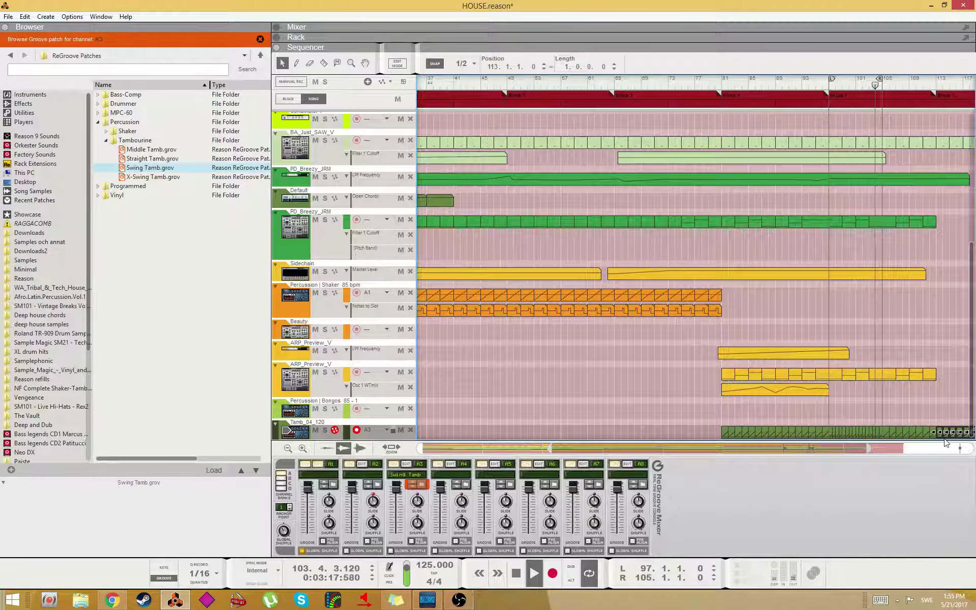
pyautogui.click(866, 401)
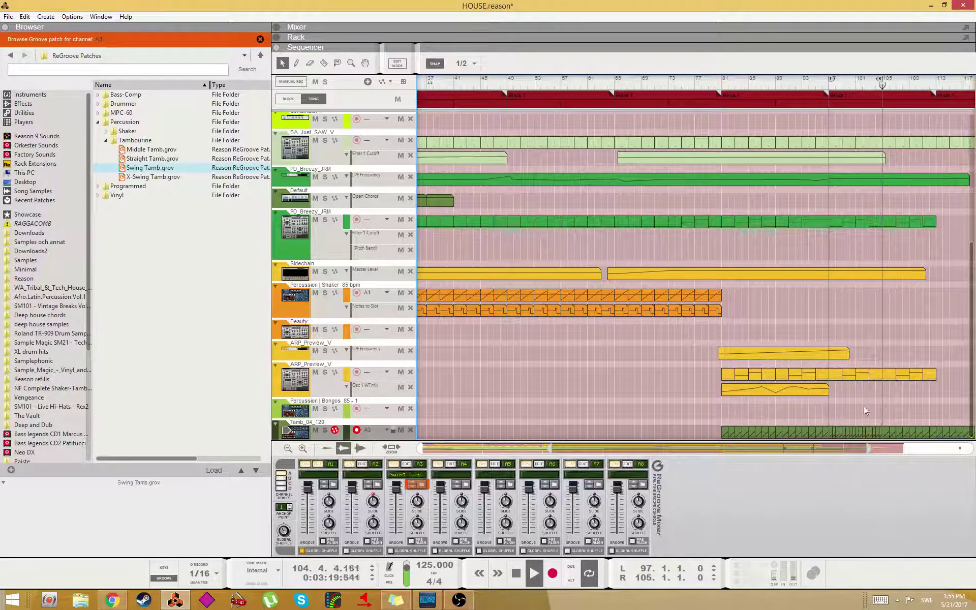
# - Set the left loop locator to 56.1.1.0 and move playback to 63.3.1.0
pyautogui.moveTo(830, 79); pyautogui.dragTo(574, 70)
pyautogui.click(606, 81)
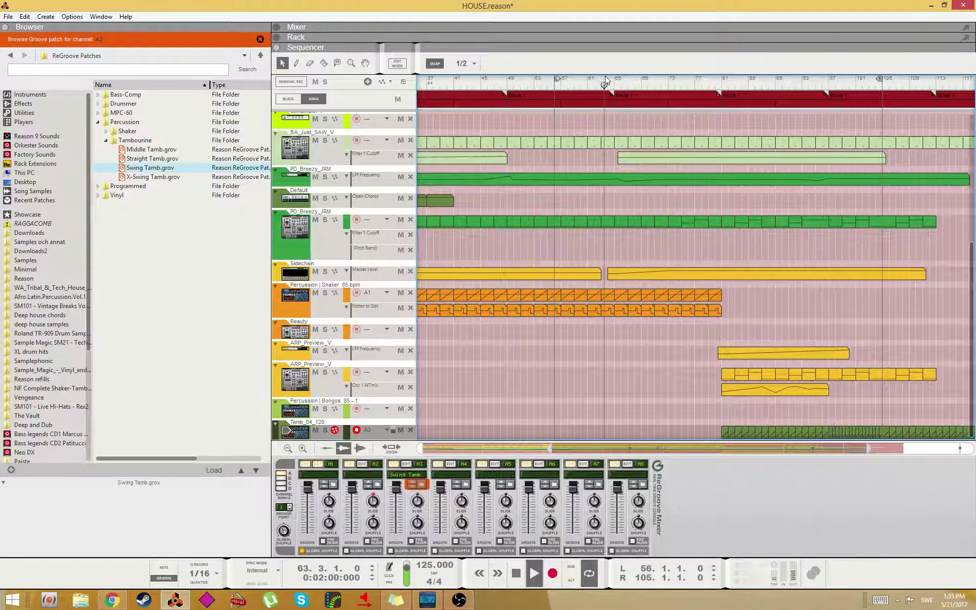
pyautogui.press('F6')
pyautogui.press('F7')
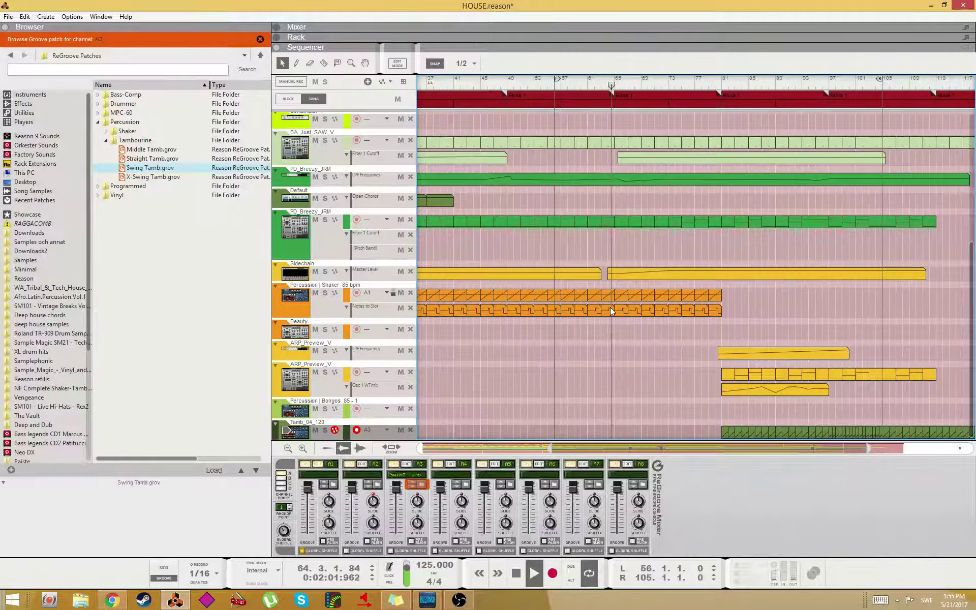
# - Copy the Percussion Bongos player's loop to its sequencer track
pyautogui.press('F6')
pyautogui.press('F5')
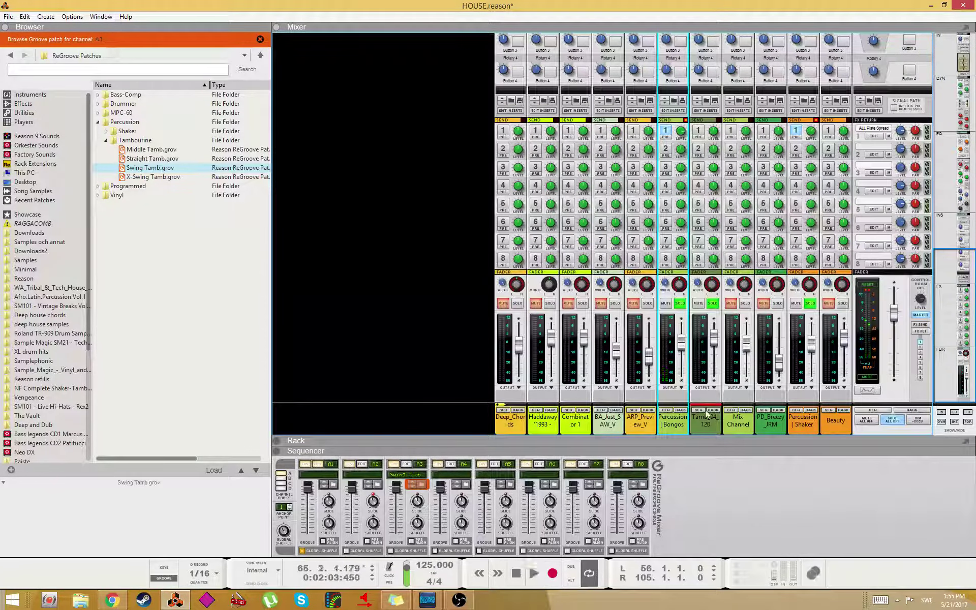
pyautogui.press('F6')
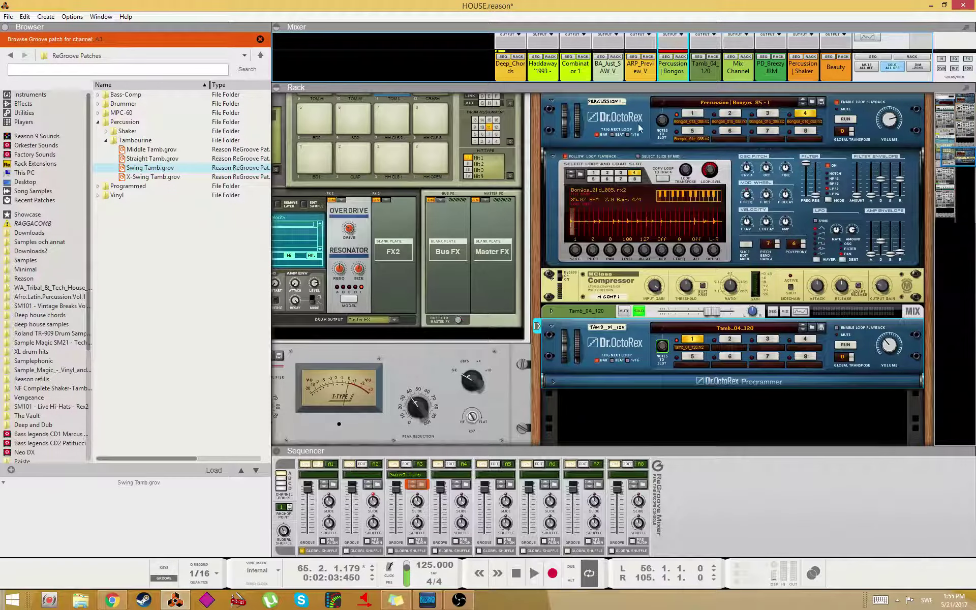
pyautogui.rightClick(638, 124)
pyautogui.click(686, 438)
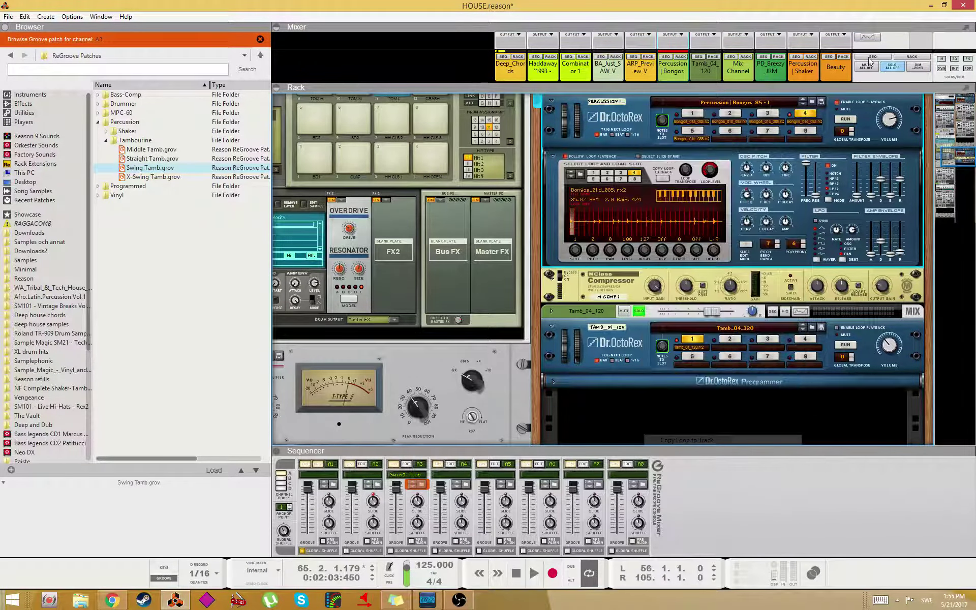
# - Start playback from about bar 47 and turn off solo on the bongos, shaker and tambourine channels
pyautogui.press('F7')
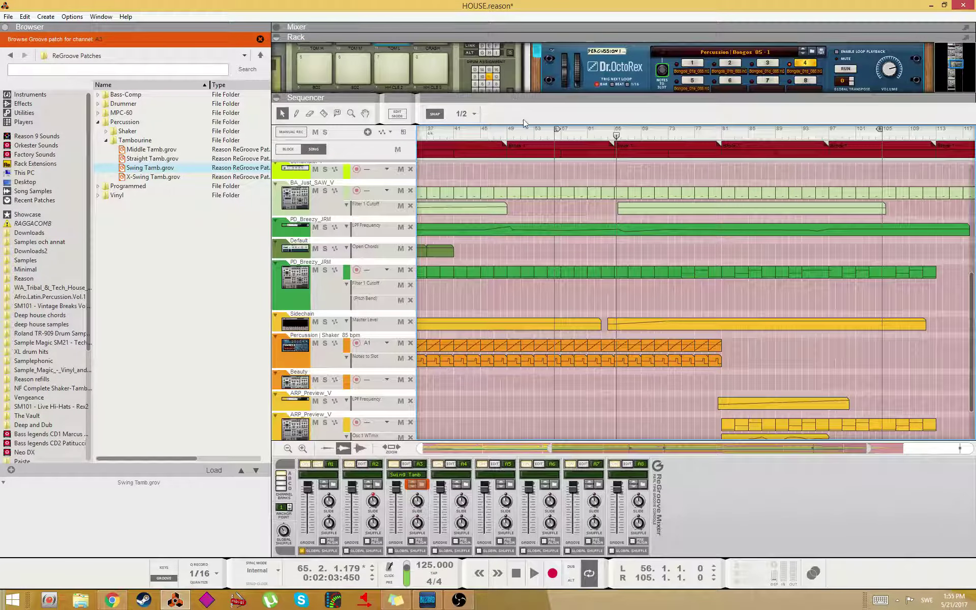
pyautogui.click(491, 135)
pyautogui.press('space')
pyautogui.scroll(3, 485, 279)
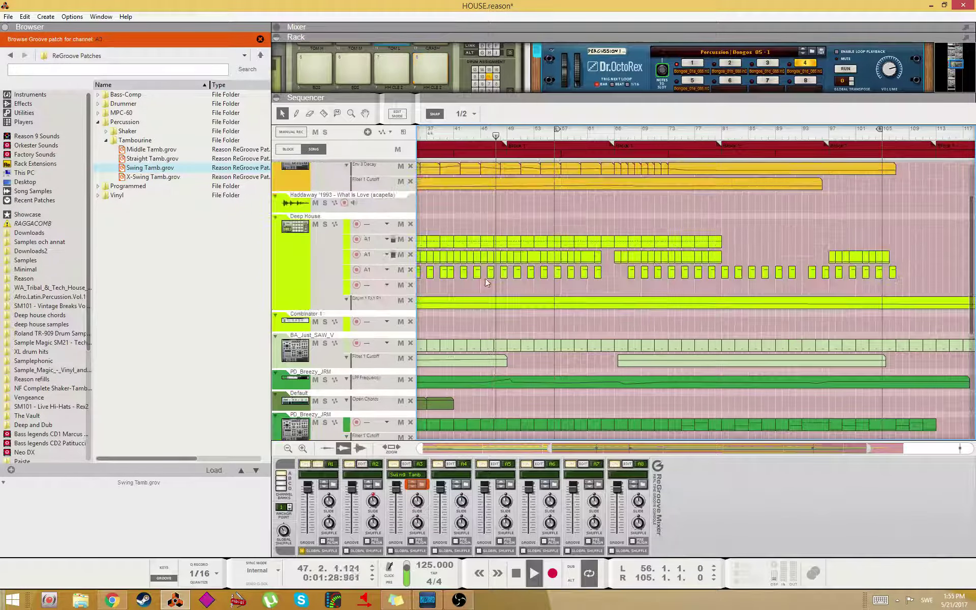
pyautogui.press('F5')
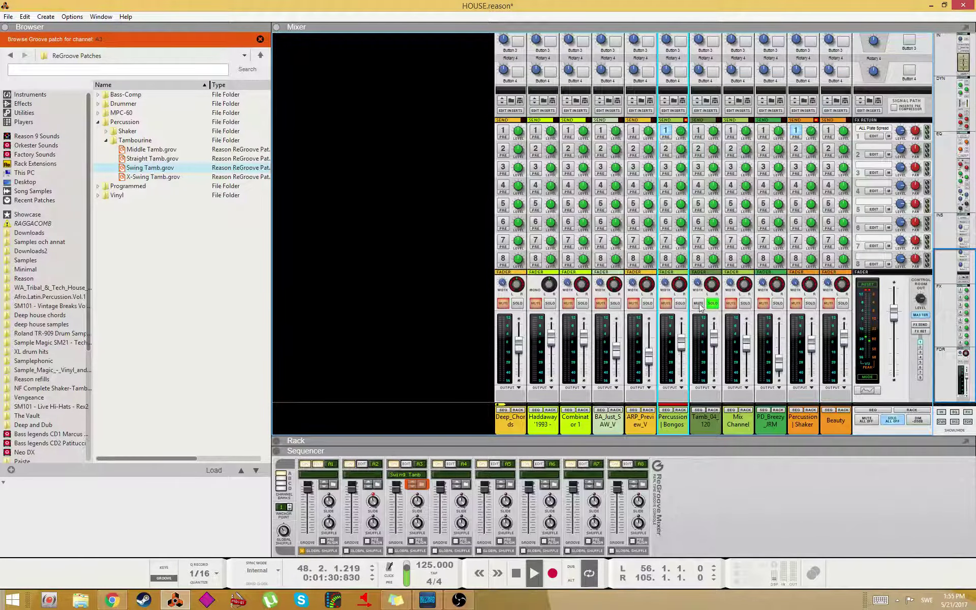
pyautogui.press('F6')
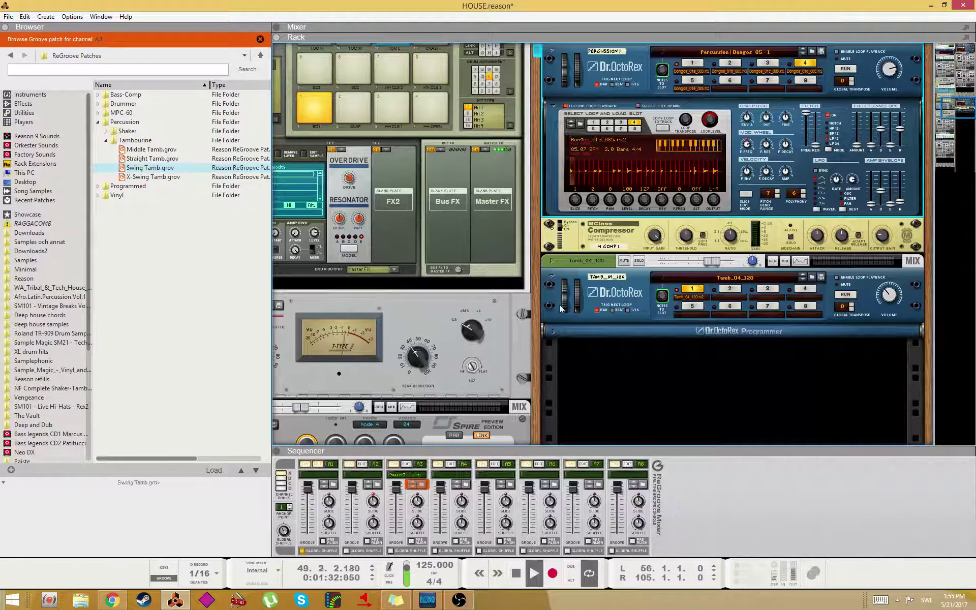
pyautogui.press('F7')
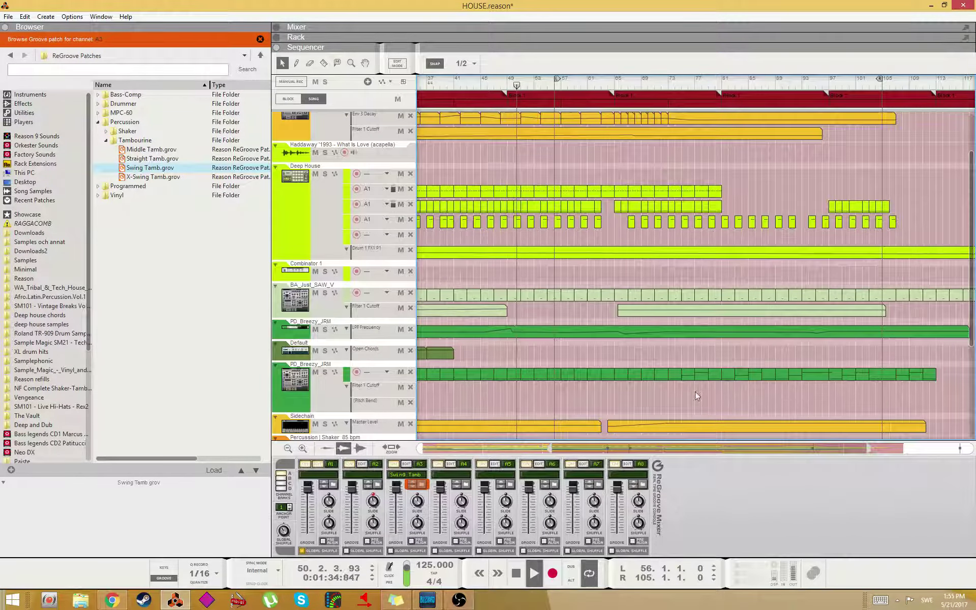
# - Widen the sequencer view to the song's start and set the left loop locator to 1.1.1.0
pyautogui.scroll(-3, 694, 391)
pyautogui.moveTo(549, 448); pyautogui.dragTo(421, 448)
pyautogui.scroll(-2, 735, 367)
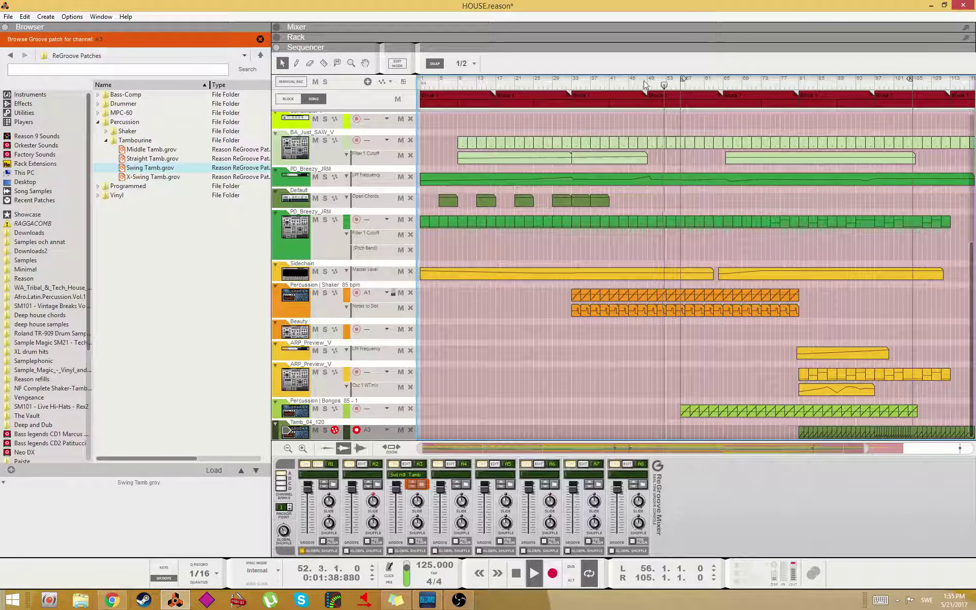
pyautogui.moveTo(682, 79); pyautogui.dragTo(246, 118)
# - Move the first group of bongo clips so that it starts at bar 33
pyautogui.moveTo(671, 409); pyautogui.dragTo(696, 415)
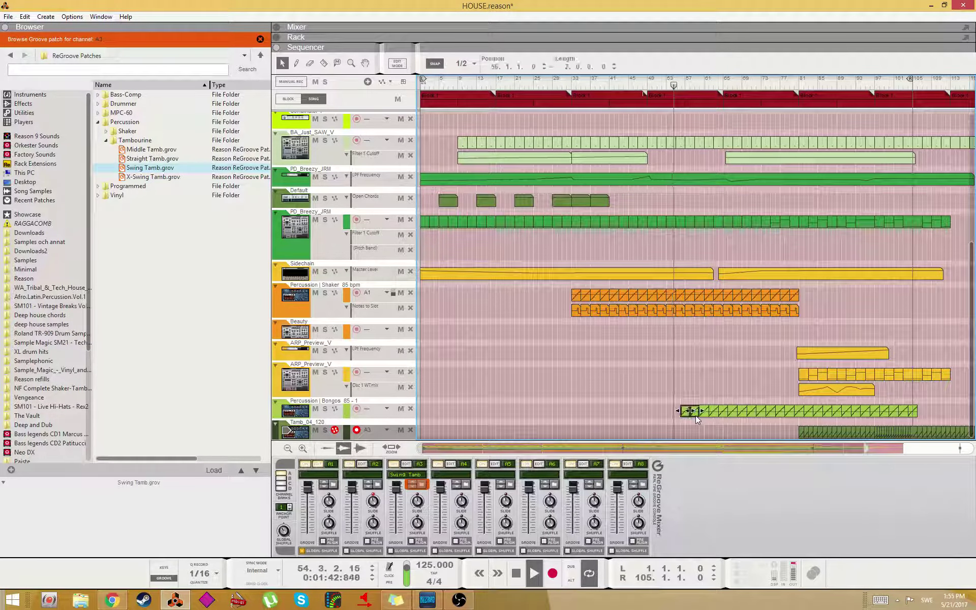
pyautogui.scroll(3, 675, 411)
pyautogui.scroll(-3, 685, 393)
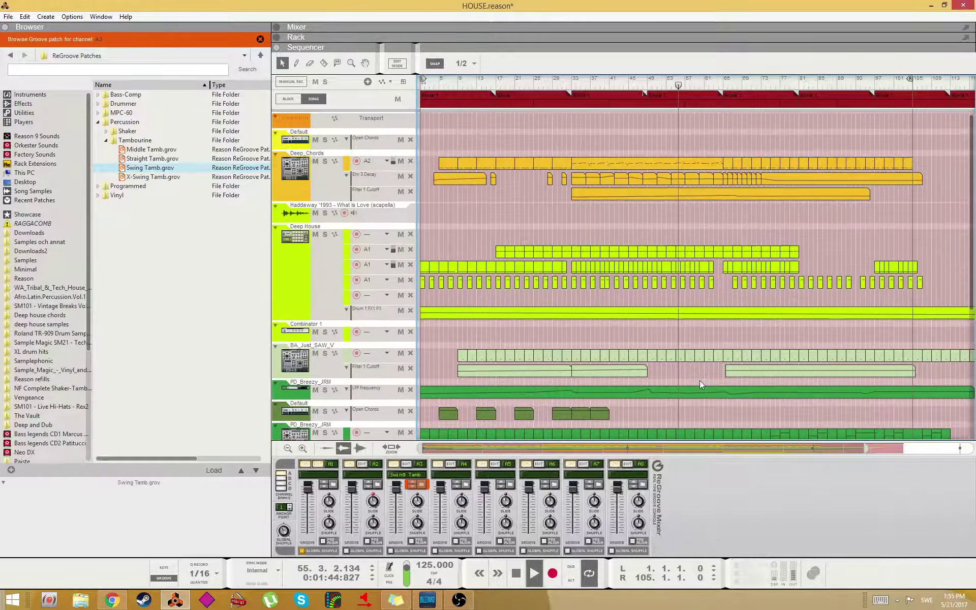
pyautogui.moveTo(653, 387); pyautogui.dragTo(781, 420)
pyautogui.moveTo(709, 418); pyautogui.dragTo(580, 418)
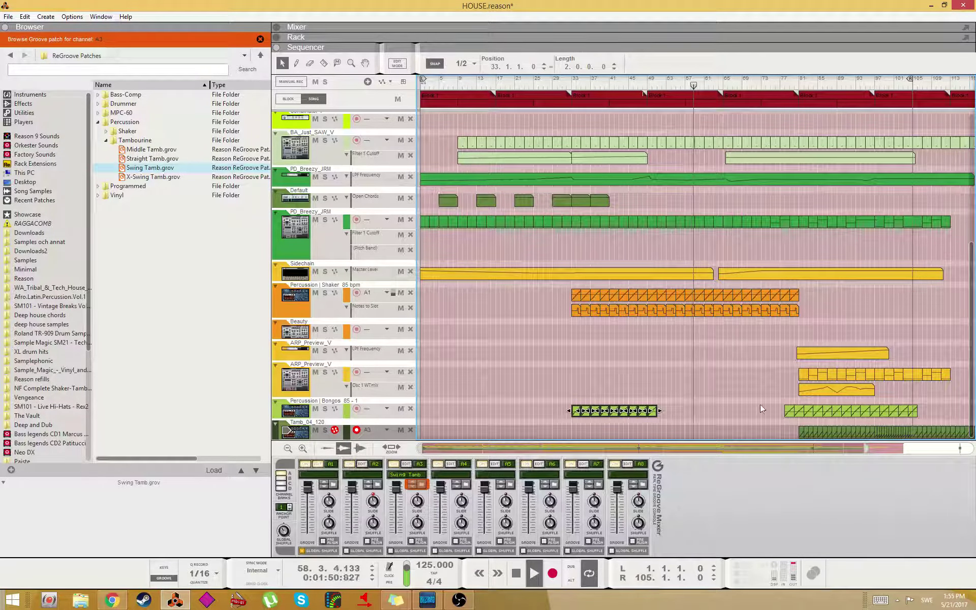
# - Replay from about bar 33 and delete the shaker and slot-note clips before bar 45
pyautogui.click(564, 81)
pyautogui.moveTo(545, 337); pyautogui.dragTo(630, 288)
pyautogui.press('Delete')
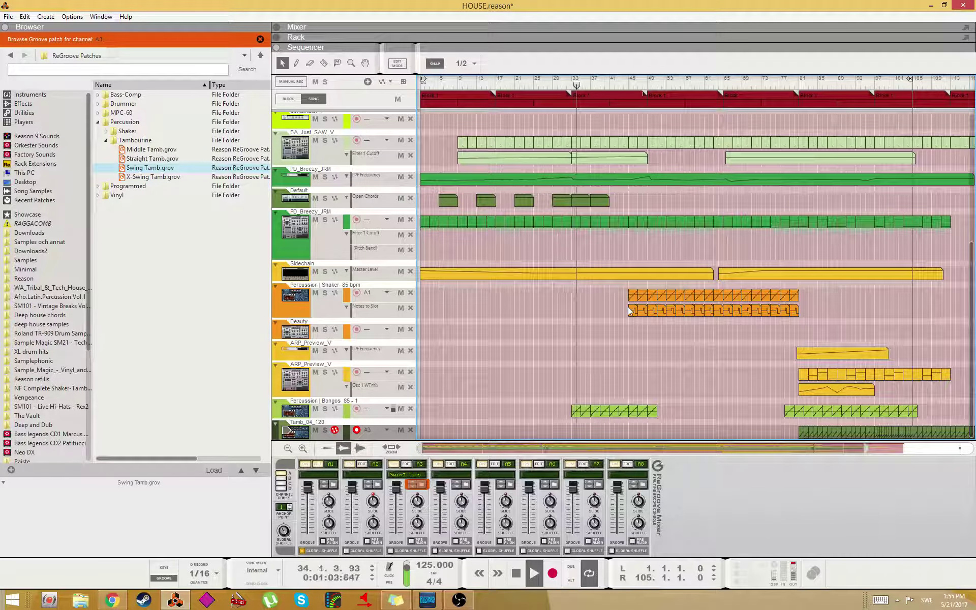
# - Copy bongo clips and paste them repeatedly after the first group, extending the part to about bar 71
pyautogui.moveTo(613, 415); pyautogui.dragTo(614, 414)
pyautogui.hotkey('ctrl', 'c')
pyautogui.hotkey('ctrl', 'v')
pyautogui.hotkey('ctrl', 'v')
pyautogui.hotkey('ctrl', 'v')
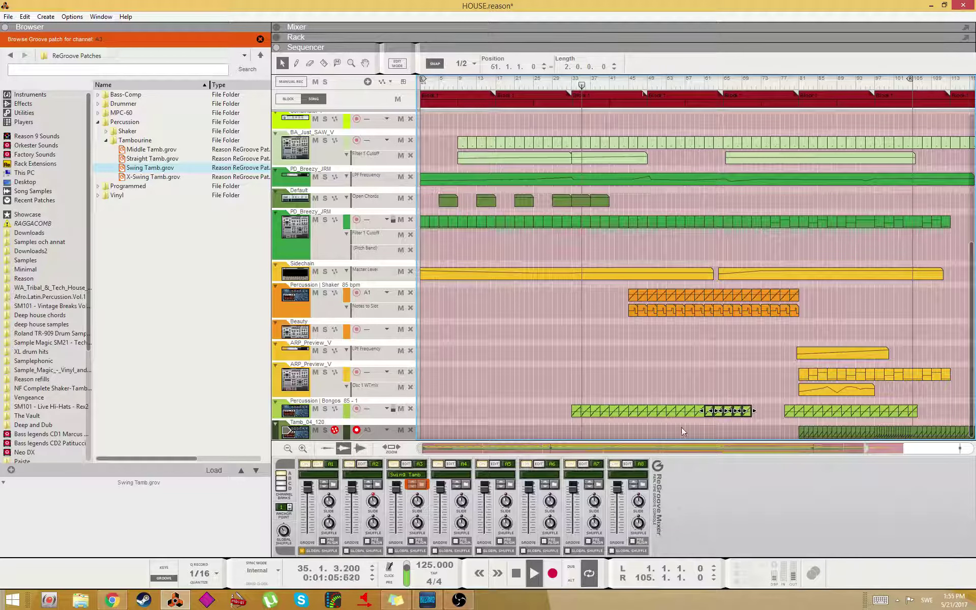
# - Fill the gaps in the bongo part before about bar 78 by shifting clips and repeating short half-bar bongo clips
pyautogui.moveTo(608, 340); pyautogui.dragTo(717, 293)
pyautogui.click(626, 401)
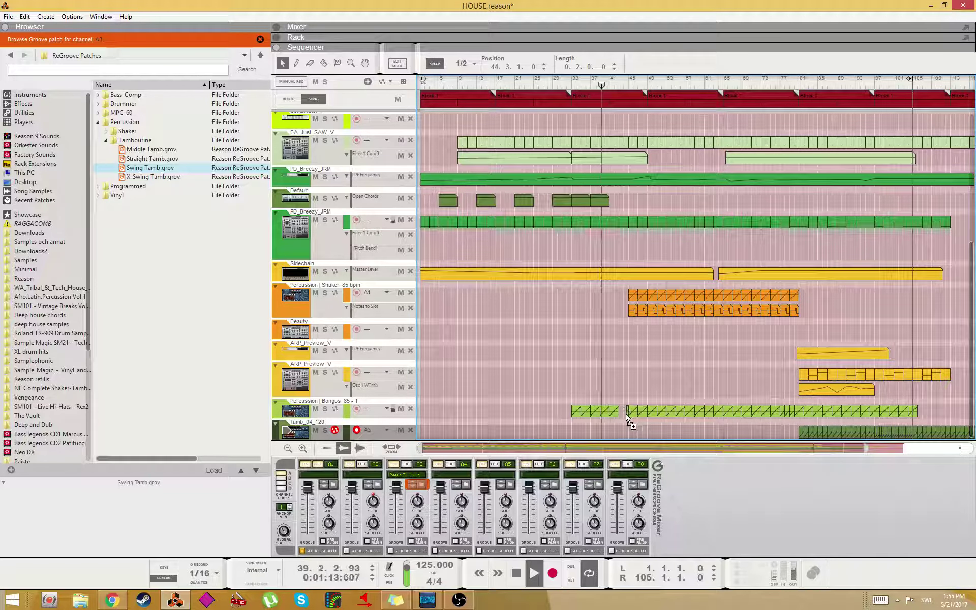
pyautogui.moveTo(624, 411); pyautogui.dragTo(620, 416)
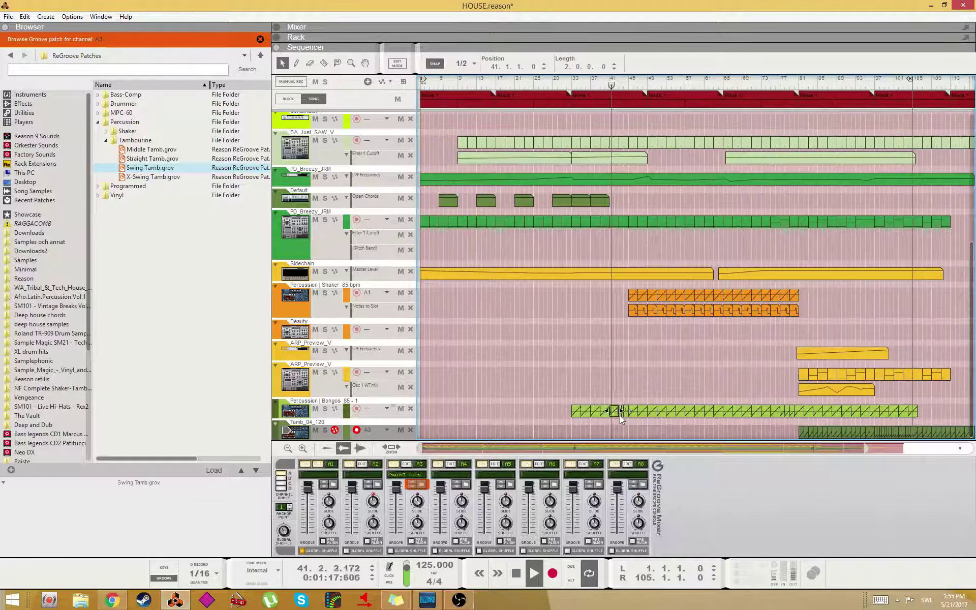
pyautogui.click(648, 385)
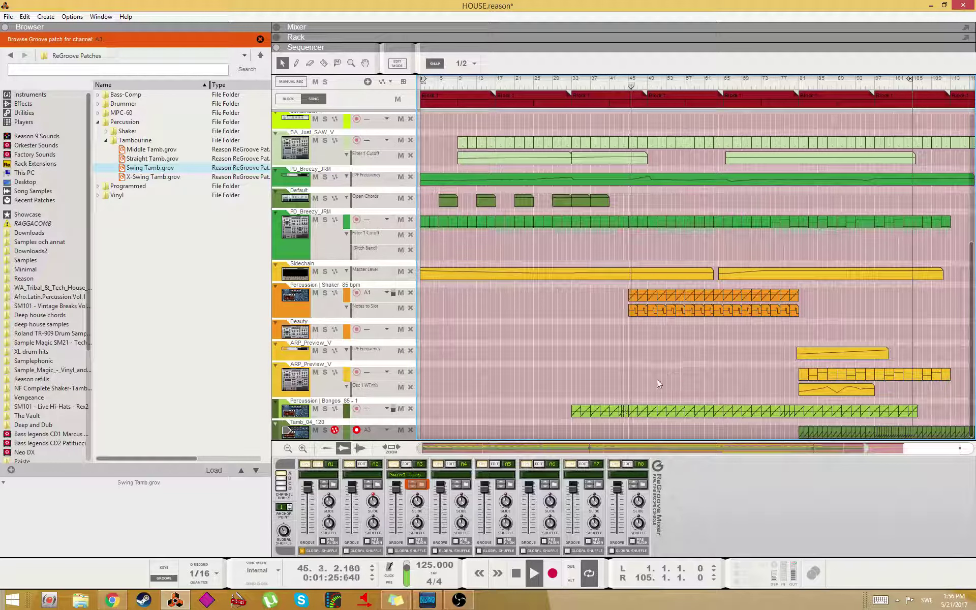
pyautogui.click(626, 415)
pyautogui.moveTo(627, 416); pyautogui.dragTo(766, 413)
pyautogui.click(746, 380)
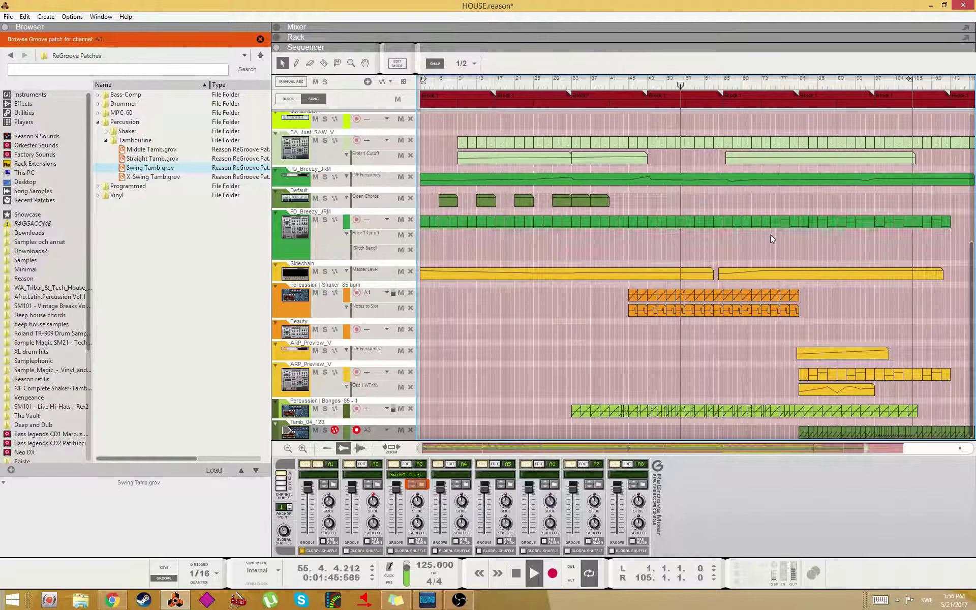
# - Examine the bongos channel's insert, send, EQ and dynamics sections in the mixer
pyautogui.scroll(2, 742, 369)
pyautogui.scroll(-2, 743, 373)
pyautogui.press('F5')
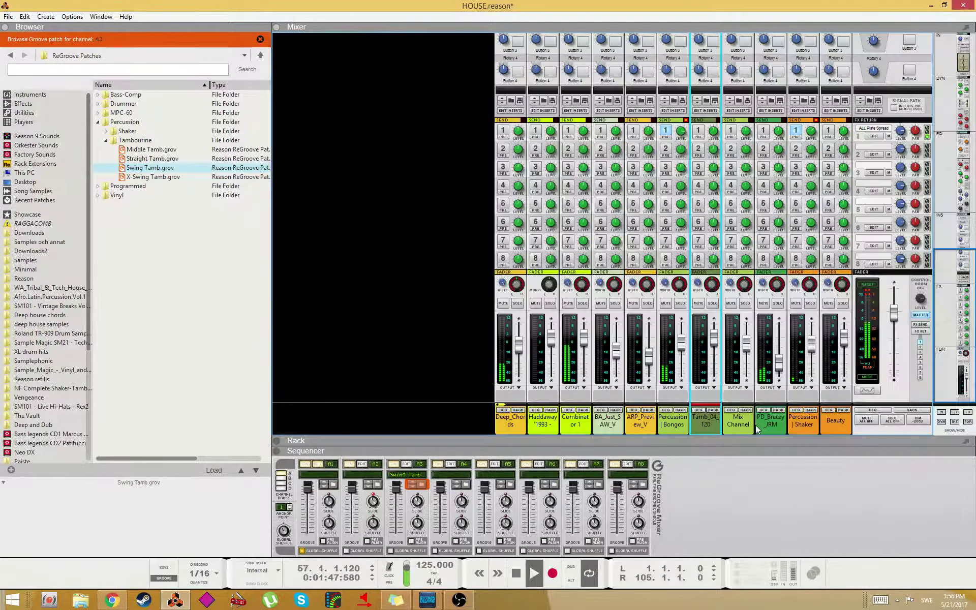
pyautogui.click(676, 425)
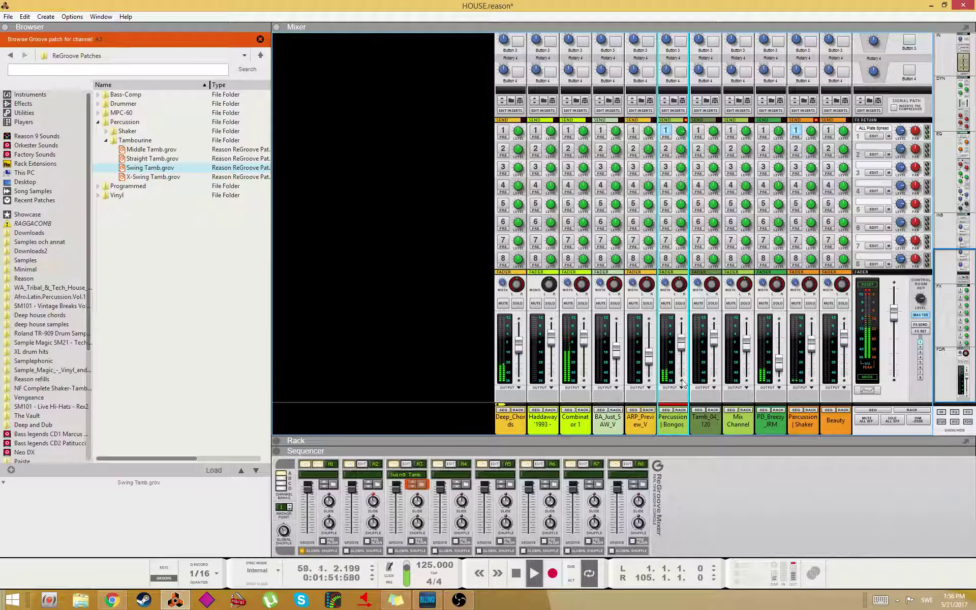
pyautogui.scroll(10, 684, 384)
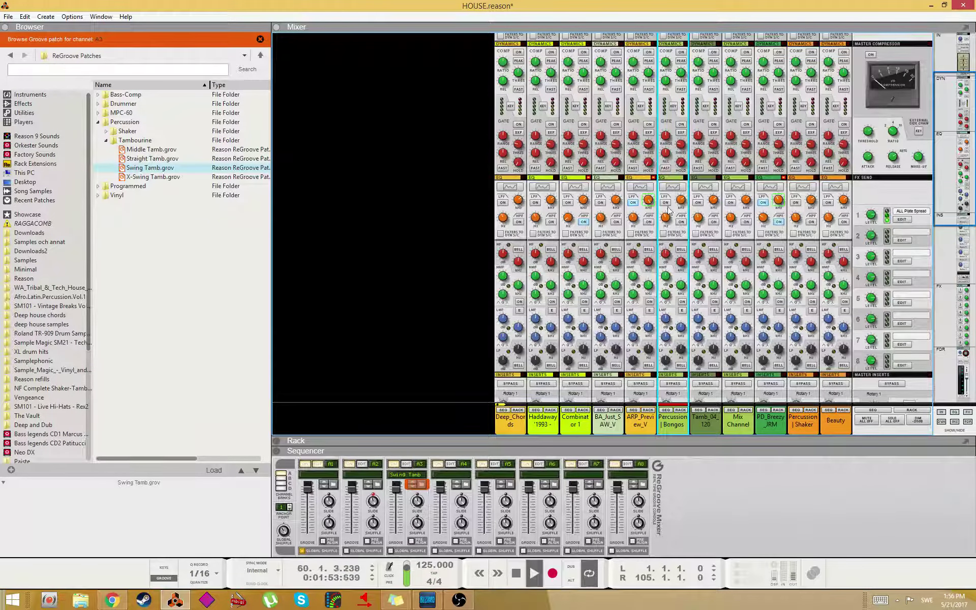
pyautogui.scroll(4, 669, 211)
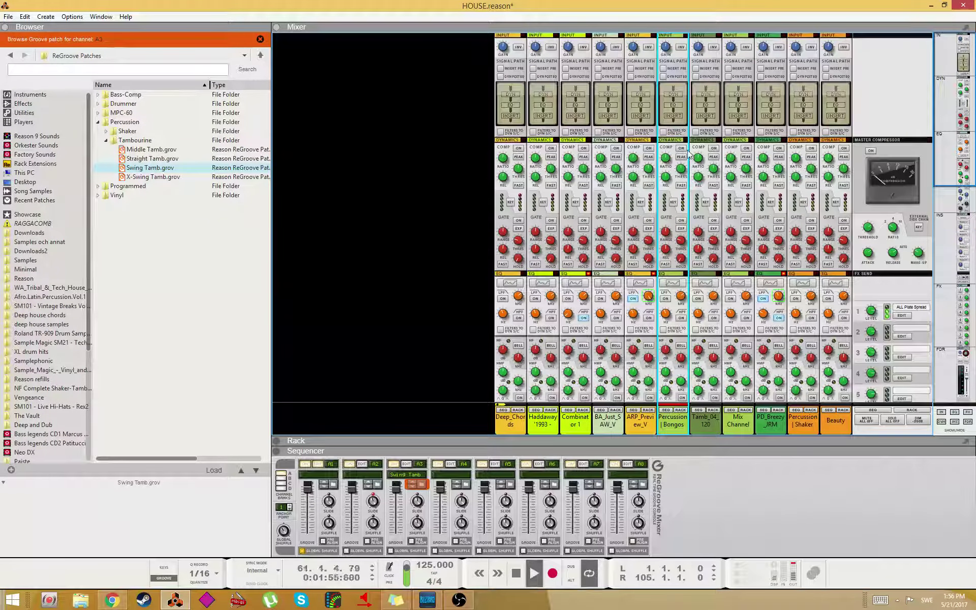
pyautogui.scroll(-12, 562, 418)
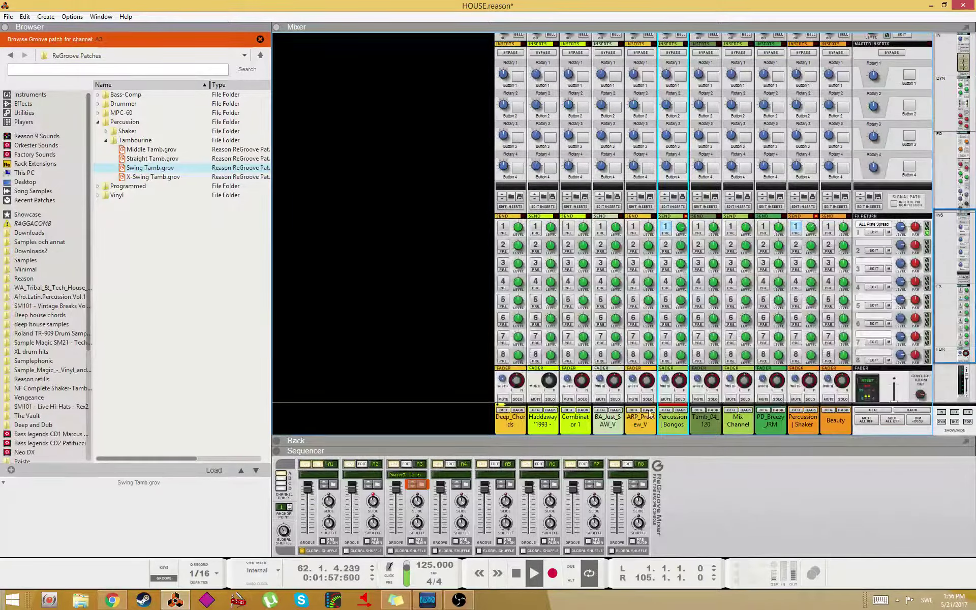
# - Examine the bongos device and its rear cabling in the rack, unfolding the Combinator 1 and bongos mix channels
pyautogui.click(684, 410)
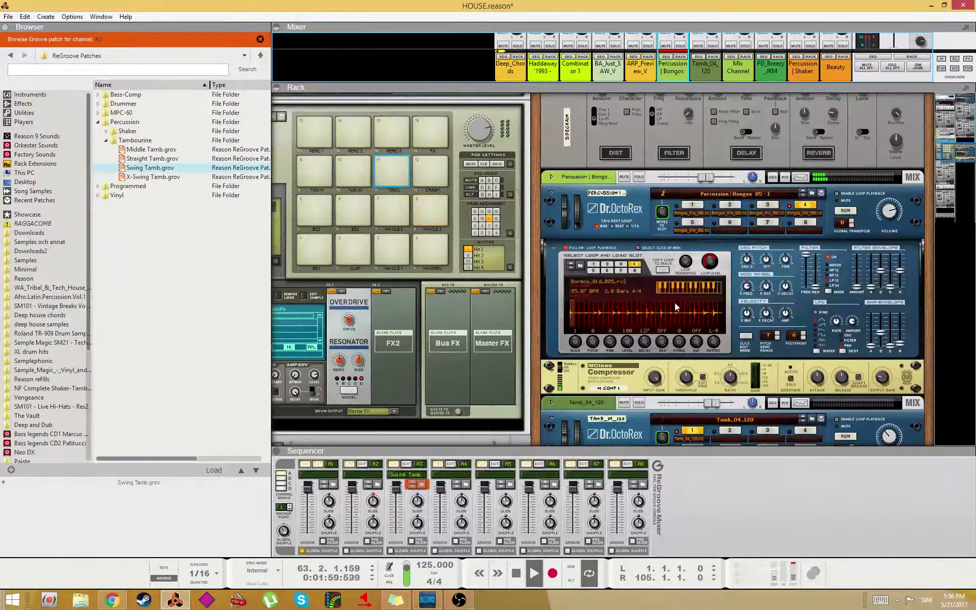
pyautogui.press('Tab')
pyautogui.scroll(3, 678, 313)
pyautogui.hscroll(-3, 528, 199)
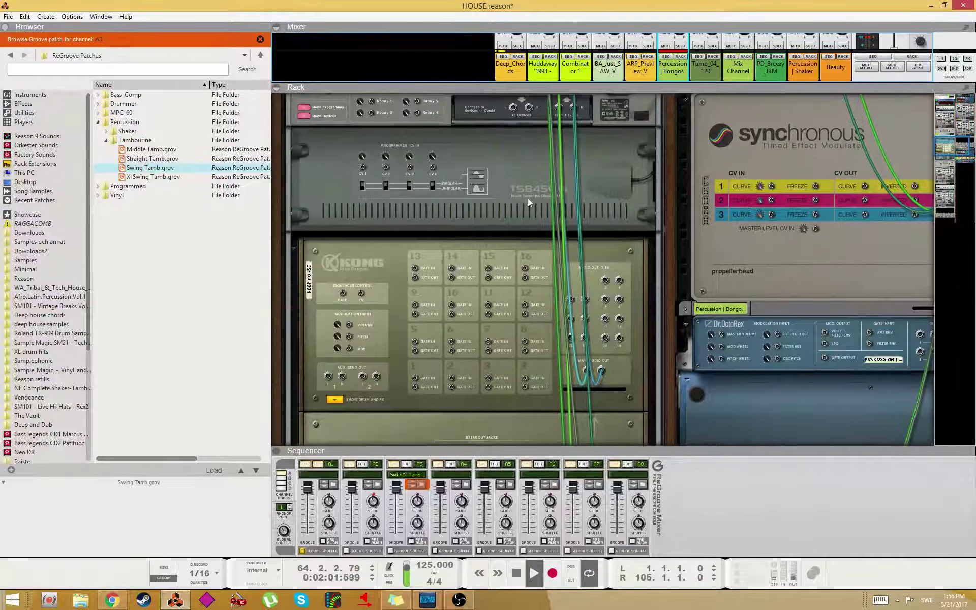
pyautogui.scroll(2, 438, 220)
pyautogui.click(293, 112)
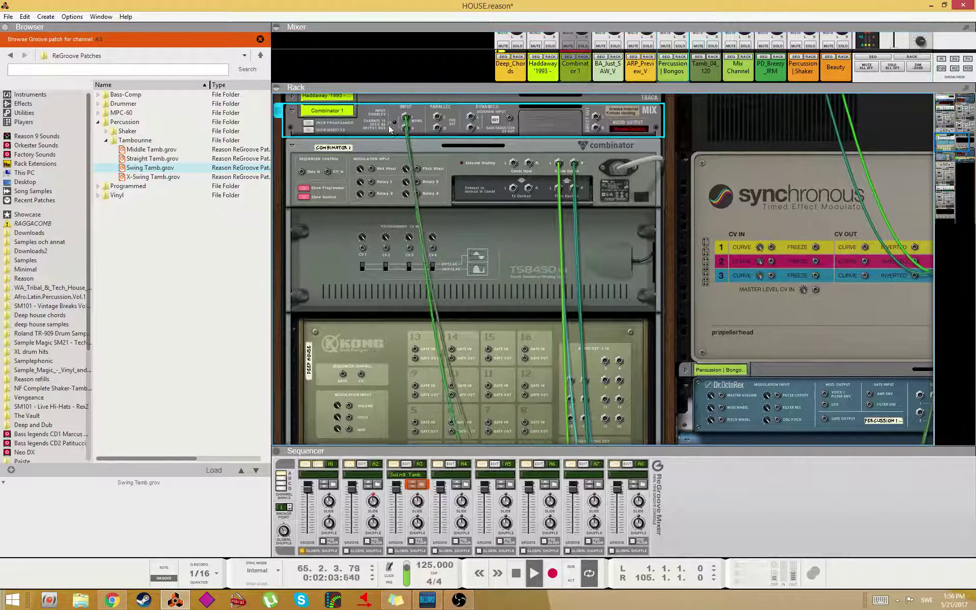
pyautogui.scroll(-4, 437, 119)
pyautogui.hscroll(3, 634, 287)
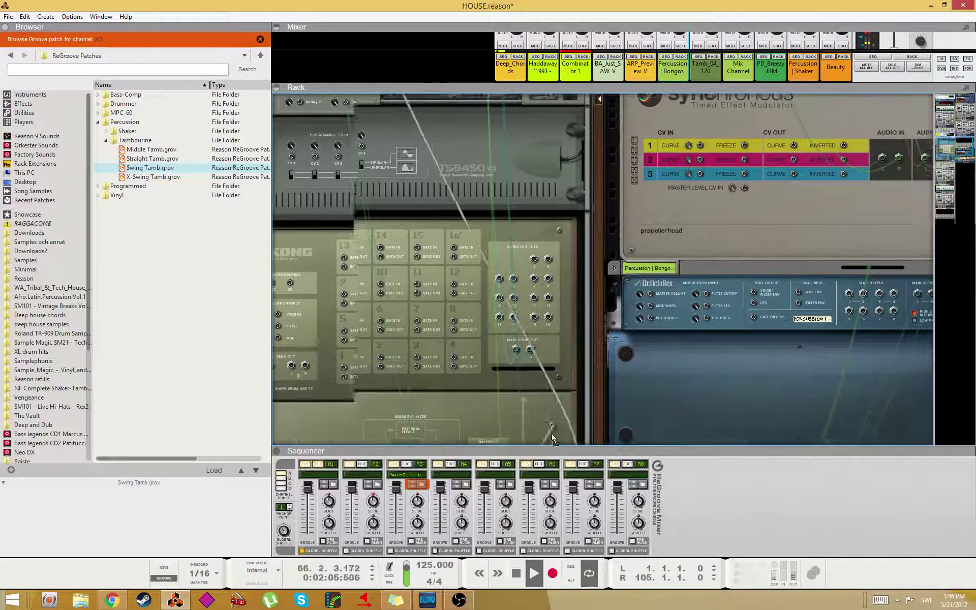
pyautogui.click(615, 257)
pyautogui.scroll(4, 406, 234)
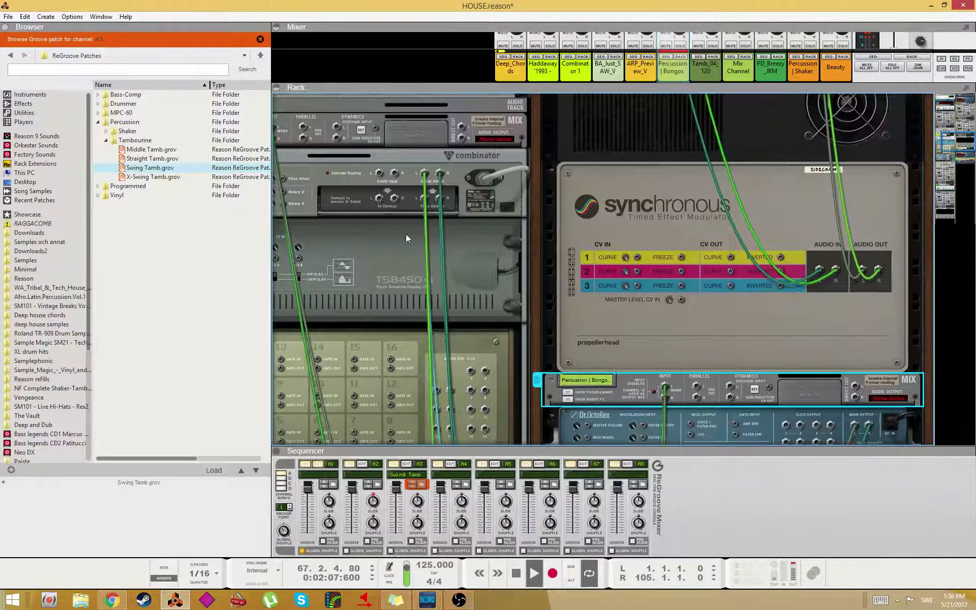
pyautogui.moveTo(958, 133); pyautogui.dragTo(943, 133)
pyautogui.scroll(-4, 810, 236)
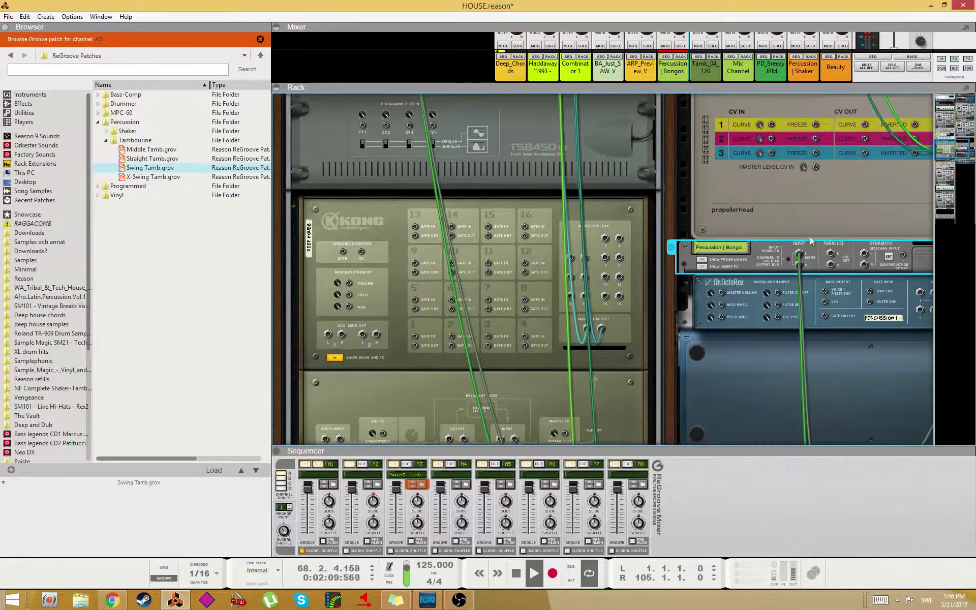
# - Move the Percussion | Shaker track directly above the bongos track in the sequencer
pyautogui.press('F7')
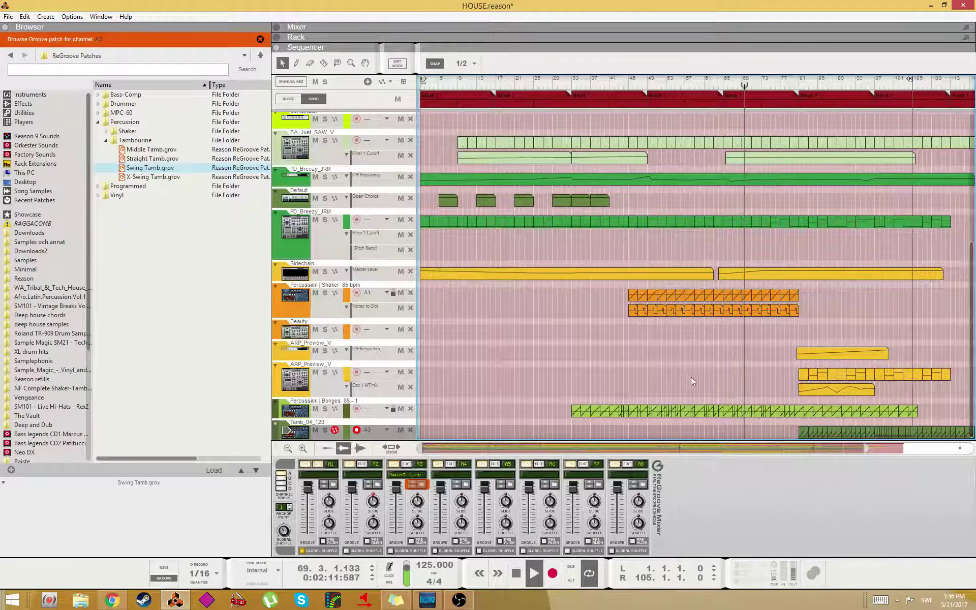
pyautogui.moveTo(278, 307); pyautogui.dragTo(280, 399)
pyautogui.press('F5')
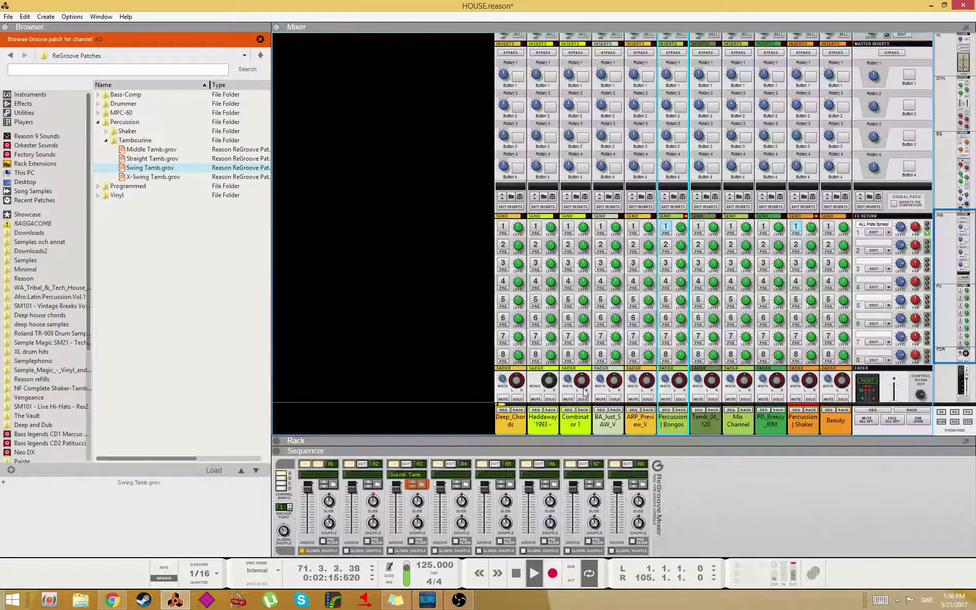
pyautogui.press('F6')
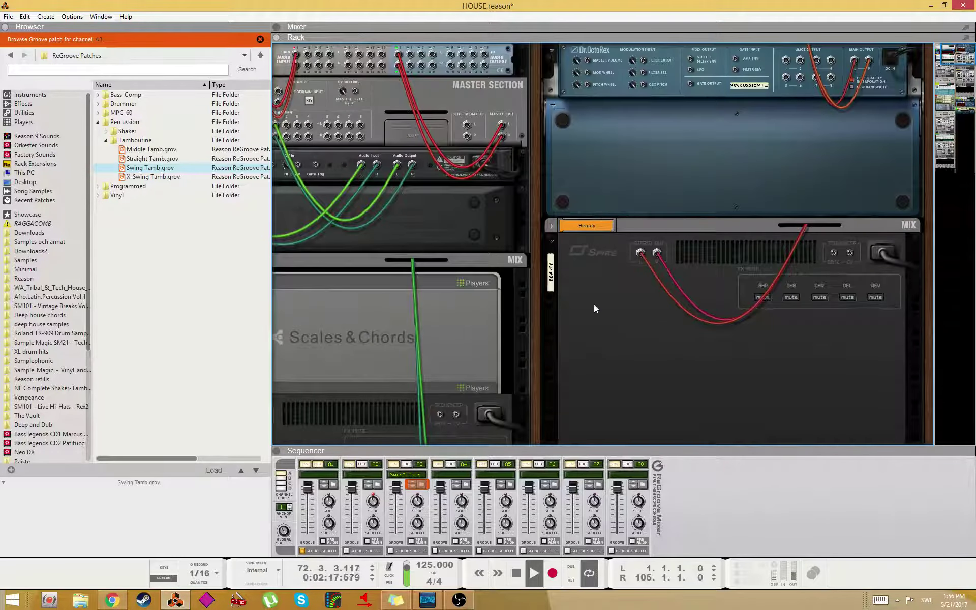
pyautogui.press('F7')
# - Place the shaker channel beside the bongos channel in the mixer and route both to a new output bus
pyautogui.press('F5')
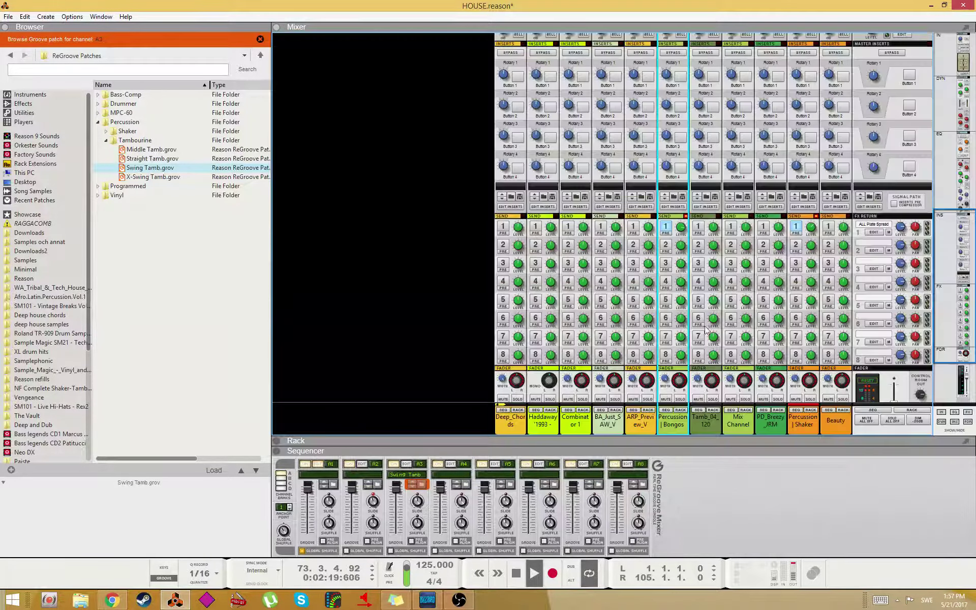
pyautogui.scroll(-3, 656, 356)
pyautogui.moveTo(771, 428); pyautogui.dragTo(704, 423)
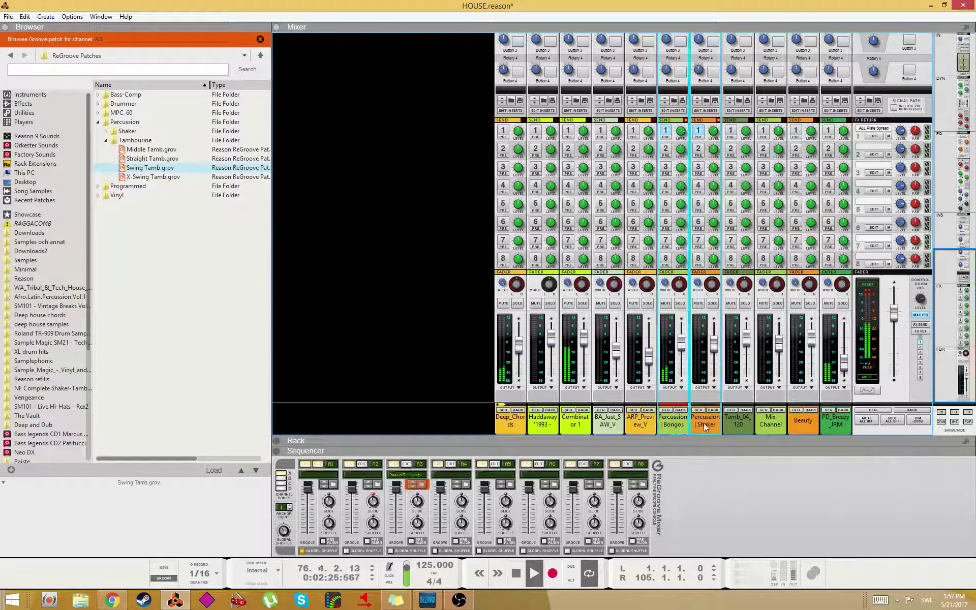
pyautogui.rightClick(704, 423)
pyautogui.moveTo(742, 389)
pyautogui.click(656, 390)
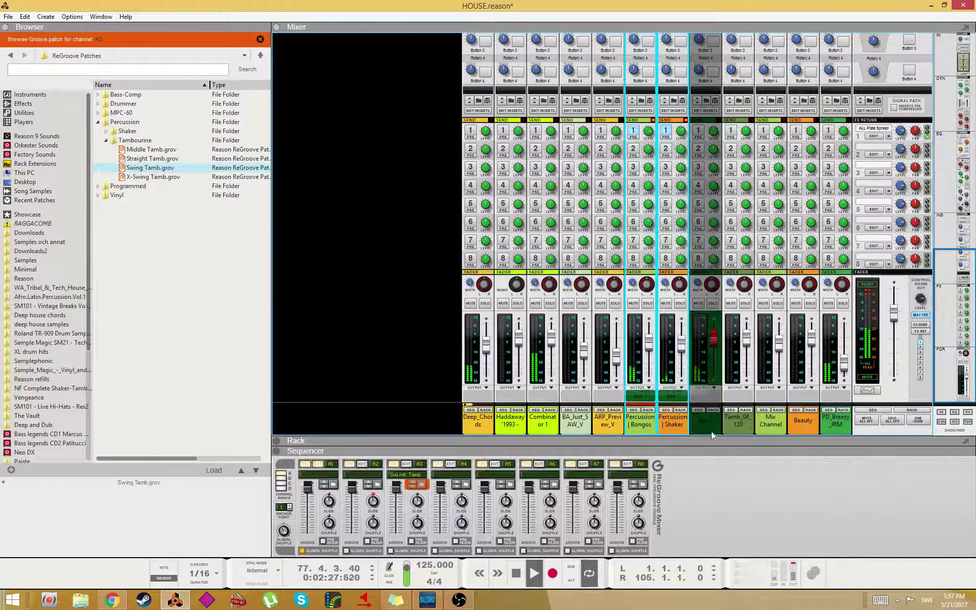
pyautogui.click(680, 410)
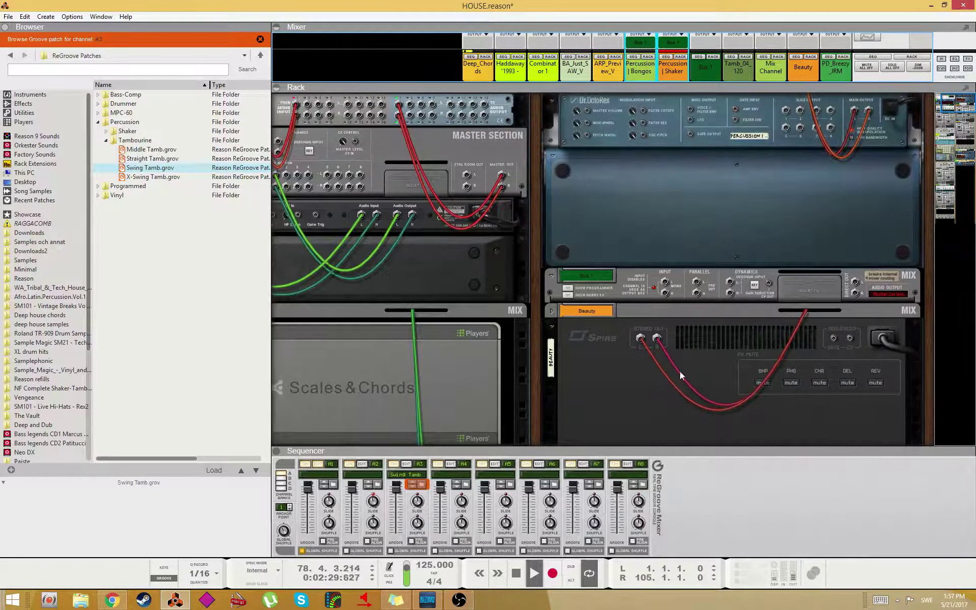
pyautogui.scroll(-3, 688, 364)
# - Delete all remaining shaker clips and slot-note clips from the Percussion | Shaker track
pyautogui.press('F7')
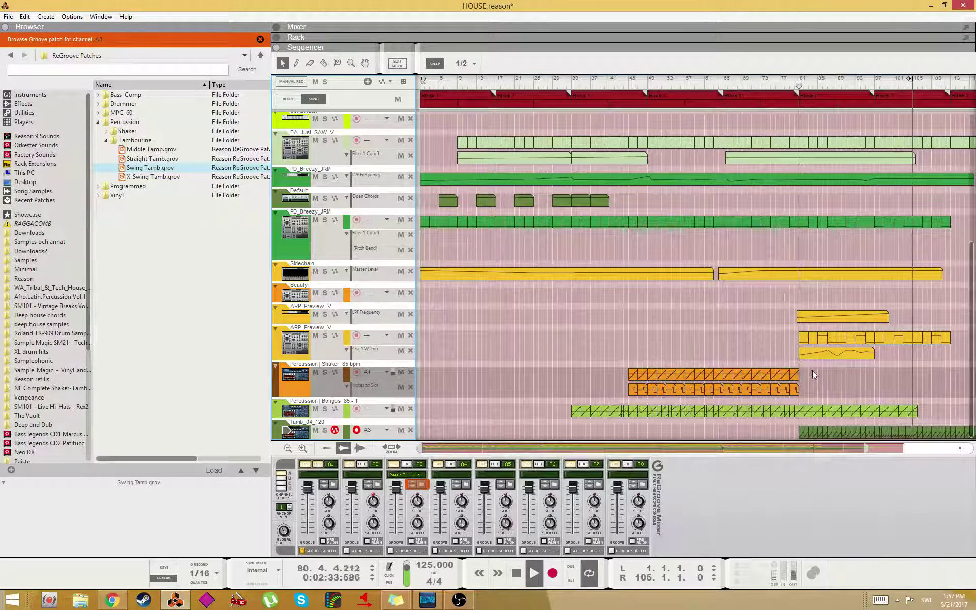
pyautogui.moveTo(812, 371); pyautogui.dragTo(627, 390)
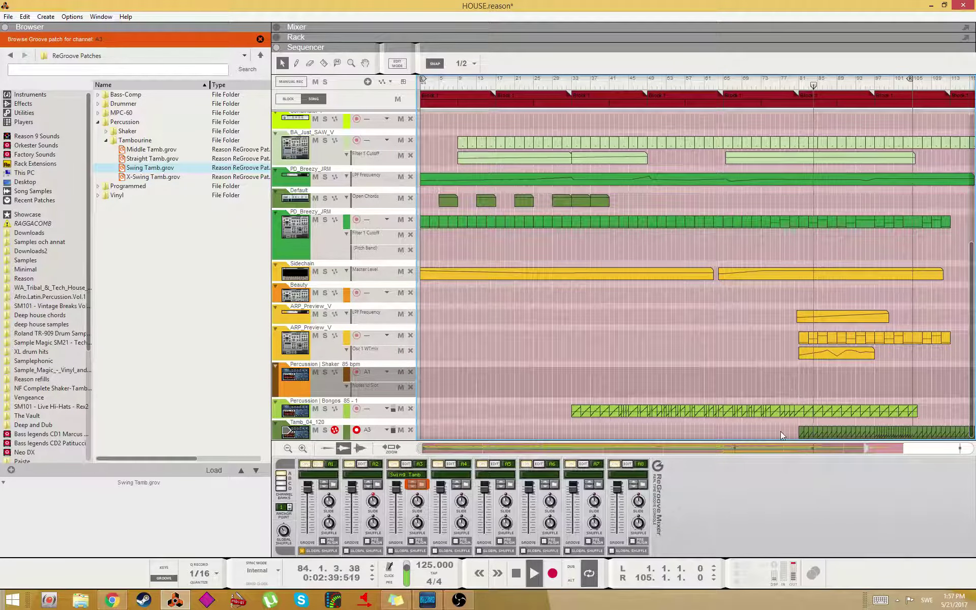
# - Load the Tamb_05a_120 loop into the tambourine's Dr. OctoRex and assign the Straight Tamb groove to channel A3
pyautogui.press('F5')
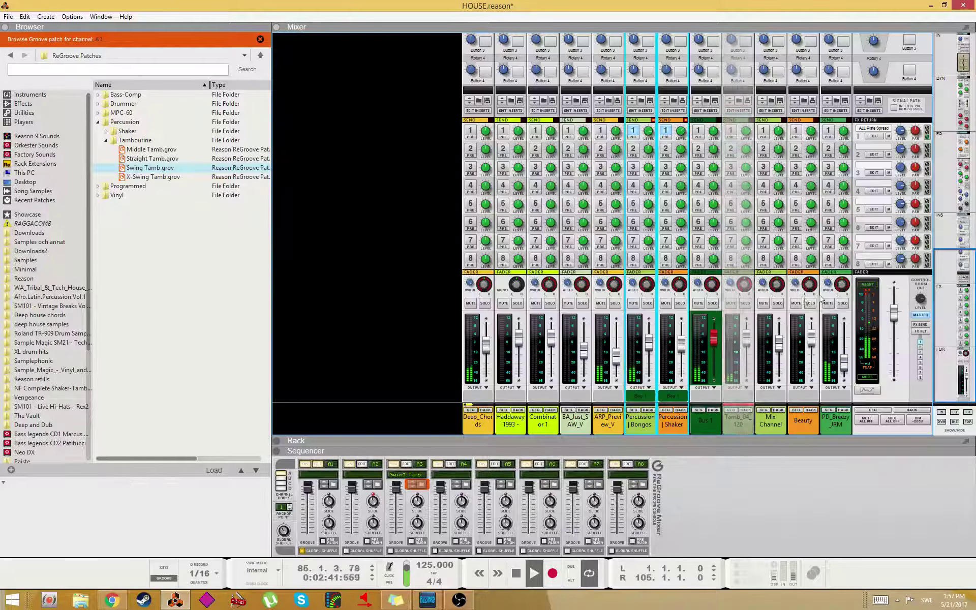
pyautogui.click(745, 411)
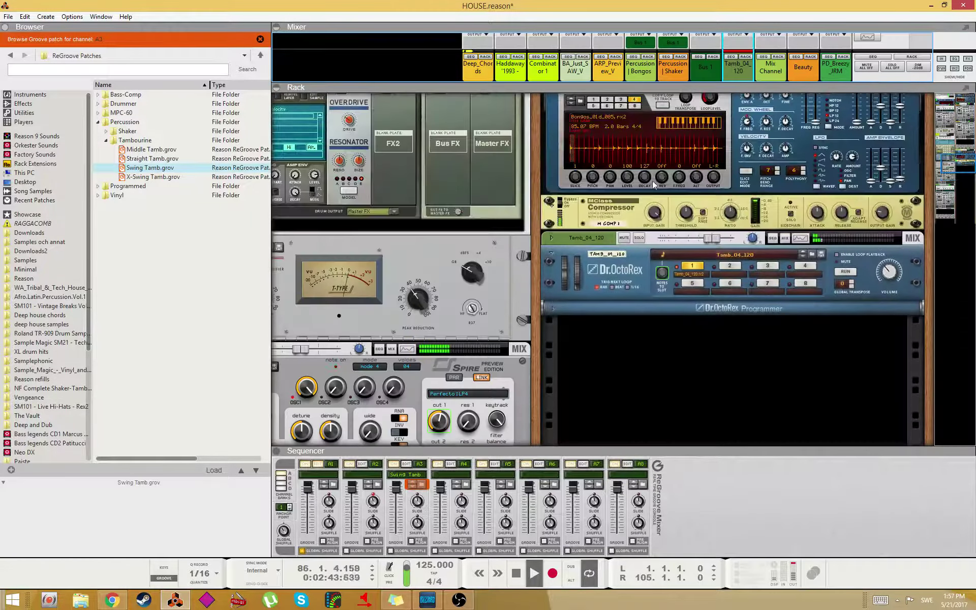
pyautogui.click(802, 254)
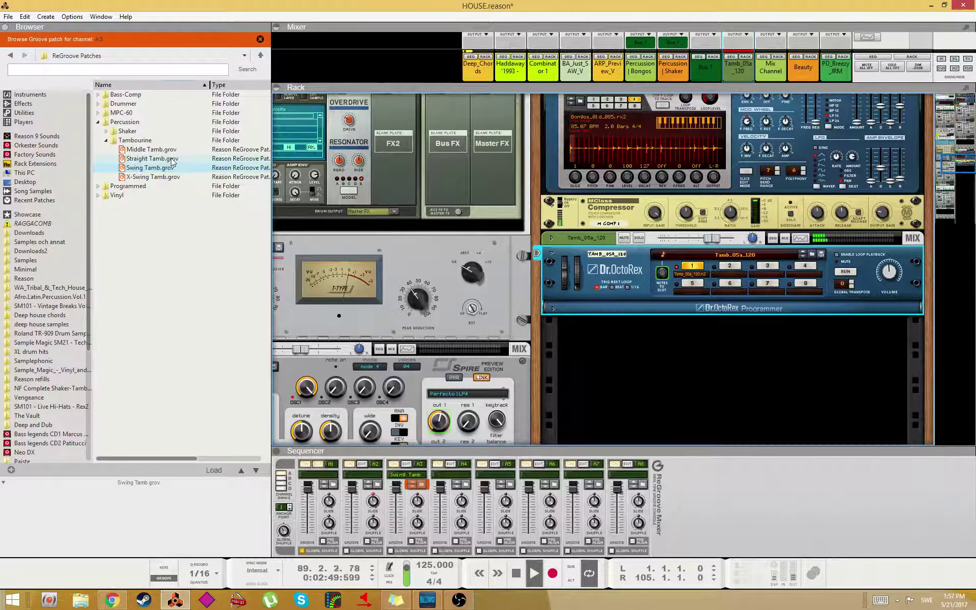
pyautogui.moveTo(165, 159); pyautogui.dragTo(417, 478)
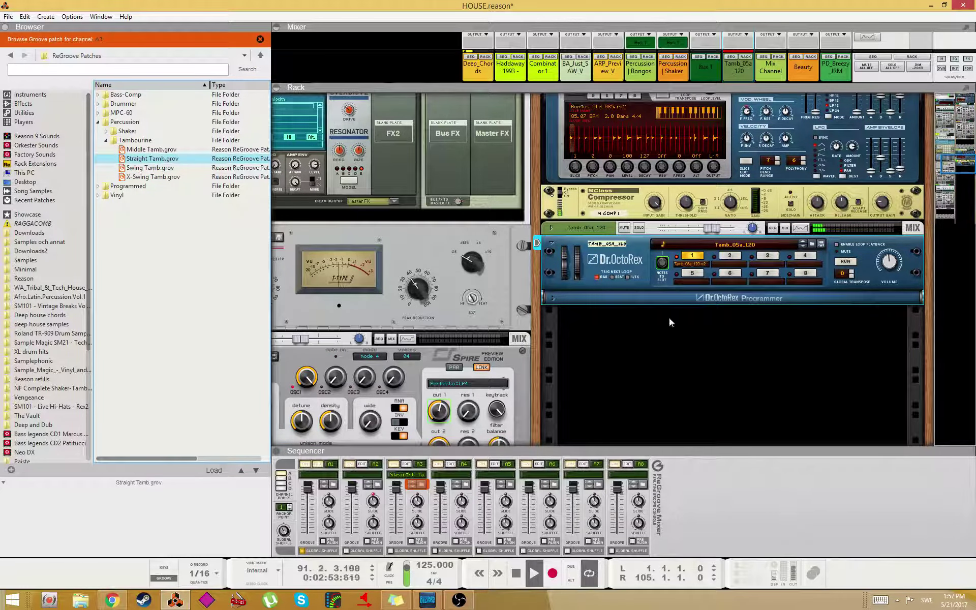
# - Delete the old tambourine clips from the sequencer and return to the tambourine player in the rack
pyautogui.press('F5')
pyautogui.press('F6')
pyautogui.press('F6')
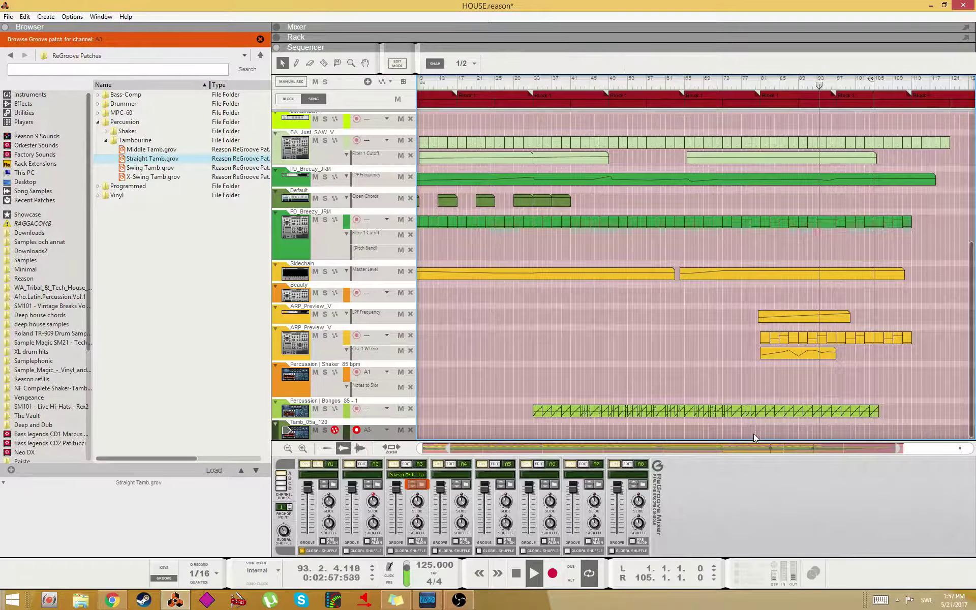
pyautogui.press('F6')
pyautogui.press('F5')
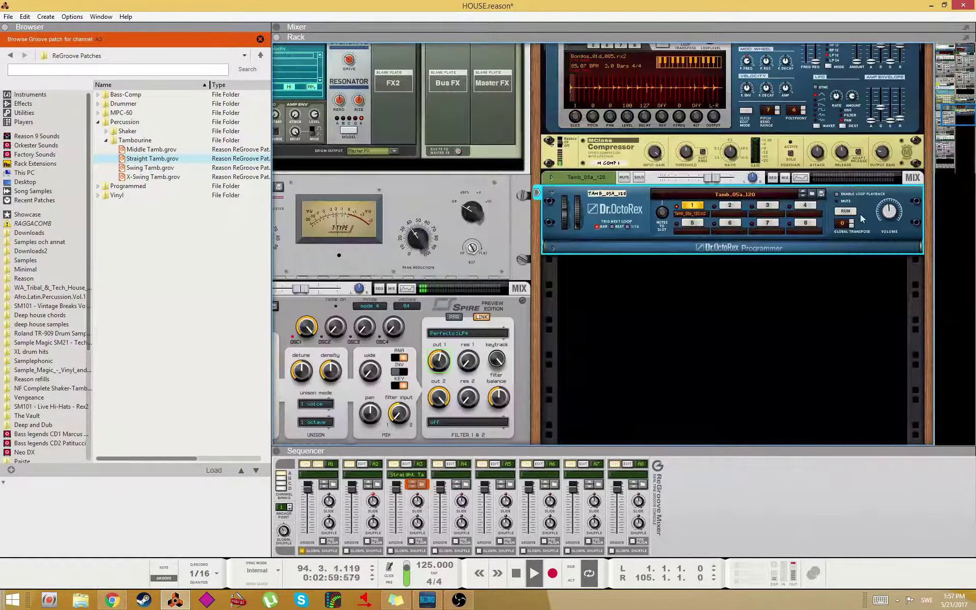
pyautogui.press('F5')
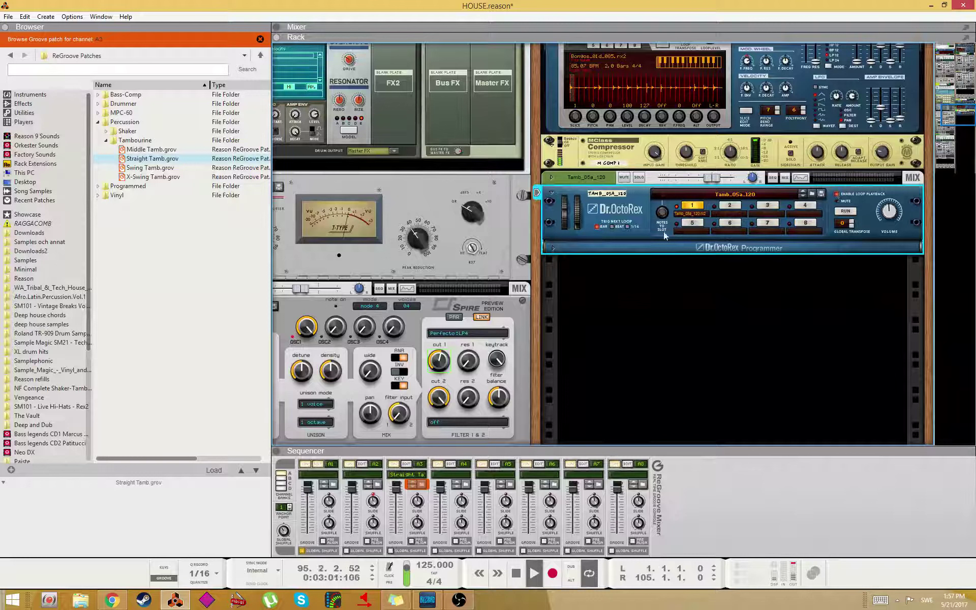
# - Unfold the tambourine player's programmer, run its loop and set the amp envelope decay to 31
pyautogui.click(553, 247)
pyautogui.click(846, 211)
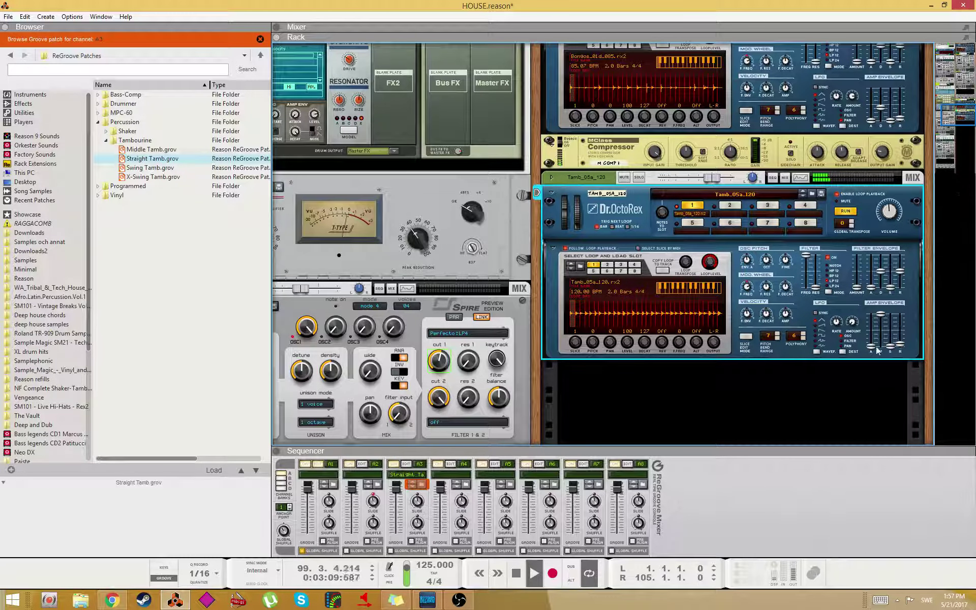
pyautogui.moveTo(880, 314); pyautogui.dragTo(884, 338)
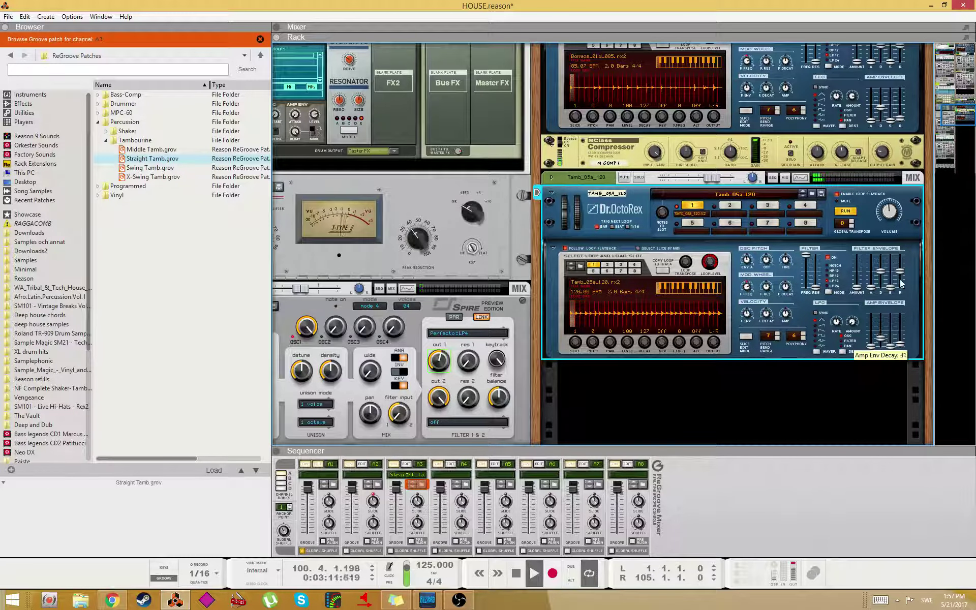
pyautogui.moveTo(887, 206); pyautogui.dragTo(891, 216)
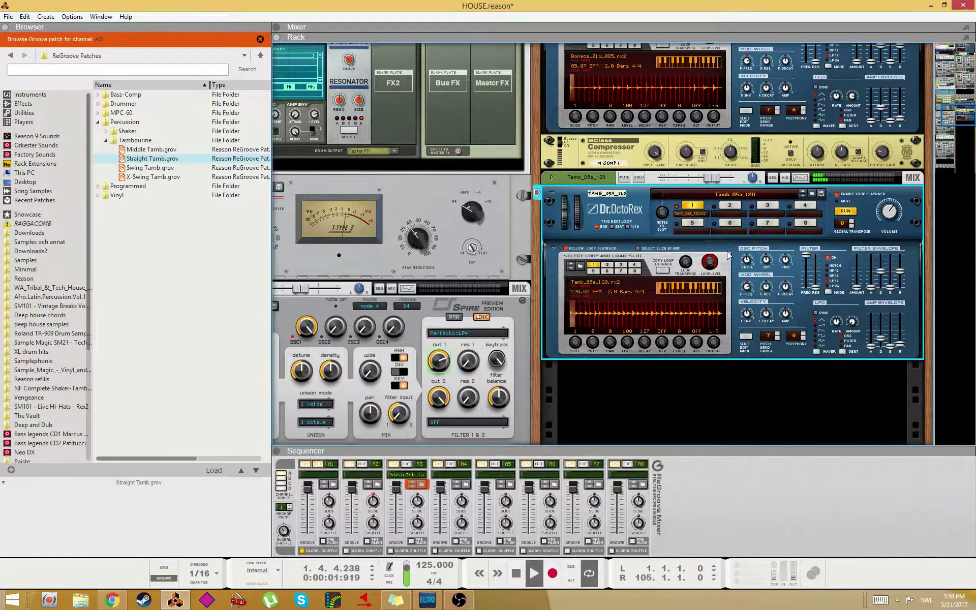
pyautogui.press('F7')
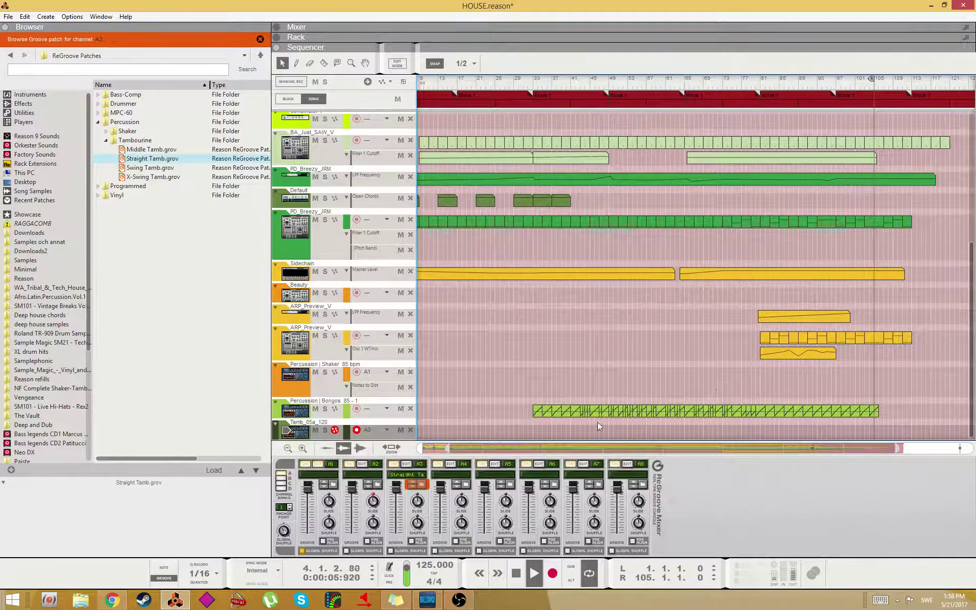
# - Route the LFO of the tambourine's Dr. OctoRex to Pan and set the LFO1 amount to 16
pyautogui.press('F5')
pyautogui.press('F6')
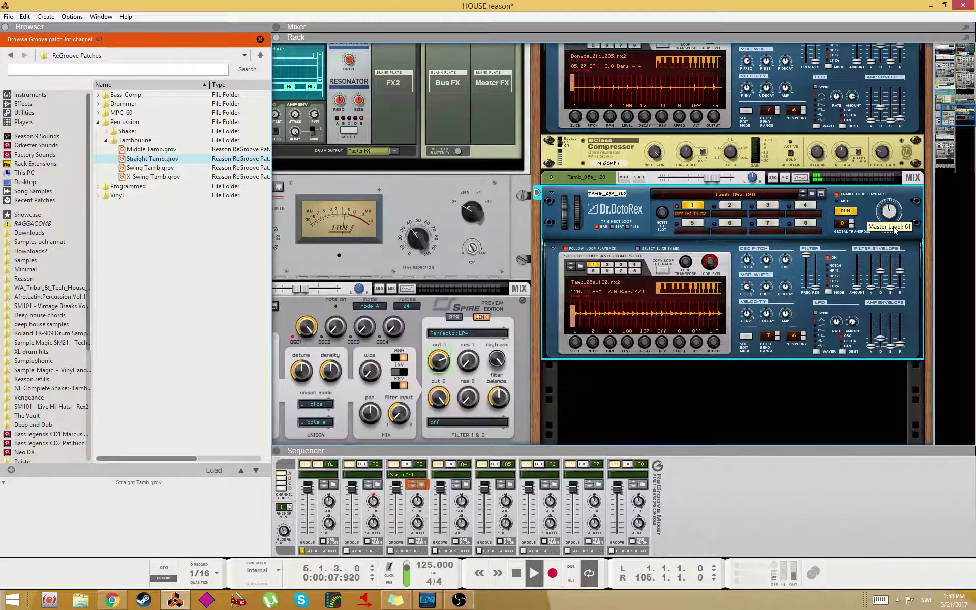
pyautogui.click(146, 279)
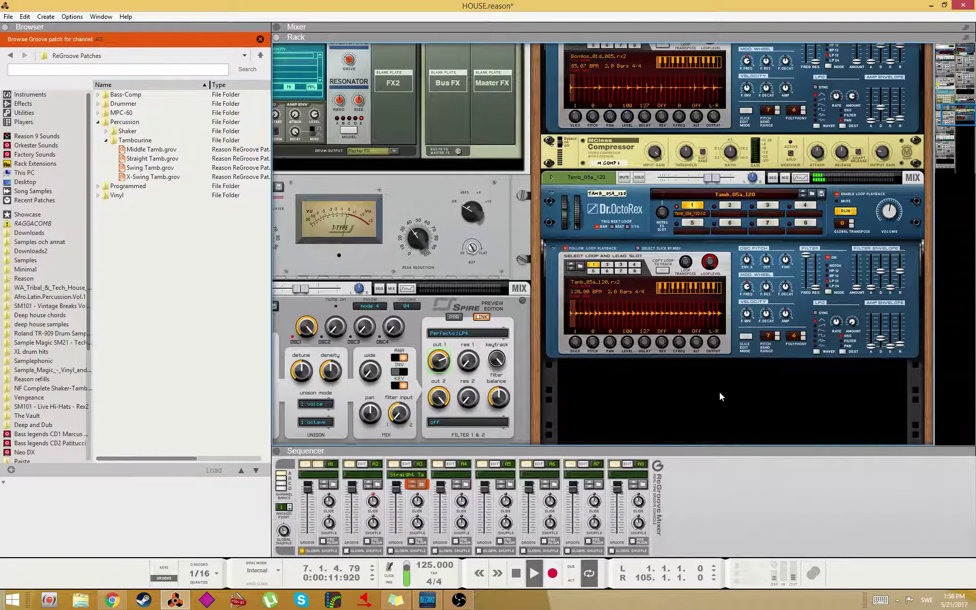
pyautogui.press('F7')
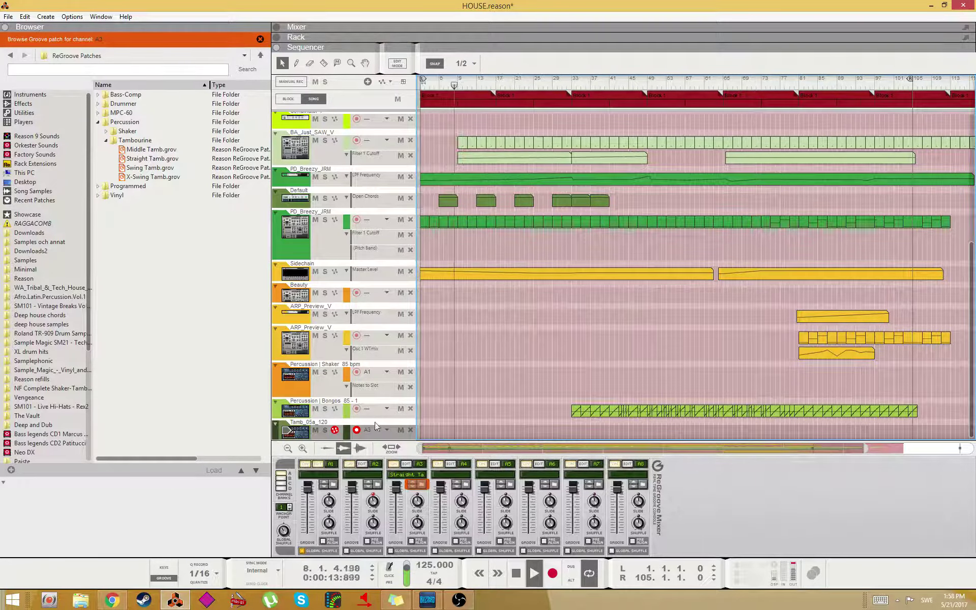
pyautogui.press('F6')
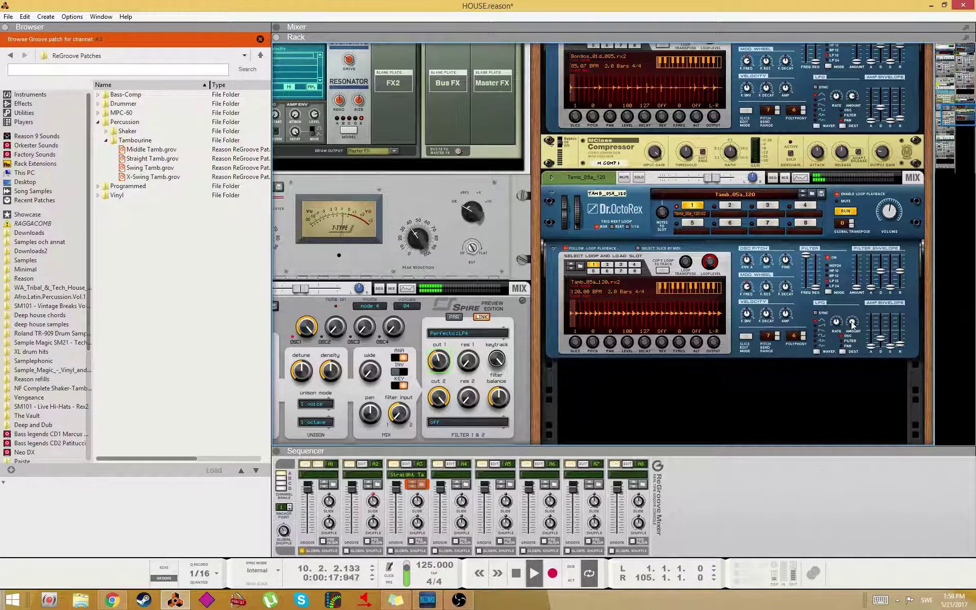
pyautogui.click(844, 346)
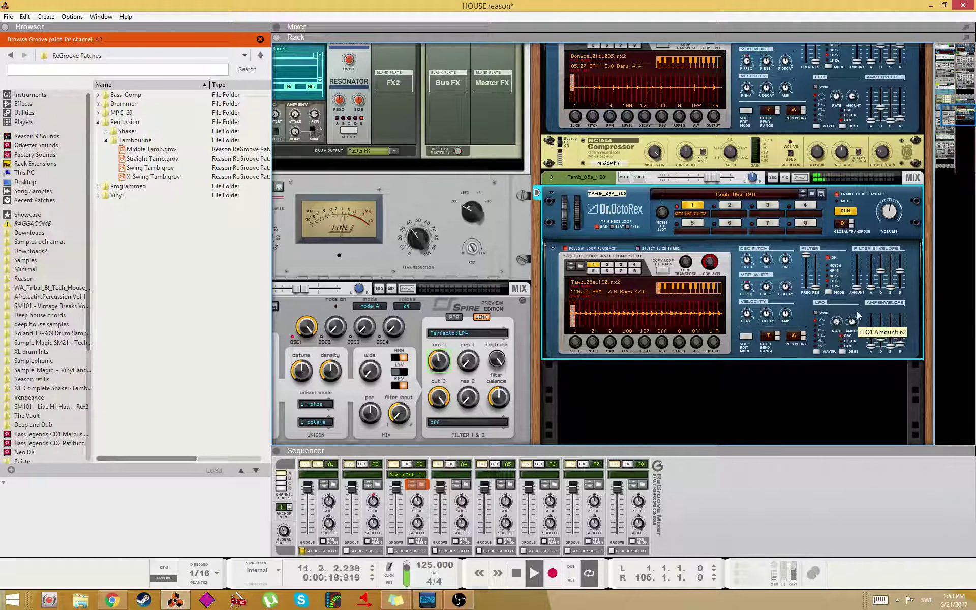
pyautogui.moveTo(840, 321)
pyautogui.mouseDown()
pyautogui.moveTo(839, 314)
pyautogui.moveTo(855, 324)
pyautogui.mouseUp()
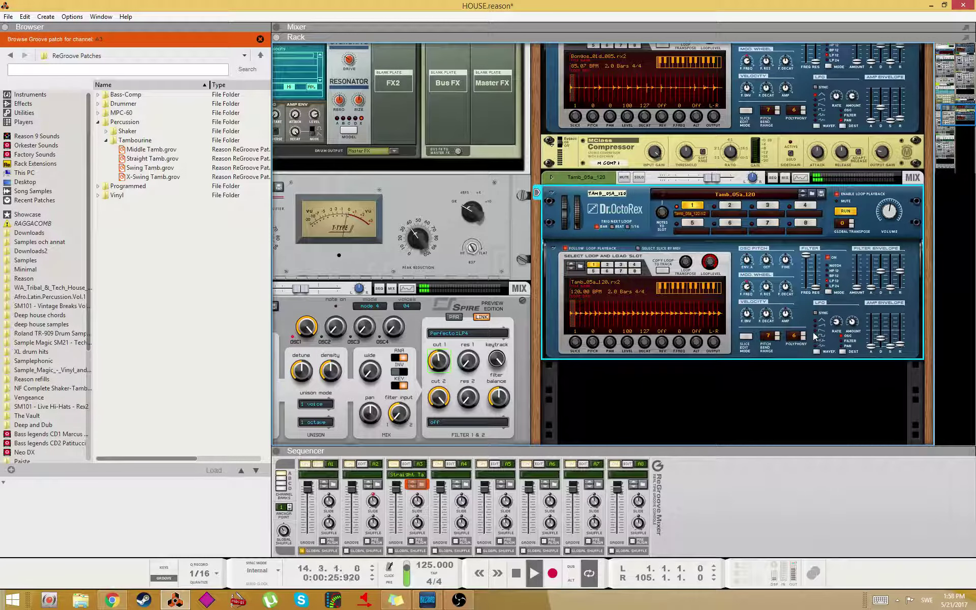
pyautogui.moveTo(857, 331)
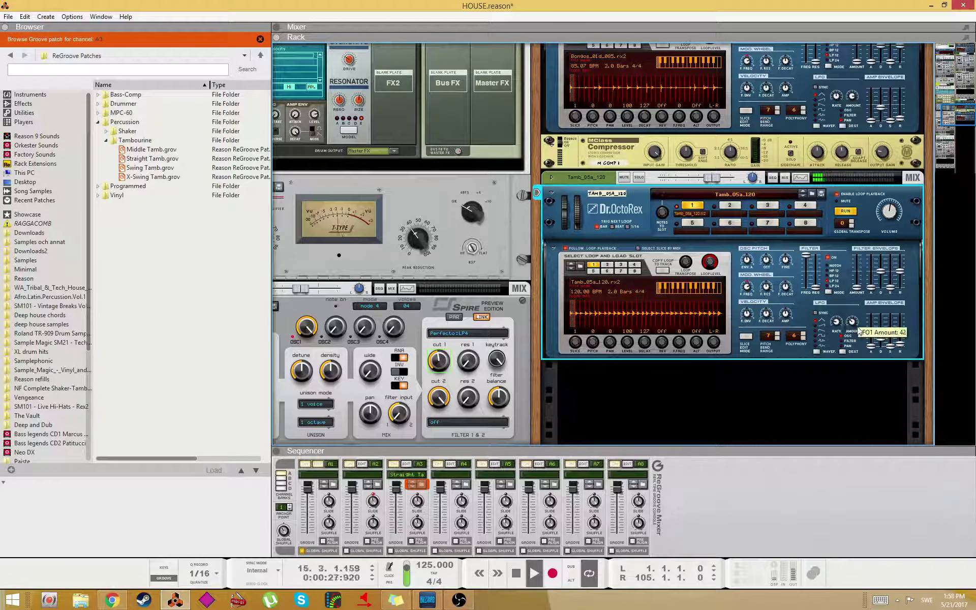
pyautogui.moveTo(857, 327); pyautogui.dragTo(865, 329)
pyautogui.scroll(-2, 866, 337)
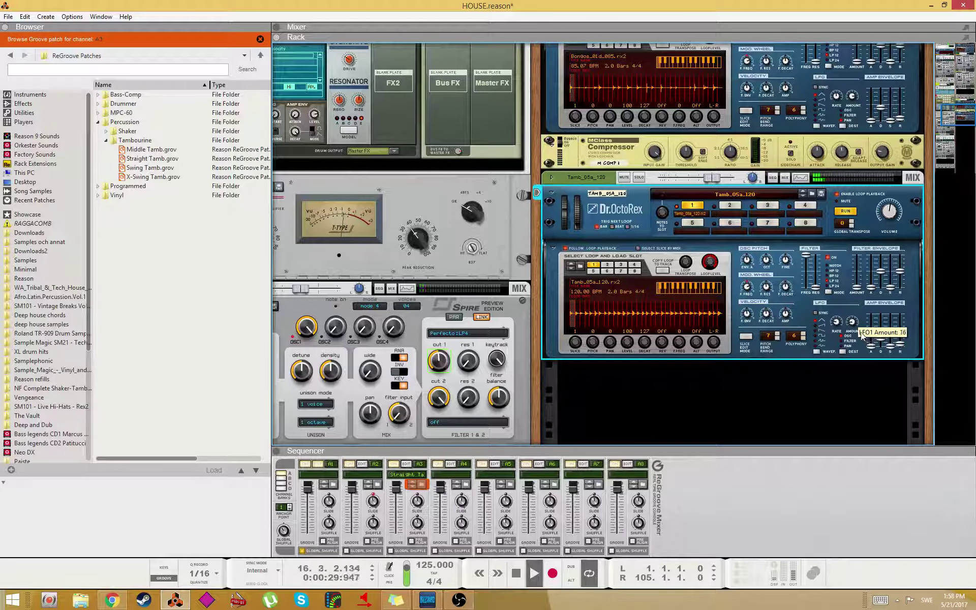
# - Audition different master levels on the tambourine's Dr. OctoRex and settle on 61
pyautogui.moveTo(889, 216)
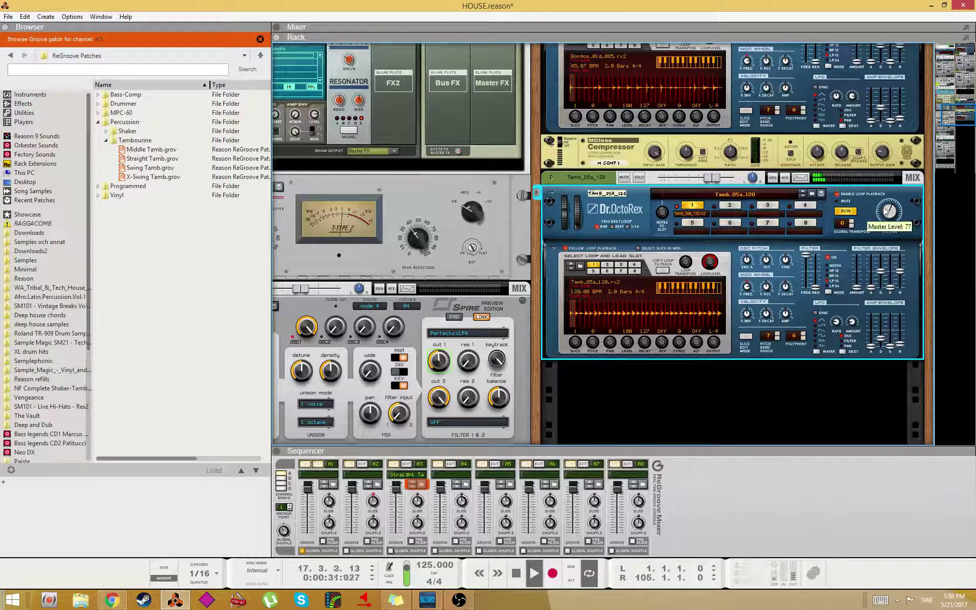
pyautogui.scroll(14, 890, 215)
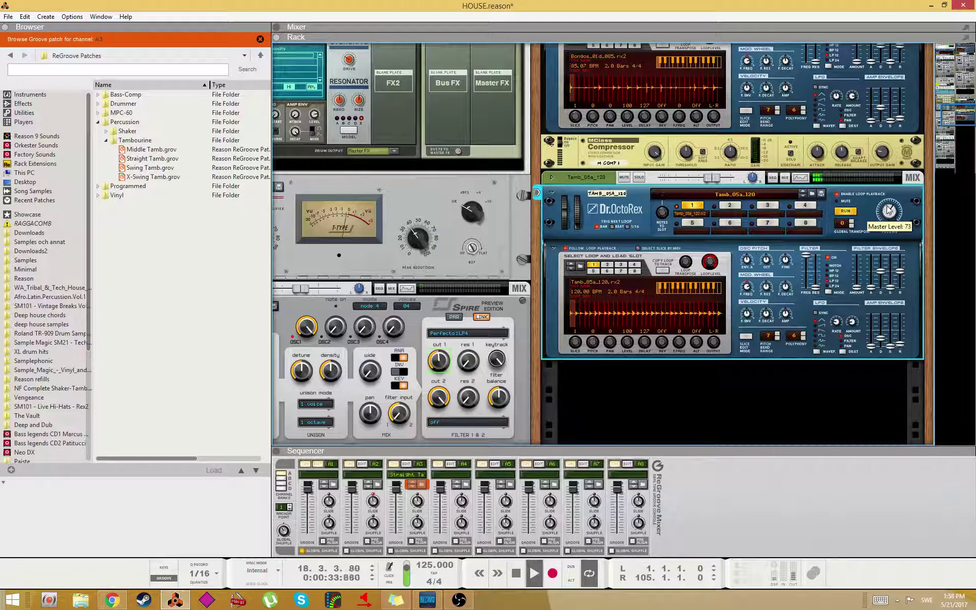
pyautogui.scroll(-10, 893, 214)
pyautogui.scroll(-3, 893, 216)
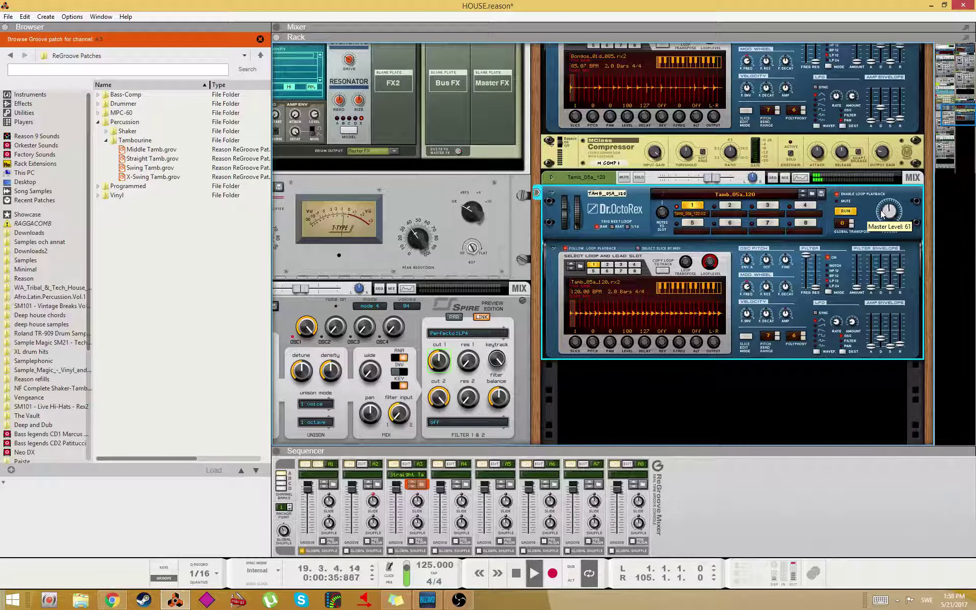
# - Set the Tamb_05a_120 mixer channel's send 1 level to -3.04 dB and its channel level to -2.22 dB
pyautogui.press('F5')
pyautogui.scroll(2, 722, 396)
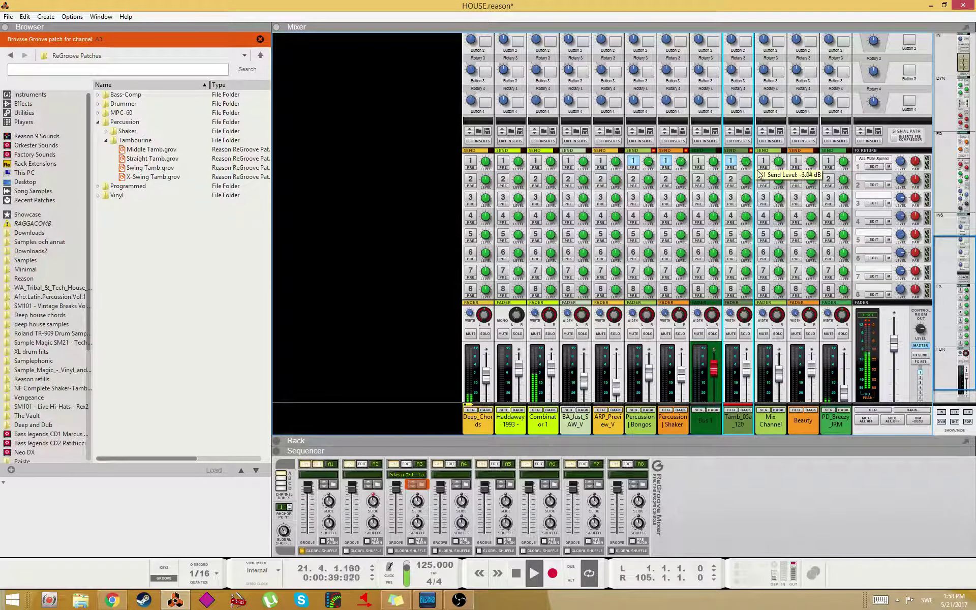
pyautogui.scroll(-2, 746, 346)
pyautogui.moveTo(746, 346); pyautogui.dragTo(746, 342)
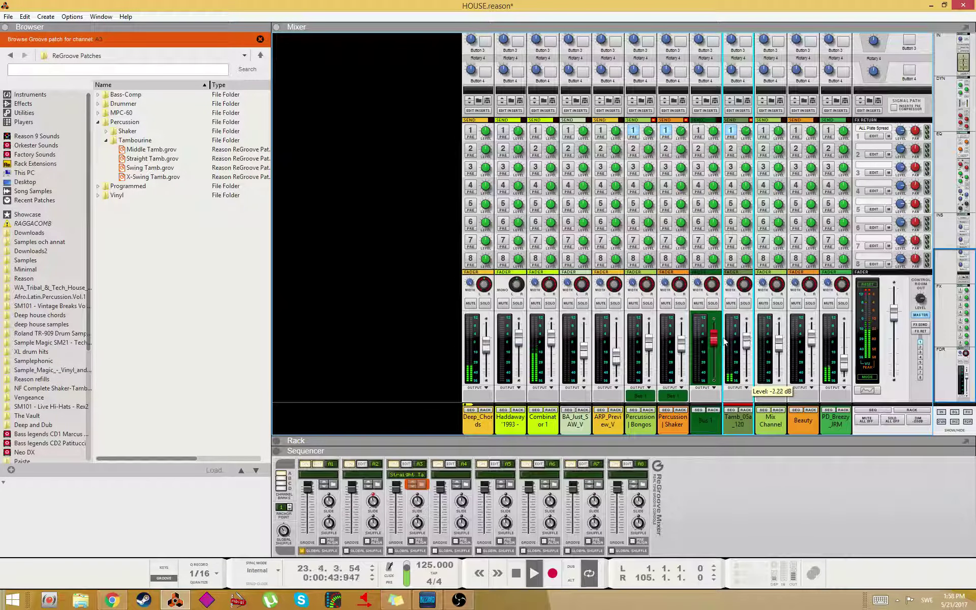
pyautogui.click(431, 251)
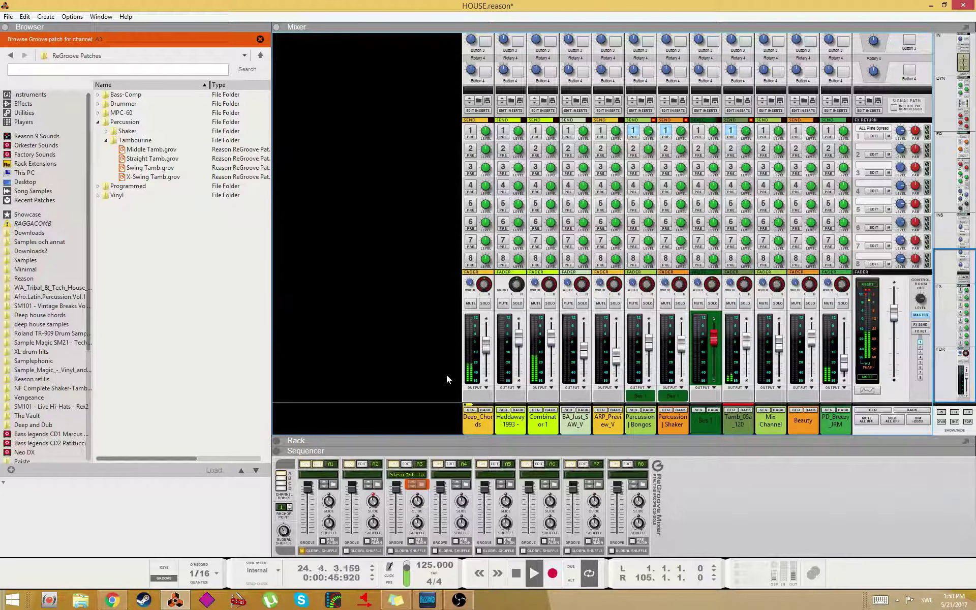
# - Set the song's left loop locator to bar 65
pyautogui.click(749, 411)
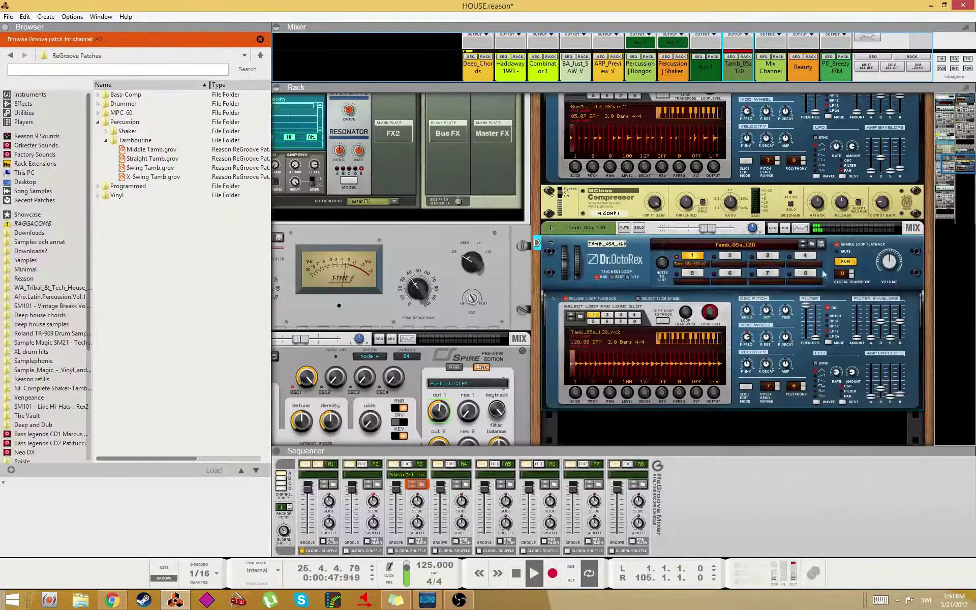
pyautogui.press('F7')
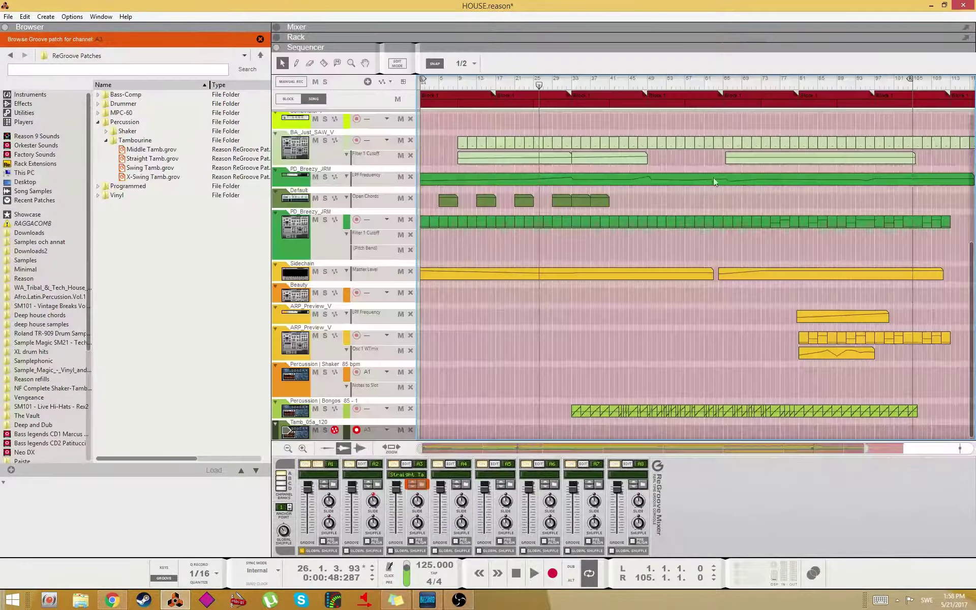
pyautogui.keyDown('alt'); pyautogui.click(721, 84); pyautogui.keyUp('alt')
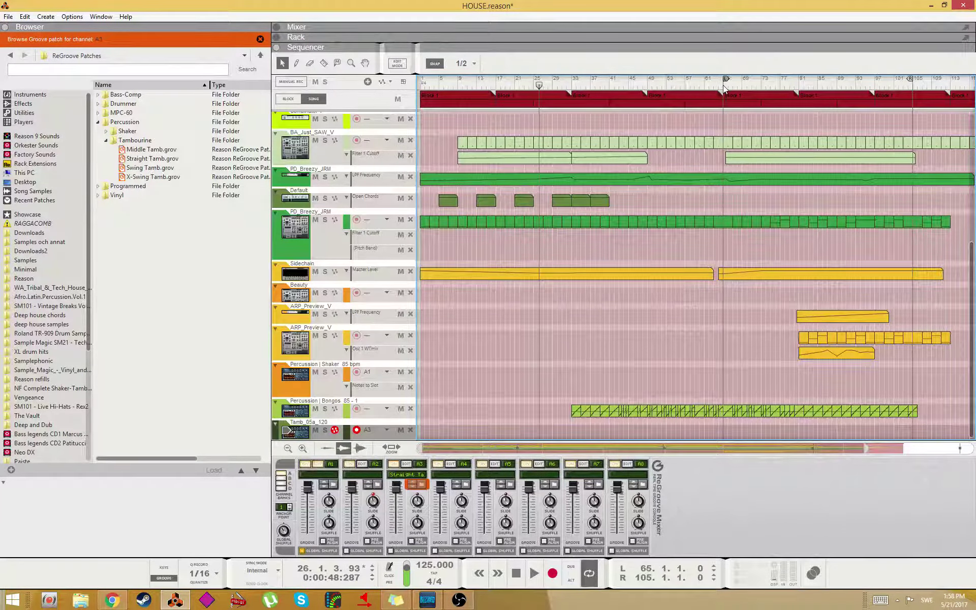
# - Copy the tambourine player's loop to its sequencer track between the locators at bars 65 and 105
pyautogui.press('F5')
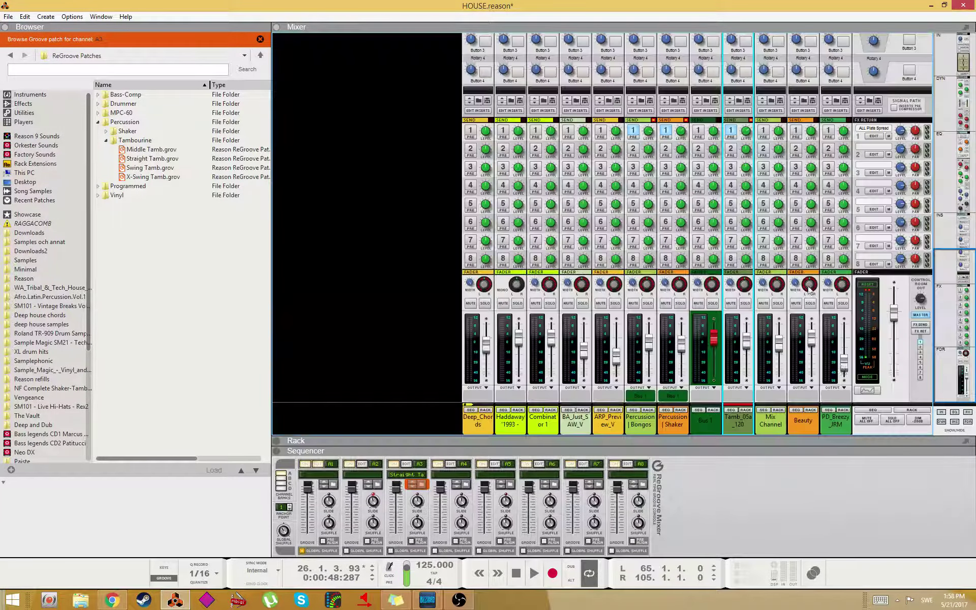
pyautogui.click(746, 410)
pyautogui.rightClick(621, 246)
pyautogui.click(675, 523)
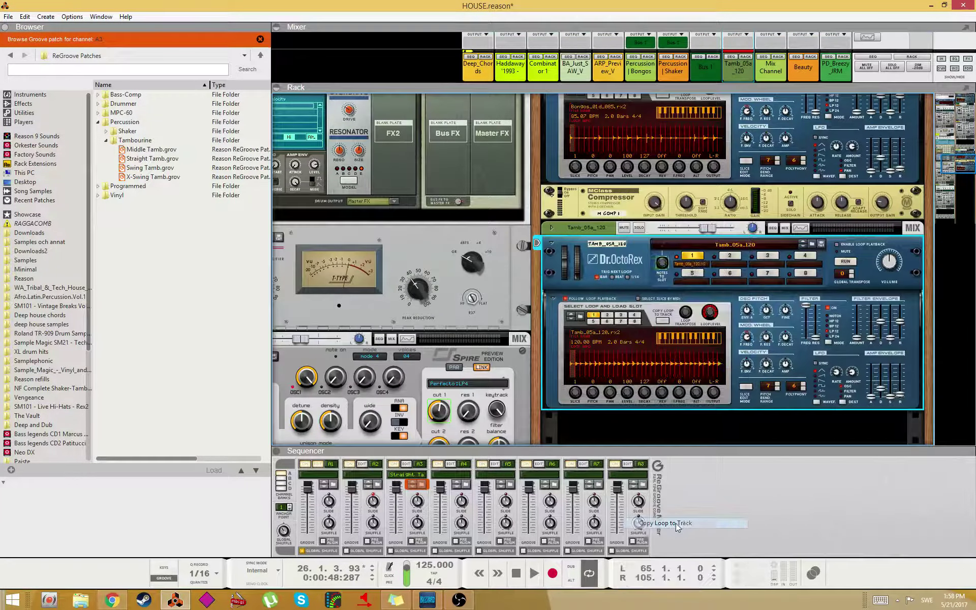
pyautogui.press('F5')
pyautogui.press('F7')
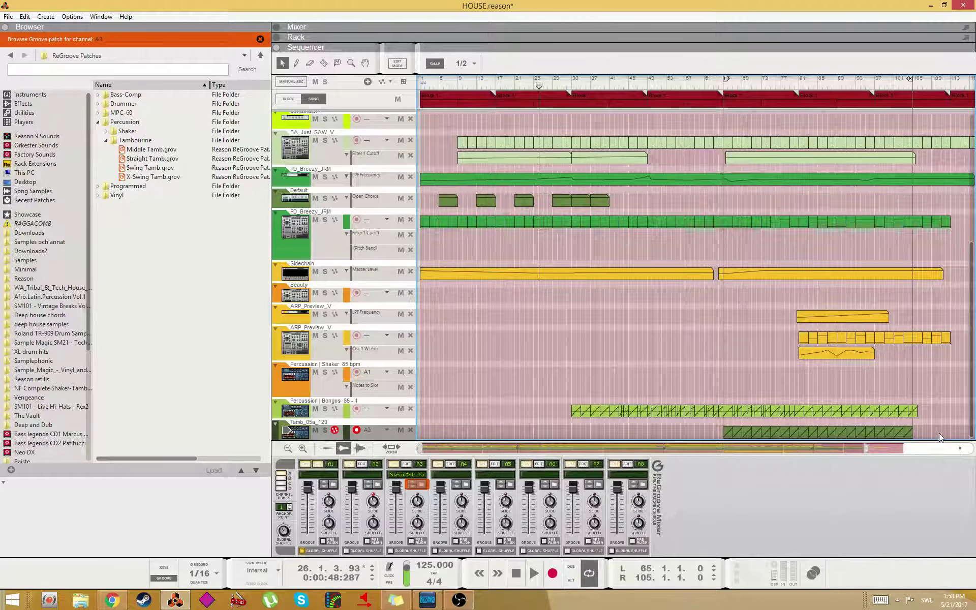
# - Play the song from the beginning and save the project
pyautogui.press('space')
pyautogui.click(421, 85)
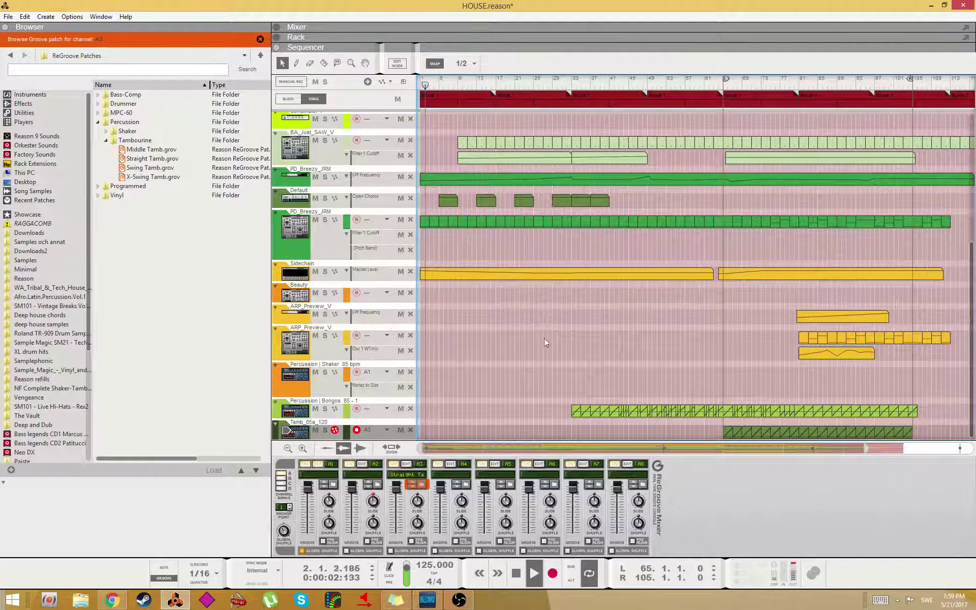
pyautogui.hotkey('ctrl', 's')
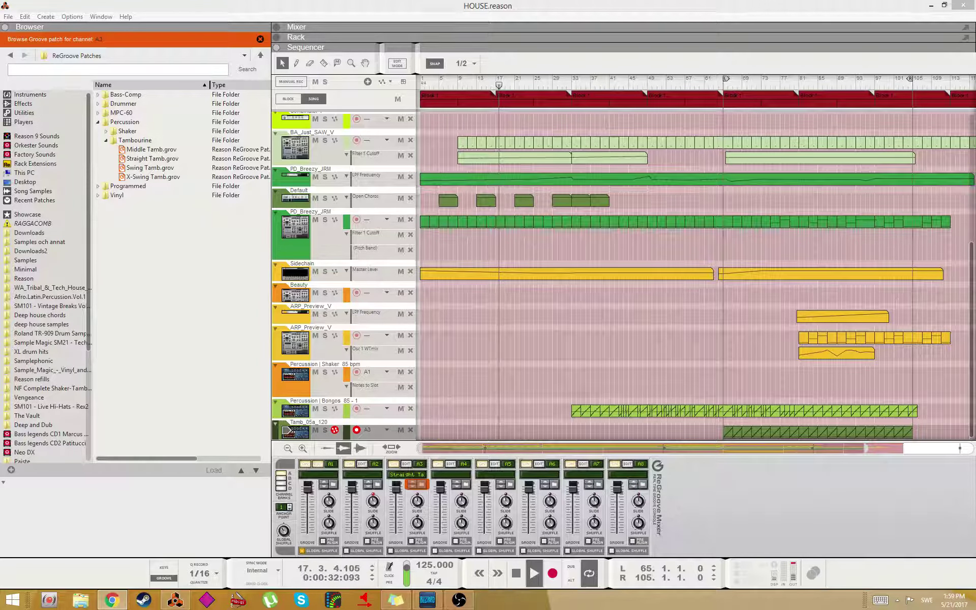
# - Select pad 8 with the Oh_Tiny_TSB sample in the Deep House Kong and fine-tune its drum level
pyautogui.scroll(6, 529, 320)
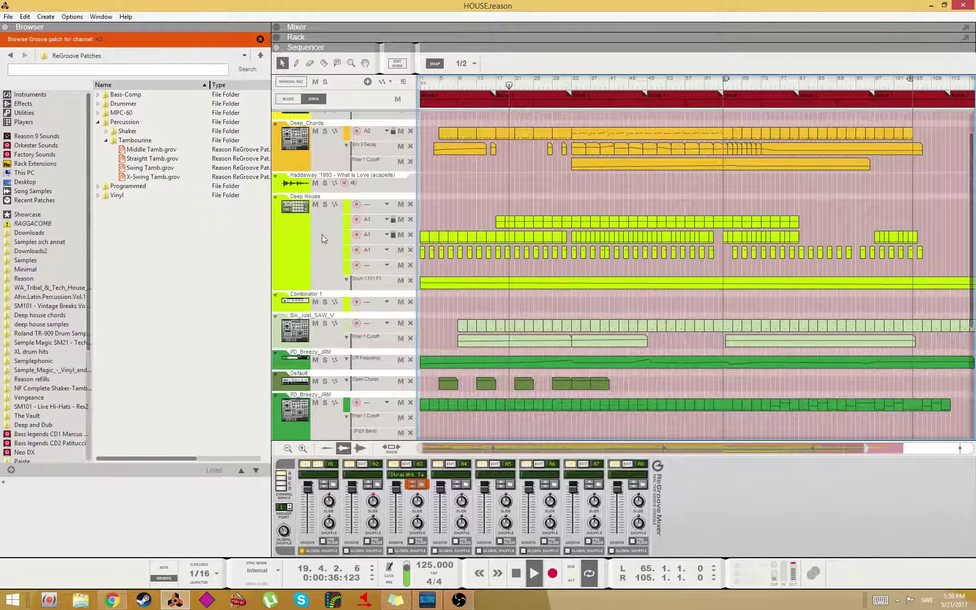
pyautogui.press('F5')
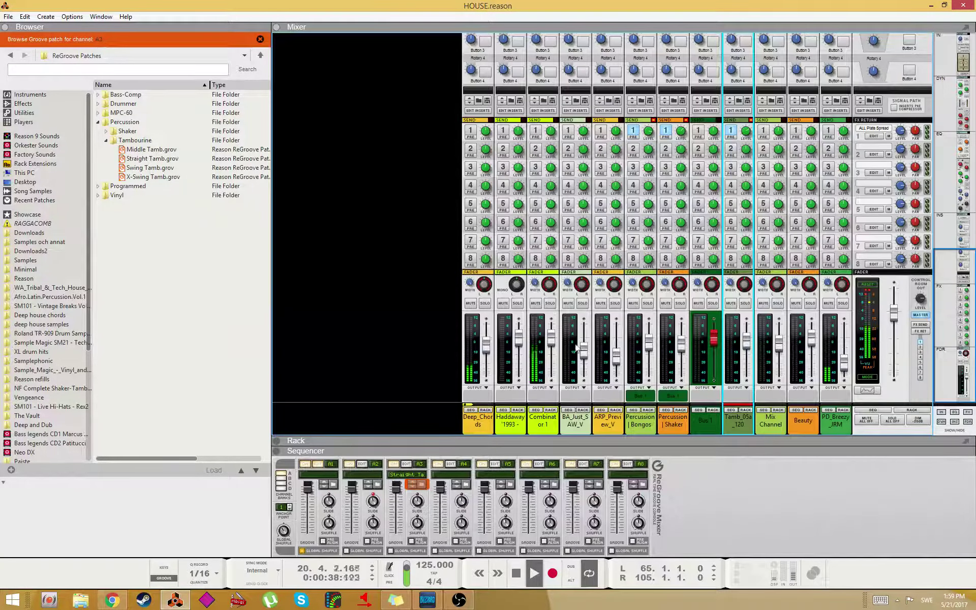
pyautogui.click(550, 410)
pyautogui.click(566, 213)
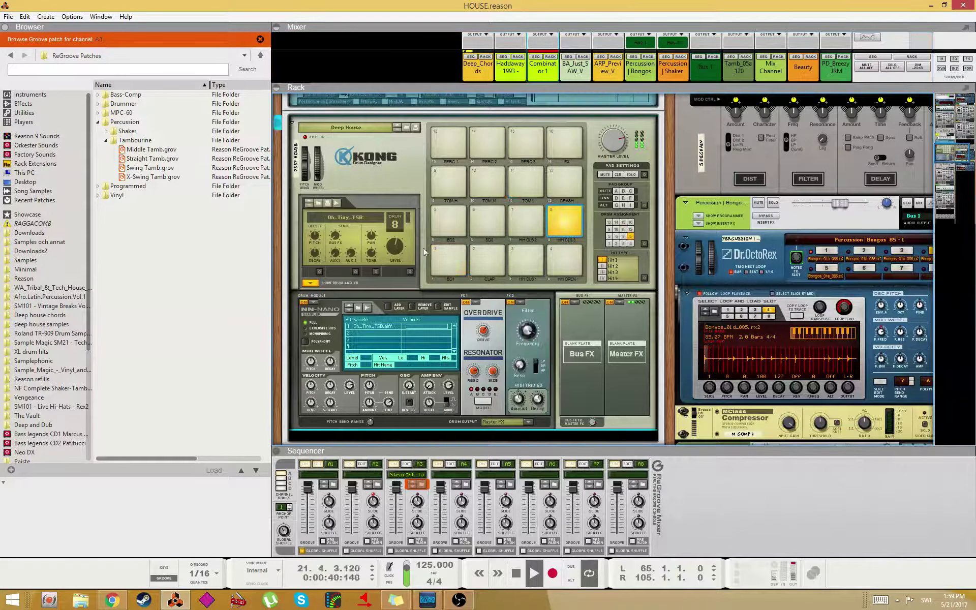
pyautogui.moveTo(404, 249); pyautogui.dragTo(404, 248)
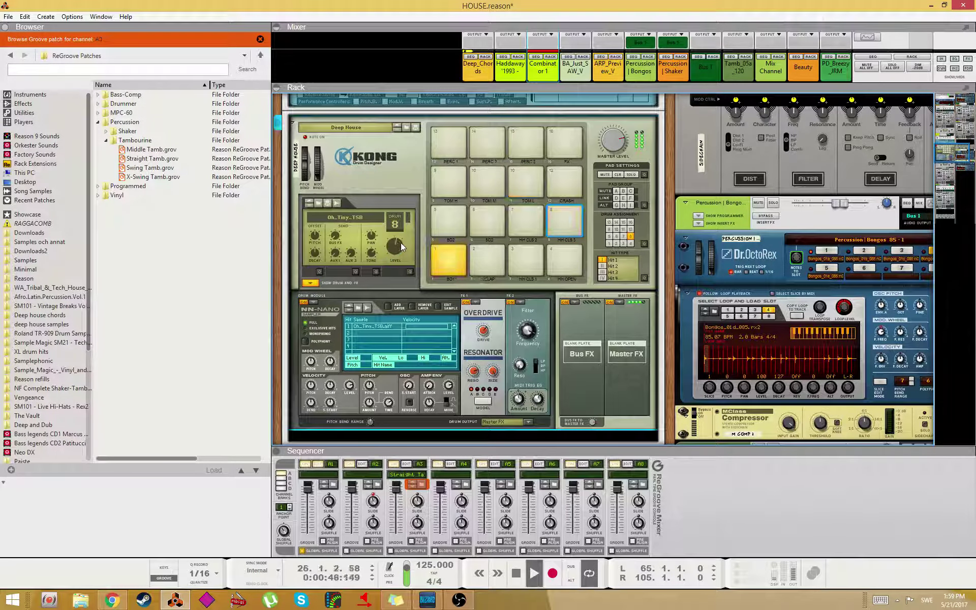
pyautogui.moveTo(400, 245); pyautogui.dragTo(404, 244)
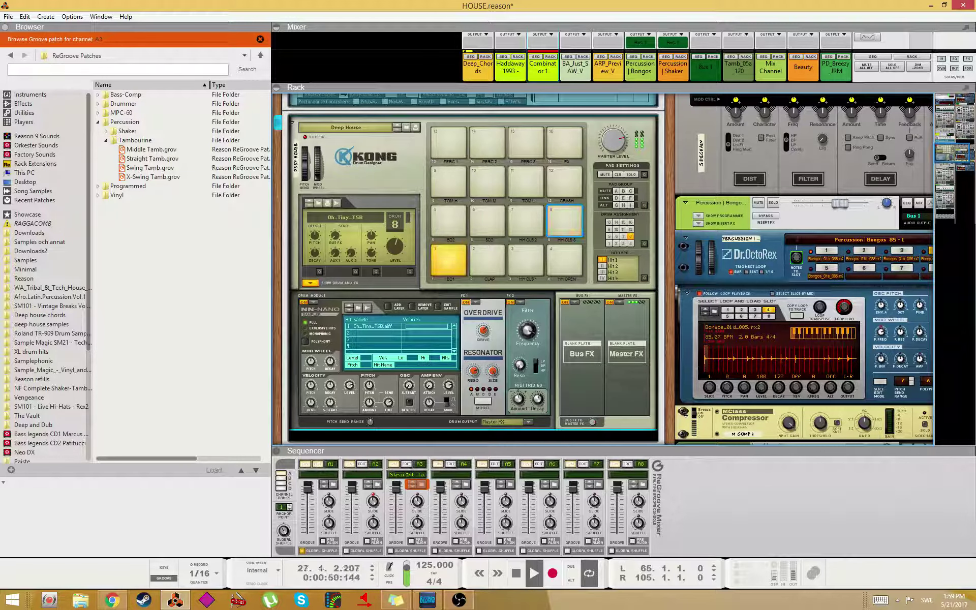
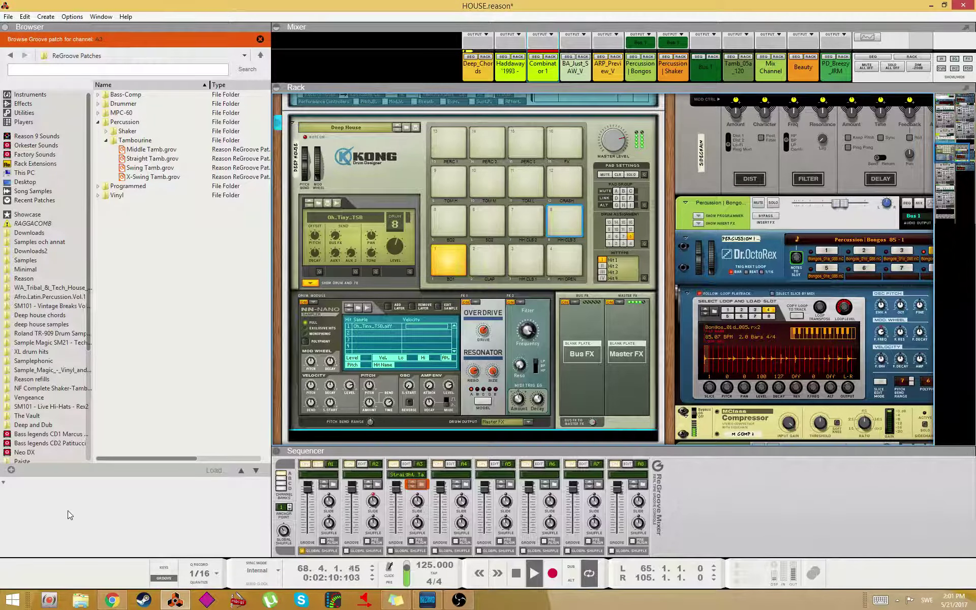
# - Set the mixer's master level to -2.38 dB
pyautogui.press('F5')
pyautogui.press('F6')
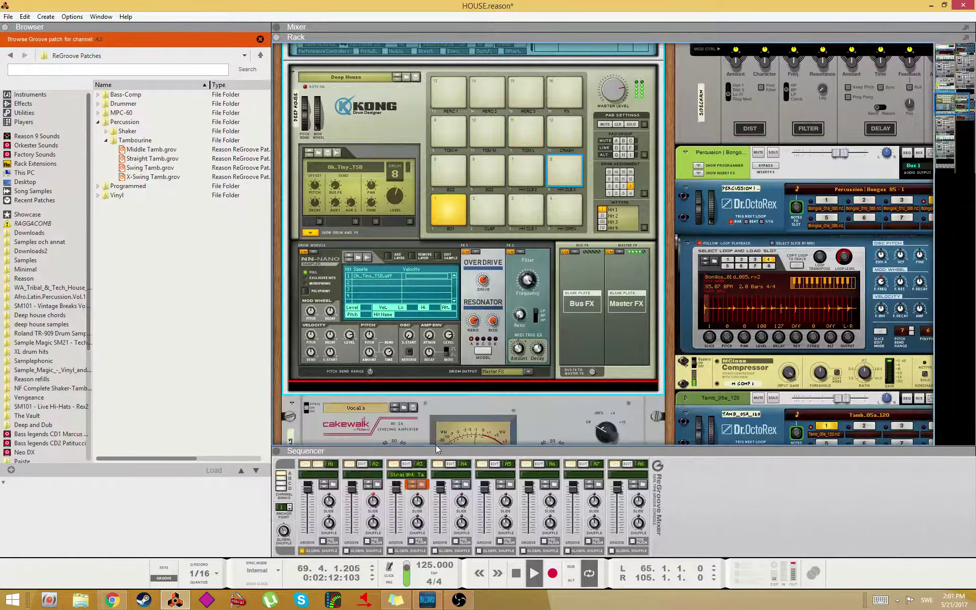
pyautogui.press('F7')
pyautogui.scroll(1, 615, 297)
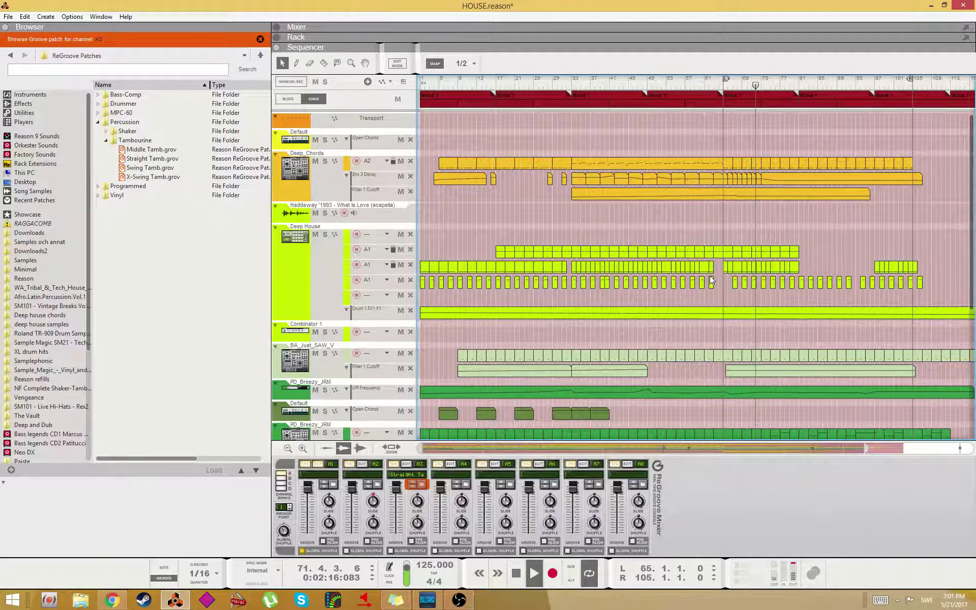
pyautogui.press('F5')
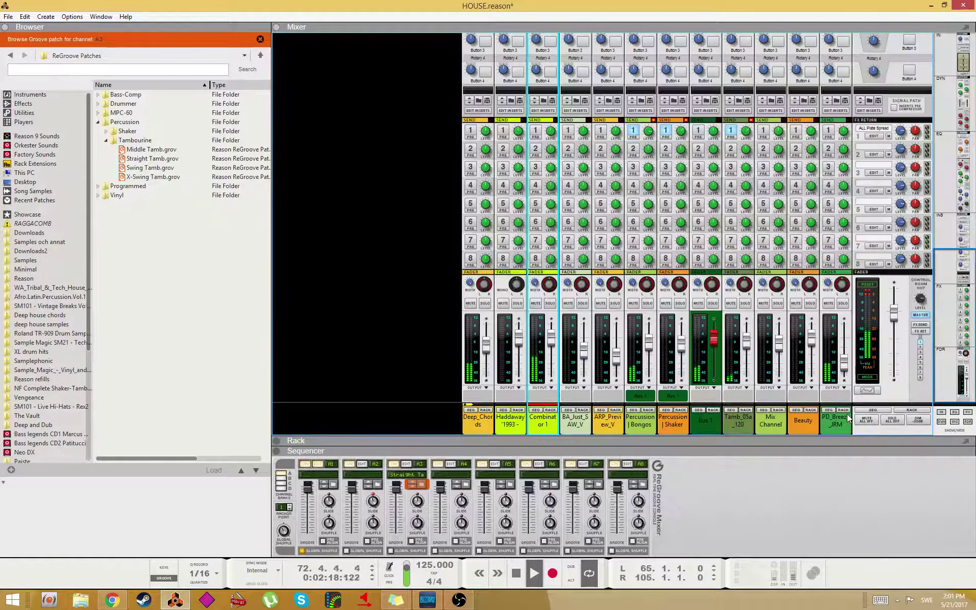
pyautogui.click(887, 324)
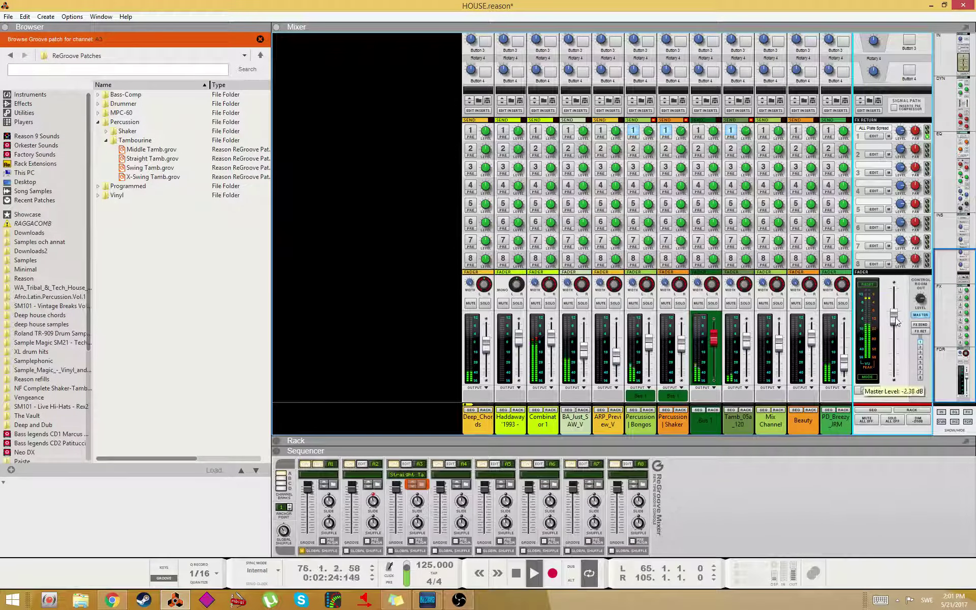
pyautogui.scroll(10, 468, 397)
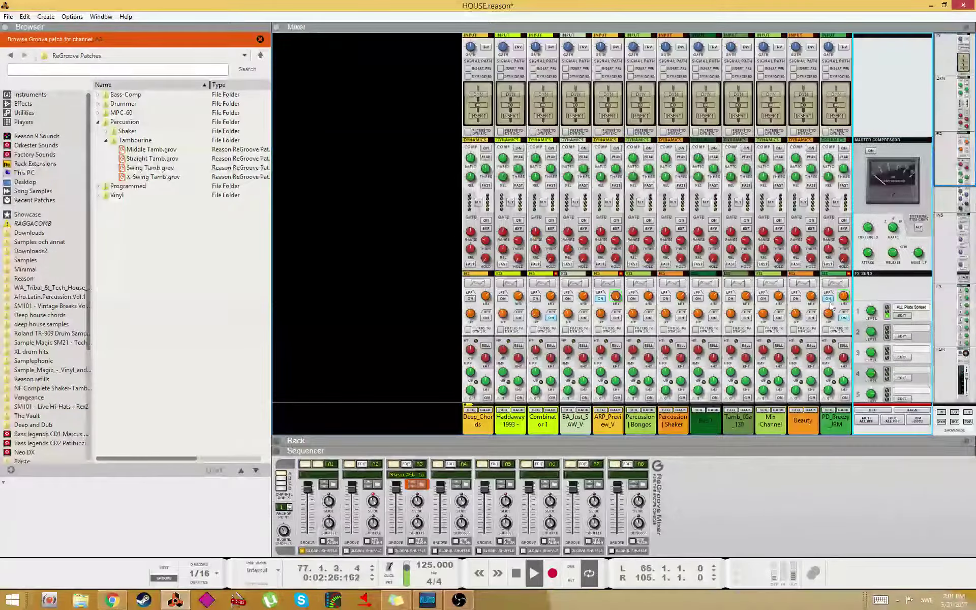
pyautogui.press('F6')
pyautogui.scroll(-2, 626, 254)
pyautogui.press('F7')
pyautogui.scroll(-4, 624, 257)
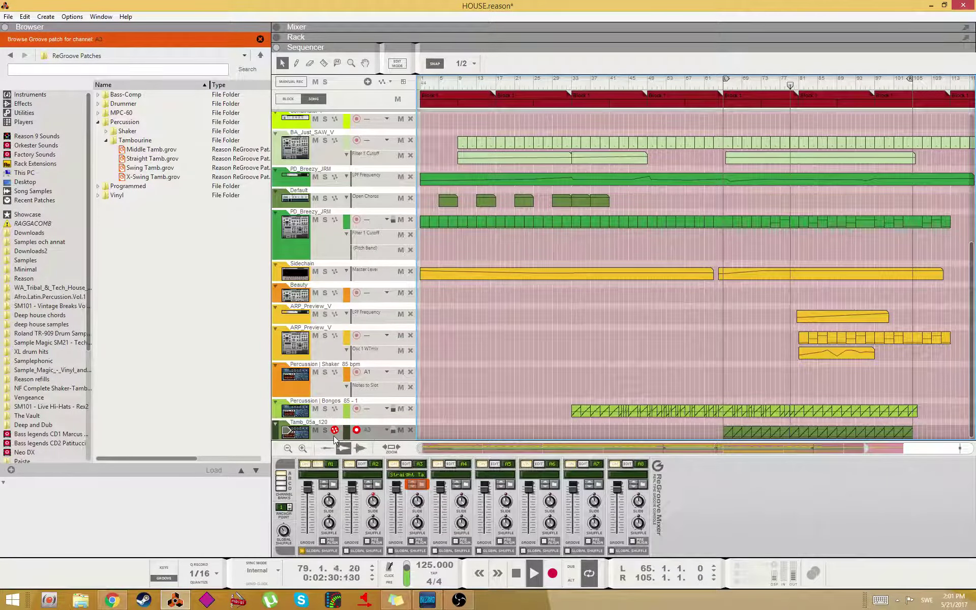
pyautogui.press('F5')
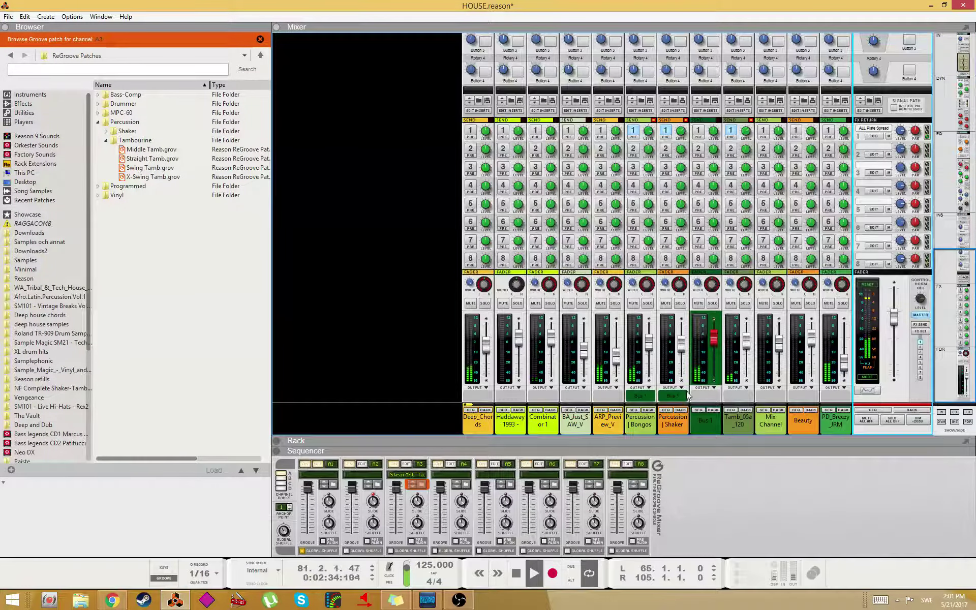
# - Fine-tune the Tamb_05a_120 channel's level, enable its EQ and boost the highs about 9.2 dB at about 14.9 kHz
pyautogui.moveTo(746, 342); pyautogui.dragTo(747, 347)
pyautogui.scroll(10, 743, 324)
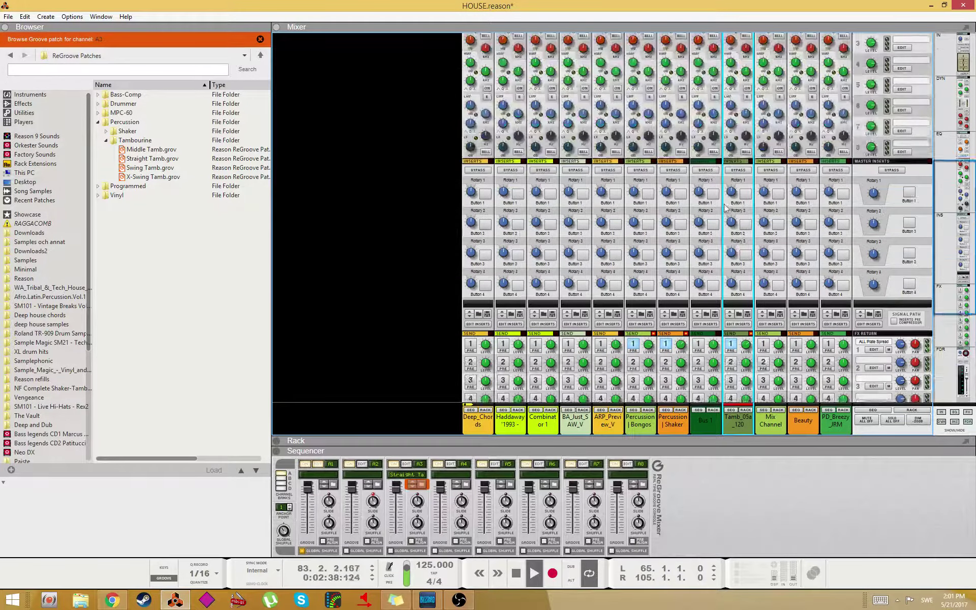
pyautogui.click(738, 95)
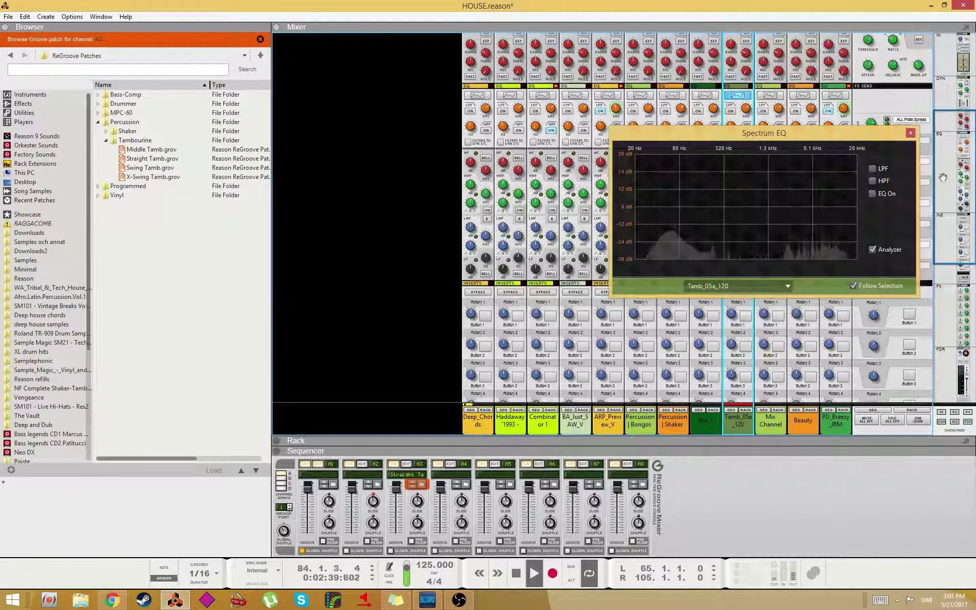
pyautogui.click(872, 194)
pyautogui.moveTo(819, 209); pyautogui.dragTo(850, 193)
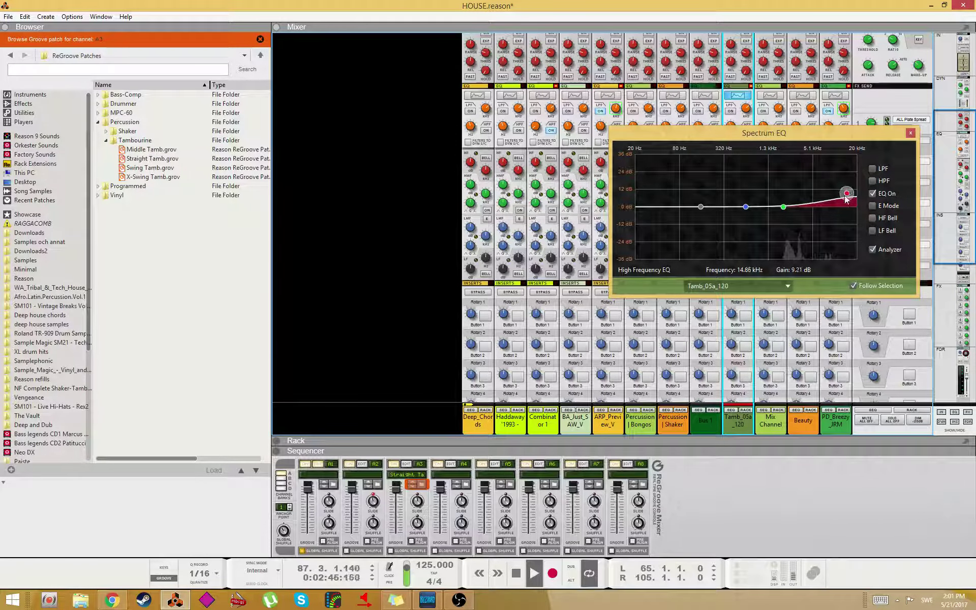
pyautogui.click(873, 219)
pyautogui.click(874, 217)
pyautogui.click(910, 134)
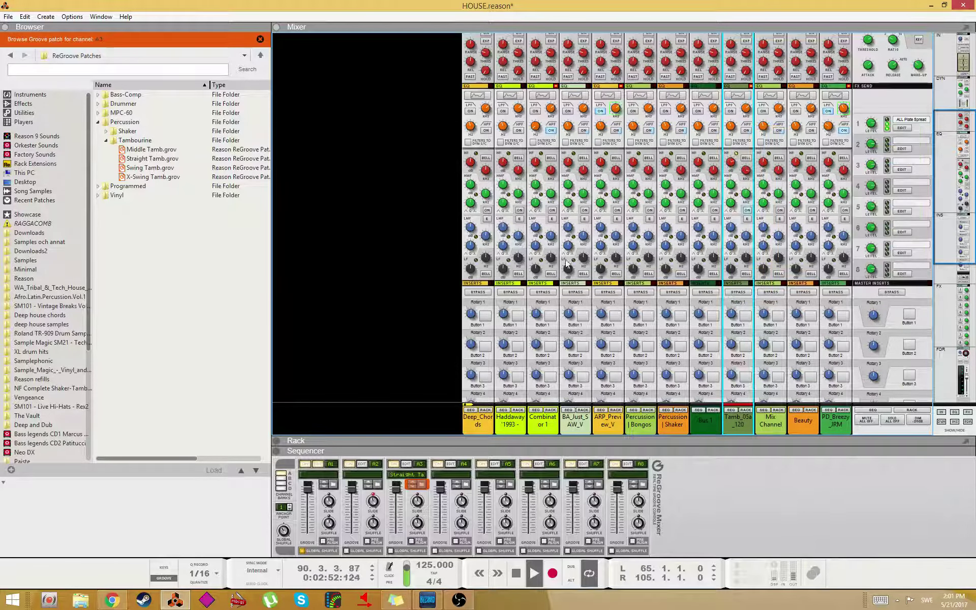
# - Scale the Tamb_05a_120 clips to one bar each across bars 65 to 85, and duplicate them from bar 85
pyautogui.scroll(-3, 747, 305)
pyautogui.click(746, 410)
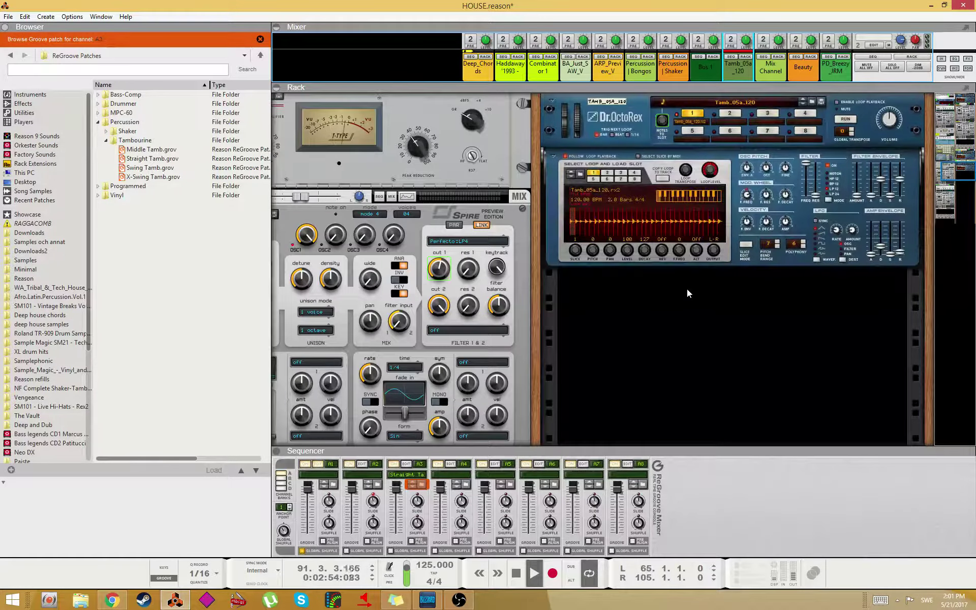
pyautogui.press('F7')
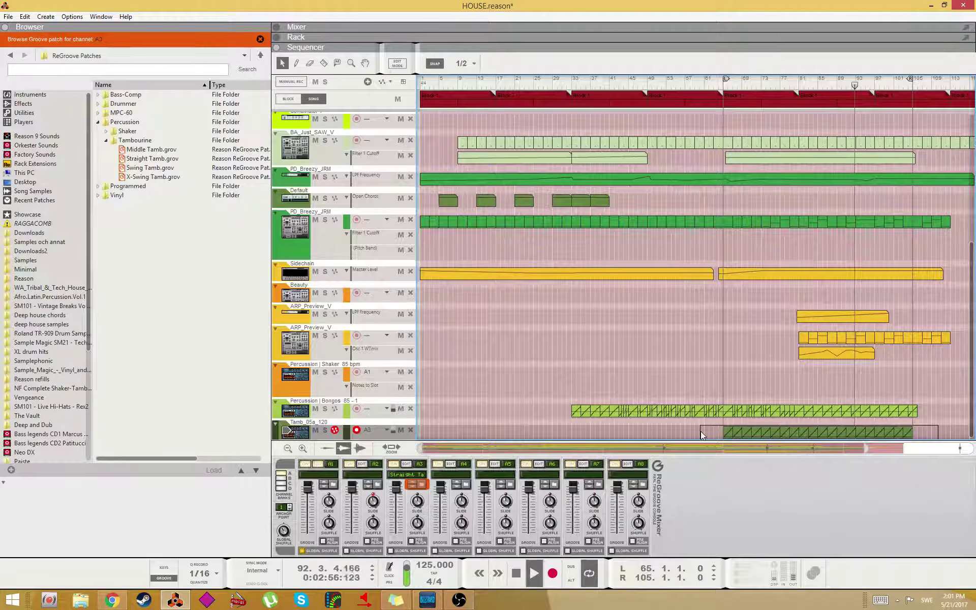
pyautogui.click(888, 435)
pyautogui.moveTo(917, 433); pyautogui.dragTo(821, 438)
pyautogui.hotkey('ctrl', 'd')
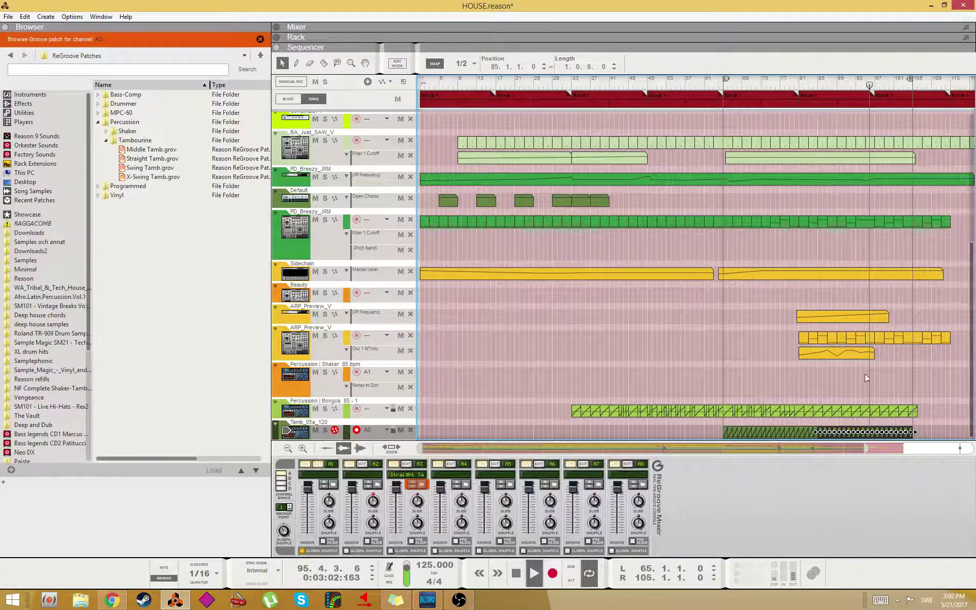
# - Set the tambourine Dr. OctoRex's master level to 87 and slightly adjust its amp envelope decay
pyautogui.press('F5')
pyautogui.press('F6')
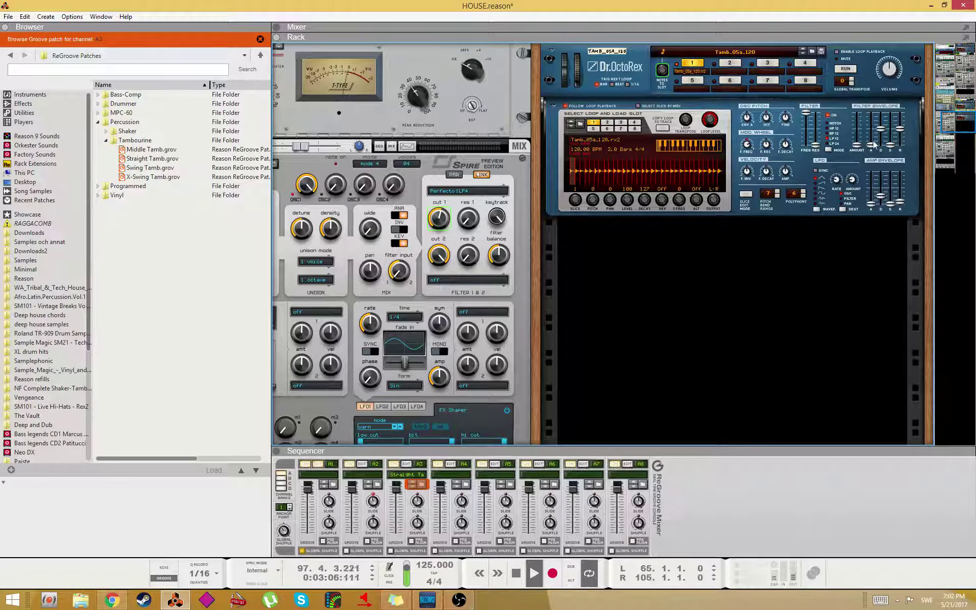
pyautogui.scroll(3, 738, 211)
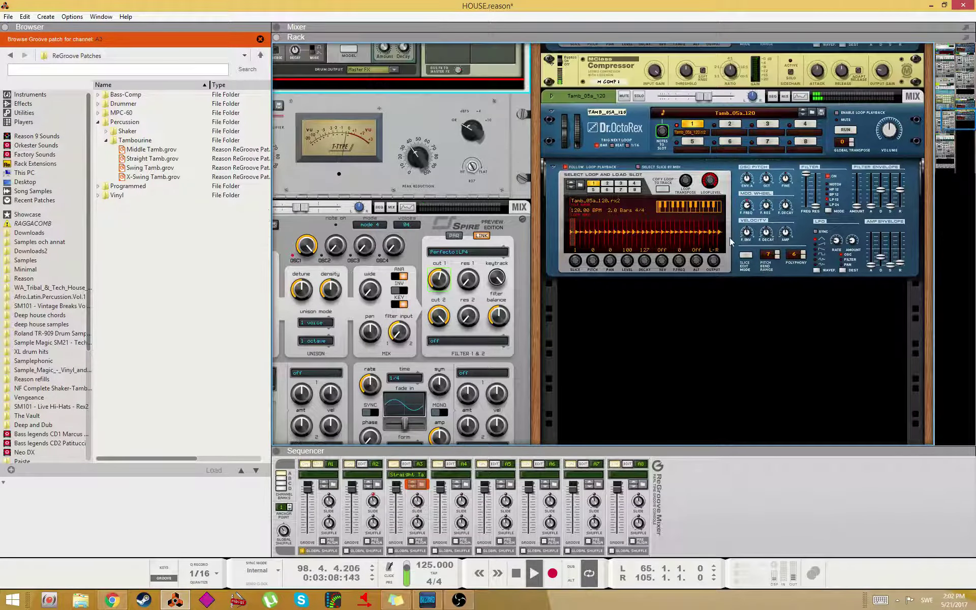
pyautogui.click(889, 144)
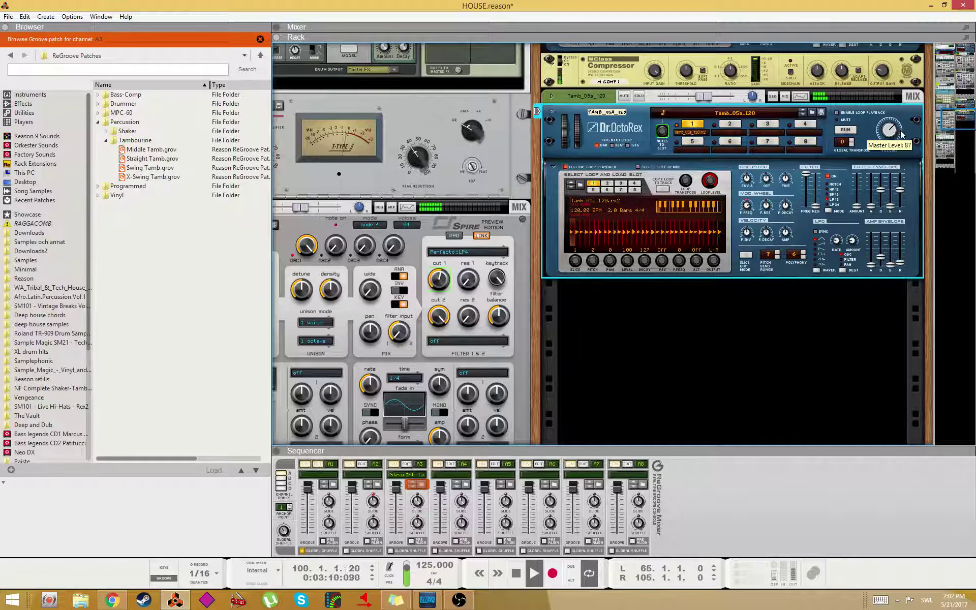
pyautogui.moveTo(881, 258); pyautogui.dragTo(882, 262)
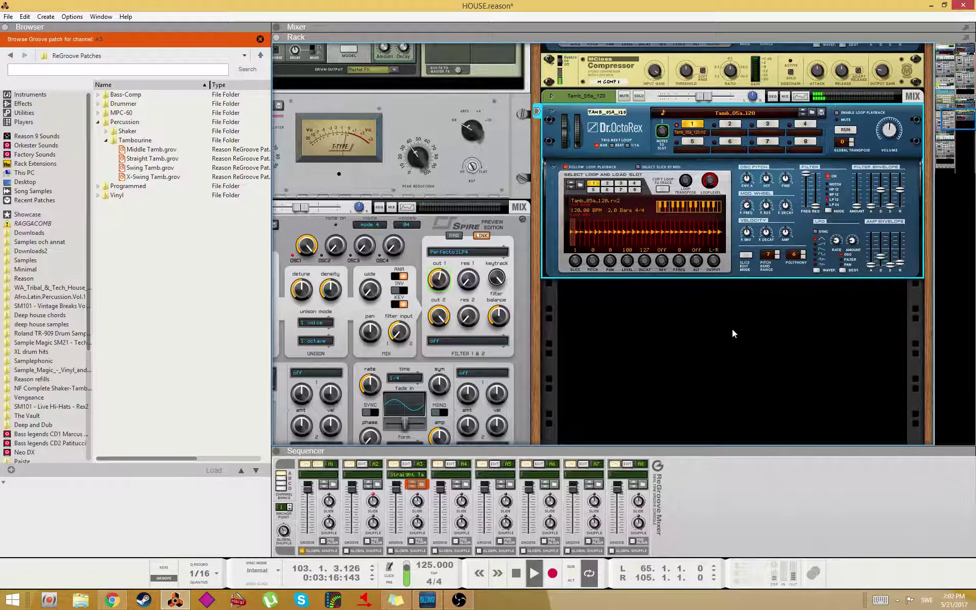
pyautogui.click(778, 341)
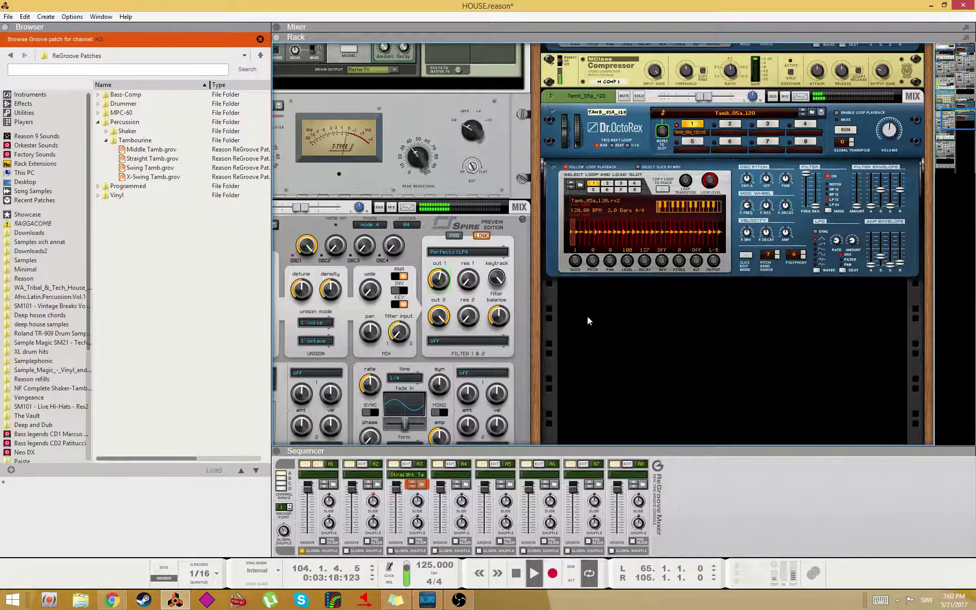
# - Play the song from about bar 88 and delete the tambourine clips between bars 65 and 81
pyautogui.press('F7')
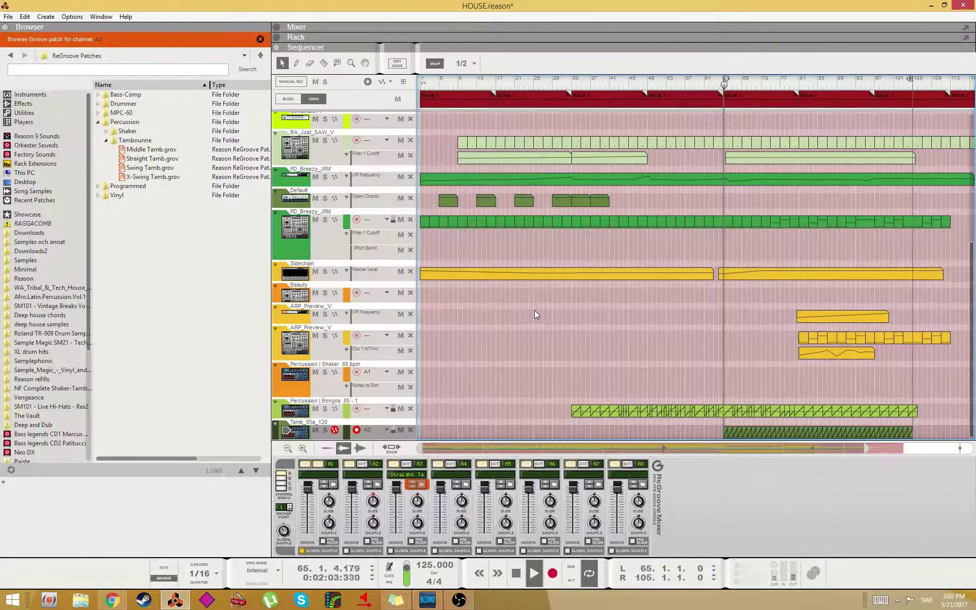
pyautogui.scroll(5, 858, 327)
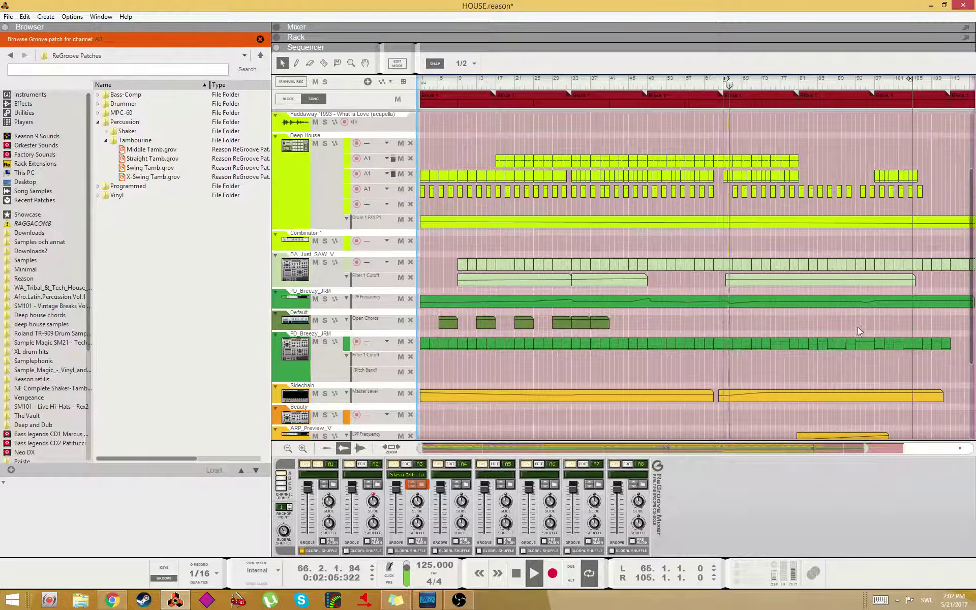
pyautogui.moveTo(844, 81); pyautogui.dragTo(834, 80)
pyautogui.scroll(-3, 789, 193)
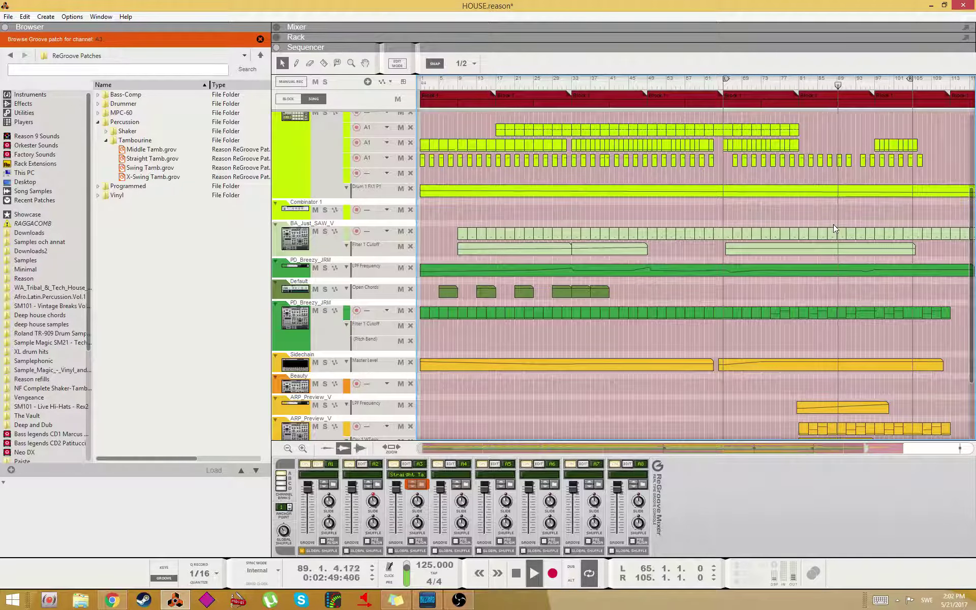
pyautogui.scroll(-7, 837, 255)
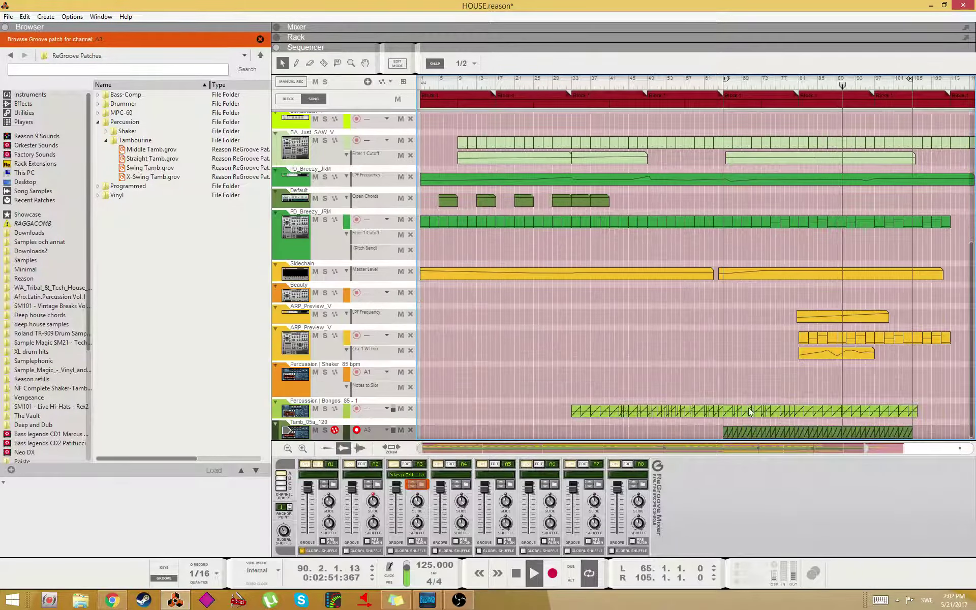
pyautogui.scroll(5, 704, 356)
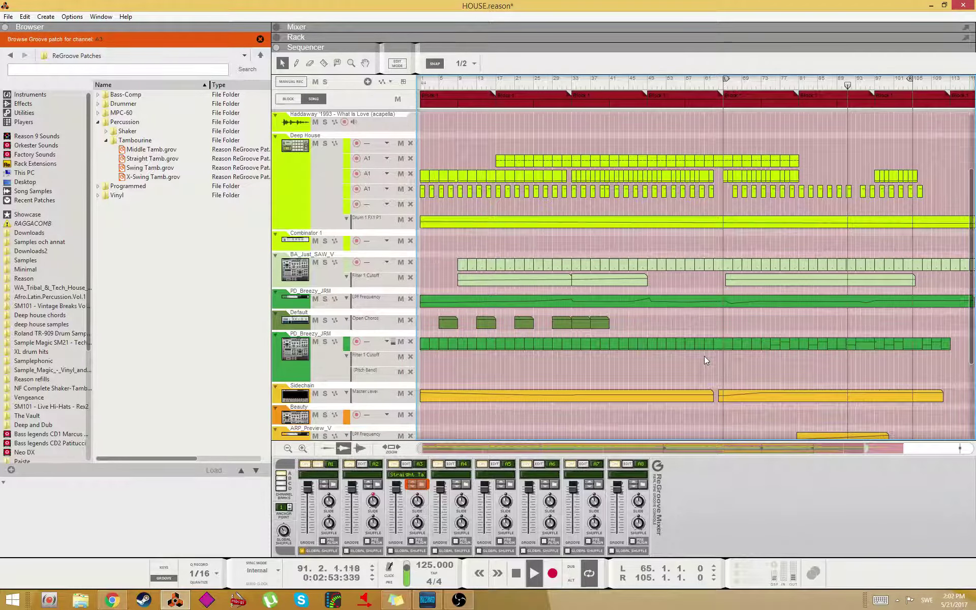
pyautogui.scroll(-5, 704, 356)
pyautogui.moveTo(712, 436); pyautogui.dragTo(795, 430)
pyautogui.press('Delete')
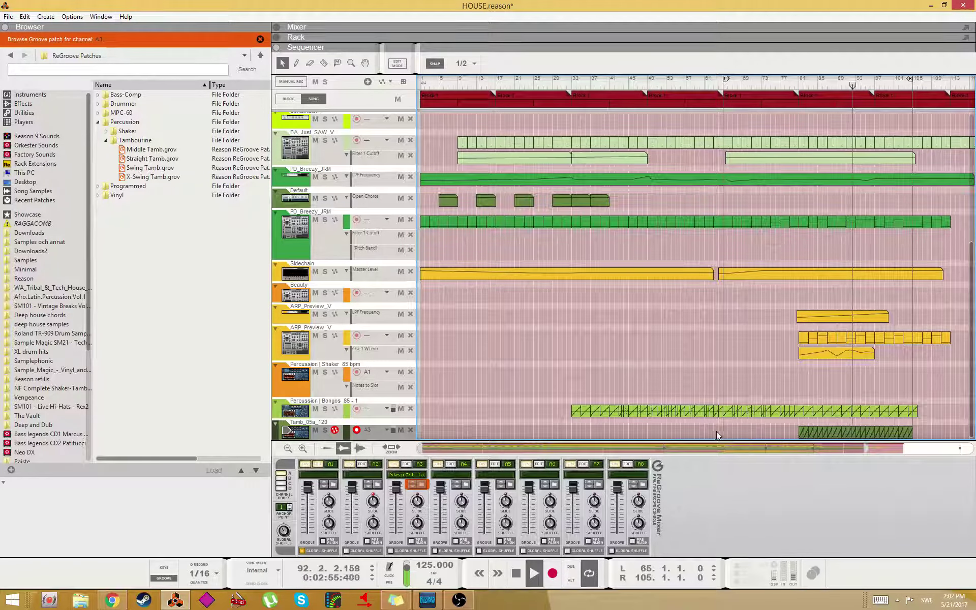
pyautogui.moveTo(716, 431); pyautogui.dragTo(807, 432)
pyautogui.press('Delete')
pyautogui.scroll(6, 762, 389)
pyautogui.scroll(-6, 758, 363)
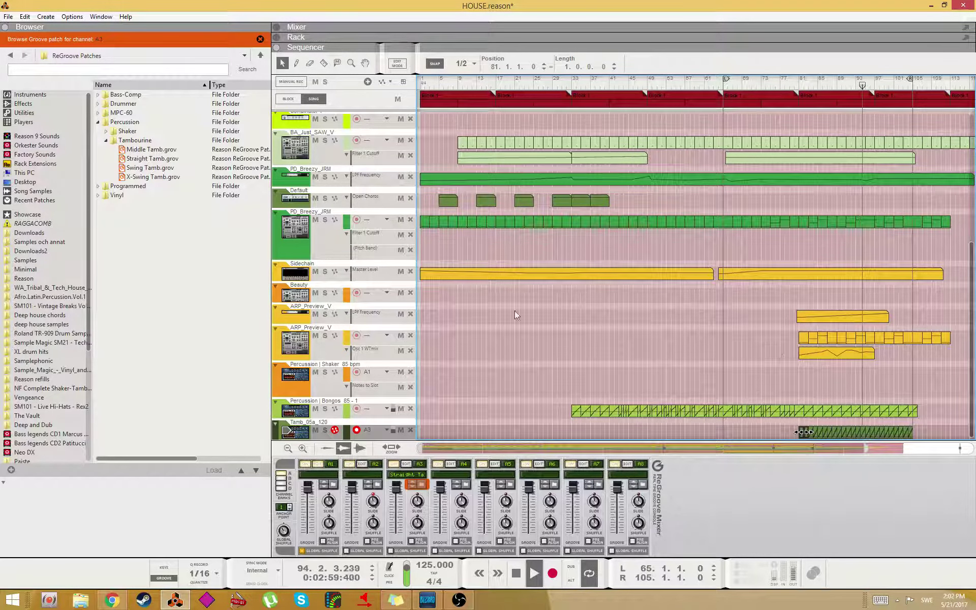
# - Create a master level automation lane for the tambourine Dr. OctoRex and draw a clip from bar 65 to about bar 81
pyautogui.click(868, 273)
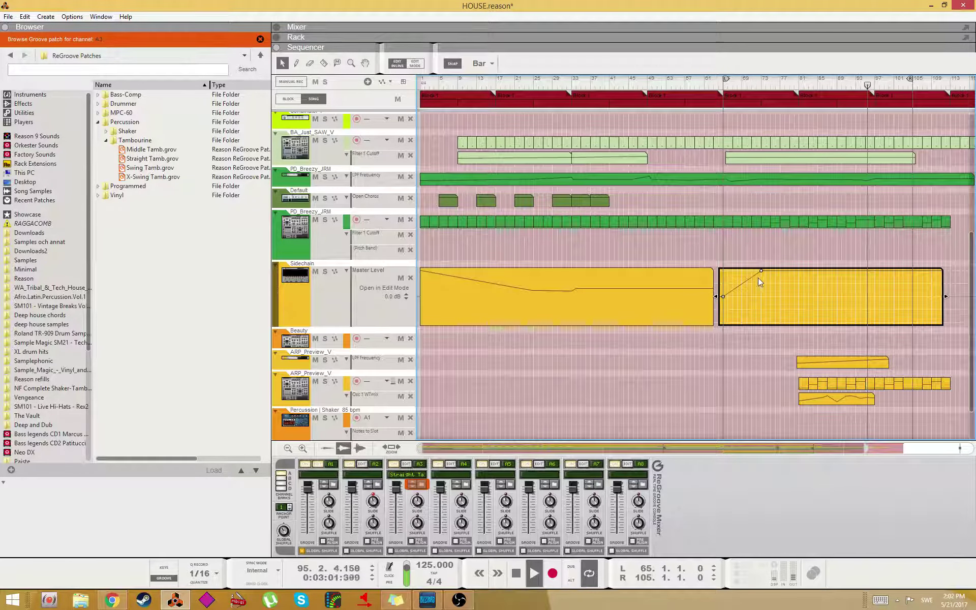
pyautogui.click(822, 240)
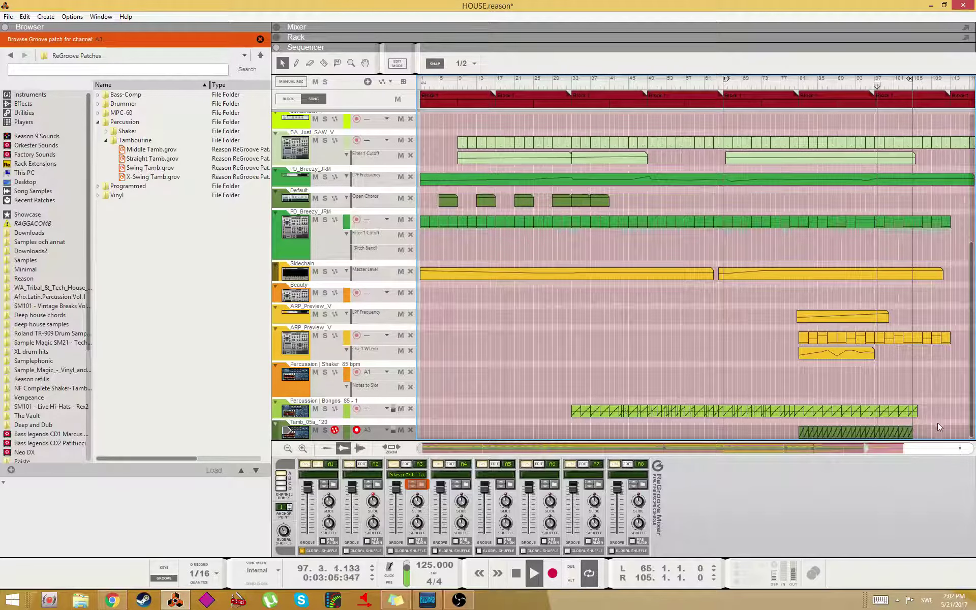
pyautogui.press('F6')
pyautogui.rightClick(892, 125)
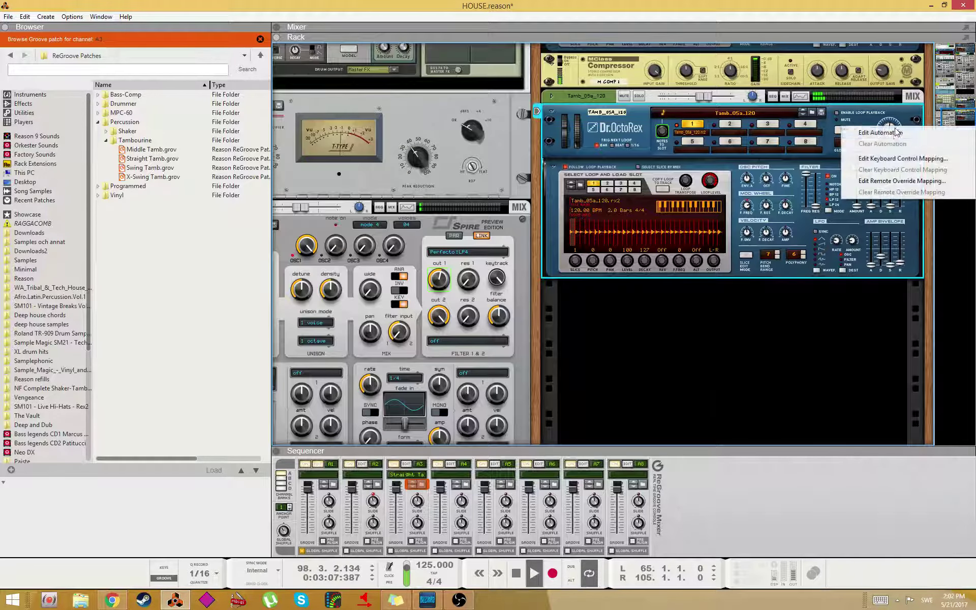
pyautogui.click(895, 133)
pyautogui.press('w')
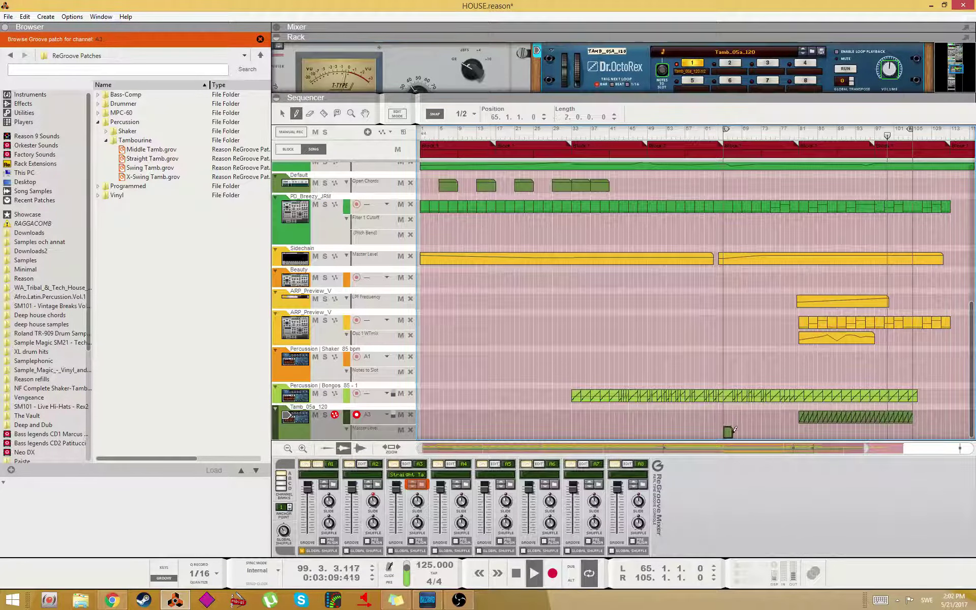
pyautogui.moveTo(727, 430); pyautogui.dragTo(797, 431)
pyautogui.press('q')
# - Add a point with value 32 at bar 66 in the tambourine's automation clip, and move the clip to start near bar 81
pyautogui.doubleClick(774, 434)
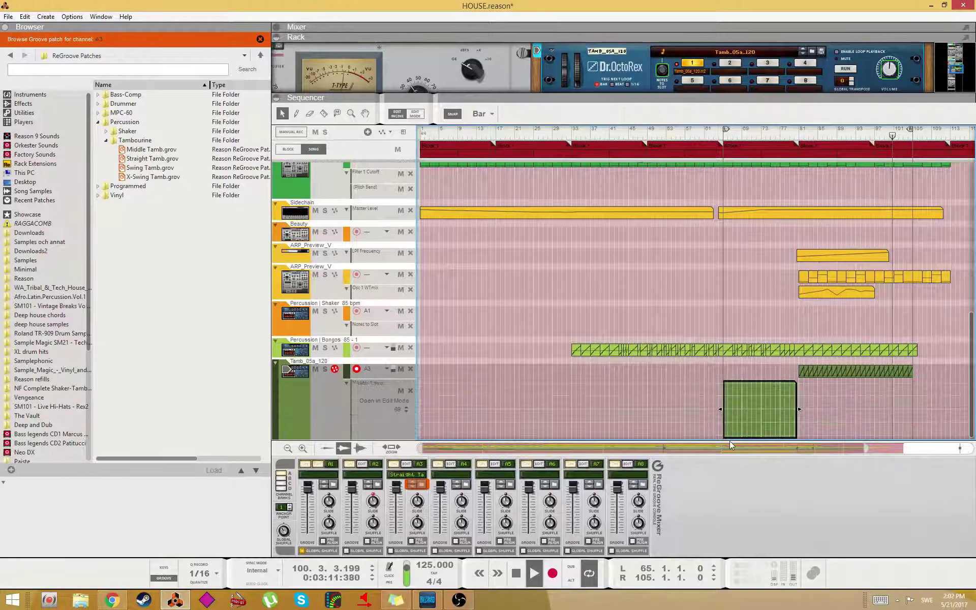
pyautogui.click(727, 423)
pyautogui.click(768, 136)
pyautogui.scroll(6, 778, 264)
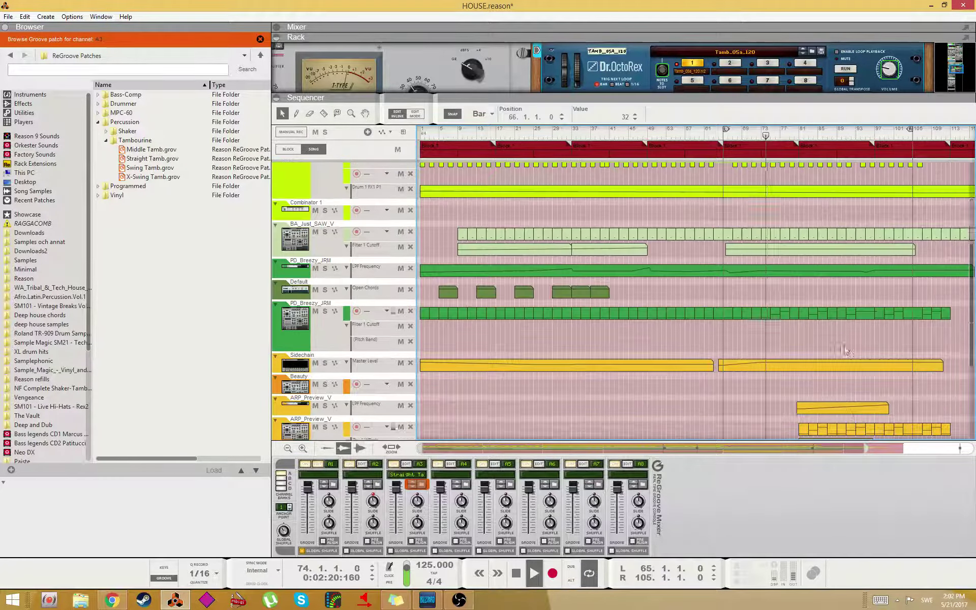
pyautogui.click(798, 235)
pyautogui.scroll(-4, 757, 367)
pyautogui.scroll(-1, 768, 369)
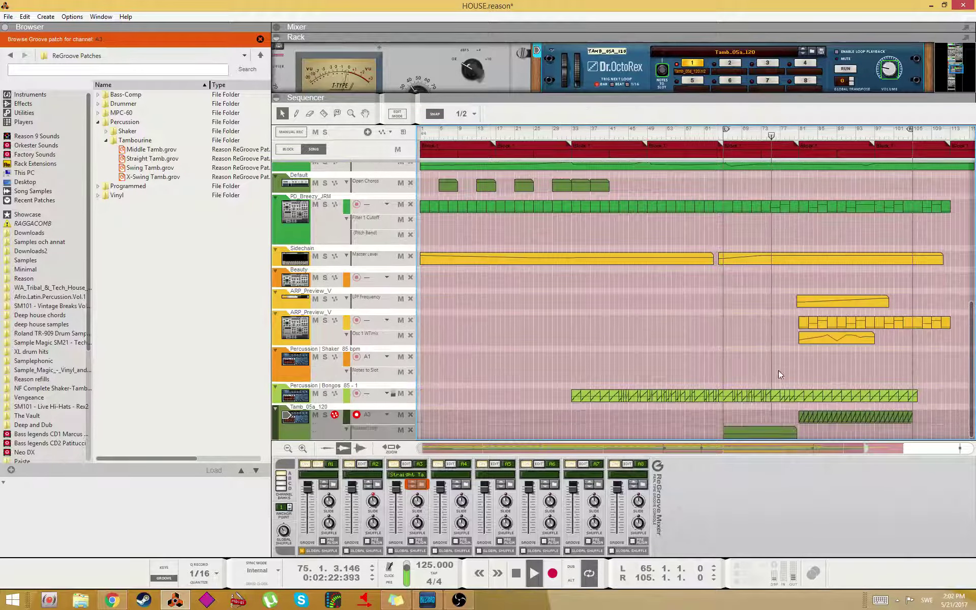
pyautogui.moveTo(766, 429); pyautogui.dragTo(840, 434)
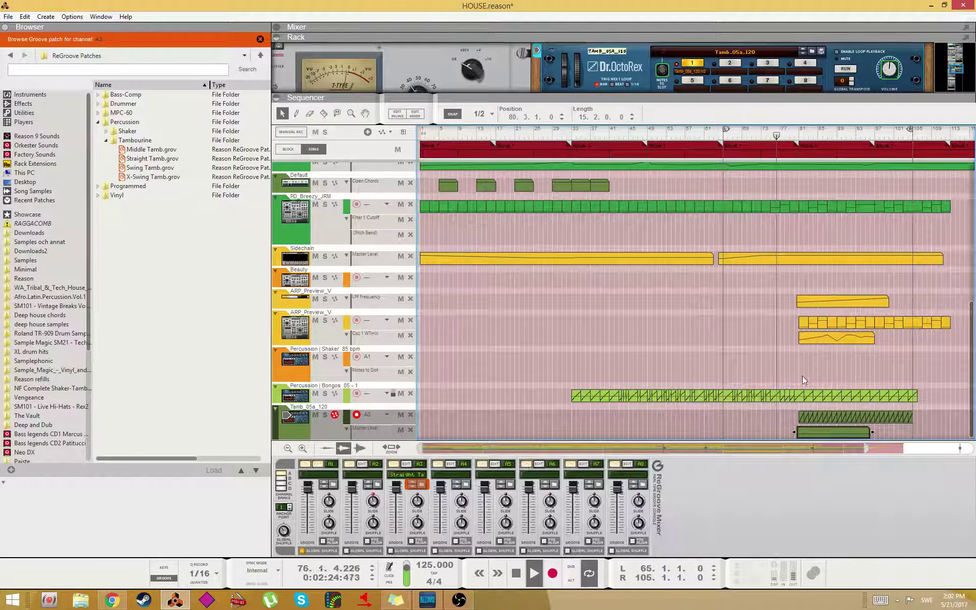
# - Delete the bongo clips from bar 81 to about bar 94
pyautogui.moveTo(801, 368); pyautogui.dragTo(840, 397)
pyautogui.press('Delete')
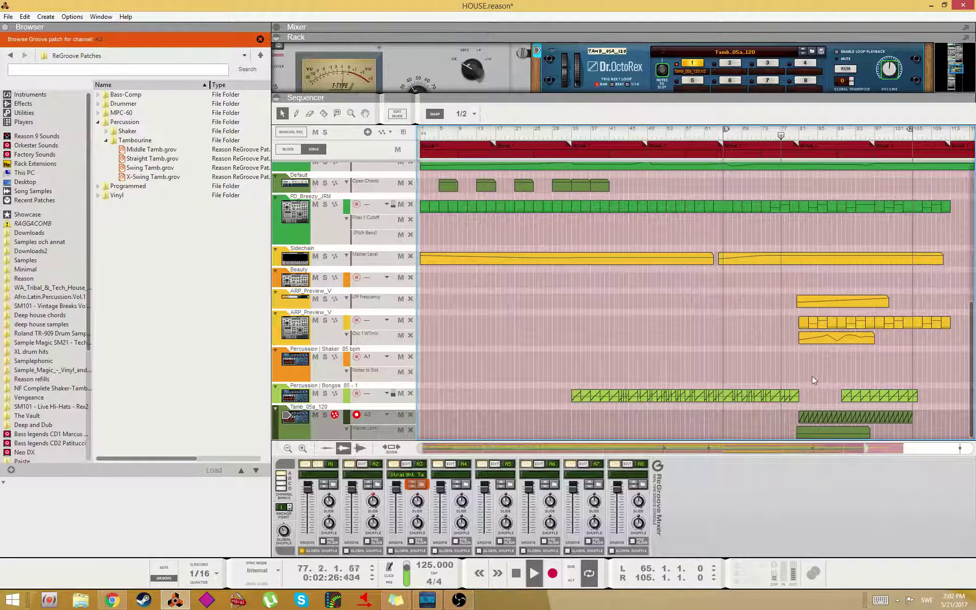
pyautogui.click(795, 396)
pyautogui.click(847, 395)
pyautogui.press('Delete')
pyautogui.click(855, 395)
pyautogui.press('Delete')
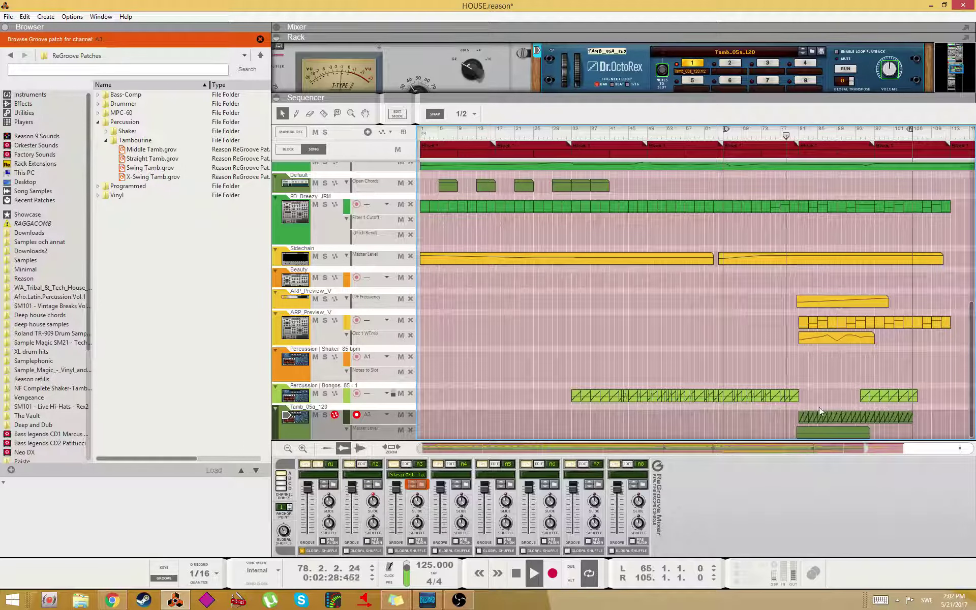
# - Fit the tambourine's master level automation clip to bars 81 to about 106 and set its bar 82 point to 47
pyautogui.moveTo(815, 436); pyautogui.dragTo(819, 437)
pyautogui.doubleClick(816, 435)
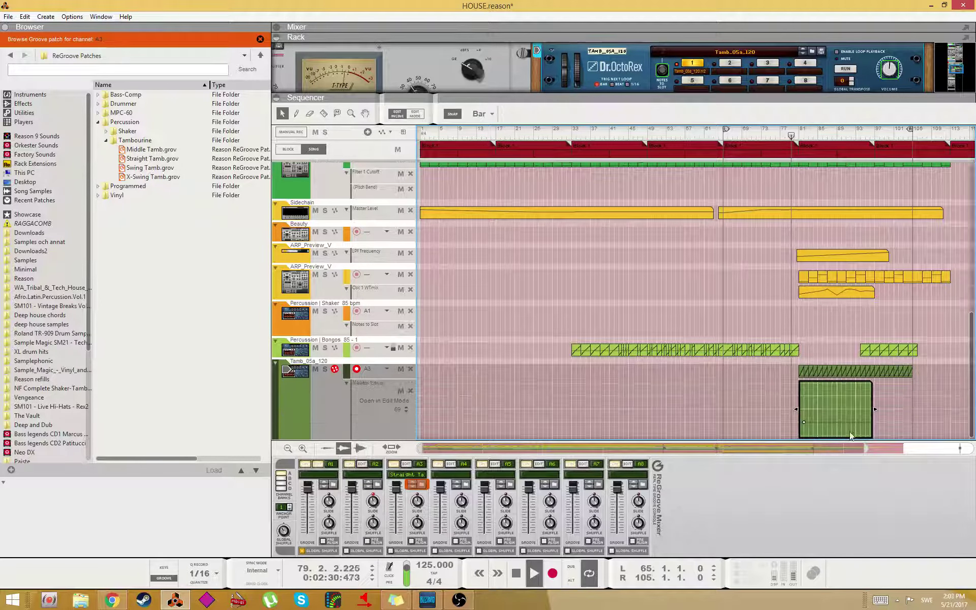
pyautogui.click(805, 422)
pyautogui.moveTo(804, 422); pyautogui.dragTo(803, 416)
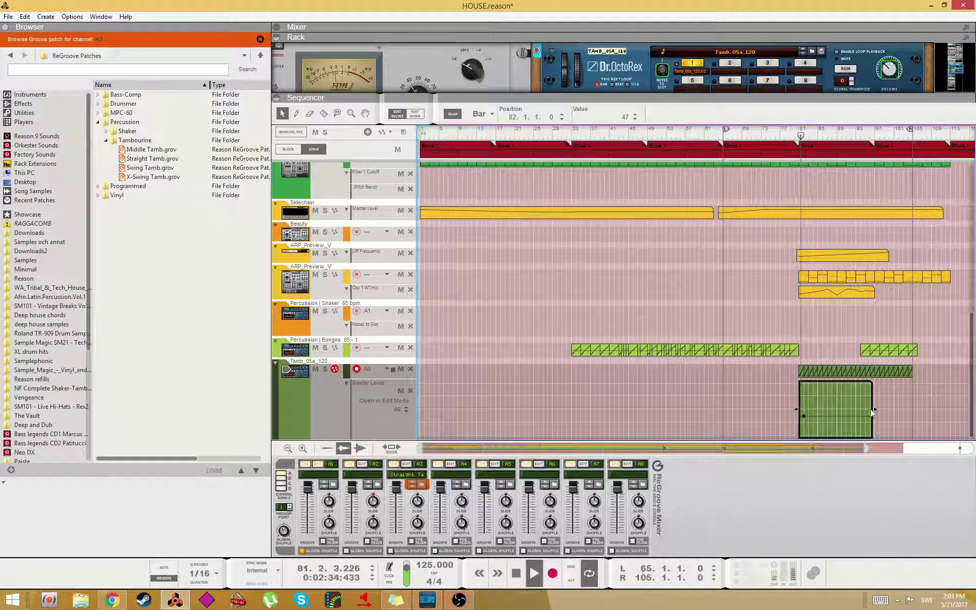
pyautogui.moveTo(870, 409); pyautogui.dragTo(909, 413)
pyautogui.press('w')
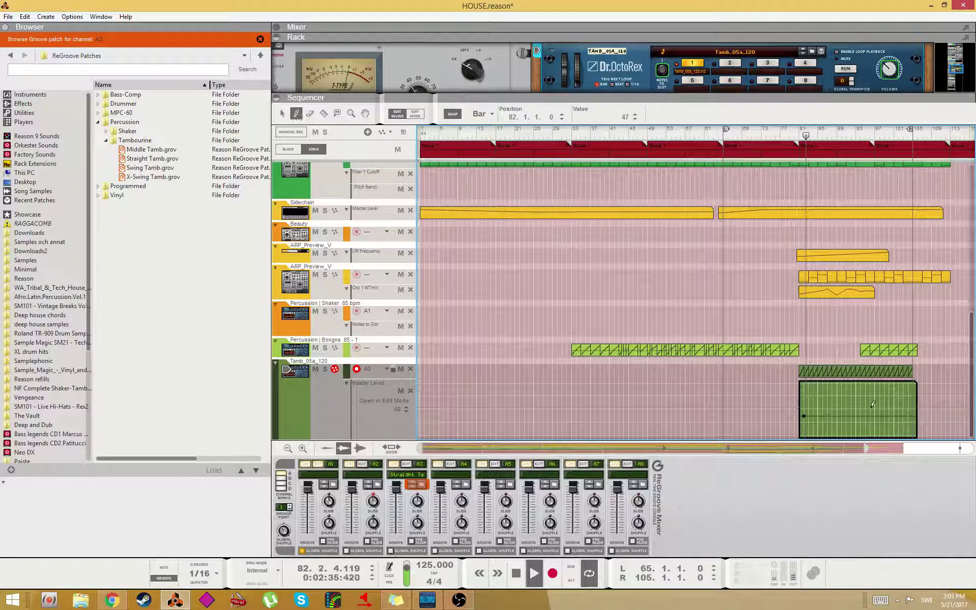
# - Delete the next bongo clip at about bar 94 so the bongos resume at about bar 96
pyautogui.scroll(10, 865, 376)
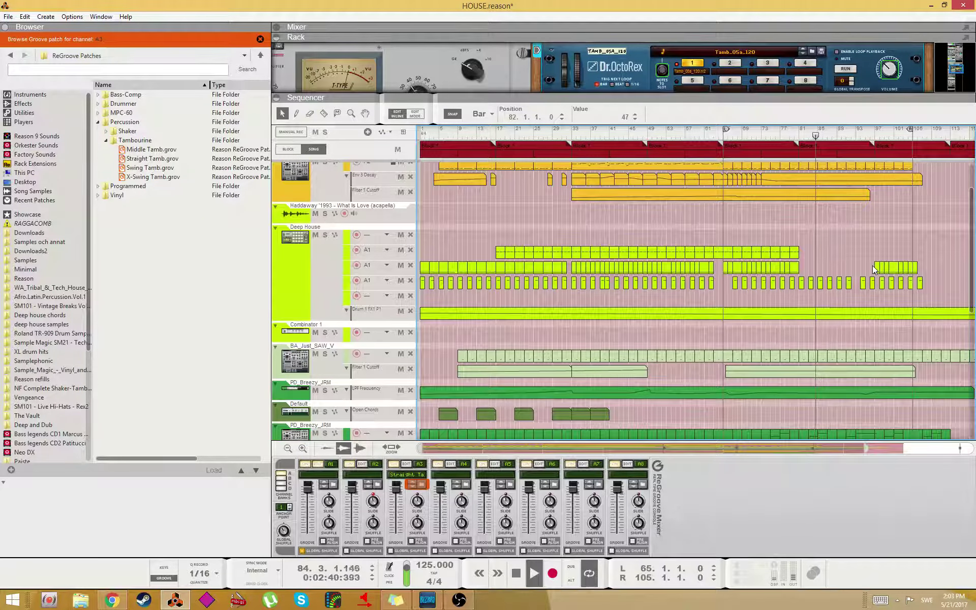
pyautogui.scroll(-10, 870, 295)
pyautogui.click(856, 345)
pyautogui.scroll(3, 856, 346)
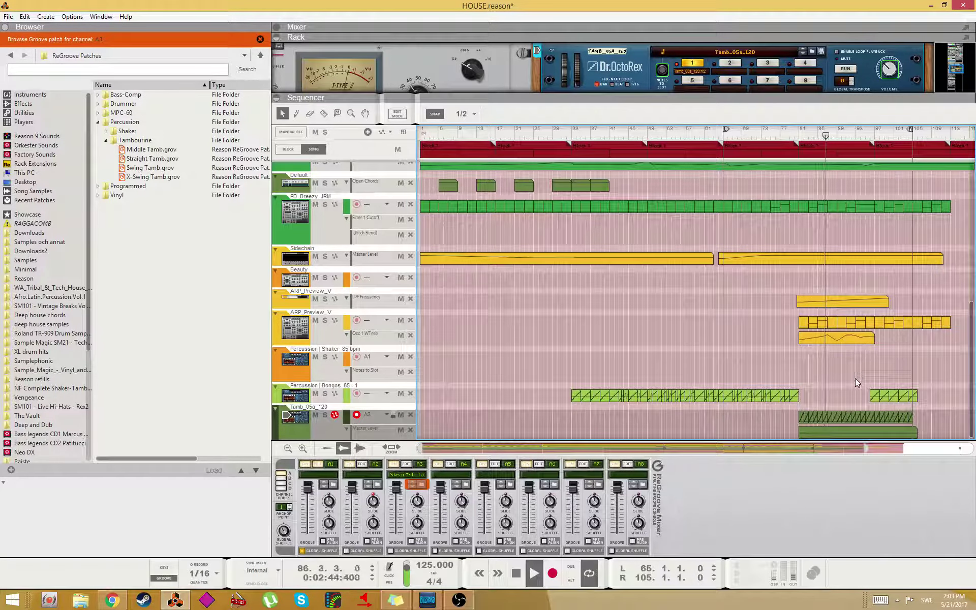
pyautogui.scroll(7, 856, 376)
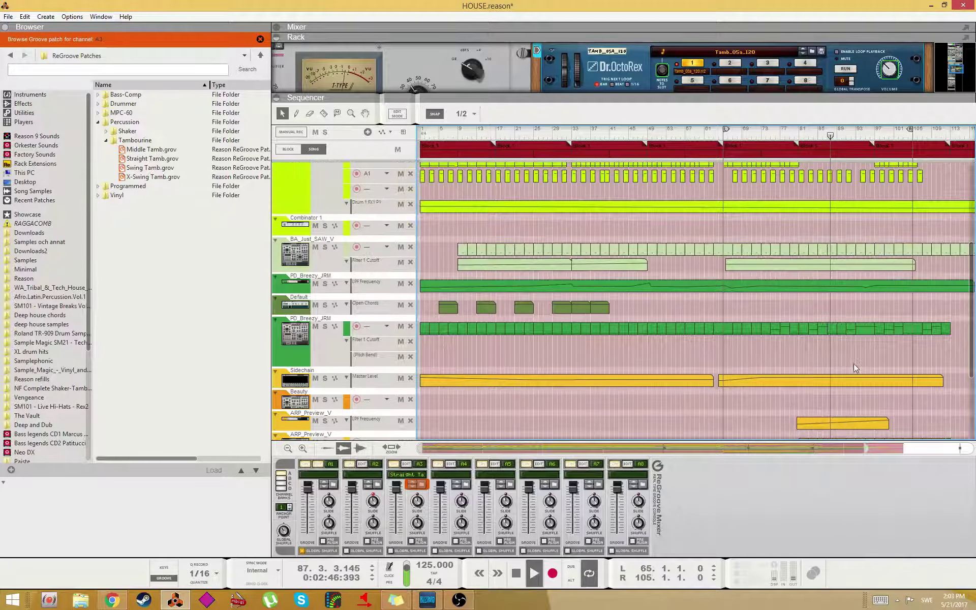
# - Bring up the ARP_Preview_V synth in an enlarged rack view and lower its mix channel level to -28.07 dB
pyautogui.scroll(-7, 844, 363)
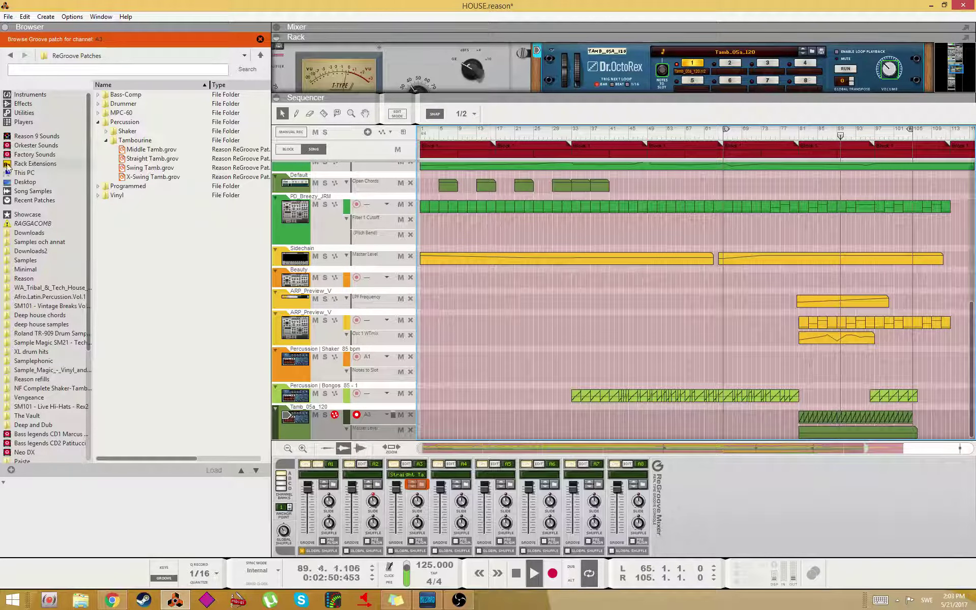
pyautogui.scroll(3, 543, 243)
pyautogui.scroll(5, 770, 289)
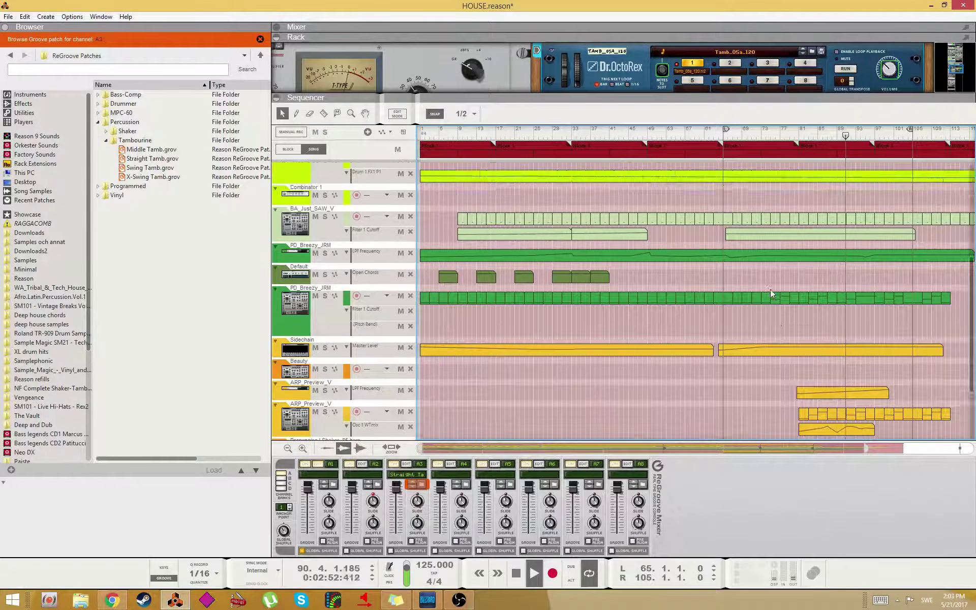
pyautogui.scroll(-5, 770, 290)
pyautogui.scroll(-3, 771, 303)
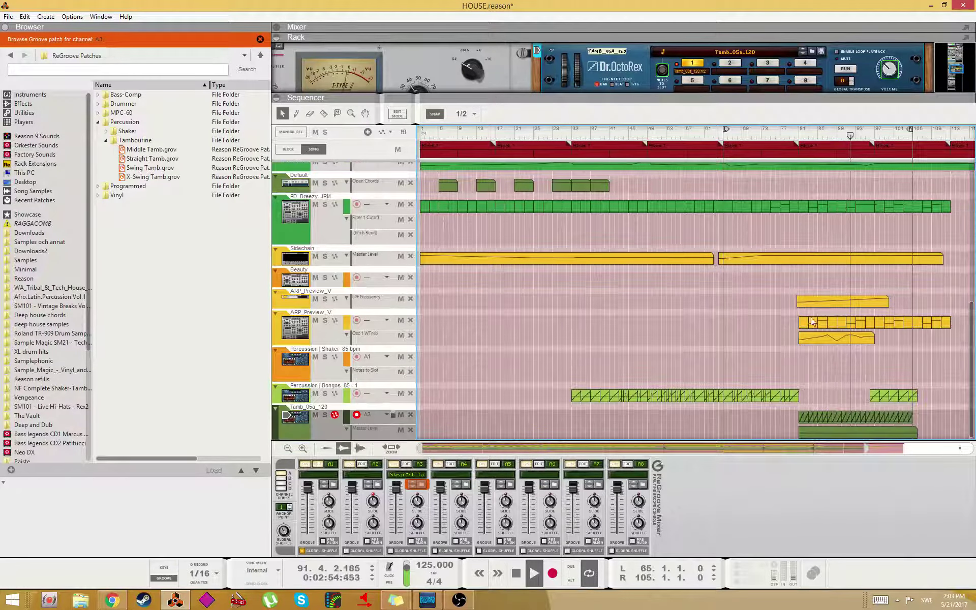
pyautogui.scroll(5, 830, 360)
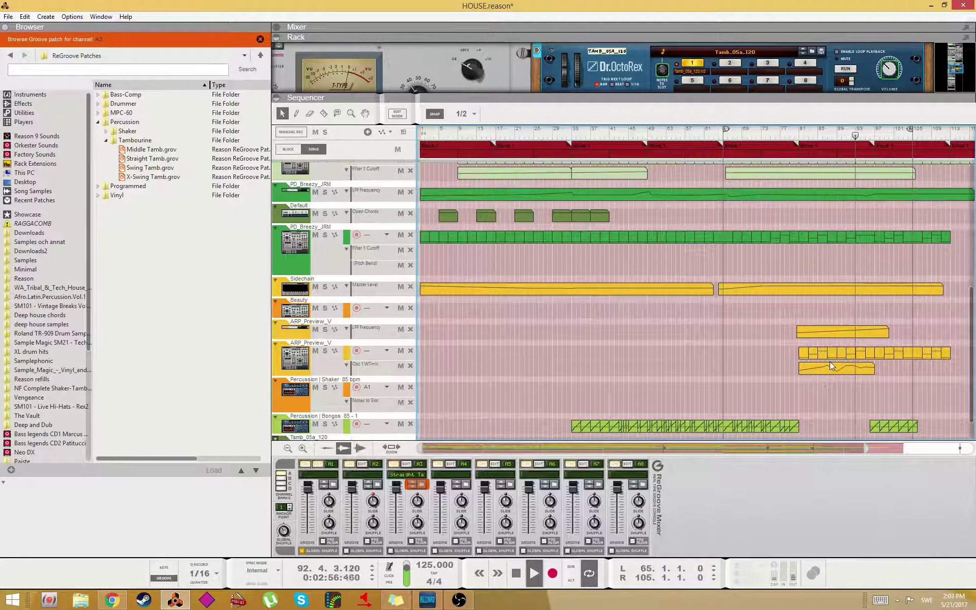
pyautogui.scroll(-4, 831, 365)
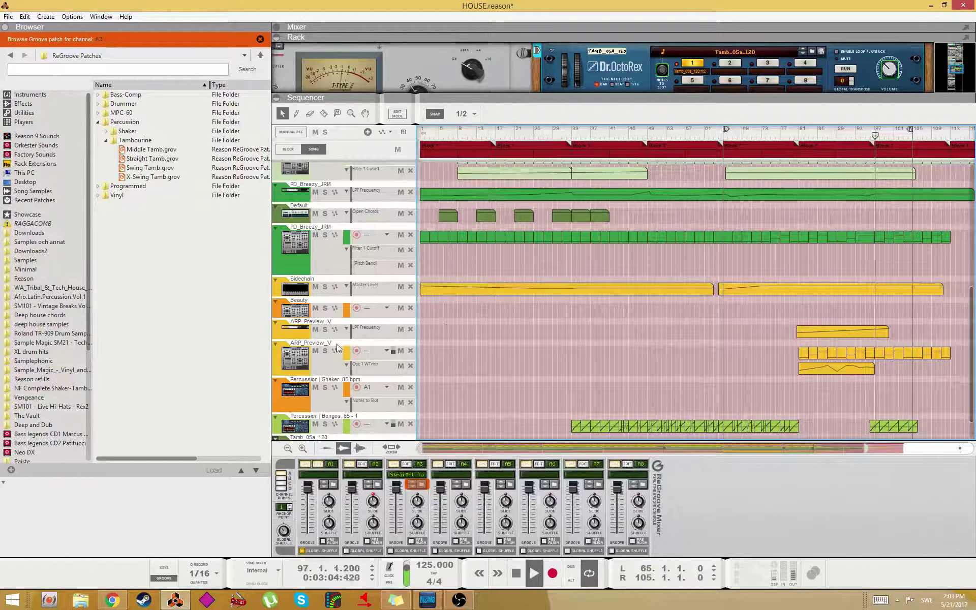
pyautogui.click(324, 367)
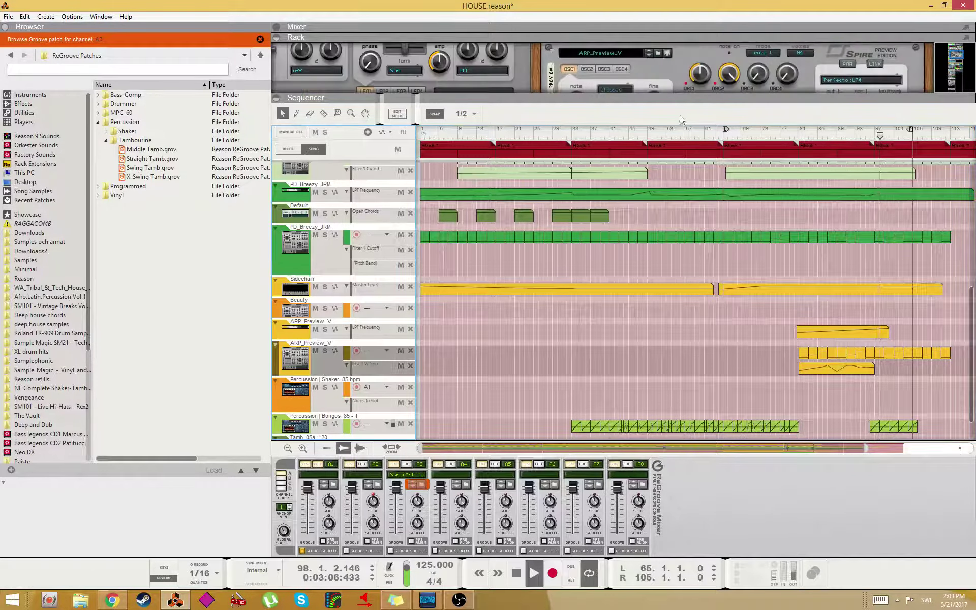
pyautogui.moveTo(681, 95); pyautogui.dragTo(680, 318)
pyautogui.scroll(3, 795, 182)
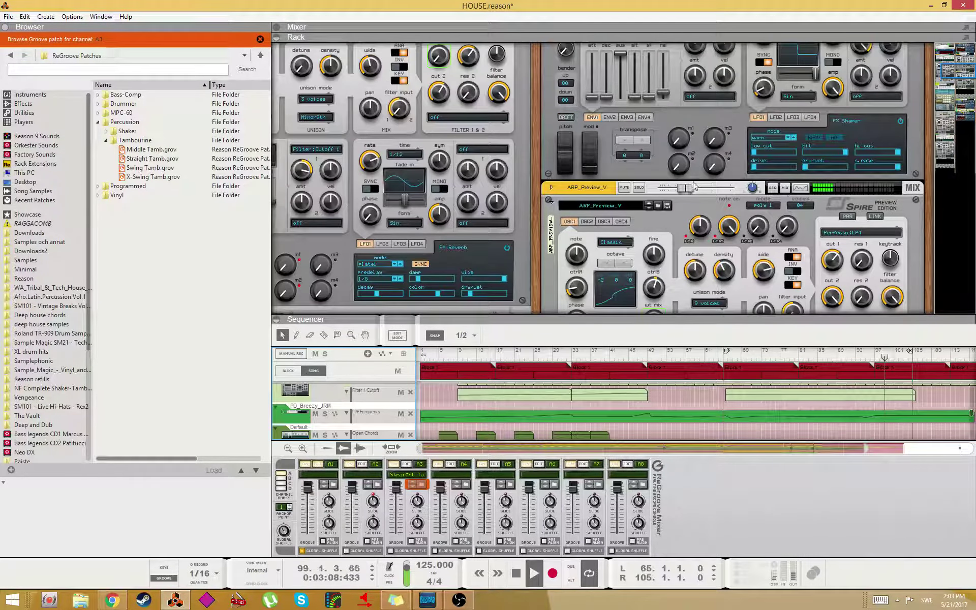
pyautogui.moveTo(689, 188)
pyautogui.mouseDown()
pyautogui.moveTo(700, 188)
pyautogui.moveTo(684, 187)
pyautogui.mouseUp()
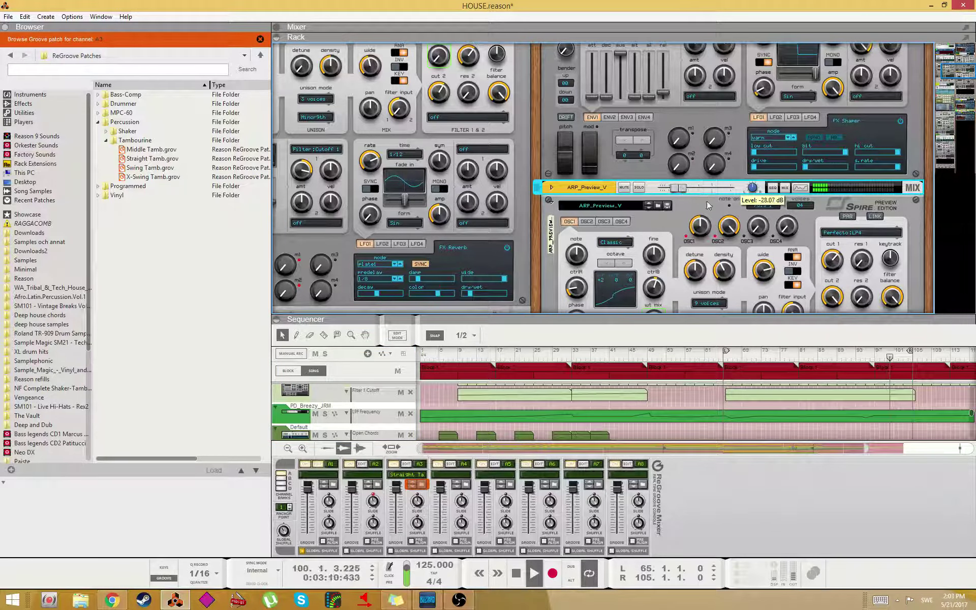
# - Create a Master Level automation lane for the Sidechain device placed above the bongos' mix channel
pyautogui.scroll(-10, 808, 249)
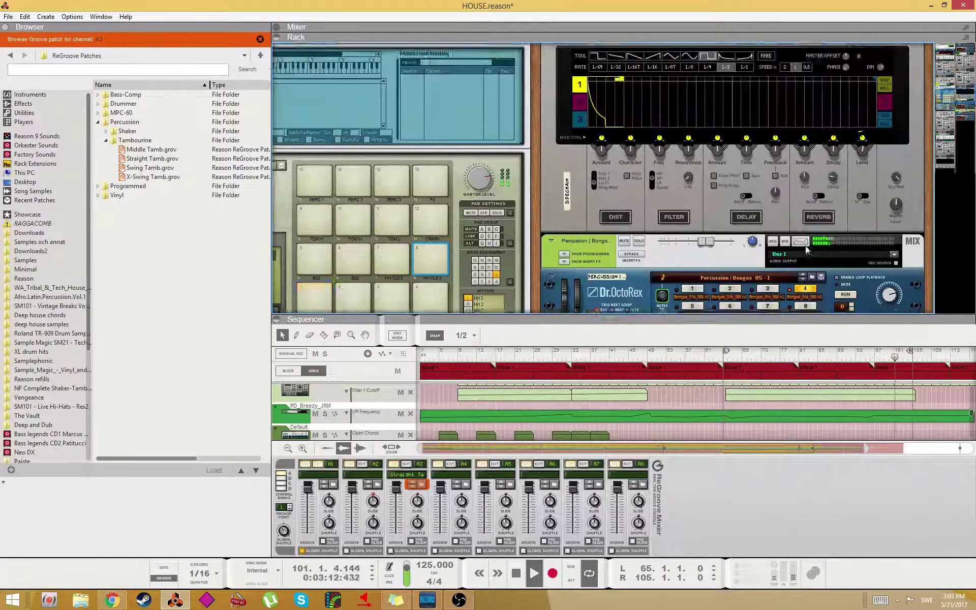
pyautogui.scroll(-2, 806, 246)
pyautogui.rightClick(895, 144)
pyautogui.click(891, 149)
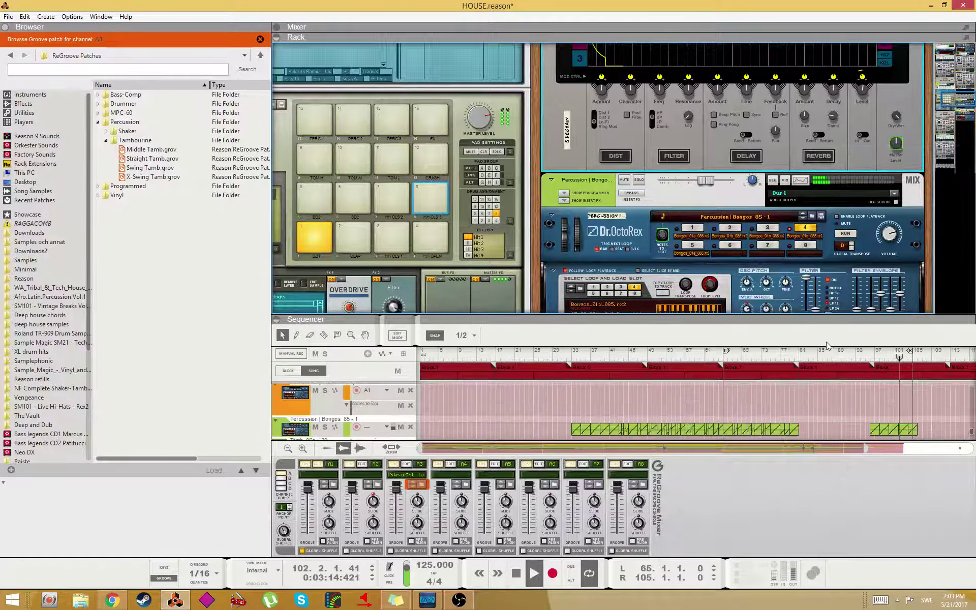
pyautogui.moveTo(817, 315); pyautogui.dragTo(811, 231)
pyautogui.press('w')
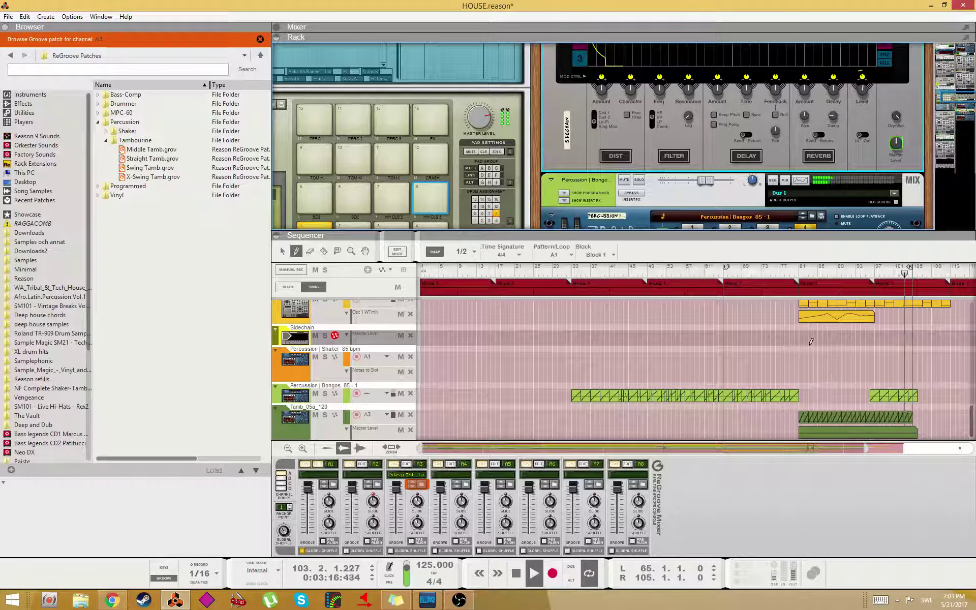
pyautogui.press('q')
pyautogui.scroll(3, 875, 366)
# - Extend the loop end to 114.3.1 and play the song from about bar 94
pyautogui.click(889, 362)
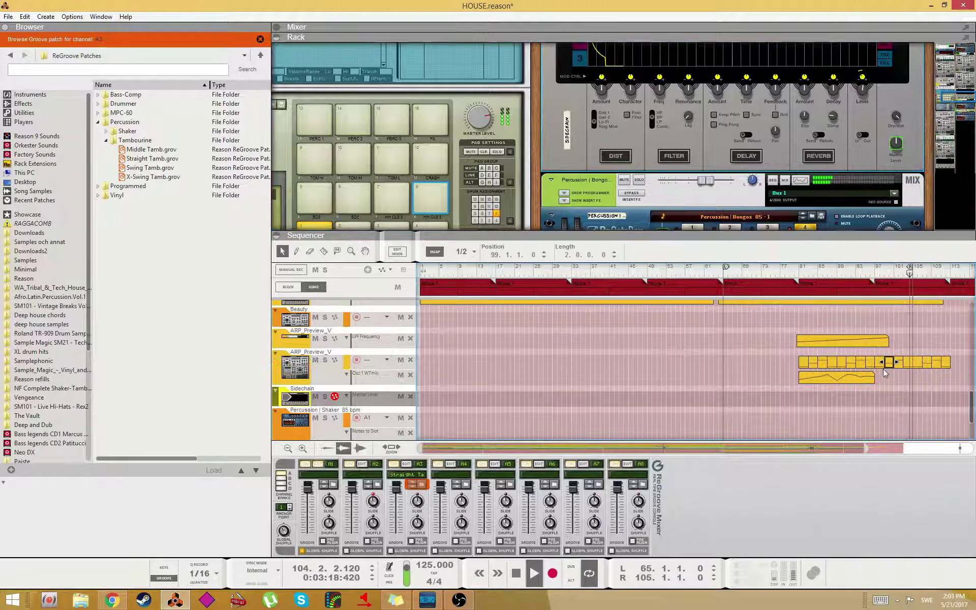
pyautogui.press('space')
pyautogui.moveTo(910, 267); pyautogui.dragTo(958, 273)
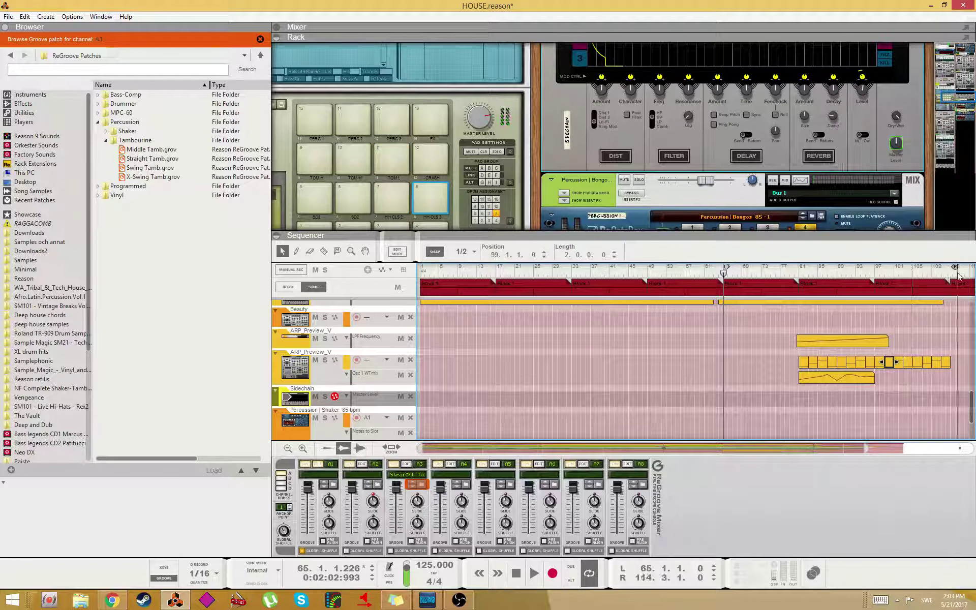
pyautogui.click(863, 271)
pyautogui.press('space')
# - Move the Deep House drum clips that start at bar 97 so they start at bar 113
pyautogui.scroll(-5, 934, 352)
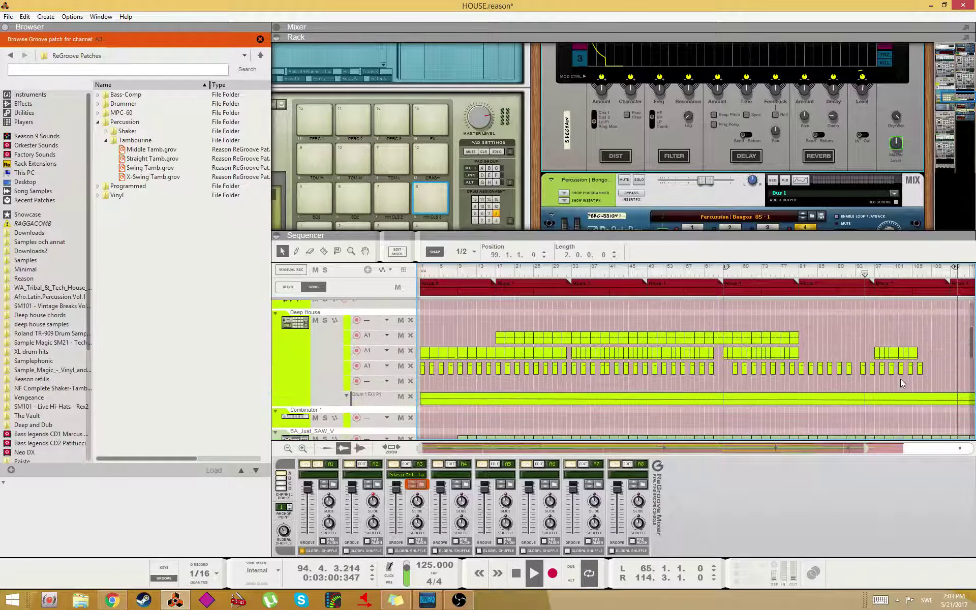
pyautogui.moveTo(877, 357); pyautogui.dragTo(955, 362)
pyautogui.scroll(-6, 924, 377)
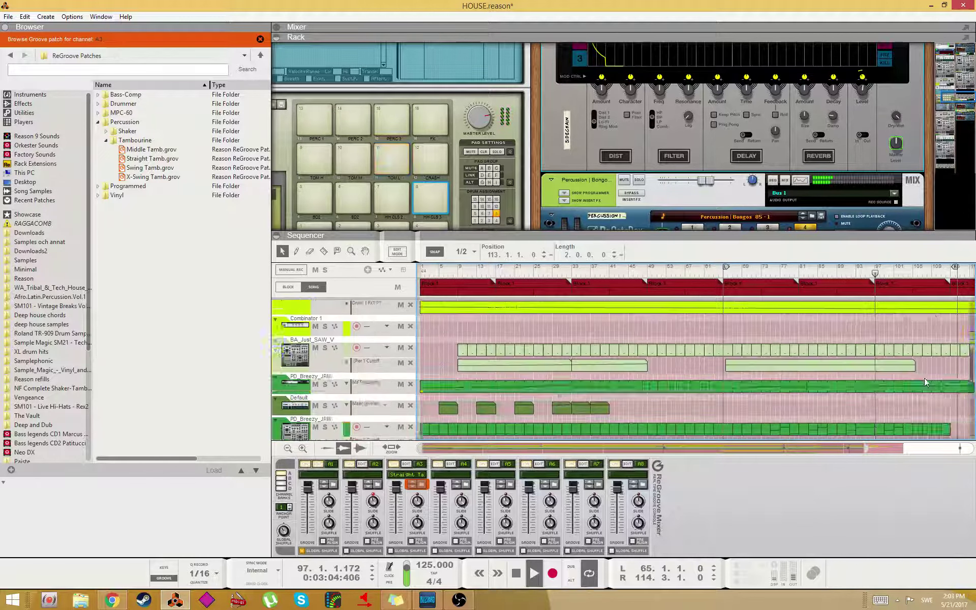
# - Draw a 24-bar automation clip starting at 81.3.1 in the lower Sidechain's Master Level lane
pyautogui.scroll(4, 901, 412)
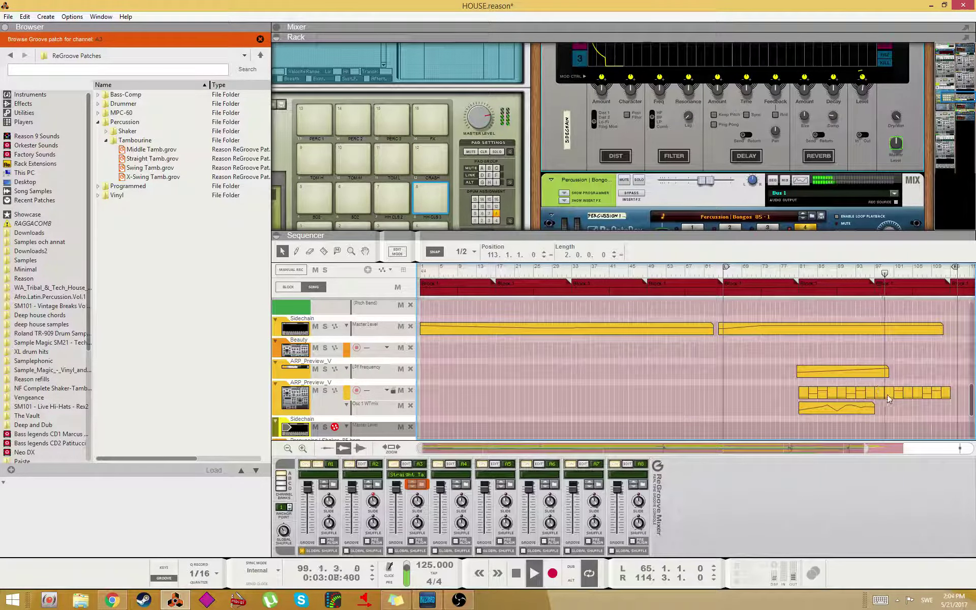
pyautogui.scroll(1, 760, 225)
pyautogui.scroll(-1, 760, 225)
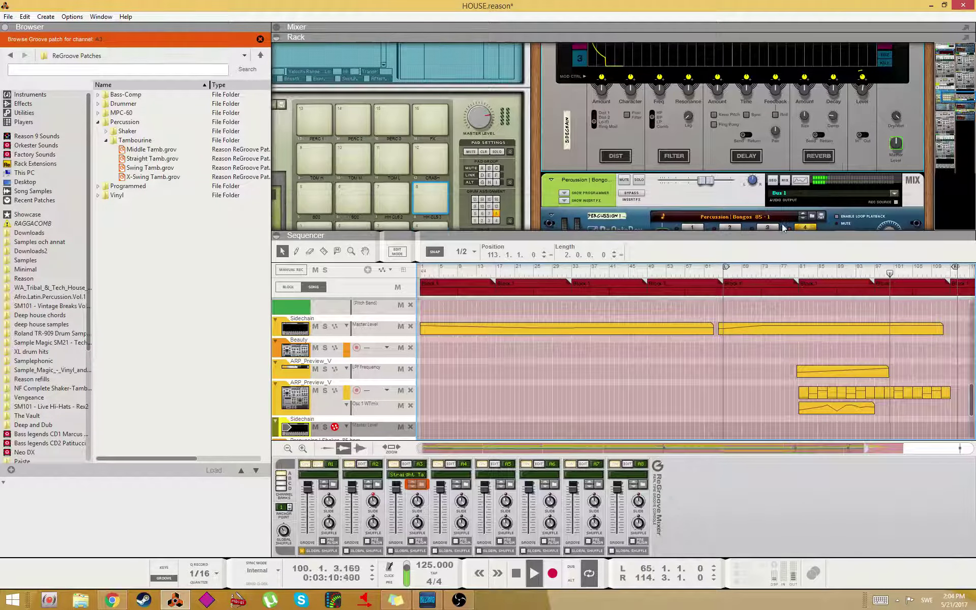
pyautogui.scroll(-3, 871, 380)
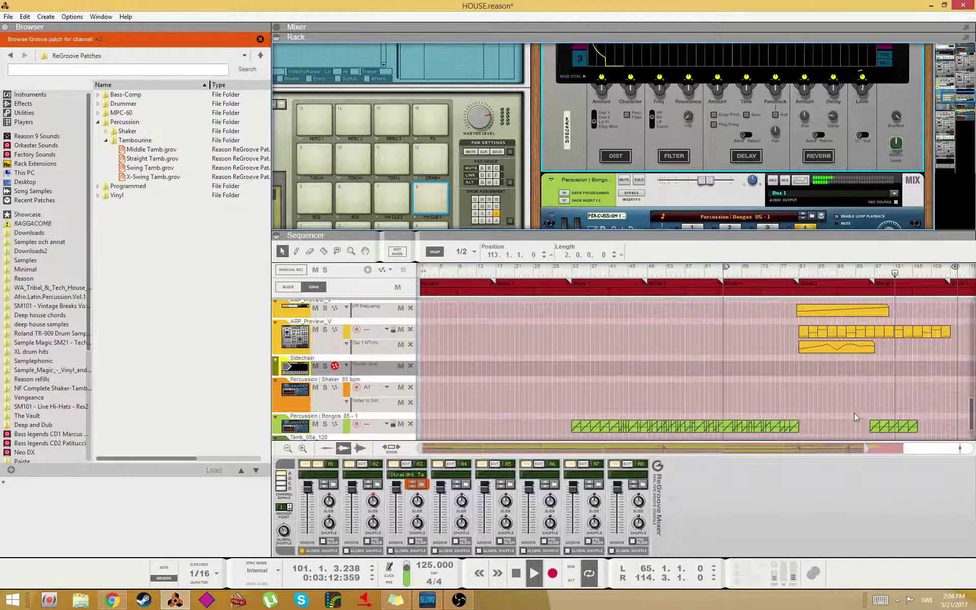
pyautogui.press('p')
pyautogui.moveTo(802, 368); pyautogui.dragTo(916, 367)
pyautogui.press('q')
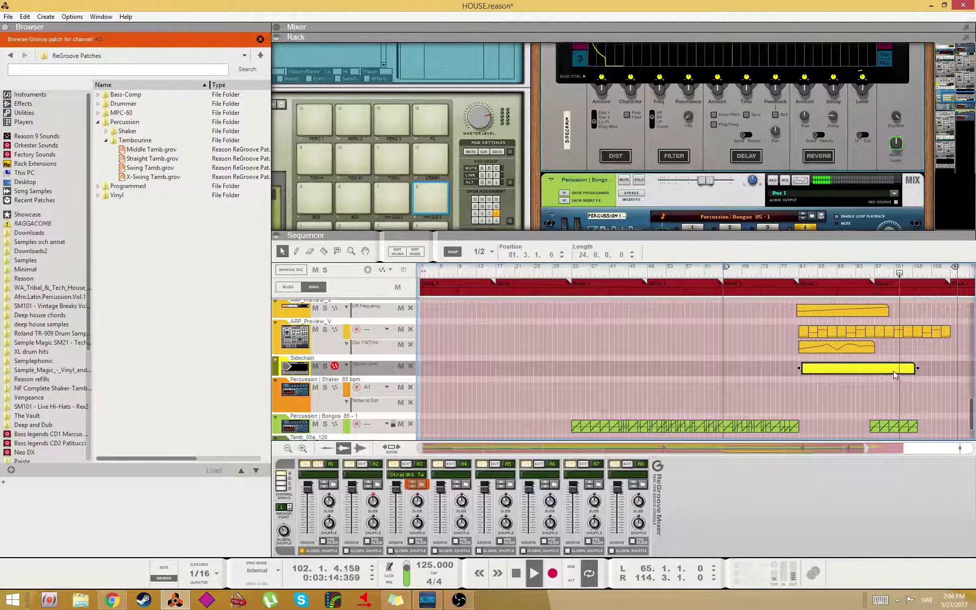
# - Extend the Sidechain level clip to about bar 113 and ramp it from 0.3 dB at bar 82 to 6.2 dB at bar 112
pyautogui.doubleClick(895, 372)
pyautogui.press('w')
pyautogui.click(804, 390)
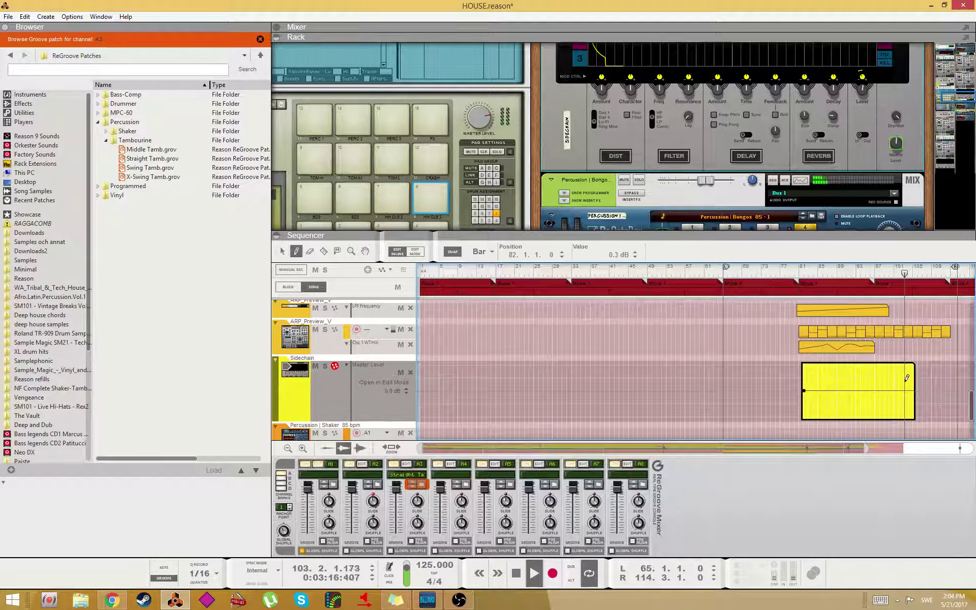
pyautogui.click(909, 382)
pyautogui.press('q')
pyautogui.moveTo(915, 393)
pyautogui.mouseDown()
pyautogui.moveTo(950, 393)
pyautogui.moveTo(946, 380)
pyautogui.mouseUp()
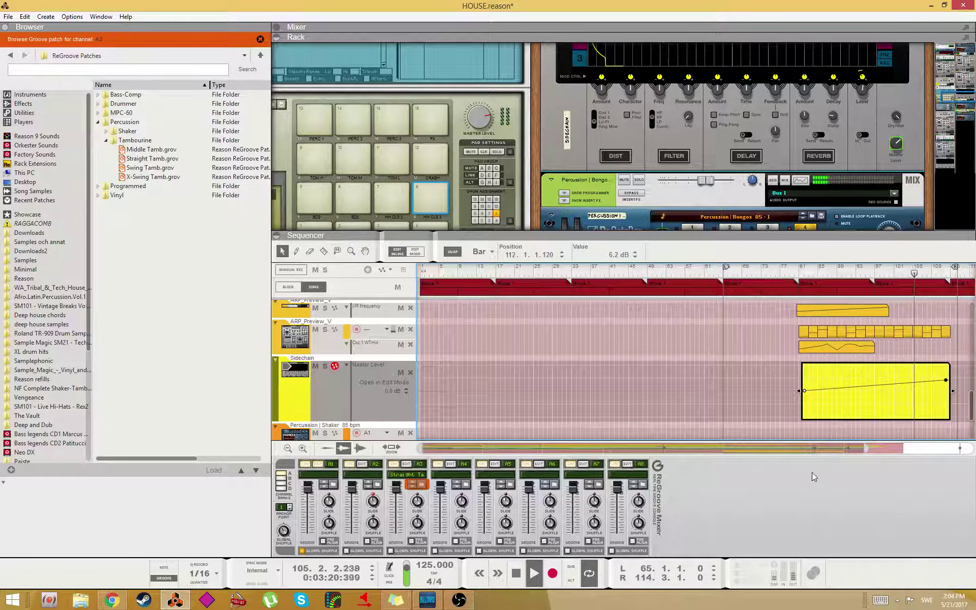
# - Copy the bongo and tambourine clips from about bars 94 to 105 so both lanes continue to about bar 116
pyautogui.moveTo(791, 446); pyautogui.dragTo(888, 446)
pyautogui.click(798, 335)
pyautogui.press('Right')
pyautogui.press('Right')
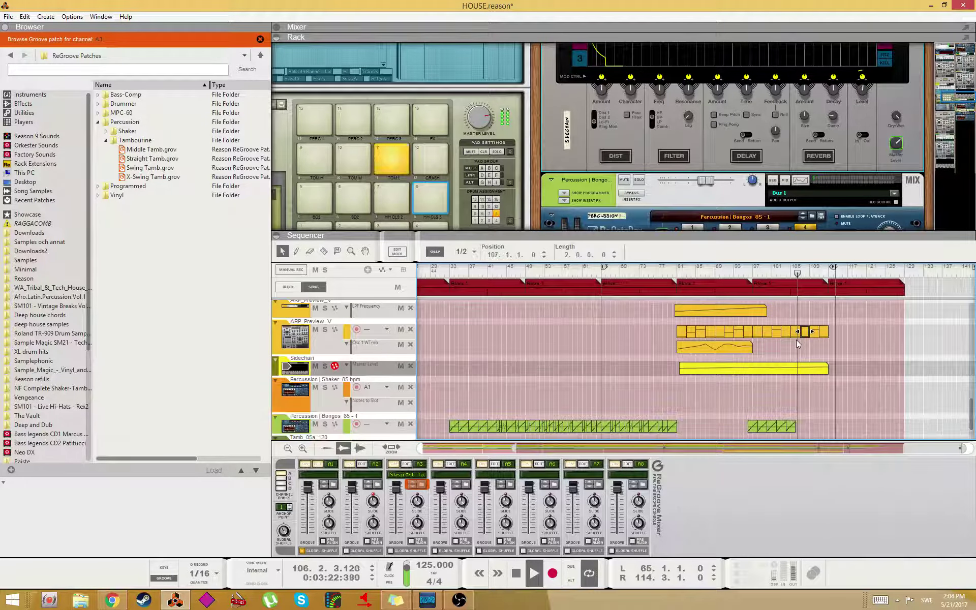
pyautogui.scroll(-1, 820, 362)
pyautogui.moveTo(811, 376); pyautogui.dragTo(739, 425)
pyautogui.keyDown('ctrl'); pyautogui.moveTo(750, 418); pyautogui.dragTo(805, 419); pyautogui.keyUp('ctrl')
# - Copy the PD_Breezy_JRM clip at about bar 105 to bar 111
pyautogui.scroll(1, 821, 417)
pyautogui.scroll(2, 822, 421)
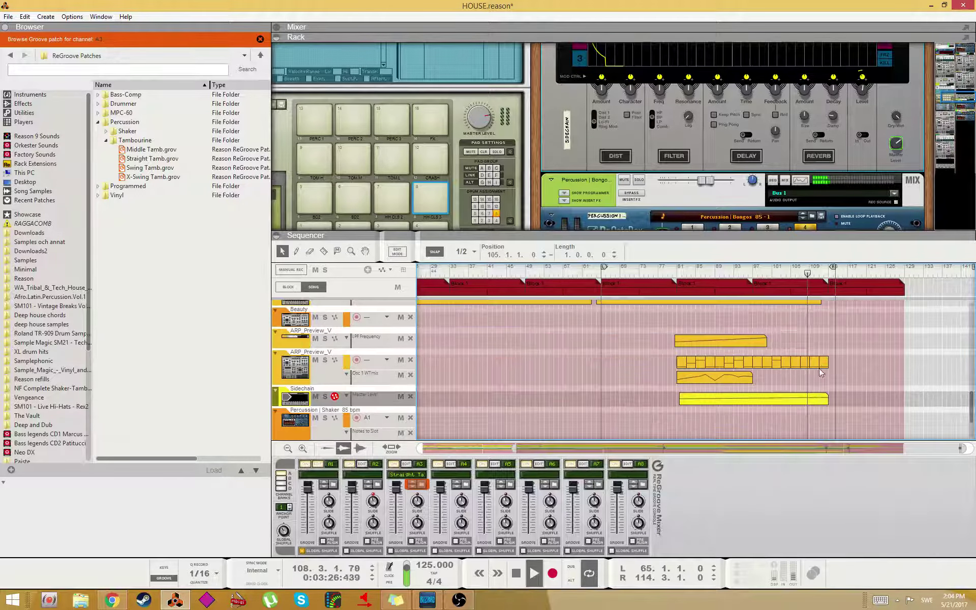
pyautogui.scroll(2, 808, 392)
pyautogui.doubleClick(812, 373)
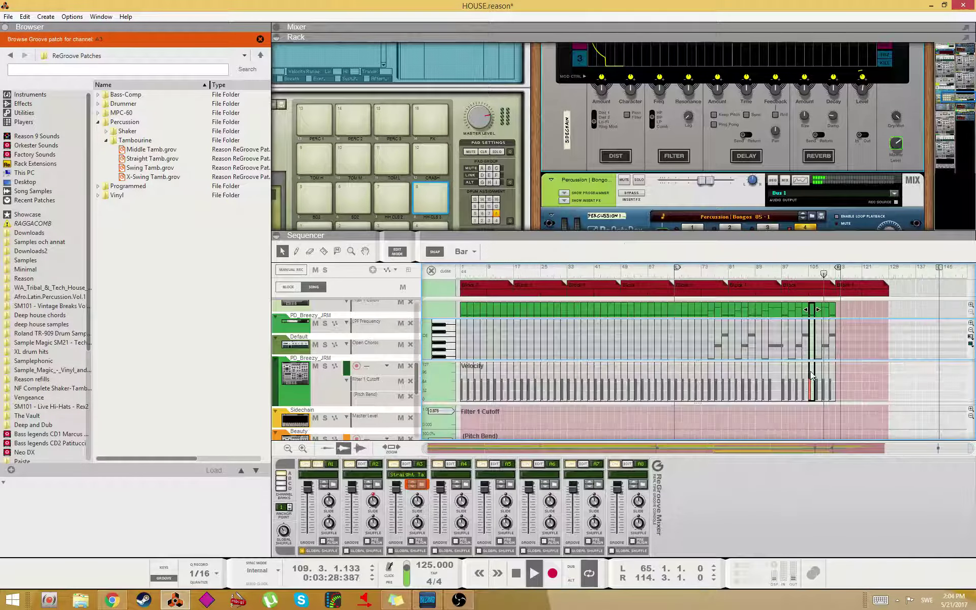
pyautogui.hotkey('ctrl', 'e')
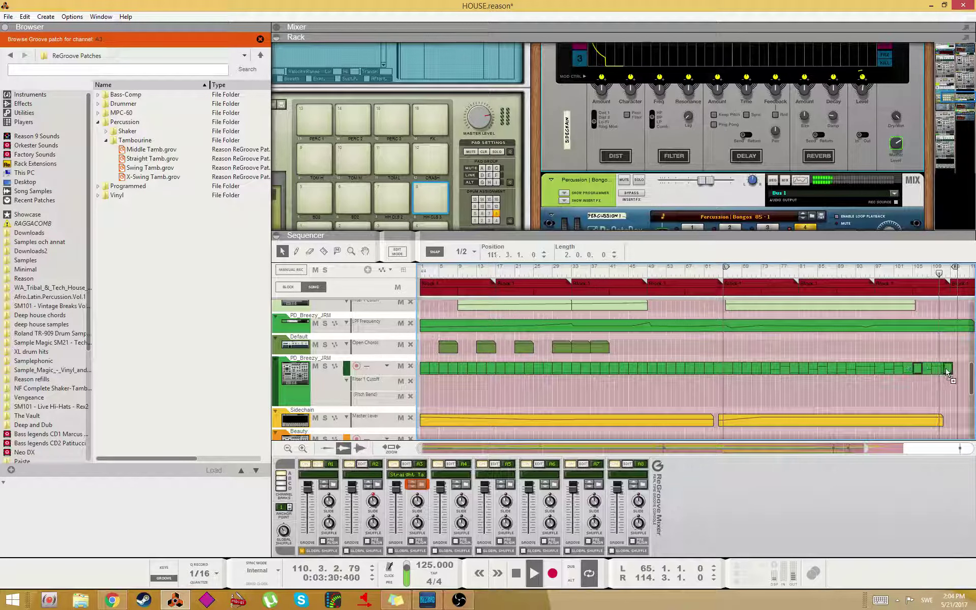
pyautogui.moveTo(946, 372); pyautogui.dragTo(954, 407)
# - Copy the upper-lane Deep House drum clips of bars 65 to 81 to bar 113
pyautogui.scroll(5, 951, 387)
pyautogui.scroll(2, 955, 406)
pyautogui.click(904, 272)
pyautogui.moveTo(814, 391); pyautogui.dragTo(720, 413)
pyautogui.moveTo(817, 384); pyautogui.dragTo(884, 394)
pyautogui.hotkey('ctrl', 'z')
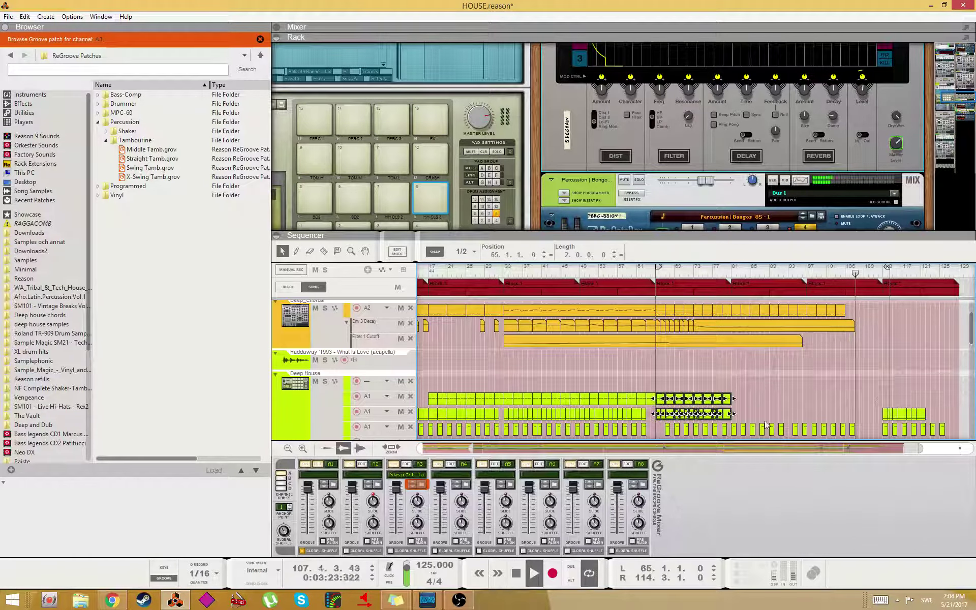
pyautogui.moveTo(762, 392); pyautogui.dragTo(879, 398)
# - Move the loop end to bar 119 and extend the upper Sidechain's level clip from bar 64 to a length of 55.2.0.0
pyautogui.scroll(-3, 749, 164)
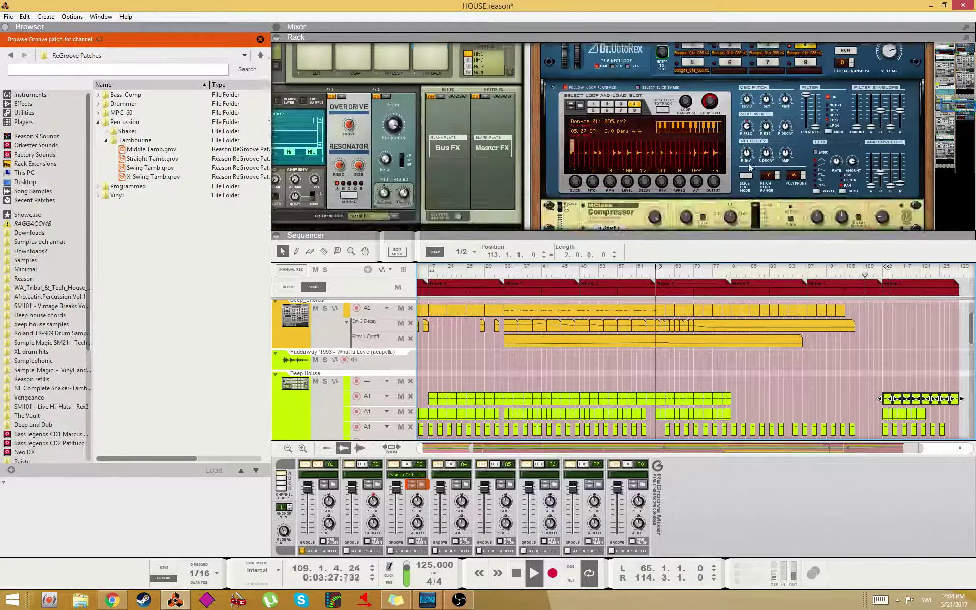
pyautogui.scroll(-10, 749, 166)
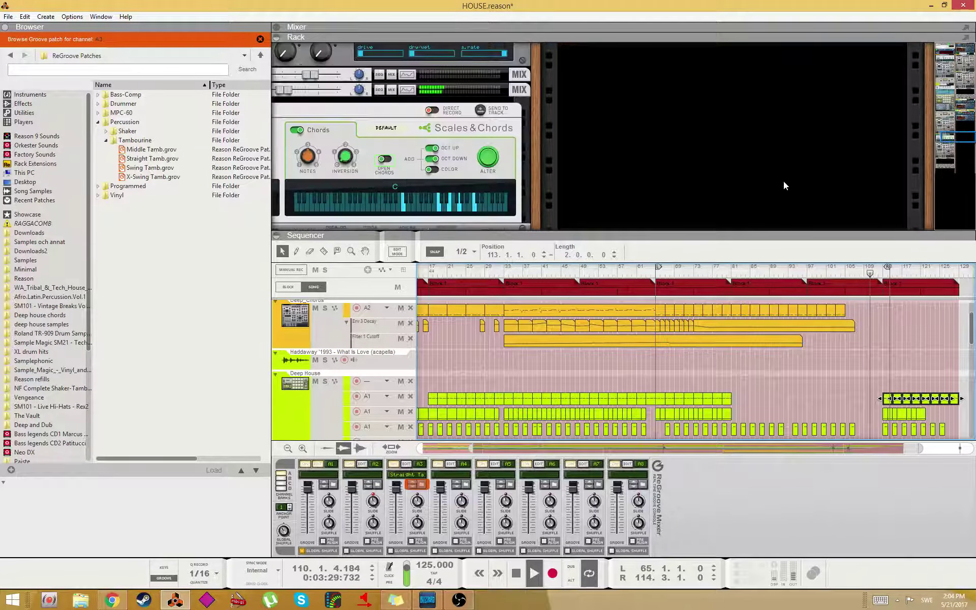
pyautogui.scroll(-10, 811, 307)
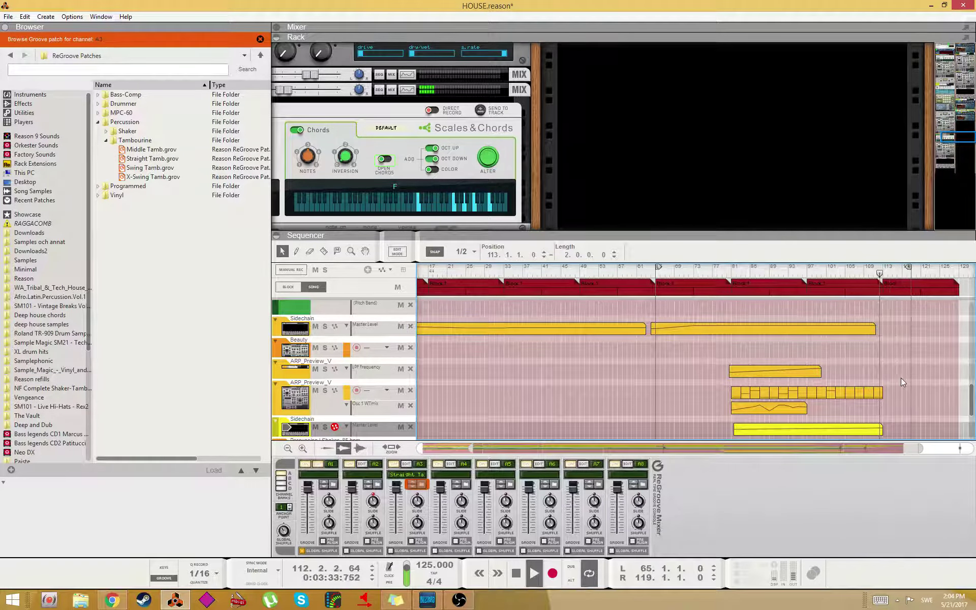
pyautogui.scroll(1, 901, 378)
pyautogui.scroll(1, 898, 380)
pyautogui.click(868, 391)
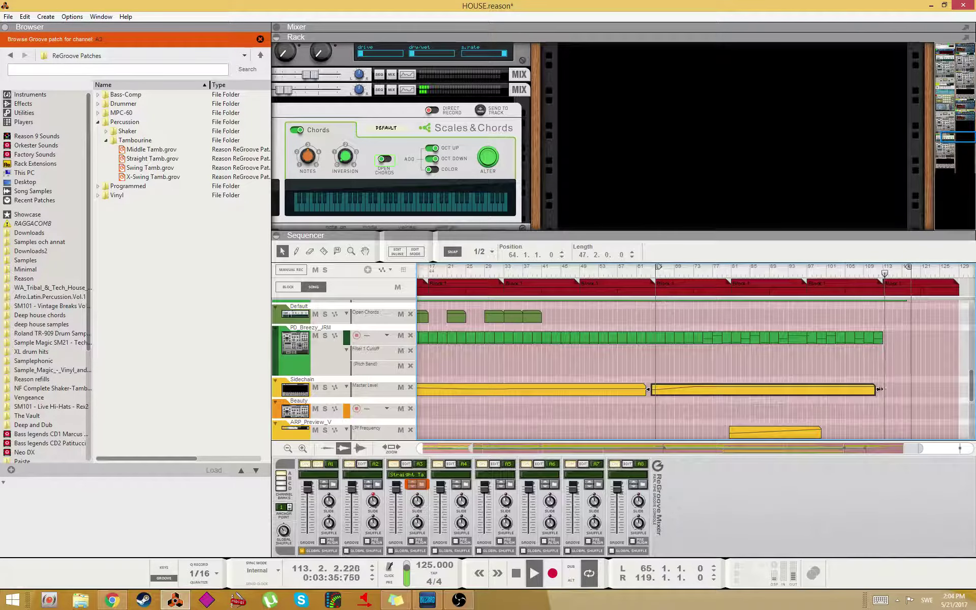
pyautogui.moveTo(888, 387); pyautogui.dragTo(913, 389)
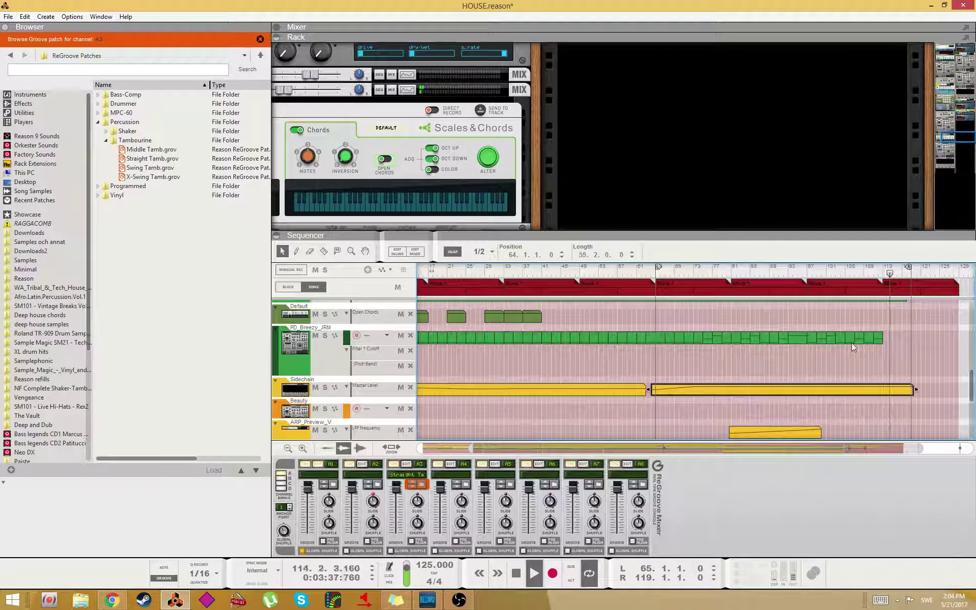
# - Duplicate the last PD_Breezy_JRM clips to about bar 123, and the last tambourine and bongo clips to about bar 126
pyautogui.moveTo(840, 340); pyautogui.dragTo(887, 351)
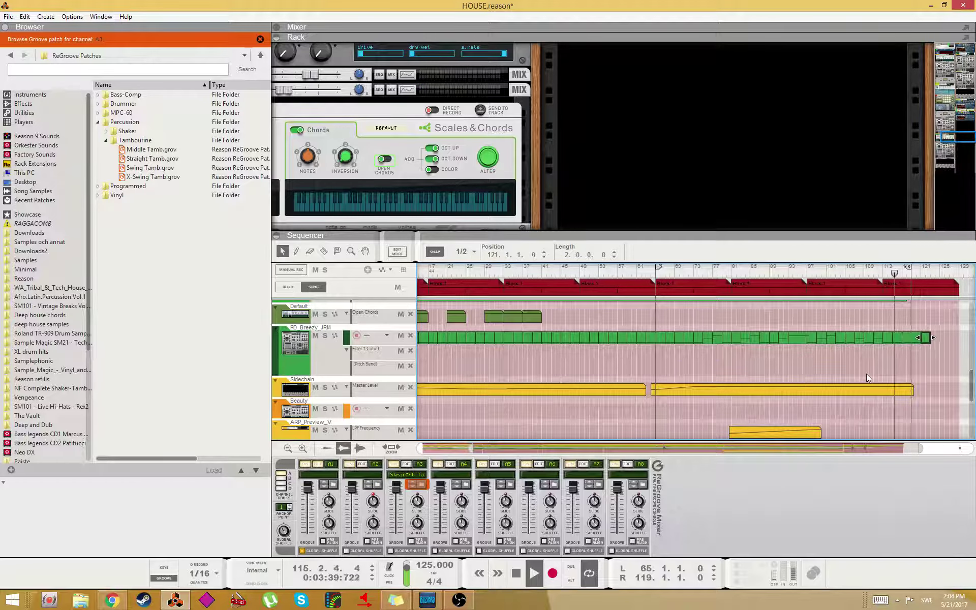
pyautogui.scroll(-3, 867, 374)
pyautogui.moveTo(908, 424); pyautogui.dragTo(850, 418)
pyautogui.hotkey('ctrl', 'd')
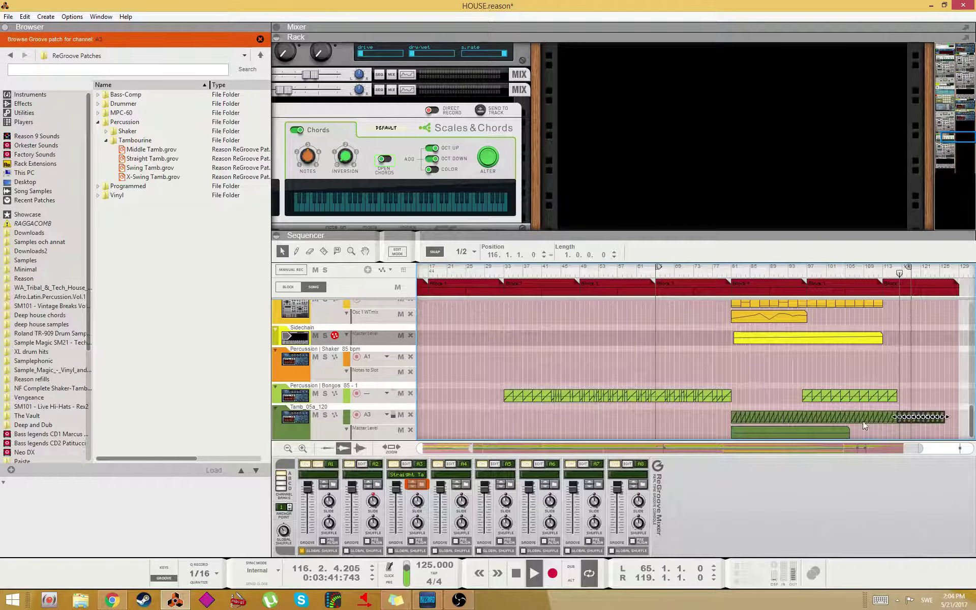
pyautogui.moveTo(909, 400); pyautogui.dragTo(851, 396)
pyautogui.hotkey('ctrl', 'd')
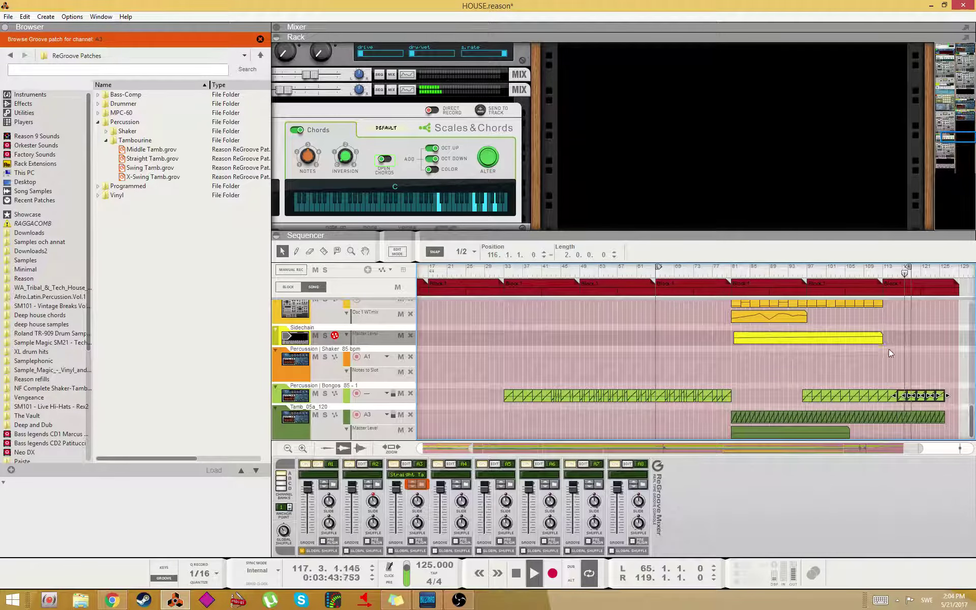
# - Duplicate the last ARP_Preview_V clips to about bar 123 and extend the lower Sidechain's level clip to a length of 54.2.0.0
pyautogui.scroll(5, 889, 351)
pyautogui.moveTo(902, 389); pyautogui.dragTo(839, 397)
pyautogui.hotkey('ctrl', 'd')
pyautogui.click(881, 428)
pyautogui.moveTo(885, 428); pyautogui.dragTo(972, 429)
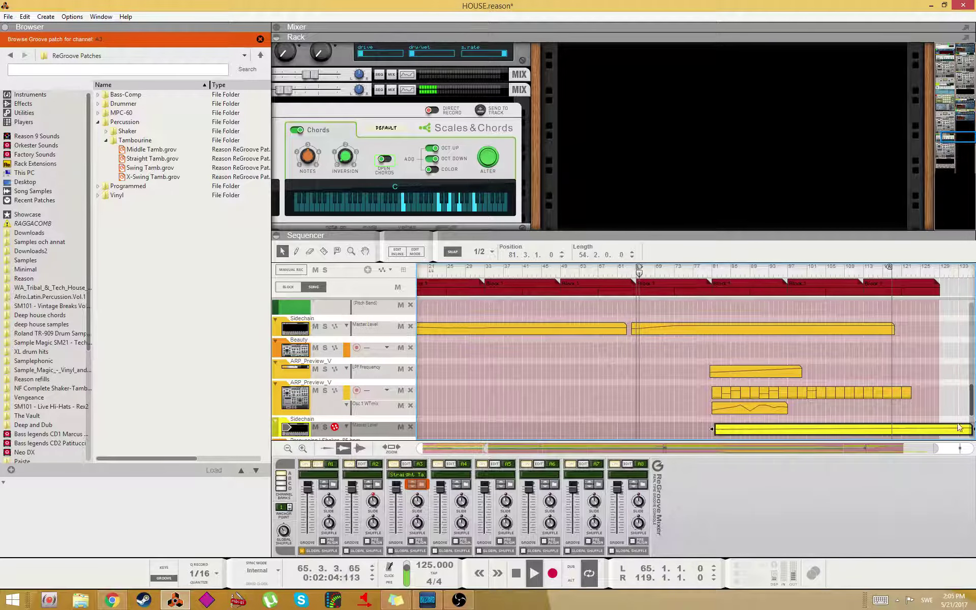
# - Redo the extension of the lower Sidechain's level clip to a length of 54.2.0.0 and play from about bar 103
pyautogui.hotkey('ctrl', 'z')
pyautogui.moveTo(858, 435); pyautogui.dragTo(971, 431)
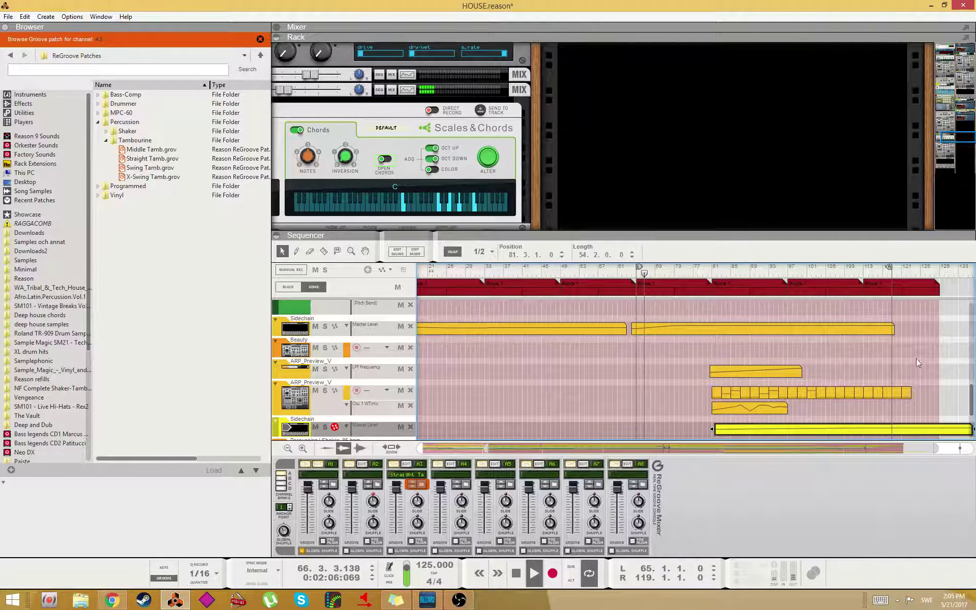
pyautogui.click(818, 268)
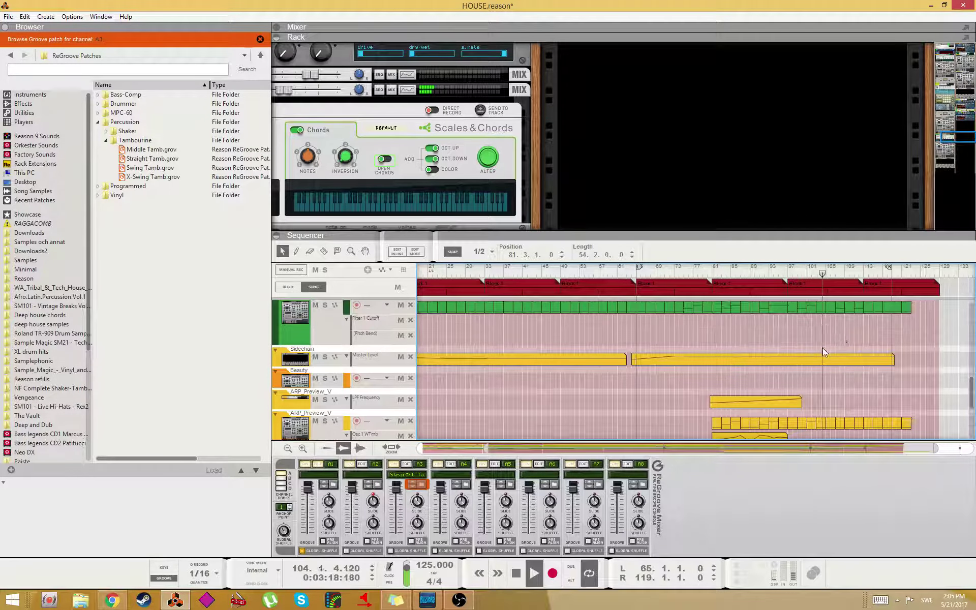
# - Open ARP_Preview_V's Osc 1 WTmix automation clip for editing and extend its end to bar 119
pyautogui.scroll(2, 822, 348)
pyautogui.scroll(-2, 832, 358)
pyautogui.scroll(-2, 839, 352)
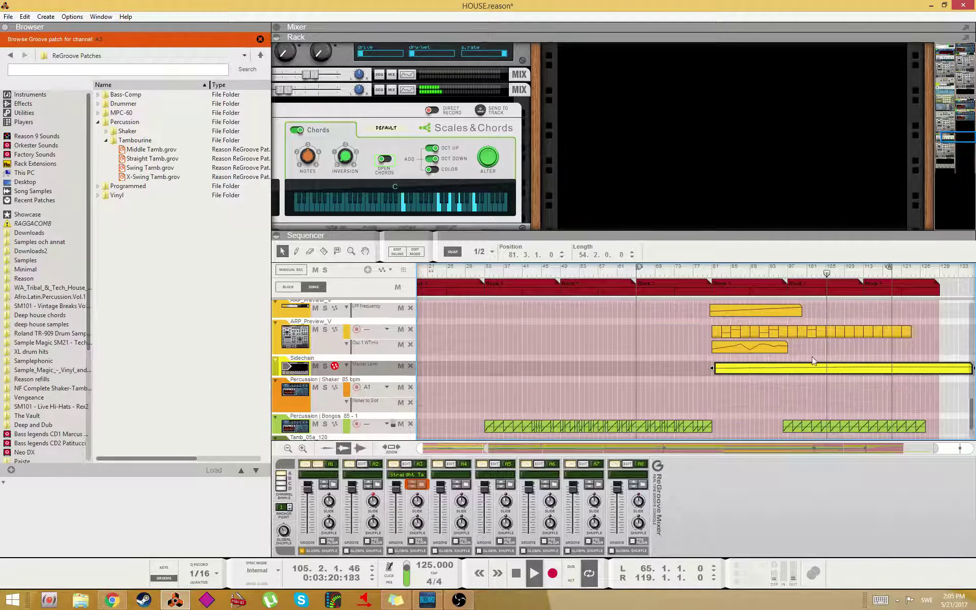
pyautogui.doubleClick(777, 349)
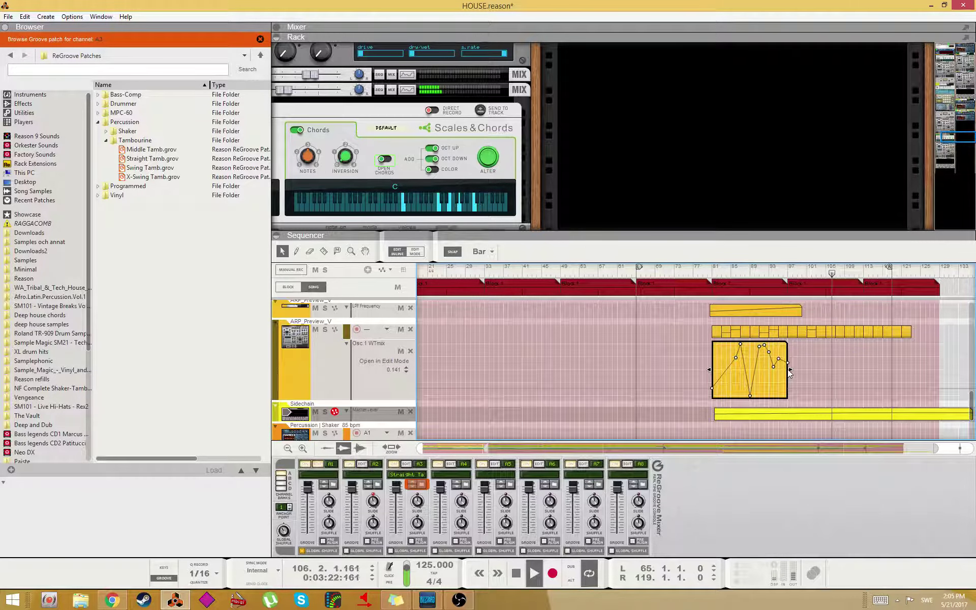
pyautogui.moveTo(790, 369); pyautogui.dragTo(893, 370)
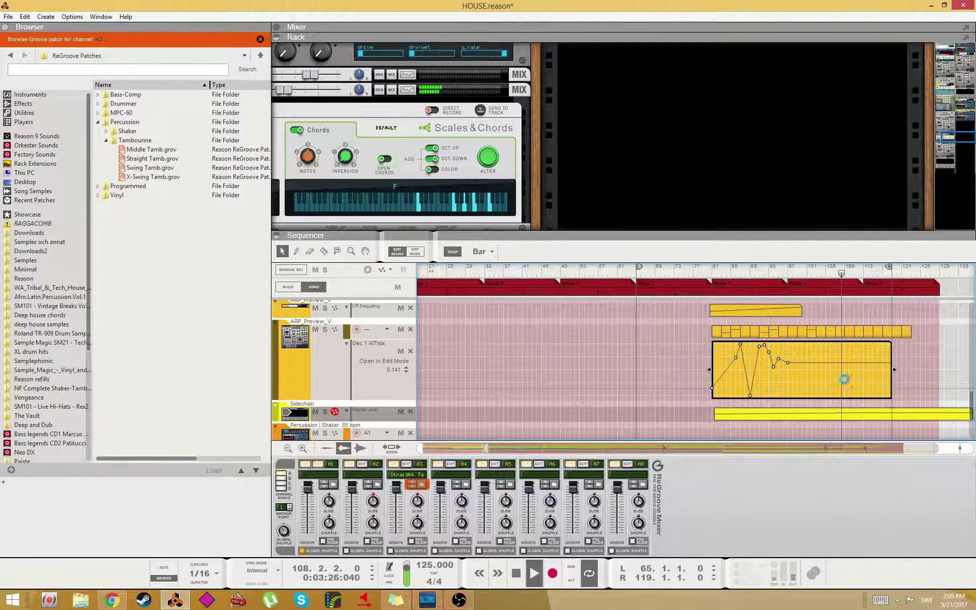
pyautogui.hotkey('ctrl', 'z')
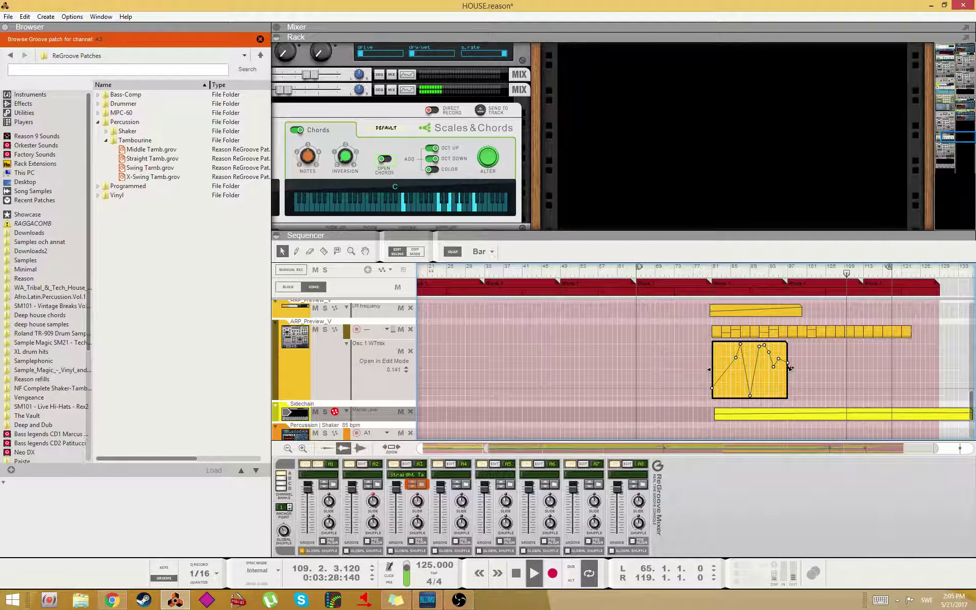
pyautogui.moveTo(789, 369); pyautogui.dragTo(891, 370)
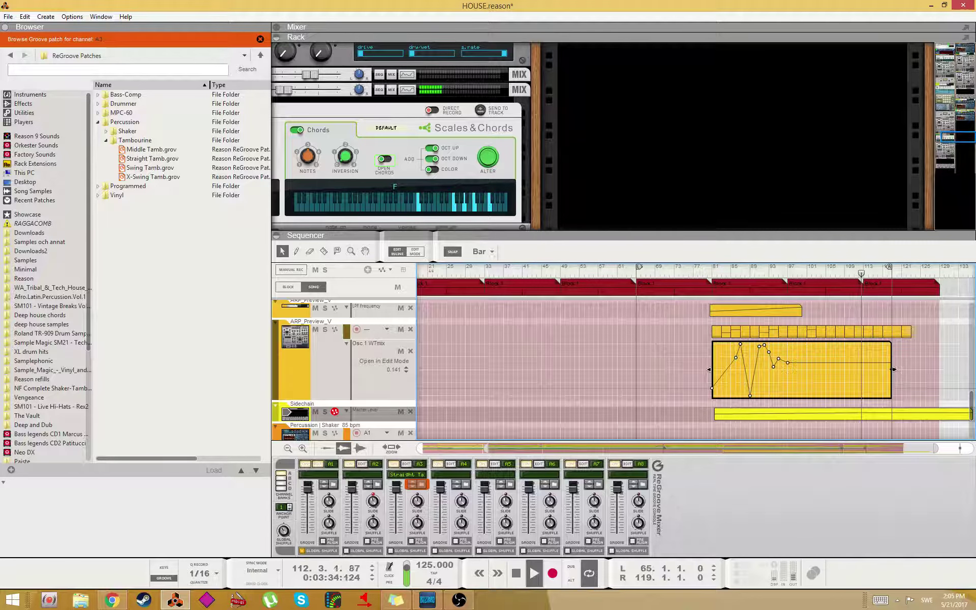
pyautogui.moveTo(892, 370); pyautogui.dragTo(890, 370)
# - Add Osc 1 WTmix automation points at about bar 109 and at bar 113, giving the second a value of 0.275
pyautogui.press('w')
pyautogui.press('q')
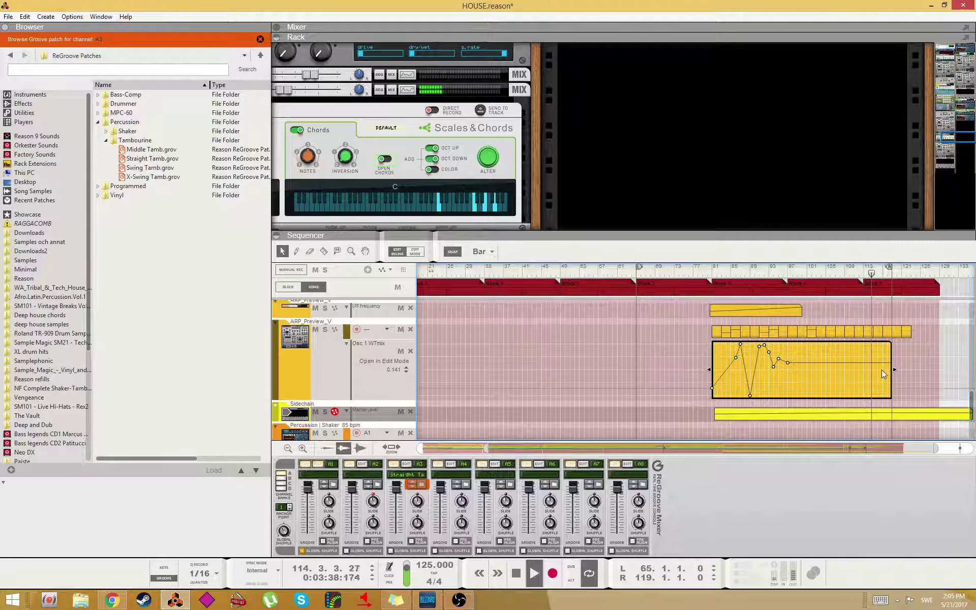
pyautogui.press('w')
pyautogui.click(845, 362)
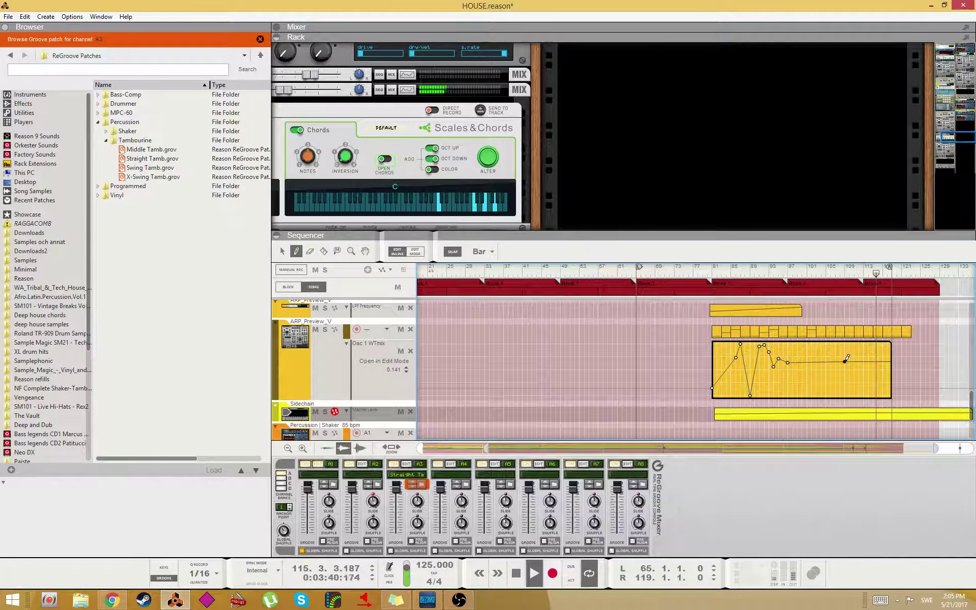
pyautogui.click(854, 381)
pyautogui.click(837, 275)
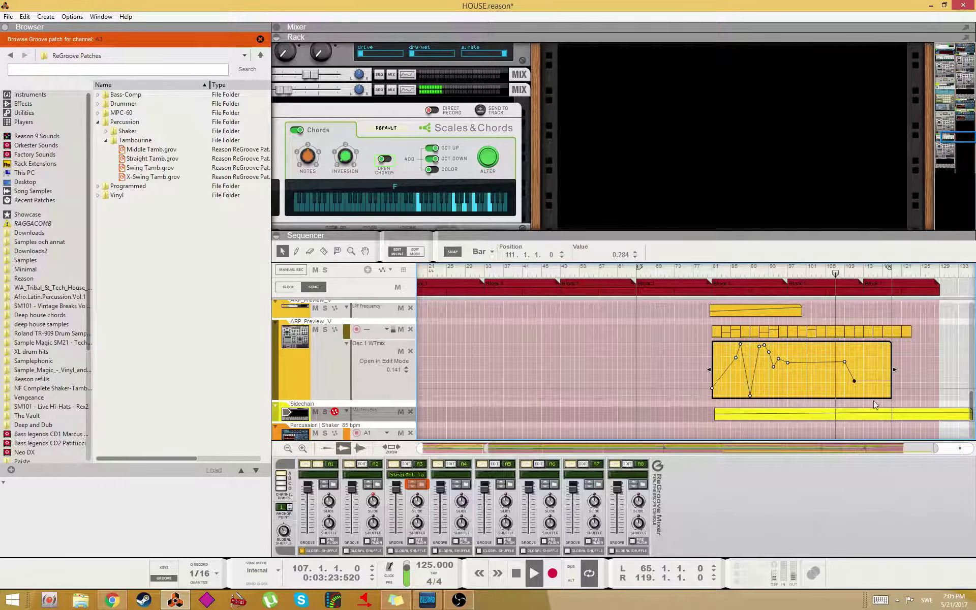
pyautogui.moveTo(854, 382); pyautogui.dragTo(863, 382)
# - Add a WTmix point with value 0.000 after the last one and place these two points at bars 112 and 113
pyautogui.press('w')
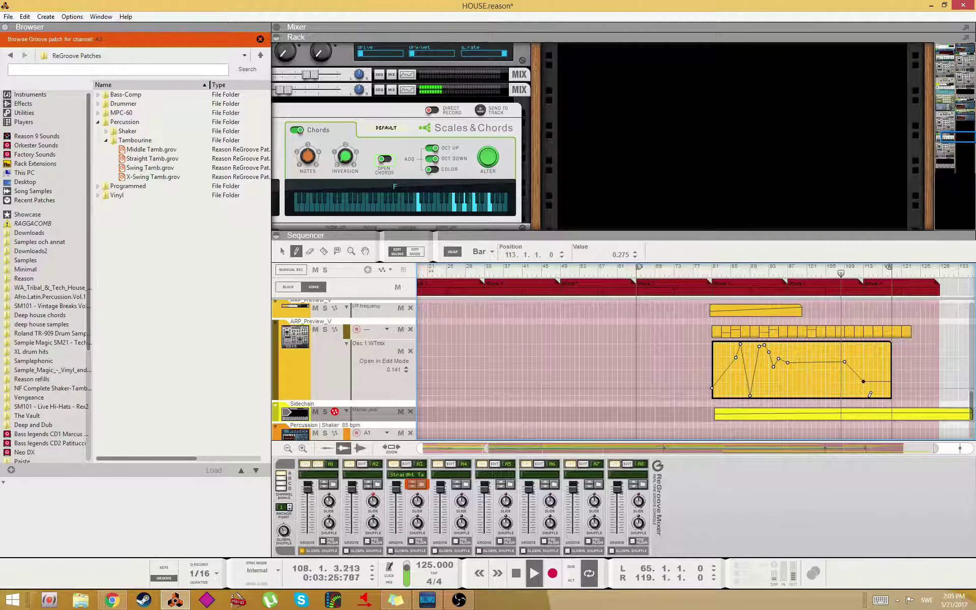
pyautogui.click(869, 395)
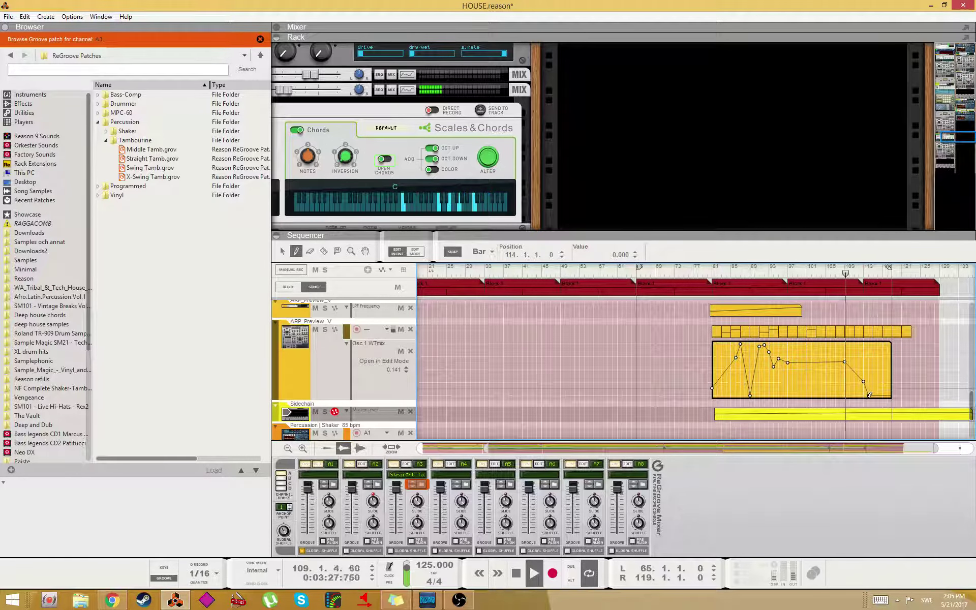
pyautogui.press('q')
pyautogui.click(863, 382)
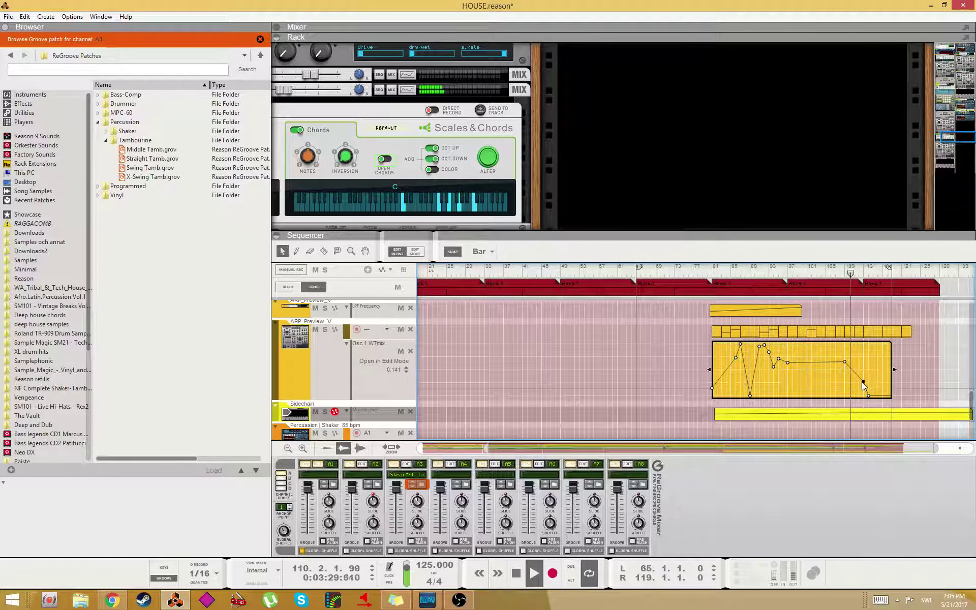
pyautogui.moveTo(863, 382); pyautogui.dragTo(864, 396)
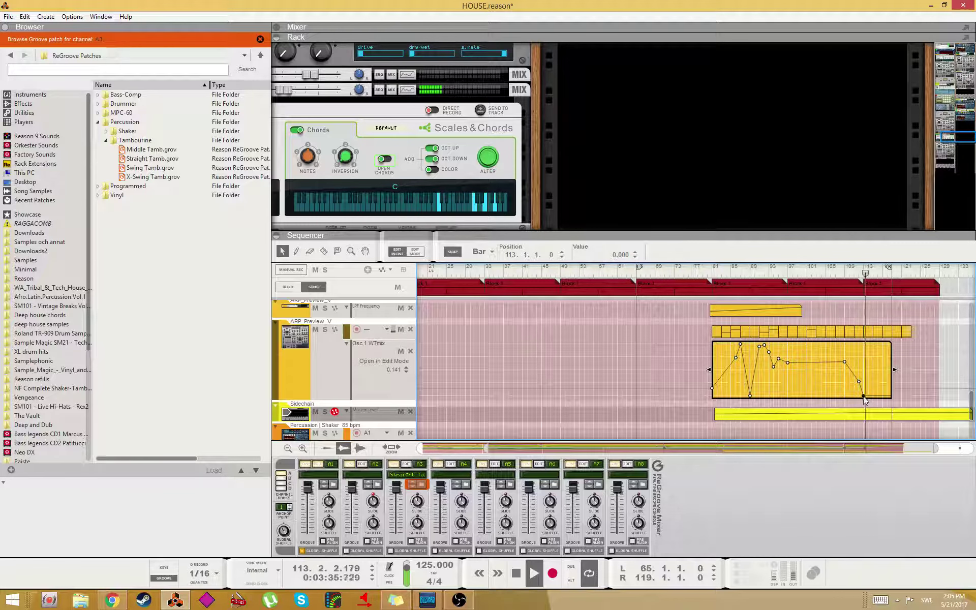
# - Add a WTmix automation point at bar 114 and raise it to a value of 0.922
pyautogui.press('w')
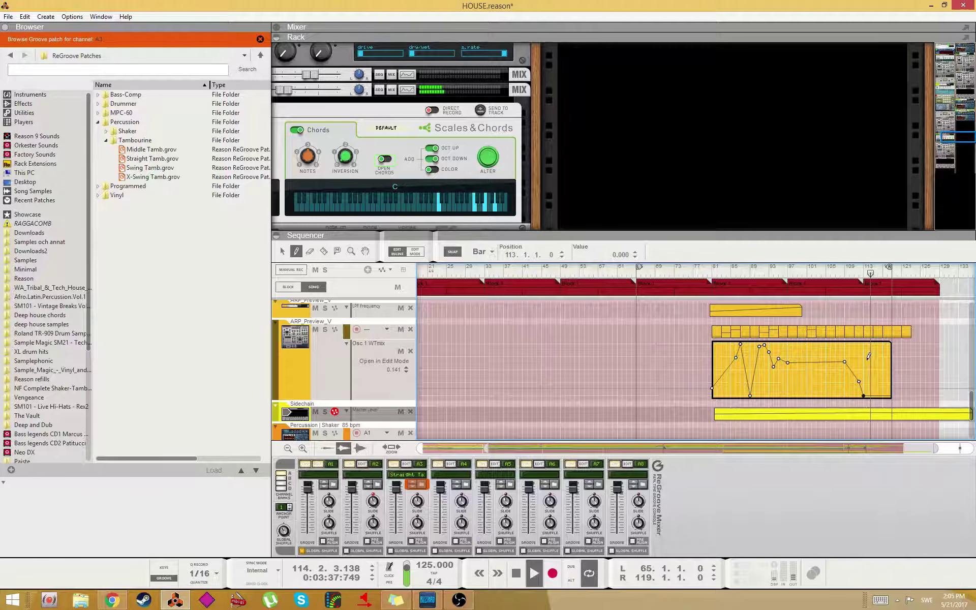
pyautogui.click(869, 362)
pyautogui.press('q')
pyautogui.moveTo(868, 363); pyautogui.dragTo(867, 349)
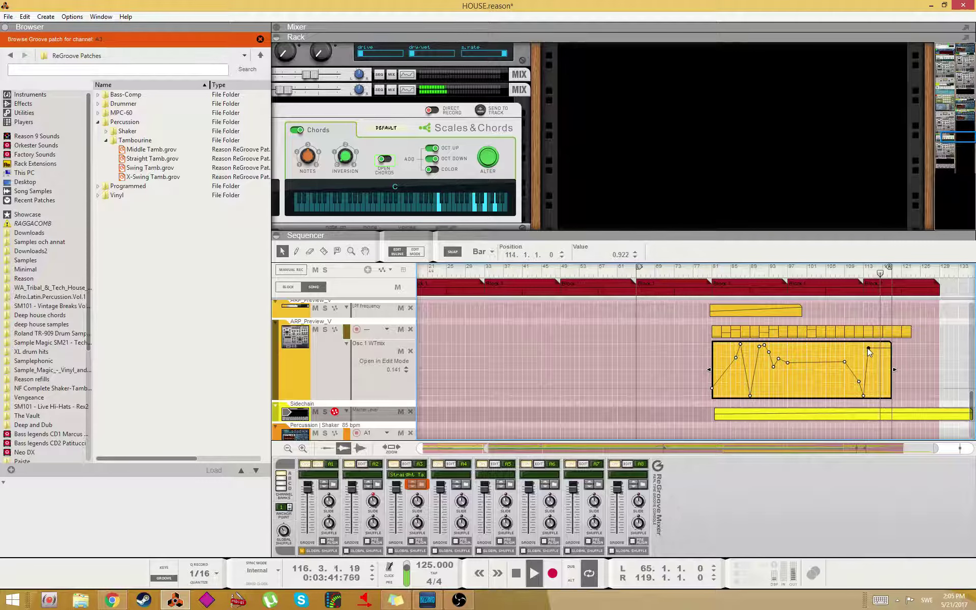
# - Set the loop start to bar 113 and move the zero-value WTmix point to bar 112
pyautogui.keyDown('ctrl'); pyautogui.click(863, 271); pyautogui.keyUp('ctrl')
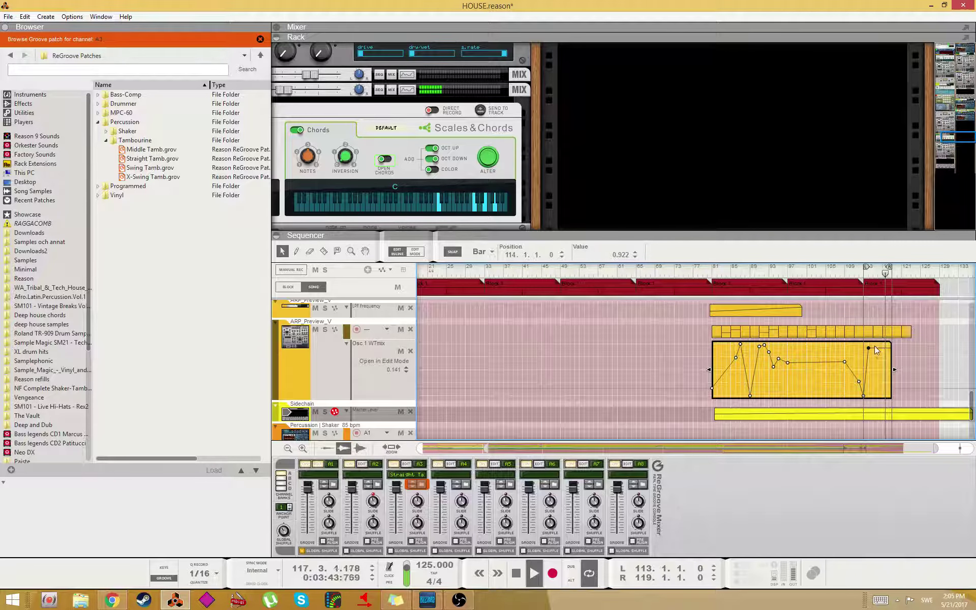
pyautogui.moveTo(864, 395); pyautogui.dragTo(859, 396)
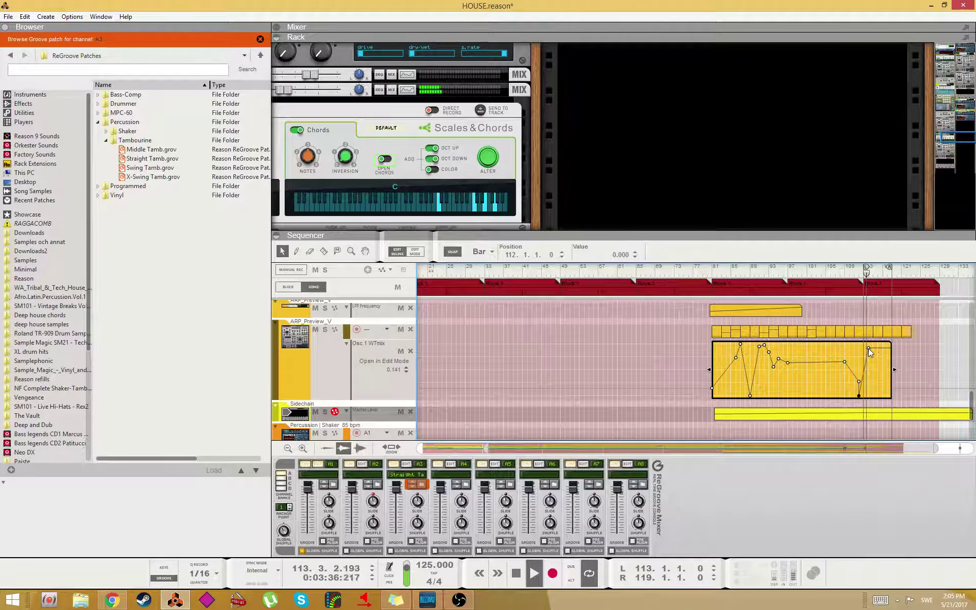
pyautogui.scroll(3, 870, 348)
pyautogui.scroll(-2, 861, 376)
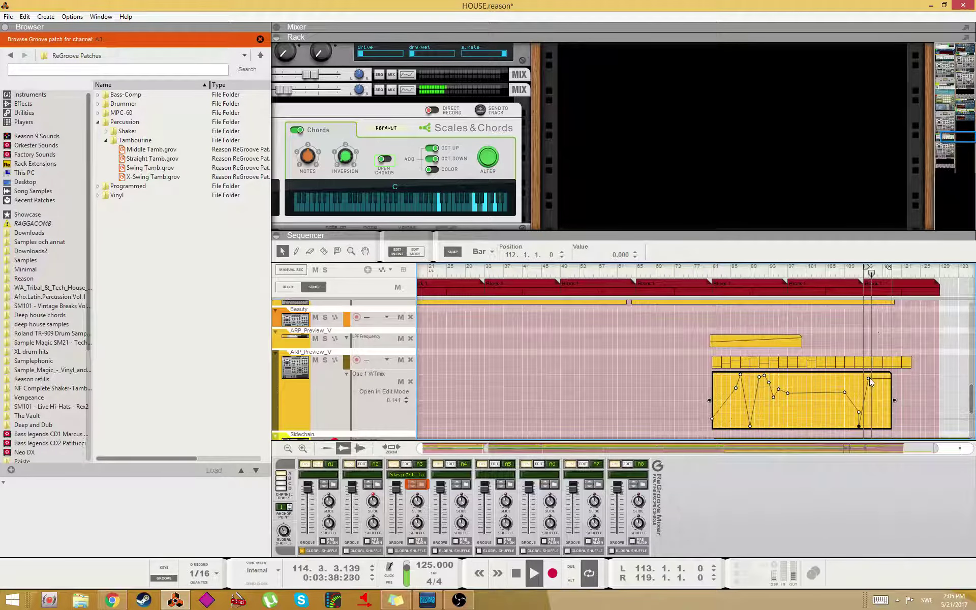
# - Try the last high WTmix point at bar 113 and return it to bar 114 with a value of 0.922
pyautogui.moveTo(868, 378); pyautogui.dragTo(865, 379)
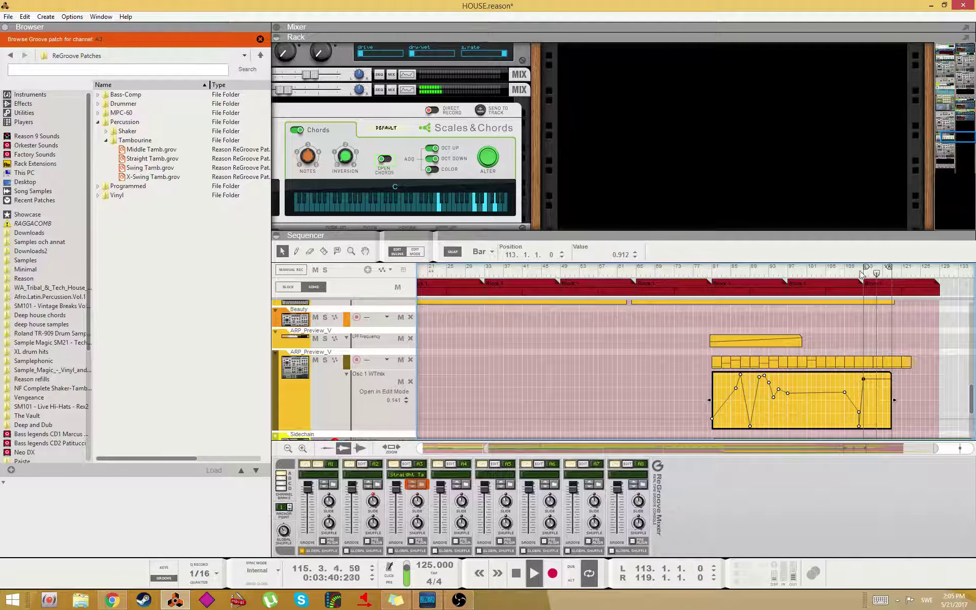
pyautogui.scroll(4, 881, 385)
pyautogui.scroll(-6, 880, 386)
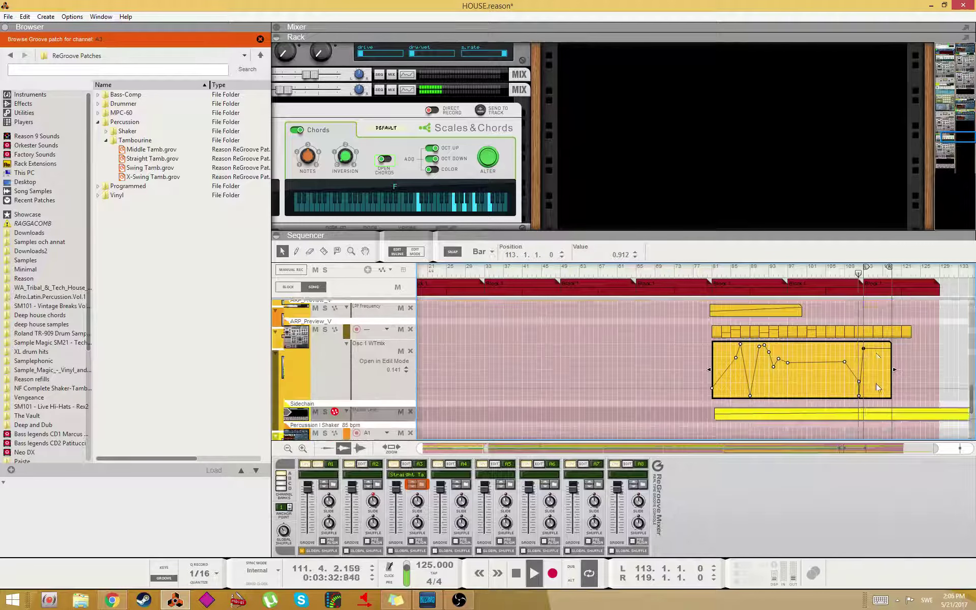
pyautogui.scroll(2, 871, 379)
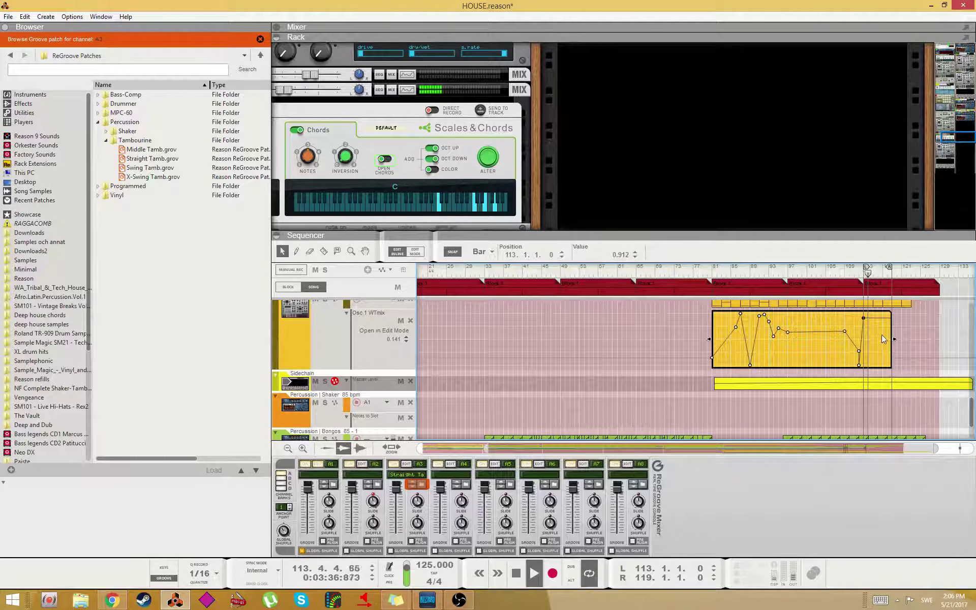
pyautogui.moveTo(863, 318); pyautogui.dragTo(869, 318)
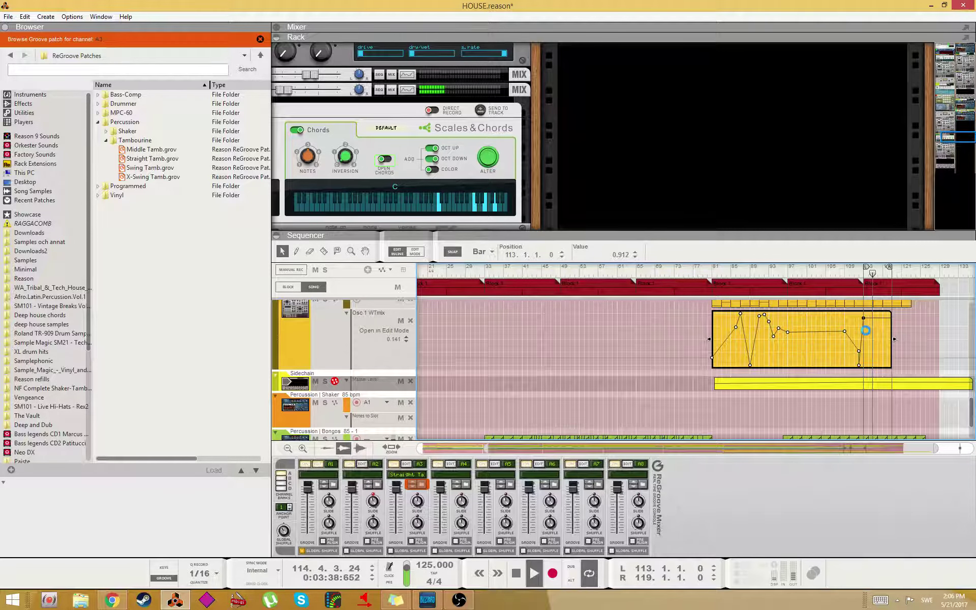
# - Set the loop to run from bar 115 to bar 117 and look over the tracks below
pyautogui.scroll(4, 887, 346)
pyautogui.keyDown('alt'); pyautogui.click(931, 270); pyautogui.keyUp('alt')
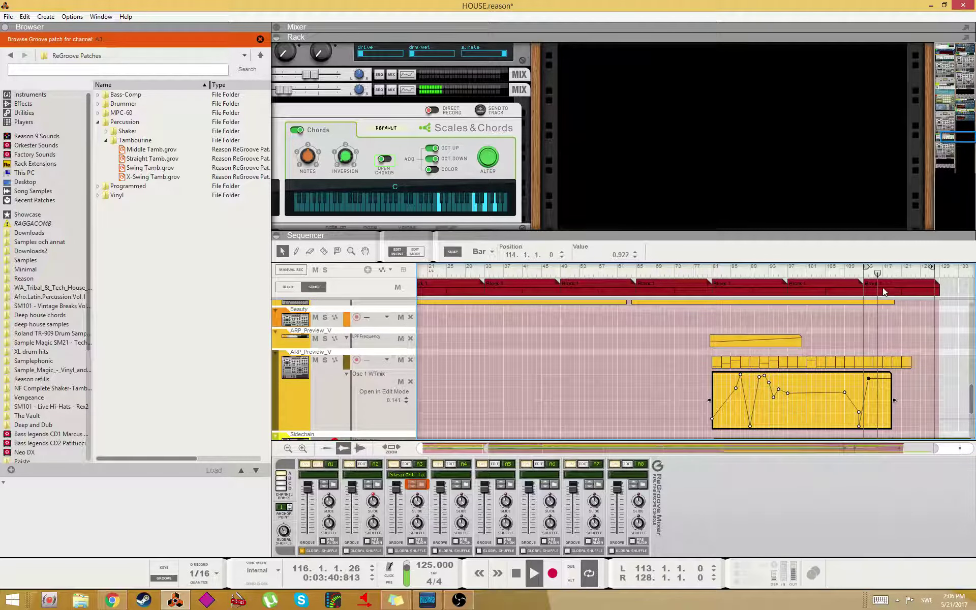
pyautogui.keyDown('ctrl'); pyautogui.click(873, 273); pyautogui.keyUp('ctrl')
pyautogui.keyDown('alt'); pyautogui.click(881, 275); pyautogui.keyUp('alt')
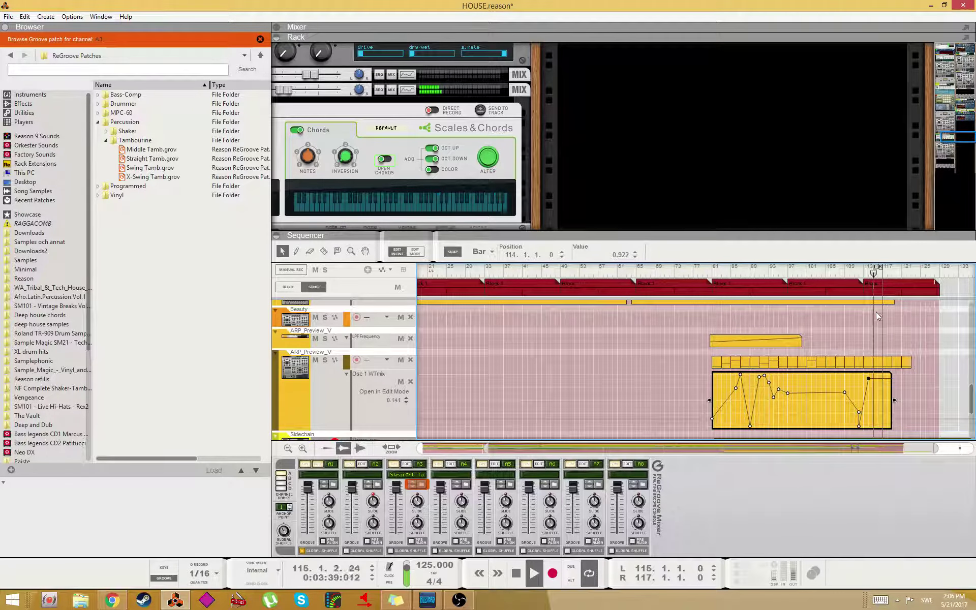
pyautogui.scroll(-7, 892, 387)
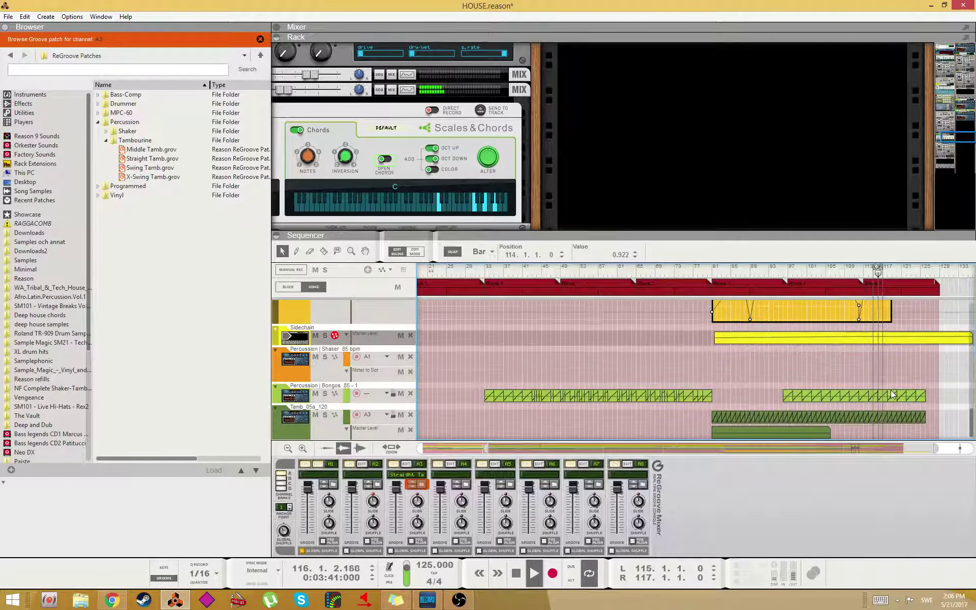
pyautogui.scroll(6, 894, 395)
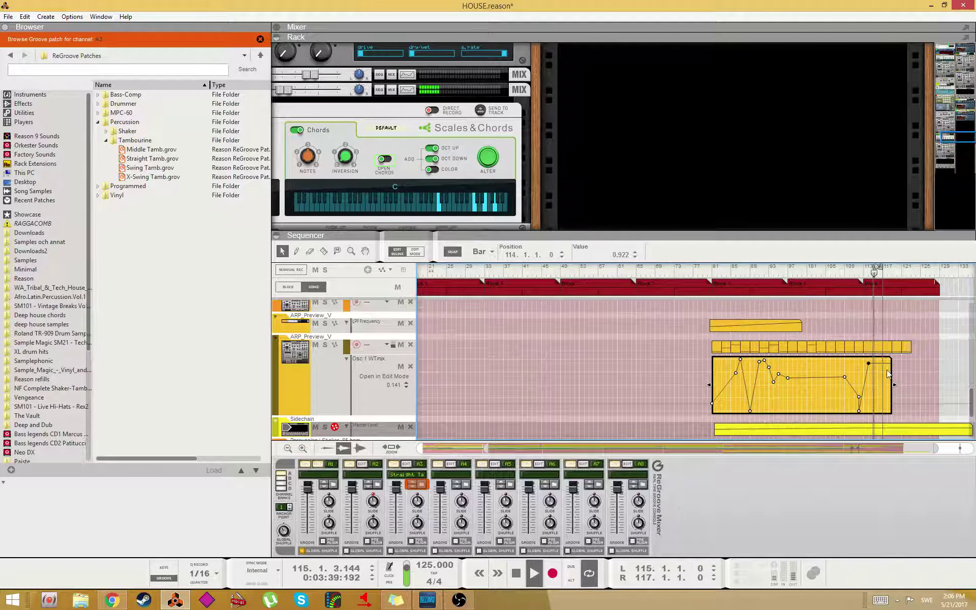
# - Extend the Osc 1 WTmix clip's end past bar 133 and set the loop end to bar 123
pyautogui.keyDown('alt'); pyautogui.click(899, 273); pyautogui.keyUp('alt')
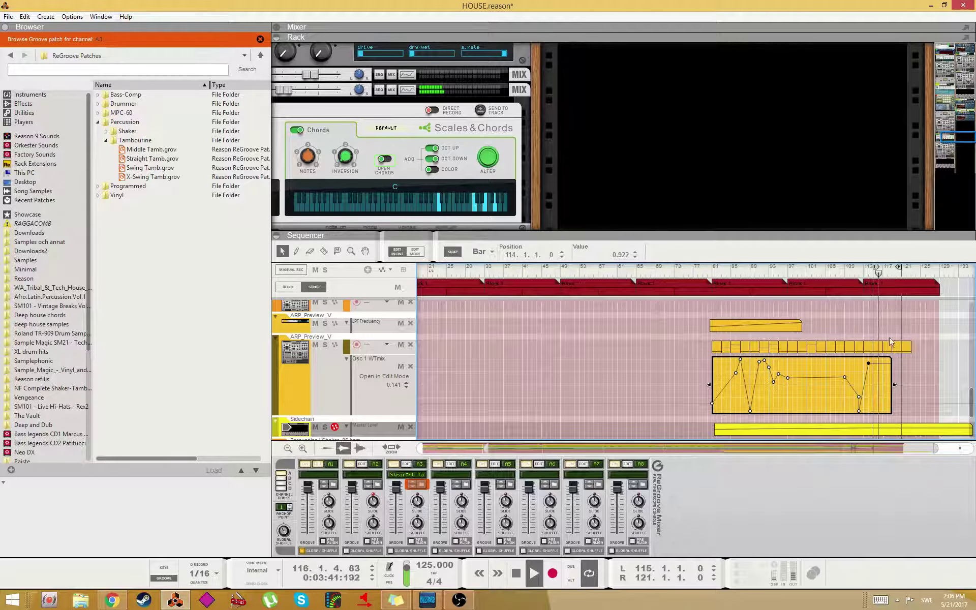
pyautogui.moveTo(895, 388); pyautogui.dragTo(972, 389)
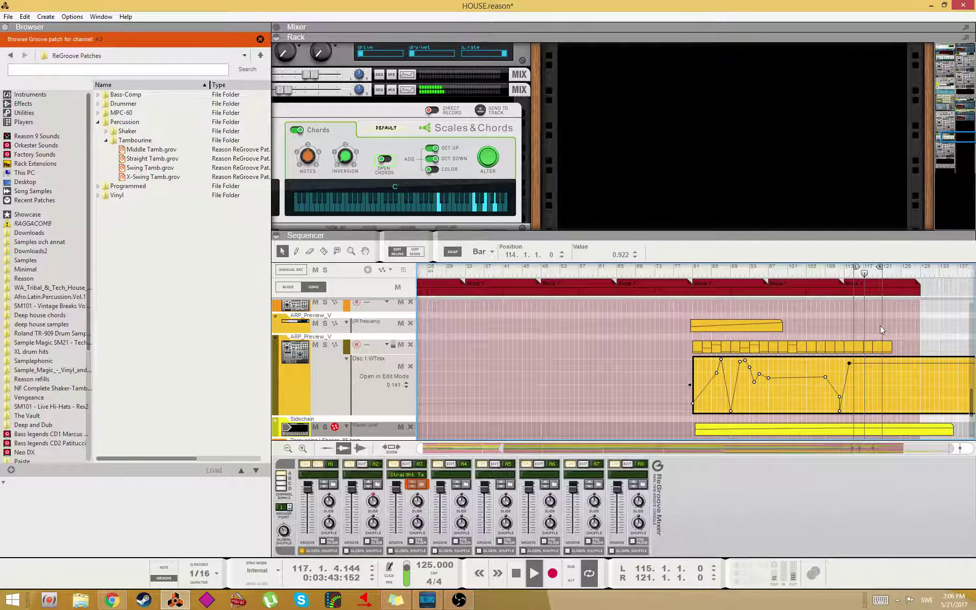
pyautogui.keyDown('alt'); pyautogui.click(894, 269); pyautogui.keyUp('alt')
# - Extend the upper Sidechain's last Master Level clip to a length of 66.0.0.0
pyautogui.scroll(-6, 868, 371)
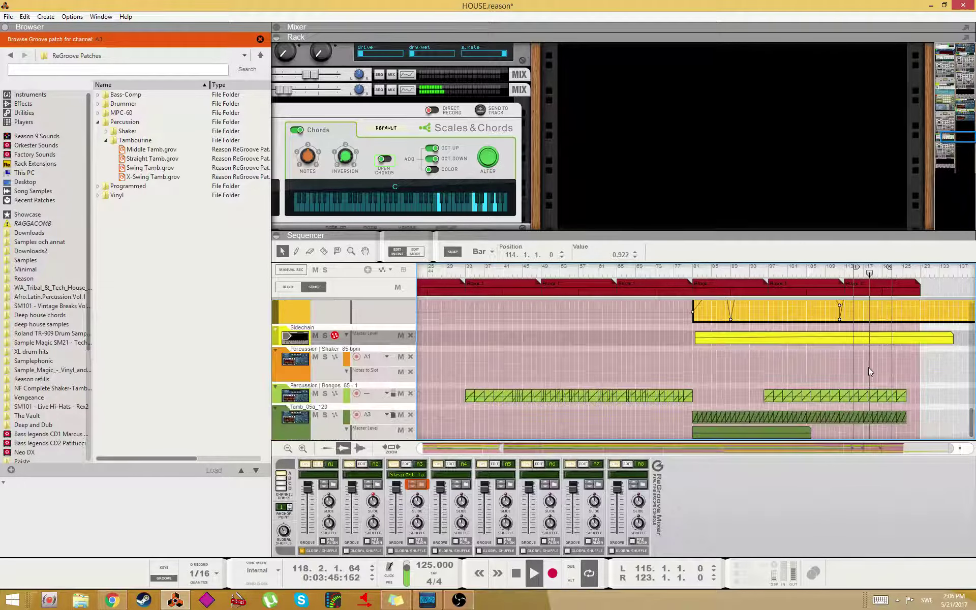
pyautogui.scroll(5, 868, 416)
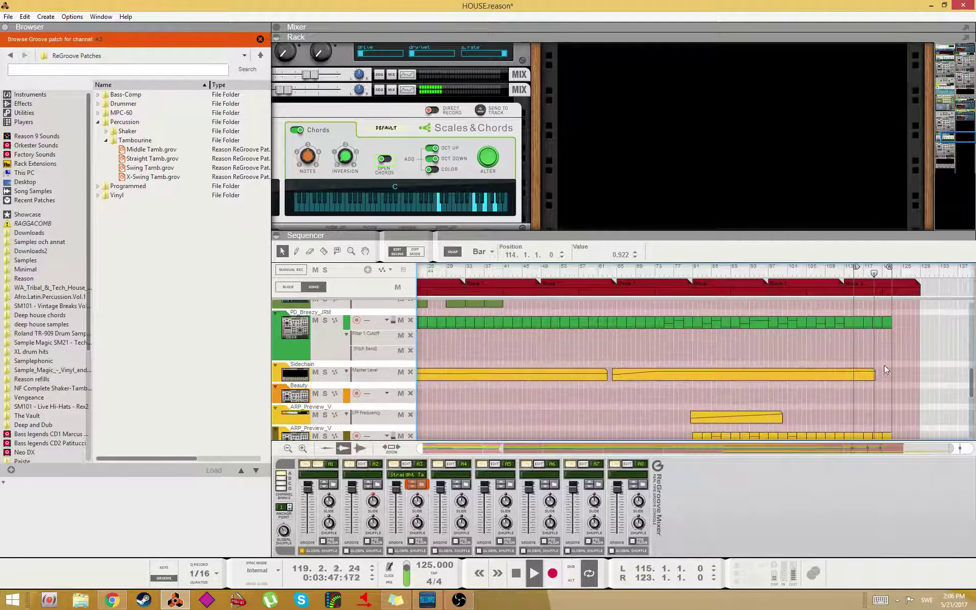
pyautogui.click(875, 375)
pyautogui.moveTo(878, 375); pyautogui.dragTo(924, 374)
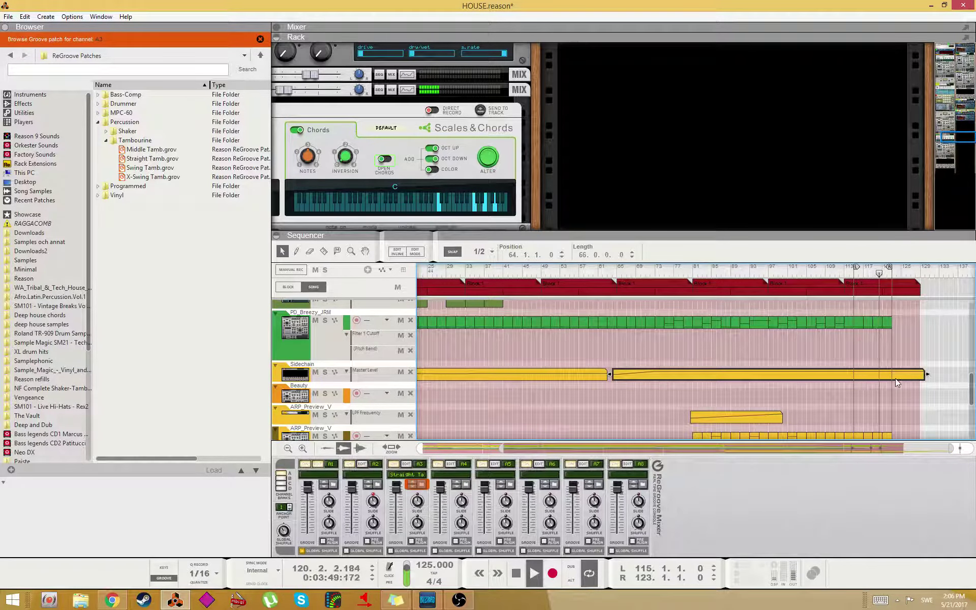
# - Add Master Level points to the extended Sidechain clip at about bar 115 and at bar 121, lowering the second to 9.4 dB
pyautogui.doubleClick(881, 376)
pyautogui.press('w')
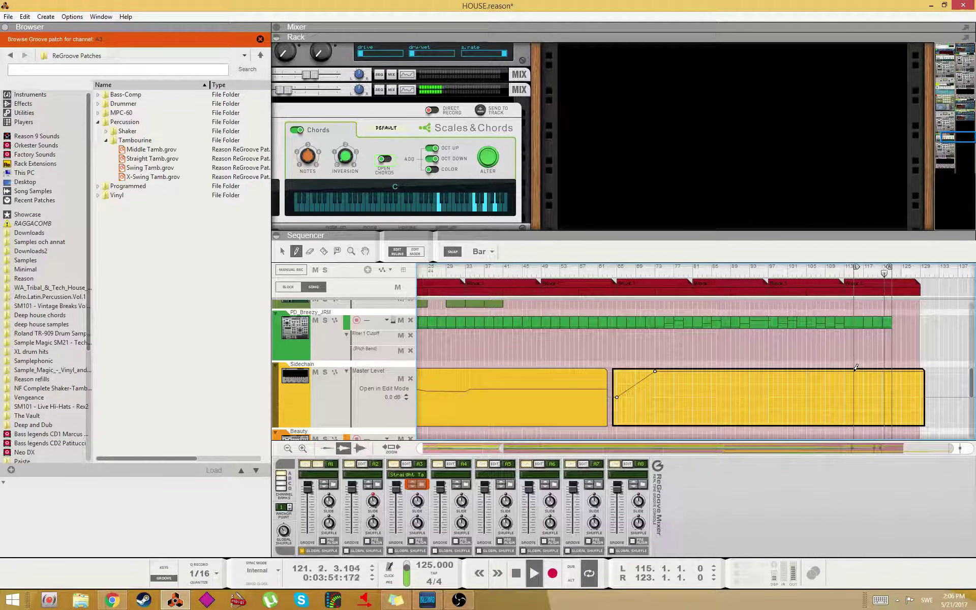
pyautogui.click(886, 384)
pyautogui.press('q')
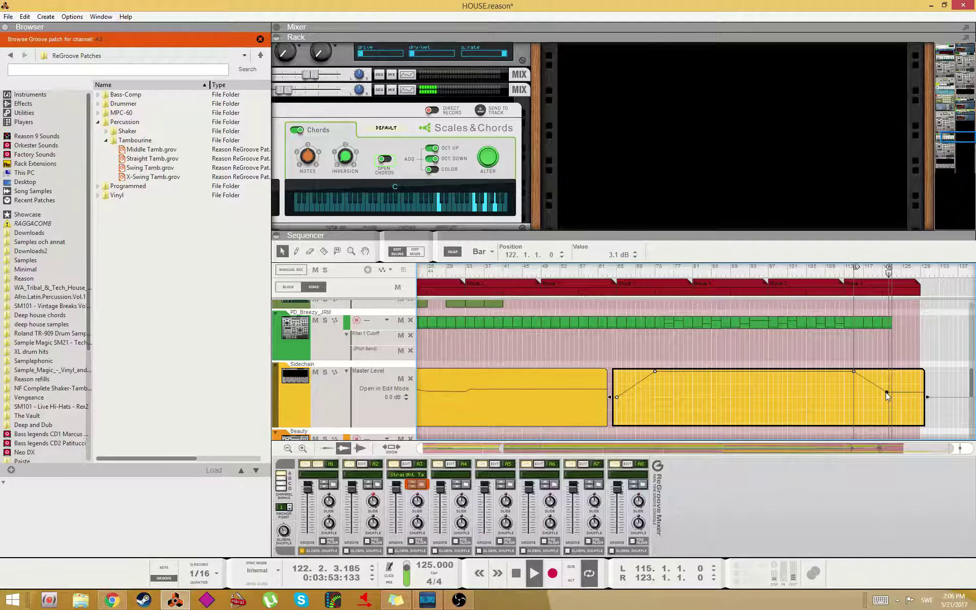
pyautogui.moveTo(887, 384); pyautogui.dragTo(882, 379)
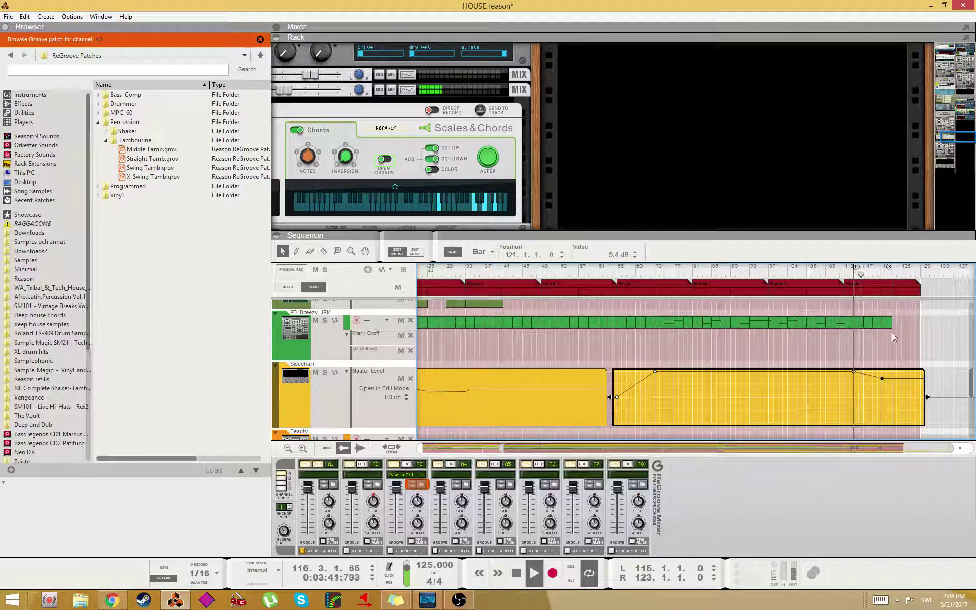
# - Set the loop end to bar 129 and duplicate the last PD_Breezy_JRM and ARP_Preview_V clips past that bar
pyautogui.keyDown('alt'); pyautogui.click(919, 276); pyautogui.keyUp('alt')
pyautogui.moveTo(902, 315); pyautogui.dragTo(859, 324)
pyautogui.hotkey('ctrl', 'd')
pyautogui.scroll(-3, 885, 351)
pyautogui.hotkey('ctrl', 'd')
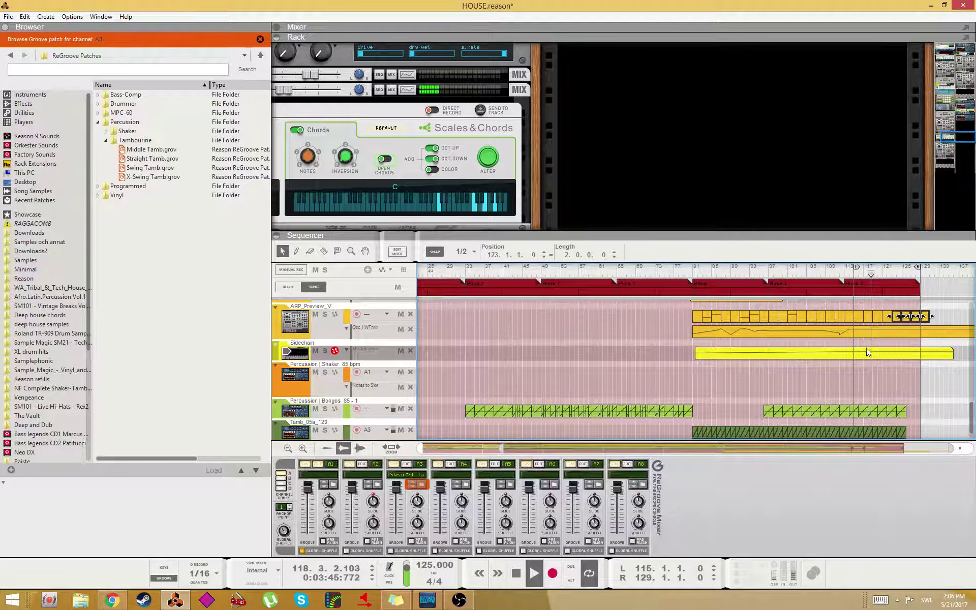
# - Duplicate the last clips of the Bongos and Tamb_05a_120 percussion tracks past bar 129
pyautogui.moveTo(903, 399); pyautogui.dragTo(864, 423)
pyautogui.hotkey('ctrl', 'd')
pyautogui.scroll(2, 867, 415)
pyautogui.scroll(-3, 871, 416)
pyautogui.hotkey('ctrl', 'd')
pyautogui.scroll(4, 865, 424)
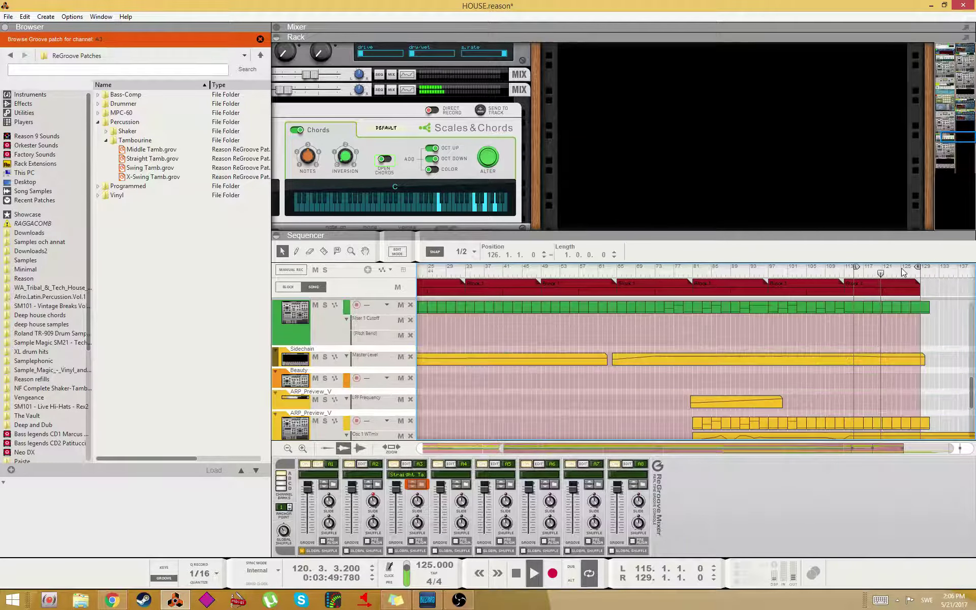
# - Set the loop start to 120.3.1.0 and duplicate the last BA_Just_SAW_V clips past bar 129
pyautogui.press('alt')
pyautogui.keyDown('ctrl'); pyautogui.click(882, 274); pyautogui.keyUp('ctrl')
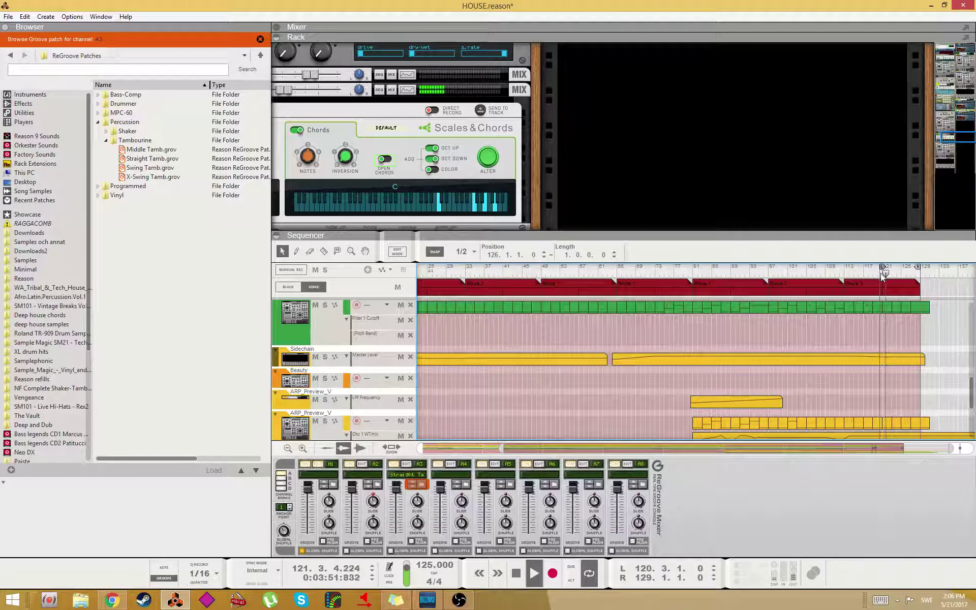
pyautogui.scroll(-6, 898, 423)
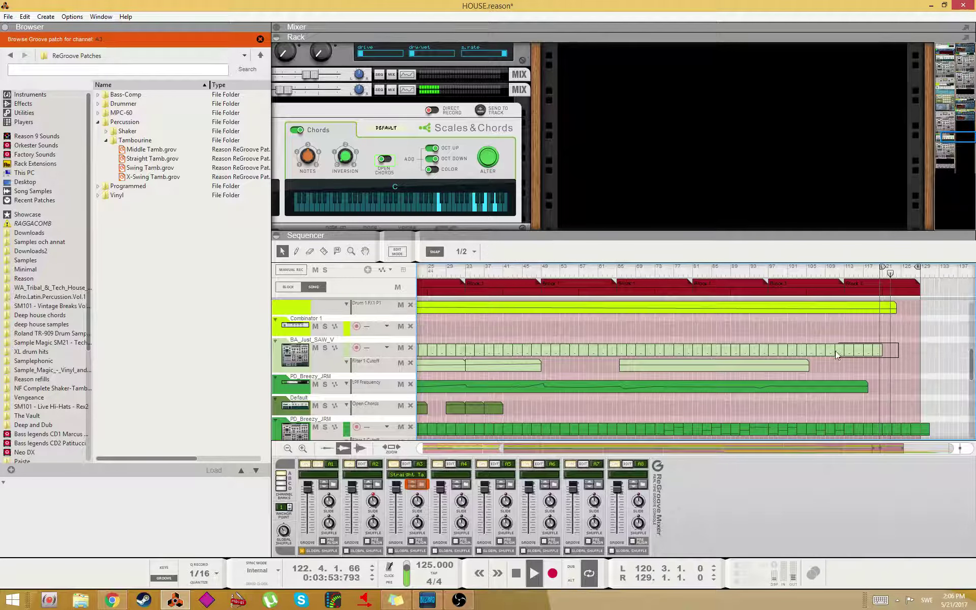
pyautogui.moveTo(835, 351); pyautogui.dragTo(832, 351)
pyautogui.hotkey('ctrl', 'd')
# - Duplicate the last clips on the second and third filled note lanes of the Deep House track past bar 129
pyautogui.scroll(4, 902, 382)
pyautogui.moveTo(890, 361); pyautogui.dragTo(848, 350)
pyautogui.hotkey('ctrl', 'd')
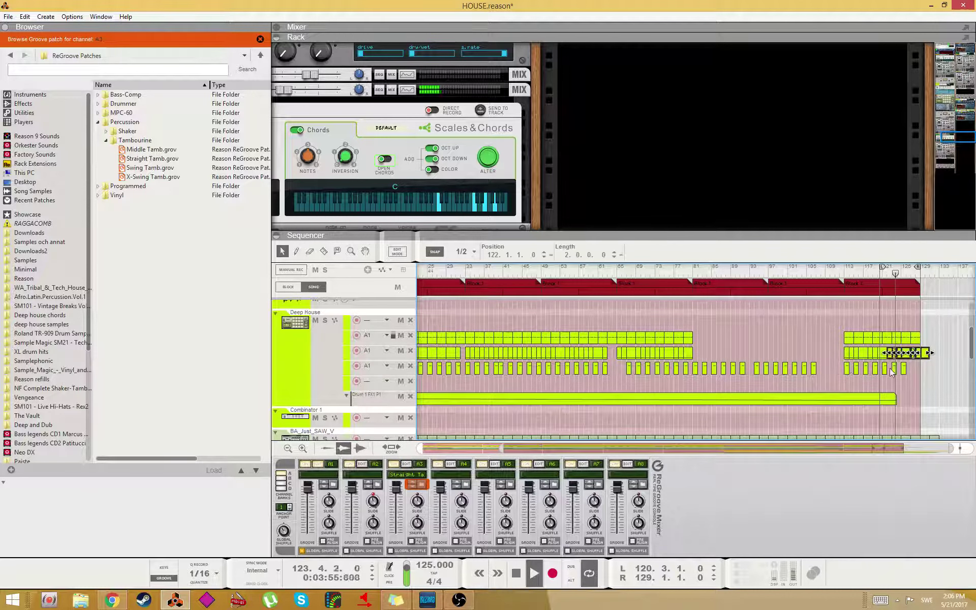
pyautogui.moveTo(908, 376); pyautogui.dragTo(831, 374)
pyautogui.hotkey('ctrl', 'd')
# - Shorten the Deep House track's Drum 1 FX1 P1 automation clip to a length of 120.0.0.0
pyautogui.click(885, 401)
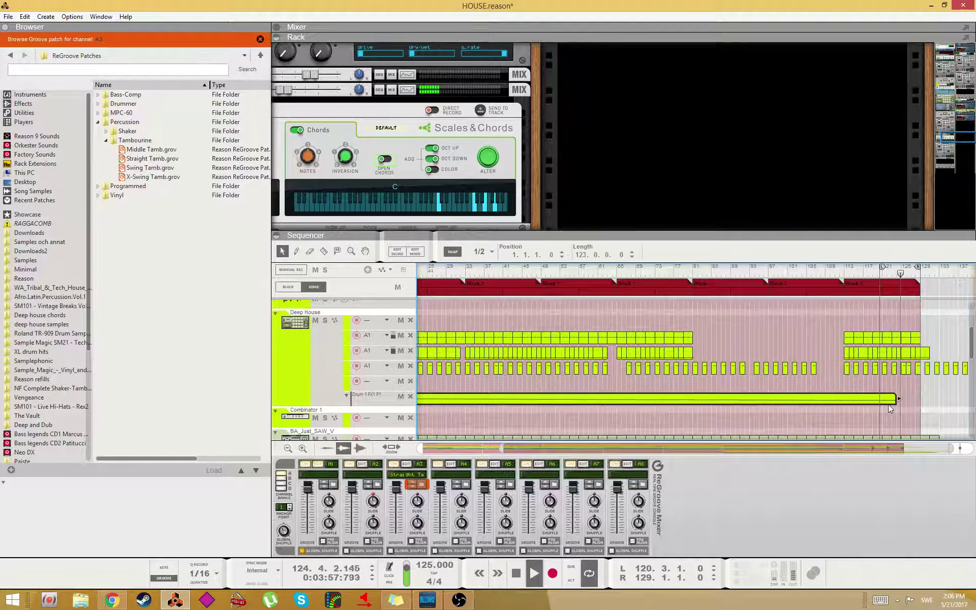
pyautogui.moveTo(898, 399); pyautogui.dragTo(883, 398)
pyautogui.scroll(-5, 877, 356)
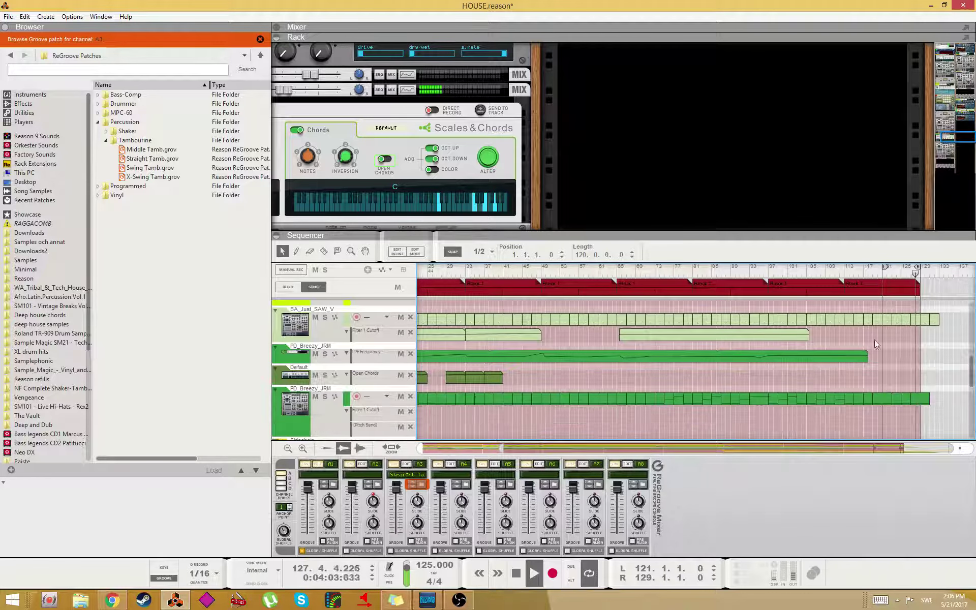
# - Check where the clips end across the tracks and open the upper Sidechain's last Master Level clip to examine its level curve
pyautogui.click(857, 353)
pyautogui.scroll(-3, 871, 365)
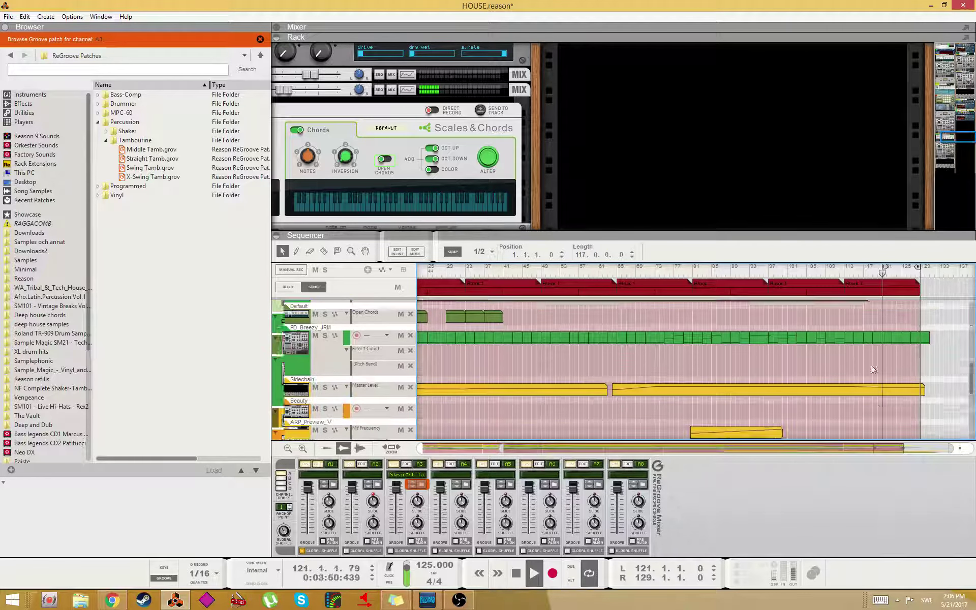
pyautogui.scroll(-6, 873, 370)
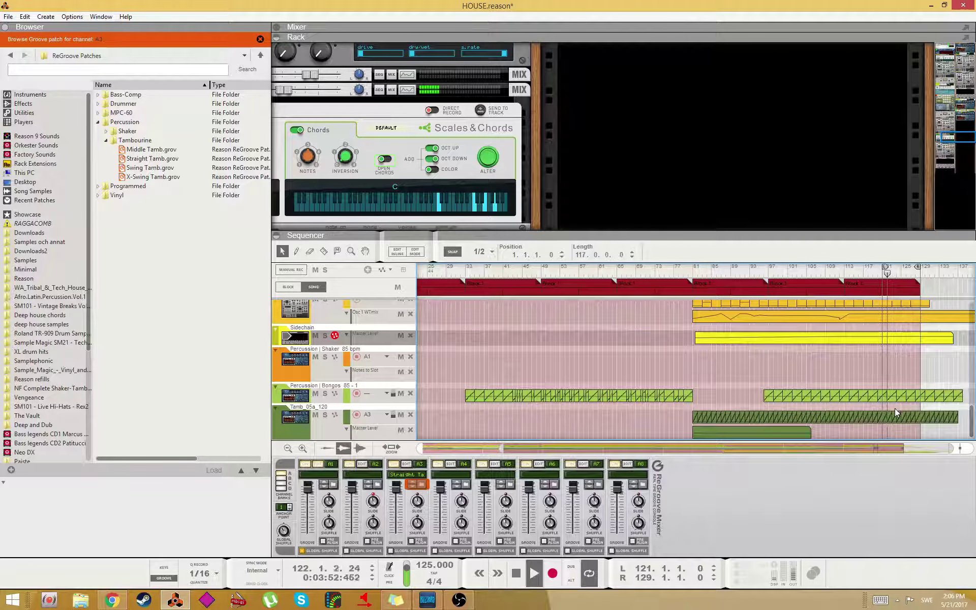
pyautogui.scroll(3, 895, 408)
pyautogui.scroll(2, 902, 366)
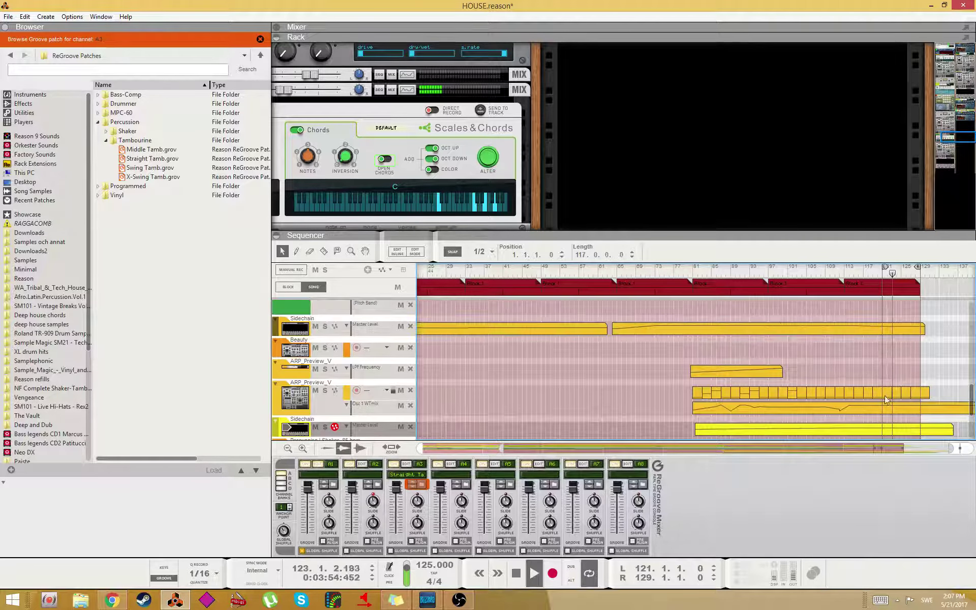
pyautogui.scroll(3, 894, 392)
pyautogui.doubleClick(889, 362)
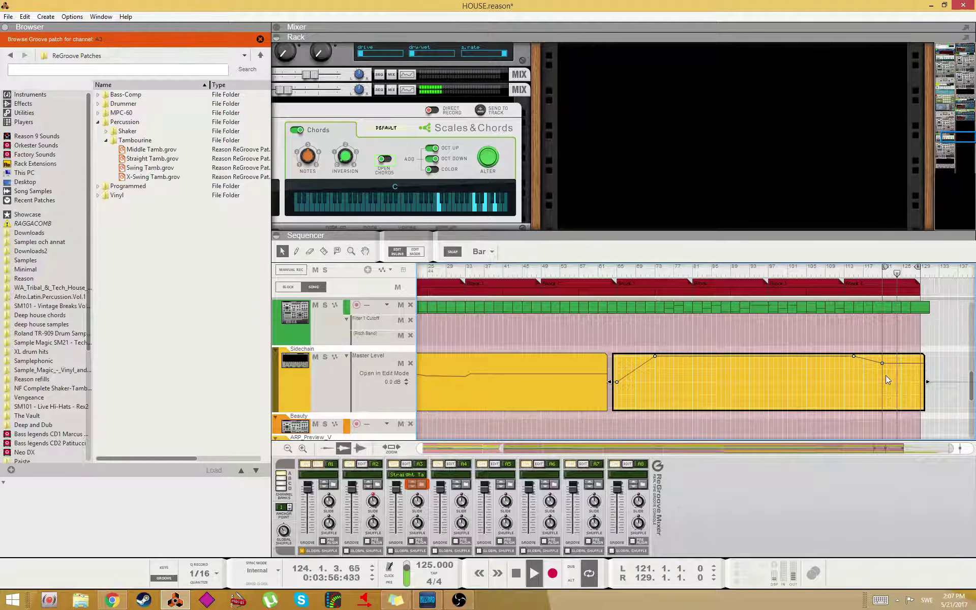
# - Extend the PD_Breezy_JRM LPF Frequency automation clip to a length of 120.0.0.0
pyautogui.scroll(2, 886, 381)
pyautogui.moveTo(868, 326); pyautogui.dragTo(884, 324)
pyautogui.scroll(-4, 890, 362)
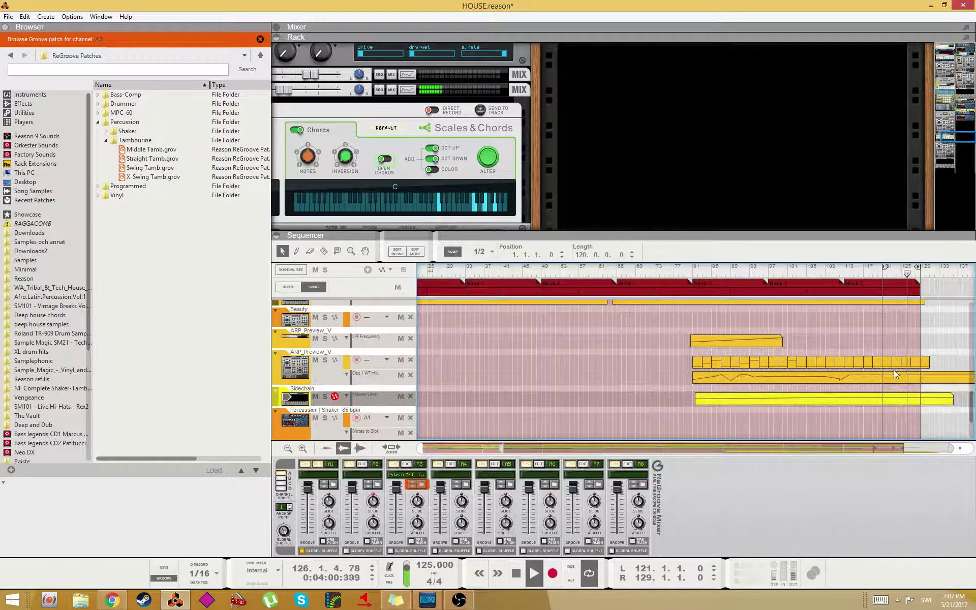
pyautogui.scroll(-2, 911, 378)
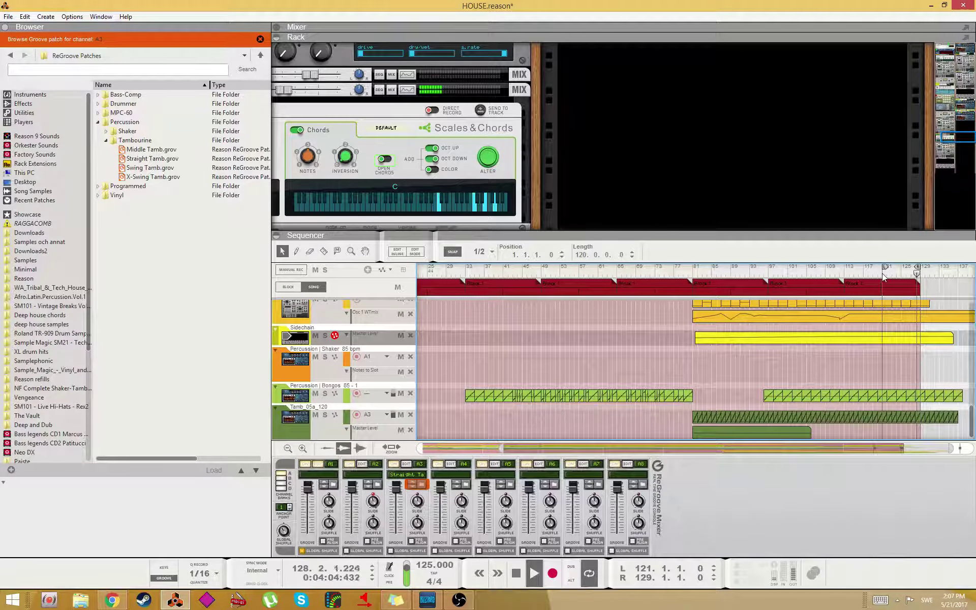
pyautogui.scroll(4, 899, 380)
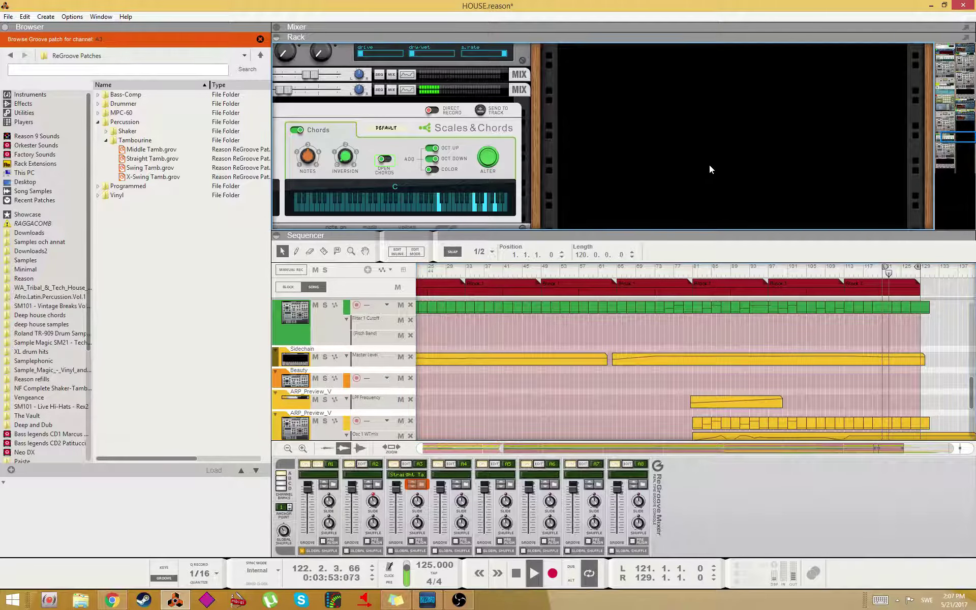
pyautogui.scroll(2, 709, 164)
pyautogui.scroll(2, 875, 390)
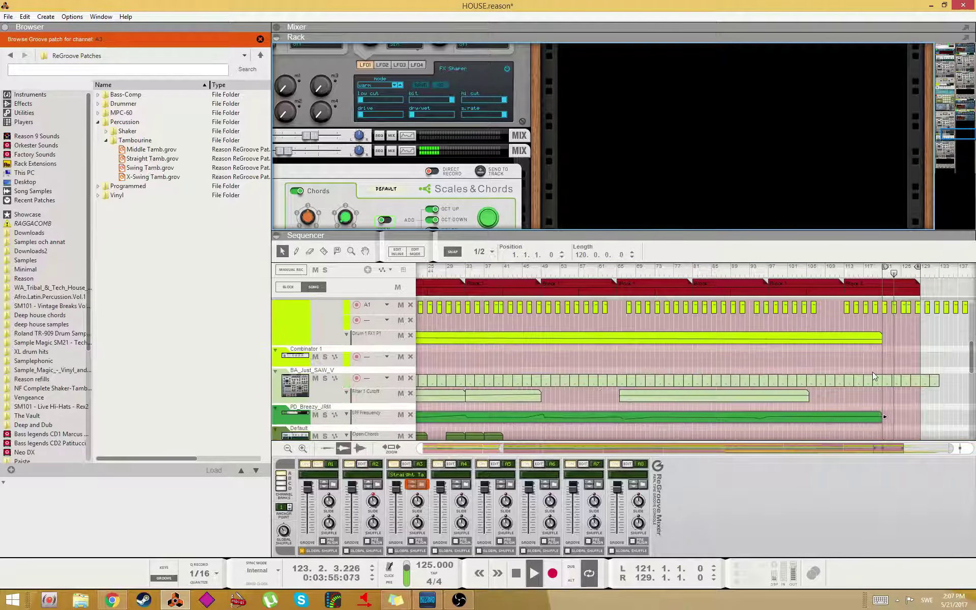
# - Stop playback and audition pads 6 and 2 of the Deep House Kong drum machine
pyautogui.press('space')
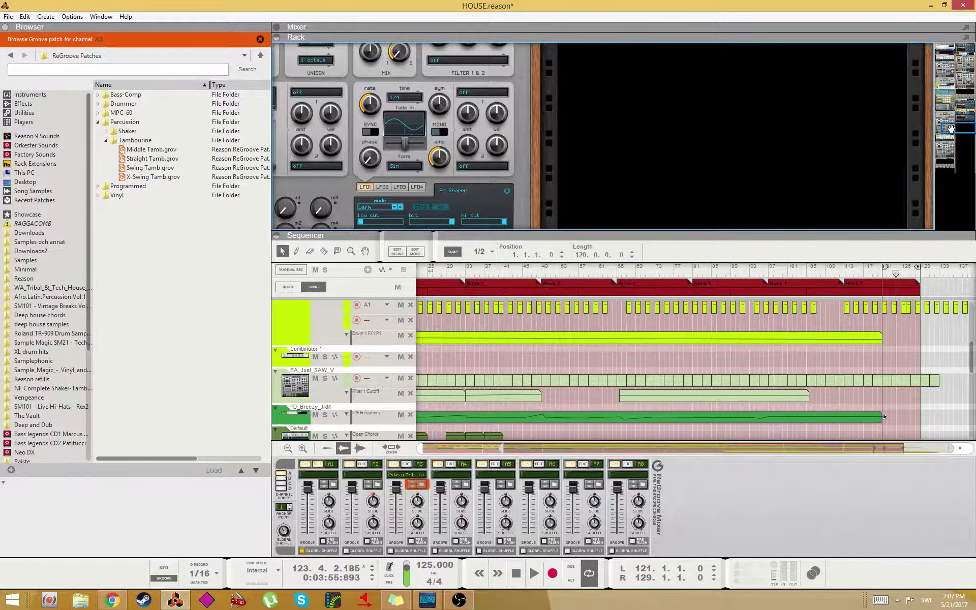
pyautogui.moveTo(949, 125); pyautogui.dragTo(941, 98)
pyautogui.click(493, 147)
pyautogui.click(487, 109)
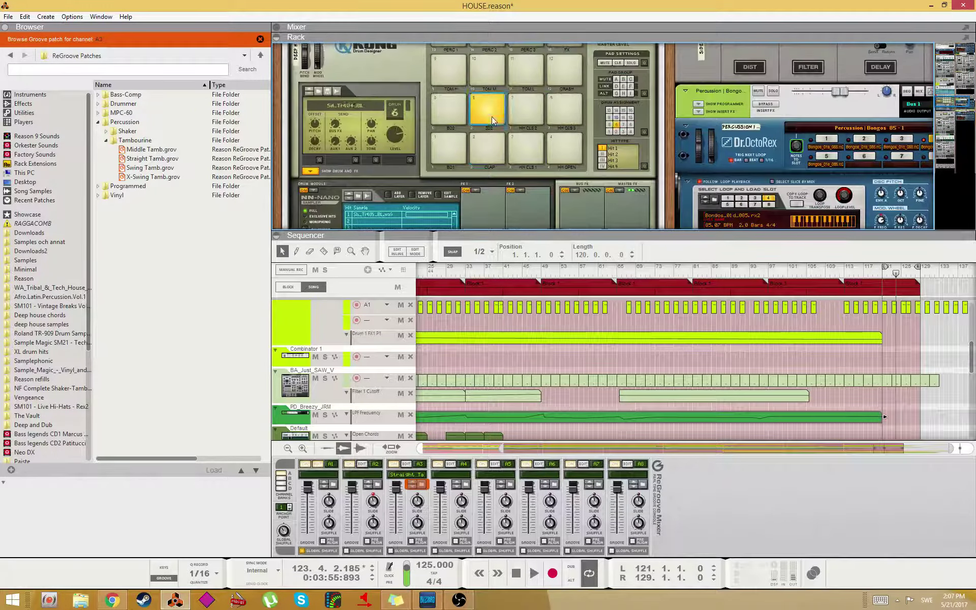
pyautogui.click(490, 136)
pyautogui.scroll(-3, 484, 155)
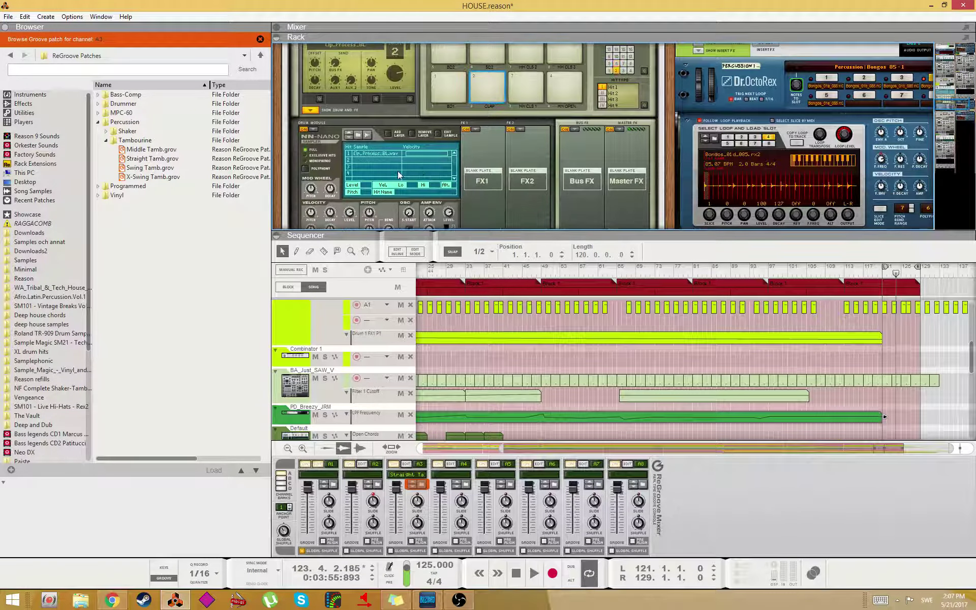
# - Browse replacement samples for Kong pad 2 and audition several claps from the 7. Claps folder
pyautogui.click(376, 154)
pyautogui.click(110, 287)
pyautogui.click(133, 305)
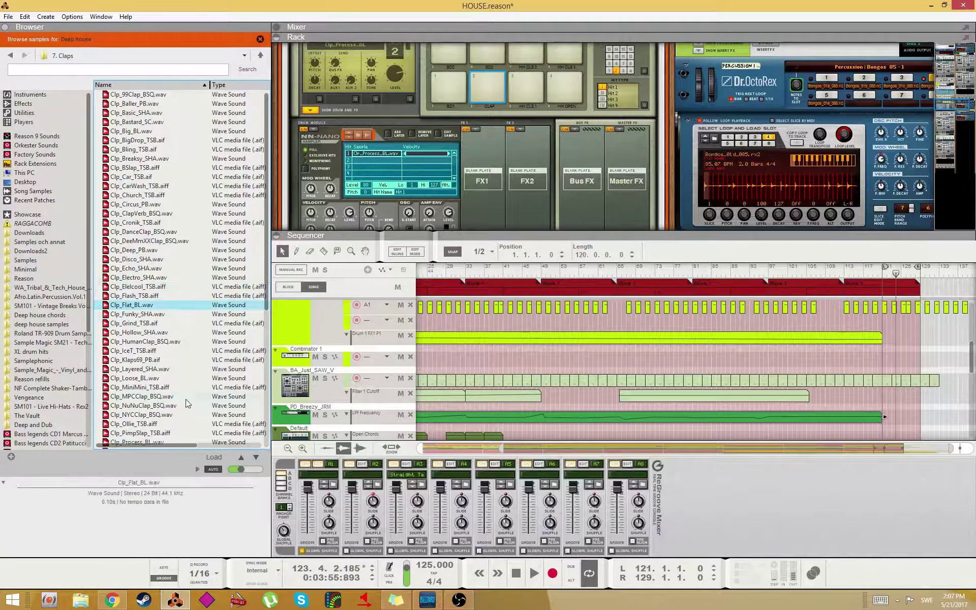
pyautogui.click(189, 377)
pyautogui.click(171, 417)
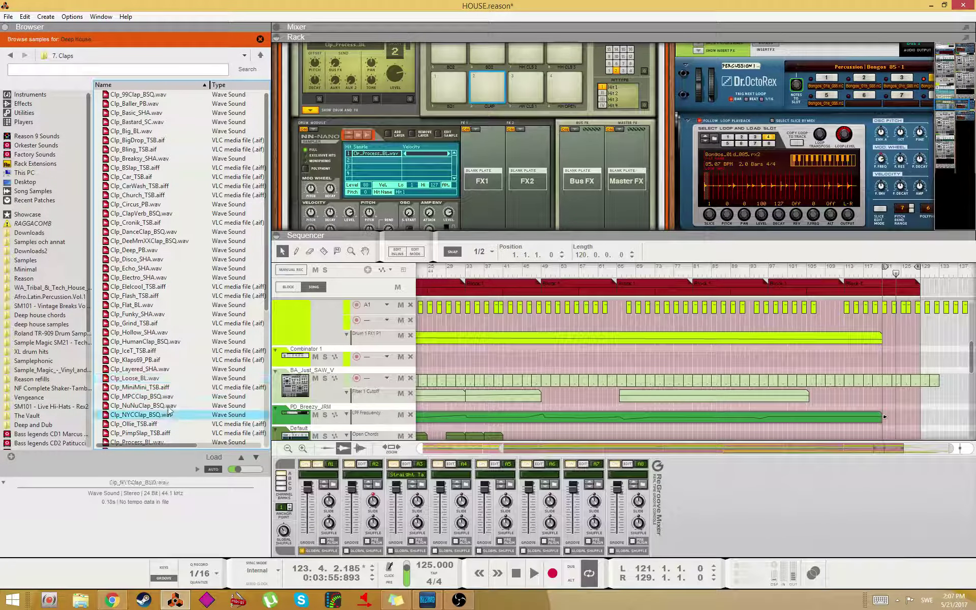
pyautogui.click(160, 397)
pyautogui.click(162, 386)
pyautogui.click(159, 379)
pyautogui.click(147, 371)
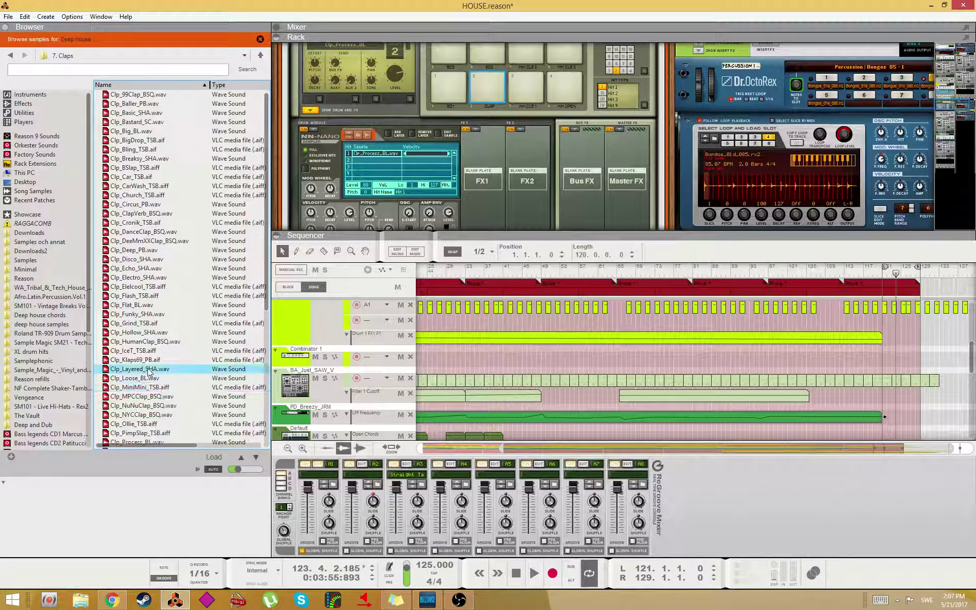
pyautogui.click(145, 378)
pyautogui.click(138, 369)
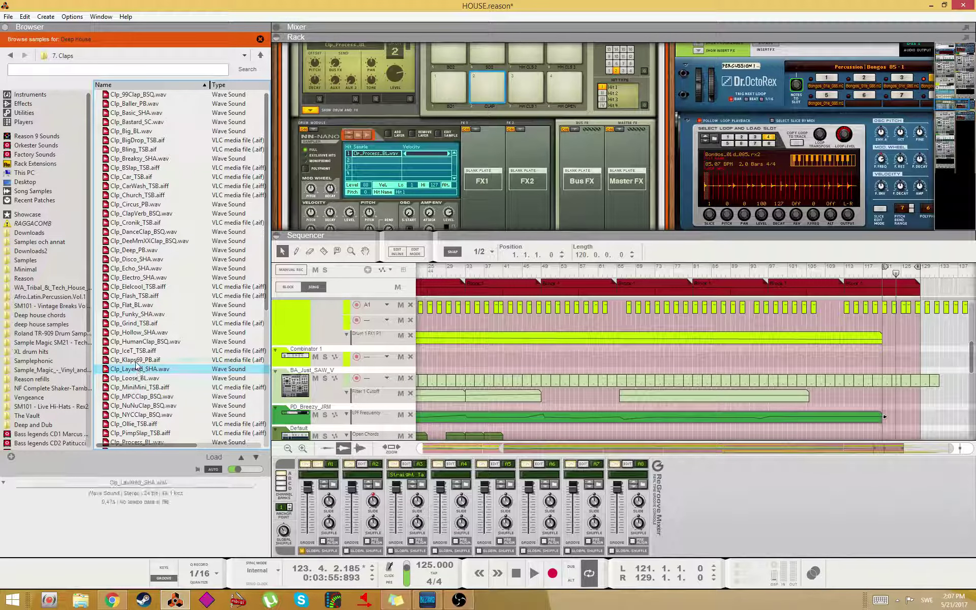
pyautogui.click(138, 360)
# - Audition Clp_IceT_TSB.aiff and Clp_HumanClap_BSQ.wav, and load Clp_HumanClap_BSQ.wav onto Kong pad 2
pyautogui.scroll(-2, 154, 356)
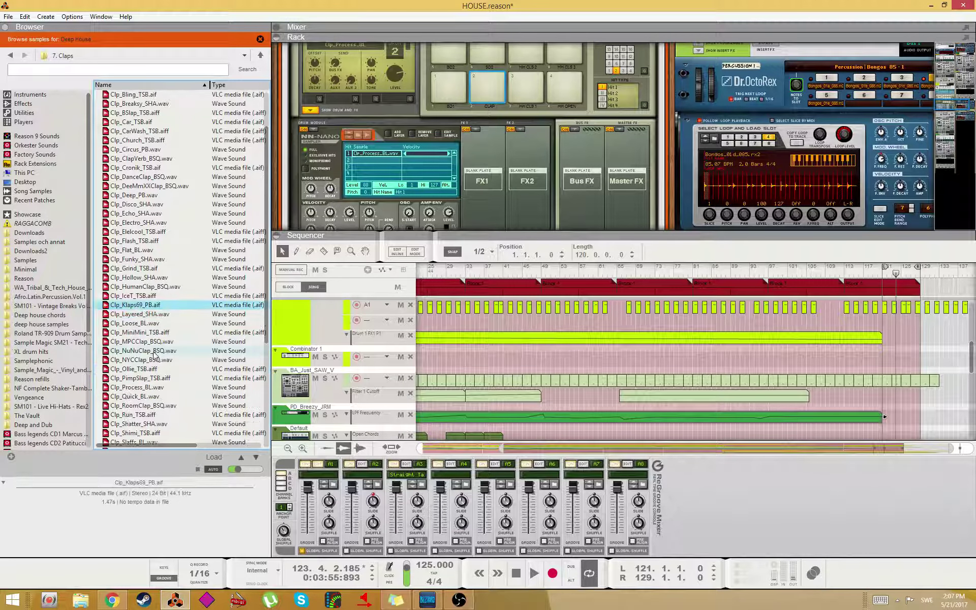
pyautogui.click(141, 295)
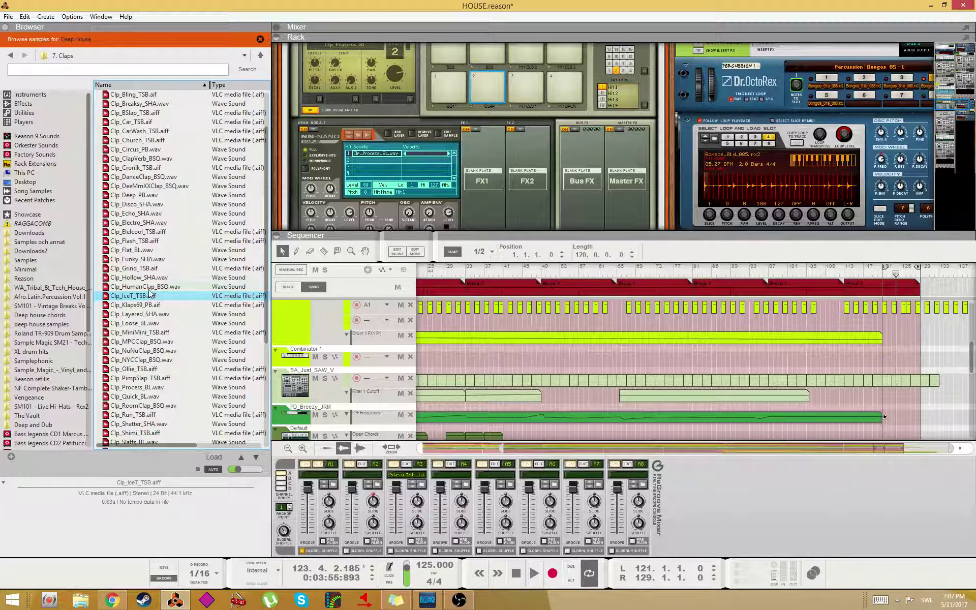
pyautogui.click(150, 287)
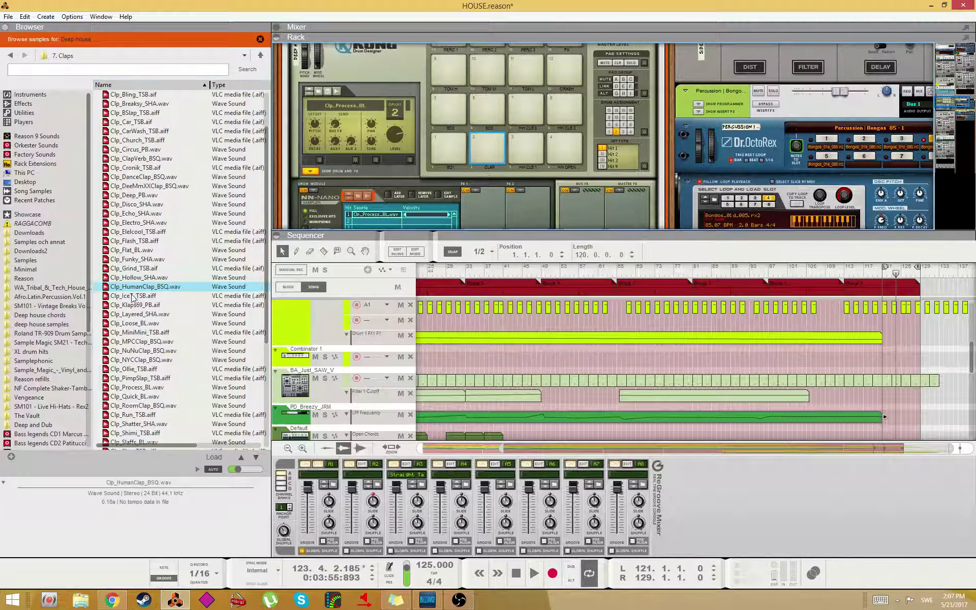
pyautogui.moveTo(133, 287); pyautogui.dragTo(494, 147)
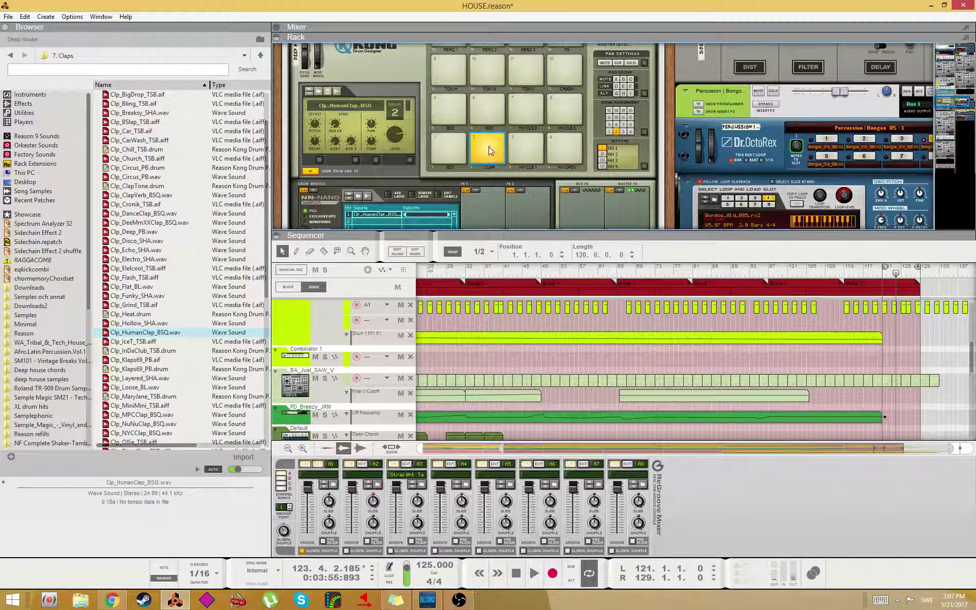
# - Audition more clap samples, including Clp_Funky_SHA.wav, and compare them with the sounds on pads 2 and 6
pyautogui.click(141, 296)
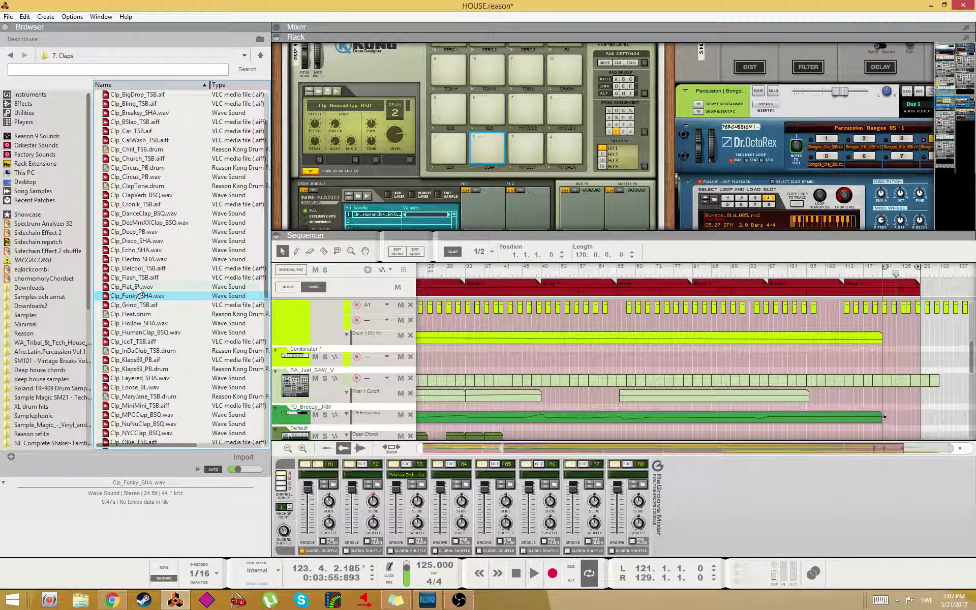
pyautogui.click(134, 277)
pyautogui.click(129, 304)
pyautogui.moveTo(127, 296); pyautogui.dragTo(441, 151)
pyautogui.click(489, 117)
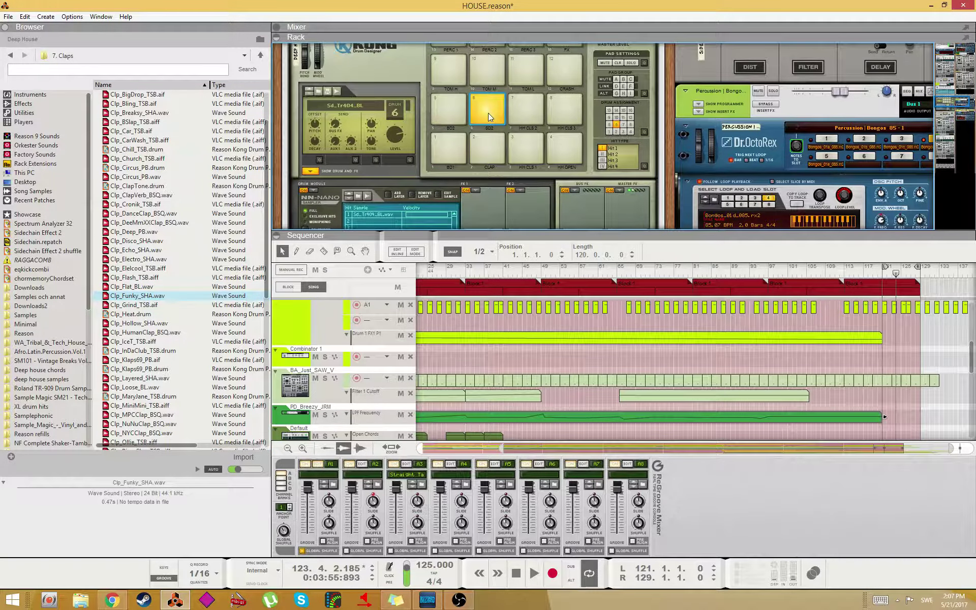
pyautogui.click(483, 148)
pyautogui.click(493, 116)
# - Load Clp_Funky_SHA.wav onto Kong pad 6
pyautogui.click(141, 305)
pyautogui.click(138, 298)
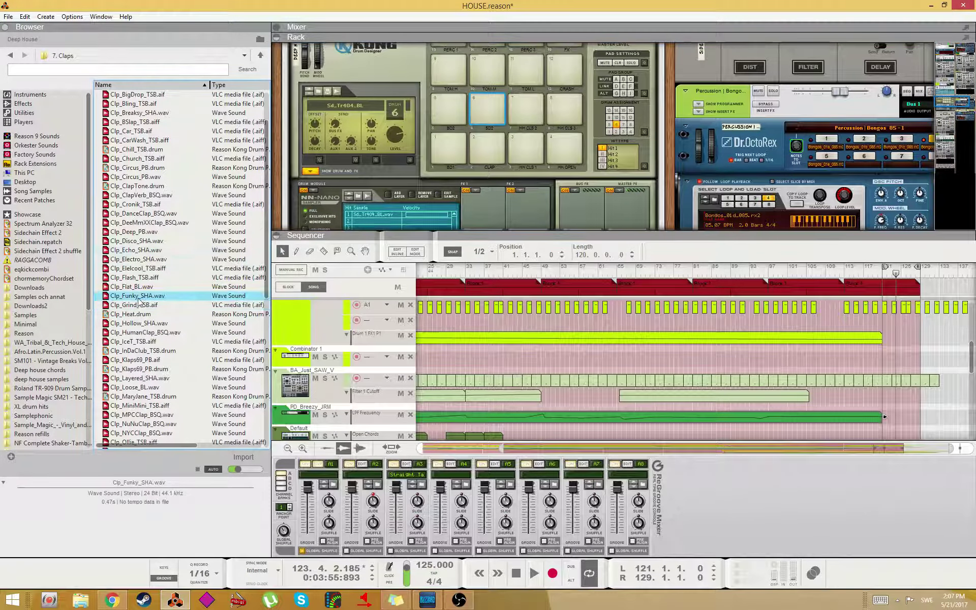
pyautogui.click(487, 148)
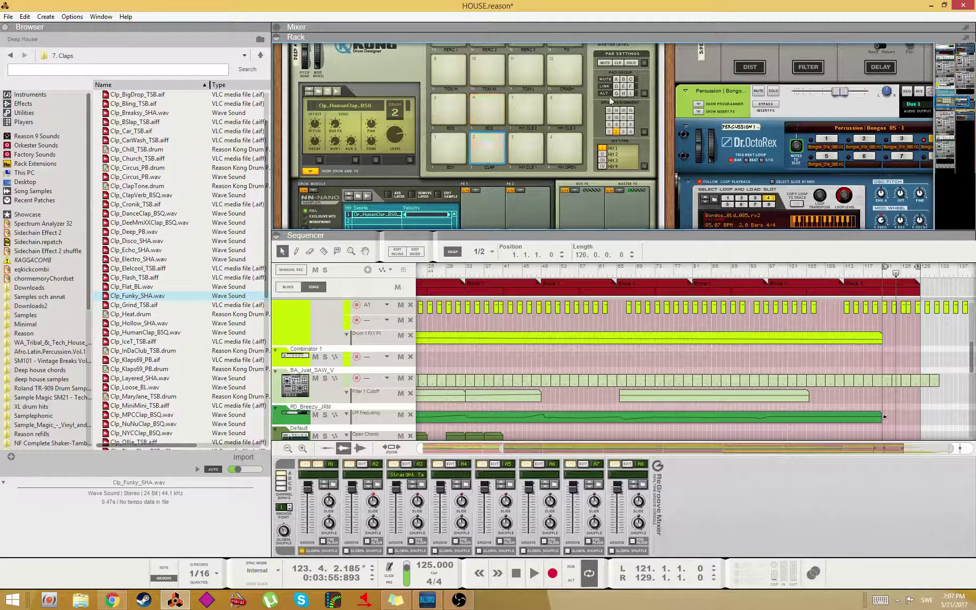
pyautogui.click(500, 116)
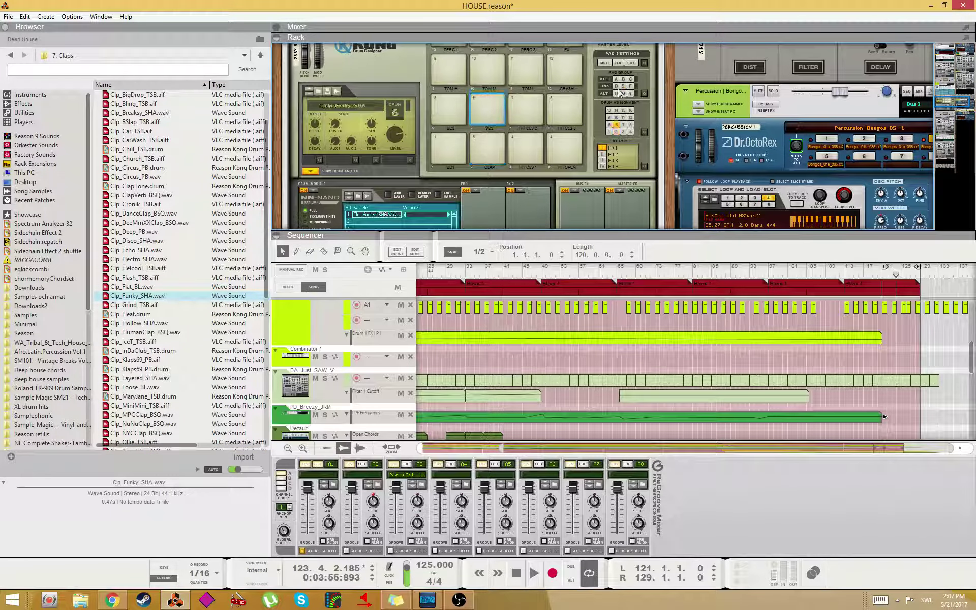
# - Link Kong pads 2 and 6 so they trigger together, and audition both pads
pyautogui.click(487, 150)
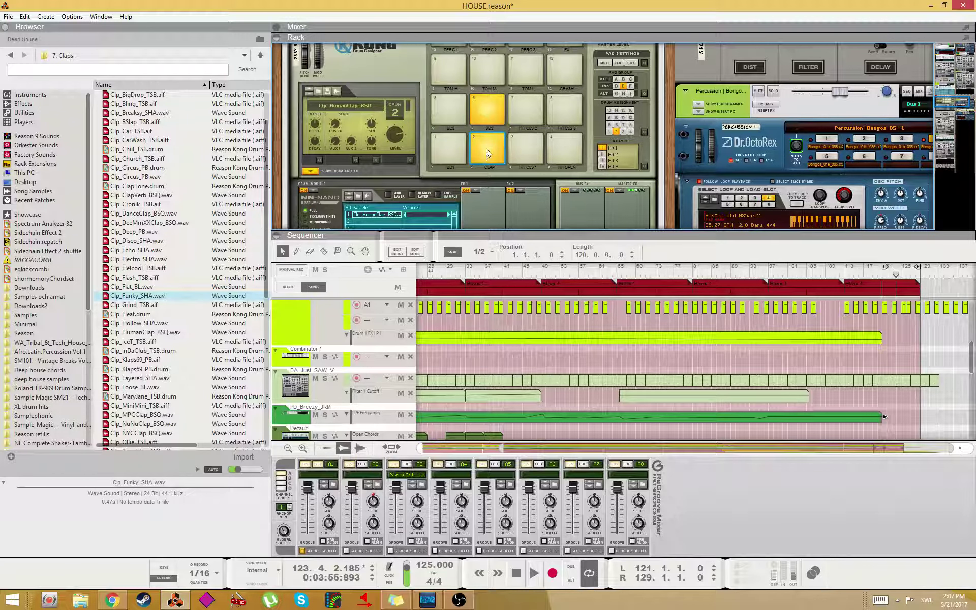
pyautogui.click(489, 108)
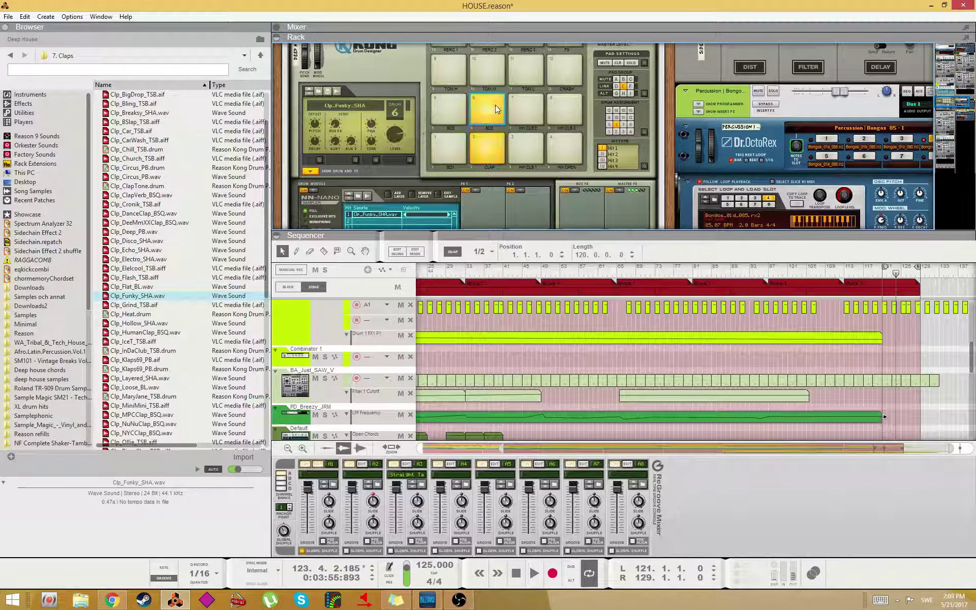
pyautogui.click(492, 150)
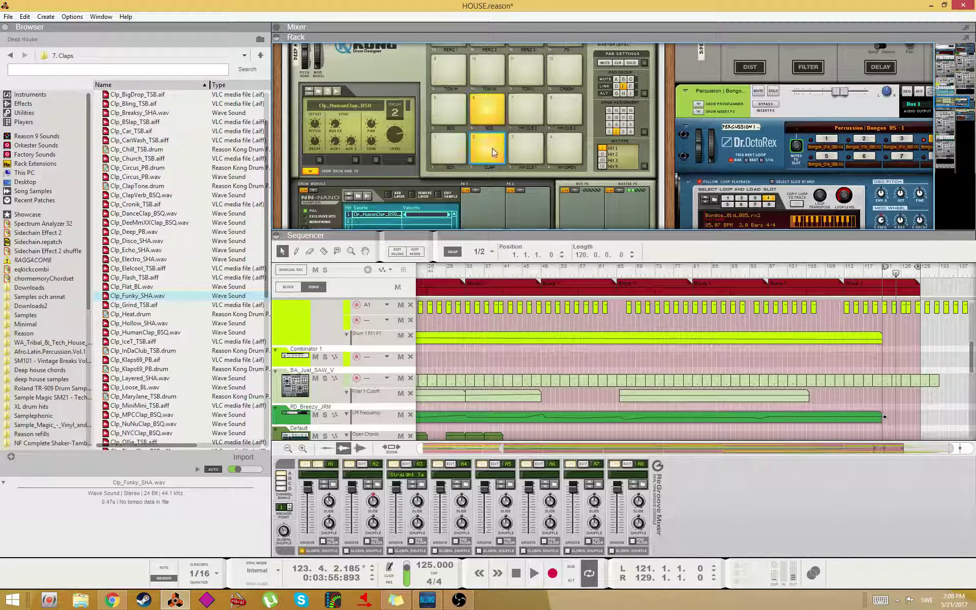
# - Play the song from about bar 97 to hear the new clap sounds in the arrangement
pyautogui.scroll(3, 820, 362)
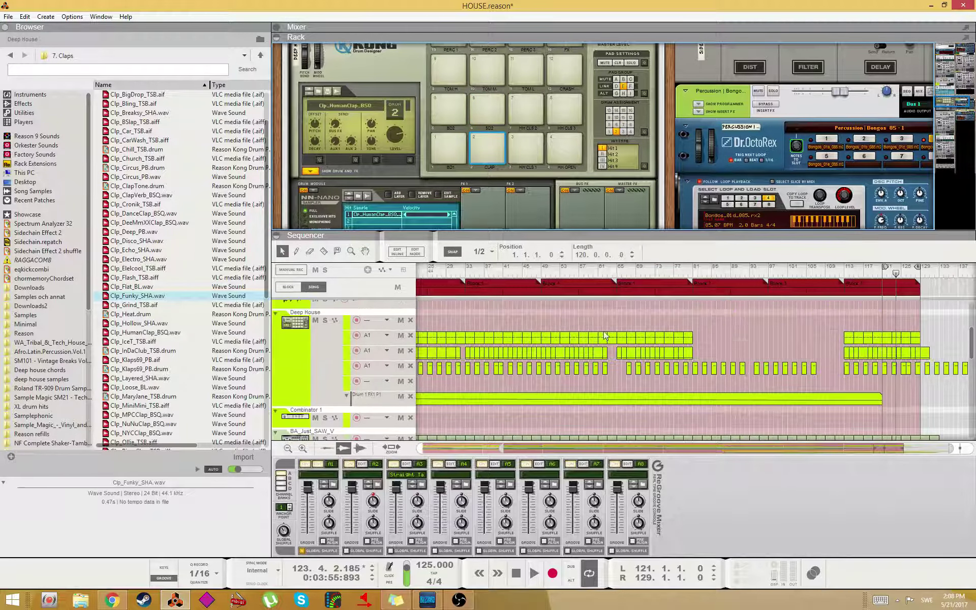
pyautogui.click(770, 267)
pyautogui.click(534, 573)
pyautogui.scroll(-6, 806, 368)
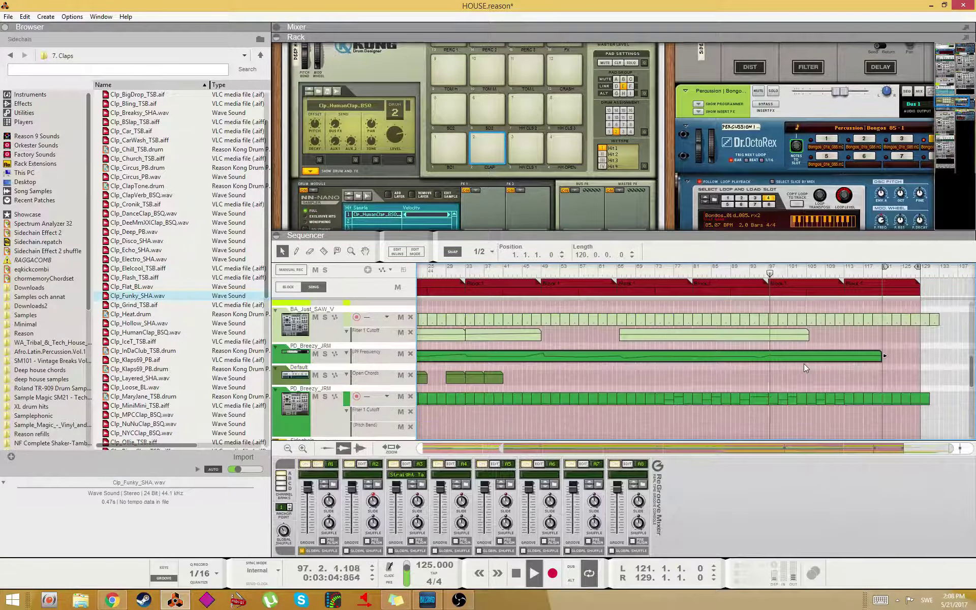
pyautogui.scroll(6, 806, 368)
# - Open the groove channel choices in bank A for the Deep House track's first note lane
pyautogui.click(377, 318)
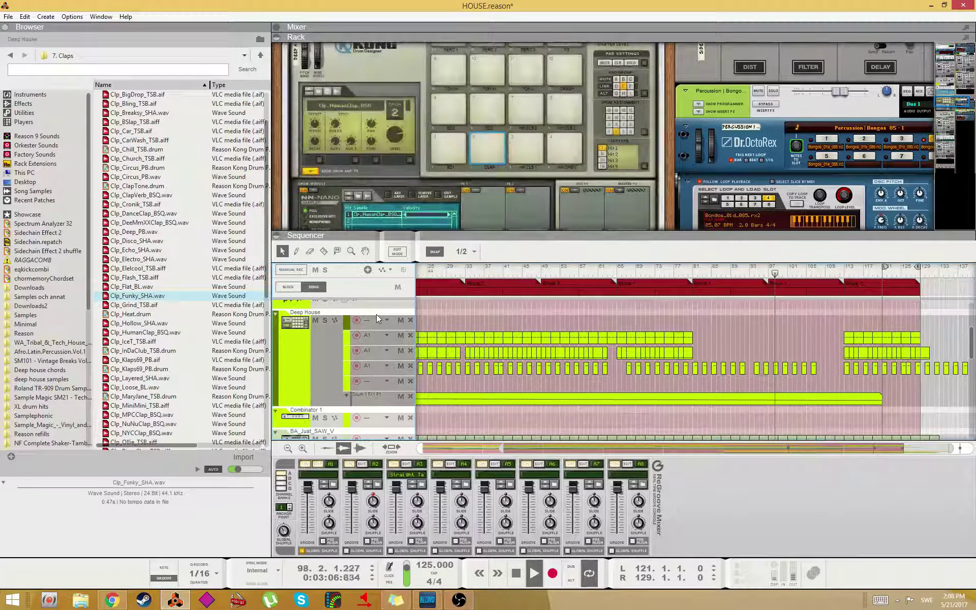
pyautogui.click(377, 319)
pyautogui.moveTo(382, 368)
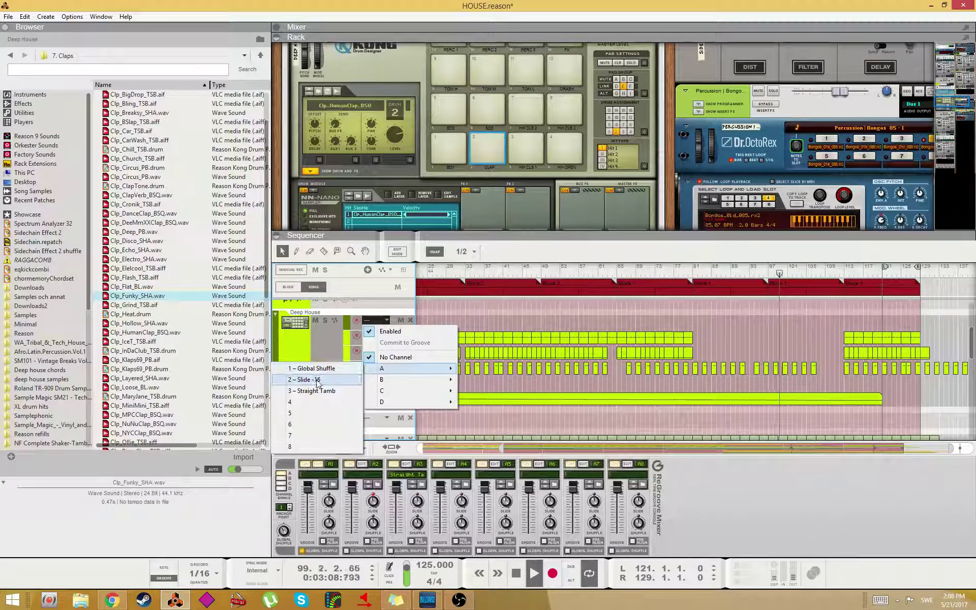
# - Assign the first note lane of the Deep House drum track to groove channel A1, Global Shuffle
pyautogui.click(381, 320)
pyautogui.click(381, 321)
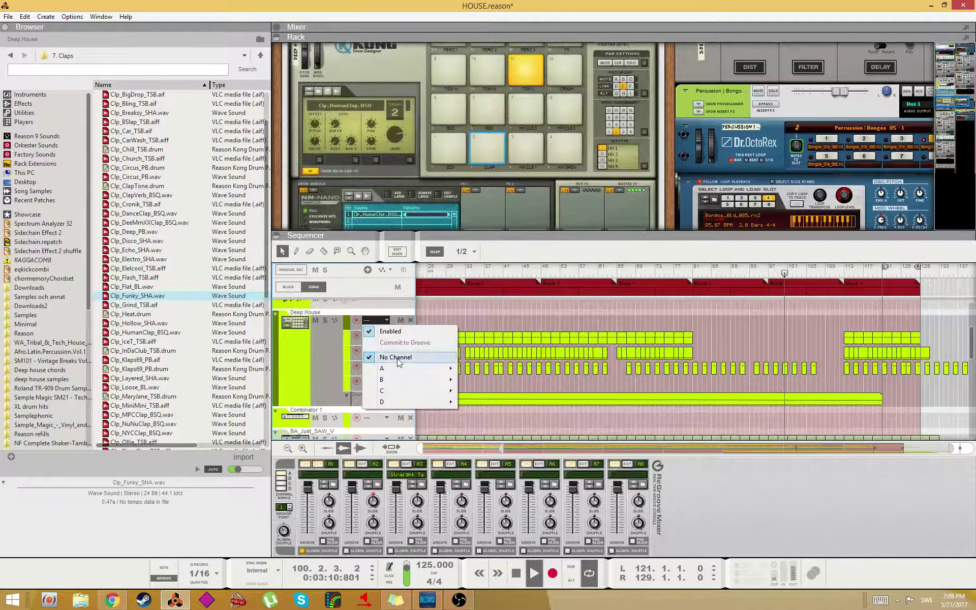
pyautogui.moveTo(386, 368)
pyautogui.click(328, 370)
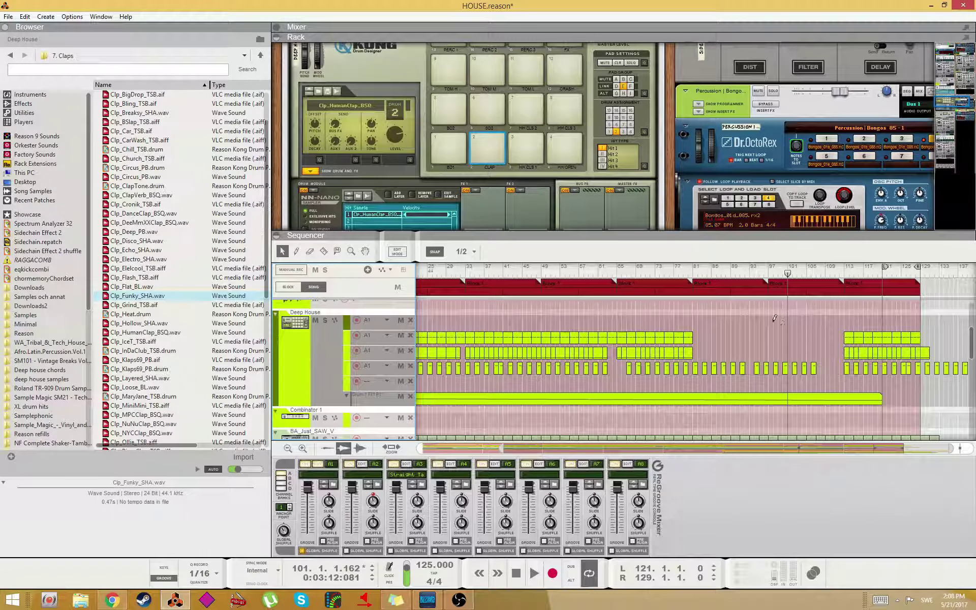
# - Draw a new clip at bar 97 on the first Deep House lane, open it and shorten it to one bar
pyautogui.press('w')
pyautogui.moveTo(775, 319); pyautogui.dragTo(848, 321)
pyautogui.doubleClick(817, 323)
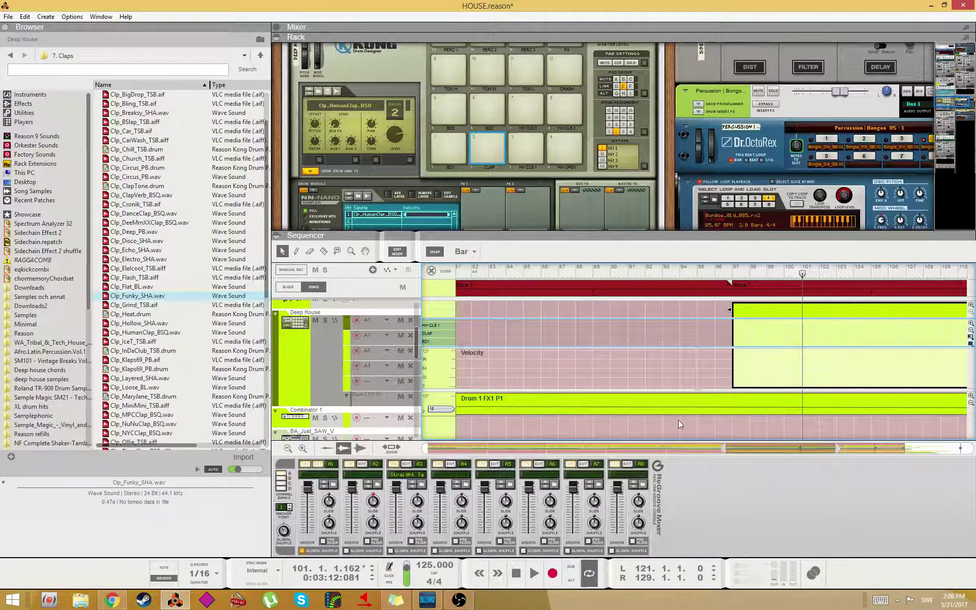
pyautogui.moveTo(743, 447); pyautogui.dragTo(754, 447)
pyautogui.moveTo(960, 311); pyautogui.dragTo(707, 309)
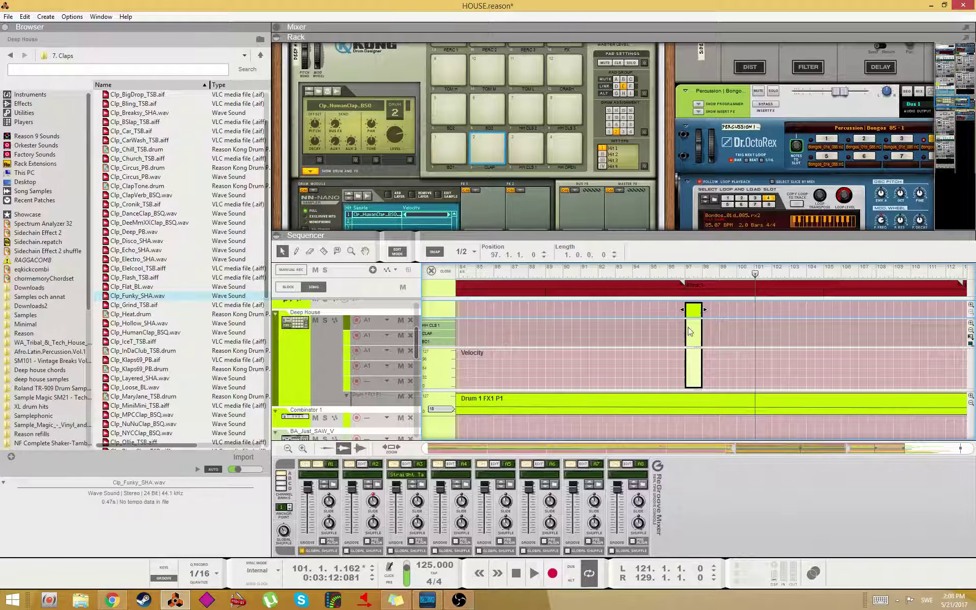
# - Enlarge the sequencer and the clip's note area so that the drum rows down to BD1 are shown
pyautogui.scroll(1, 690, 330)
pyautogui.press('h')
pyautogui.press('h')
pyautogui.press('h')
pyautogui.press('h')
pyautogui.press('h')
pyautogui.press('h')
pyautogui.press('h')
pyautogui.press('h')
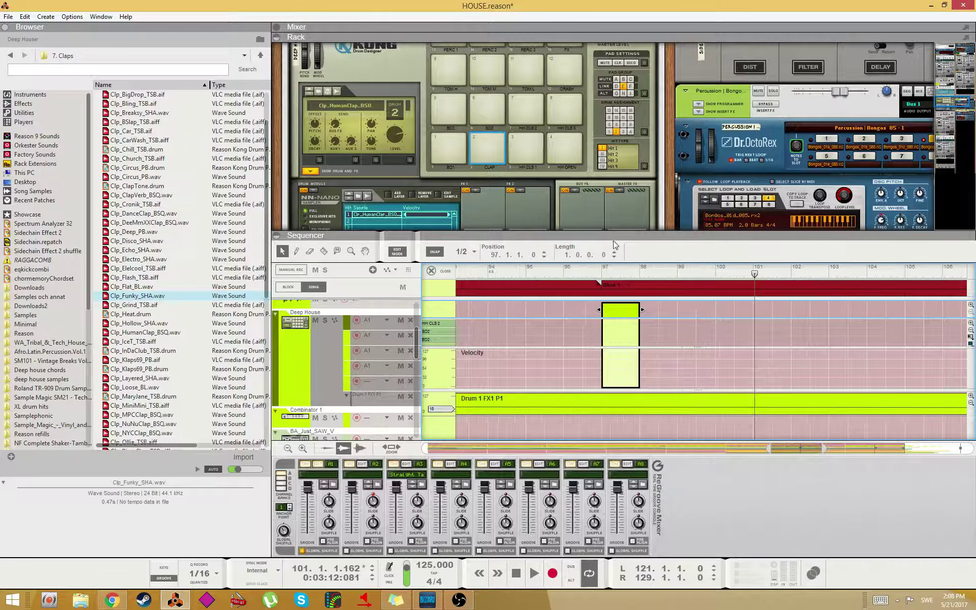
pyautogui.moveTo(612, 236); pyautogui.dragTo(612, 125)
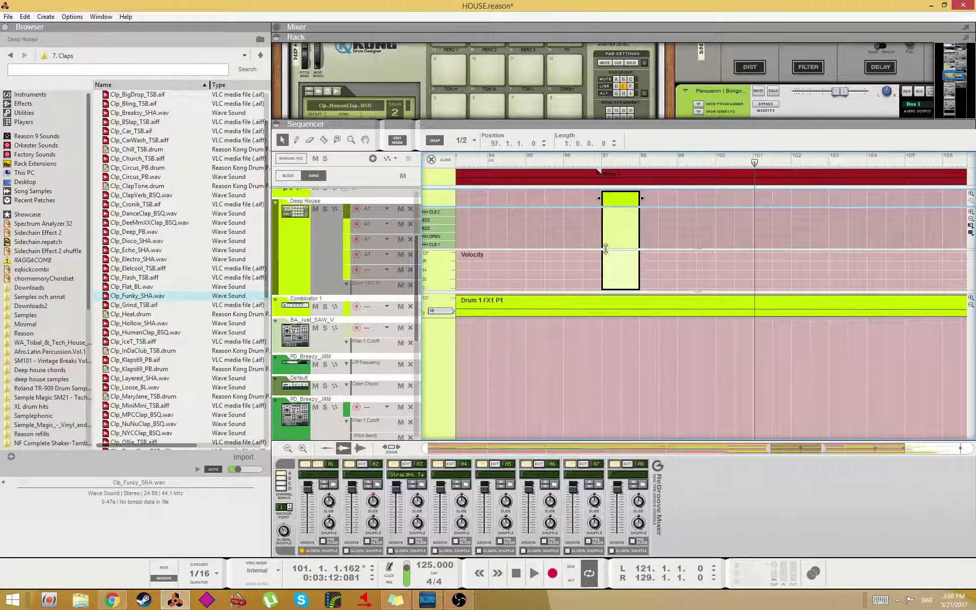
pyautogui.moveTo(606, 248); pyautogui.dragTo(603, 287)
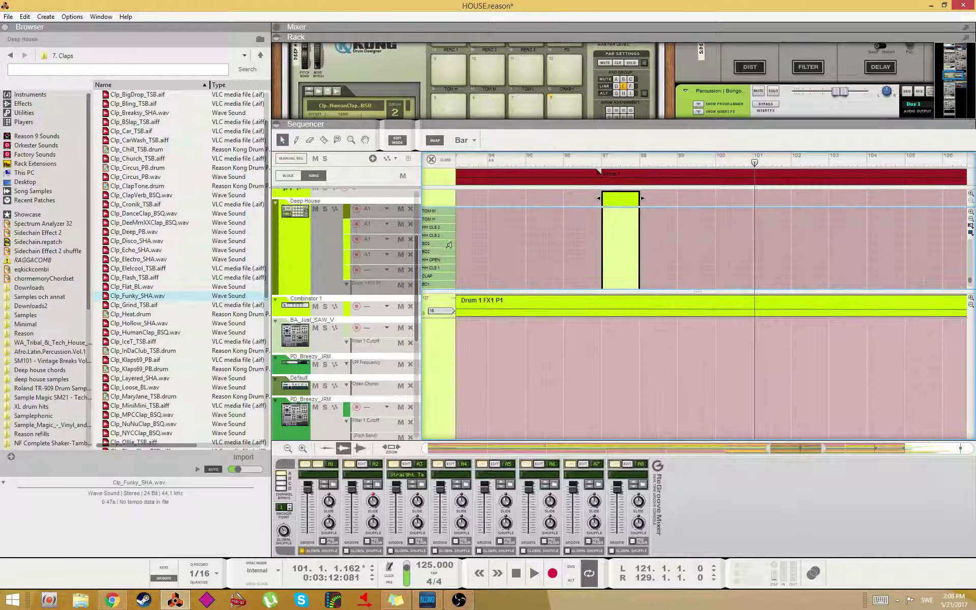
# - Draw 1/16 clap notes at 97.2.1 and 97.4.1 with 1/16 snap, and play the clip back
pyautogui.click(468, 141)
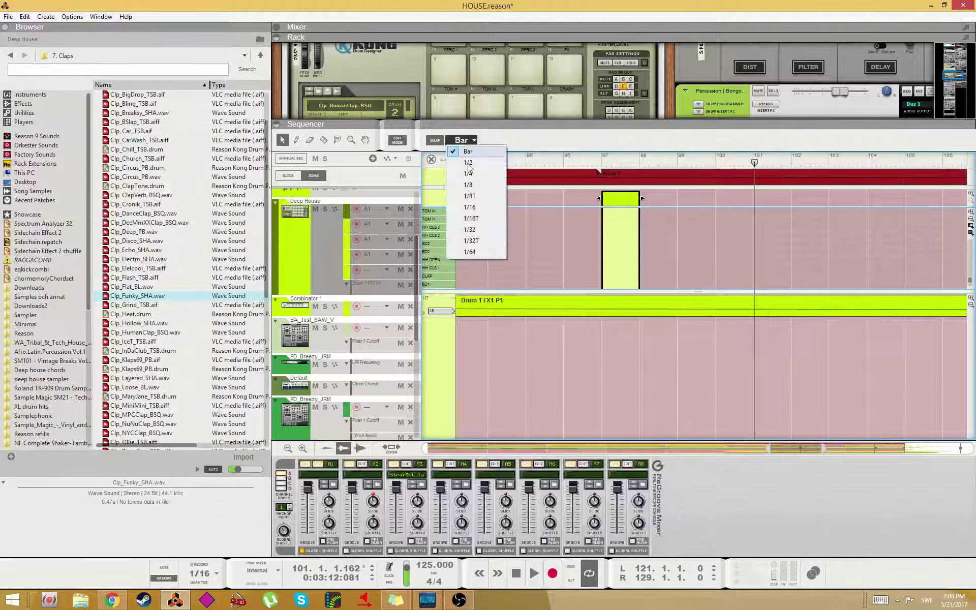
pyautogui.click(489, 211)
pyautogui.press('g')
pyautogui.press('h')
pyautogui.press('h')
pyautogui.press('h')
pyautogui.press('h')
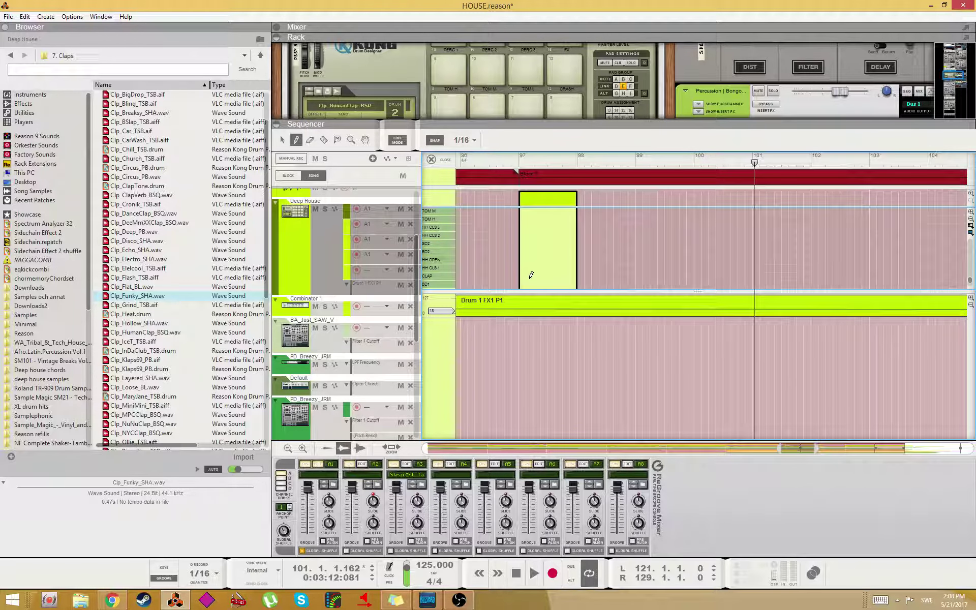
pyautogui.click(535, 275)
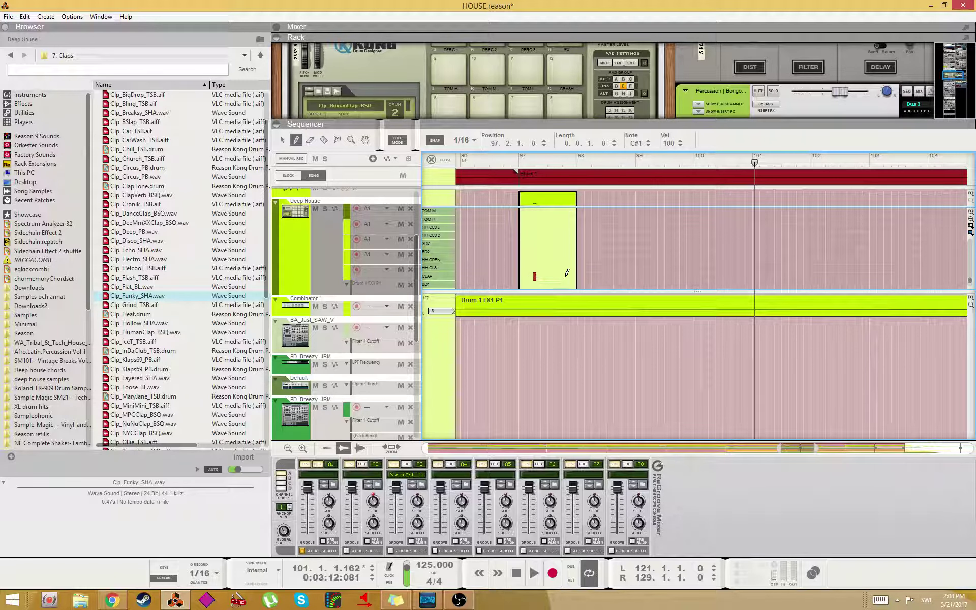
pyautogui.press('q')
pyautogui.click(479, 162)
pyautogui.press('space')
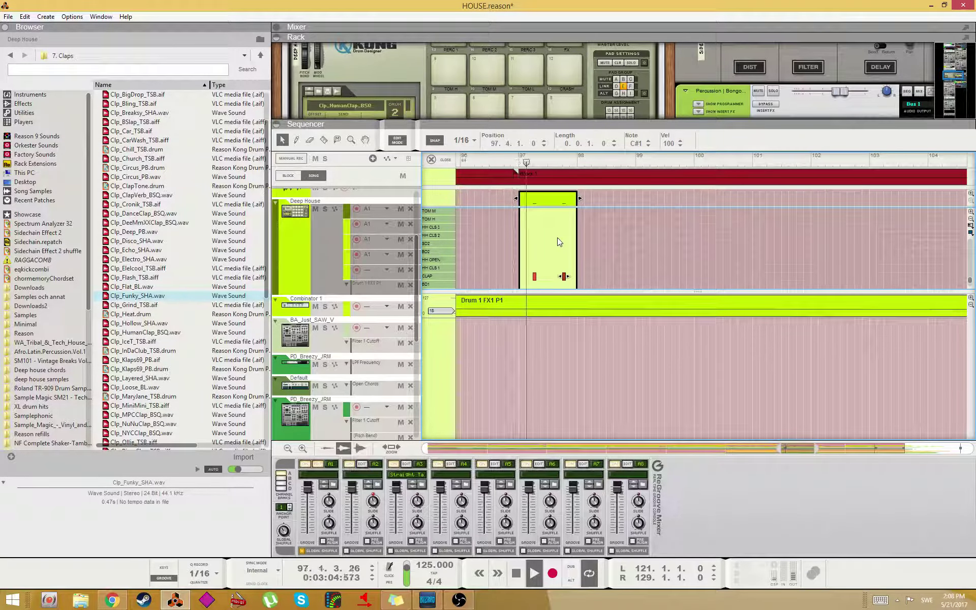
# - Duplicate the one-bar clap clip repeatedly to fill bars 97 through 112, and return to the arrangement
pyautogui.click(555, 201)
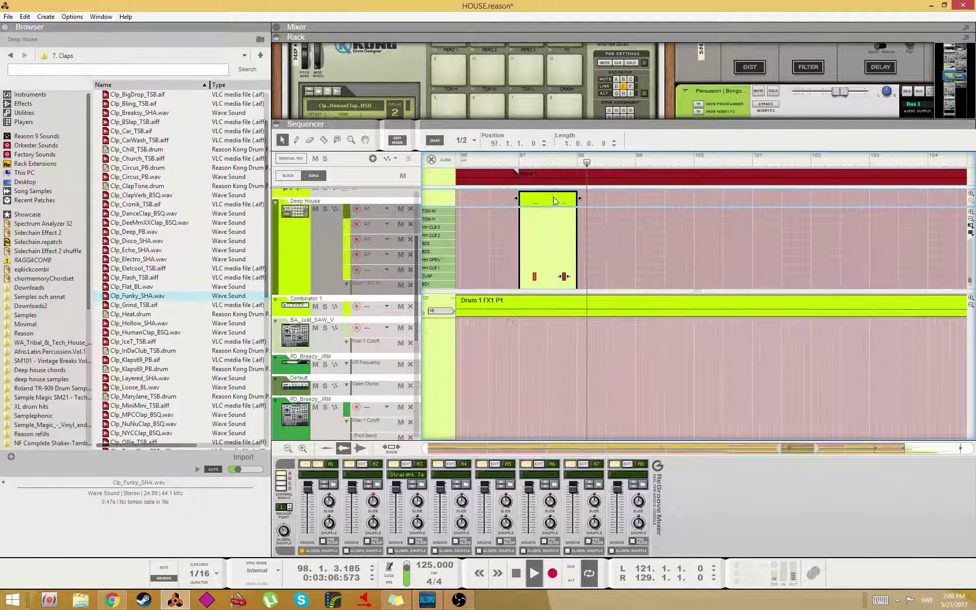
pyautogui.hotkey('ctrl', 'c')
pyautogui.hotkey('ctrl', 'v')
pyautogui.moveTo(682, 212); pyautogui.dragTo(503, 200)
pyautogui.hotkey('ctrl', 'c')
pyautogui.hotkey('ctrl', 'v')
pyautogui.hotkey('ctrl', 'v')
pyautogui.hotkey('ctrl', 'v')
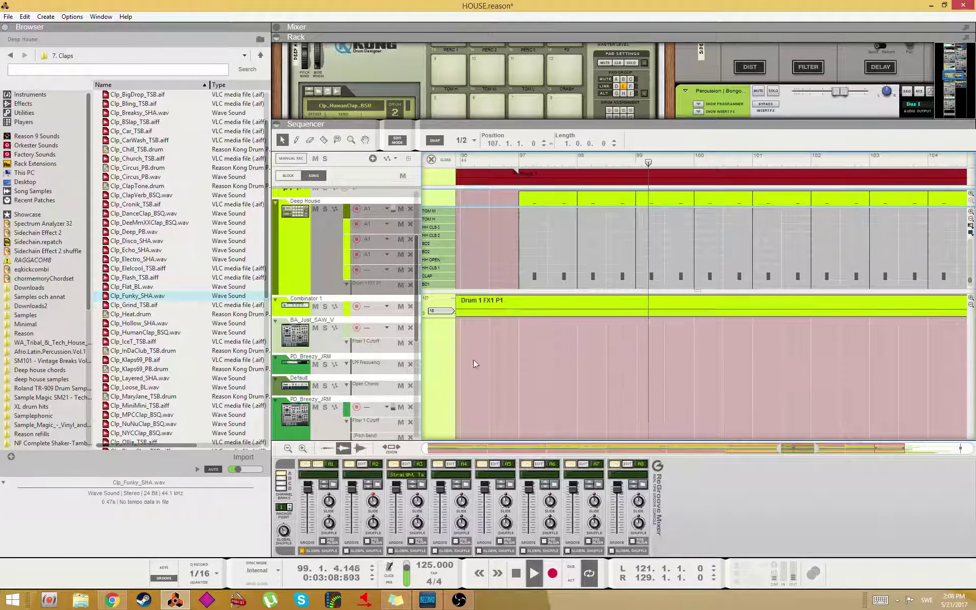
pyautogui.hotkey('ctrl', 'e')
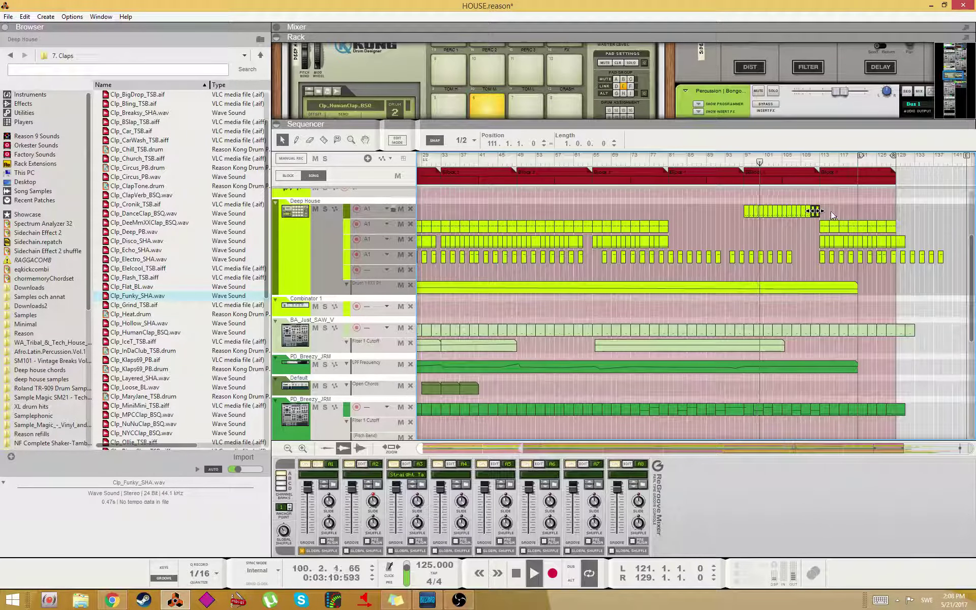
# - Play from about bar 92, and copy the clap clips so they also fill bars 81 through 96
pyautogui.scroll(2, 753, 315)
pyautogui.scroll(1, 752, 316)
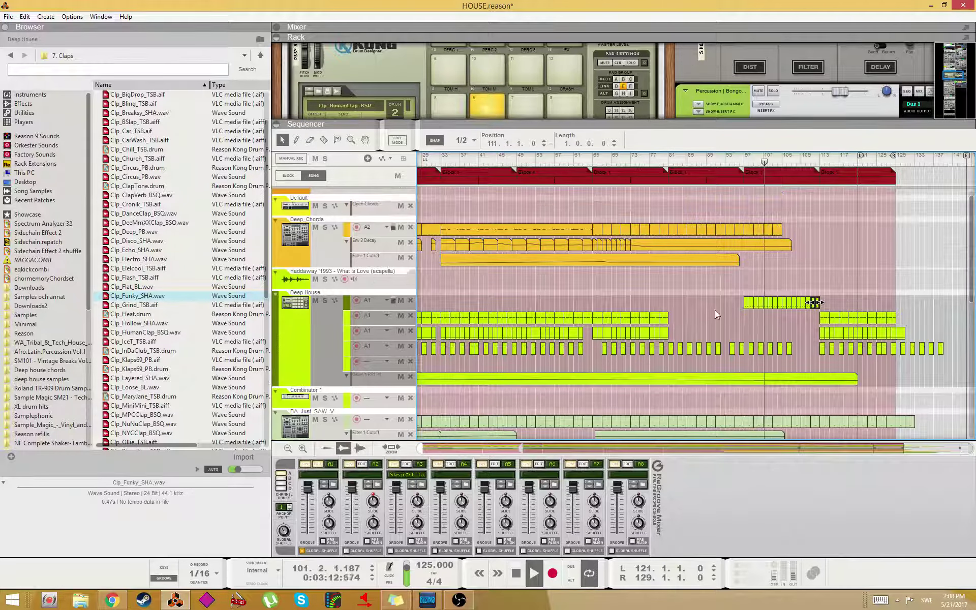
pyautogui.click(721, 160)
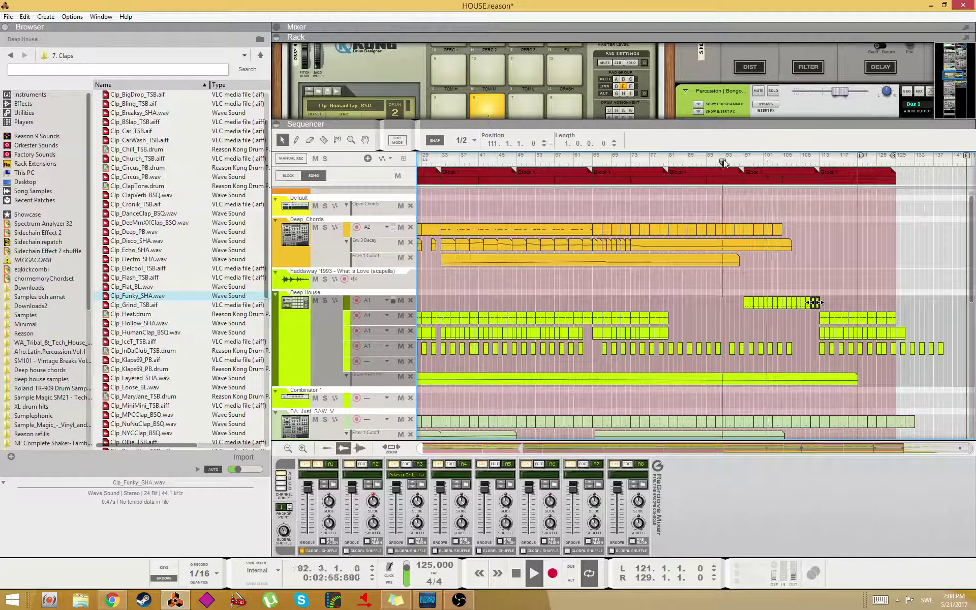
pyautogui.scroll(-5, 742, 189)
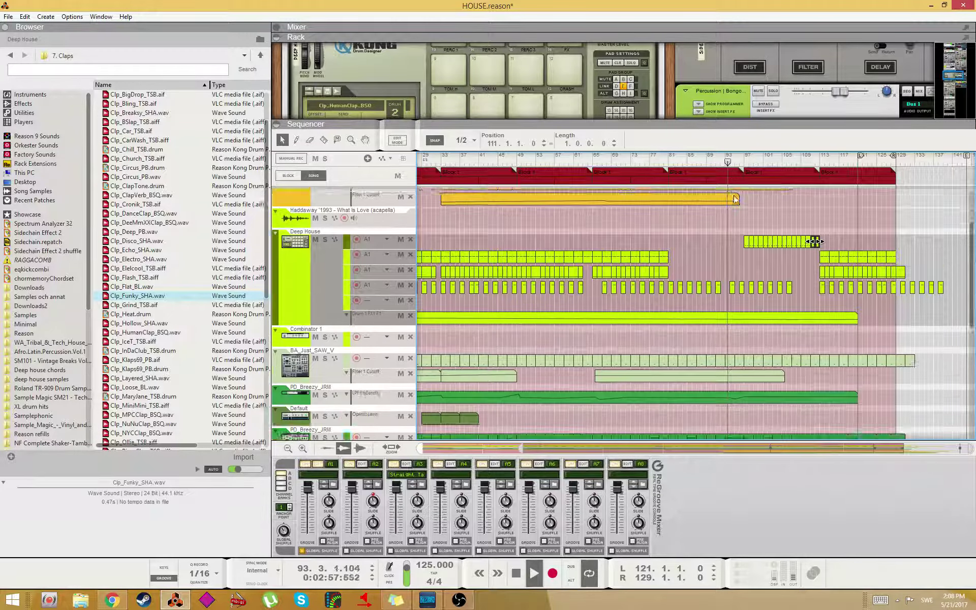
pyautogui.scroll(4, 844, 265)
pyautogui.press('space')
pyautogui.moveTo(842, 265); pyautogui.dragTo(674, 281)
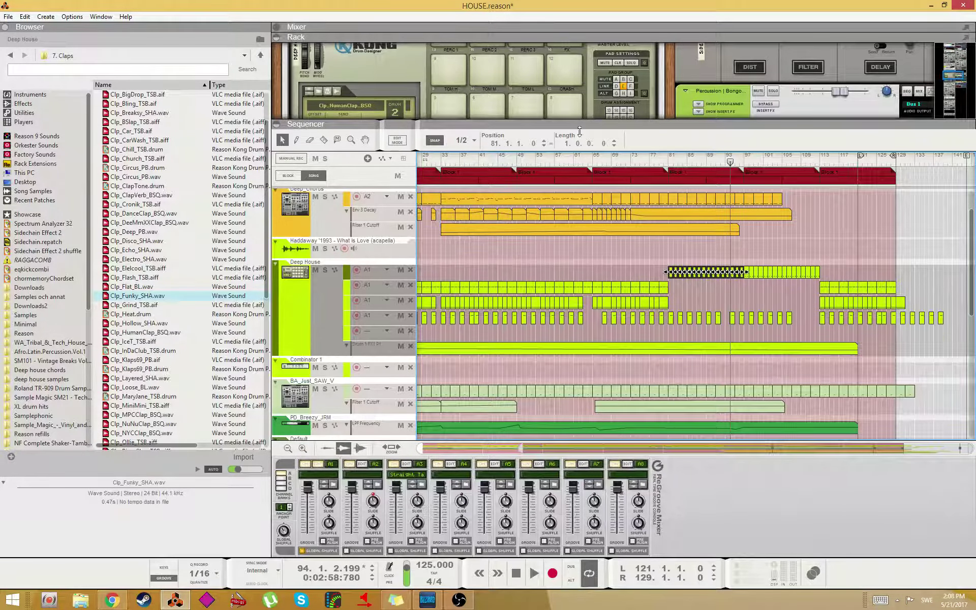
# - Enlarge the rack area and open an automation lane for the level of Kong's drum 2
pyautogui.moveTo(579, 133); pyautogui.dragTo(578, 235)
pyautogui.rightClick(400, 138)
pyautogui.click(432, 144)
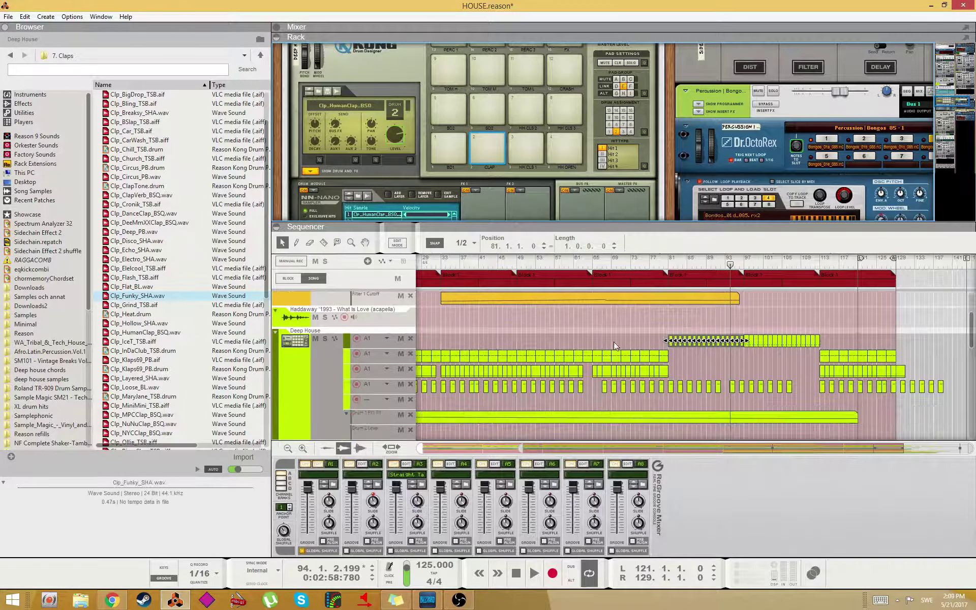
# - Play the arrangement from bar 77 to listen to the claps entering at bar 81
pyautogui.click(650, 262)
pyautogui.press('space')
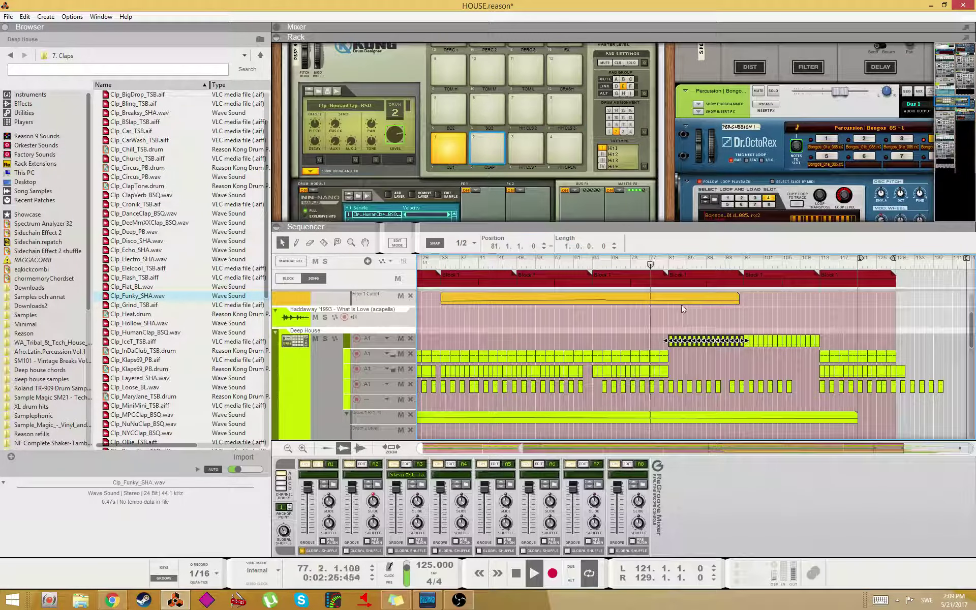
pyautogui.scroll(-3, 681, 305)
pyautogui.scroll(3, 664, 311)
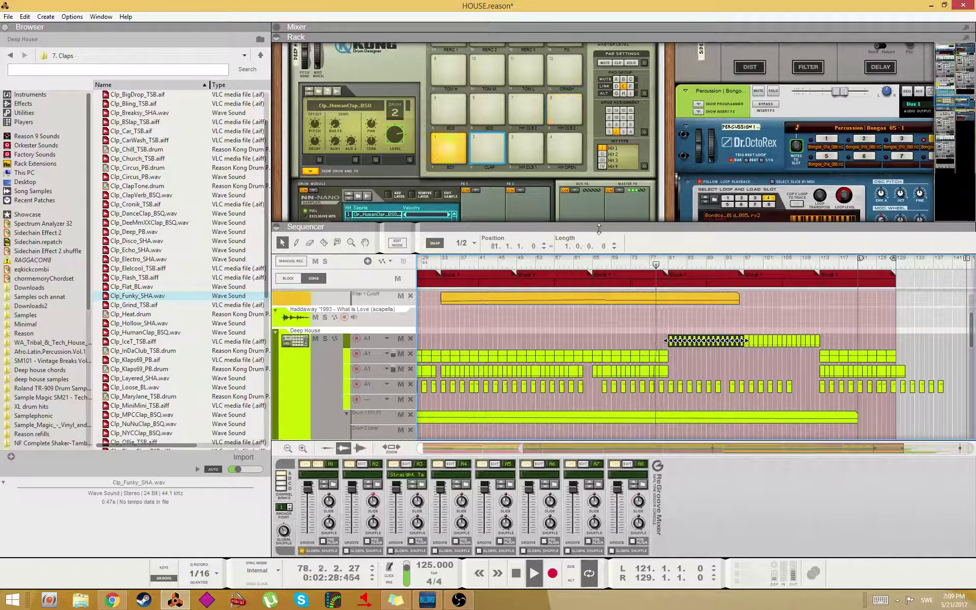
pyautogui.scroll(1, 599, 229)
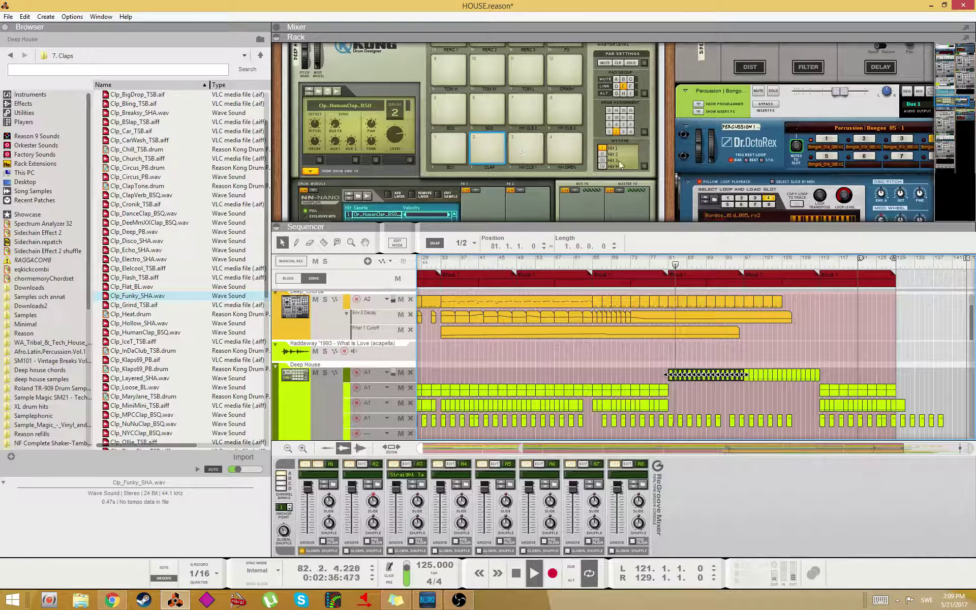
pyautogui.scroll(-2, 477, 168)
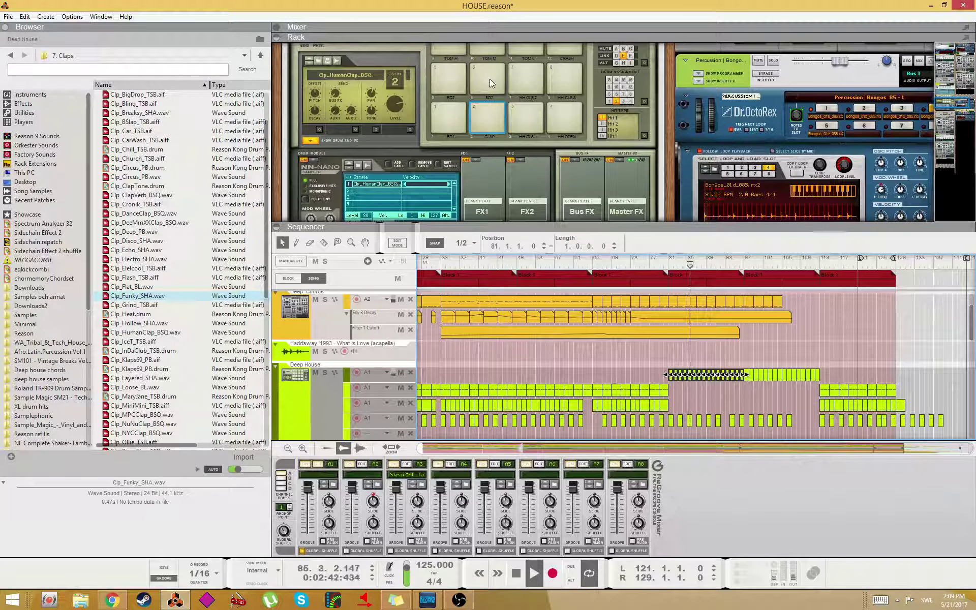
pyautogui.press('space')
# - Compare pads 6 and 2 in Kong, and assign pad 6 to drum 2 with hit type Hit 2
pyautogui.scroll(2, 491, 133)
pyautogui.click(481, 120)
pyautogui.scroll(-2, 483, 132)
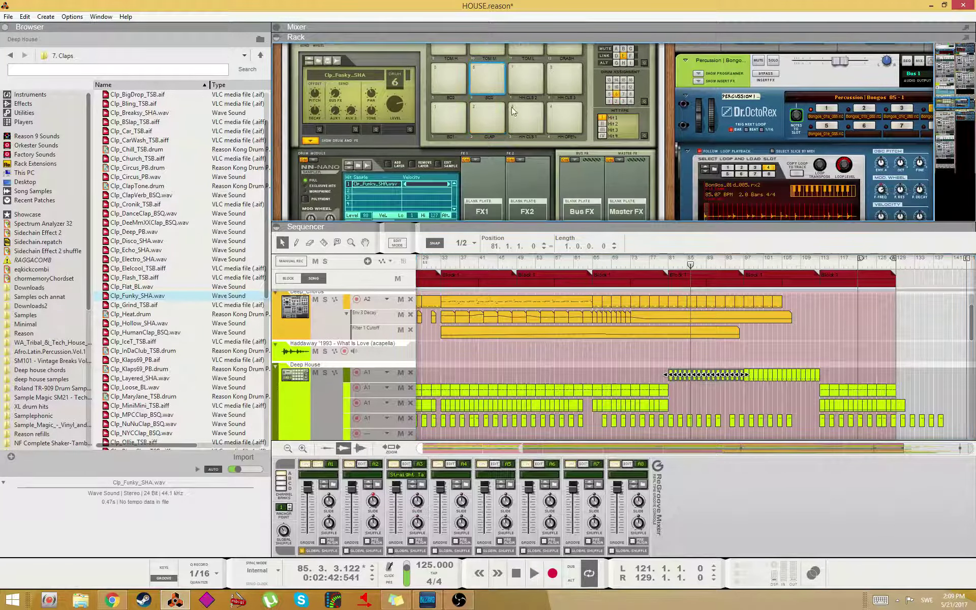
pyautogui.scroll(2, 533, 123)
pyautogui.click(486, 148)
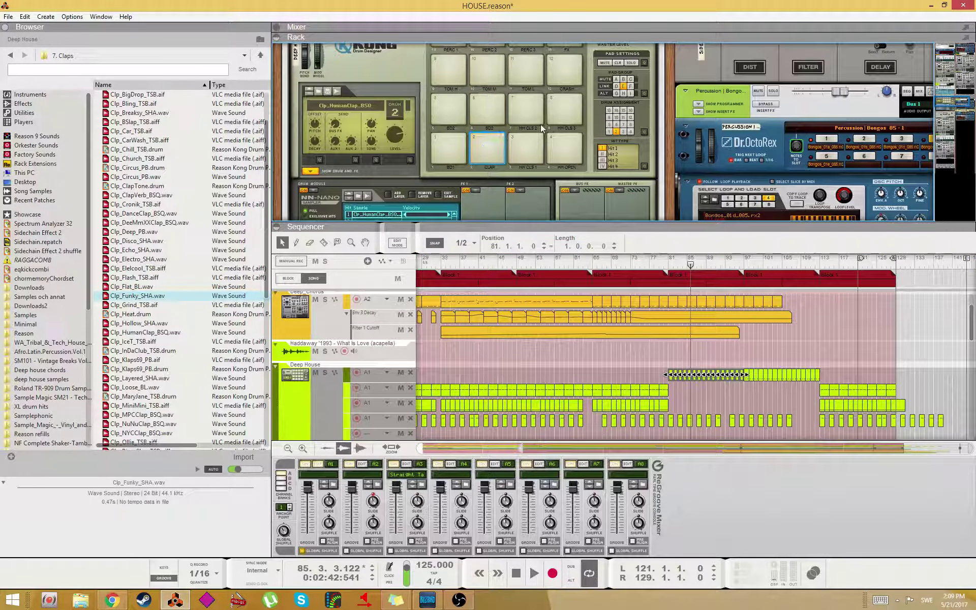
pyautogui.click(616, 131)
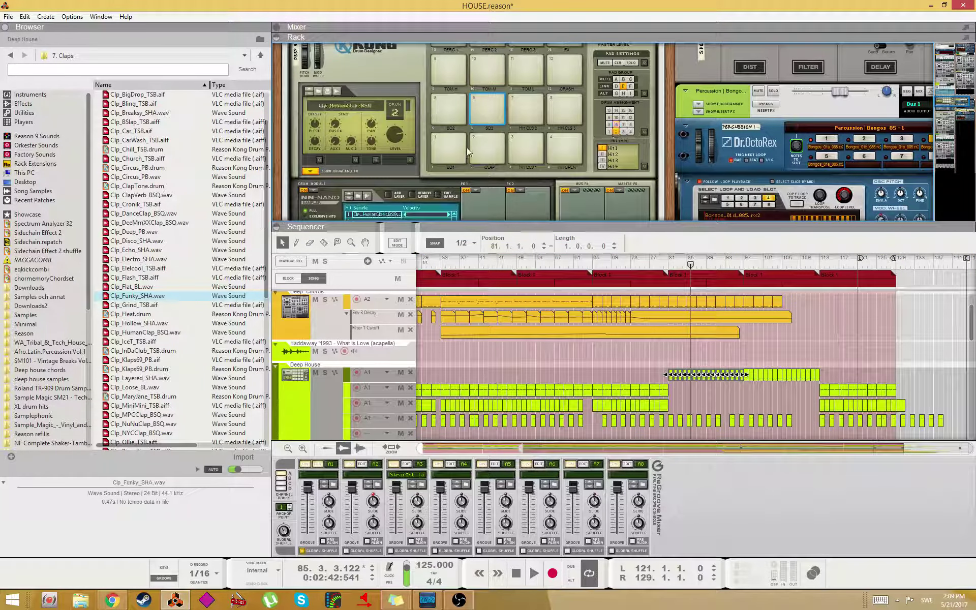
pyautogui.scroll(-2, 409, 162)
pyautogui.click(603, 124)
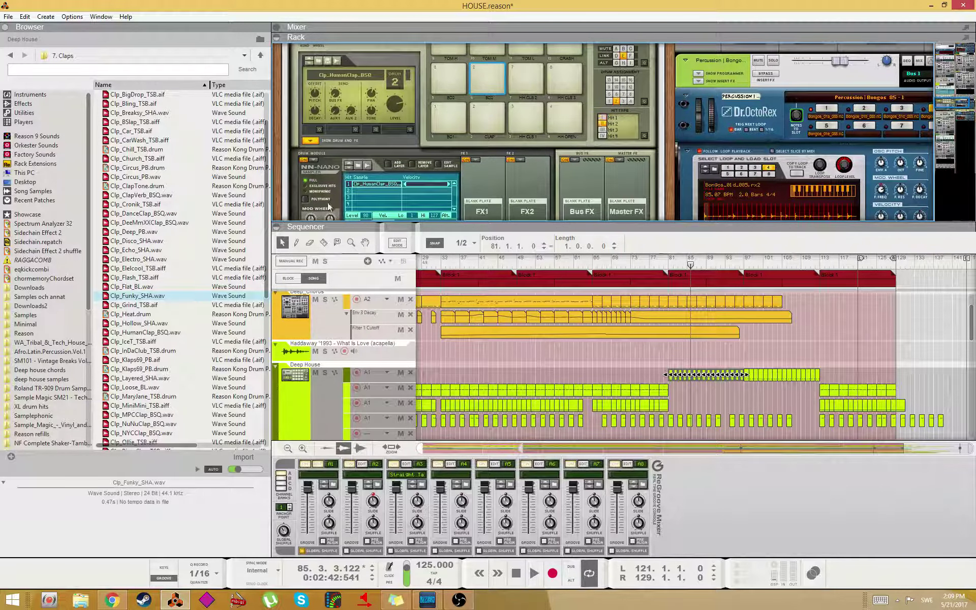
# - Browse for drum 2's second hit sample in the factory sounds under Kong Patches, Kong Sounds & Samples, 6. Rimshots
pyautogui.doubleClick(366, 192)
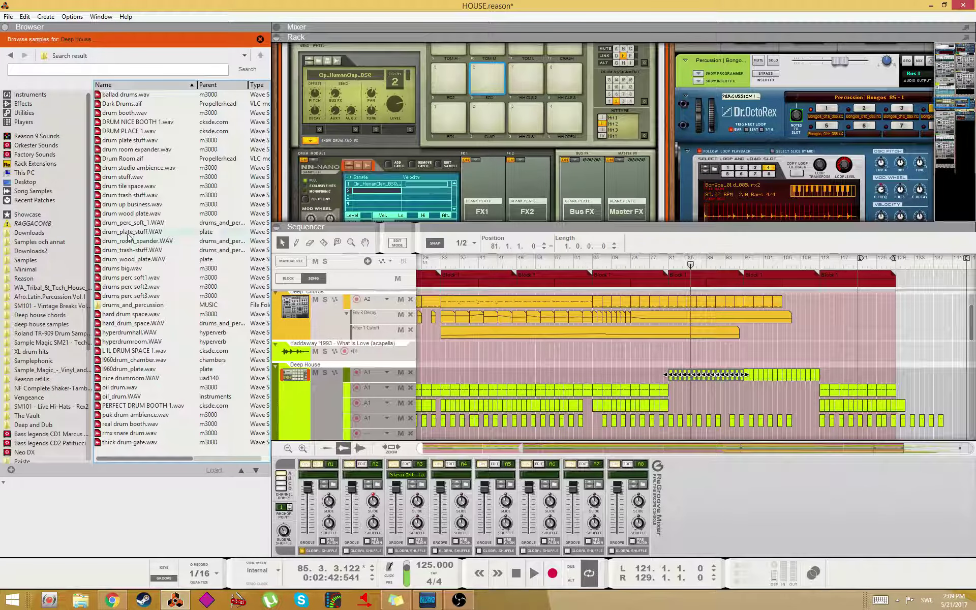
pyautogui.click(36, 146)
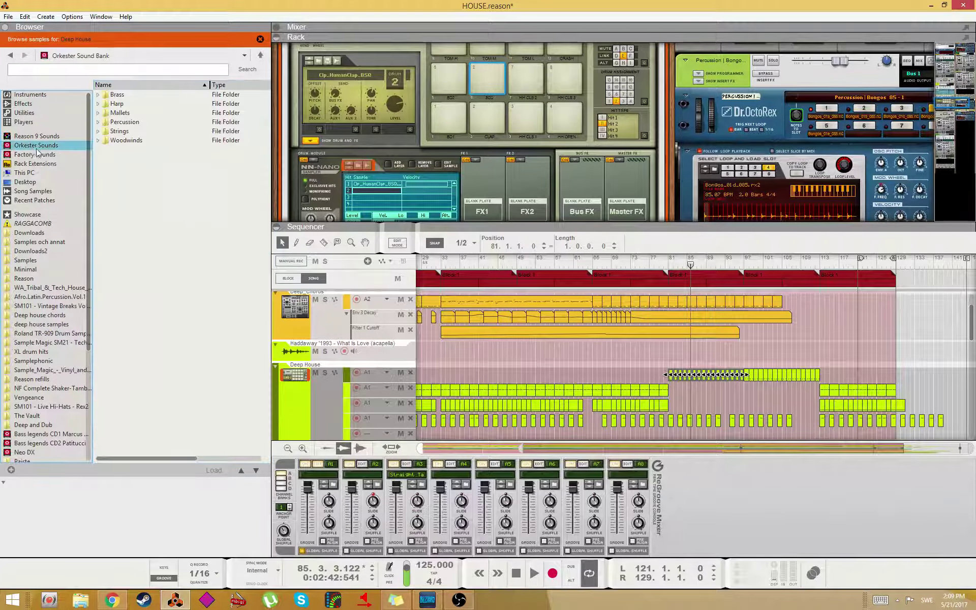
pyautogui.click(56, 155)
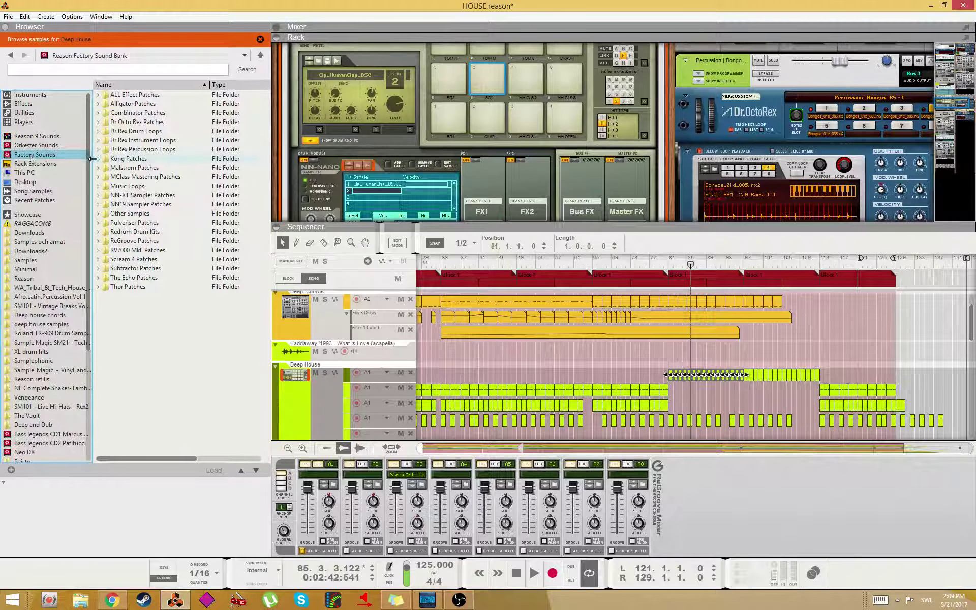
pyautogui.click(98, 159)
pyautogui.click(106, 177)
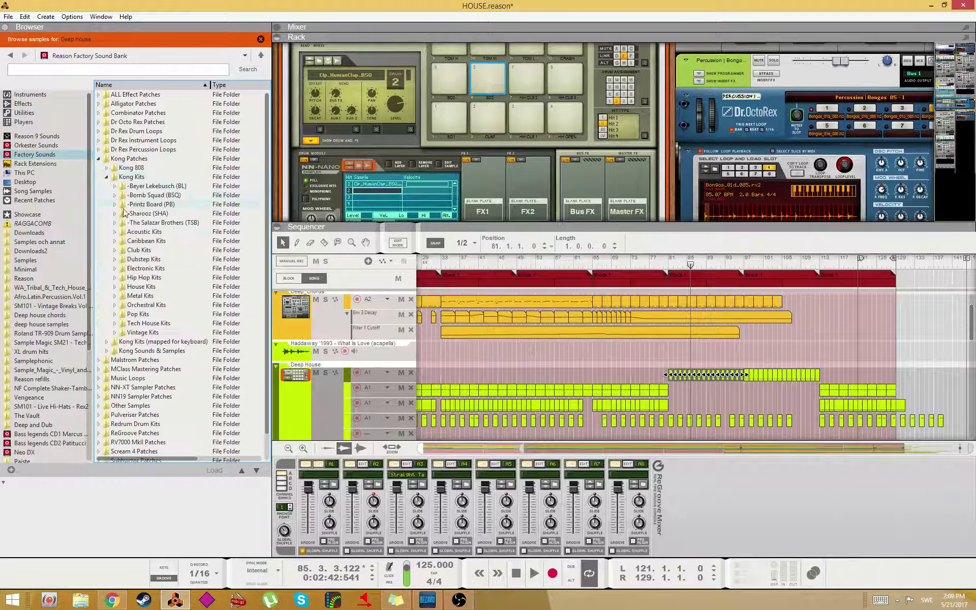
pyautogui.click(107, 352)
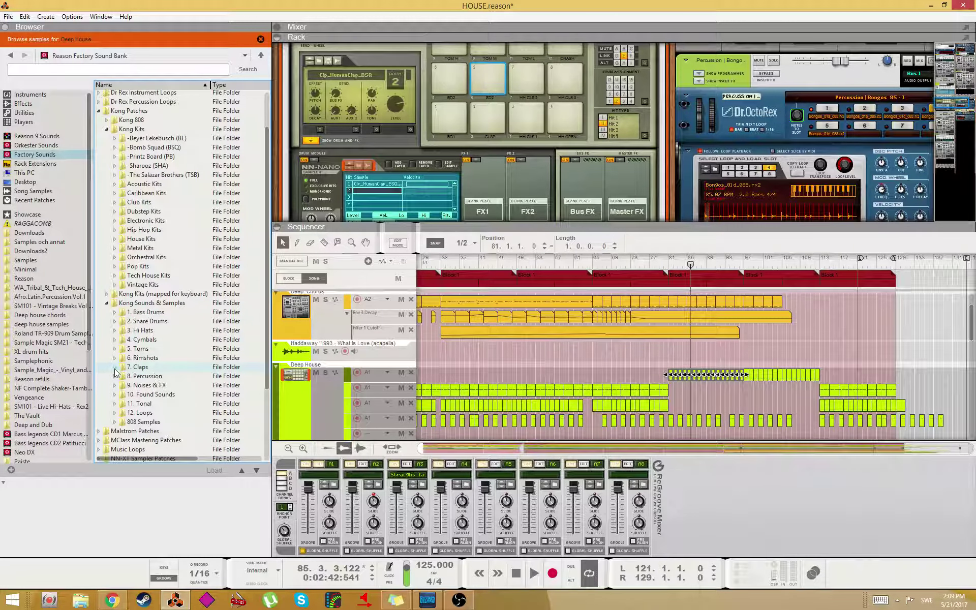
pyautogui.click(115, 357)
# - Audition the rimshot samples in the 6. Rimshots folder, from Rim_BlockRim_BSQ.wav through Ss_Tenis_TSB.aiff
pyautogui.click(199, 357)
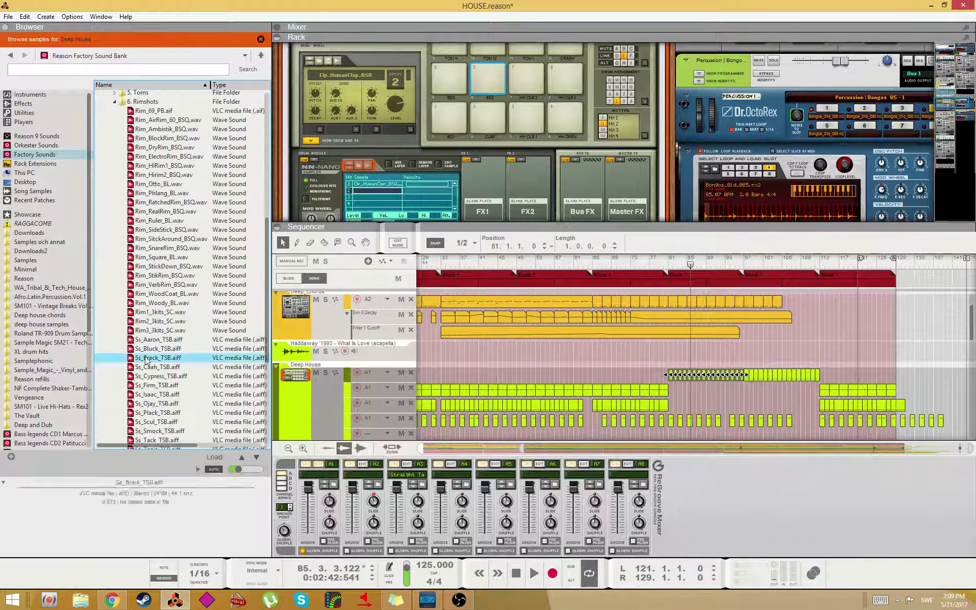
pyautogui.click(190, 331)
pyautogui.click(189, 257)
pyautogui.click(189, 174)
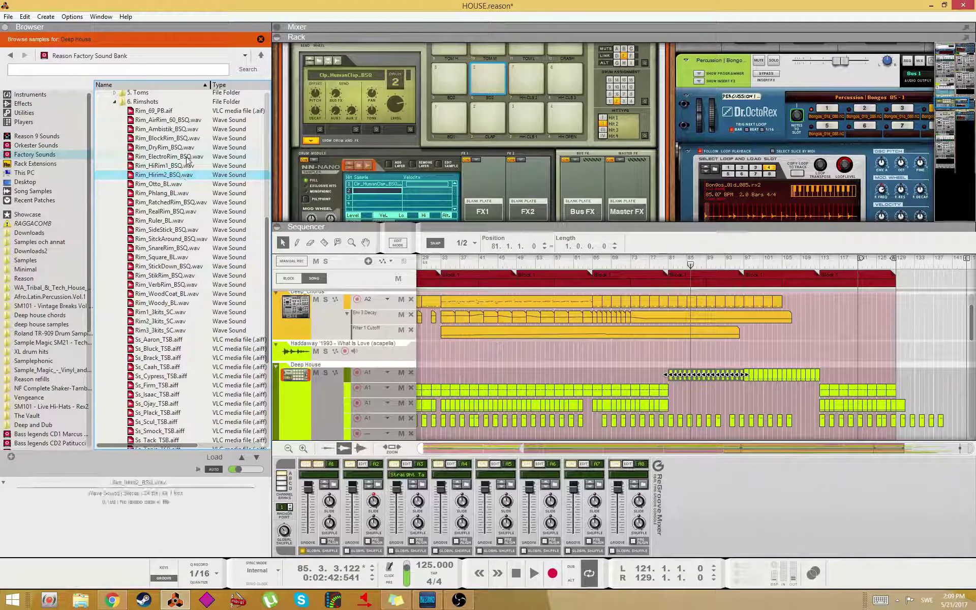
pyautogui.click(187, 156)
pyautogui.click(182, 139)
pyautogui.click(185, 331)
pyautogui.scroll(-2, 185, 337)
pyautogui.click(179, 367)
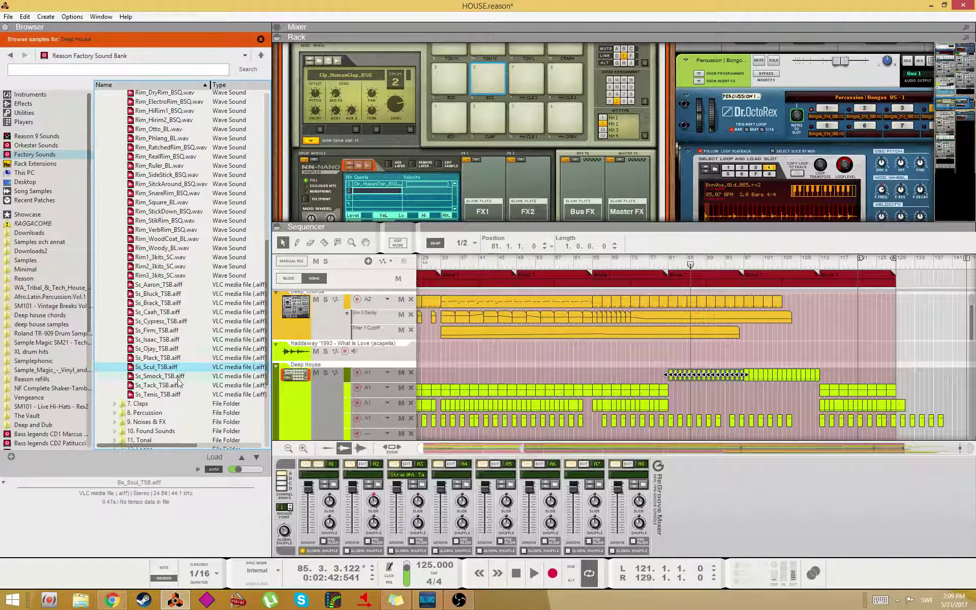
pyautogui.click(174, 386)
pyautogui.click(173, 395)
# - Try to load Ss_Tenis_TSB.aiff onto Kong's pad 2, compare pads 6 and 2, and undo the load
pyautogui.moveTo(173, 395); pyautogui.dragTo(486, 148)
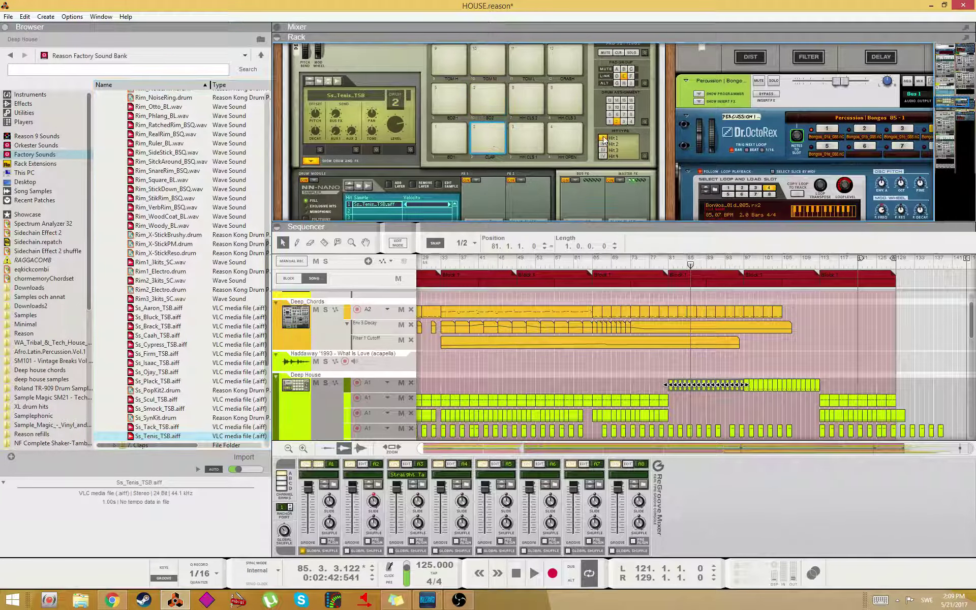
pyautogui.click(483, 103)
pyautogui.click(488, 137)
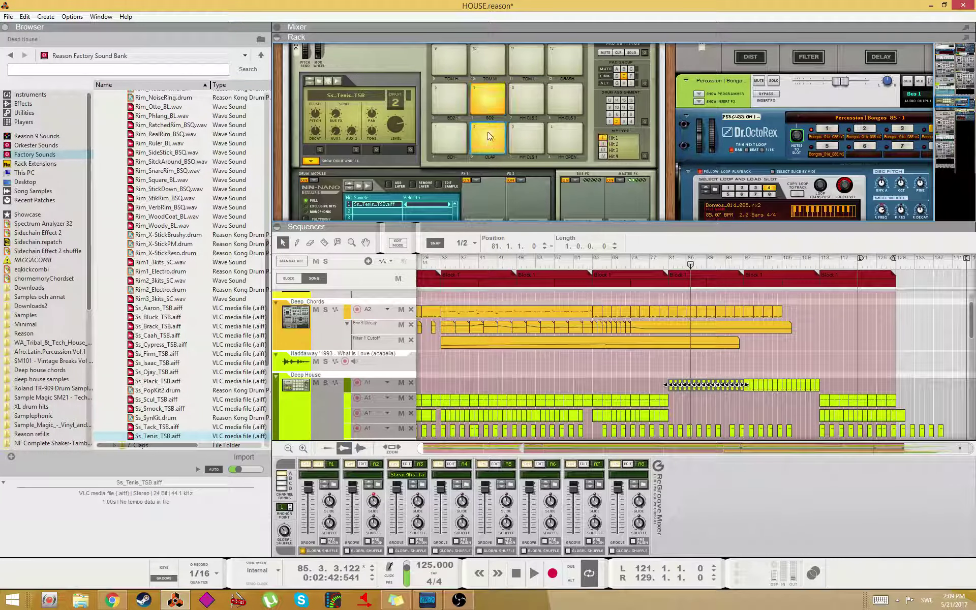
pyautogui.scroll(-2, 492, 142)
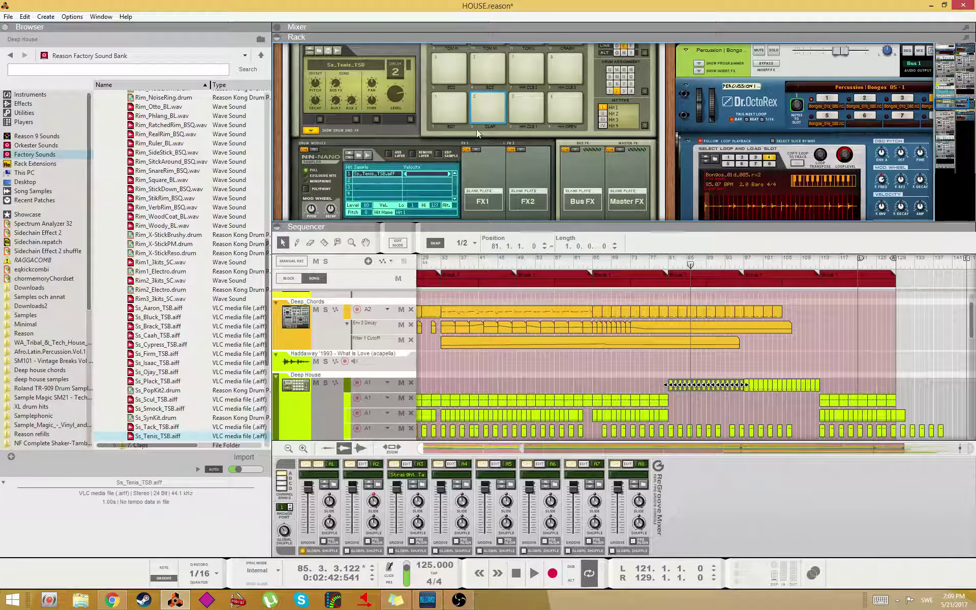
pyautogui.hotkey('ctrl', 'z')
pyautogui.hotkey('ctrl', 'z')
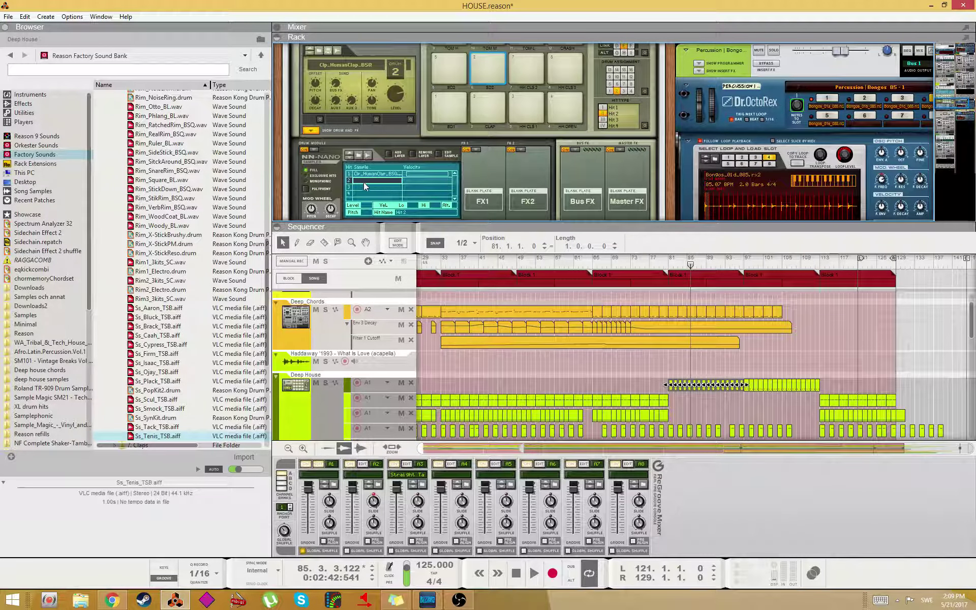
# - Try to place Ss_Tenis_TSB.aiff directly into the second hit slot of drum 2's NN-Nano
pyautogui.click(163, 433)
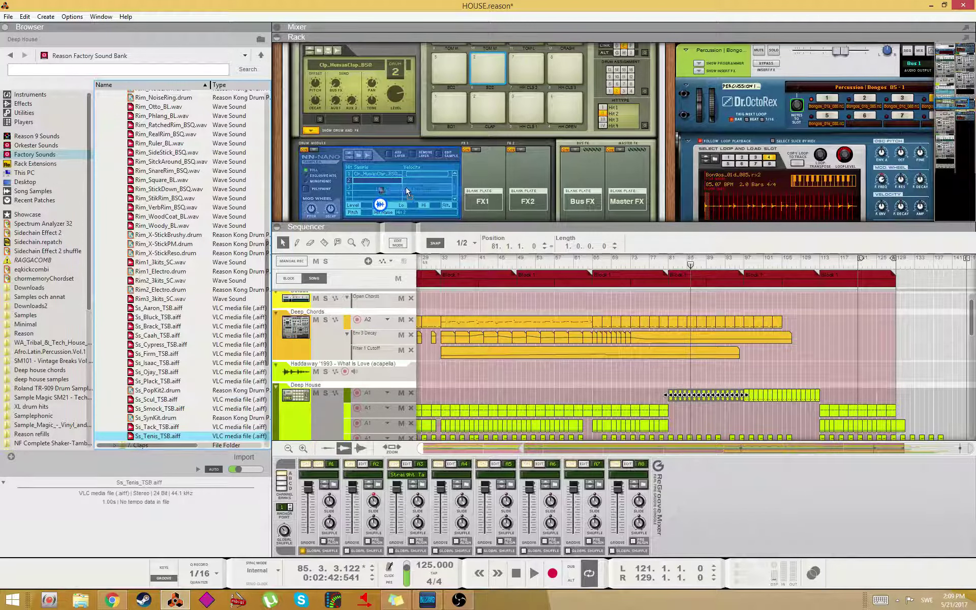
pyautogui.scroll(-2, 447, 134)
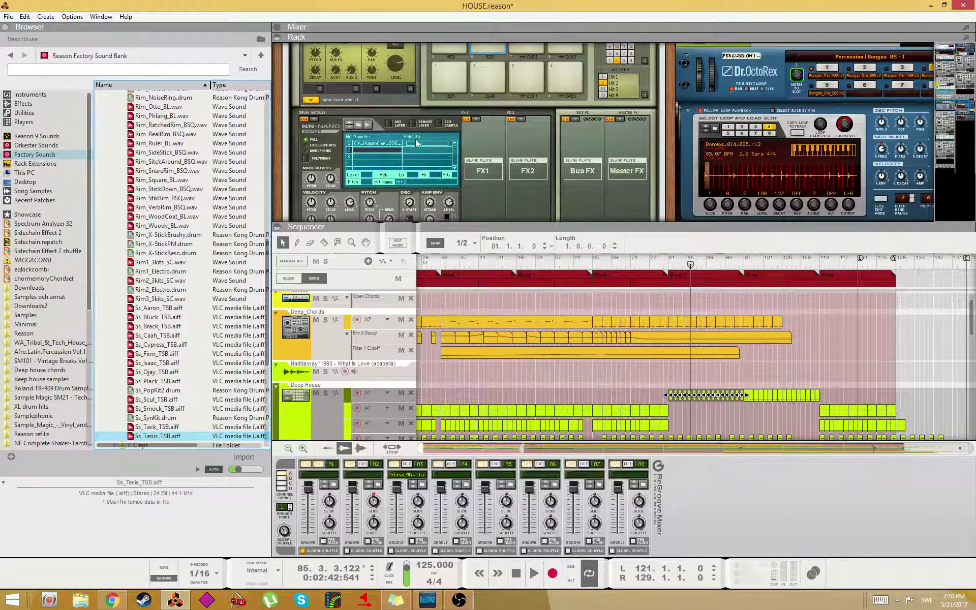
pyautogui.click(390, 125)
pyautogui.rightClick(364, 148)
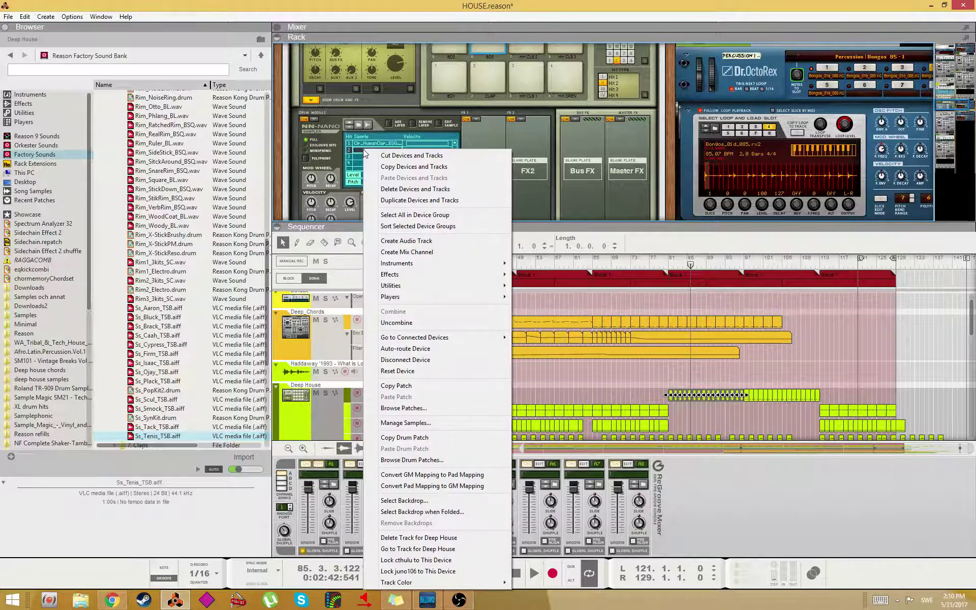
pyautogui.click(358, 144)
# - Browse samples for the NN-Nano's second hit slot in the factory sounds under Kong Patches, Kong Sounds & Samples, 6. Rimshots
pyautogui.click(360, 150)
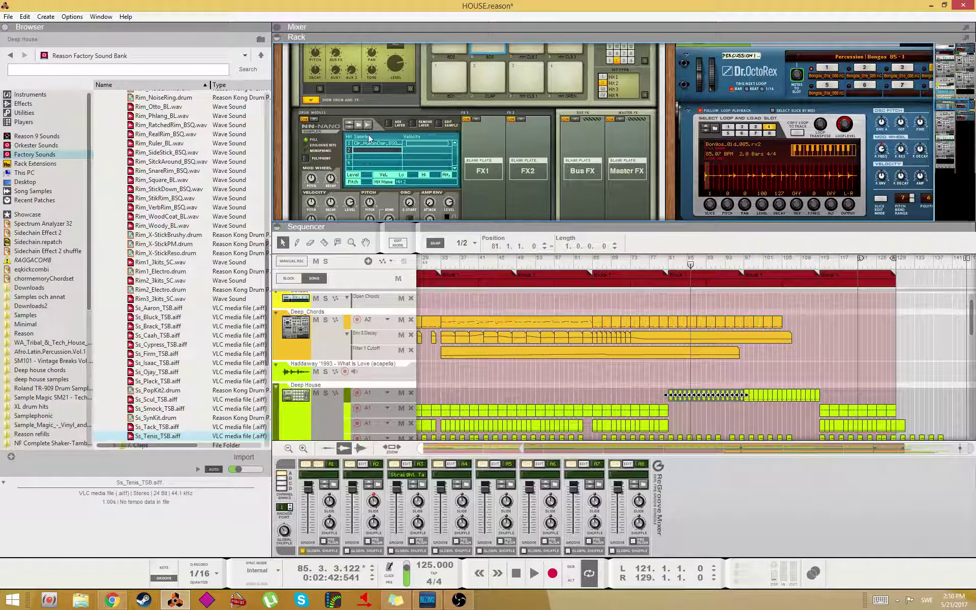
pyautogui.click(358, 124)
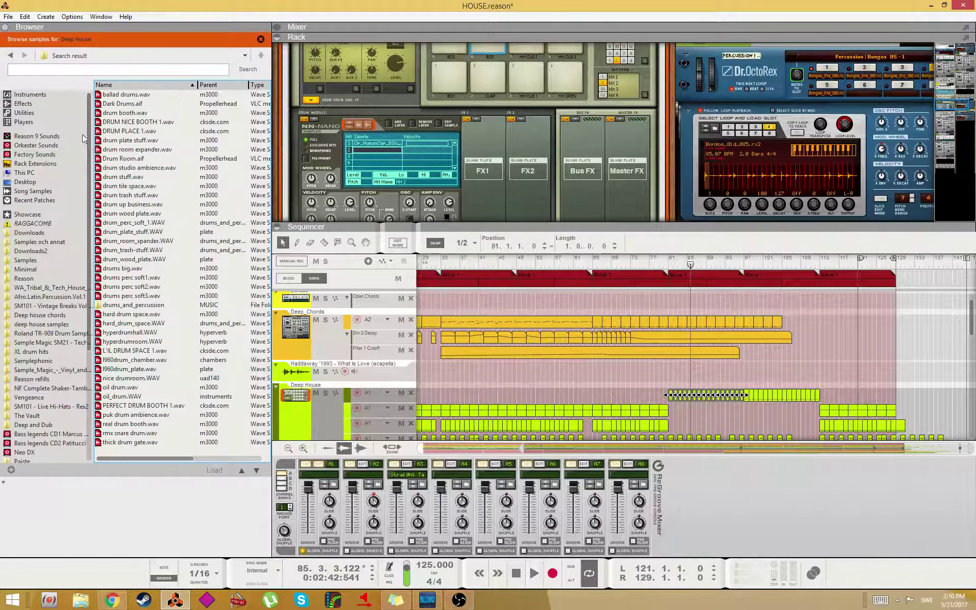
pyautogui.click(34, 154)
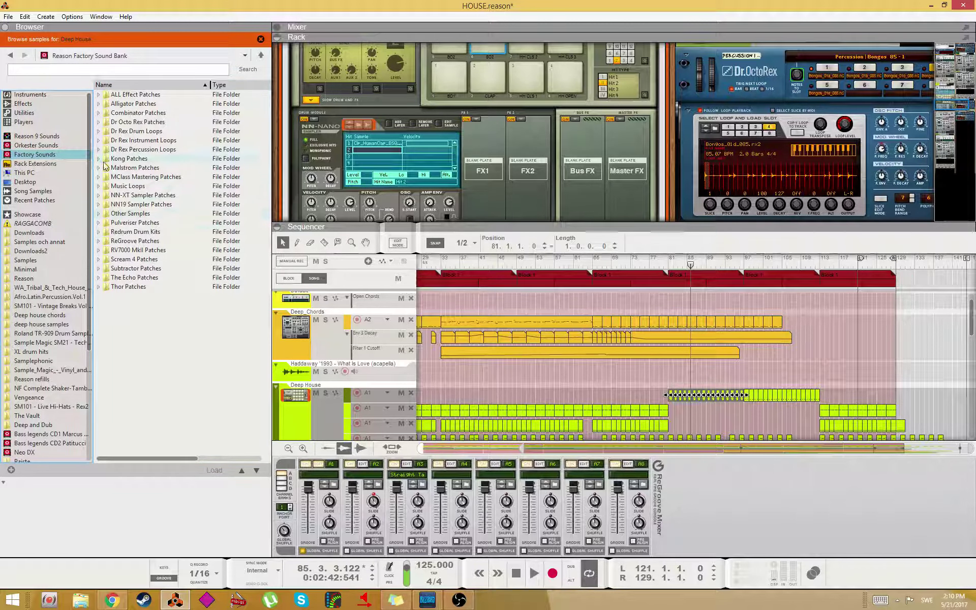
pyautogui.doubleClick(108, 158)
pyautogui.doubleClick(119, 195)
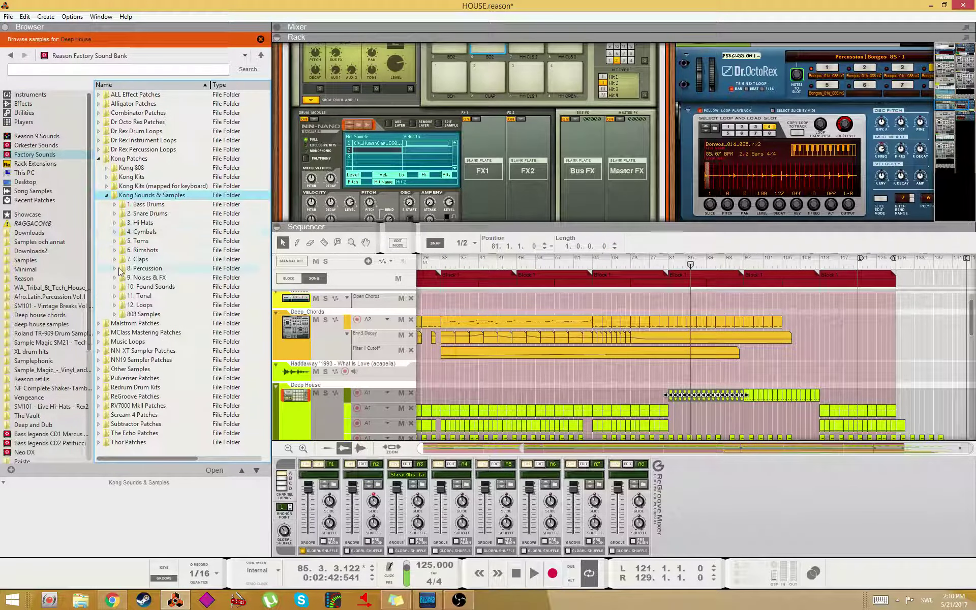
pyautogui.click(116, 250)
# - Audition several rimshots and load Ss_Tenis_TSB.aiff into the second hit slot of drum 2
pyautogui.click(178, 359)
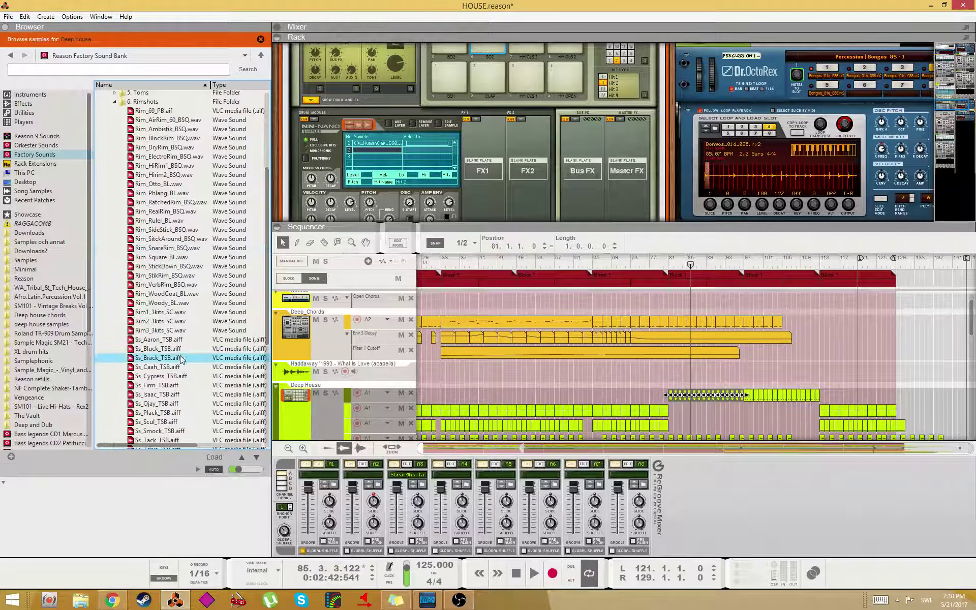
pyautogui.scroll(-4, 178, 359)
pyautogui.click(174, 412)
pyautogui.click(165, 331)
pyautogui.click(168, 339)
pyautogui.click(214, 457)
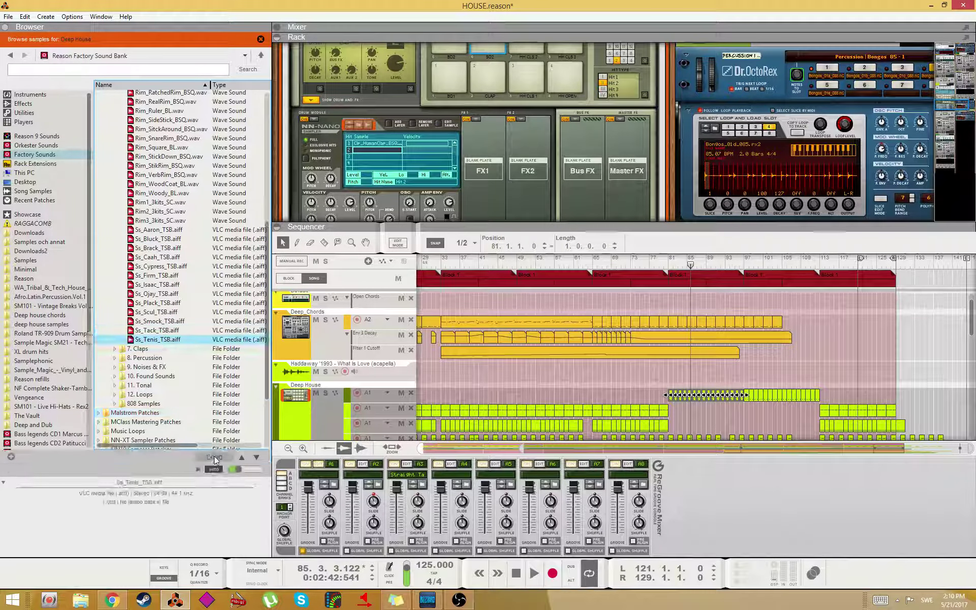
# - Play Kong's pads 6 and 2 to compare the rimshot with the clap
pyautogui.click(482, 80)
pyautogui.scroll(2, 489, 90)
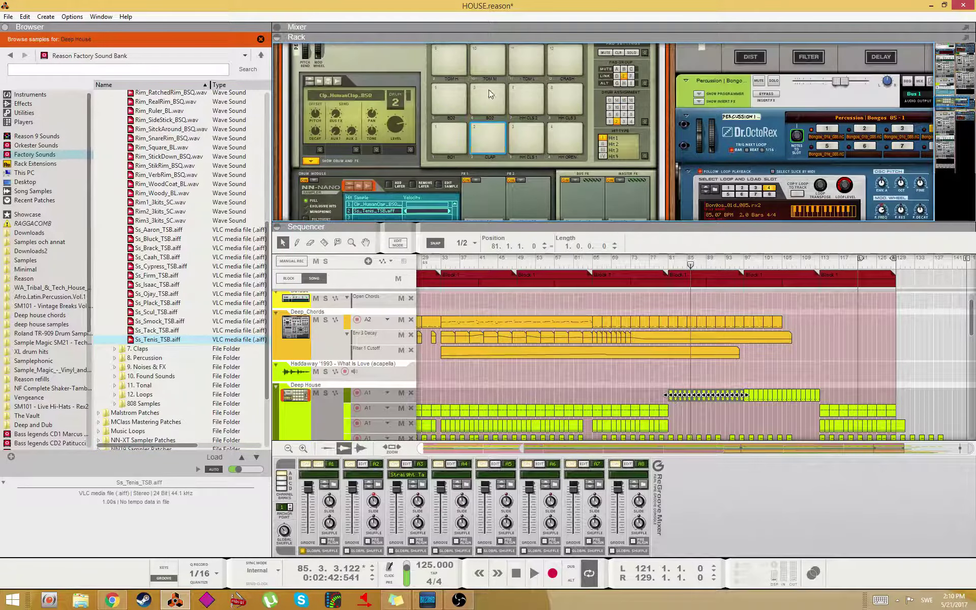
pyautogui.click(490, 126)
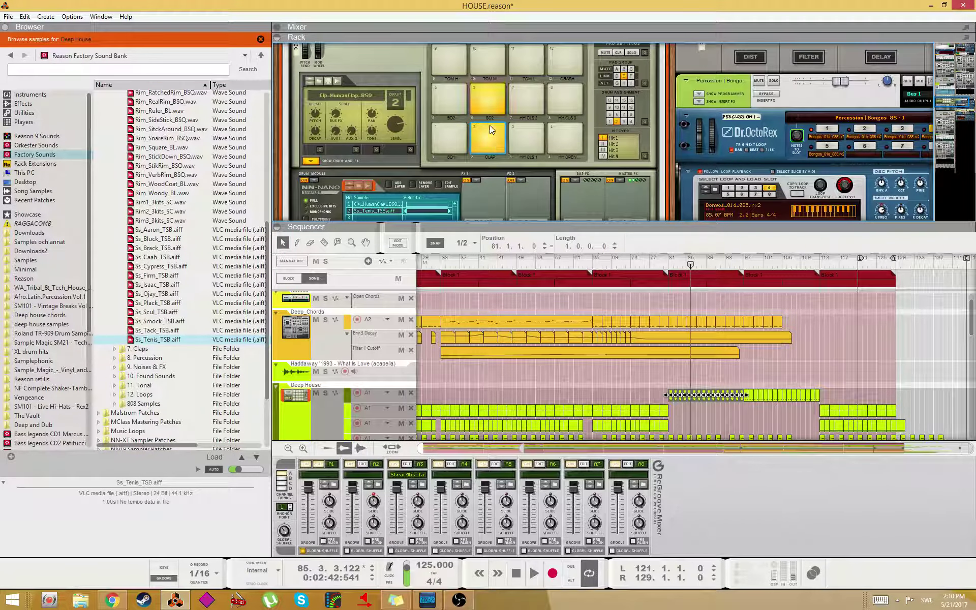
# - Draw an automation clip about 32 bars long on the Drum 2 Level lane, starting at bar 81
pyautogui.rightClick(401, 124)
pyautogui.click(396, 125)
pyautogui.rightClick(397, 121)
pyautogui.click(422, 126)
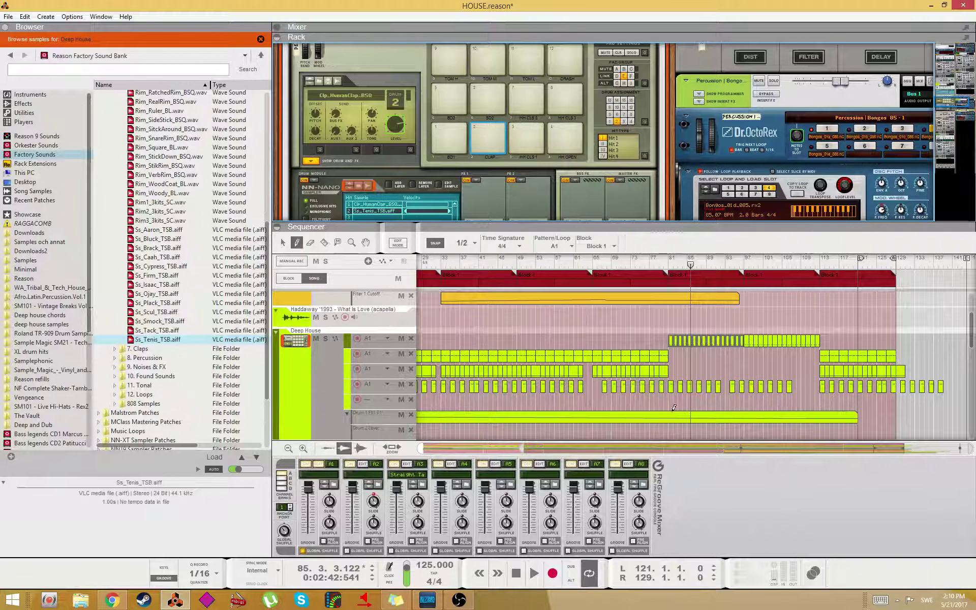
pyautogui.scroll(-2, 676, 414)
pyautogui.moveTo(770, 406); pyautogui.dragTo(822, 406)
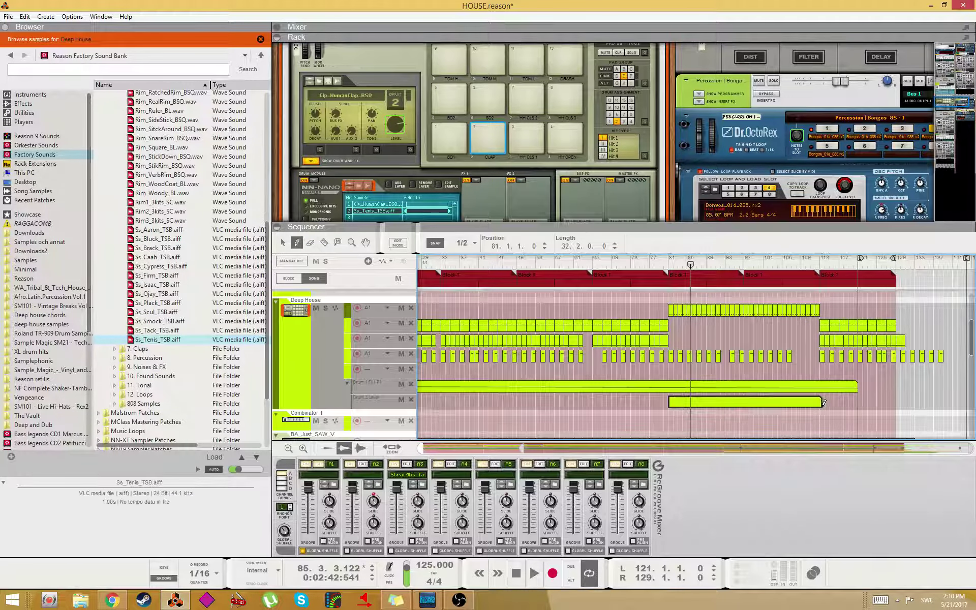
# - Automate drum 2's level to rise from 45 at bar 81 to 96 at bar 113, listening from just before the clip
pyautogui.doubleClick(767, 405)
pyautogui.press('w')
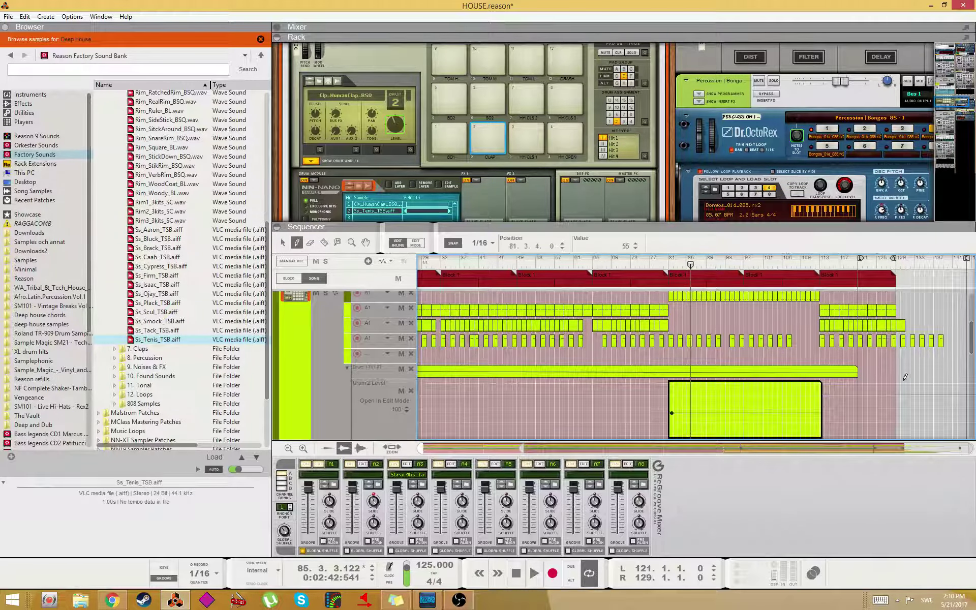
pyautogui.click(663, 261)
pyautogui.press('space')
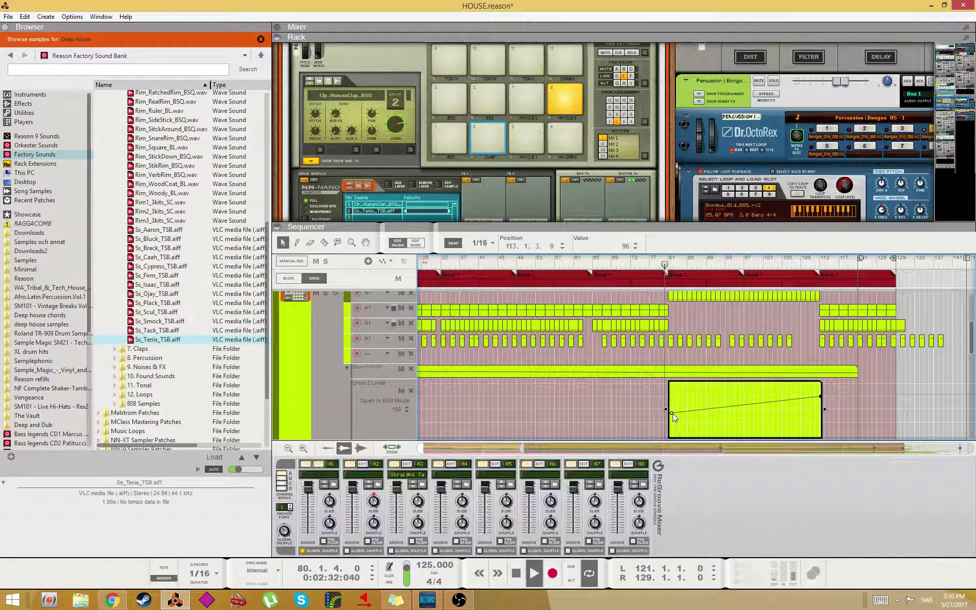
pyautogui.moveTo(672, 414); pyautogui.dragTo(672, 418)
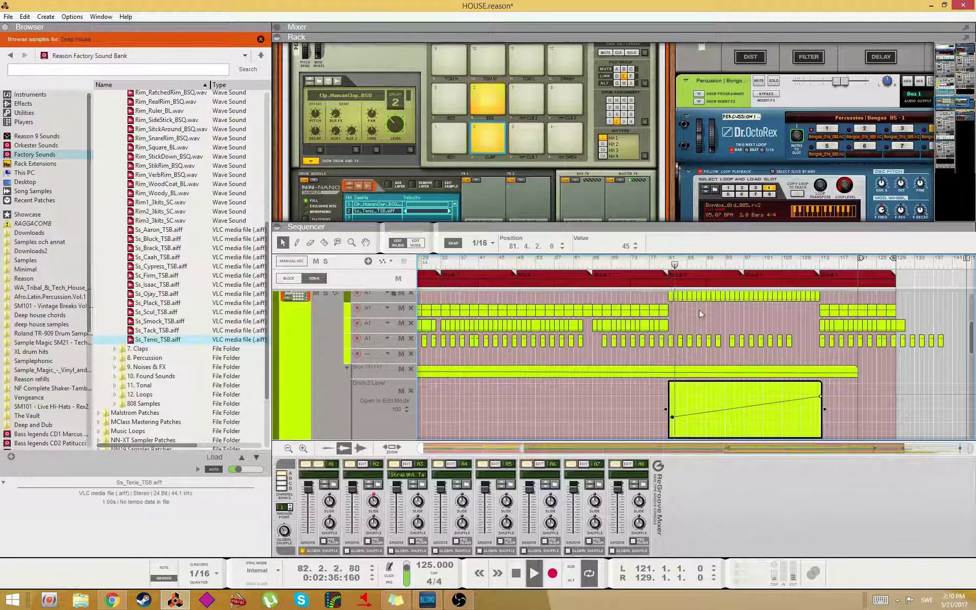
pyautogui.click(740, 315)
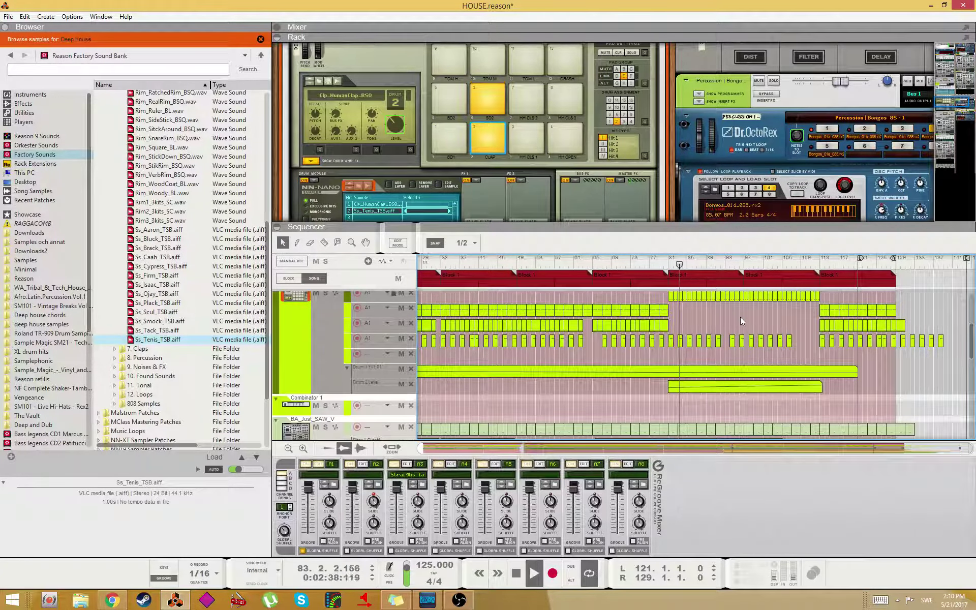
# - Insert a Compressor effect in the FX2 slot of Kong's drum 2
pyautogui.click(477, 183)
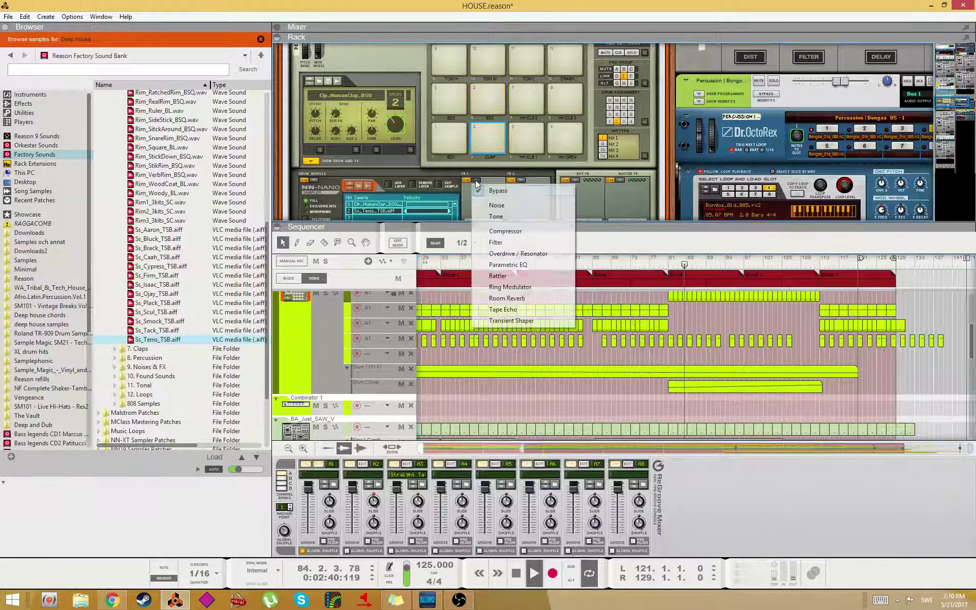
pyautogui.click(520, 181)
pyautogui.click(549, 229)
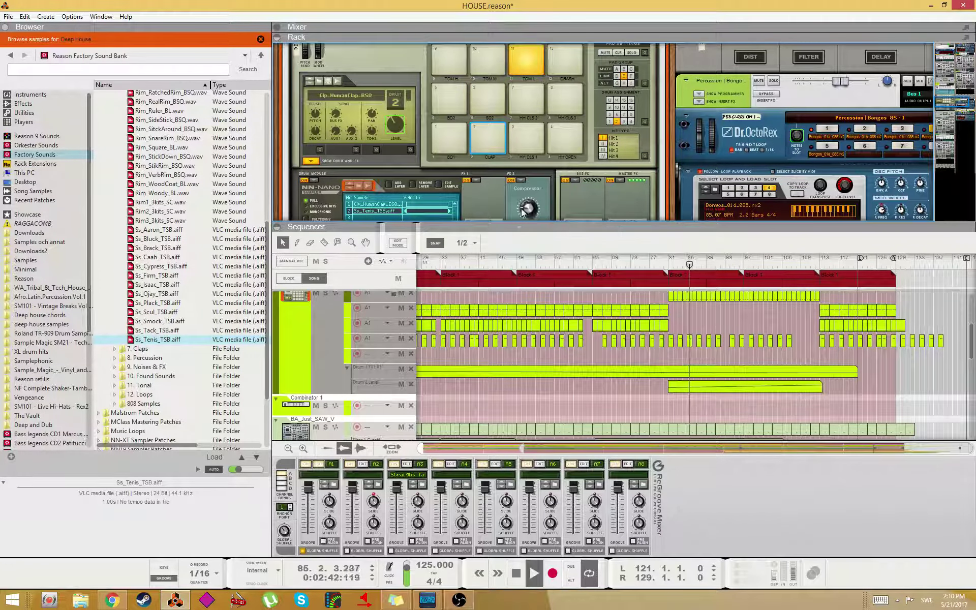
pyautogui.scroll(-2, 533, 168)
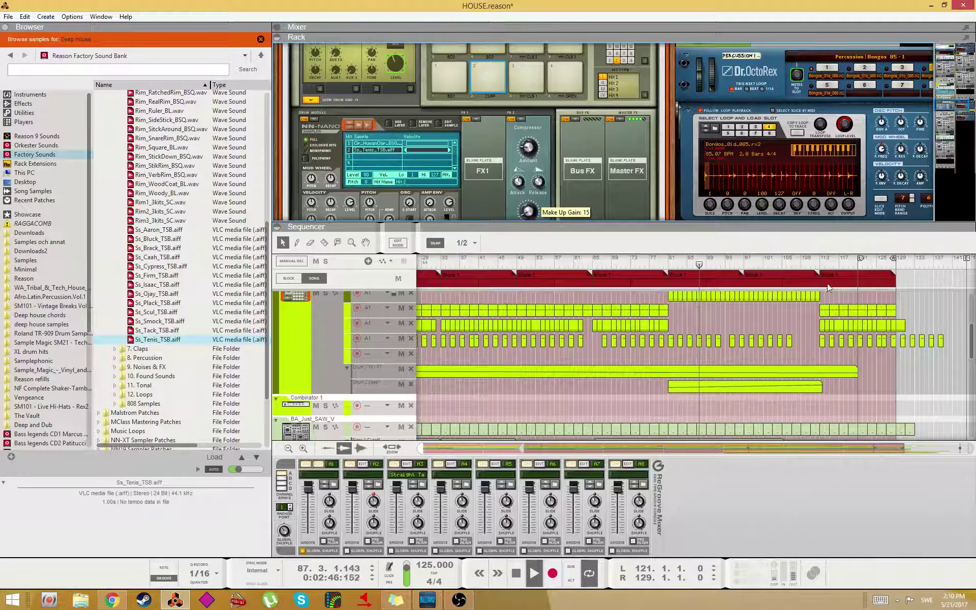
# - Duplicate the clap clips spanning bars 81 to 113 on the first Deep House lane, with the copies starting at bar 113
pyautogui.scroll(2, 752, 340)
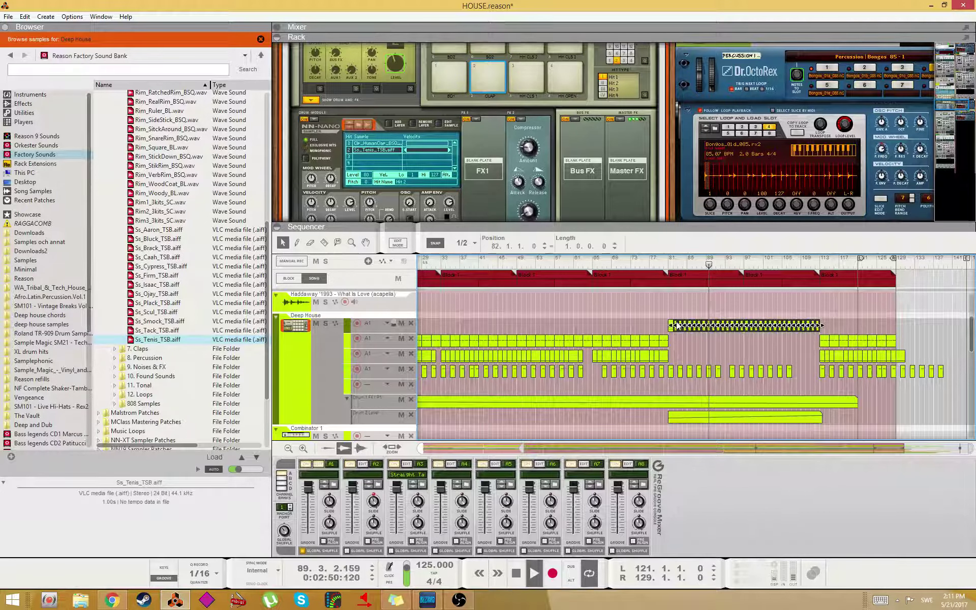
pyautogui.moveTo(678, 319); pyautogui.dragTo(666, 315)
pyautogui.hotkey('ctrl', 'd')
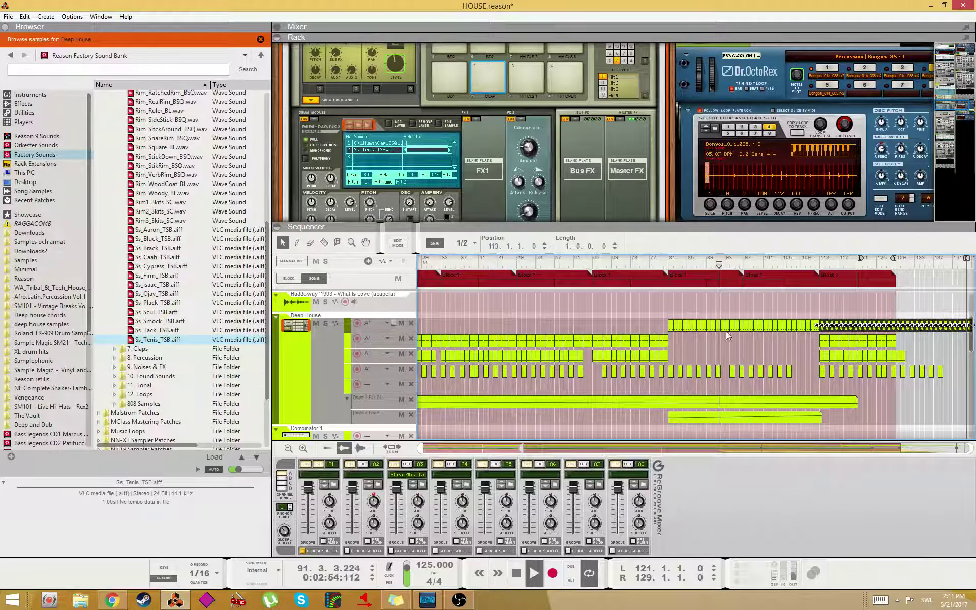
pyautogui.click(753, 354)
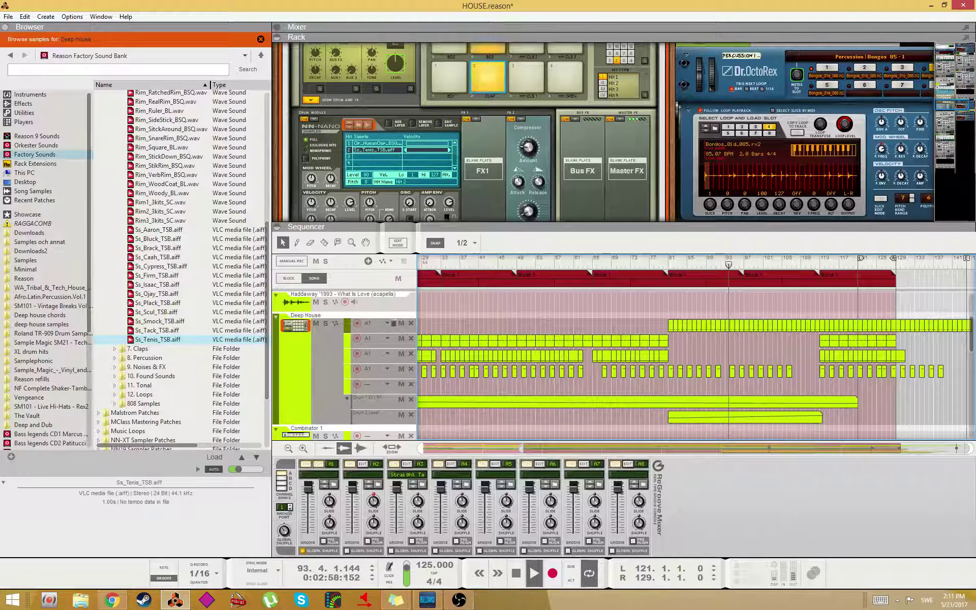
# - Look over the arrangement during playback, covering the bass and synth tracks, the Deep_Chords clips and the Deep House drum lanes
pyautogui.scroll(-4, 529, 392)
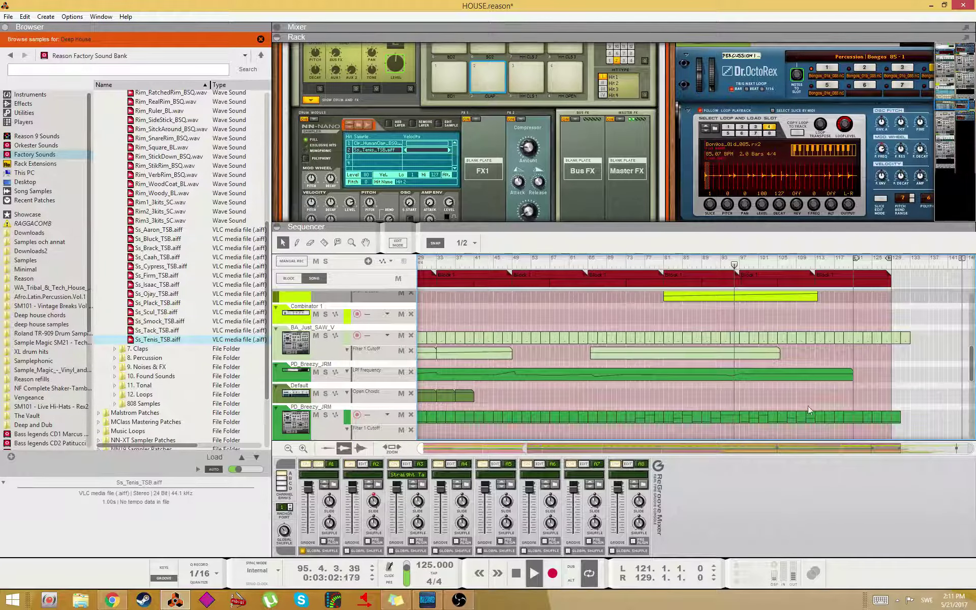
pyautogui.scroll(3, 807, 406)
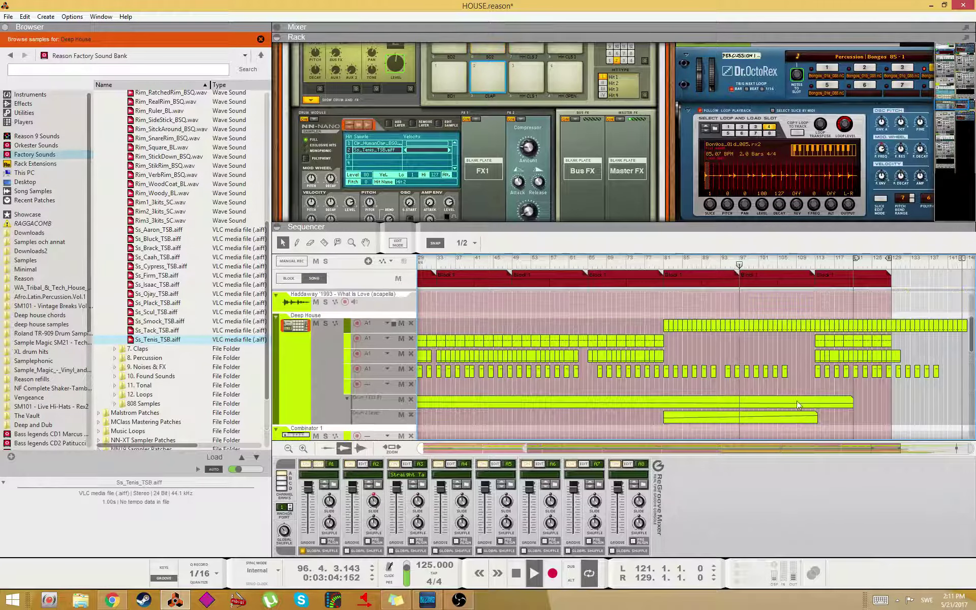
pyautogui.scroll(3, 785, 390)
pyautogui.scroll(1, 783, 424)
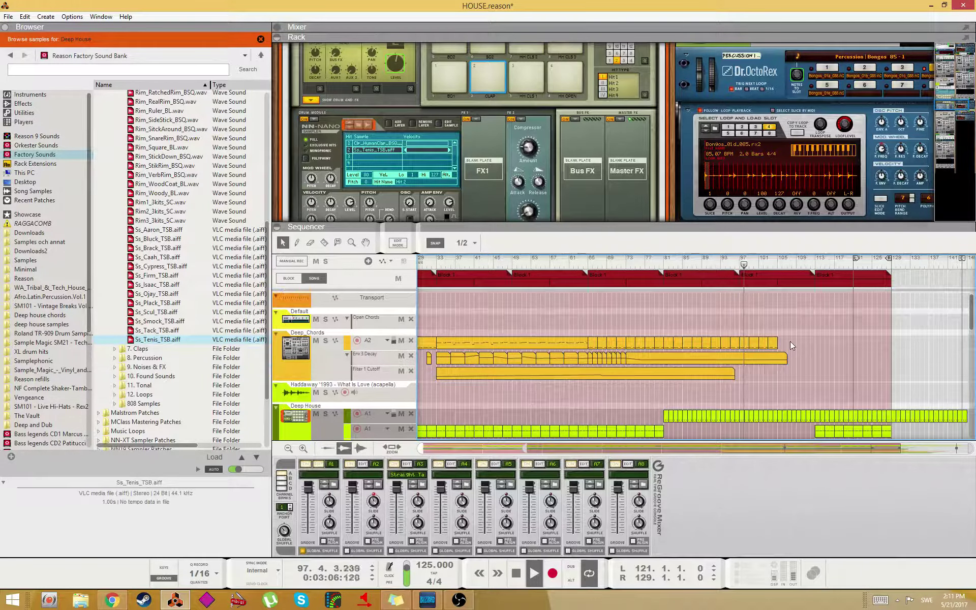
pyautogui.moveTo(789, 341); pyautogui.dragTo(824, 328)
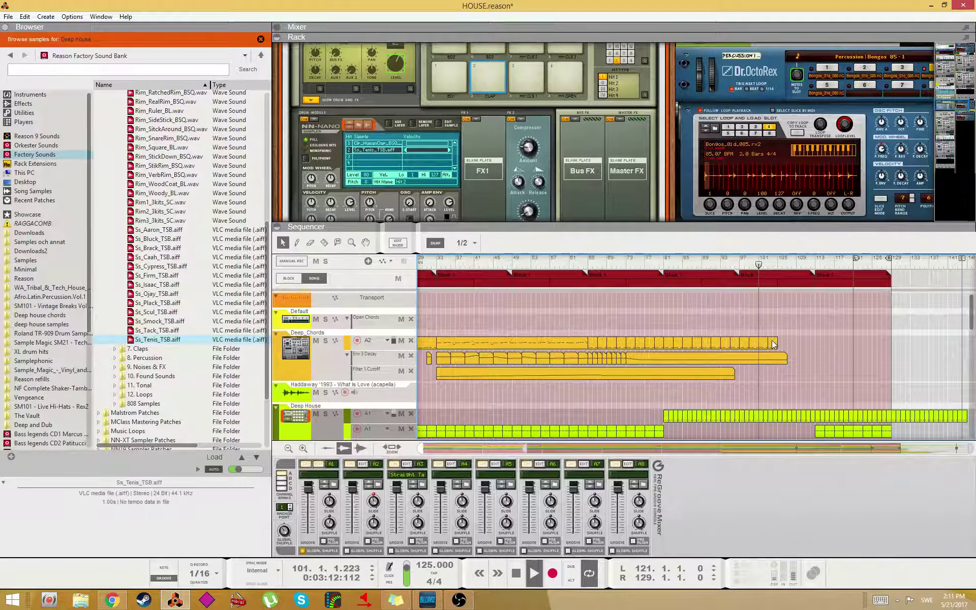
pyautogui.scroll(-5, 788, 369)
pyautogui.scroll(-3, 797, 377)
pyautogui.scroll(3, 798, 377)
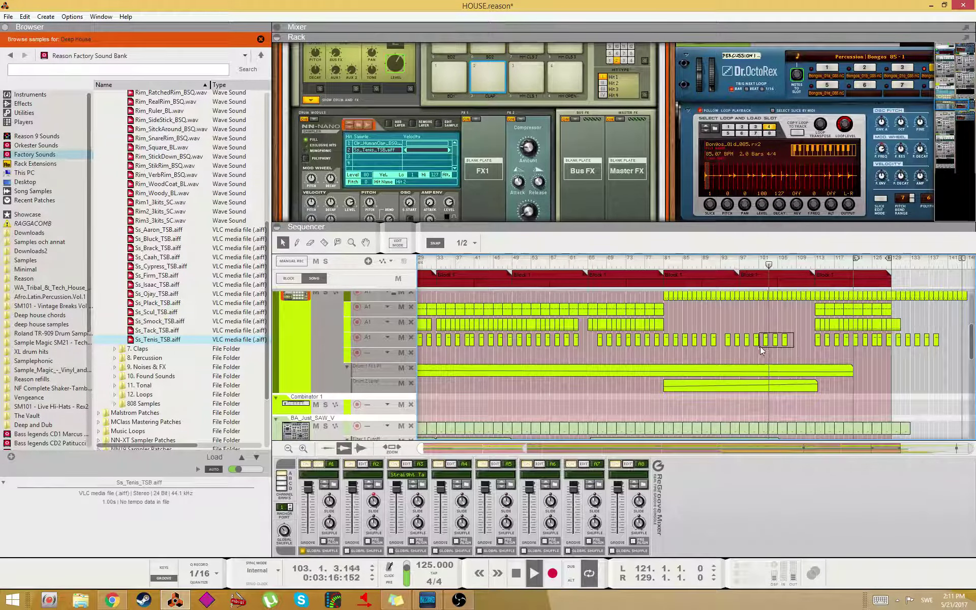
# - Delete the clips between about bars 93 and 109 on the fourth Deep House lane
pyautogui.press('Delete')
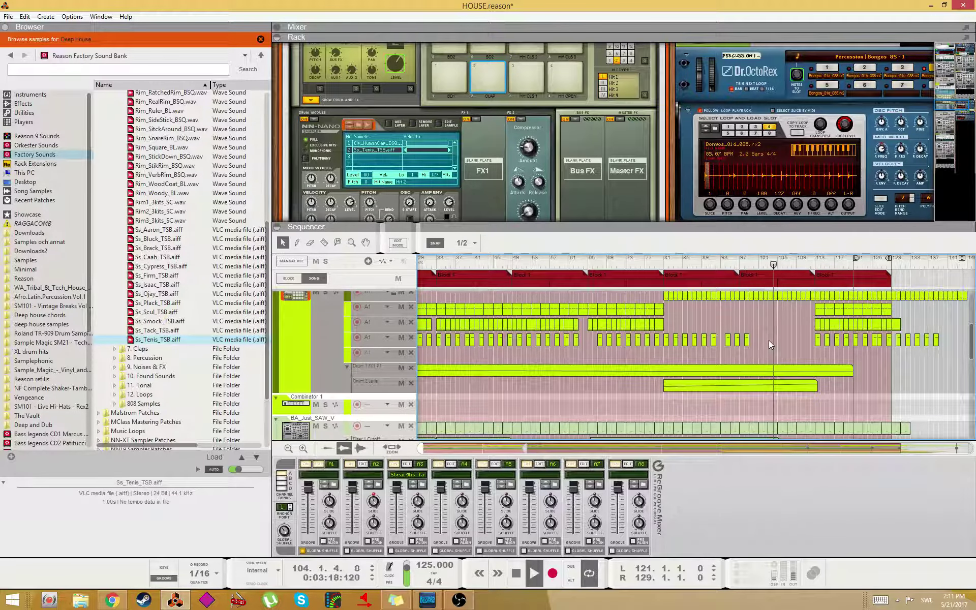
pyautogui.scroll(2, 770, 356)
pyautogui.moveTo(719, 372); pyautogui.dragTo(719, 373)
pyautogui.press('Delete')
# - Draw a new Master Level automation clip on the Tamb_05a_120 track, from the end of the existing clip at about bar 106 to bar 121
pyautogui.scroll(3, 732, 376)
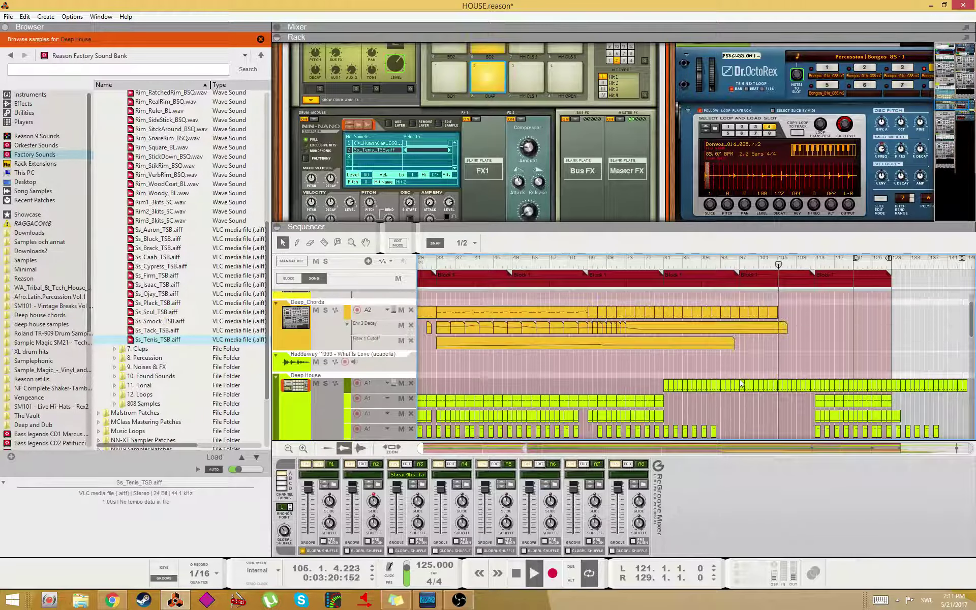
pyautogui.scroll(1, 800, 334)
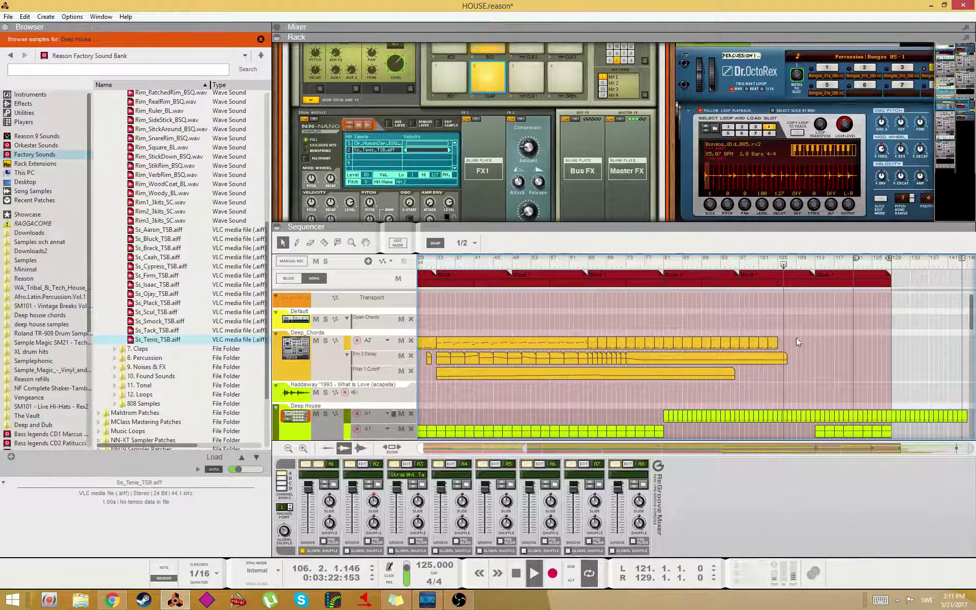
pyautogui.scroll(-5, 796, 338)
pyautogui.scroll(-6, 792, 340)
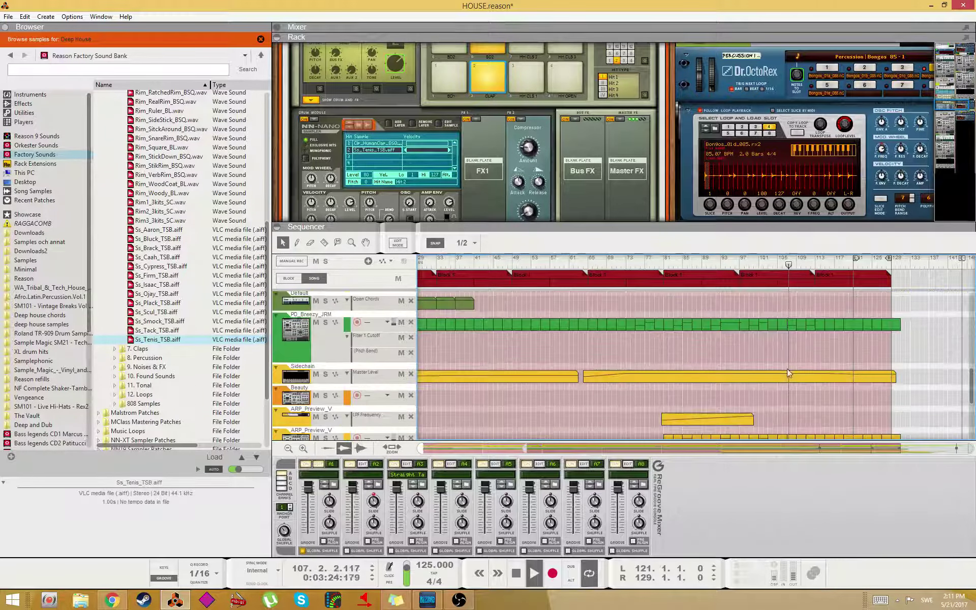
pyautogui.click(762, 434)
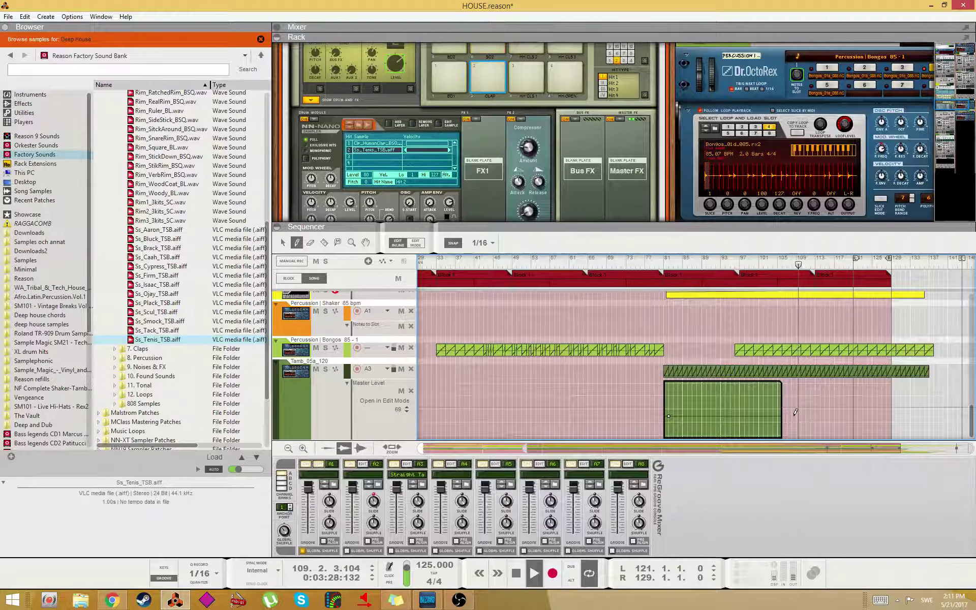
pyautogui.press('q')
pyautogui.click(785, 327)
pyautogui.press('w')
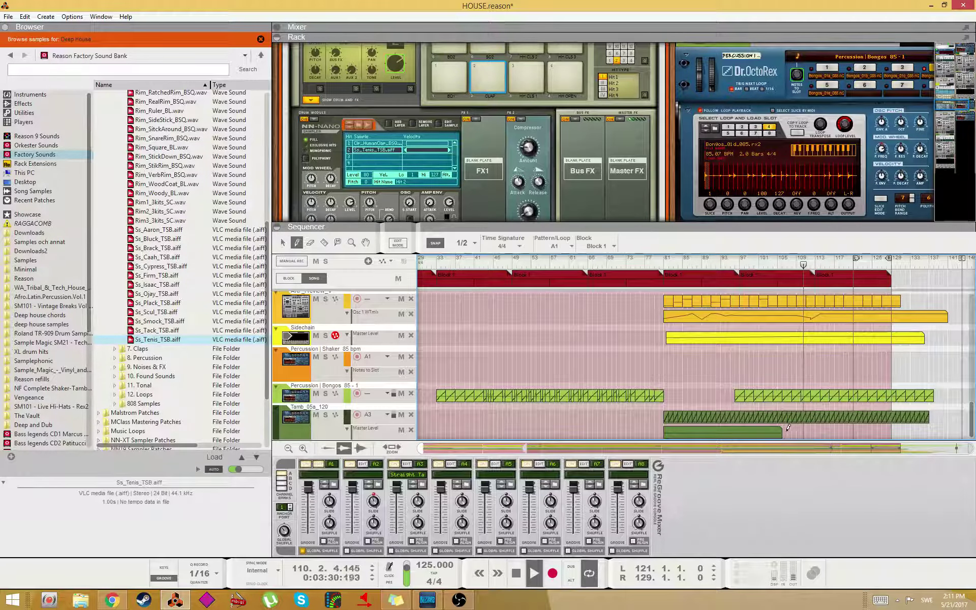
pyautogui.moveTo(785, 433)
pyautogui.mouseDown()
pyautogui.moveTo(883, 432)
pyautogui.moveTo(853, 433)
pyautogui.mouseUp()
pyautogui.press('q')
pyautogui.doubleClick(828, 434)
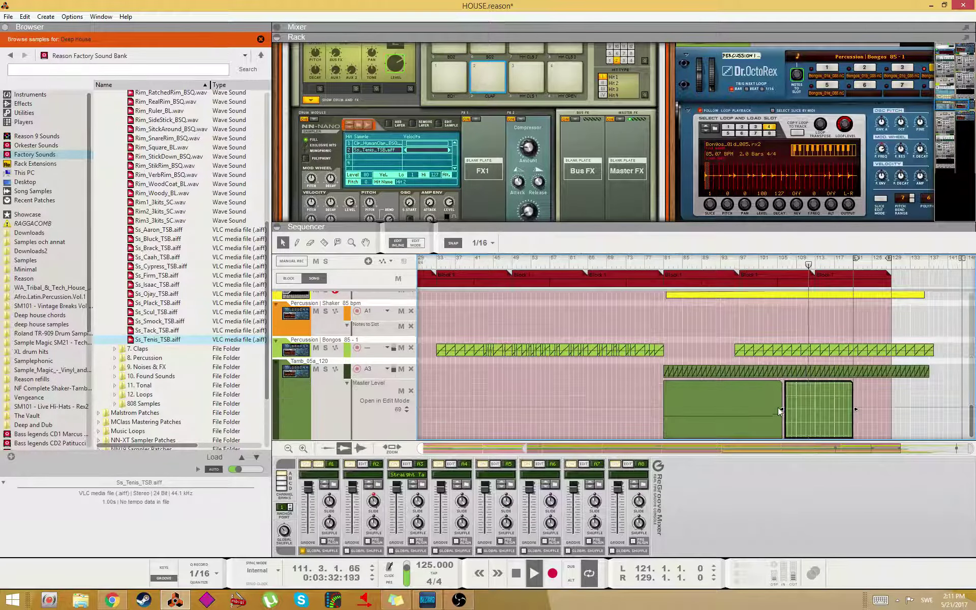
pyautogui.moveTo(781, 408); pyautogui.dragTo(779, 408)
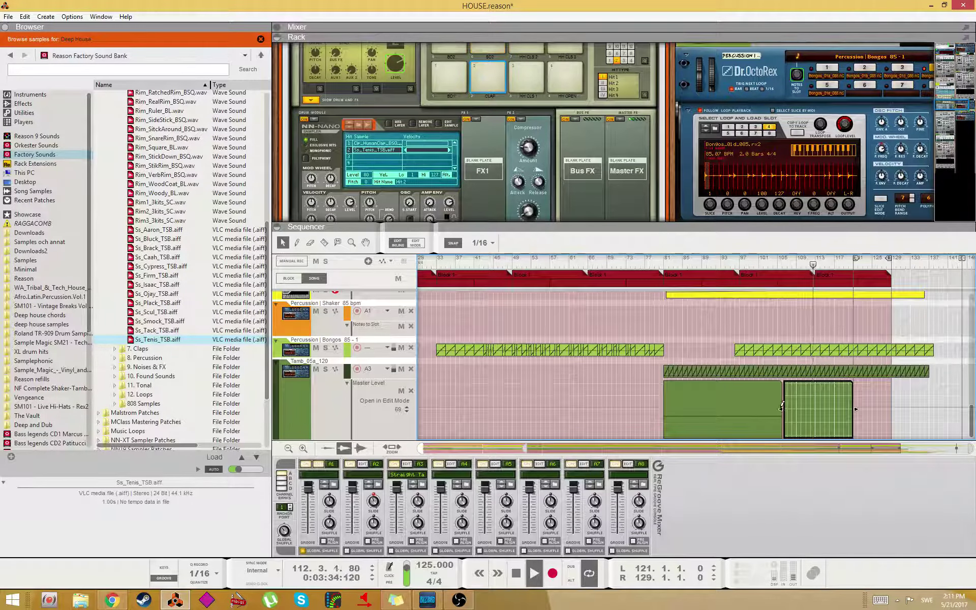
# - Automate the Tamb_05a_120 Master Level in the new clip, from 64 at bar 106 to 74 at bar 113
pyautogui.click(787, 406)
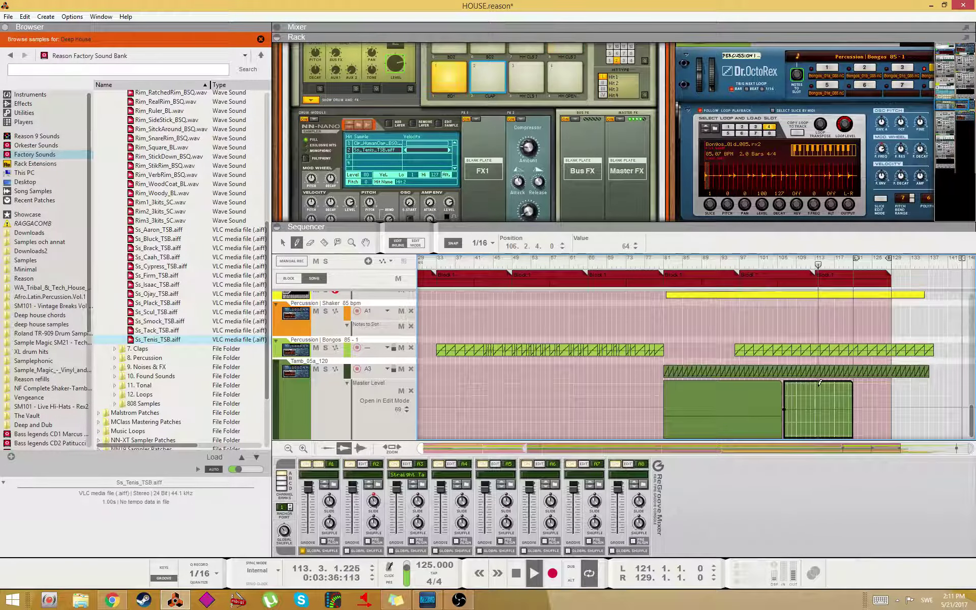
pyautogui.keyDown('alt'); pyautogui.click(815, 399); pyautogui.keyUp('alt')
pyautogui.moveTo(815, 398); pyautogui.dragTo(815, 404)
# - Look over the arrangement during playback, covering the sidechain and synth tracks, the Deep_Chords clips and the Deep House drum lanes
pyautogui.scroll(5, 814, 397)
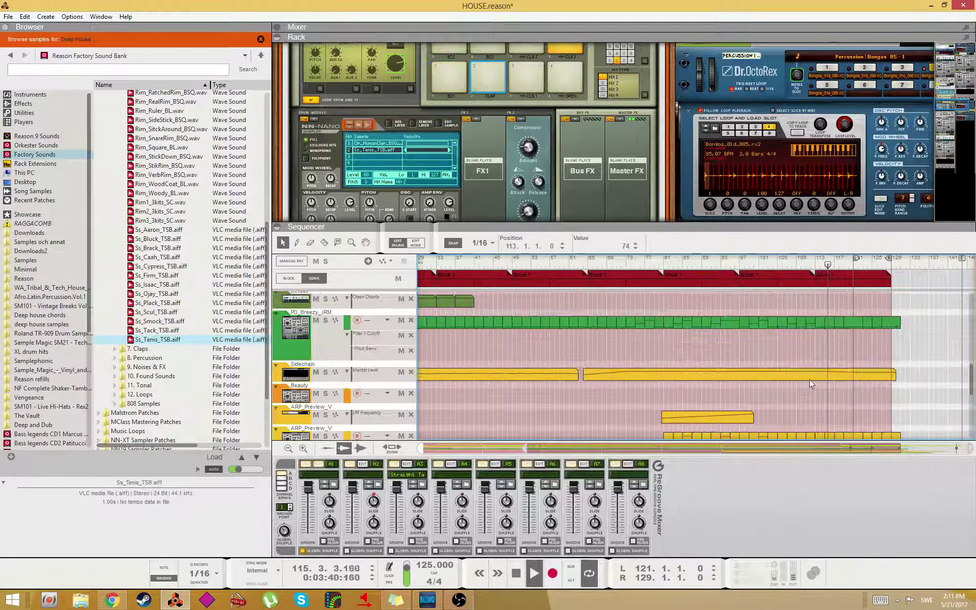
pyautogui.scroll(5, 814, 366)
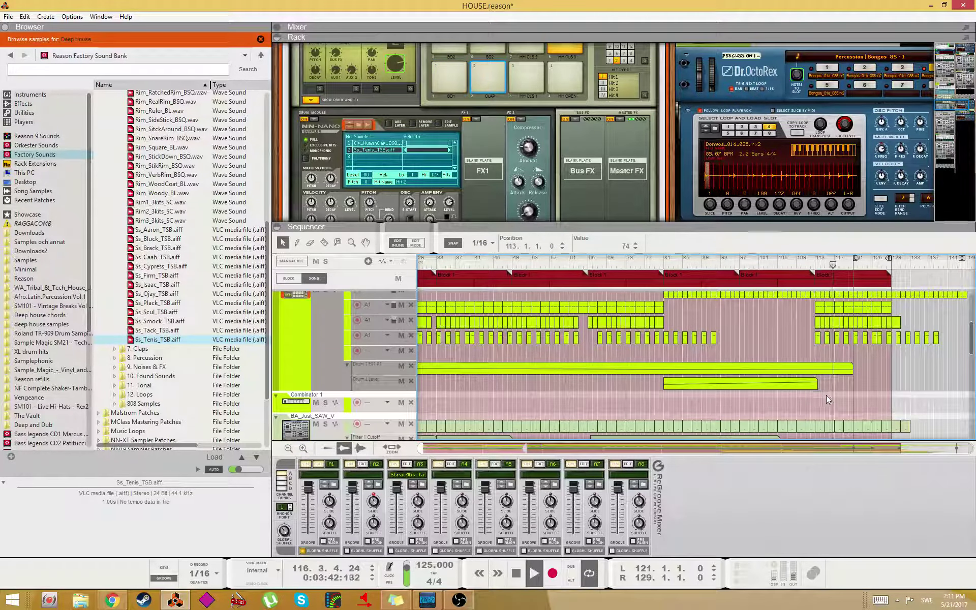
pyautogui.scroll(10, 836, 378)
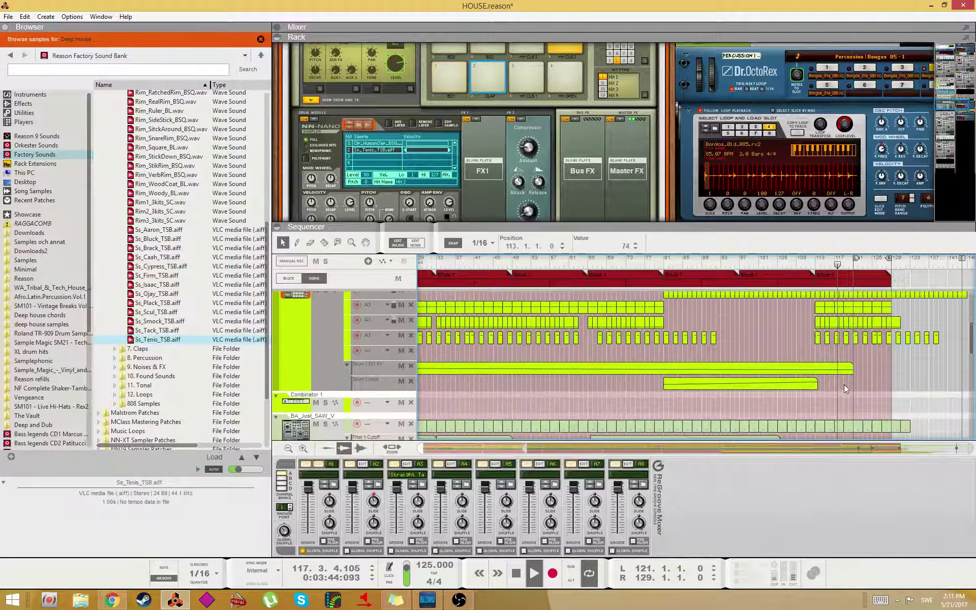
pyautogui.scroll(4, 849, 295)
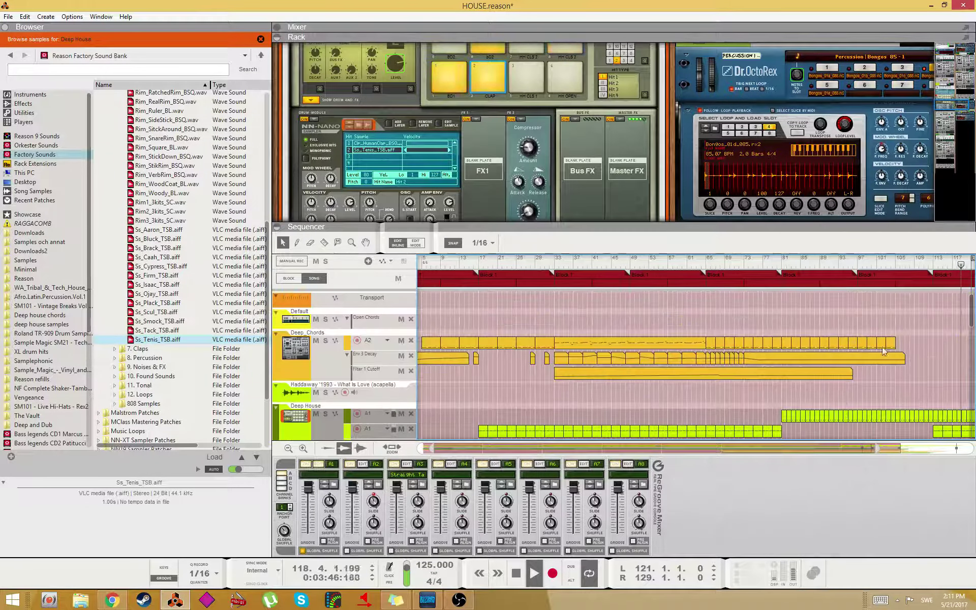
pyautogui.click(881, 347)
pyautogui.scroll(-5, 835, 387)
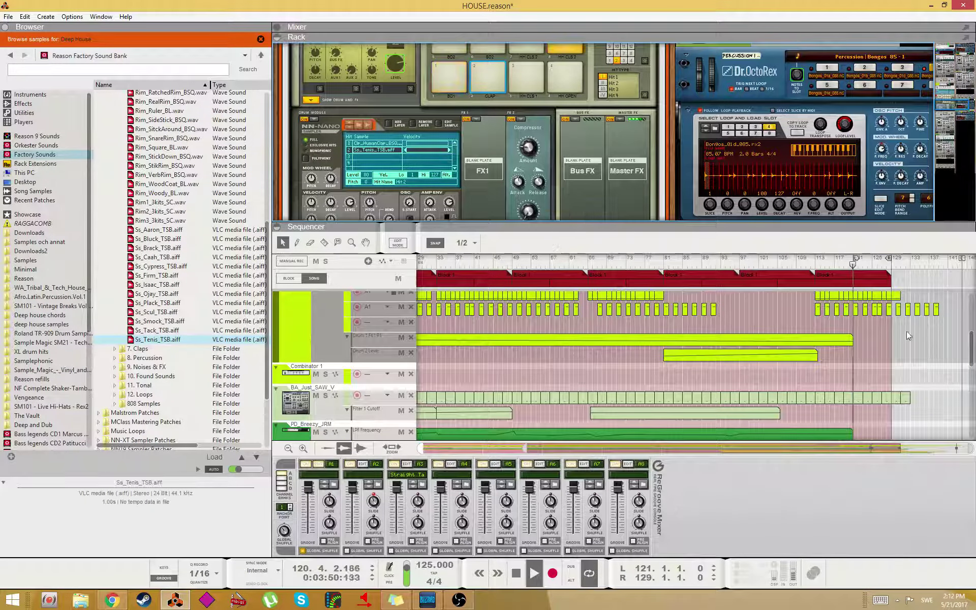
pyautogui.scroll(-3, 803, 333)
pyautogui.scroll(5, 891, 321)
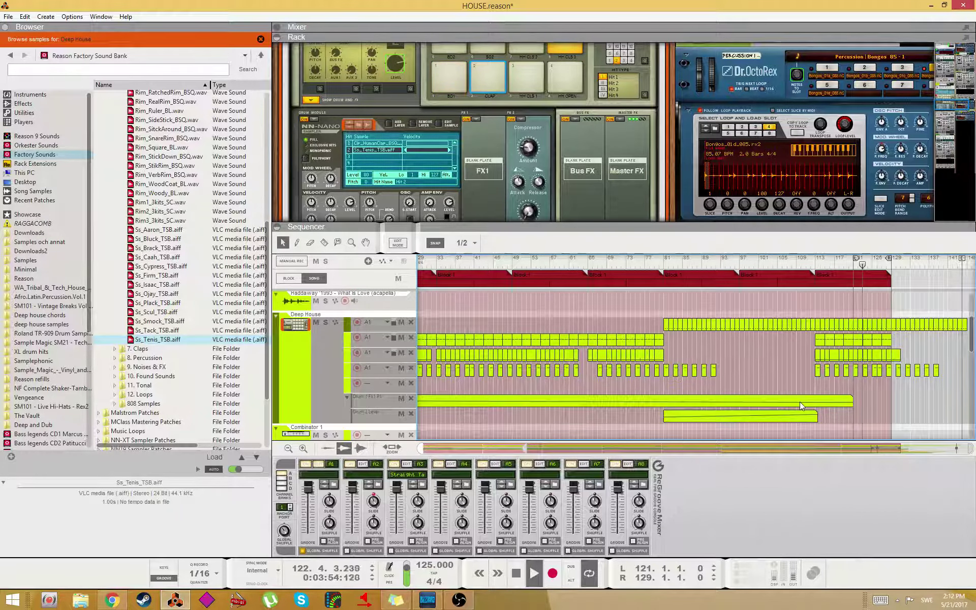
# - Open drum 2's level automation and extend its clip to about bar 145
pyautogui.doubleClick(801, 402)
pyautogui.click(875, 361)
pyautogui.scroll(1, 799, 347)
pyautogui.scroll(2, 799, 346)
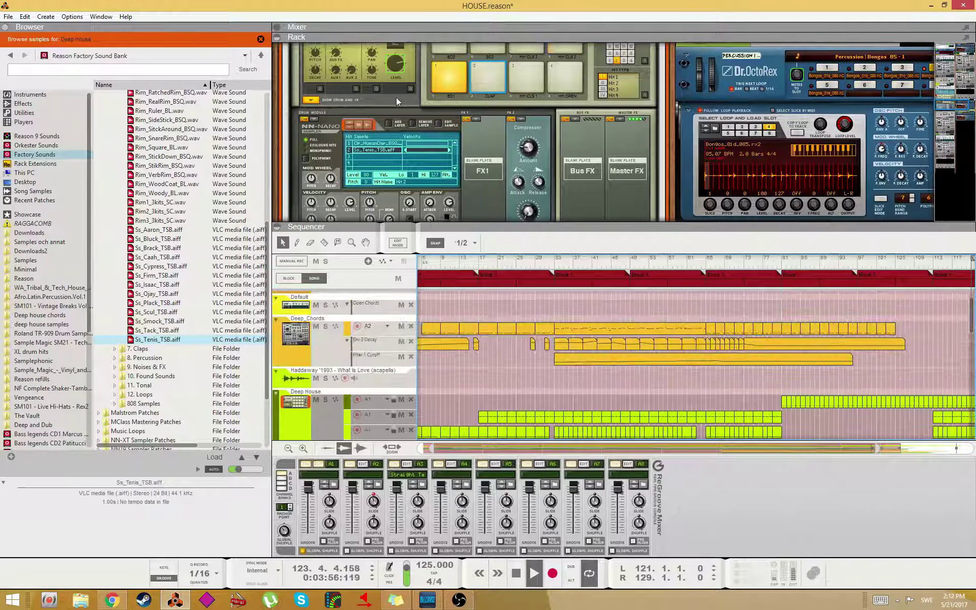
pyautogui.rightClick(400, 65)
pyautogui.click(427, 72)
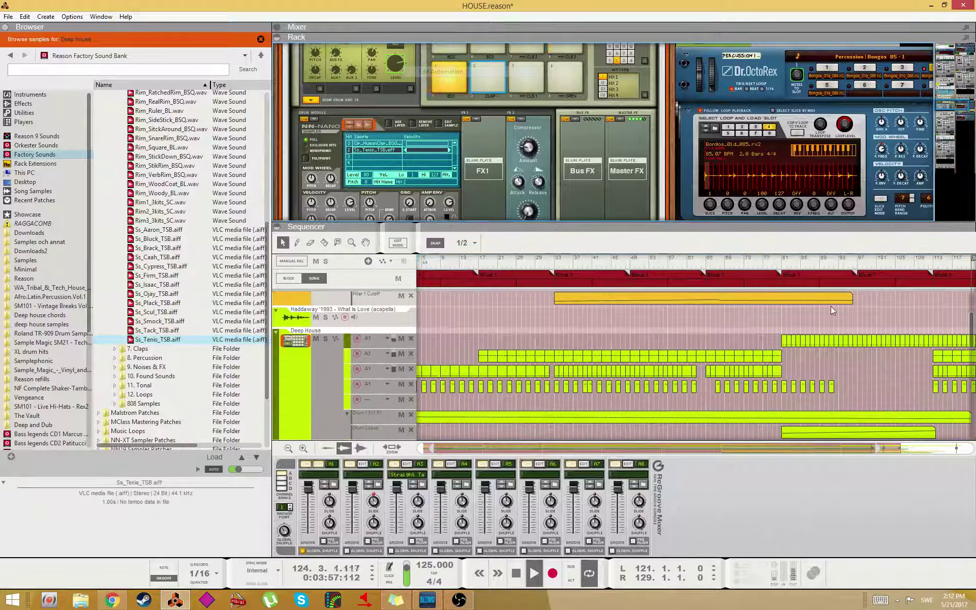
pyautogui.doubleClick(920, 432)
pyautogui.moveTo(688, 449); pyautogui.dragTo(790, 453)
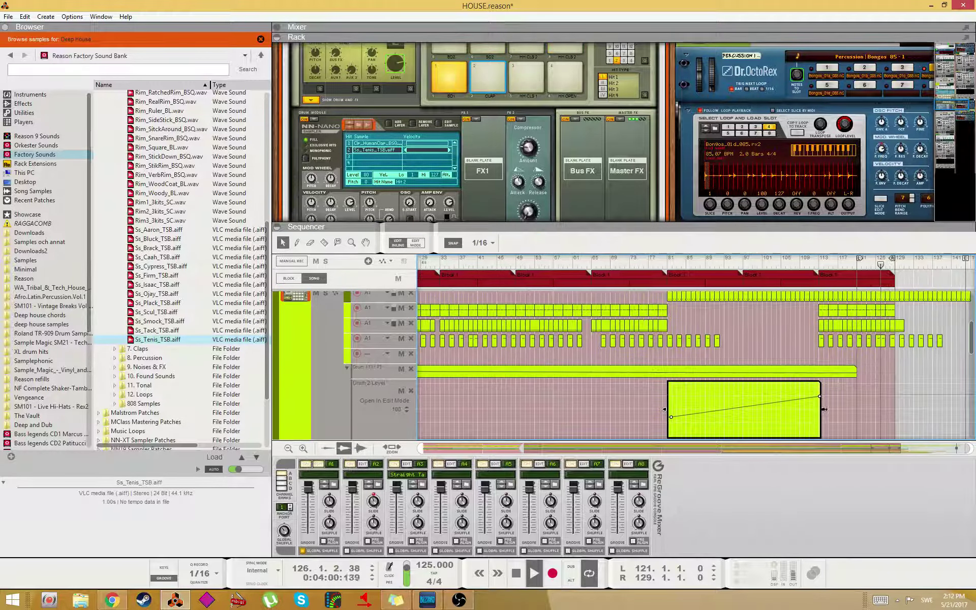
pyautogui.moveTo(831, 409); pyautogui.dragTo(972, 410)
# - Lower both points of drum 2's level automation together, bringing the first point to 24
pyautogui.hotkey('ctrl', 'Down')
pyautogui.hotkey('ctrl', 'Down')
pyautogui.hotkey('ctrl', 'Down')
pyautogui.hotkey('ctrl', 'Down')
pyautogui.hotkey('ctrl', 'Down')
pyautogui.hotkey('ctrl', 'Down')
pyautogui.hotkey('ctrl', 'Down')
pyautogui.hotkey('ctrl', 'Down')
pyautogui.hotkey('ctrl', 'Down')
pyautogui.hotkey('ctrl', 'Down')
pyautogui.hotkey('ctrl', 'Down')
pyautogui.hotkey('ctrl', 'Down')
pyautogui.hotkey('ctrl', 'Down')
pyautogui.hotkey('ctrl', 'Down')
pyautogui.hotkey('ctrl', 'Down')
pyautogui.hotkey('ctrl', 'Down')
pyautogui.hotkey('ctrl', 'Down')
pyautogui.hotkey('ctrl', 'Down')
pyautogui.hotkey('ctrl', 'Down')
pyautogui.hotkey('ctrl', 'Down')
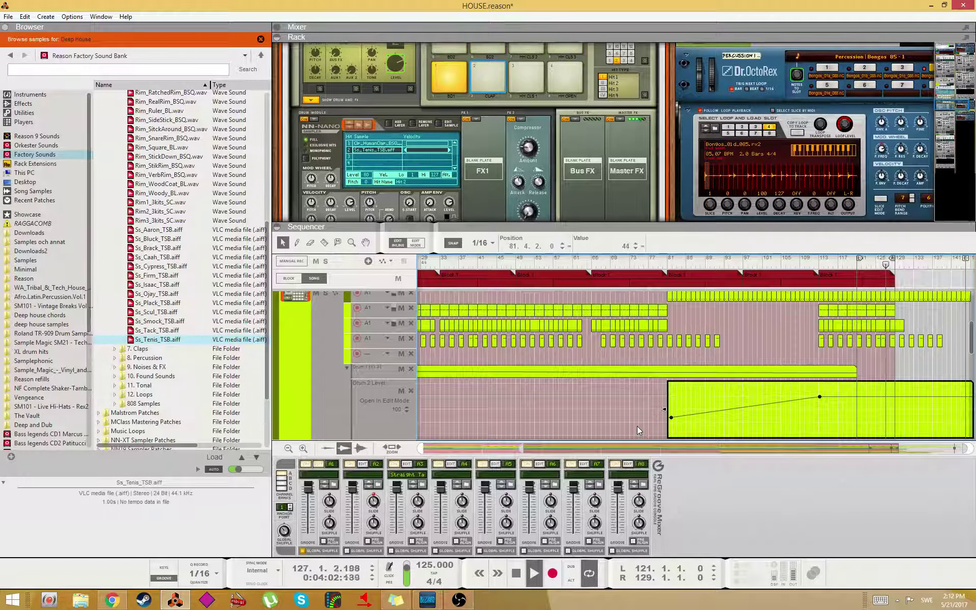
pyautogui.hotkey('ctrl', 'Up')
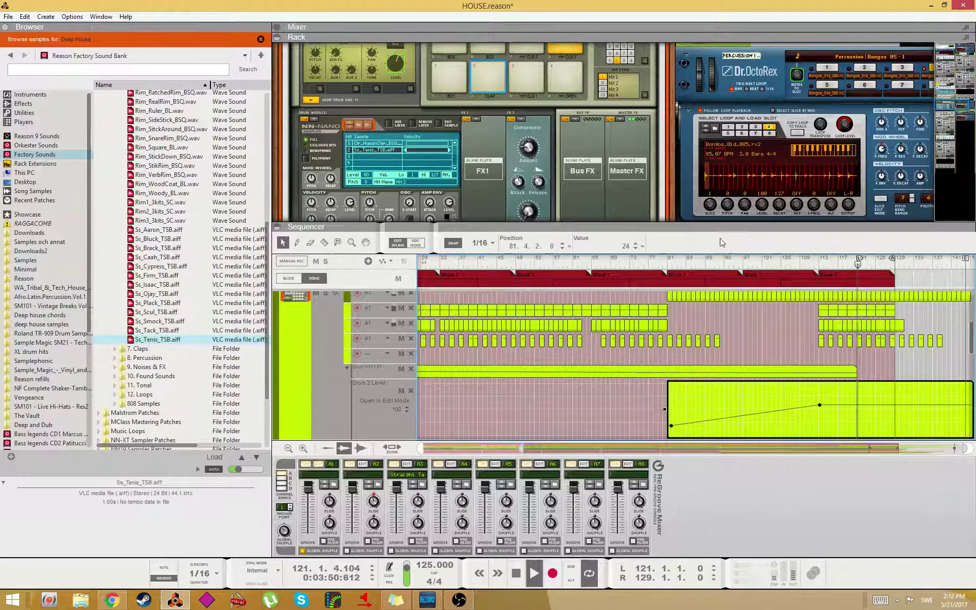
# - Raise the first point of drum 2's level automation and set the point just before bar 113 to 92
pyautogui.click(666, 417)
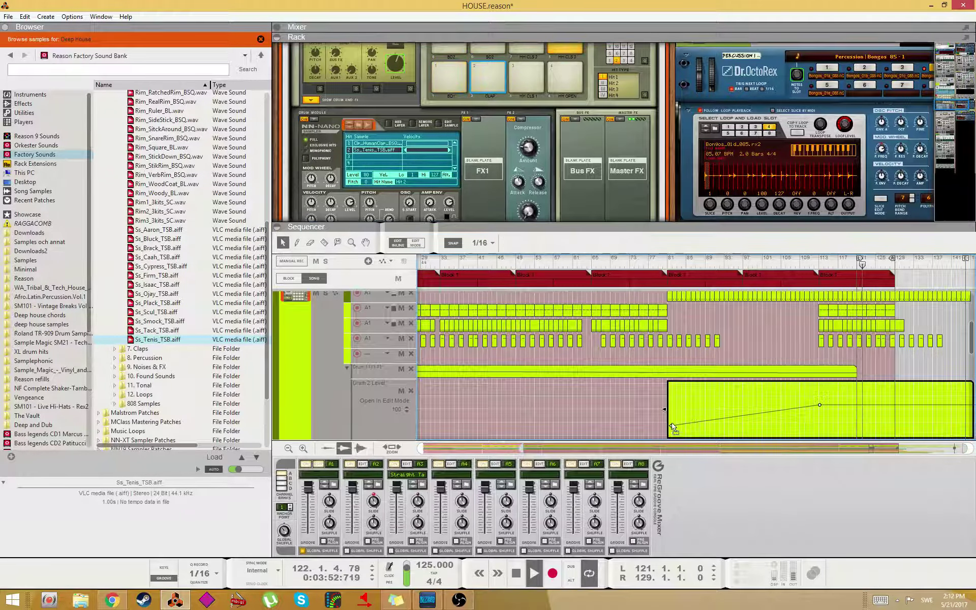
pyautogui.moveTo(674, 428); pyautogui.dragTo(673, 417)
pyautogui.moveTo(819, 405); pyautogui.dragTo(820, 399)
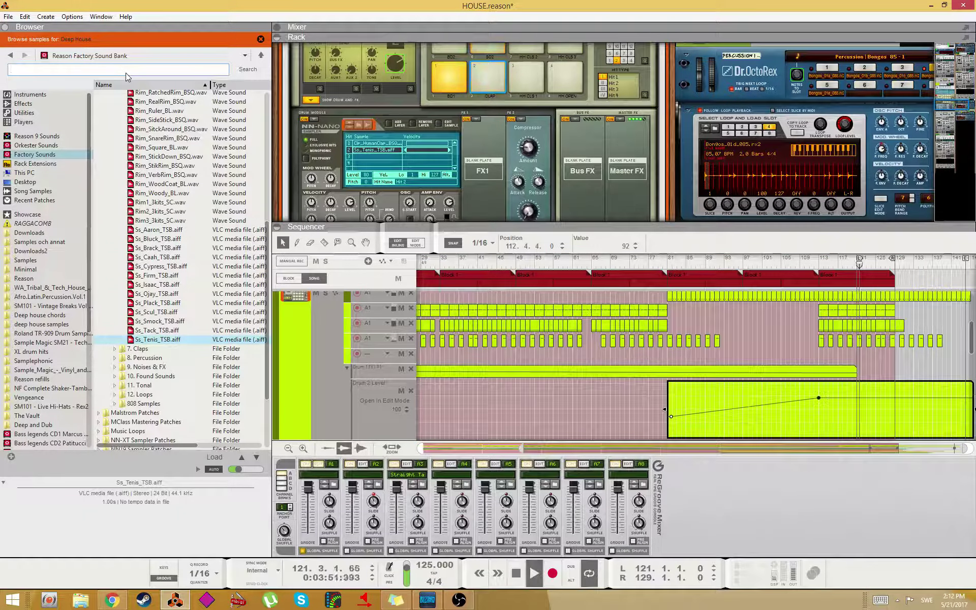
# - Search the samples for "match" and place Match_eLAB.aif as an audio clip on a new track at 113.3.1
pyautogui.write('match')
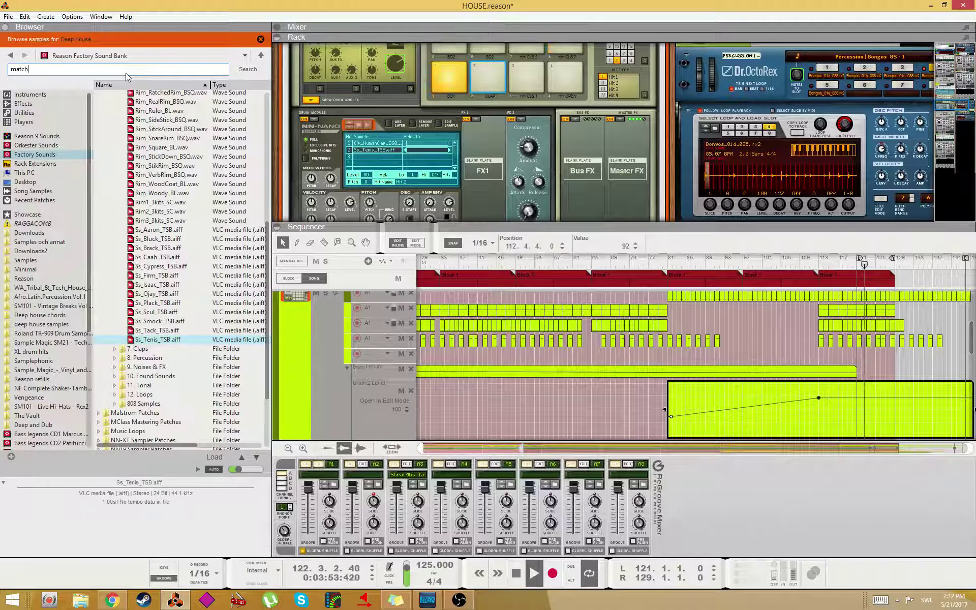
pyautogui.press('Return')
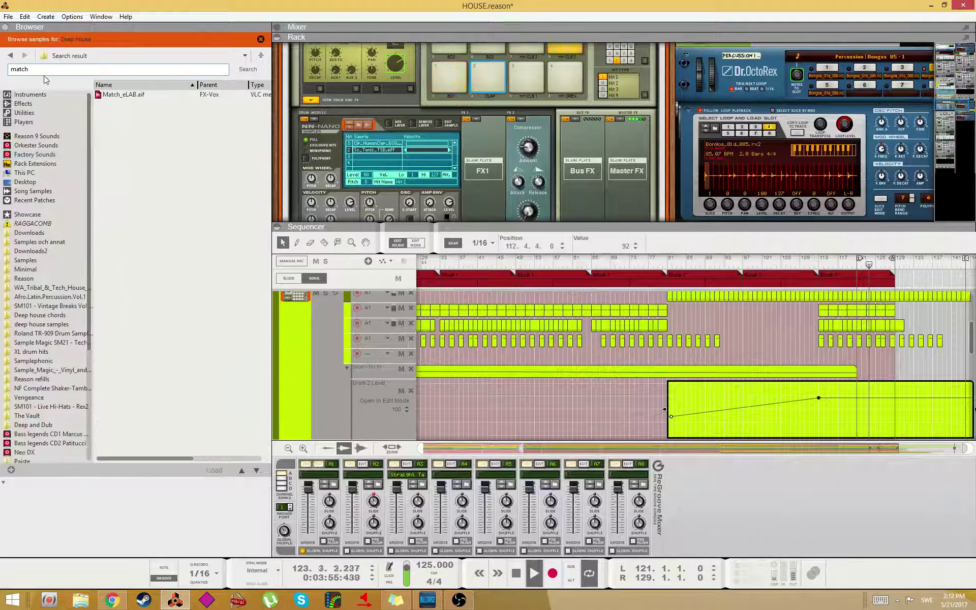
pyautogui.click(133, 95)
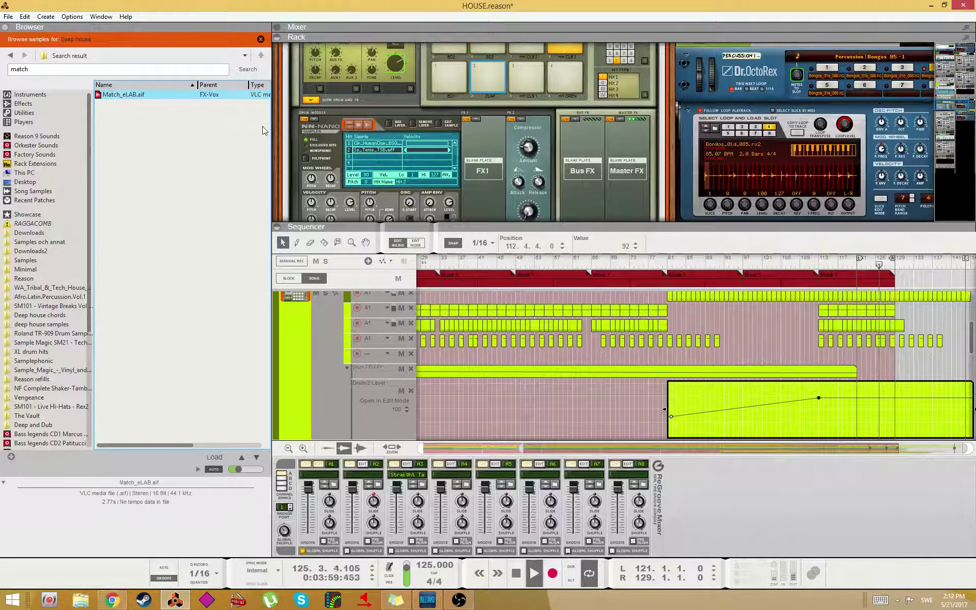
pyautogui.click(838, 326)
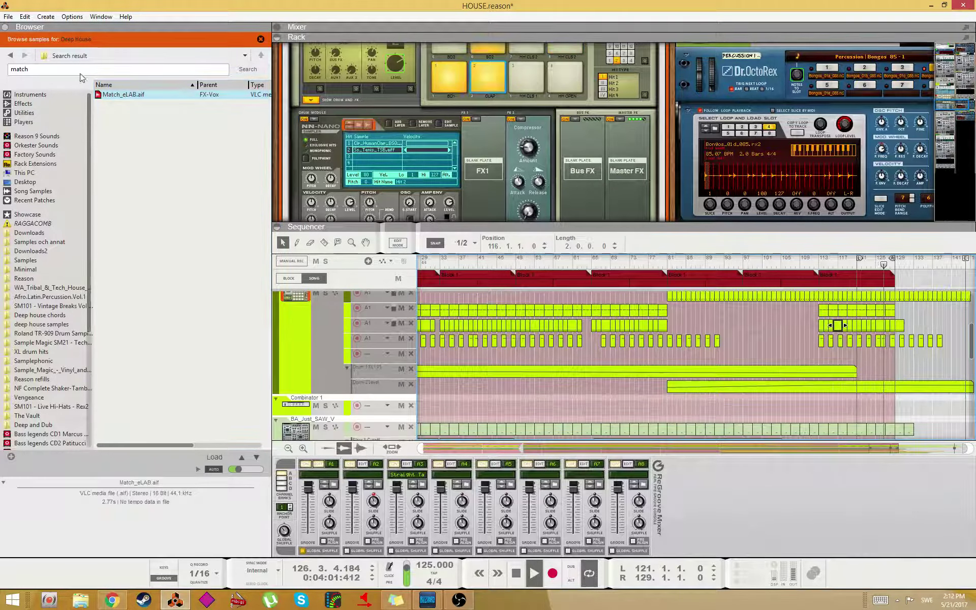
pyautogui.moveTo(111, 96); pyautogui.dragTo(819, 395)
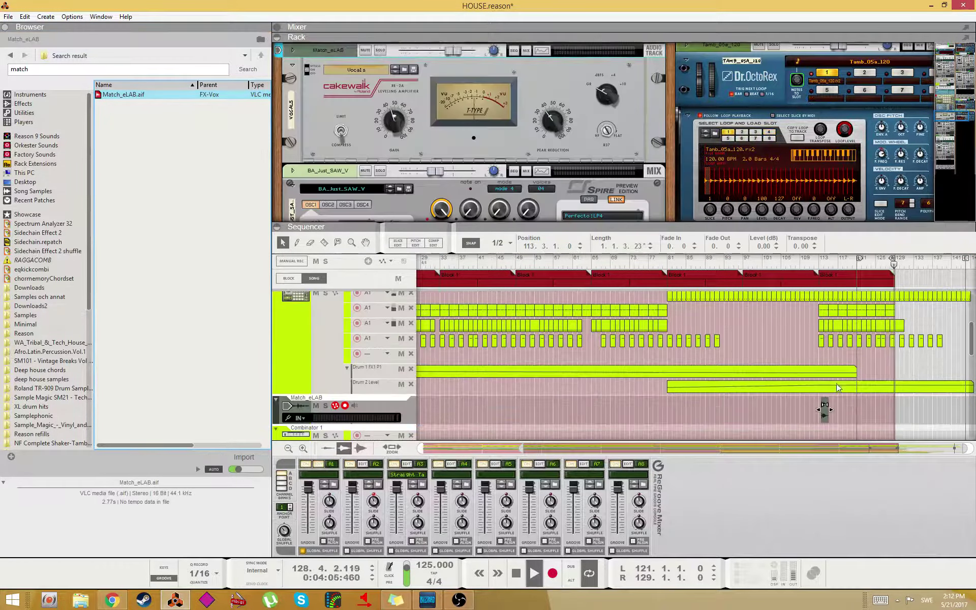
# - Move the Match_eLAB clip to start at bar 113 and lower its level to -12.52 dB, checking it in playback
pyautogui.press('h')
pyautogui.press('h')
pyautogui.press('h')
pyautogui.press('h')
pyautogui.press('h')
pyautogui.press('h')
pyautogui.press('h')
pyautogui.press('h')
pyautogui.press('h')
pyautogui.press('h')
pyautogui.press('h')
pyautogui.press('h')
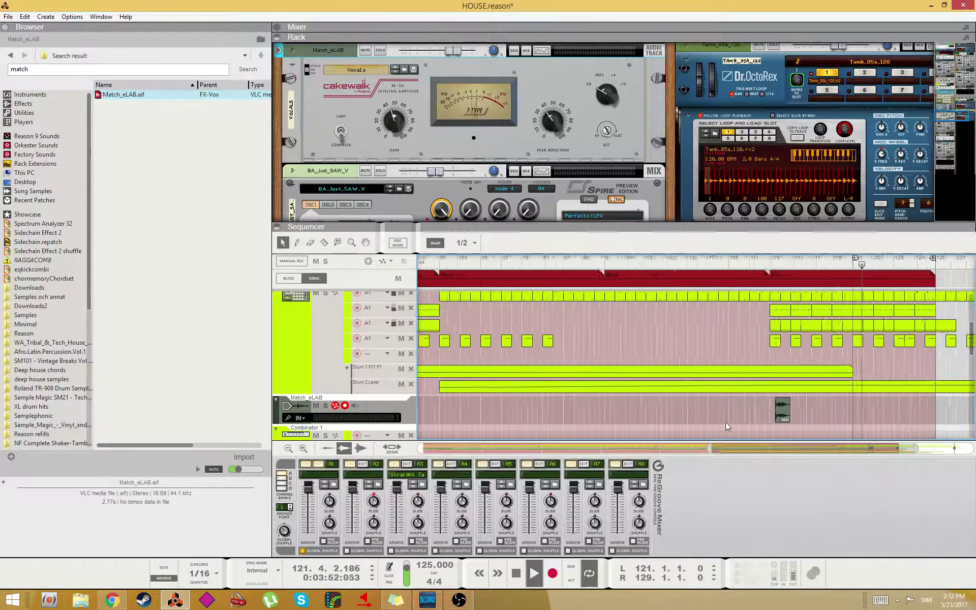
pyautogui.press('space')
pyautogui.moveTo(592, 405); pyautogui.dragTo(564, 425)
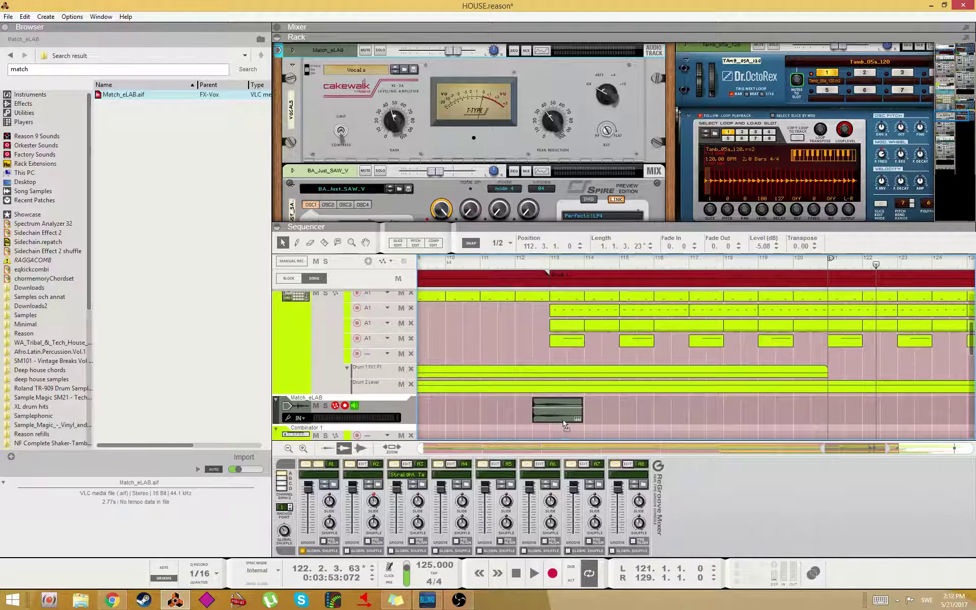
pyautogui.click(506, 268)
pyautogui.press('space')
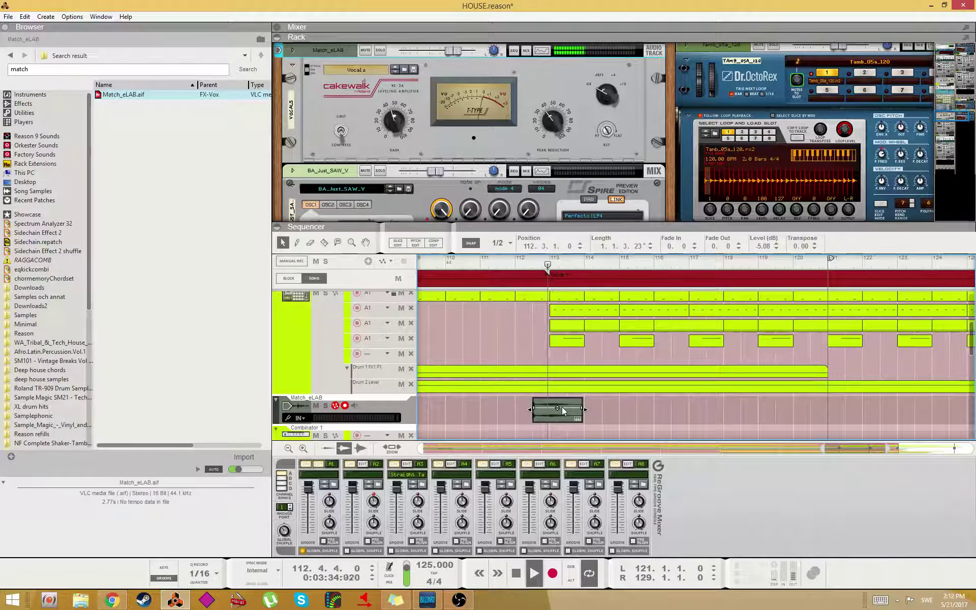
pyautogui.moveTo(578, 415); pyautogui.dragTo(596, 414)
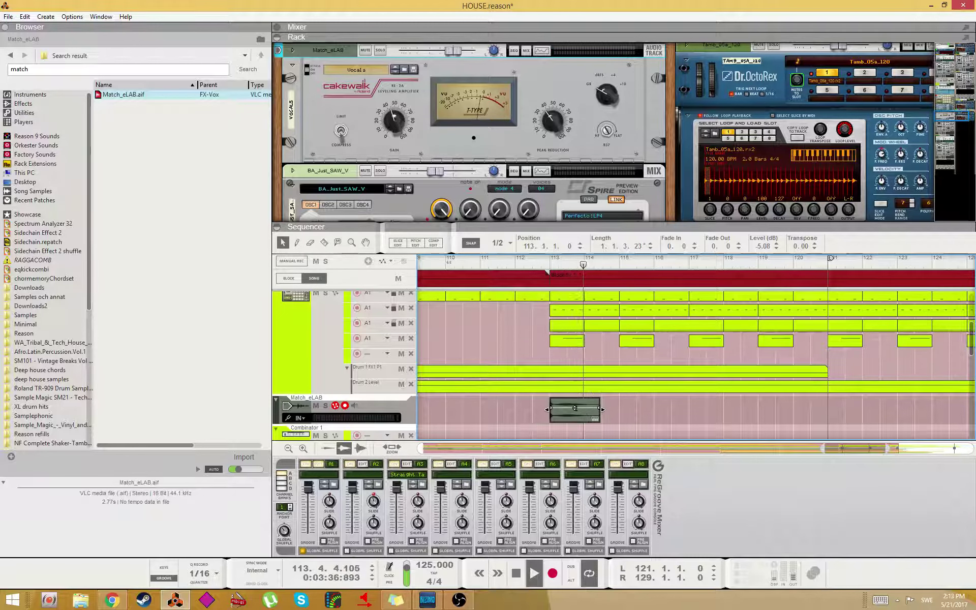
pyautogui.click(516, 262)
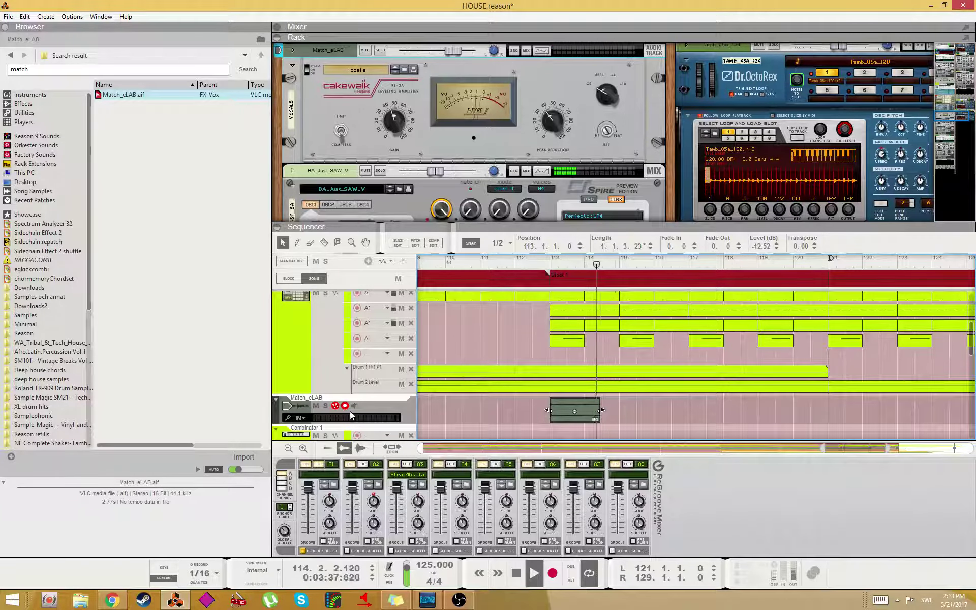
# - Split the Match_eLAB clip at 113.1.3.109 and stretch the remaining part to a length of 8.0.3.132
pyautogui.click(675, 405)
pyautogui.press('r')
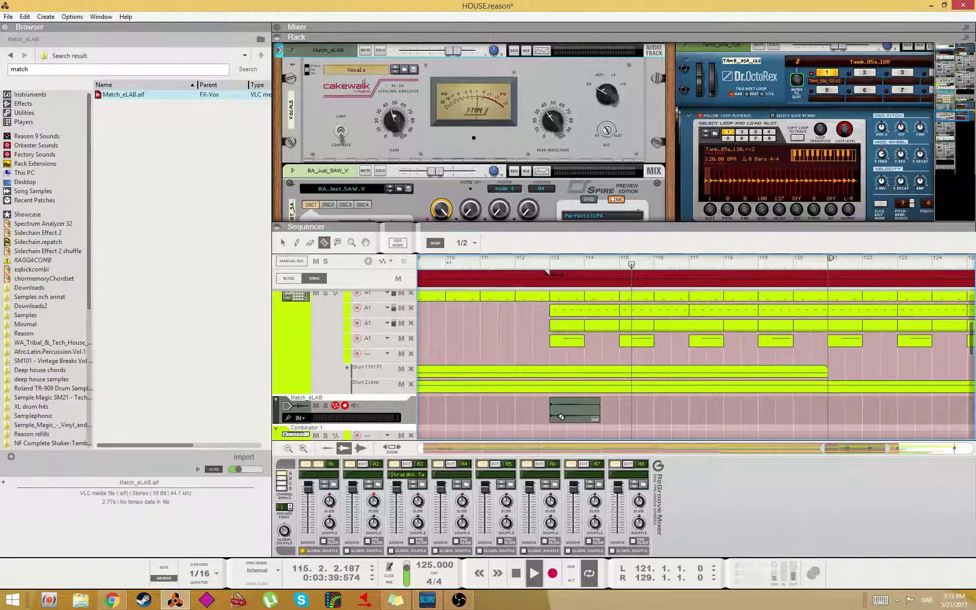
pyautogui.press('s')
pyautogui.press('q')
pyautogui.click(572, 411)
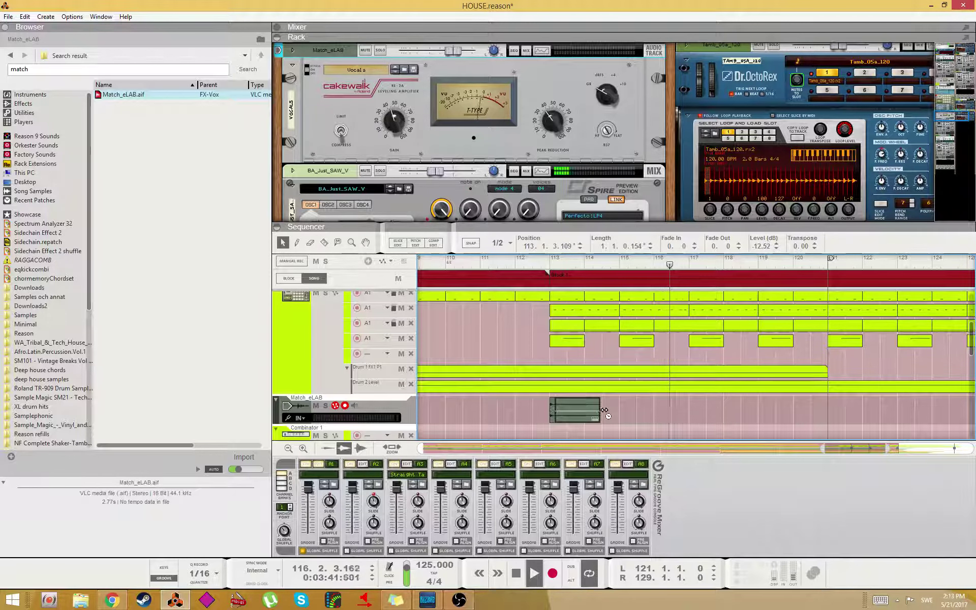
pyautogui.moveTo(601, 410); pyautogui.dragTo(841, 410)
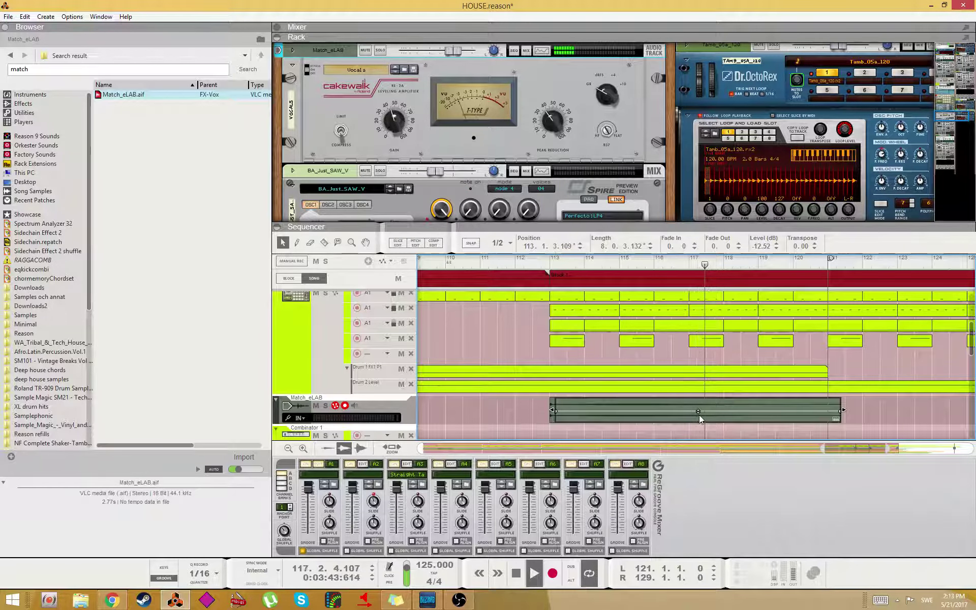
# - Undo the stretching of the Match_eLAB clip and lower the clip's level to -17.92 dB
pyautogui.moveTo(698, 411); pyautogui.dragTo(704, 426)
pyautogui.hotkey('ctrl', 'z')
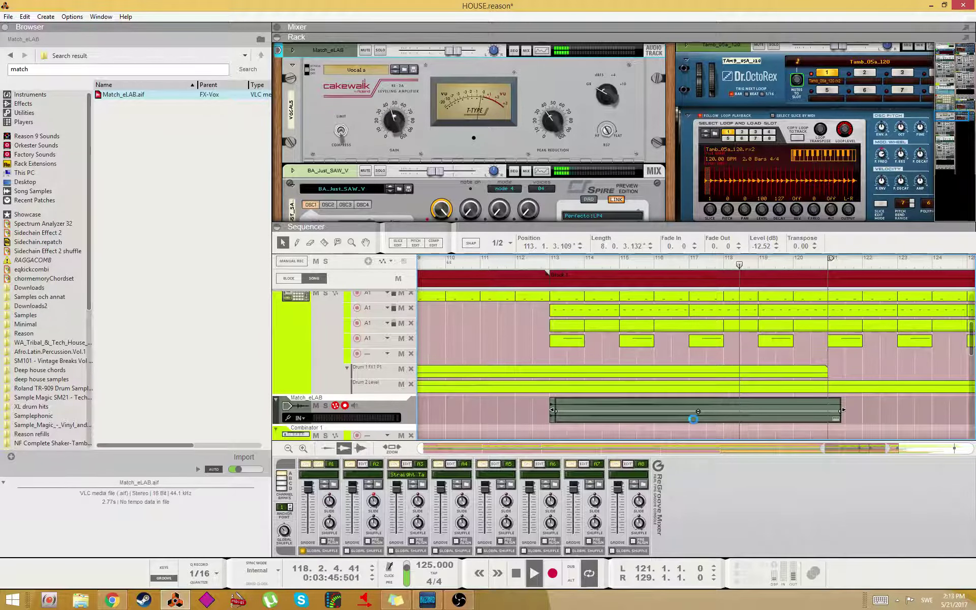
pyautogui.hotkey('ctrl', 'z')
pyautogui.moveTo(603, 409); pyautogui.dragTo(584, 417)
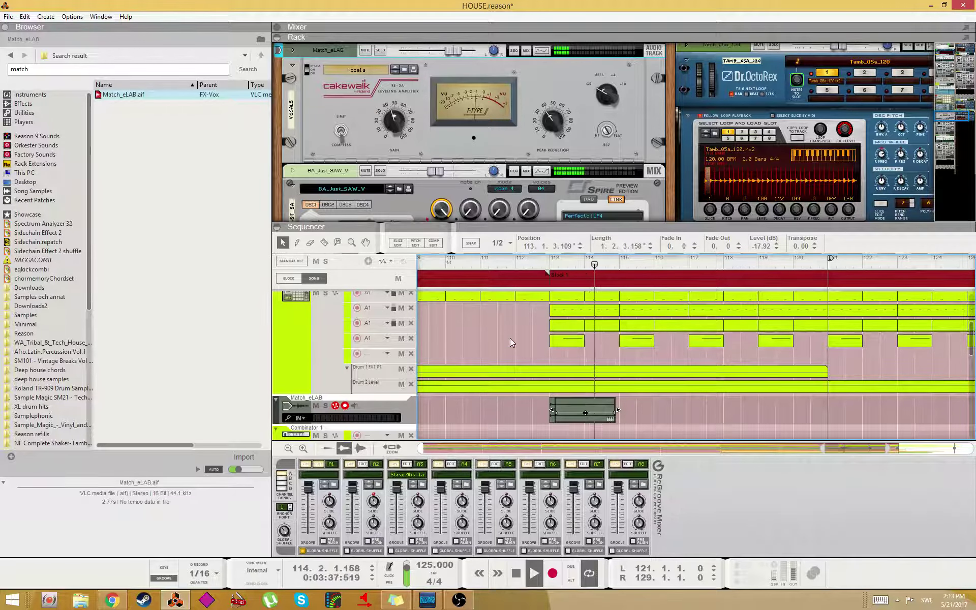
pyautogui.click(548, 422)
# - Play the arrangement from around bar 100 and look over the tracks below the Deep House drums
pyautogui.moveTo(824, 448); pyautogui.dragTo(480, 448)
pyautogui.scroll(3, 727, 356)
pyautogui.scroll(-2, 783, 318)
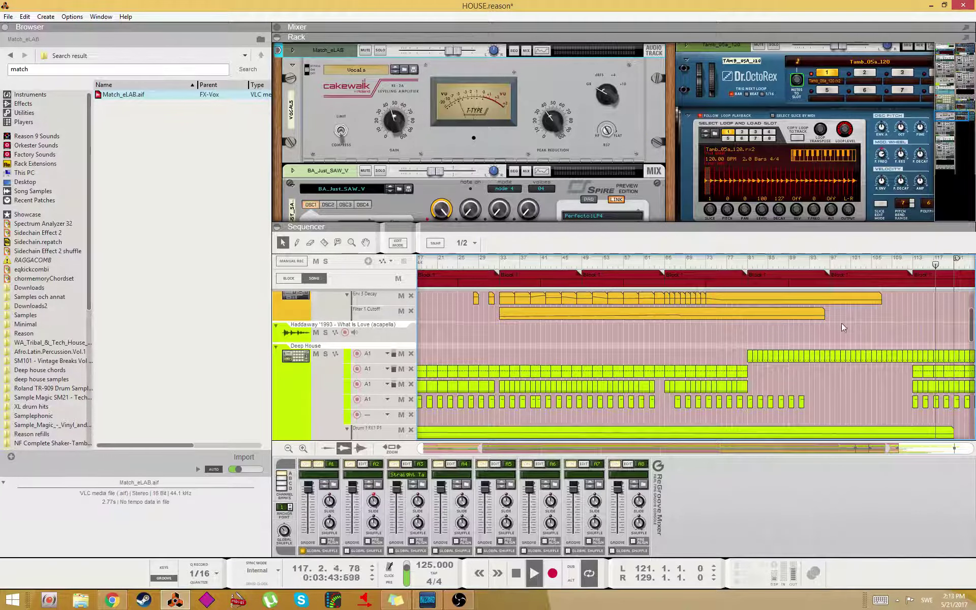
pyautogui.click(861, 263)
pyautogui.click(847, 263)
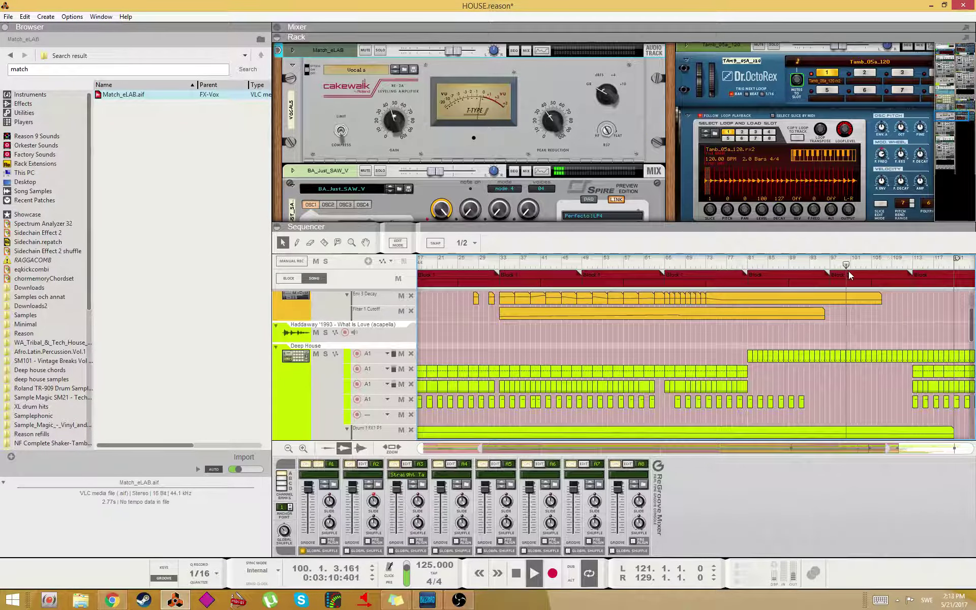
pyautogui.scroll(-2, 907, 352)
pyautogui.scroll(-6, 882, 385)
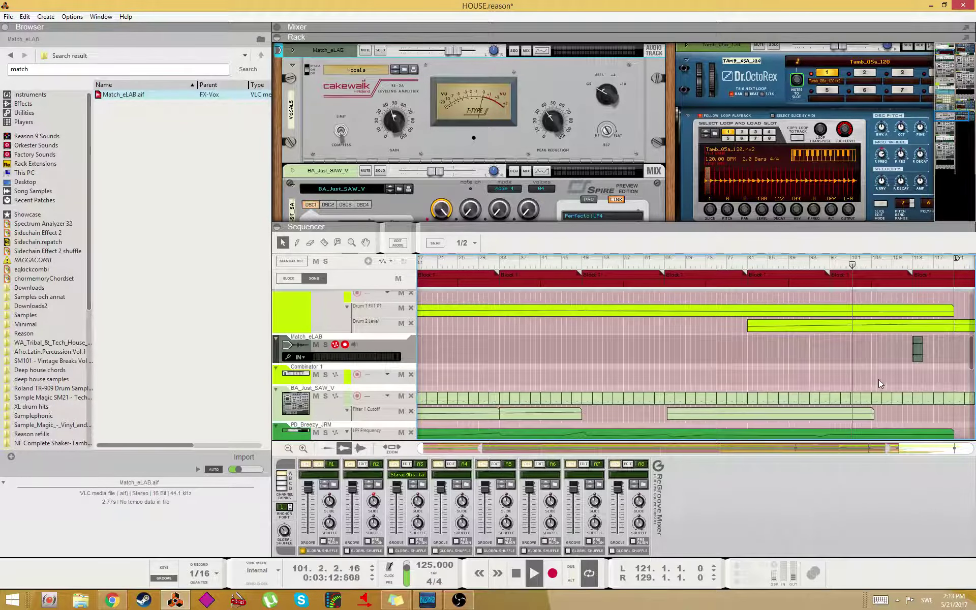
pyautogui.scroll(-3, 881, 385)
# - Route the mixer channels from Bus 1 through PD_Breezy_JRM to a new output bus
pyautogui.press('F5')
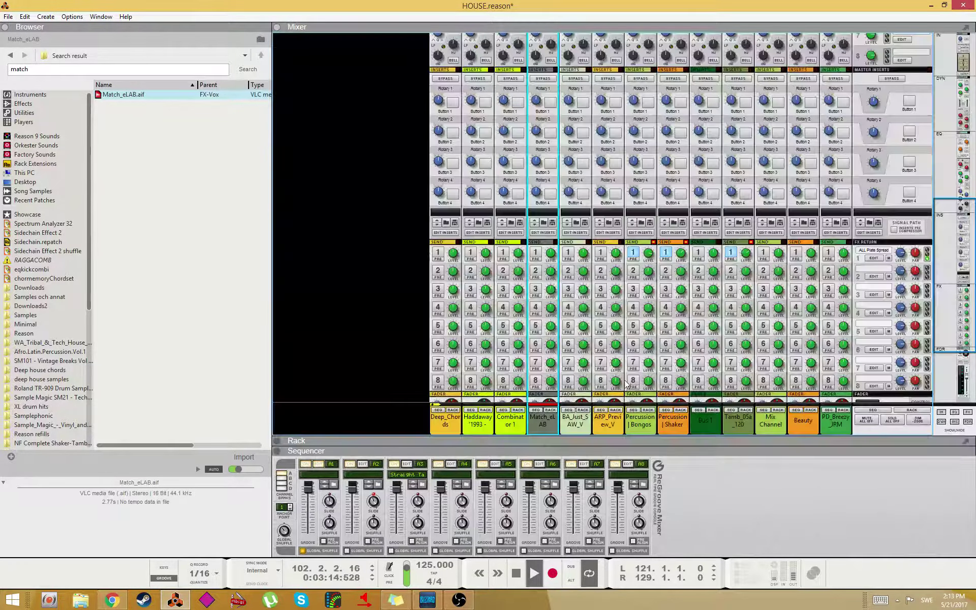
pyautogui.scroll(-4, 652, 369)
pyautogui.click(712, 422)
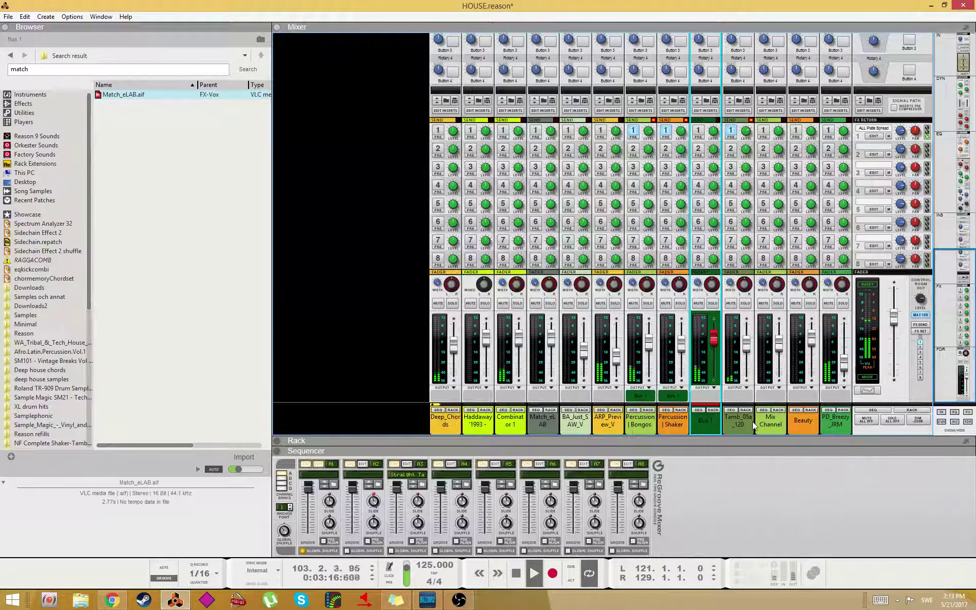
pyautogui.keyDown('shift'); pyautogui.click(836, 426); pyautogui.keyUp('shift')
pyautogui.rightClick(838, 426)
pyautogui.moveTo(870, 392)
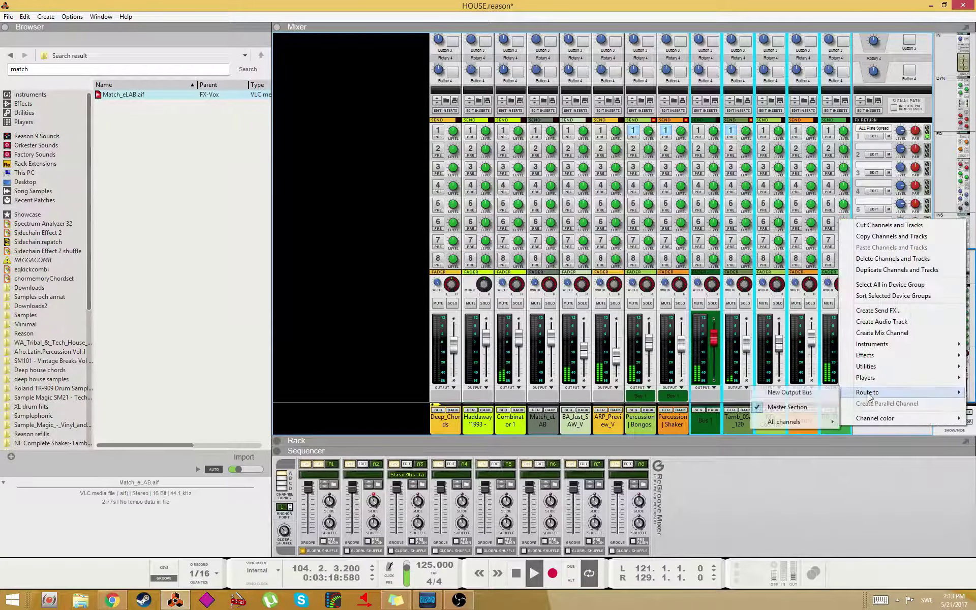
pyautogui.click(778, 392)
# - Route the mixer channels from Deep_Chords through ARP_Preview_V to Bus 2
pyautogui.click(575, 422)
pyautogui.keyDown('shift'); pyautogui.click(414, 426); pyautogui.keyUp('shift')
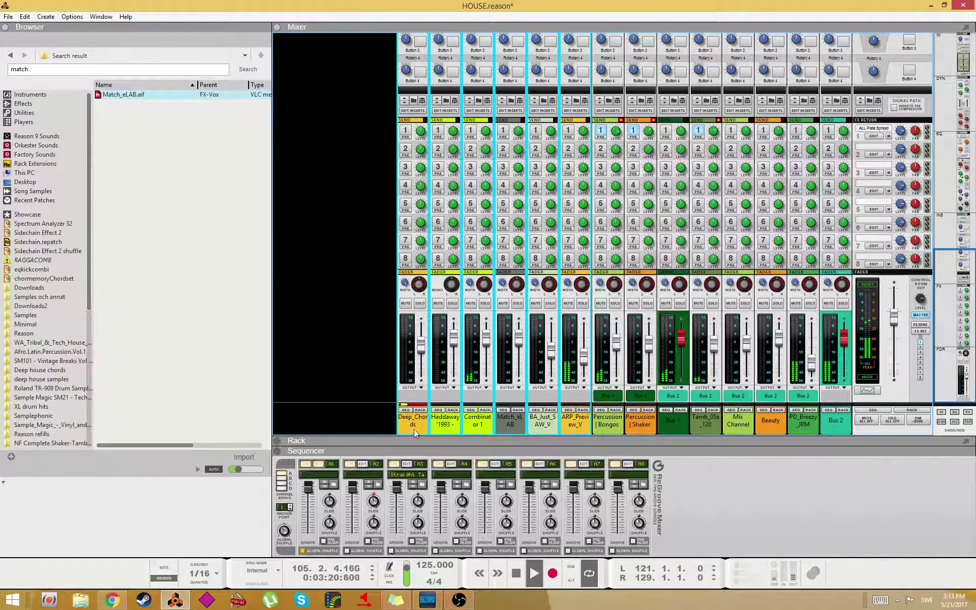
pyautogui.rightClick(414, 427)
pyautogui.moveTo(460, 396)
pyautogui.click(351, 421)
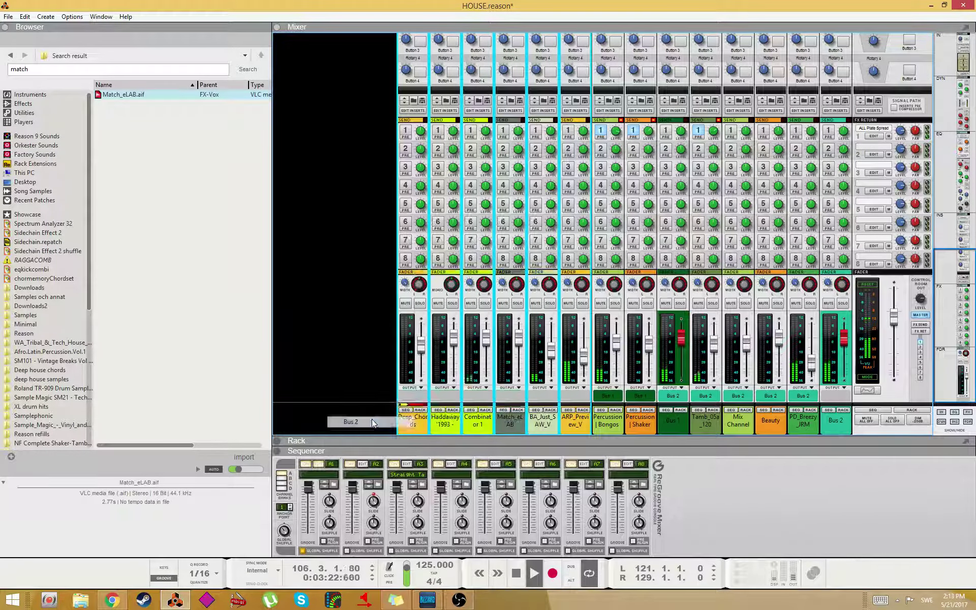
# - Rename the Bus 2 channel as Master
pyautogui.doubleClick(832, 421)
pyautogui.write('Mast')
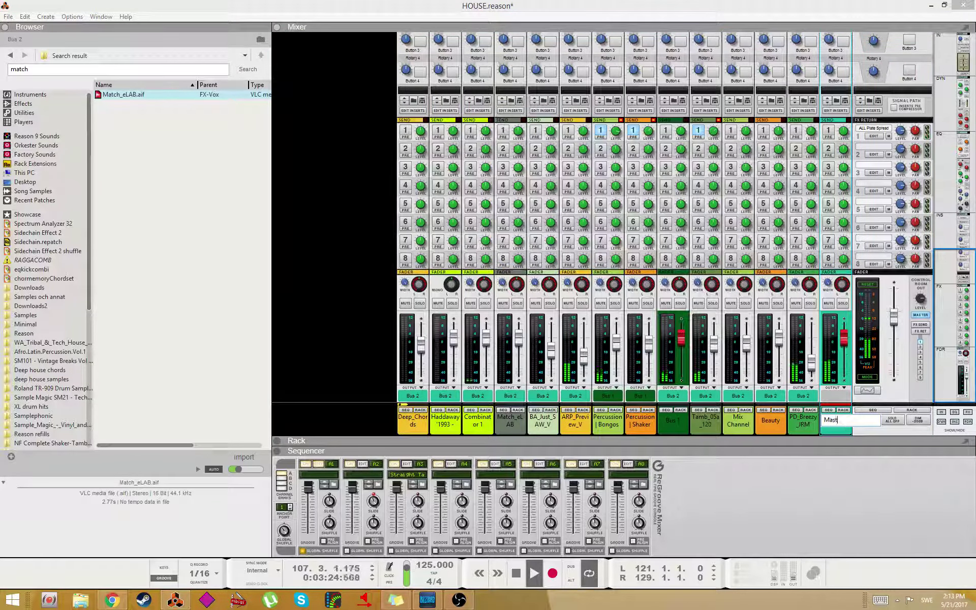
pyautogui.write('er')
pyautogui.press('Return')
# - Create an HPF Frequency automation lane for the Master bus channel
pyautogui.scroll(6, 839, 267)
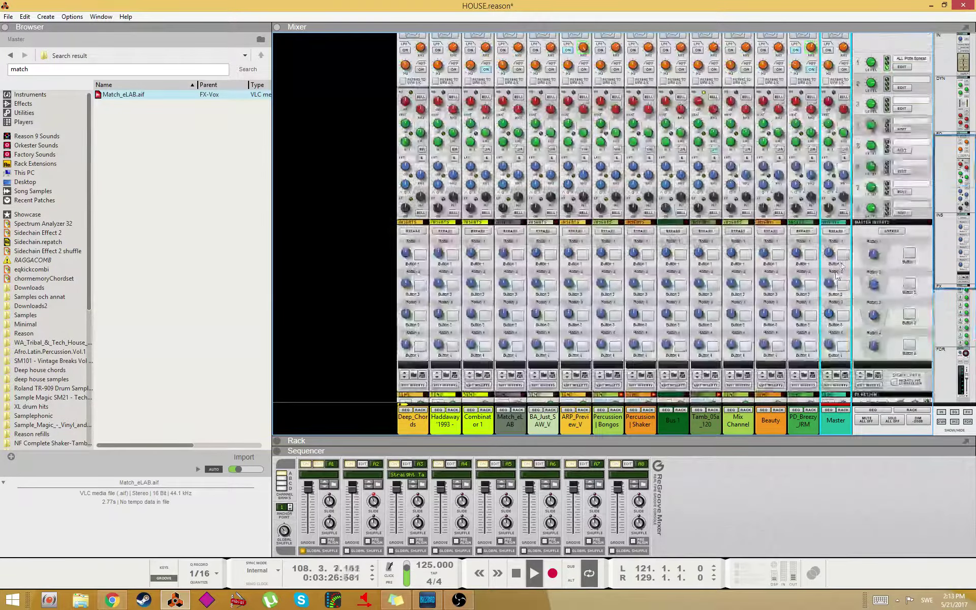
pyautogui.scroll(4, 839, 272)
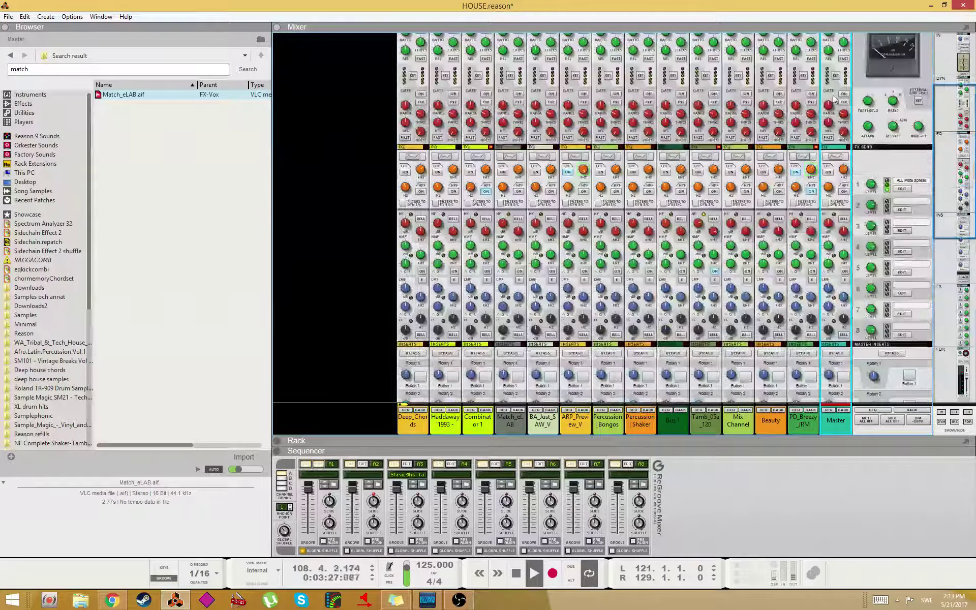
pyautogui.rightClick(829, 185)
pyautogui.click(855, 188)
pyautogui.press('p')
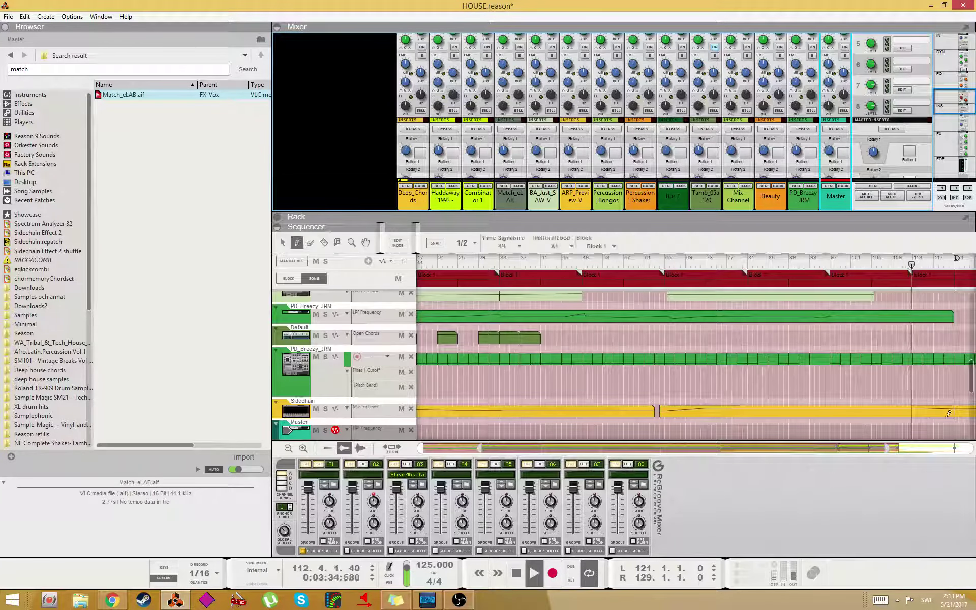
# - Draw an HPF Frequency automation clip from bar 81 to just before bar 113 and add a point of 235 at 81.4.3.0
pyautogui.scroll(-4, 792, 430)
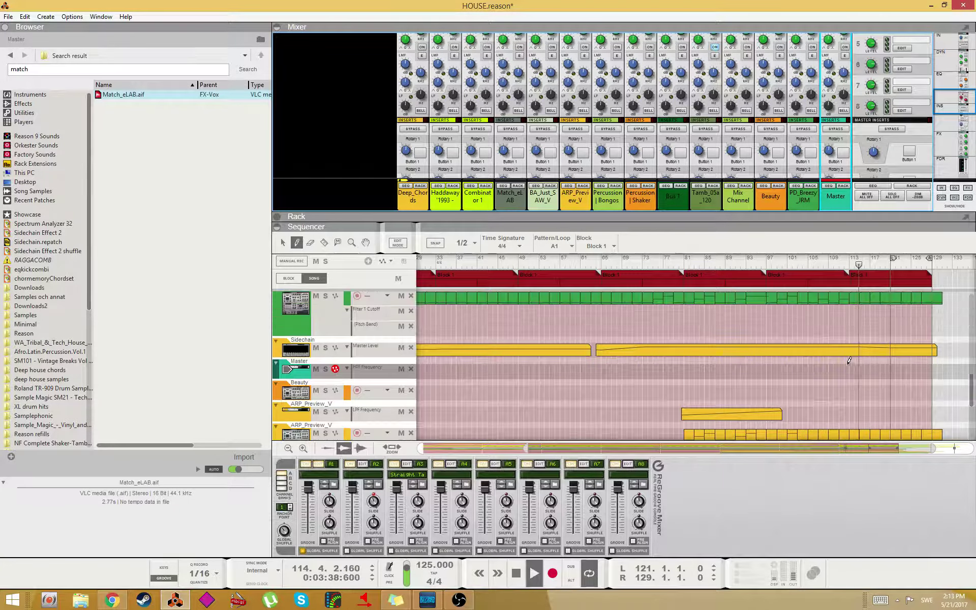
pyautogui.moveTo(848, 370); pyautogui.dragTo(687, 375)
pyautogui.doubleClick(686, 374)
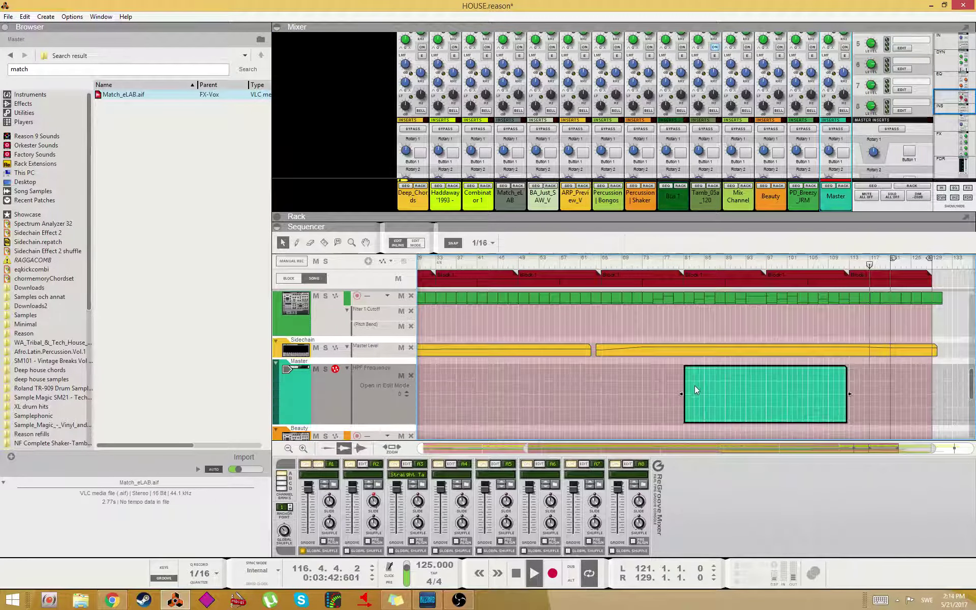
pyautogui.press('q')
pyautogui.click(675, 264)
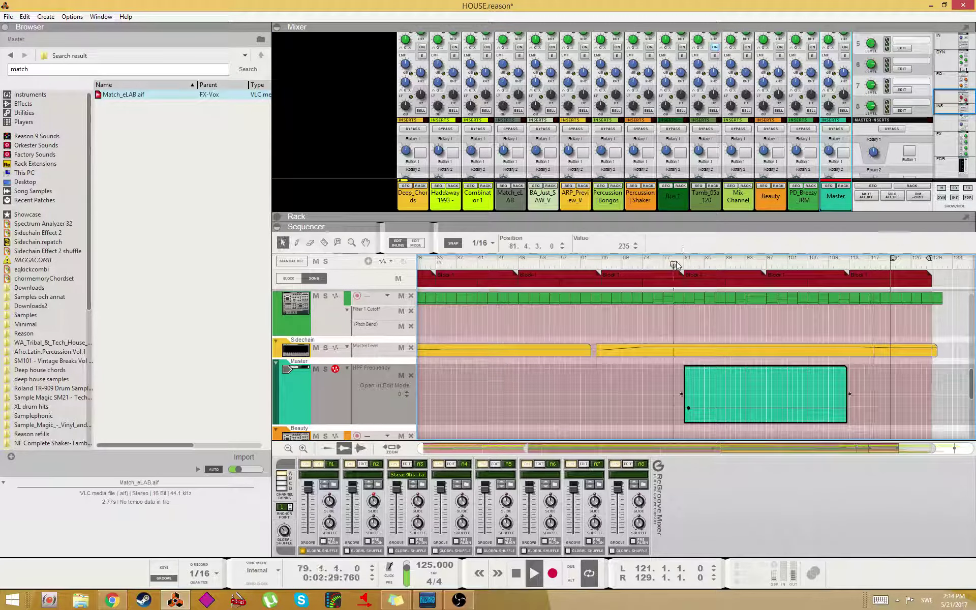
# - Set the snap value to Bar and extend the end of the Master automation clip to bar 113
pyautogui.scroll(-4, 761, 421)
pyautogui.scroll(3, 712, 410)
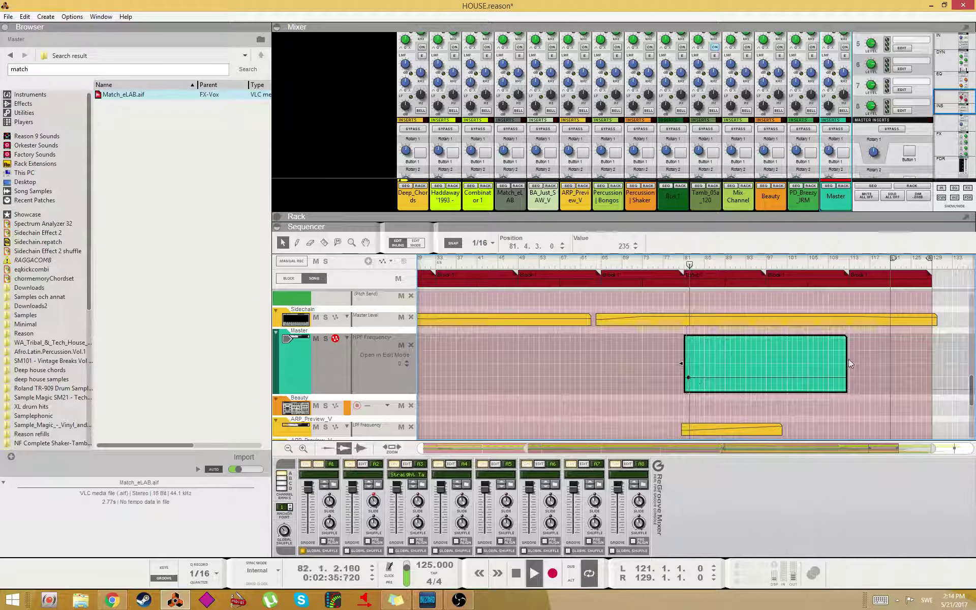
pyautogui.click(482, 243)
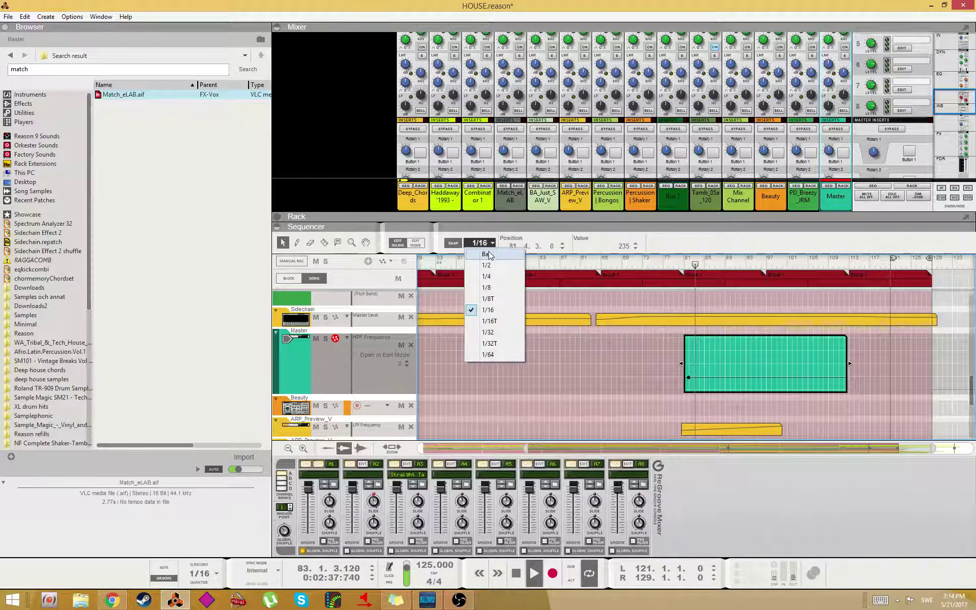
pyautogui.click(488, 254)
pyautogui.moveTo(850, 363); pyautogui.dragTo(852, 364)
pyautogui.scroll(-1, 855, 376)
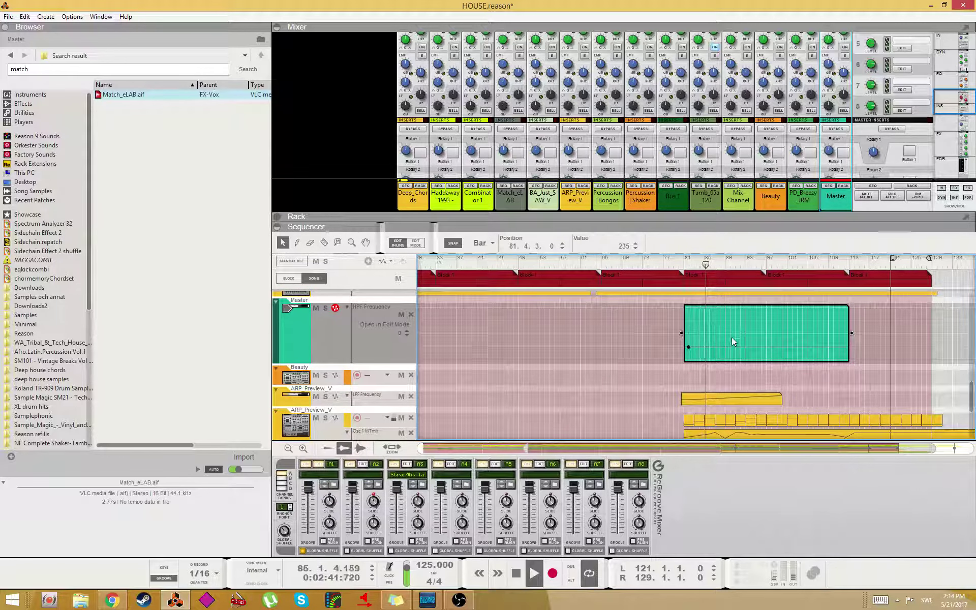
# - Enable send 1 on the Match_eLAB channel and lower its fader to about -22.13 dB
pyautogui.scroll(-3, 808, 119)
pyautogui.scroll(-5, 807, 119)
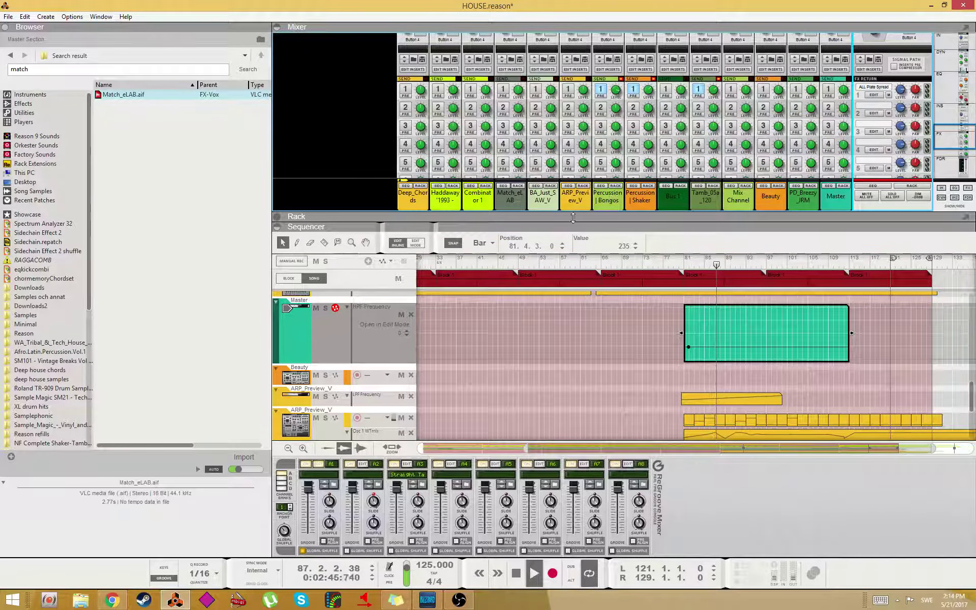
pyautogui.press('F5')
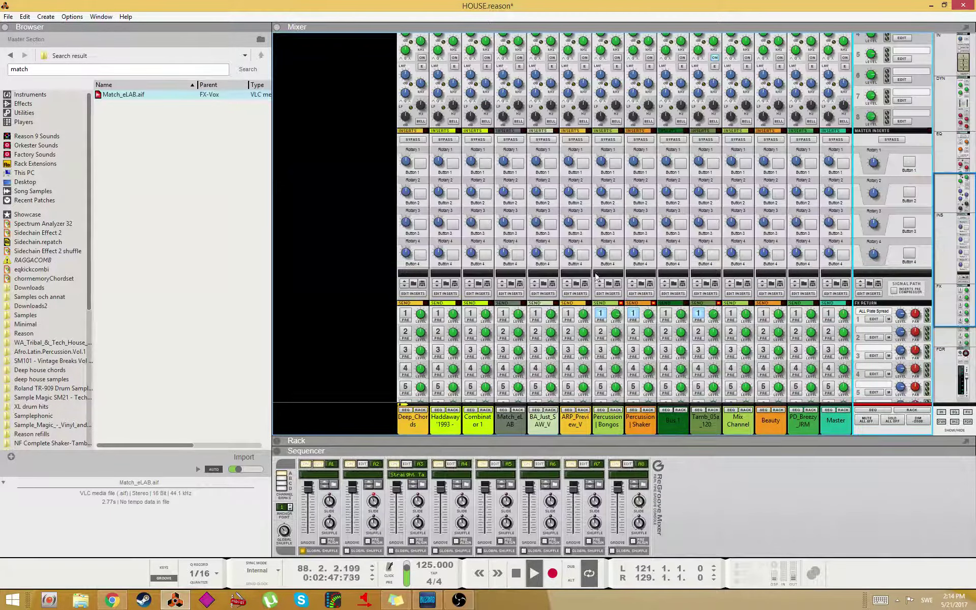
pyautogui.scroll(-5, 596, 276)
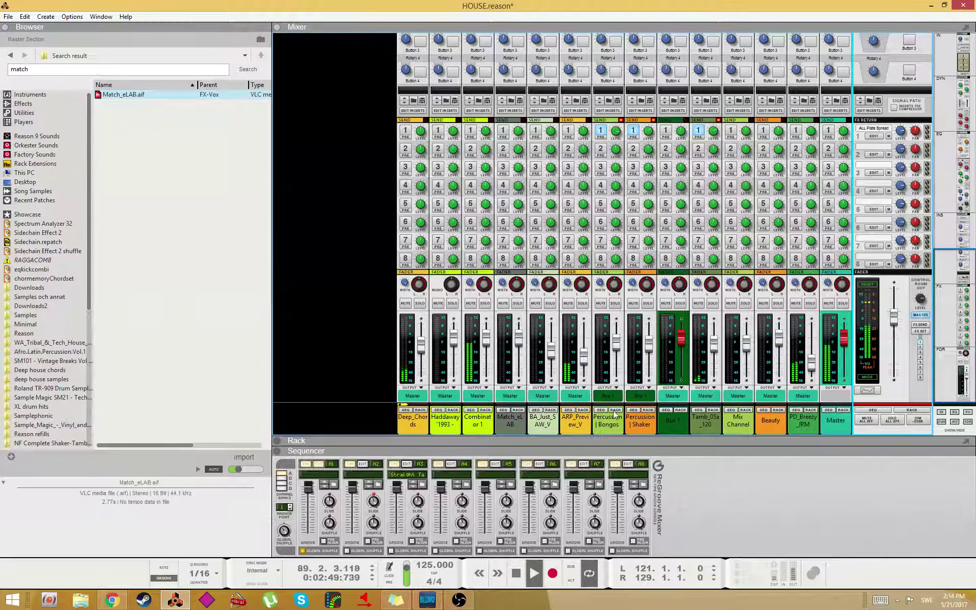
pyautogui.click(808, 424)
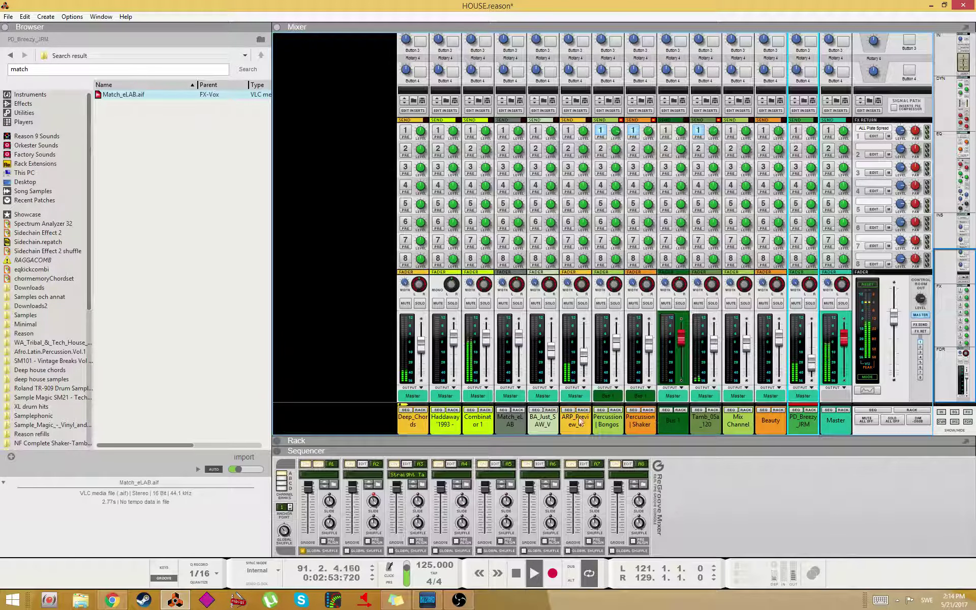
pyautogui.click(516, 416)
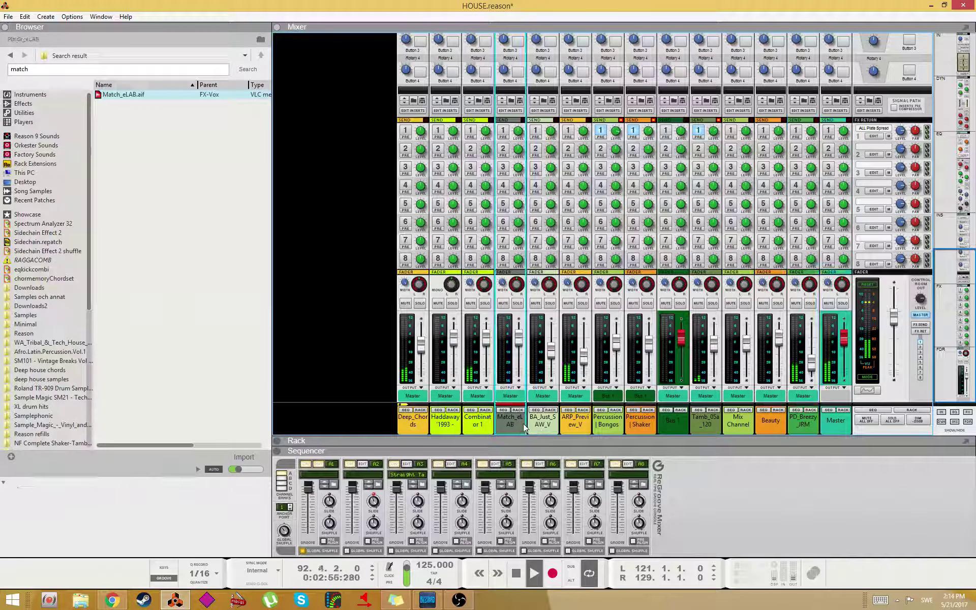
pyautogui.click(503, 131)
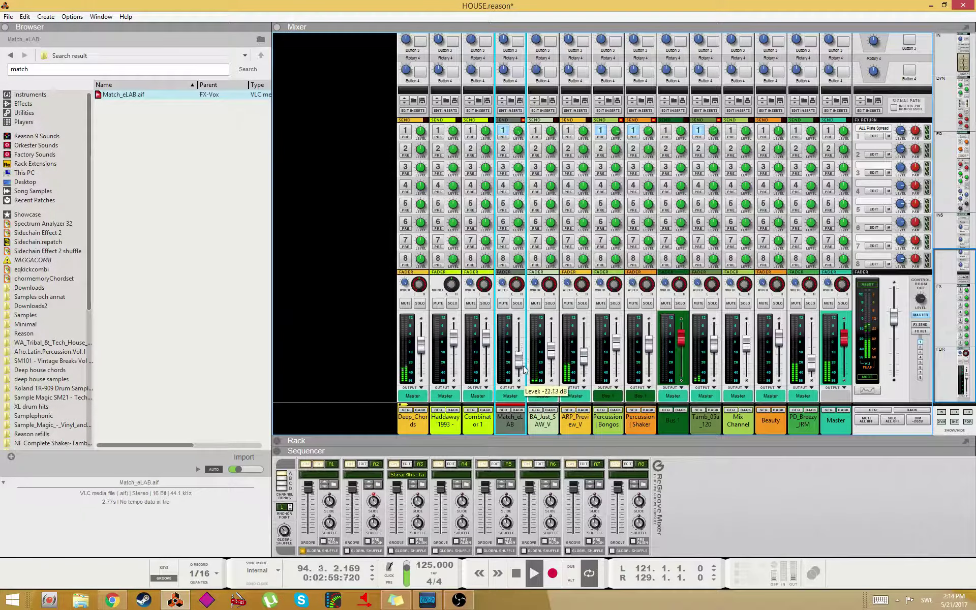
# - Add a second RV7000 MkII Reverb to the Master Section in the rack as a send effect
pyautogui.press('F7')
pyautogui.press('F6')
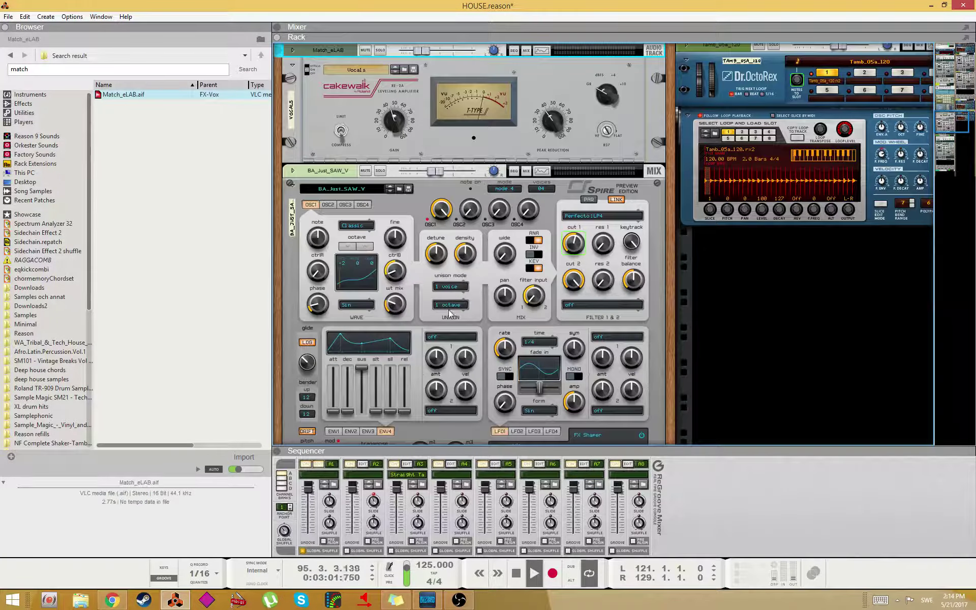
pyautogui.rightClick(858, 288)
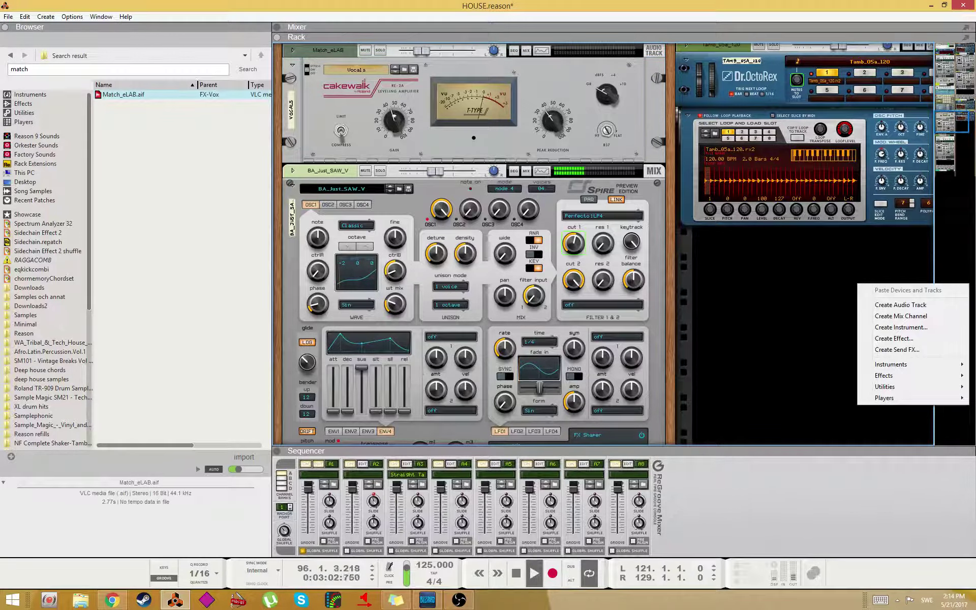
pyautogui.click(60, 73)
pyautogui.click(854, 270)
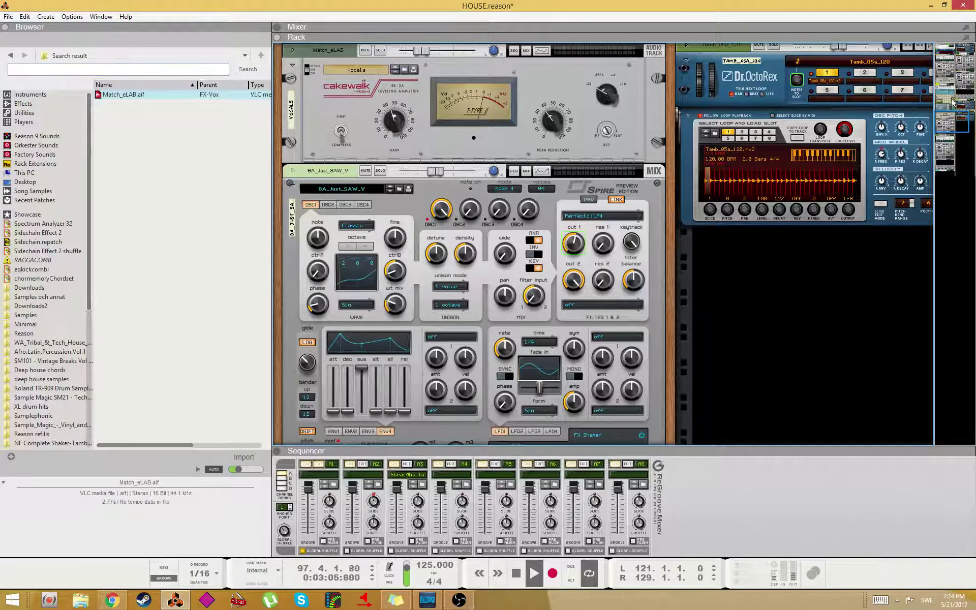
pyautogui.moveTo(959, 116); pyautogui.dragTo(925, 46)
pyautogui.rightClick(669, 284)
pyautogui.click(929, 95)
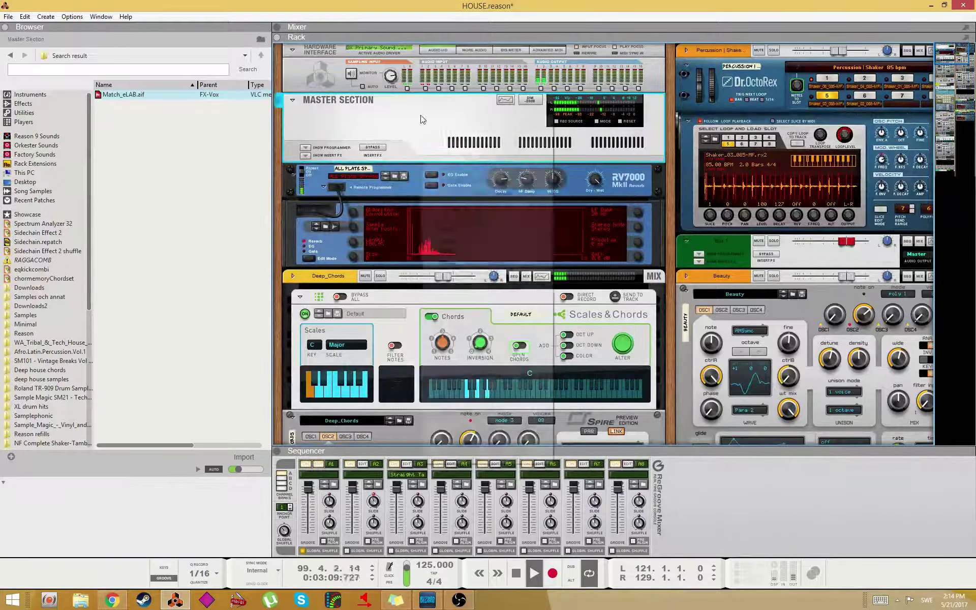
pyautogui.rightClick(421, 117)
pyautogui.moveTo(466, 244)
pyautogui.moveTo(356, 349)
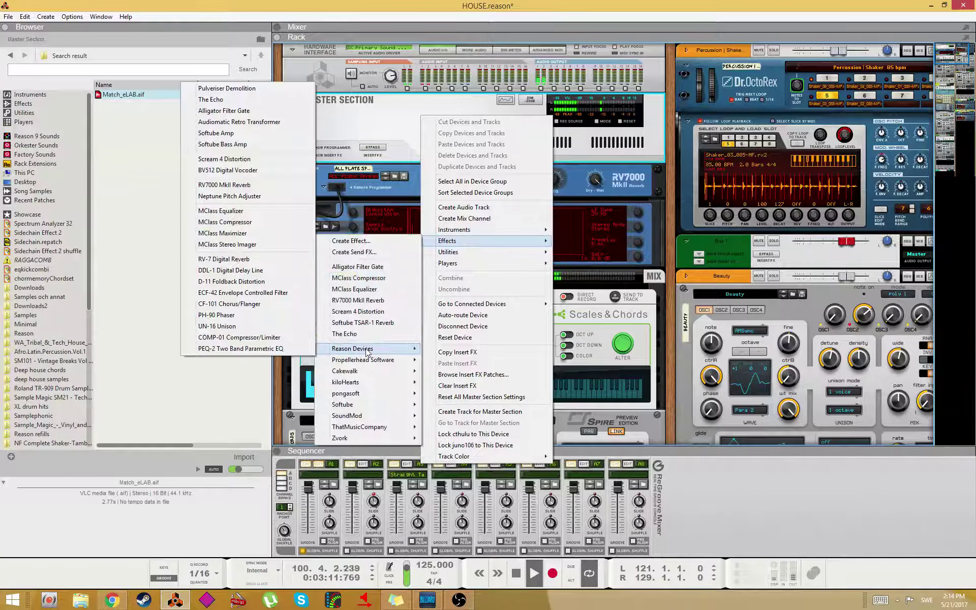
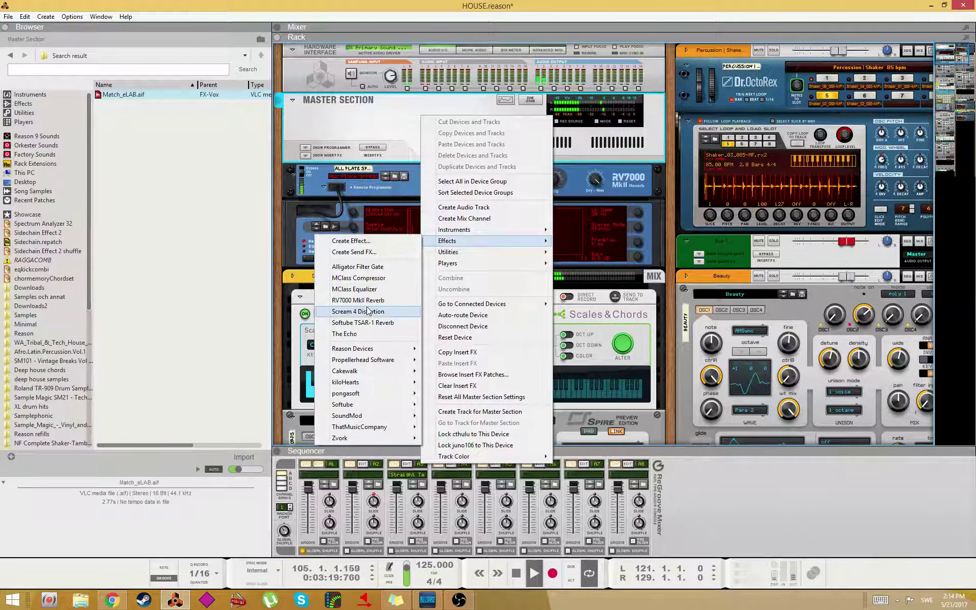
pyautogui.click(358, 301)
# - Enable send 2 on the Master bus channel and set its send level to about -19.44 dB
pyautogui.press('F5')
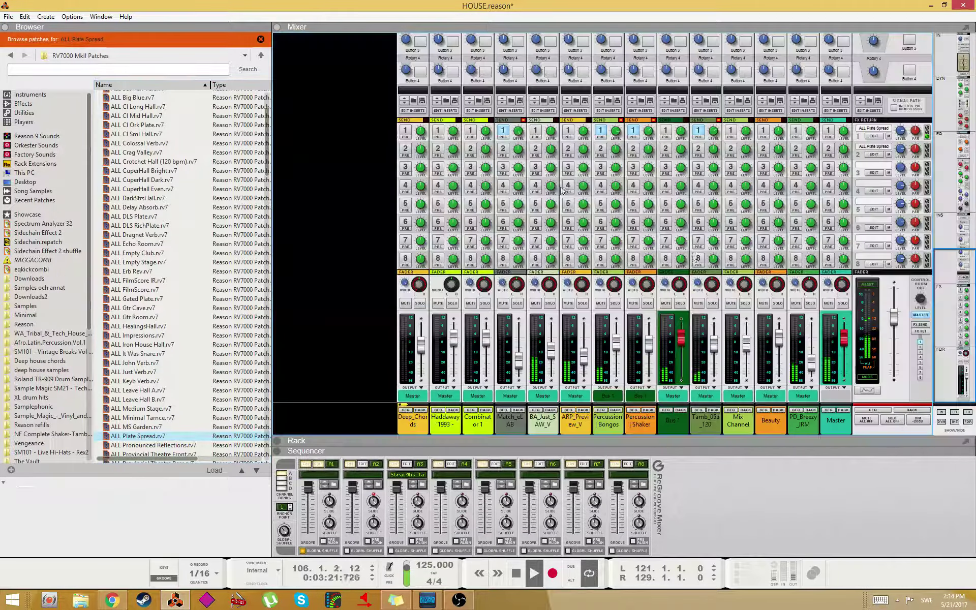
pyautogui.scroll(2, 831, 206)
pyautogui.click(830, 211)
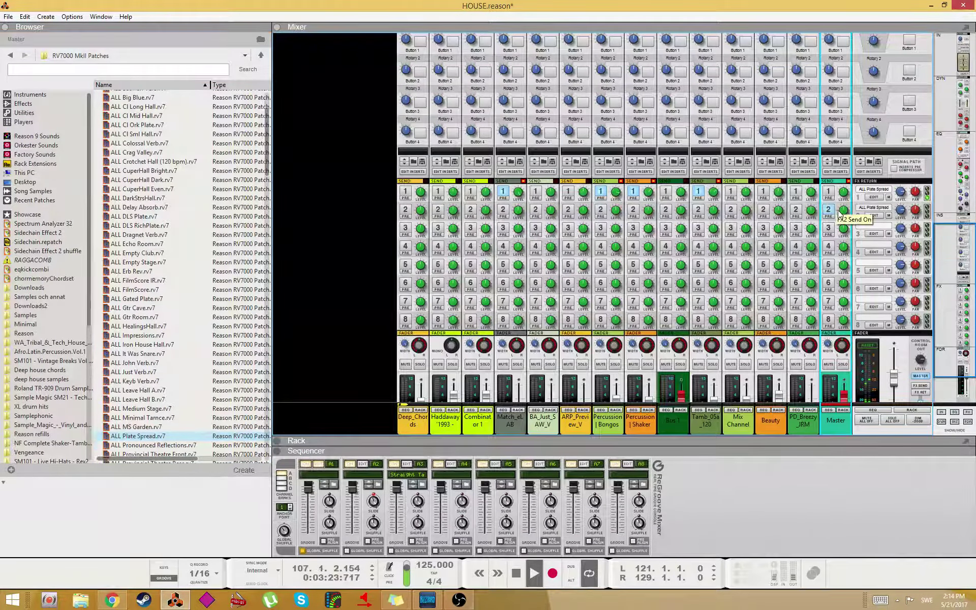
pyautogui.moveTo(854, 208); pyautogui.dragTo(879, 198)
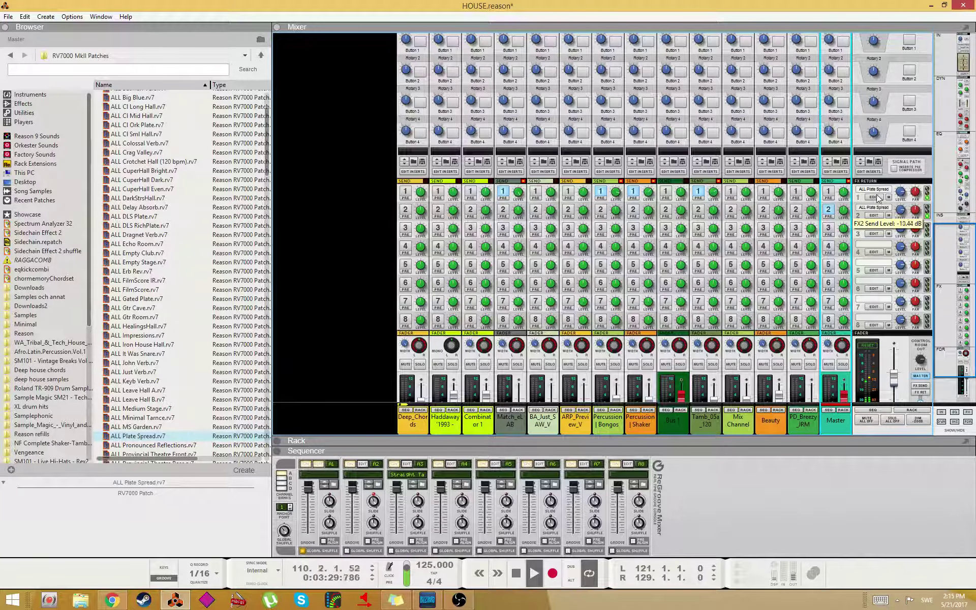
# - Create an FX2 Send Level automation lane for the Master bus and draw a clip from about bar 80 to bar 113
pyautogui.scroll(-2, 836, 238)
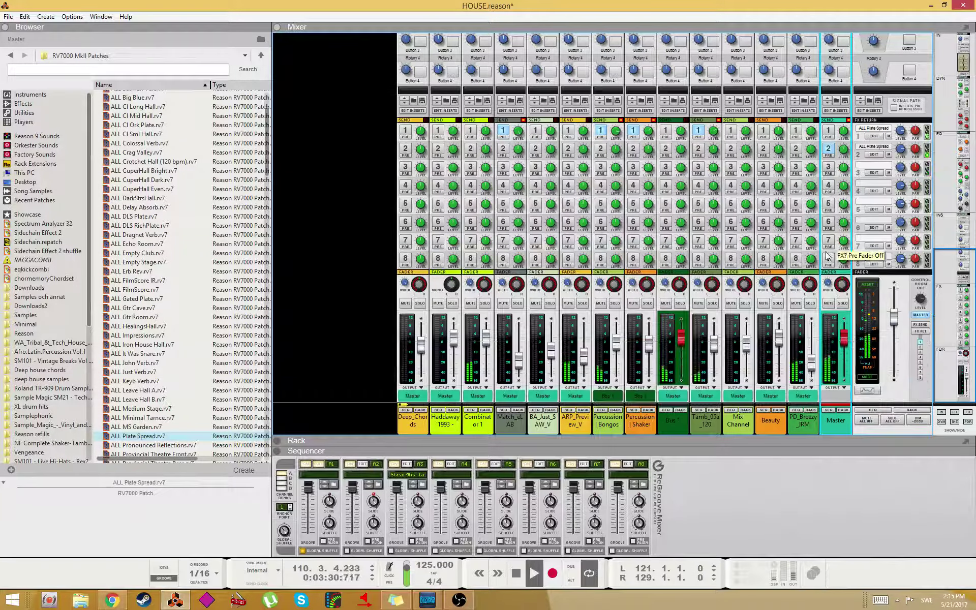
pyautogui.rightClick(843, 149)
pyautogui.click(875, 159)
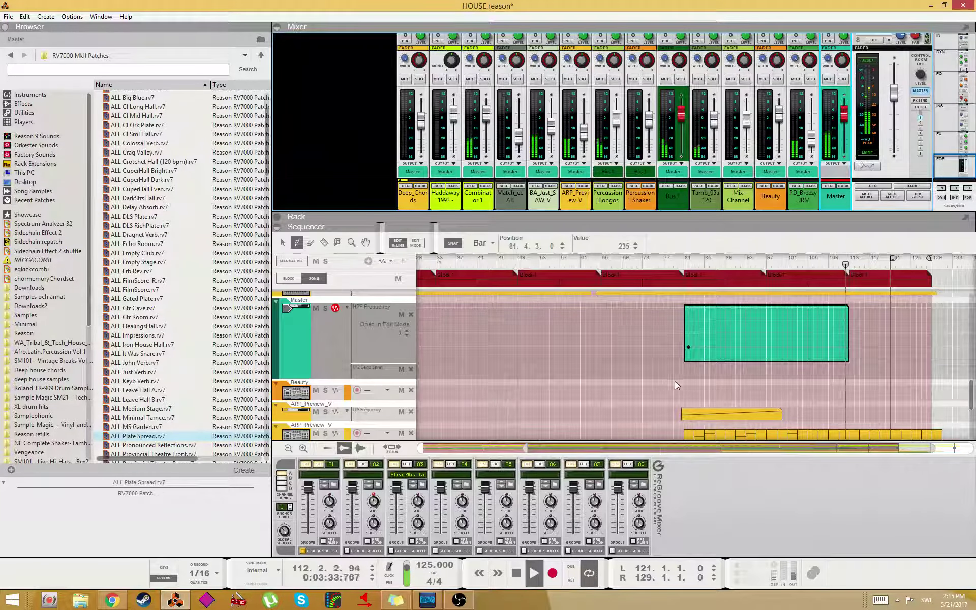
pyautogui.moveTo(690, 371)
pyautogui.mouseDown()
pyautogui.moveTo(829, 376)
pyautogui.moveTo(851, 366)
pyautogui.mouseUp()
pyautogui.press('q')
pyautogui.click(720, 326)
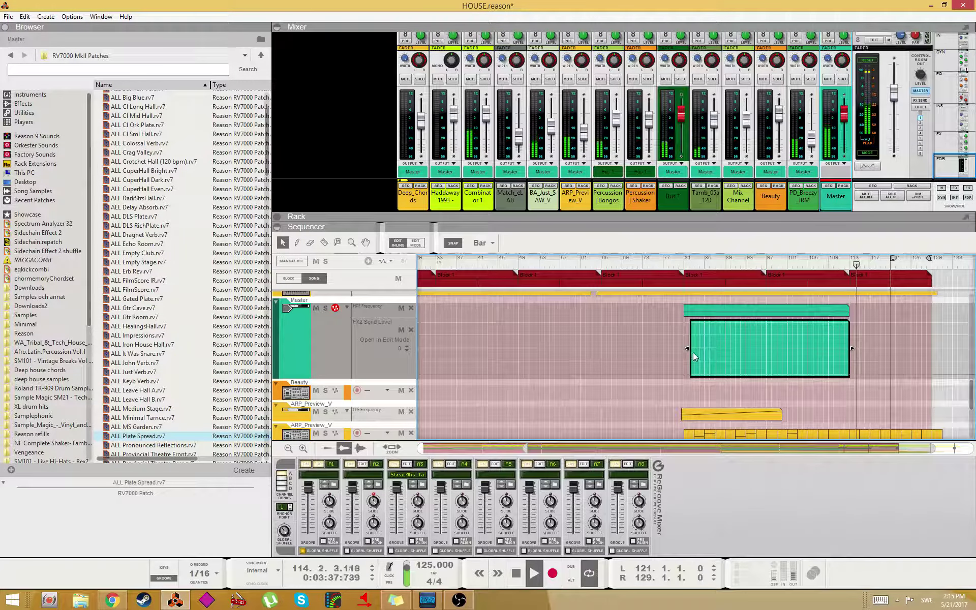
pyautogui.moveTo(686, 350); pyautogui.dragTo(680, 351)
# - Draw send-level points at bar 81 with value 32 and bar 109 with value 65, and trim the clip's start to bar 81
pyautogui.press('w')
pyautogui.click(684, 374)
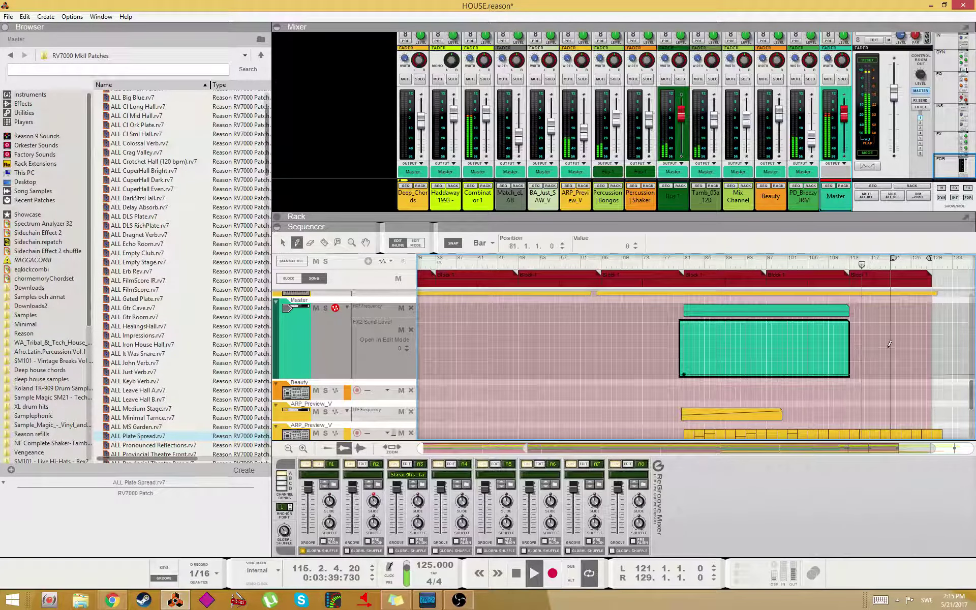
pyautogui.click(830, 346)
pyautogui.press('q')
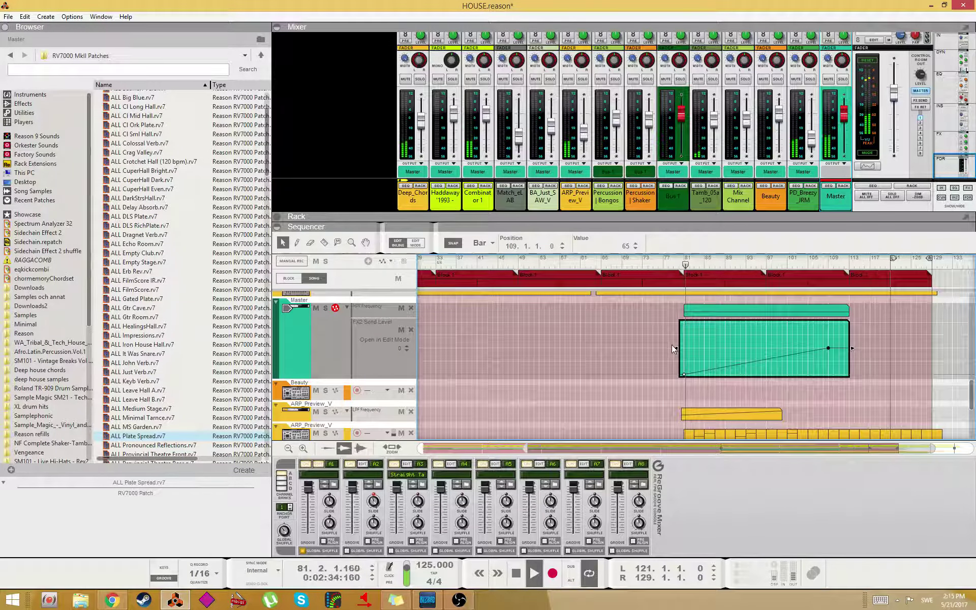
pyautogui.moveTo(679, 347); pyautogui.dragTo(685, 361)
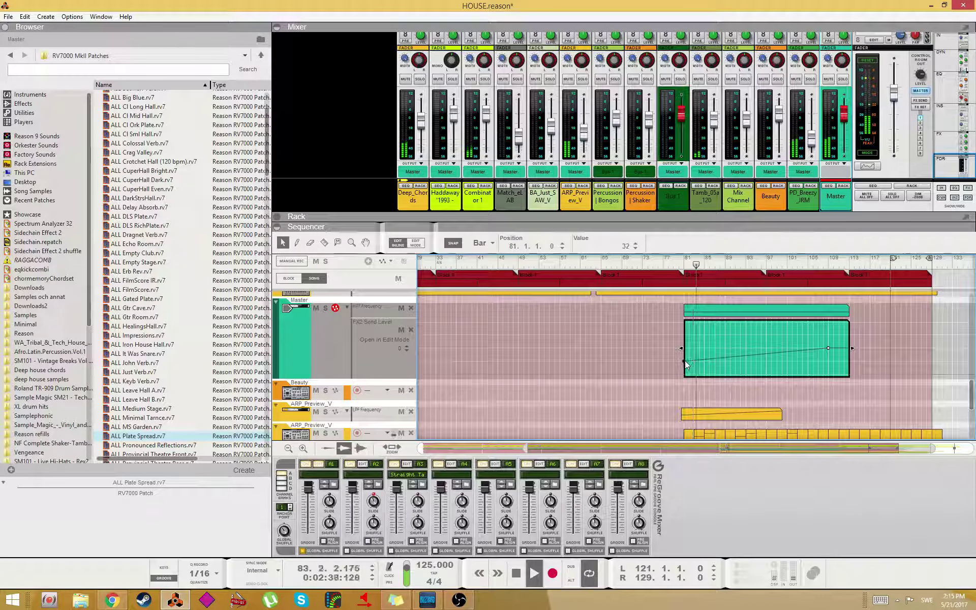
# - Add a middle point to the Master FX2 Send Level curve at bar 97 with value 55
pyautogui.press('p')
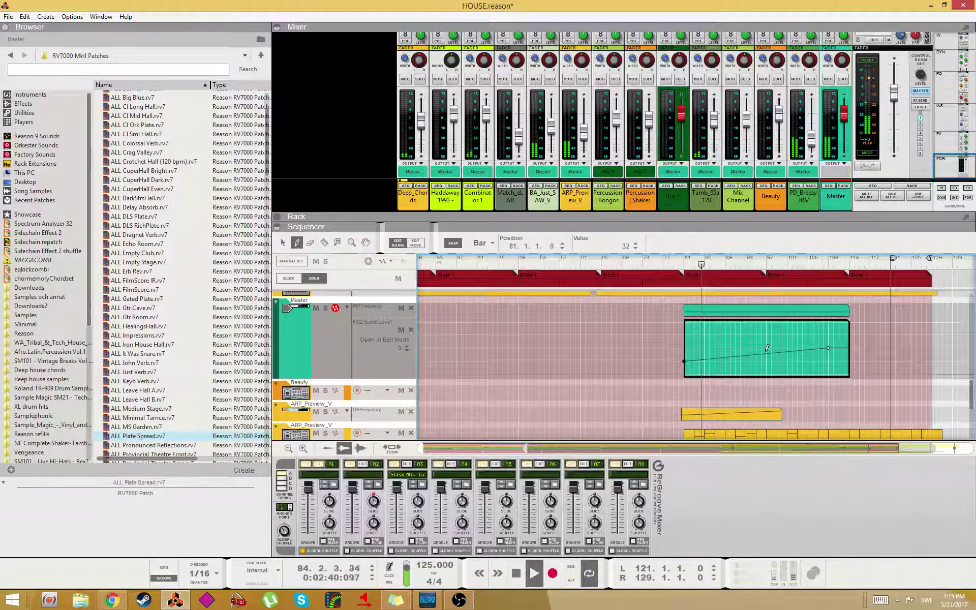
pyautogui.click(761, 354)
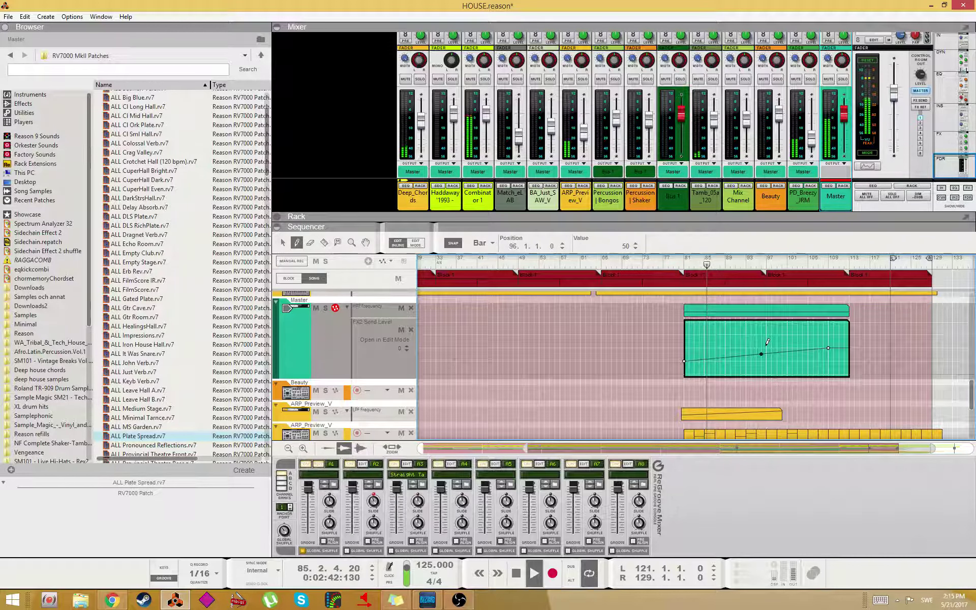
pyautogui.press('q')
pyautogui.moveTo(761, 355); pyautogui.dragTo(766, 352)
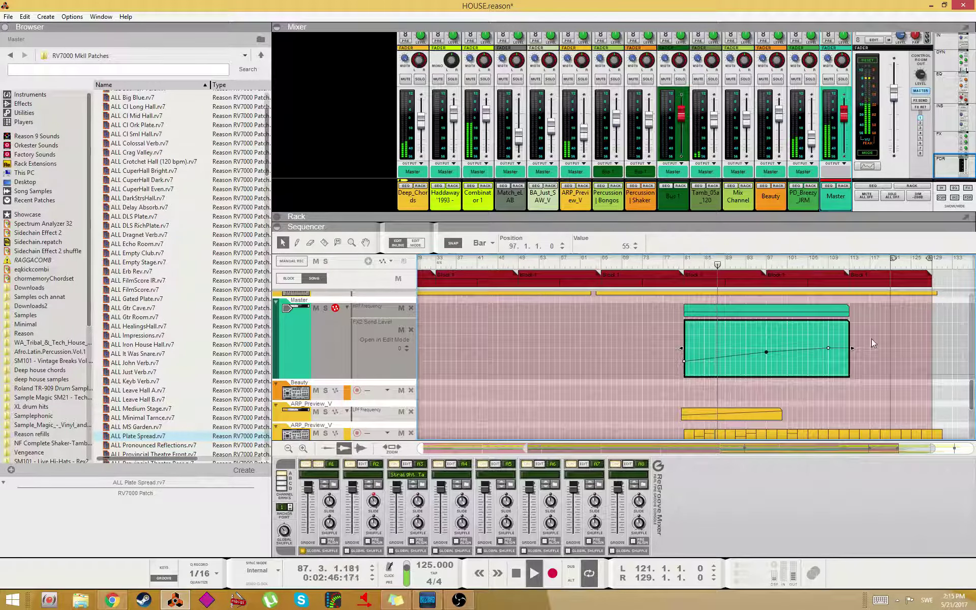
# - Open the Master HPF Frequency clip and add an automation point with value 0 at bar 113
pyautogui.scroll(3, 871, 336)
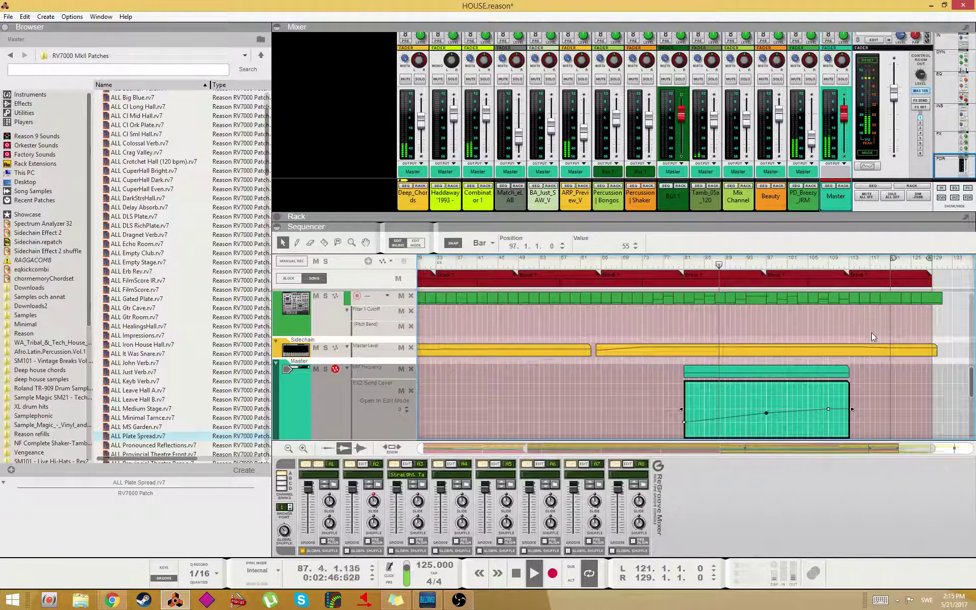
pyautogui.doubleClick(845, 370)
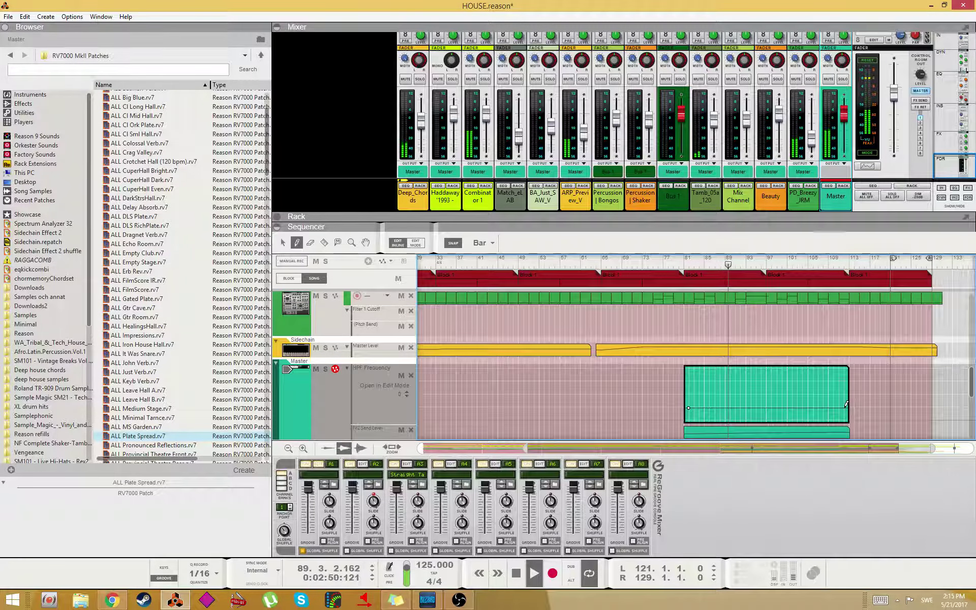
pyautogui.press('w')
pyautogui.click(852, 421)
pyautogui.press('q')
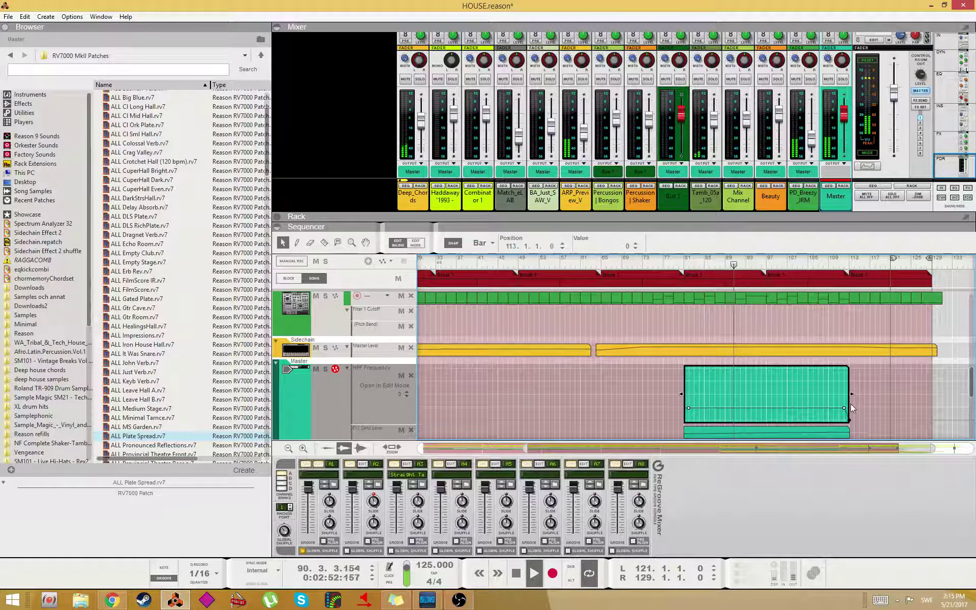
# - Examine the arrangement's tracks and automation clips around bars 81 to 113, from the drums down to the percussion
pyautogui.scroll(6, 806, 331)
pyautogui.scroll(-1, 838, 364)
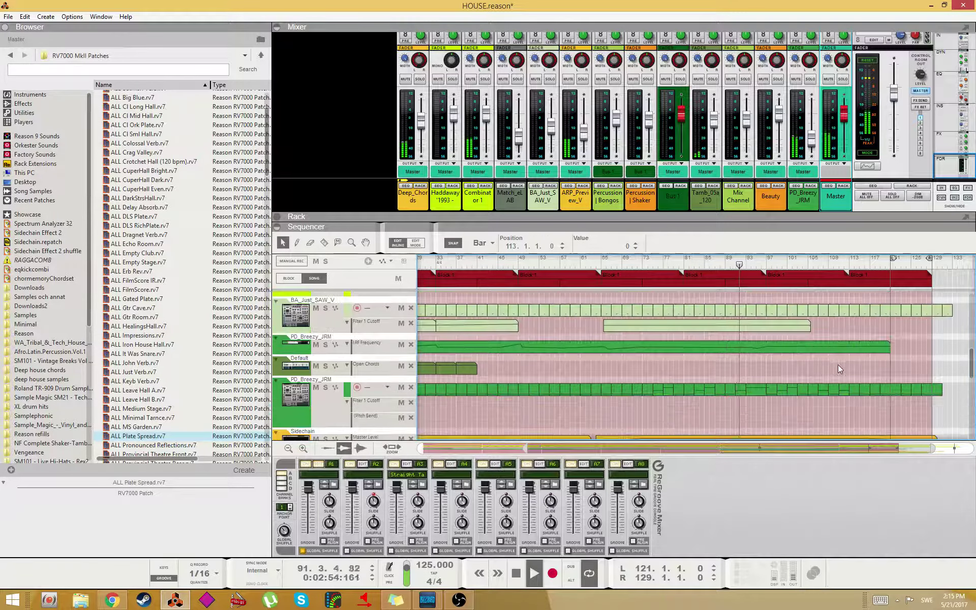
pyautogui.scroll(-3, 815, 348)
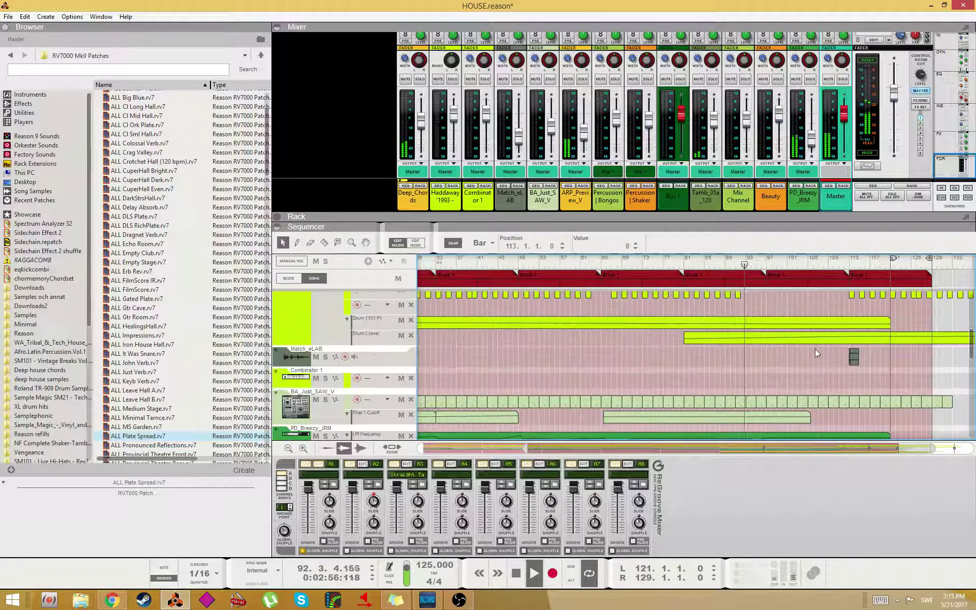
pyautogui.scroll(-3, 774, 343)
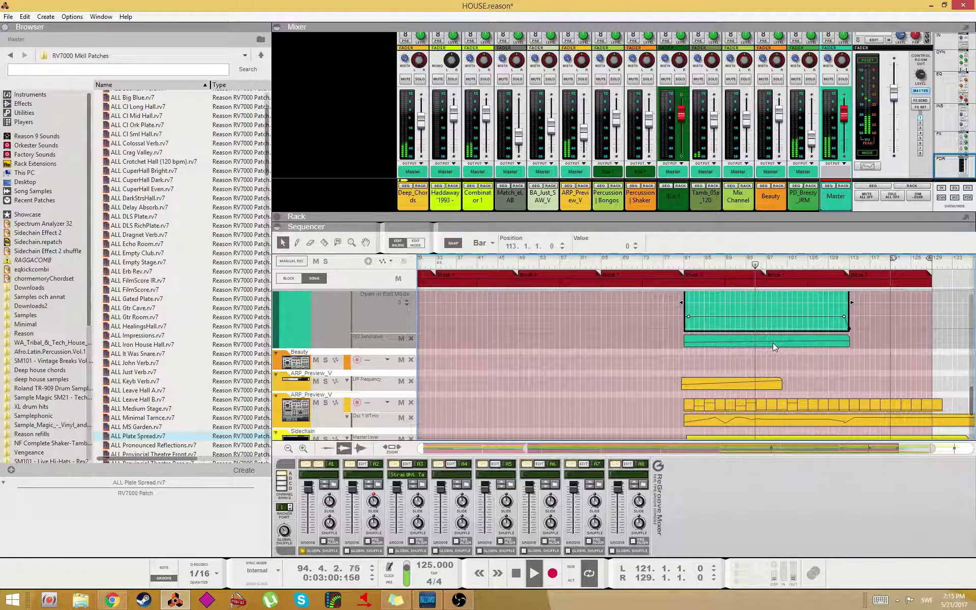
pyautogui.scroll(-3, 797, 356)
pyautogui.click(880, 358)
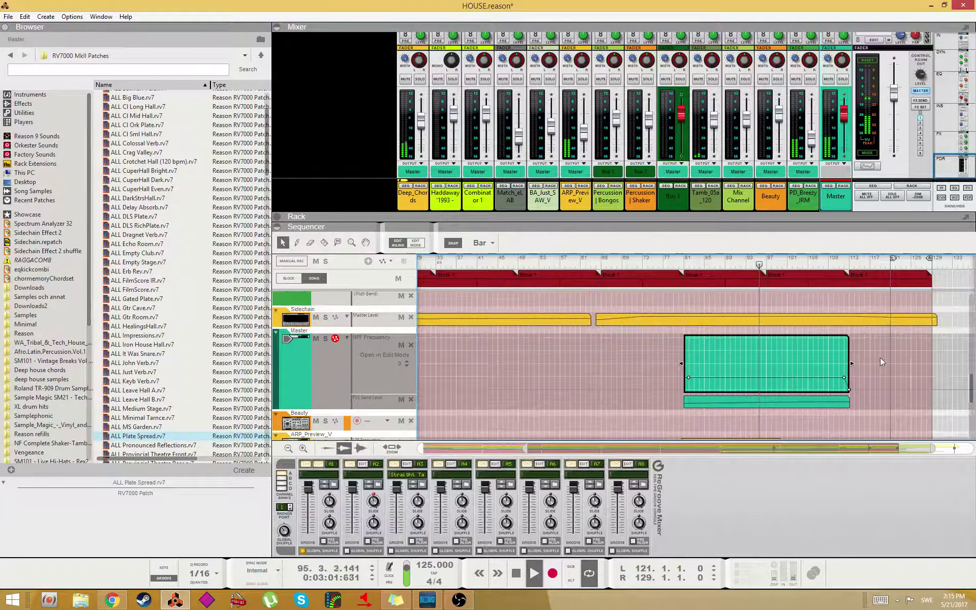
pyautogui.click(856, 304)
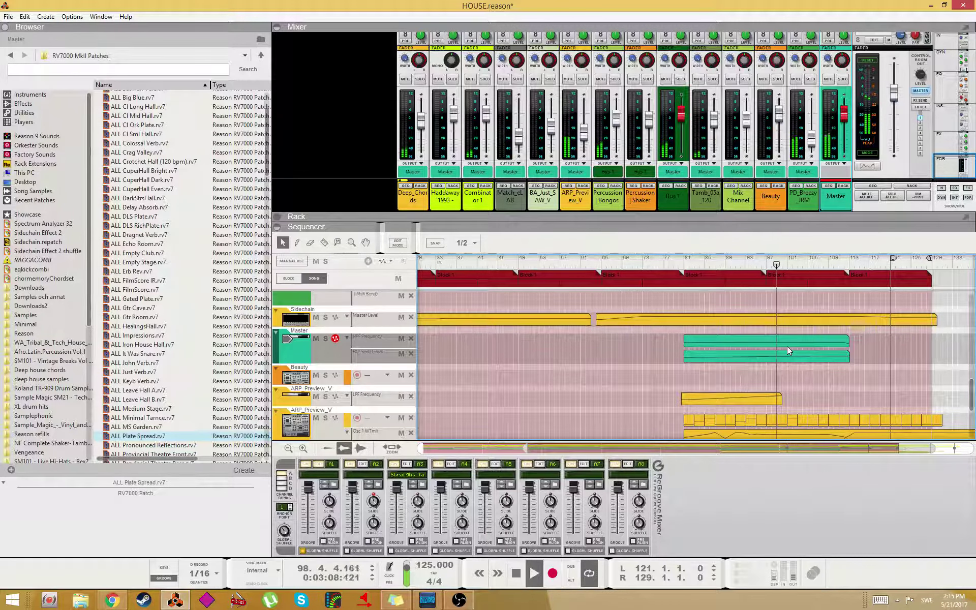
pyautogui.scroll(-3, 828, 377)
pyautogui.scroll(2, 824, 379)
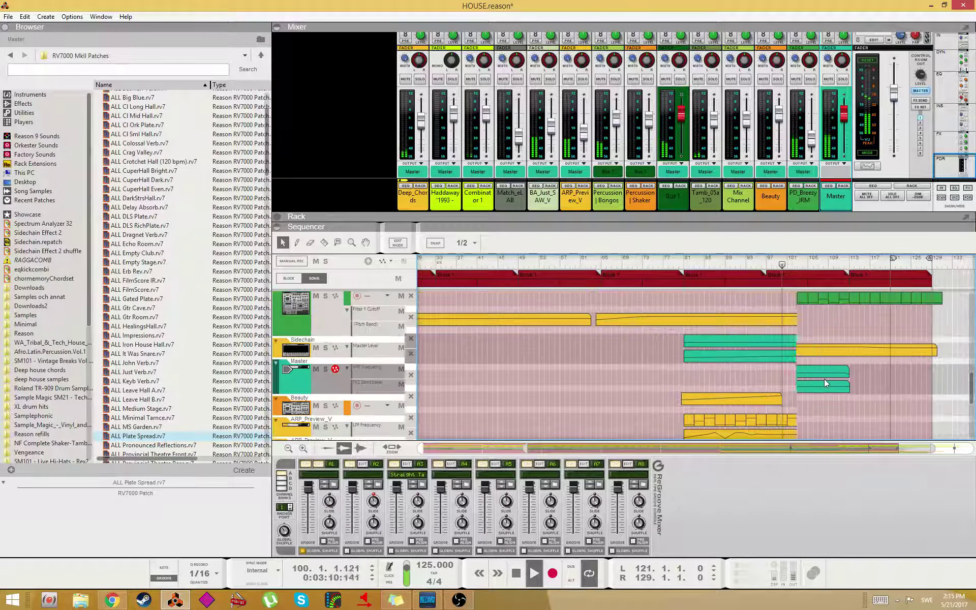
pyautogui.scroll(-3, 825, 376)
pyautogui.scroll(-3, 823, 376)
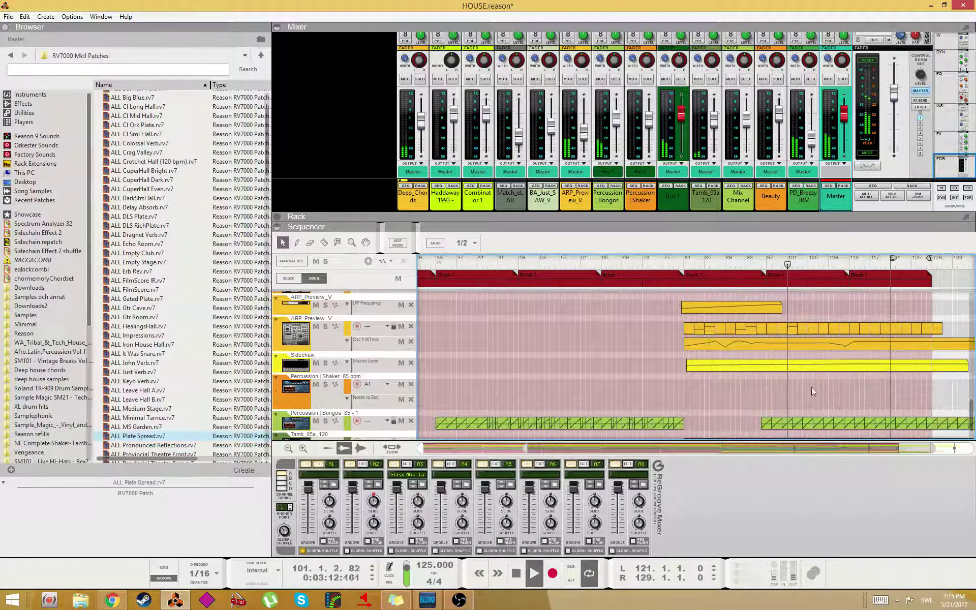
pyautogui.scroll(-3, 841, 393)
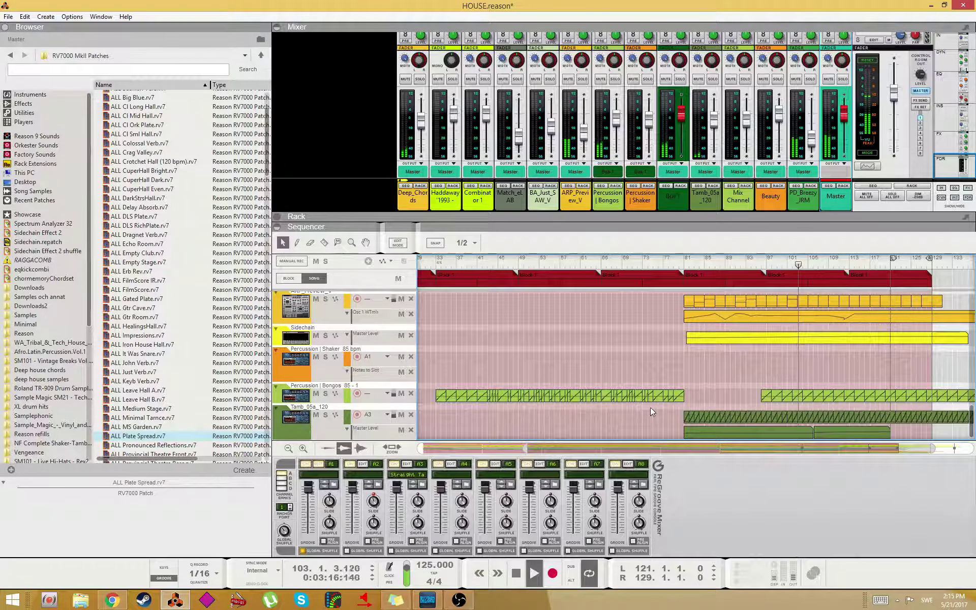
# - Select the Bus 1 channel and add The Echo to the Master Section in the rack as a send effect
pyautogui.click(378, 407)
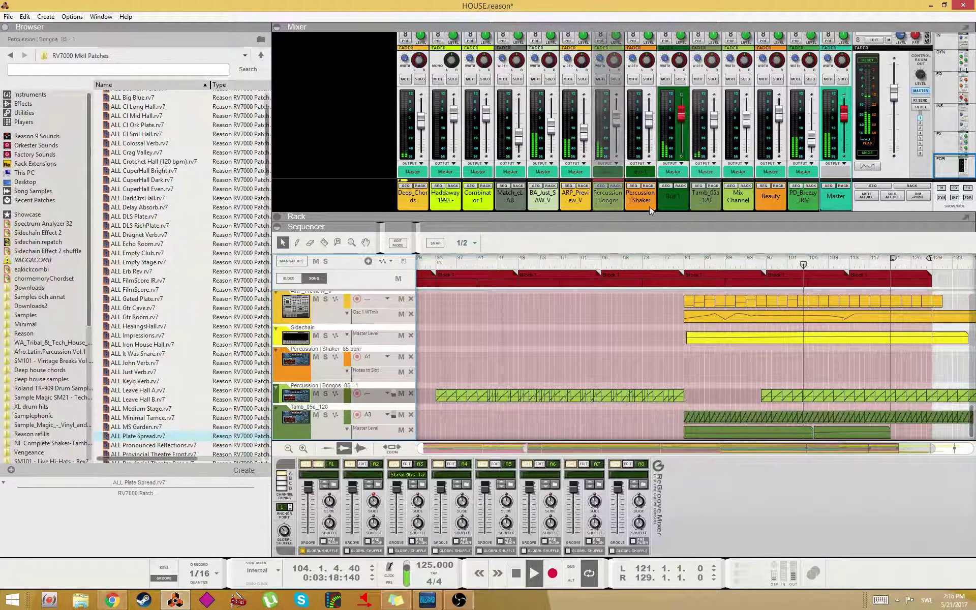
pyautogui.click(672, 197)
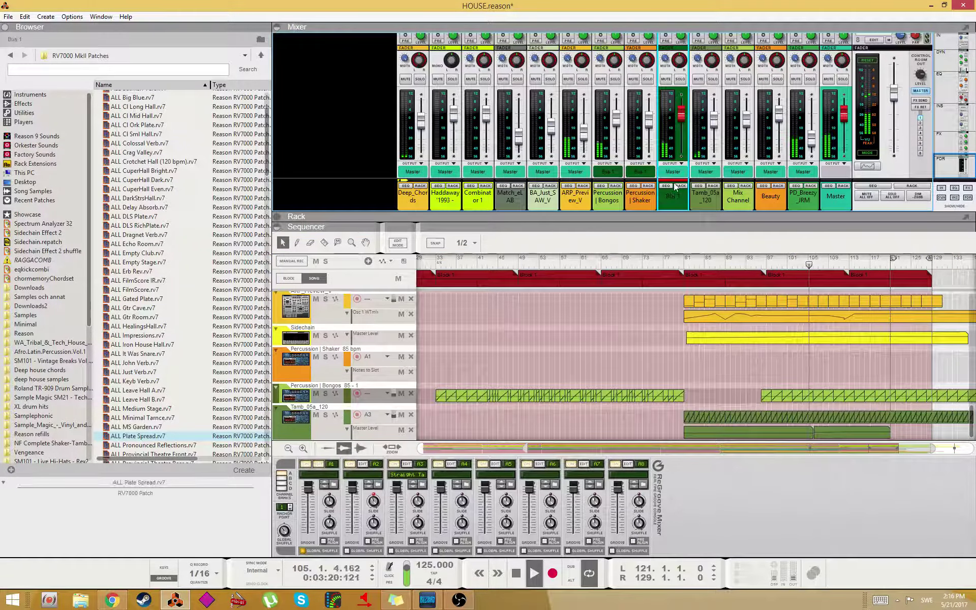
pyautogui.scroll(5, 697, 179)
pyautogui.press('F5')
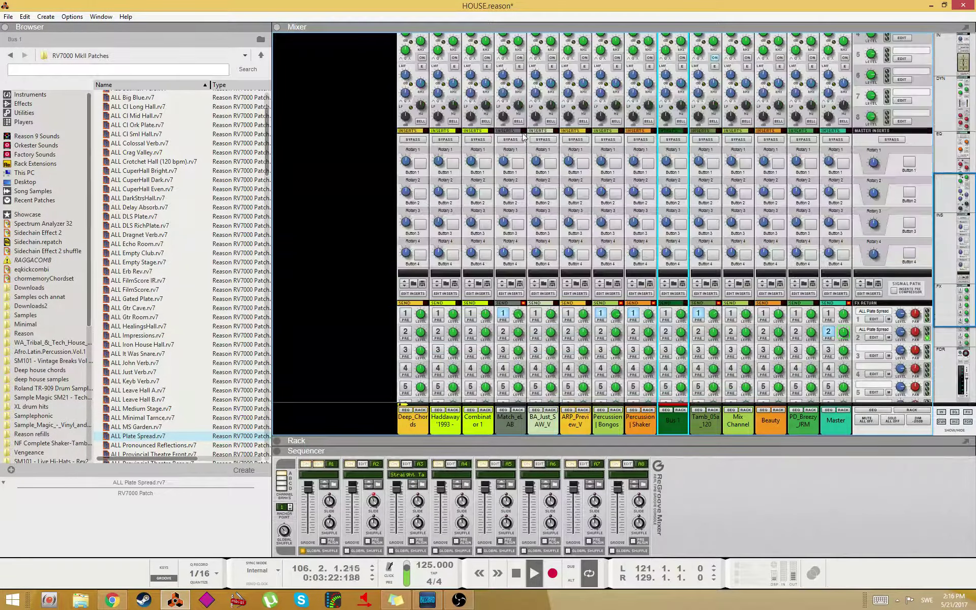
pyautogui.press('F6')
pyautogui.scroll(8, 441, 204)
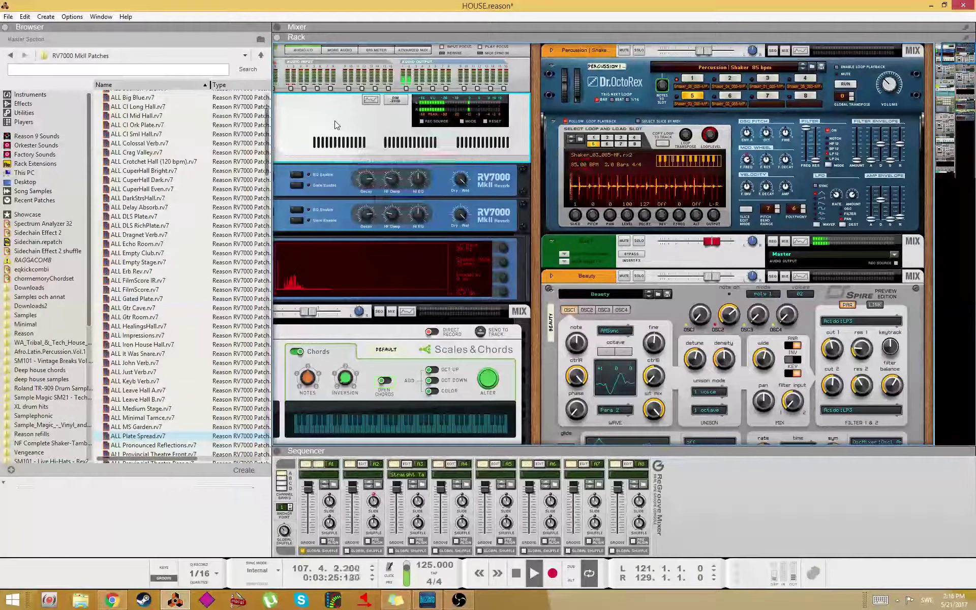
pyautogui.rightClick(336, 124)
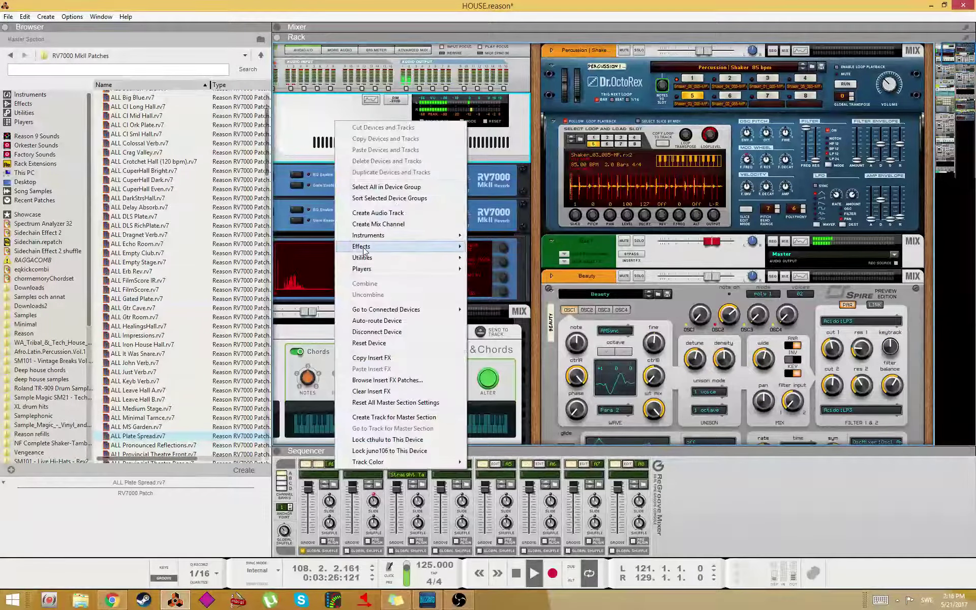
pyautogui.moveTo(366, 247)
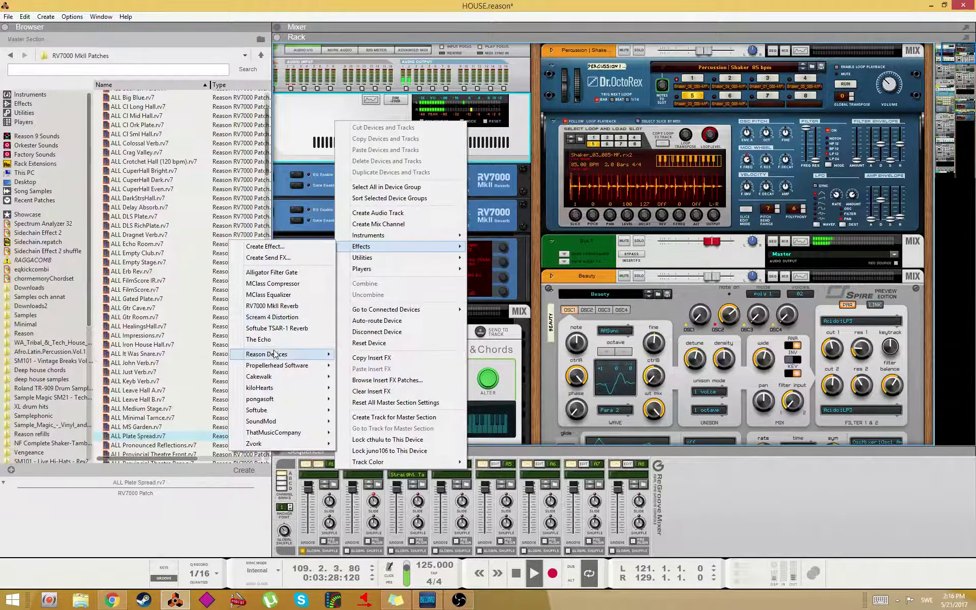
pyautogui.moveTo(267, 355)
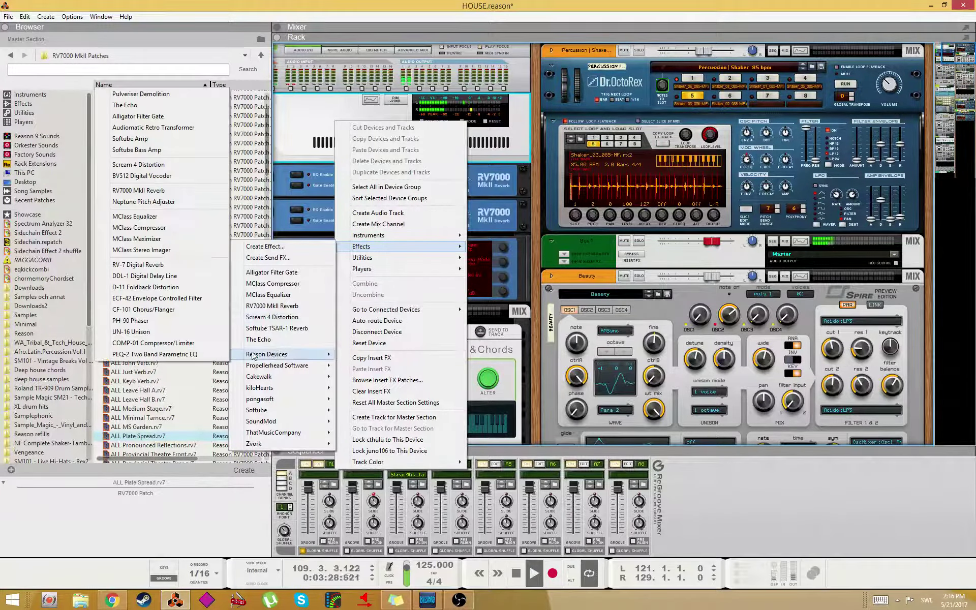
pyautogui.click(136, 107)
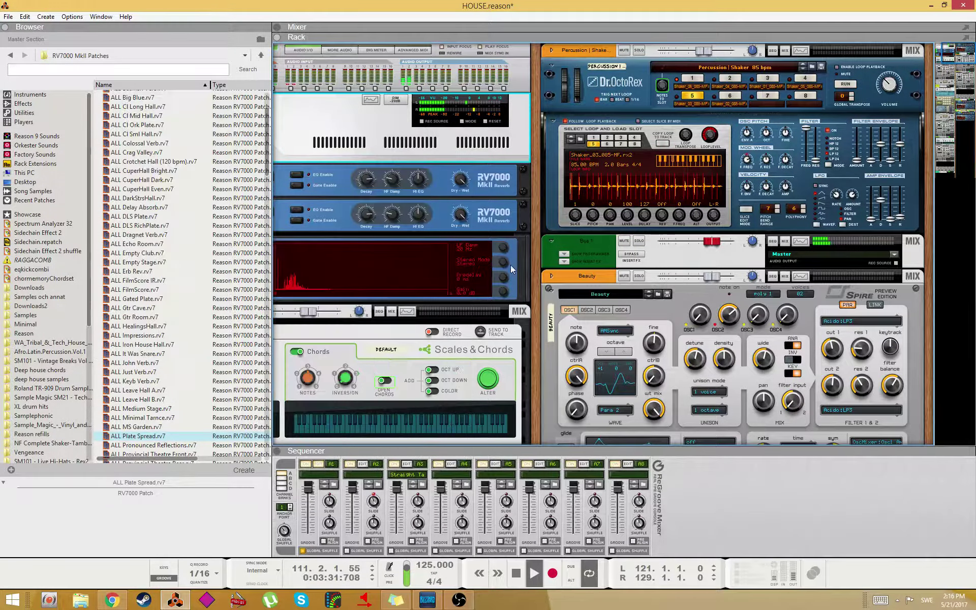
# - Enable send 3 on the Bus 1 channel and adjust its send level for the echo
pyautogui.press('F5')
pyautogui.scroll(-4, 659, 253)
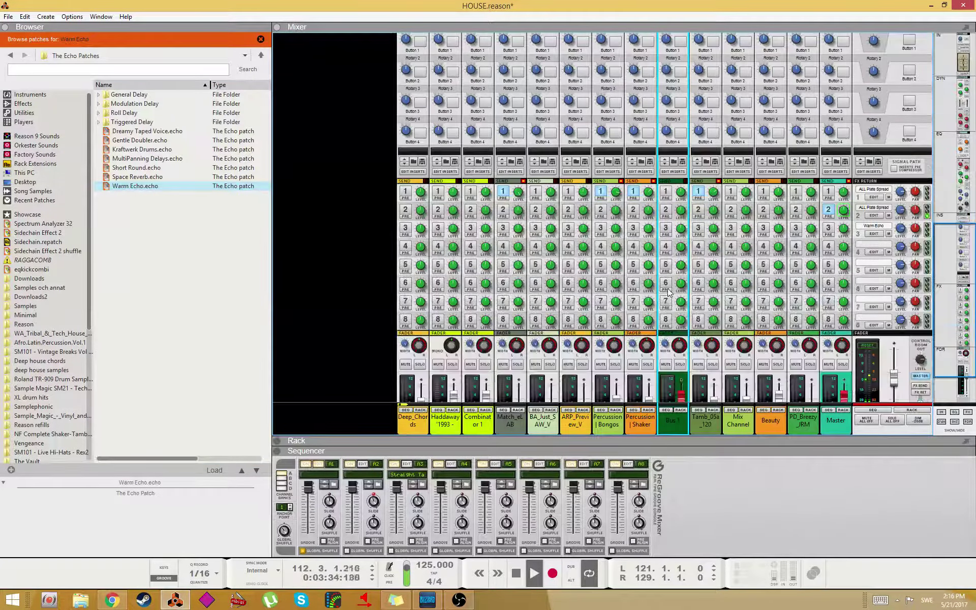
pyautogui.click(668, 227)
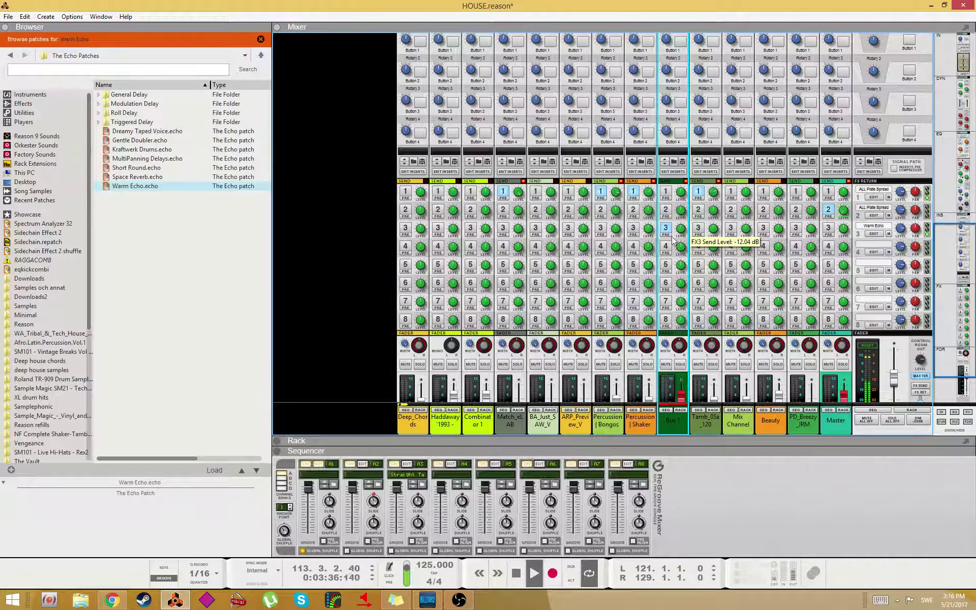
pyautogui.moveTo(679, 232); pyautogui.dragTo(684, 239)
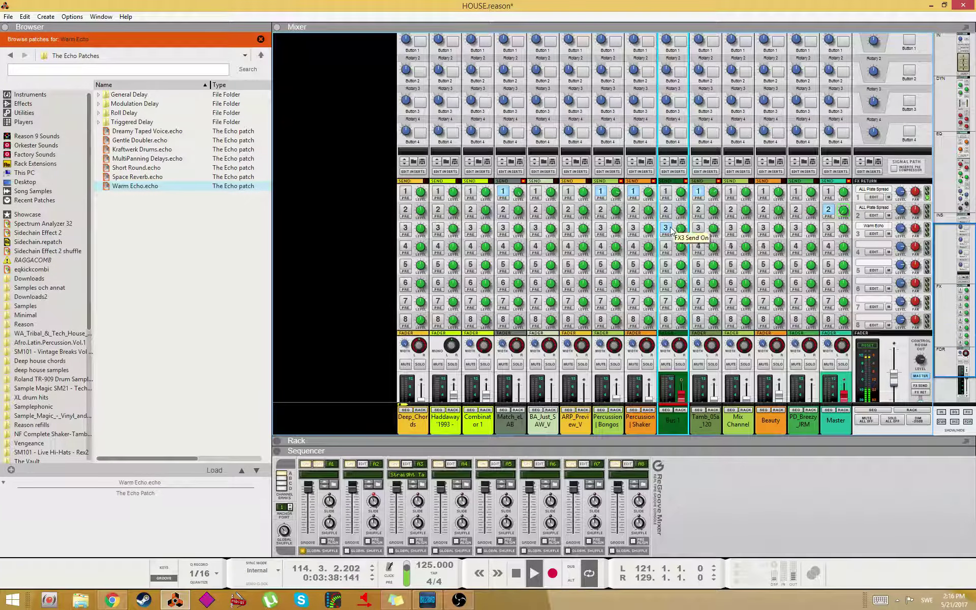
# - Create an FX3 Send Level automation lane for Bus 1 and draw a clip from about bar 81 to bar 113
pyautogui.rightClick(680, 233)
pyautogui.click(704, 233)
pyautogui.press('w')
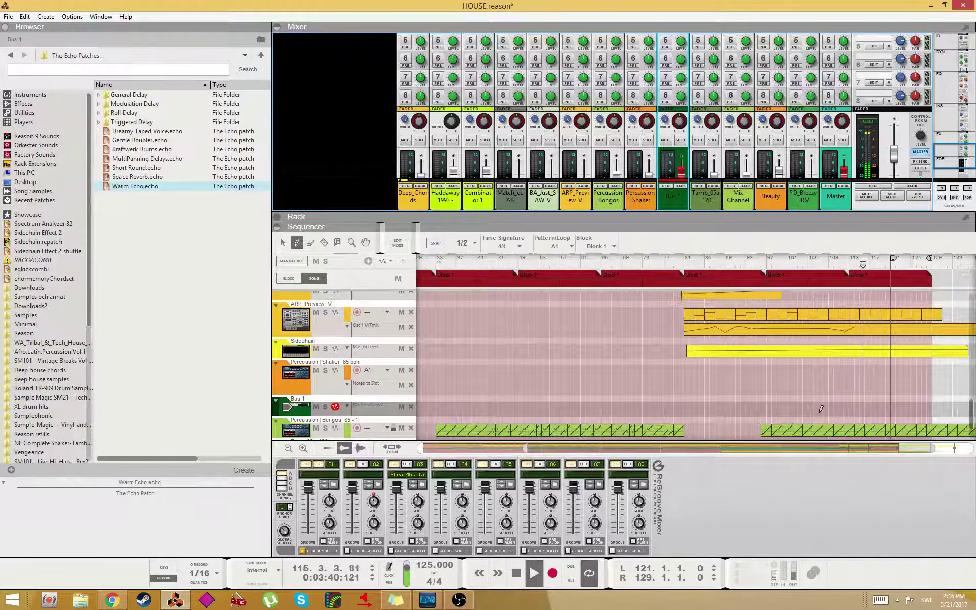
pyautogui.scroll(3, 739, 411)
pyautogui.scroll(-2, 739, 411)
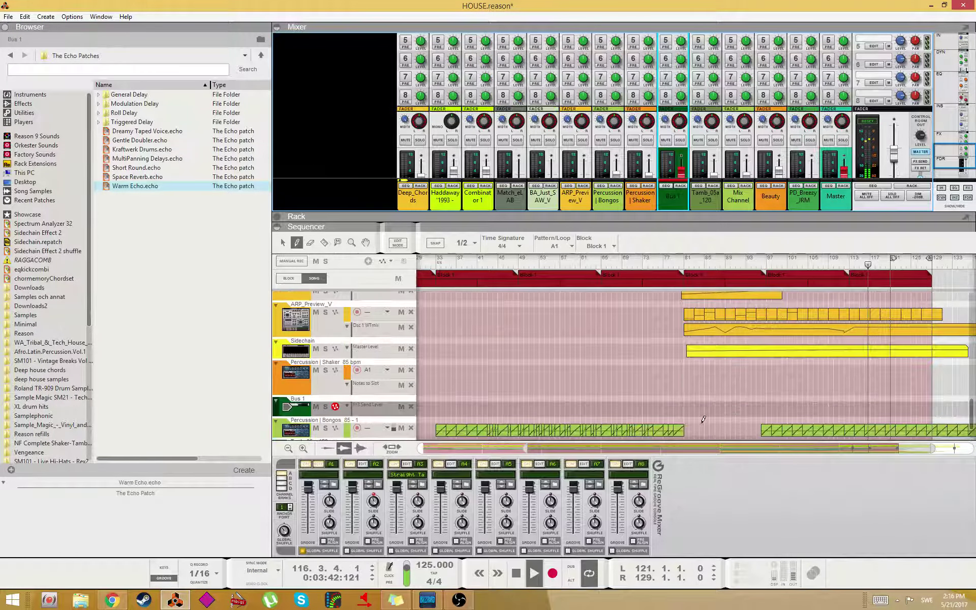
pyautogui.scroll(-2, 712, 420)
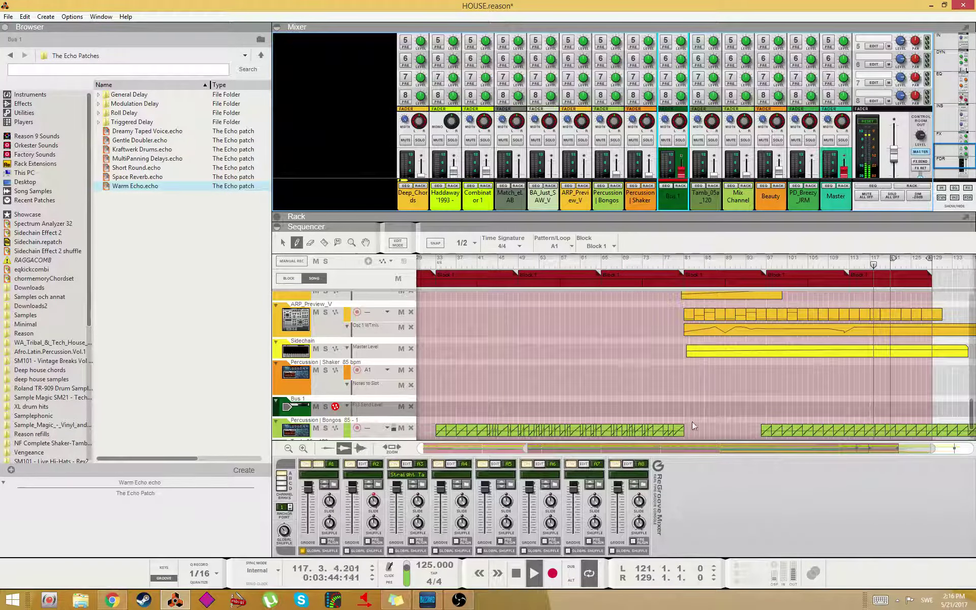
pyautogui.moveTo(688, 409)
pyautogui.mouseDown()
pyautogui.moveTo(848, 410)
pyautogui.moveTo(828, 411)
pyautogui.mouseUp()
pyautogui.press('q')
pyautogui.scroll(-4, 772, 427)
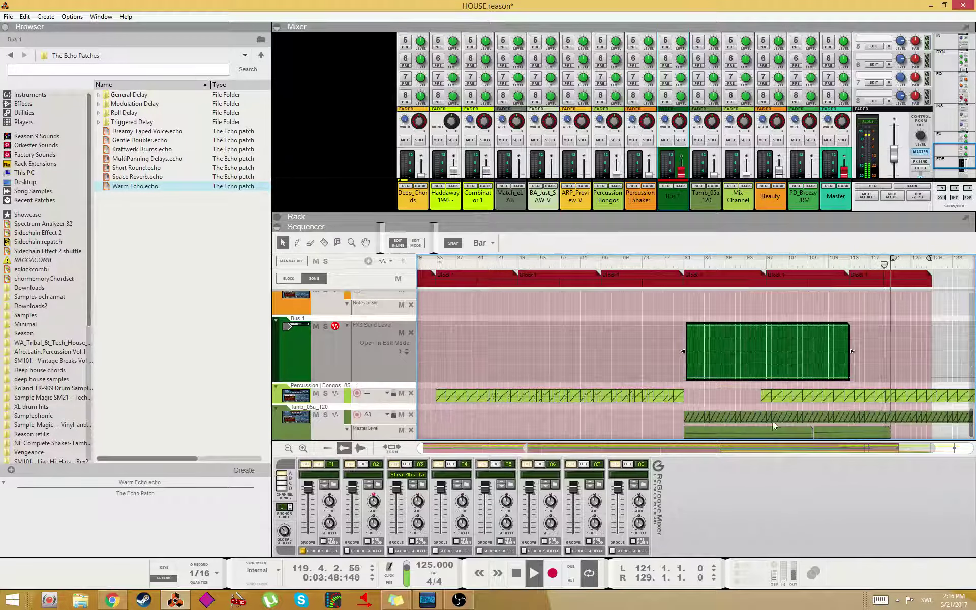
# - Draw the Bus 1 FX3 Send Level automation rising from 0 at bar 96 to 70 at bar 109
pyautogui.press('w')
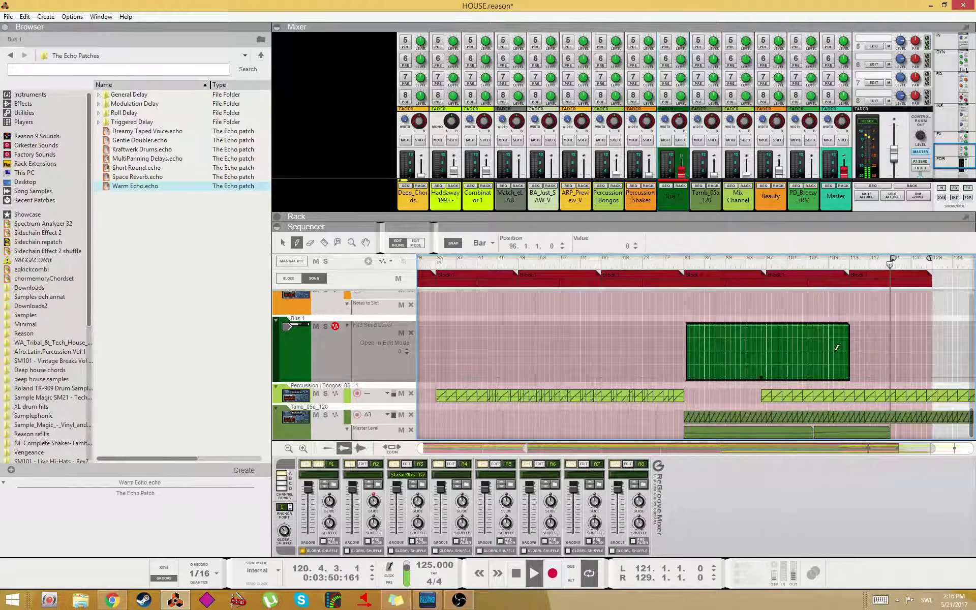
pyautogui.press('q')
pyautogui.click(809, 356)
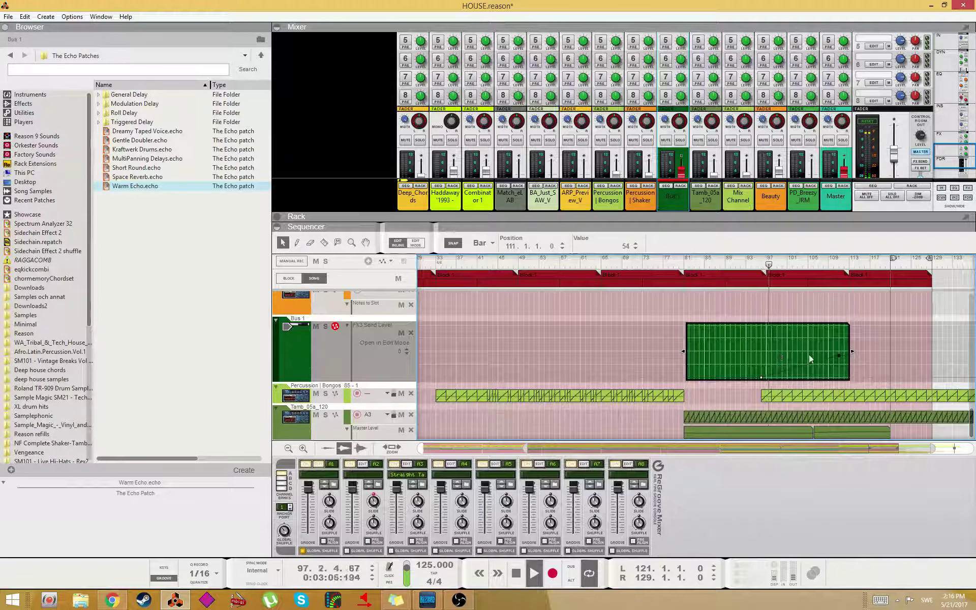
pyautogui.moveTo(839, 355); pyautogui.dragTo(828, 350)
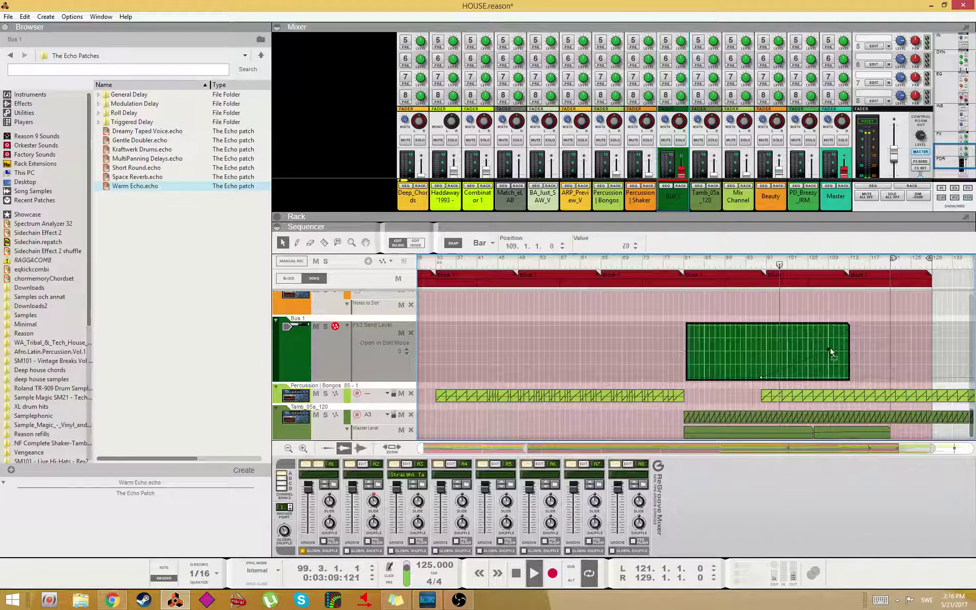
# - Add Master HPF Frequency automation points of 235 at bar 101 and 294 at bar 111, and select the bar 111 point
pyautogui.scroll(3, 835, 333)
pyautogui.scroll(-5, 834, 336)
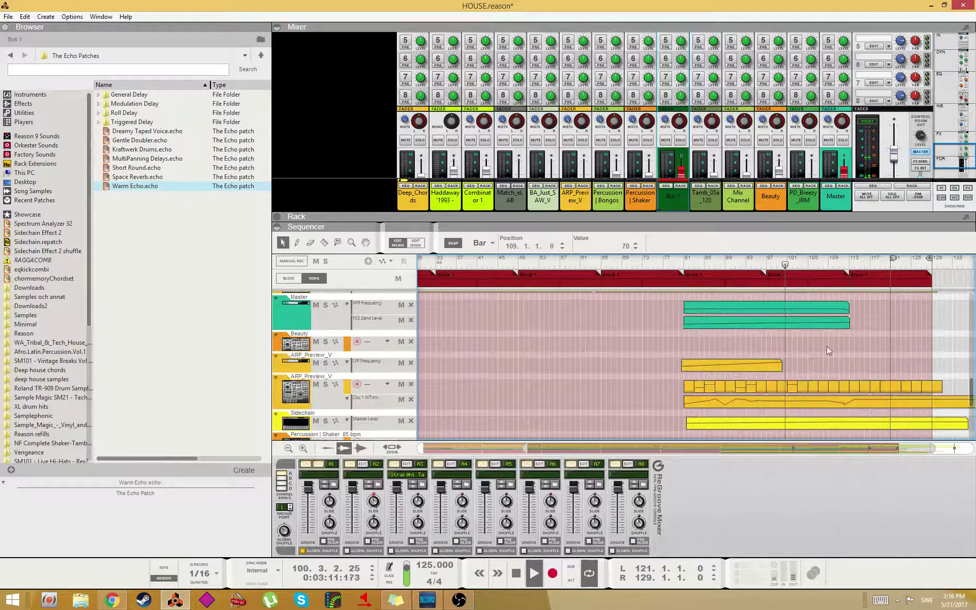
pyautogui.press('w')
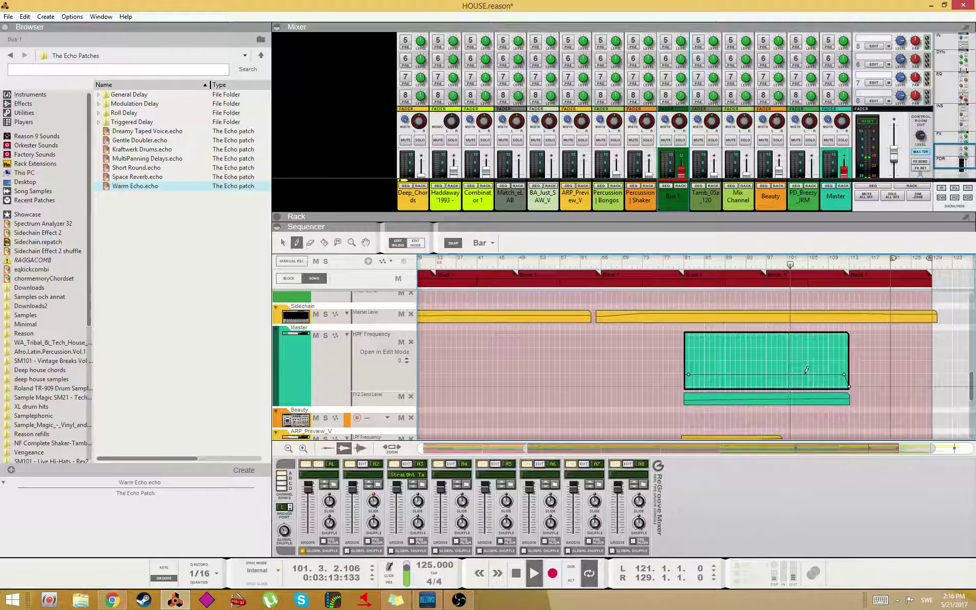
pyautogui.click(788, 374)
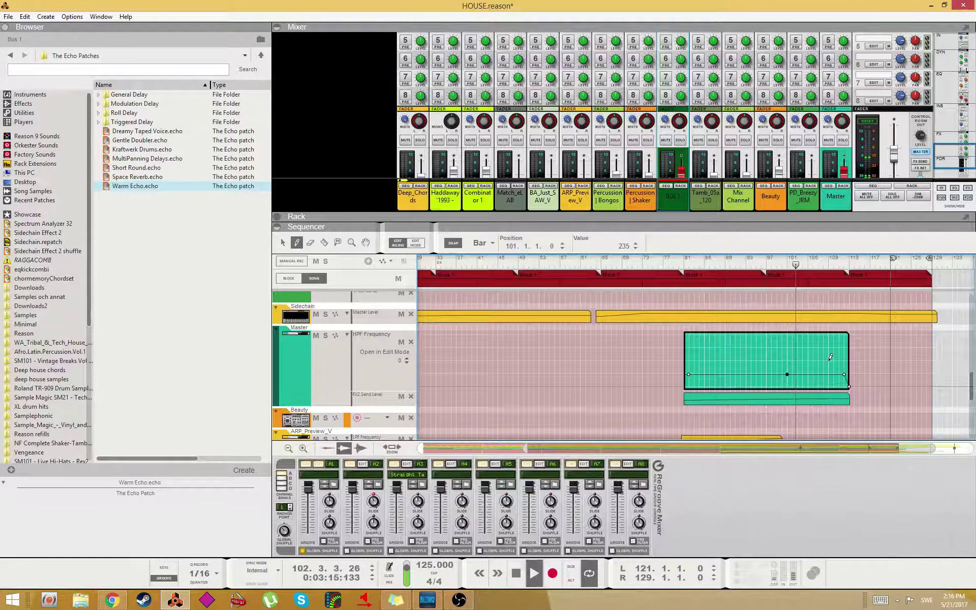
pyautogui.press('q')
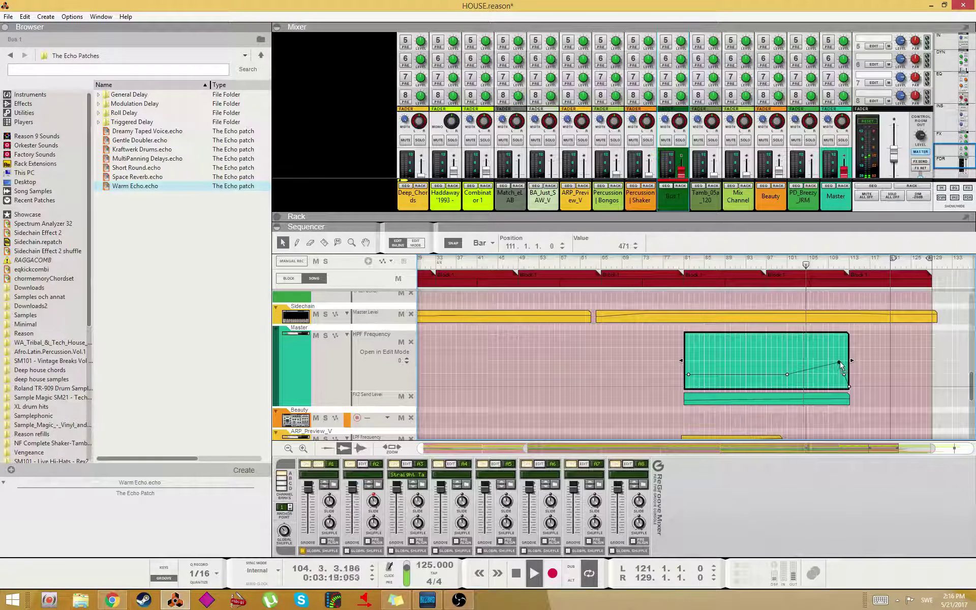
pyautogui.moveTo(840, 363); pyautogui.dragTo(839, 369)
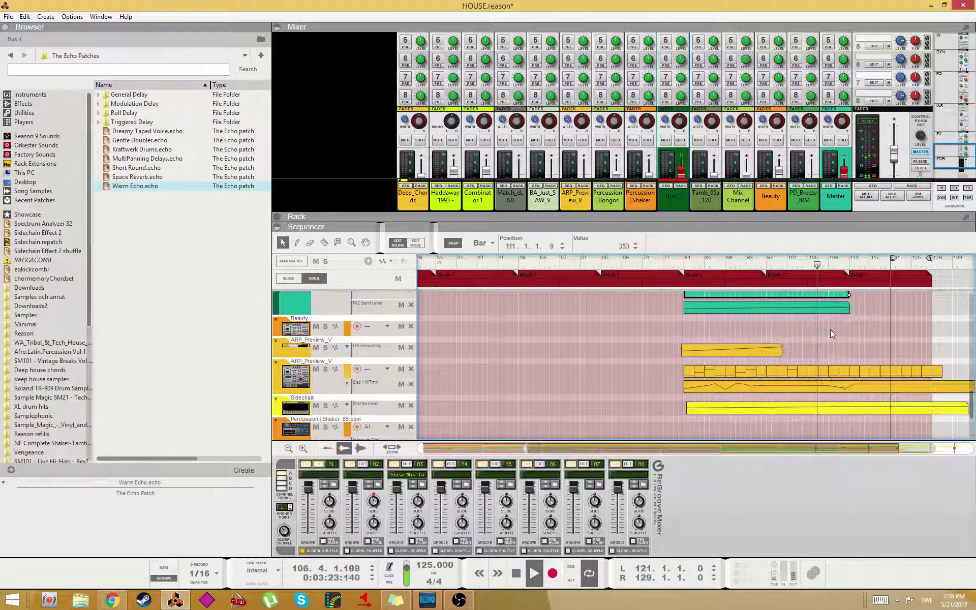
pyautogui.moveTo(839, 369); pyautogui.dragTo(839, 373)
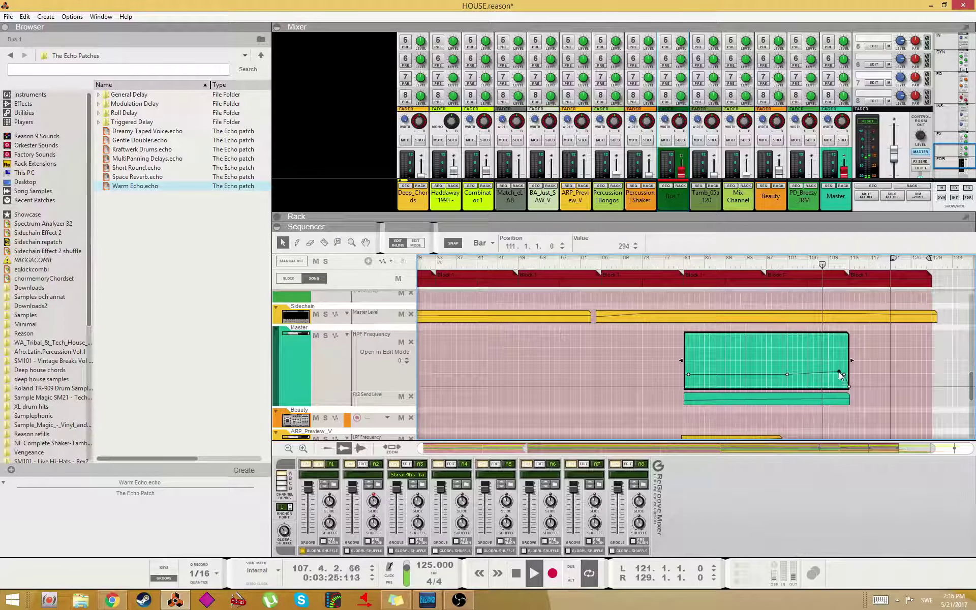
pyautogui.scroll(-3, 832, 344)
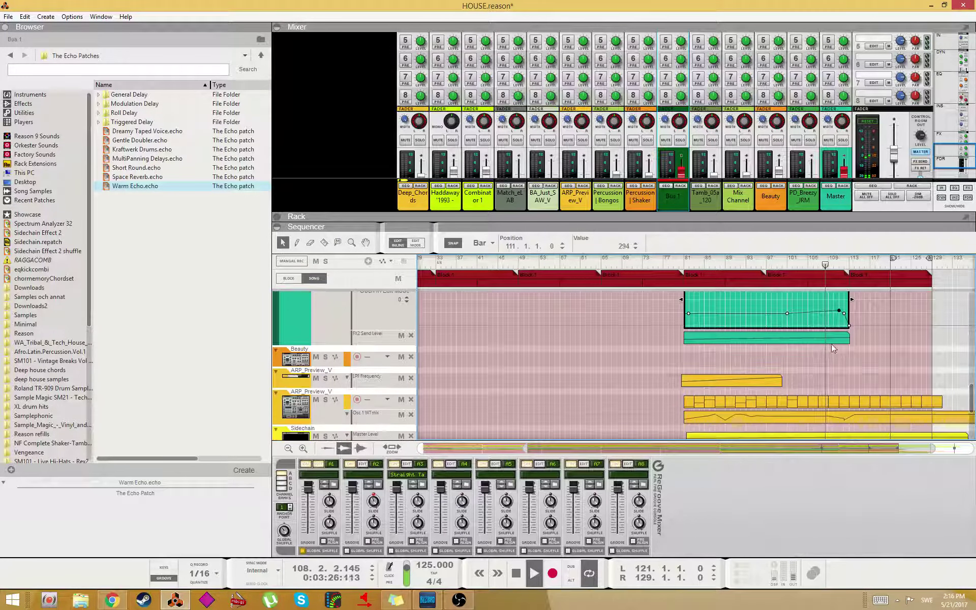
pyautogui.click(613, 328)
pyautogui.moveTo(830, 316); pyautogui.dragTo(838, 310)
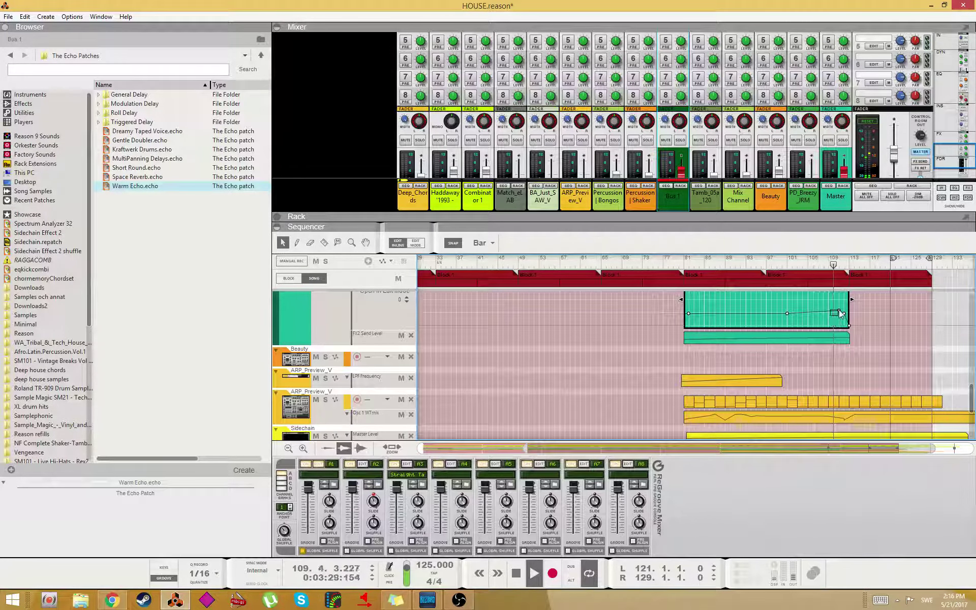
# - Raise the last Bus 1 FX3 Send Level automation point to 93 and move it to bar 110
pyautogui.scroll(-4, 834, 336)
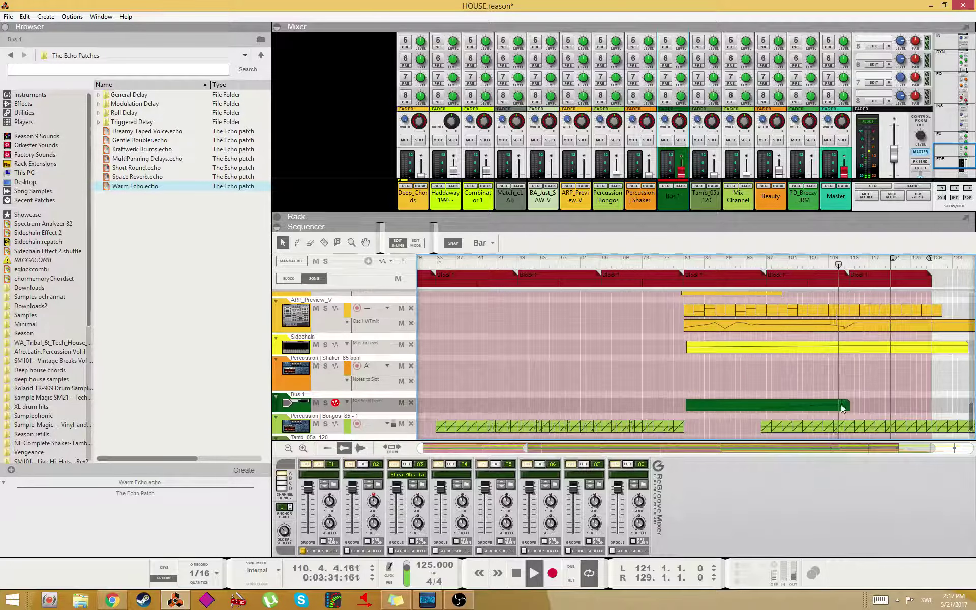
pyautogui.scroll(-1, 844, 402)
pyautogui.doubleClick(846, 379)
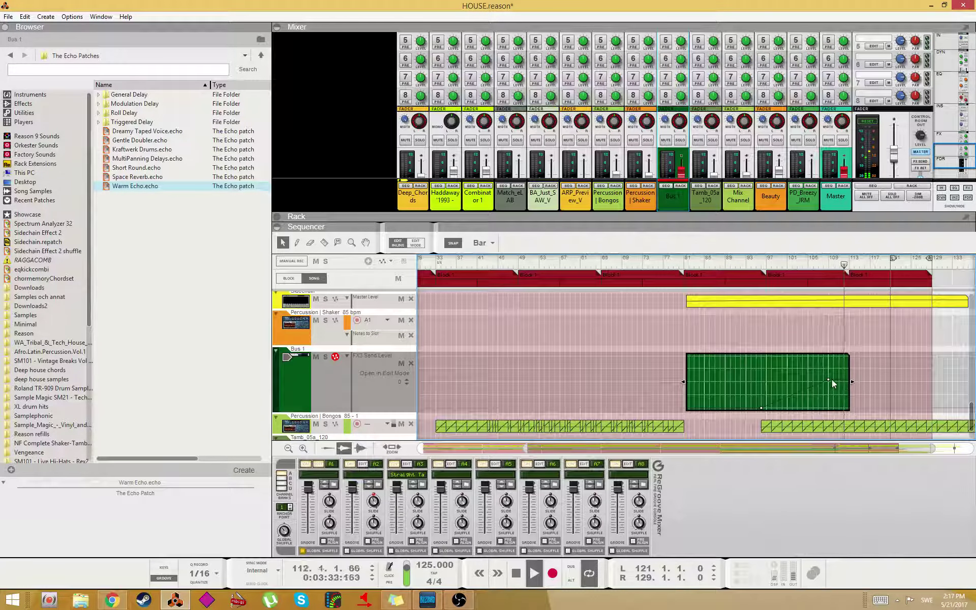
pyautogui.moveTo(829, 380); pyautogui.dragTo(834, 371)
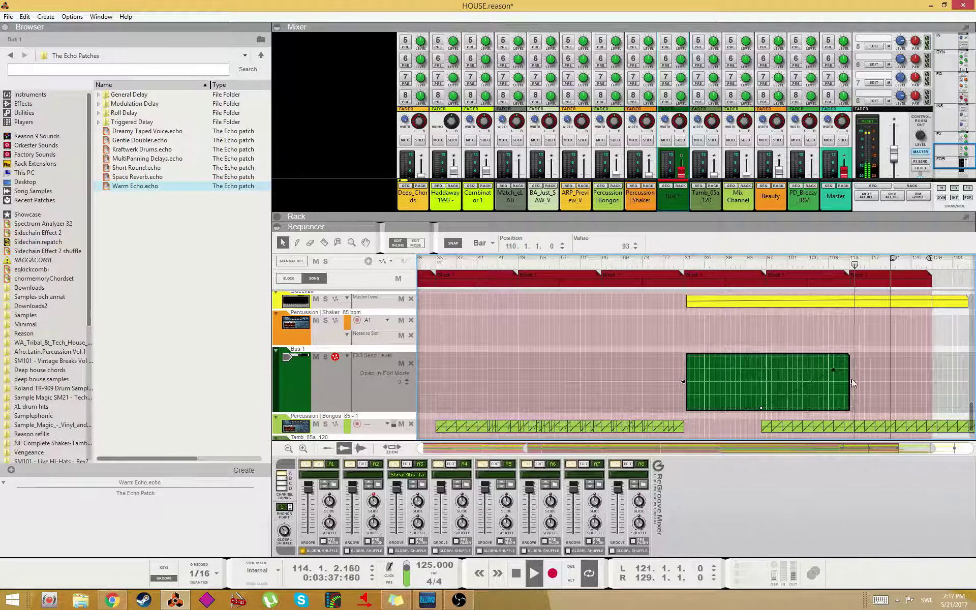
# - Extend the Master FX2 Send Level clip past bar 113 and, with snapping off, make the send drop to 0 just after bar 113
pyautogui.scroll(6, 854, 387)
pyautogui.click(844, 370)
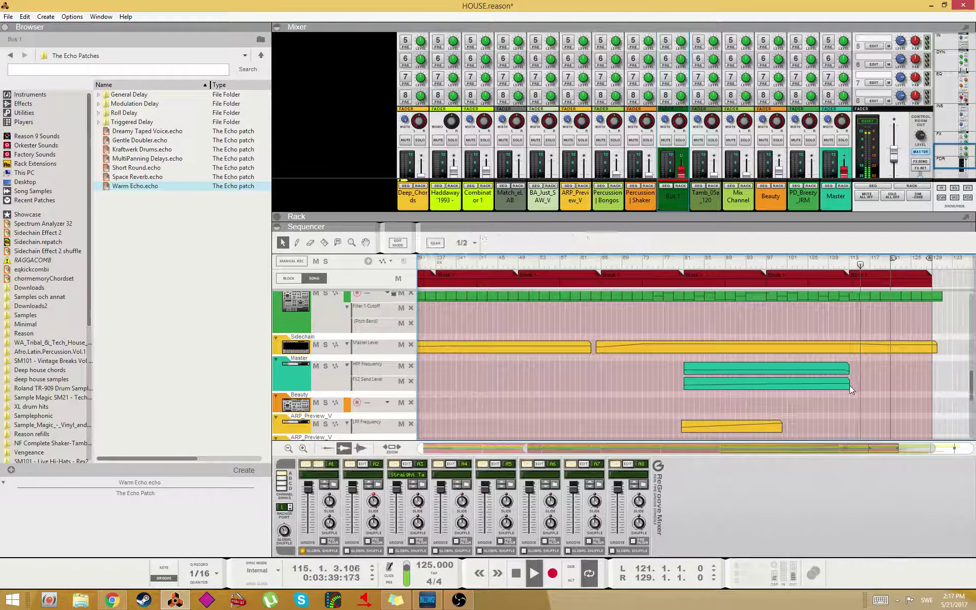
pyautogui.doubleClick(844, 385)
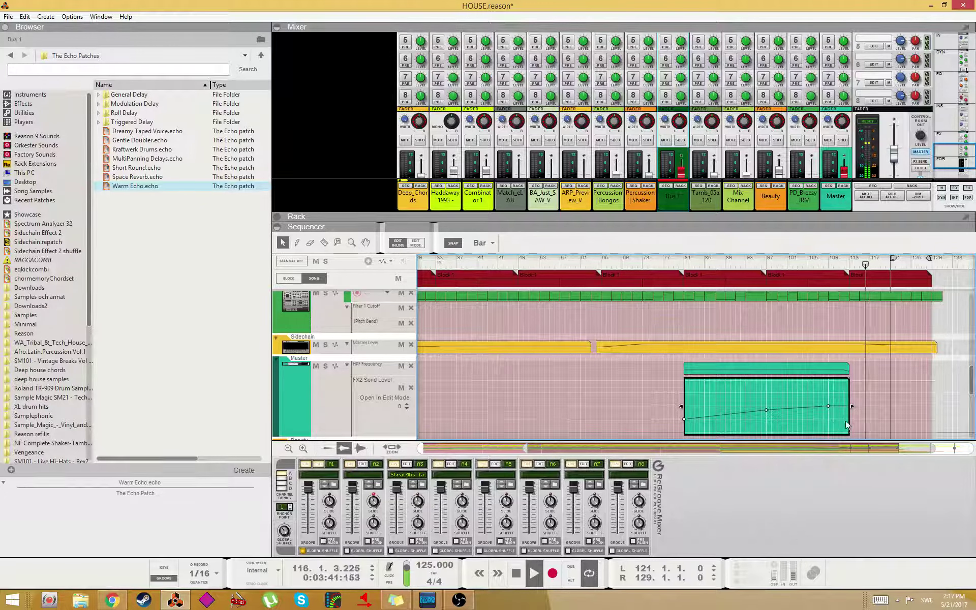
pyautogui.press('w')
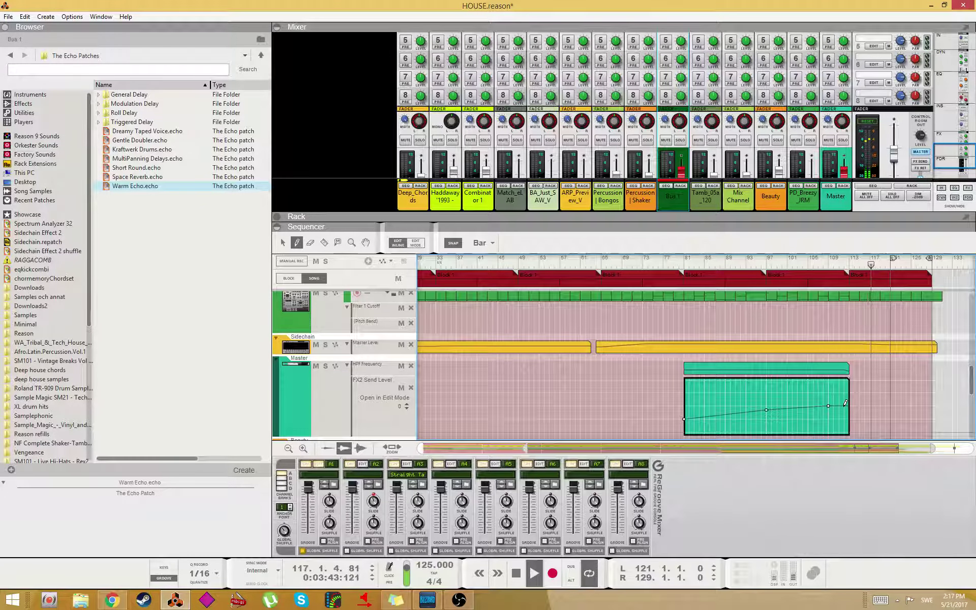
pyautogui.click(854, 433)
pyautogui.press('q')
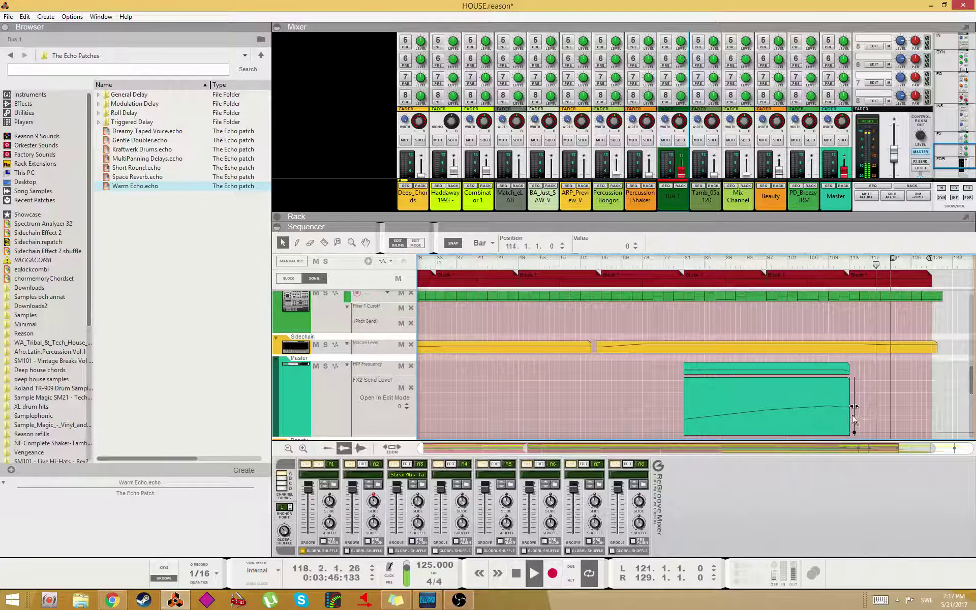
pyautogui.click(841, 410)
pyautogui.moveTo(849, 407); pyautogui.dragTo(860, 406)
pyautogui.press('w')
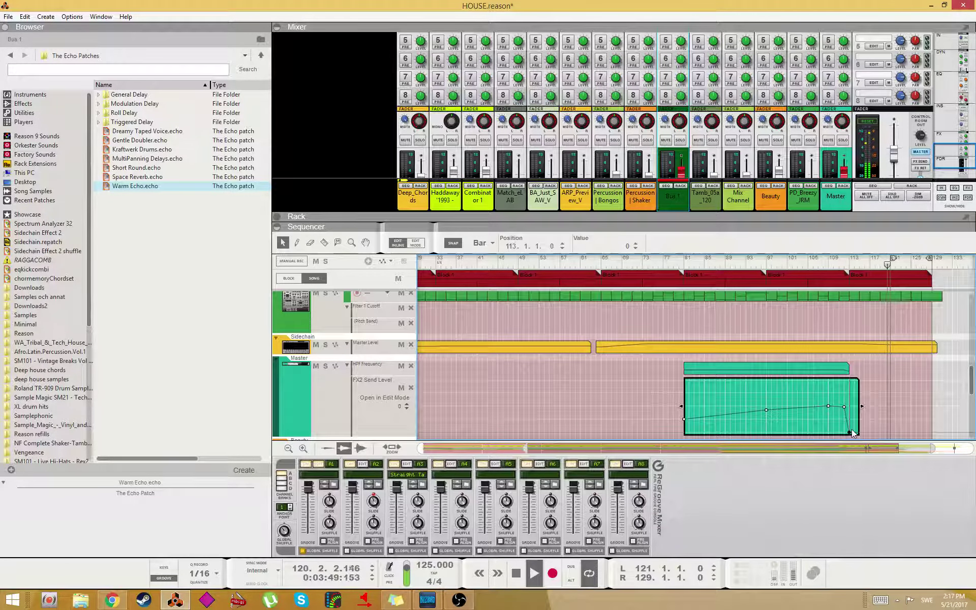
pyautogui.press('s')
pyautogui.moveTo(849, 433); pyautogui.dragTo(857, 406)
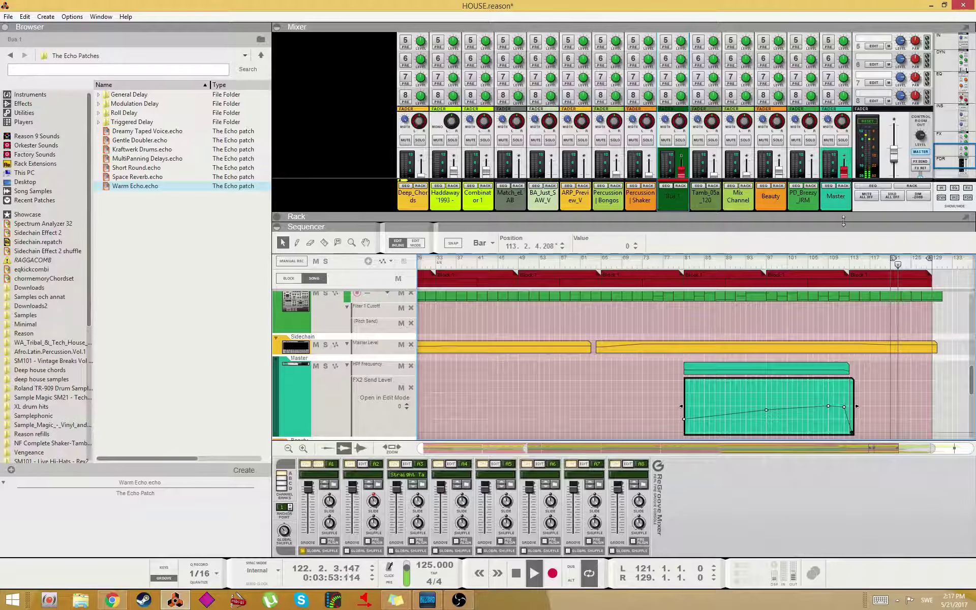
# - Play the arrangement from about bar 107 to check the transition at bar 113, and close the open Master automation clip
pyautogui.click(818, 261)
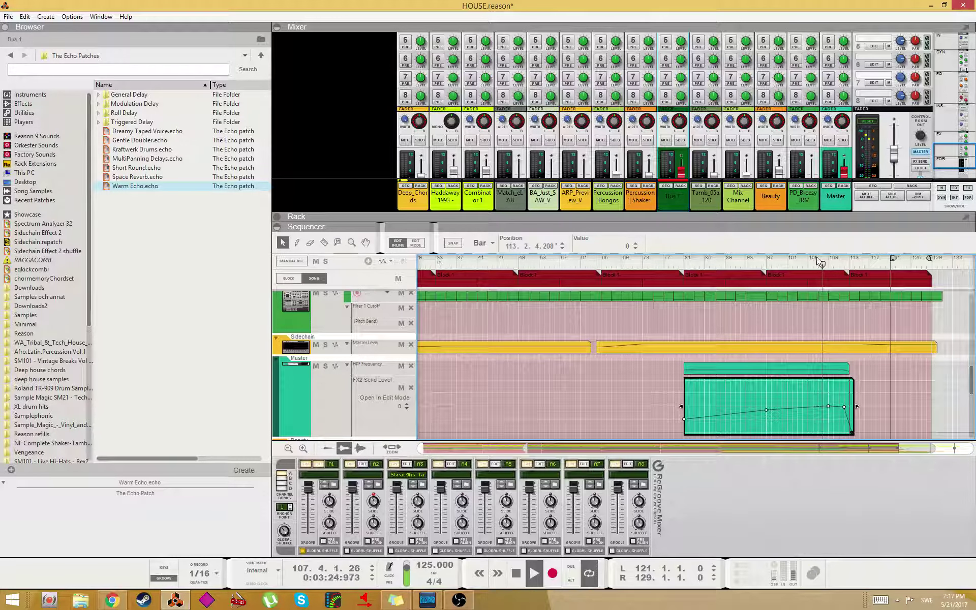
pyautogui.scroll(-8, 871, 313)
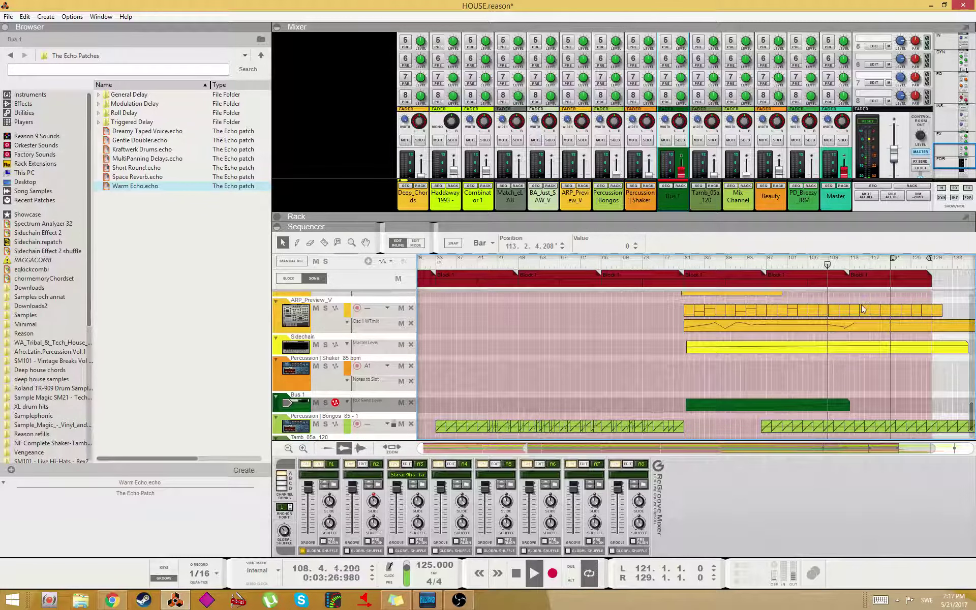
pyautogui.scroll(-2, 860, 364)
pyautogui.scroll(-5, 875, 349)
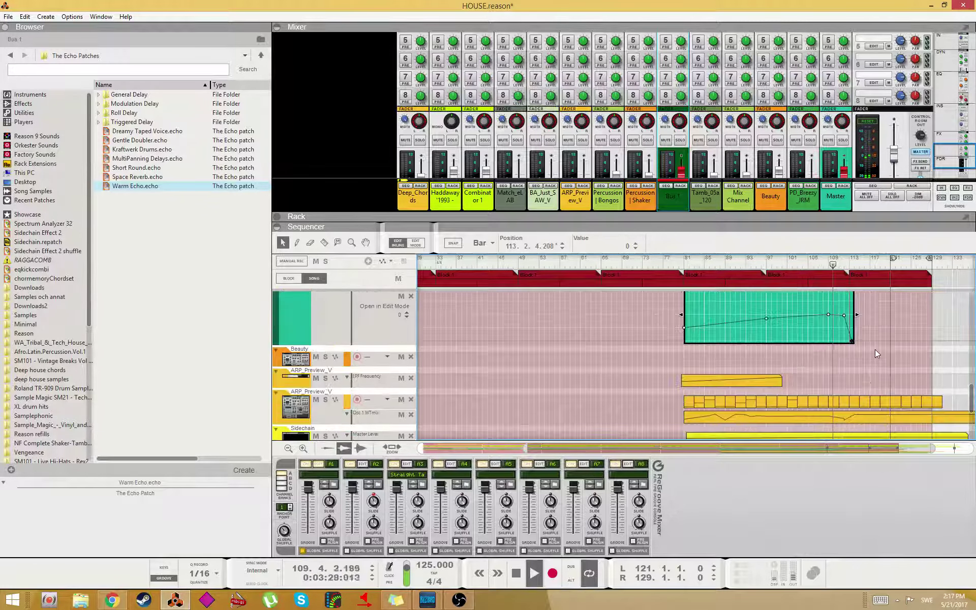
pyautogui.click(882, 360)
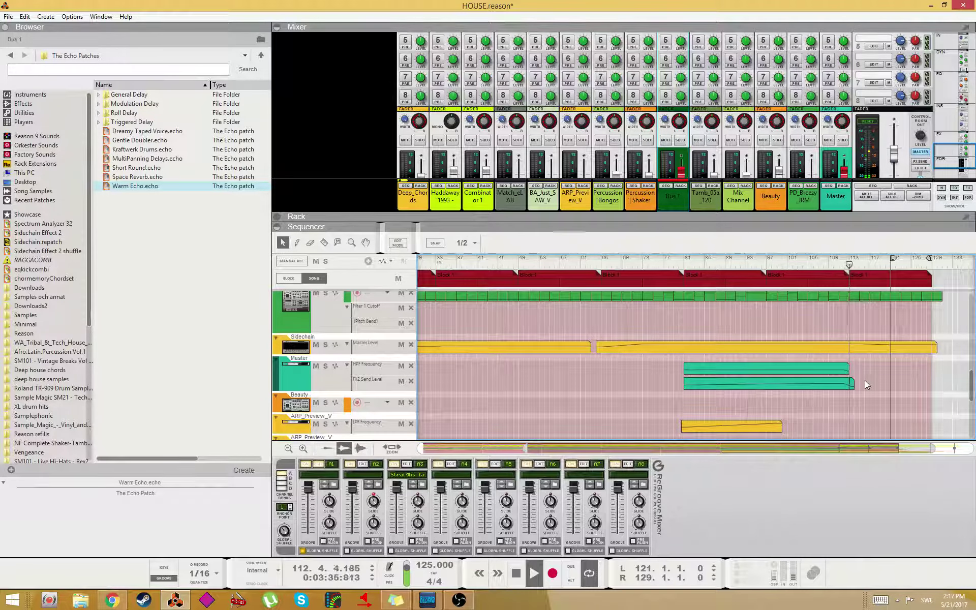
pyautogui.scroll(3, 856, 386)
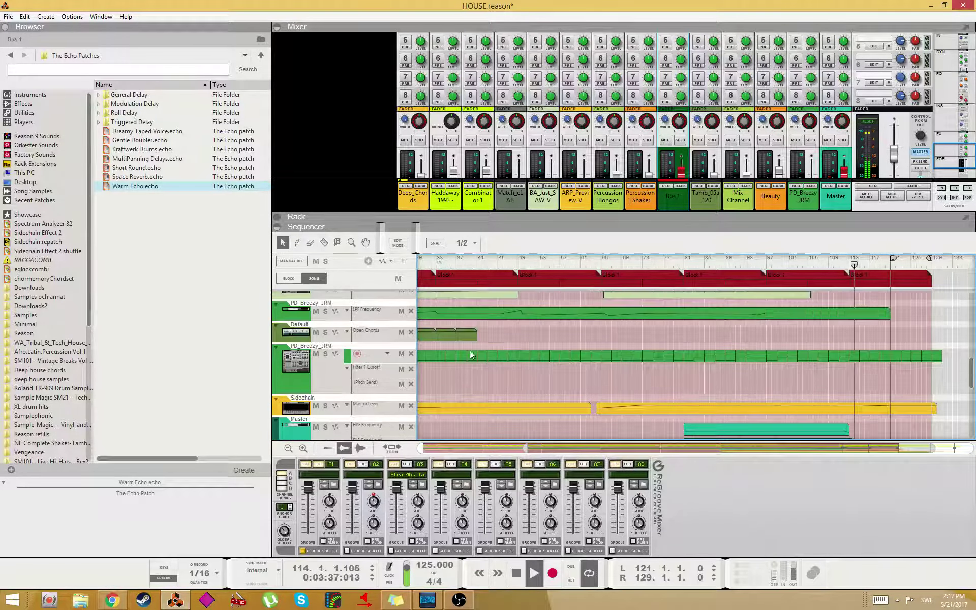
pyautogui.scroll(-3, 568, 173)
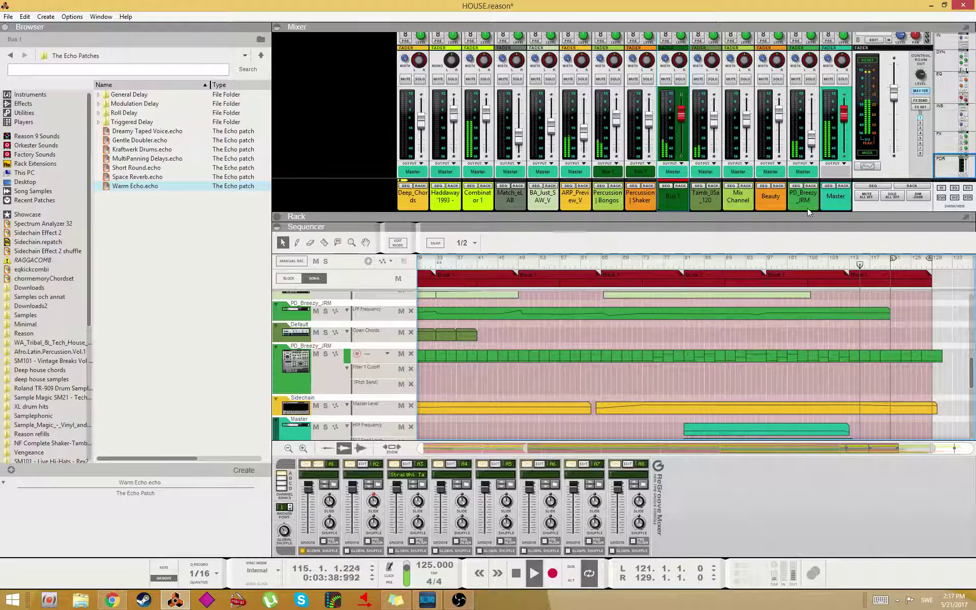
pyautogui.press('F5')
pyautogui.press('F6')
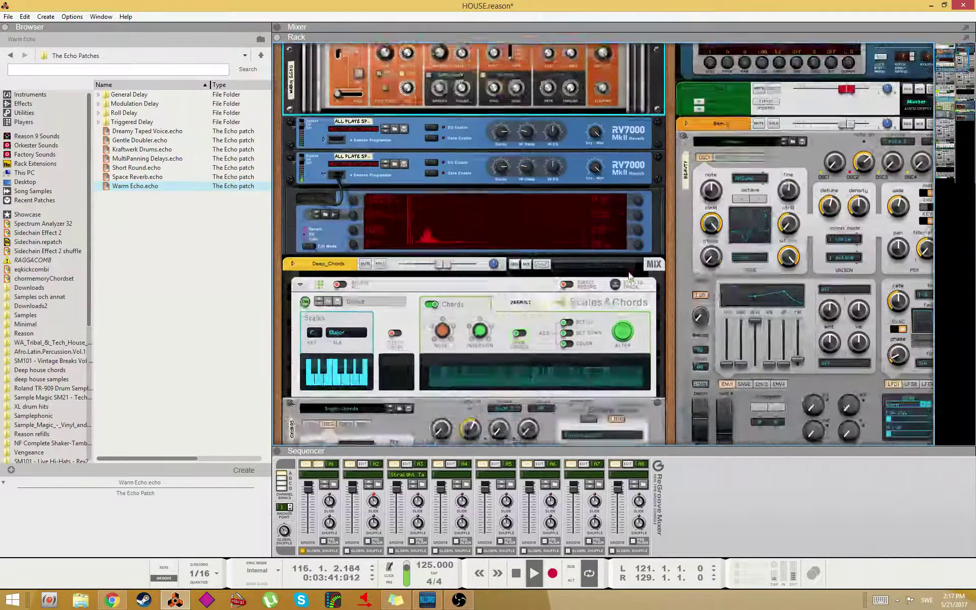
pyautogui.scroll(-5, 958, 136)
pyautogui.moveTo(939, 83); pyautogui.dragTo(946, 142)
pyautogui.scroll(2, 658, 215)
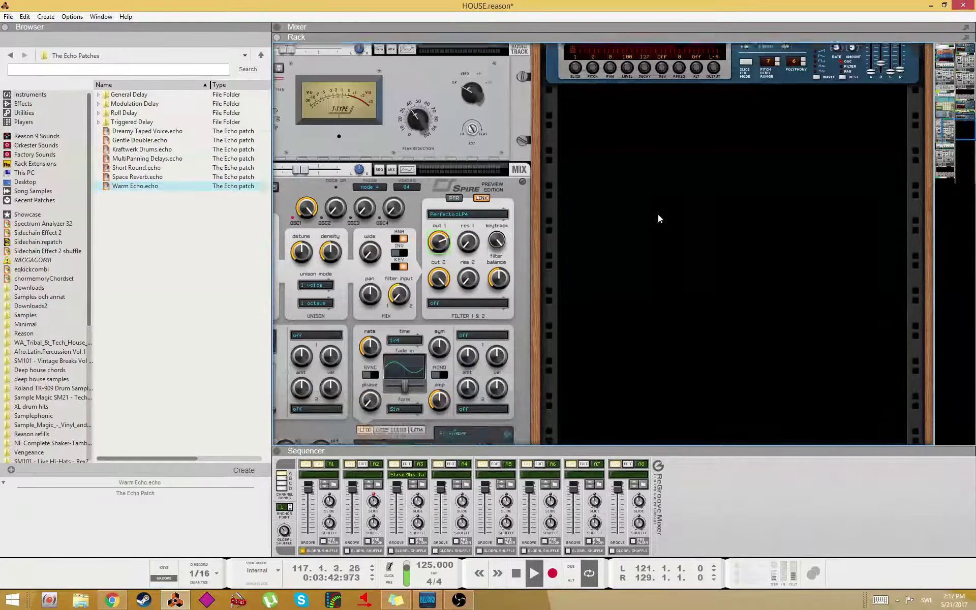
pyautogui.press('F5')
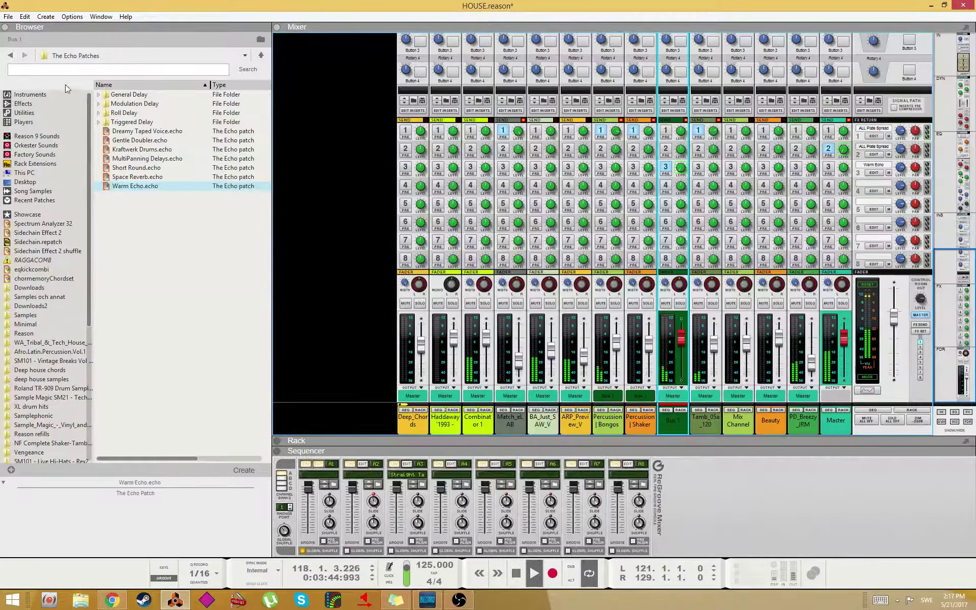
# - Search the Factory Sounds for "crash"
pyautogui.click(10, 56)
pyautogui.click(62, 69)
pyautogui.write('br')
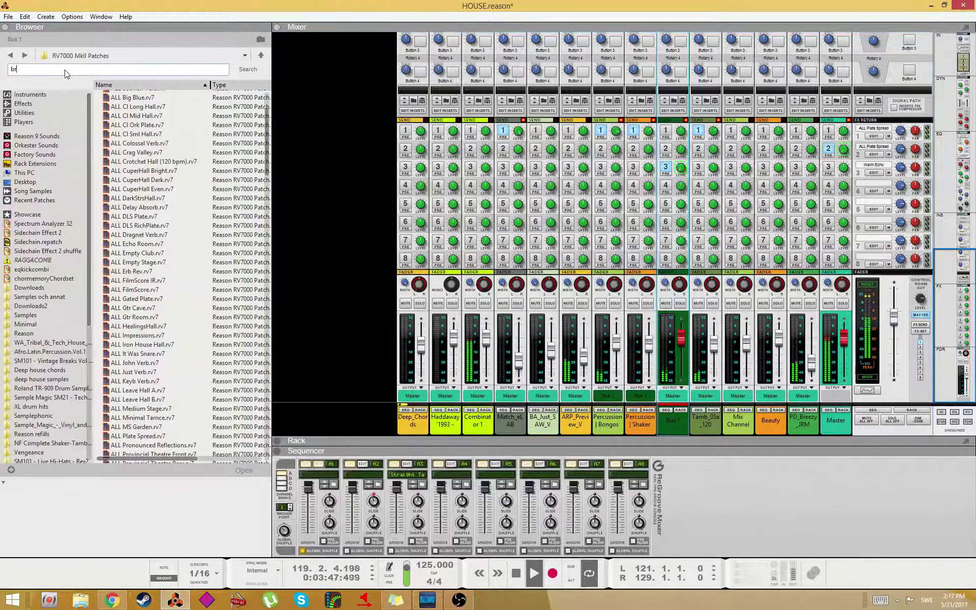
pyautogui.press('BackSpace')
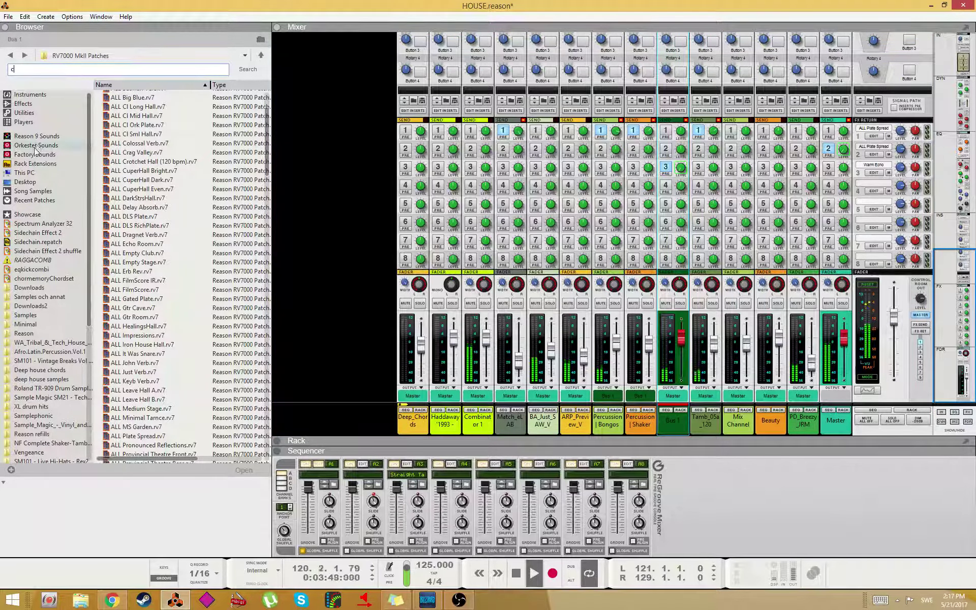
pyautogui.click(35, 153)
pyautogui.write('crash')
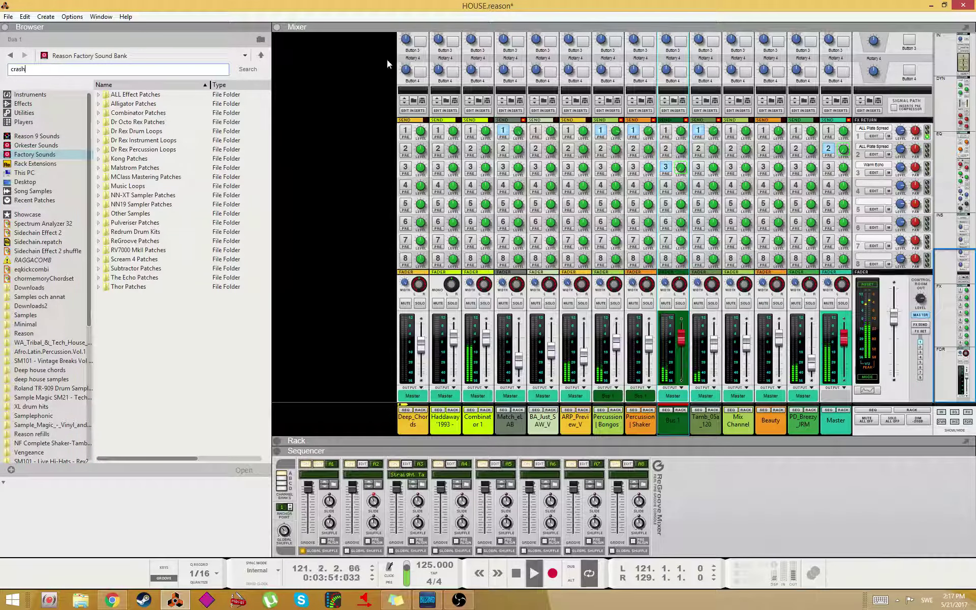
pyautogui.press('Return')
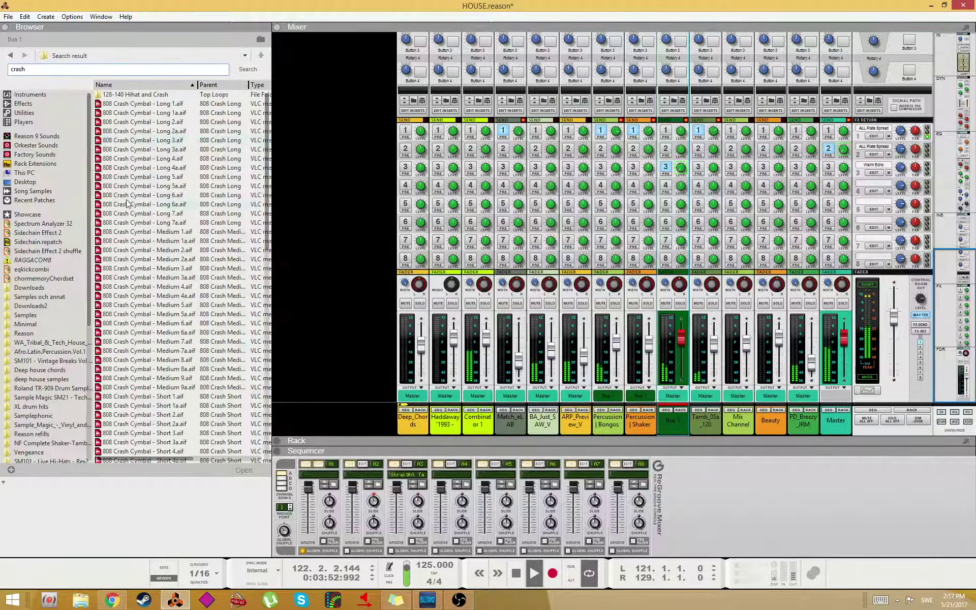
# - Stop playback and audition 808 crash cymbal samples, including Short 1 and Short 5a, from the crash search results
pyautogui.click(127, 195)
pyautogui.press('space')
pyautogui.click(178, 397)
pyautogui.scroll(-3, 176, 402)
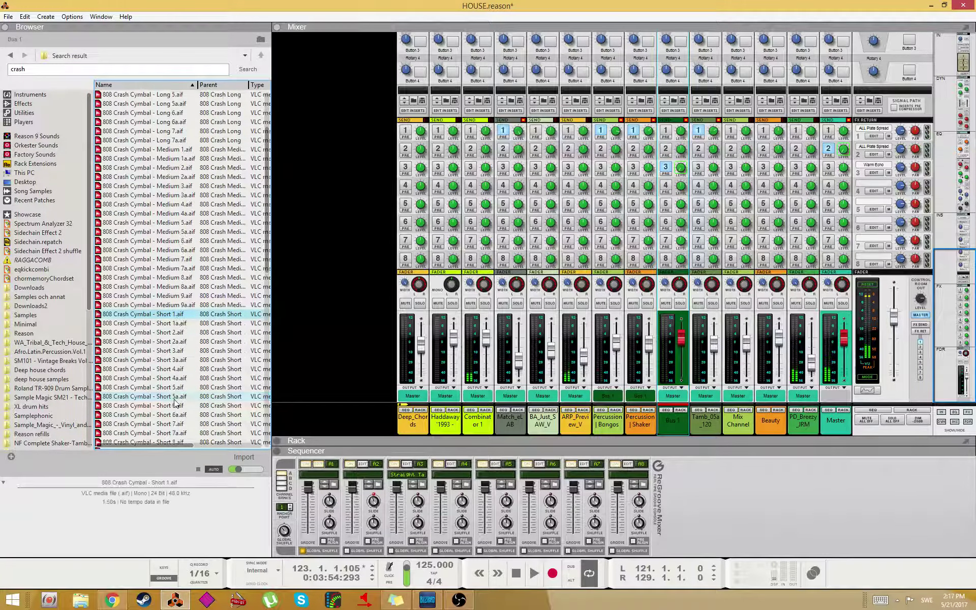
pyautogui.click(176, 398)
pyautogui.scroll(-6, 175, 406)
# - Audition further crash samples, including Crash_Xtc5.wav, Cym_BallerCrash_PB.wav and Cym_Crash69_PB.wav
pyautogui.click(168, 361)
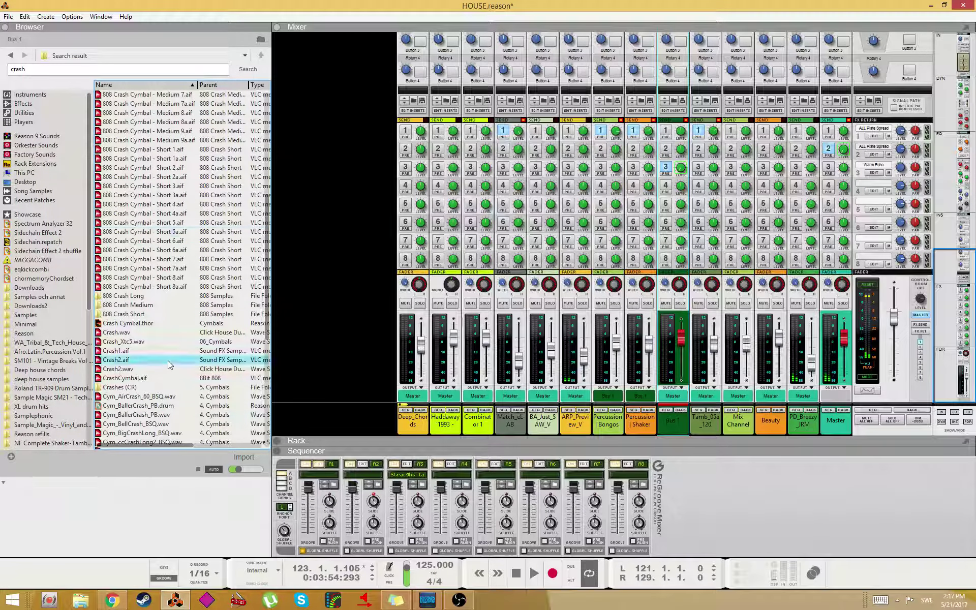
pyautogui.click(142, 343)
pyautogui.click(143, 352)
pyautogui.click(142, 342)
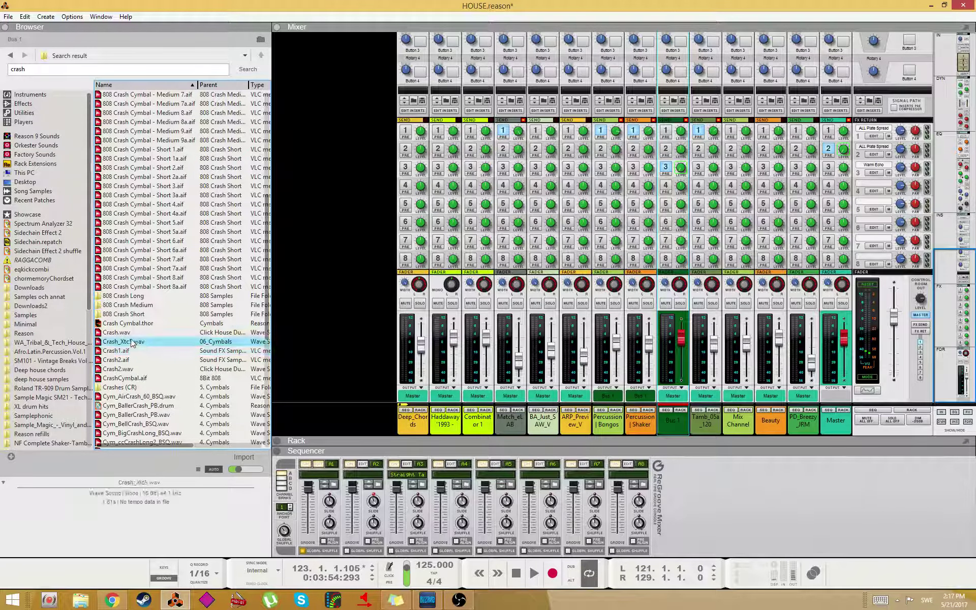
pyautogui.click(135, 415)
pyautogui.scroll(-2, 137, 418)
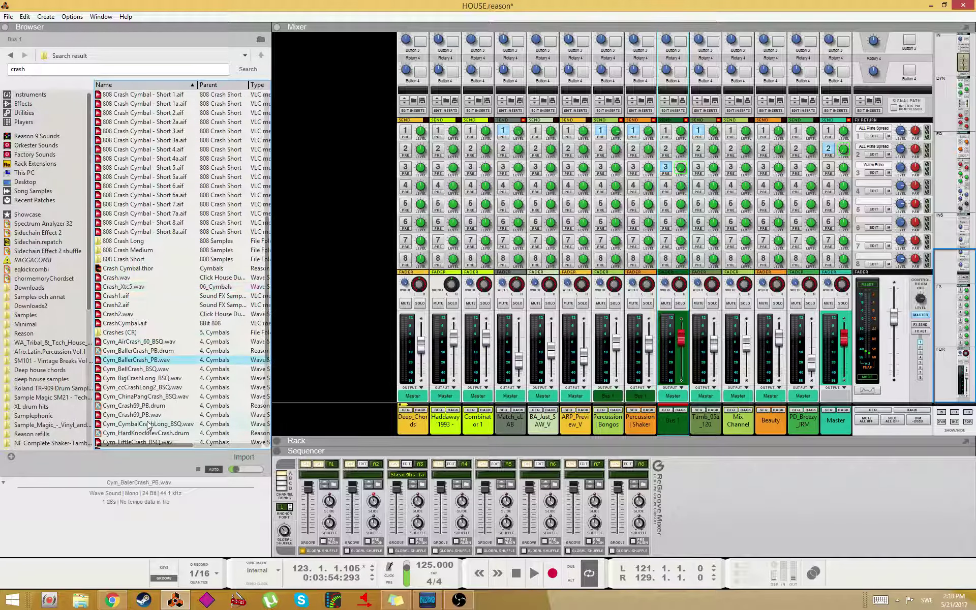
pyautogui.click(150, 415)
pyautogui.scroll(-4, 151, 414)
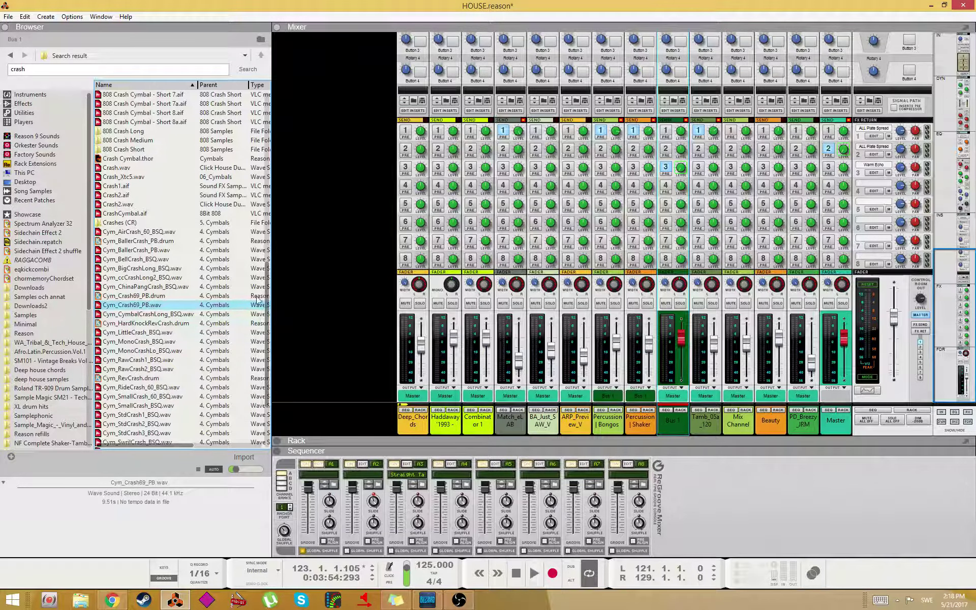
# - Place the Cym_Crash69_PB.wav sample on a new audio track in the sequencer at about bar 112
pyautogui.press('F7')
pyautogui.moveTo(143, 305); pyautogui.dragTo(849, 401)
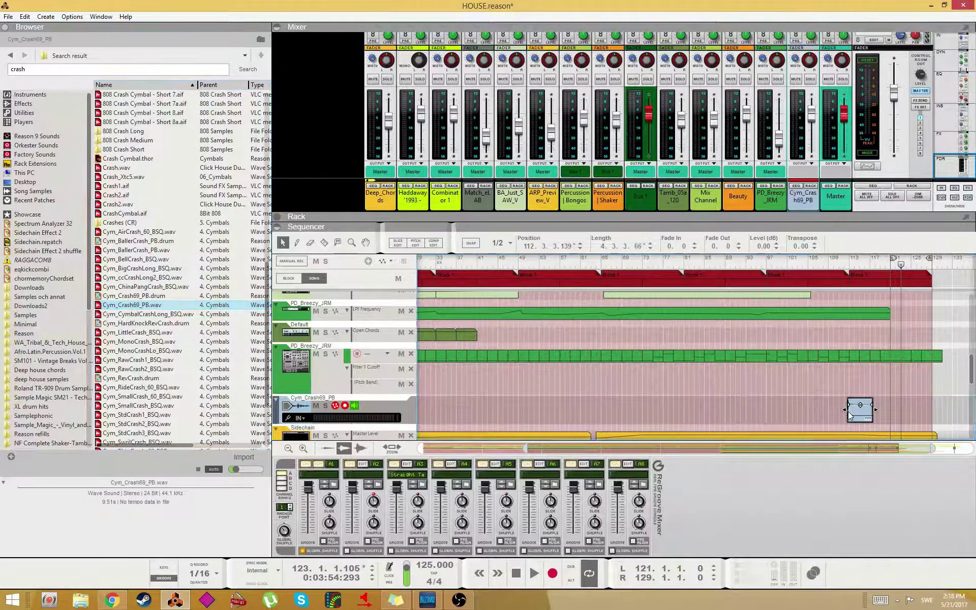
pyautogui.rightClick(849, 415)
pyautogui.click(853, 403)
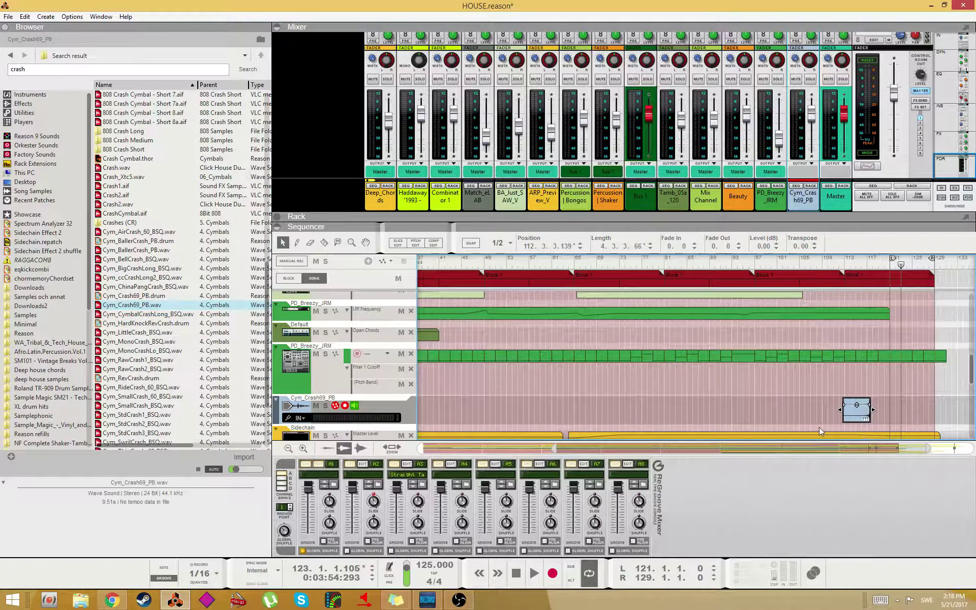
# - Shorten the crash clip slightly and, with snapping off, move it earlier to start just after bar 108 and end near bar 113
pyautogui.scroll(5, 819, 431)
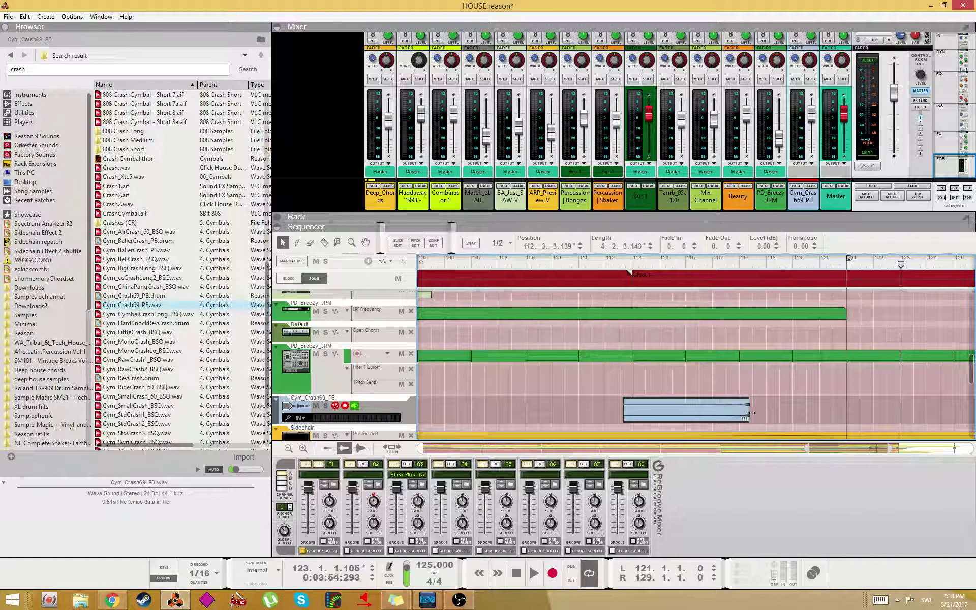
pyautogui.click(596, 262)
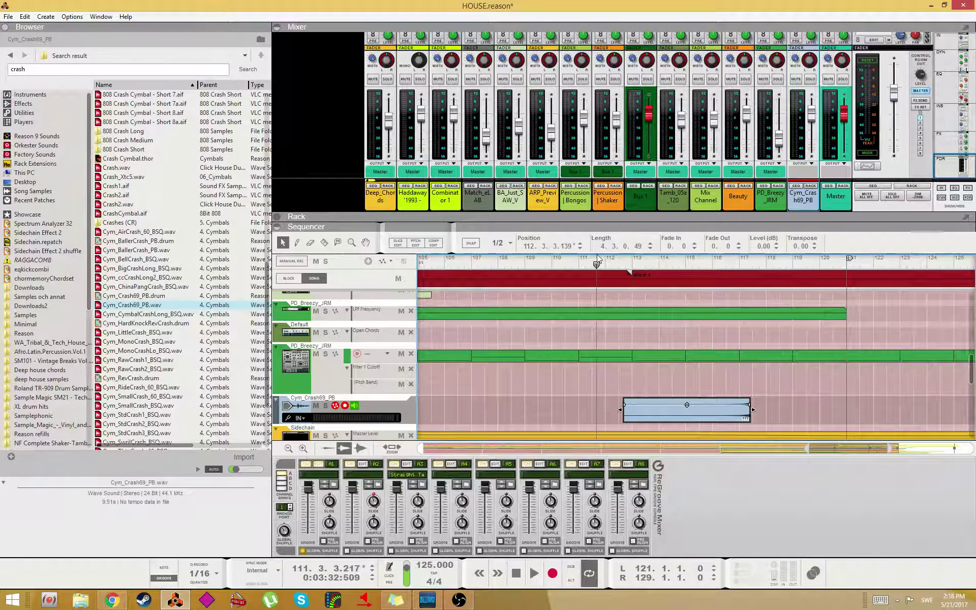
pyautogui.scroll(-3, 707, 375)
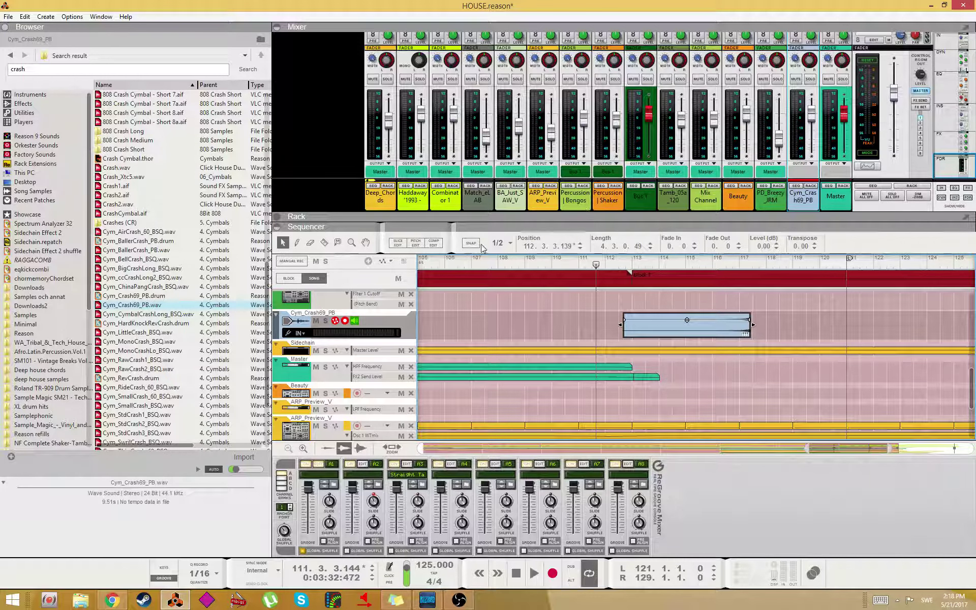
pyautogui.moveTo(741, 336); pyautogui.dragTo(620, 342)
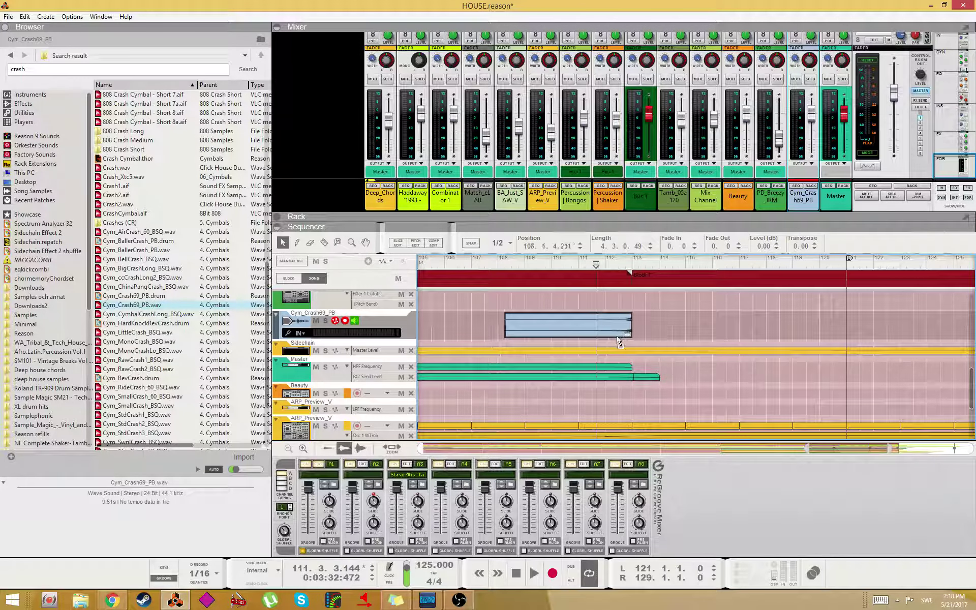
# - Trim the crash clip's end to bar 113 with snapping on, and lower the clip level to -10.32 dB
pyautogui.press('h')
pyautogui.press('h')
pyautogui.press('h')
pyautogui.press('h')
pyautogui.press('h')
pyautogui.press('h')
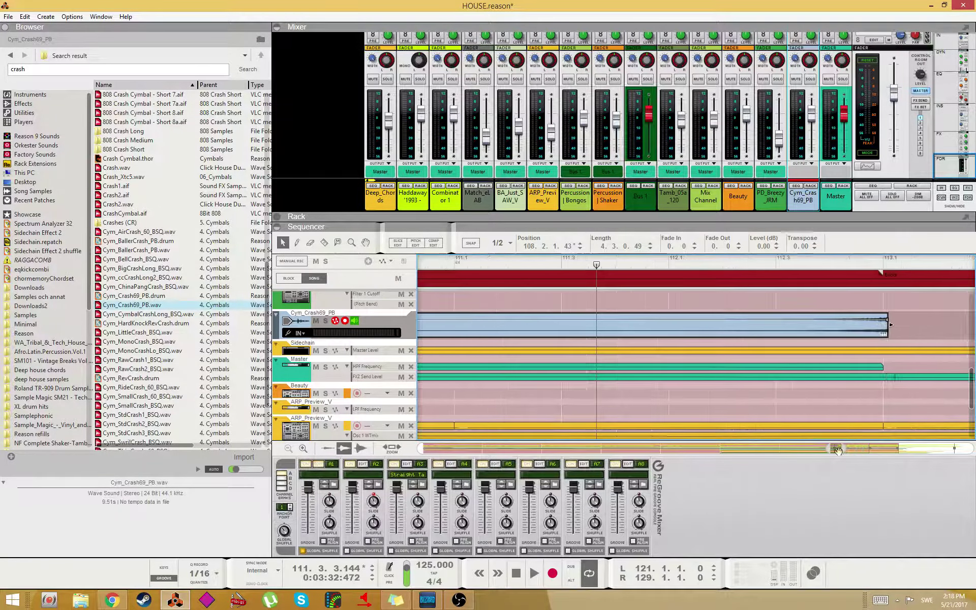
pyautogui.moveTo(835, 449); pyautogui.dragTo(842, 449)
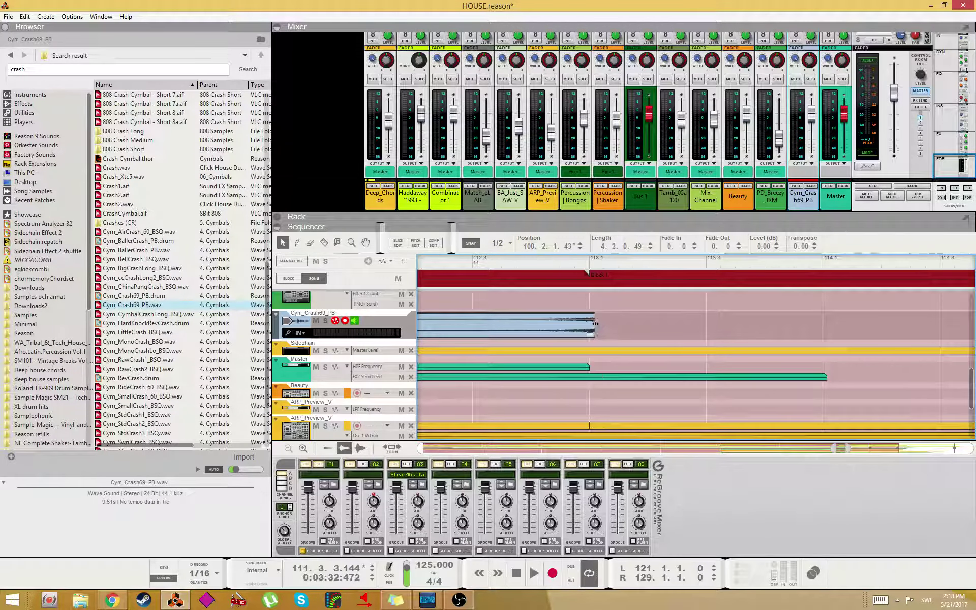
pyautogui.moveTo(595, 324); pyautogui.dragTo(590, 323)
pyautogui.moveTo(834, 448); pyautogui.dragTo(750, 449)
pyautogui.moveTo(885, 333); pyautogui.dragTo(885, 337)
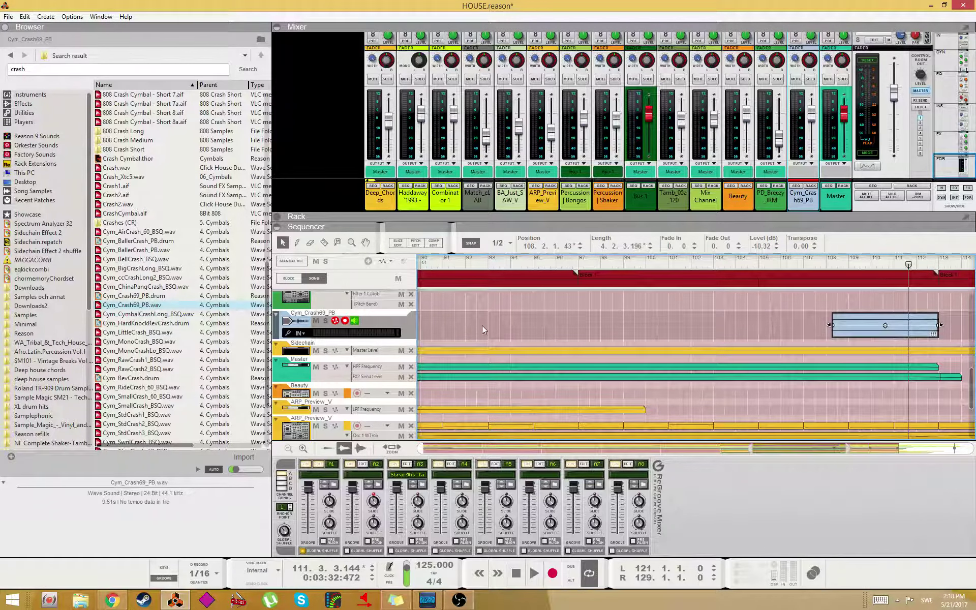
# - Enable FX send 2 on the Cym_Crash69_PB mixer channel
pyautogui.click(414, 320)
pyautogui.scroll(3, 809, 153)
pyautogui.scroll(-4, 811, 155)
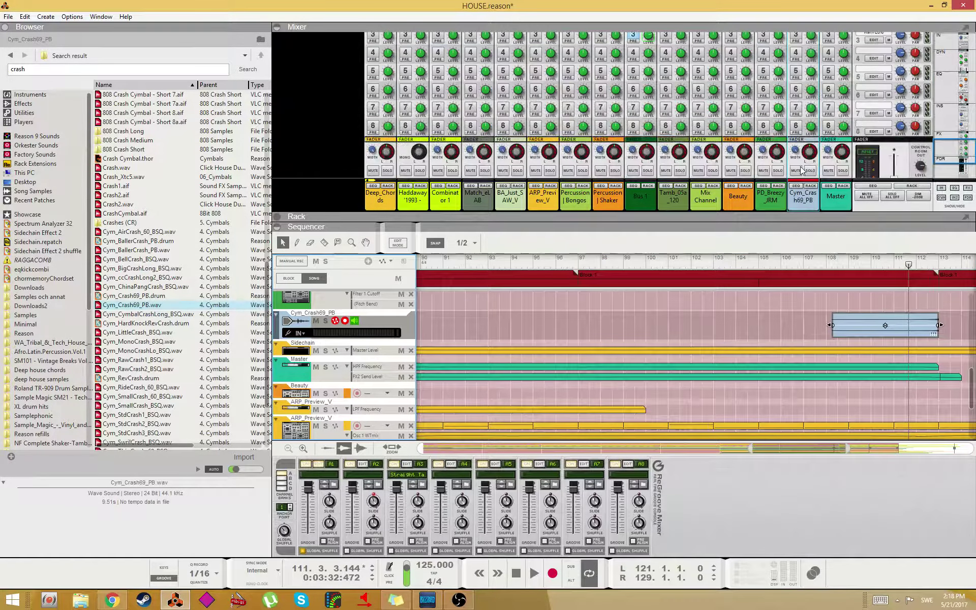
pyautogui.click(805, 172)
pyautogui.click(836, 187)
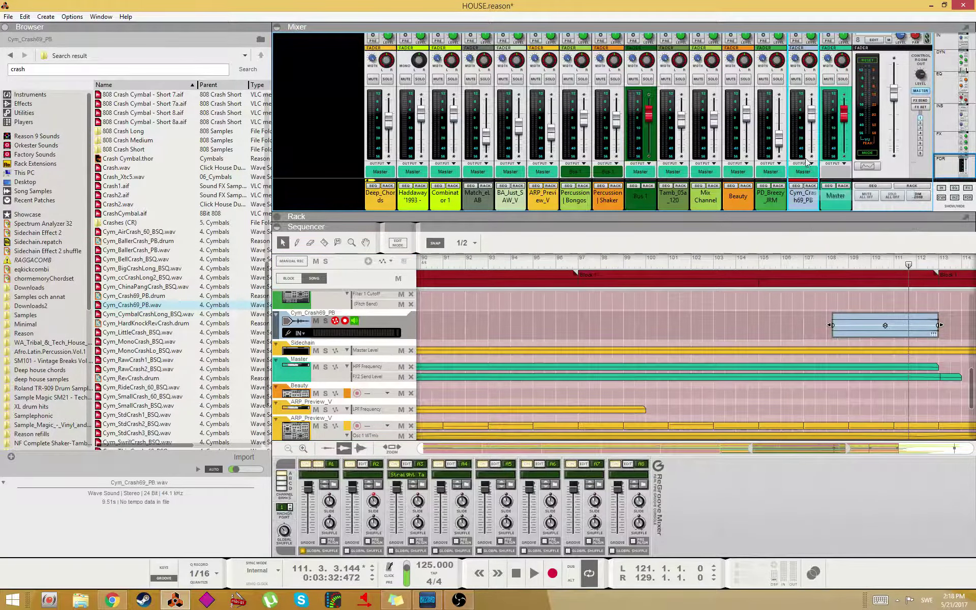
pyautogui.scroll(4, 810, 170)
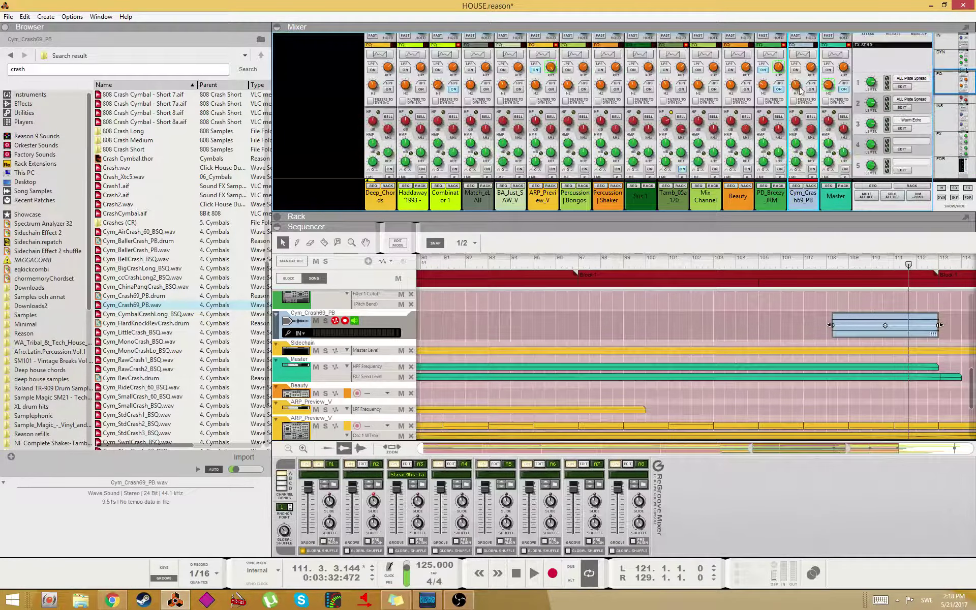
pyautogui.scroll(-3, 804, 103)
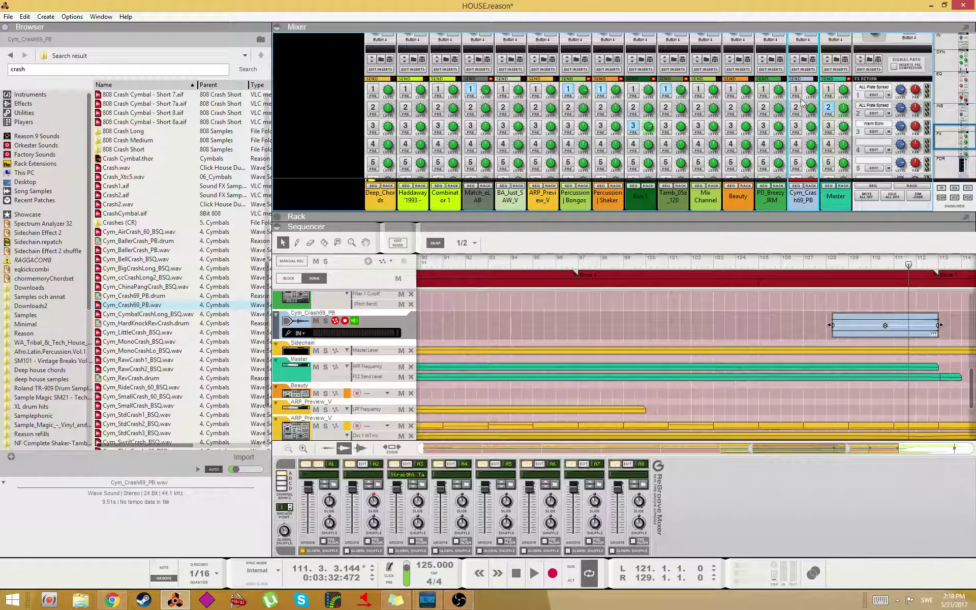
pyautogui.click(796, 107)
# - Play the transition into bar 113 and adjust the crash channel's send 2 level
pyautogui.click(840, 259)
pyautogui.press('space')
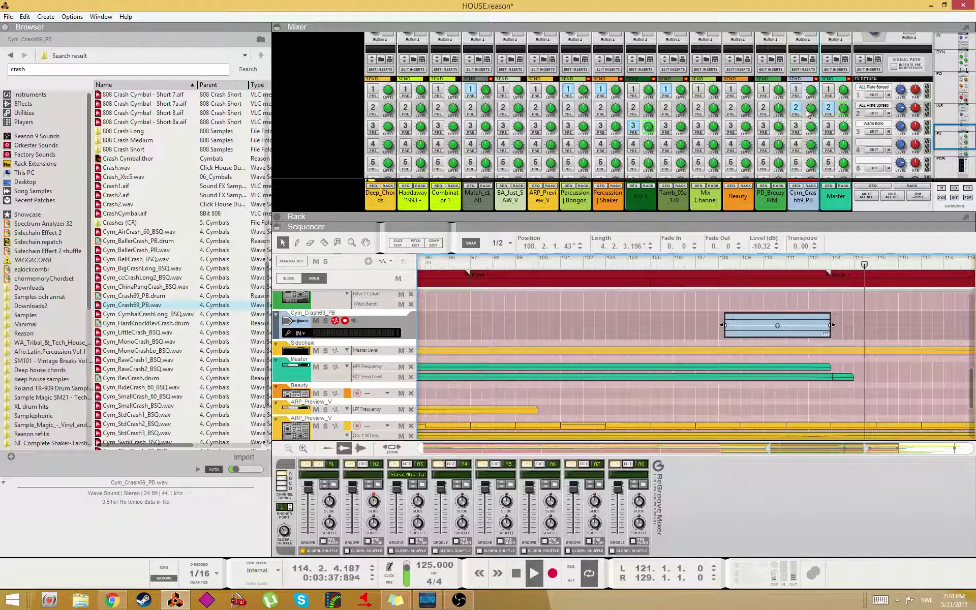
pyautogui.moveTo(813, 108); pyautogui.dragTo(816, 99)
pyautogui.click(786, 261)
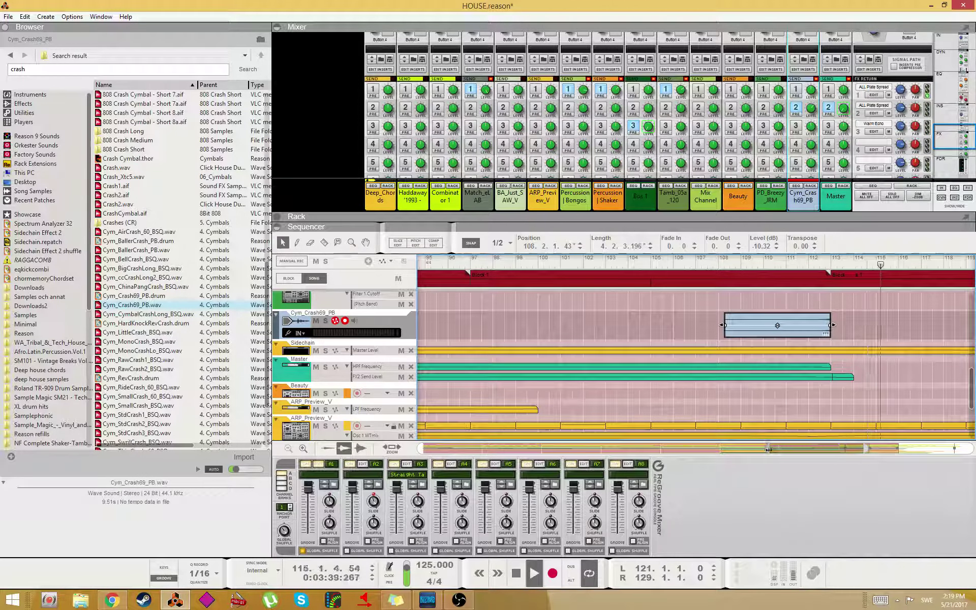
# - Play the arrangement from bar 1 and save the song
pyautogui.moveTo(768, 449); pyautogui.dragTo(134, 450)
pyautogui.moveTo(806, 450); pyautogui.dragTo(871, 446)
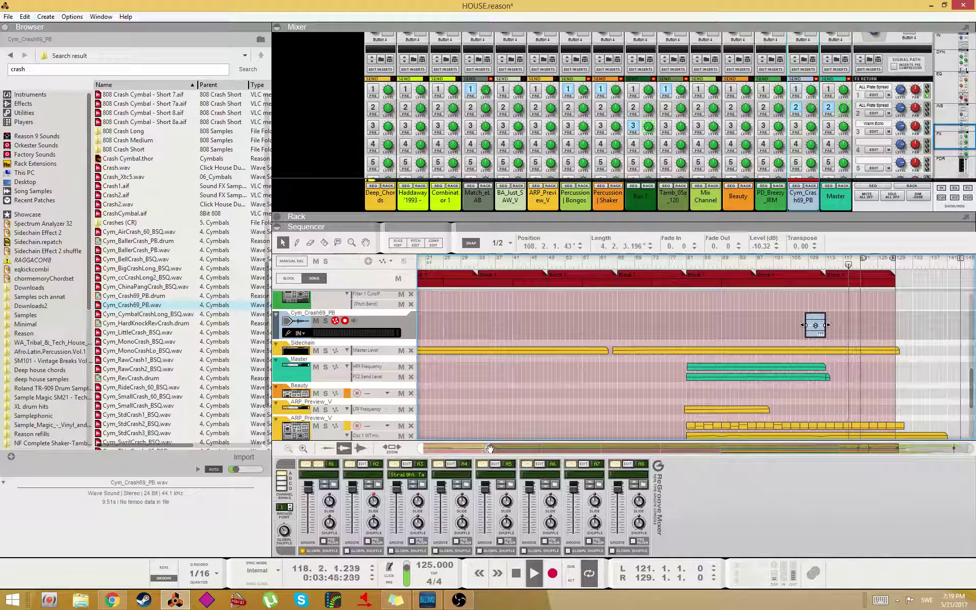
pyautogui.moveTo(488, 448); pyautogui.dragTo(338, 448)
pyautogui.click(422, 261)
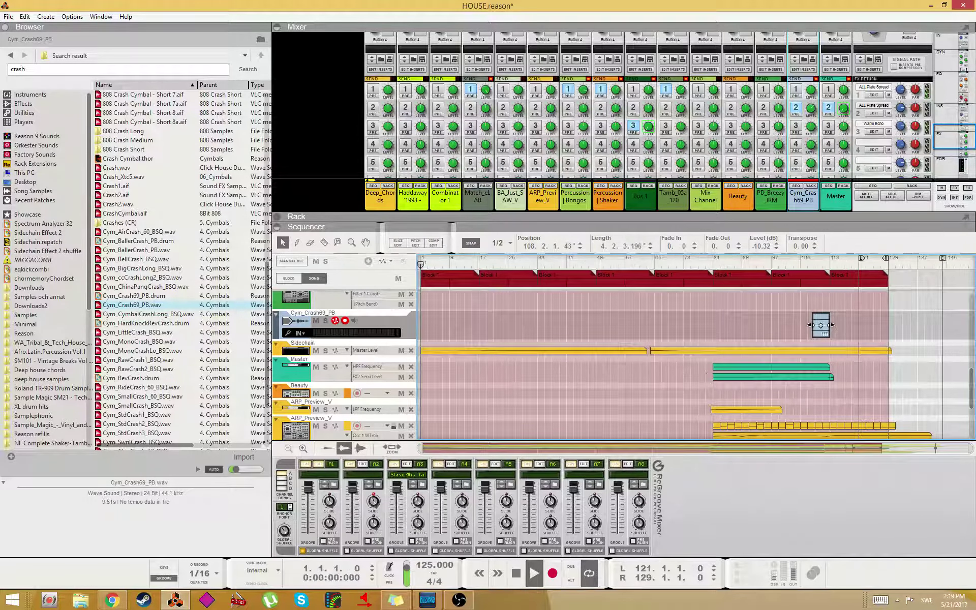
pyautogui.click(550, 325)
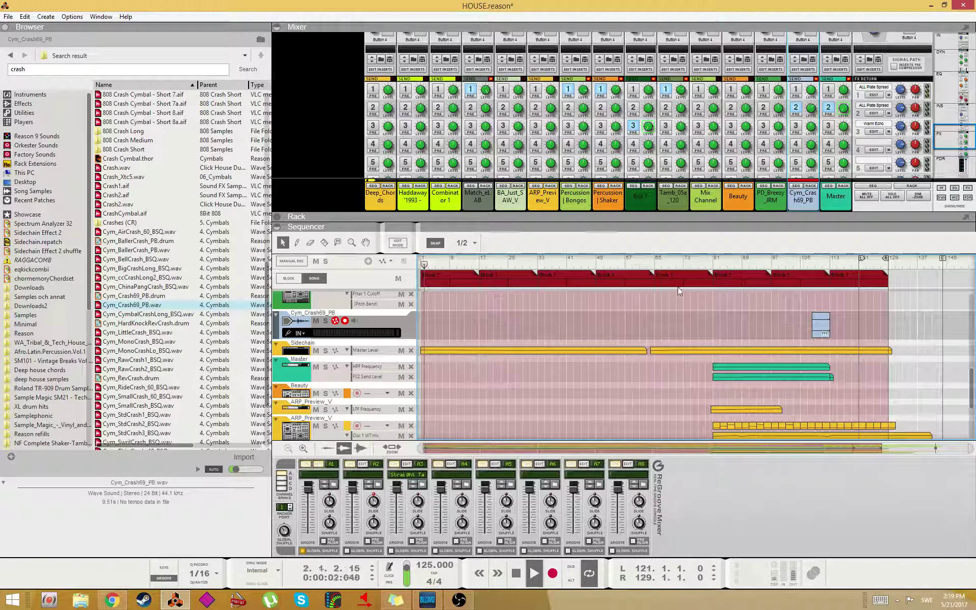
pyautogui.hotkey('ctrl', 's')
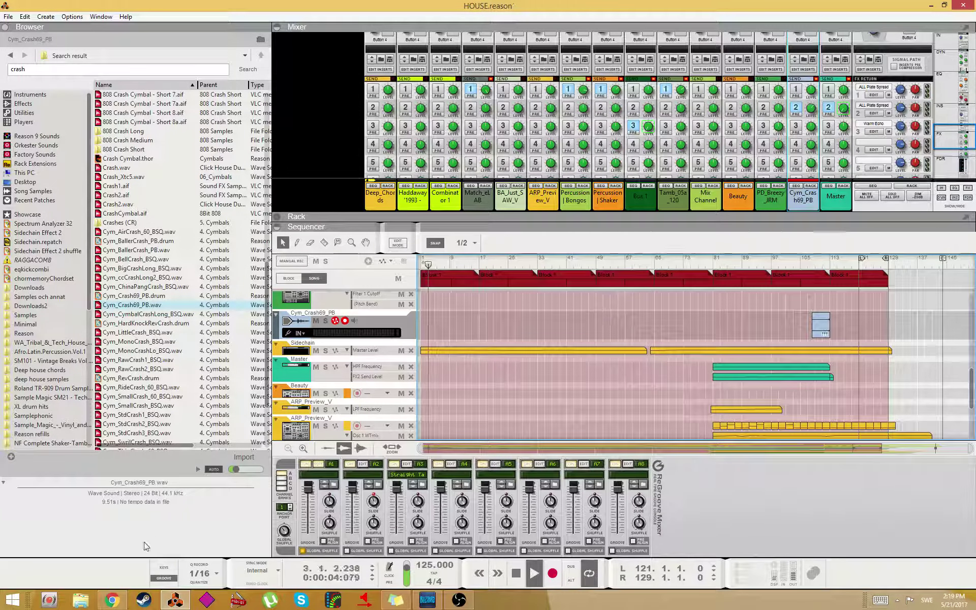
pyautogui.hotkey('alt', 'Tab')
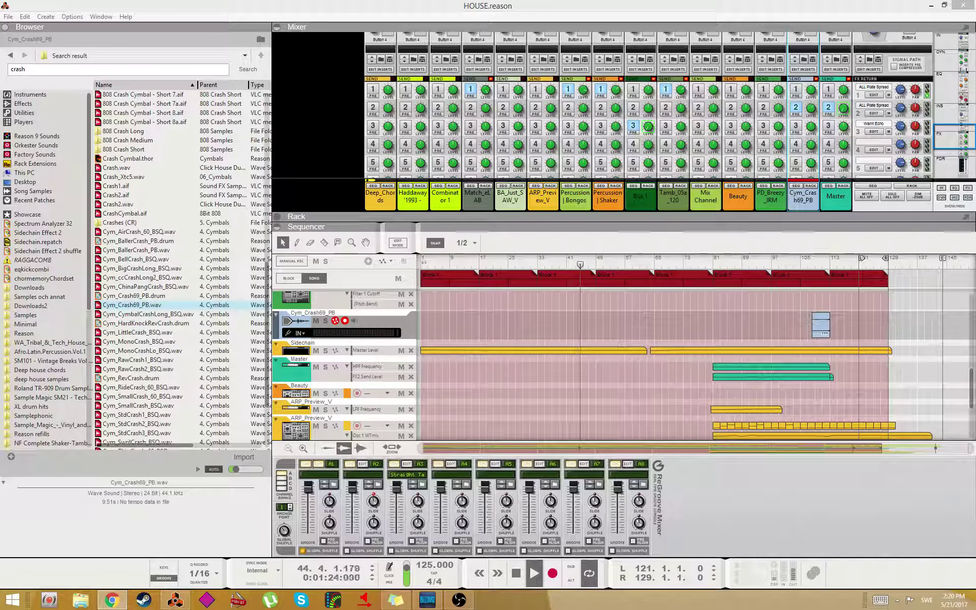
pyautogui.click(412, 137)
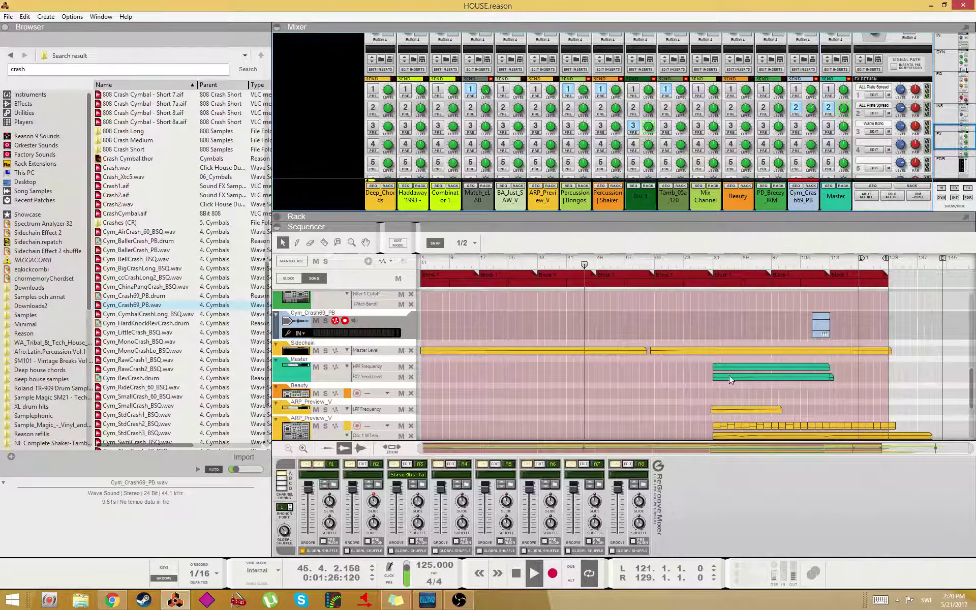
# - In the Deep_Chords Filter 1 Cutoff automation clip, move the peak point earlier to about bar 62 and raise it
pyautogui.click(645, 357)
pyautogui.scroll(9, 645, 357)
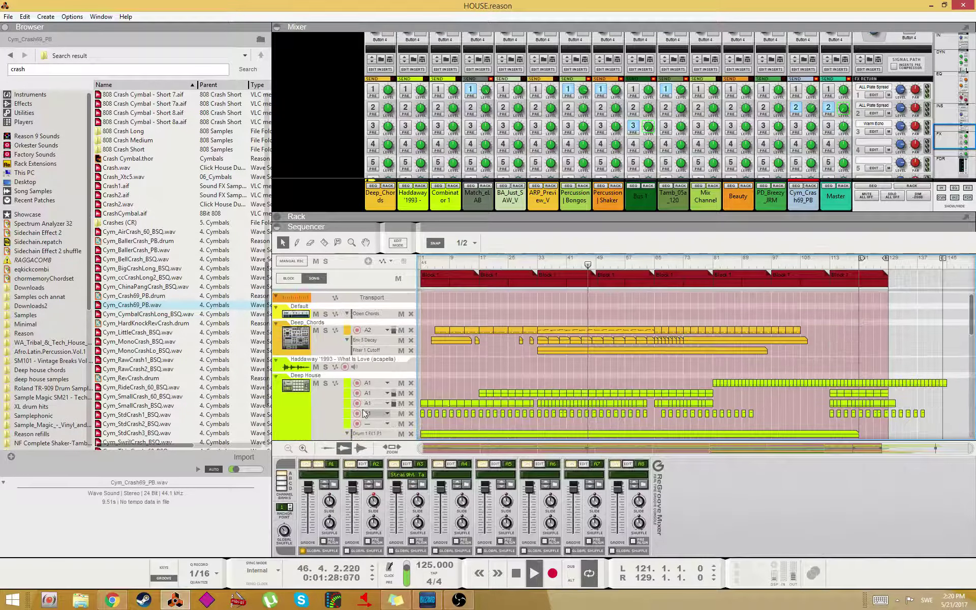
pyautogui.click(310, 417)
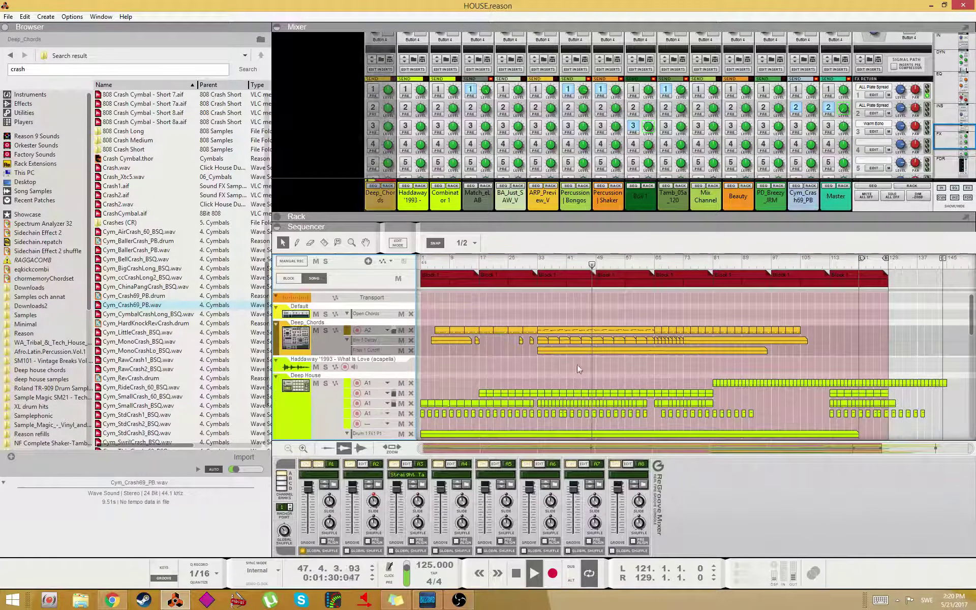
pyautogui.click(568, 355)
pyautogui.click(568, 355)
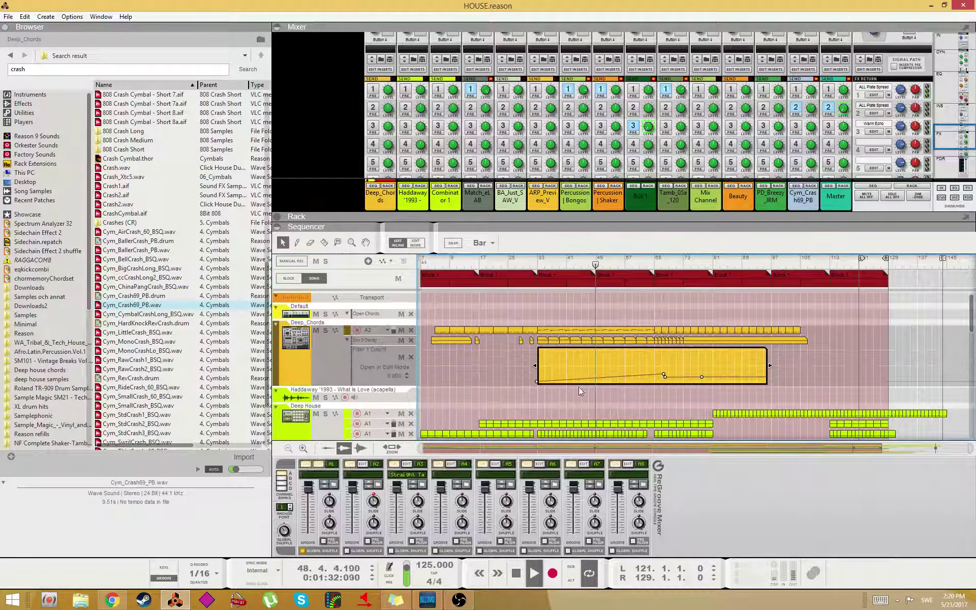
pyautogui.moveTo(664, 376); pyautogui.dragTo(597, 365)
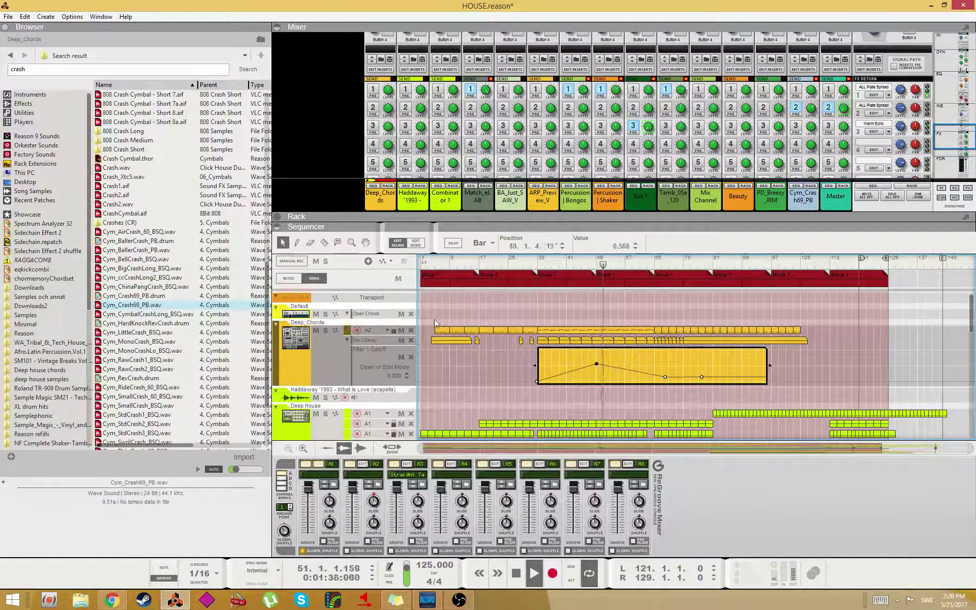
pyautogui.hotkey('ctrl', 'z')
pyautogui.click(326, 374)
# - Bring the Vocals leveling amplifier into view in the rack and adjust its Peak Reduction during playback
pyautogui.scroll(-3, 383, 188)
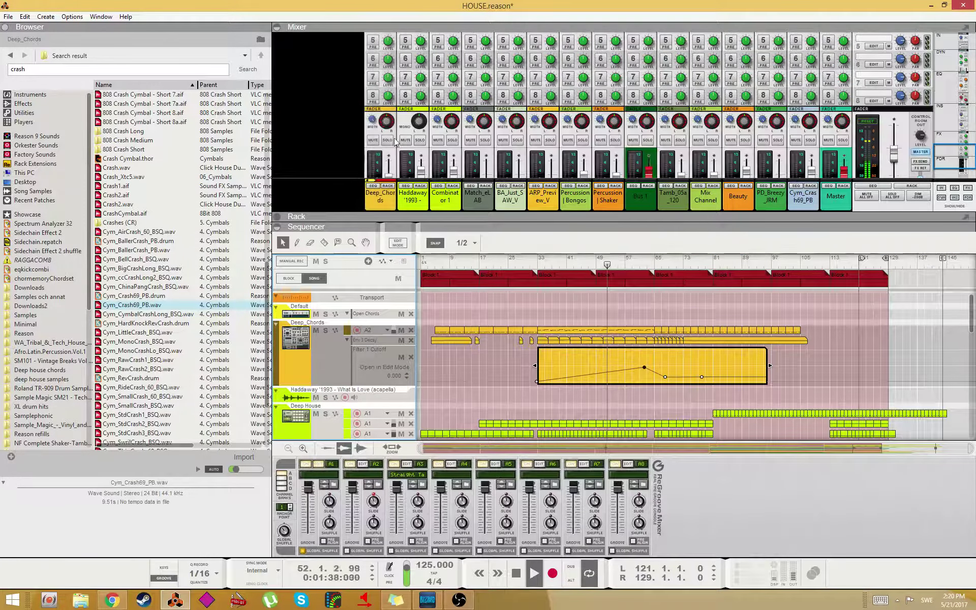
pyautogui.click(387, 187)
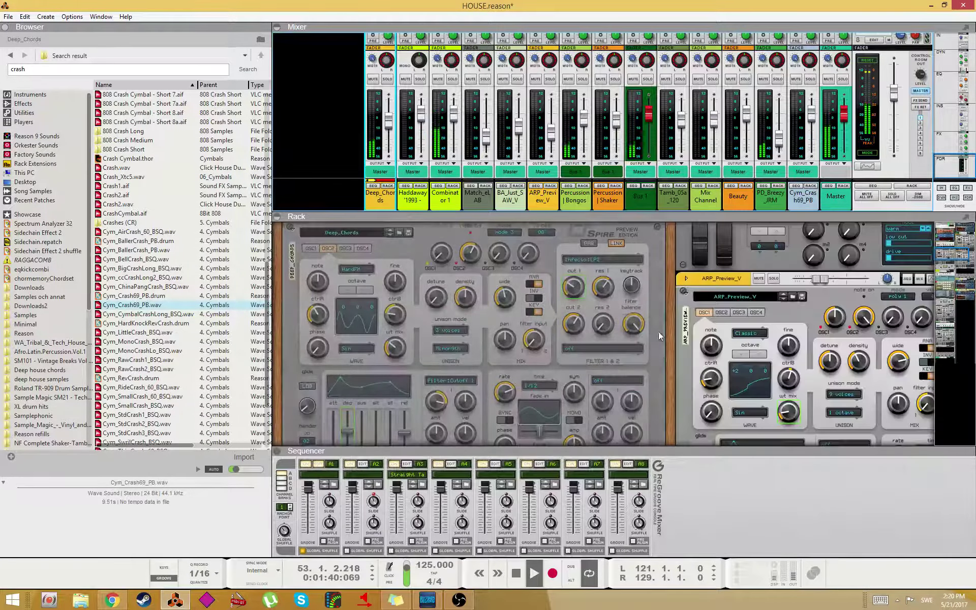
pyautogui.scroll(2, 597, 361)
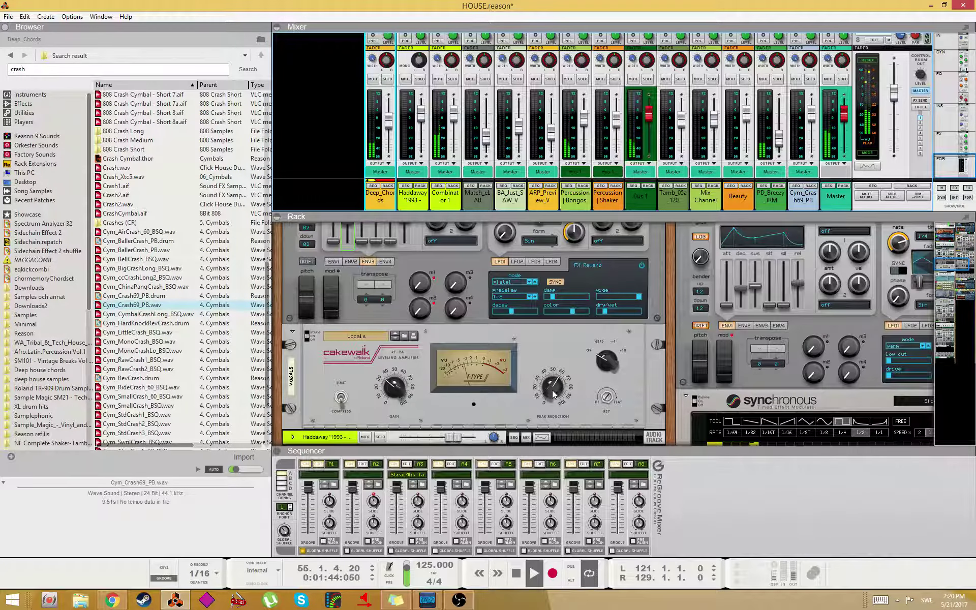
pyautogui.click(559, 418)
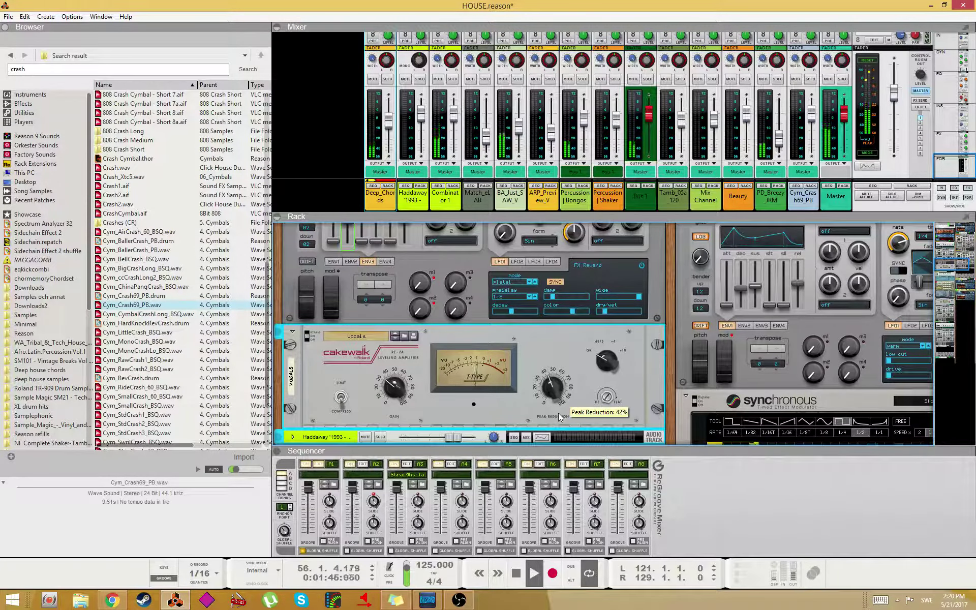
pyautogui.scroll(2, 558, 416)
pyautogui.scroll(-2, 558, 418)
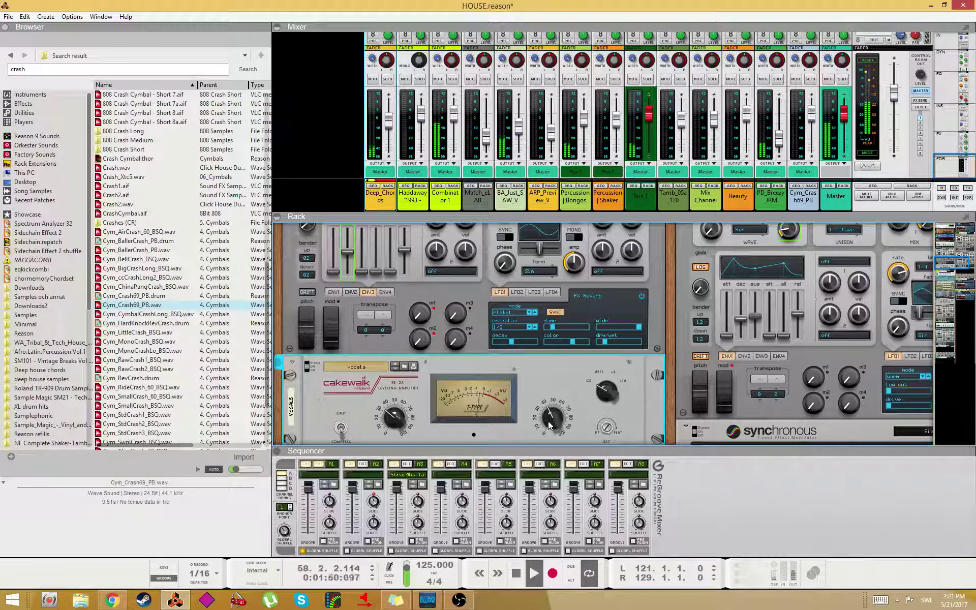
# - Show the full sequencer and restart playback from about bar 5 to check the vocals
pyautogui.press('F5')
pyautogui.press('F6')
pyautogui.press('F7')
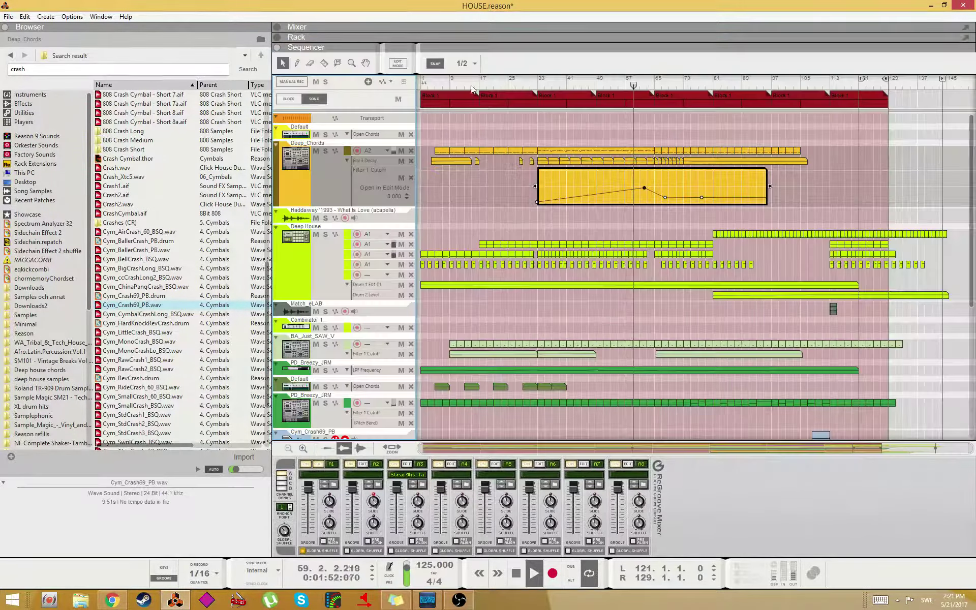
pyautogui.click(434, 78)
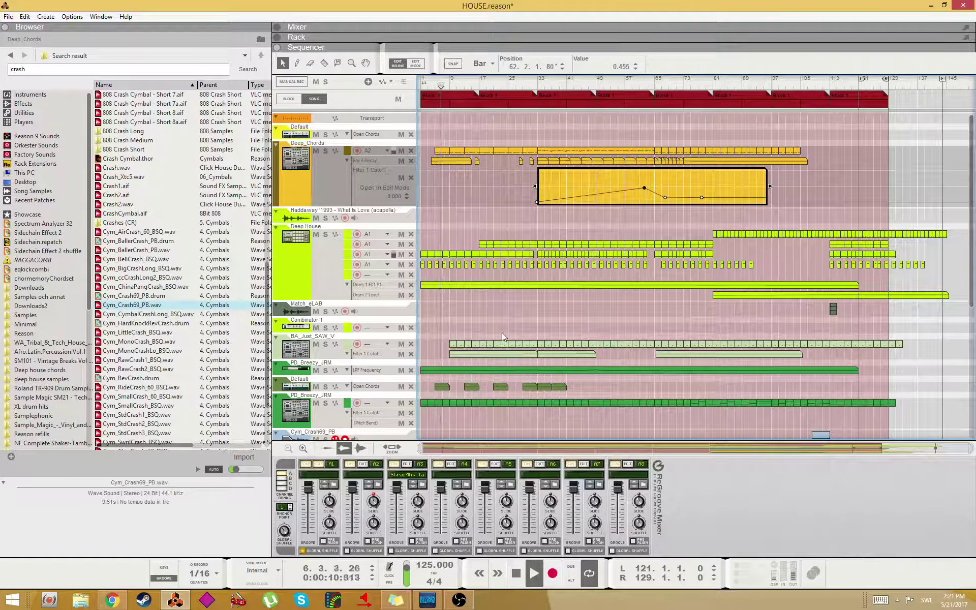
# - Create a Peak Reduction automation lane for the Vocals leveling amplifier and draw a clip from about bar 6 to bar 37
pyautogui.press('F6')
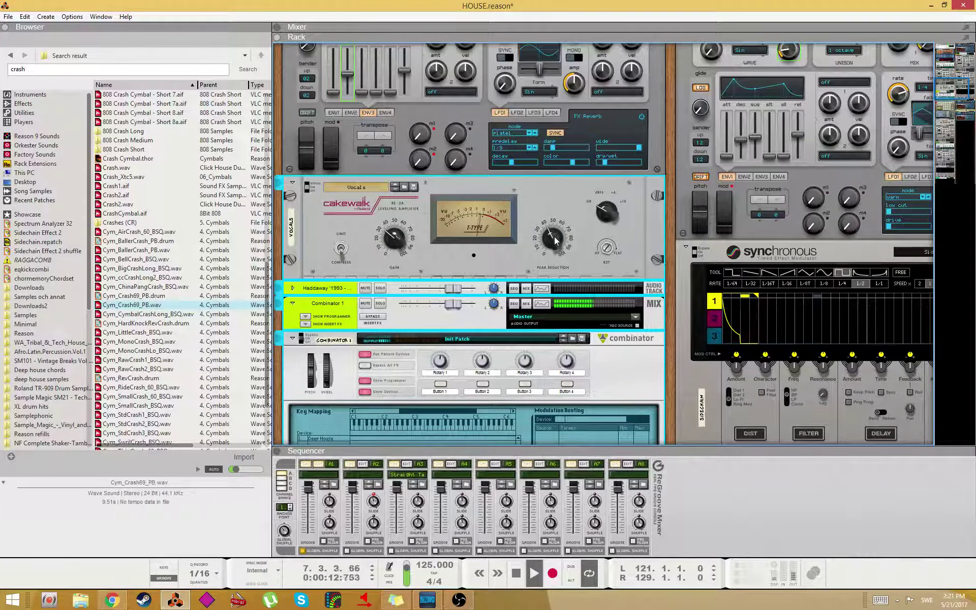
pyautogui.scroll(-1, 553, 244)
pyautogui.rightClick(561, 207)
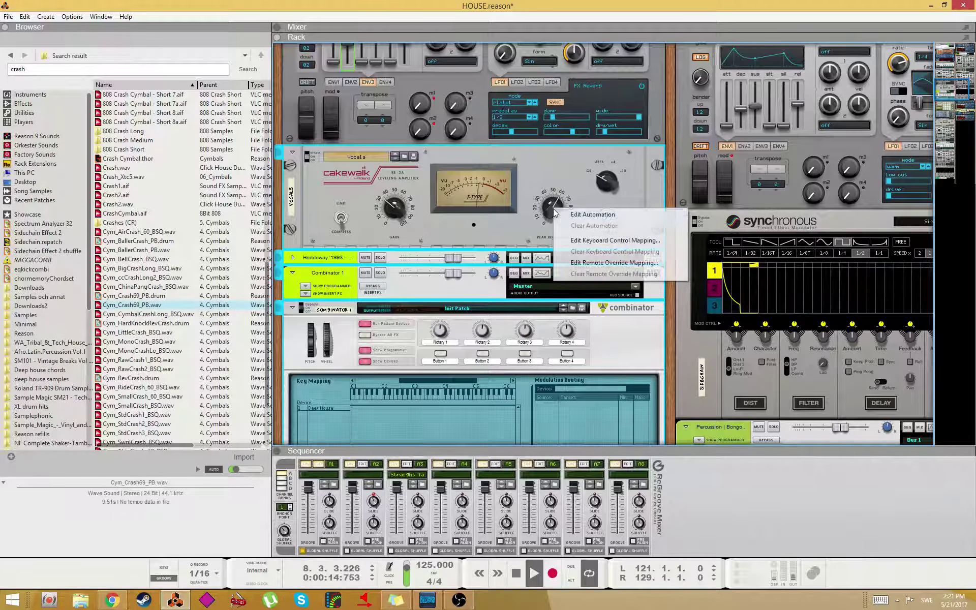
pyautogui.click(589, 214)
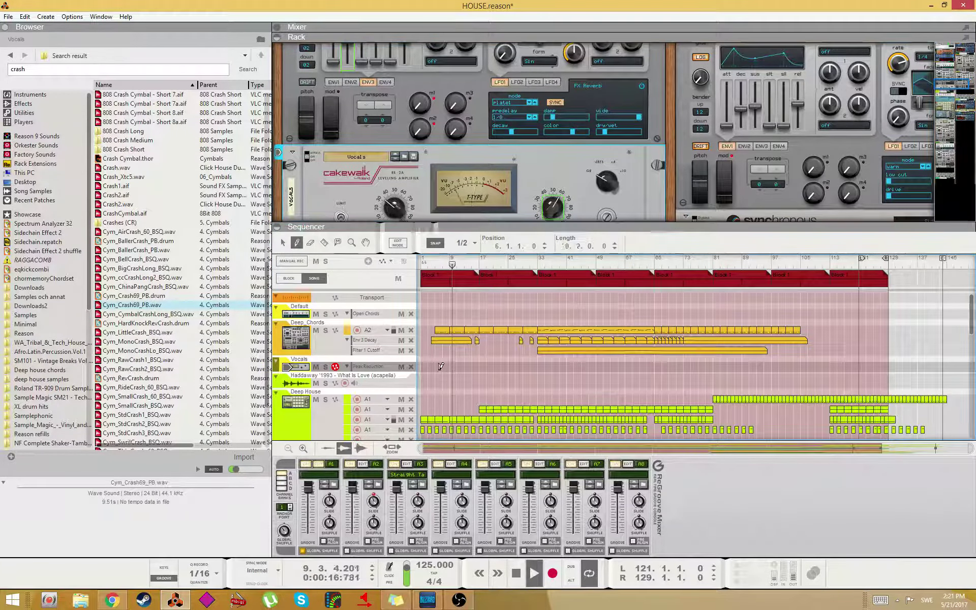
pyautogui.moveTo(443, 366); pyautogui.dragTo(551, 367)
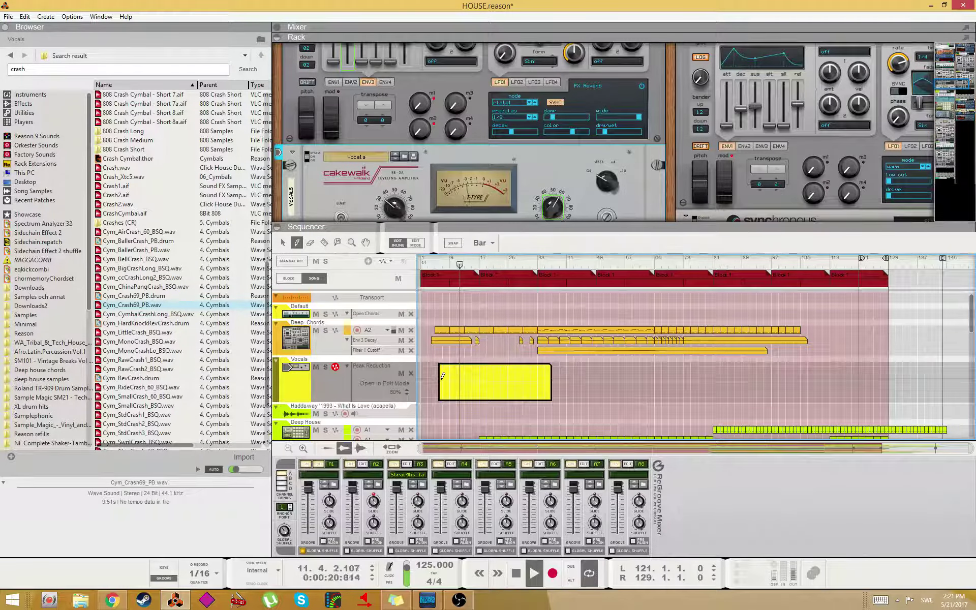
# - Draw a falling Peak Reduction curve reaching 26% at about bar 25, and extend the automation clip past the end of the blocks
pyautogui.click(442, 379)
pyautogui.click(510, 393)
pyautogui.press('q')
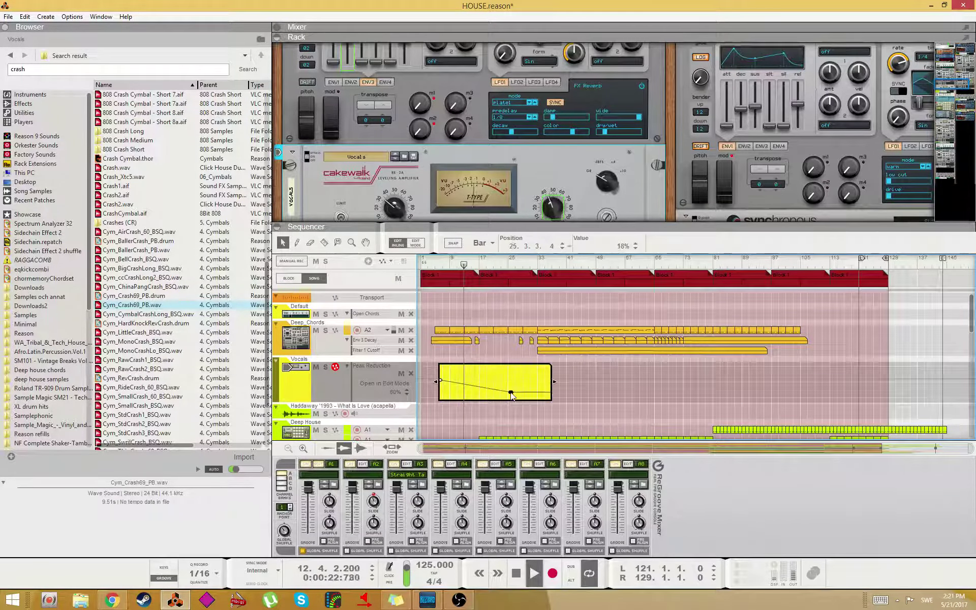
pyautogui.moveTo(508, 393); pyautogui.dragTo(973, 383)
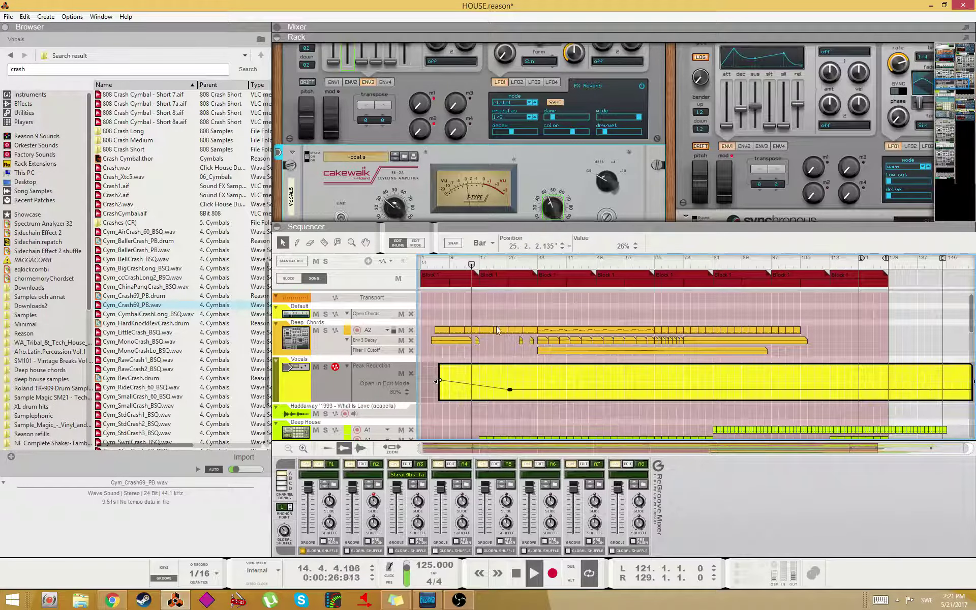
pyautogui.click(523, 308)
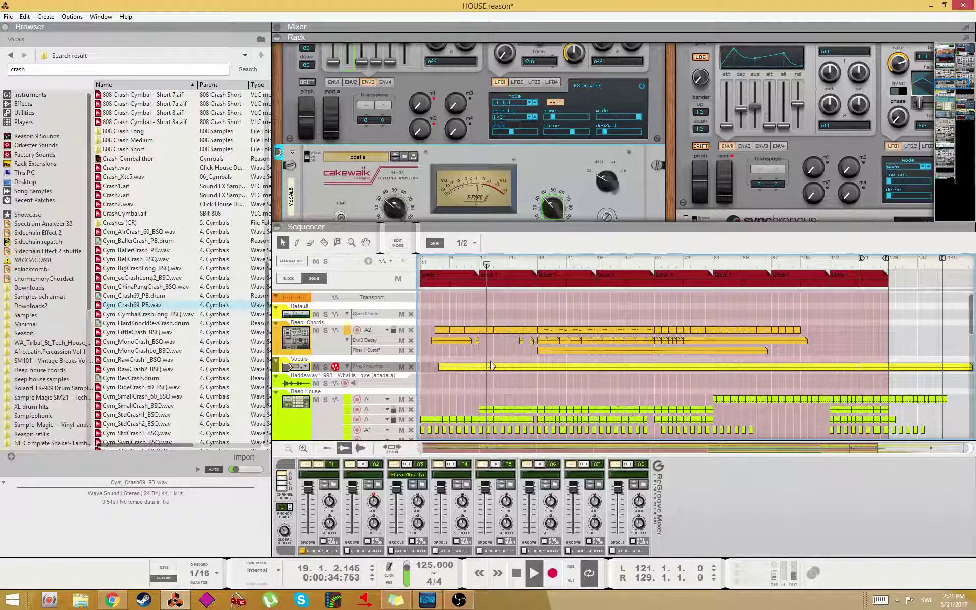
pyautogui.click(594, 147)
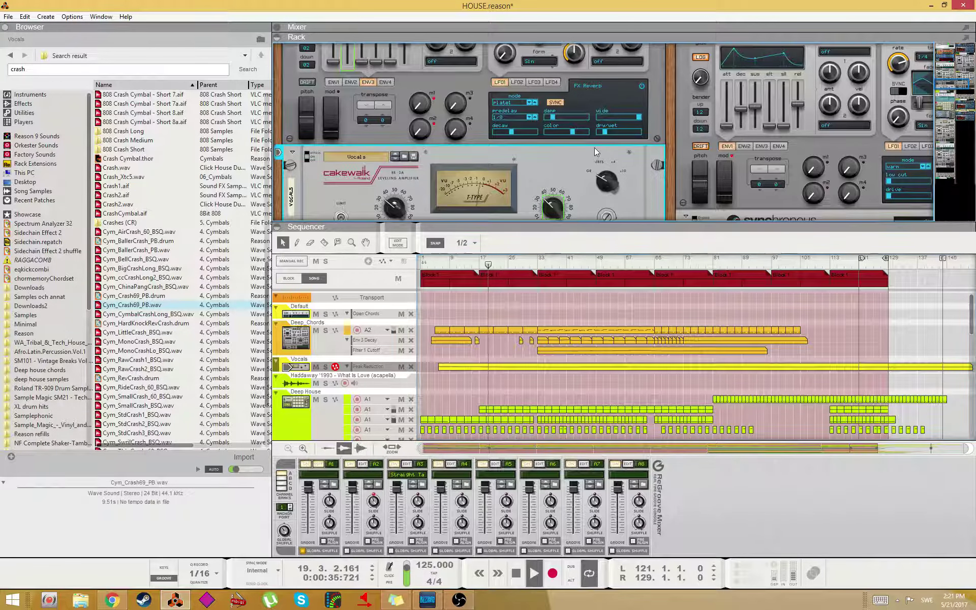
# - In the Vocals Peak Reduction clip, raise the second point to 35% at about bar 24
pyautogui.doubleClick(492, 365)
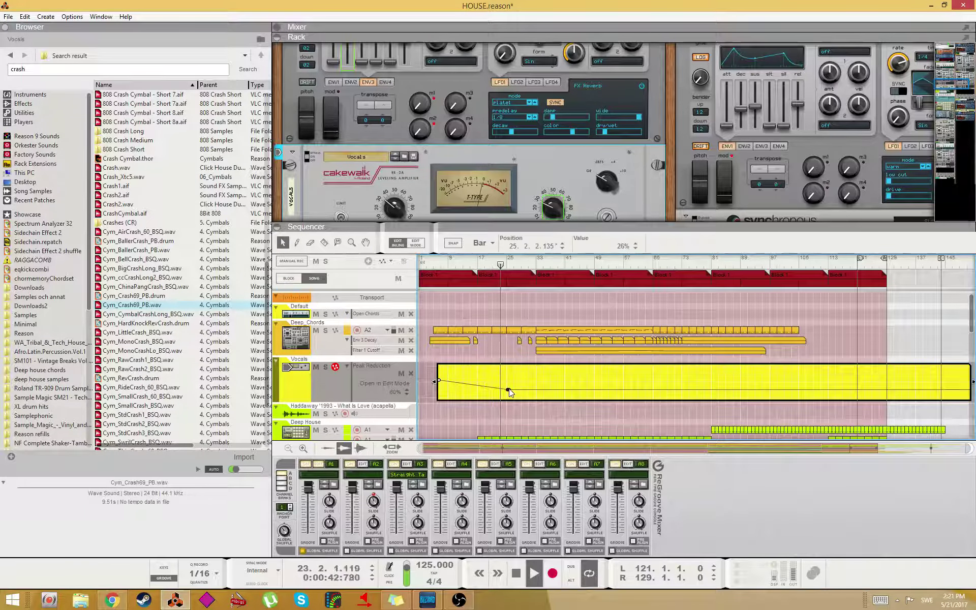
pyautogui.moveTo(508, 388); pyautogui.dragTo(507, 385)
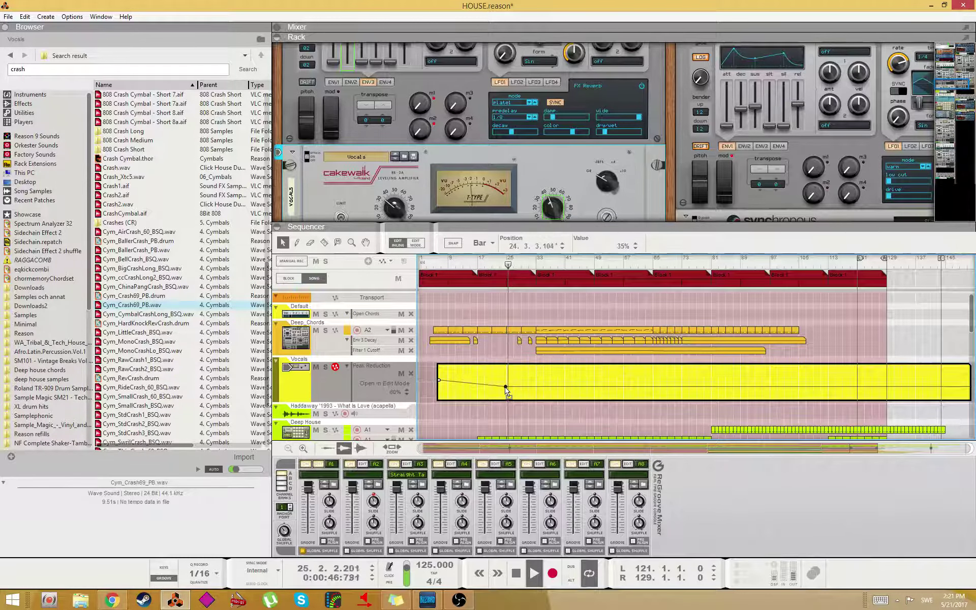
pyautogui.moveTo(506, 387); pyautogui.dragTo(507, 389)
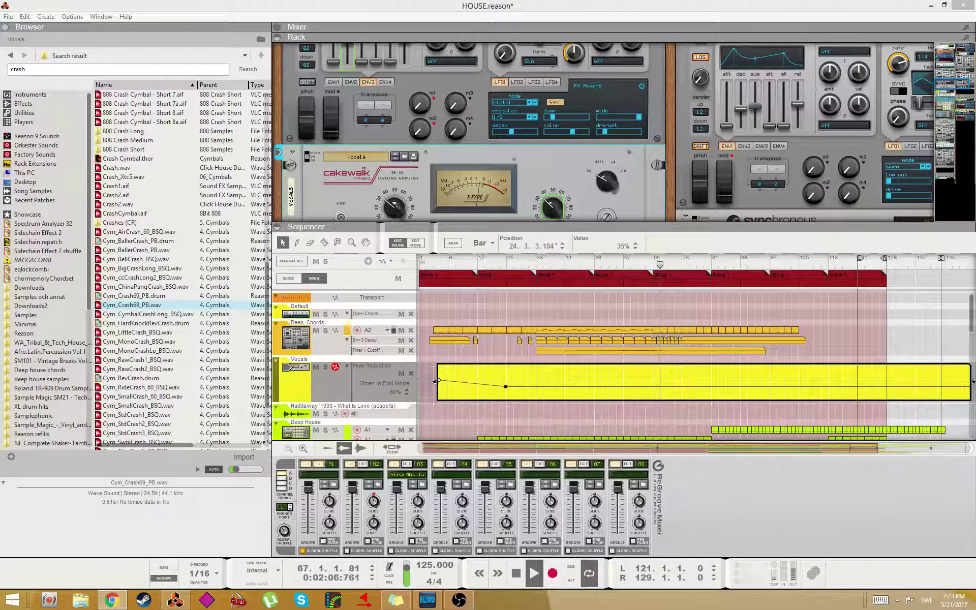
# - Add Peak Reduction points at 32% near bar 60, a small peak near bar 74, and a drop to 0% near bar 79
pyautogui.click(638, 385)
pyautogui.press('w')
pyautogui.click(637, 386)
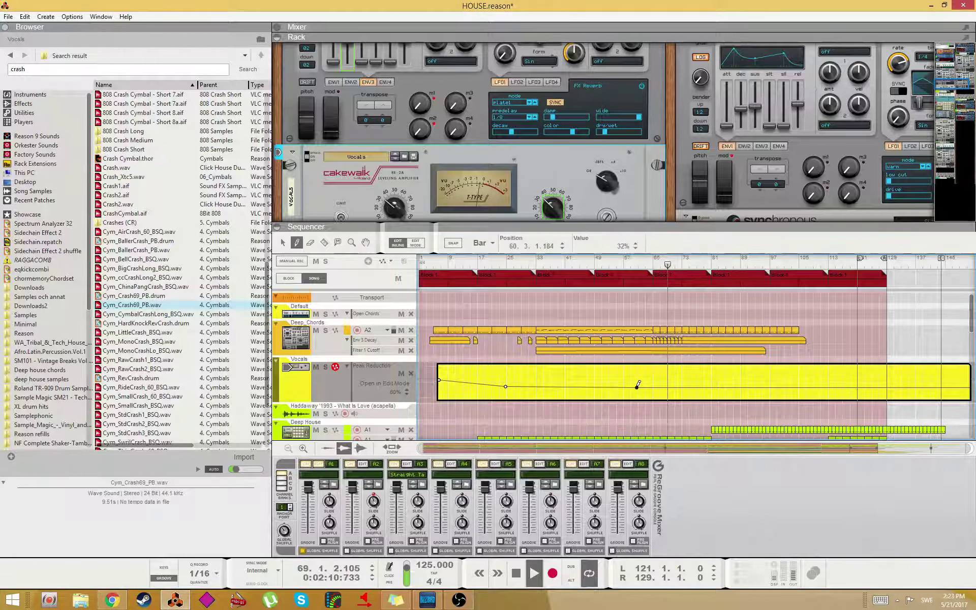
pyautogui.click(678, 377)
pyautogui.press('q')
pyautogui.moveTo(681, 377)
pyautogui.mouseDown()
pyautogui.moveTo(751, 385)
pyautogui.moveTo(686, 385)
pyautogui.moveTo(715, 387)
pyautogui.moveTo(687, 384)
pyautogui.moveTo(705, 397)
pyautogui.mouseUp()
pyautogui.keyDown('alt'); pyautogui.click(704, 388); pyautogui.keyUp('alt')
pyautogui.press('q')
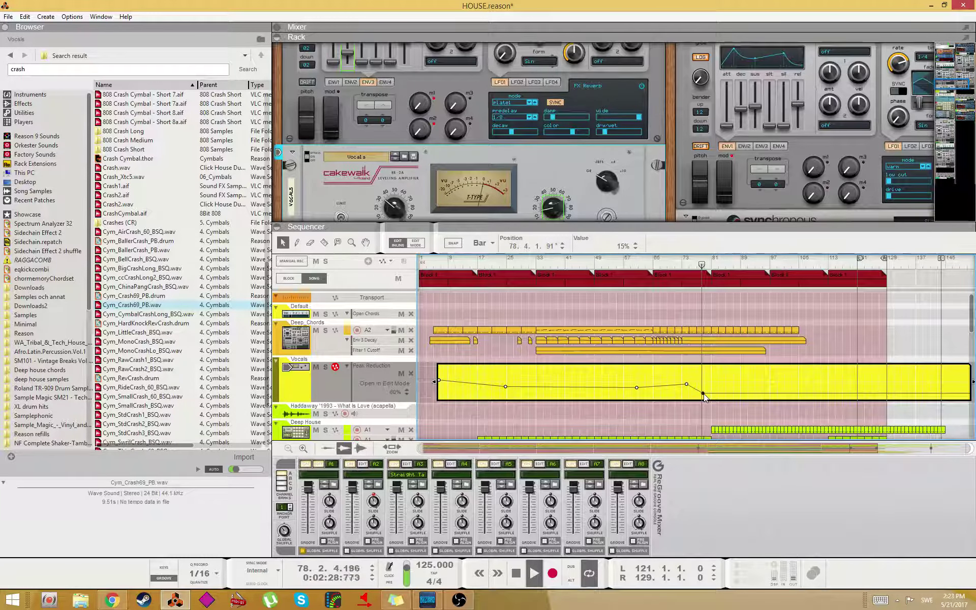
pyautogui.moveTo(704, 398); pyautogui.dragTo(706, 407)
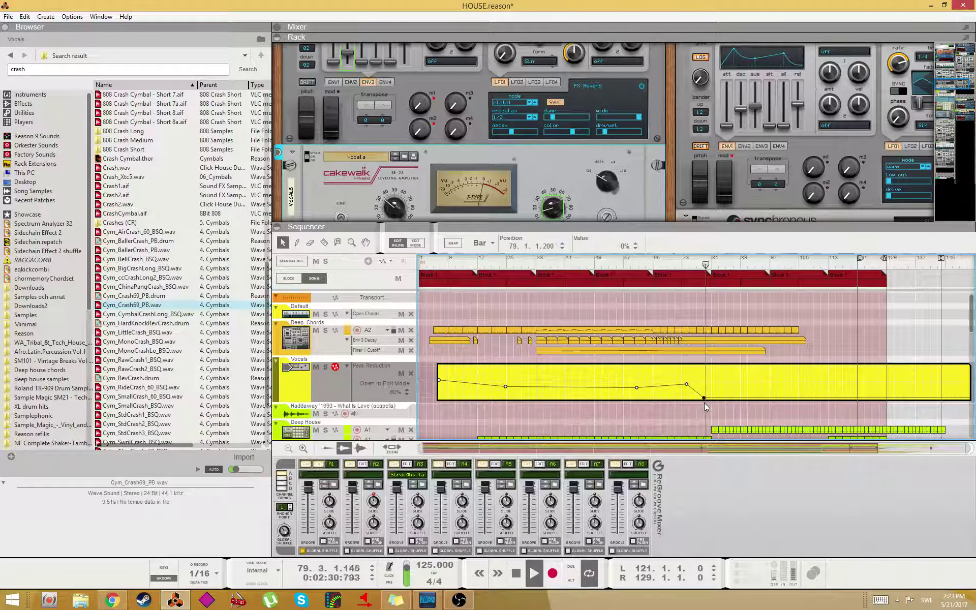
# - Create an Output Gain automation lane for the Vocals leveling amplifier
pyautogui.scroll(-1, 439, 195)
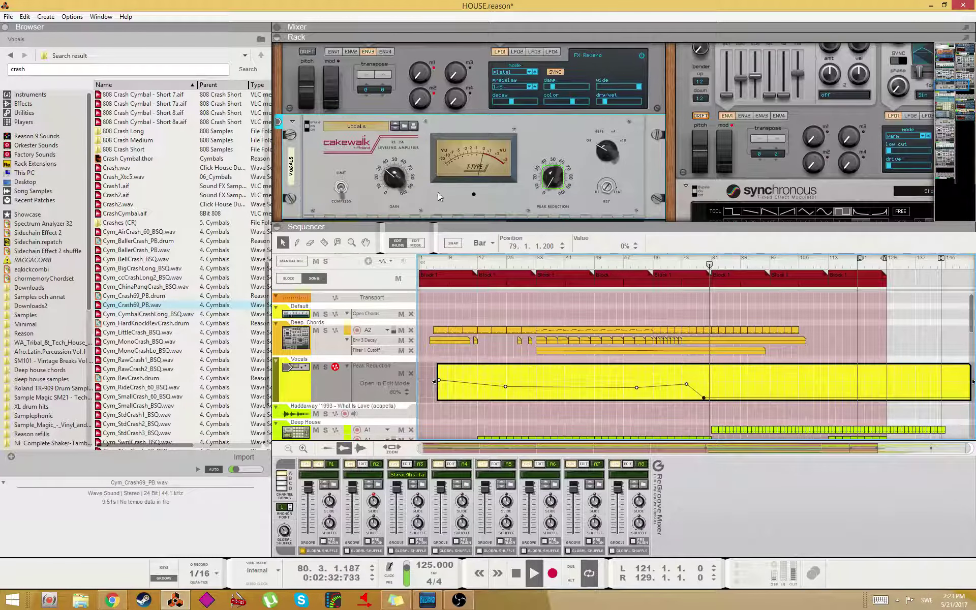
pyautogui.rightClick(405, 171)
pyautogui.click(432, 178)
pyautogui.press('w')
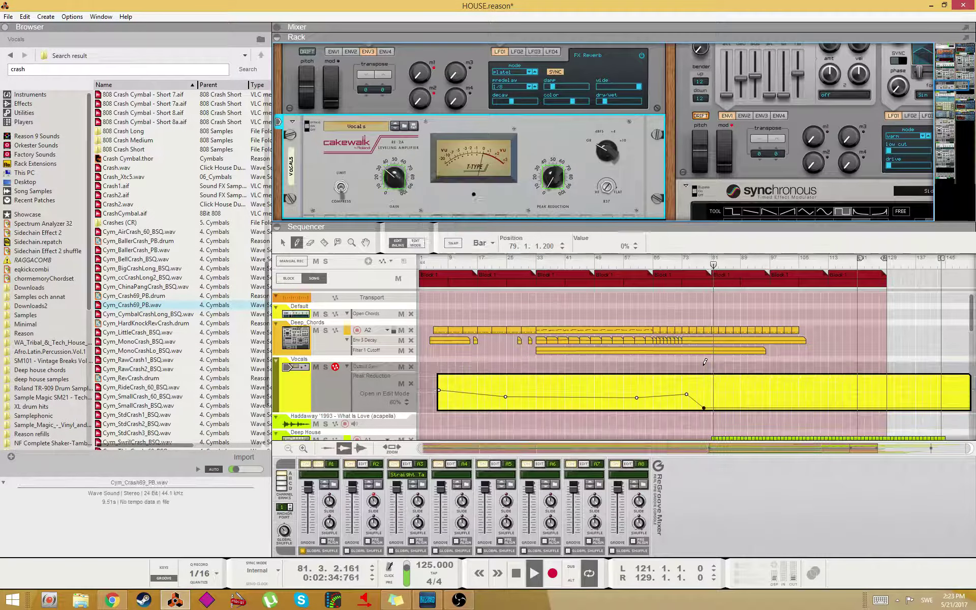
# - Try an Output Gain automation clip from about bar 78 to bar 103 with a 48% point, and delete the clip
pyautogui.moveTo(702, 365); pyautogui.dragTo(792, 365)
pyautogui.press('q')
pyautogui.doubleClick(752, 365)
pyautogui.press('w')
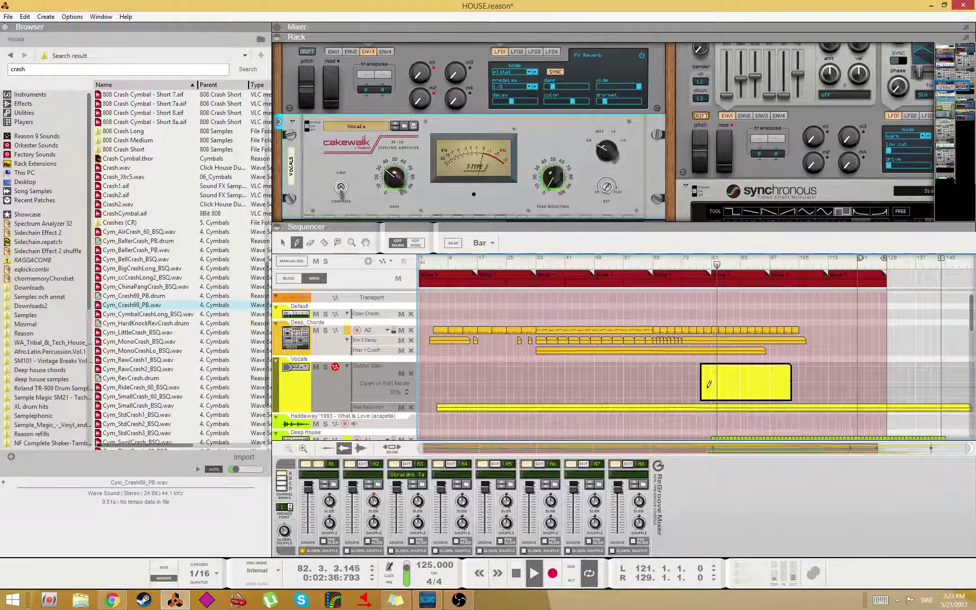
pyautogui.click(708, 382)
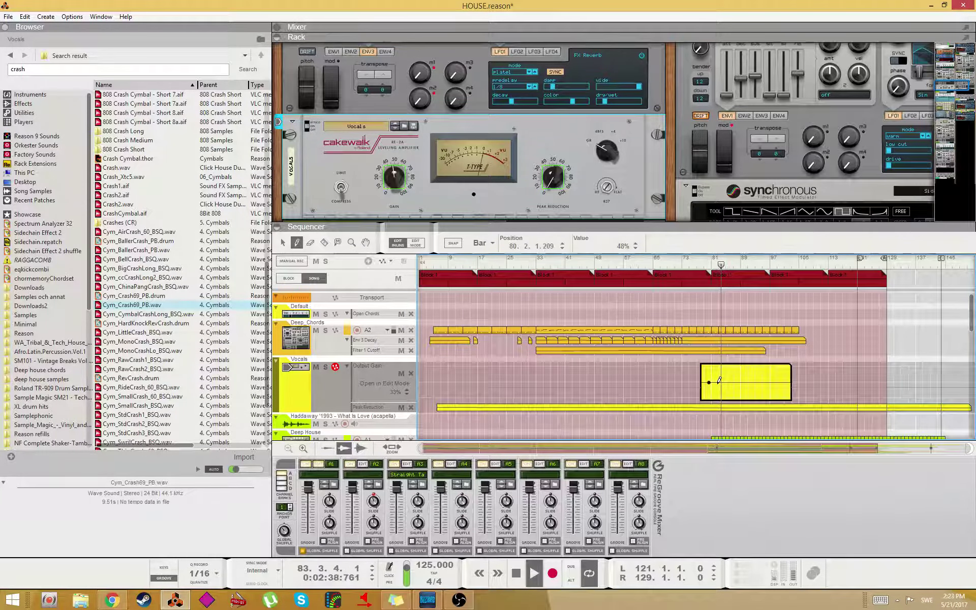
pyautogui.hotkey('ctrl', 'z')
pyautogui.press('q')
pyautogui.click(804, 348)
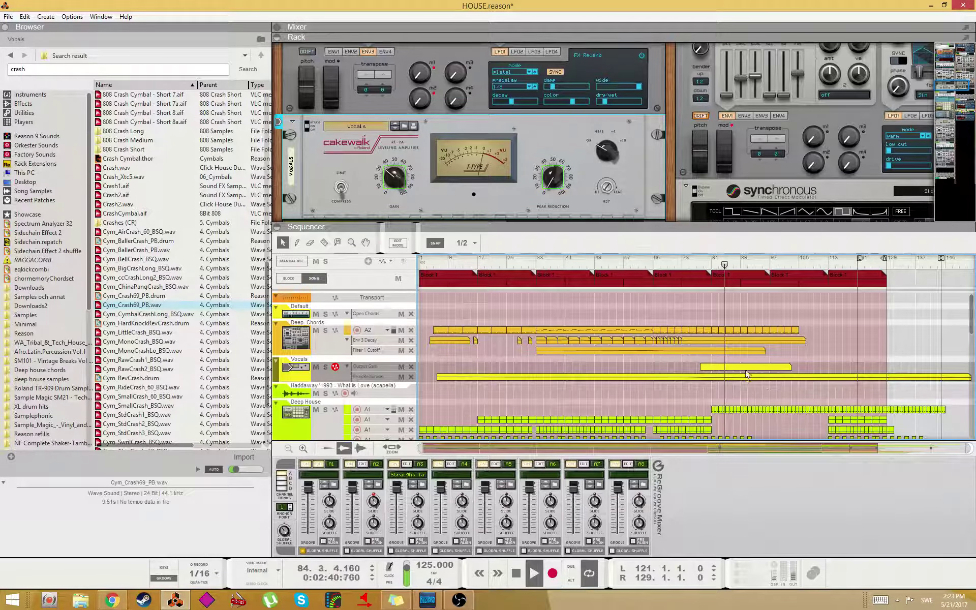
pyautogui.press('Delete')
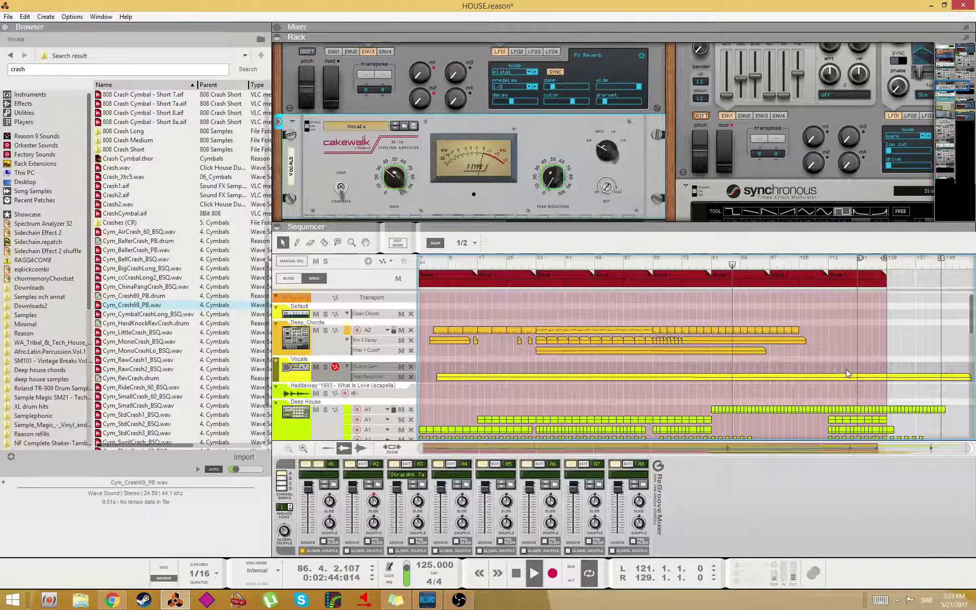
# - Duplicate the last 16-bar block clip at bar 113 and move the song end marker further out
pyautogui.click(840, 281)
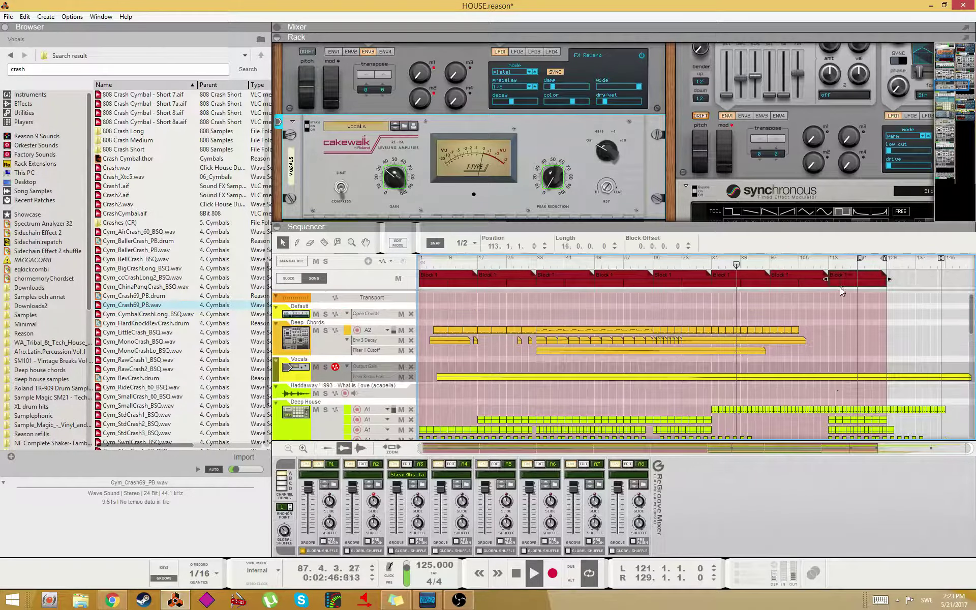
pyautogui.hotkey('ctrl', 'd')
pyautogui.moveTo(942, 262); pyautogui.dragTo(974, 258)
pyautogui.click(756, 322)
# - Hide the ReGroove Mixer to give the sequencer more room, and bring the lower percussion tracks into view
pyautogui.scroll(-6, 737, 335)
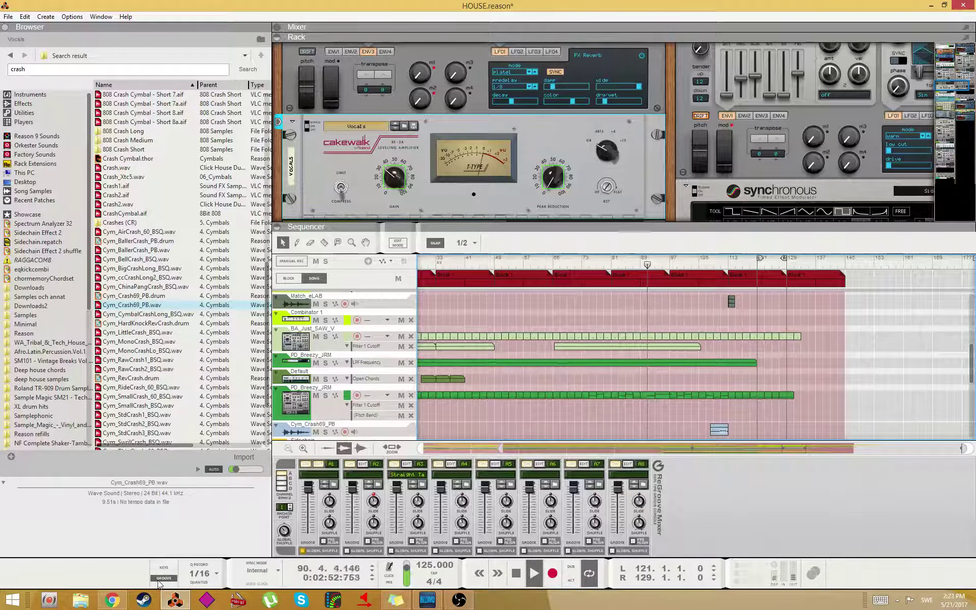
pyautogui.click(164, 579)
pyautogui.scroll(2, 713, 411)
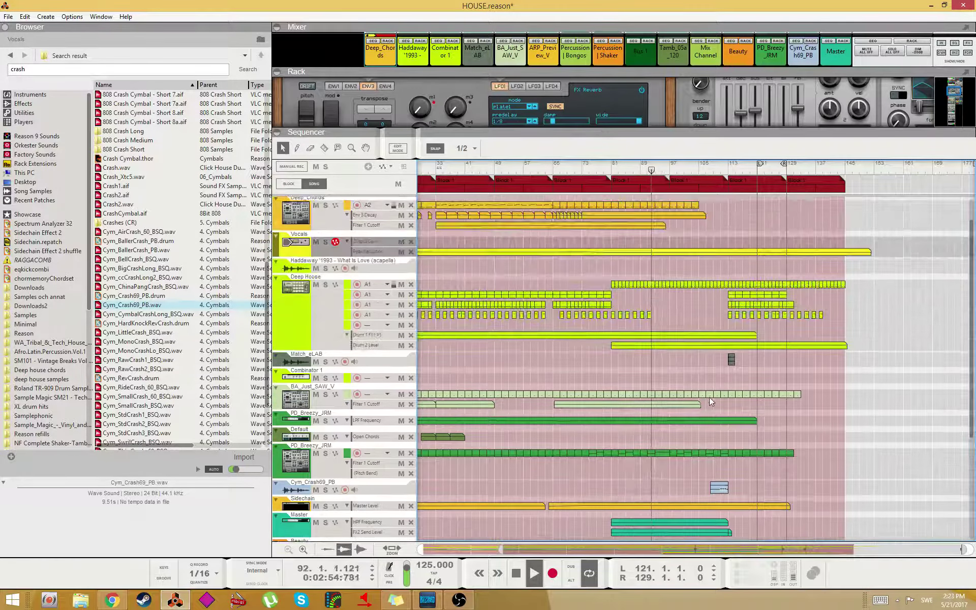
pyautogui.scroll(-2, 718, 413)
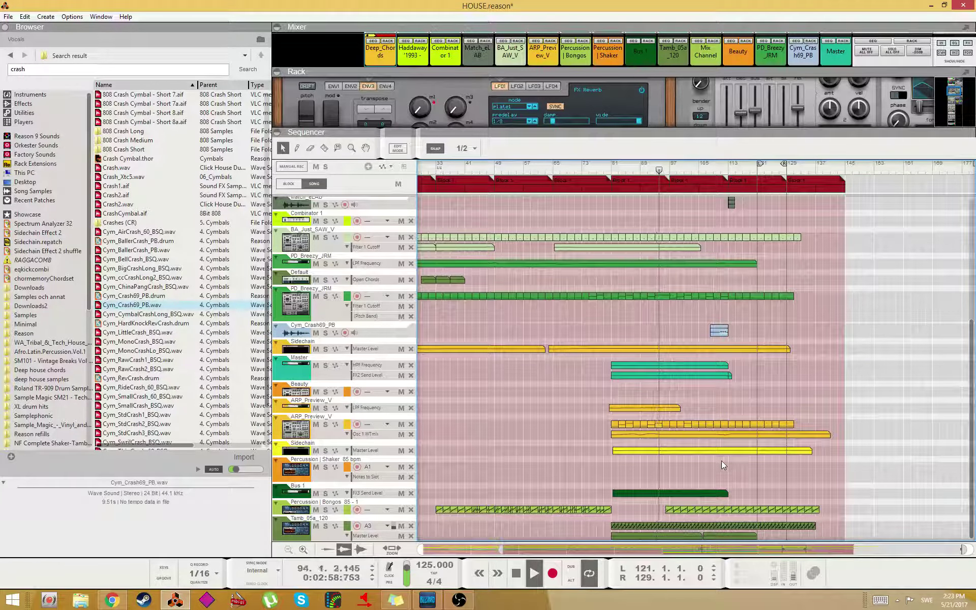
# - Try to trim the start of the first Percussion Bongos clip in the later section to bar 97
pyautogui.click(668, 509)
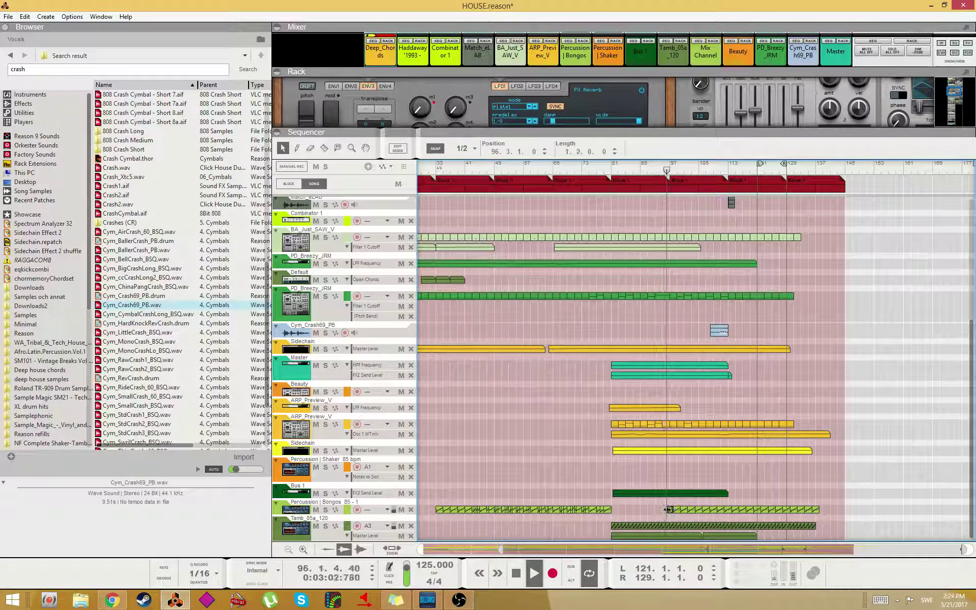
pyautogui.moveTo(663, 509); pyautogui.dragTo(670, 510)
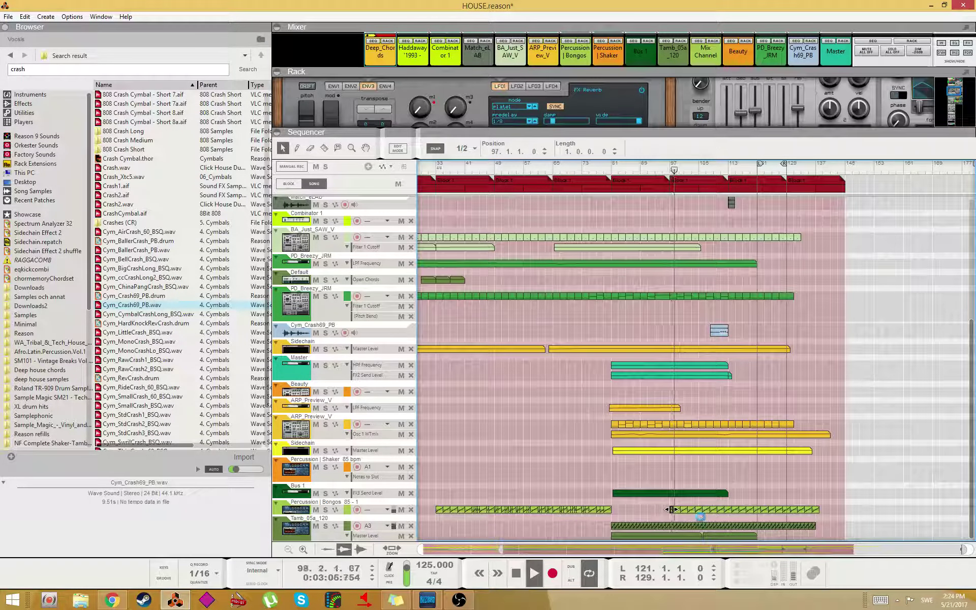
pyautogui.hotkey('ctrl', 'z')
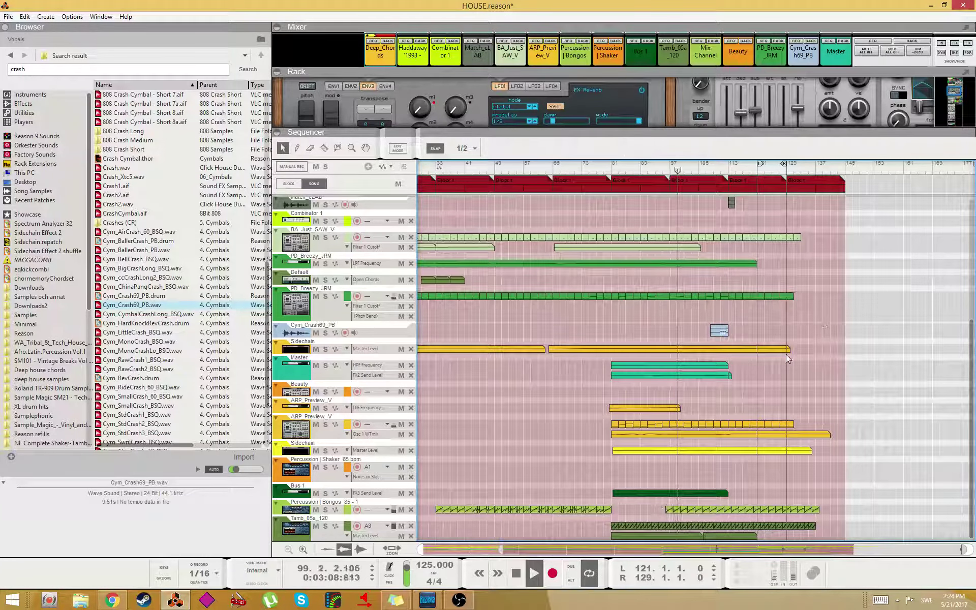
pyautogui.click(804, 356)
pyautogui.scroll(3, 792, 385)
pyautogui.scroll(-3, 785, 437)
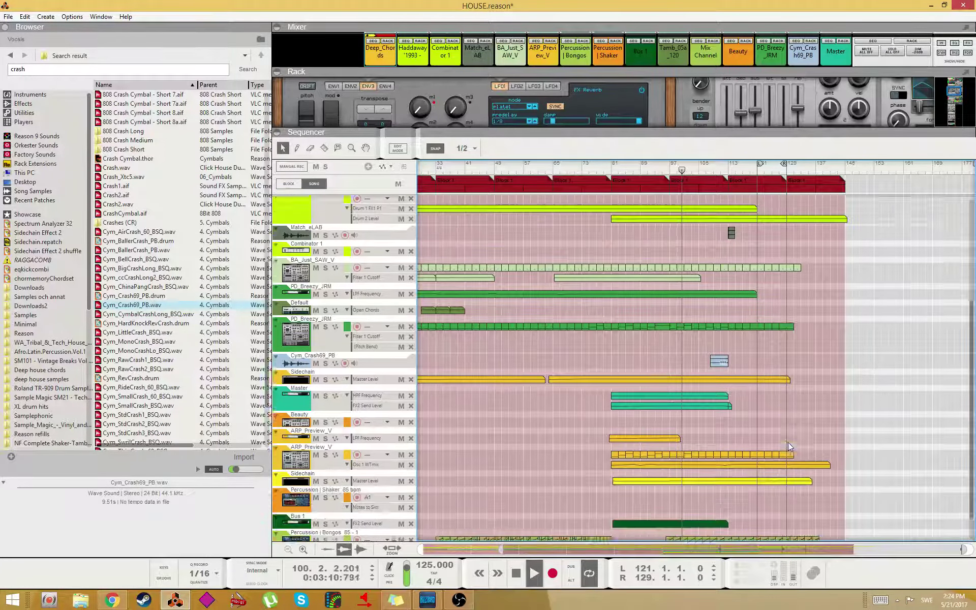
# - Enlarge the rack area above the sequencer and select the ARP_Preview_V synth track to show its device
pyautogui.scroll(6, 648, 221)
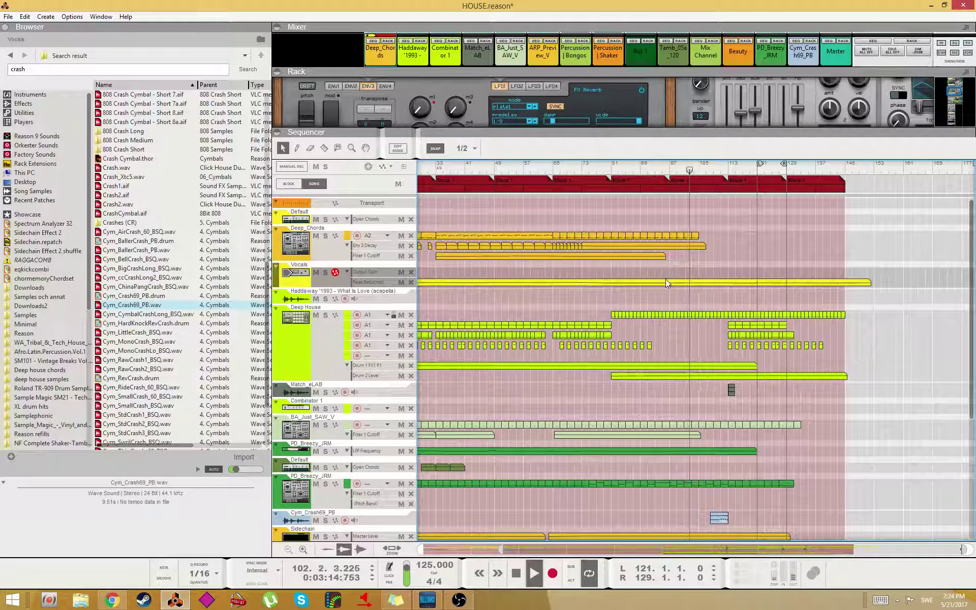
pyautogui.moveTo(673, 134); pyautogui.dragTo(673, 303)
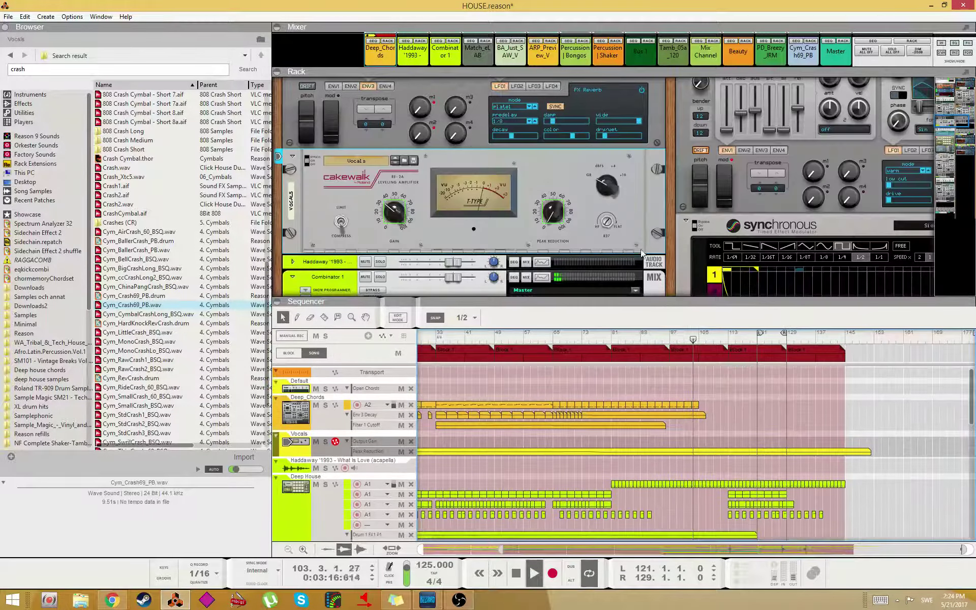
pyautogui.scroll(-5, 528, 456)
pyautogui.scroll(-5, 528, 454)
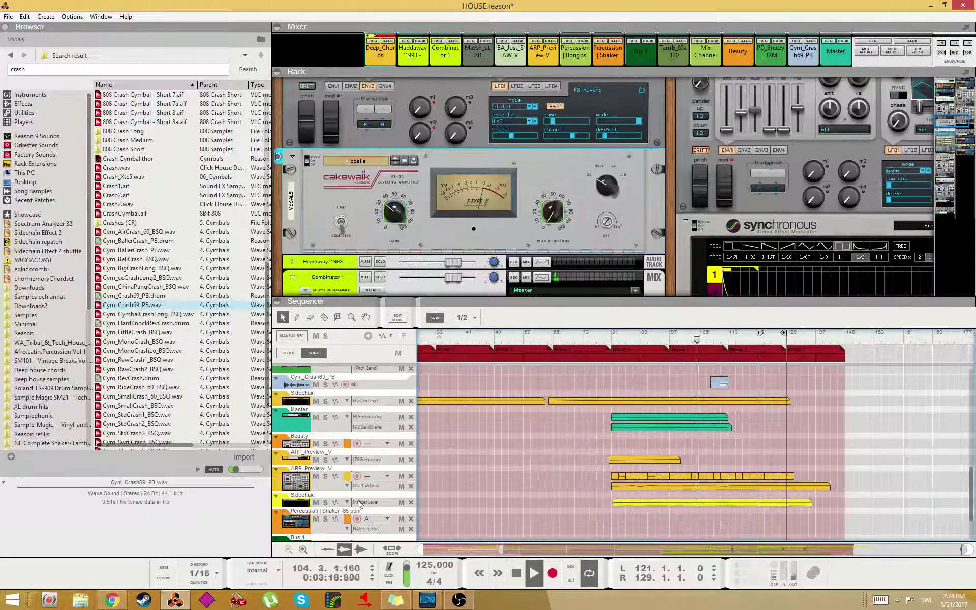
pyautogui.click(325, 489)
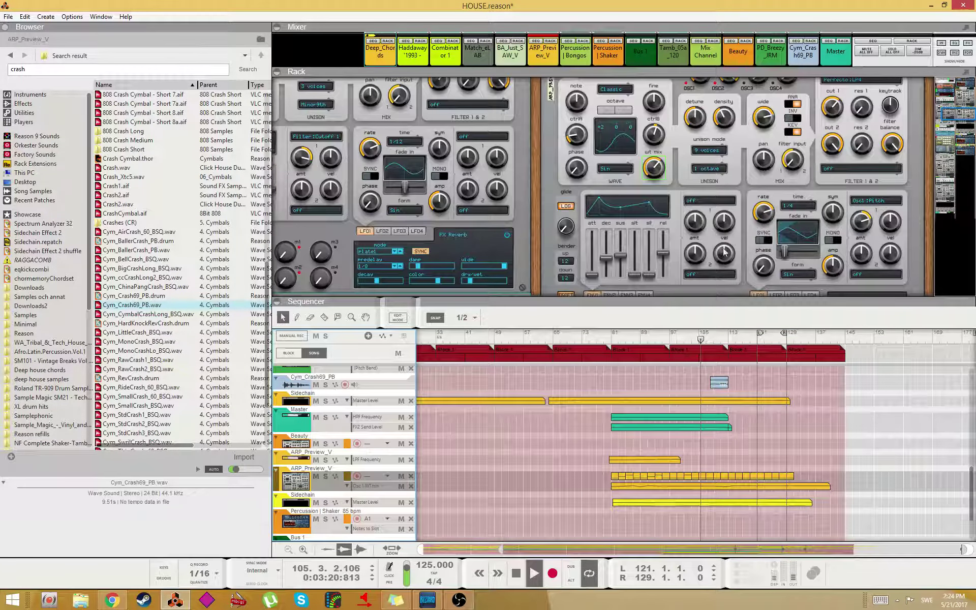
# - Open the Master track's FX2 Send Level automation clip for inline editing and extend its end to about bar 136
pyautogui.scroll(3, 759, 441)
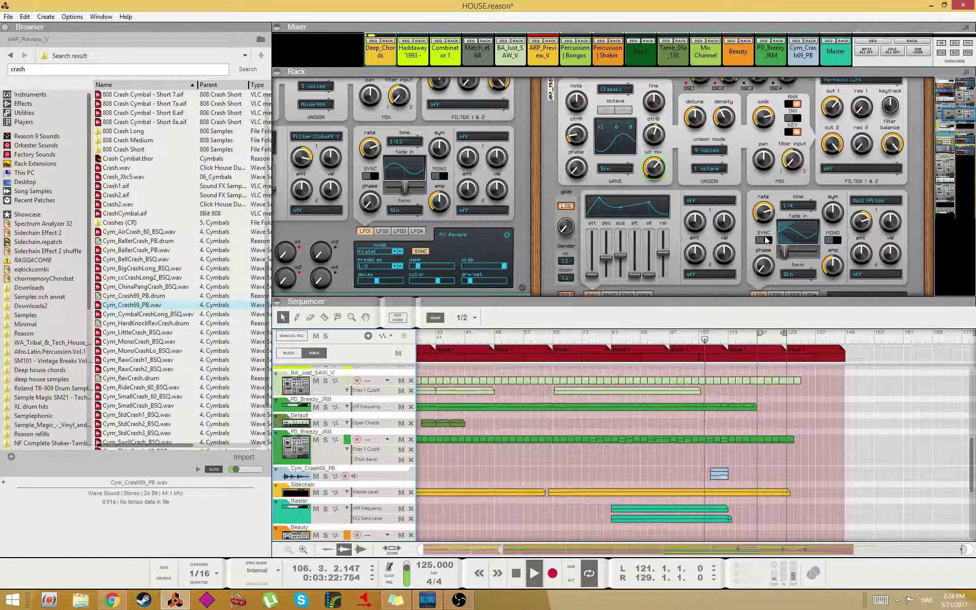
pyautogui.scroll(-3, 753, 402)
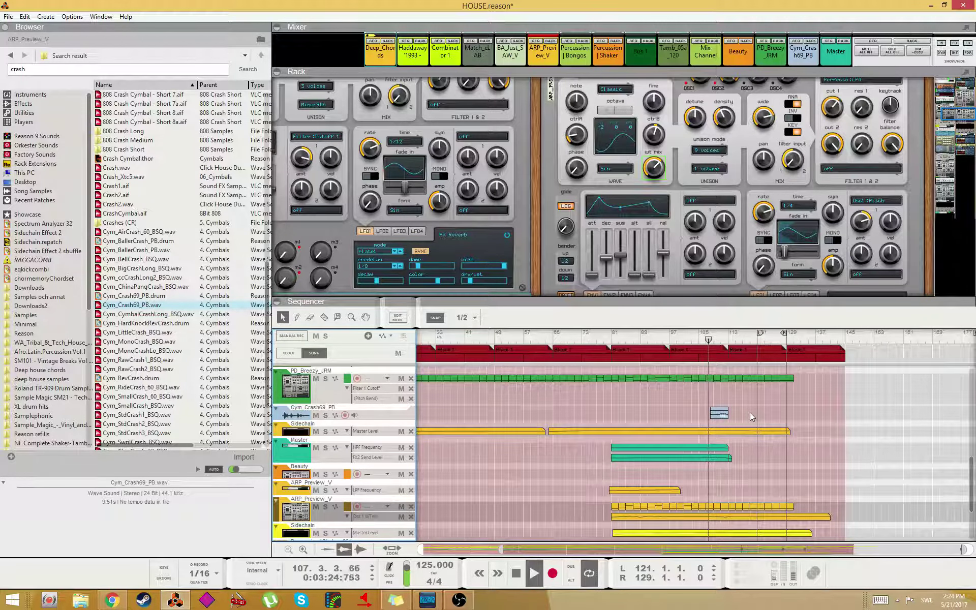
pyautogui.scroll(-3, 750, 413)
pyautogui.scroll(2, 750, 416)
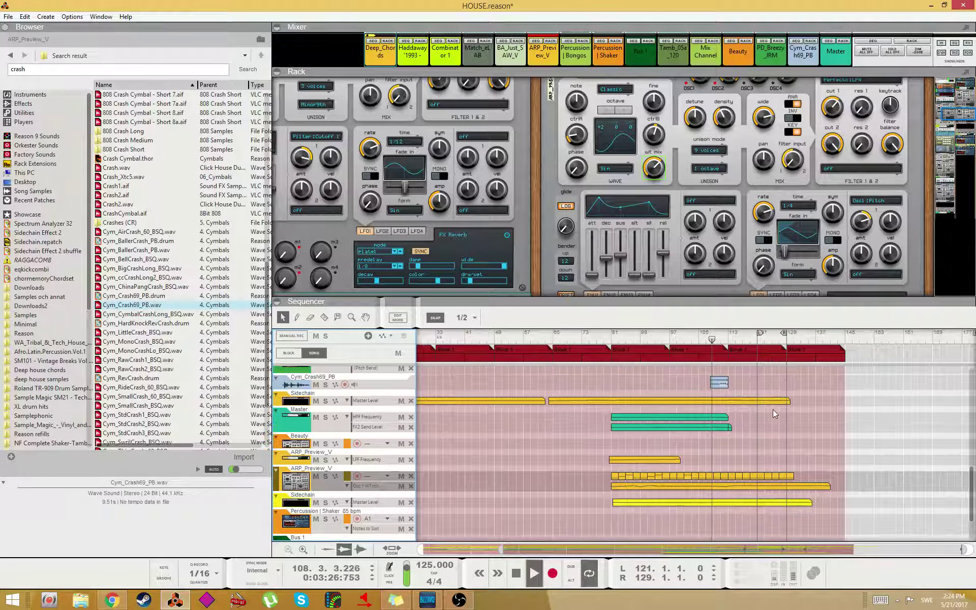
pyautogui.scroll(2, 770, 414)
pyautogui.moveTo(718, 405); pyautogui.dragTo(719, 415)
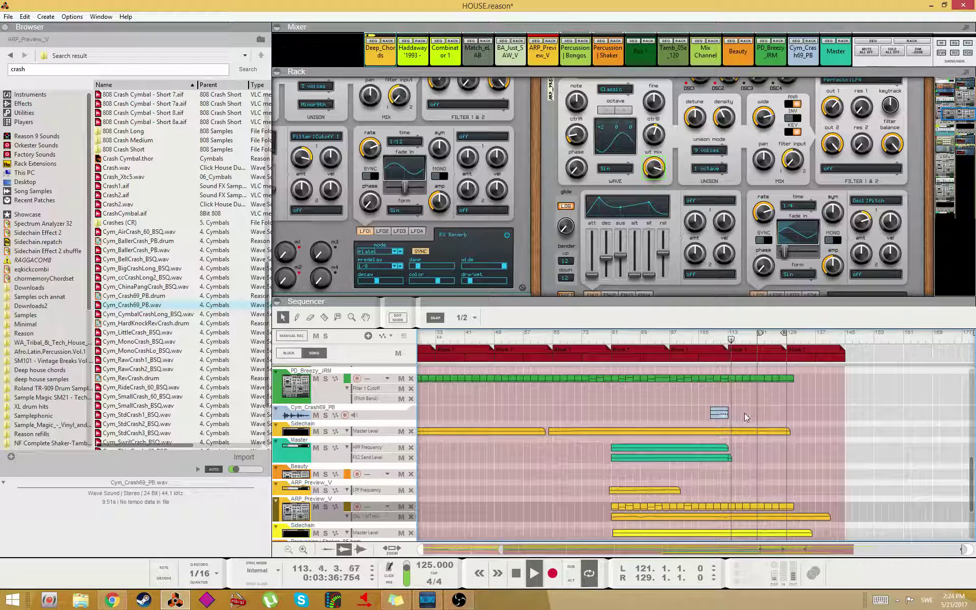
pyautogui.click(555, 193)
pyautogui.doubleClick(730, 457)
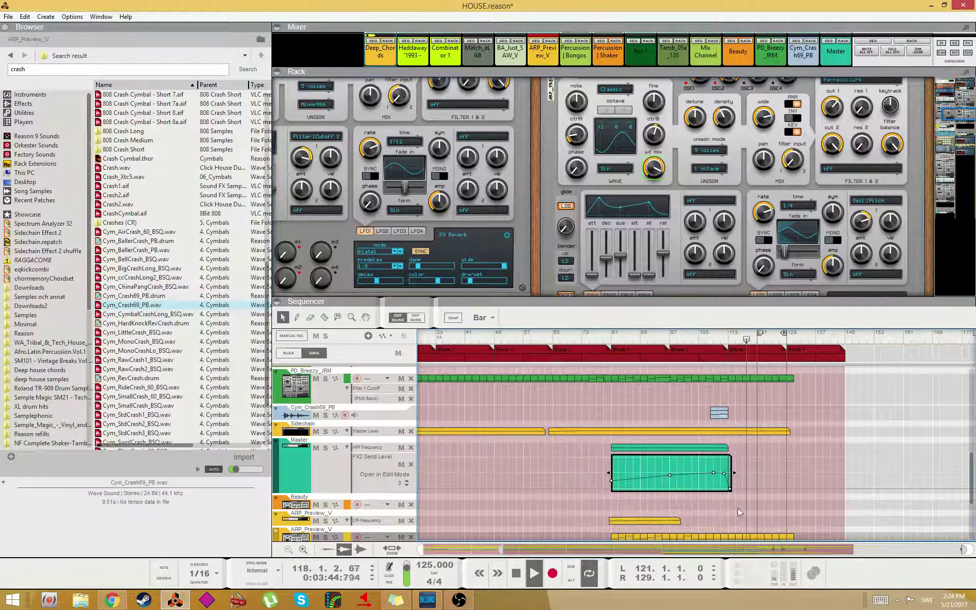
pyautogui.press('h')
pyautogui.press('h')
pyautogui.press('h')
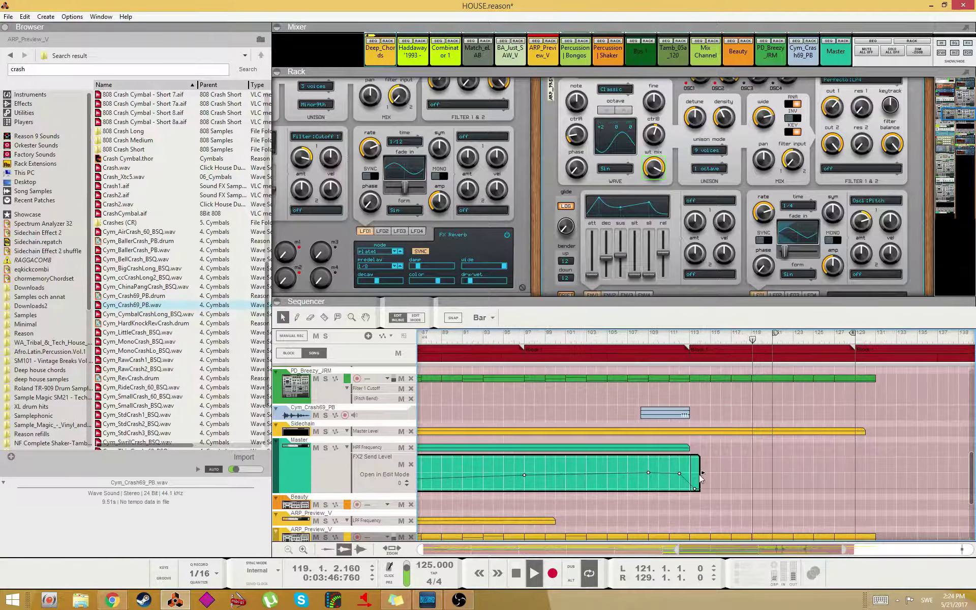
pyautogui.moveTo(703, 473); pyautogui.dragTo(930, 473)
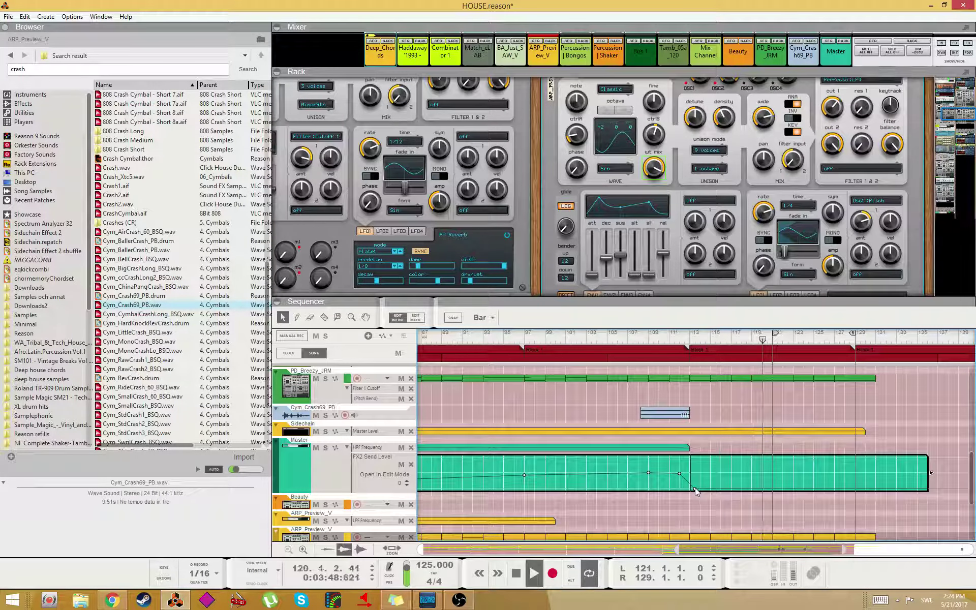
# - Move the last FX2 Send Level point to the start of bar 113 at value 23, and play the transition from about bar 107
pyautogui.moveTo(696, 490); pyautogui.dragTo(691, 484)
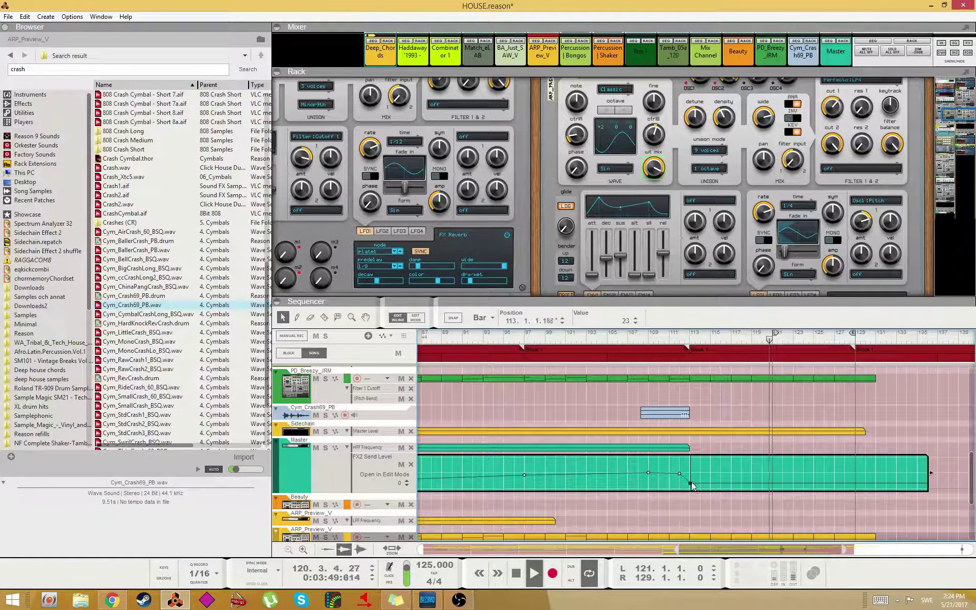
pyautogui.click(677, 337)
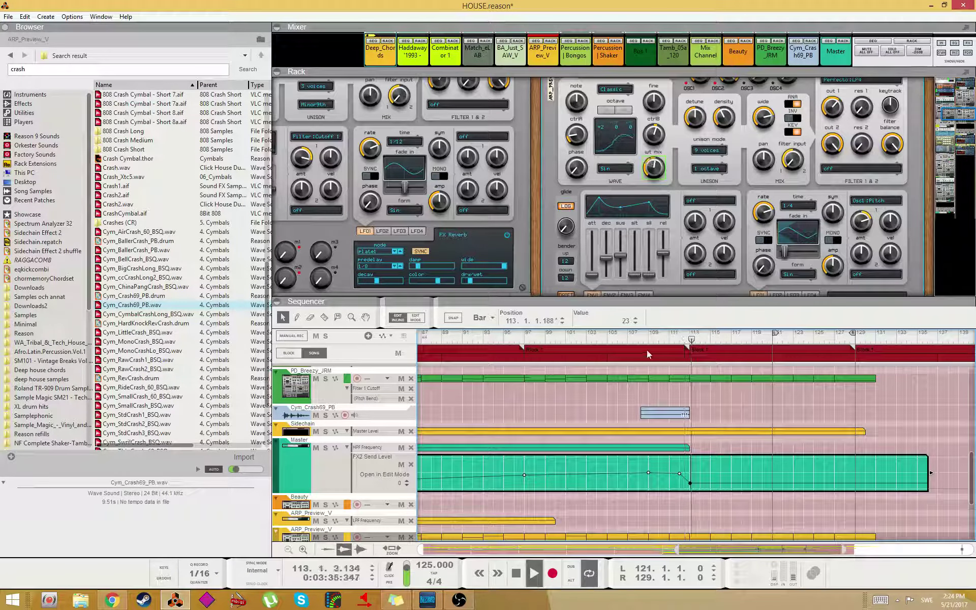
pyautogui.click(632, 338)
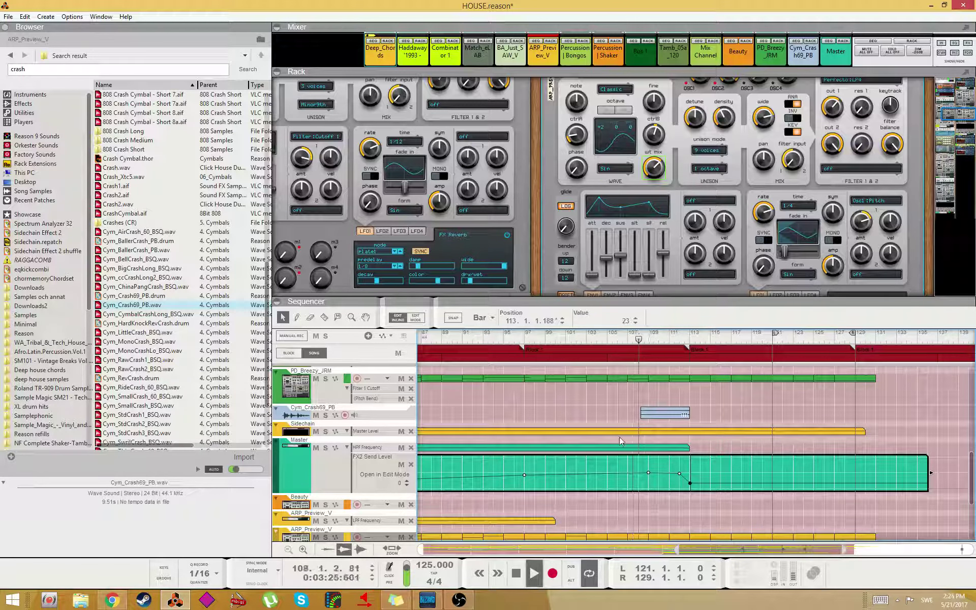
pyautogui.click(748, 401)
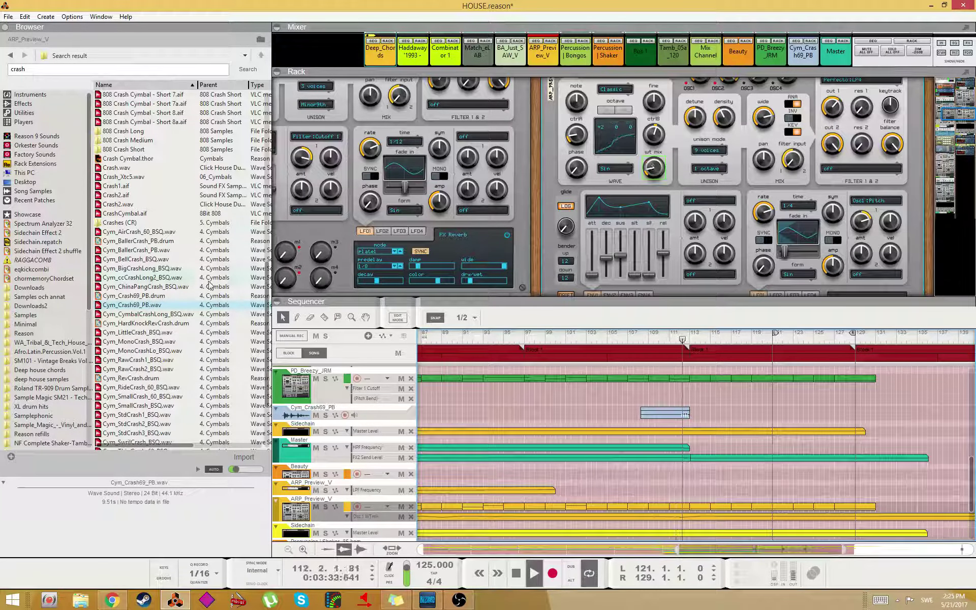
# - Collapse the browser to widen the sequencer and bring the Deep House drum lanes into view
pyautogui.moveTo(273, 297); pyautogui.dragTo(194, 296)
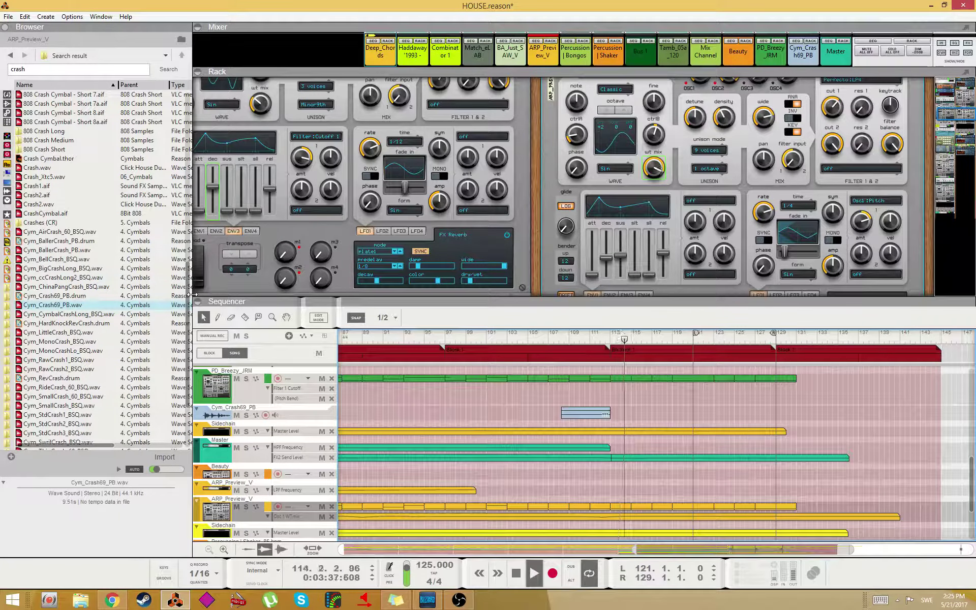
pyautogui.moveTo(192, 294); pyautogui.dragTo(119, 289)
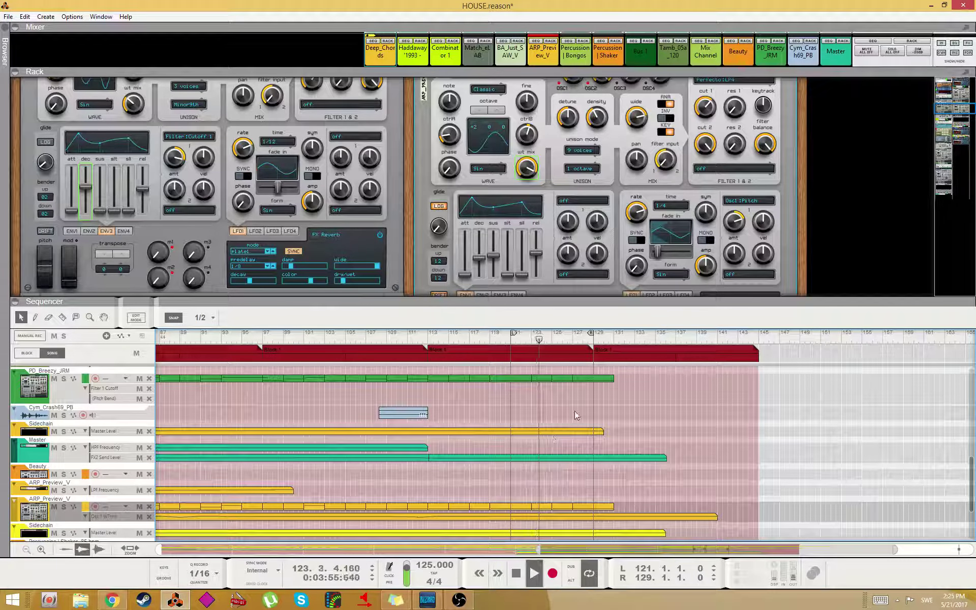
pyautogui.scroll(3, 577, 411)
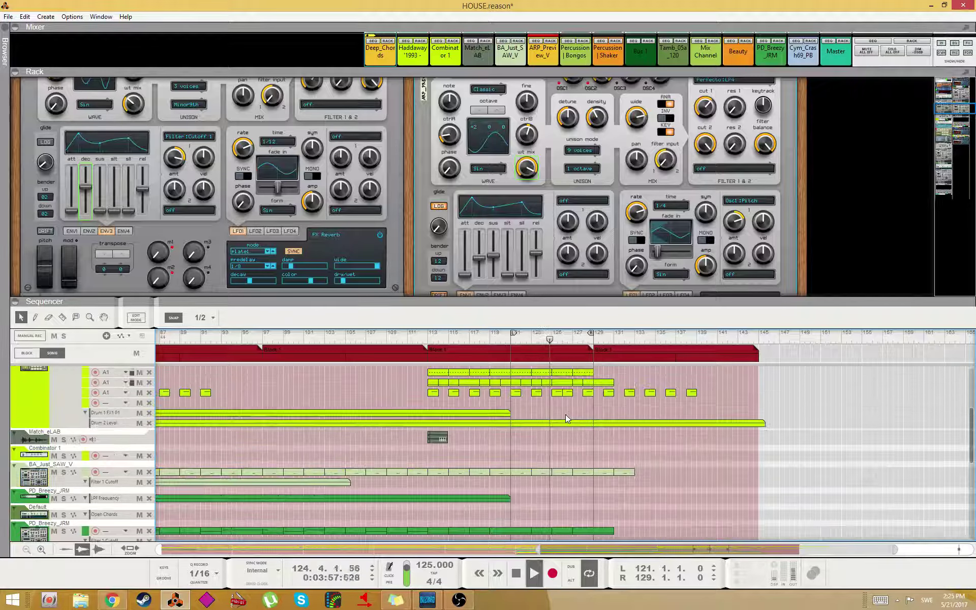
pyautogui.scroll(-2, 566, 414)
pyautogui.scroll(8, 566, 428)
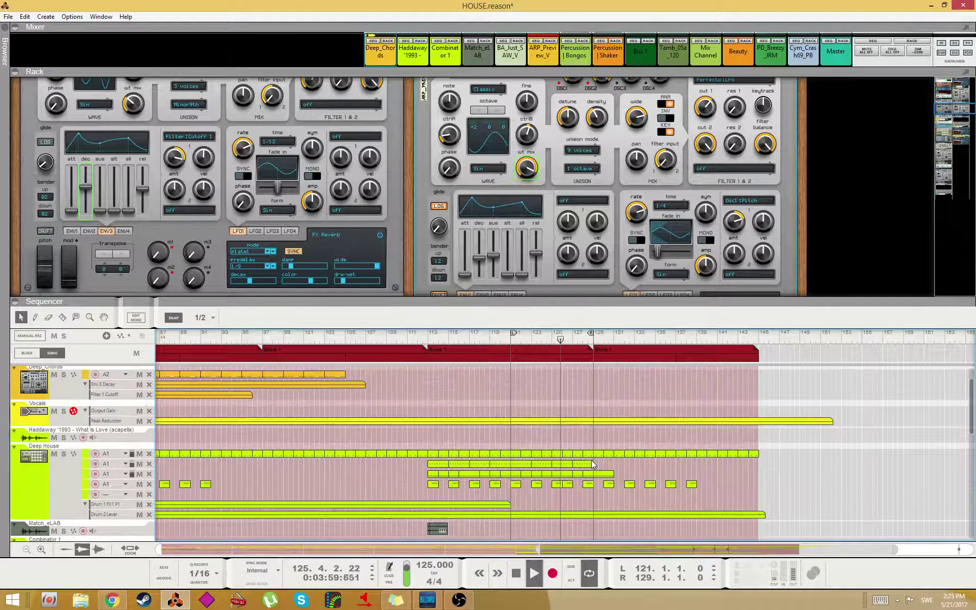
# - Duplicate the last eight bars of the second Deep House lane twice up to bar 145, and set the right locator to bar 147.3
pyautogui.moveTo(597, 463); pyautogui.dragTo(524, 466)
pyautogui.hotkey('ctrl', 'c')
pyautogui.hotkey('ctrl', 'v')
pyautogui.hotkey('ctrl', 'd')
pyautogui.keyDown('alt'); pyautogui.click(783, 334); pyautogui.keyUp('alt')
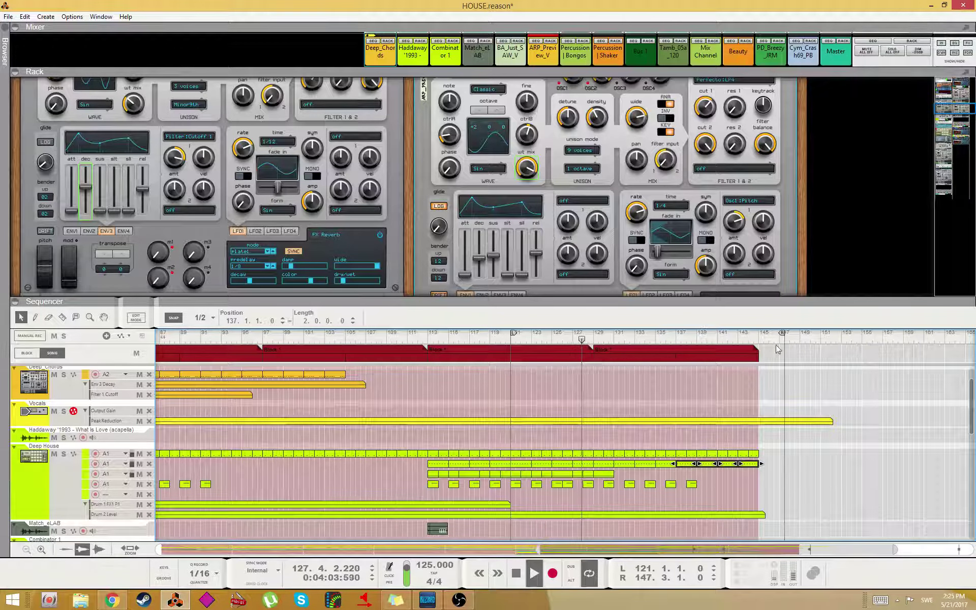
# - Extend the PD_Breezy_JRM and BA_Just_SAW_V parts by duplicating their last clips
pyautogui.scroll(-5, 632, 432)
pyautogui.moveTo(682, 475); pyautogui.dragTo(574, 468)
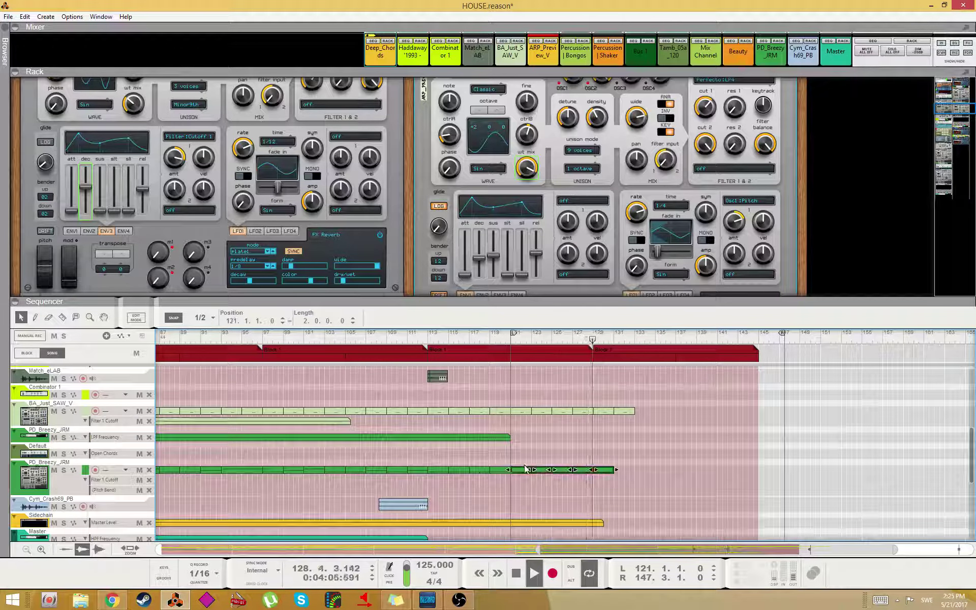
pyautogui.scroll(5, 555, 470)
pyautogui.moveTo(673, 499); pyautogui.dragTo(517, 507)
pyautogui.scroll(3, 517, 507)
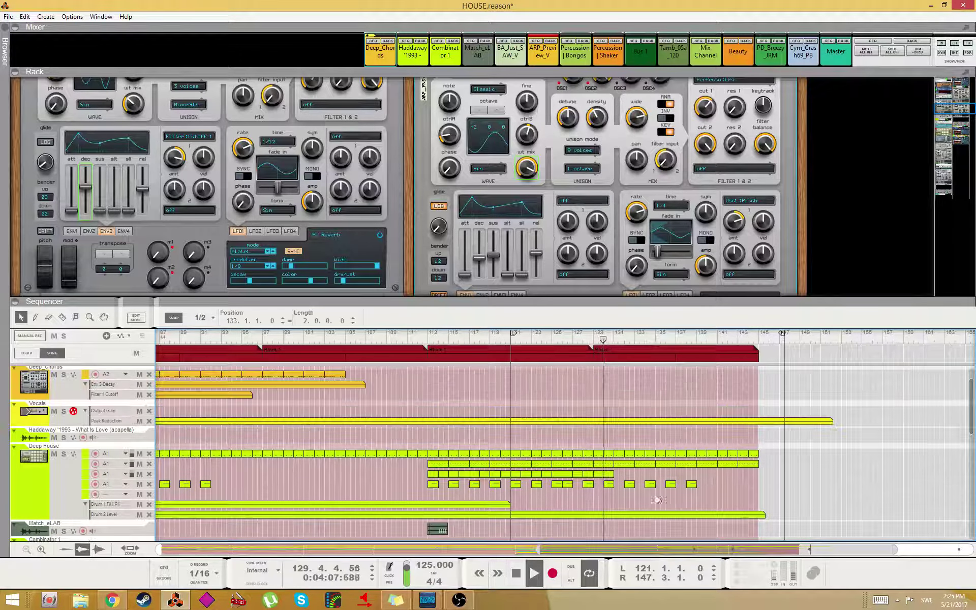
# - Duplicate the final clips of the third Deep House lane and of the ARP_Preview_V track so both continue from bar 131
pyautogui.moveTo(630, 470); pyautogui.dragTo(519, 482)
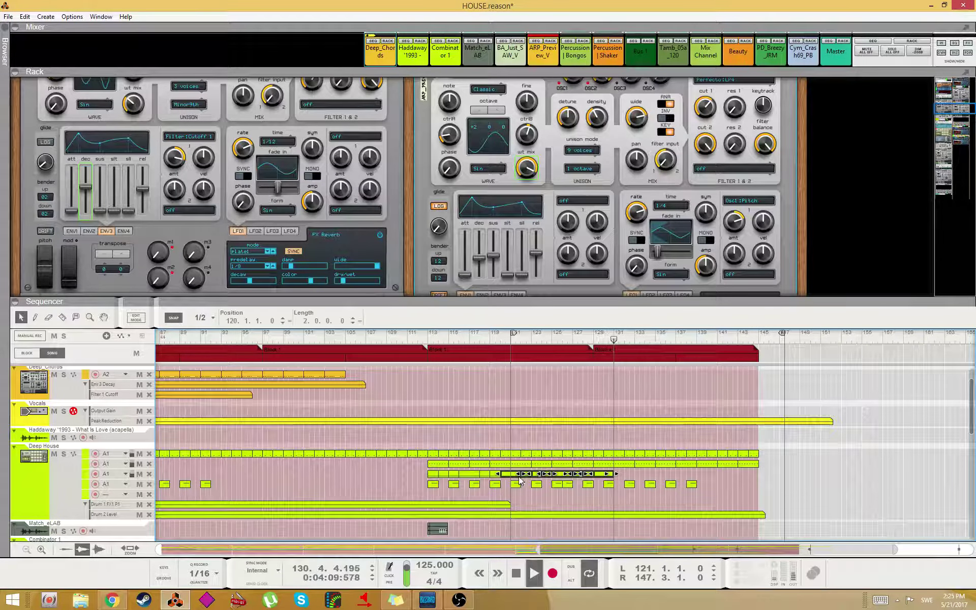
pyautogui.hotkey('ctrl', 'd')
pyautogui.scroll(2, 523, 484)
pyautogui.scroll(-10, 539, 473)
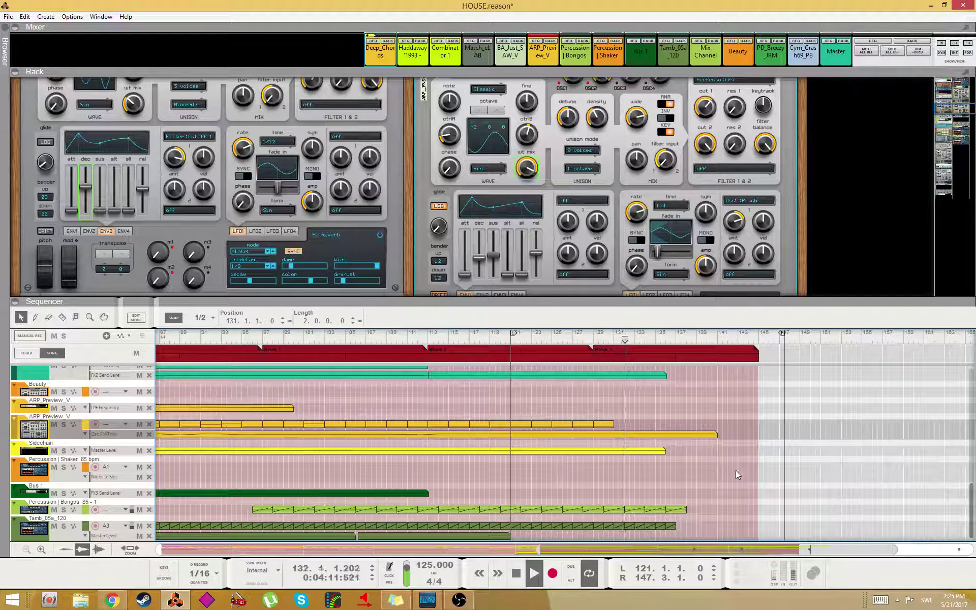
pyautogui.moveTo(636, 403); pyautogui.dragTo(428, 427)
pyautogui.hotkey('ctrl', 'd')
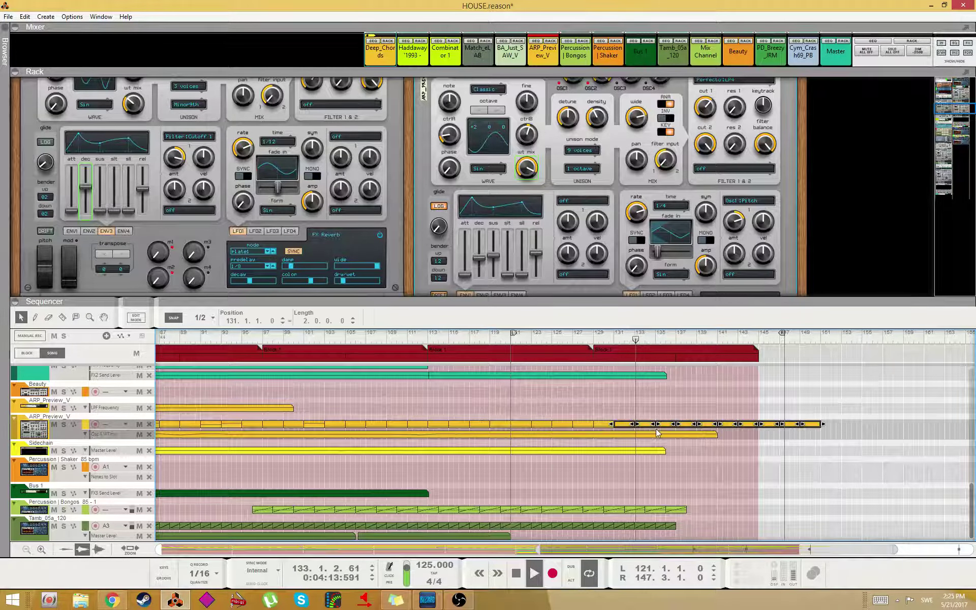
# - Copy the ARP_Preview_V clips from bars 87 to 95 over the section starting at bar 137
pyautogui.scroll(2, 509, 448)
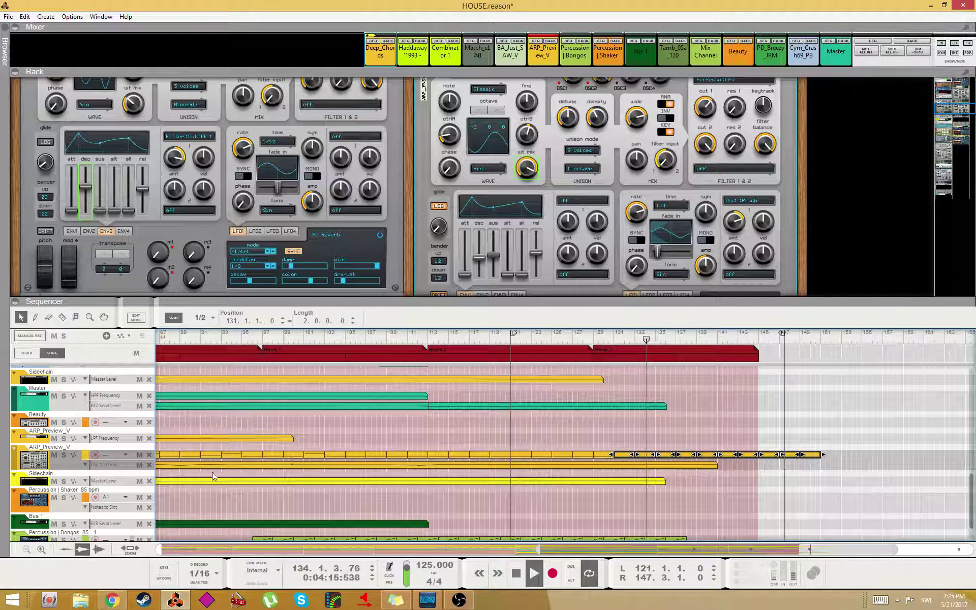
pyautogui.moveTo(235, 449); pyautogui.dragTo(169, 460)
pyautogui.moveTo(169, 454); pyautogui.dragTo(670, 452)
pyautogui.hotkey('ctrl', 'z')
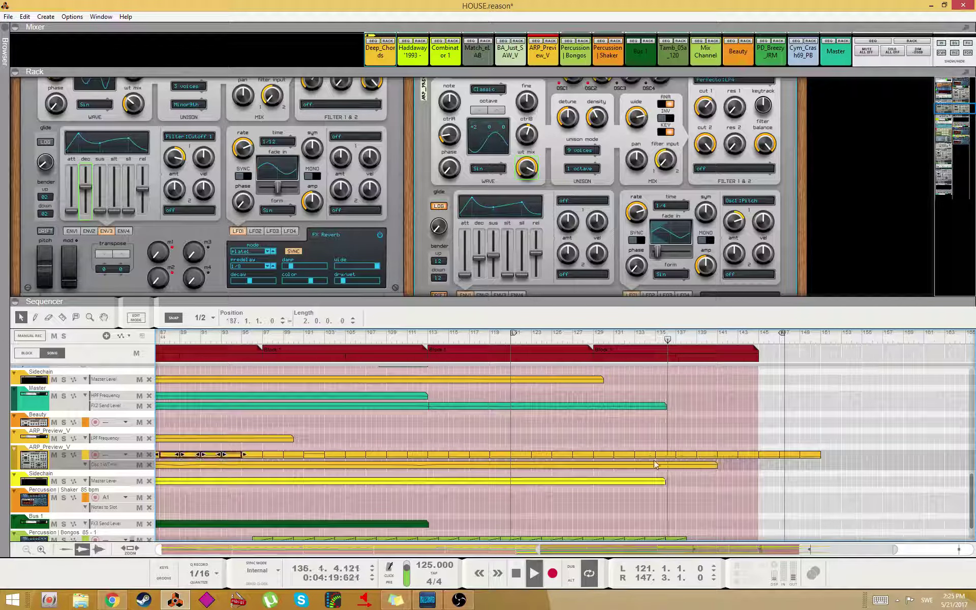
pyautogui.moveTo(168, 454); pyautogui.dragTo(791, 481)
# - Extend the lower Sidechain Master Level clip to about bar 148 and the ARP_Preview_V Osc 1 WTmix clip to bar 147
pyautogui.click(665, 483)
pyautogui.click(716, 465)
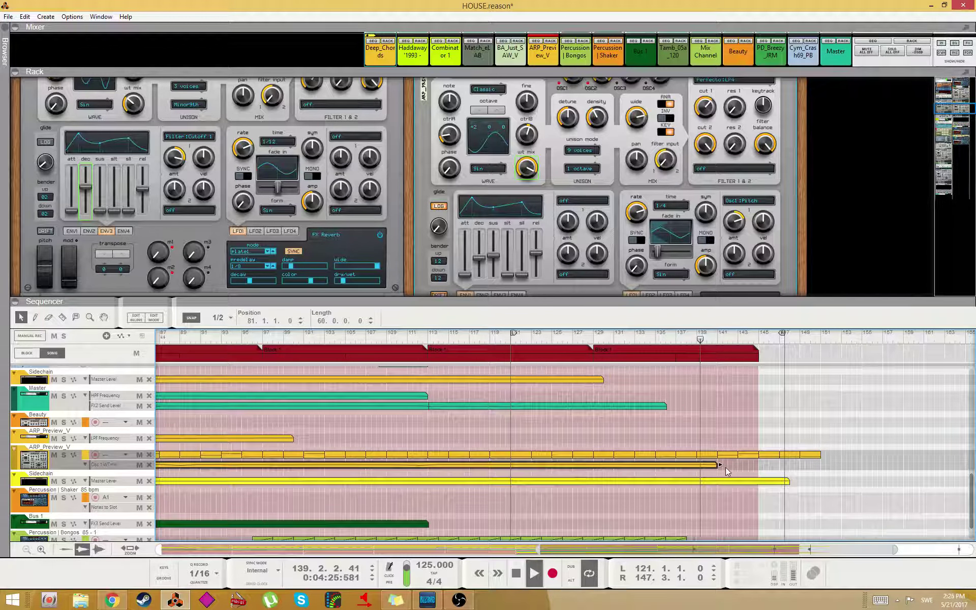
pyautogui.moveTo(721, 465); pyautogui.dragTo(781, 465)
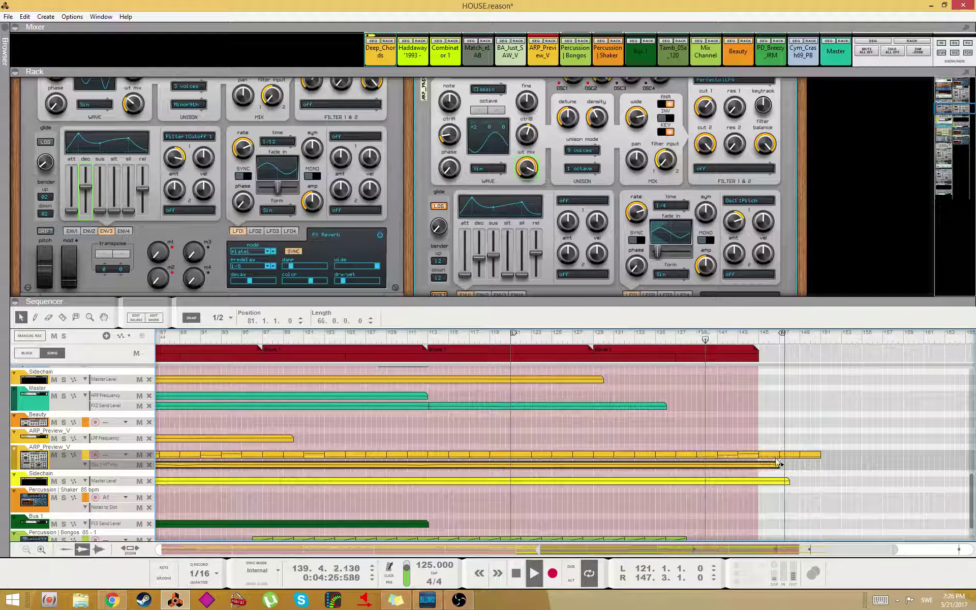
# - Check the ARP_Preview_V clip at bar 141 in edit mode, and place a copy of it at bar 153
pyautogui.click(731, 455)
pyautogui.hotkey('ctrl', 'e')
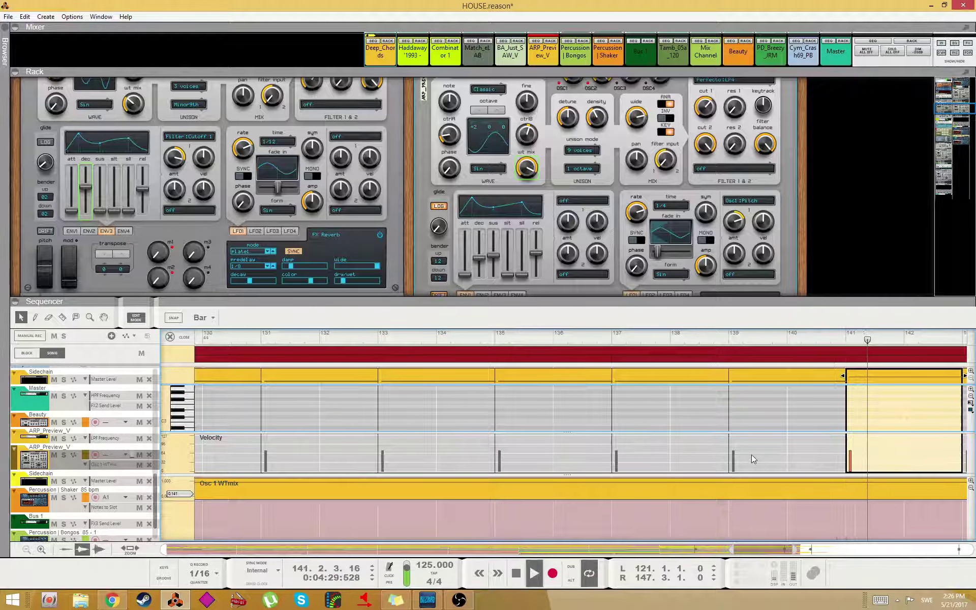
pyautogui.hotkey('ctrl', 'e')
pyautogui.keyDown('ctrl'); pyautogui.moveTo(552, 454); pyautogui.dragTo(676, 455); pyautogui.keyUp('ctrl')
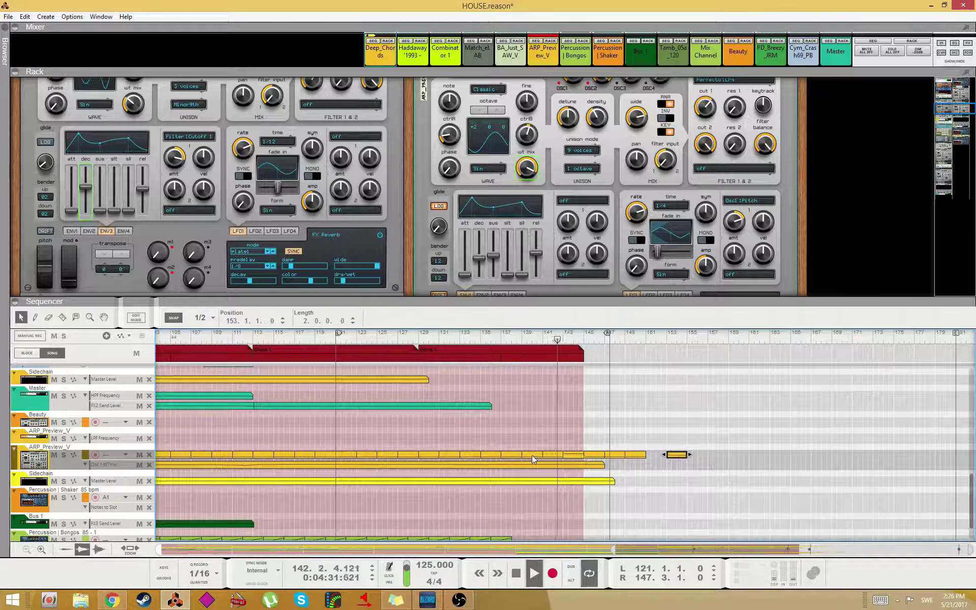
pyautogui.click(532, 455)
pyautogui.click(545, 456)
pyautogui.click(587, 456)
# - Move the playhead and the left locator to bar 137
pyautogui.moveTo(508, 336); pyautogui.dragTo(501, 336)
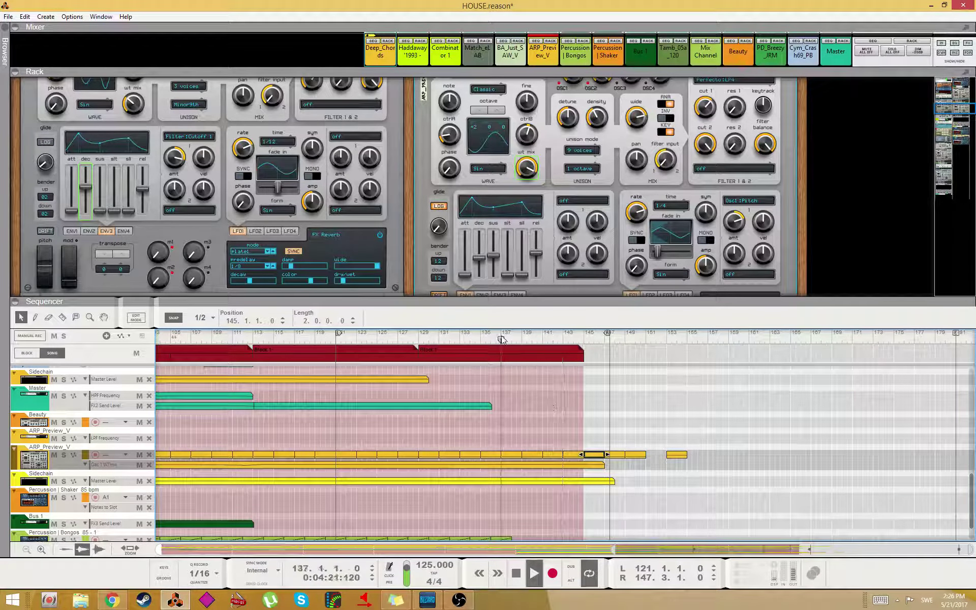
pyautogui.keyDown('ctrl'); pyautogui.click(501, 335); pyautogui.keyUp('ctrl')
# - Trim the Percussion Bongos clips so that they end at bar 137
pyautogui.scroll(-3, 526, 422)
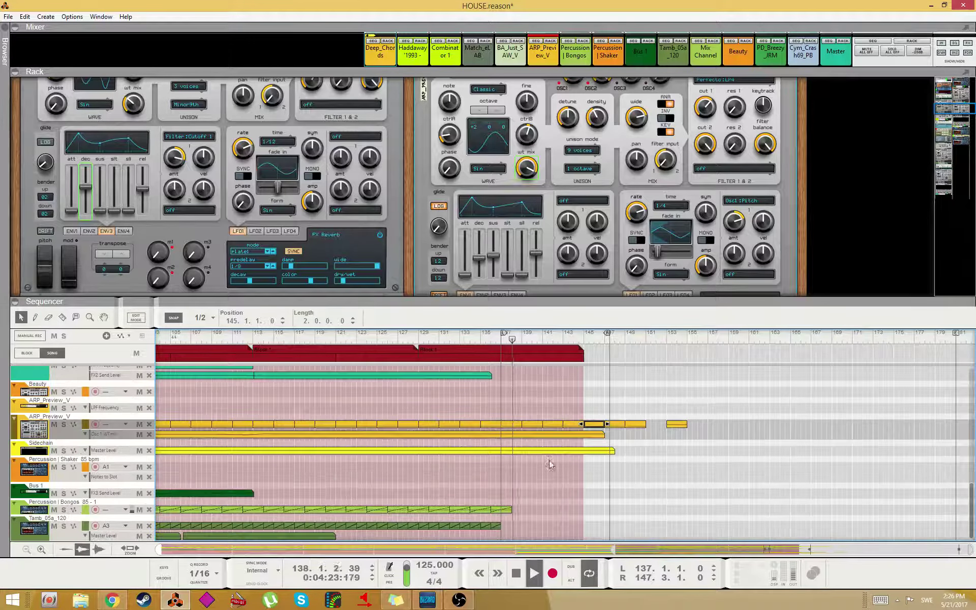
pyautogui.moveTo(537, 533); pyautogui.dragTo(410, 524)
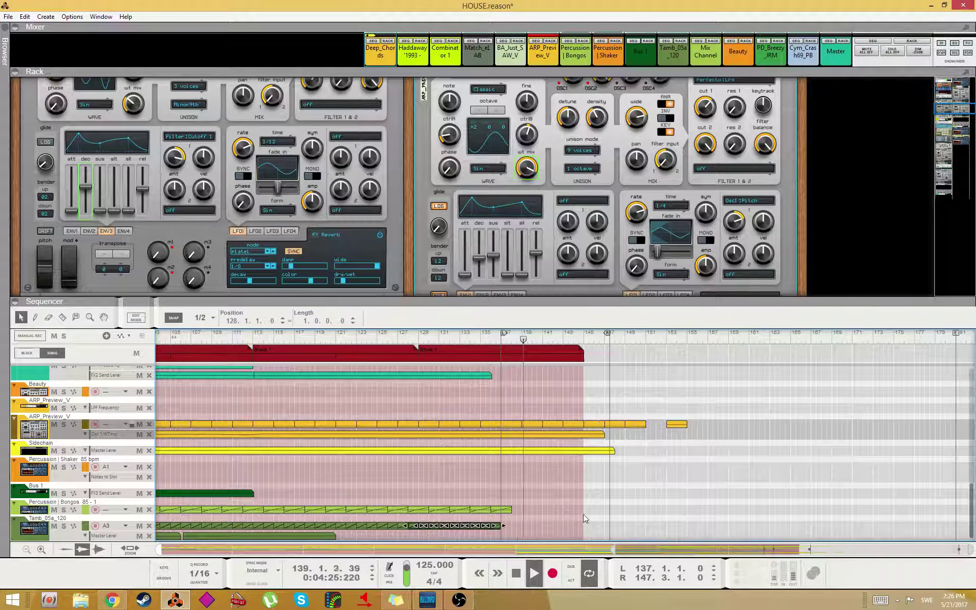
pyautogui.moveTo(571, 504); pyautogui.dragTo(404, 518)
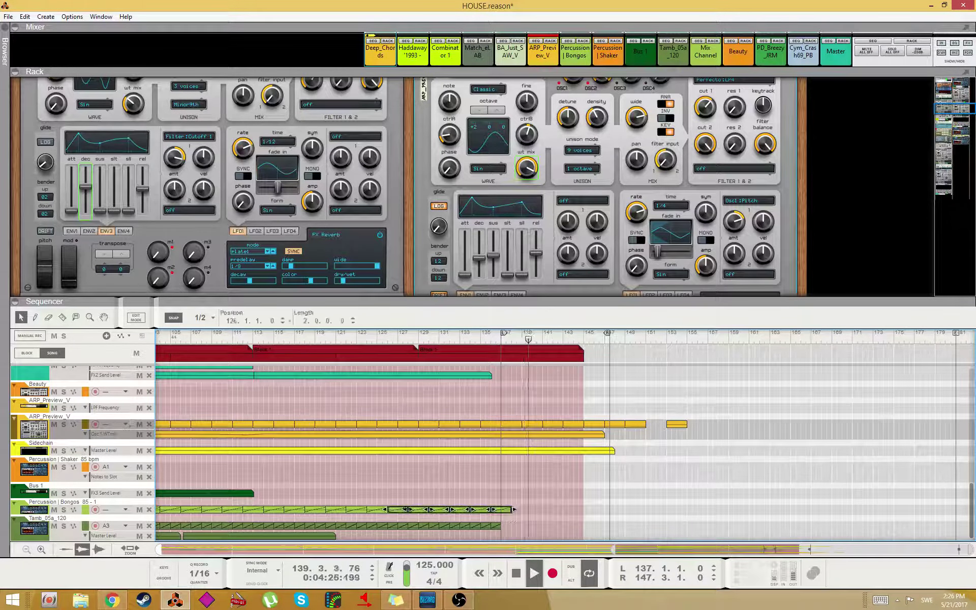
pyautogui.click(509, 509)
pyautogui.moveTo(512, 509); pyautogui.dragTo(427, 527)
# - Try duplicating the last eight bars of Tamb_05a_120 clips beyond bar 137, and undo the duplicates
pyautogui.hotkey('ctrl', 'd')
pyautogui.hotkey('ctrl', 'd')
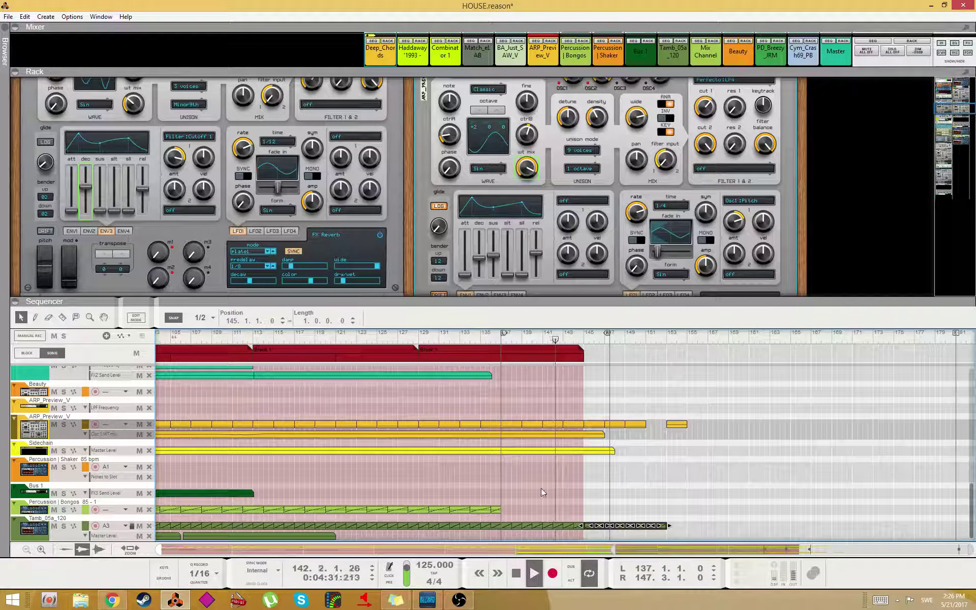
pyautogui.hotkey('ctrl', 'z')
pyautogui.hotkey('ctrl', 'z')
pyautogui.moveTo(528, 515); pyautogui.dragTo(455, 523)
pyautogui.moveTo(605, 522); pyautogui.dragTo(415, 530)
# - Move the playhead to about bar 125 and look over the synth, crash and sidechain tracks around the end of the block
pyautogui.scroll(5, 417, 531)
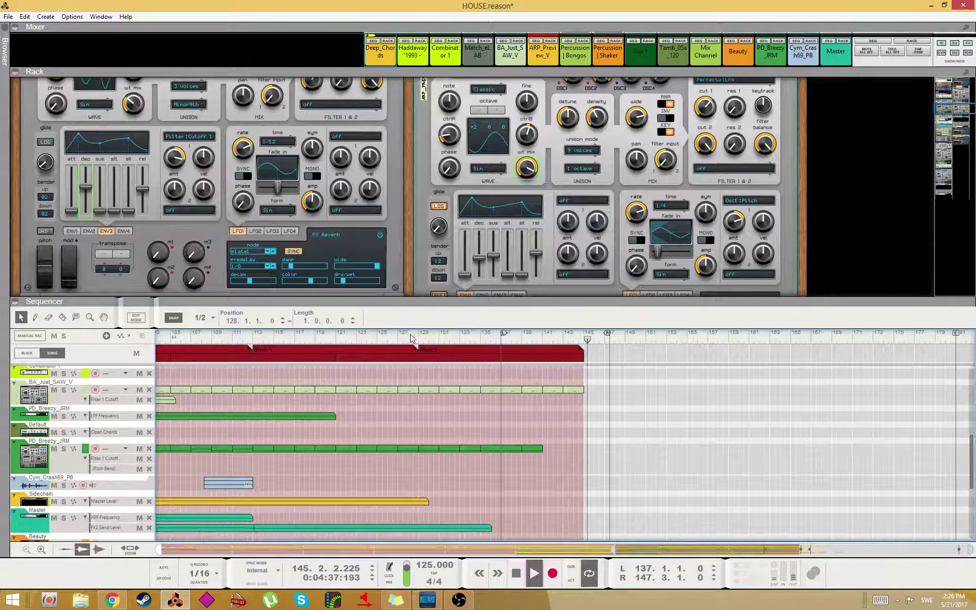
pyautogui.click(377, 340)
pyautogui.scroll(-5, 441, 439)
pyautogui.scroll(4, 458, 492)
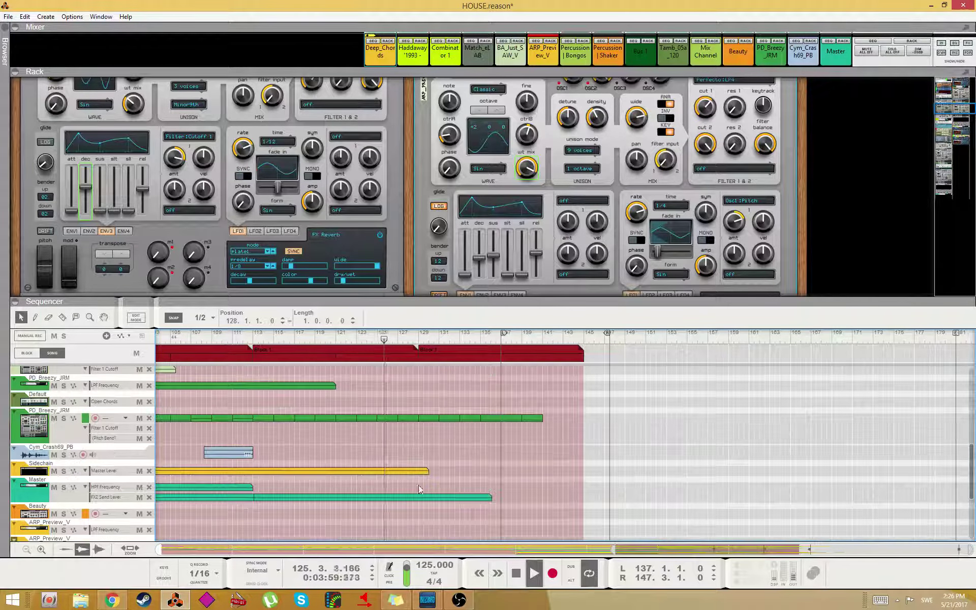
pyautogui.scroll(-1, 478, 457)
pyautogui.scroll(1, 481, 454)
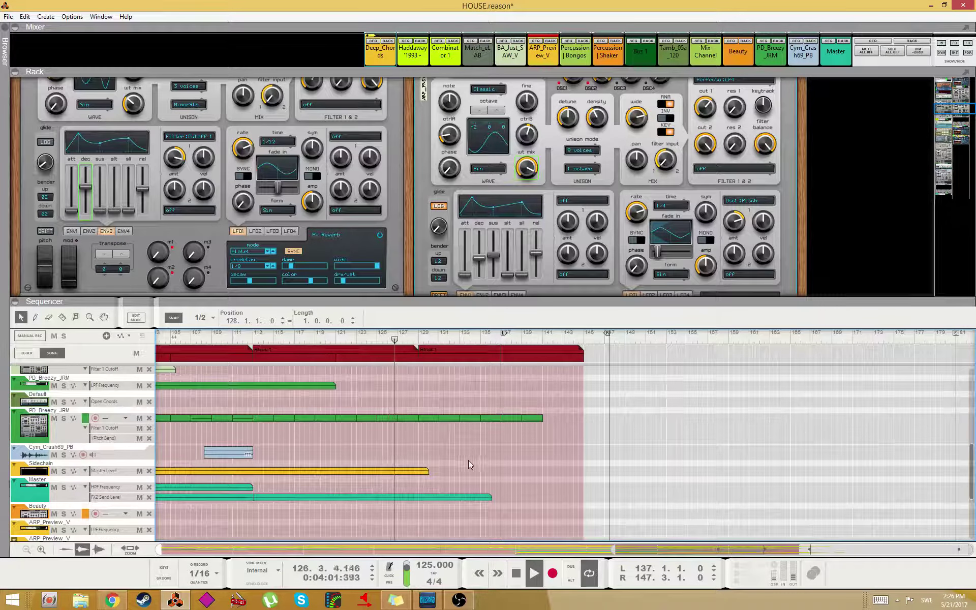
pyautogui.click(435, 462)
pyautogui.scroll(2, 435, 462)
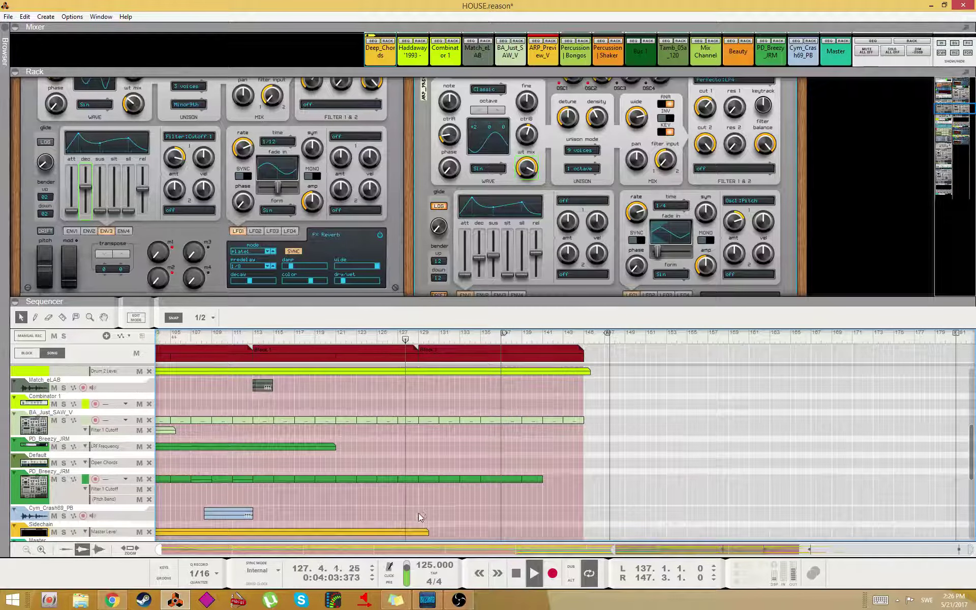
pyautogui.scroll(-2, 420, 516)
# - Extend the upper Sidechain Master Level clip to bar 137 and add automation points near bar 128 and at about bar 137 with 7.2 dB
pyautogui.click(414, 472)
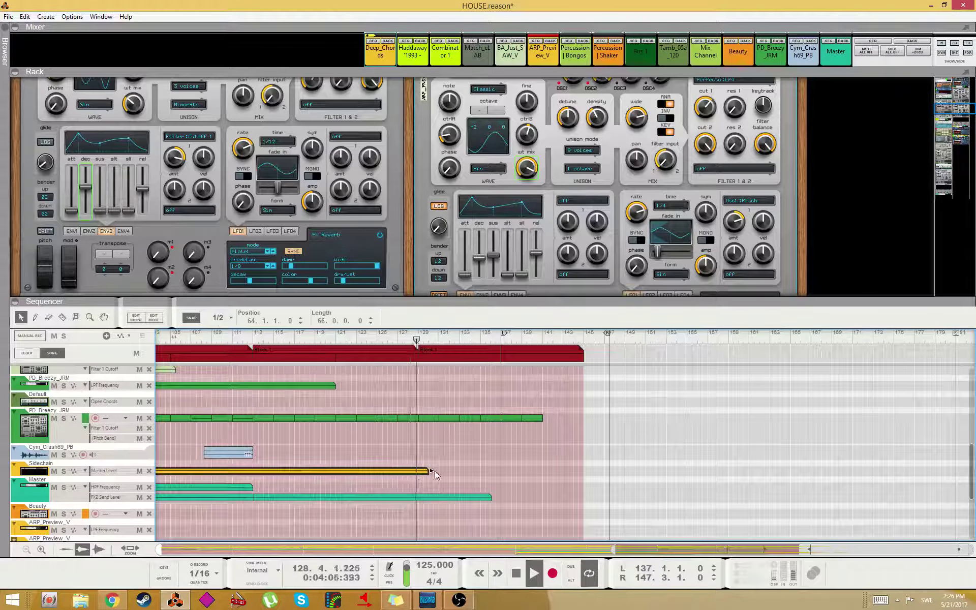
pyautogui.moveTo(435, 471); pyautogui.dragTo(501, 471)
pyautogui.doubleClick(476, 472)
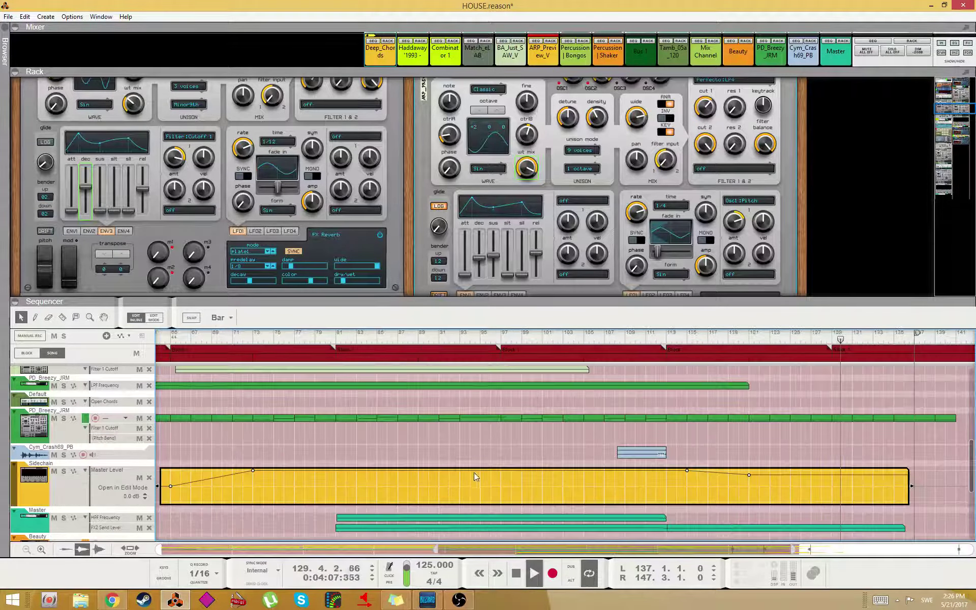
pyautogui.press('w')
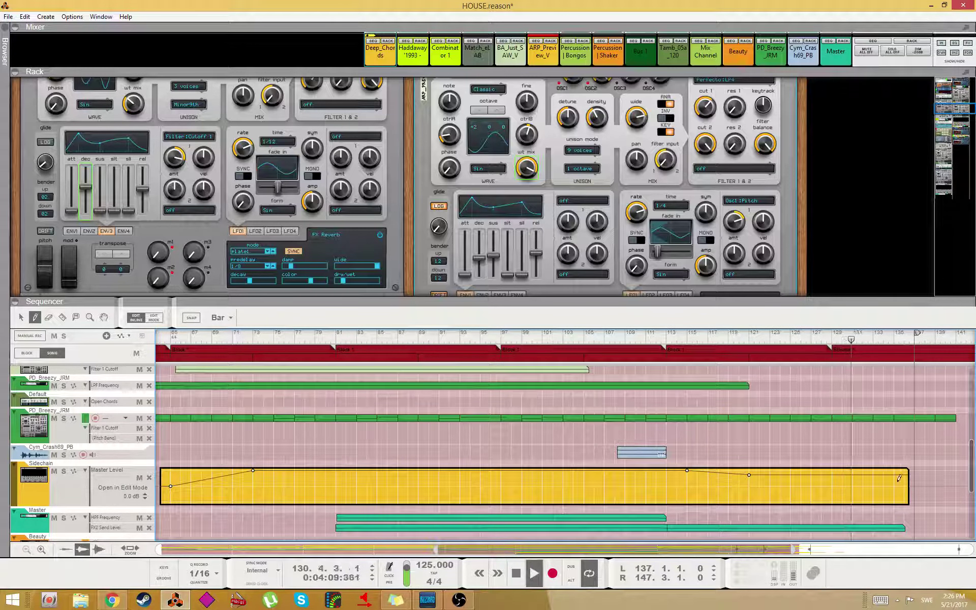
pyautogui.click(823, 475)
pyautogui.click(934, 487)
pyautogui.press('q')
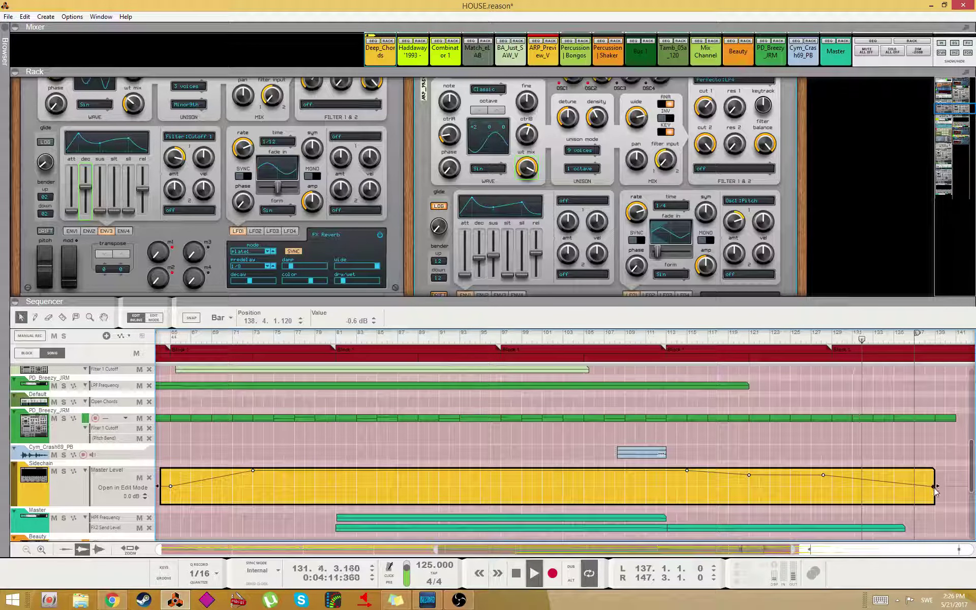
pyautogui.moveTo(934, 487)
pyautogui.mouseDown()
pyautogui.moveTo(877, 486)
pyautogui.moveTo(920, 478)
pyautogui.moveTo(915, 487)
pyautogui.mouseUp()
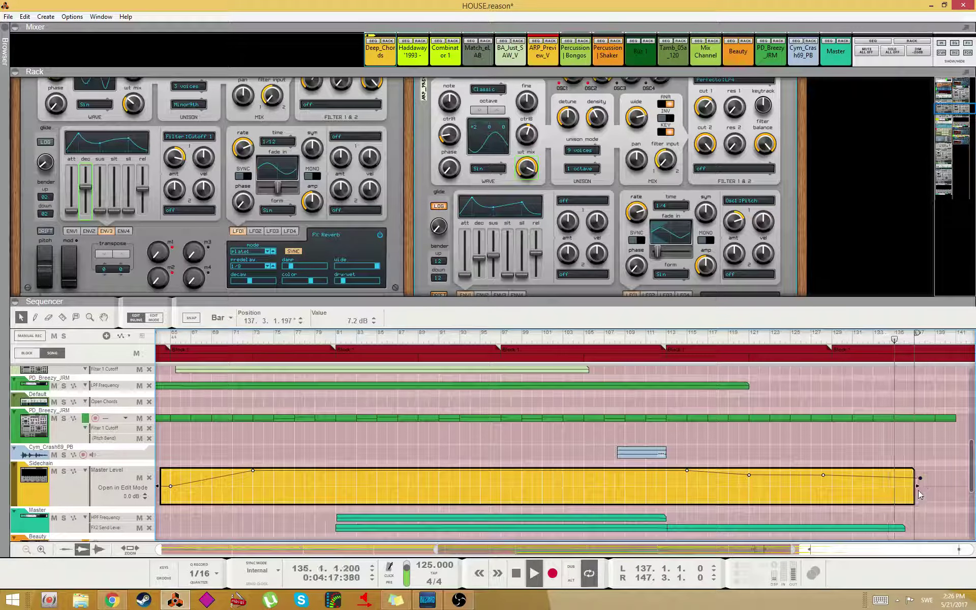
# - Copy the Cym_Crash69_PB clip that ends at bar 113 so that the copy ends at bar 137
pyautogui.scroll(-3, 578, 539)
pyautogui.hscroll(-2, 679, 538)
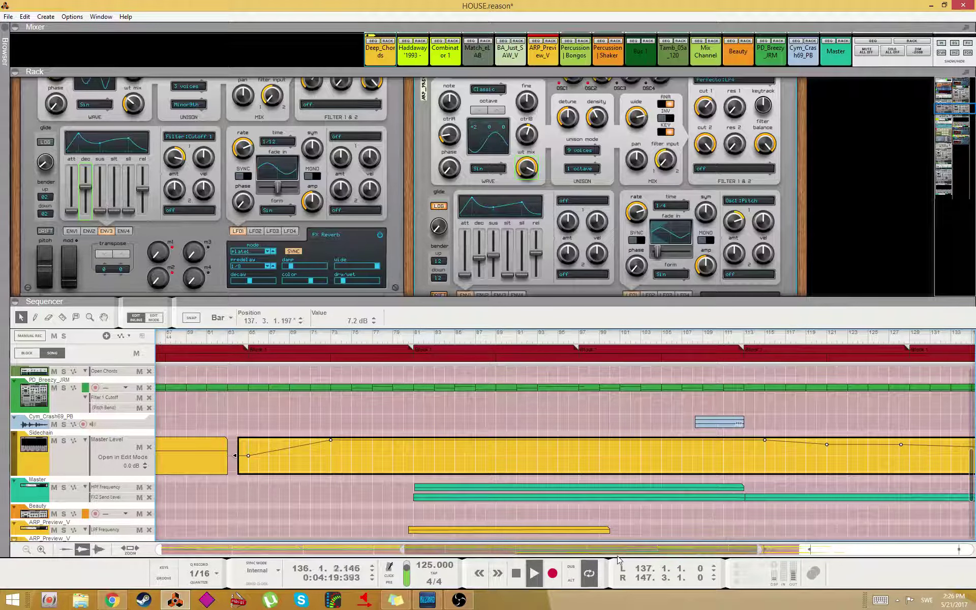
pyautogui.moveTo(618, 551); pyautogui.dragTo(830, 551)
pyautogui.click(214, 424)
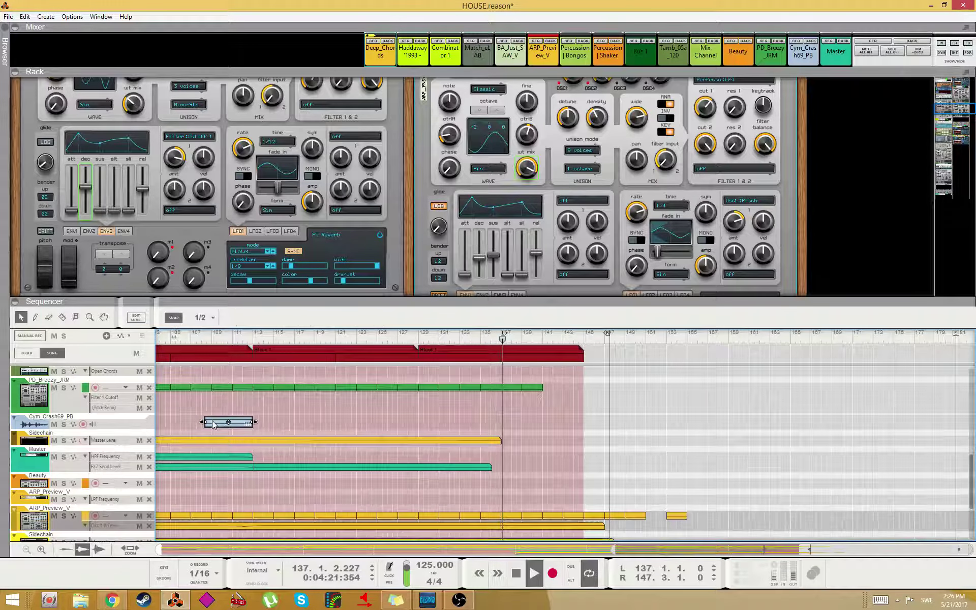
pyautogui.moveTo(214, 424); pyautogui.dragTo(462, 425)
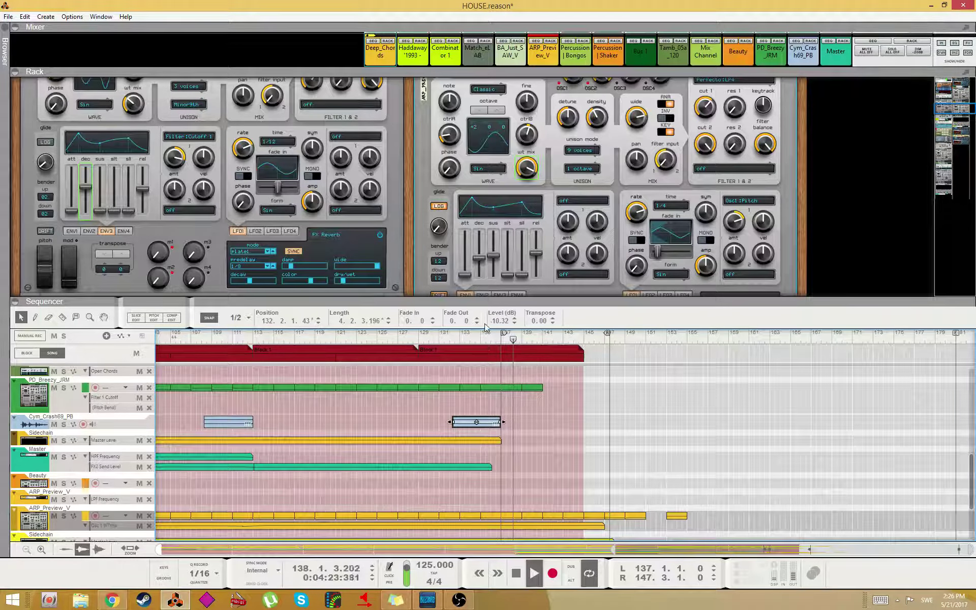
# - Try shortening the ARP_Preview_V Osc 1 WTmix clip and the lower Sidechain Master Level clip to bar 137, undoing each
pyautogui.scroll(-3, 554, 410)
pyautogui.scroll(2, 511, 478)
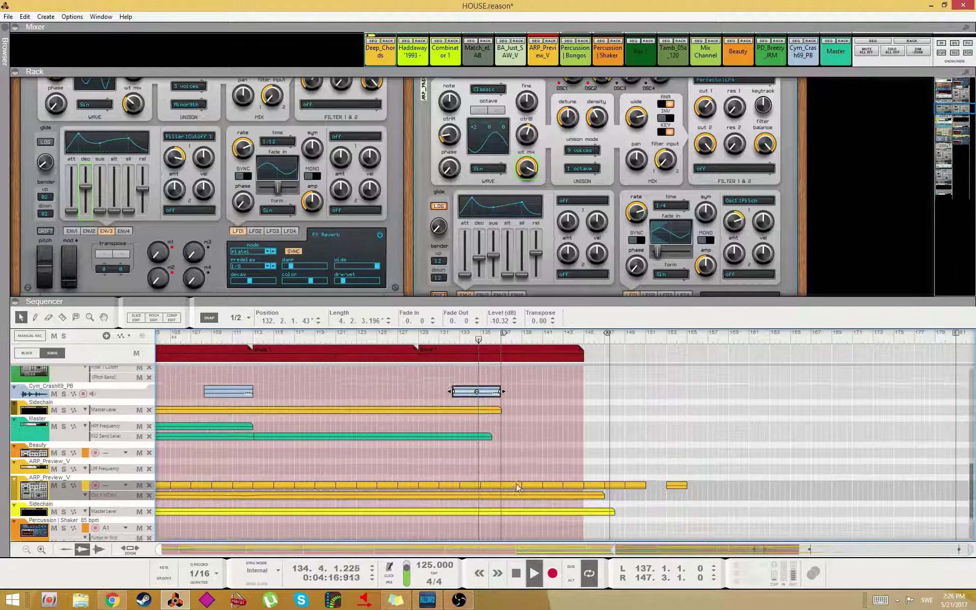
pyautogui.scroll(-2, 550, 450)
pyautogui.click(599, 434)
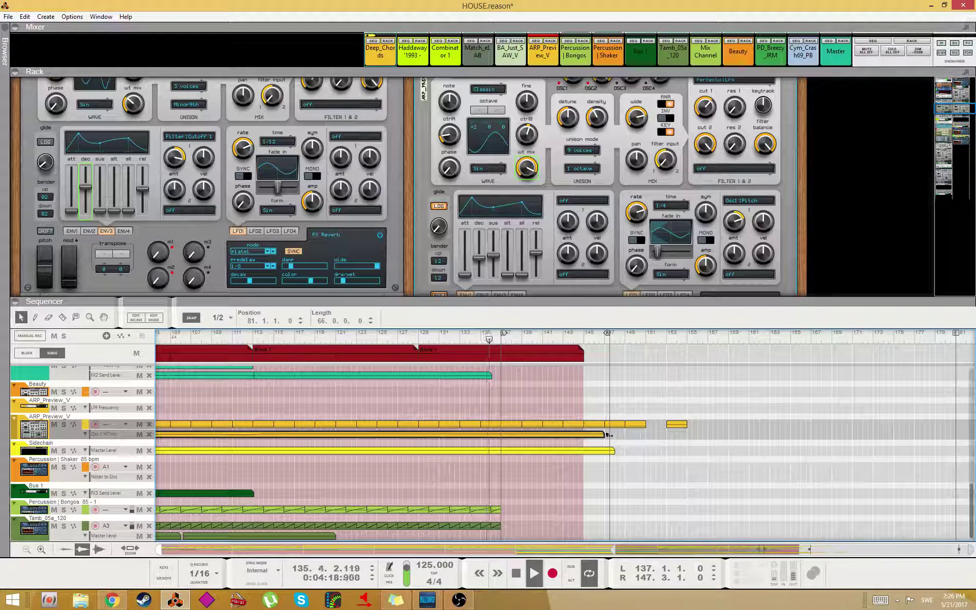
pyautogui.moveTo(606, 436); pyautogui.dragTo(502, 439)
pyautogui.hotkey('ctrl', 'z')
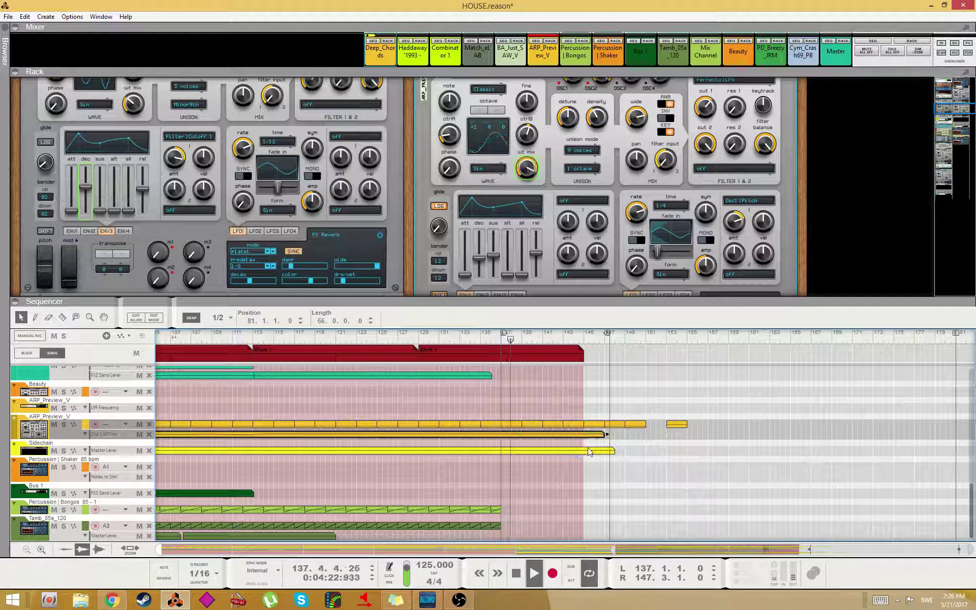
pyautogui.click(614, 450)
pyautogui.moveTo(615, 450); pyautogui.dragTo(501, 452)
pyautogui.hotkey('ctrl', 'z')
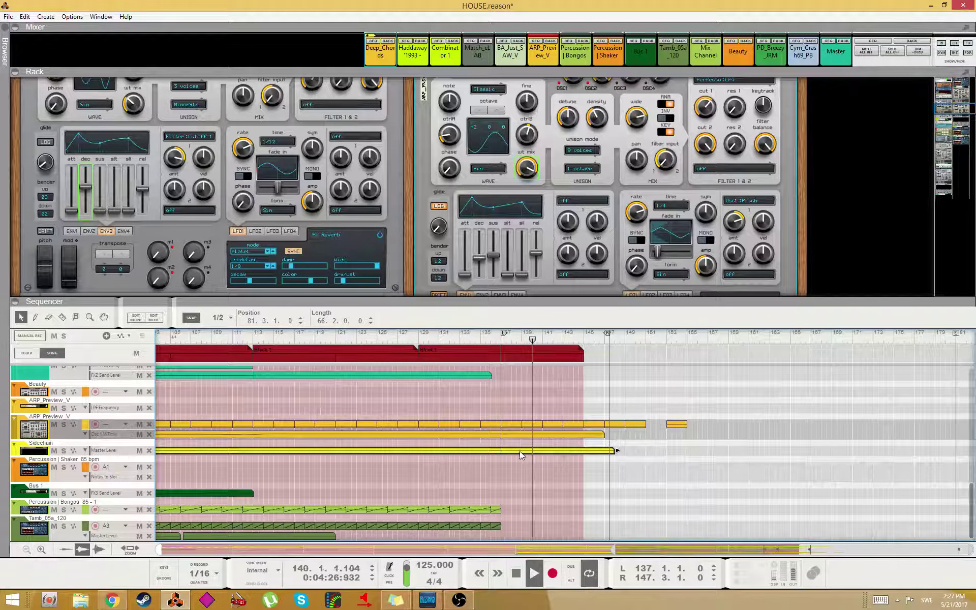
# - Replace the half-bar ARP_Preview_V clip at bar 137 with a two-bar clip and set the right locator to bar 145
pyautogui.scroll(2, 457, 446)
pyautogui.scroll(1, 455, 434)
pyautogui.click(526, 426)
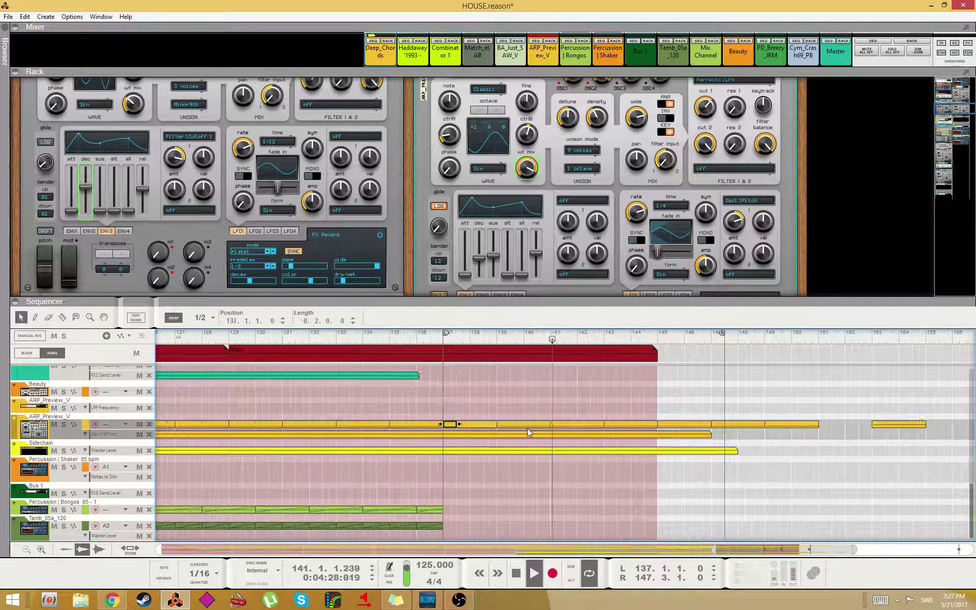
pyautogui.moveTo(528, 426); pyautogui.dragTo(473, 425)
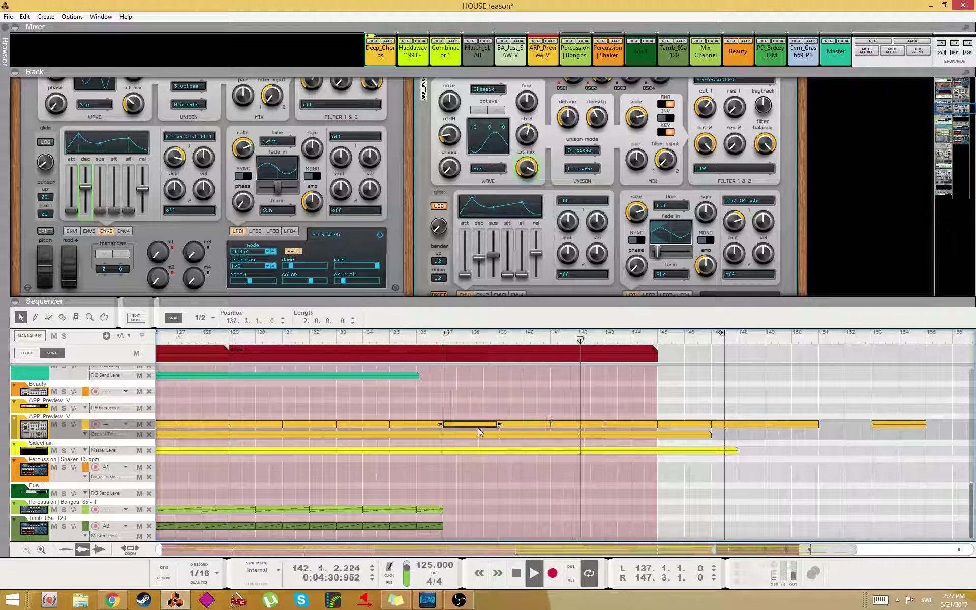
pyautogui.keyDown('alt'); pyautogui.click(657, 336); pyautogui.keyUp('alt')
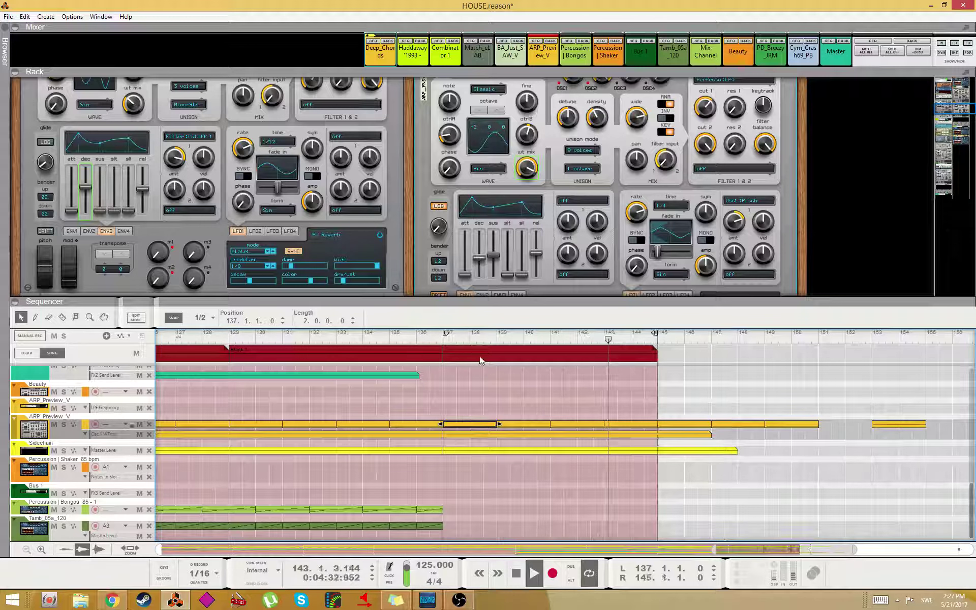
# - Check the ARP_Preview_V clips at bars 137 and 129, and step through the clips one by one from bar 103 to bar 145
pyautogui.scroll(3, 480, 455)
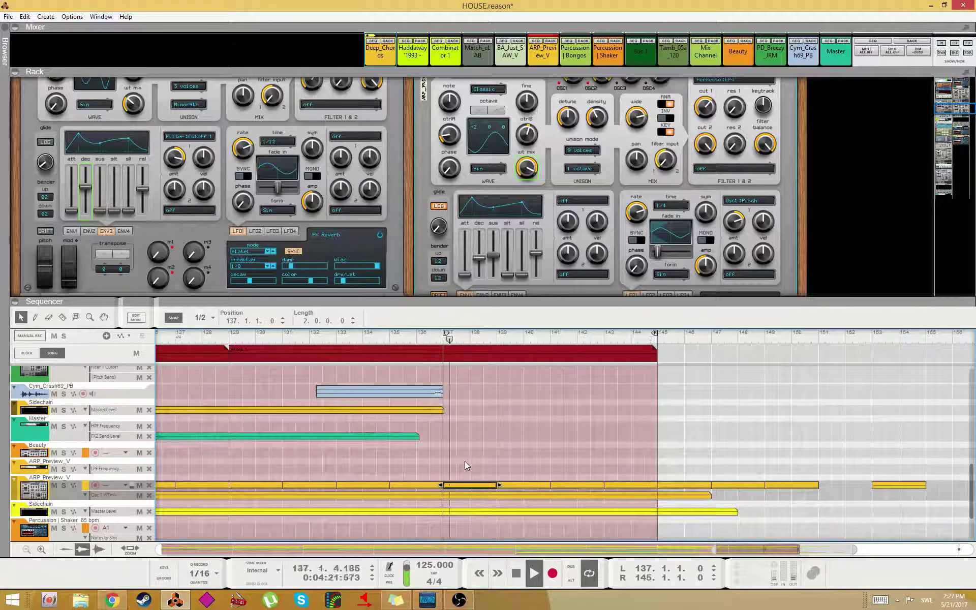
pyautogui.click(465, 462)
pyautogui.moveTo(466, 486); pyautogui.dragTo(254, 492)
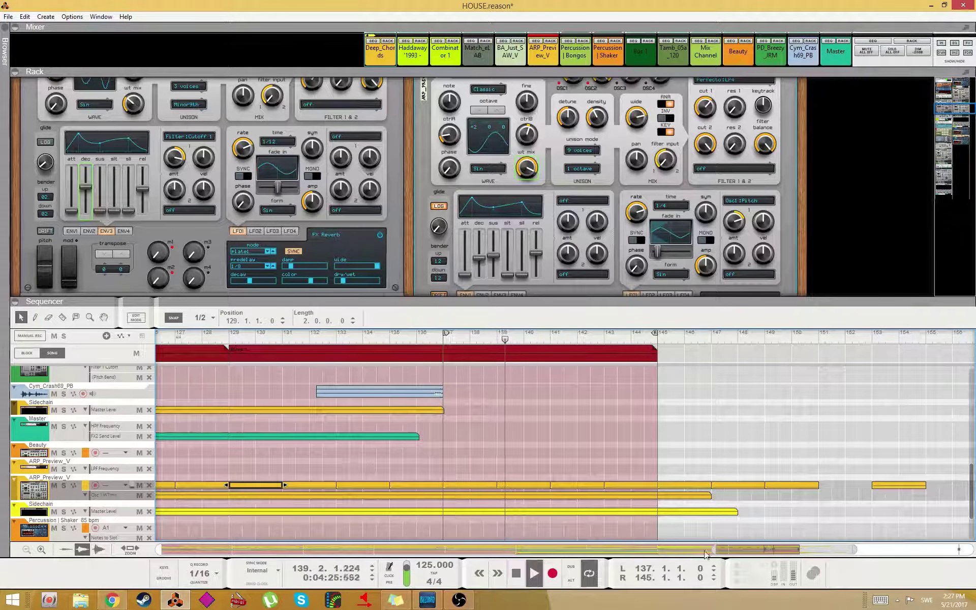
pyautogui.moveTo(716, 550); pyautogui.dragTo(634, 553)
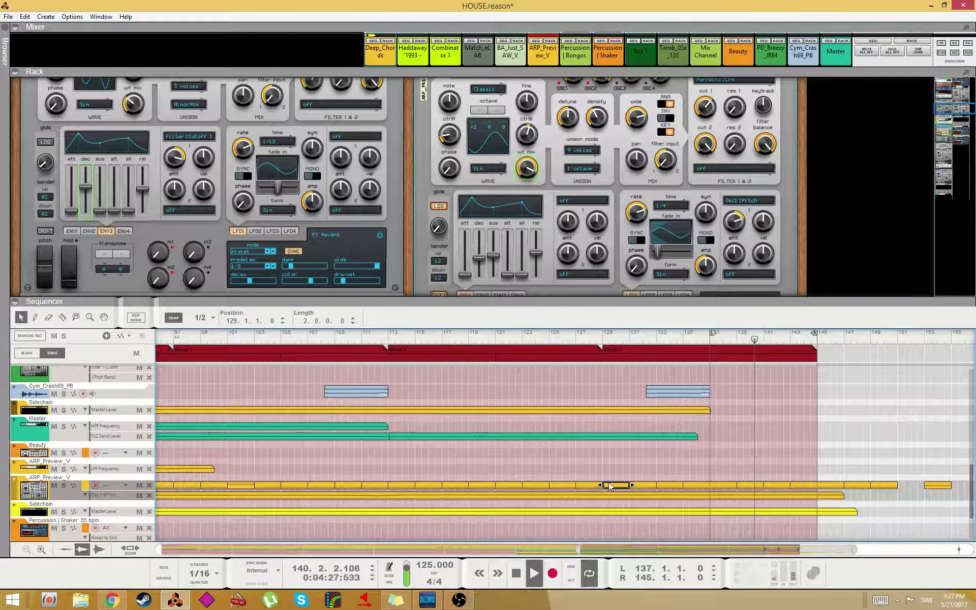
pyautogui.moveTo(616, 485); pyautogui.dragTo(266, 489)
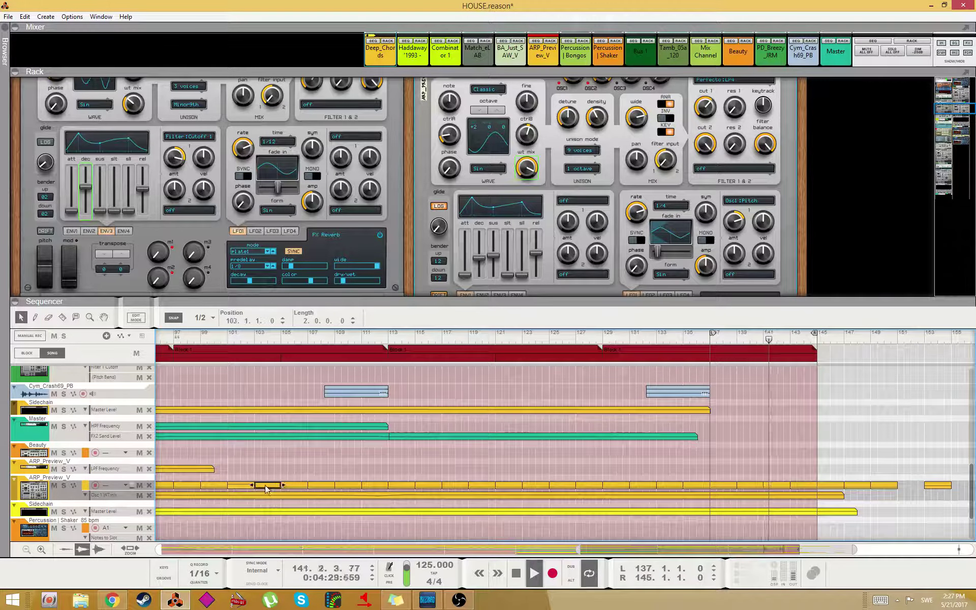
pyautogui.press('Right')
pyautogui.press('Right')
pyautogui.press('Right')
pyautogui.press('Right')
pyautogui.press('Right')
pyautogui.press('Right')
pyautogui.press('Right')
pyautogui.press('Right')
pyautogui.press('Right')
pyautogui.press('Right')
pyautogui.press('Right')
pyautogui.press('Right')
pyautogui.press('Right')
pyautogui.press('Right')
pyautogui.press('Right')
pyautogui.press('Right')
pyautogui.press('Right')
pyautogui.press('Right')
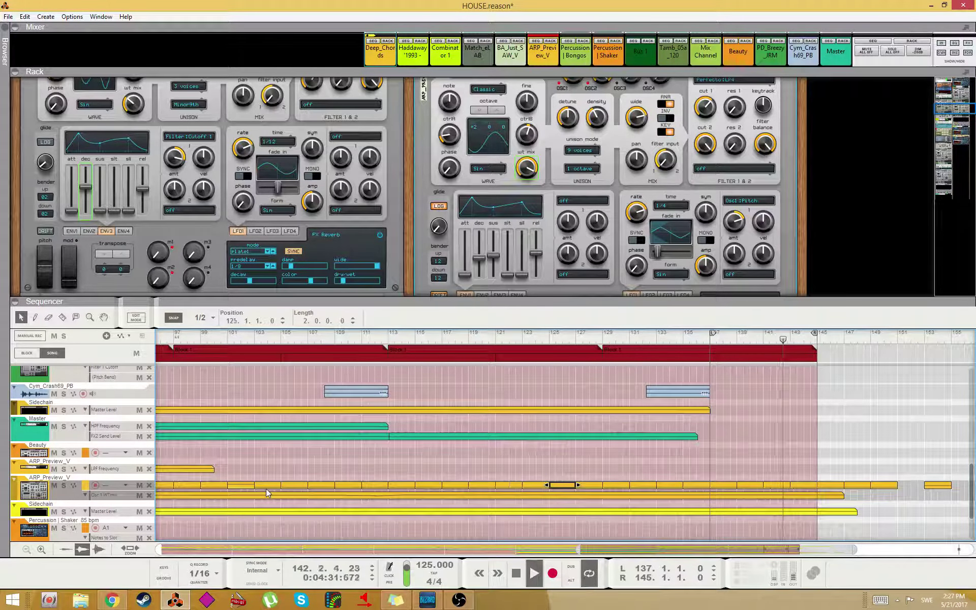
pyautogui.press('Right')
pyautogui.press('Right')
pyautogui.press('Right')
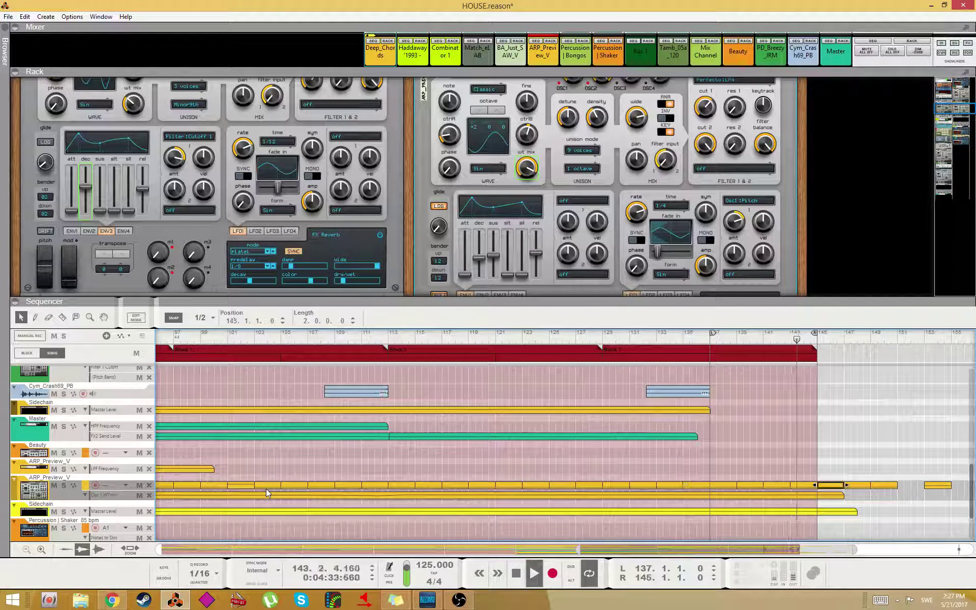
# - Fill the third Deep House drum lane with clips up to bar 145 and remove the fourth lane's clip after bar 137
pyautogui.scroll(10, 836, 443)
pyautogui.scroll(3, 837, 448)
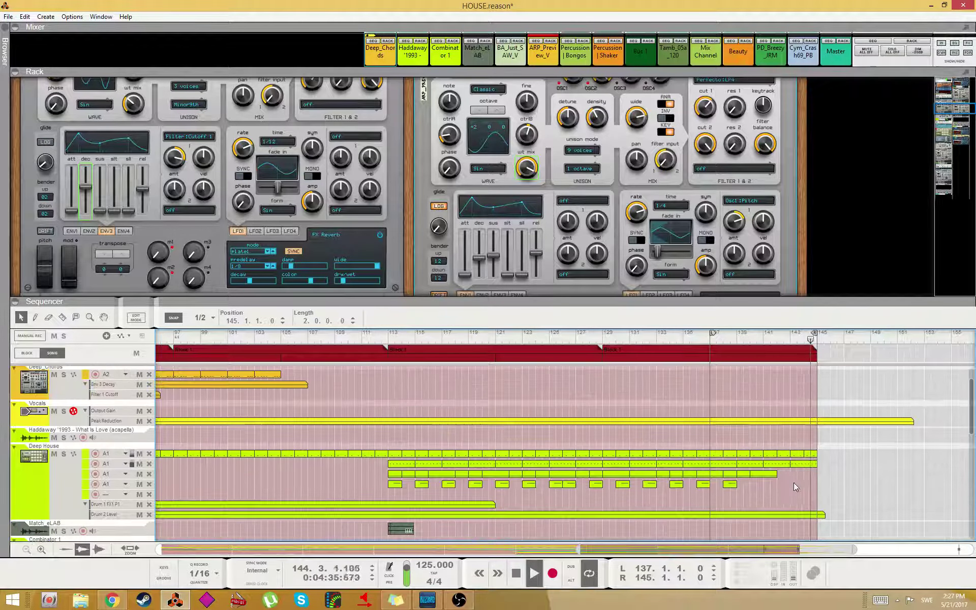
pyautogui.click(786, 466)
pyautogui.moveTo(796, 475); pyautogui.dragTo(698, 483)
pyautogui.hotkey('ctrl', 'z')
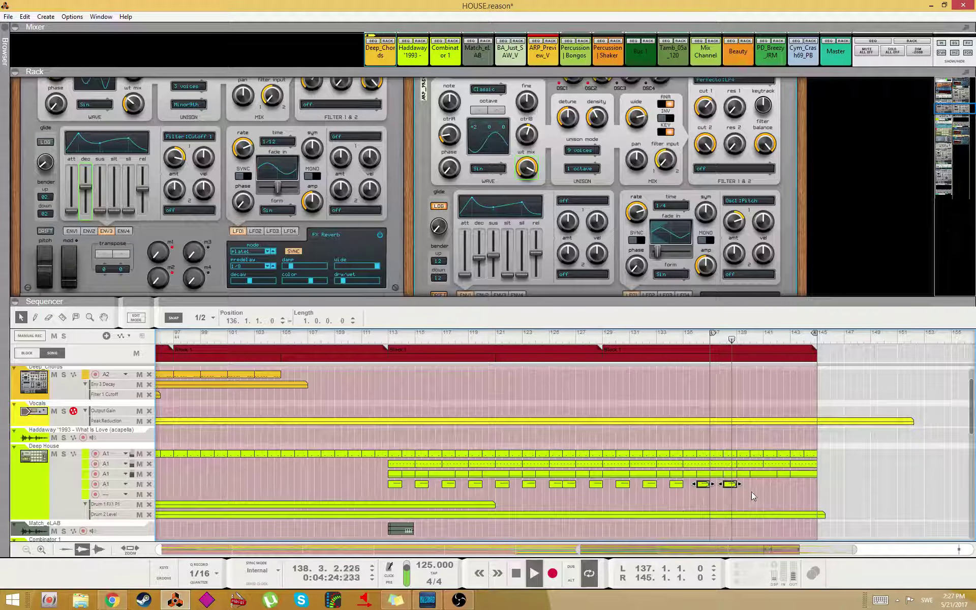
pyautogui.click(719, 498)
# - Delete the BA_Just_SAW_V clips from bar 127 onward and place a two-bar copy of the bar 125 clip at bar 127
pyautogui.scroll(-9, 735, 463)
pyautogui.scroll(4, 736, 462)
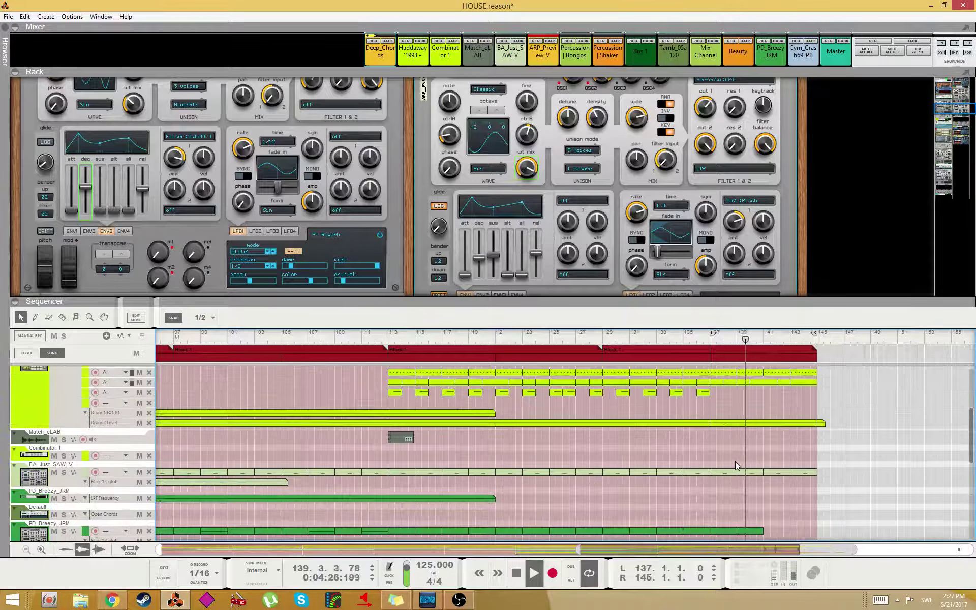
pyautogui.moveTo(955, 468); pyautogui.dragTo(571, 481)
pyautogui.press('Delete')
pyautogui.click(563, 473)
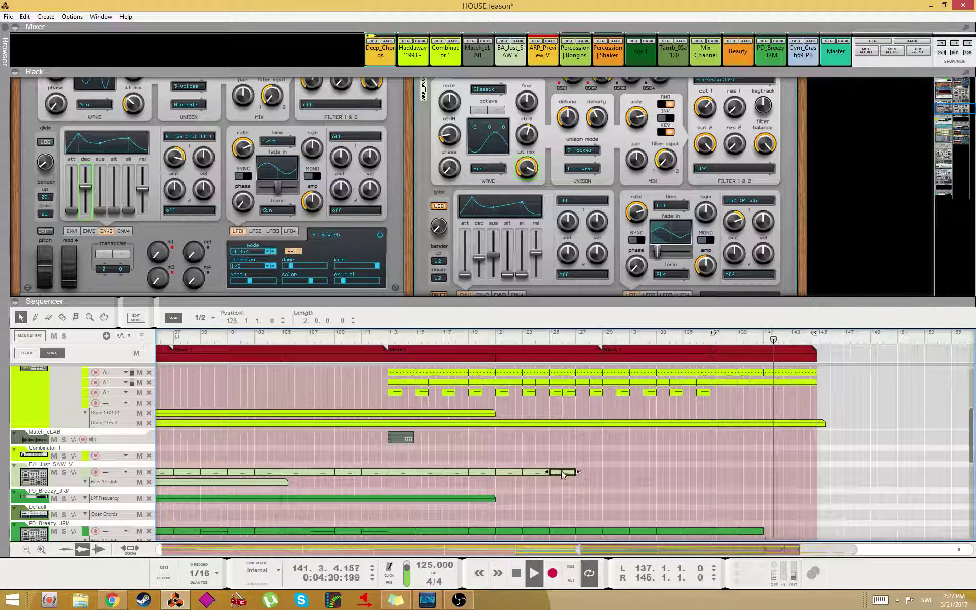
# - Set the left locator to bar 141 and copy the last eight bars of Deep_Chords clips to bar 141
pyautogui.scroll(8, 584, 483)
pyautogui.keyDown('ctrl'); pyautogui.click(763, 336); pyautogui.keyUp('ctrl')
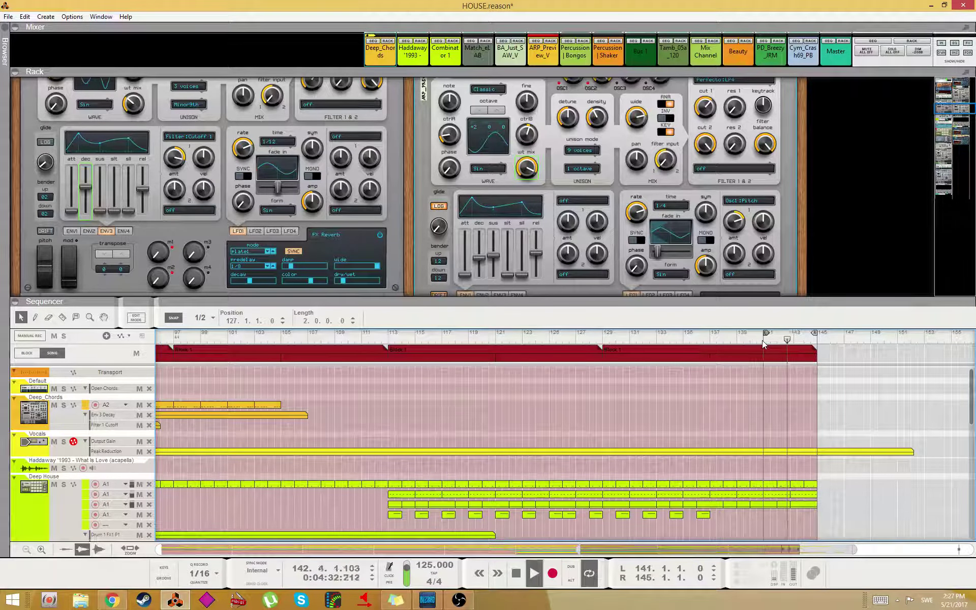
pyautogui.moveTo(350, 407); pyautogui.dragTo(781, 423)
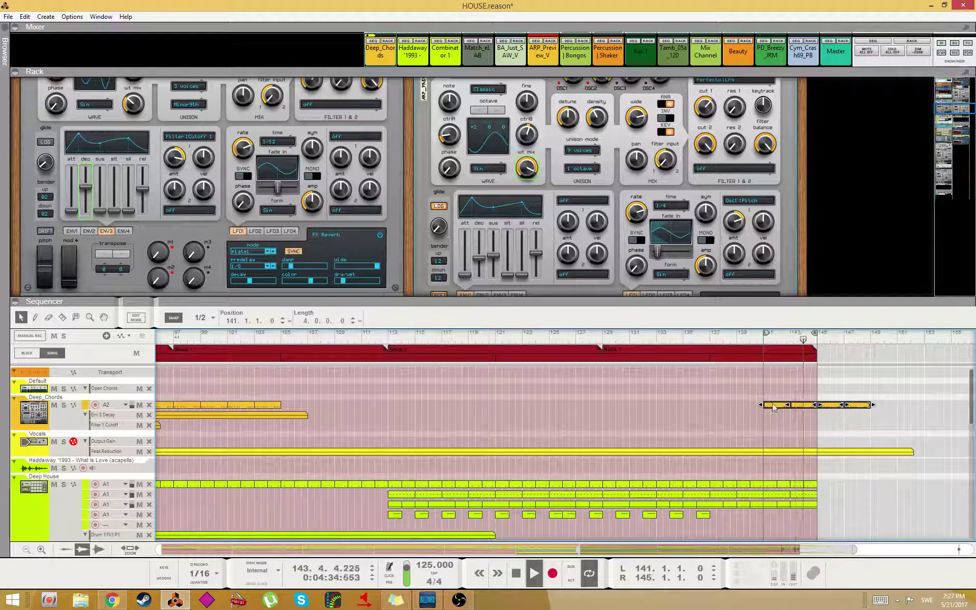
# - Move the Deep_Chords clips from bar 141 to bar 145 and paste a 16-bar copy of the block clip at bar 145
pyautogui.moveTo(774, 405); pyautogui.dragTo(828, 409)
pyautogui.click(686, 355)
pyautogui.hotkey('ctrl', 'c')
pyautogui.hotkey('ctrl', 'v')
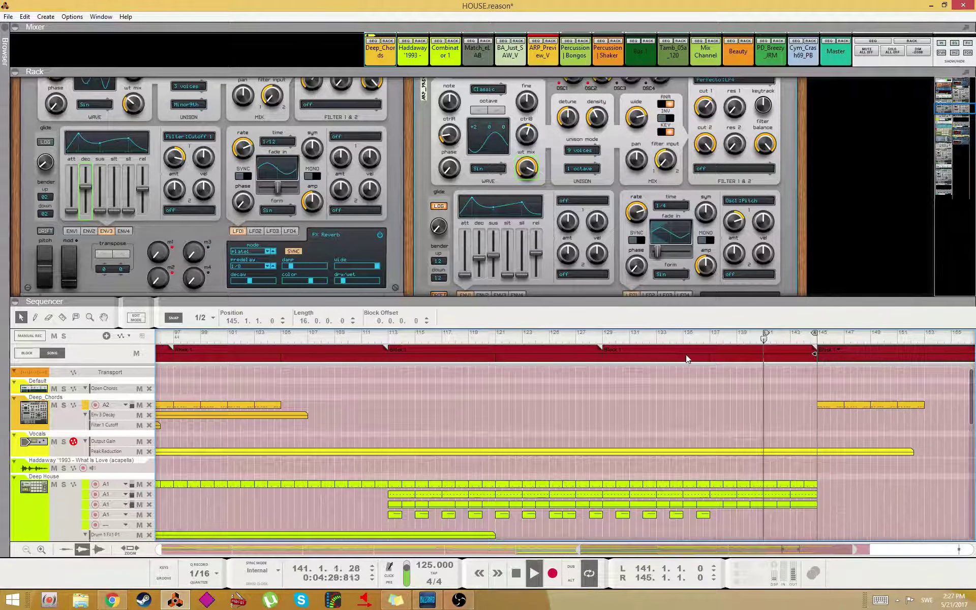
# - Copy the latest clips of the first three Deep House drum lanes and place the copies from bar 145 onward
pyautogui.scroll(-3, 827, 438)
pyautogui.scroll(2, 826, 434)
pyautogui.moveTo(853, 449); pyautogui.dragTo(696, 468)
pyautogui.hotkey('ctrl', 'c')
pyautogui.hotkey('ctrl', 'v')
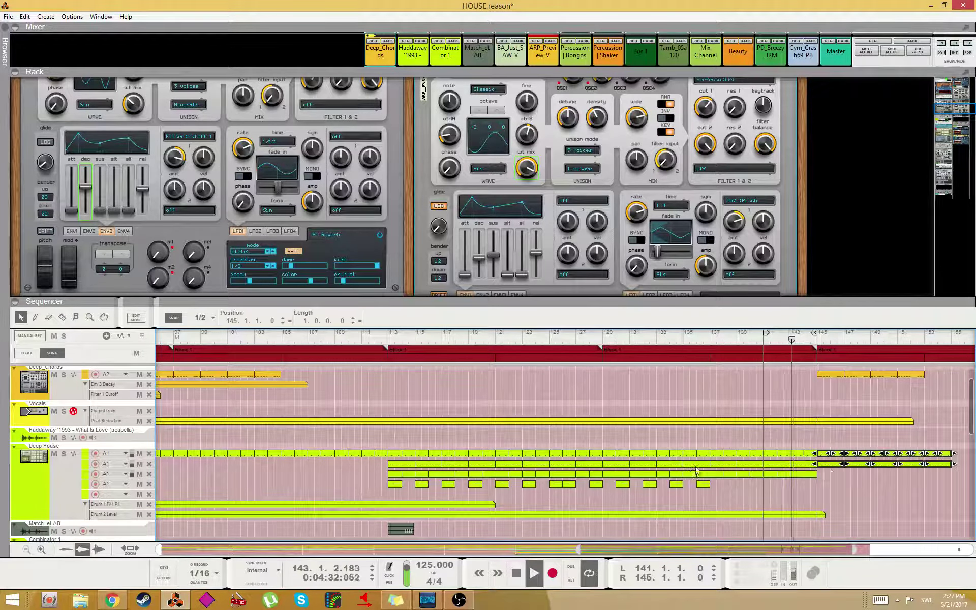
pyautogui.moveTo(823, 478); pyautogui.dragTo(654, 481)
pyautogui.hotkey('ctrl', 'd')
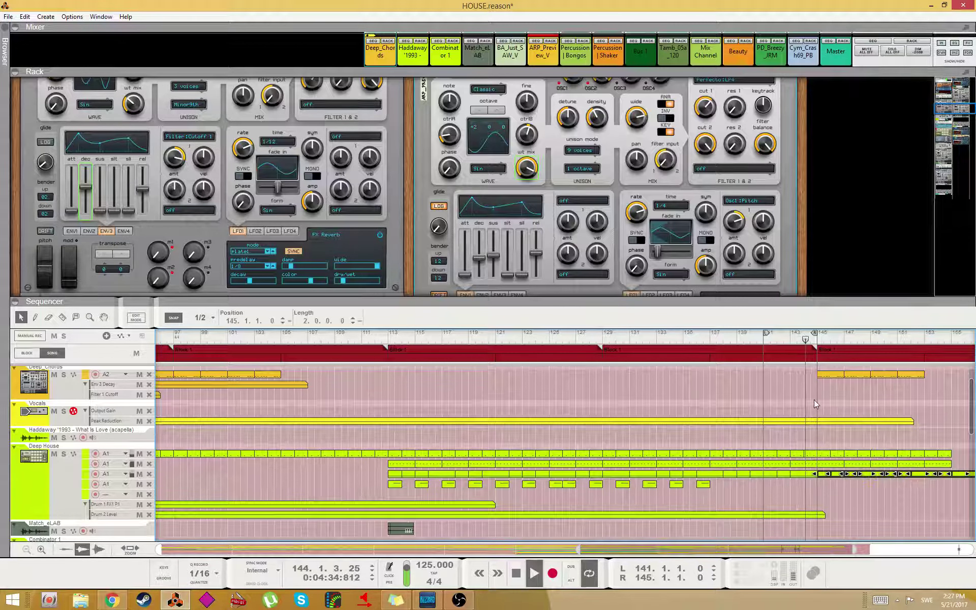
# - Split the third Deep House lane's clip at bar 141 and form a two-bar clip starting at bar 141
pyautogui.scroll(4, 795, 475)
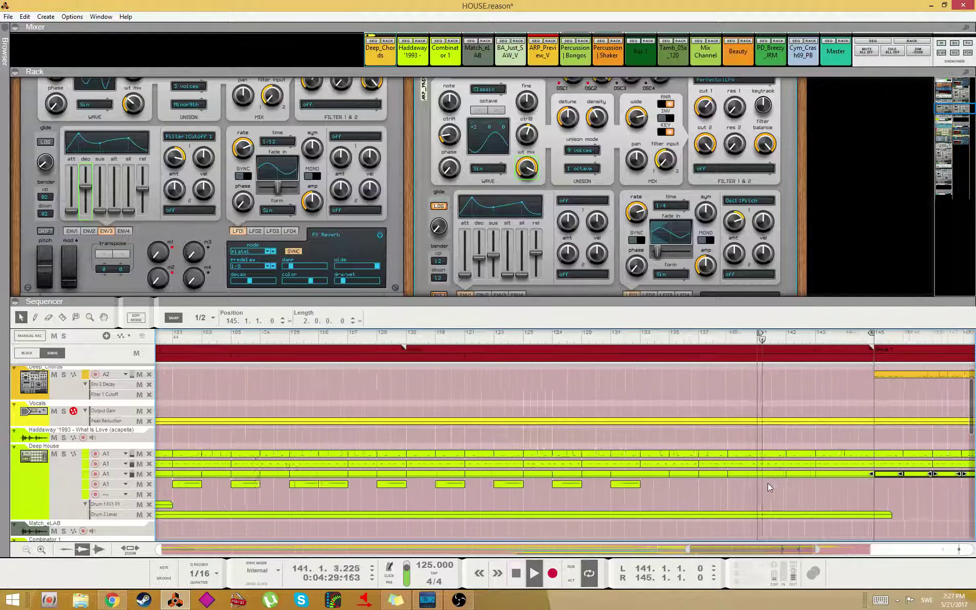
pyautogui.click(777, 472)
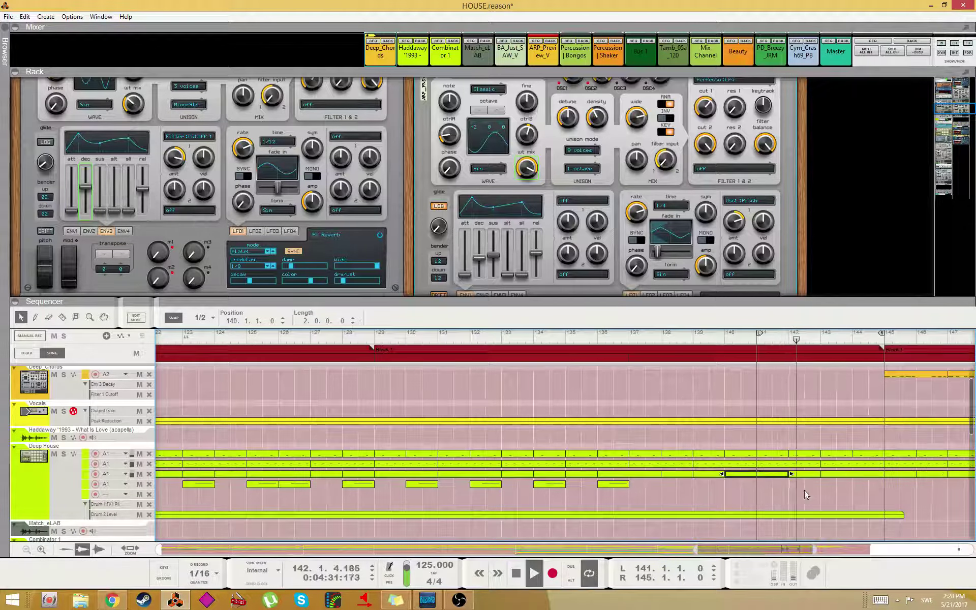
pyautogui.press('r')
pyautogui.click(758, 474)
pyautogui.press('q')
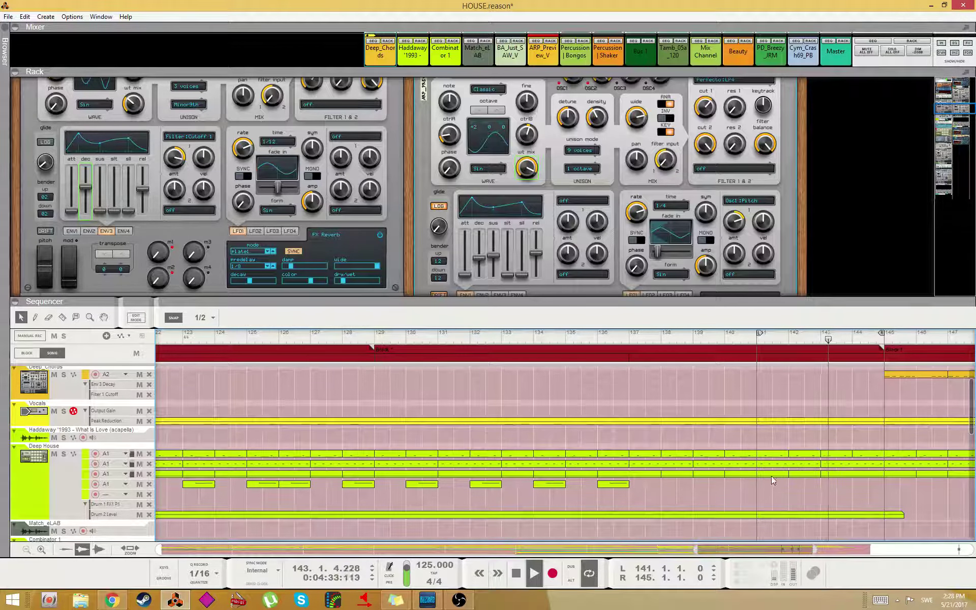
pyautogui.click(777, 474)
pyautogui.rightClick(779, 478)
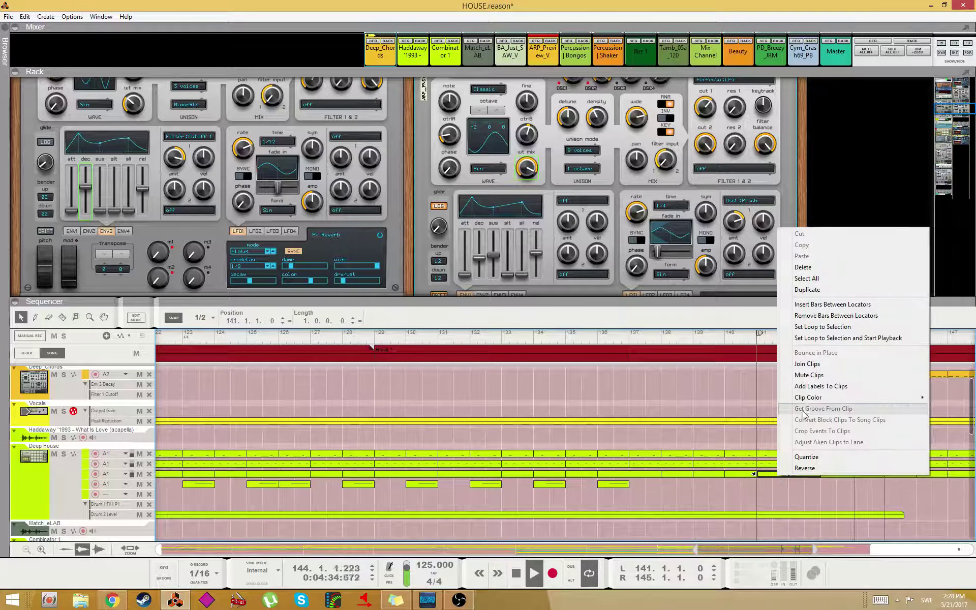
pyautogui.click(808, 366)
pyautogui.moveTo(858, 473); pyautogui.dragTo(828, 474)
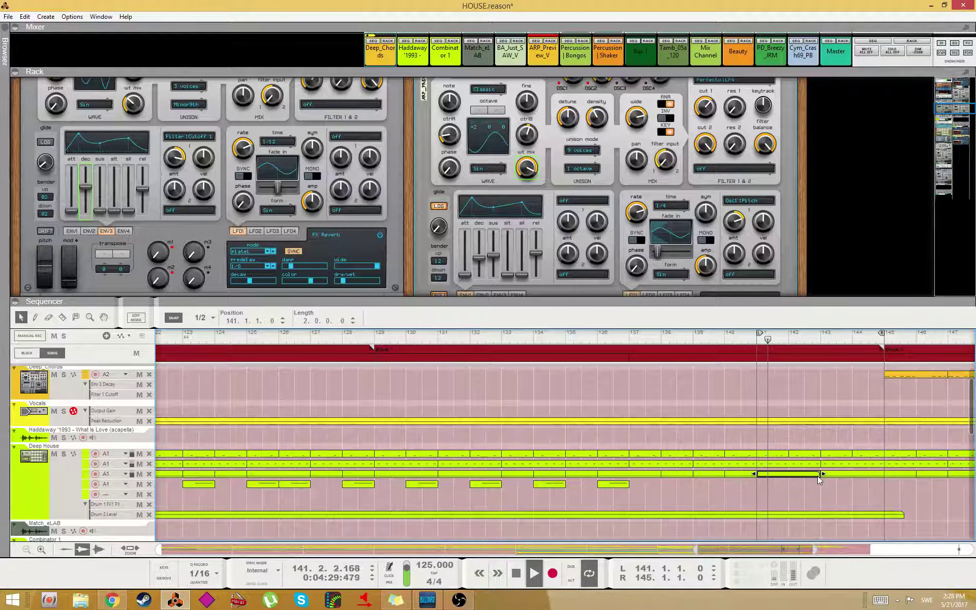
# - Set the snap to 1/16 in the bar 141 clip and add a C 1 note at 142.4.3 with reduced velocity
pyautogui.doubleClick(816, 476)
pyautogui.scroll(-3, 649, 414)
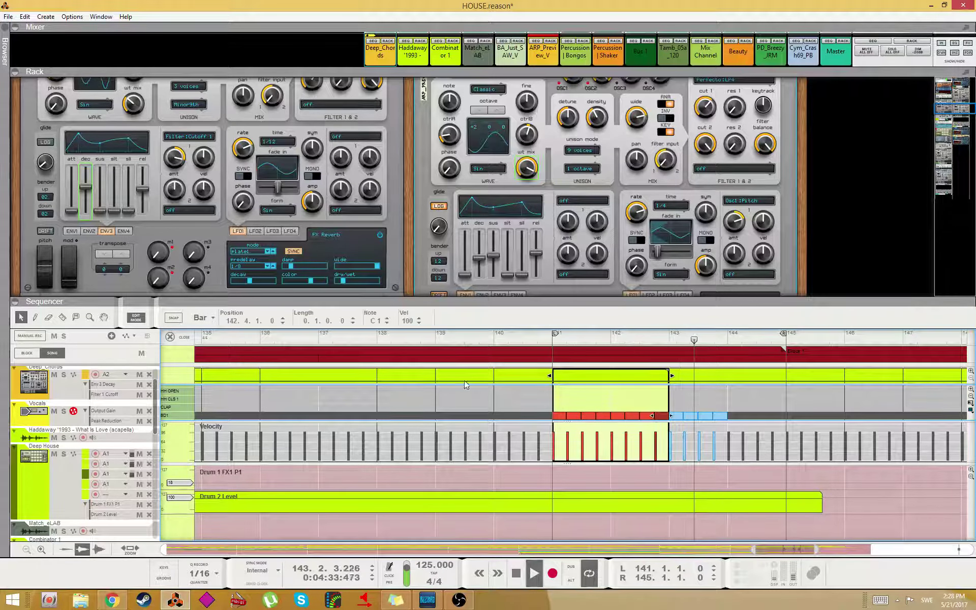
pyautogui.click(201, 318)
pyautogui.click(209, 384)
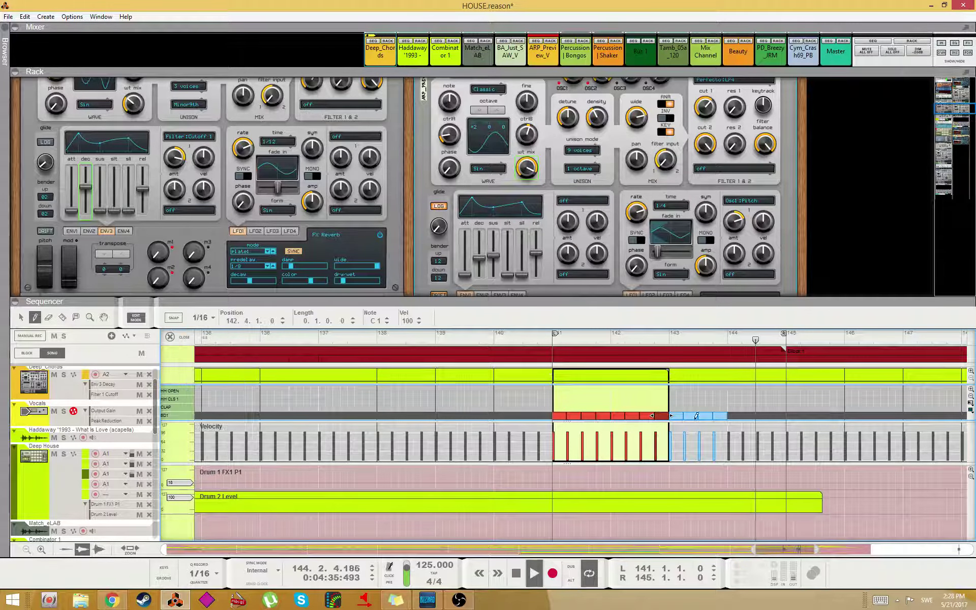
pyautogui.press('w')
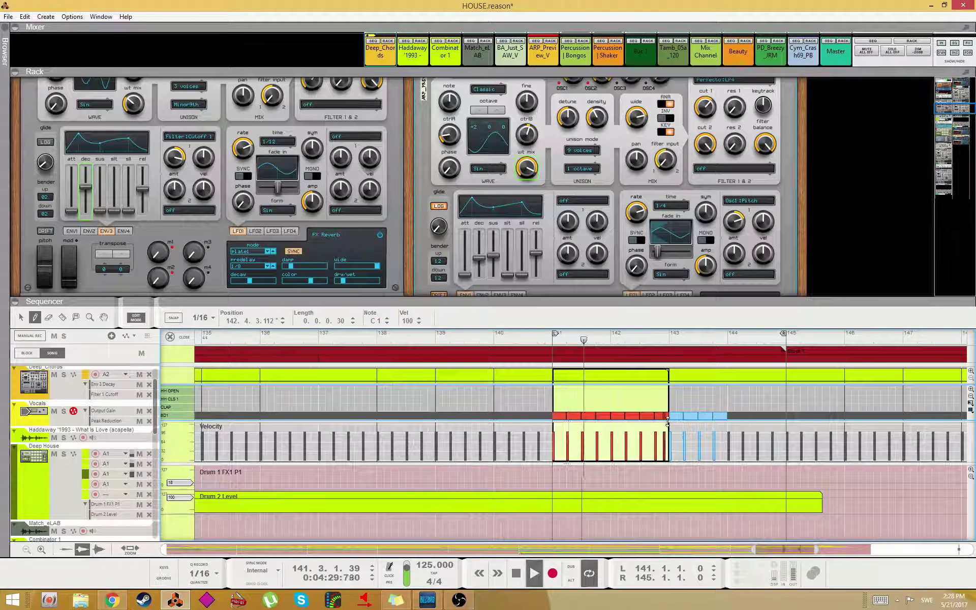
pyautogui.hotkey('ctrl', 'z')
pyautogui.click(180, 319)
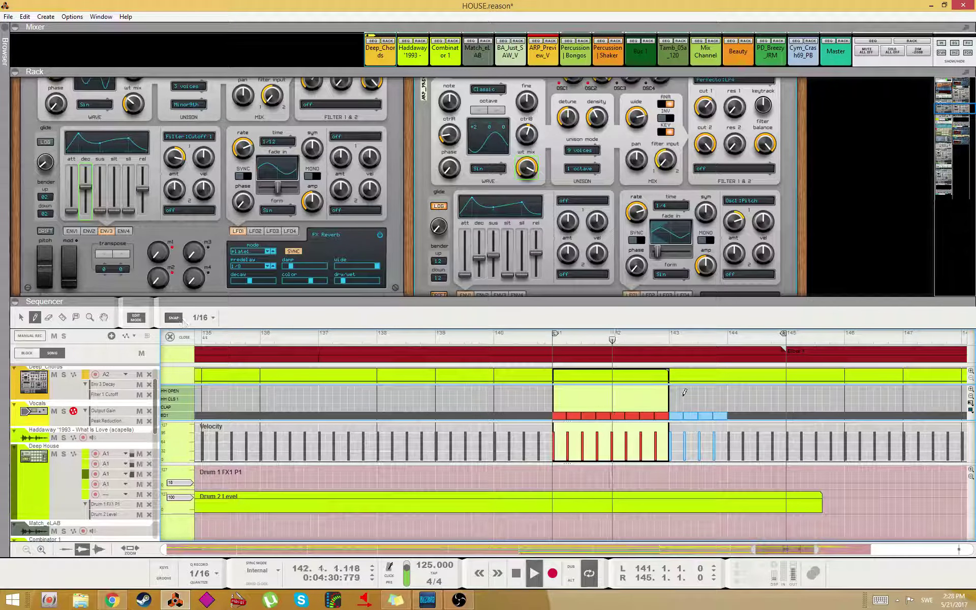
pyautogui.click(665, 416)
pyautogui.press('q')
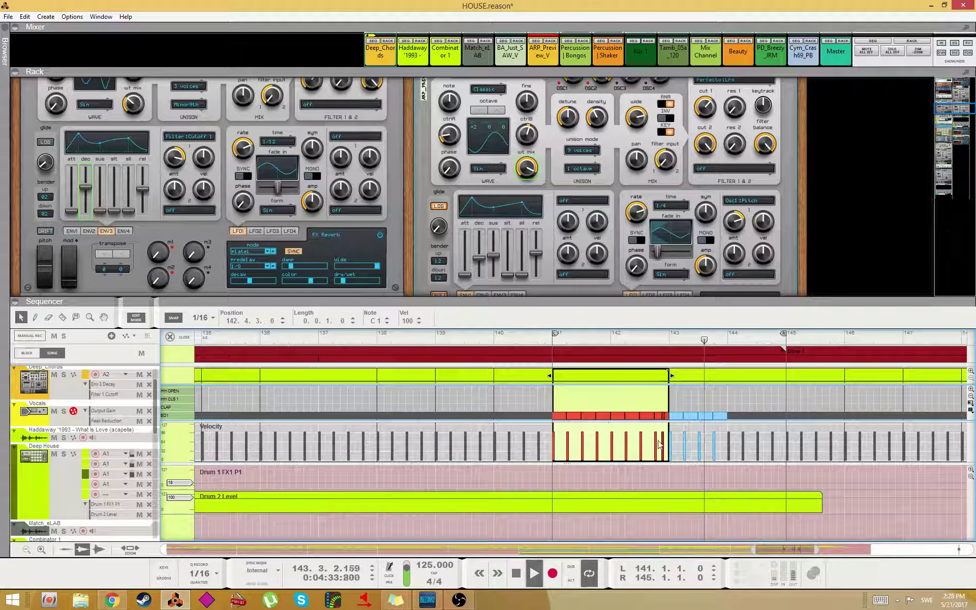
pyautogui.hotkey('ctrl', 'e')
pyautogui.press('q')
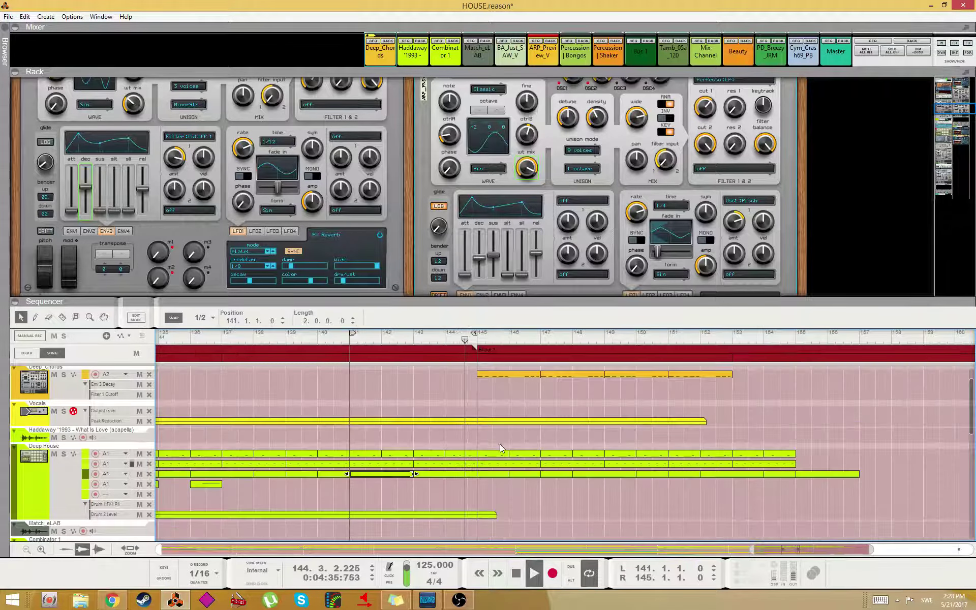
# - Place a copy of the edited two-bar clip at bar 143 and join both into a four-bar clip at bar 141
pyautogui.click(429, 473)
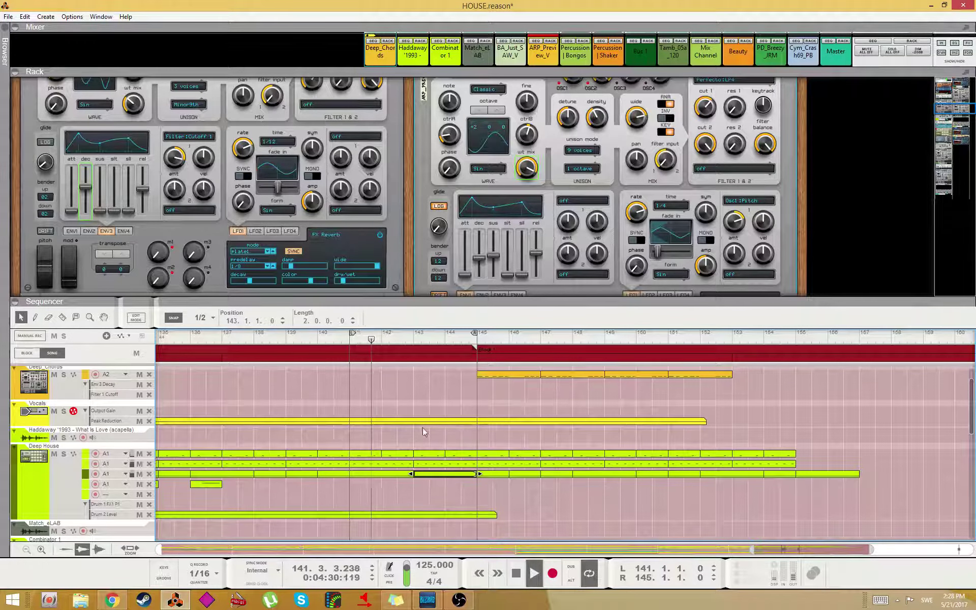
pyautogui.click(458, 392)
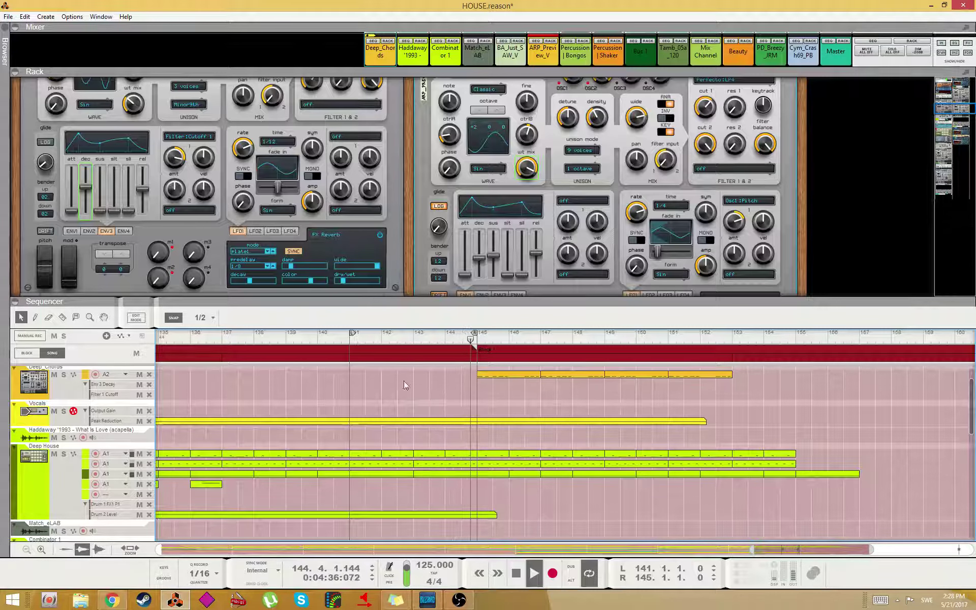
pyautogui.doubleClick(397, 474)
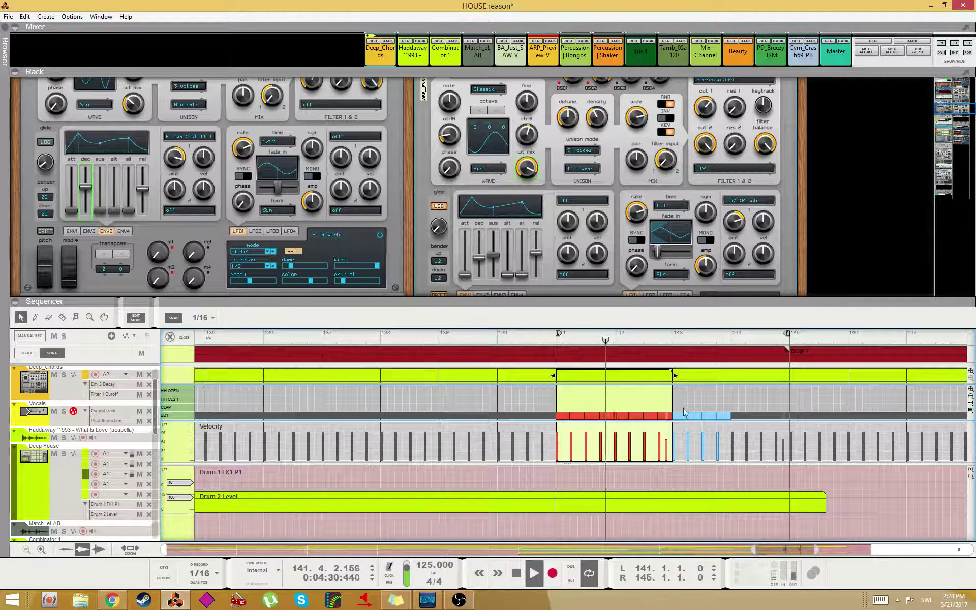
pyautogui.press('Escape')
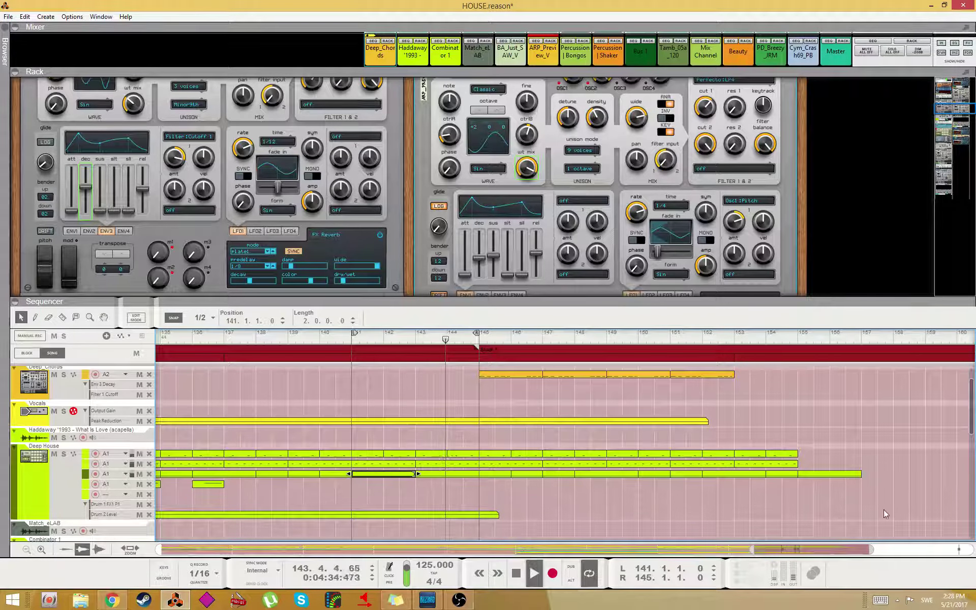
pyautogui.scroll(-2, 755, 466)
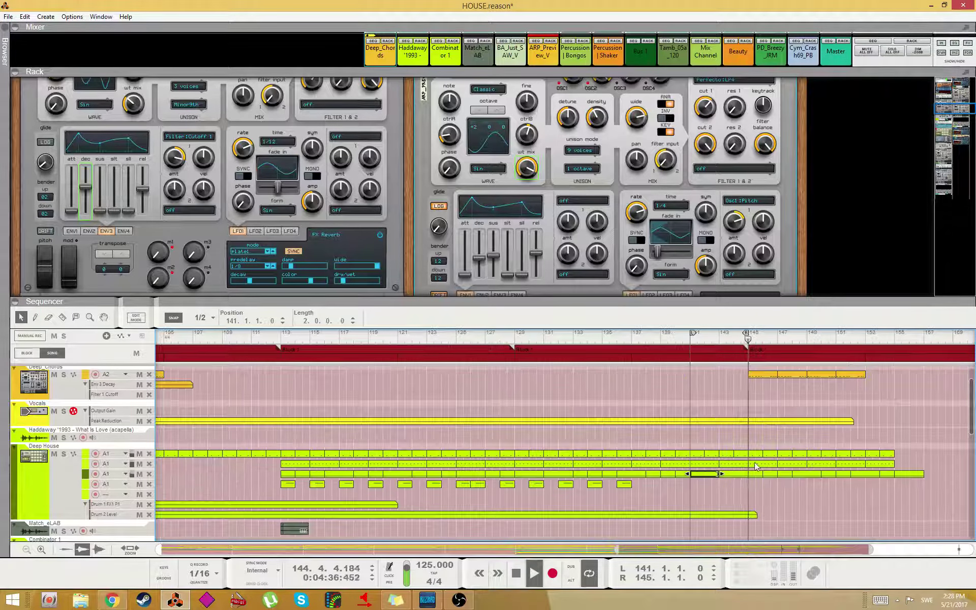
pyautogui.keyDown('shift'); pyautogui.click(730, 475); pyautogui.keyUp('shift')
pyautogui.rightClick(730, 475)
pyautogui.click(761, 363)
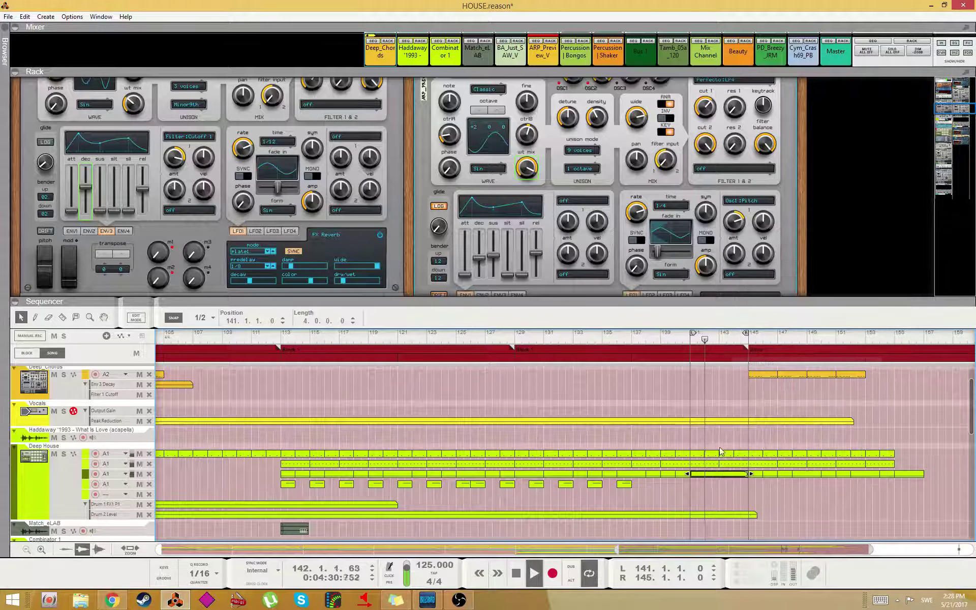
# - Delete the third Deep House lane's clips between bars 113 and 141
pyautogui.click(189, 548)
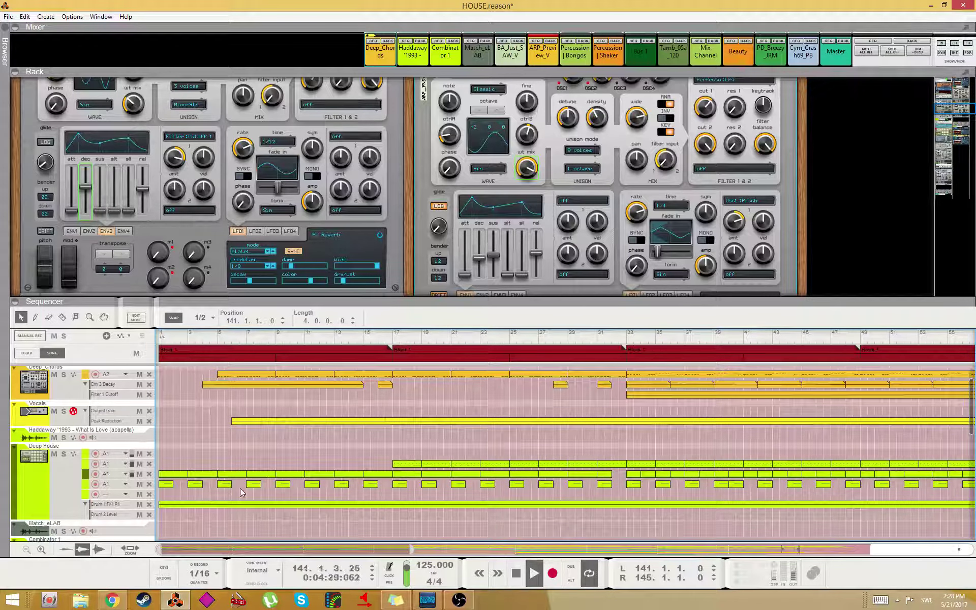
pyautogui.moveTo(412, 549); pyautogui.dragTo(617, 511)
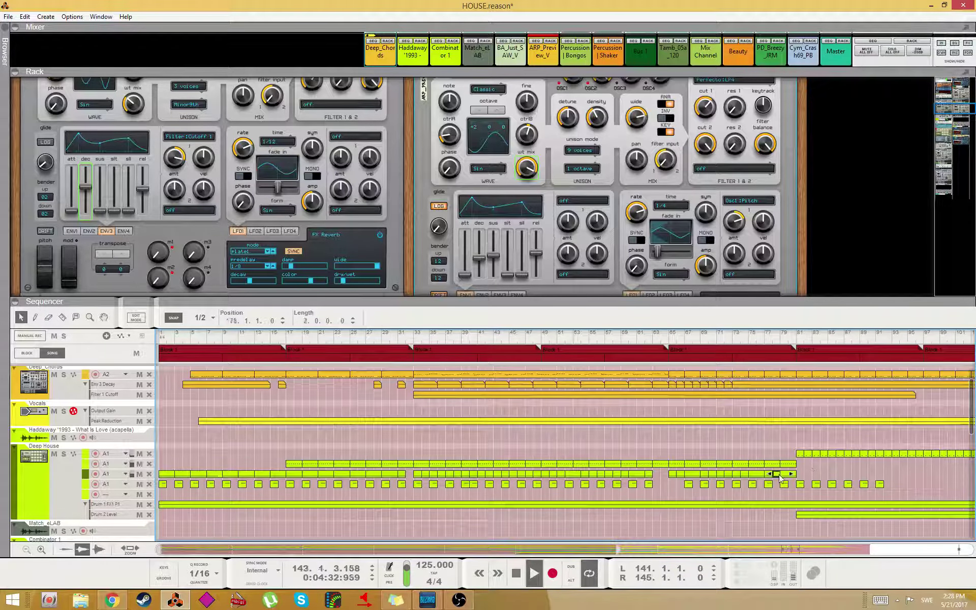
pyautogui.moveTo(579, 551); pyautogui.dragTo(882, 535)
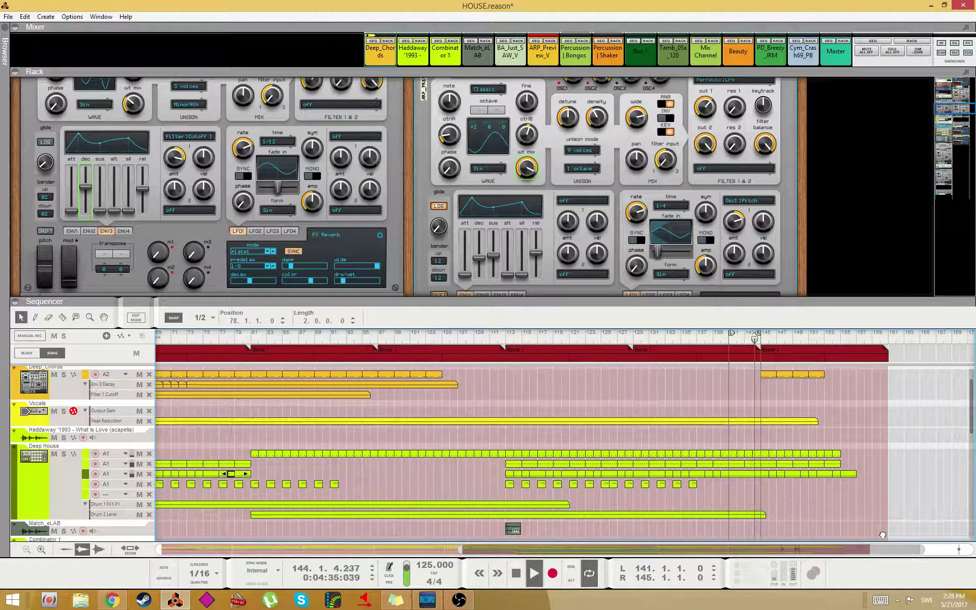
pyautogui.click(503, 473)
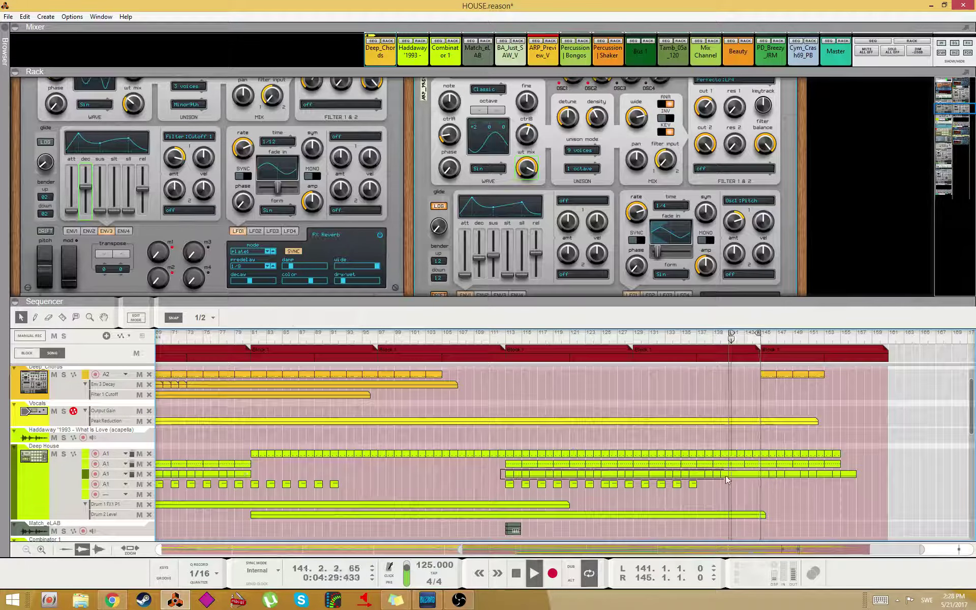
pyautogui.moveTo(726, 476); pyautogui.dragTo(519, 474)
pyautogui.press('Delete')
# - Fill the third Deep House lane from bar 113 to bar 141 with copies of the four-bar clip
pyautogui.click(740, 475)
pyautogui.hotkey('ctrl', 'd')
pyautogui.hotkey('ctrl', 'd')
pyautogui.hotkey('ctrl', 'd')
pyautogui.hotkey('ctrl', 'd')
pyautogui.hotkey('ctrl', 'd')
pyautogui.hotkey('ctrl', 'd')
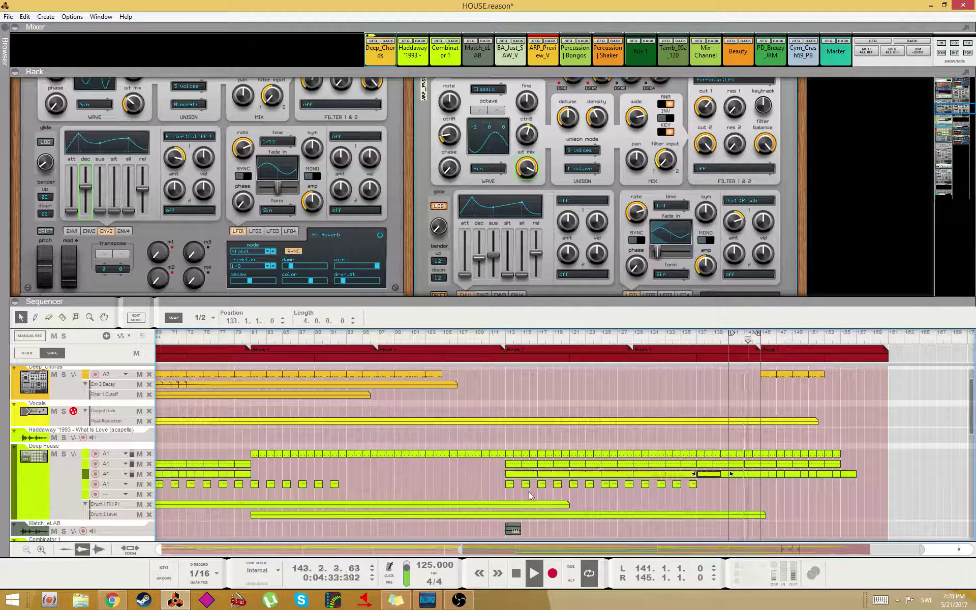
pyautogui.click(718, 482)
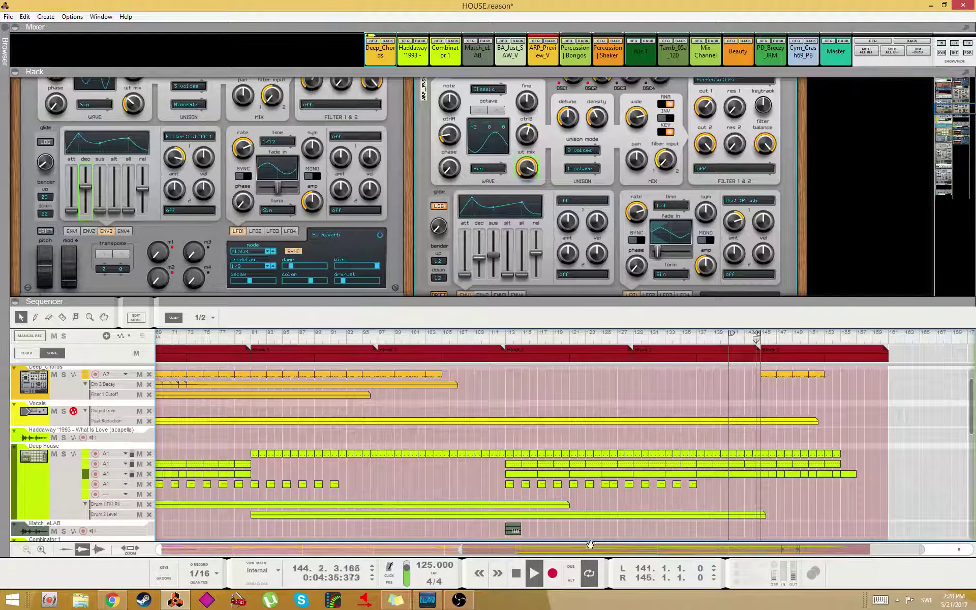
# - Replace the third Deep House lane's clips between bars 65 and 81 with copies of the four-bar clip
pyautogui.moveTo(590, 545); pyautogui.dragTo(494, 545)
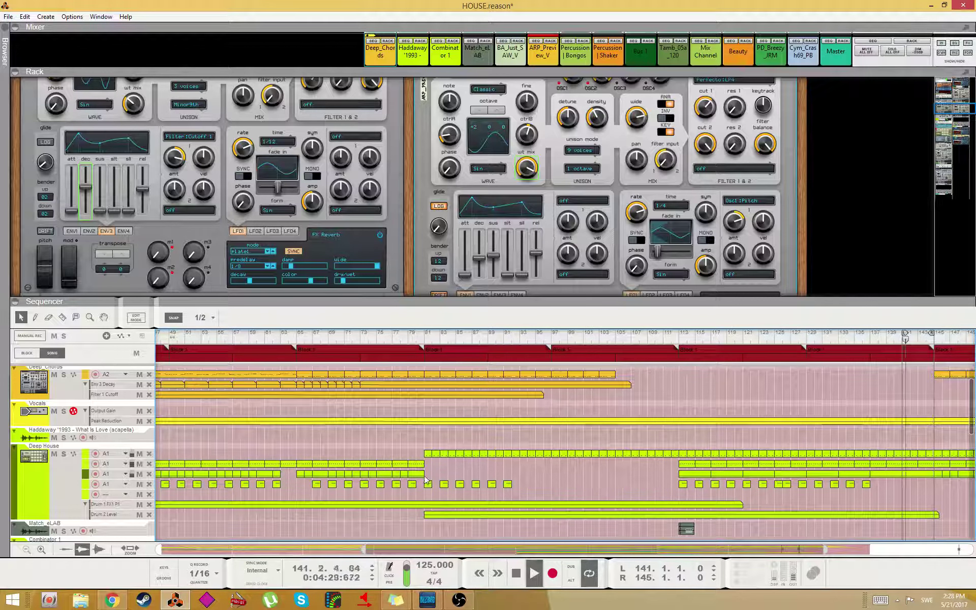
pyautogui.moveTo(426, 481); pyautogui.dragTo(291, 470)
pyautogui.press('Delete')
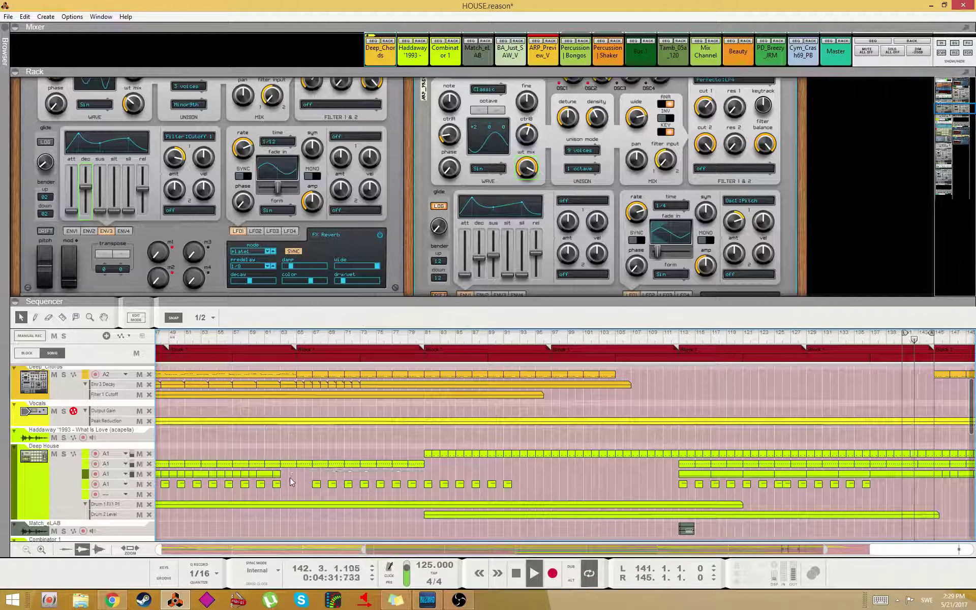
pyautogui.moveTo(708, 473); pyautogui.dragTo(317, 478)
pyautogui.hotkey('ctrl', 'd')
pyautogui.hotkey('ctrl', 'd')
pyautogui.hotkey('ctrl', 'd')
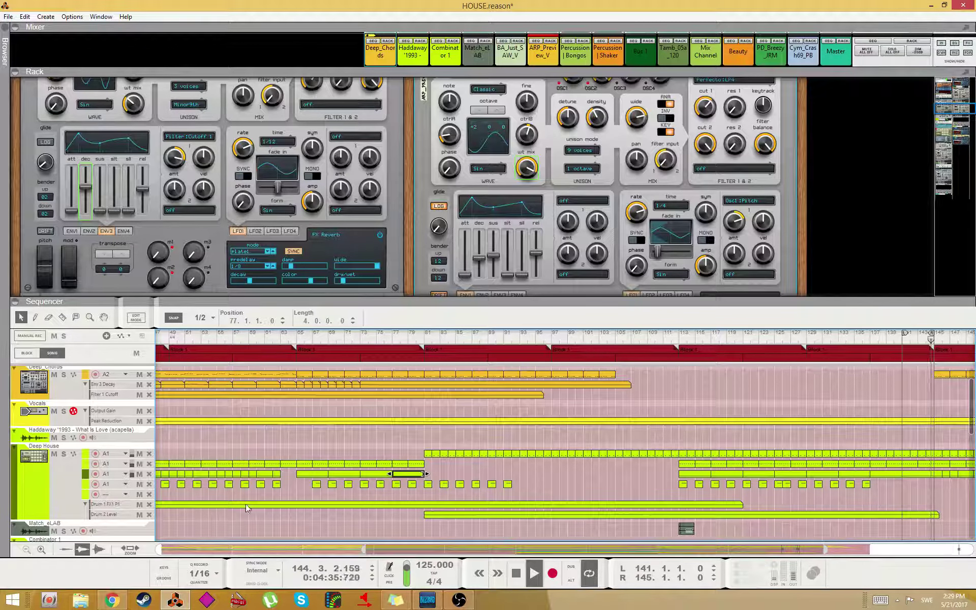
# - Replace the third Deep House lane's clips between bars 1 and 17 with copies of the four-bar clip
pyautogui.hscroll(-5, 246, 508)
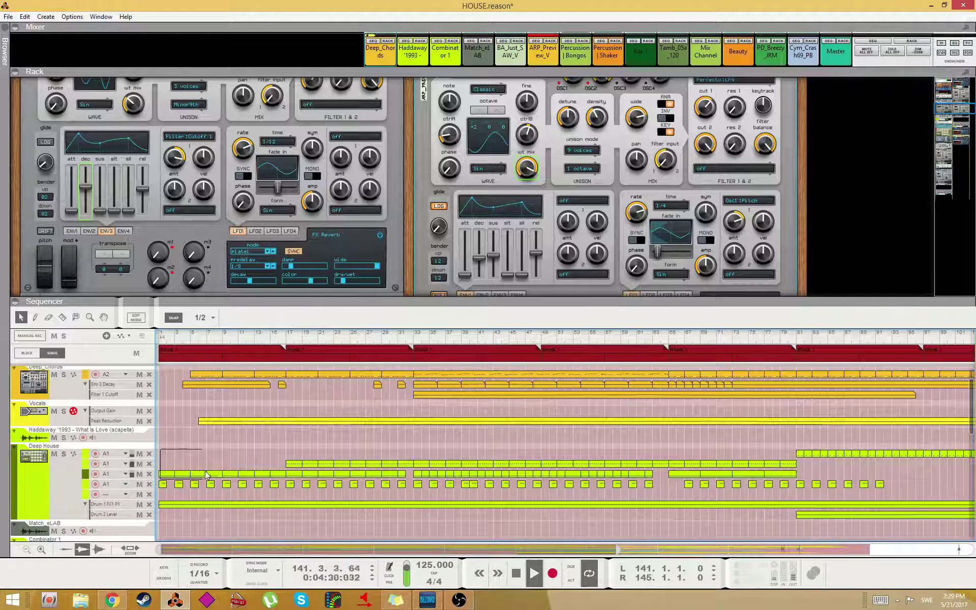
pyautogui.moveTo(206, 476); pyautogui.dragTo(204, 477)
pyautogui.press('Delete')
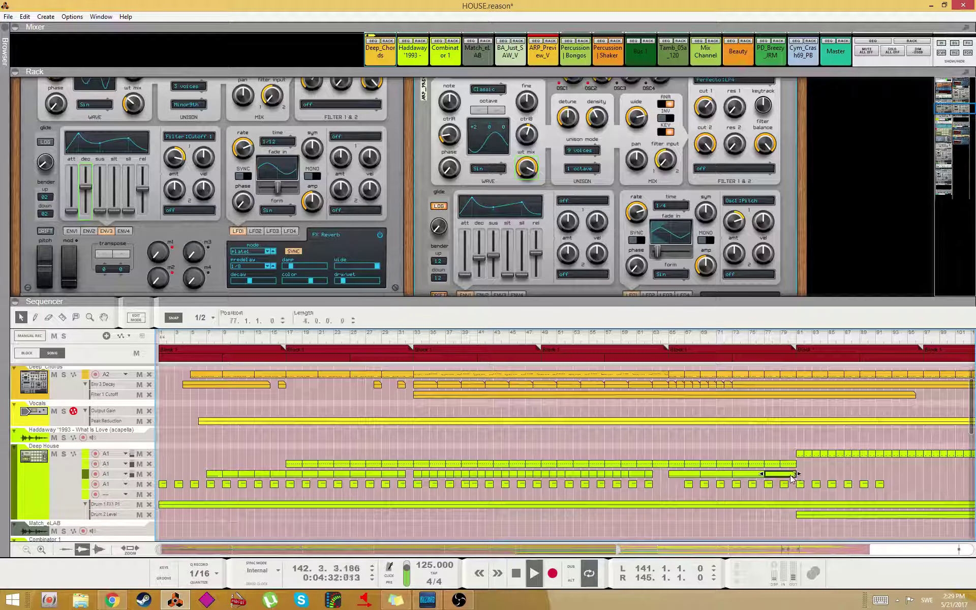
pyautogui.moveTo(137, 500); pyautogui.dragTo(153, 480)
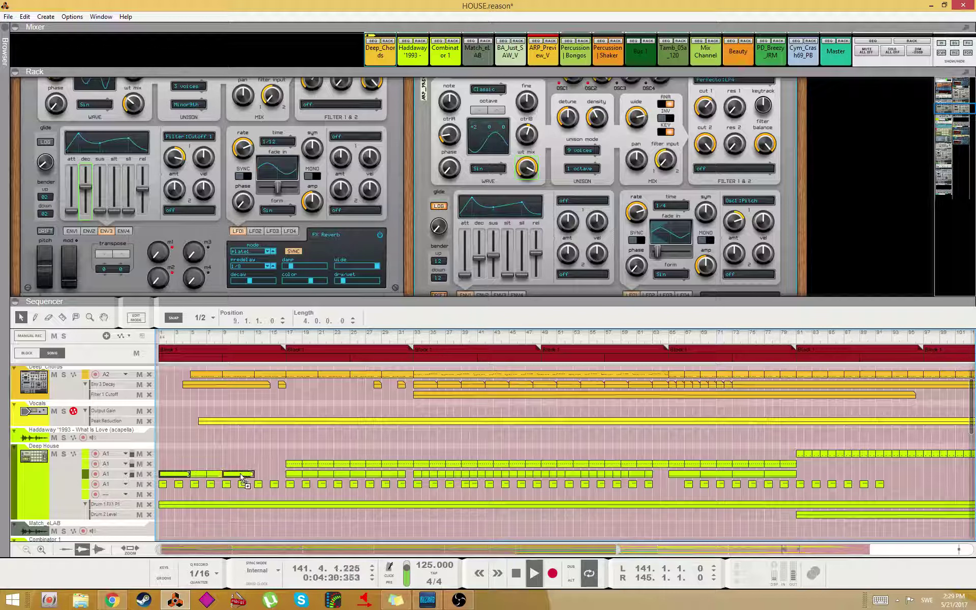
pyautogui.moveTo(241, 475); pyautogui.dragTo(268, 474)
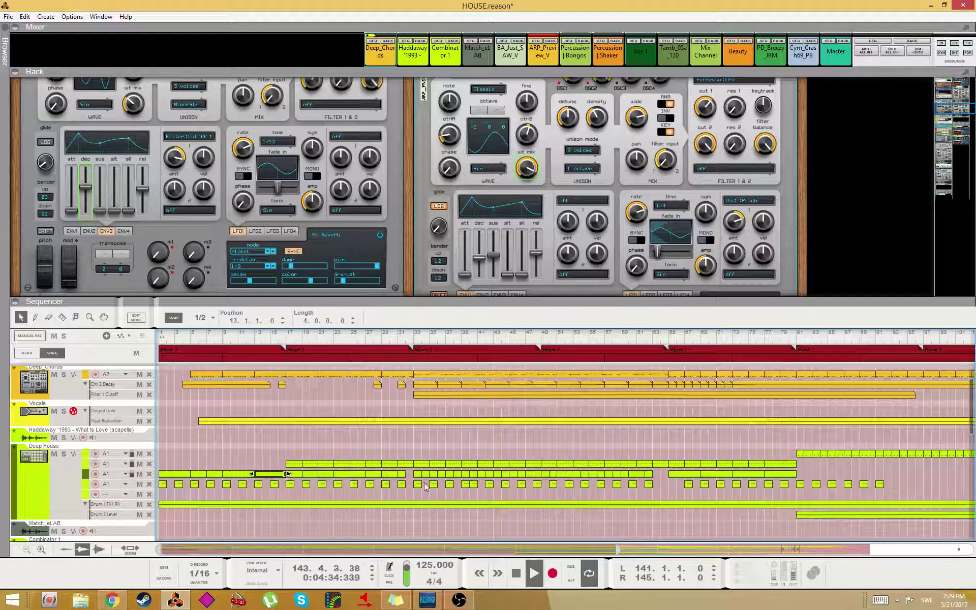
# - Replace the third Deep House lane's clips between bars 17 and 32 with copies of the four-bar clip, shortening the last to three bars
pyautogui.moveTo(412, 476); pyautogui.dragTo(286, 476)
pyautogui.press('Delete')
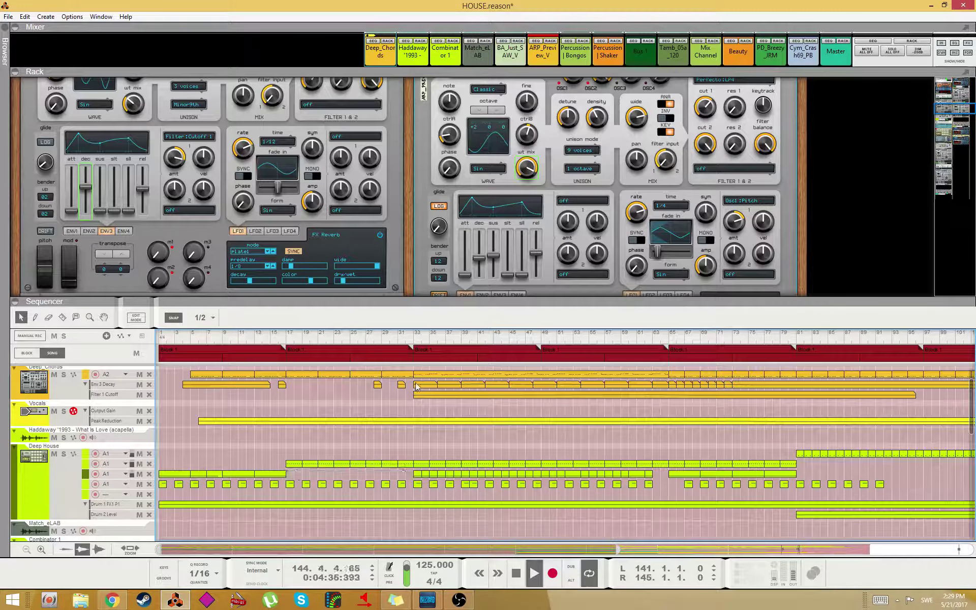
pyautogui.keyDown('alt'); pyautogui.click(406, 336); pyautogui.keyUp('alt')
pyautogui.click(282, 475)
pyautogui.press('space')
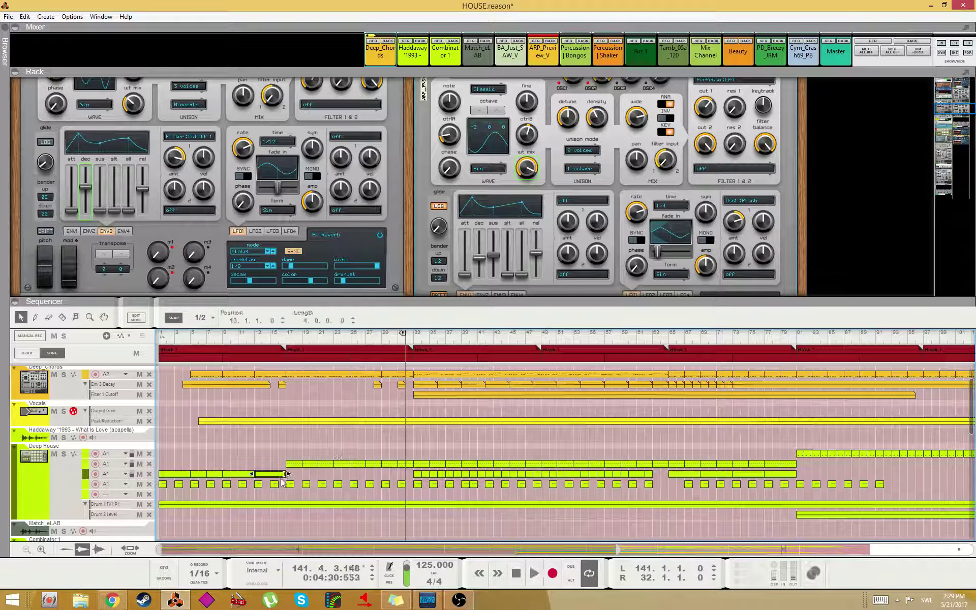
pyautogui.hotkey('ctrl', 'd')
pyautogui.hotkey('ctrl', 'd')
pyautogui.hotkey('ctrl', 'd')
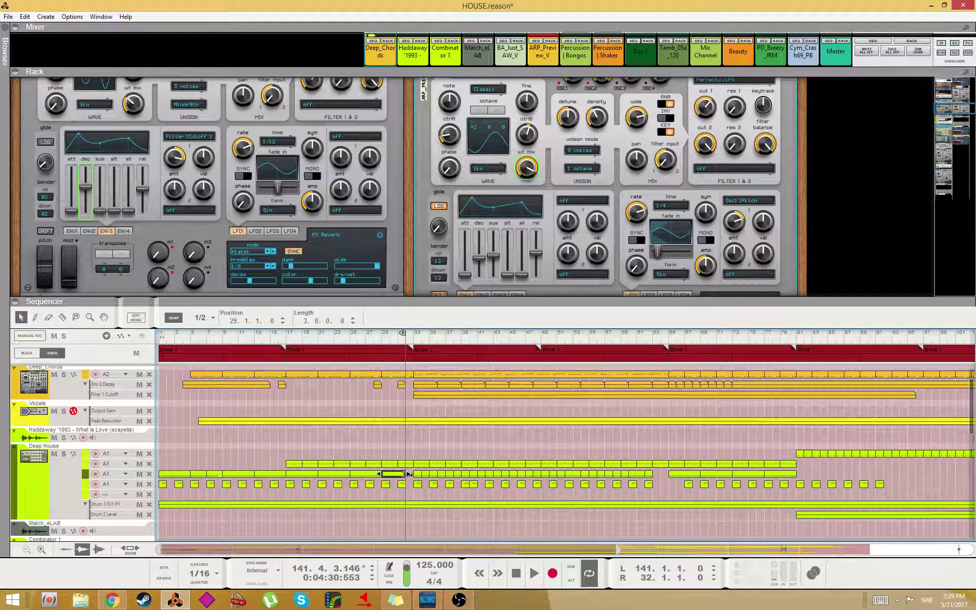
# - Replace the third Deep House lane's one-bar clips between bars 33 and 63 with copies of the three-bar clip
pyautogui.moveTo(410, 474); pyautogui.dragTo(532, 471)
pyautogui.moveTo(656, 470); pyautogui.dragTo(436, 475)
pyautogui.hotkey('ctrl', 'z')
pyautogui.moveTo(660, 480); pyautogui.dragTo(418, 482)
pyautogui.press('Delete')
pyautogui.hotkey('ctrl', 'd')
pyautogui.hotkey('ctrl', 'd')
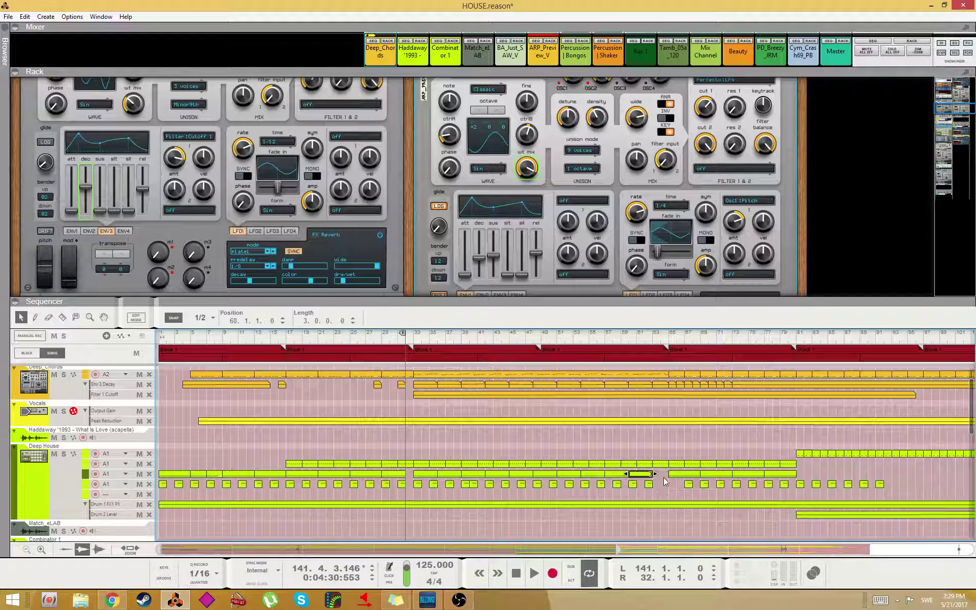
# - Undo the clip replacement in the third Deep House lane between bars 33 and 63
pyautogui.hotkey('ctrl', 'z')
pyautogui.hotkey('ctrl', 'z')
pyautogui.hotkey('ctrl', 'z')
pyautogui.hotkey('ctrl', 'z')
pyautogui.hotkey('ctrl', 'z')
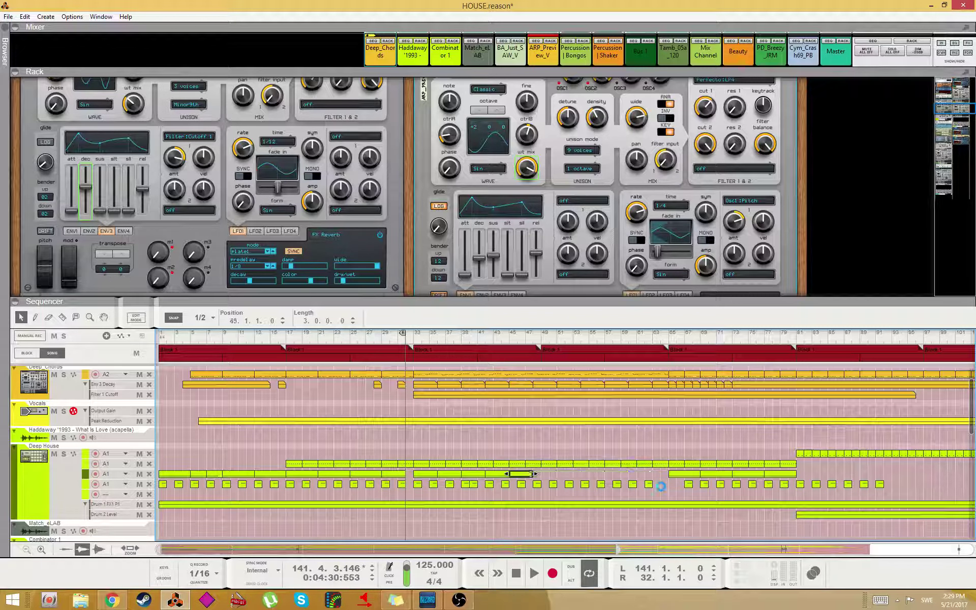
pyautogui.hotkey('ctrl', 'z')
pyautogui.hotkey('ctrl', 'z')
pyautogui.hotkey('ctrl', 'z')
pyautogui.hotkey('ctrl', 'z')
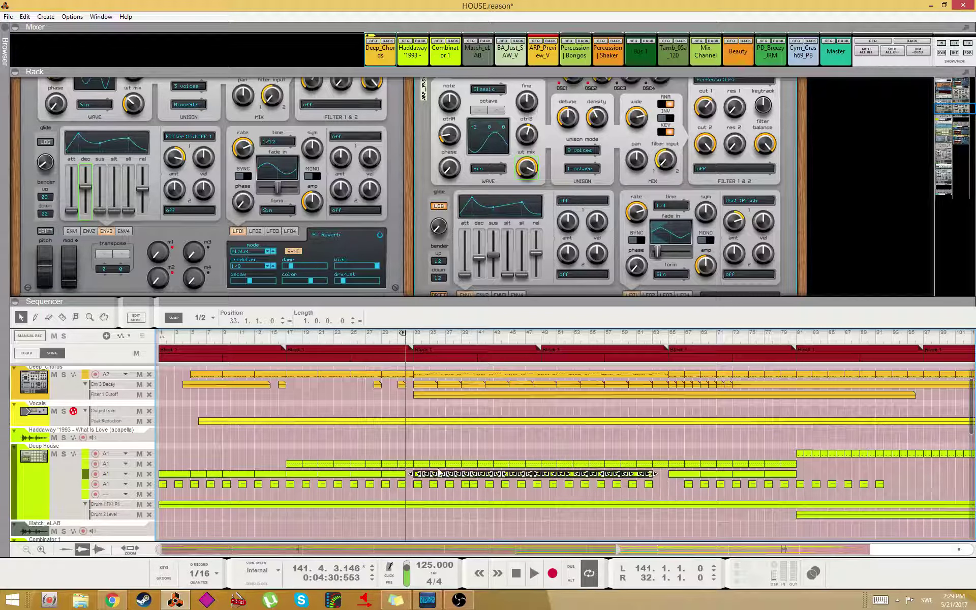
# - Refill the third Deep House lane from bar 33 to bar 63 with three-bar clips in place of the one-bar ones
pyautogui.hotkey('ctrl', 'z')
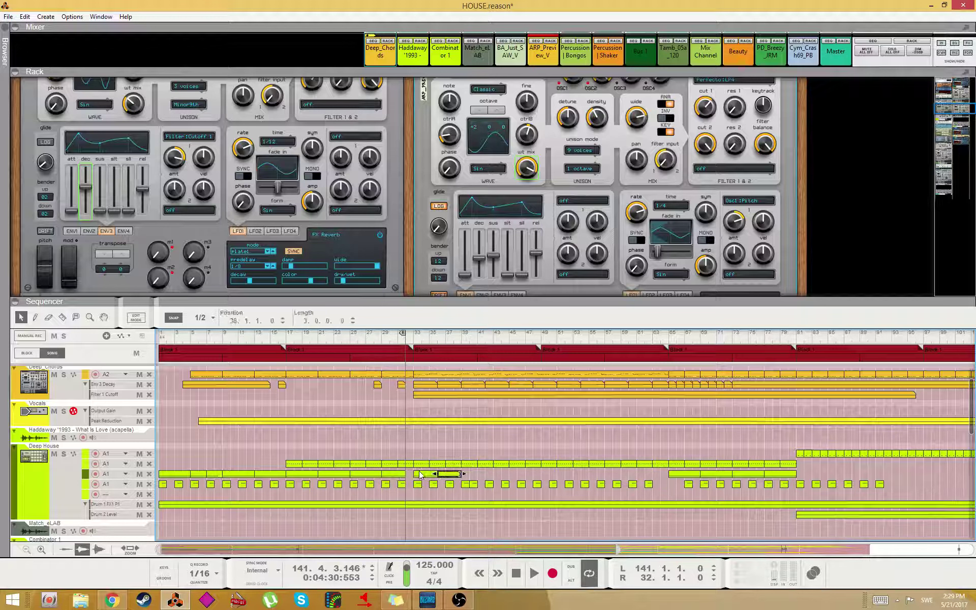
pyautogui.moveTo(420, 476); pyautogui.dragTo(491, 475)
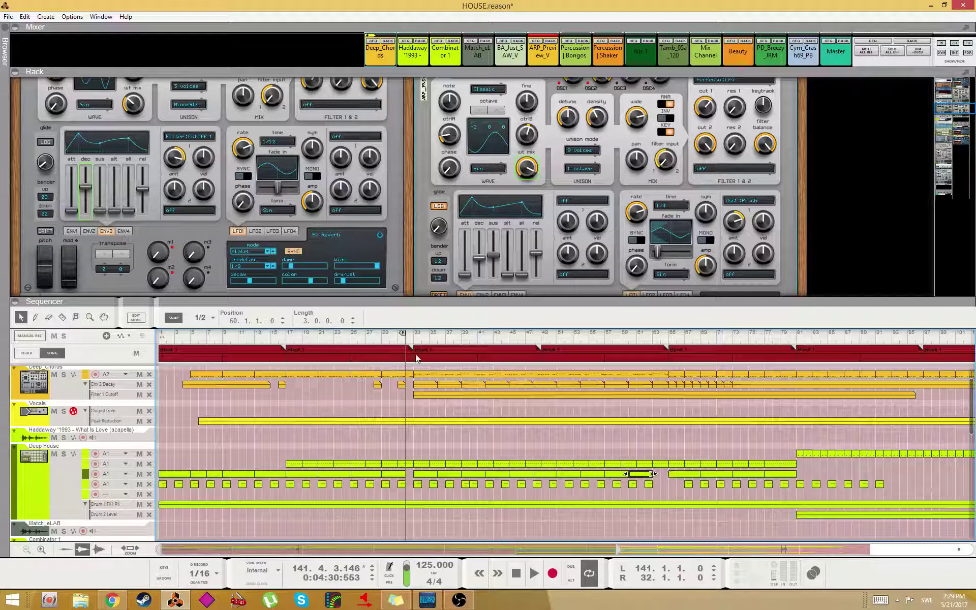
# - Play the arrangement from bar 1, save the song, and review the tracks during playback
pyautogui.press('space')
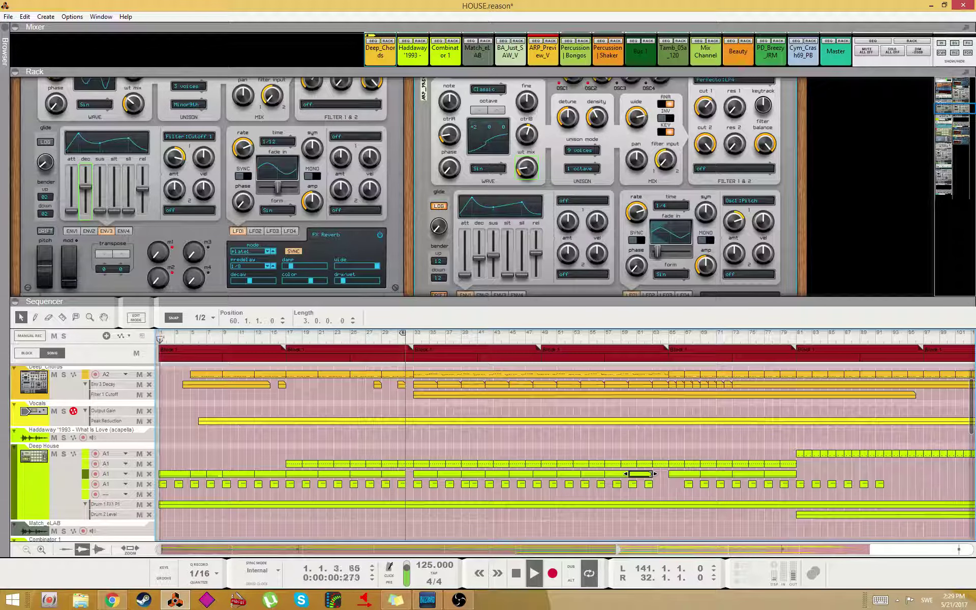
pyautogui.click(334, 396)
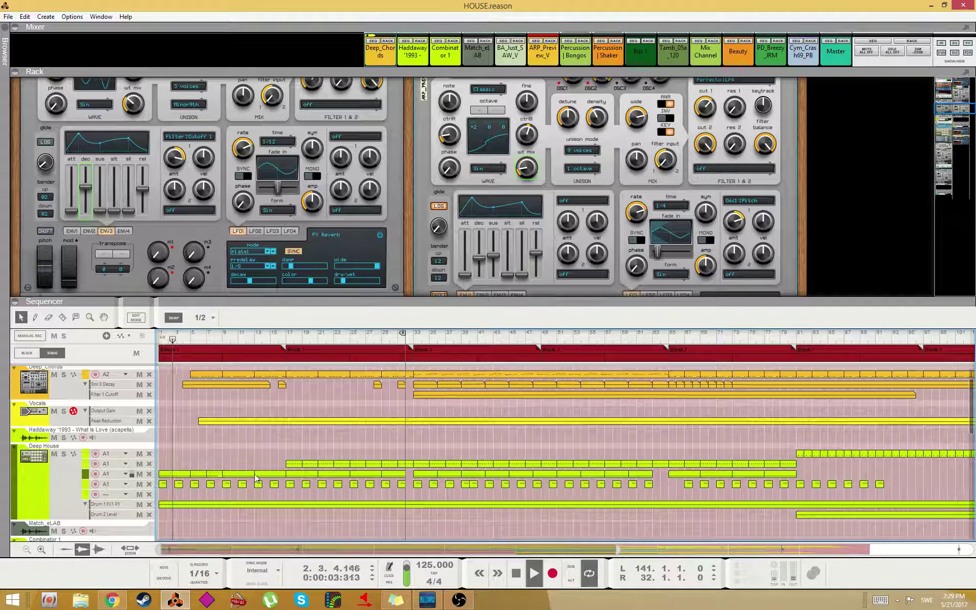
pyautogui.scroll(2, 185, 390)
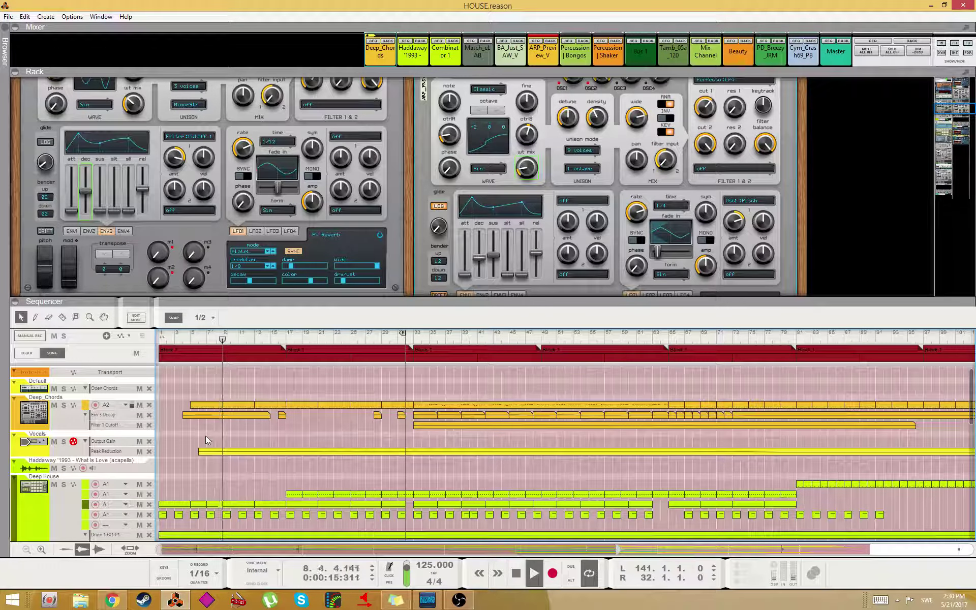
pyautogui.scroll(-3, 229, 430)
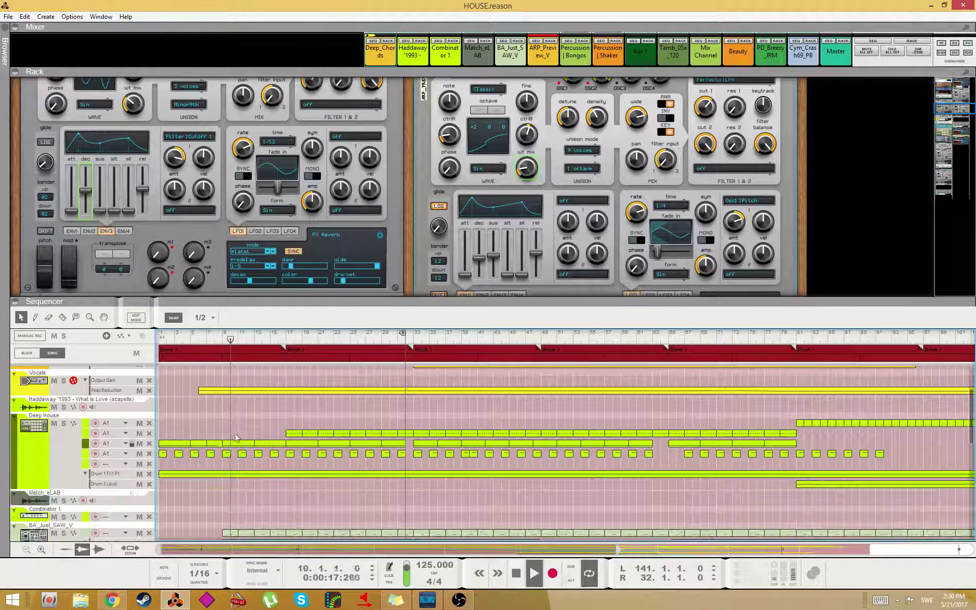
pyautogui.scroll(3, 211, 480)
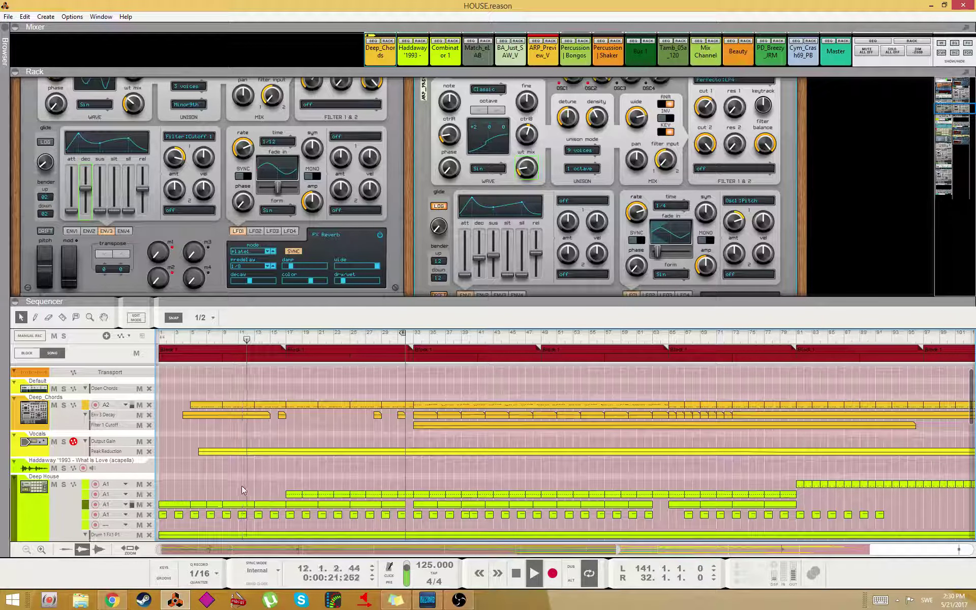
# - With snapping off, shorten the end of the Deep House drum clip starting at bar 13 to a length of 3.1.0.185
pyautogui.click(283, 506)
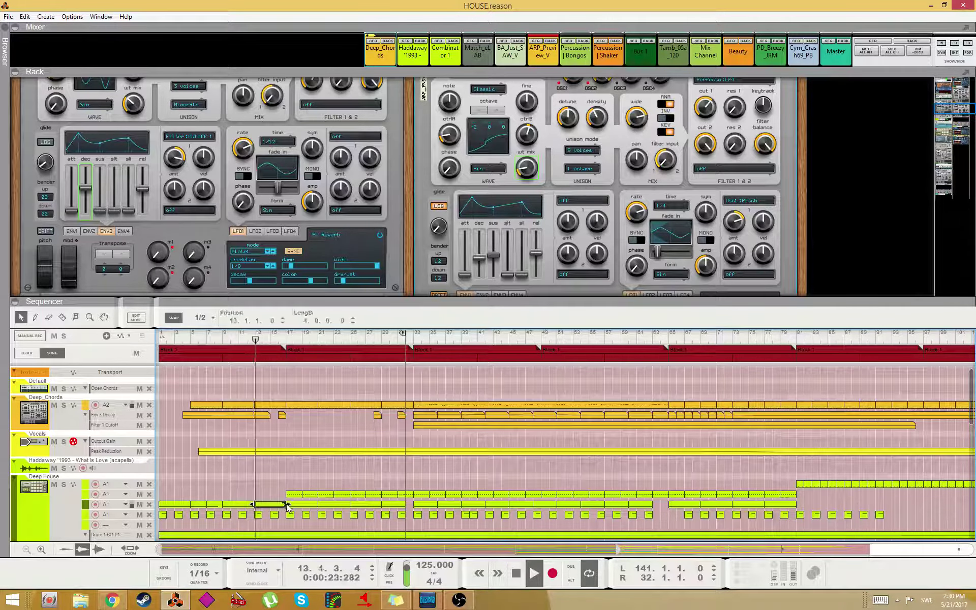
pyautogui.press('s')
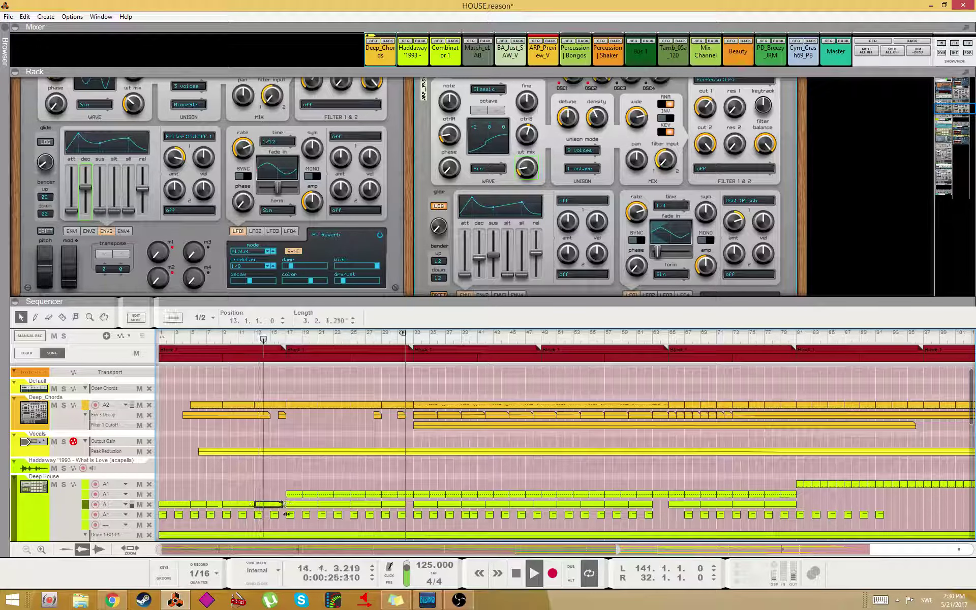
pyautogui.click(196, 509)
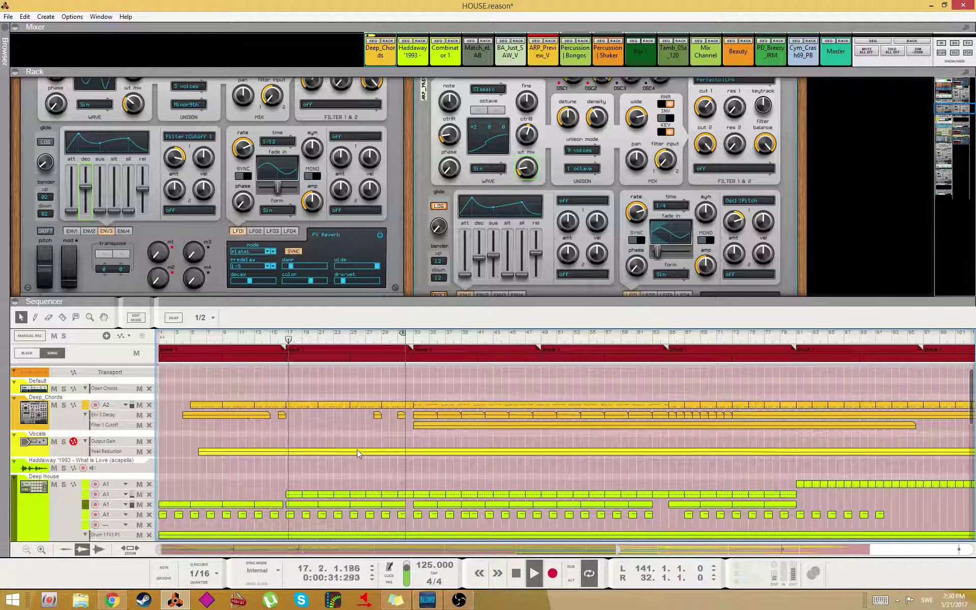
pyautogui.scroll(-1, 330, 432)
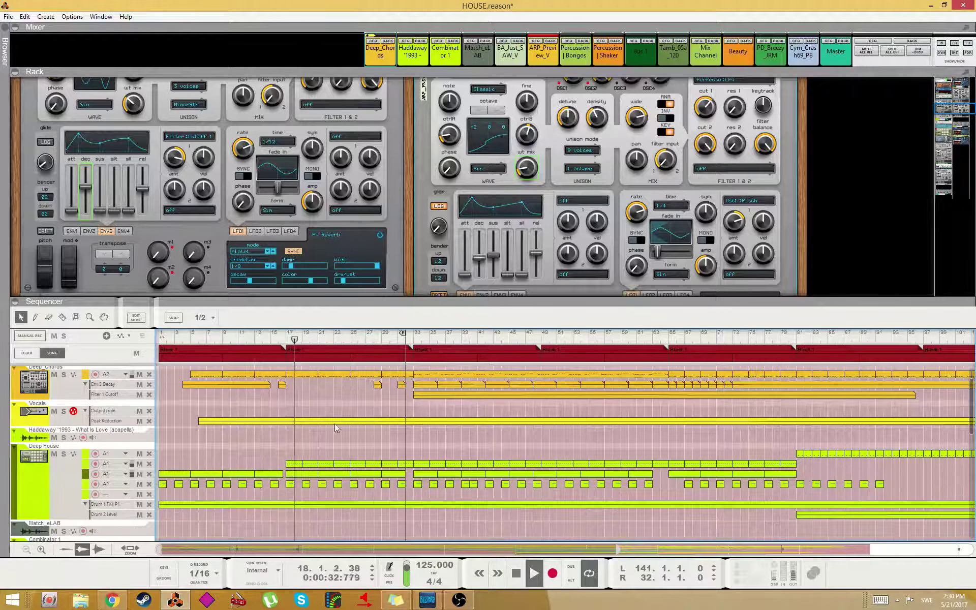
pyautogui.click(274, 474)
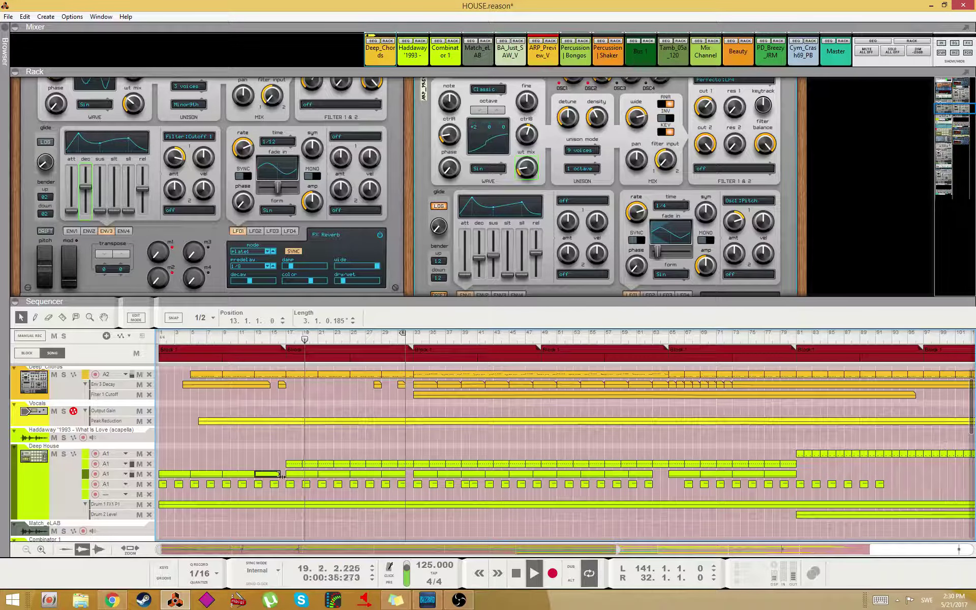
pyautogui.click(300, 429)
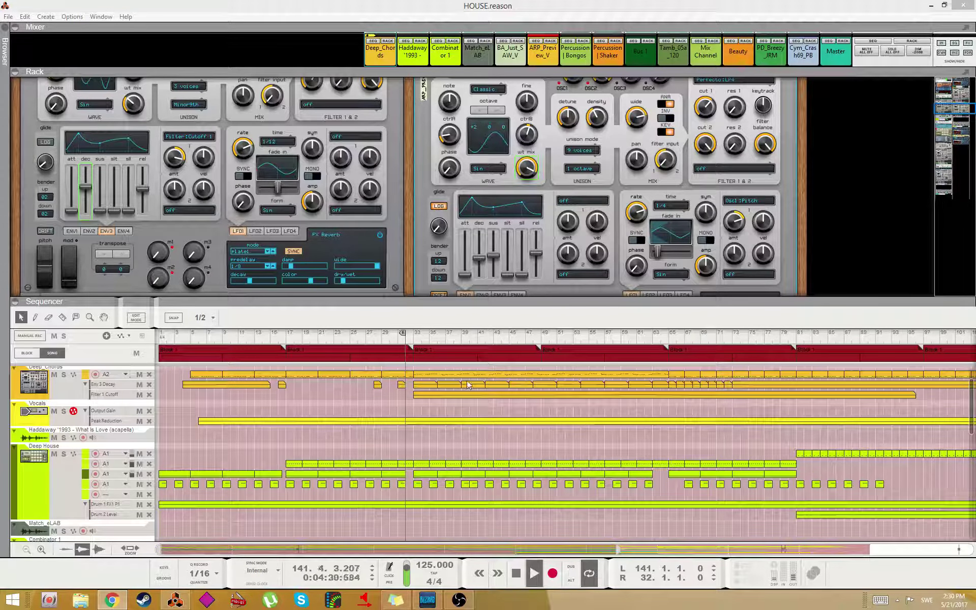
# - Stop playback, extend the right loop locator to about bar 105, and resume playing from around bar 25
pyautogui.scroll(2, 418, 410)
pyautogui.press('space')
pyautogui.click(372, 345)
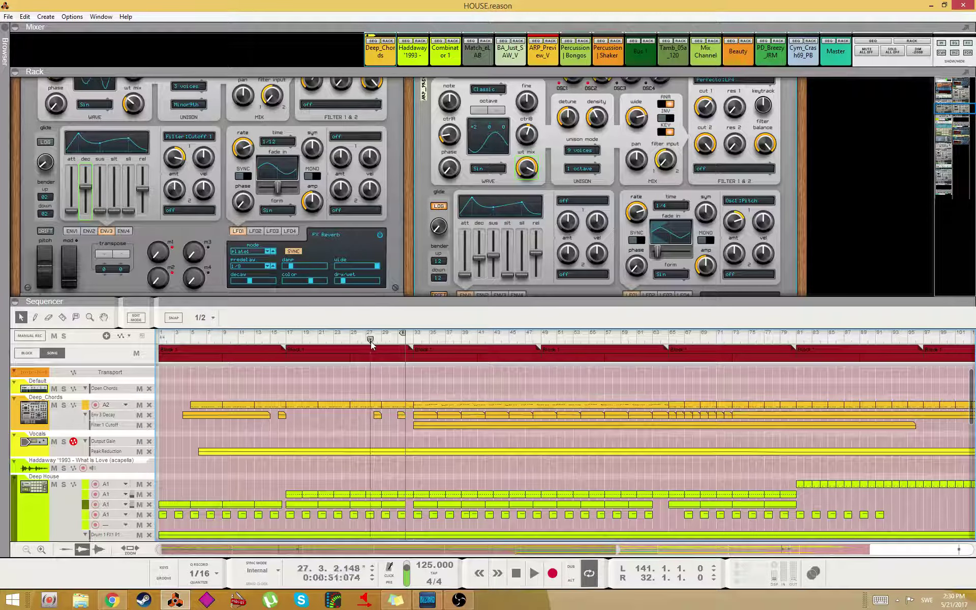
pyautogui.moveTo(371, 342); pyautogui.dragTo(974, 336)
pyautogui.press('space')
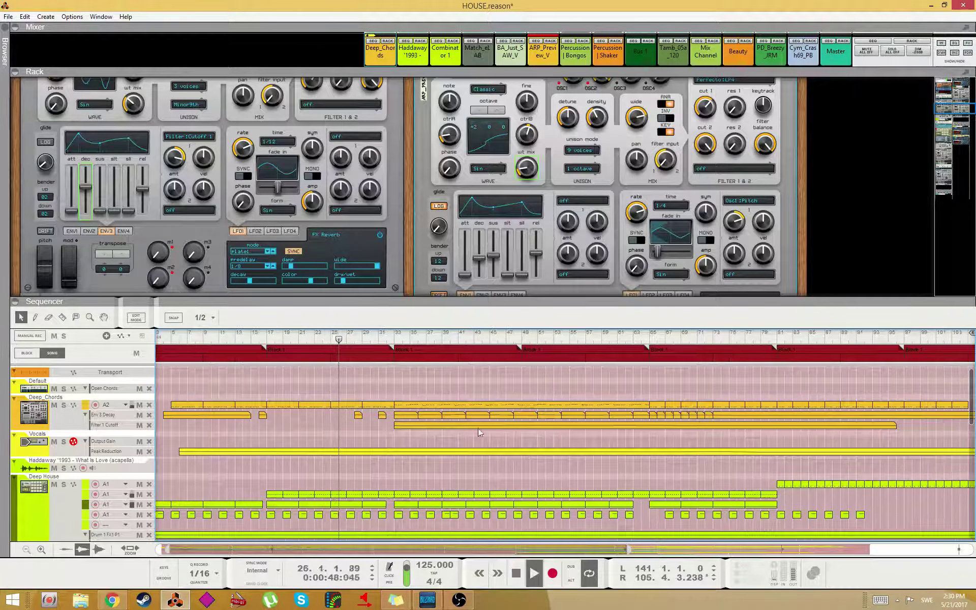
# - Show the whole arrangement and set the loop locators from the song start at 1.1.1.0 to 177.2.4.172
pyautogui.click(191, 353)
pyautogui.hscroll(-2, 191, 354)
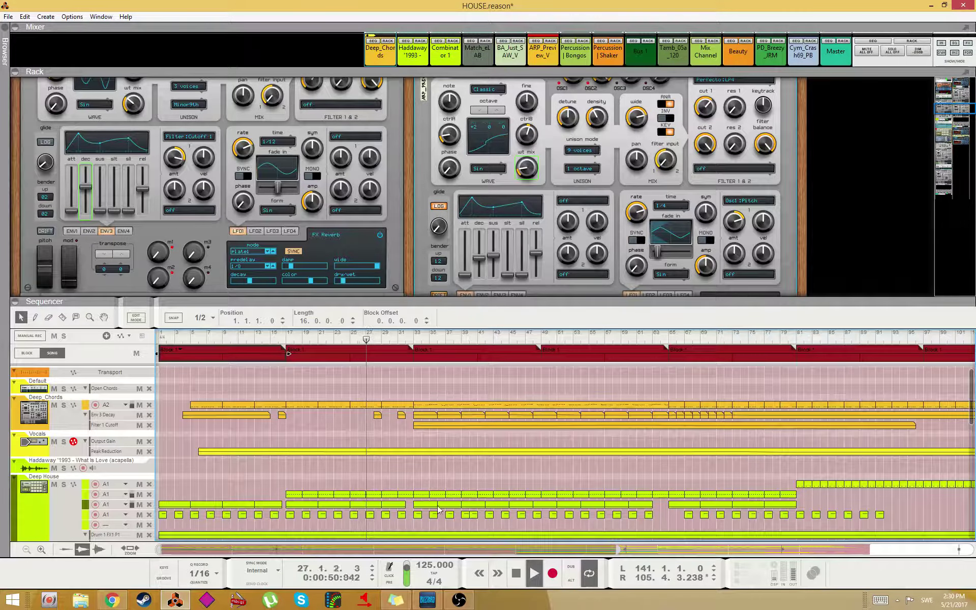
pyautogui.moveTo(618, 550); pyautogui.dragTo(927, 549)
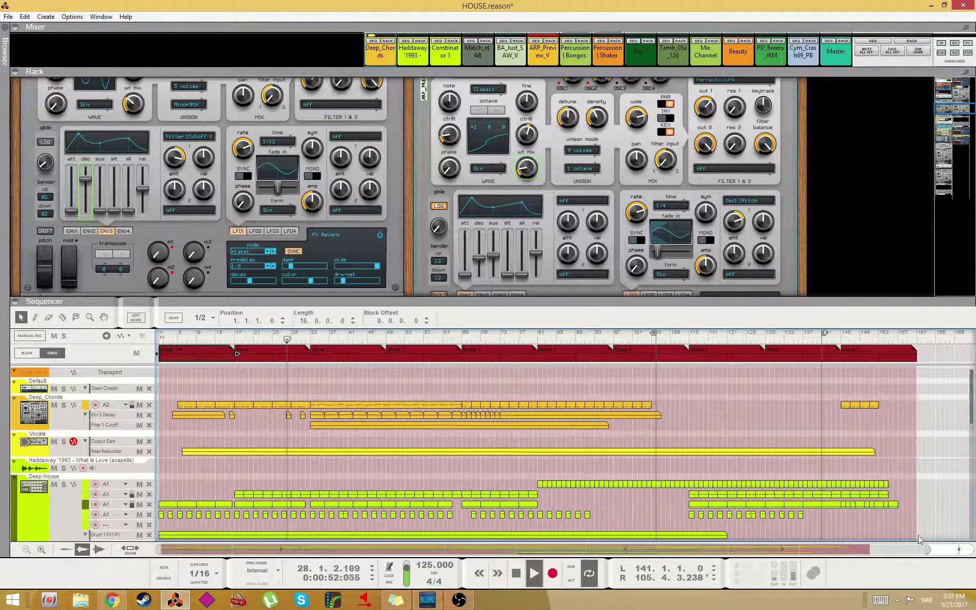
pyautogui.moveTo(653, 333); pyautogui.dragTo(974, 336)
pyautogui.moveTo(369, 351); pyautogui.dragTo(157, 351)
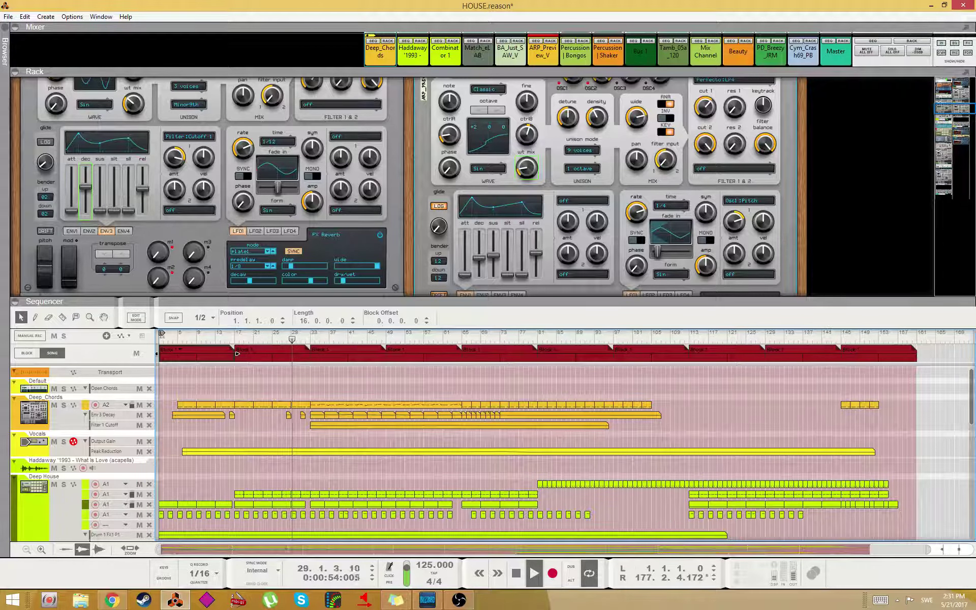
# - Review the sequencer tracks from the chords down to the percussion lanes while the song plays
pyautogui.hotkey('alt', 'Tab')
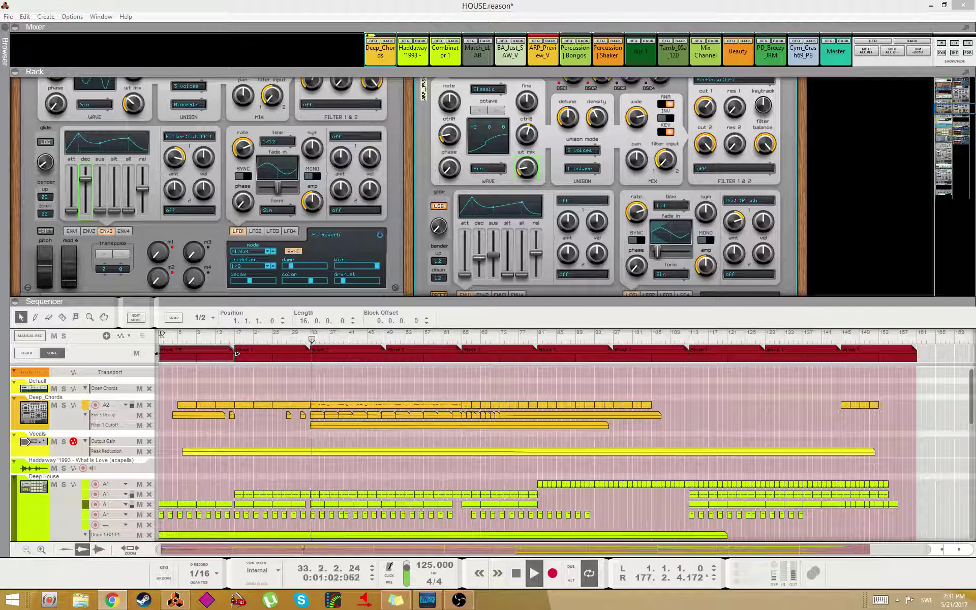
pyautogui.click(290, 483)
pyautogui.scroll(-3, 290, 483)
pyautogui.scroll(-12, 293, 486)
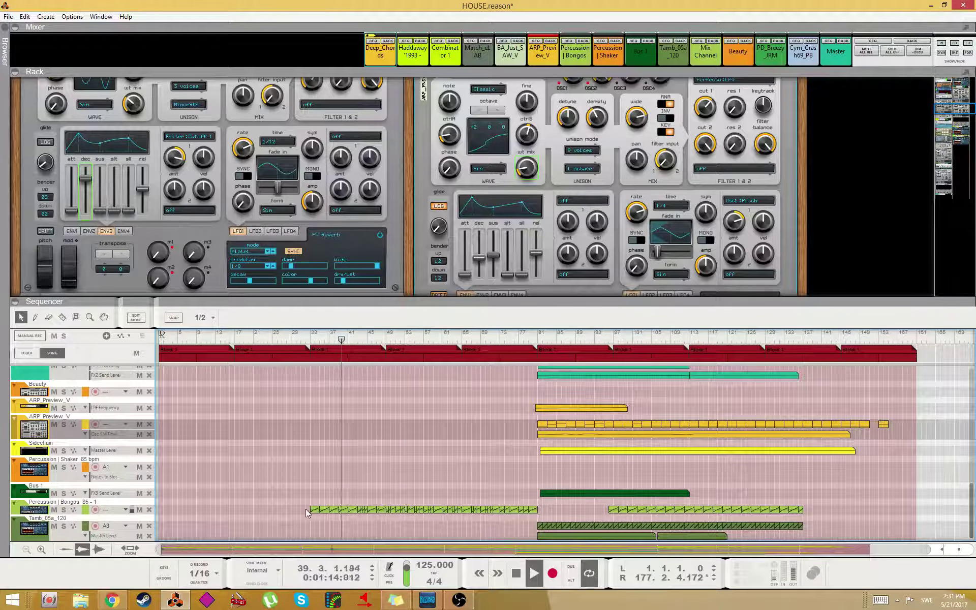
pyautogui.scroll(10, 306, 508)
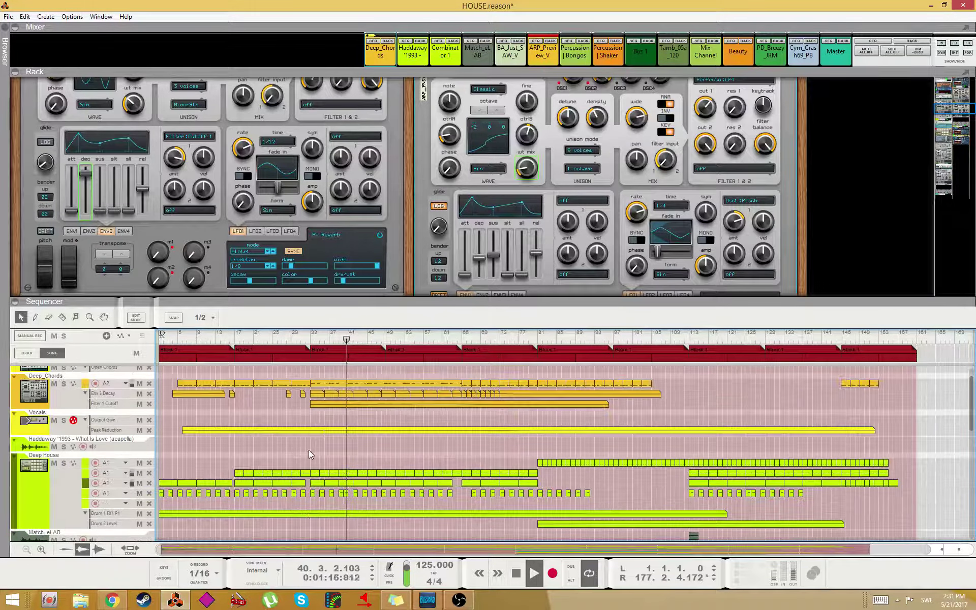
pyautogui.scroll(-2, 304, 464)
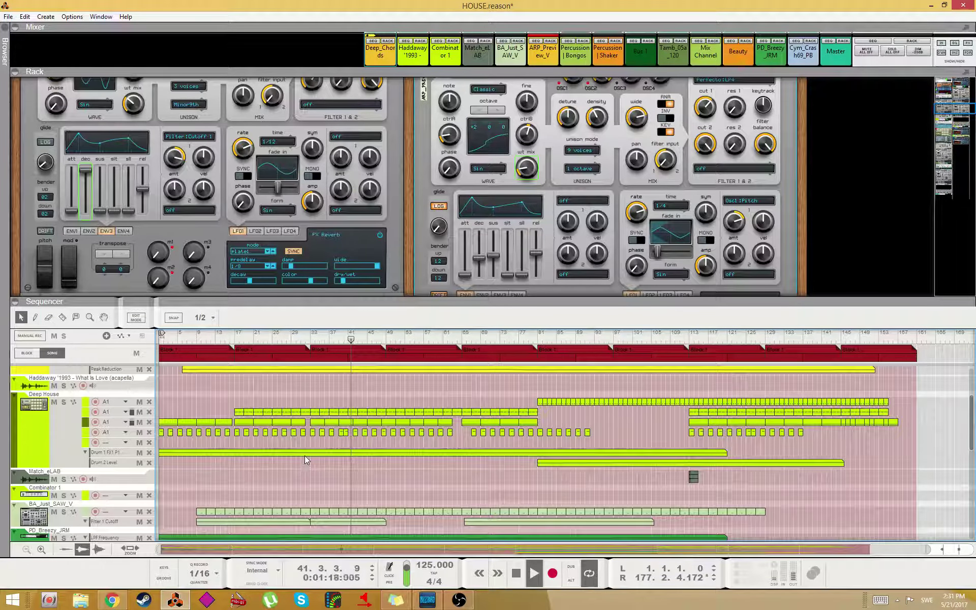
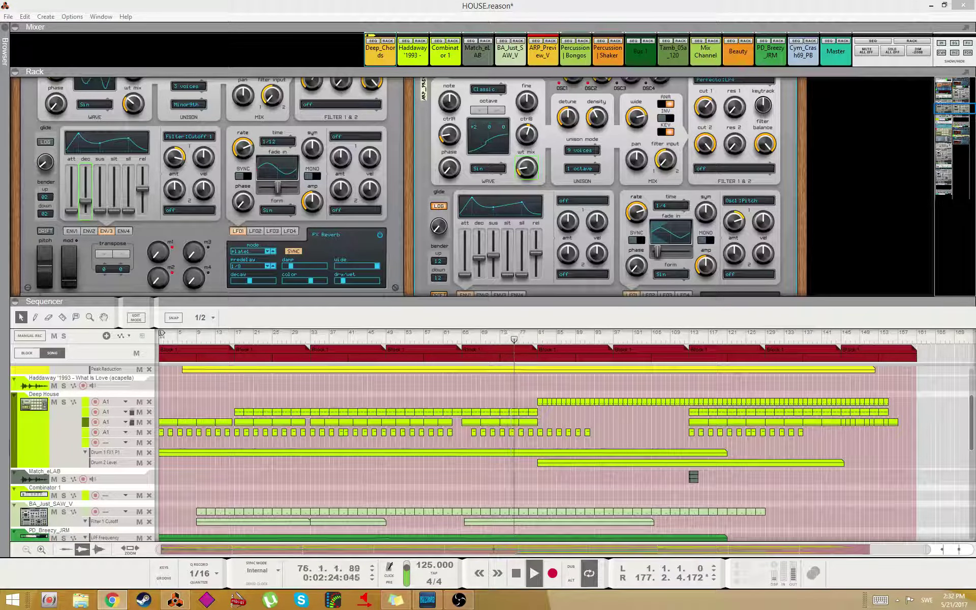
# - Delete the two automation points after the peak in the Deep_Chords Filter 1 Cutoff clip
pyautogui.scroll(3, 568, 464)
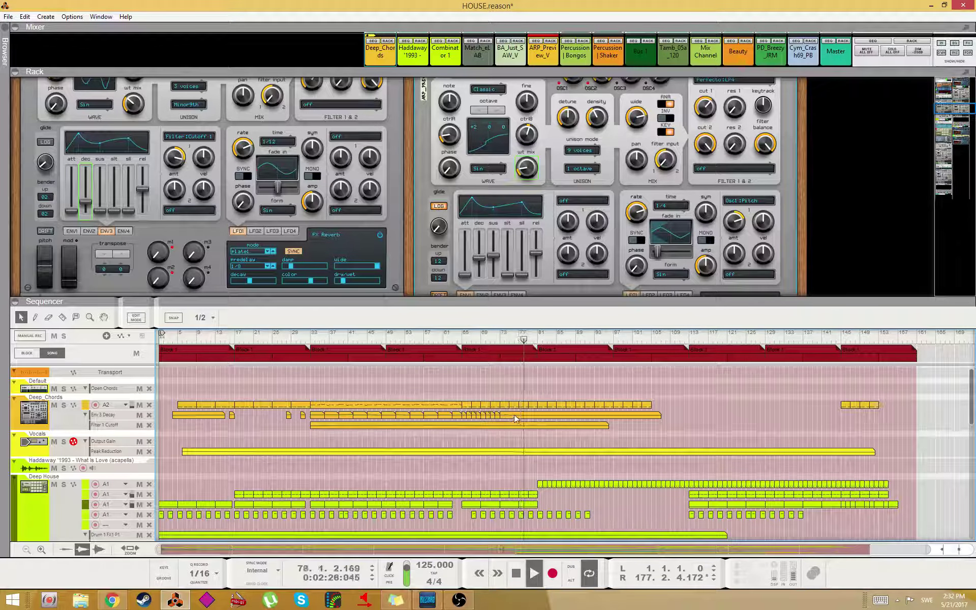
pyautogui.click(494, 425)
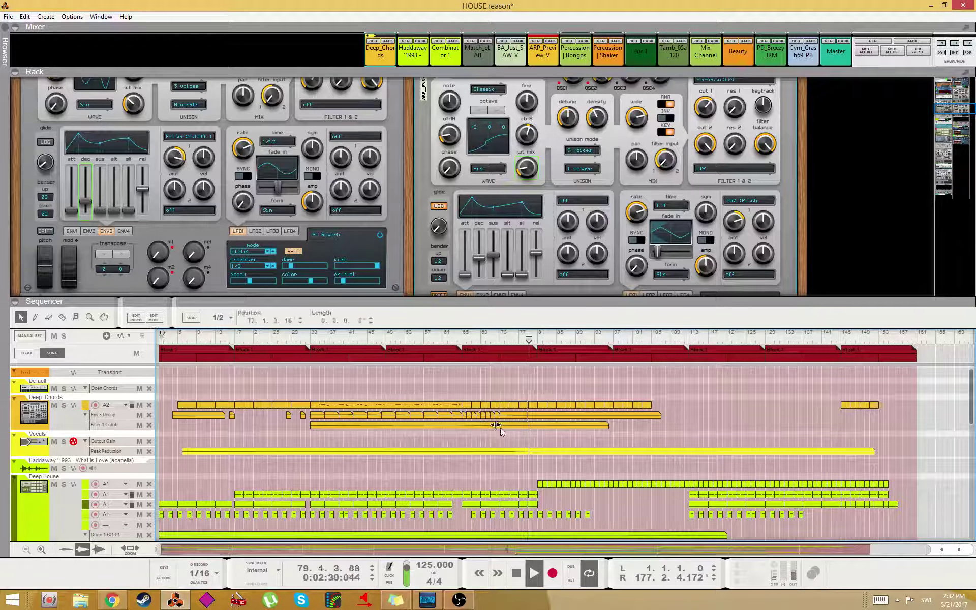
pyautogui.doubleClick(521, 426)
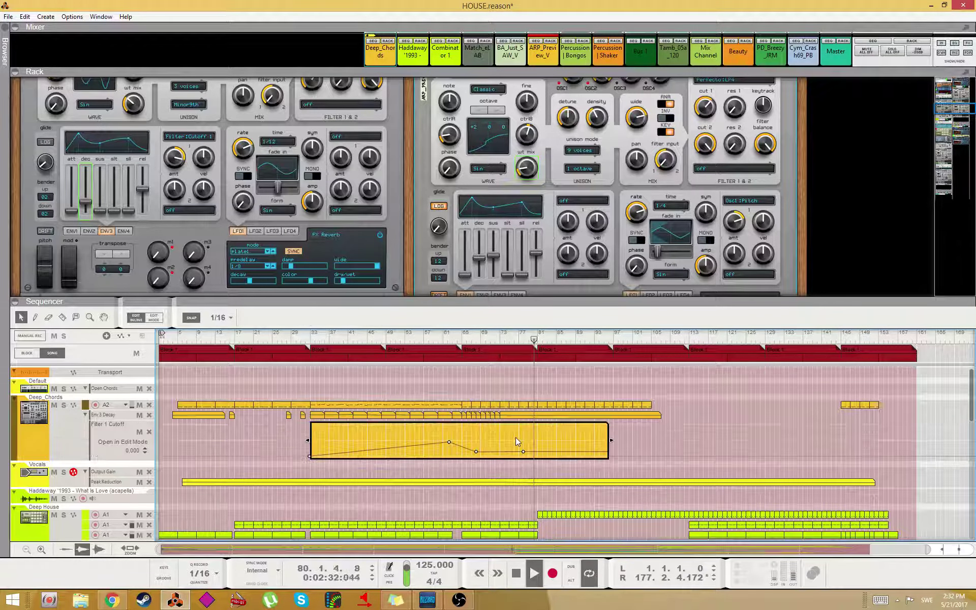
pyautogui.moveTo(541, 446); pyautogui.dragTo(474, 458)
pyautogui.press('Delete')
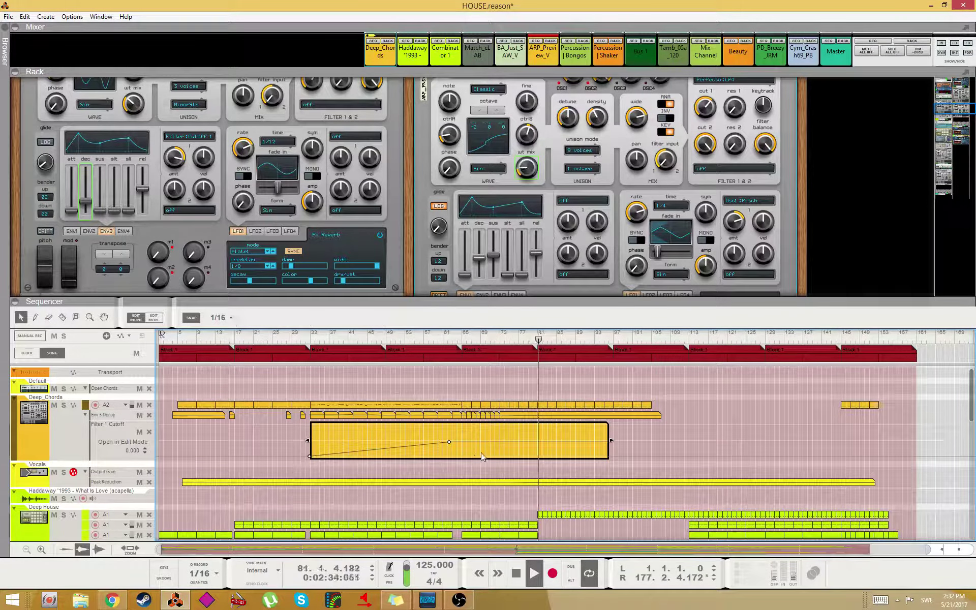
# - Add a Filter 1 Cutoff automation point after the peak and adjust it by ear to 69.2.2.0 with value 0.161
pyautogui.press('w')
pyautogui.click(482, 448)
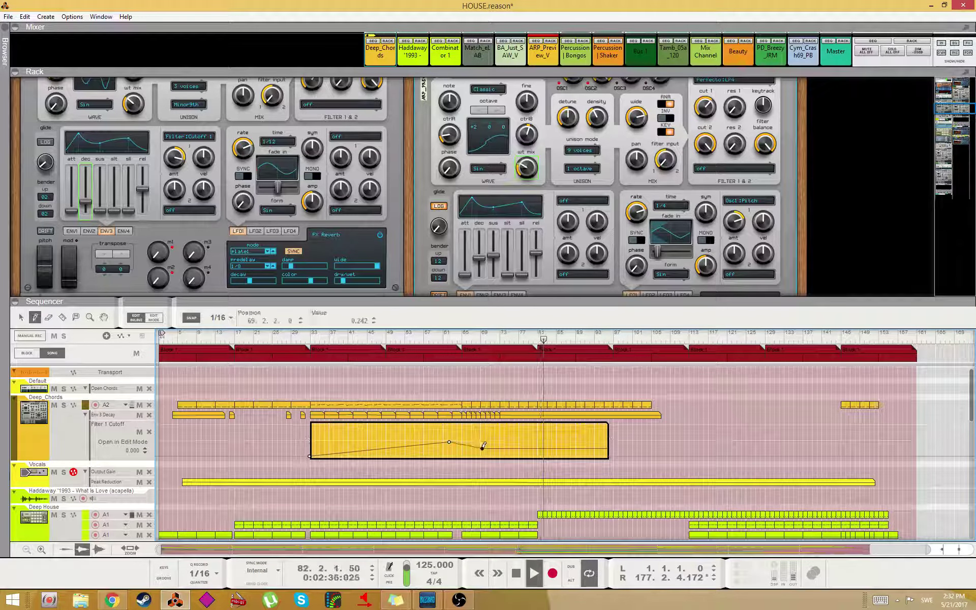
pyautogui.click(458, 335)
pyautogui.press('q')
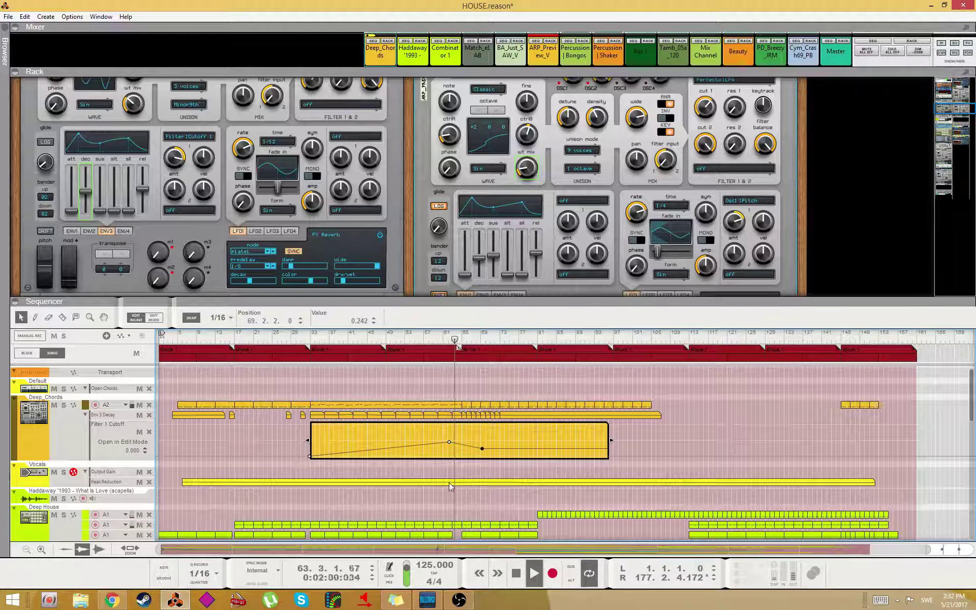
pyautogui.moveTo(482, 448); pyautogui.dragTo(481, 445)
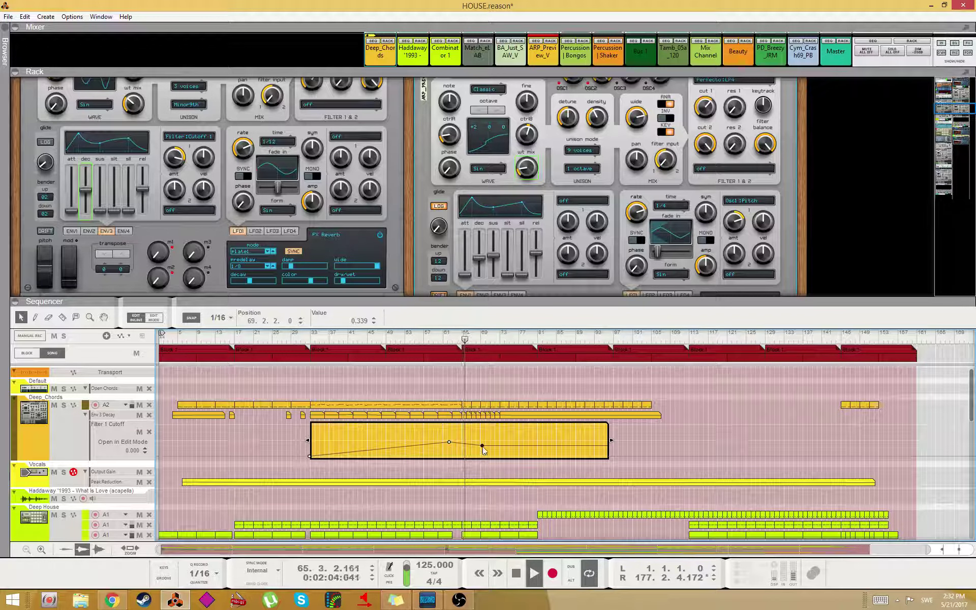
pyautogui.moveTo(481, 446); pyautogui.dragTo(481, 453)
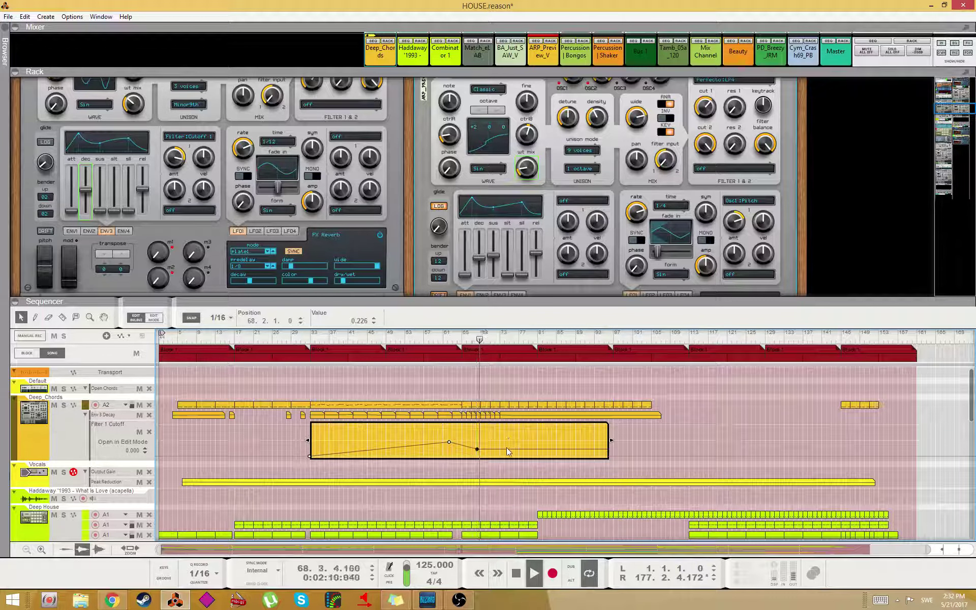
pyautogui.moveTo(479, 450); pyautogui.dragTo(482, 451)
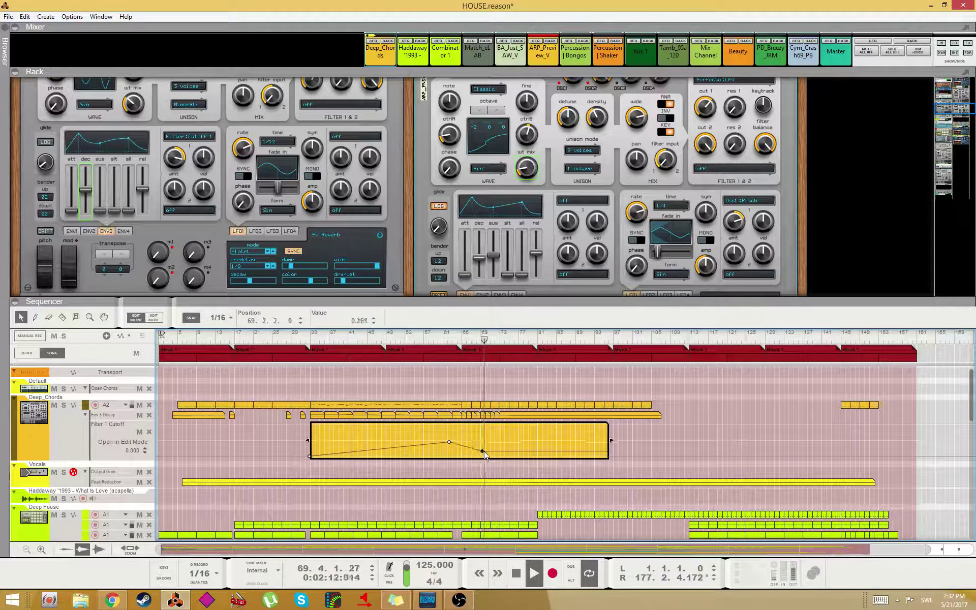
# - Add a rising Filter 1 Cutoff automation point near bar 77 and settle it at 77.3.1.0 with value 0.339
pyautogui.press('w')
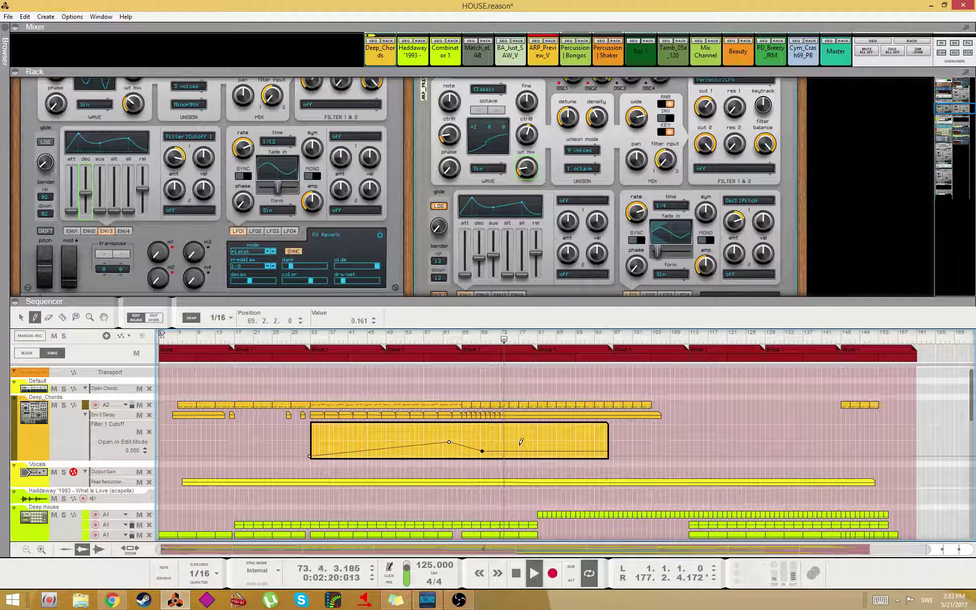
pyautogui.click(519, 444)
pyautogui.press('q')
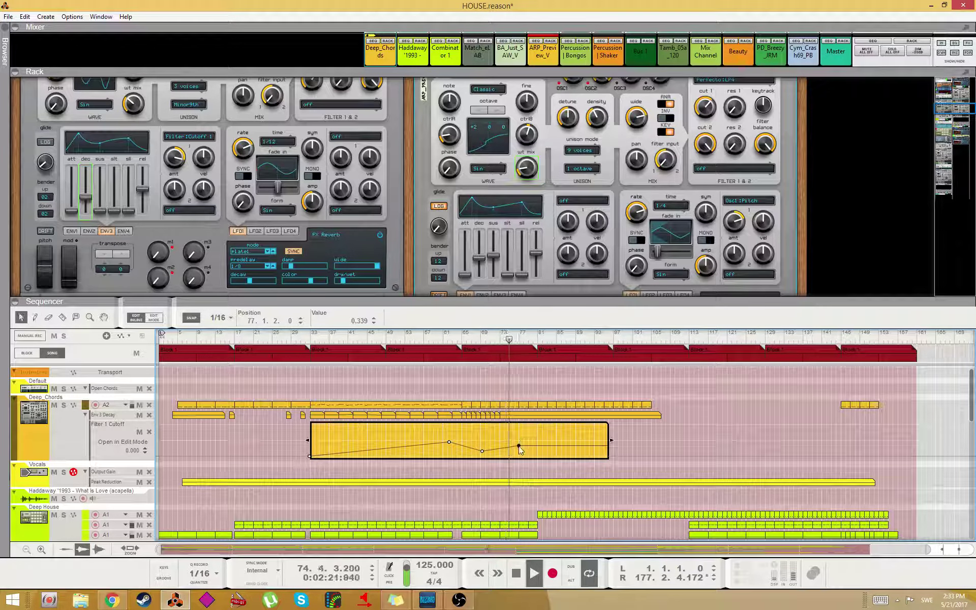
pyautogui.moveTo(519, 445); pyautogui.dragTo(519, 444)
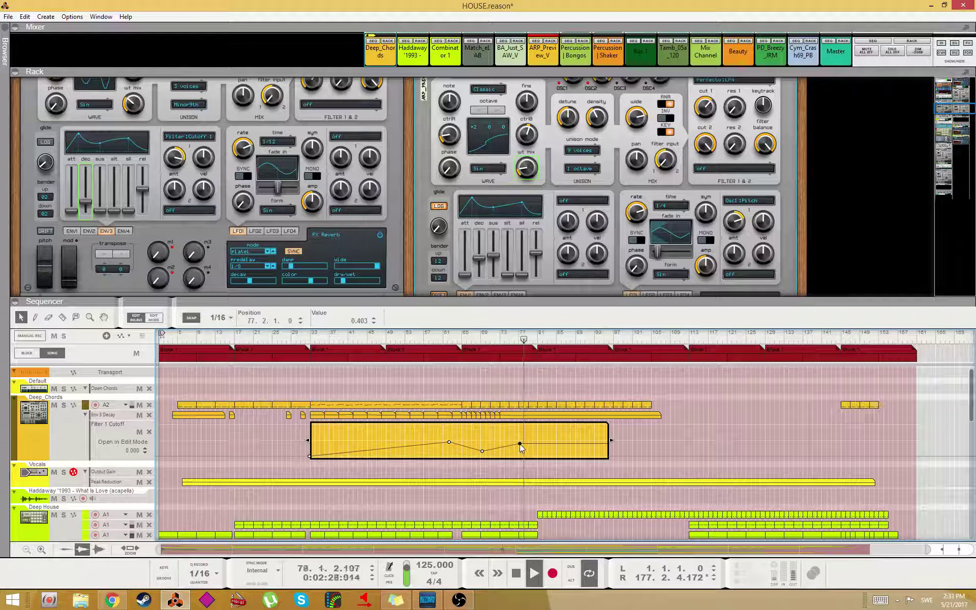
pyautogui.moveTo(519, 444); pyautogui.dragTo(520, 446)
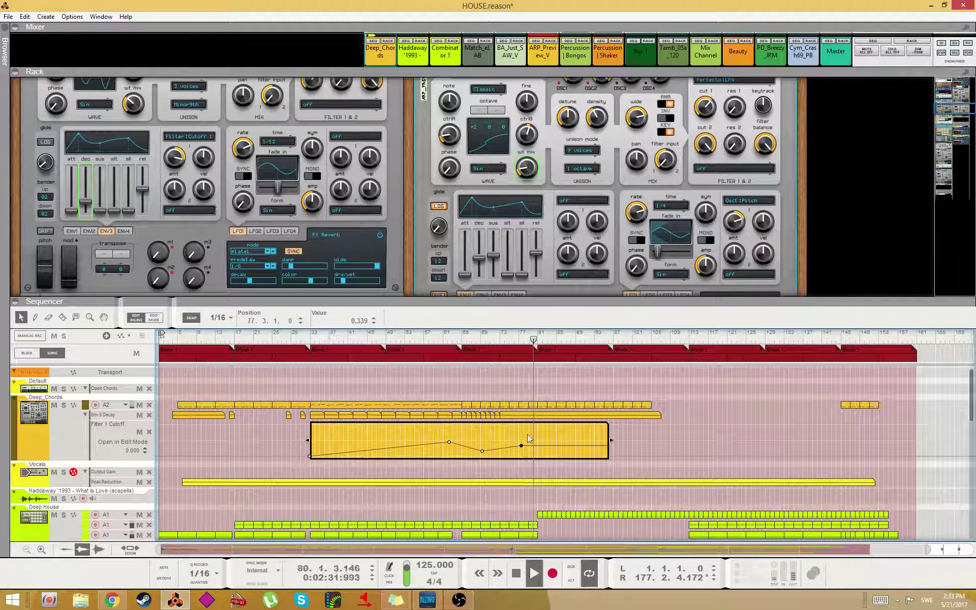
# - Examine the last Deep_Chords Env 3 Decay automation clip, close it, and look over the tracks below
pyautogui.click(527, 416)
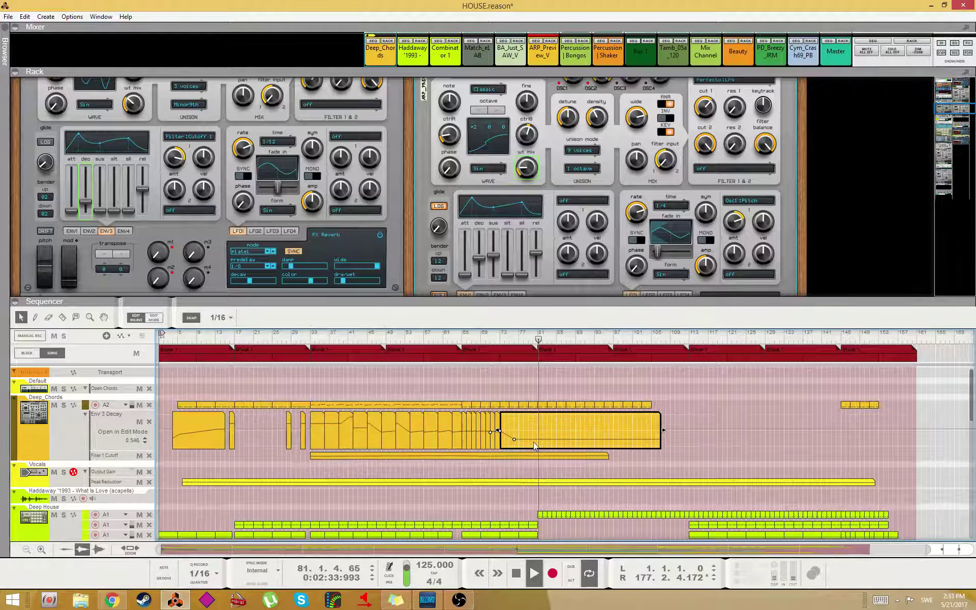
pyautogui.click(606, 370)
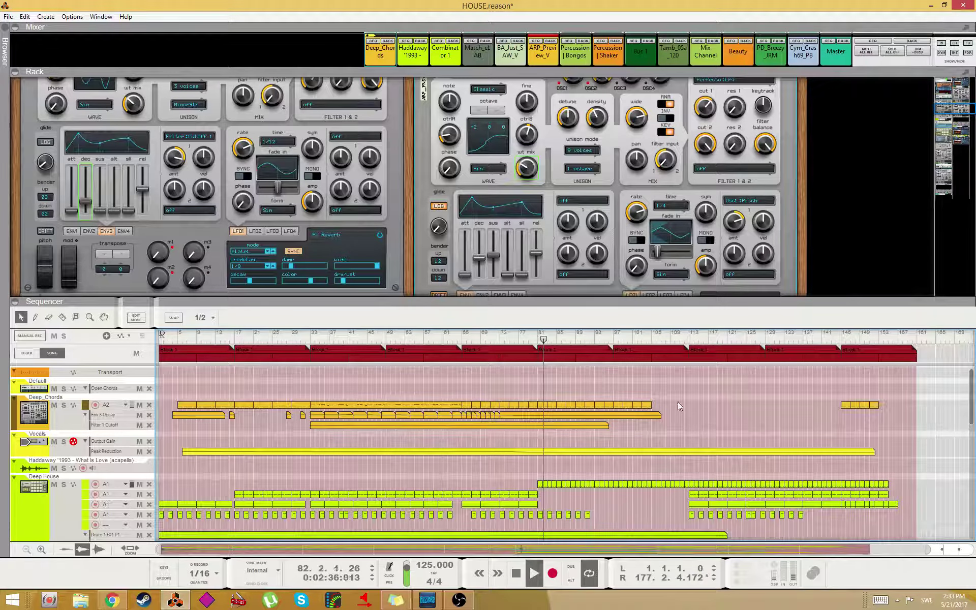
pyautogui.scroll(-10, 513, 408)
pyautogui.scroll(-2, 538, 436)
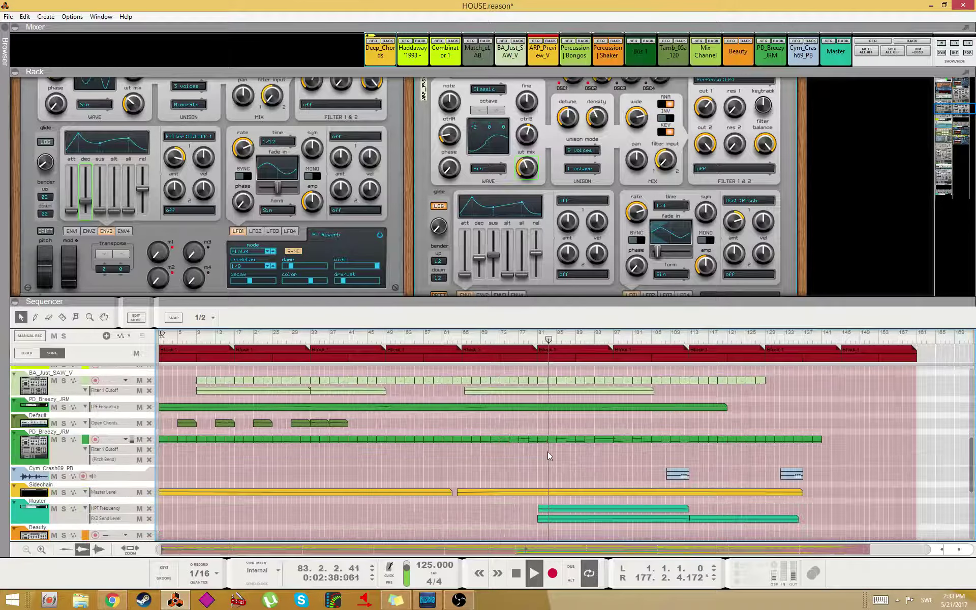
# - Move playback to about bar 68 and select the PD_Breezy_JRM clip starting at bar 75
pyautogui.moveTo(471, 342); pyautogui.dragTo(480, 342)
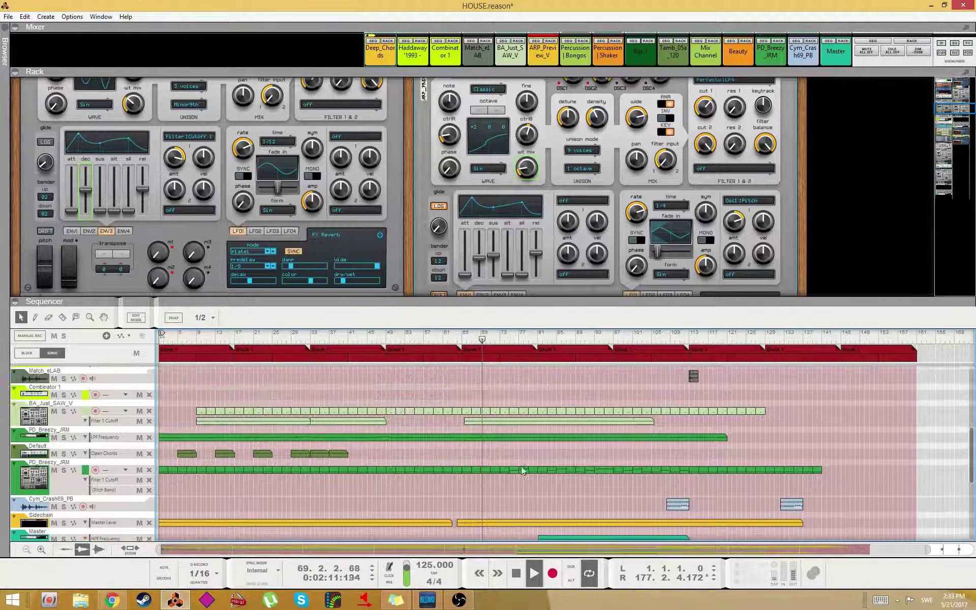
pyautogui.scroll(2, 514, 472)
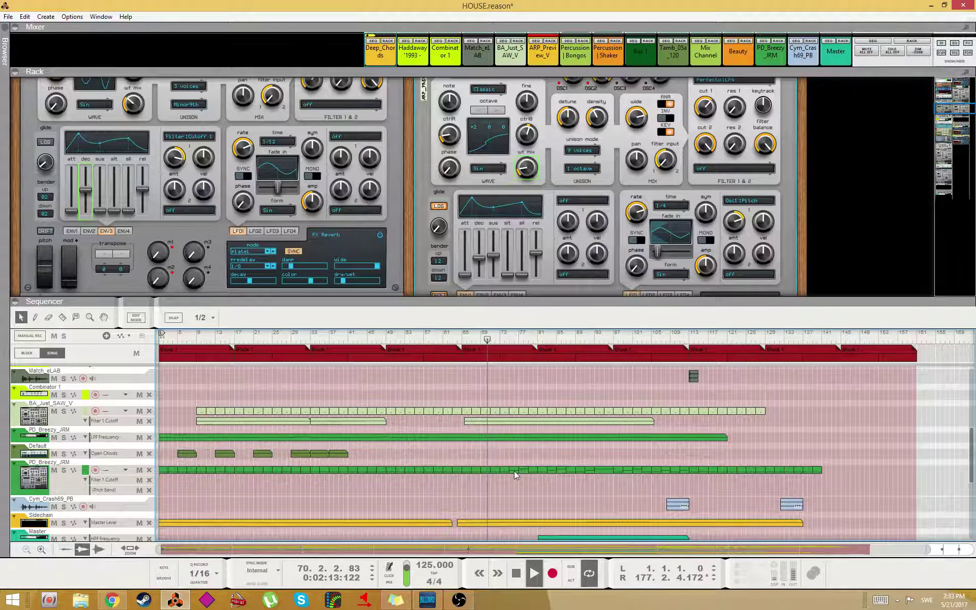
pyautogui.click(514, 471)
pyautogui.scroll(2, 511, 529)
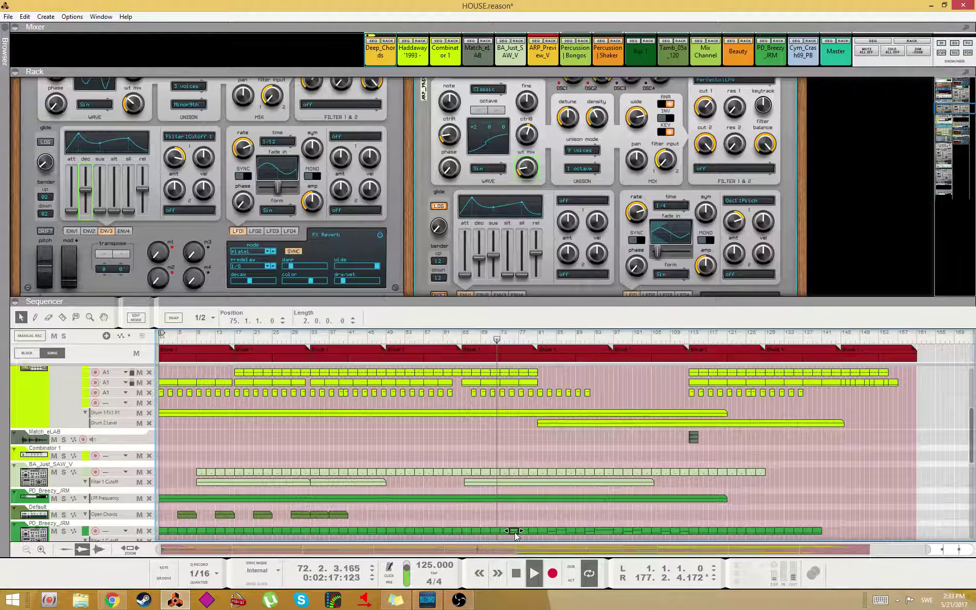
# - Inspect the note in the PD_Breezy_JRM clip at bar 75, and return to the arrangement's upper tracks
pyautogui.doubleClick(515, 532)
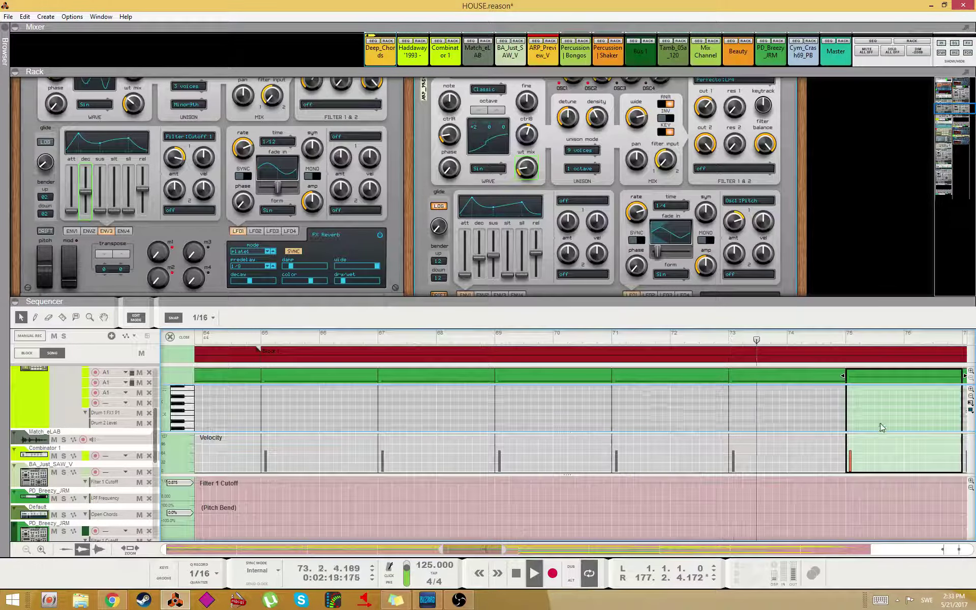
pyautogui.scroll(-2, 879, 424)
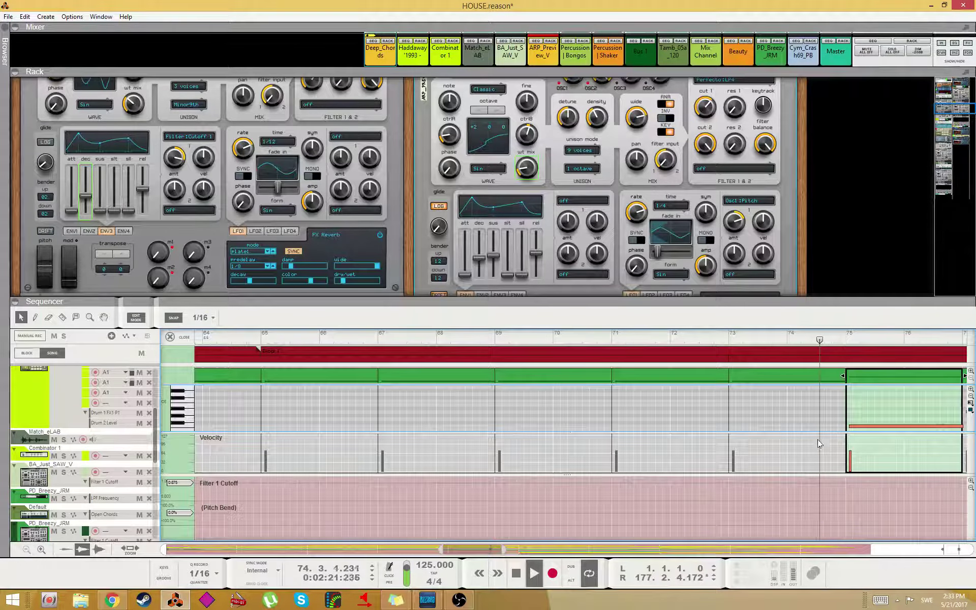
pyautogui.hotkey('shift', 'Tab')
pyautogui.scroll(5, 675, 449)
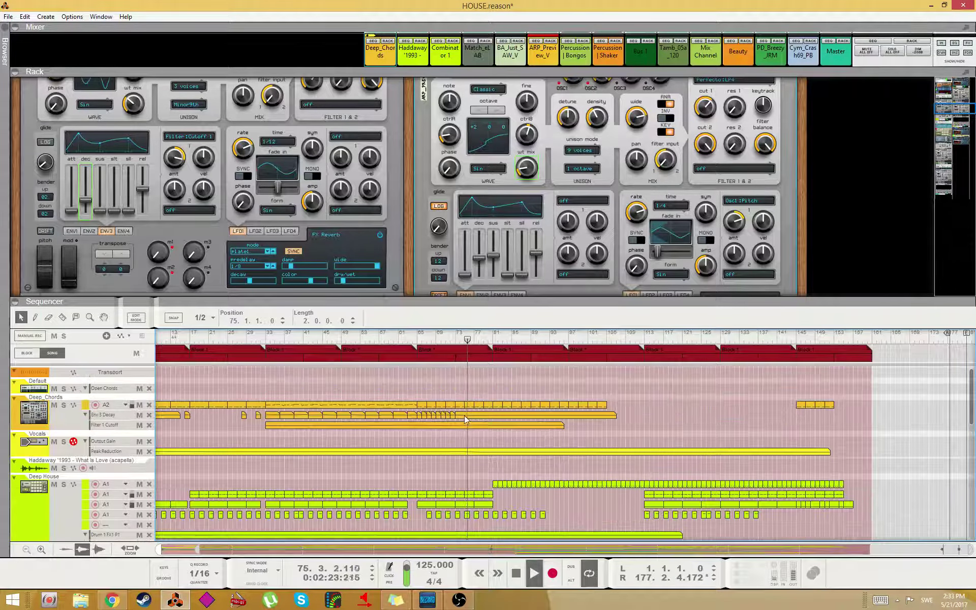
# - Stop playback and transpose all notes of the Deep_Chords clip at bar 75 up to F2
pyautogui.press('space')
pyautogui.doubleClick(464, 416)
pyautogui.scroll(-1, 571, 410)
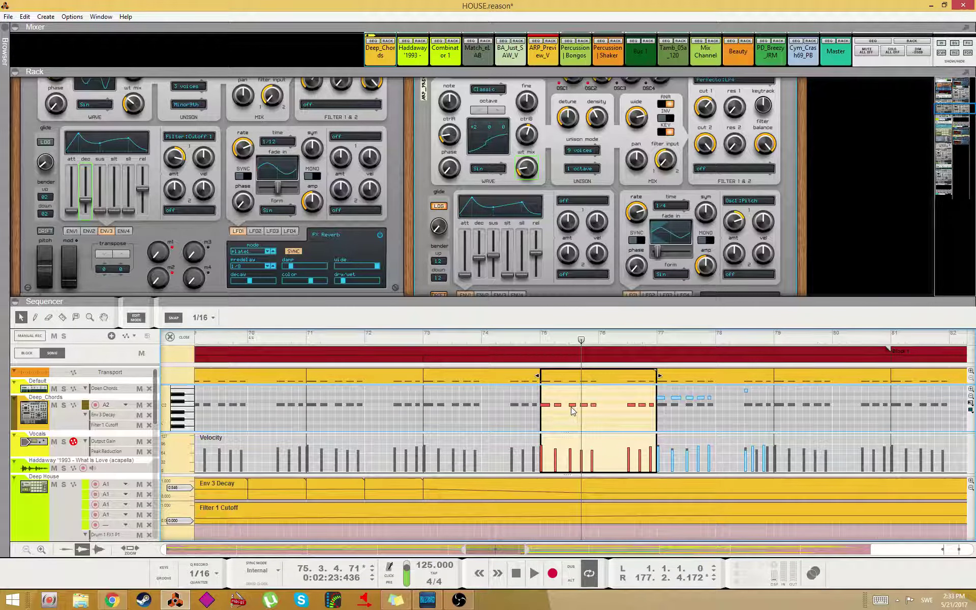
pyautogui.moveTo(648, 410); pyautogui.dragTo(649, 409)
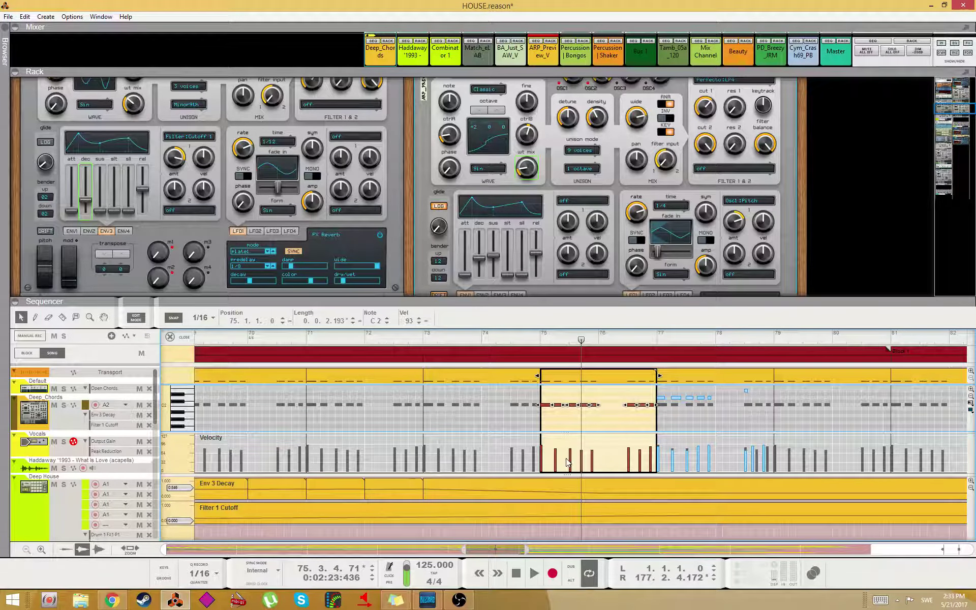
pyautogui.press('Up')
pyautogui.press('Up')
pyautogui.press('Up')
pyautogui.press('Up')
pyautogui.press('Up')
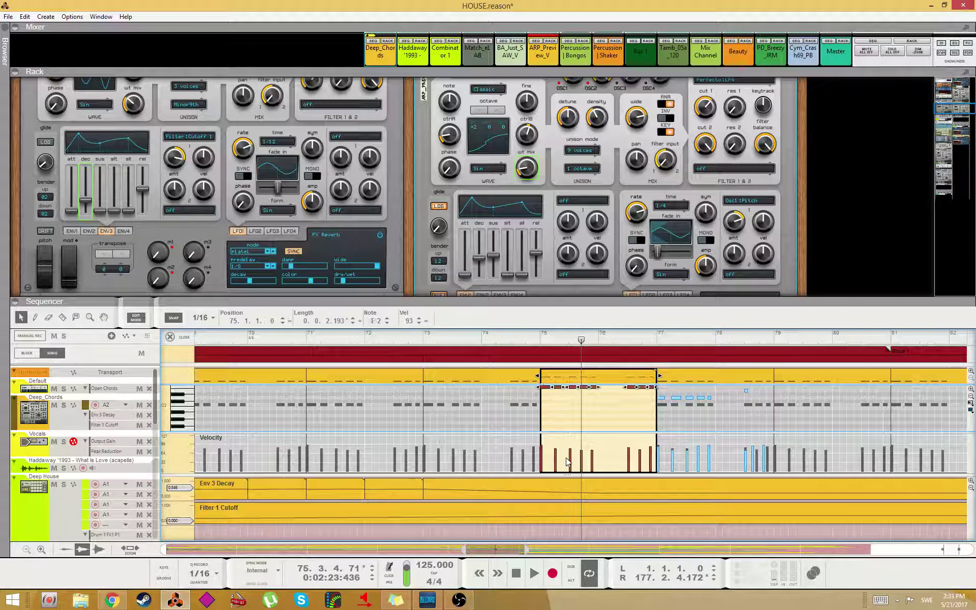
pyautogui.scroll(1, 599, 387)
# - Play the song from about bar 74 to check the transposed Deep_Chords clip by ear
pyautogui.press('space')
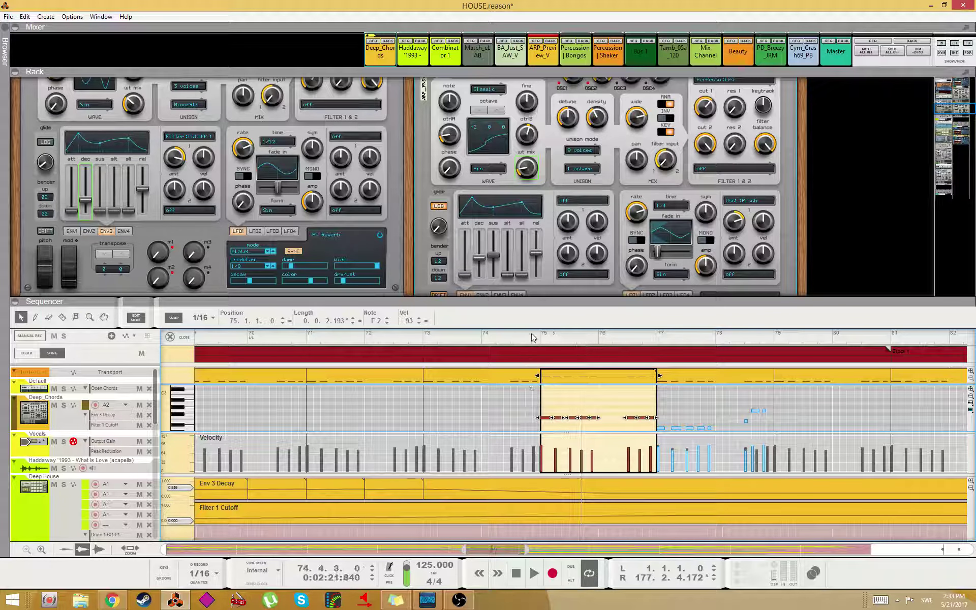
pyautogui.scroll(-3, 557, 420)
pyautogui.scroll(1, 558, 420)
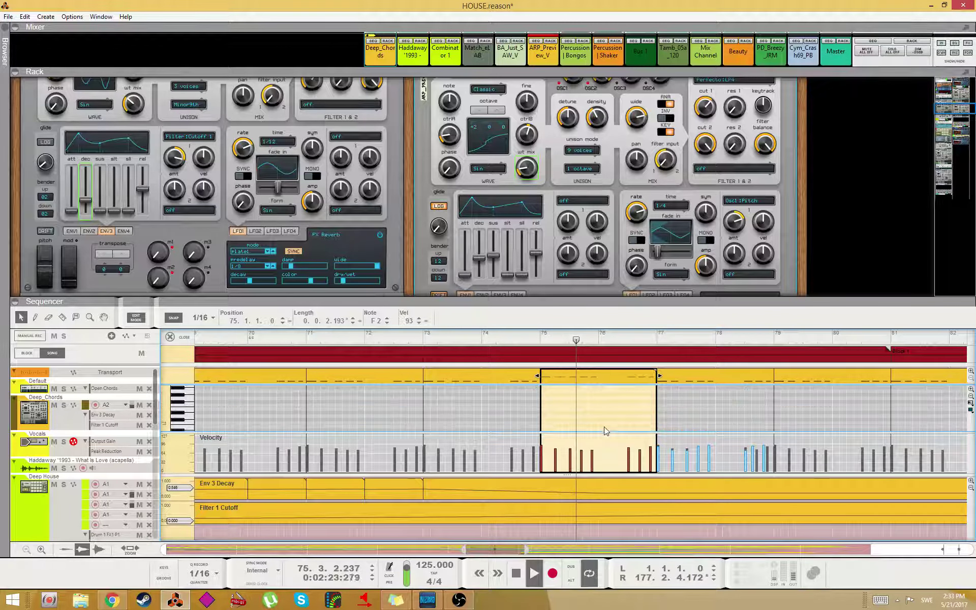
pyautogui.scroll(1, 605, 419)
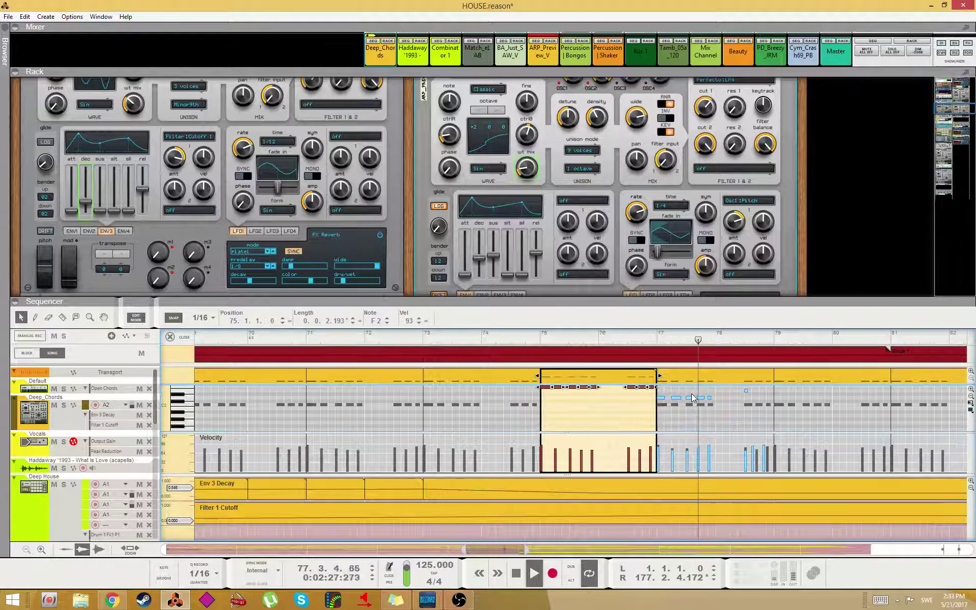
# - Stop playback, select the Deep_Chords clip at bar 77, and show the arrangement in a full-size sequencer view
pyautogui.press('space')
pyautogui.click(695, 377)
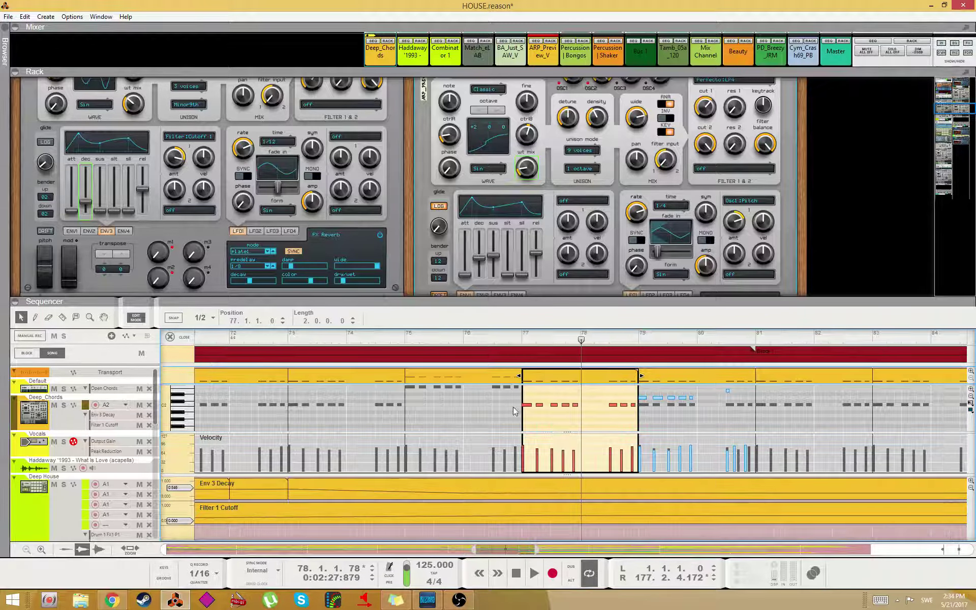
pyautogui.scroll(1, 523, 414)
pyautogui.scroll(-1, 532, 422)
pyautogui.hotkey('F5', 'F6')
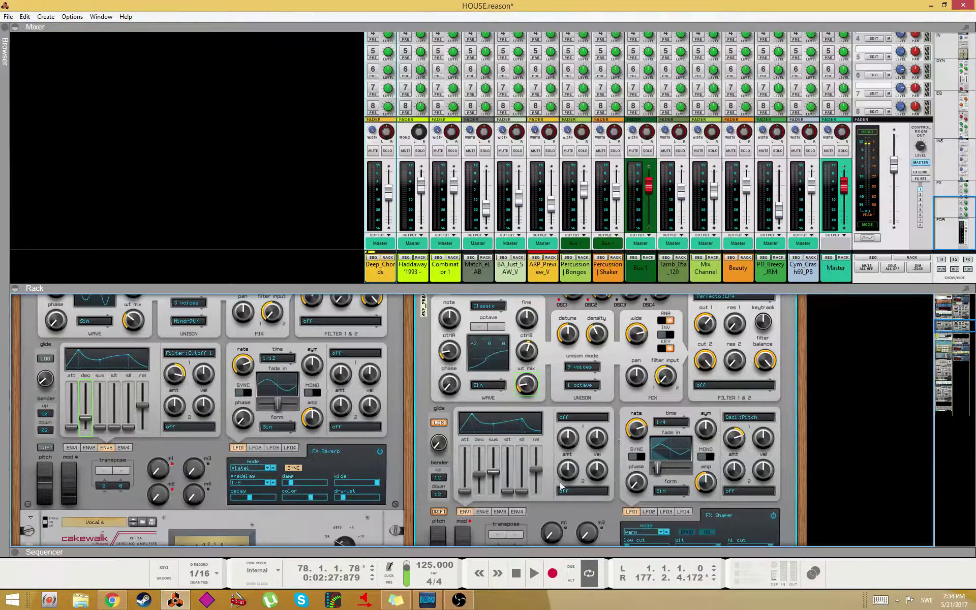
pyautogui.press('F6')
pyautogui.press('F7')
pyautogui.press('Escape')
# - Inspect the note in the PD_Breezy_JRM clip at bar 77 and close the clip
pyautogui.scroll(-5, 586, 404)
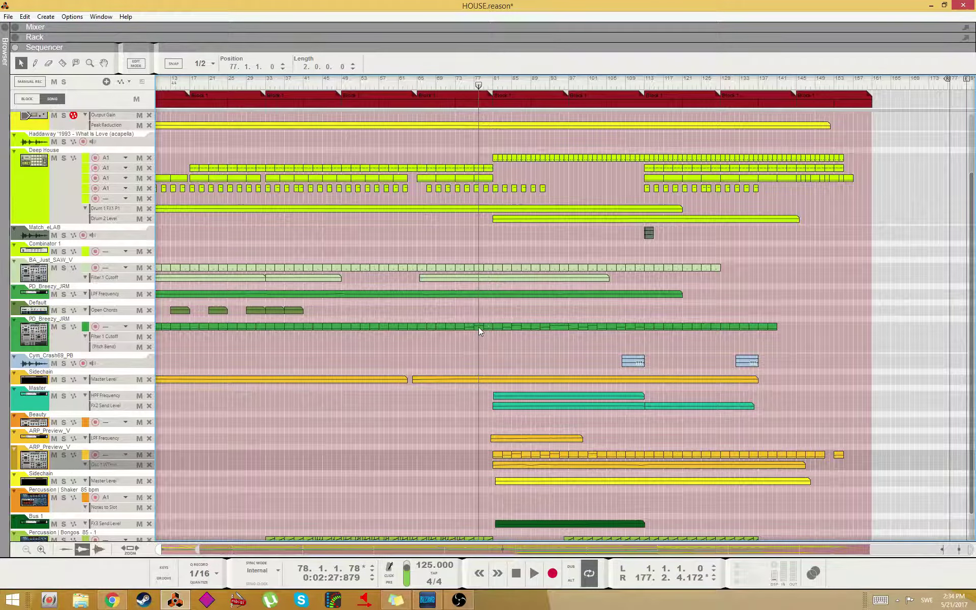
pyautogui.doubleClick(478, 328)
pyautogui.scroll(3, 578, 238)
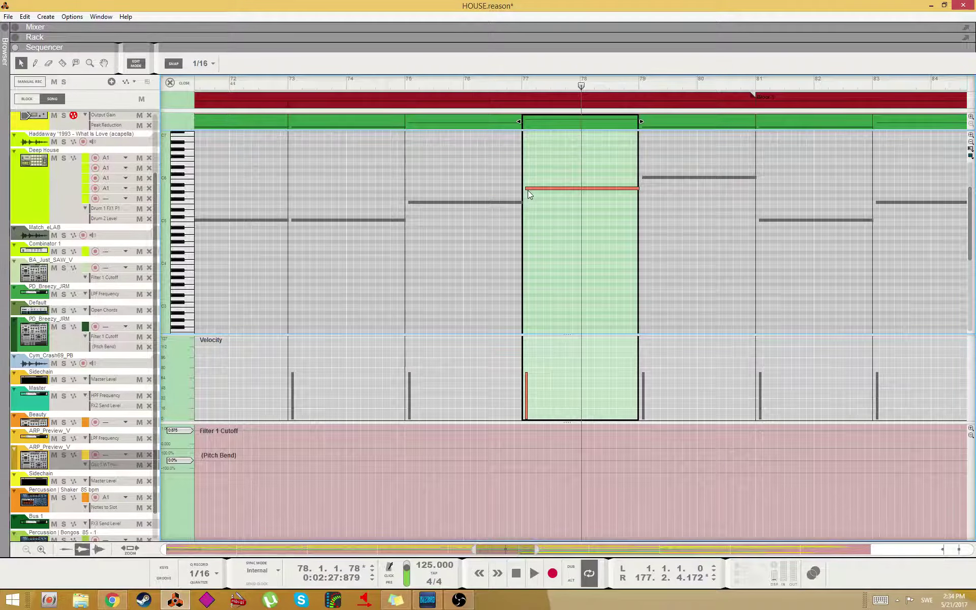
pyautogui.press('Escape')
# - Transpose all notes of the Deep_Chords clip at bar 77 up to F2 and close the clip
pyautogui.scroll(5, 541, 223)
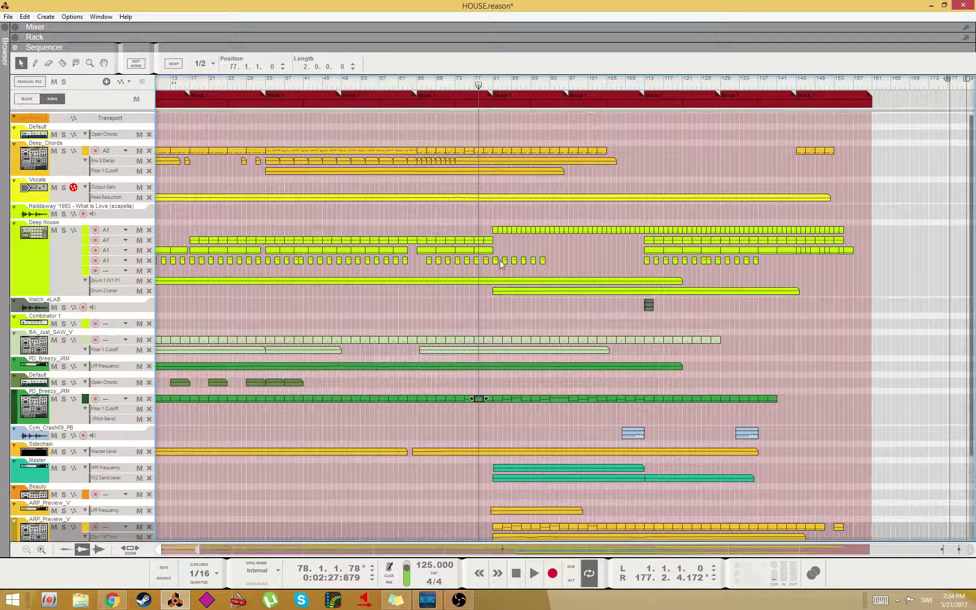
pyautogui.doubleClick(480, 152)
pyautogui.moveTo(610, 163); pyautogui.dragTo(638, 163)
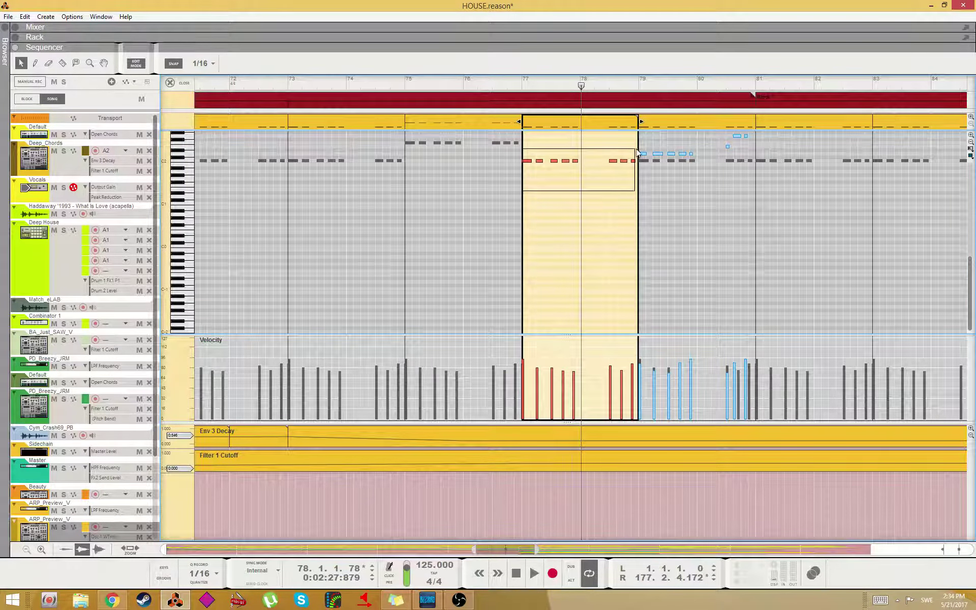
pyautogui.scroll(3, 569, 291)
pyautogui.hotkey('ctrl', 'Up')
pyautogui.hotkey('ctrl', 'Up')
pyautogui.hotkey('ctrl', 'Up')
pyautogui.hotkey('ctrl', 'Up')
pyautogui.hotkey('ctrl', 'Up')
pyautogui.hotkey('ctrl', 'Up')
pyautogui.hotkey('ctrl', 'Up')
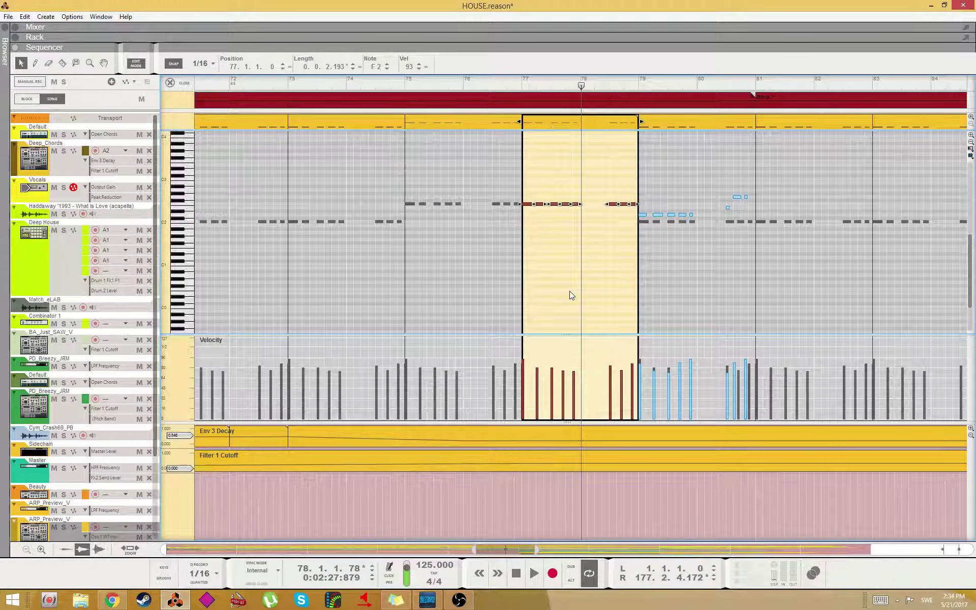
pyautogui.press('Escape')
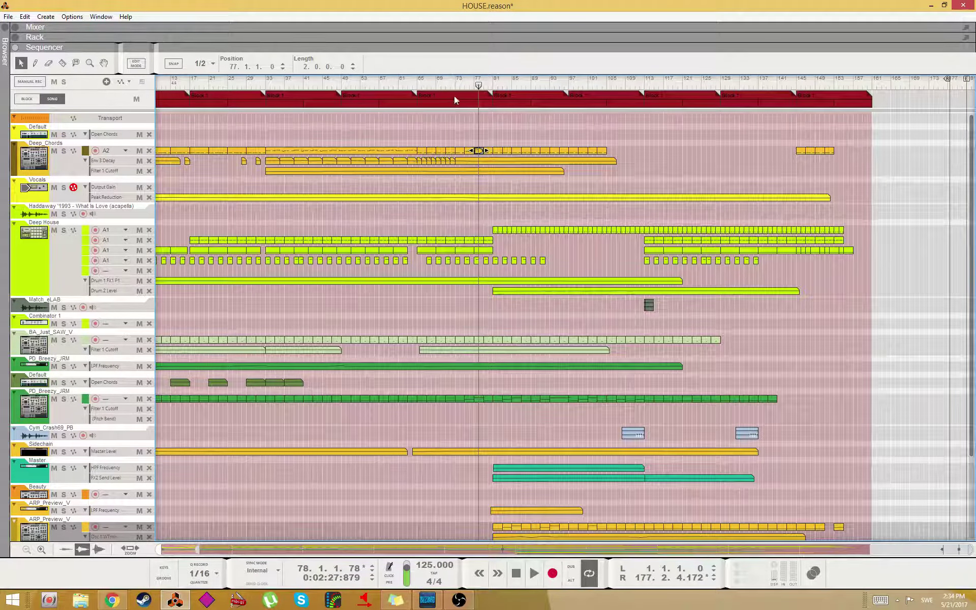
# - Play from about bar 73 and move the Deep_Chords Env 3 Decay automation point to 76.1.3.0 with value 0.329
pyautogui.click(453, 83)
pyautogui.press('space')
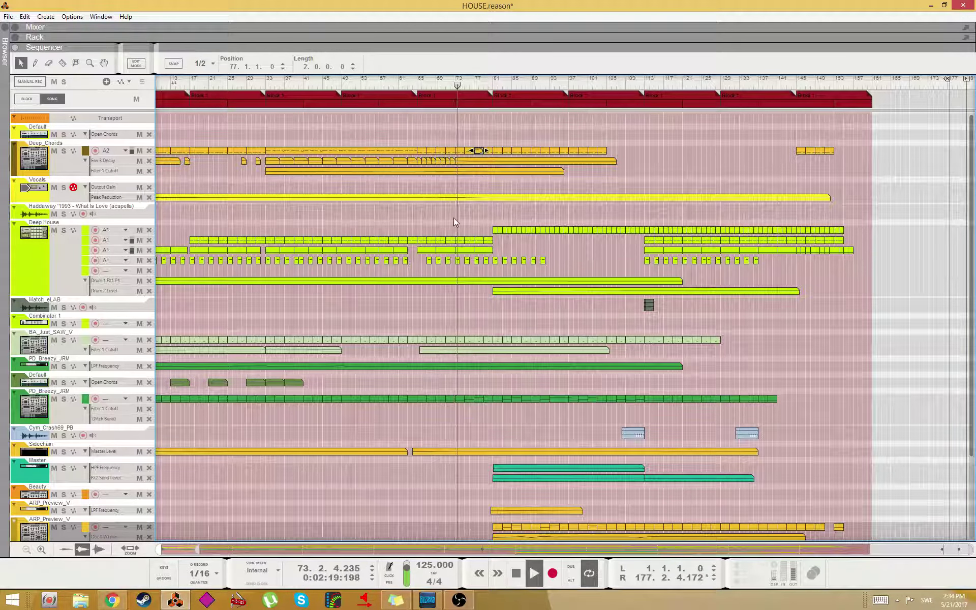
pyautogui.click(477, 159)
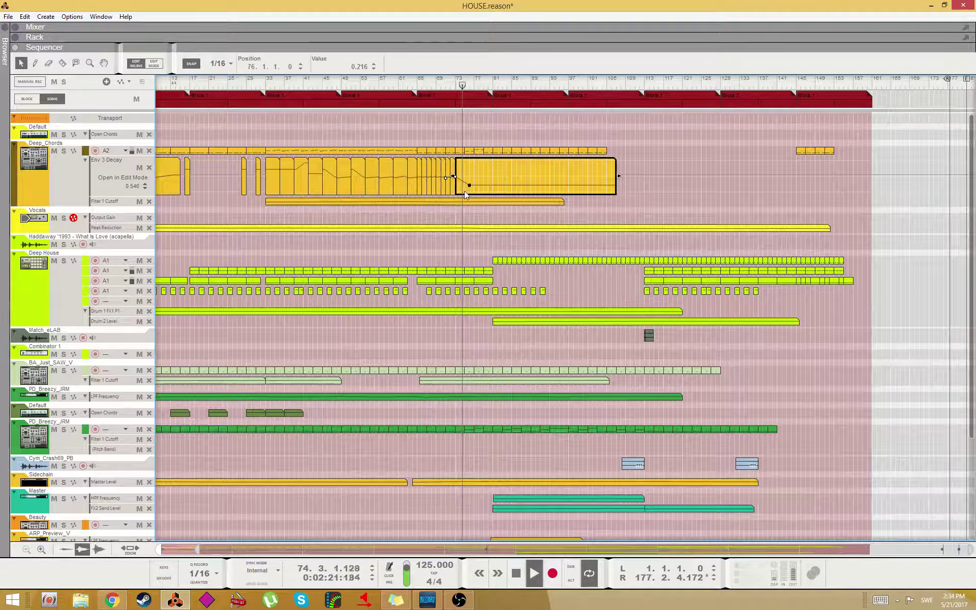
pyautogui.moveTo(468, 185); pyautogui.dragTo(470, 181)
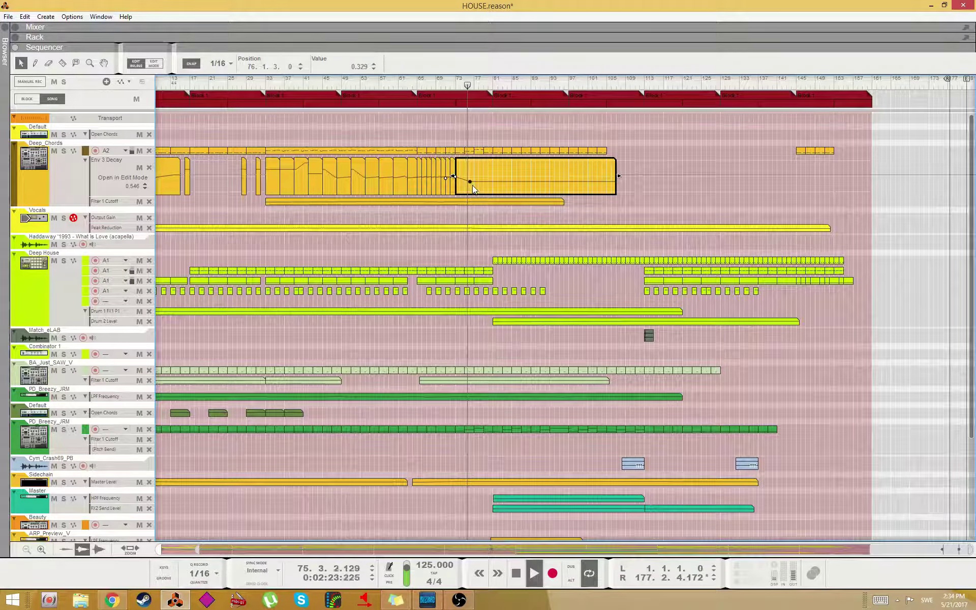
# - View the Vocals Peak Reduction automation, close it, and stop playback after bar 77
pyautogui.click(478, 227)
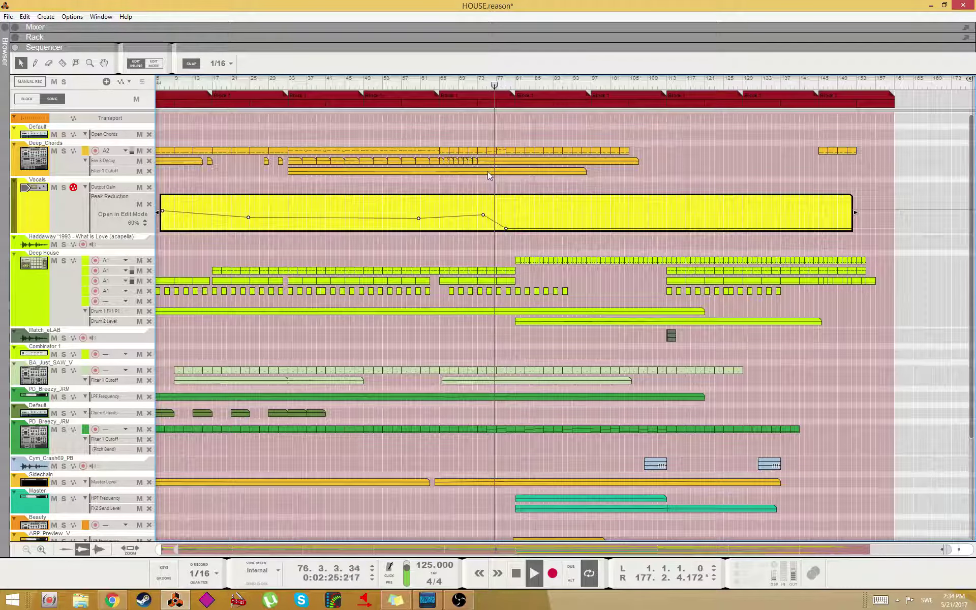
pyautogui.click(527, 136)
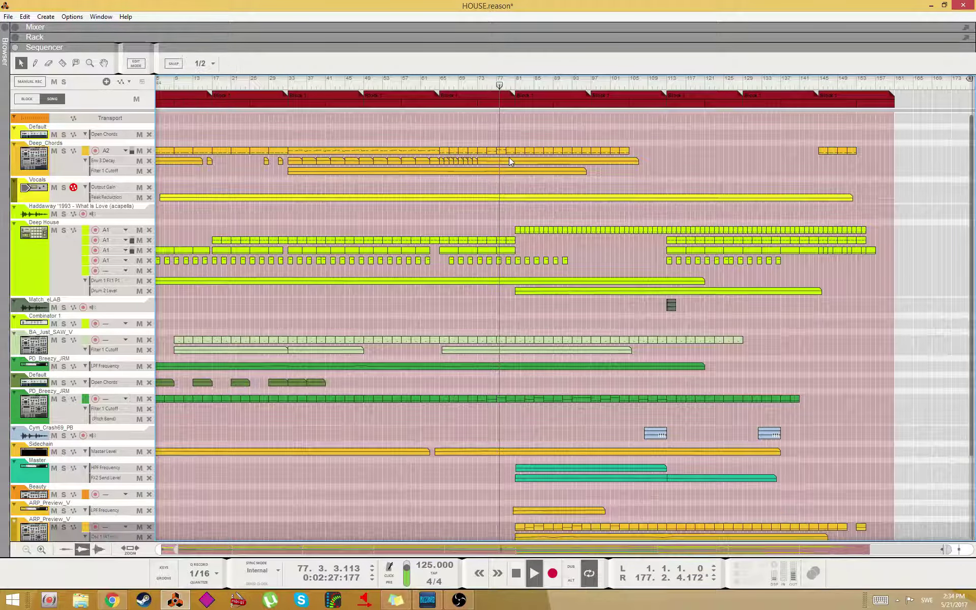
pyautogui.press('space')
# - Select the Deep_Chords track and examine the Scales & Chords and synth settings of Deep_Chords and PD_Breezy_JRM in the rack
pyautogui.click(61, 173)
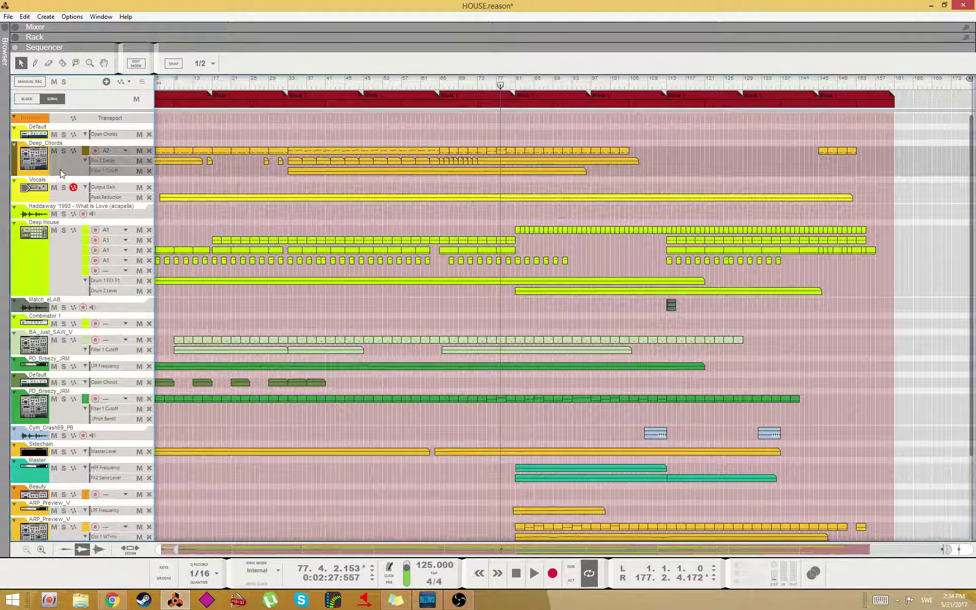
pyautogui.press('F5')
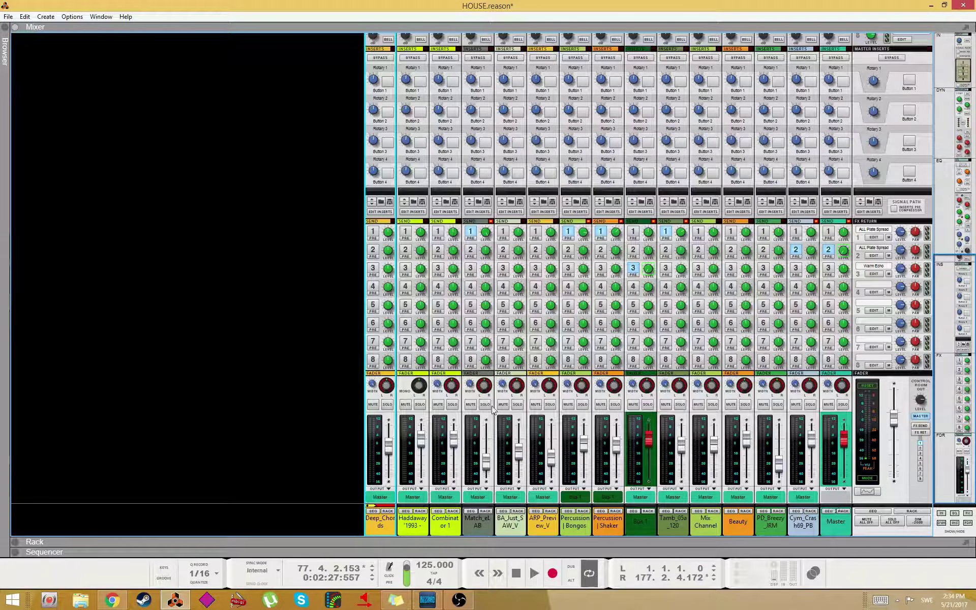
pyautogui.press('F6')
pyautogui.scroll(5, 422, 308)
pyautogui.scroll(3, 519, 350)
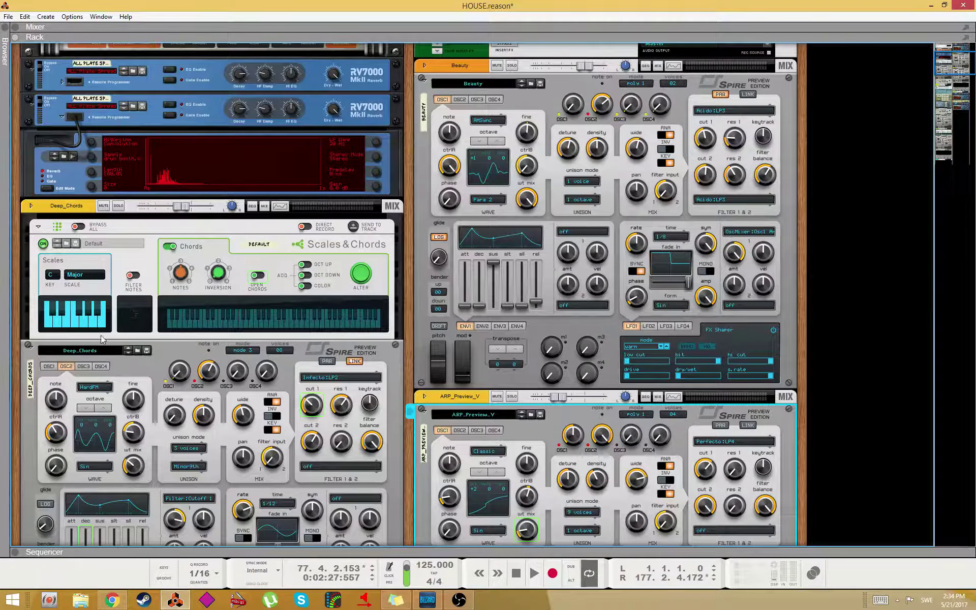
pyautogui.scroll(-15, 102, 339)
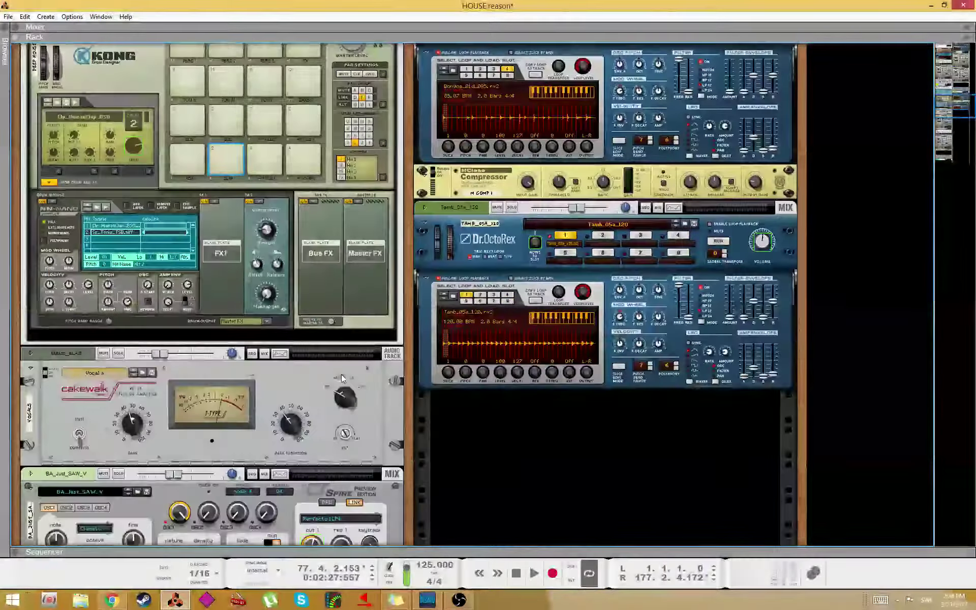
pyautogui.scroll(-5, 335, 374)
pyautogui.scroll(-8, 165, 379)
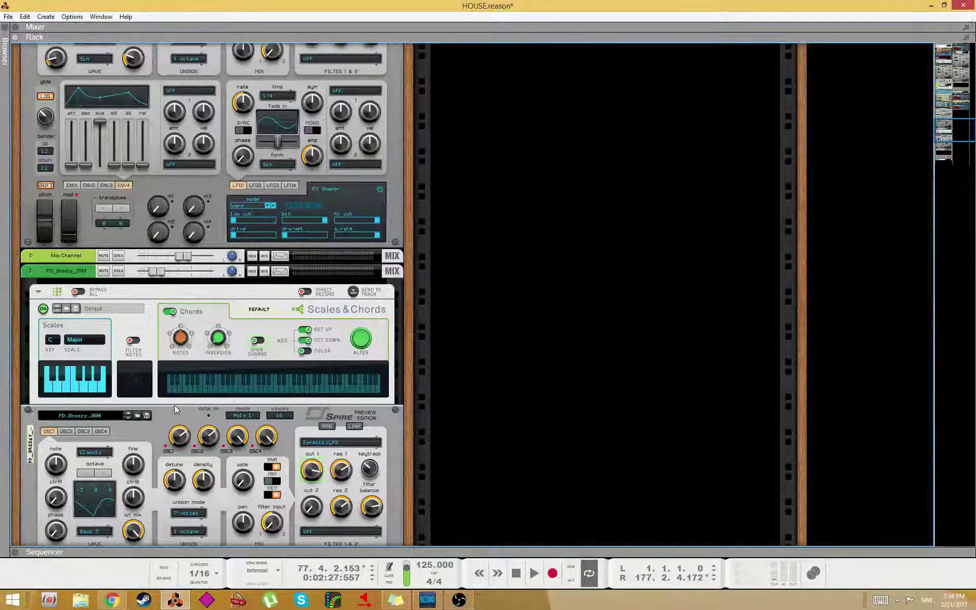
pyautogui.scroll(-3, 171, 413)
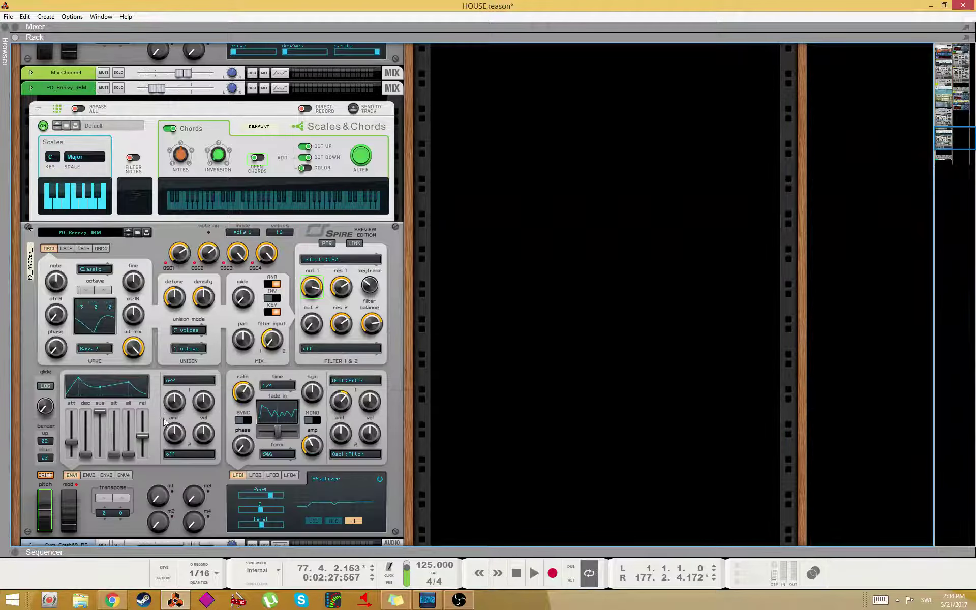
# - With the song playing, set the Deep_Chords synth's oscillator 1 unison interval to 1 octave
pyautogui.scroll(1, 135, 381)
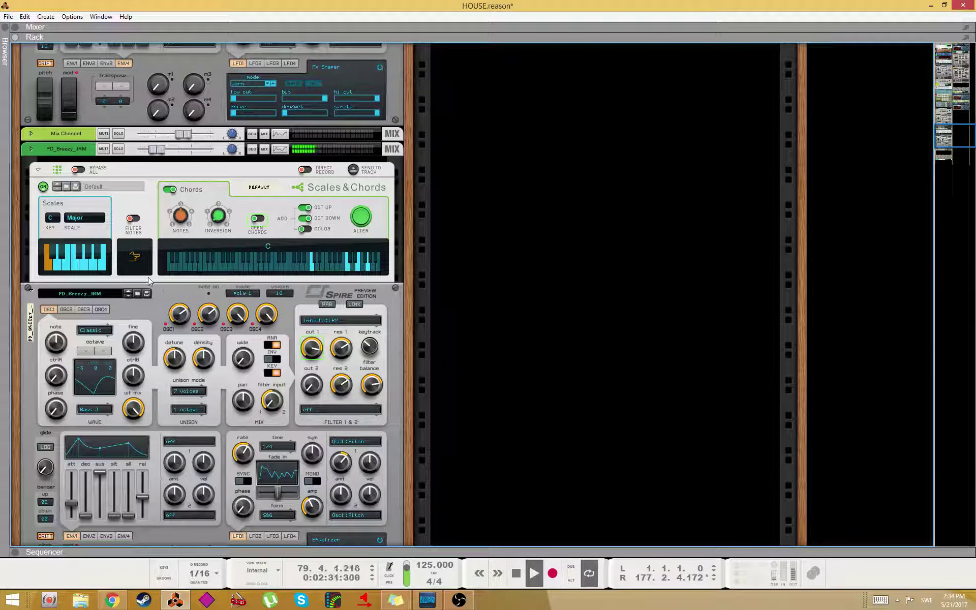
pyautogui.scroll(10, 83, 261)
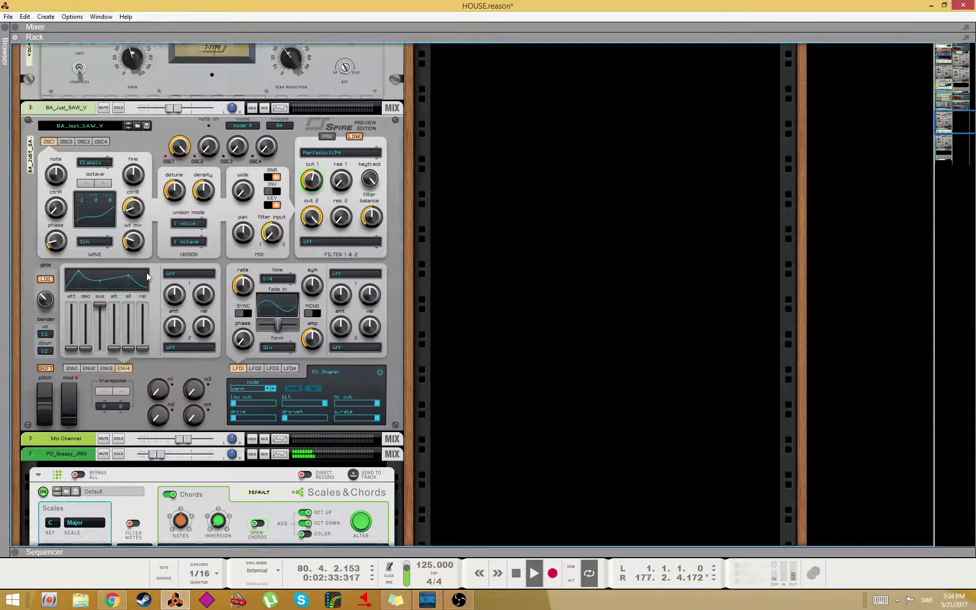
pyautogui.scroll(7, 148, 396)
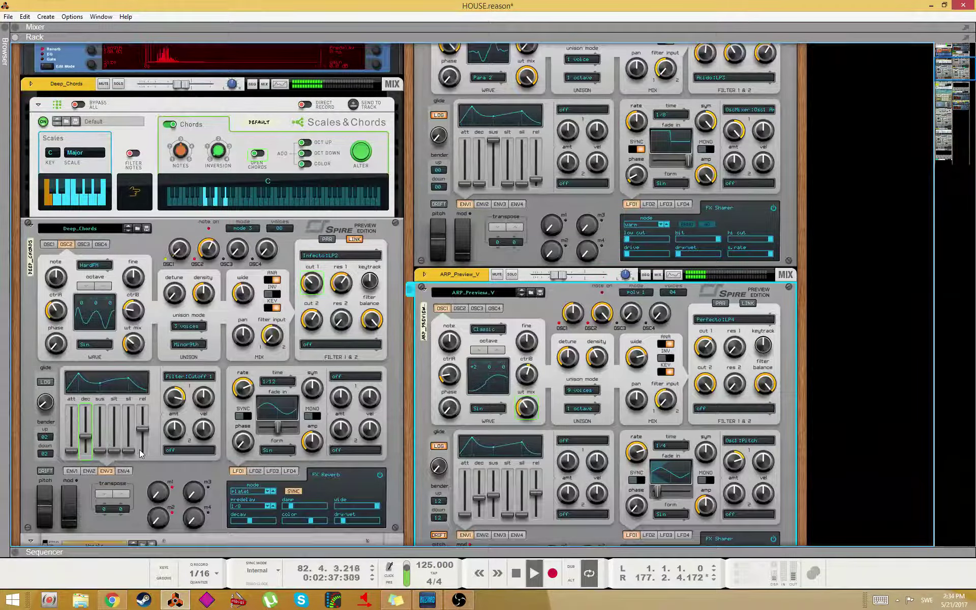
pyautogui.scroll(1, 139, 450)
pyautogui.click(49, 276)
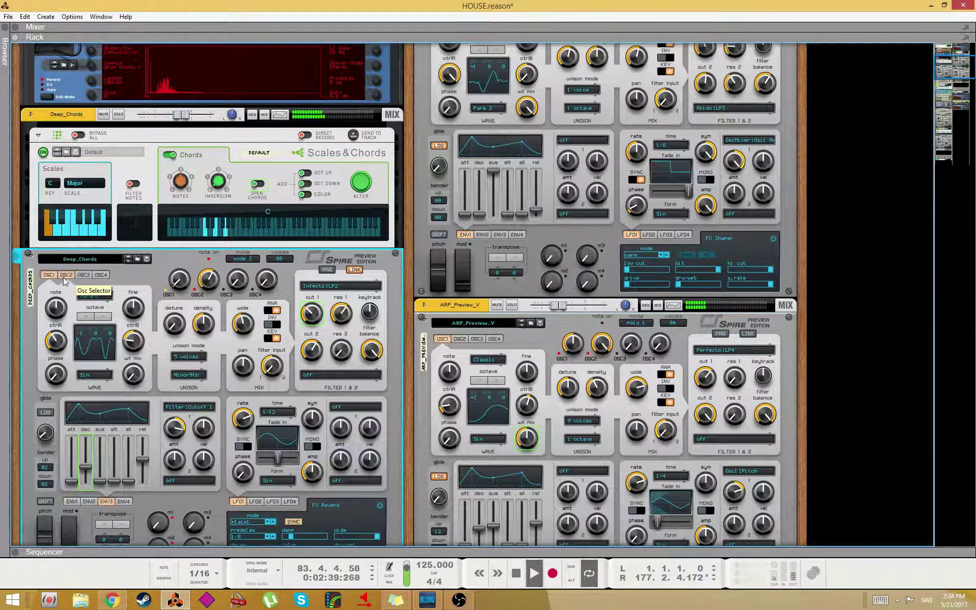
pyautogui.rightClick(184, 379)
pyautogui.click(183, 377)
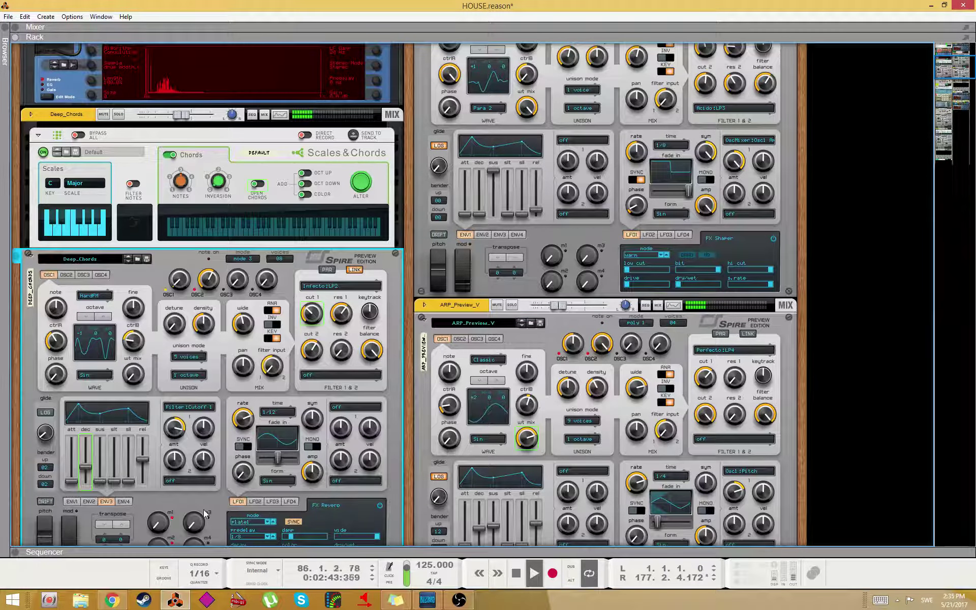
# - Set the Deep_Chords synth's oscillator 2 unison interval to 1 octave, and return playback to the song's start
pyautogui.click(66, 275)
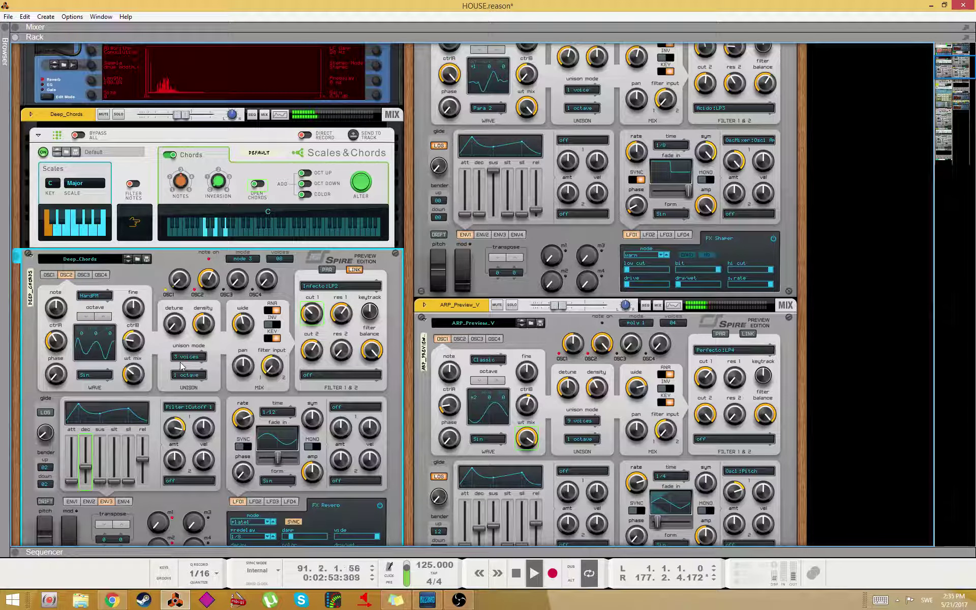
pyautogui.moveTo(186, 375); pyautogui.dragTo(185, 400)
pyautogui.doubleClick(519, 573)
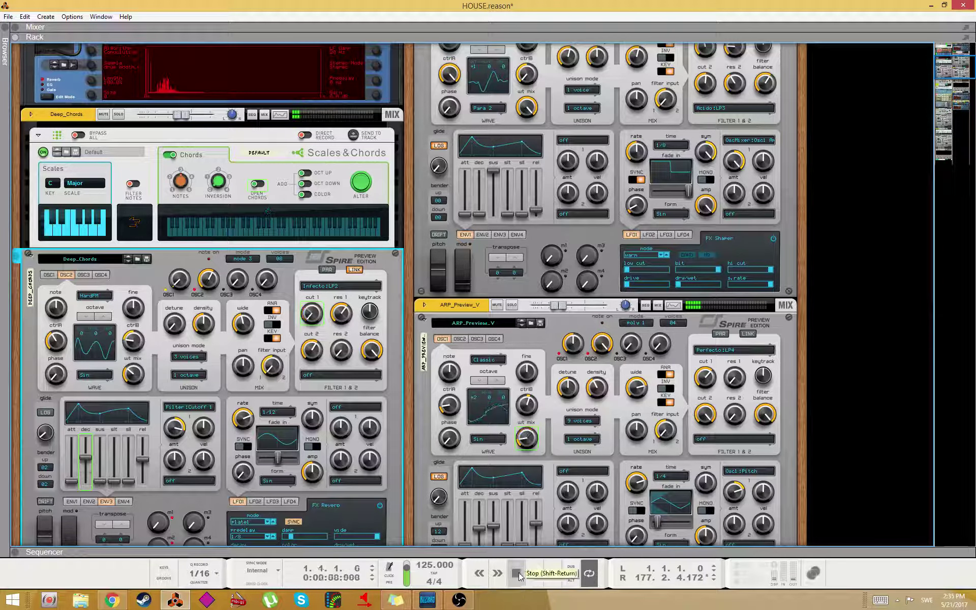
# - Play the song, toggle Open Chords on the Deep_Chords Scales & Chords player, and jump playback to bar 17
pyautogui.press('space')
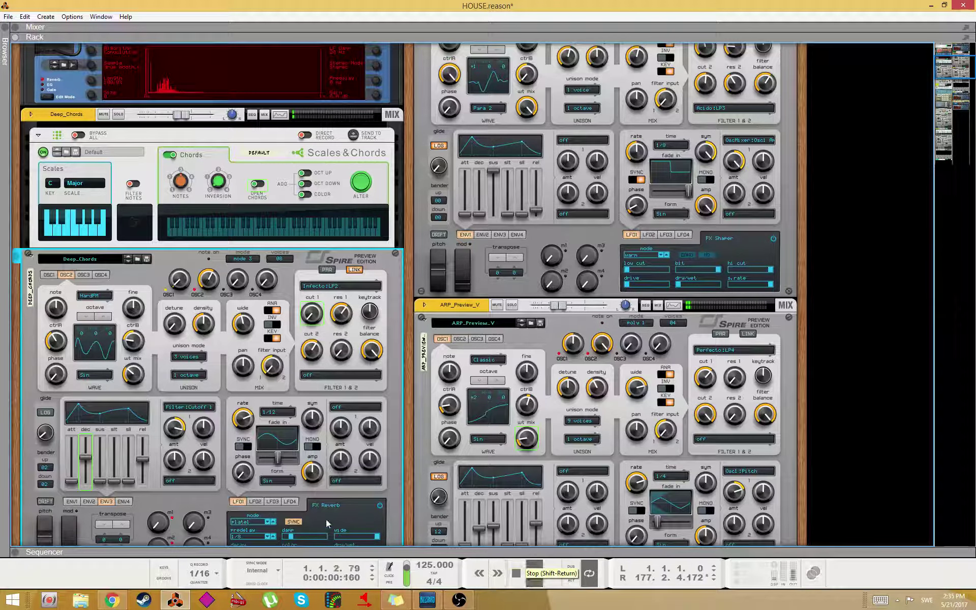
pyautogui.click(256, 188)
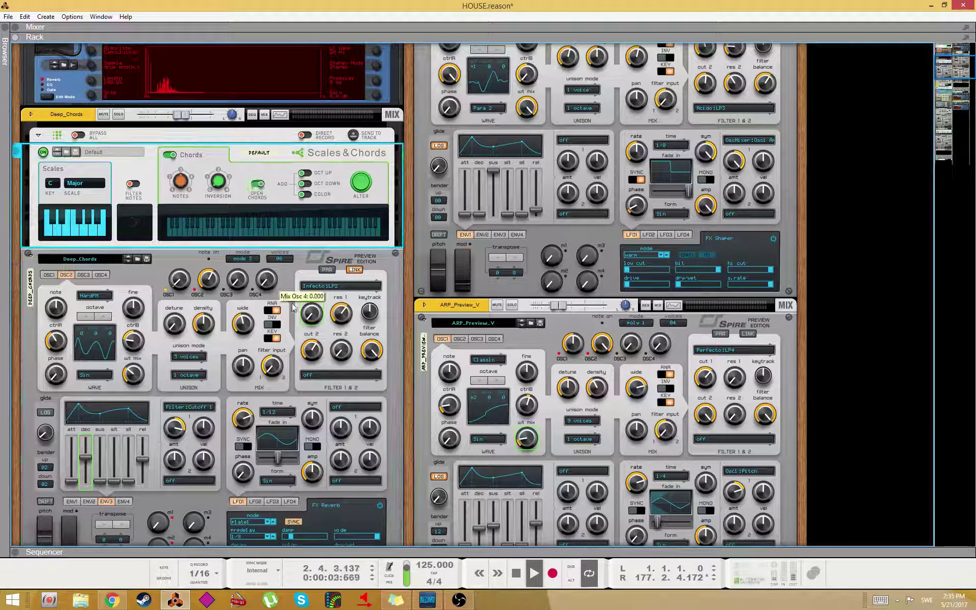
pyautogui.press('F5')
pyautogui.press('F7')
pyautogui.click(213, 85)
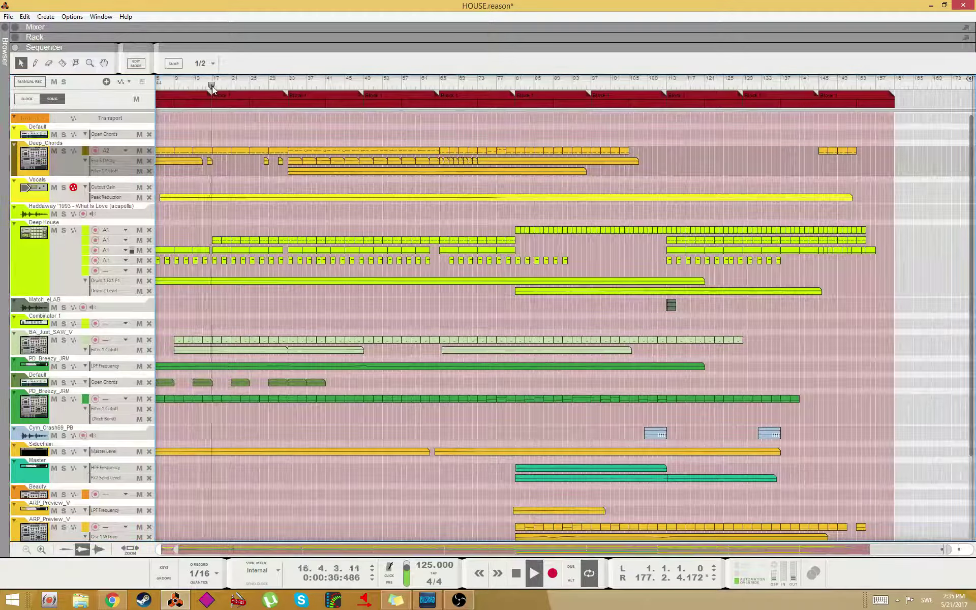
# - Examine the Deep_Chords notes and automation in the sequencer's edit view, and return to the rack
pyautogui.hotkey('ctrl', 'e')
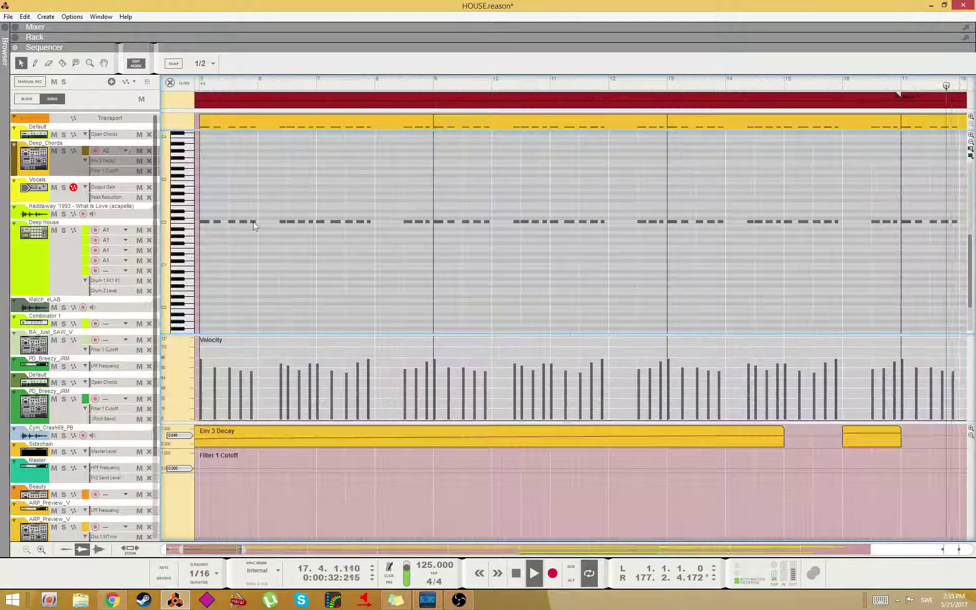
pyautogui.hotkey('ctrl', 'e')
pyautogui.press('F5')
pyautogui.press('F6')
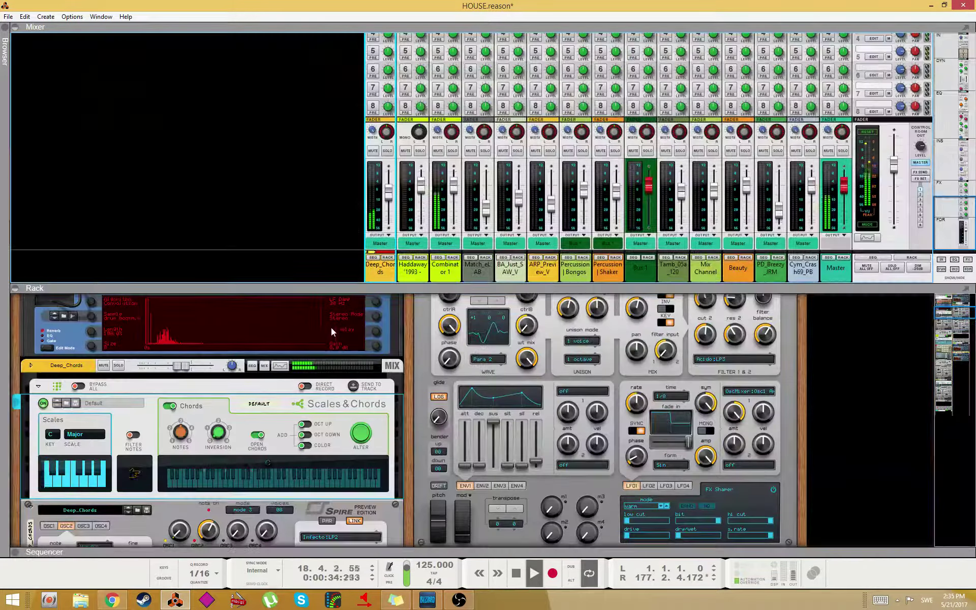
pyautogui.press('F7')
pyautogui.press('F6')
# - Try adding Oct Up and Oct Down to the Deep_Chords chords in Scales & Chords
pyautogui.scroll(1, 270, 292)
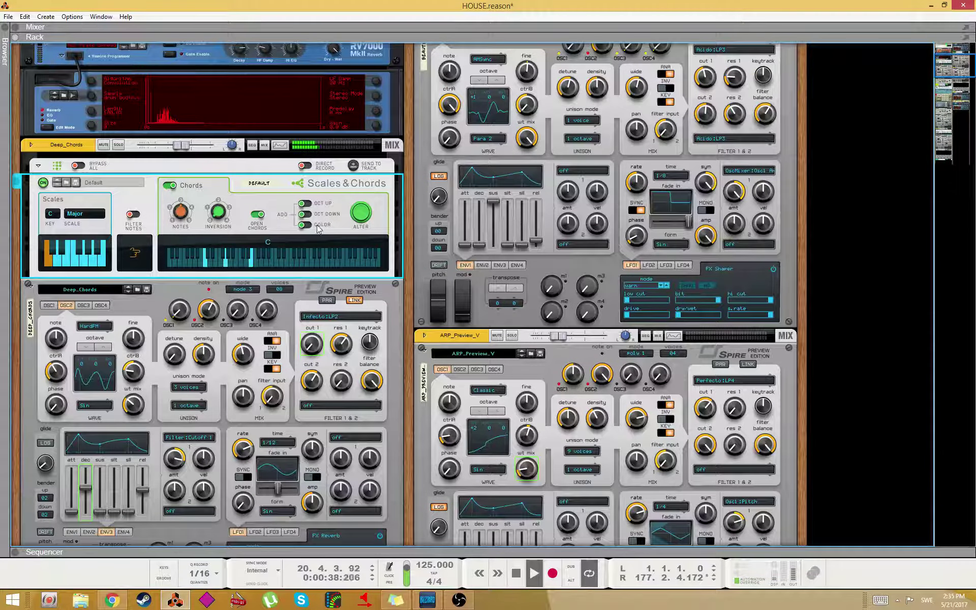
pyautogui.click(305, 214)
pyautogui.click(305, 203)
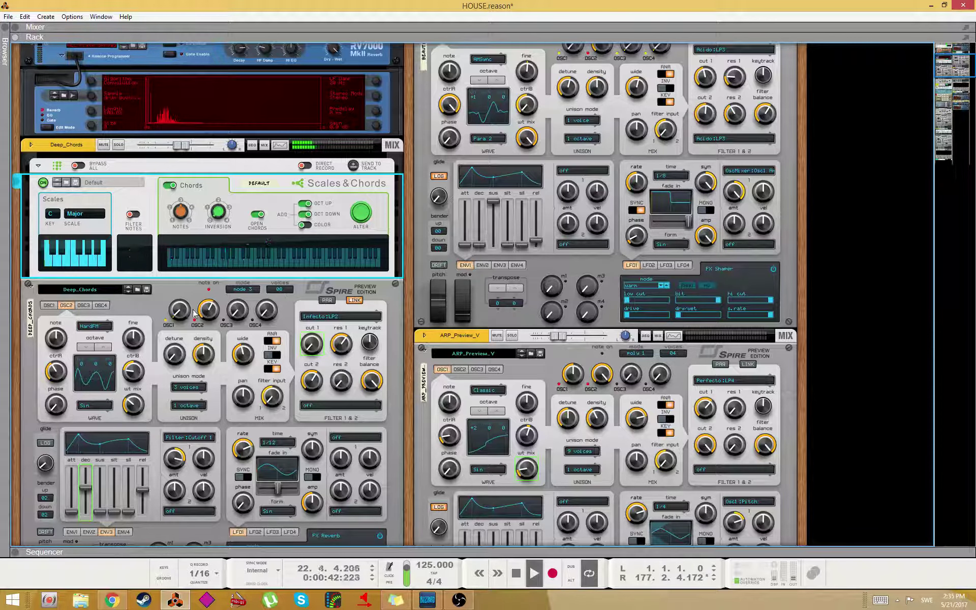
# - Set the Deep_Chords synth's mode to poly 1, and switch off Oct Up and Oct Down in Scales & Chords
pyautogui.click(228, 293)
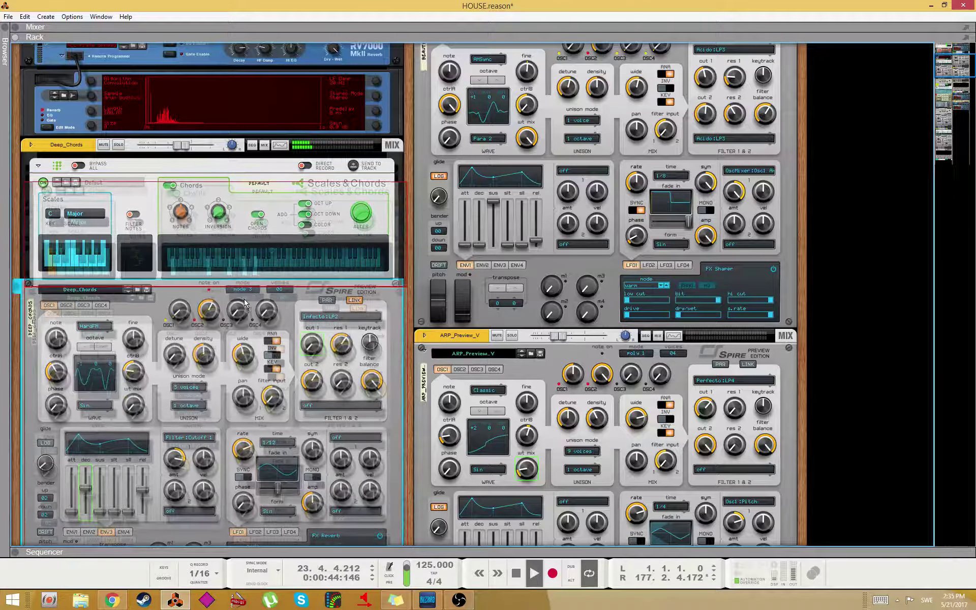
pyautogui.click(242, 290)
pyautogui.click(269, 342)
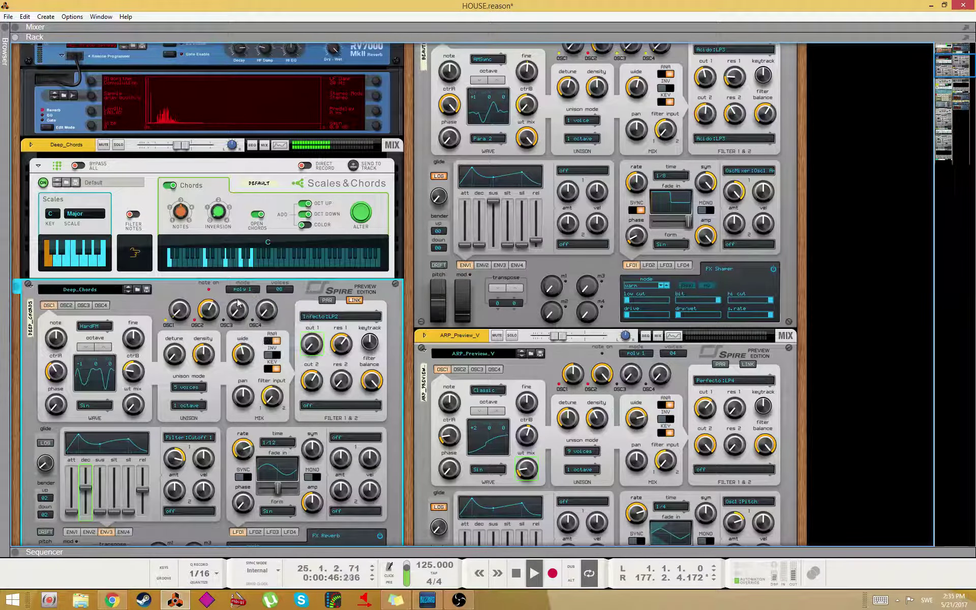
pyautogui.click(303, 220)
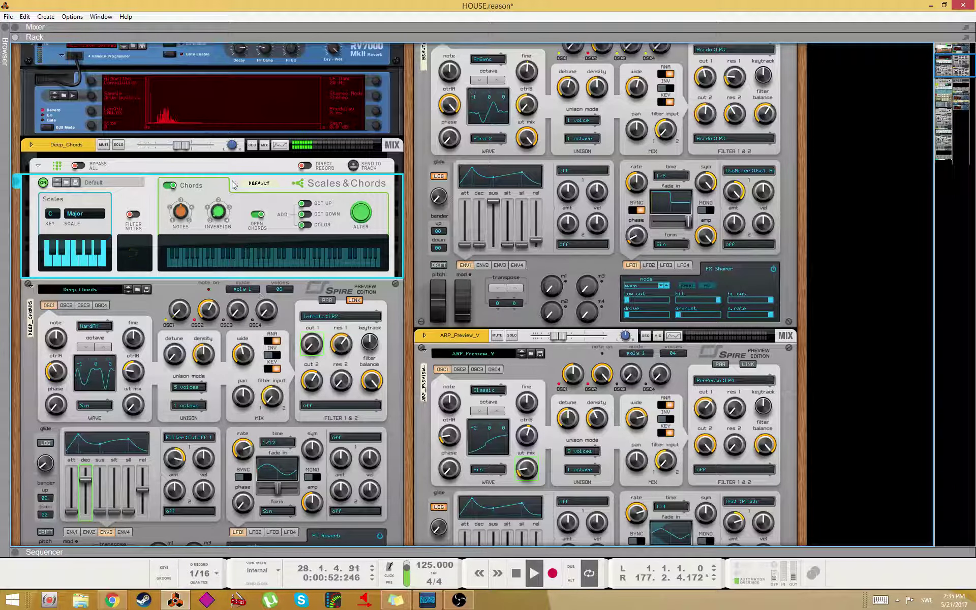
# - On the Vocals leveling amplifier, set Peak Reduction to 35% and Output Gain to about 27%
pyautogui.scroll(-5, 194, 166)
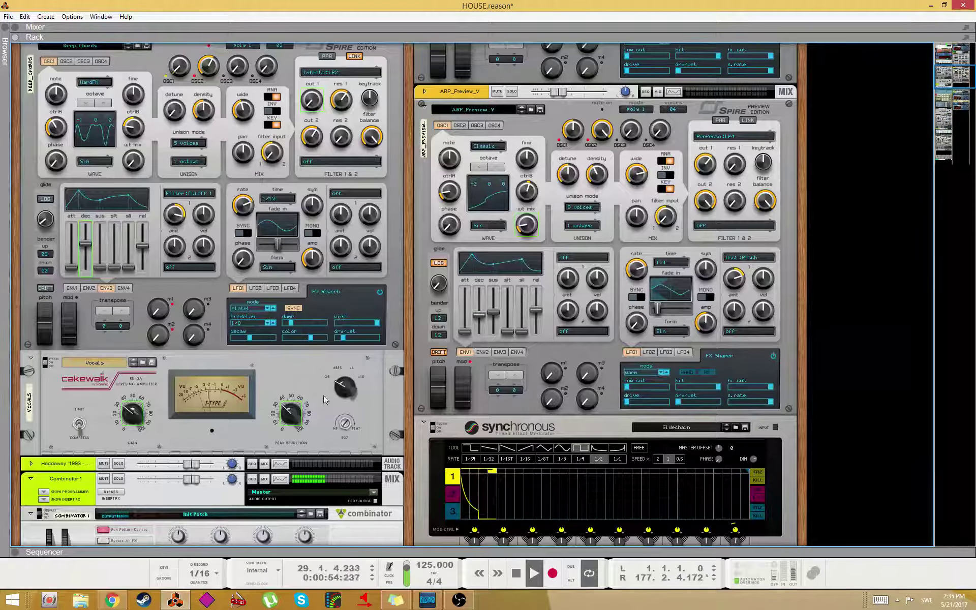
pyautogui.moveTo(294, 418); pyautogui.dragTo(299, 423)
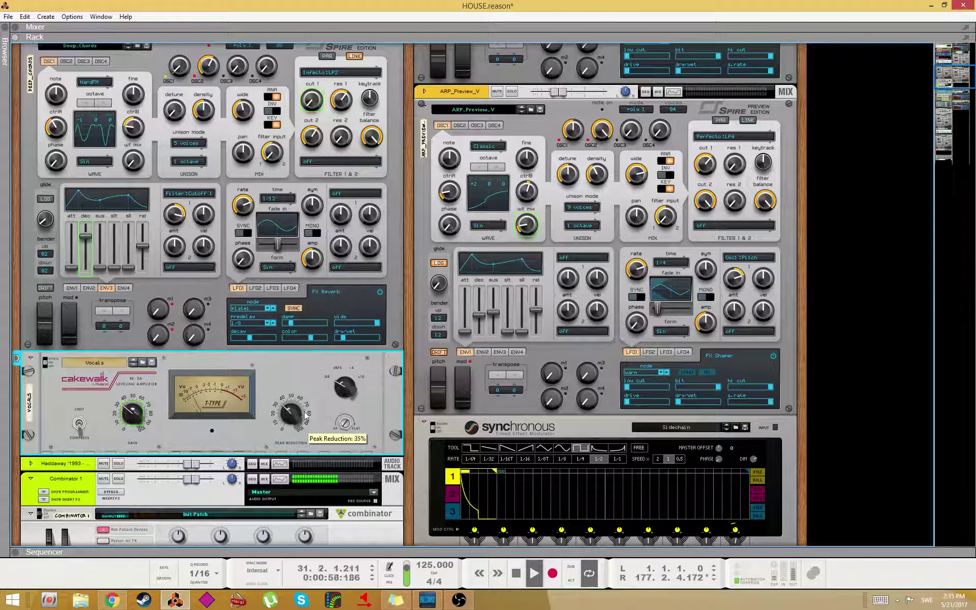
pyautogui.scroll(2, 335, 200)
pyautogui.scroll(3, 354, 103)
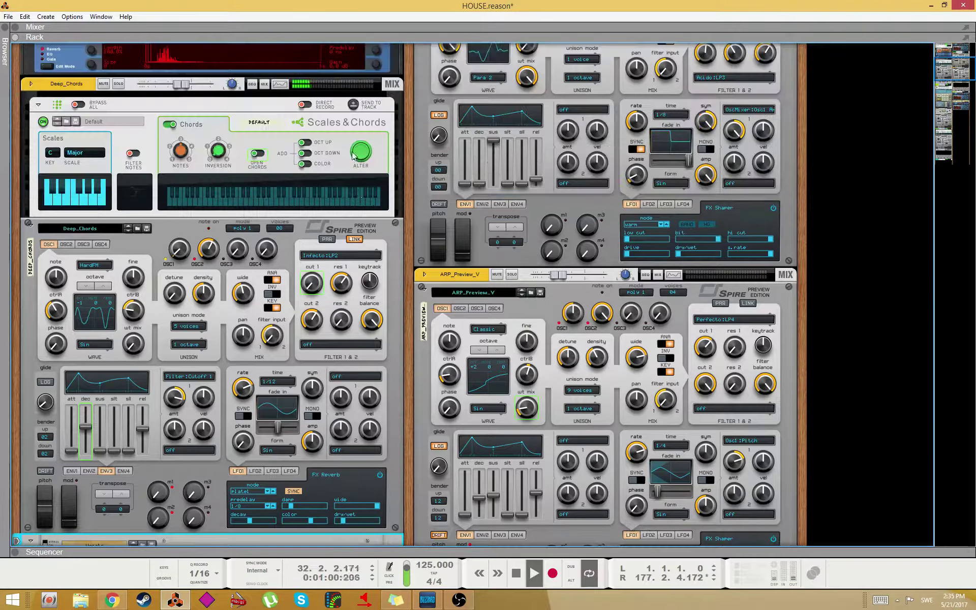
pyautogui.scroll(-2, 323, 434)
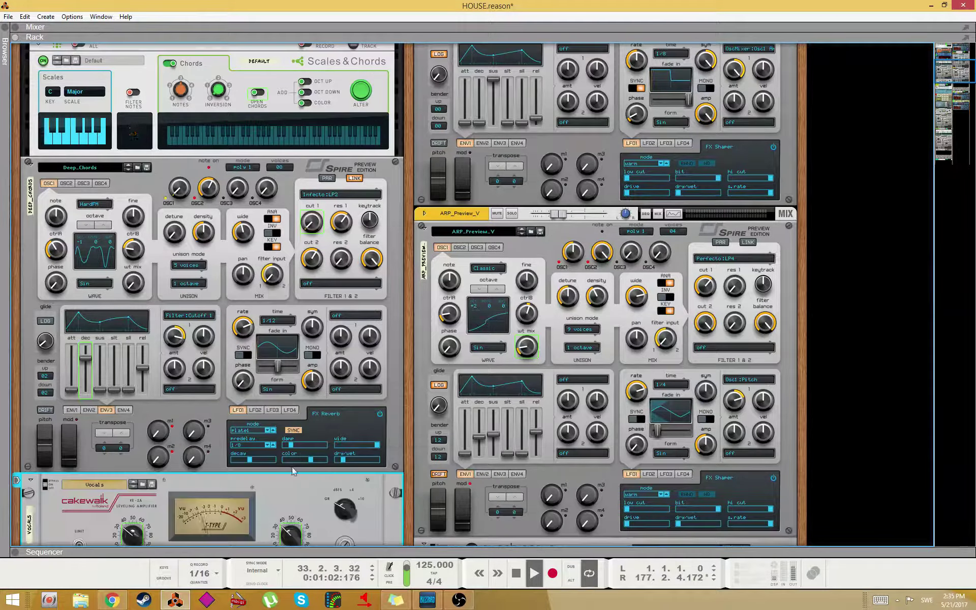
pyautogui.scroll(-1, 99, 459)
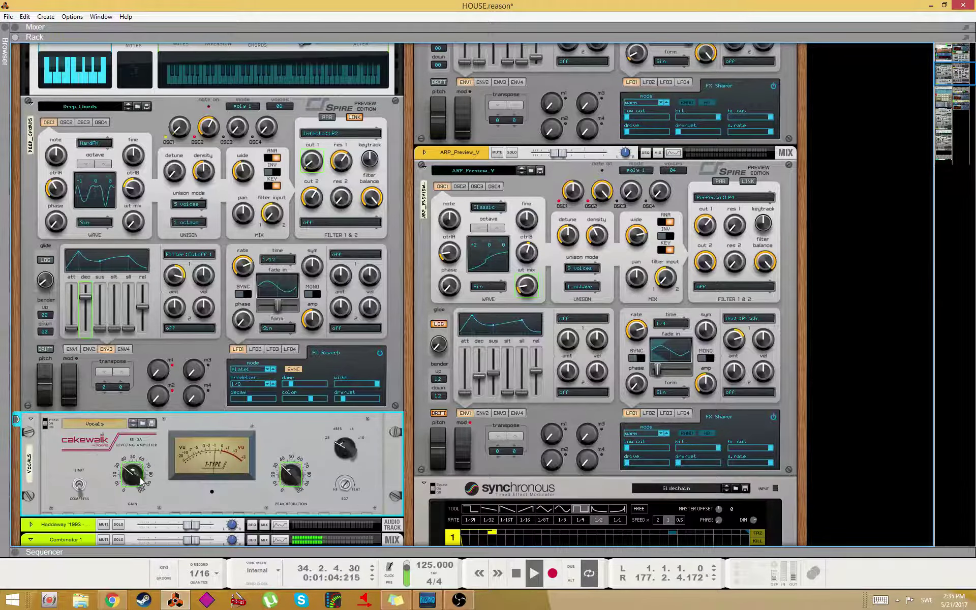
pyautogui.moveTo(133, 471); pyautogui.dragTo(133, 475)
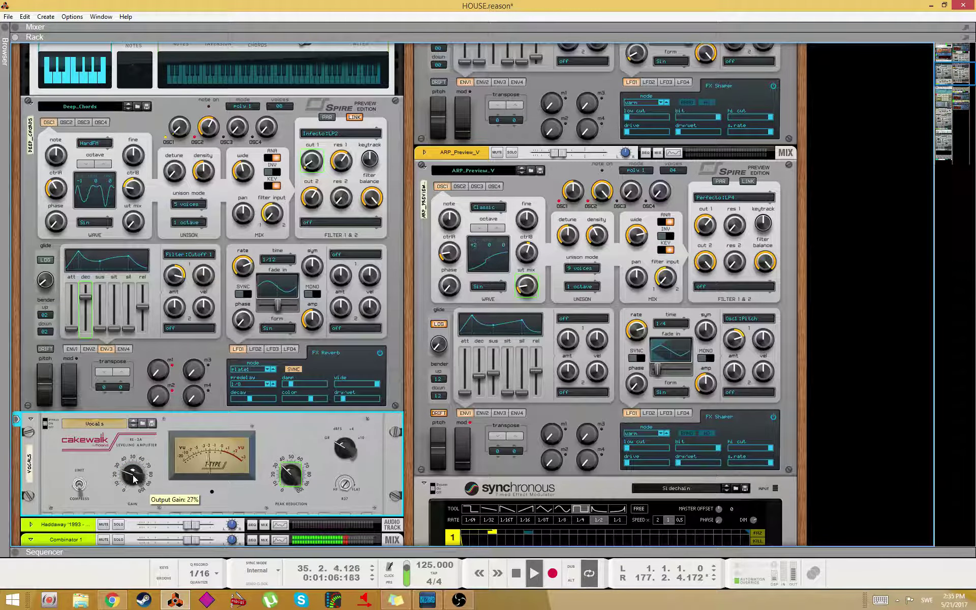
pyautogui.scroll(3, 134, 477)
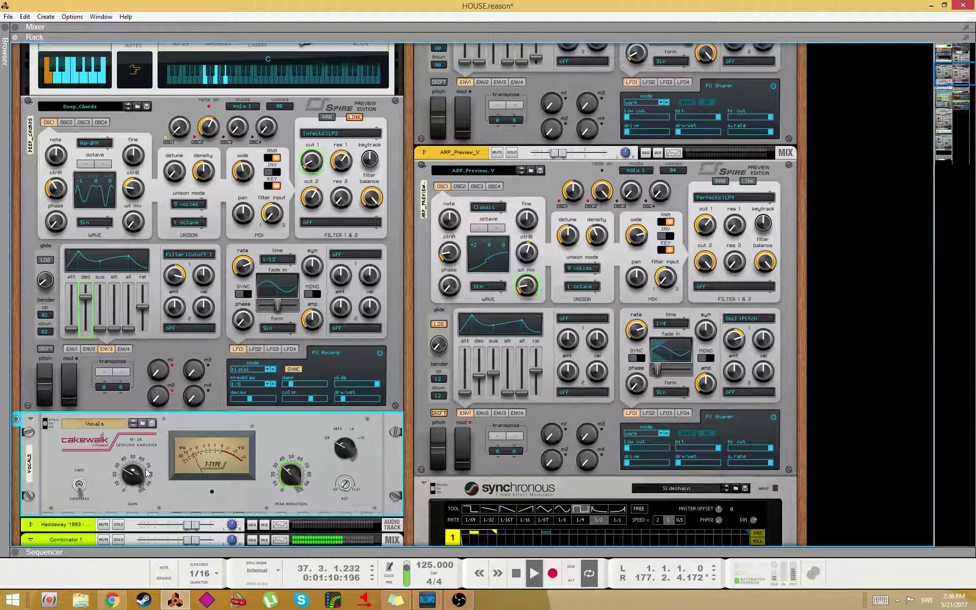
pyautogui.moveTo(142, 478); pyautogui.dragTo(142, 480)
# - Toggle Open Chords and add Oct Up in the Deep_Chords Scales & Chords player
pyautogui.scroll(4, 285, 234)
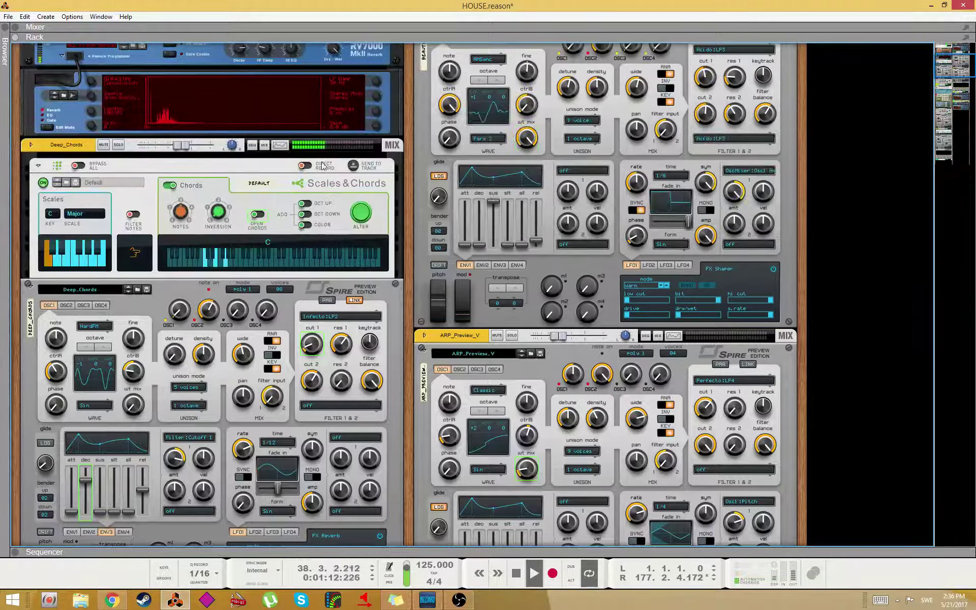
pyautogui.click(256, 213)
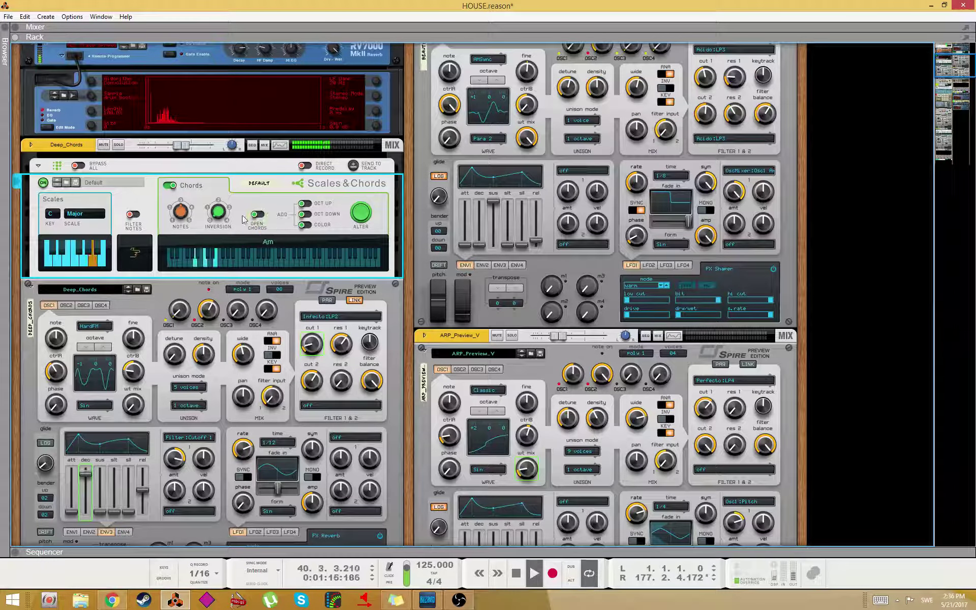
pyautogui.moveTo(195, 209)
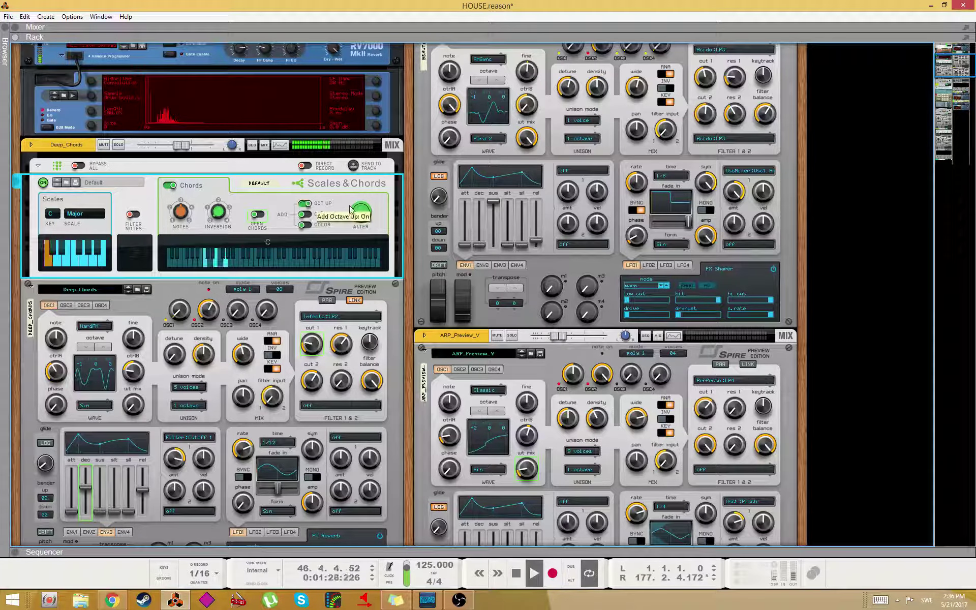
# - Change the Deep_Chords synth's effects display from FX Reverb to the Output page
pyautogui.scroll(-3, 336, 468)
pyautogui.click(331, 450)
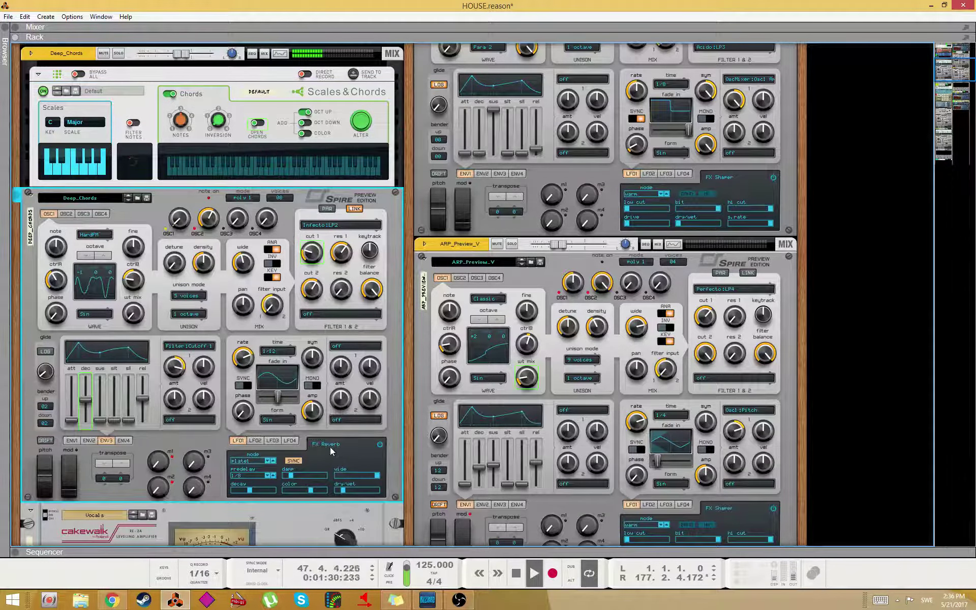
pyautogui.click(333, 451)
pyautogui.click(351, 438)
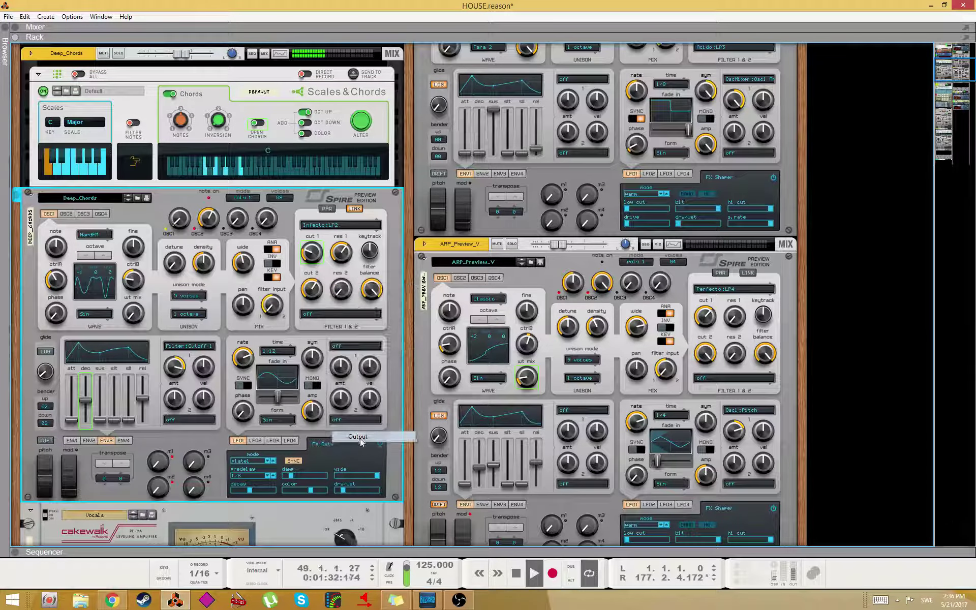
pyautogui.click(324, 448)
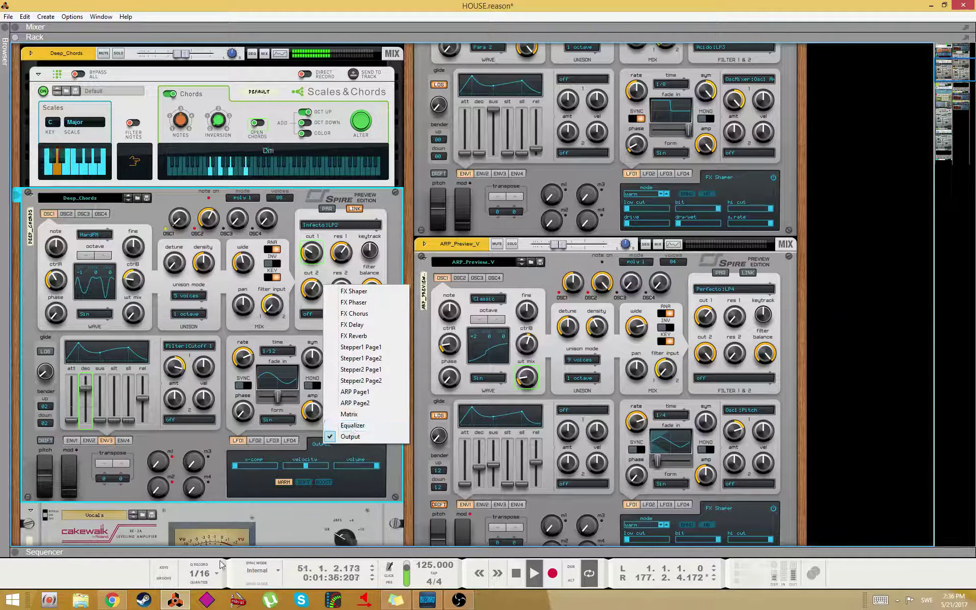
pyautogui.click(274, 523)
# - Lower the Vocals leveling amplifier's Peak Reduction to about 23%
pyautogui.scroll(-3, 294, 479)
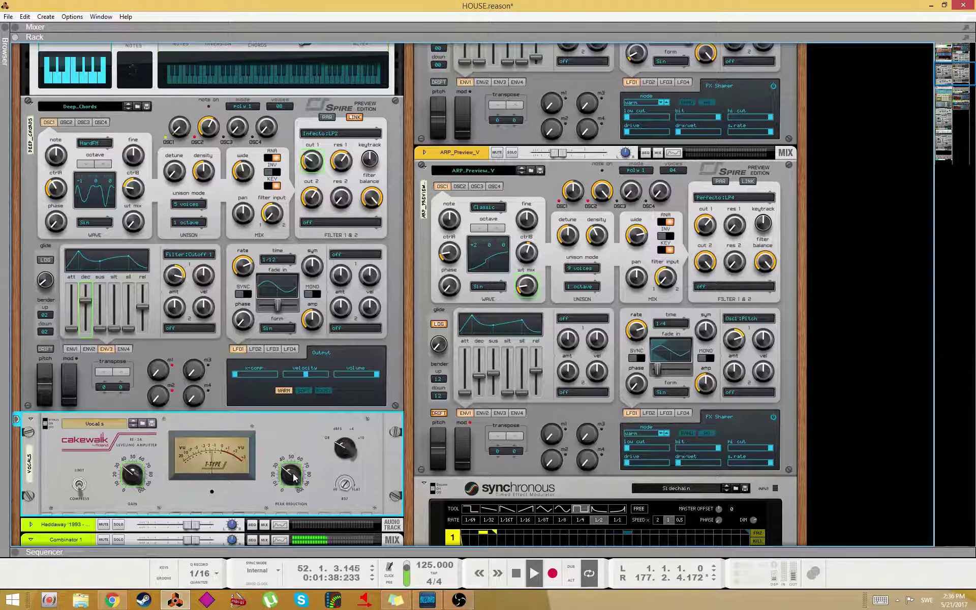
pyautogui.moveTo(294, 478); pyautogui.dragTo(294, 482)
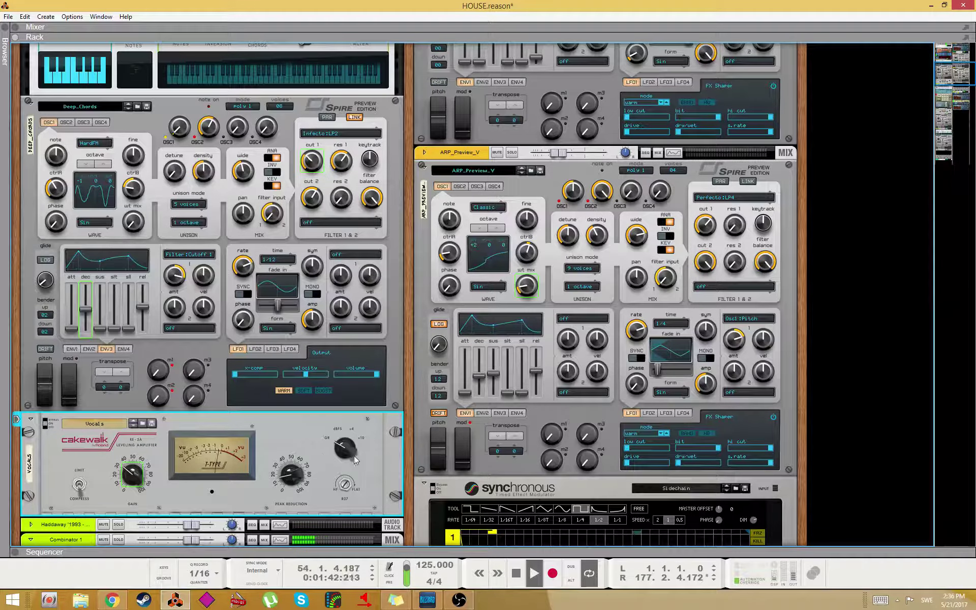
# - Solo the Deep_Chords mix channel and lower its level fader
pyautogui.scroll(2, 322, 411)
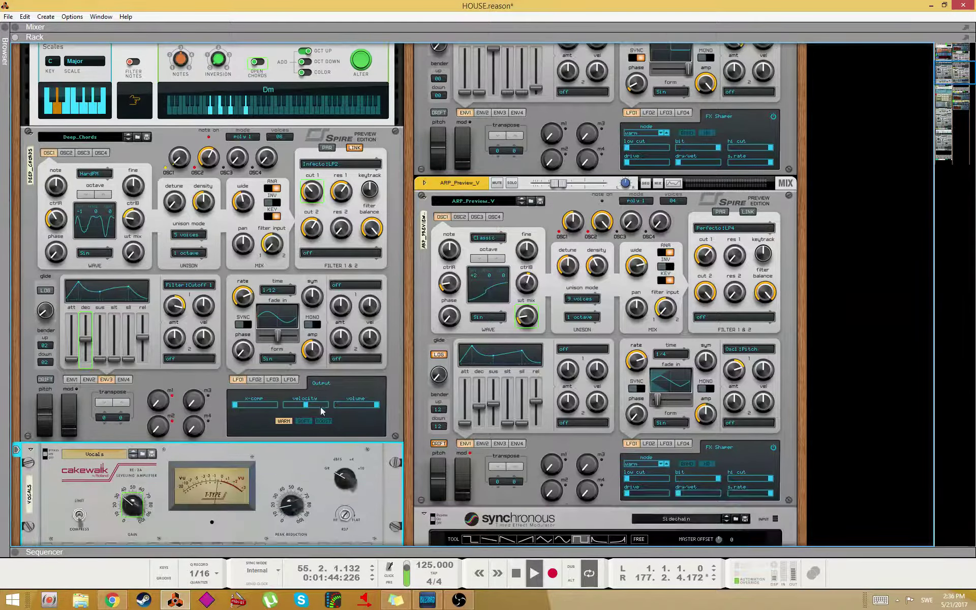
pyautogui.scroll(10, 122, 248)
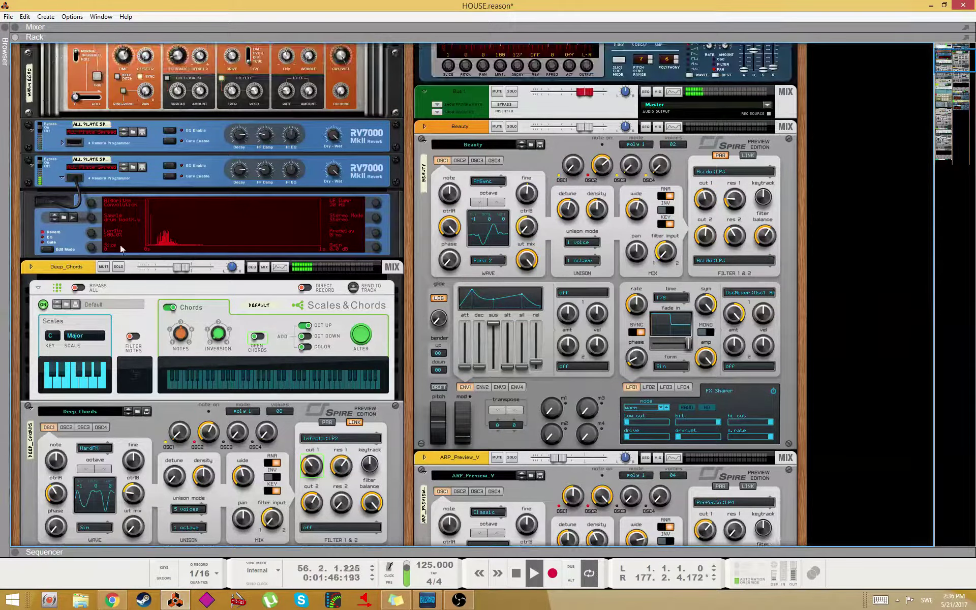
pyautogui.click(119, 267)
pyautogui.scroll(-2, 121, 254)
pyautogui.moveTo(180, 207); pyautogui.dragTo(160, 212)
# - View the Deep_Chords synth's Equalizer settings and return to its Output page
pyautogui.scroll(-6, 321, 421)
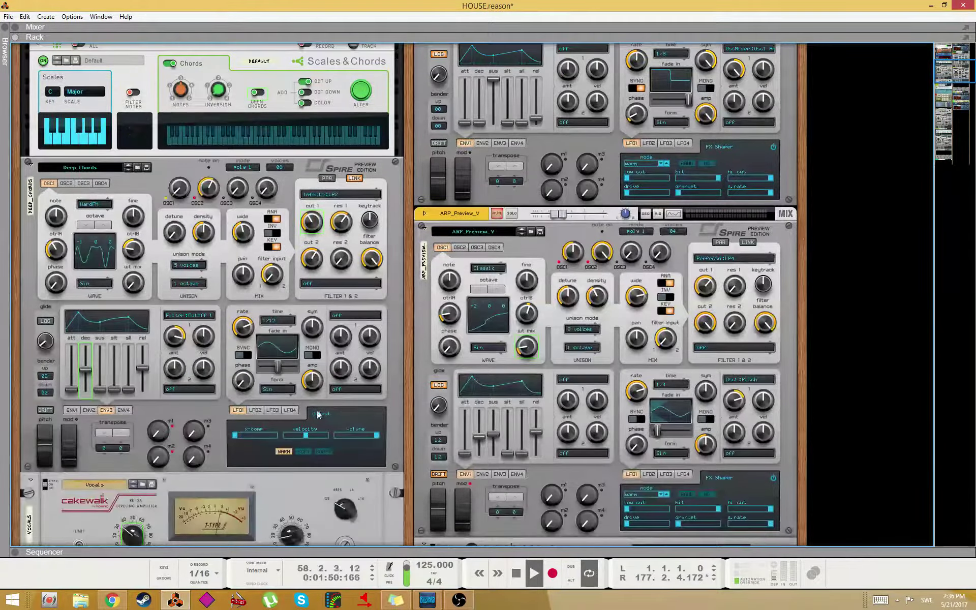
pyautogui.click(322, 421)
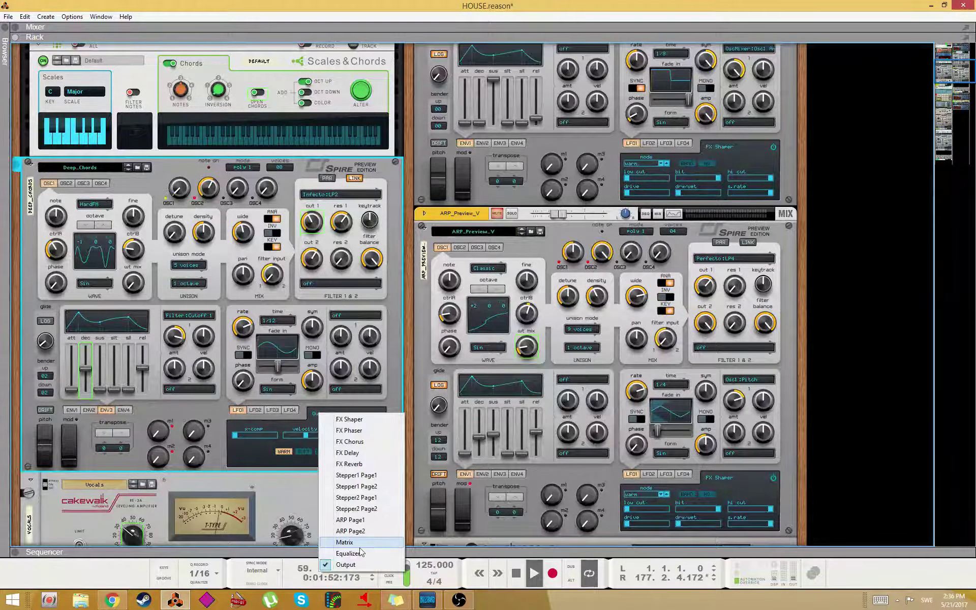
pyautogui.click(358, 553)
pyautogui.click(335, 413)
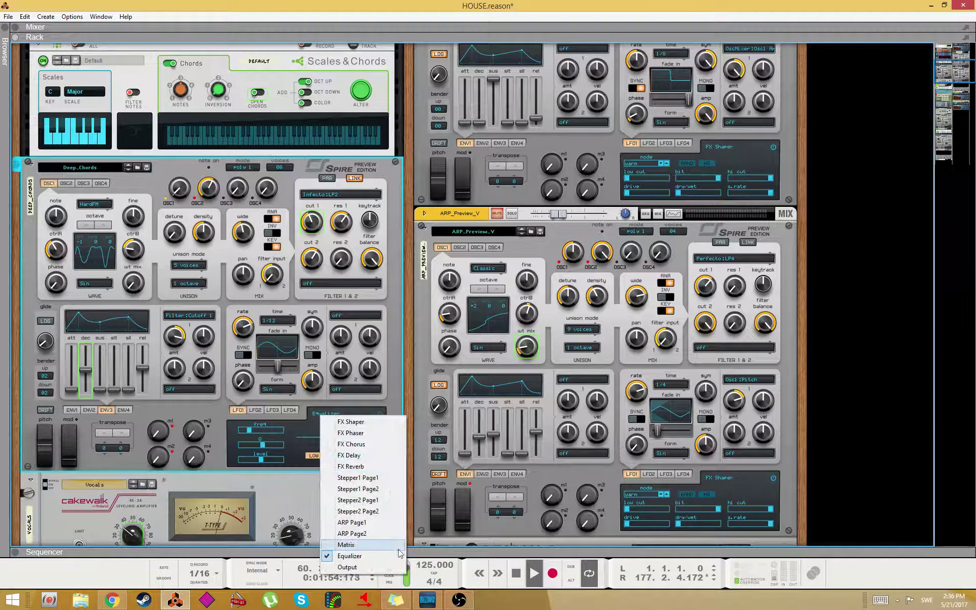
pyautogui.click(358, 570)
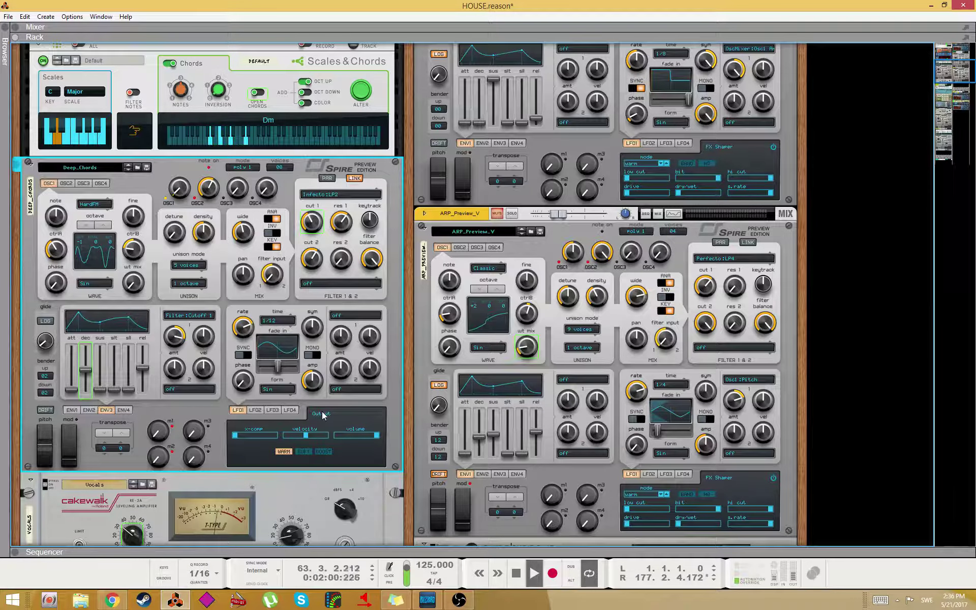
# - Turn Warm off and Soft and Boost on in the Deep_Chords synth's output settings, and select the Vocals amplifier
pyautogui.click(283, 452)
pyautogui.click(322, 452)
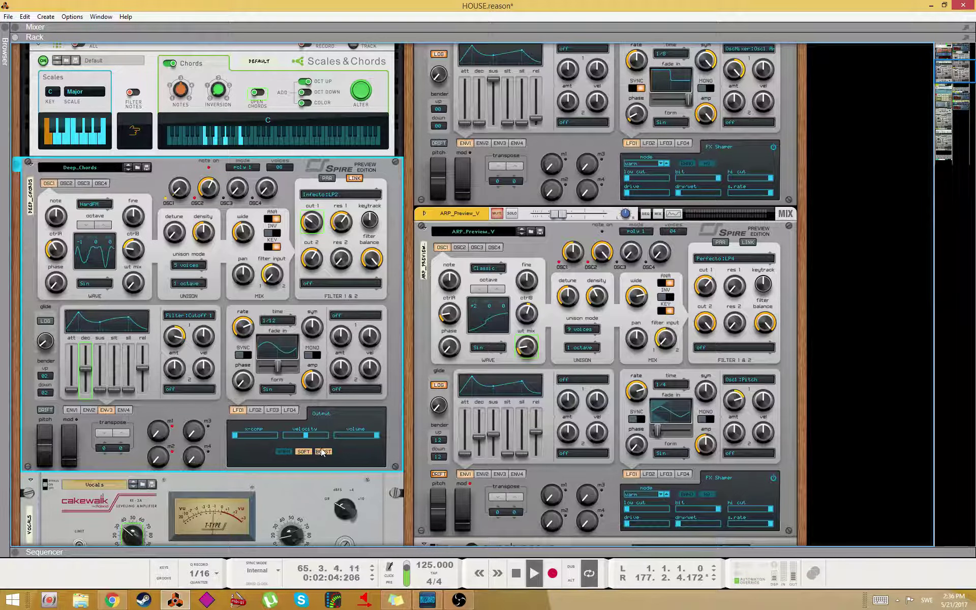
pyautogui.click(303, 452)
pyautogui.scroll(-3, 167, 437)
pyautogui.click(33, 418)
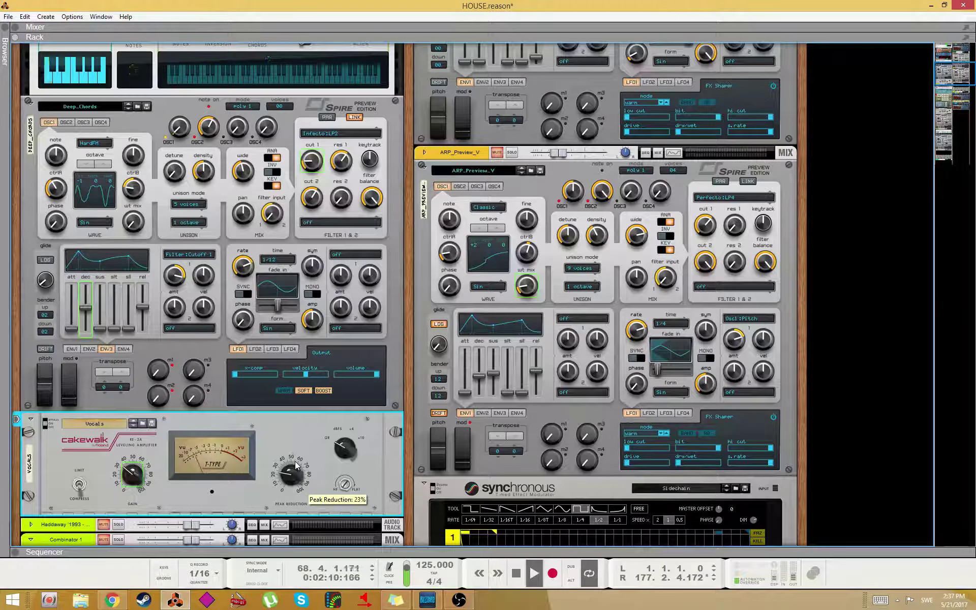
# - Set the Deep_Chords synth's oscillator 2 mix level to 0.359
pyautogui.scroll(5, 291, 441)
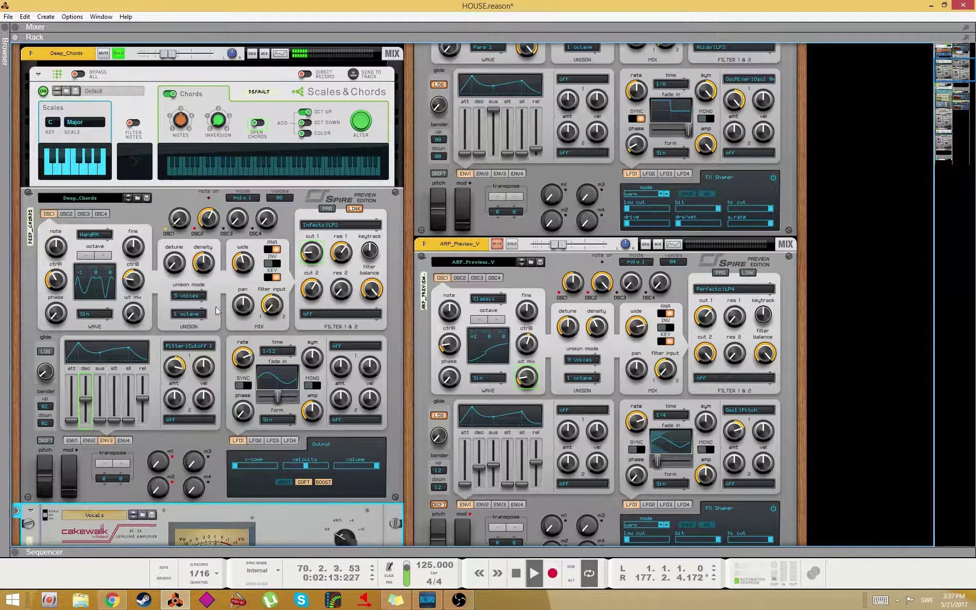
pyautogui.click(214, 232)
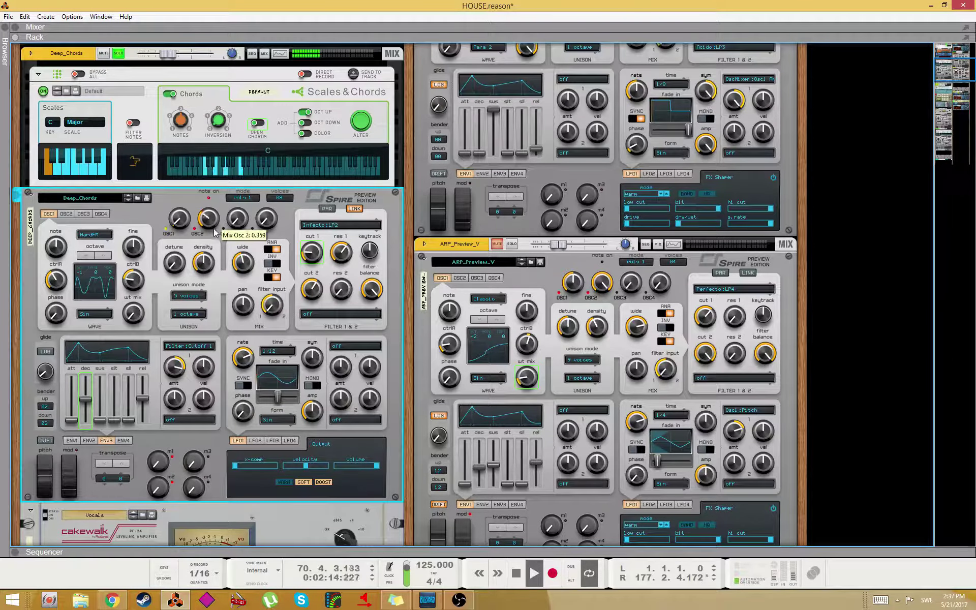
# - Set the Deep_Chords synth's oscillator 2 mix level to 0.453 and adjust oscillator 1's unison width, comparing its Analog option off and on
pyautogui.moveTo(213, 225)
pyautogui.mouseDown()
pyautogui.moveTo(212, 208)
pyautogui.moveTo(187, 202)
pyautogui.moveTo(200, 229)
pyautogui.mouseUp()
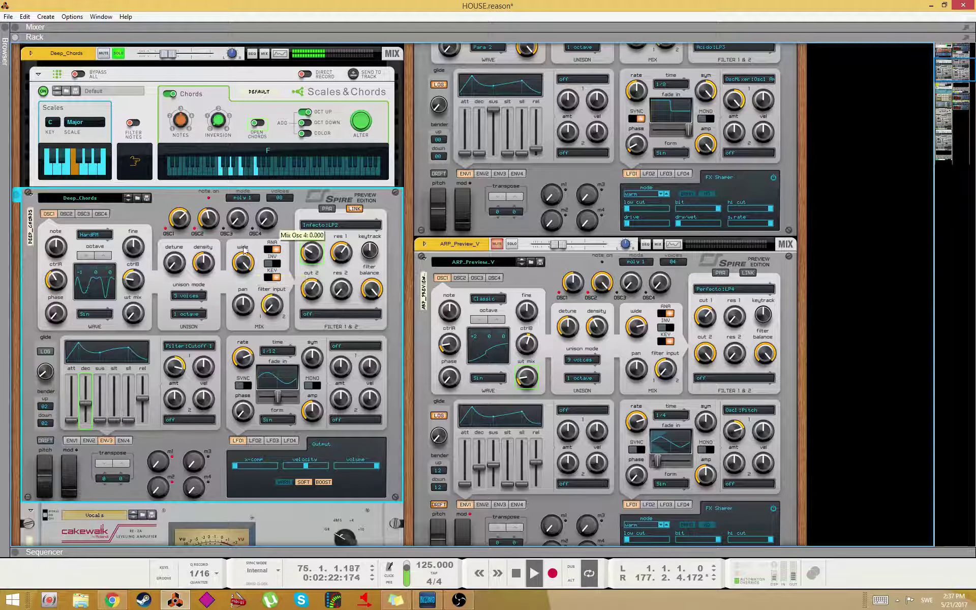
pyautogui.click(273, 249)
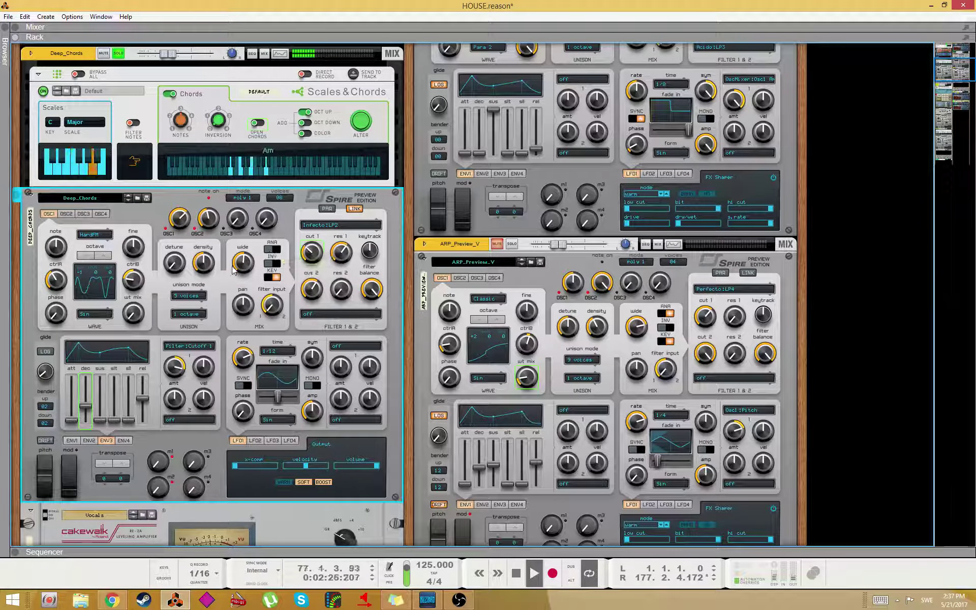
pyautogui.click(272, 249)
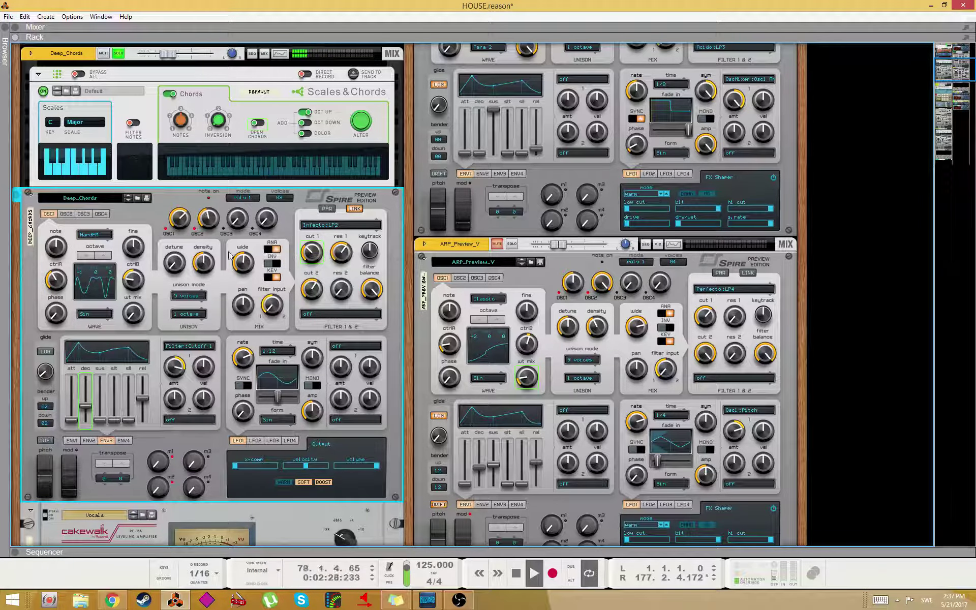
pyautogui.moveTo(188, 230)
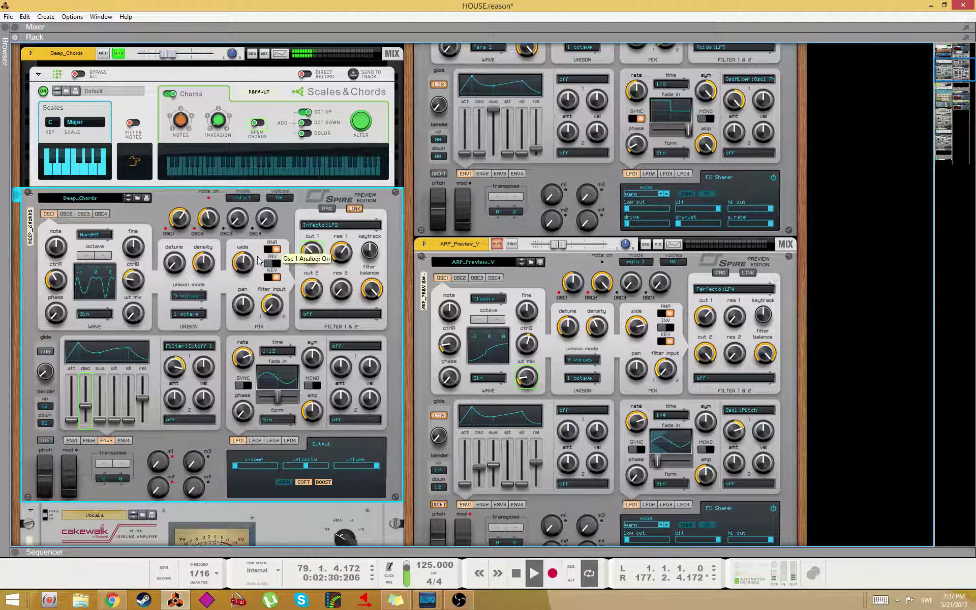
pyautogui.moveTo(252, 263)
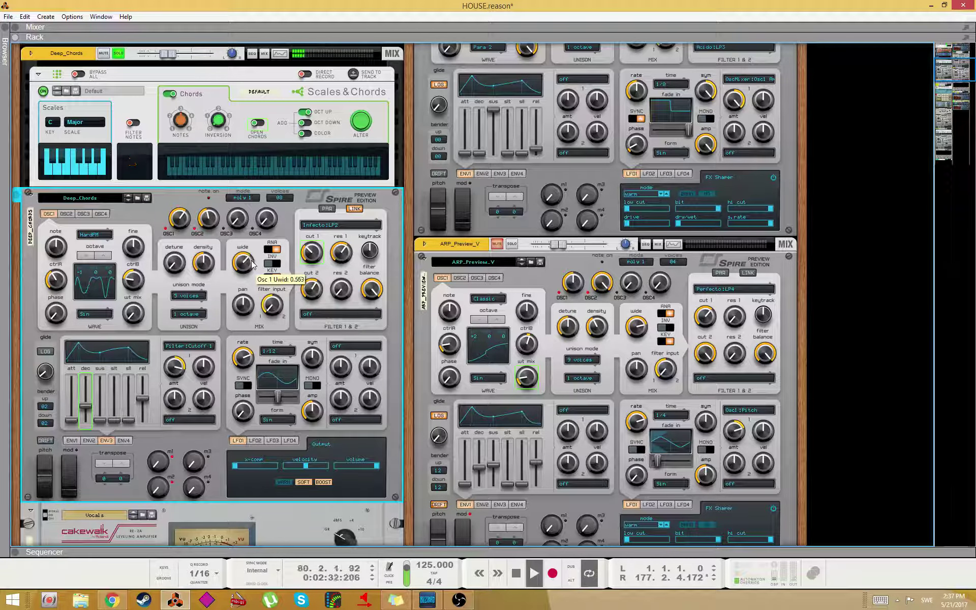
pyautogui.moveTo(252, 261); pyautogui.dragTo(253, 269)
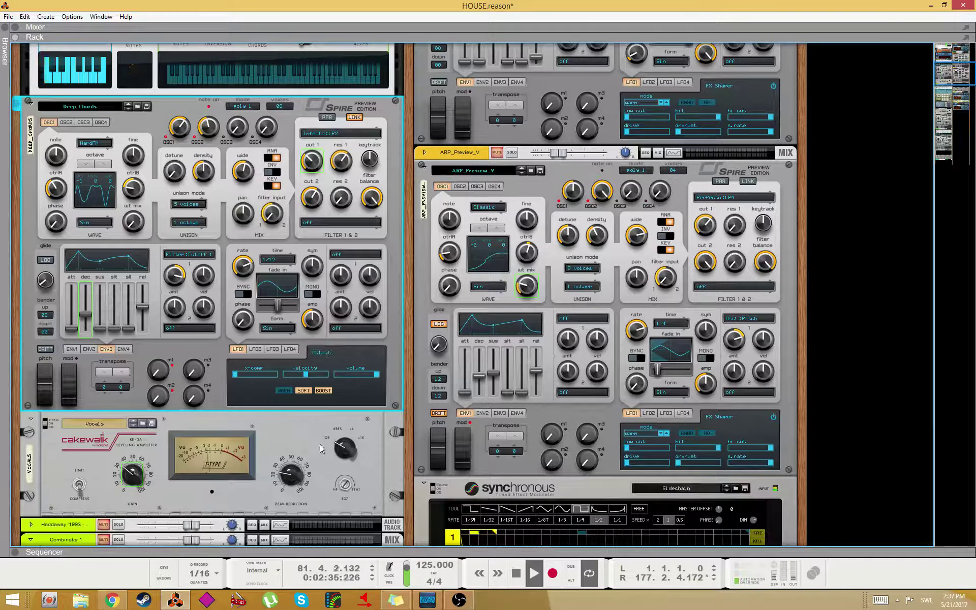
# - Add an automation lane for the Peak Reduction control of the Vocals amplifier below the Deep_Chords synth
pyautogui.scroll(-3, 270, 483)
pyautogui.rightClick(292, 468)
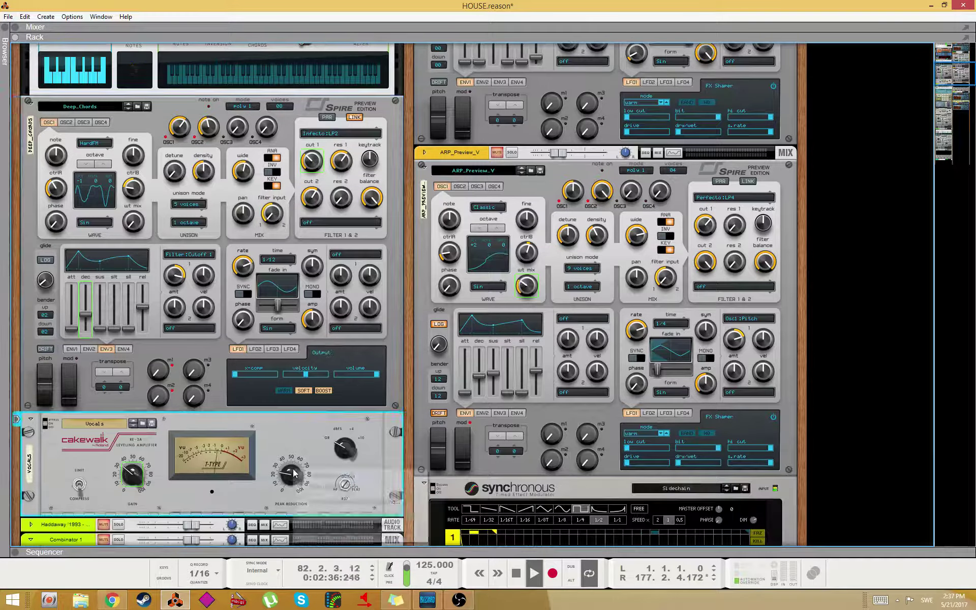
pyautogui.click(671, 547)
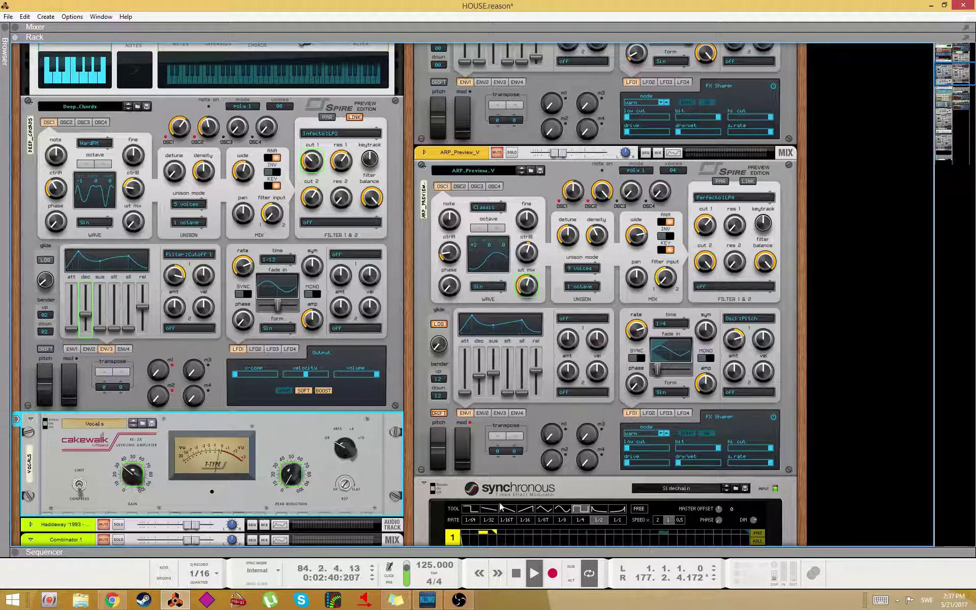
# - Restart playback from the beginning of the song and turn off the Deep_Chords solo so the full mix plays
pyautogui.click(514, 577)
pyautogui.click(514, 577)
pyautogui.press('space')
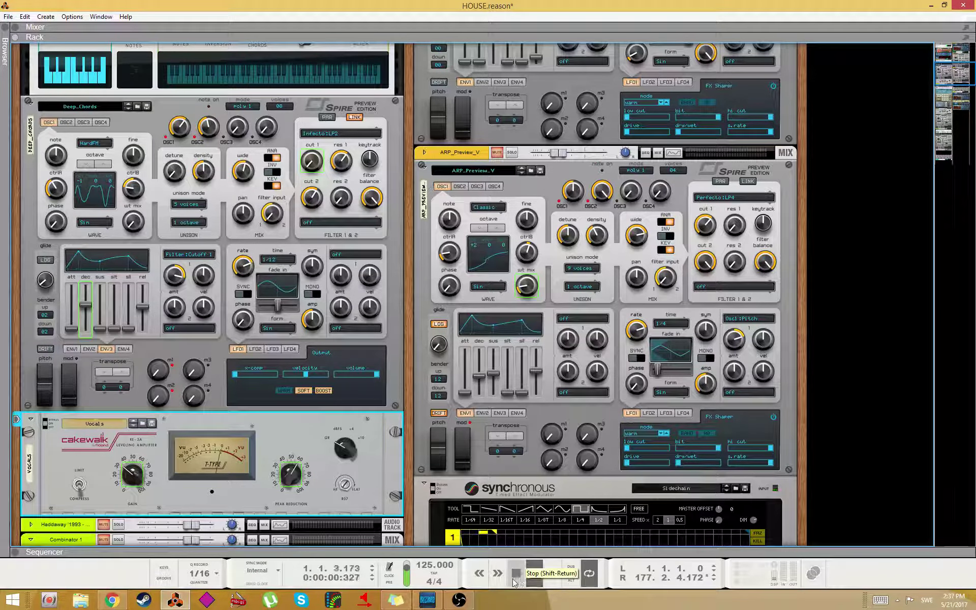
pyautogui.press('F5')
pyautogui.press('F7')
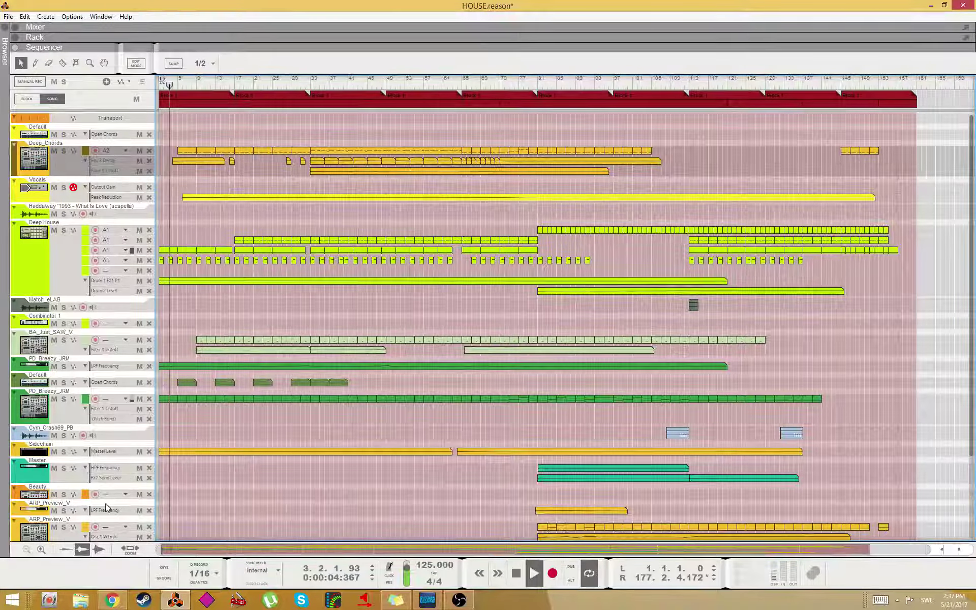
# - Try 16 voices on the Deep_Chords synth, and settle on a voice count of 10
pyautogui.press('F5')
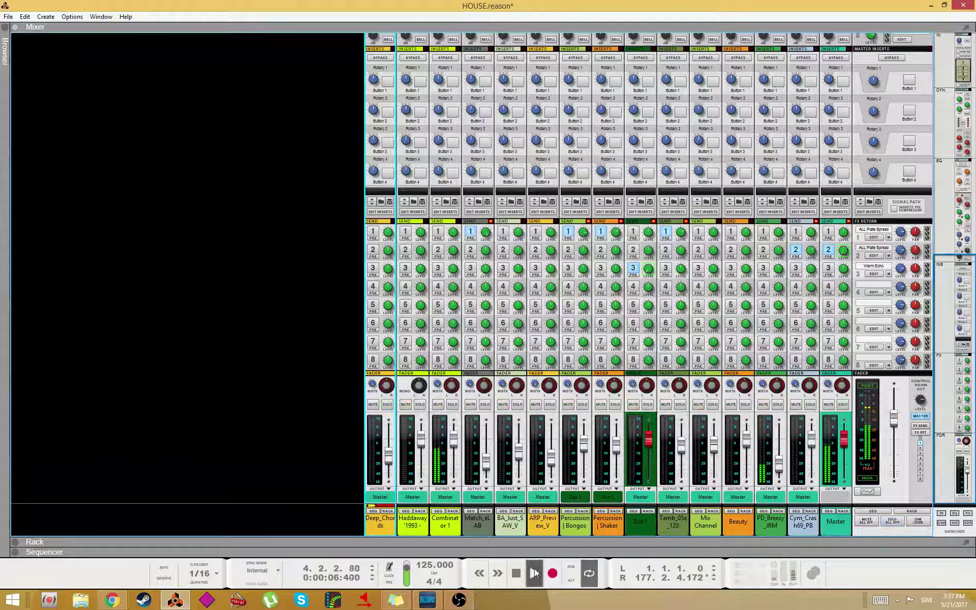
pyautogui.press('F6')
pyautogui.press('F7')
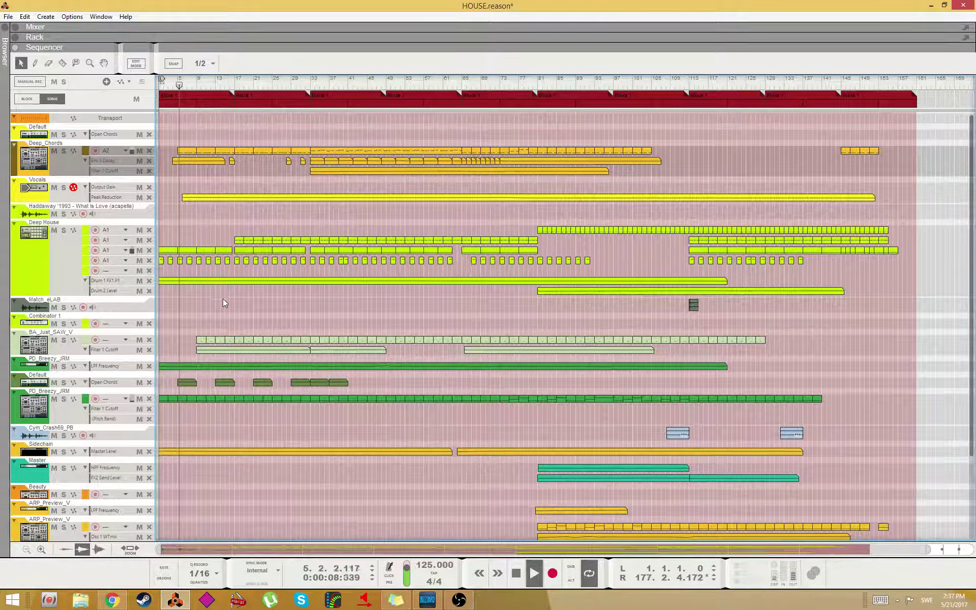
pyautogui.press('F5')
pyautogui.press('F6')
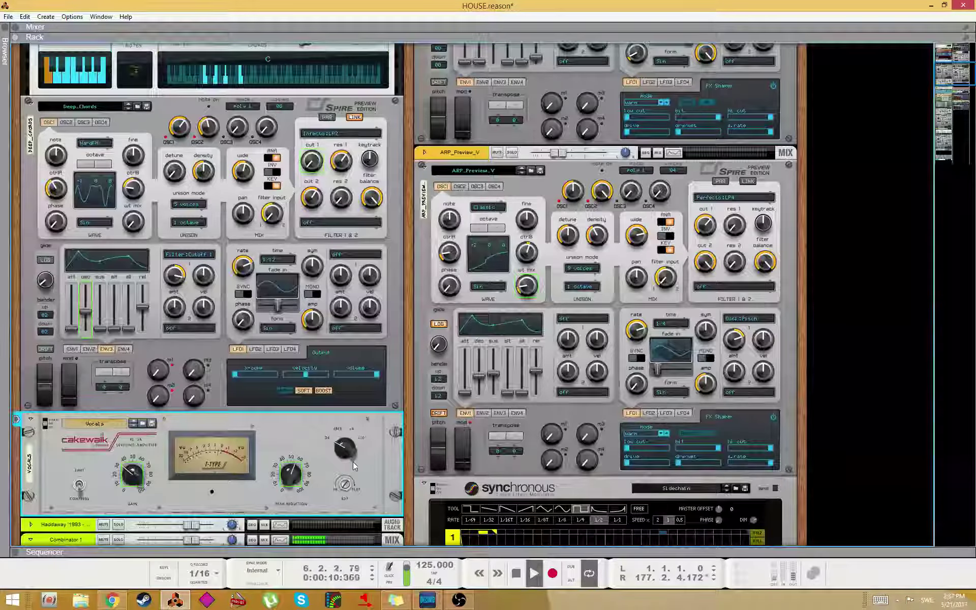
pyautogui.scroll(2, 217, 198)
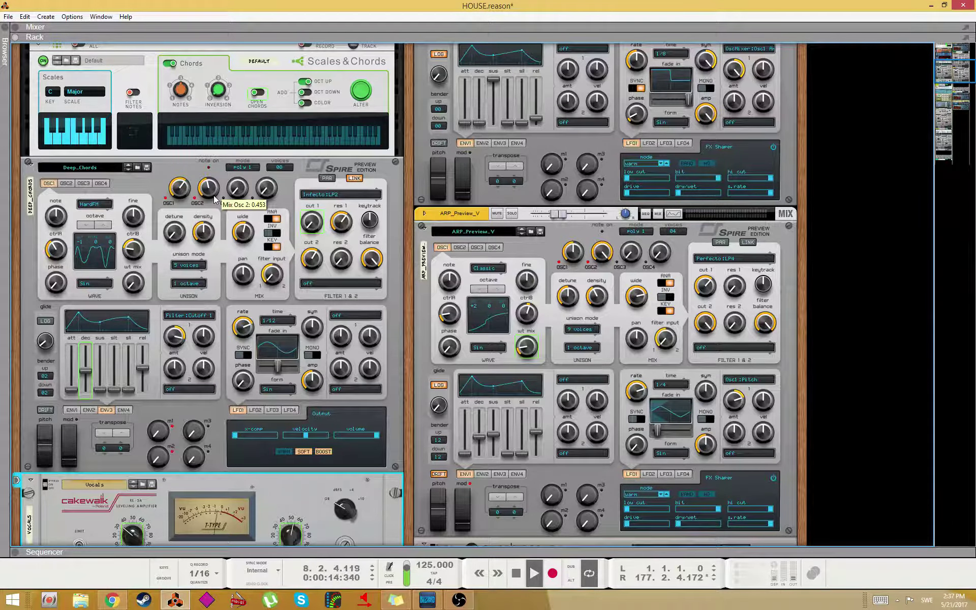
pyautogui.scroll(1, 214, 199)
pyautogui.click(279, 198)
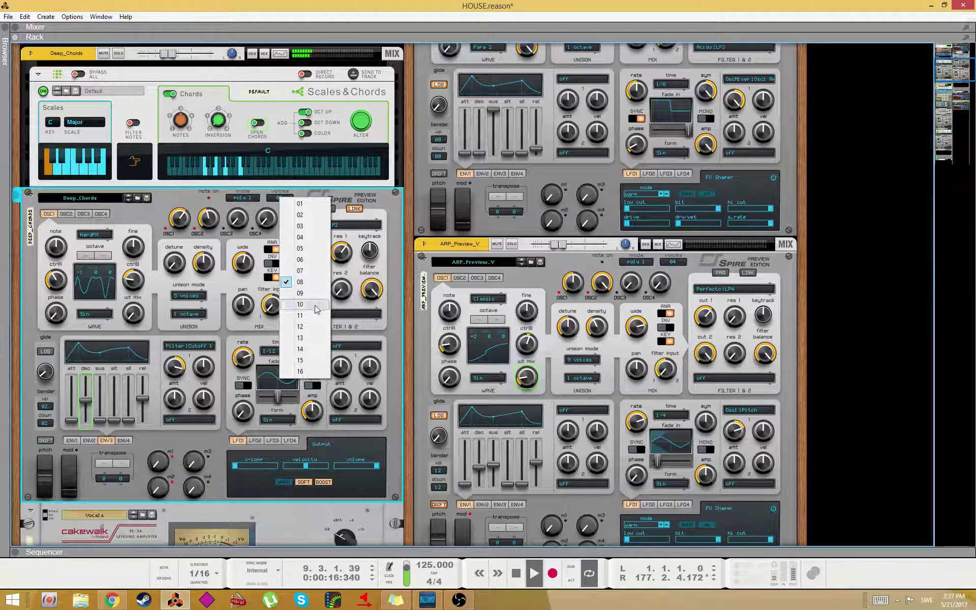
pyautogui.click(304, 371)
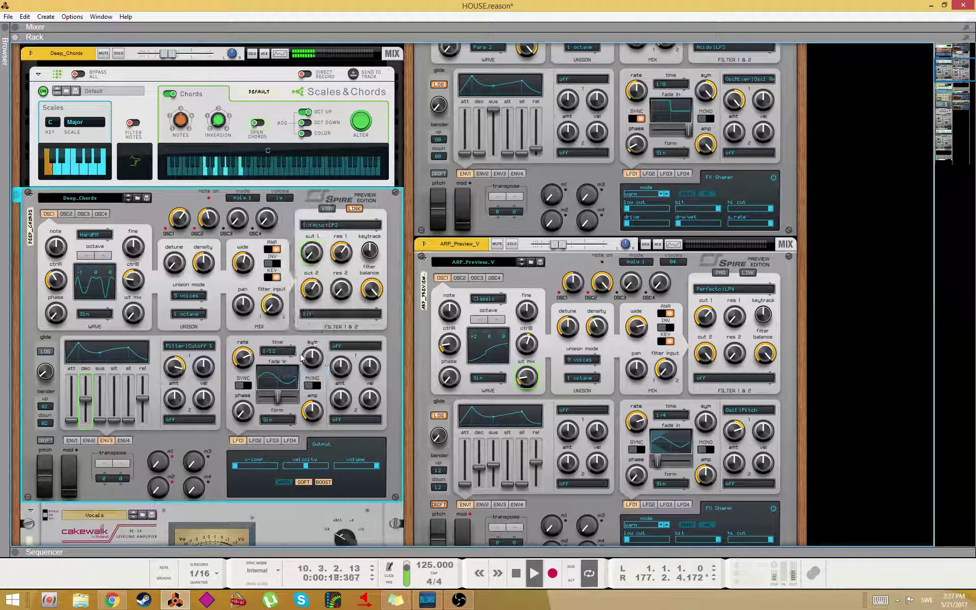
pyautogui.click(283, 199)
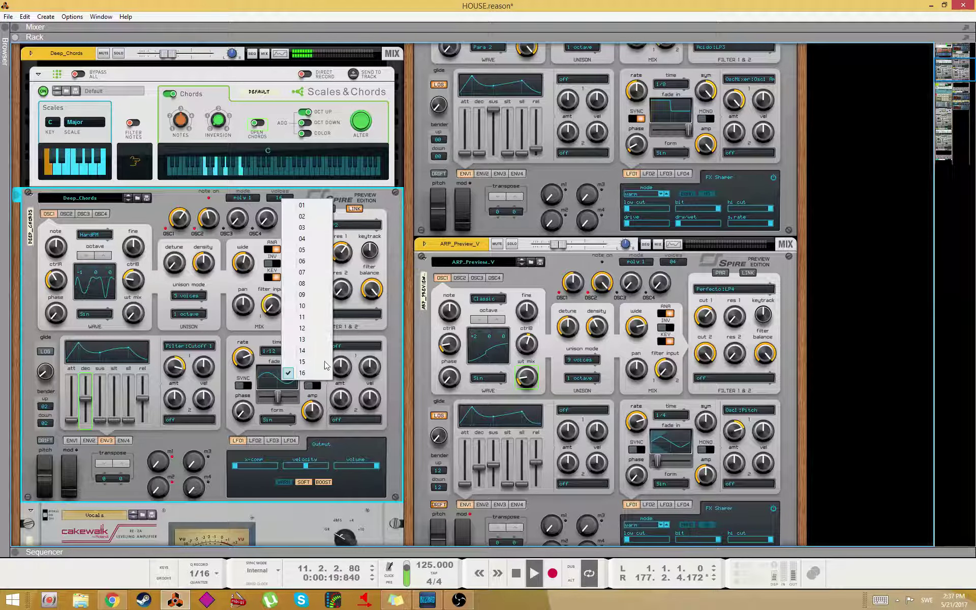
pyautogui.click(308, 306)
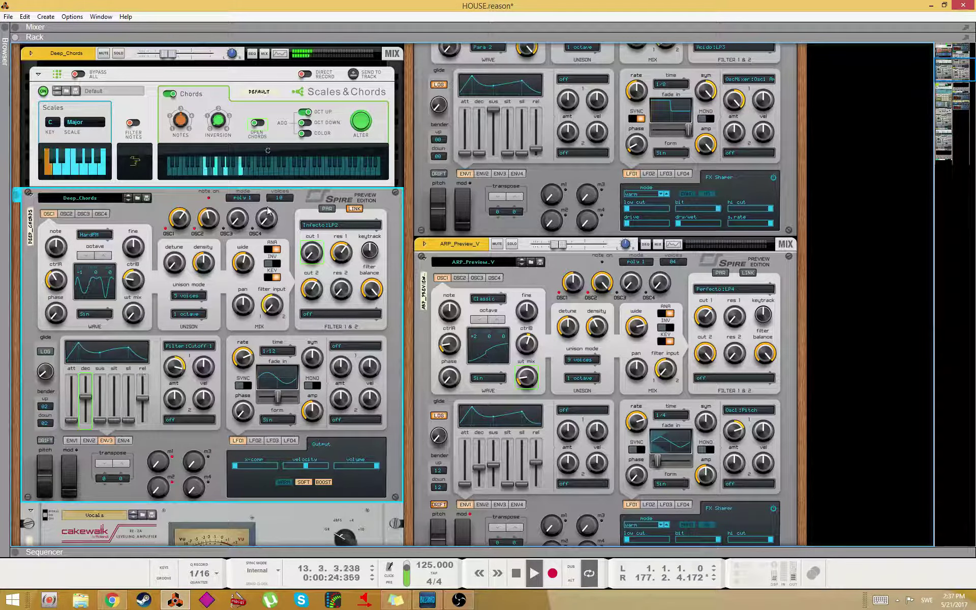
# - Show the Vocals amplifier's Peak Reduction automation in the sequencer and open its clip for inline editing
pyautogui.press('F5')
pyautogui.press('F6')
pyautogui.press('F7')
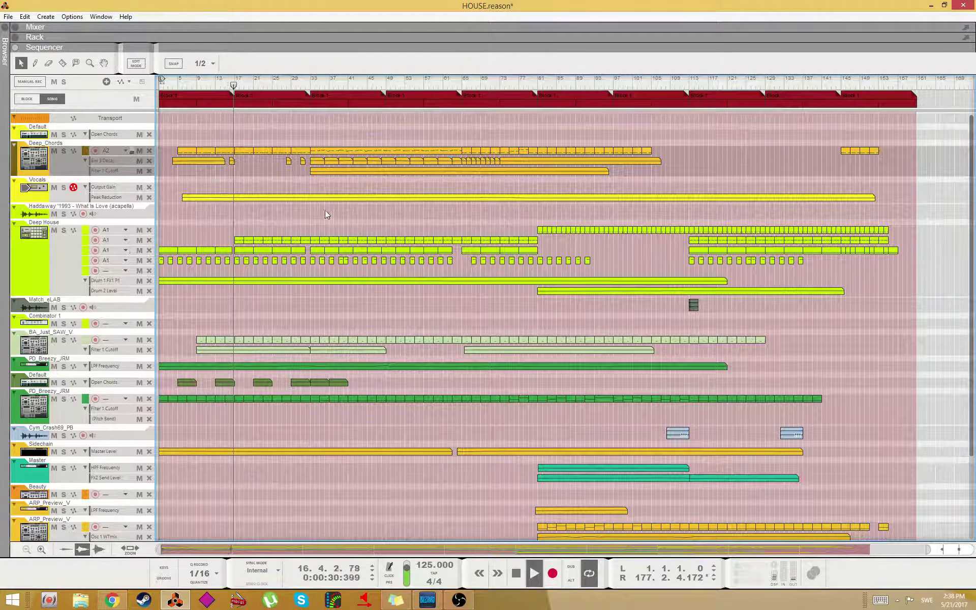
pyautogui.press('F5')
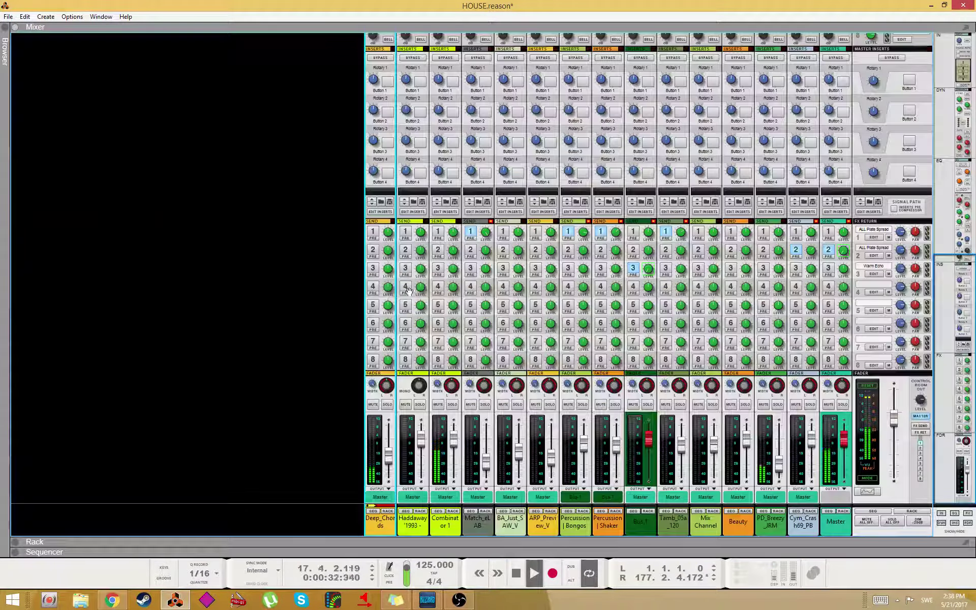
pyautogui.press('F6')
pyautogui.press('F5')
pyautogui.press('F6')
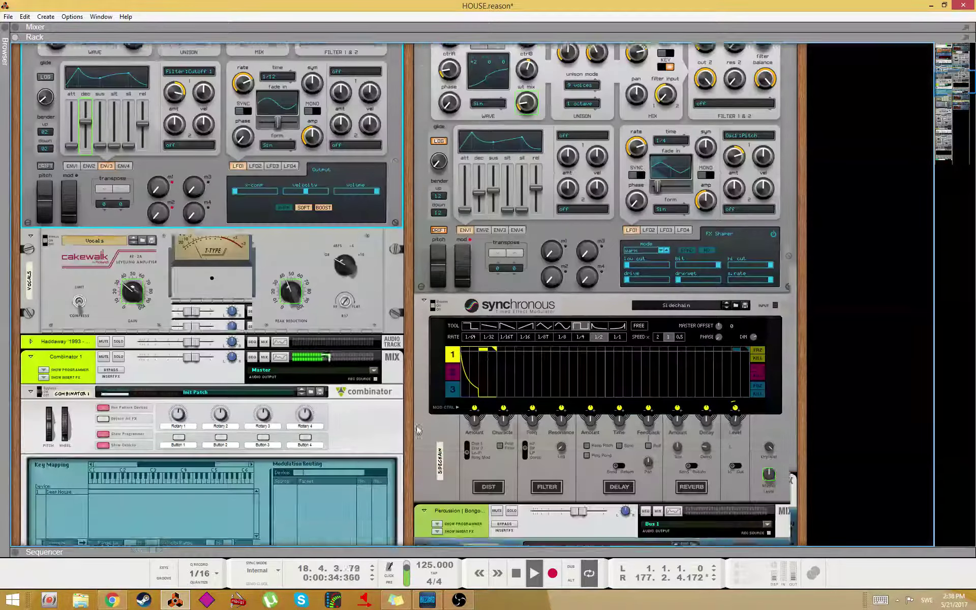
pyautogui.rightClick(300, 391)
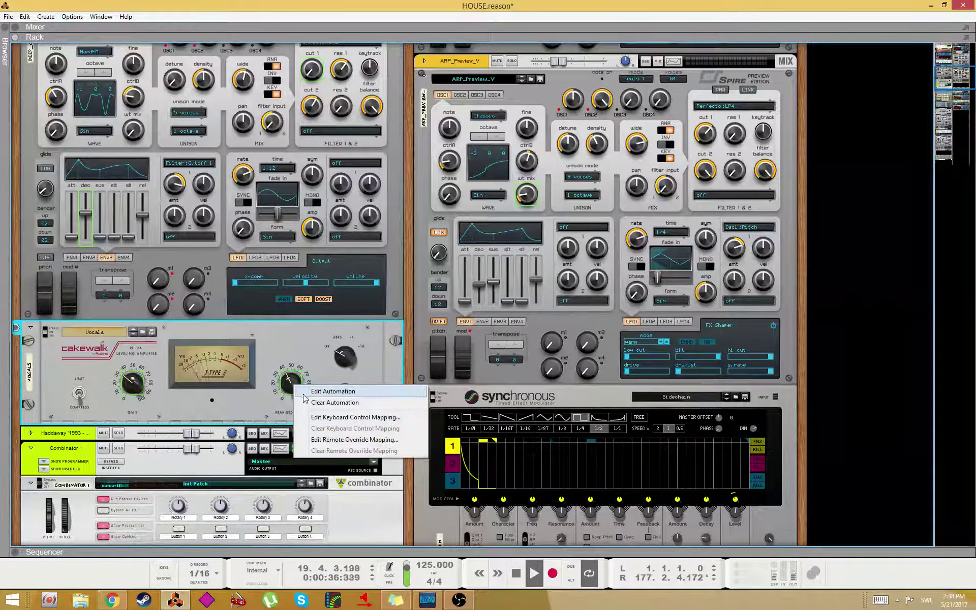
pyautogui.click(300, 391)
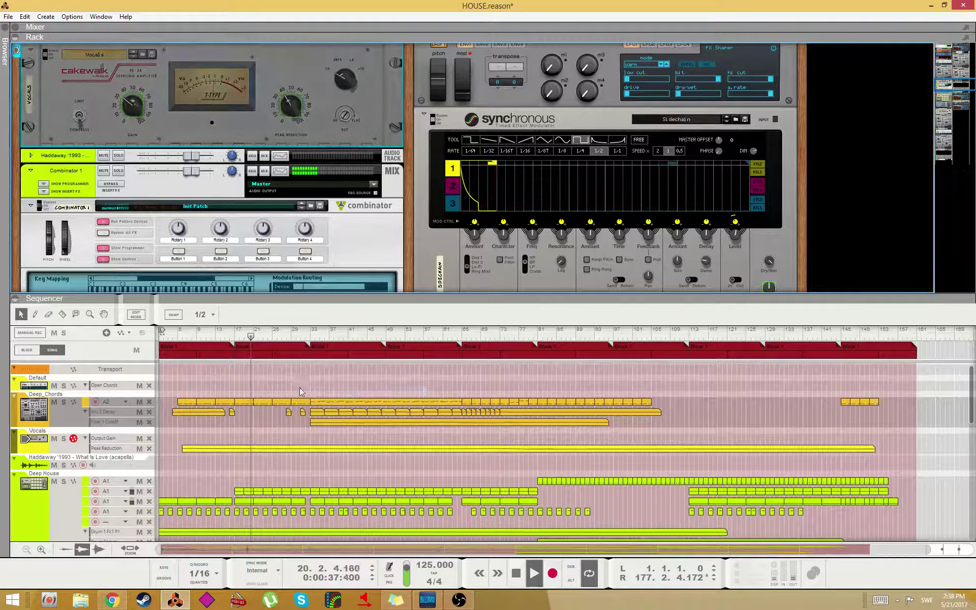
pyautogui.doubleClick(229, 449)
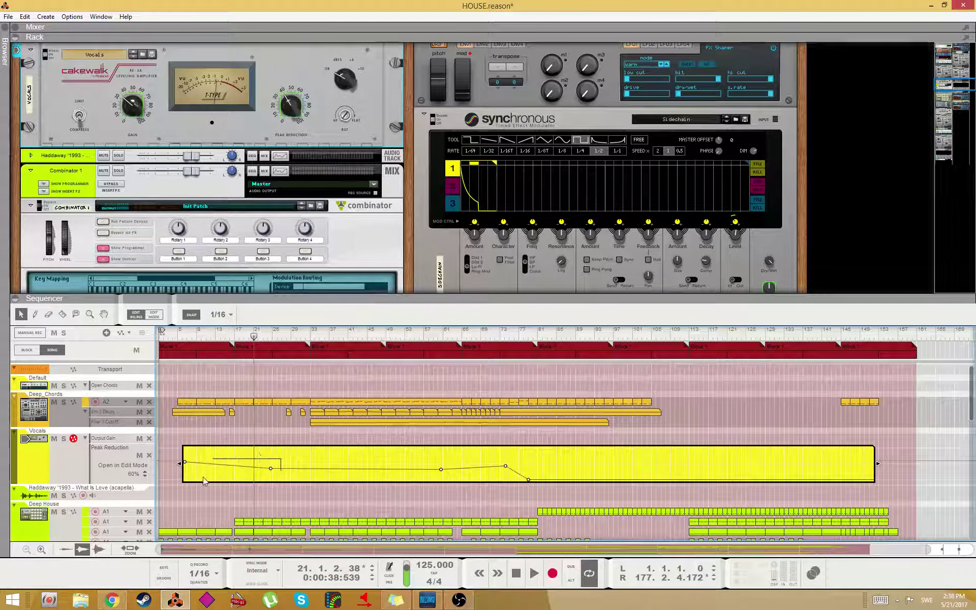
# - Lower the first four Peak Reduction automation points of the Vocals together, bringing the first one to 31%, and resume playback
pyautogui.click(185, 462)
pyautogui.moveTo(578, 450); pyautogui.dragTo(187, 476)
pyautogui.press('space')
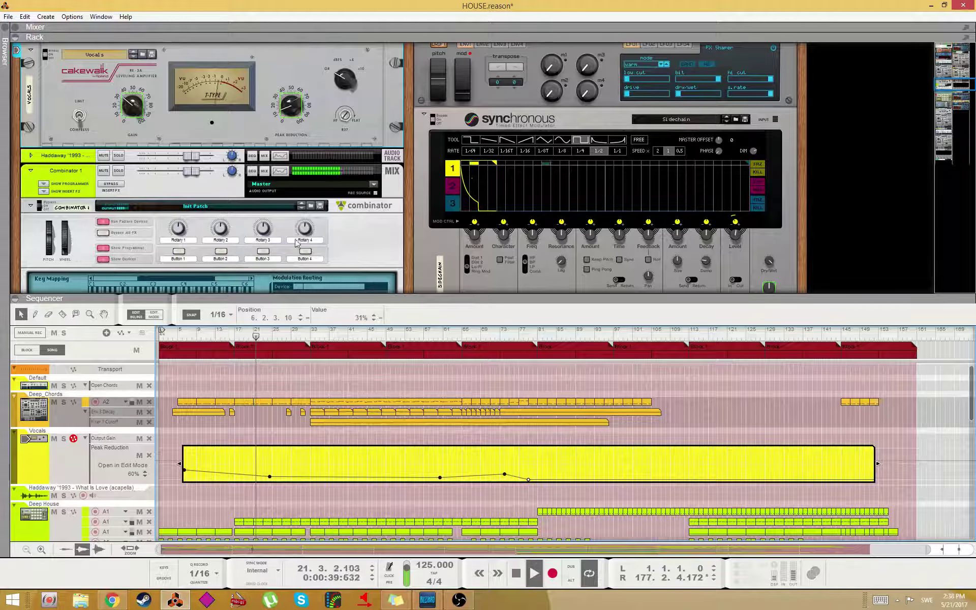
# - Lower the second Peak Reduction automation point to 0%, the third to the same level, and the fourth to 6%
pyautogui.scroll(-10, 296, 243)
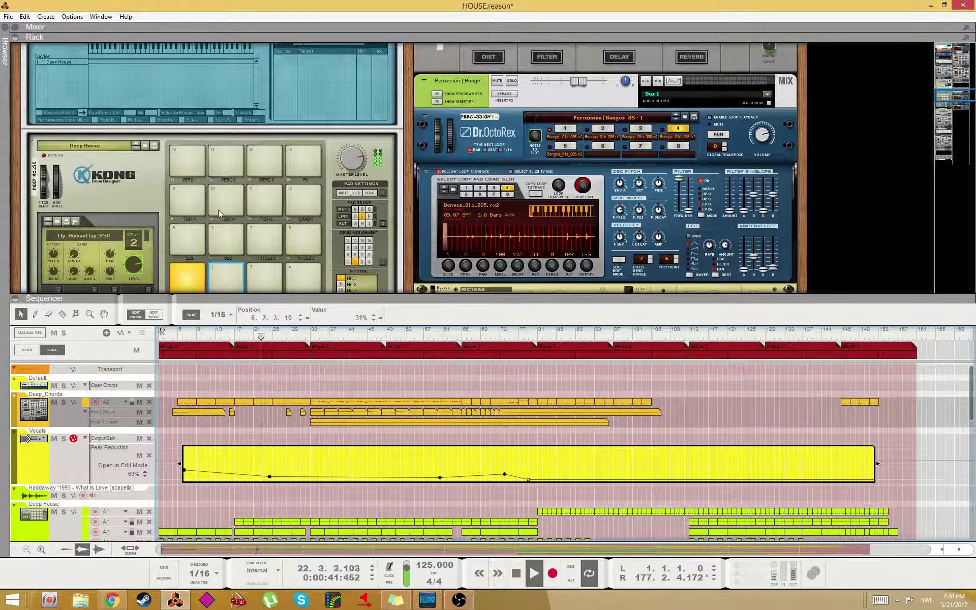
pyautogui.scroll(-5, 219, 214)
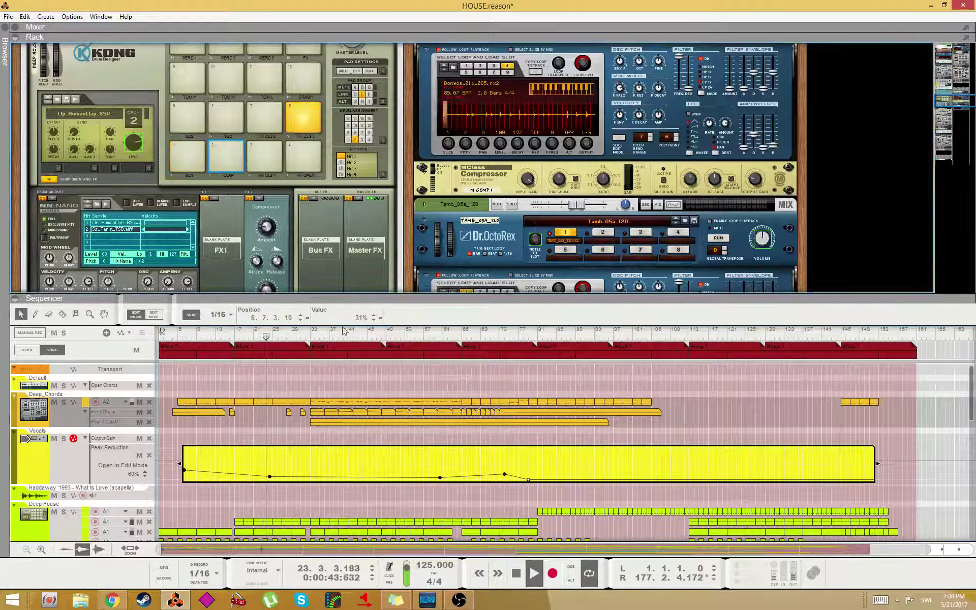
pyautogui.click(270, 477)
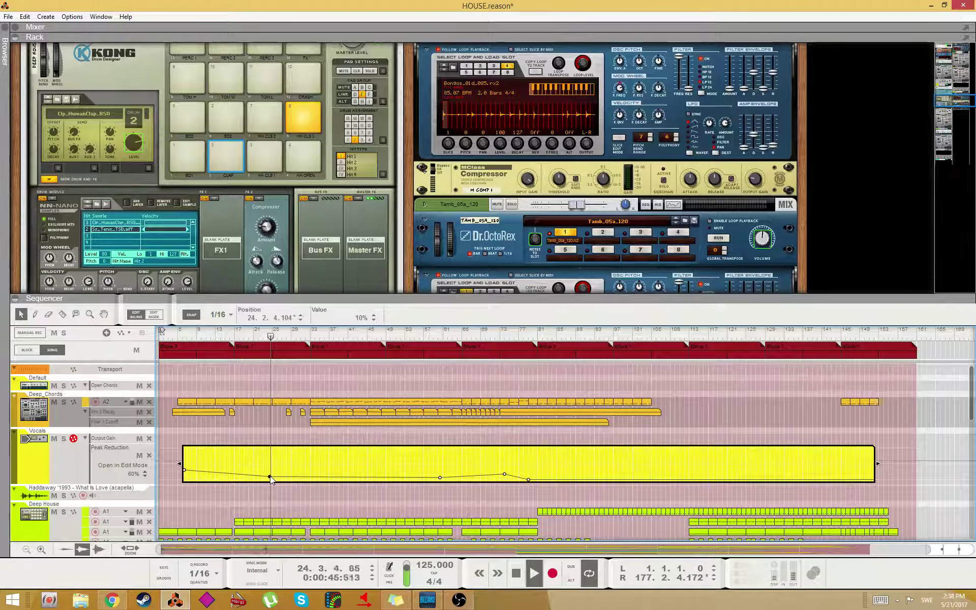
pyautogui.moveTo(269, 477); pyautogui.dragTo(269, 481)
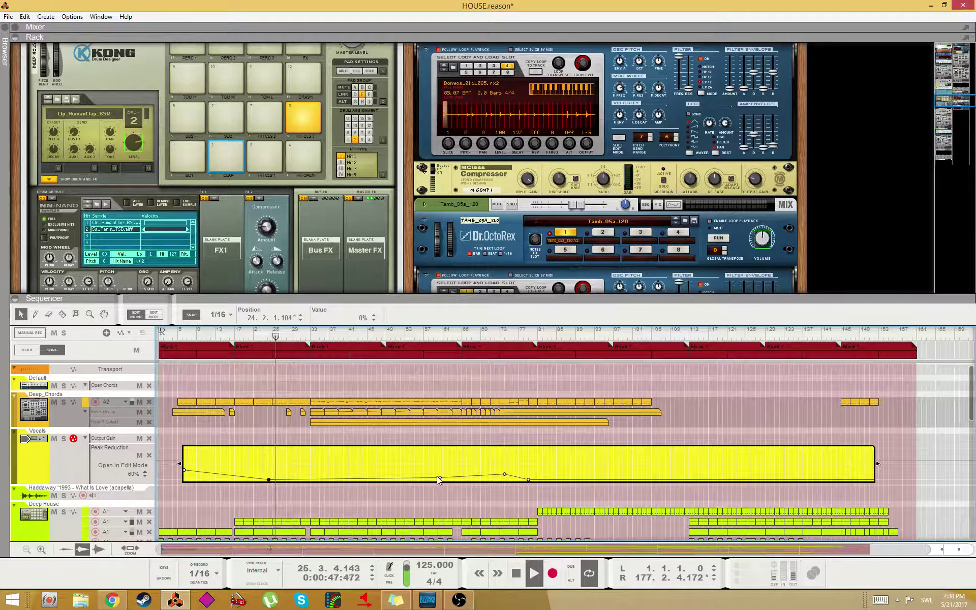
pyautogui.moveTo(504, 473); pyautogui.dragTo(506, 479)
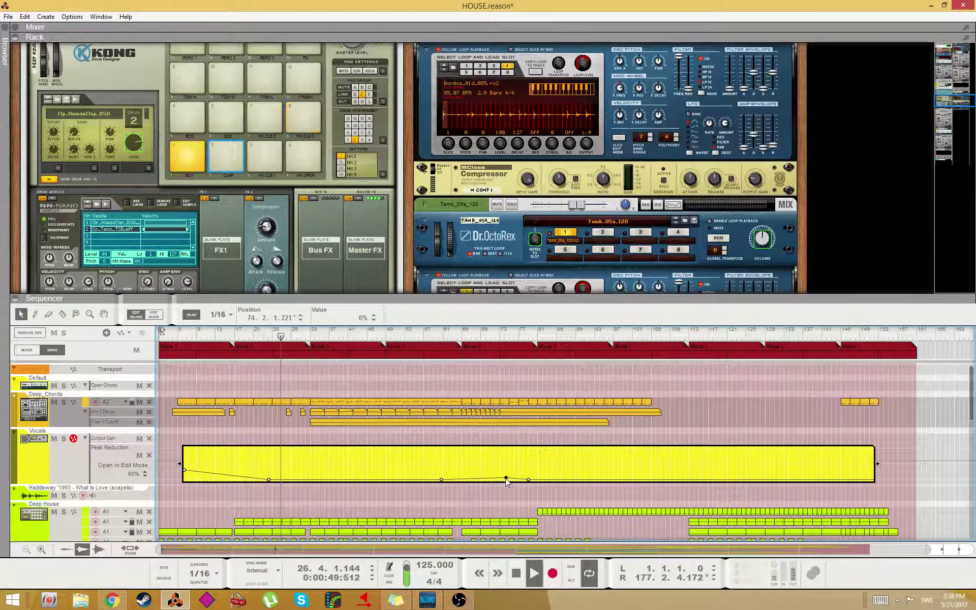
# - Fine-tune the output gain of the Vocals leveling amplifier under the Match_eLAB track
pyautogui.scroll(-5, 249, 186)
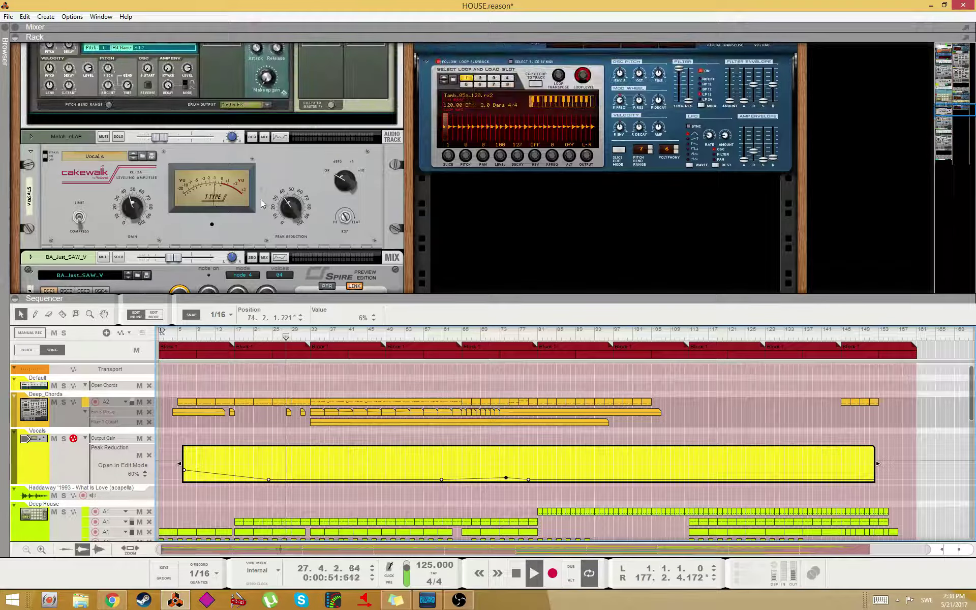
pyautogui.click(304, 208)
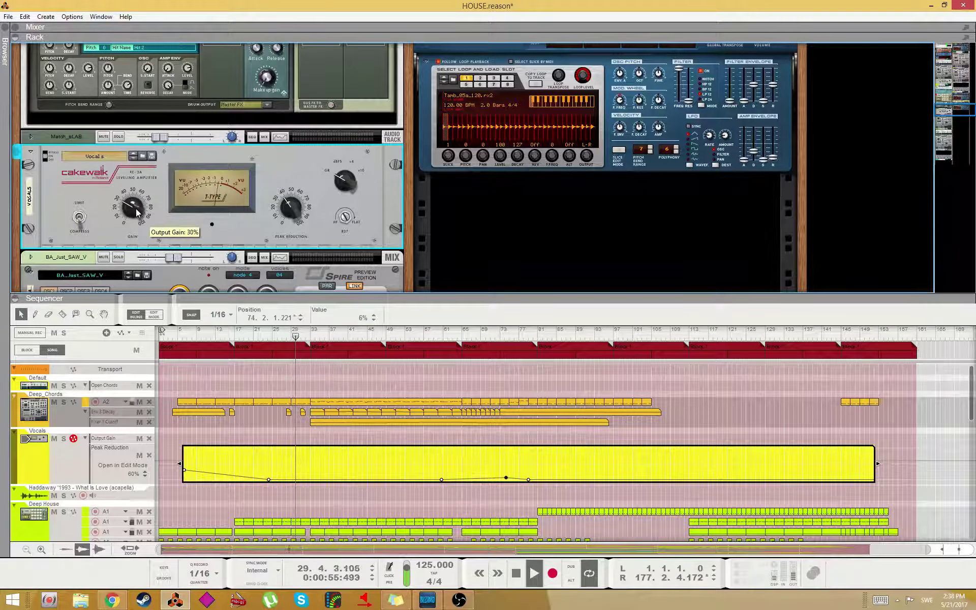
pyautogui.moveTo(133, 210); pyautogui.dragTo(141, 209)
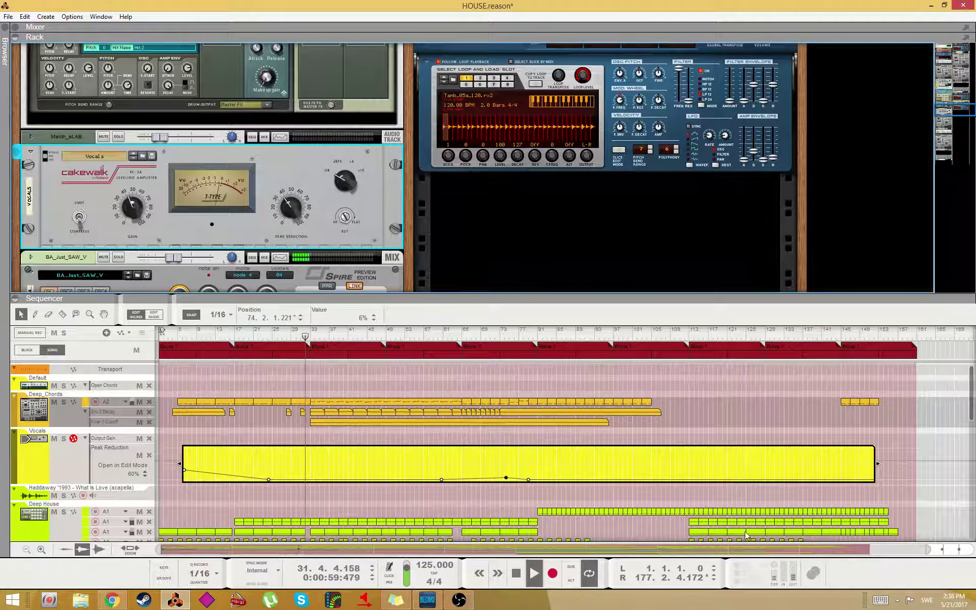
pyautogui.scroll(8, 285, 229)
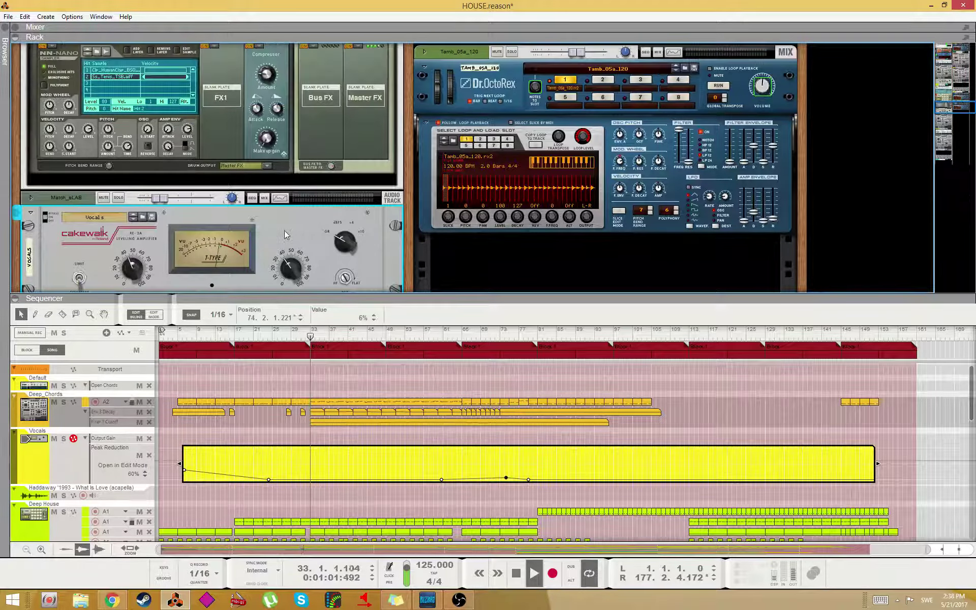
pyautogui.scroll(10, 290, 244)
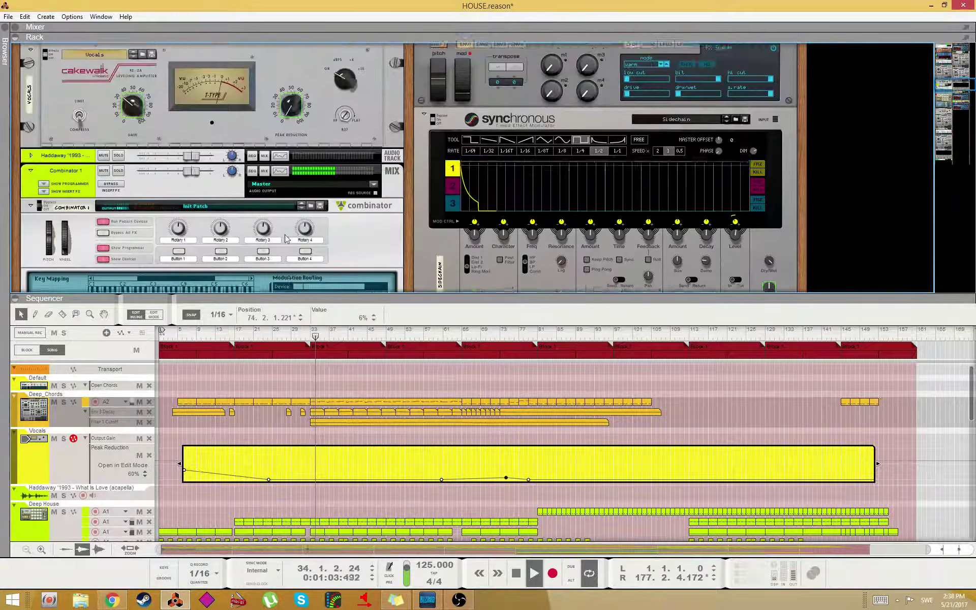
# - Revert the latest Vocals automation moves, putting the fourth Peak Reduction point back at 18% and the third at 6%
pyautogui.scroll(-4, 280, 218)
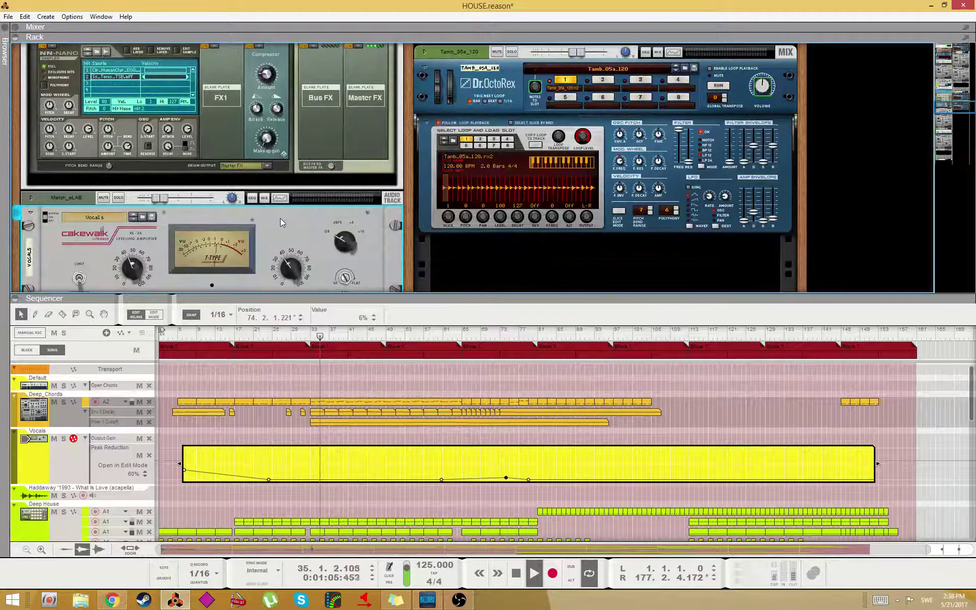
pyautogui.scroll(8, 254, 203)
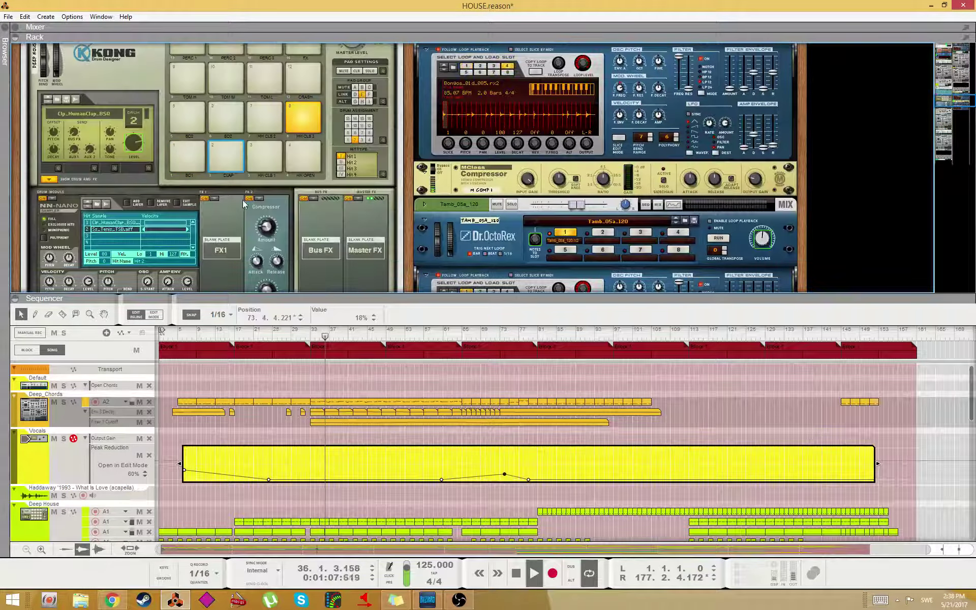
pyautogui.scroll(-9, 239, 210)
pyautogui.scroll(8, 239, 206)
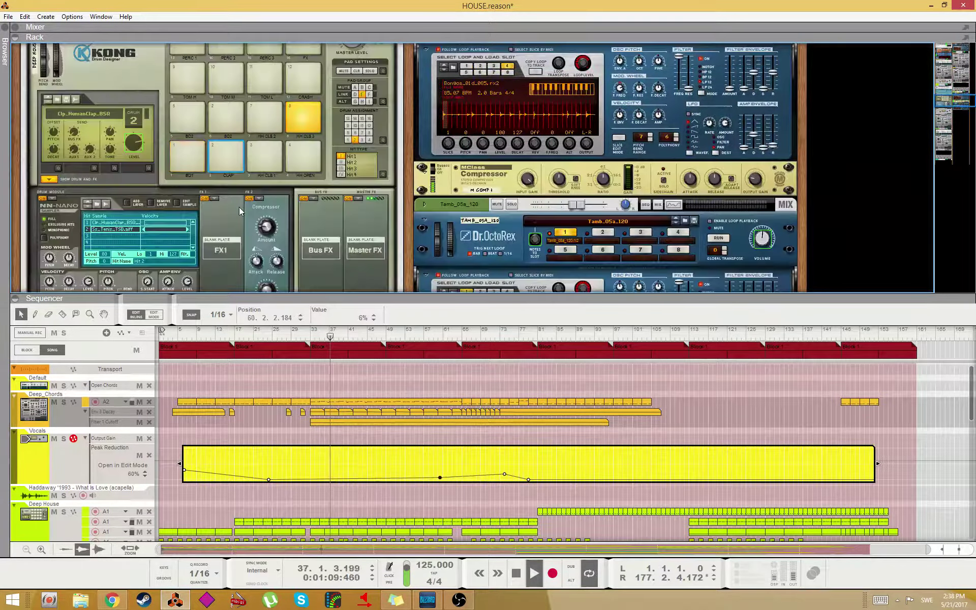
pyautogui.scroll(-6, 242, 218)
pyautogui.scroll(-2, 237, 239)
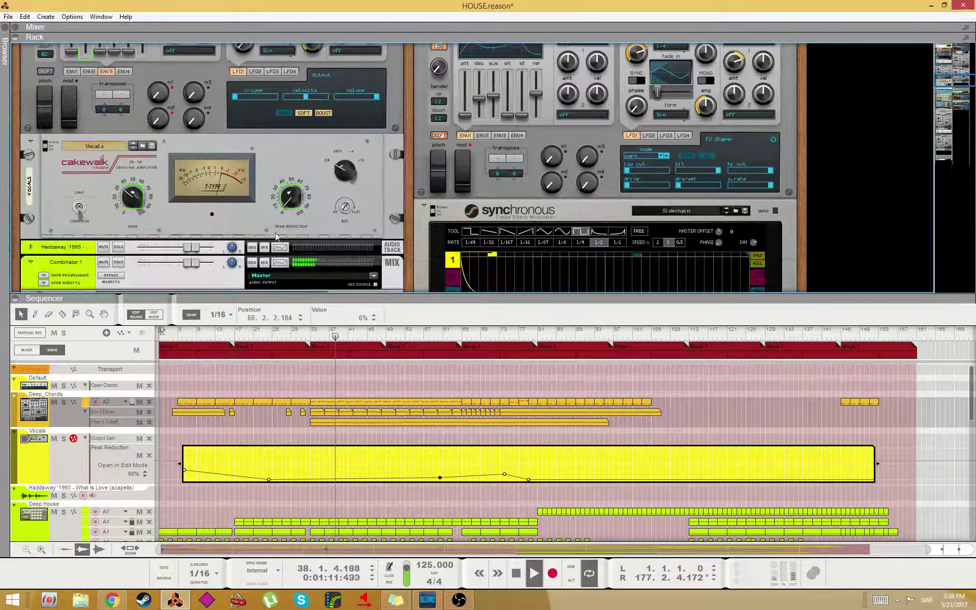
# - Try a manual Output Gain change on the Vocals leveling amplifier, and reset the automation override
pyautogui.click(136, 200)
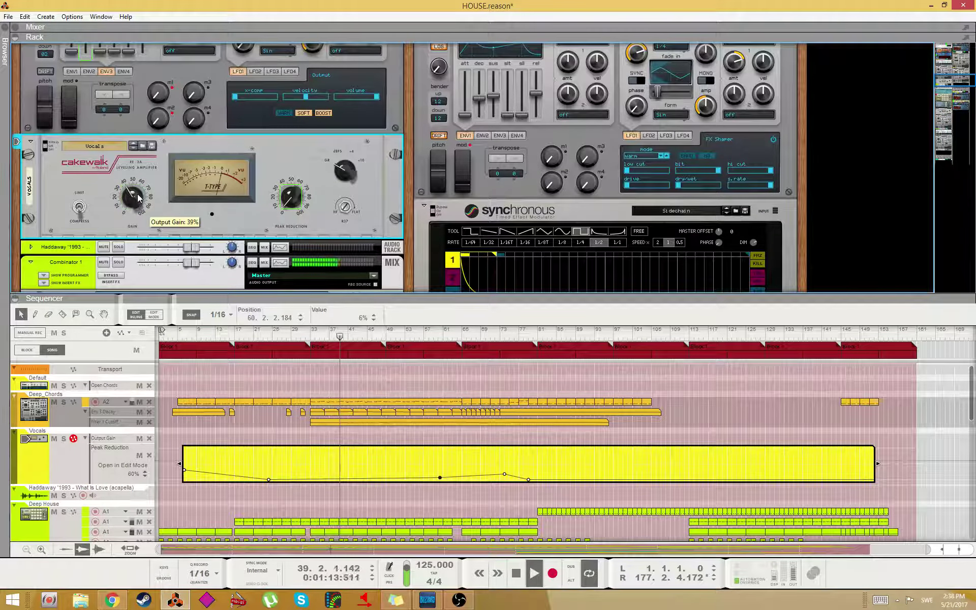
pyautogui.rightClick(139, 198)
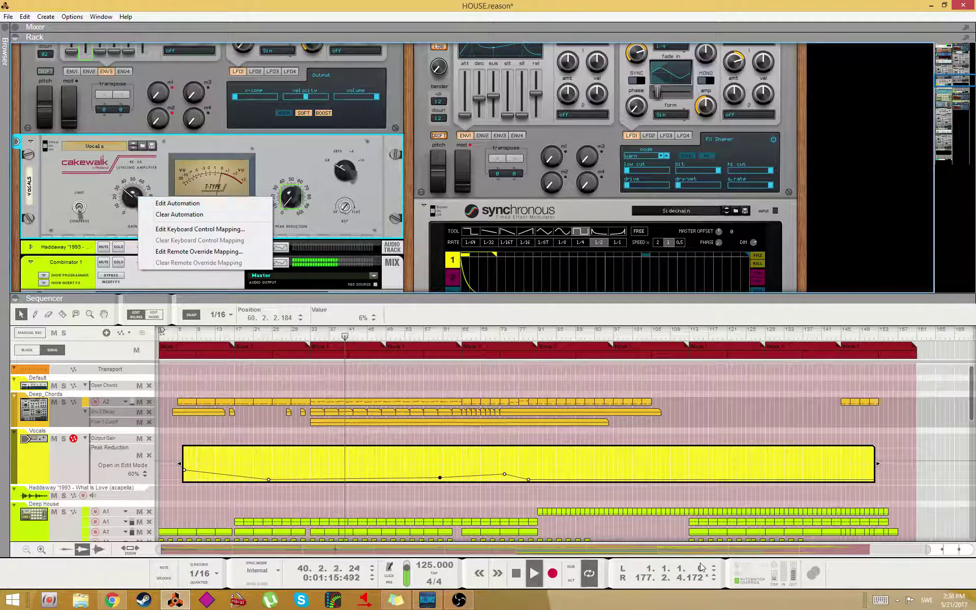
pyautogui.click(737, 580)
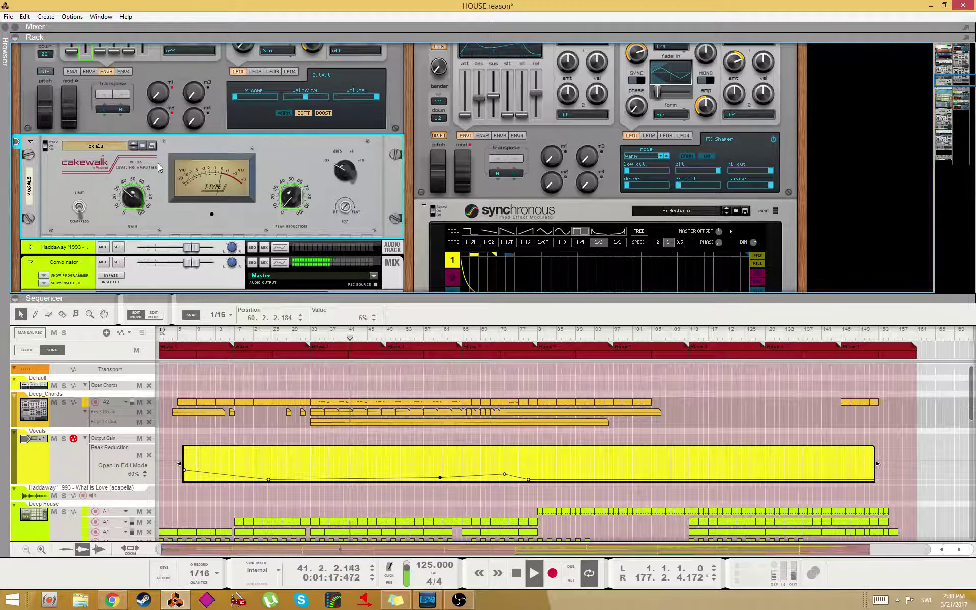
# - Lower the Deep_Chords mix channel level slightly
pyautogui.scroll(5, 173, 183)
pyautogui.click(167, 144)
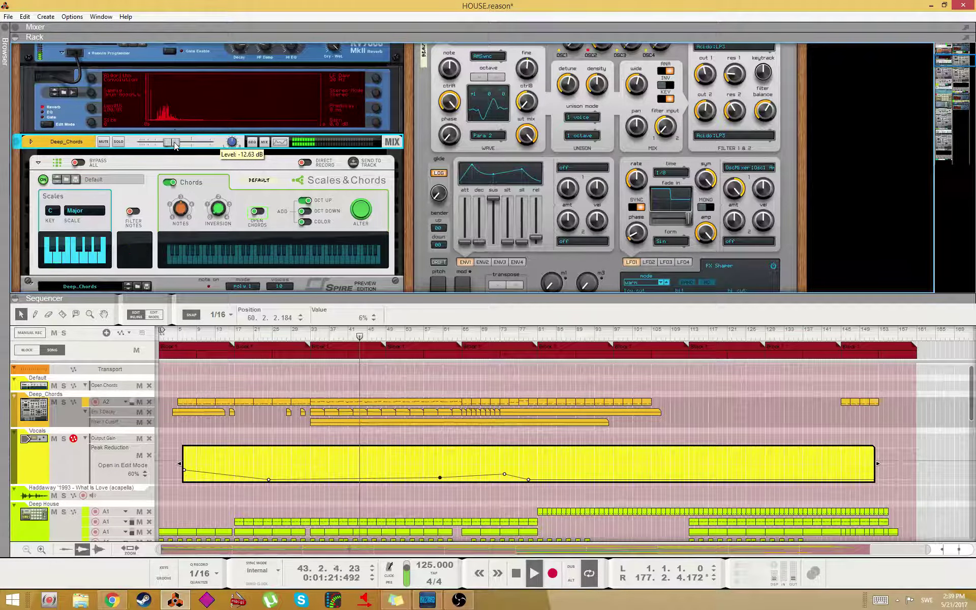
pyautogui.moveTo(175, 142); pyautogui.dragTo(171, 142)
# - Audition Open Chords on and off in the Deep_Chords Scales & Chords player, and bring up its automation lane
pyautogui.click(273, 176)
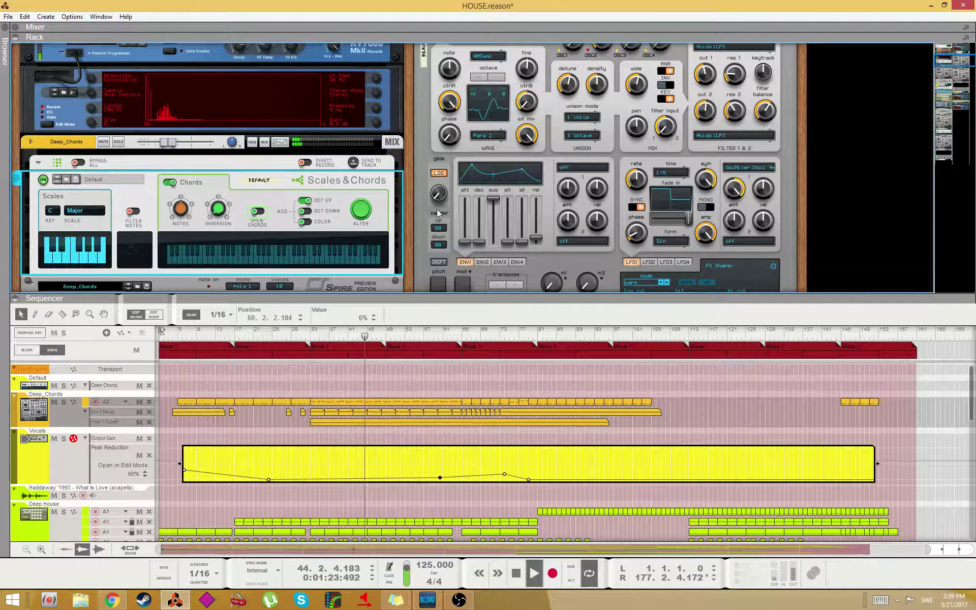
pyautogui.click(257, 213)
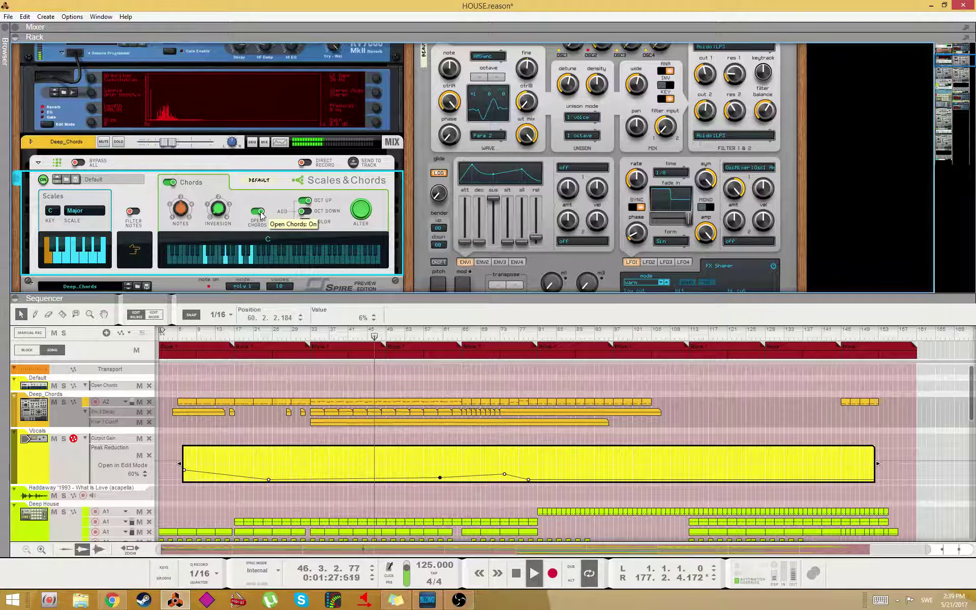
pyautogui.click(258, 223)
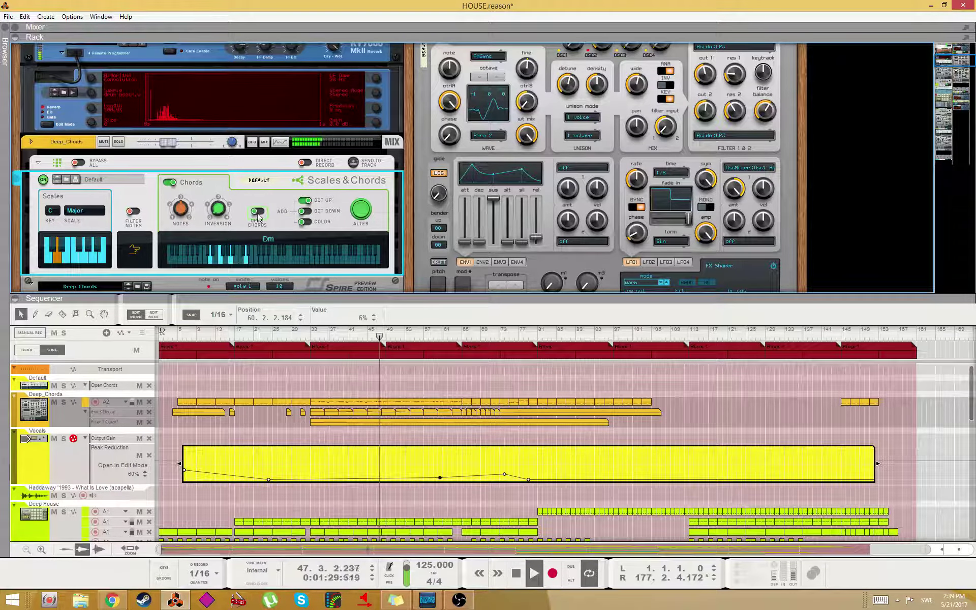
pyautogui.rightClick(257, 213)
pyautogui.click(285, 220)
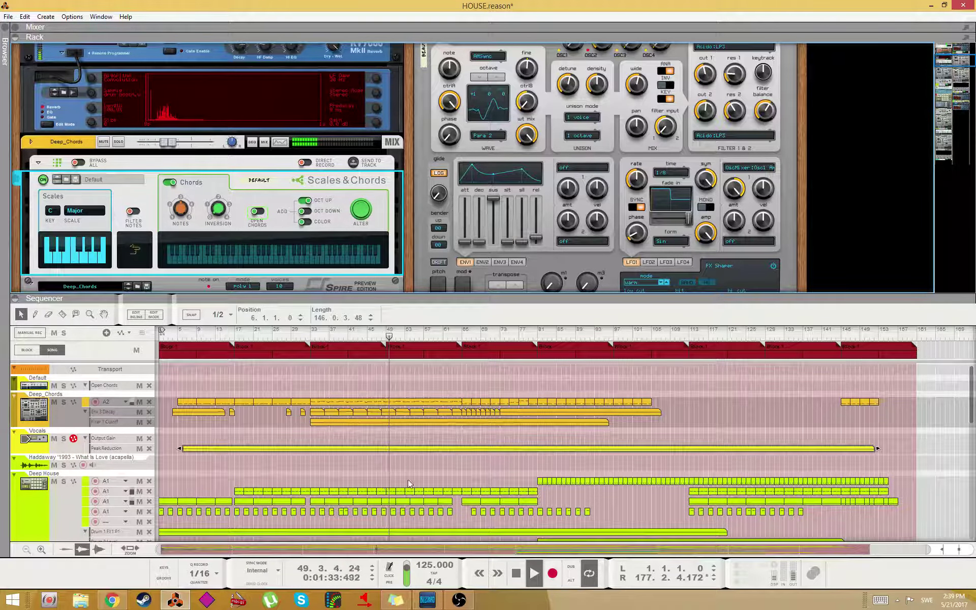
pyautogui.scroll(-3, 414, 483)
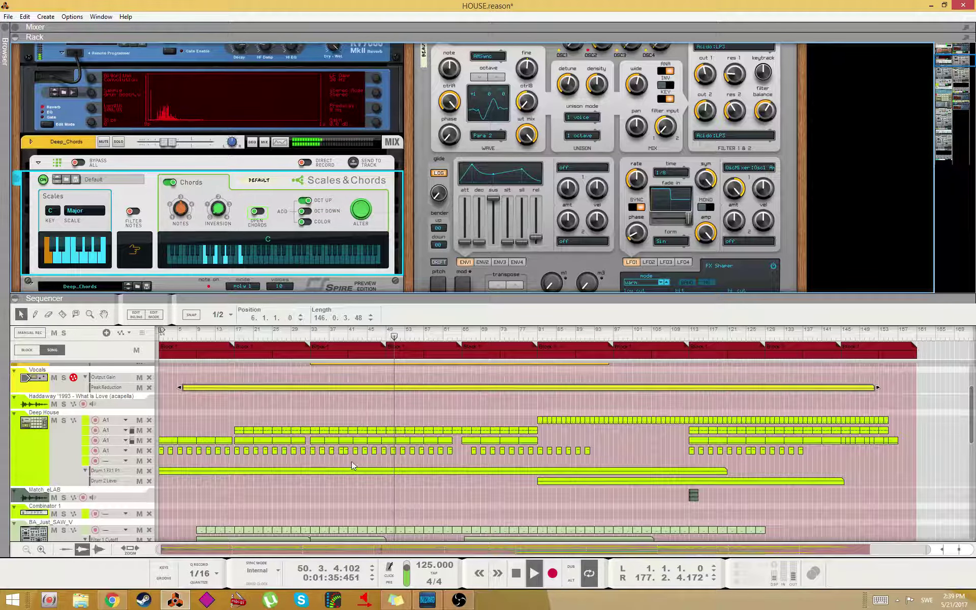
pyautogui.scroll(3, 352, 462)
pyautogui.rightClick(254, 212)
pyautogui.click(271, 217)
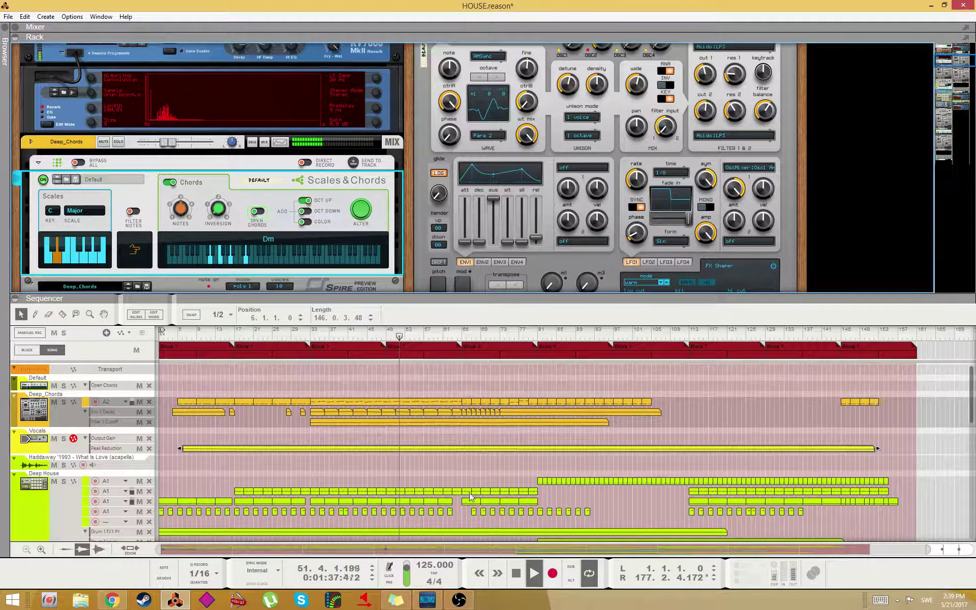
# - Draw a short Open Chords automation clip about three beats long near bar 40 and leave its inline editing
pyautogui.press('w')
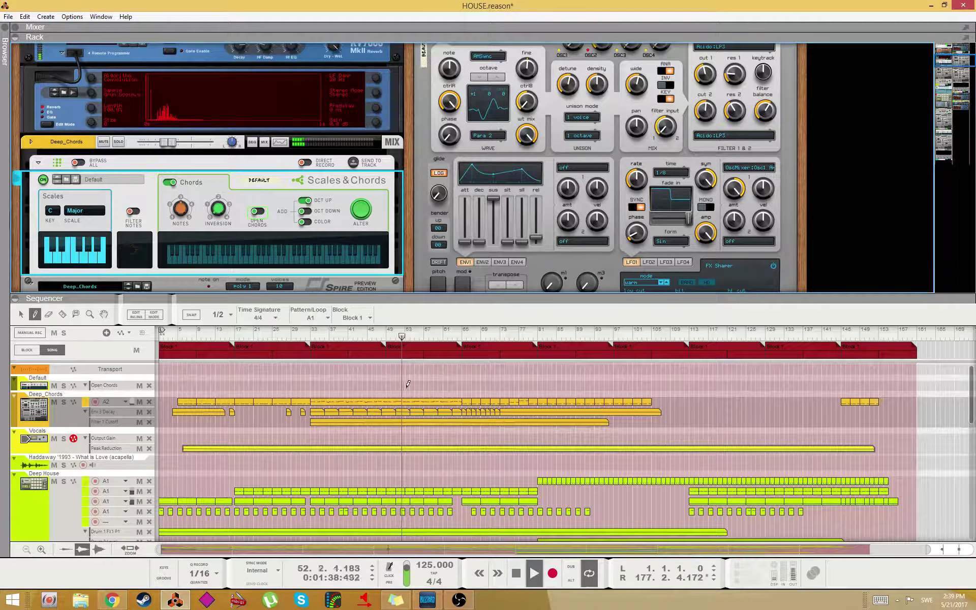
pyautogui.click(349, 383)
pyautogui.press('q')
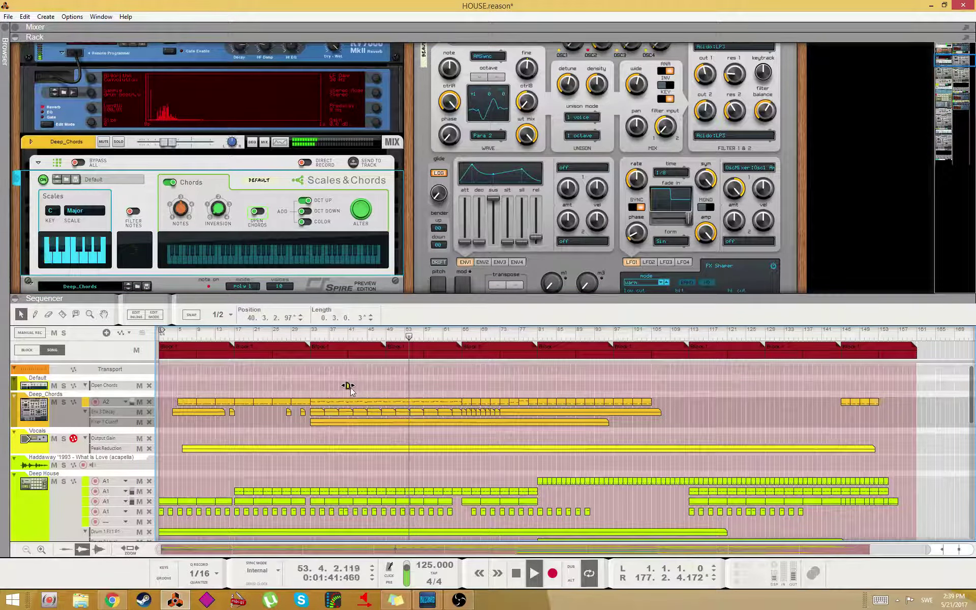
pyautogui.doubleClick(349, 386)
pyautogui.press('Escape')
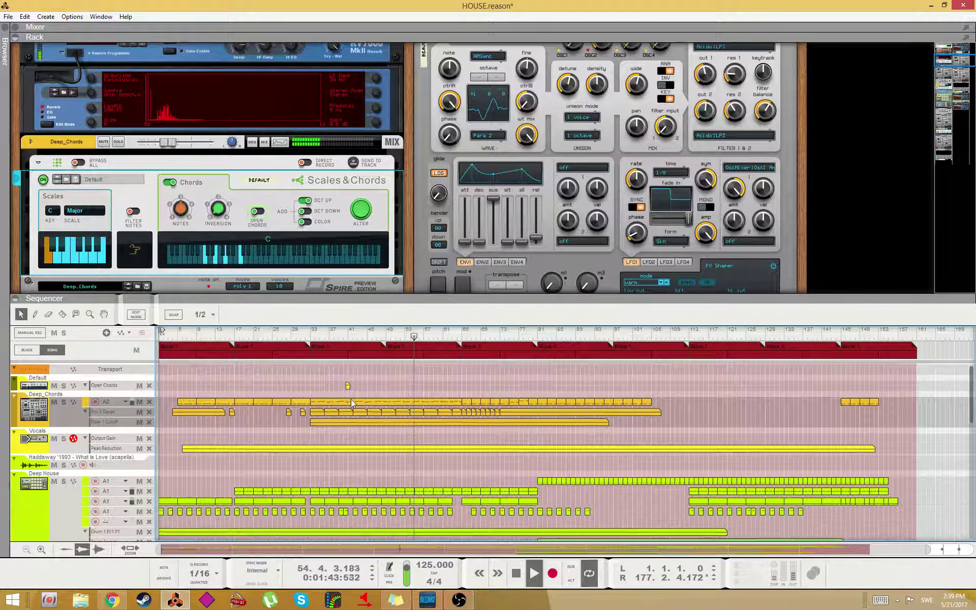
# - Copy the Open Chords automation clip to around bars 56, 62 and 66, giving the last copy a length of two beats
pyautogui.keyDown('ctrl'); pyautogui.moveTo(349, 387); pyautogui.dragTo(423, 385); pyautogui.keyUp('ctrl')
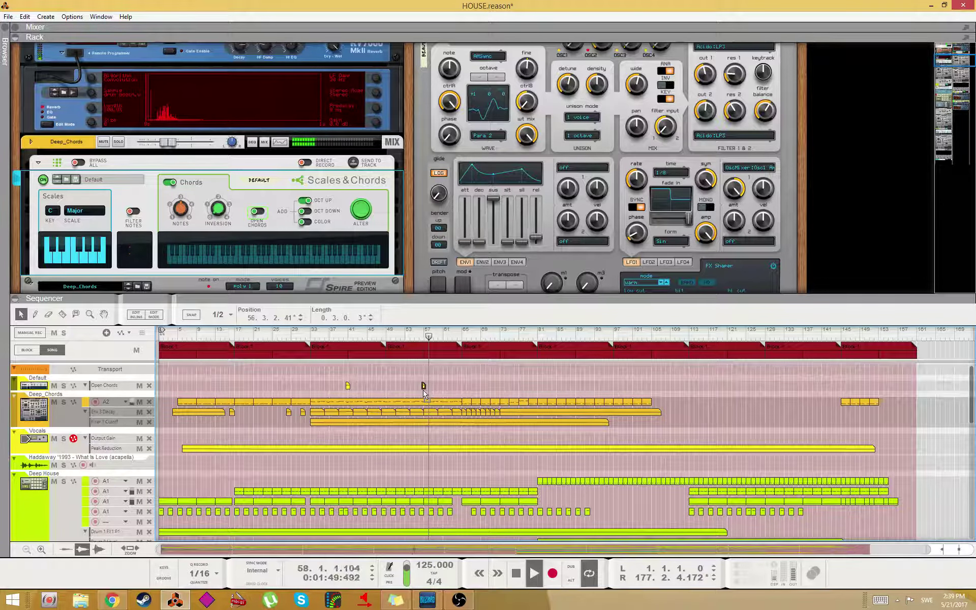
pyautogui.scroll(4, 411, 388)
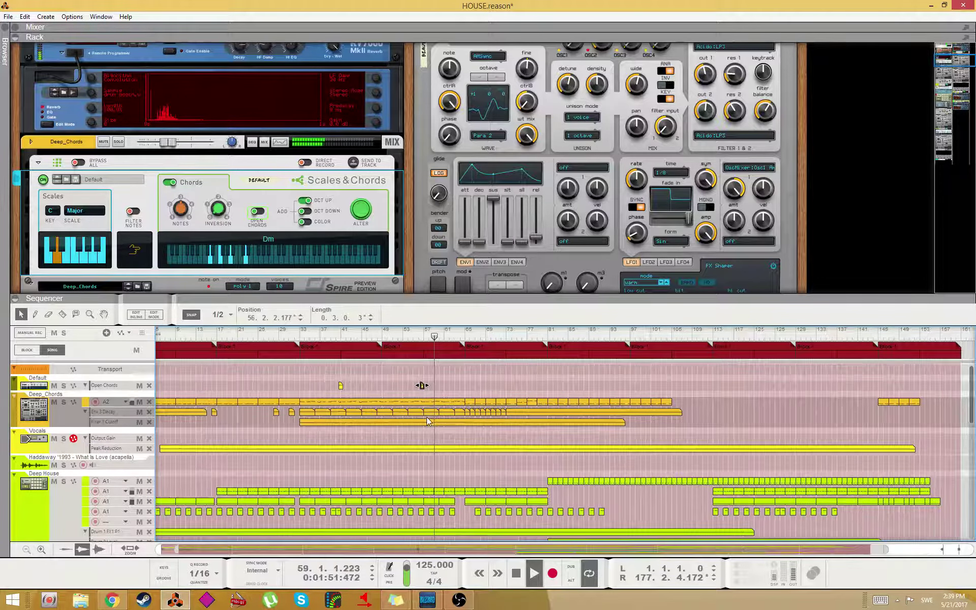
pyautogui.moveTo(402, 385); pyautogui.dragTo(547, 388)
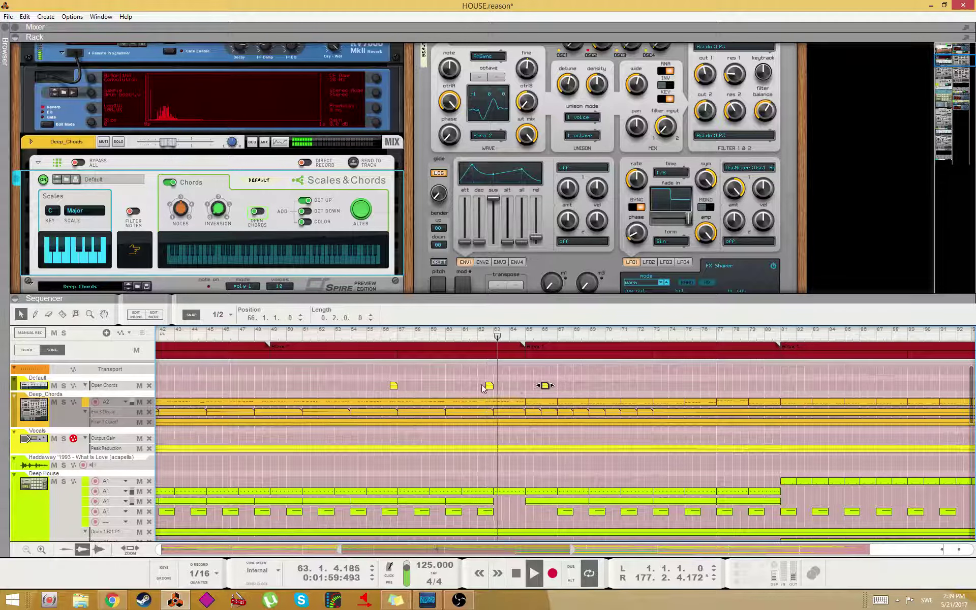
# - Copy the Open Chords clip near bar 66 further along its lane and place the copy at 76.3.1.0
pyautogui.moveTo(581, 365); pyautogui.dragTo(553, 389)
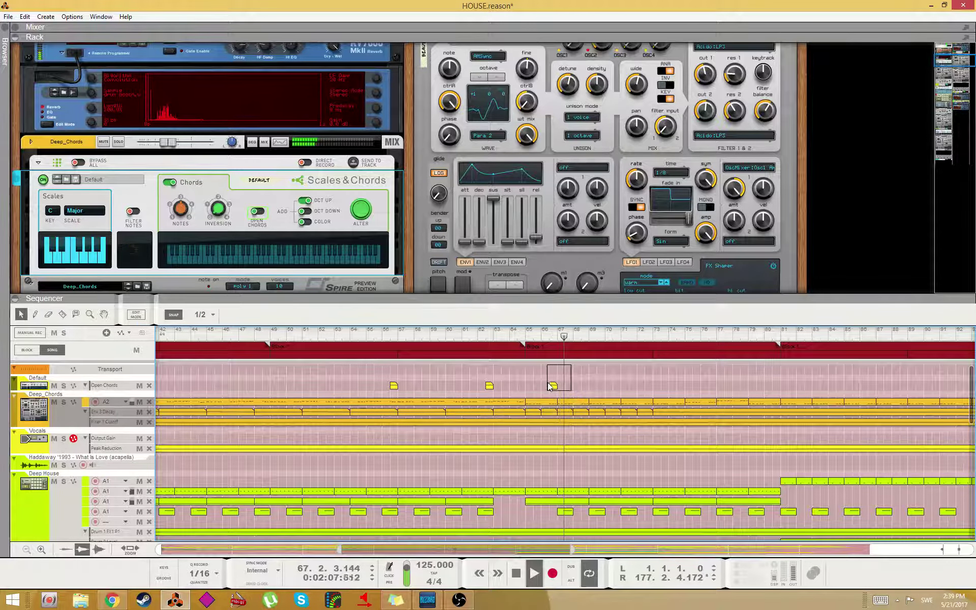
pyautogui.moveTo(554, 388); pyautogui.dragTo(655, 389)
pyautogui.scroll(-3, 622, 402)
pyautogui.scroll(3, 622, 402)
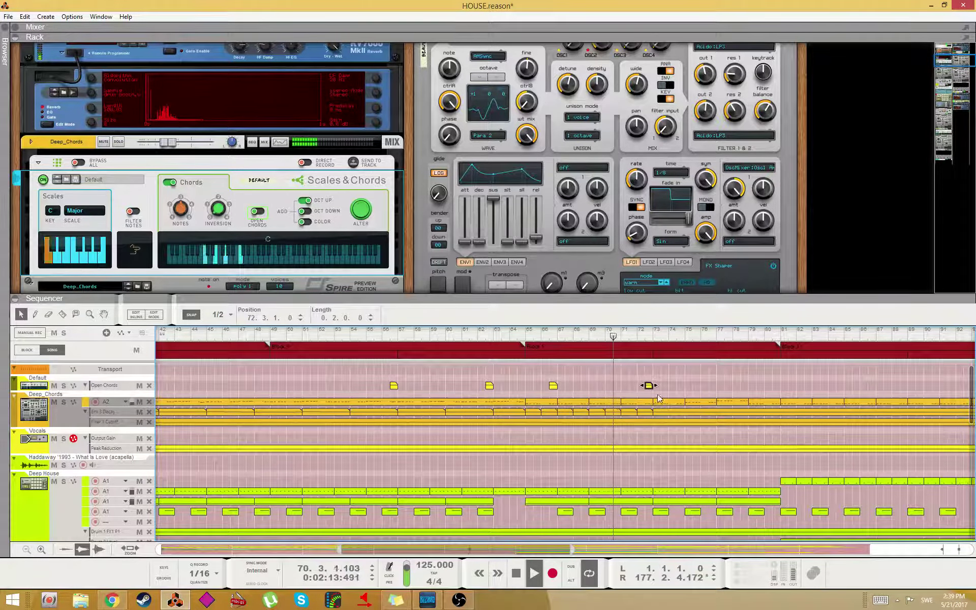
pyautogui.scroll(-3, 646, 394)
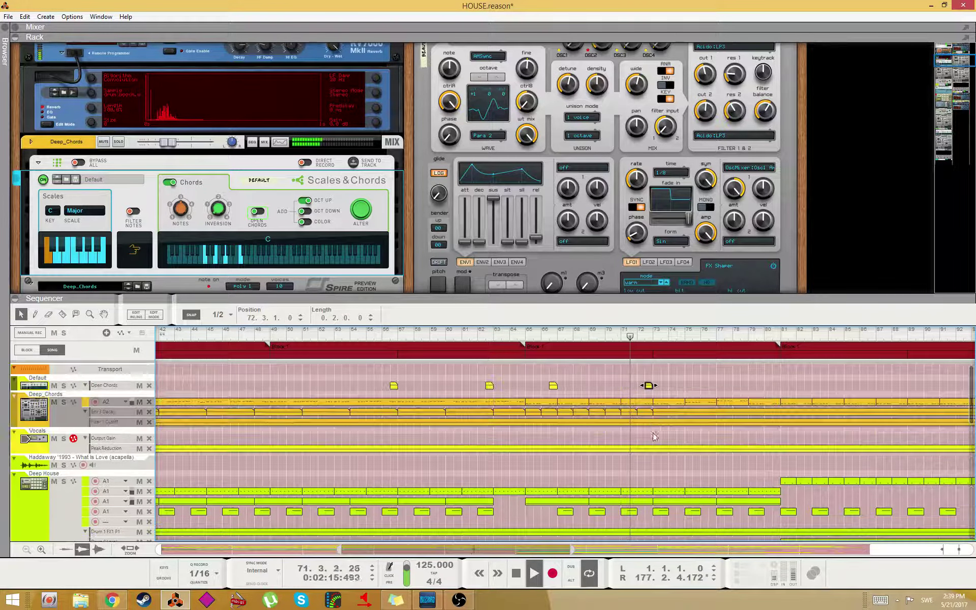
pyautogui.scroll(3, 653, 432)
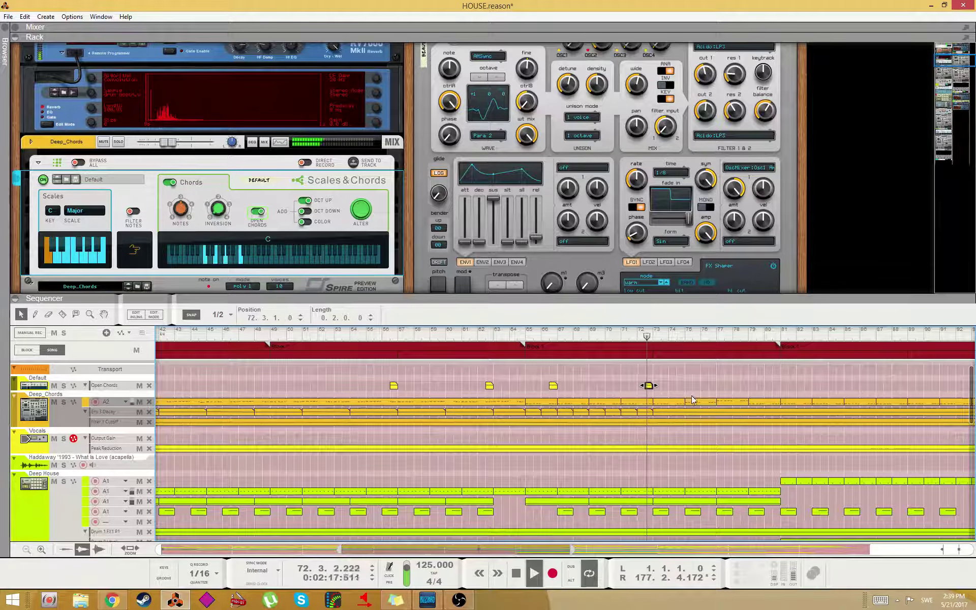
pyautogui.moveTo(688, 390); pyautogui.dragTo(713, 386)
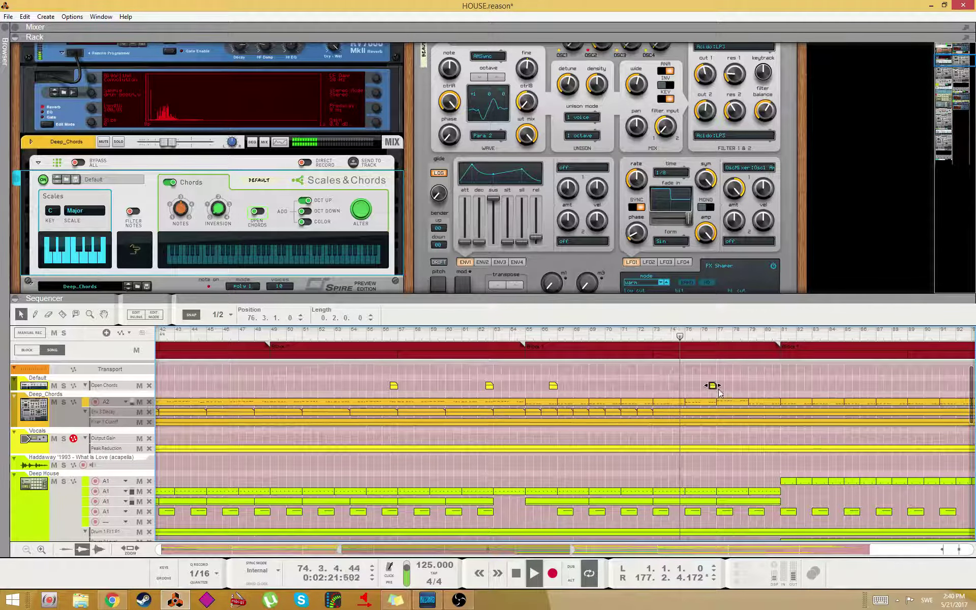
pyautogui.click(752, 380)
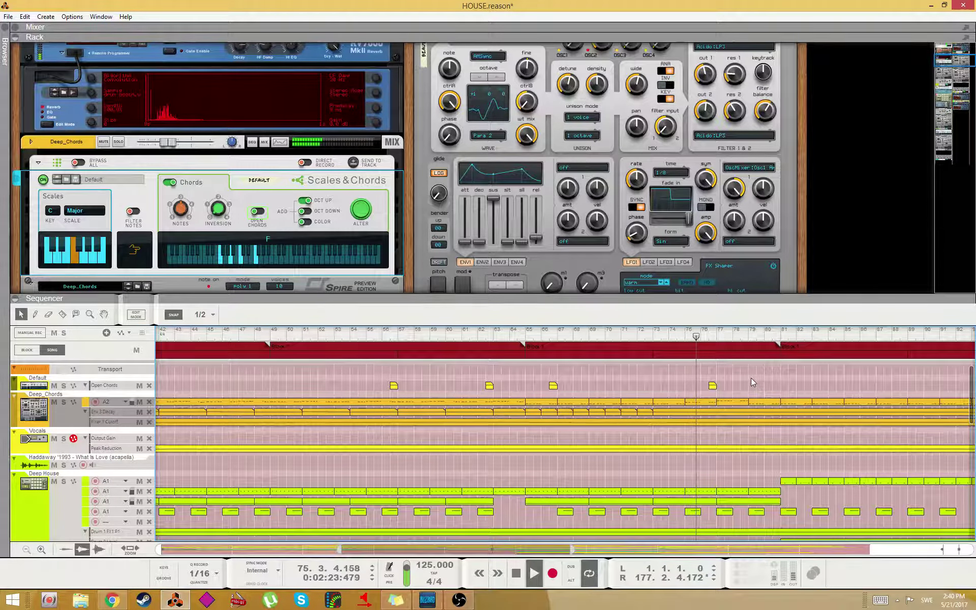
# - Paste copies of the two-bar Deep_Chords note clip from bar 73, with the last one at bar 77
pyautogui.click(669, 401)
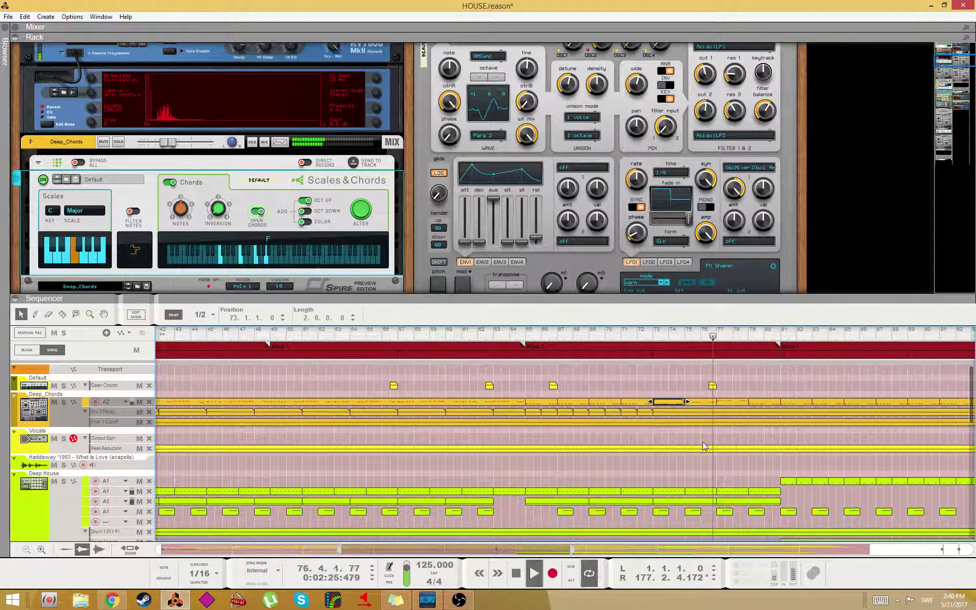
pyautogui.hotkey('ctrl', 'v')
pyautogui.hotkey('ctrl', 'v')
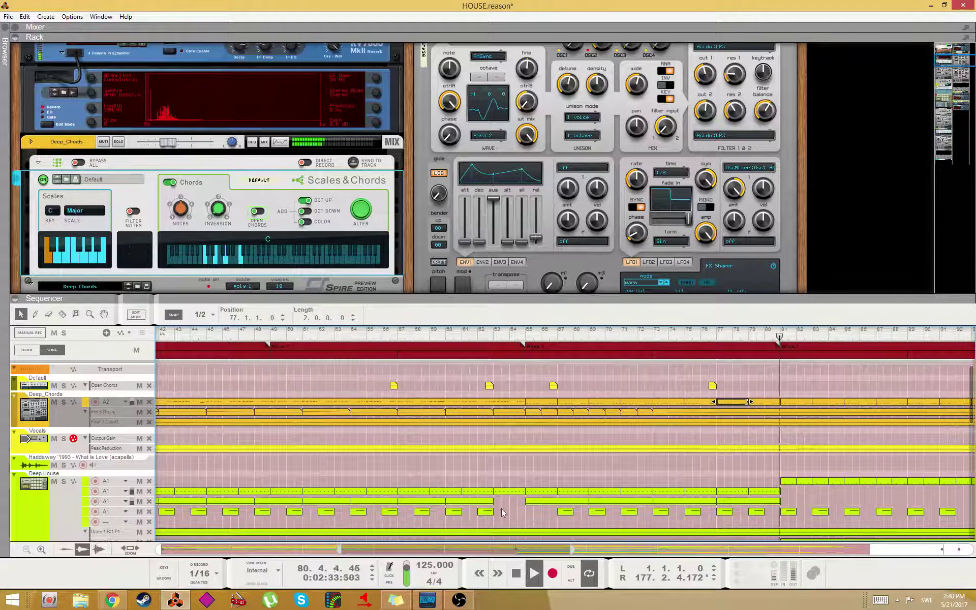
# - Return to the Vocals Peak Reduction automation, enlarge the sequencer area, and open the automation clip for inline editing
pyautogui.scroll(-6, 406, 148)
pyautogui.scroll(4, 300, 207)
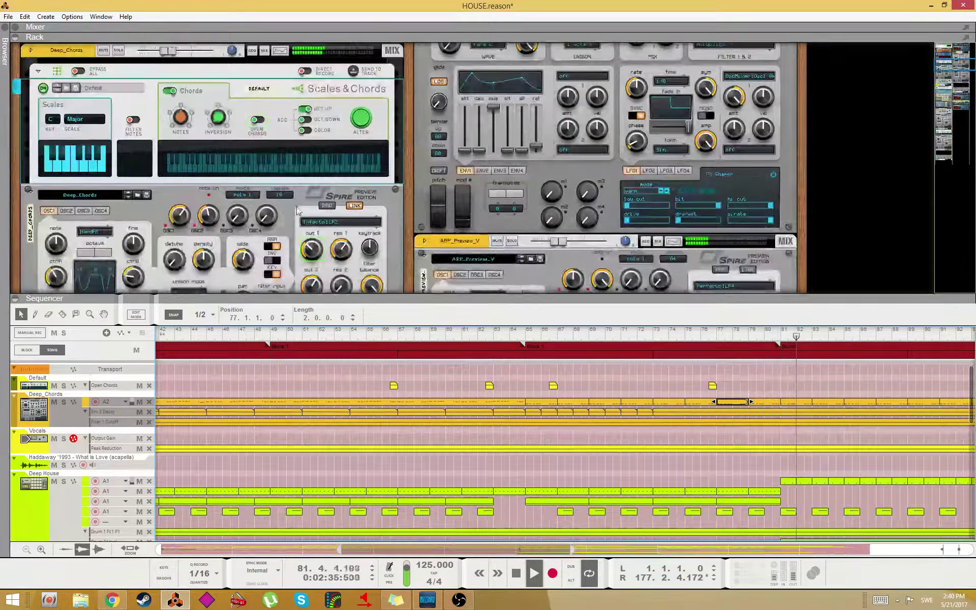
pyautogui.scroll(-6, 290, 200)
pyautogui.rightClick(288, 200)
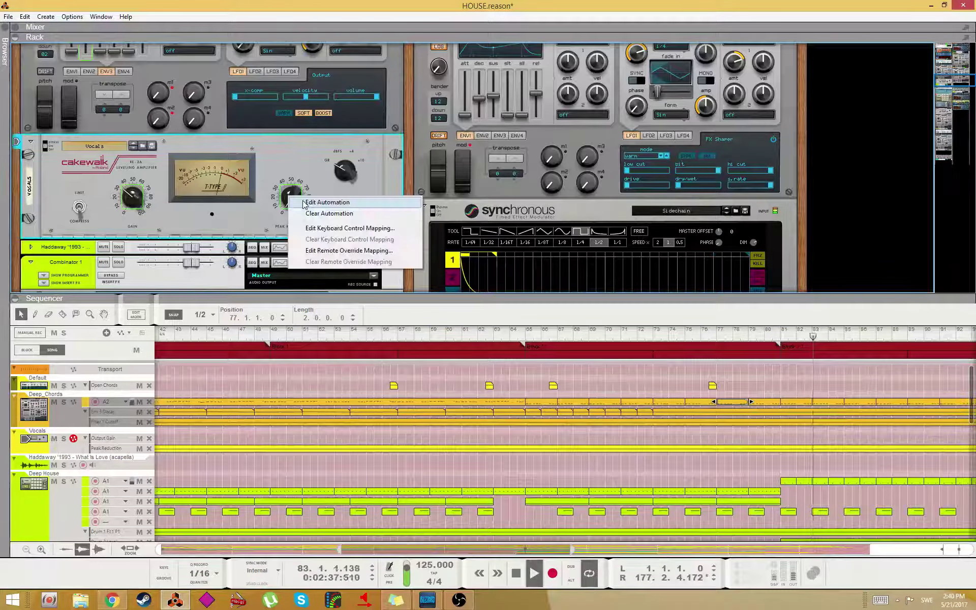
pyautogui.click(308, 203)
pyautogui.moveTo(658, 295); pyautogui.dragTo(657, 256)
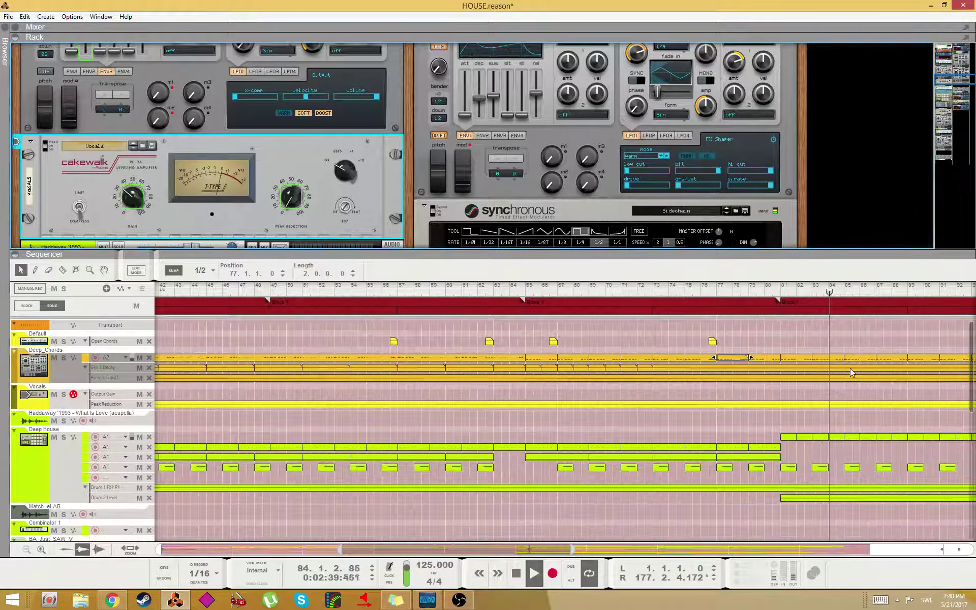
pyautogui.doubleClick(845, 403)
# - Move the fifth Peak Reduction point to 78.2.4.0 at 0% and add a point at 79.1.1.200 set to 24%
pyautogui.moveTo(749, 436); pyautogui.dragTo(740, 436)
pyautogui.press('w')
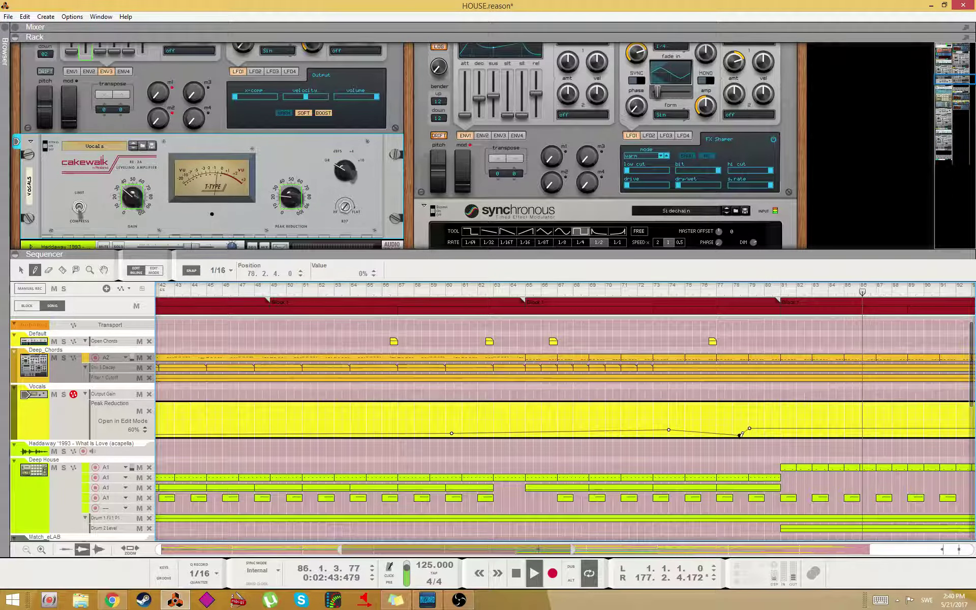
pyautogui.press('q')
pyautogui.click(750, 430)
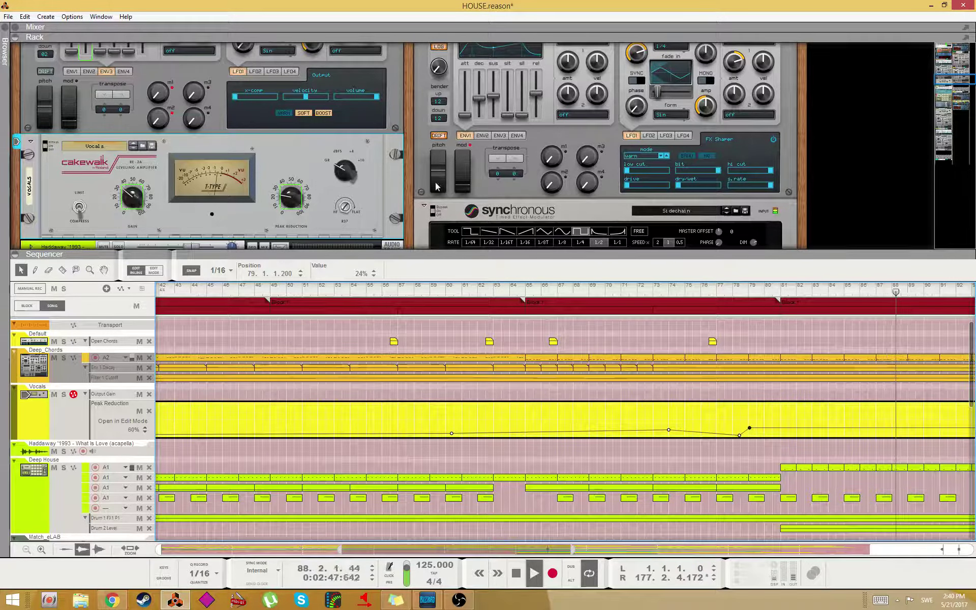
# - Select the Vocals leveling amplifier and open its automation in Edit Mode
pyautogui.click(307, 158)
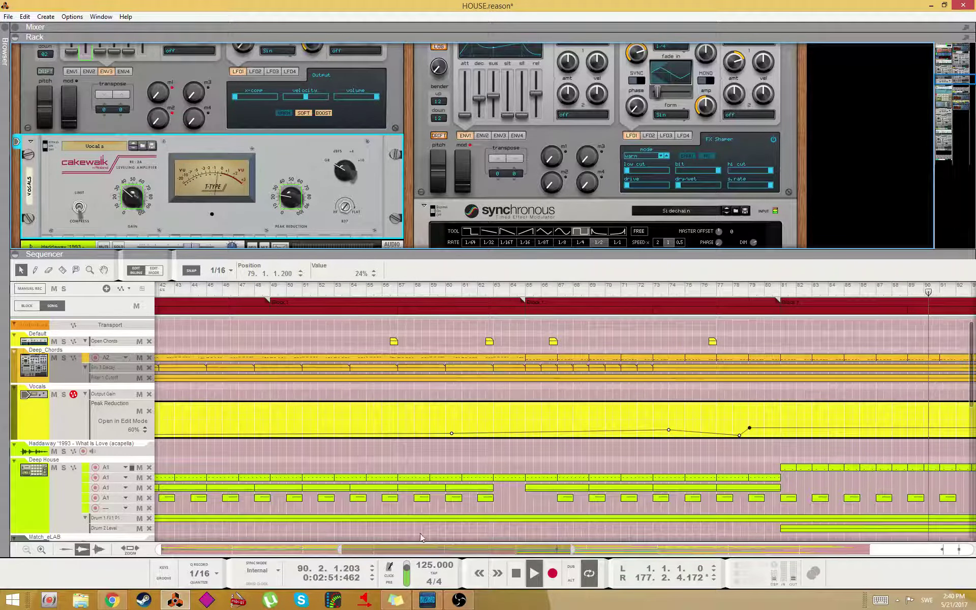
pyautogui.doubleClick(750, 433)
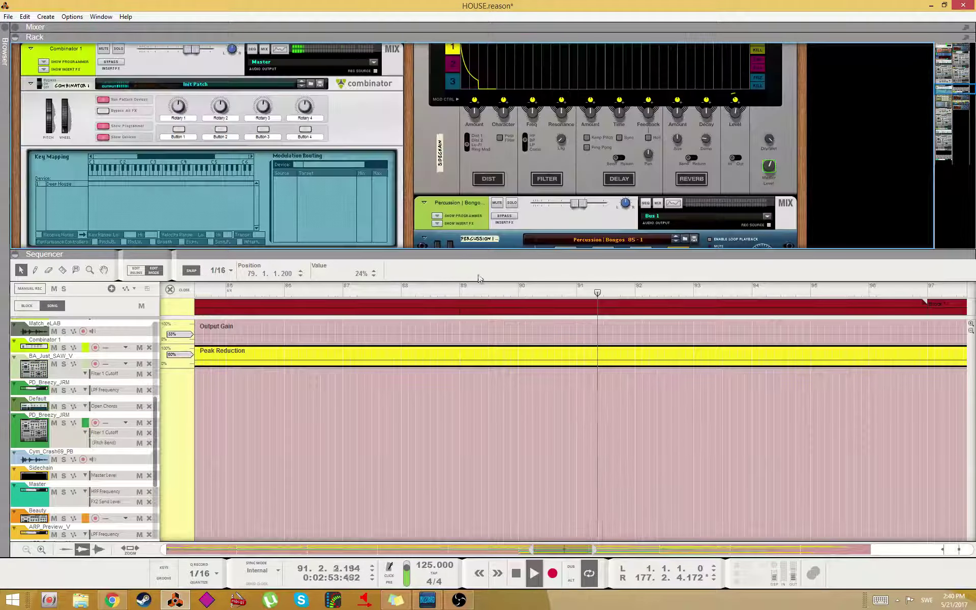
# - Show the mixer and bring the ARP_Preview_V channel's devices into view in the rack
pyautogui.press('F5')
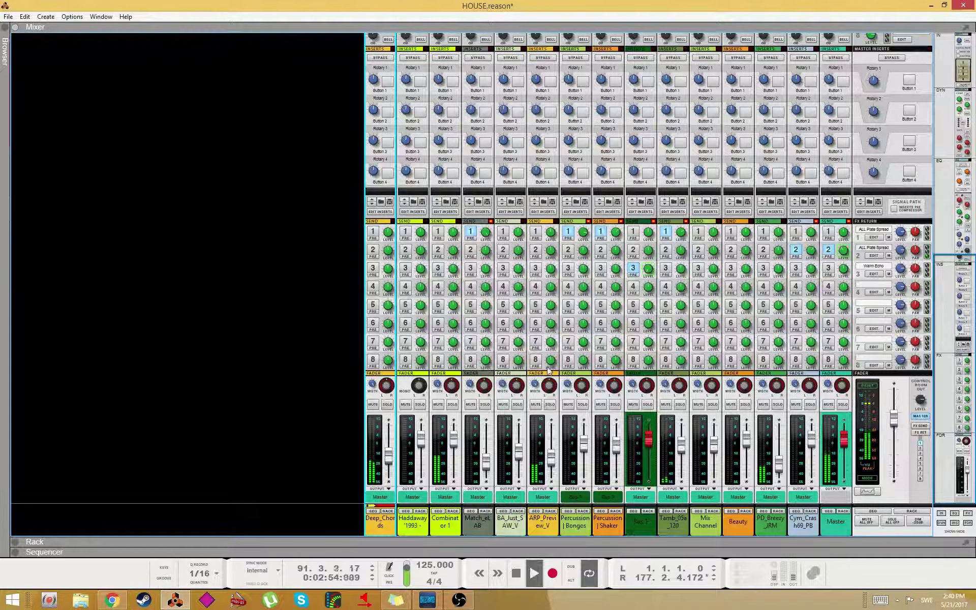
pyautogui.click(520, 517)
pyautogui.click(542, 526)
pyautogui.click(555, 512)
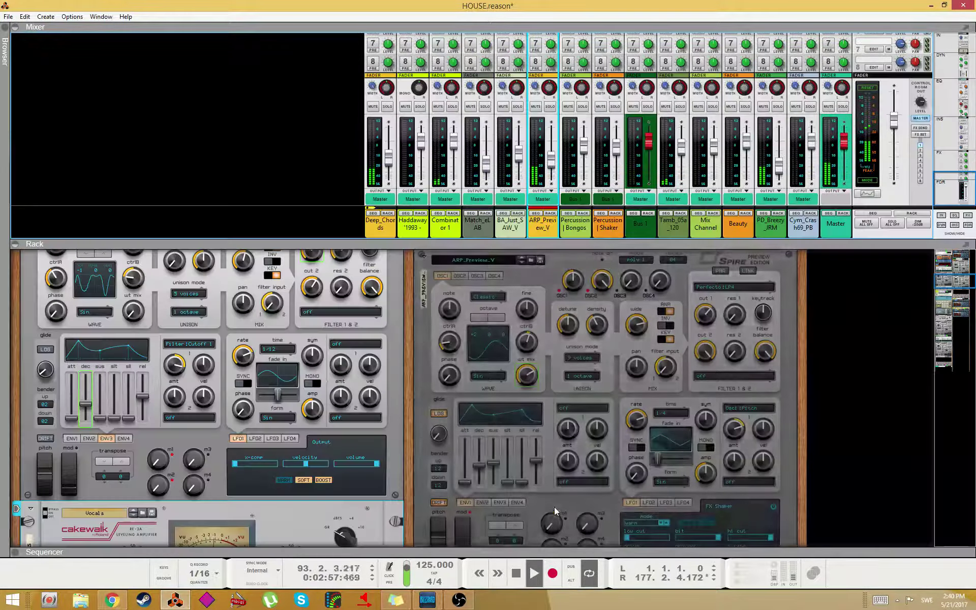
# - Select the Sidechain Synchronous device below ARP_Preview_V and inspect its Level control's options
pyautogui.scroll(-5, 582, 439)
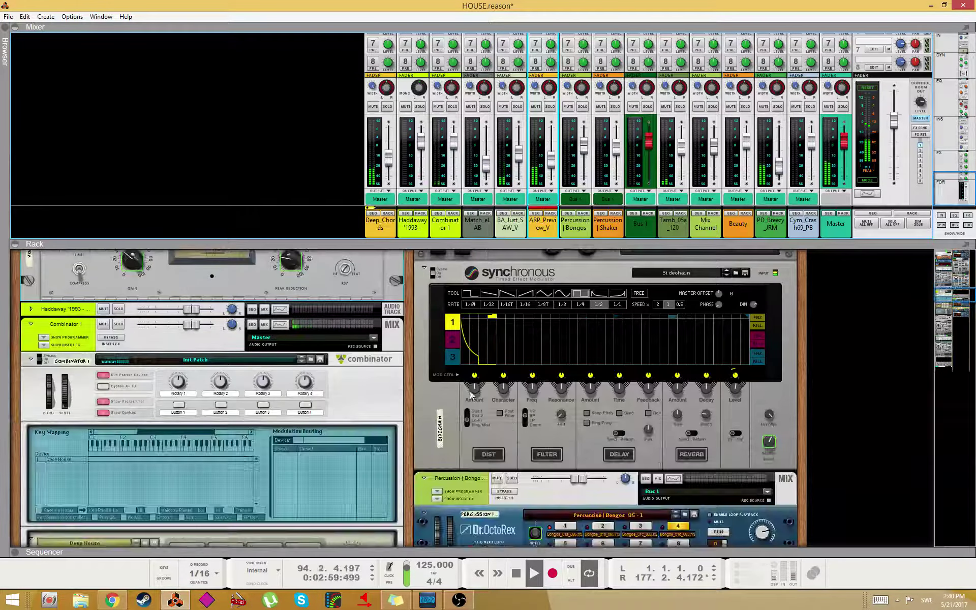
pyautogui.click(734, 381)
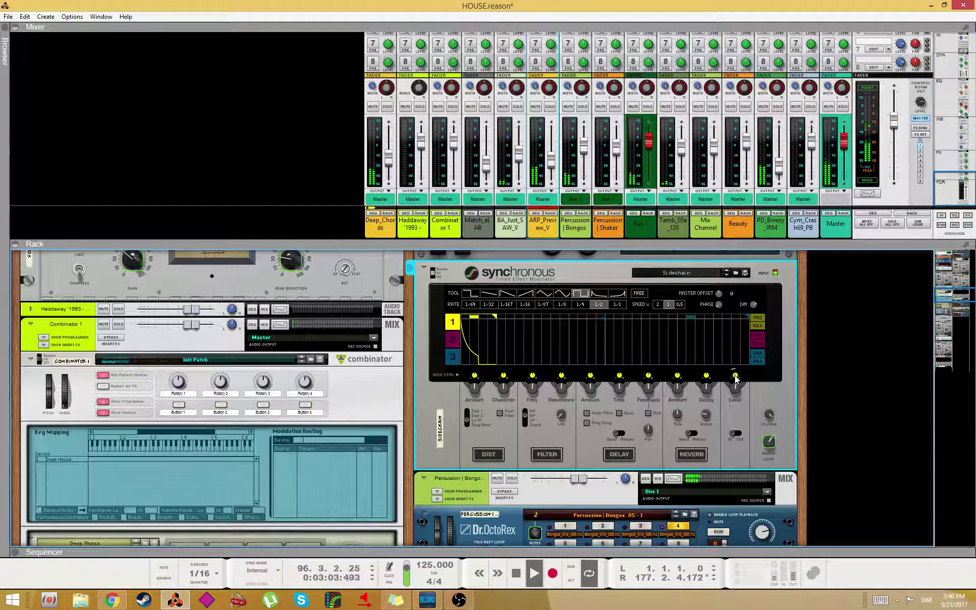
pyautogui.rightClick(735, 378)
pyautogui.click(738, 401)
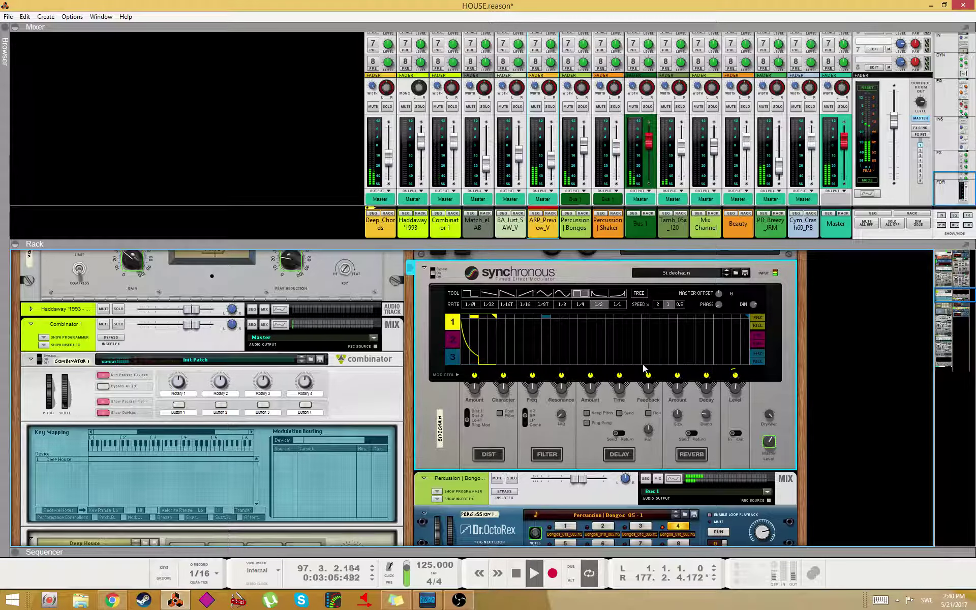
# - Insert a Scream 4 distortion effect between the ARP_Preview_V Spire synth and the Sidechain device
pyautogui.scroll(3, 756, 422)
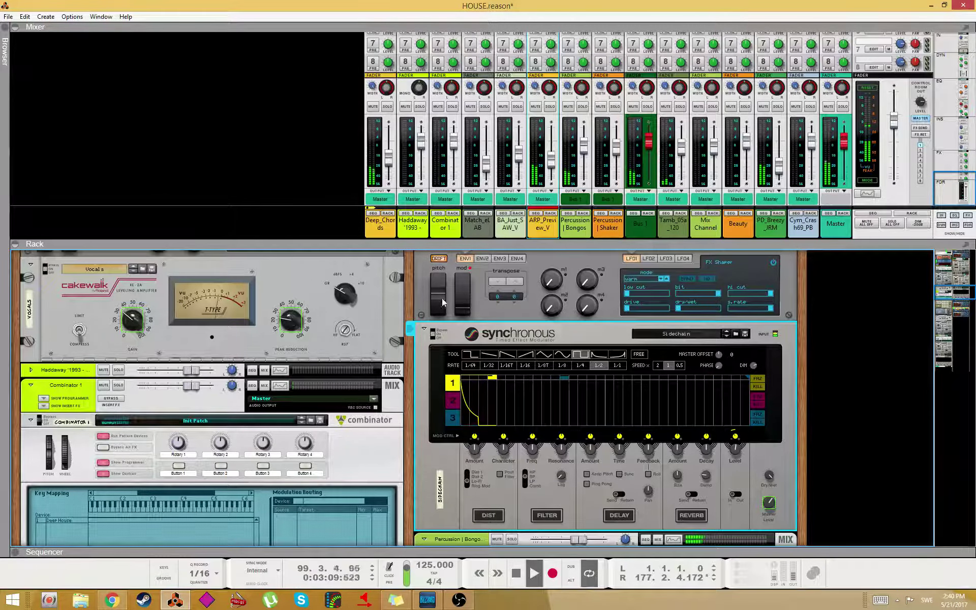
pyautogui.scroll(3, 428, 368)
pyautogui.rightClick(429, 368)
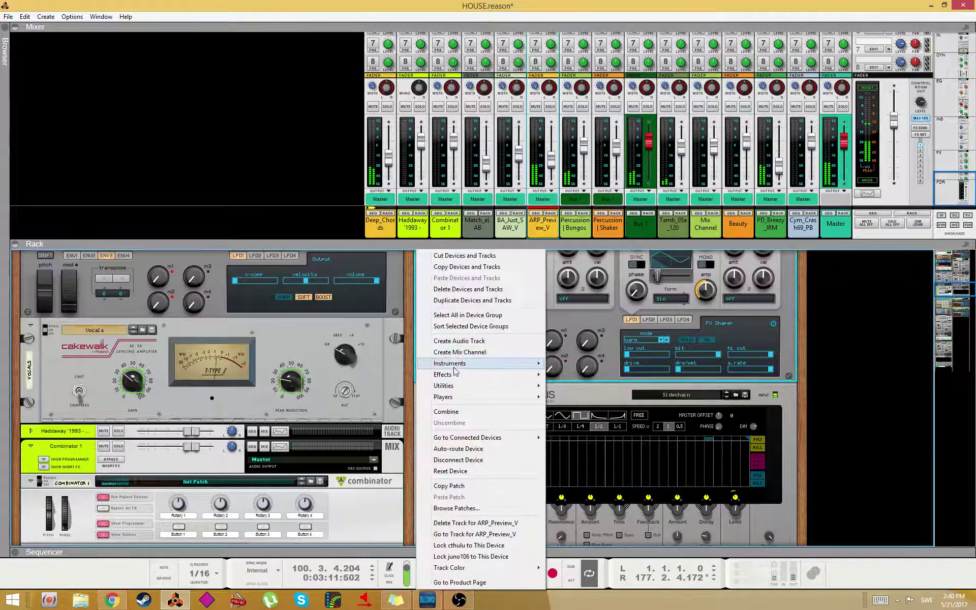
pyautogui.moveTo(459, 376)
pyautogui.click(362, 445)
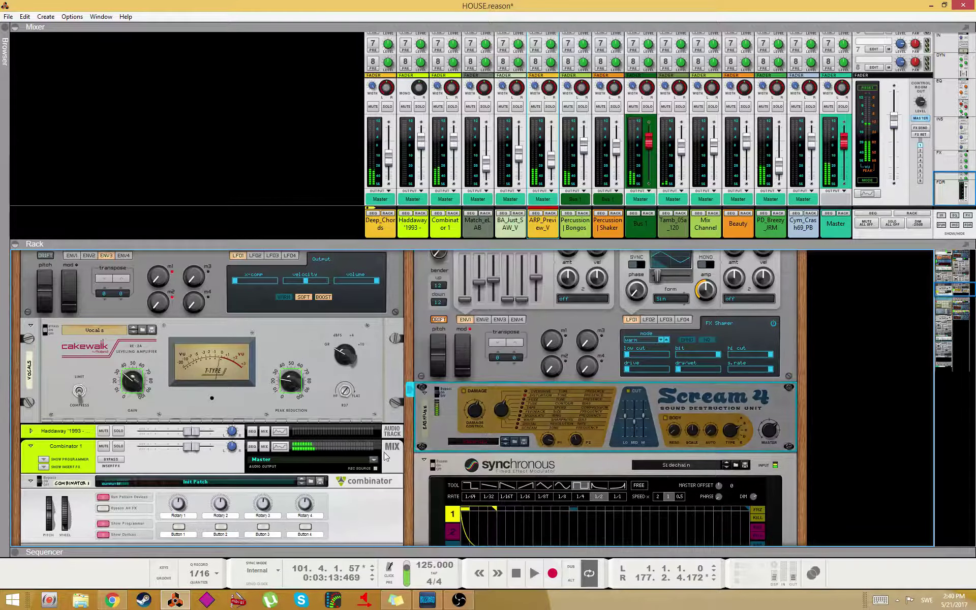
# - Reset the Scream 4 device, resume playback, and adjust its Damage Control to about 35
pyautogui.rightClick(456, 428)
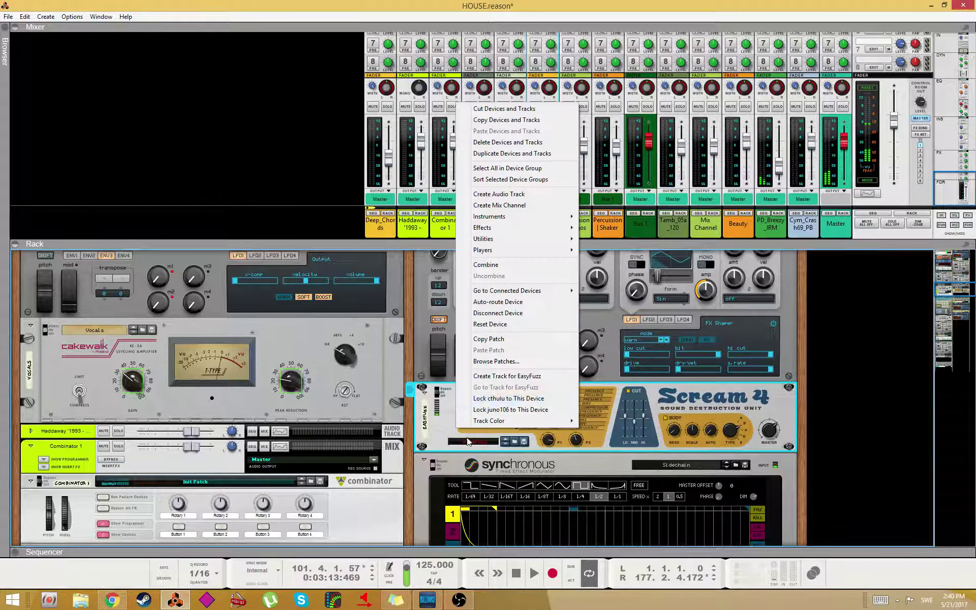
pyautogui.click(496, 325)
pyautogui.press('space')
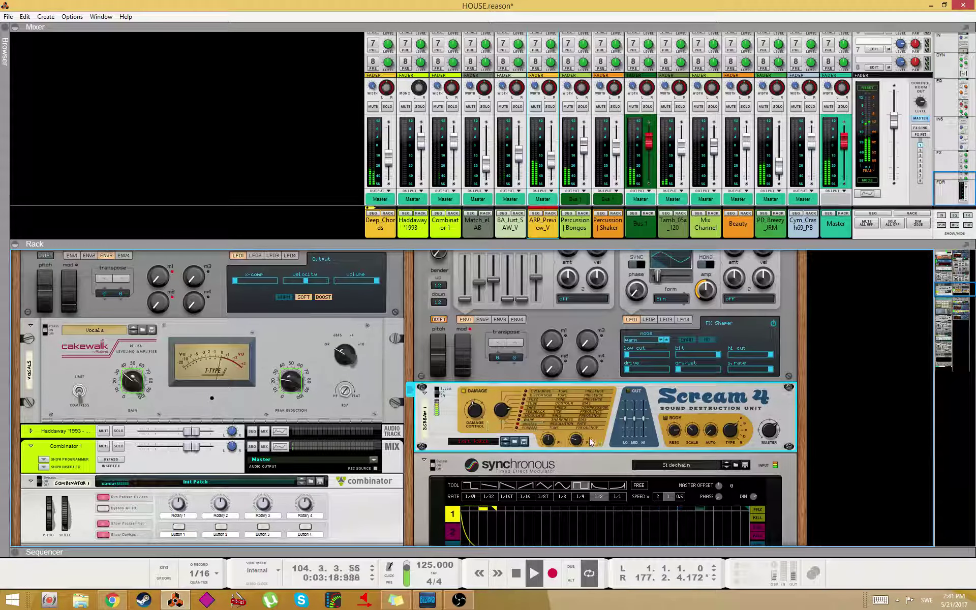
pyautogui.moveTo(597, 427); pyautogui.dragTo(612, 473)
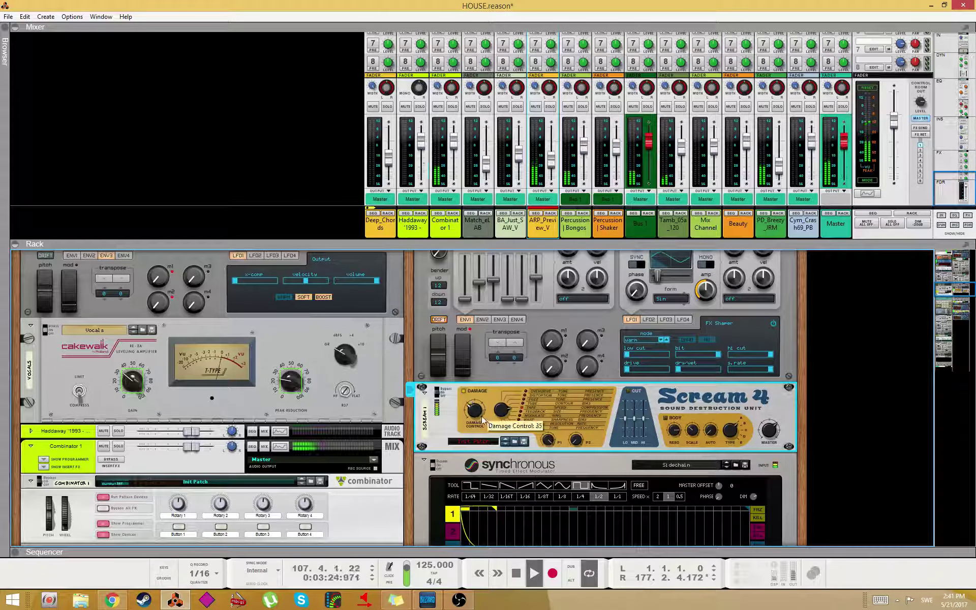
pyautogui.moveTo(482, 419); pyautogui.dragTo(481, 418)
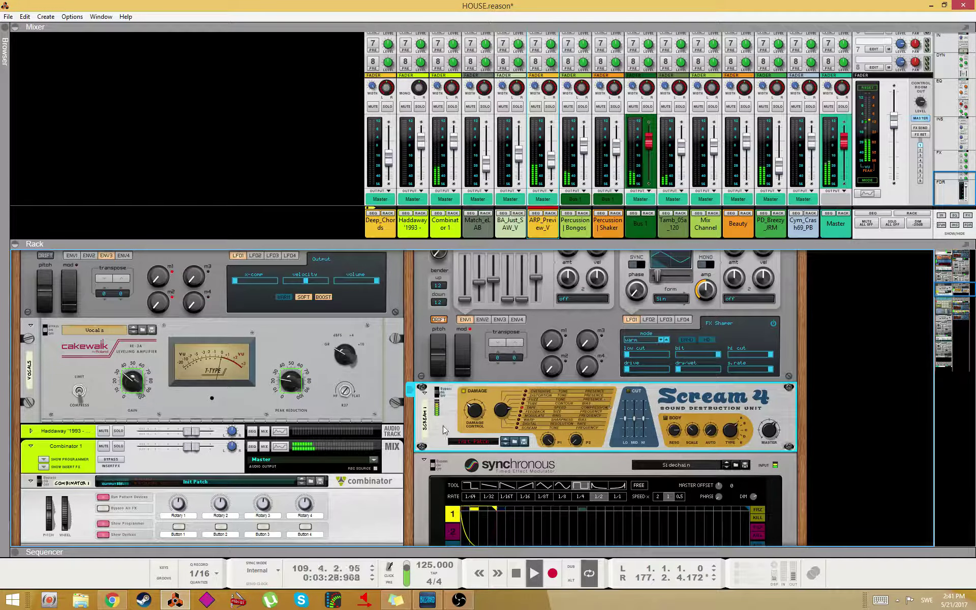
# - In ARP_Preview_V's Spectrum EQ, set the high-pass filter to about 58 Hz and boost the high mids about 5 dB at 1.61 kHz
pyautogui.press('F2')
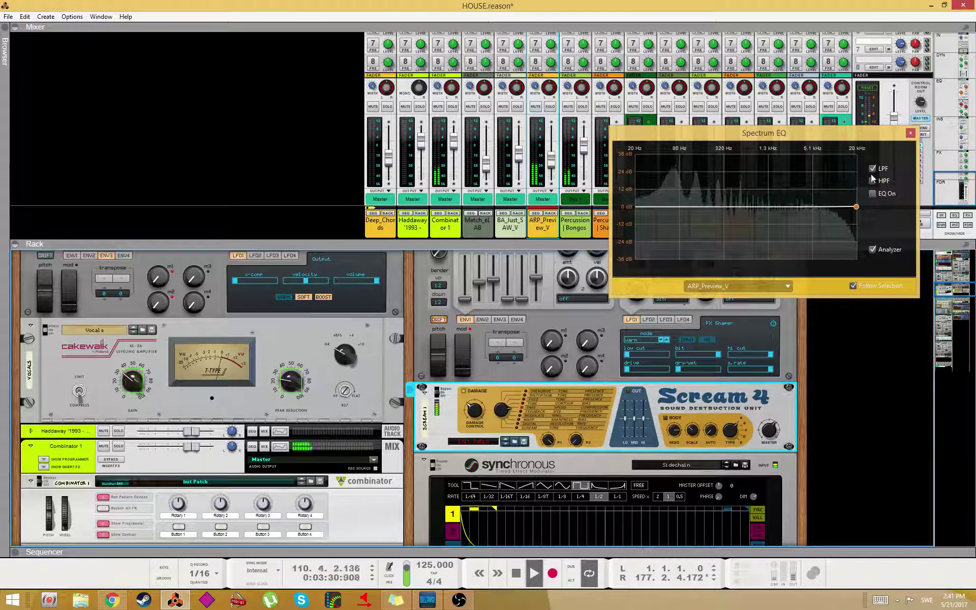
pyautogui.moveTo(636, 207); pyautogui.dragTo(670, 207)
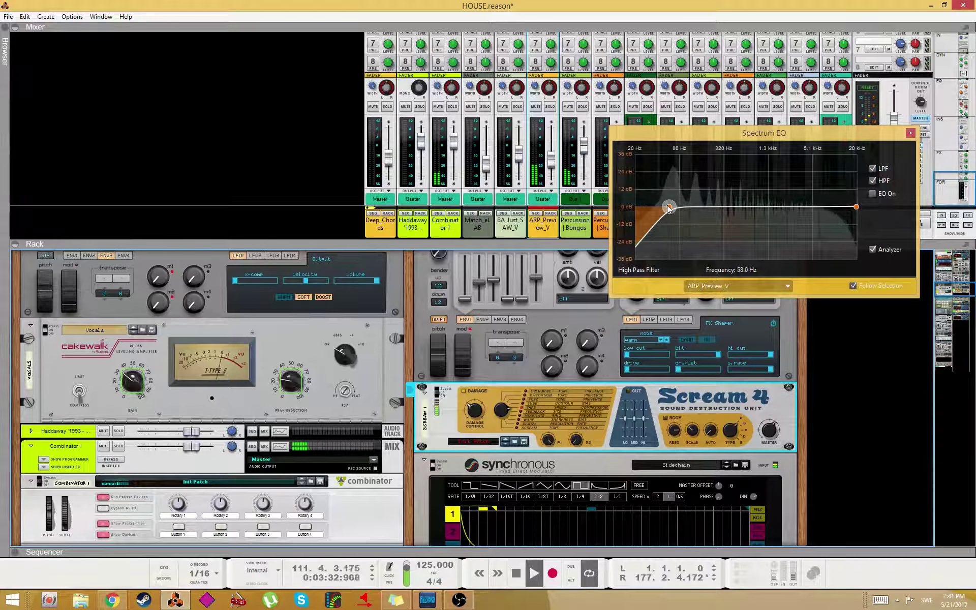
pyautogui.click(881, 196)
pyautogui.moveTo(791, 207); pyautogui.dragTo(776, 199)
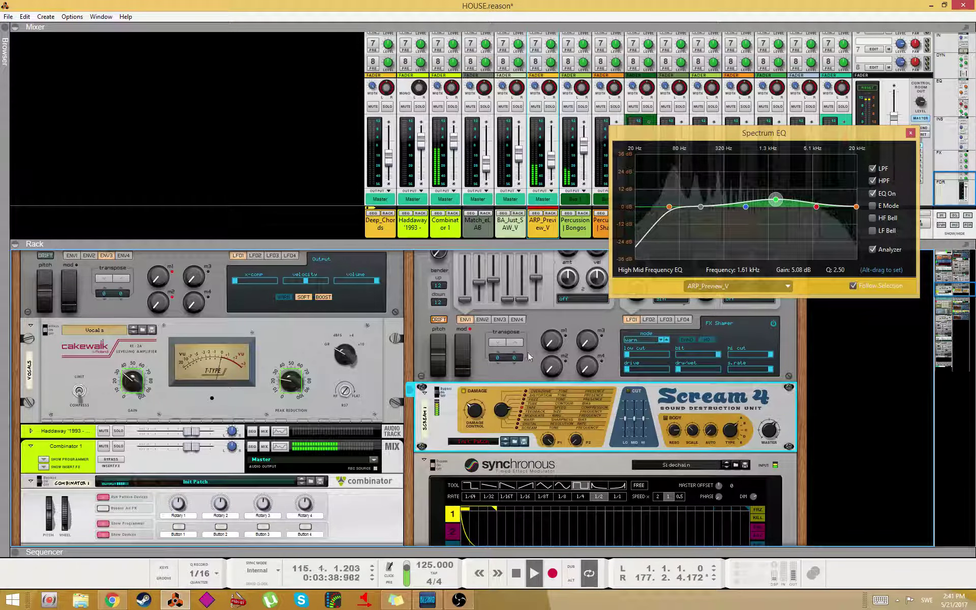
pyautogui.click(911, 132)
# - Raise the Osc 1 unison width on ARP_Preview_V's Spire synth to about 0.438 and check Osc 2
pyautogui.scroll(5, 702, 515)
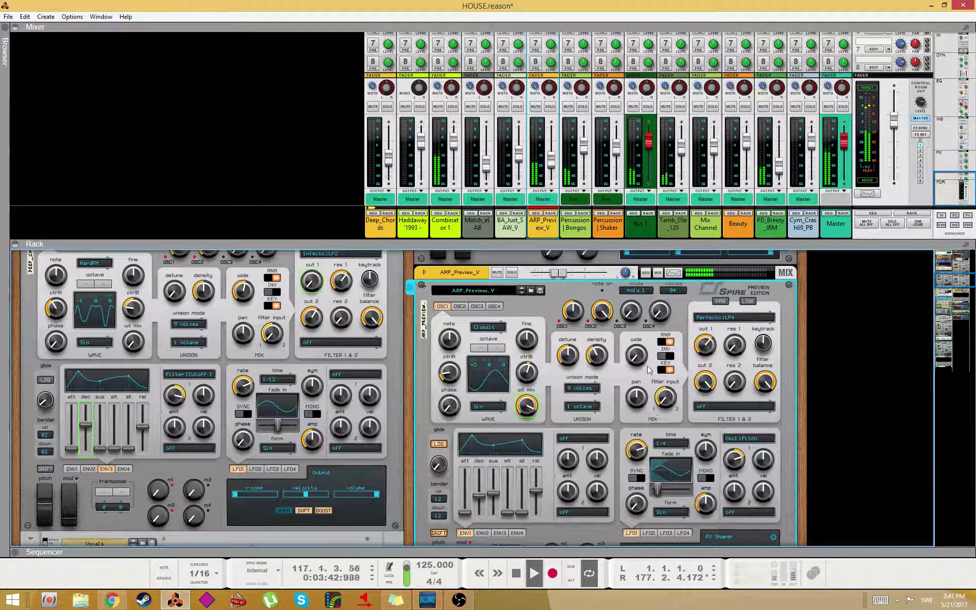
pyautogui.moveTo(639, 357); pyautogui.dragTo(643, 359)
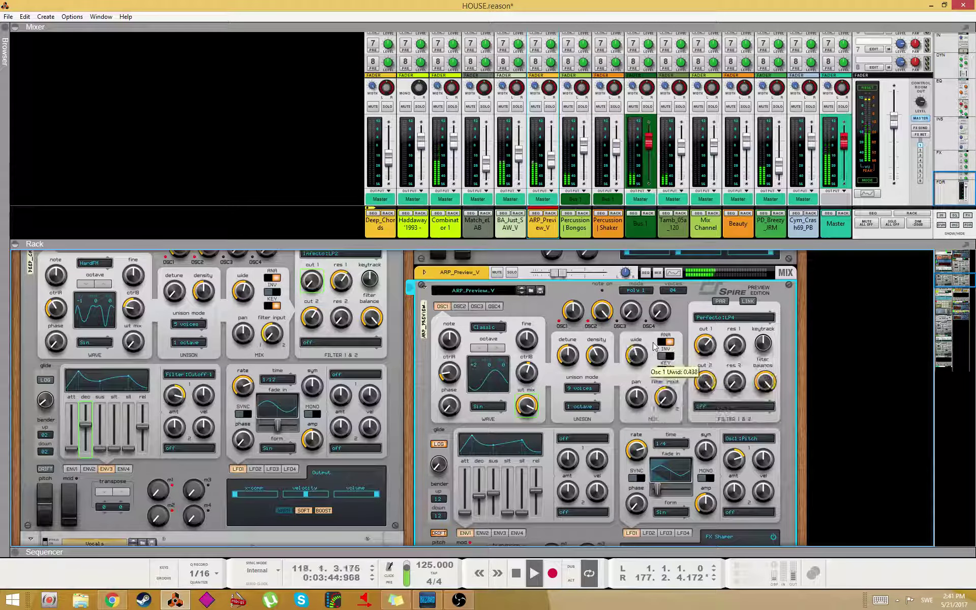
pyautogui.click(459, 306)
pyautogui.click(443, 306)
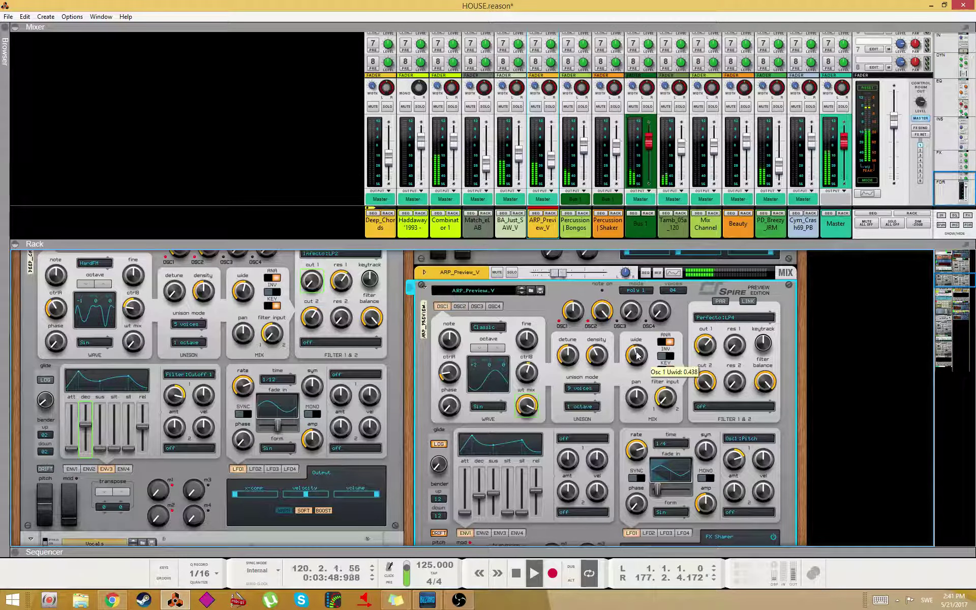
pyautogui.moveTo(645, 359); pyautogui.dragTo(642, 359)
# - Combine the ARP_Preview_V Spire synth into a new Combinator and select it as the modulation routing device
pyautogui.rightClick(520, 318)
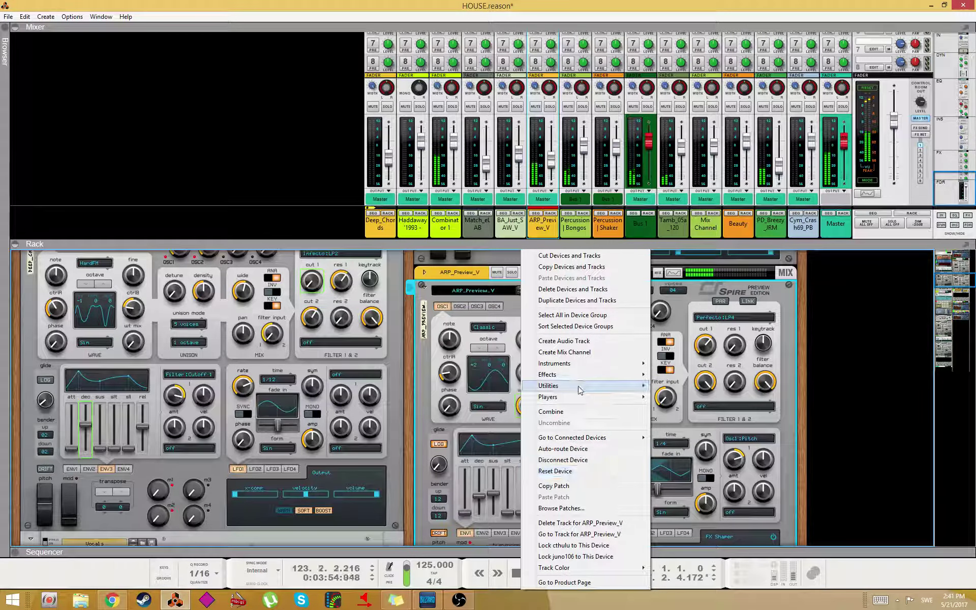
pyautogui.click(427, 319)
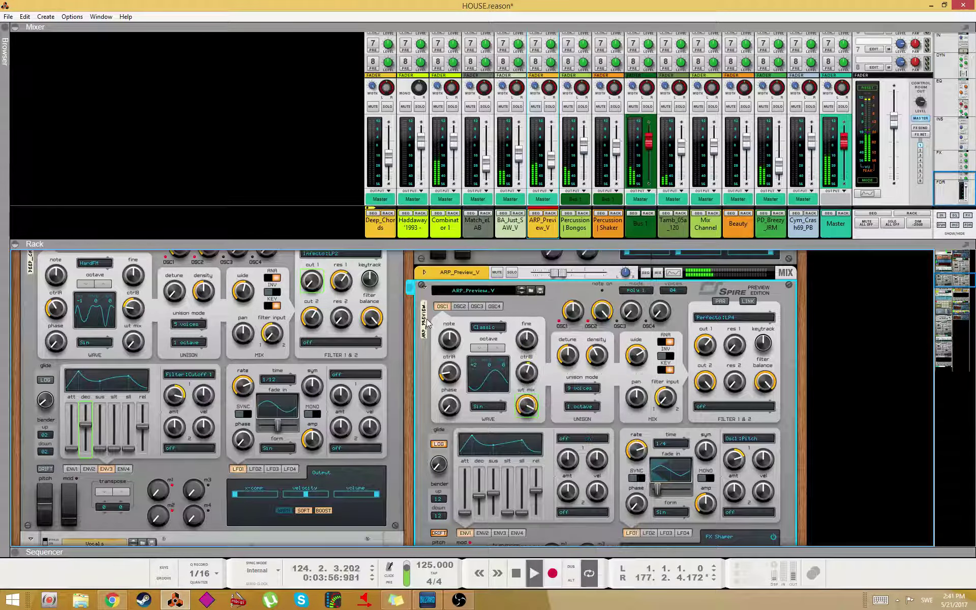
pyautogui.rightClick(426, 319)
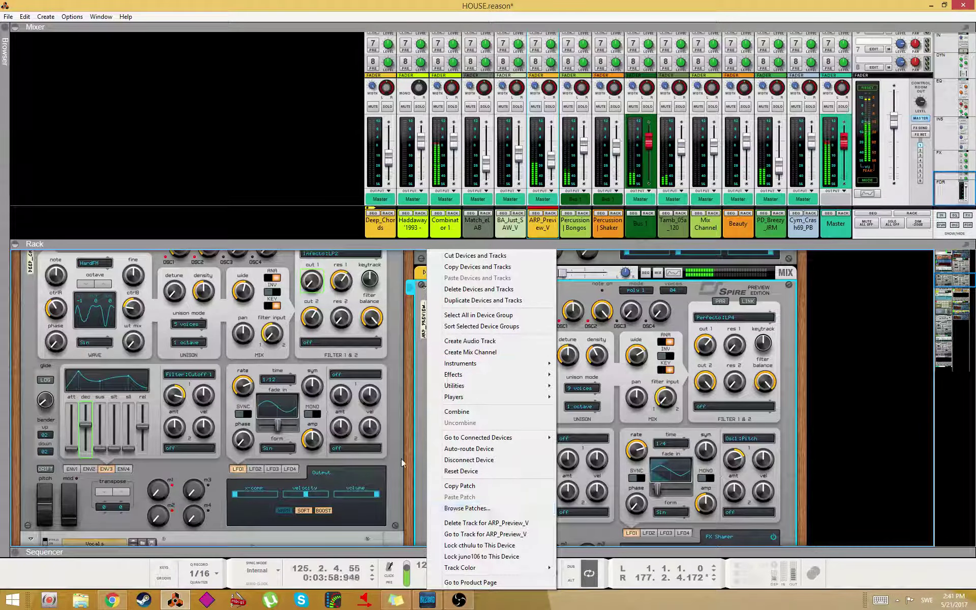
pyautogui.click(457, 411)
pyautogui.click(495, 317)
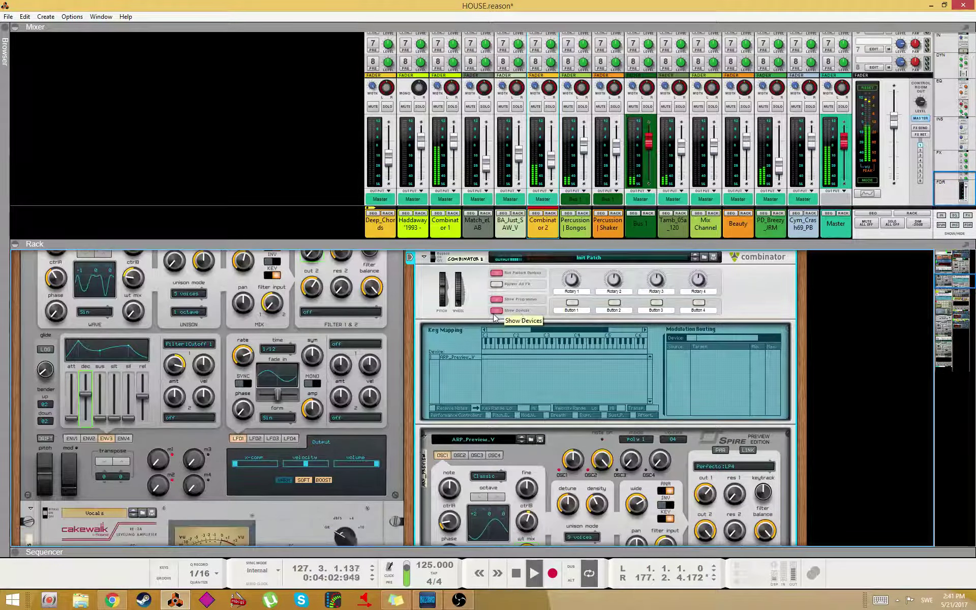
pyautogui.click(459, 359)
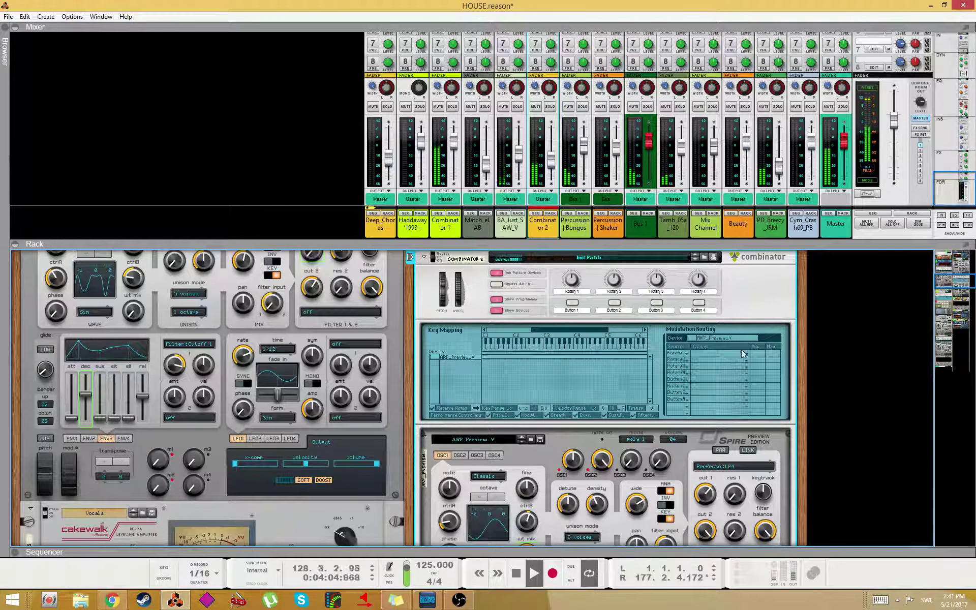
# - Look through Rotary 1's modulation targets for ARP_Preview_V, including its oscillator, envelope, pitch, output and performance groups
pyautogui.click(724, 353)
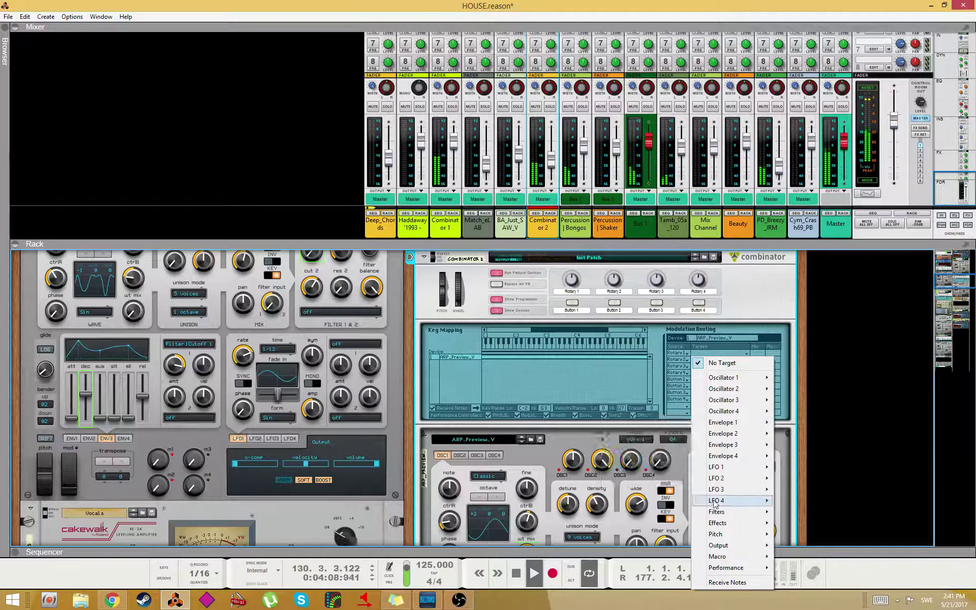
pyautogui.scroll(-2, 661, 374)
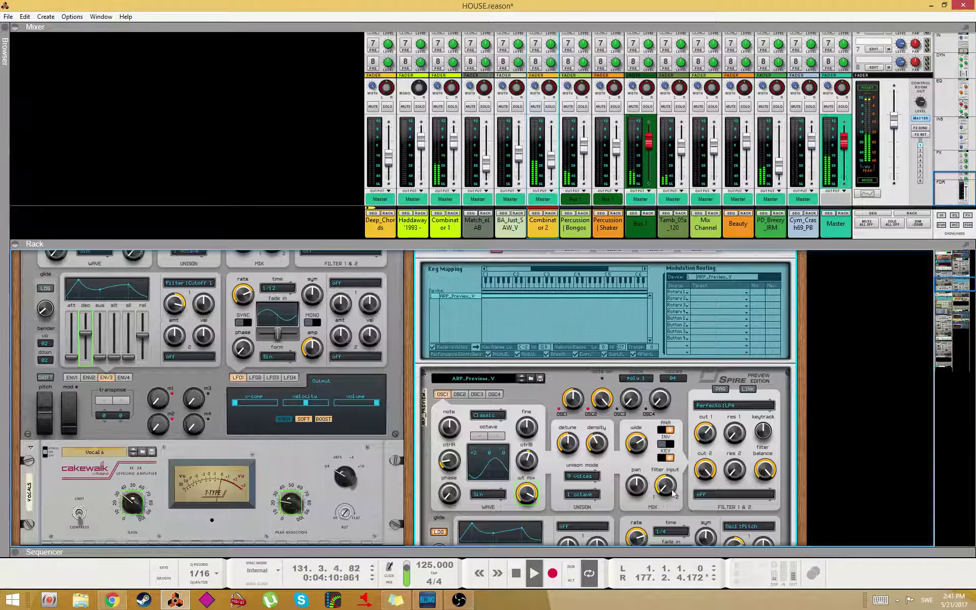
pyautogui.scroll(1, 661, 373)
pyautogui.click(719, 320)
pyautogui.moveTo(734, 348)
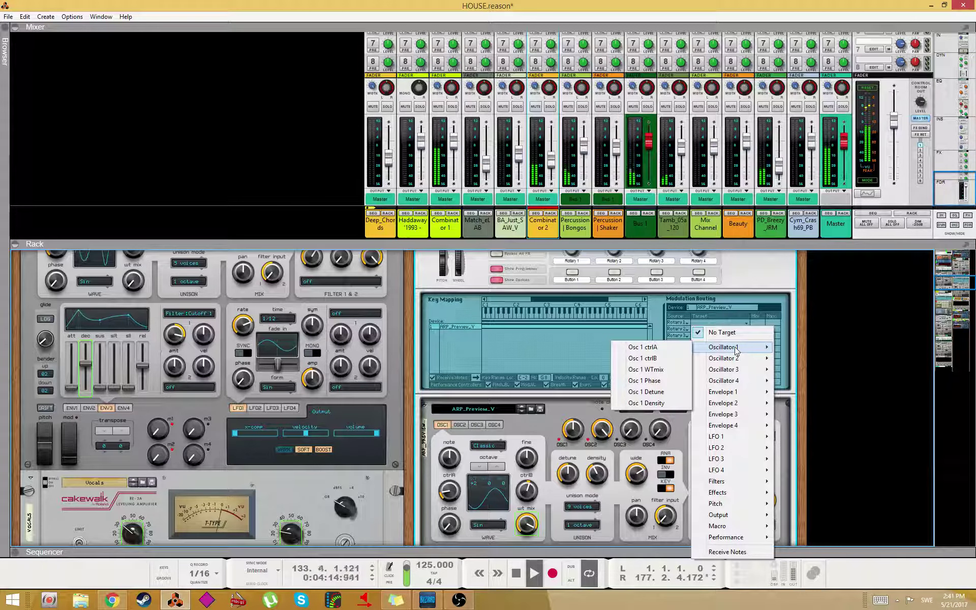
pyautogui.moveTo(738, 396)
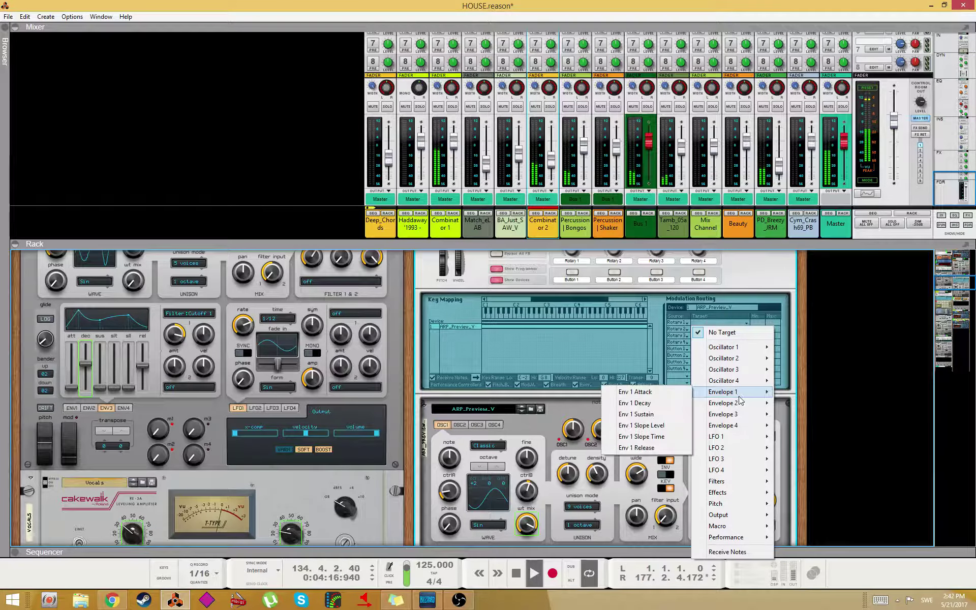
pyautogui.moveTo(741, 483)
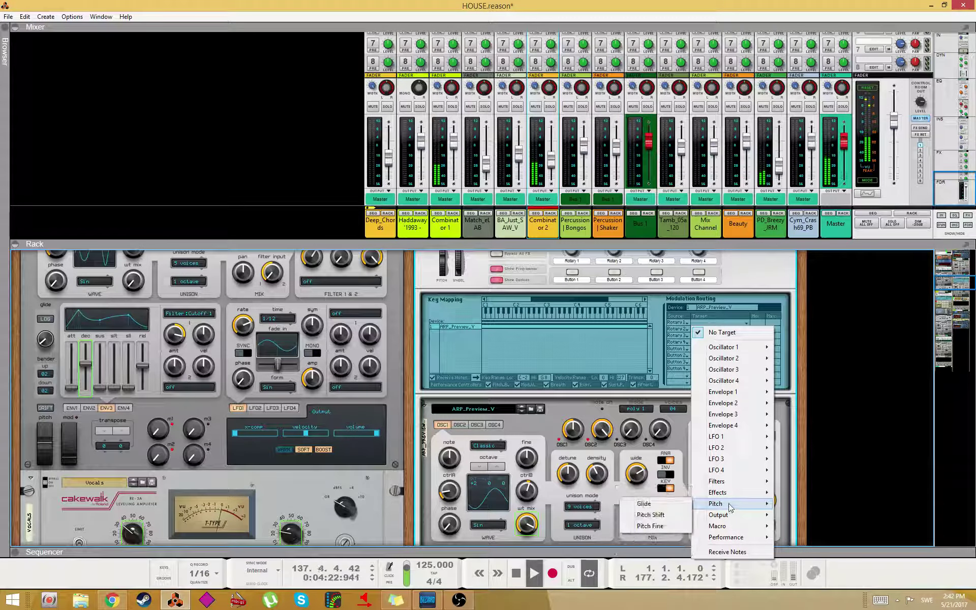
pyautogui.moveTo(730, 518)
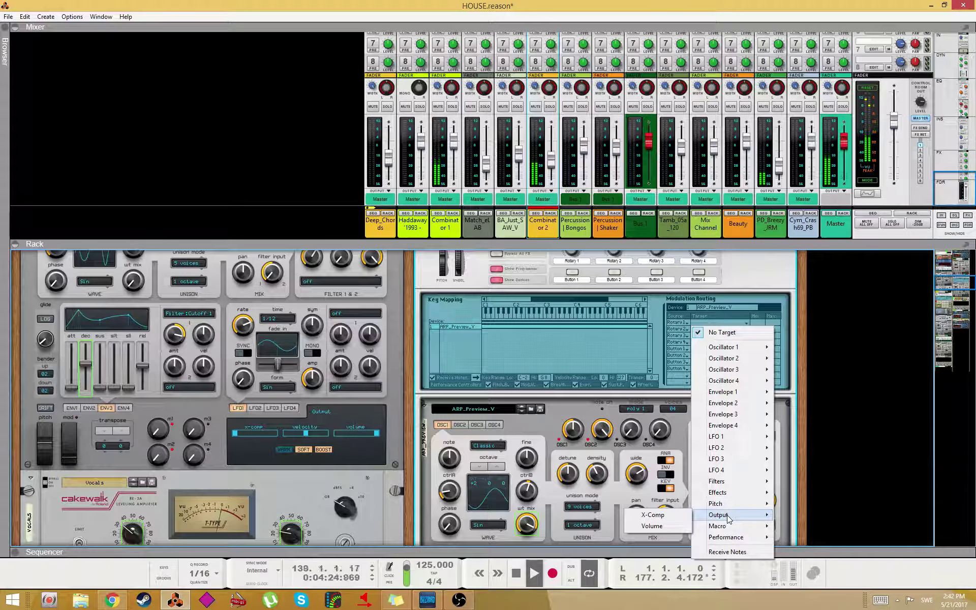
pyautogui.moveTo(731, 539)
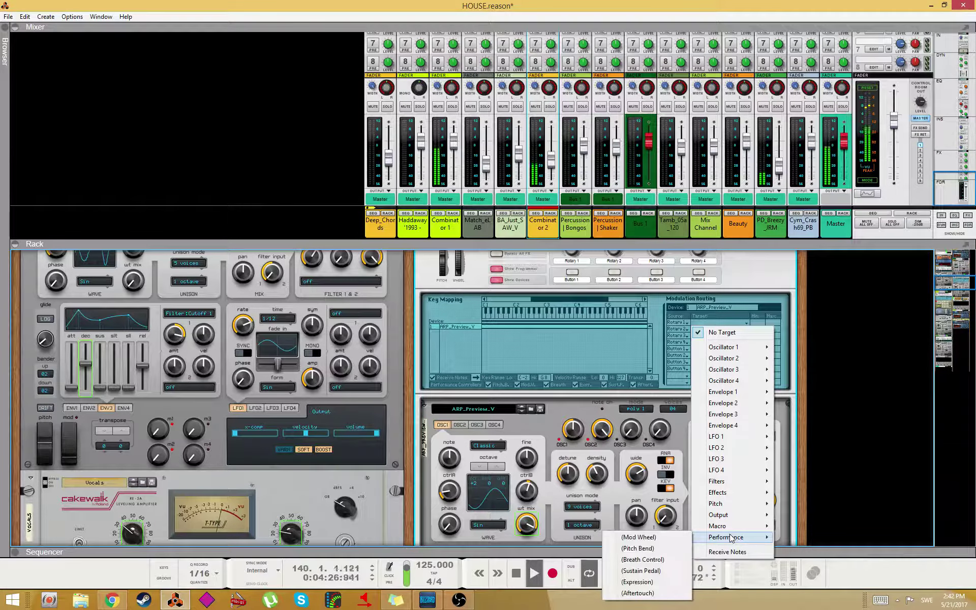
pyautogui.scroll(-2, 676, 427)
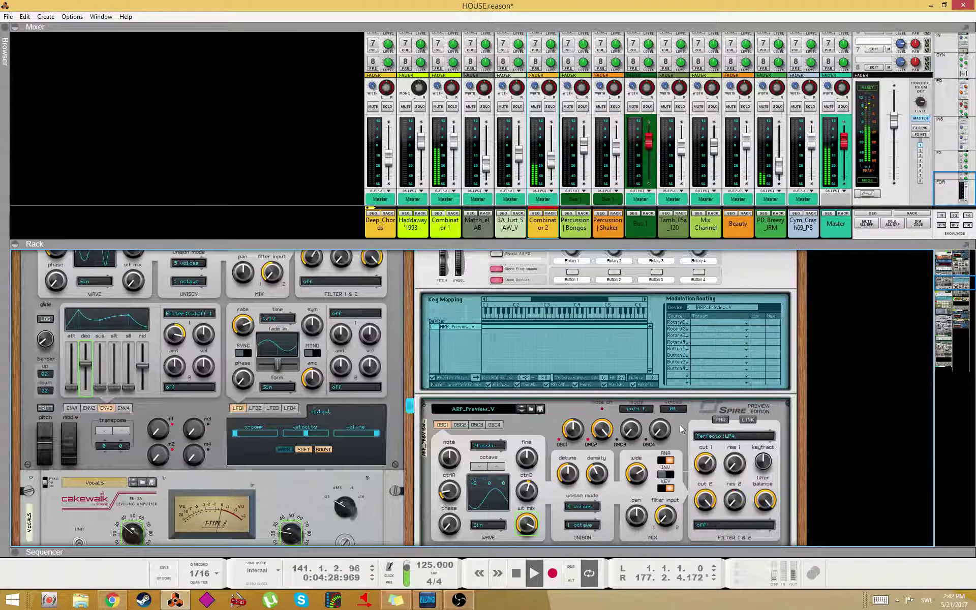
# - Turn ARP_Preview_V's Osc 1 unison width down to 0 and raise it again to compare the sound
pyautogui.moveTo(641, 457); pyautogui.dragTo(672, 525)
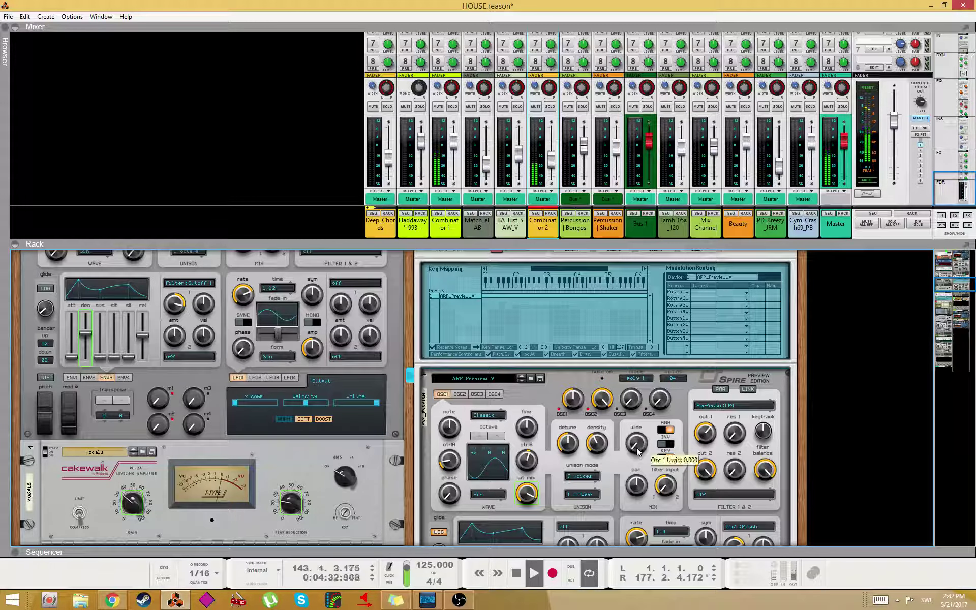
pyautogui.moveTo(638, 451)
pyautogui.mouseDown()
pyautogui.moveTo(647, 436)
pyautogui.moveTo(647, 452)
pyautogui.mouseUp()
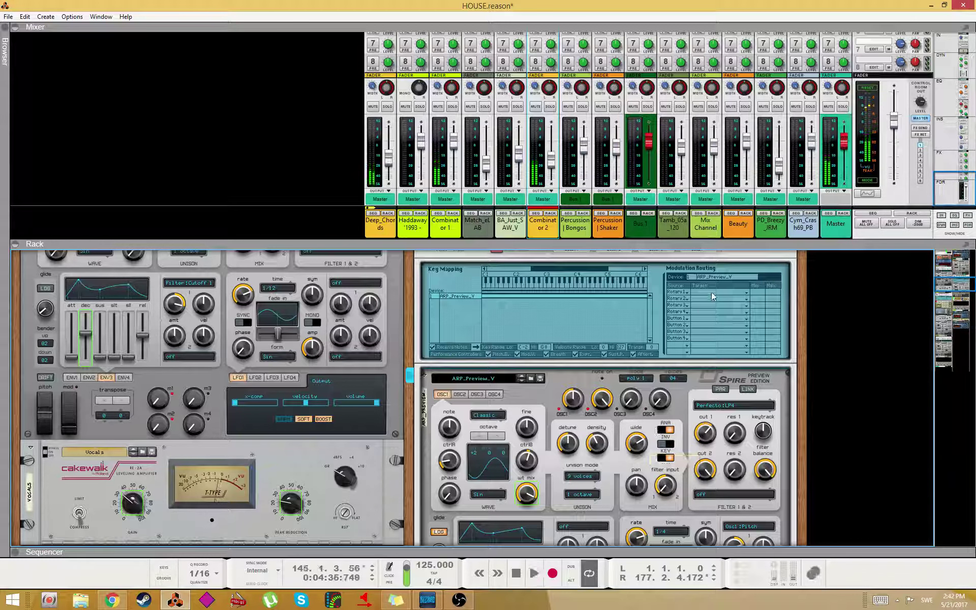
# - Look through the LFO and output modulation targets offered for Rotary 1 on ARP_Preview_V, leaving it unassigned
pyautogui.click(704, 292)
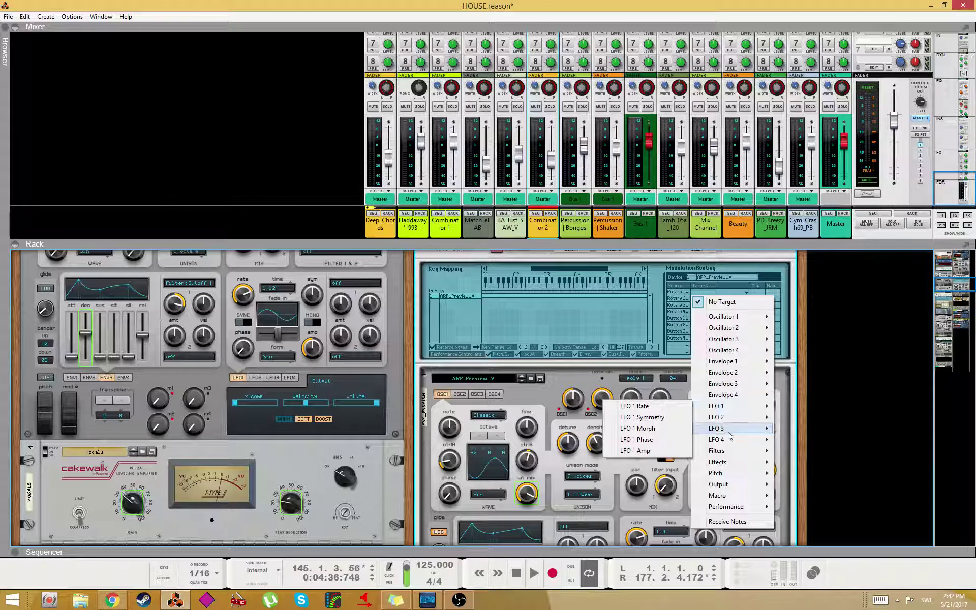
pyautogui.moveTo(727, 456)
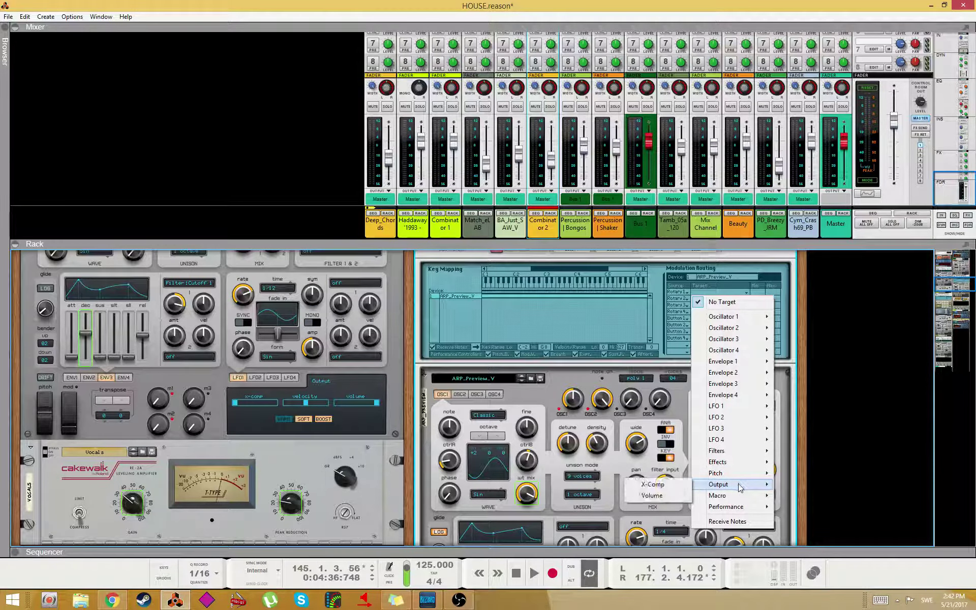
pyautogui.click(636, 386)
# - Examine the modulation matrix of ARP_Preview_V's Spire synth, going through its slots up to slot 4
pyautogui.scroll(-5, 636, 386)
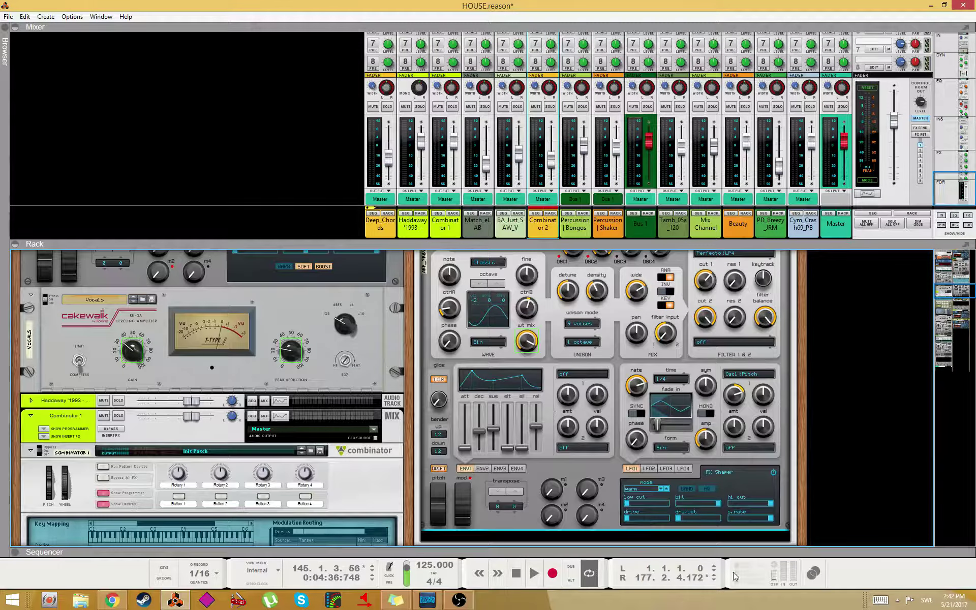
pyautogui.scroll(1, 641, 464)
pyautogui.scroll(-1, 662, 470)
pyautogui.click(719, 471)
pyautogui.click(745, 442)
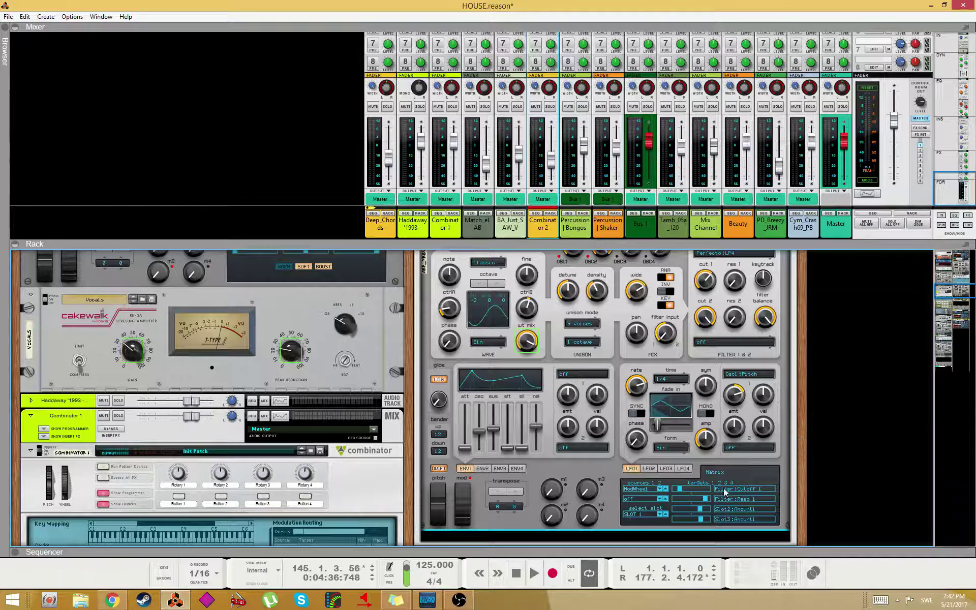
pyautogui.click(660, 516)
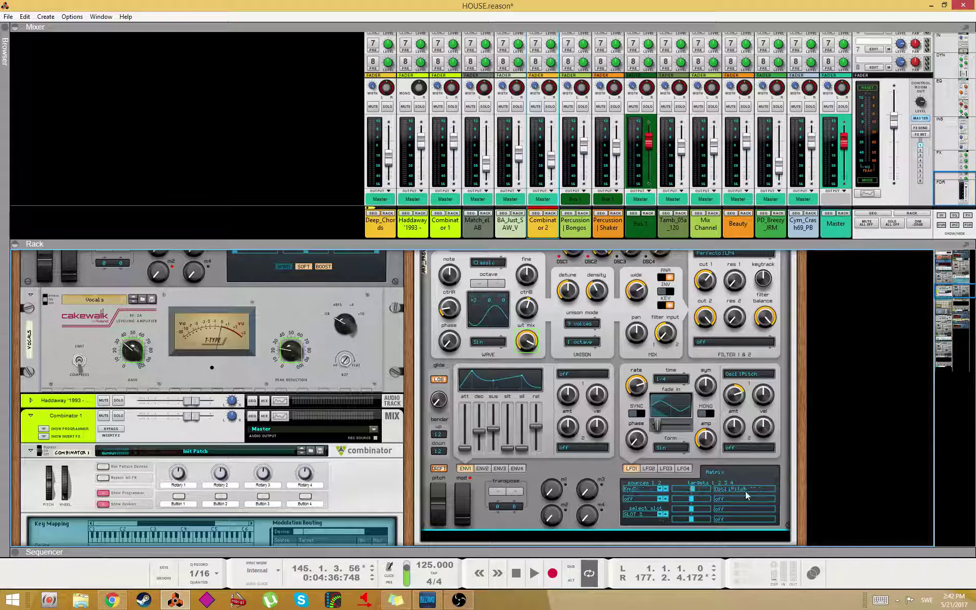
pyautogui.click(659, 515)
# - Select the Combinator that contains the ARP_Preview_V synth and stop playback
pyautogui.scroll(3, 685, 440)
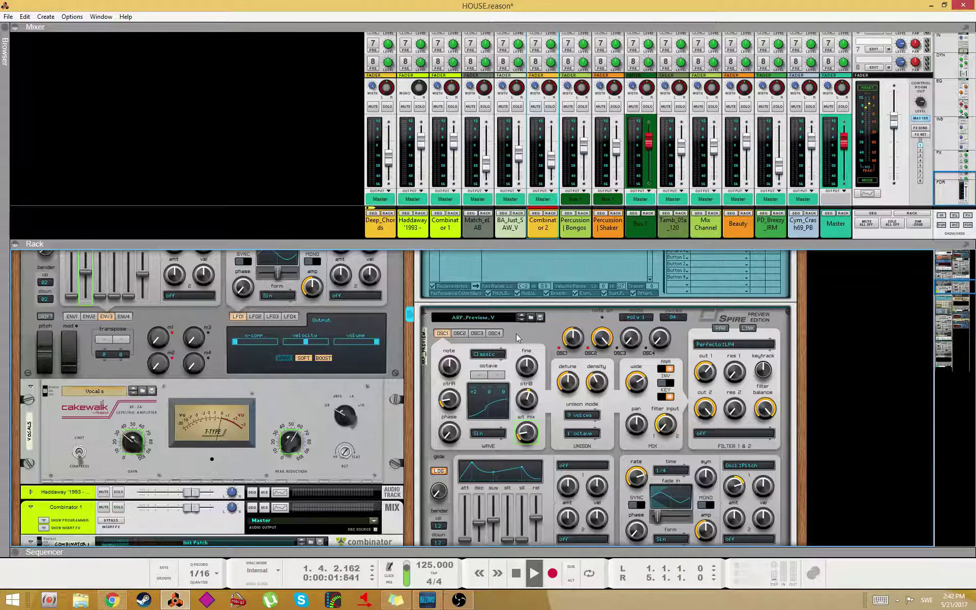
pyautogui.scroll(7, 516, 333)
pyautogui.click(425, 311)
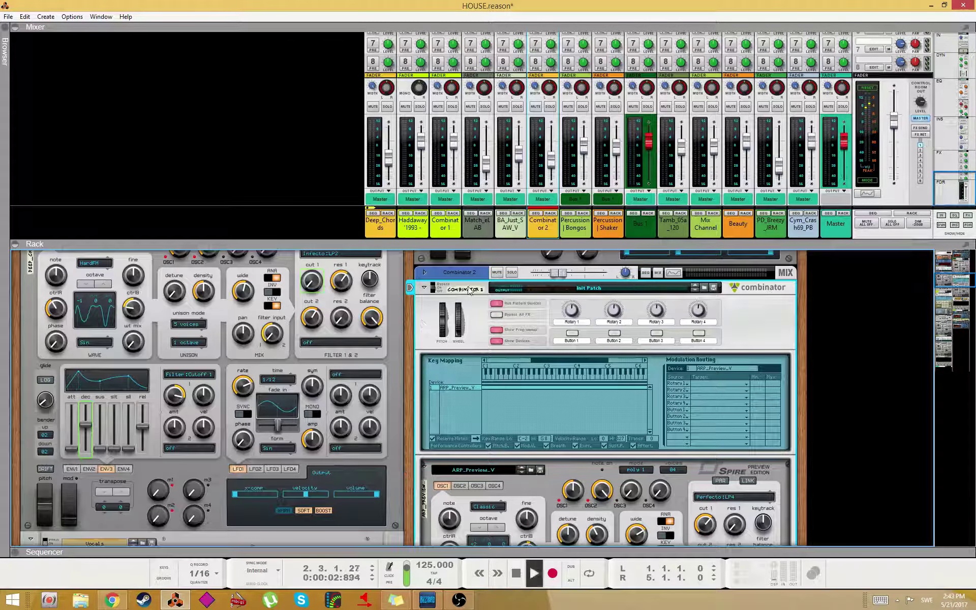
pyautogui.press('space')
pyautogui.scroll(-3, 447, 356)
# - Bring up the sequencer in song view and play the arrangement from about bar 133
pyautogui.press('F6')
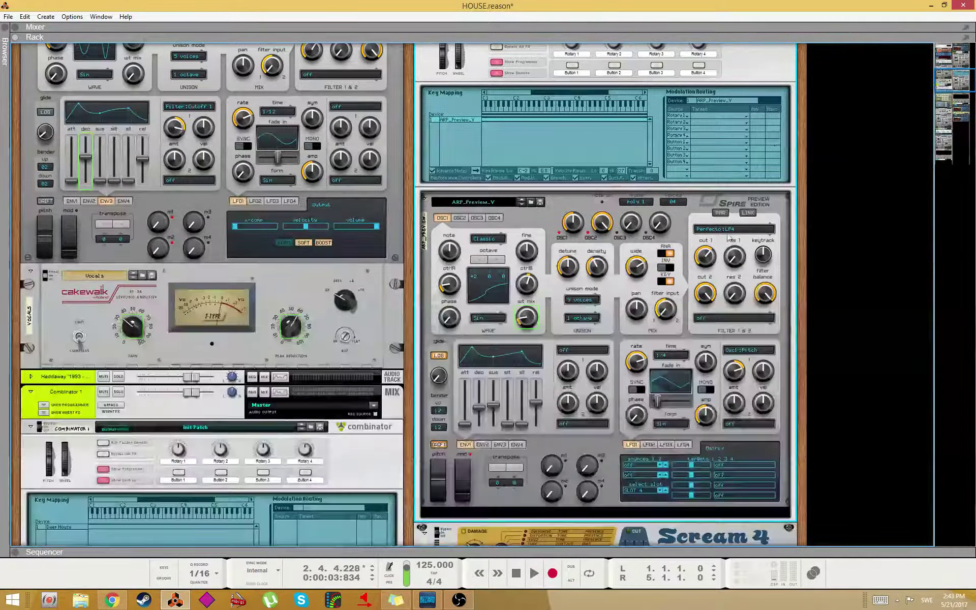
pyautogui.press('F7')
pyautogui.hotkey('ctrl', 'e')
pyautogui.press('b')
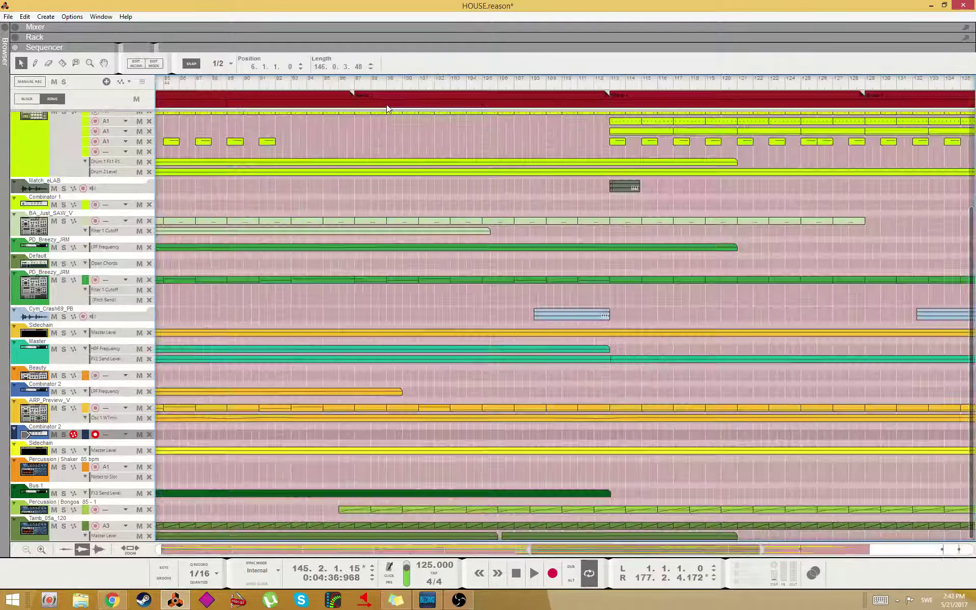
pyautogui.hscroll(4, 565, 305)
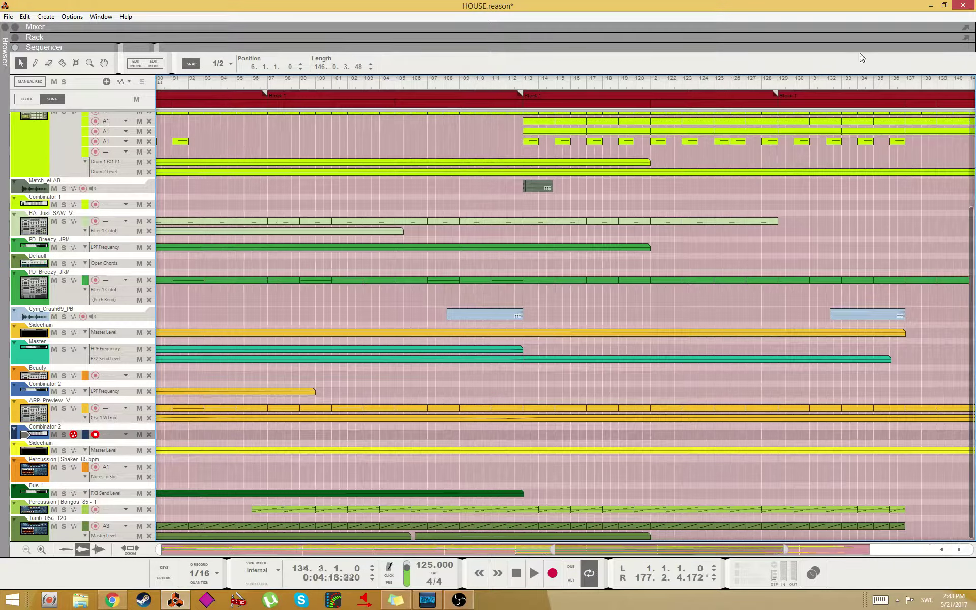
pyautogui.click(842, 83)
pyautogui.press('space')
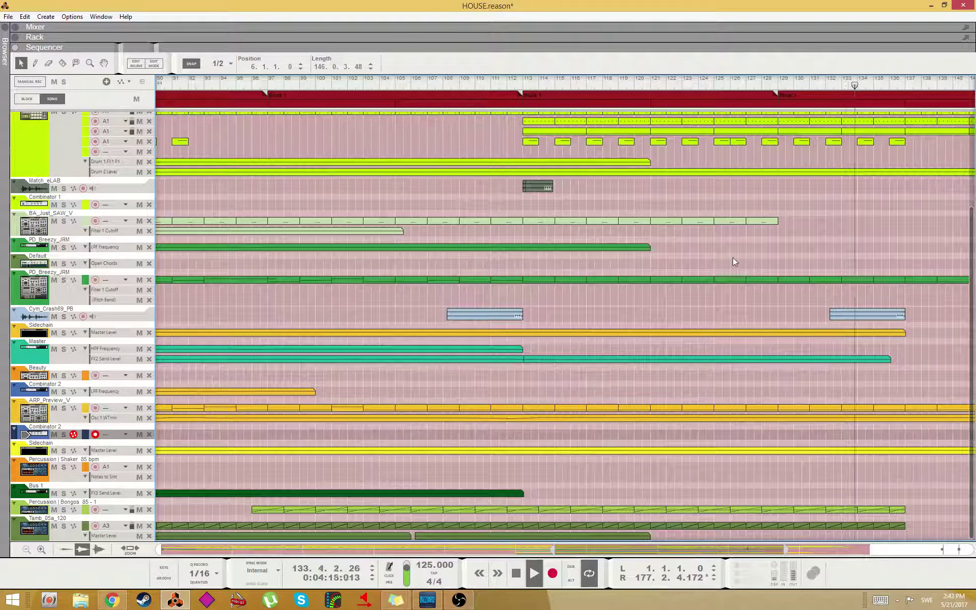
# - Locate Combinator 2's ARP_Preview_V synth in the rack and set its Osc 1 unison width to 0 after trying 0.500
pyautogui.press('F5')
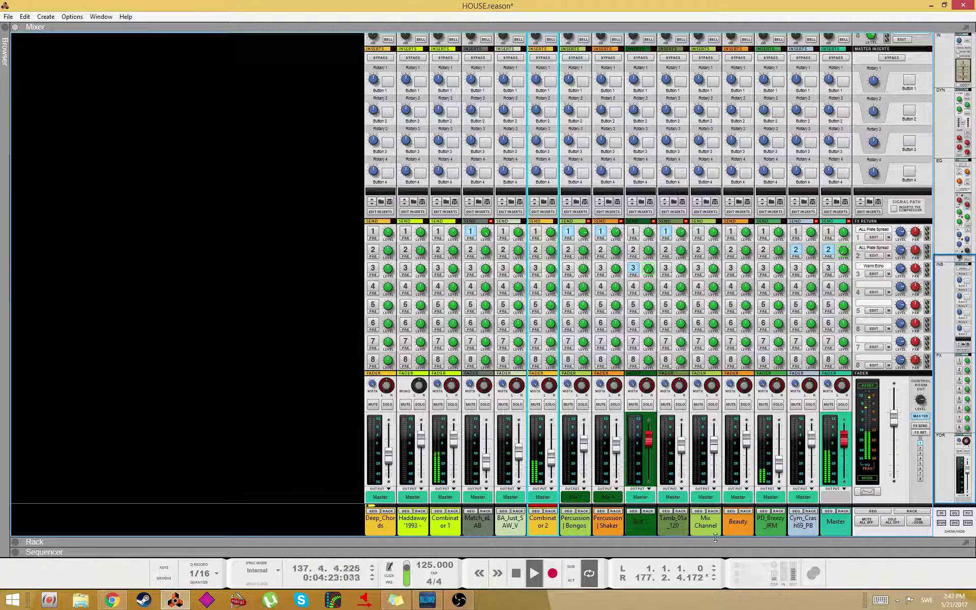
pyautogui.click(775, 511)
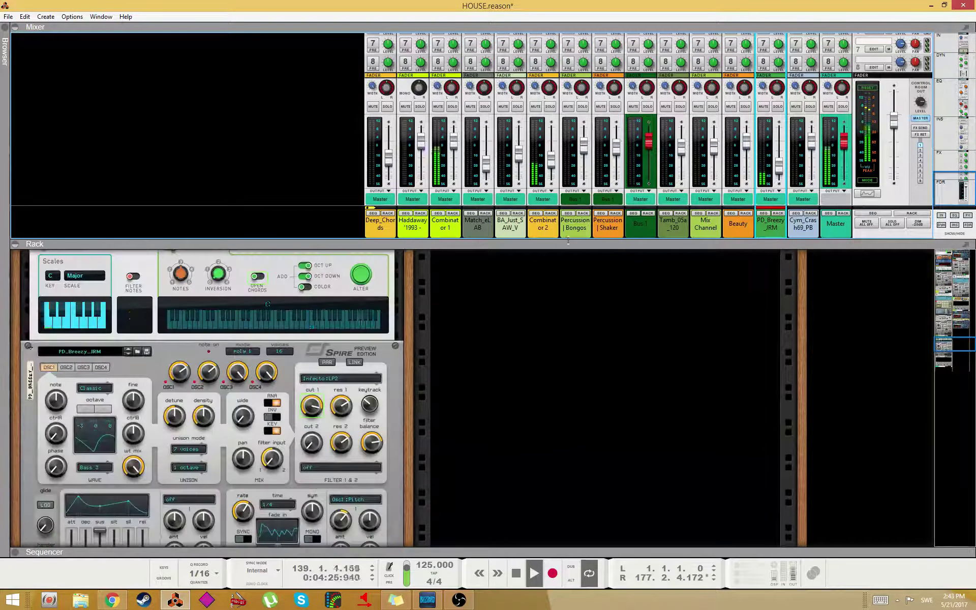
pyautogui.click(549, 213)
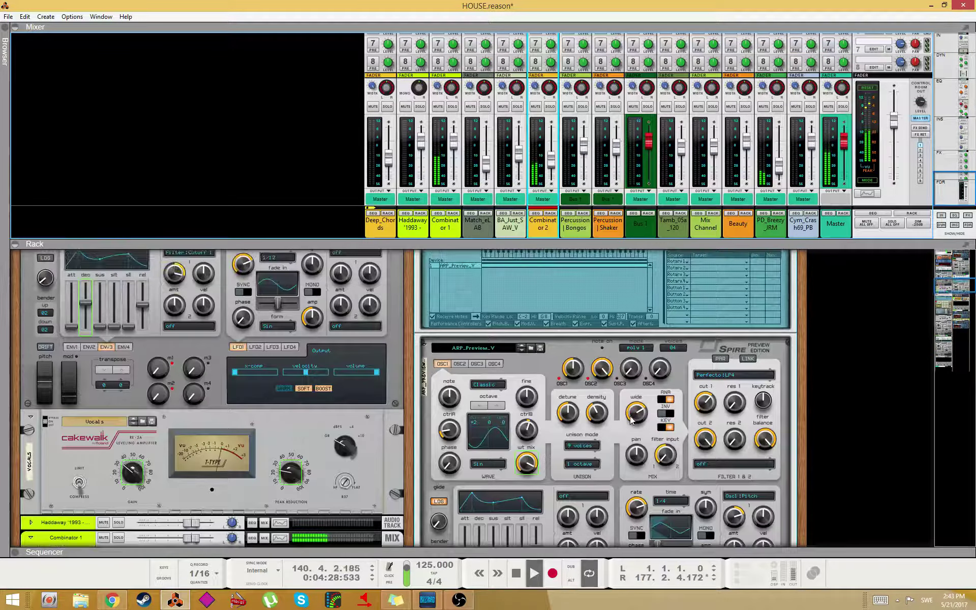
pyautogui.click(632, 418)
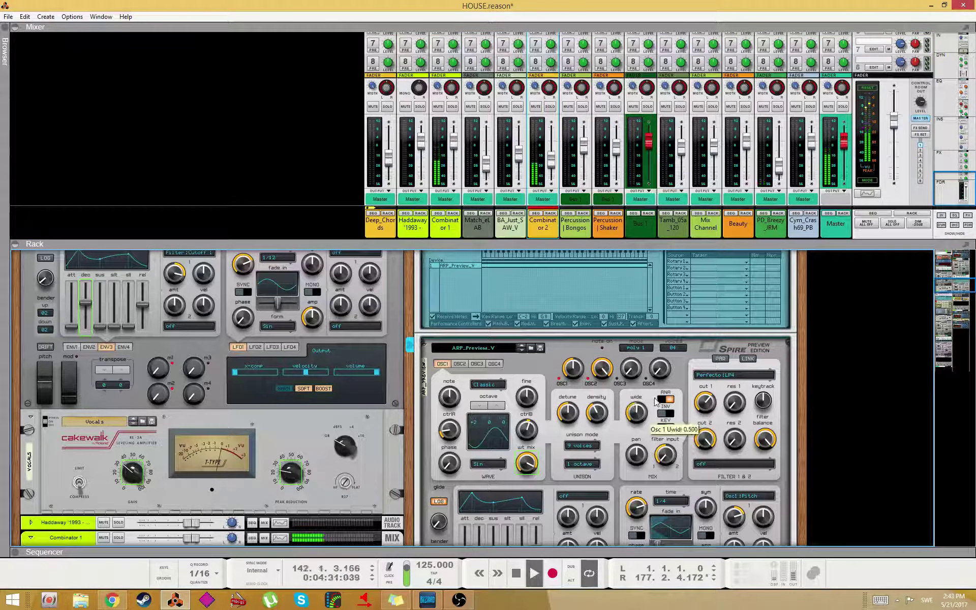
pyautogui.moveTo(655, 399); pyautogui.dragTo(659, 403)
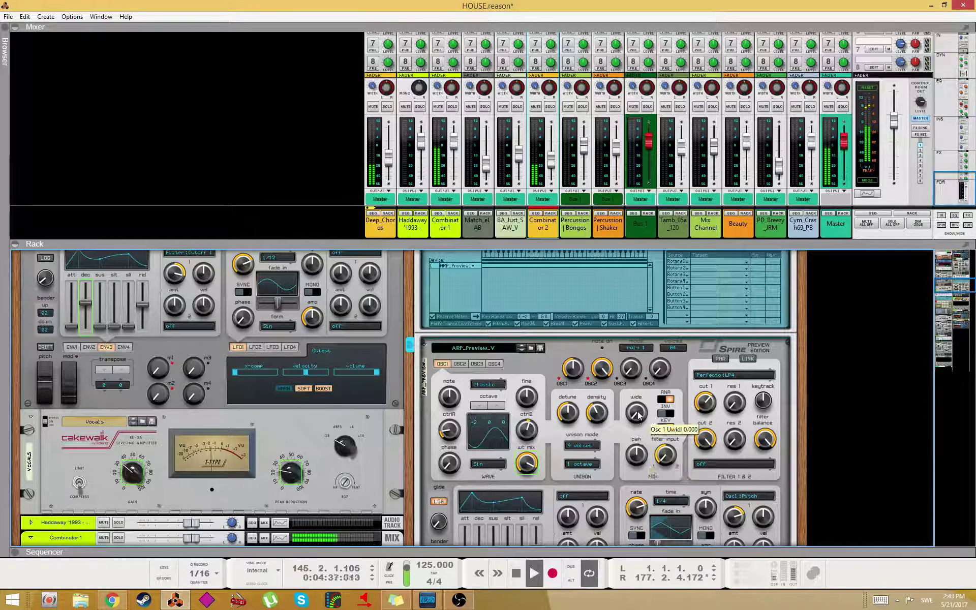
# - Set the loop in the sequencer from bar 145 to bar 153 and move the playback position to about bar 138
pyautogui.press('F5')
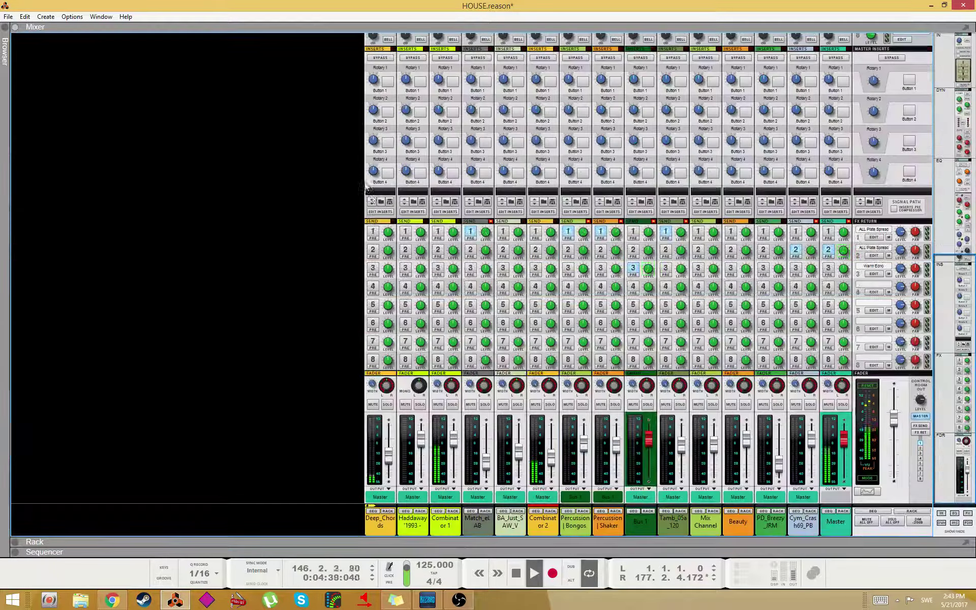
pyautogui.press('F6')
pyautogui.press('F7')
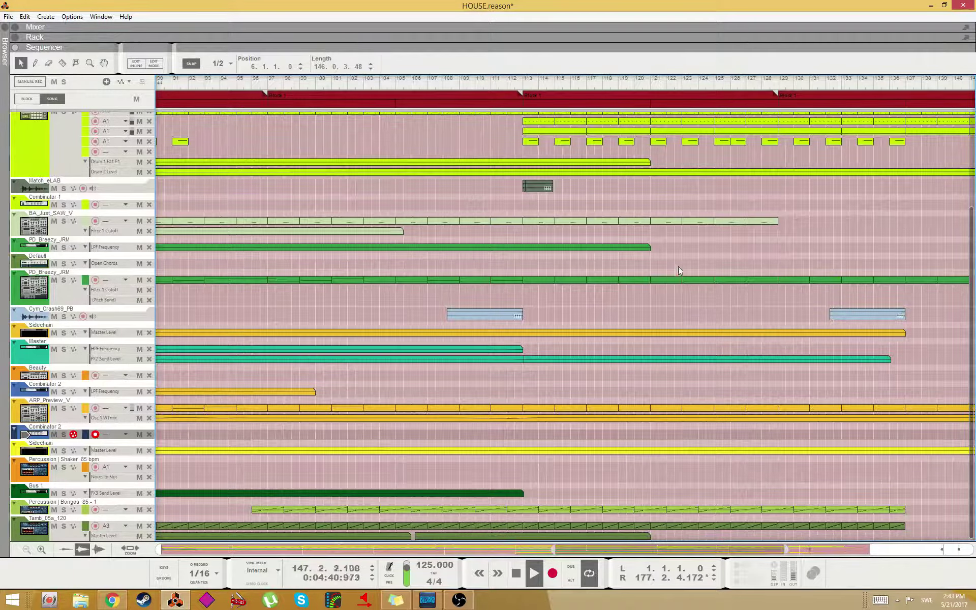
pyautogui.scroll(4, 678, 266)
pyautogui.moveTo(658, 549); pyautogui.dragTo(843, 549)
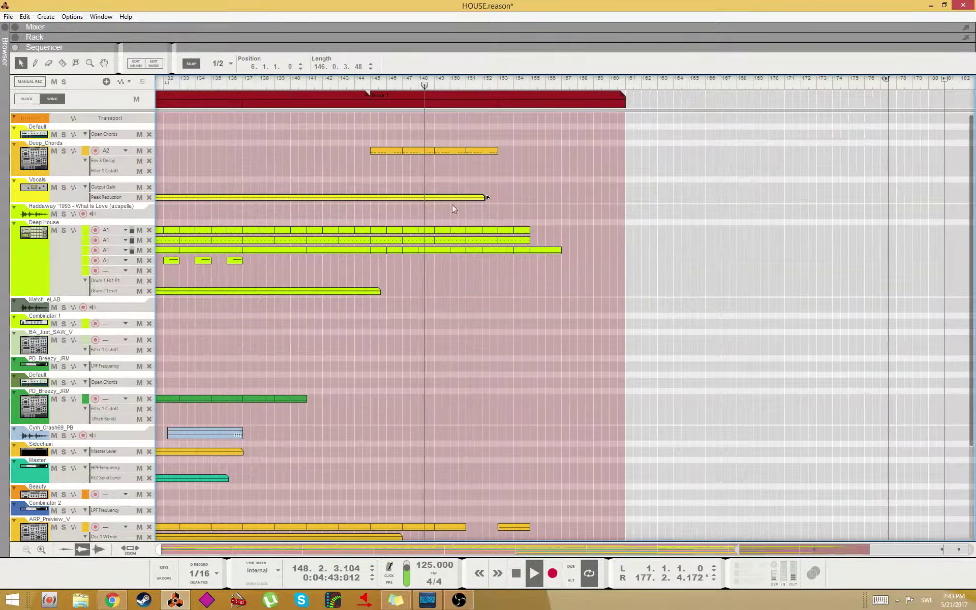
pyautogui.keyDown('alt'); pyautogui.click(484, 84); pyautogui.keyUp('alt')
pyautogui.keyDown('alt'); pyautogui.click(496, 84); pyautogui.keyUp('alt')
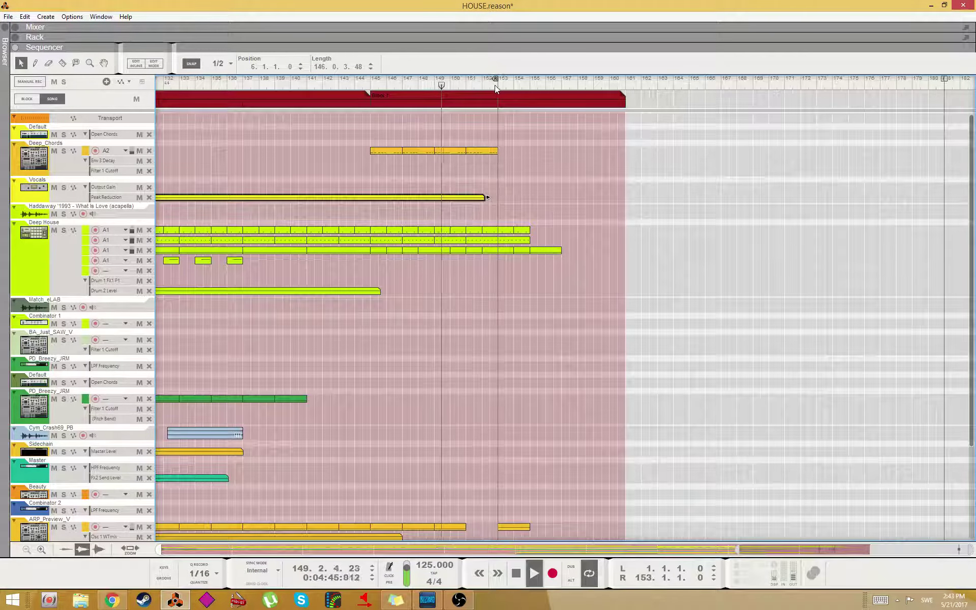
pyautogui.keyDown('ctrl'); pyautogui.click(372, 84); pyautogui.keyUp('ctrl')
pyautogui.click(259, 84)
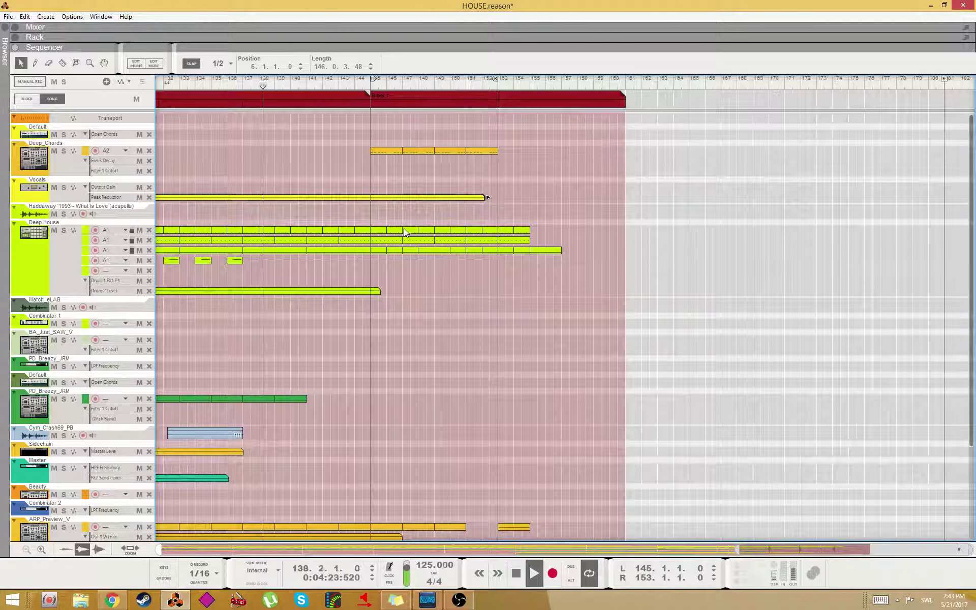
# - Lengthen the automation clips for Vocals Peak Reduction to 150 bars, ARP_Preview_V Osc 1 WTmix to 89 and the lower Sidechain Master Level to 92
pyautogui.scroll(-5, 489, 361)
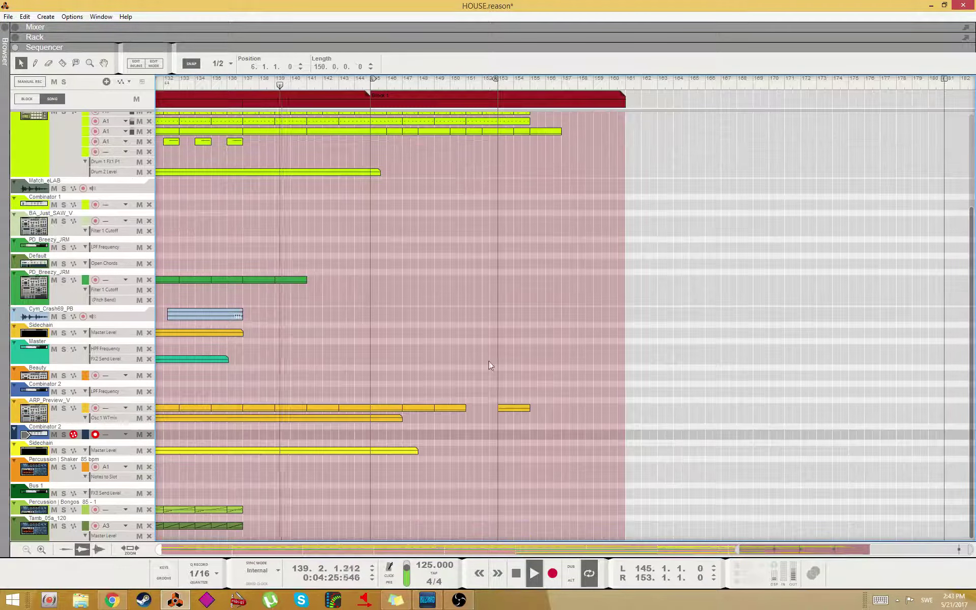
pyautogui.click(405, 418)
pyautogui.moveTo(405, 418); pyautogui.dragTo(768, 418)
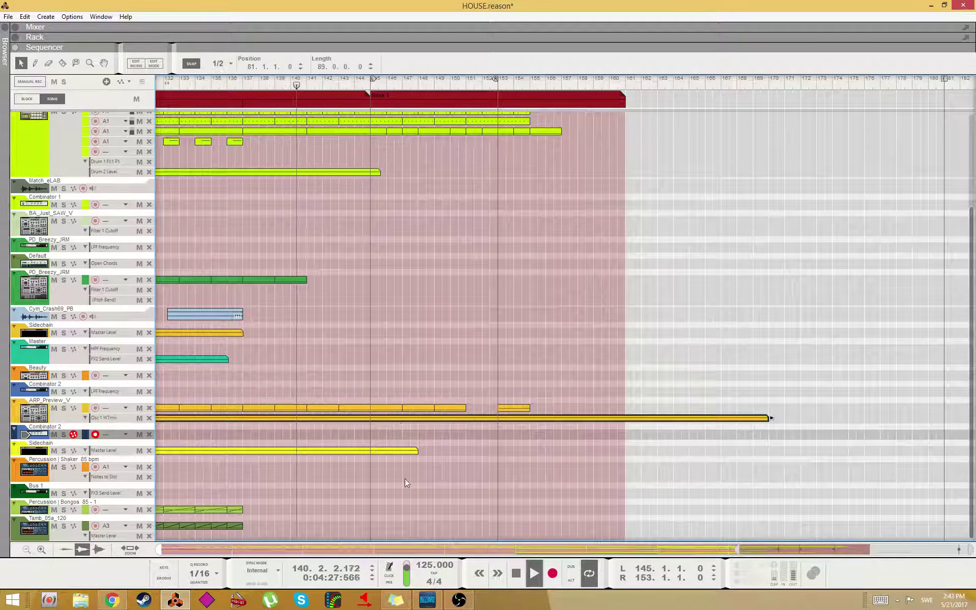
pyautogui.moveTo(455, 445); pyautogui.dragTo(824, 449)
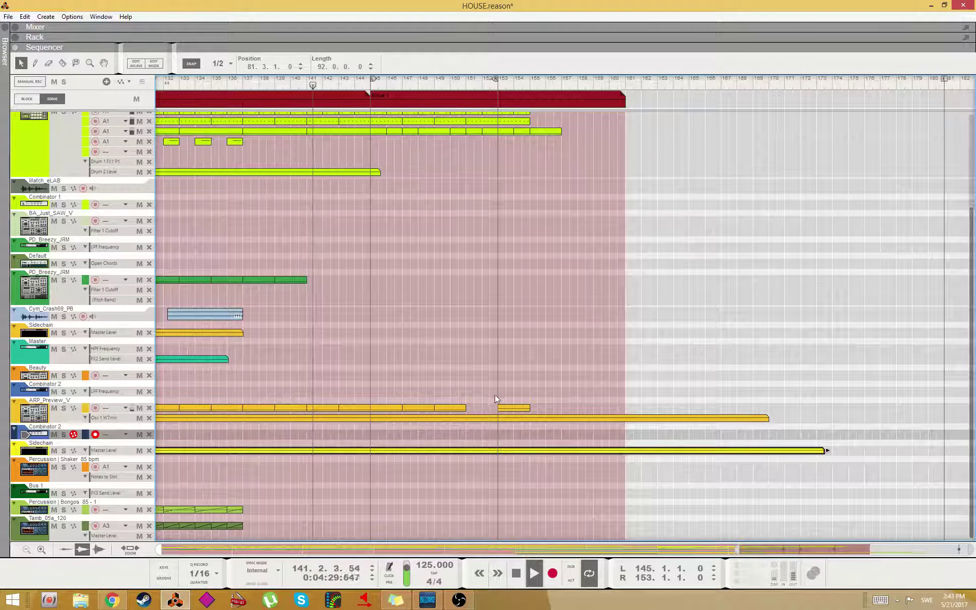
# - Duplicate the two-bar ARP_Preview_V note clip at bar 149 to fill the gap at bar 151
pyautogui.click(458, 408)
pyautogui.press('super+f')
pyautogui.press('Escape')
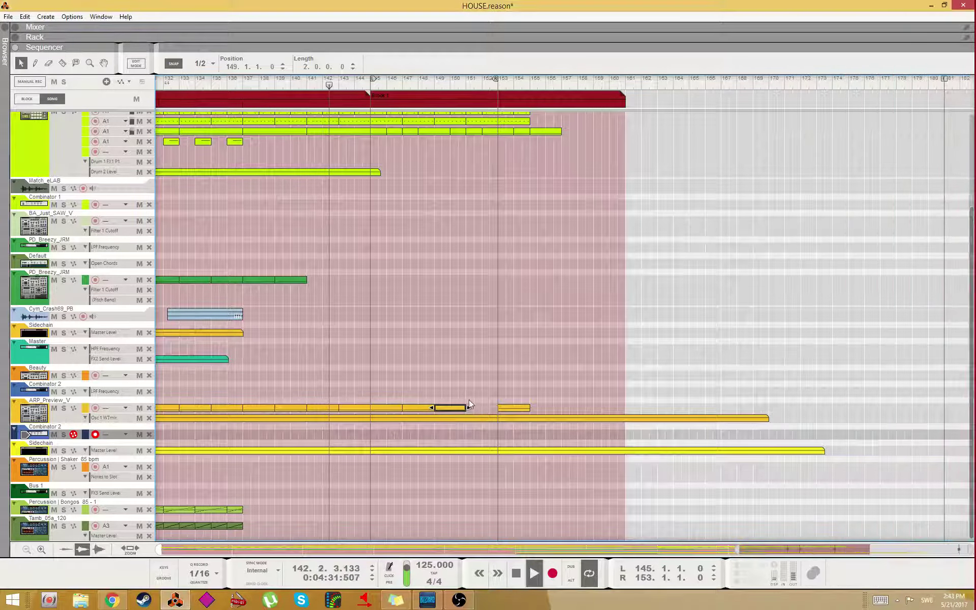
pyautogui.hotkey('ctrl', 'd')
# - Open the Deep_Chords clip at bar 147 to examine its notes and return to the arrangement
pyautogui.scroll(5, 442, 341)
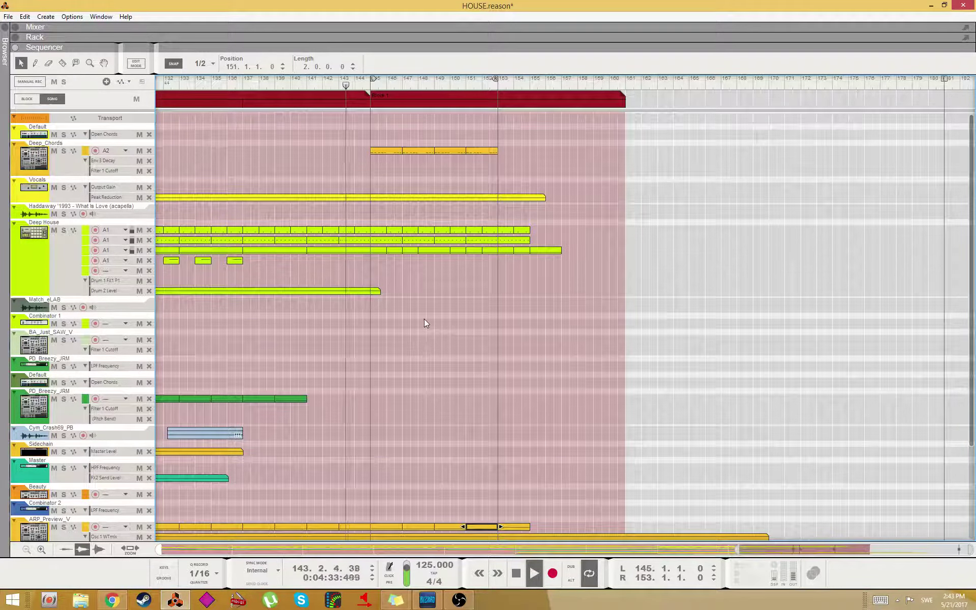
pyautogui.scroll(-3, 407, 406)
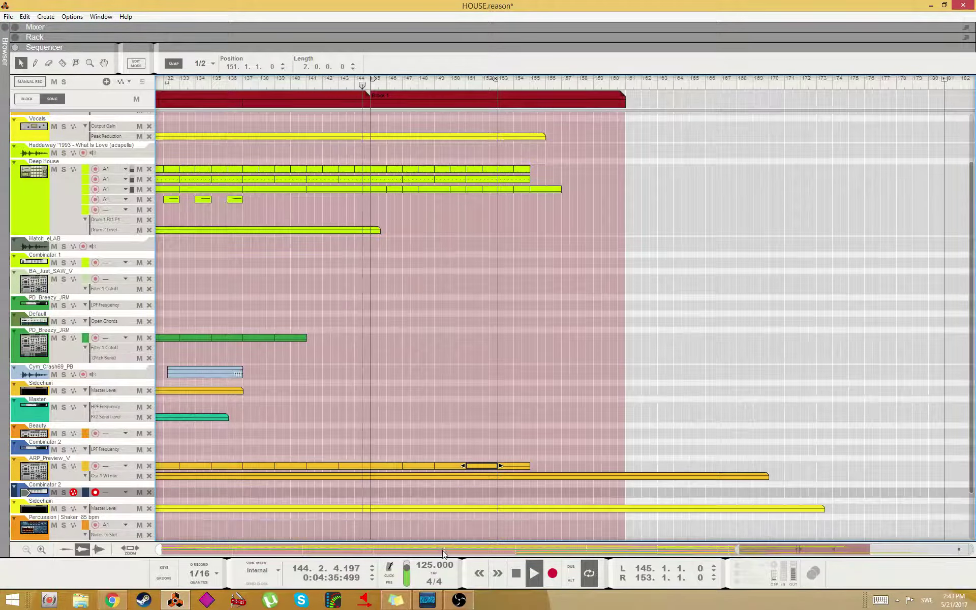
pyautogui.click(349, 549)
pyautogui.scroll(3, 574, 346)
pyautogui.moveTo(442, 550); pyautogui.dragTo(908, 485)
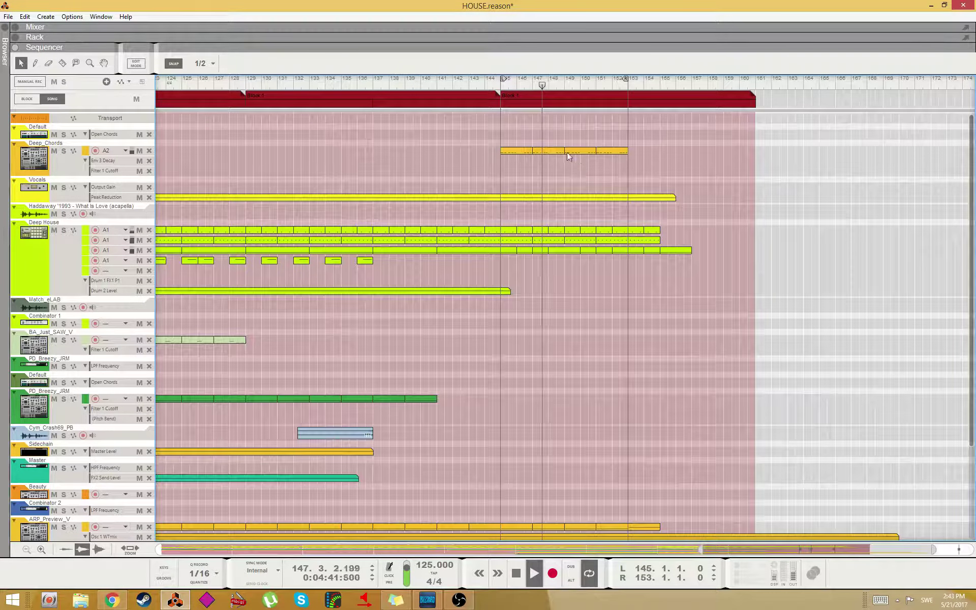
pyautogui.doubleClick(553, 149)
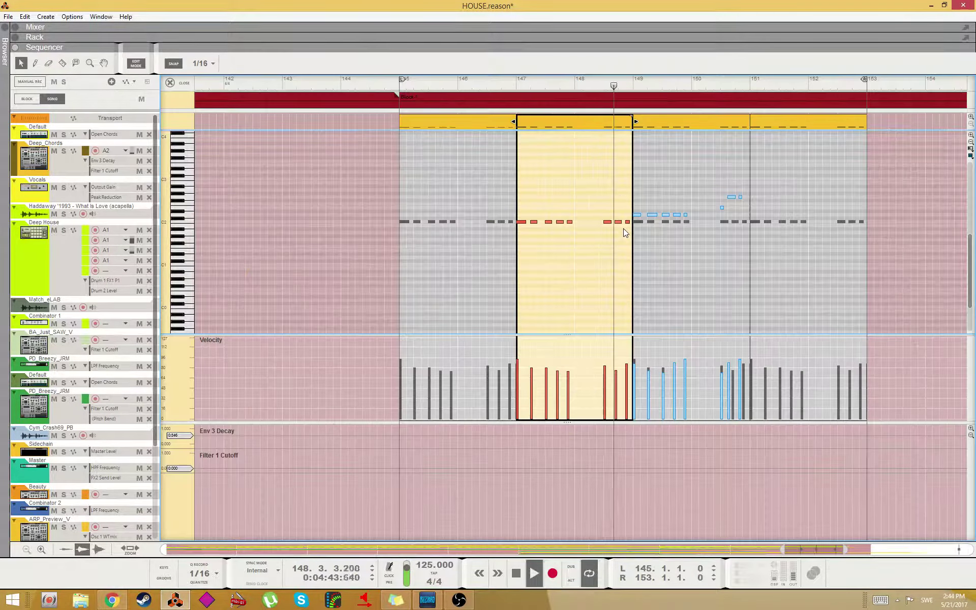
pyautogui.press('Escape')
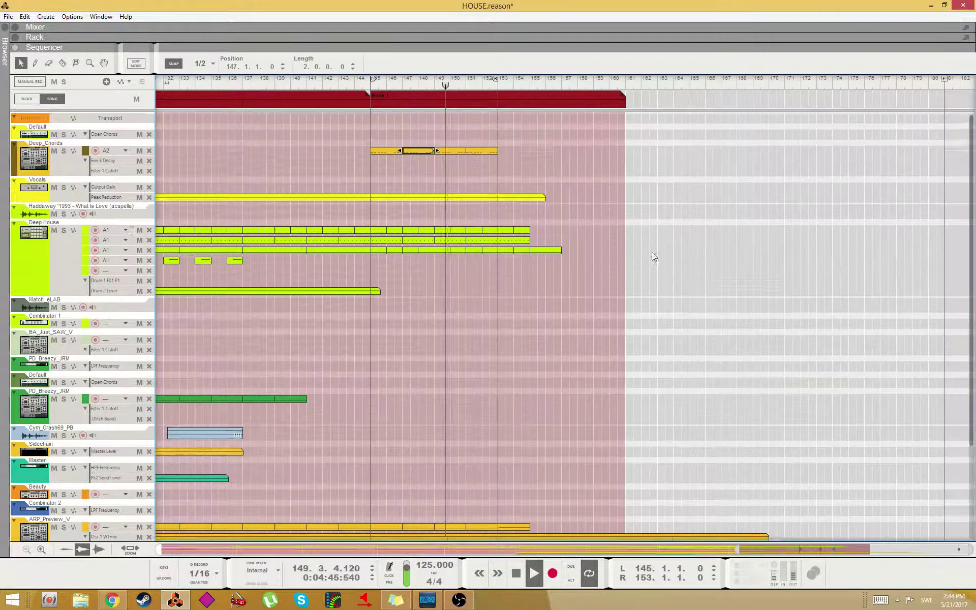
pyautogui.scroll(-3, 638, 322)
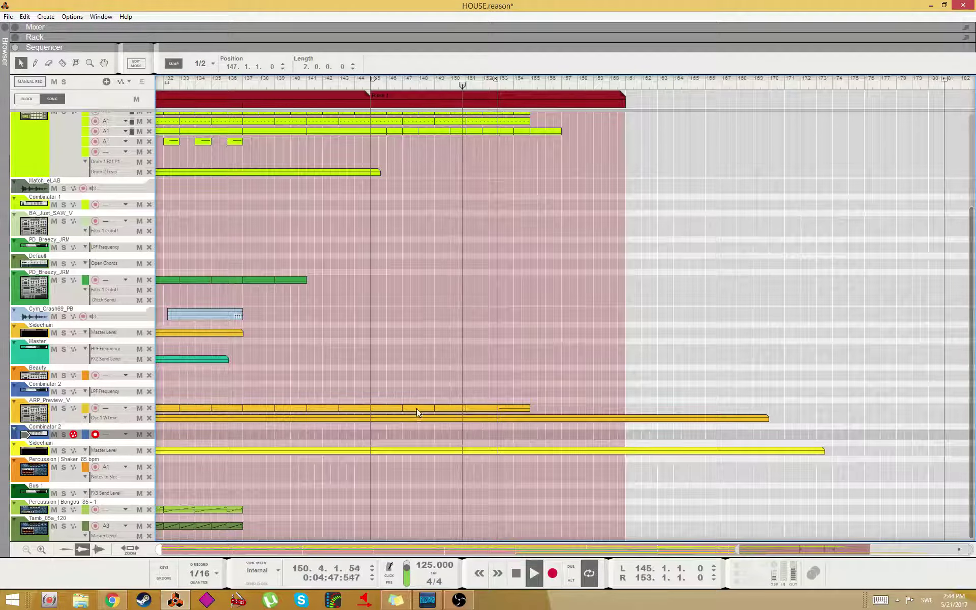
pyautogui.click(481, 408)
pyautogui.click(421, 104)
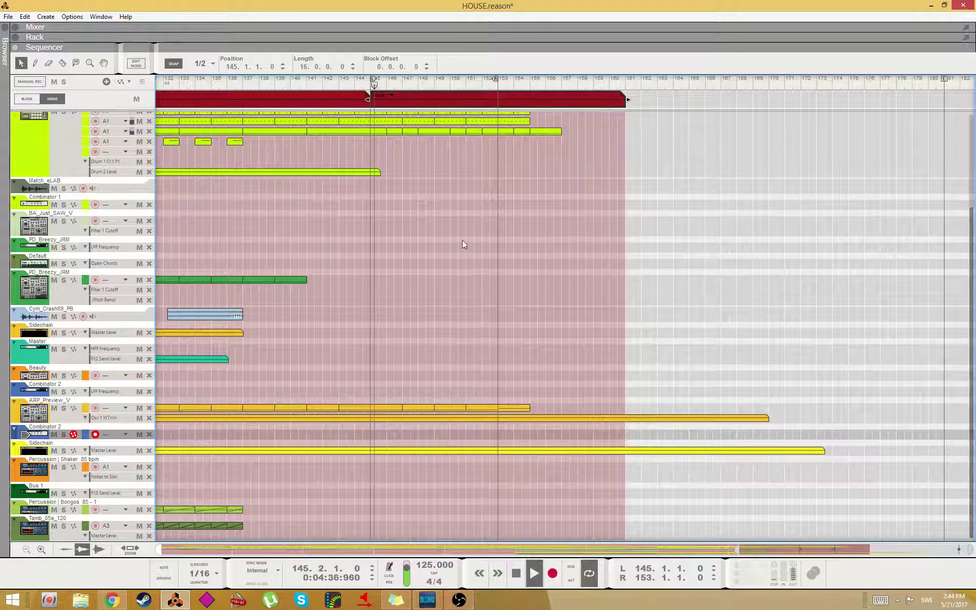
pyautogui.click(459, 362)
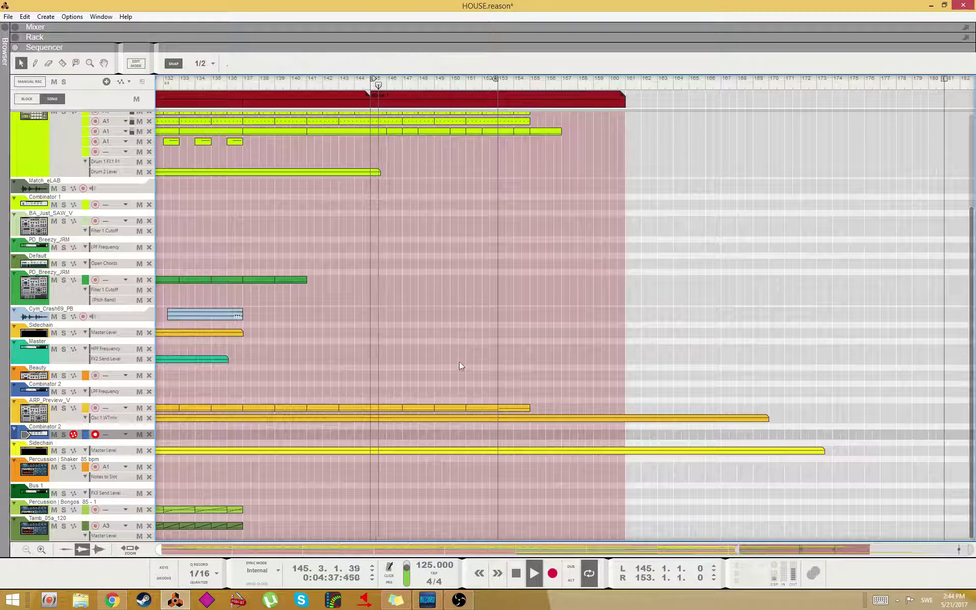
# - Draw a point of about 0.386 just after bar 145 in ARP_Preview_V's Osc 1 WTmix automation and close the clip
pyautogui.doubleClick(373, 421)
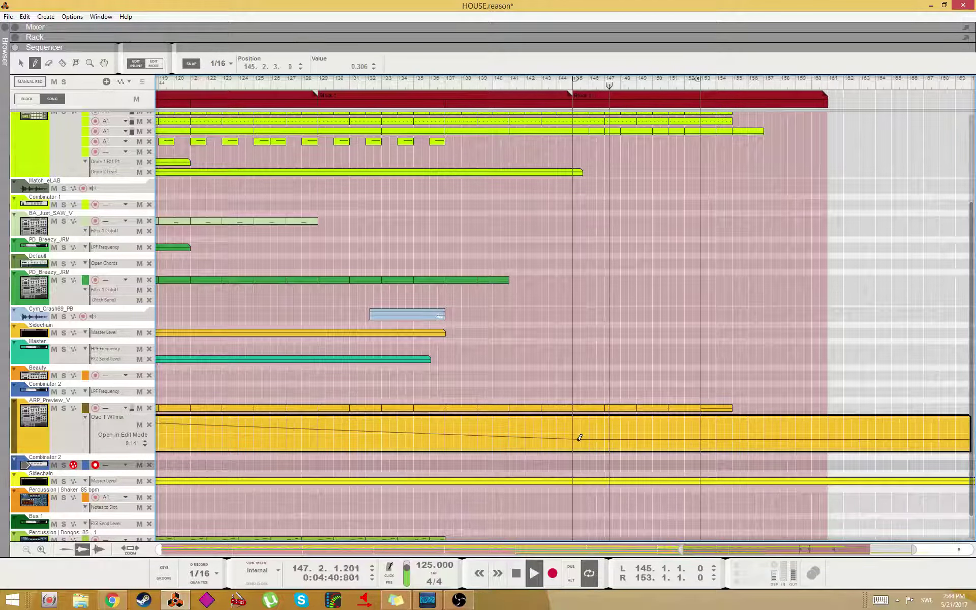
pyautogui.click(578, 439)
pyautogui.press('q')
pyautogui.click(621, 341)
# - Duplicate the two-bar ARP_Preview_V note clip at bar 153 to fill the track up to bar 161
pyautogui.click(714, 409)
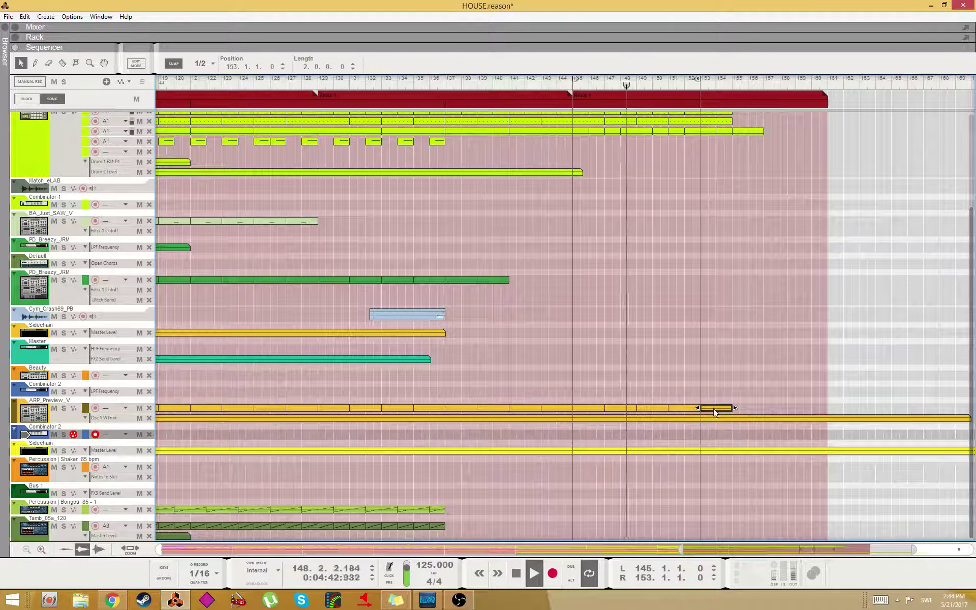
pyautogui.moveTo(713, 408)
pyautogui.mouseDown()
pyautogui.moveTo(579, 404)
pyautogui.moveTo(682, 399)
pyautogui.moveTo(592, 411)
pyautogui.moveTo(720, 409)
pyautogui.mouseUp()
# - Draw a Filter 1 Cutoff automation clip for Deep_Chords from bar 145 to bar 153
pyautogui.scroll(4, 675, 343)
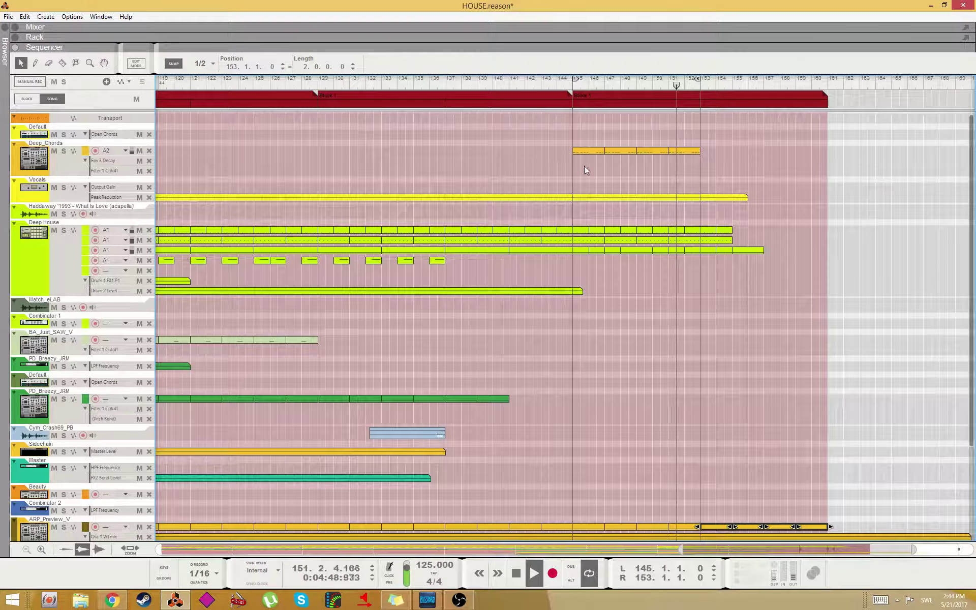
pyautogui.press('p')
pyautogui.moveTo(579, 171)
pyautogui.mouseDown()
pyautogui.moveTo(700, 169)
pyautogui.moveTo(541, 147)
pyautogui.mouseUp()
pyautogui.press('q')
# - Copy the Deep_Chords note clips of bars 145–153 to bar 153 and move the loop end to bar 161
pyautogui.keyDown('ctrl'); pyautogui.moveTo(597, 151); pyautogui.dragTo(725, 151); pyautogui.keyUp('ctrl')
pyautogui.keyDown('alt'); pyautogui.click(828, 80); pyautogui.keyUp('alt')
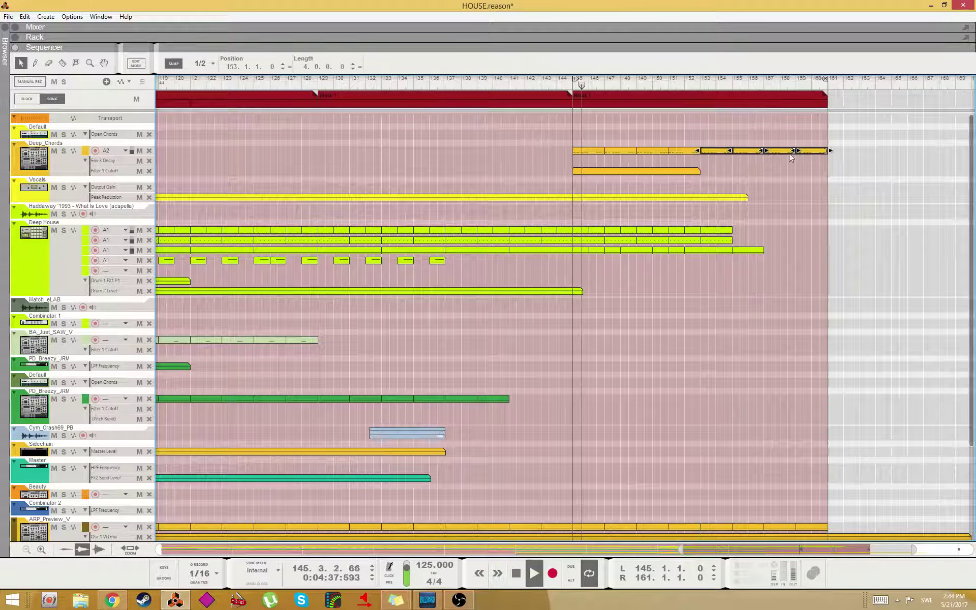
# - Duplicate the clips of bars 145–155 in the first two Deep House lanes so they continue to bar 165
pyautogui.moveTo(761, 225); pyautogui.dragTo(577, 239)
pyautogui.hotkey('ctrl', 'd')
pyautogui.moveTo(789, 265); pyautogui.dragTo(582, 253)
pyautogui.hotkey('ctrl', 'd')
pyautogui.hotkey('ctrl', 'z')
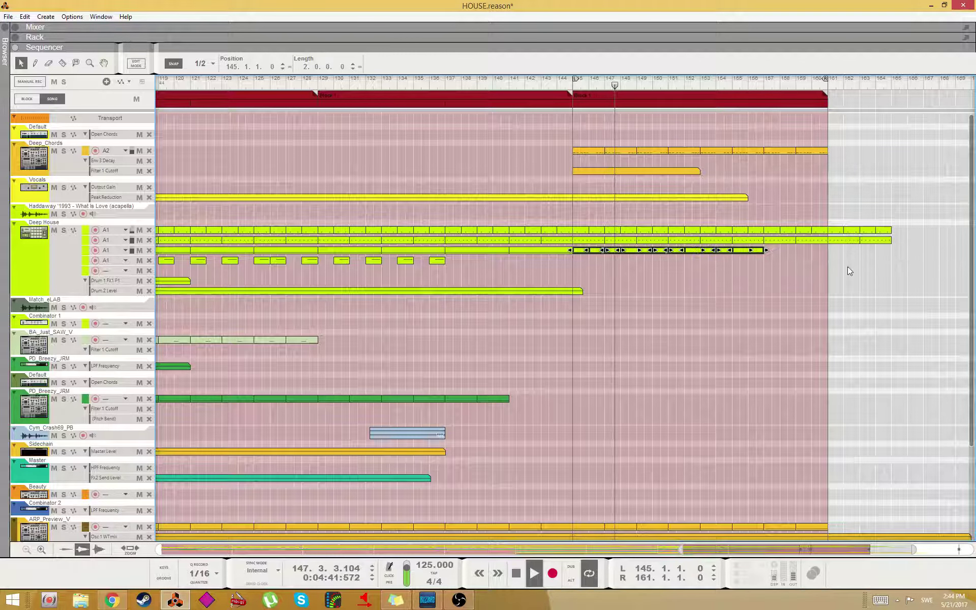
# - Replace the third Deep House lane's clips from bar 145 on with five duplicates of its four-bar clip at bar 141
pyautogui.moveTo(805, 255); pyautogui.dragTo(575, 254)
pyautogui.press('Delete')
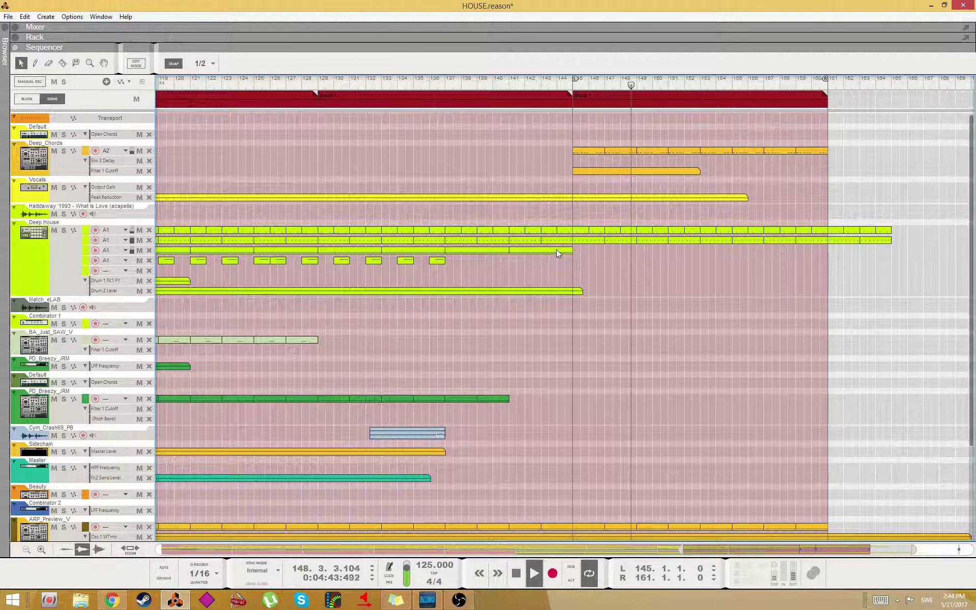
pyautogui.click(557, 253)
pyautogui.hotkey('ctrl', 'd')
pyautogui.hotkey('ctrl', 'd')
pyautogui.hotkey('ctrl', 'd')
pyautogui.hotkey('ctrl', 'd')
pyautogui.hotkey('ctrl', 'd')
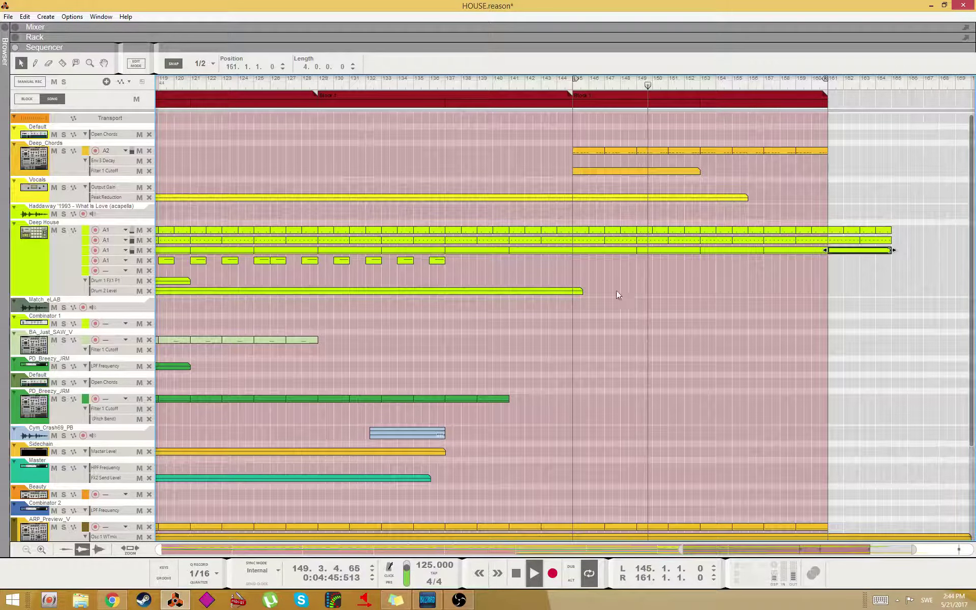
pyautogui.click(577, 291)
pyautogui.moveTo(584, 290); pyautogui.dragTo(941, 289)
pyautogui.hotkey('ctrl', 'z')
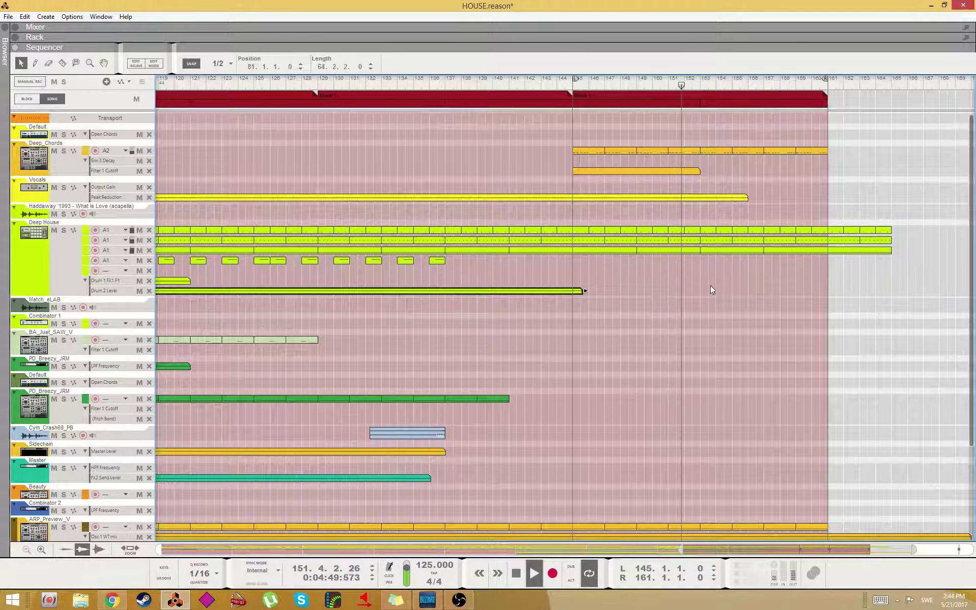
pyautogui.moveTo(472, 264); pyautogui.dragTo(361, 255)
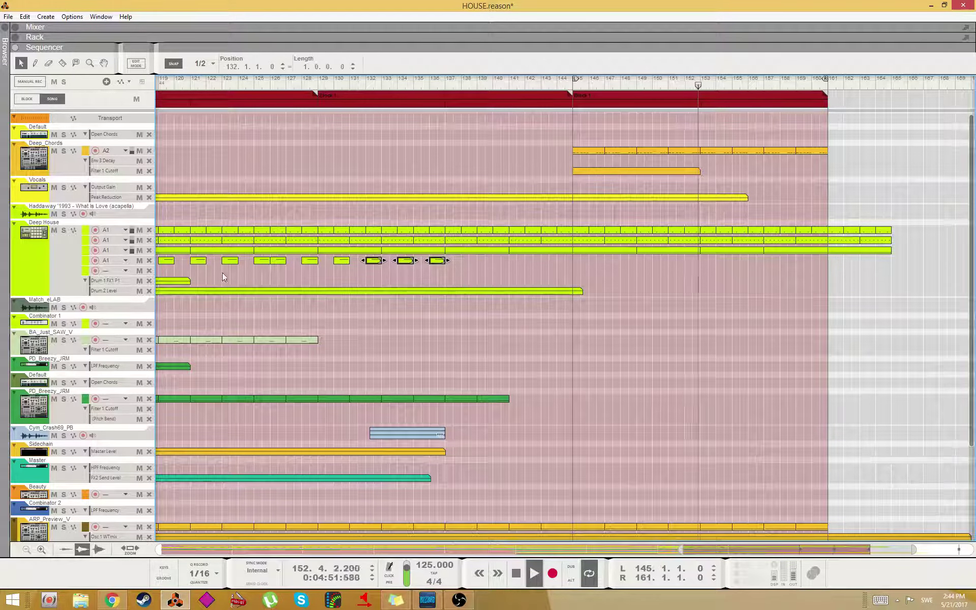
pyautogui.click(176, 281)
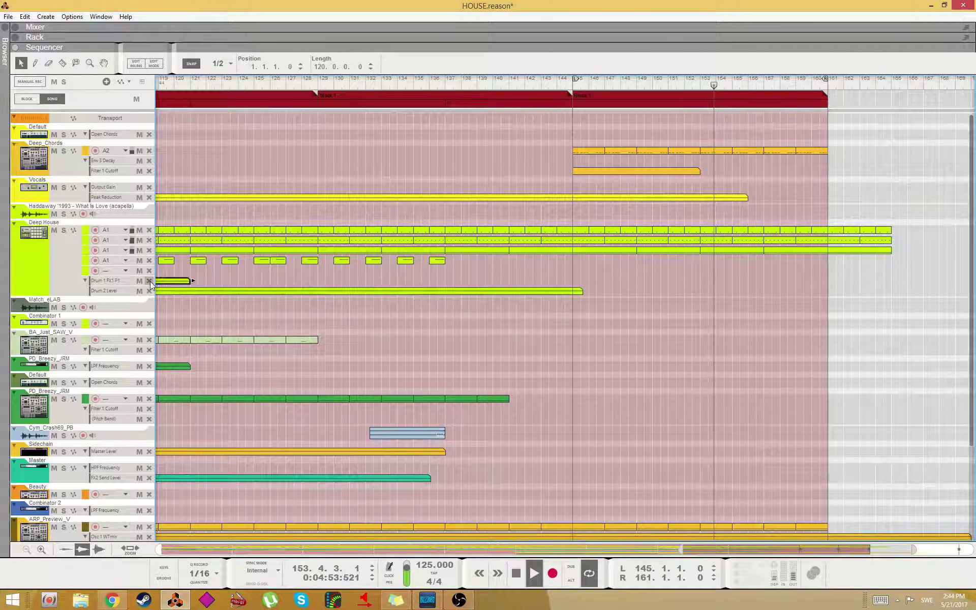
pyautogui.moveTo(184, 281); pyautogui.dragTo(969, 285)
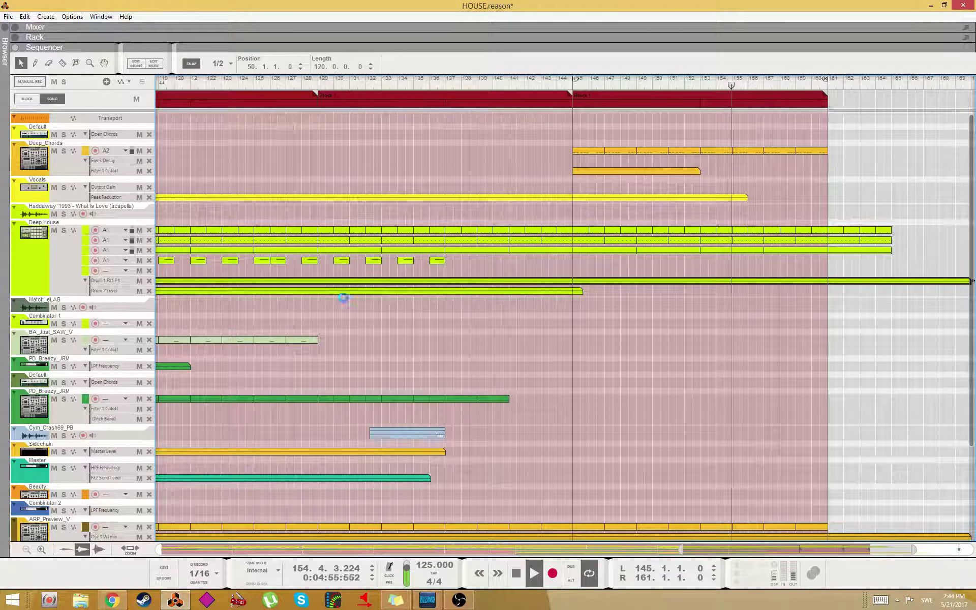
pyautogui.hotkey('ctrl', 'z')
# - Split Deep House's Drum 1 FX1 automation clip at bar 113, then copy its eight-bar end part and five fourth-lane clips to bar 145
pyautogui.moveTo(680, 549); pyautogui.dragTo(549, 495)
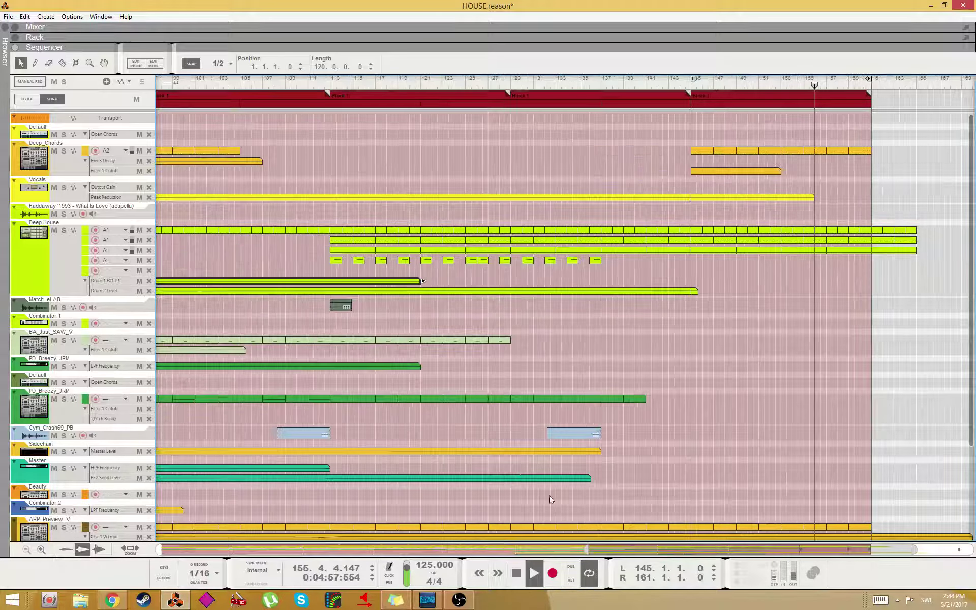
pyautogui.press('r')
pyautogui.click(332, 280)
pyautogui.press('q')
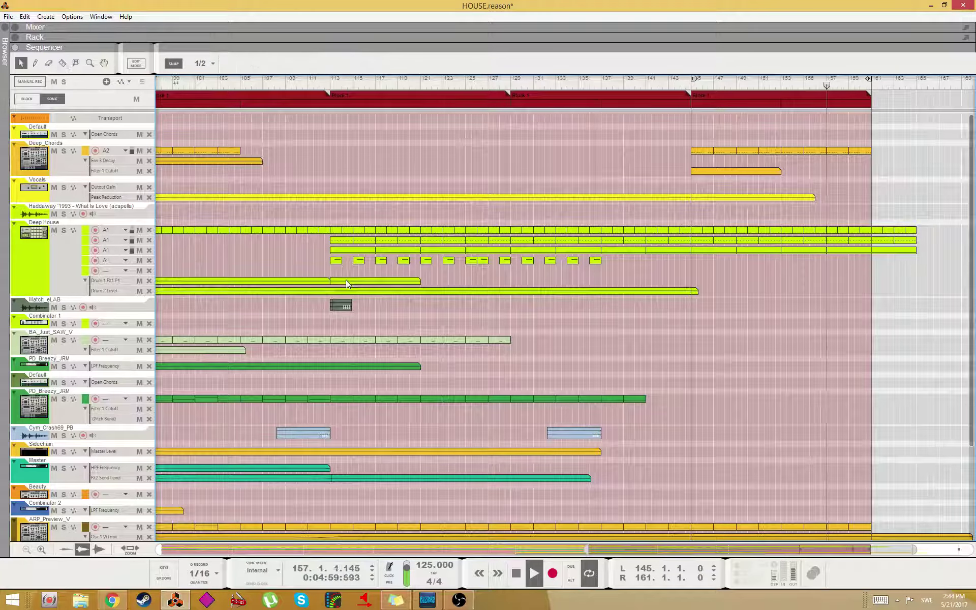
pyautogui.moveTo(346, 283); pyautogui.dragTo(701, 283)
pyautogui.moveTo(635, 257); pyautogui.dragTo(698, 263)
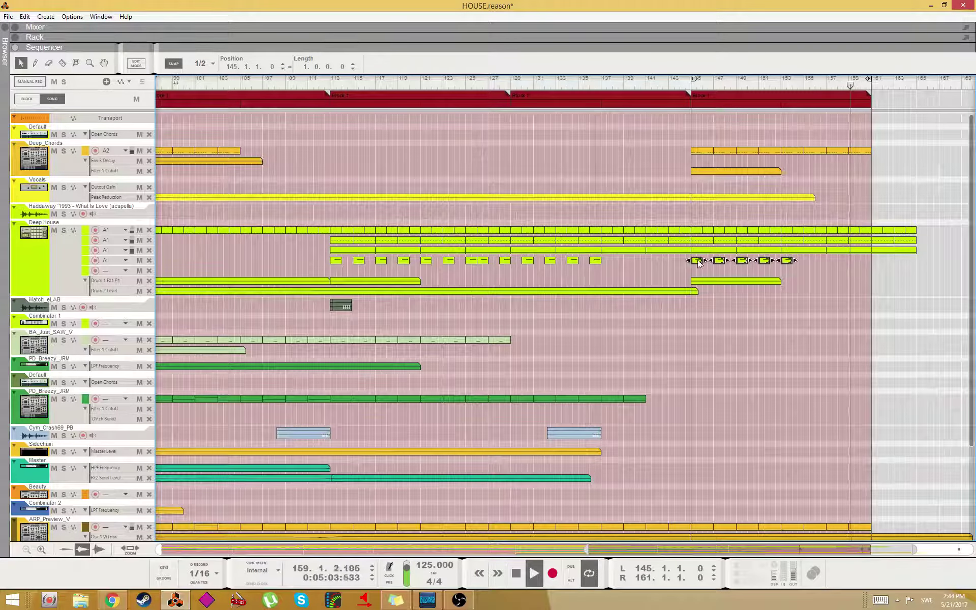
# - Lengthen the Vocals Peak Reduction clip to 164 bars and draw a 23% point at bar 145 and a lower one near bar 153
pyautogui.click(765, 171)
pyautogui.click(817, 201)
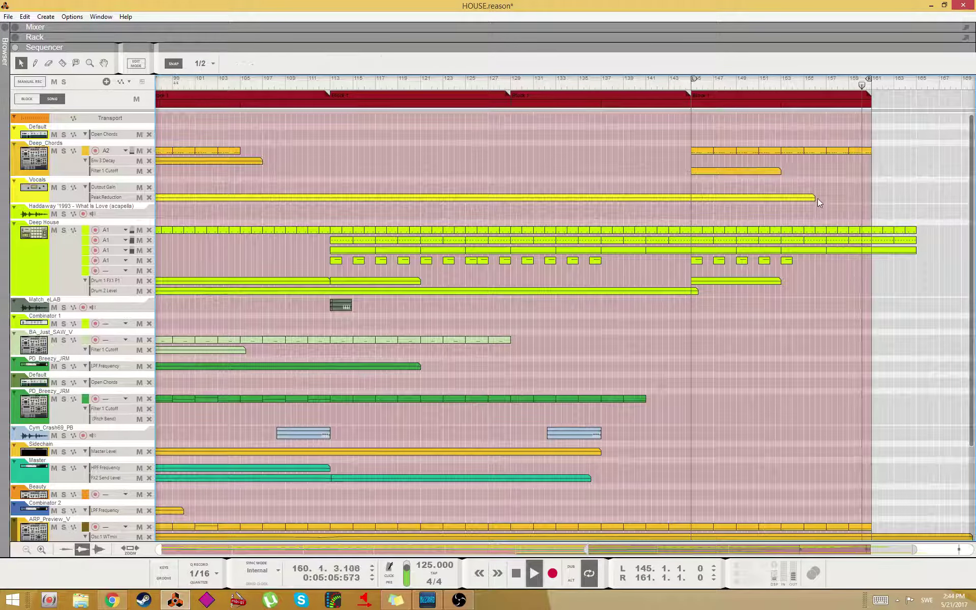
pyautogui.moveTo(816, 199); pyautogui.dragTo(971, 198)
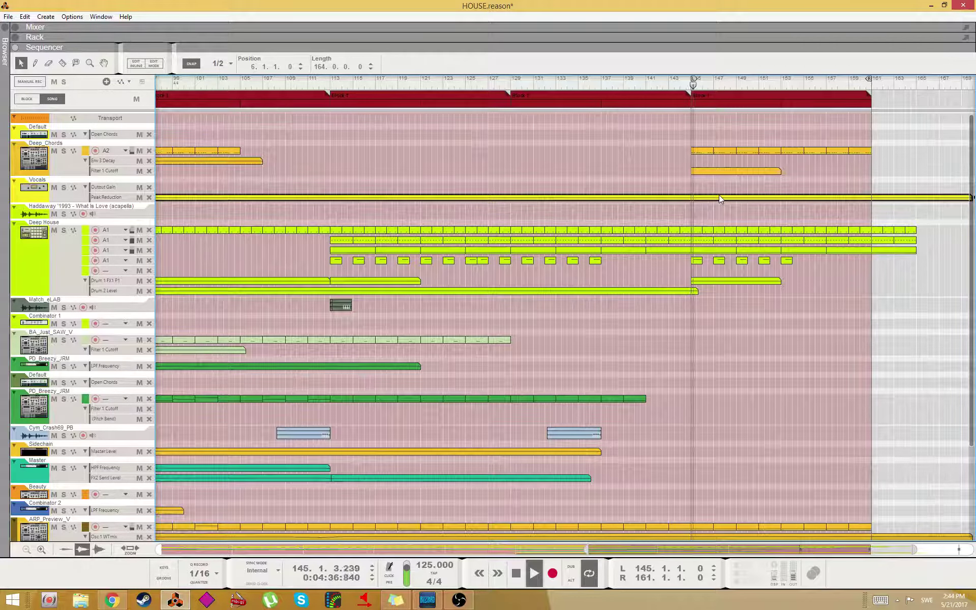
pyautogui.doubleClick(720, 199)
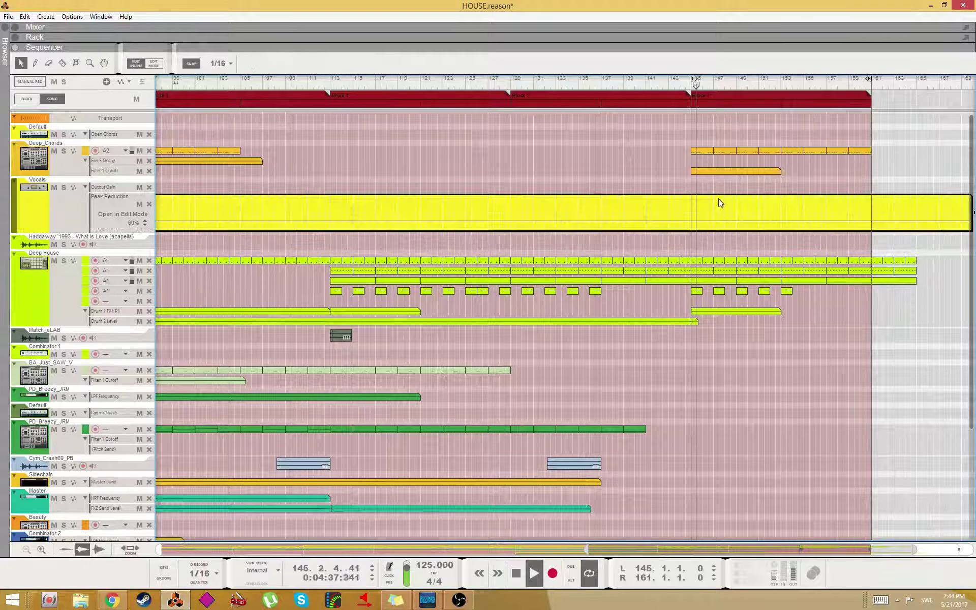
pyautogui.click(691, 221)
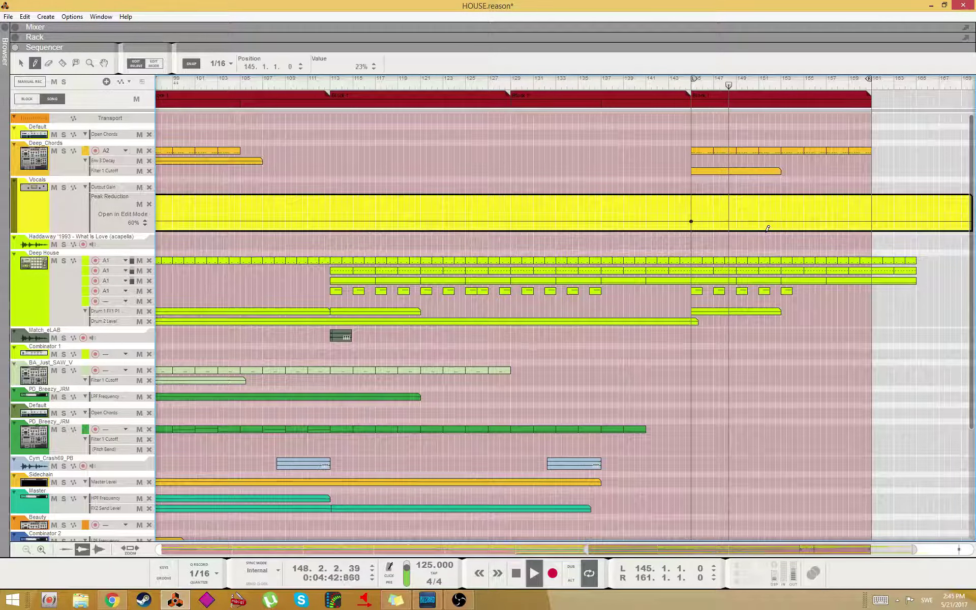
pyautogui.click(791, 226)
# - Add a starting point at bar 145 in Deep_Chords' Filter 1 Cutoff automation, try a rise to 0.500 at bar 160, and undo the rise
pyautogui.doubleClick(779, 170)
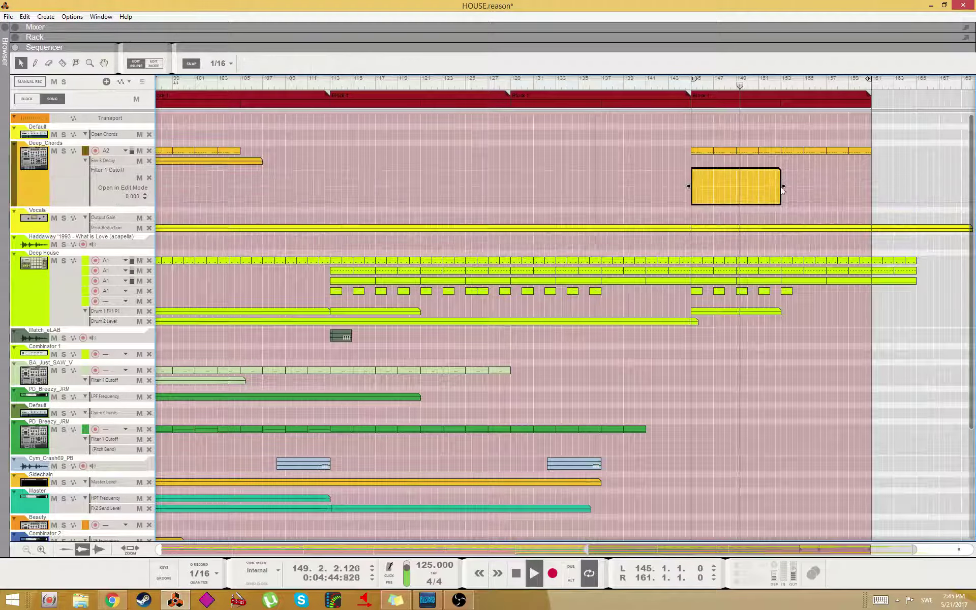
pyautogui.press('w')
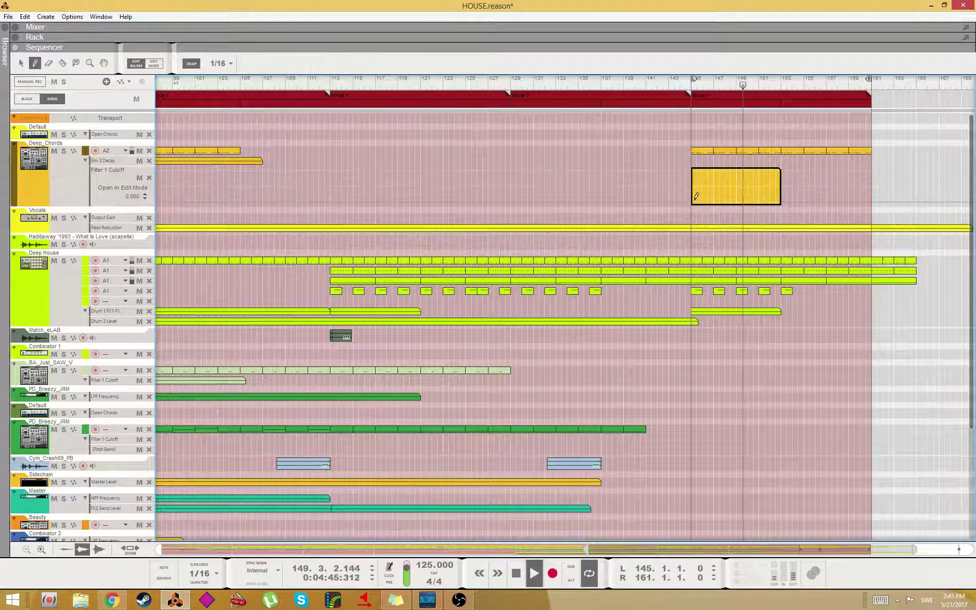
pyautogui.click(870, 187)
pyautogui.press('q')
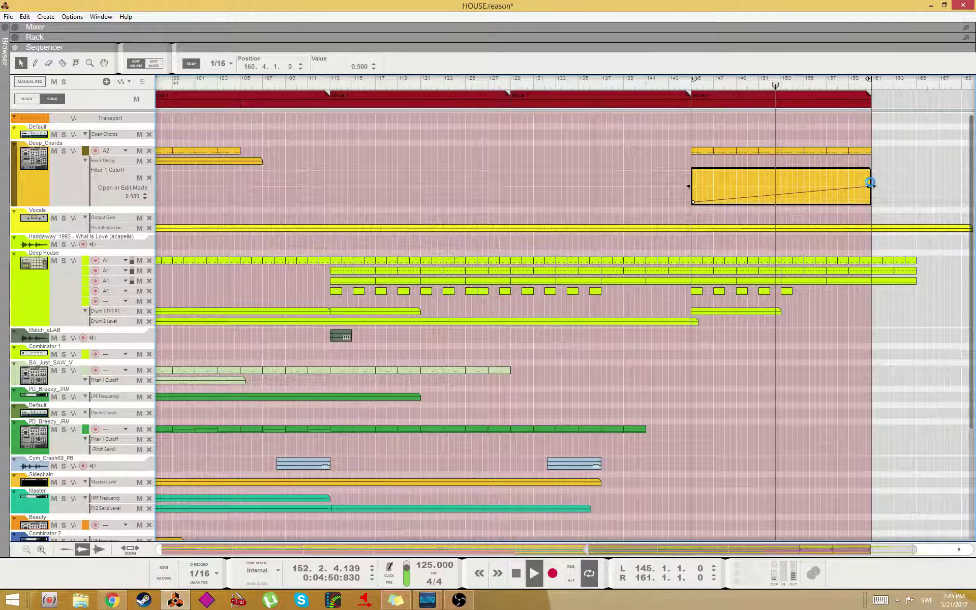
pyautogui.hotkey('ctrl', 'z')
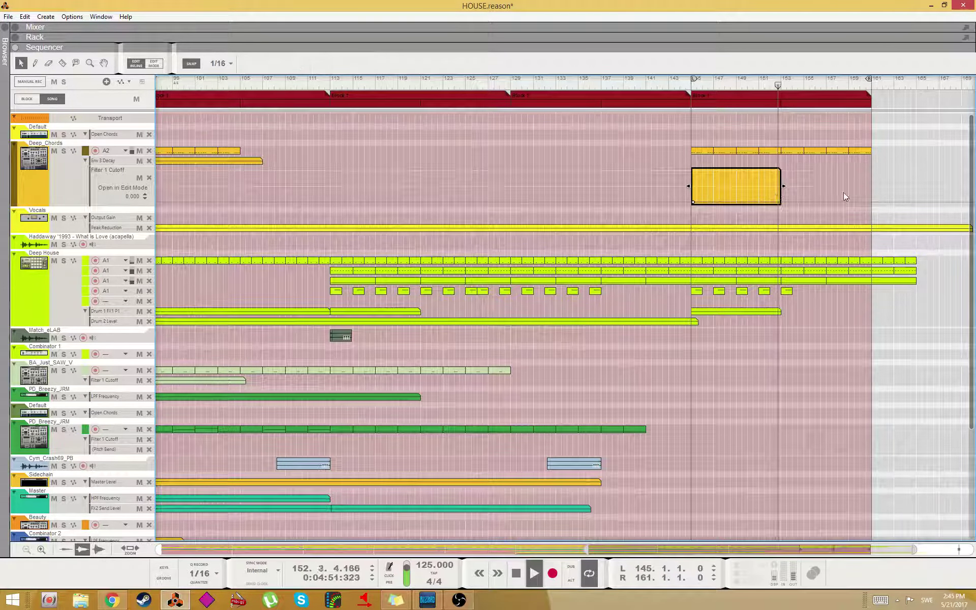
# - Draw an Env 3 Decay automation clip for Deep_Chords from bar 145 past bar 161, rising slightly from 0.548 towards bar 160
pyautogui.click(656, 179)
pyautogui.press('w')
pyautogui.moveTo(693, 160)
pyautogui.mouseDown()
pyautogui.moveTo(946, 179)
pyautogui.moveTo(877, 173)
pyautogui.mouseUp()
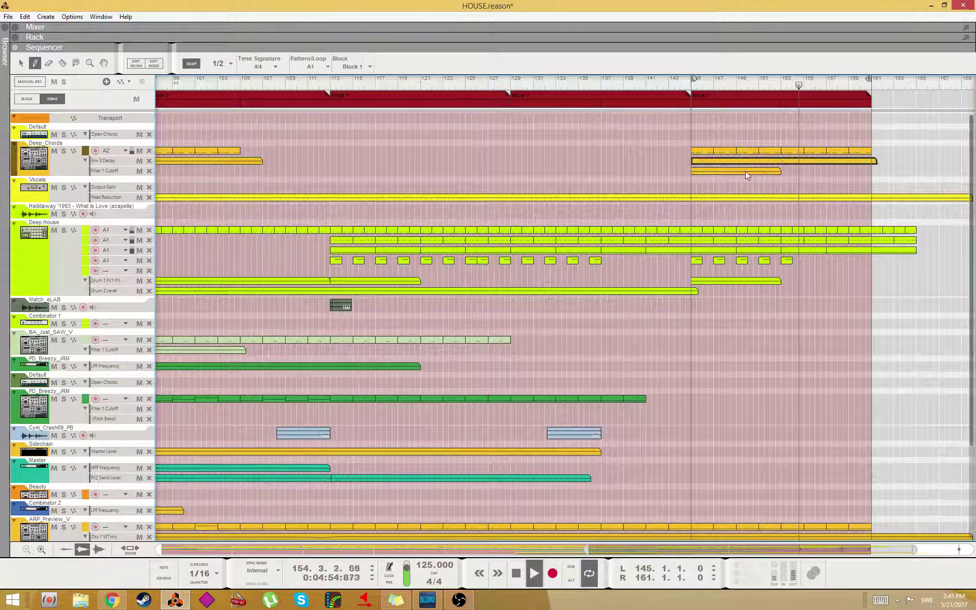
pyautogui.doubleClick(717, 160)
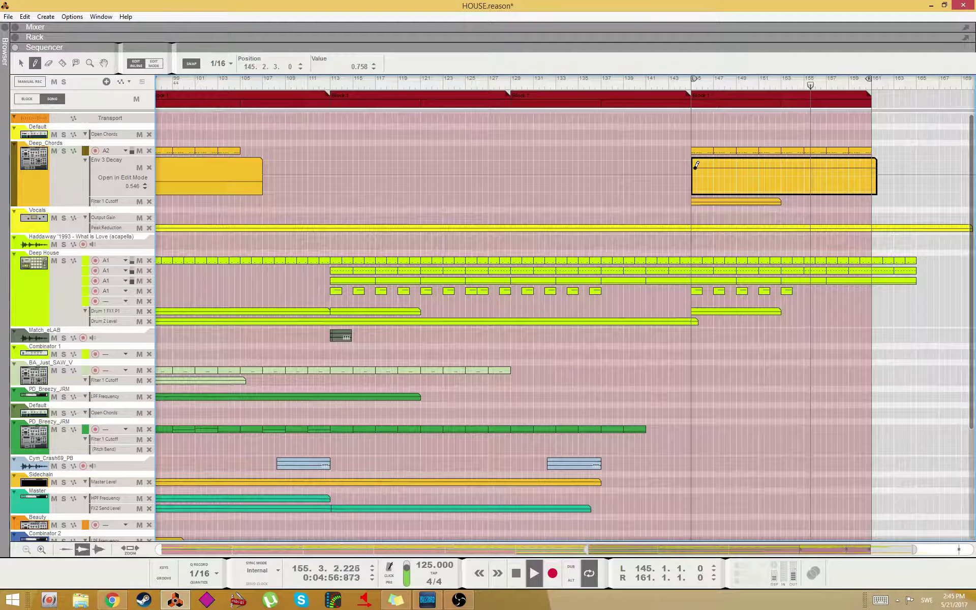
pyautogui.press('q')
pyautogui.moveTo(696, 167); pyautogui.dragTo(701, 175)
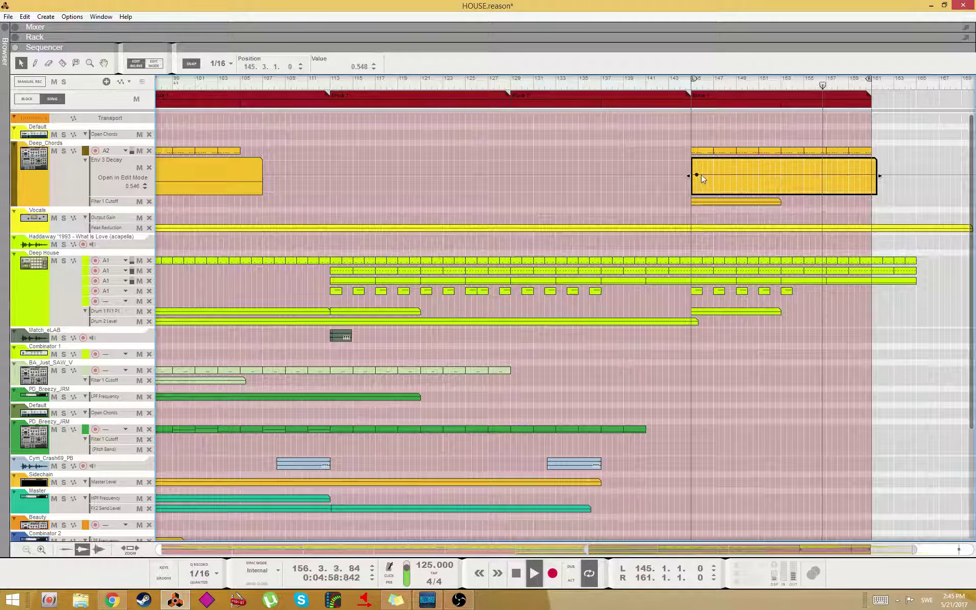
pyautogui.click(865, 171)
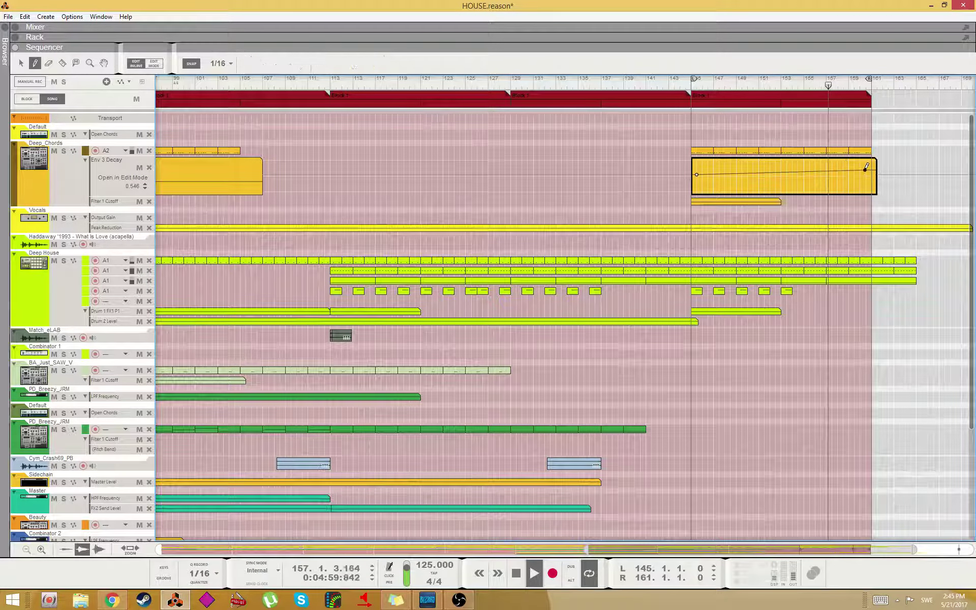
# - Extend Deep_Chords' Filter 1 Cutoff clip past bar 161 with a point of 1.000 at bar 159
pyautogui.doubleClick(764, 200)
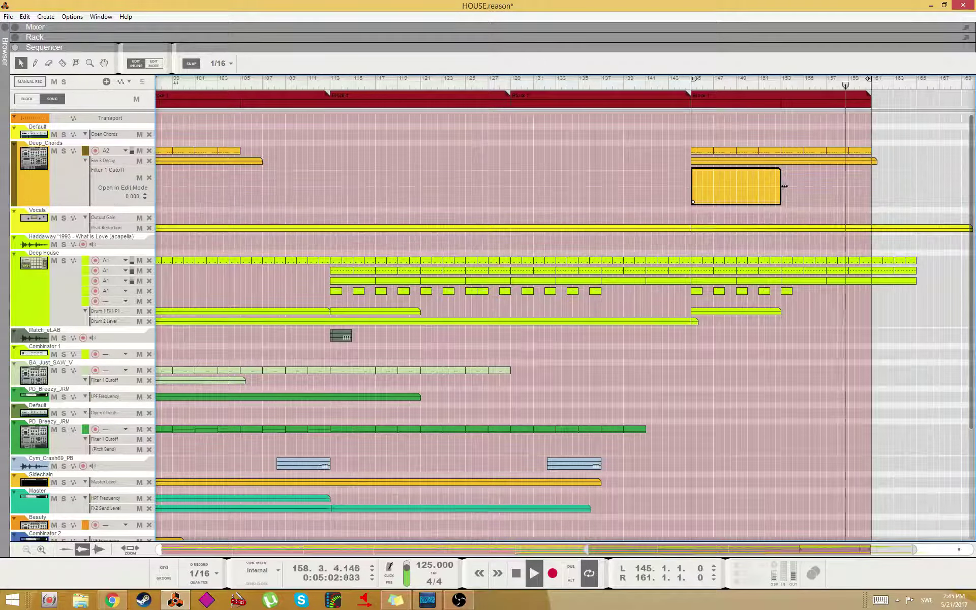
pyautogui.moveTo(785, 186); pyautogui.dragTo(847, 159)
pyautogui.click(856, 177)
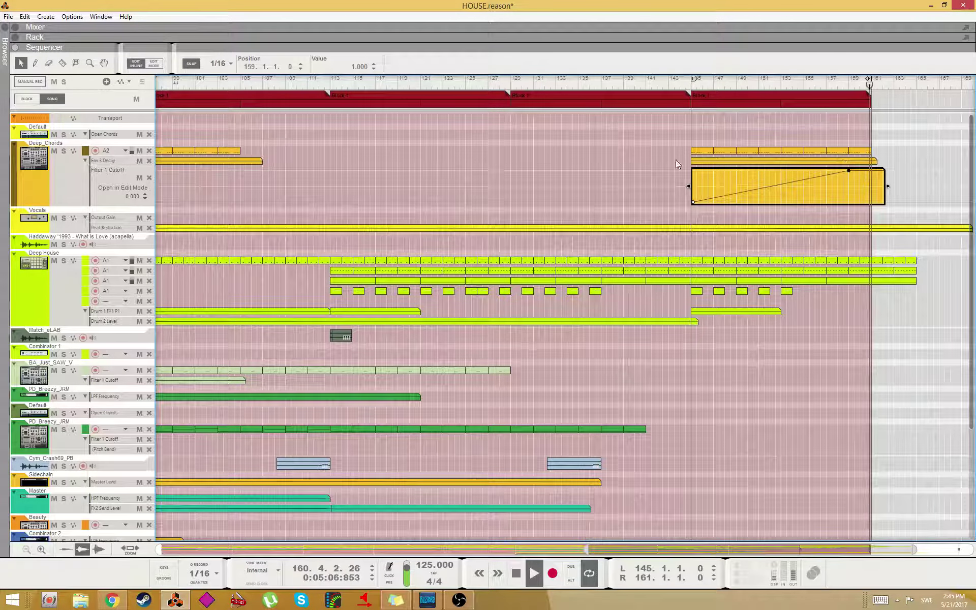
# - Lower the Vocals Peak Reduction automation to 0% just after bar 153 and close the clip
pyautogui.doubleClick(745, 225)
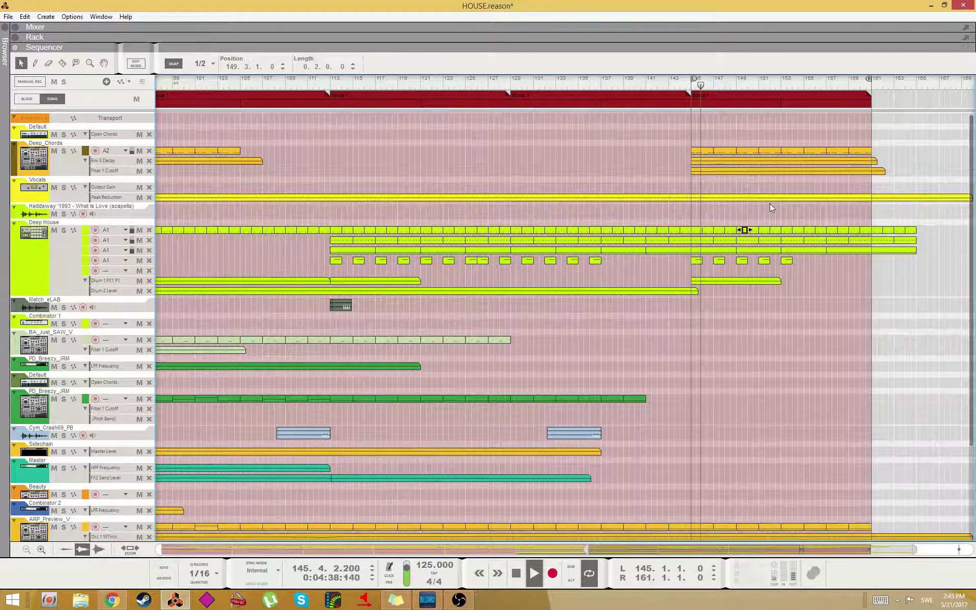
pyautogui.doubleClick(766, 200)
pyautogui.click(783, 228)
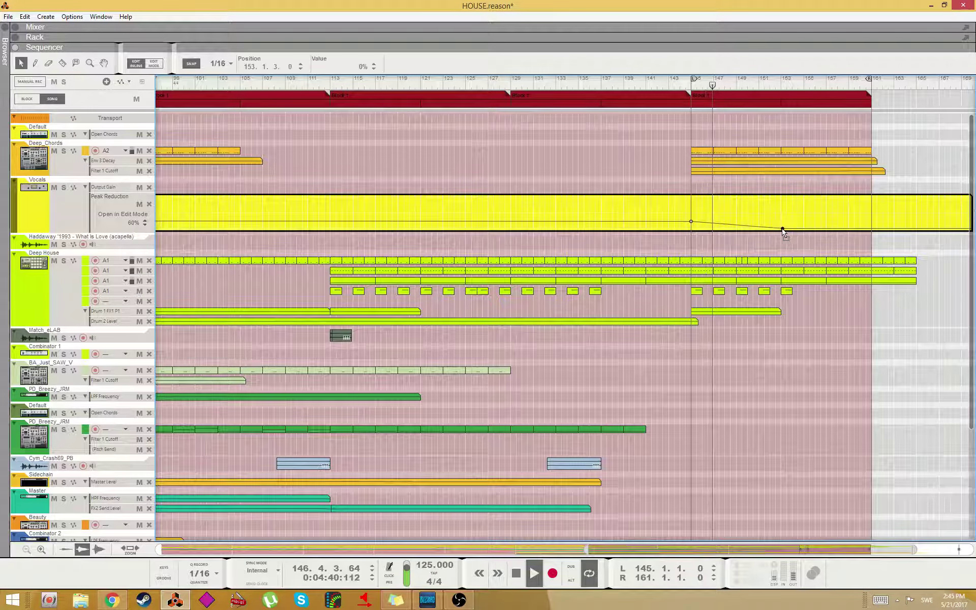
pyautogui.doubleClick(795, 126)
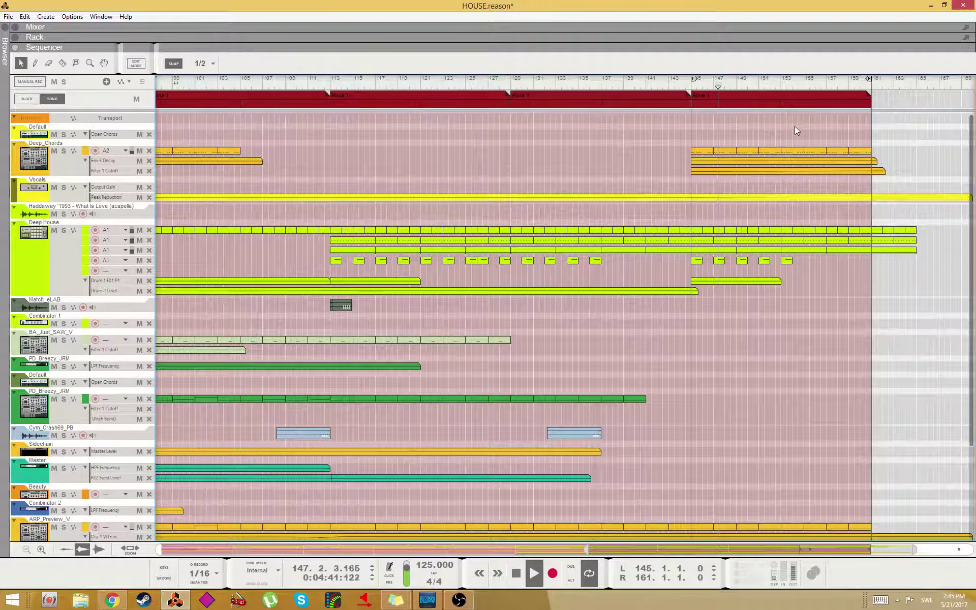
pyautogui.doubleClick(771, 149)
pyautogui.doubleClick(706, 210)
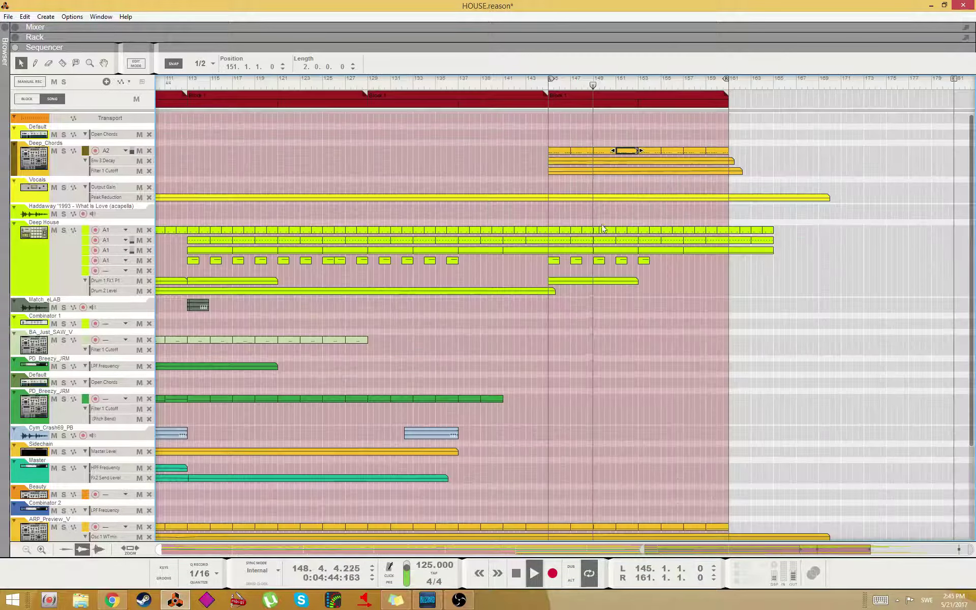
pyautogui.scroll(-3, 706, 300)
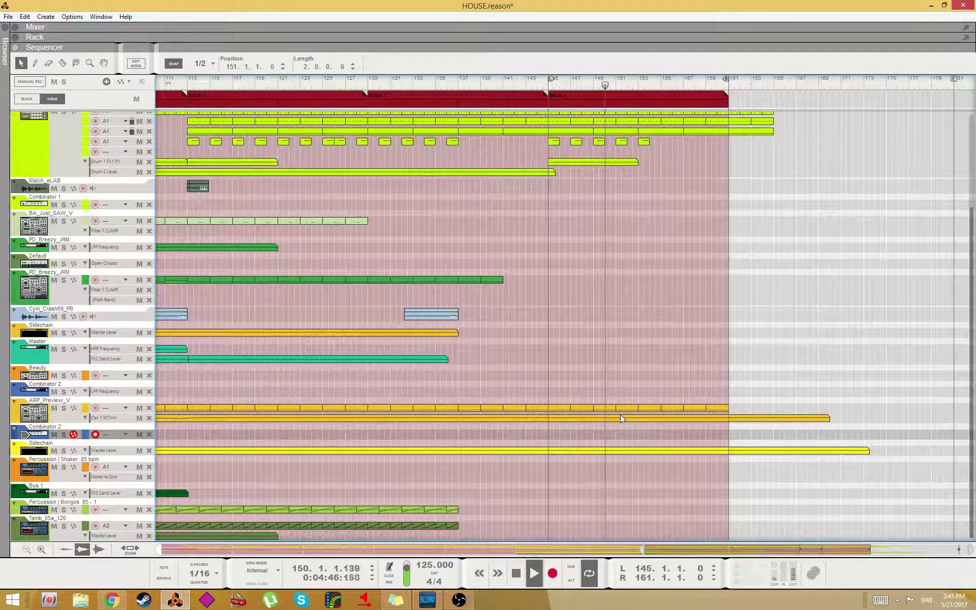
pyautogui.scroll(4, 621, 413)
pyautogui.scroll(-4, 618, 293)
pyautogui.scroll(3, 639, 393)
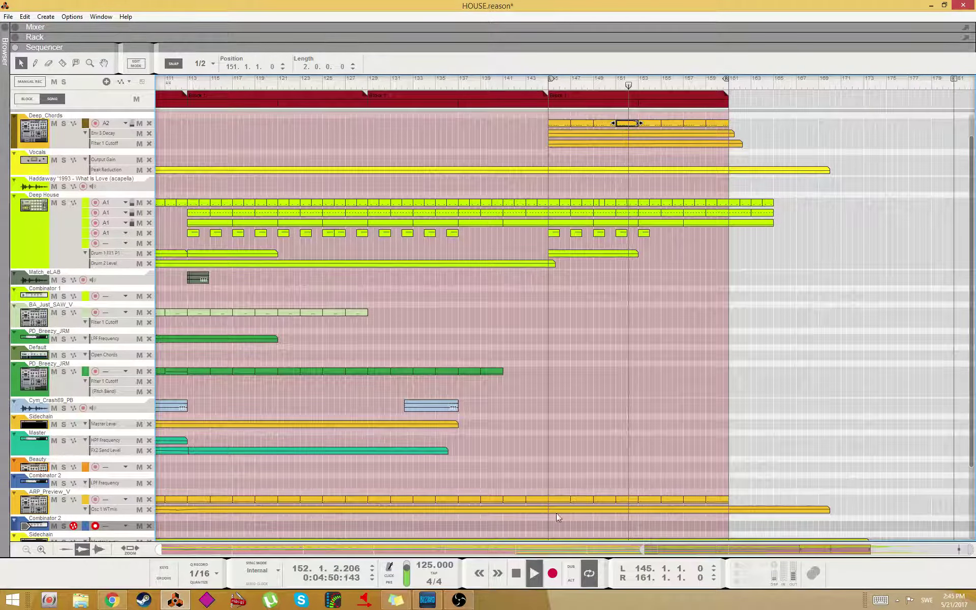
# - Solo the Combinator 2 and Deep_Chords mixer channels and move the Deep_Chords channel right beside Combinator 2
pyautogui.scroll(1, 647, 416)
pyautogui.click(63, 163)
pyautogui.press('F5')
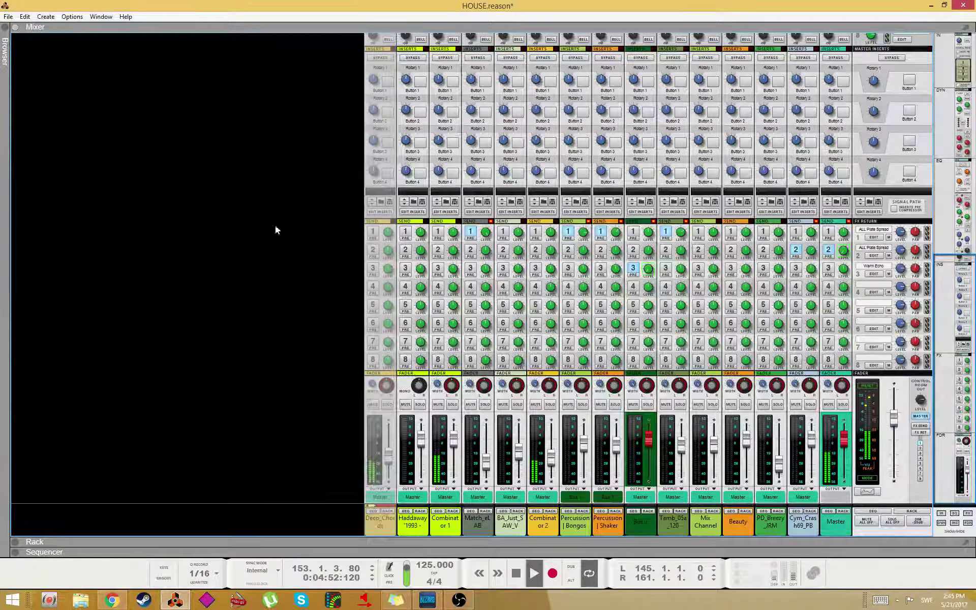
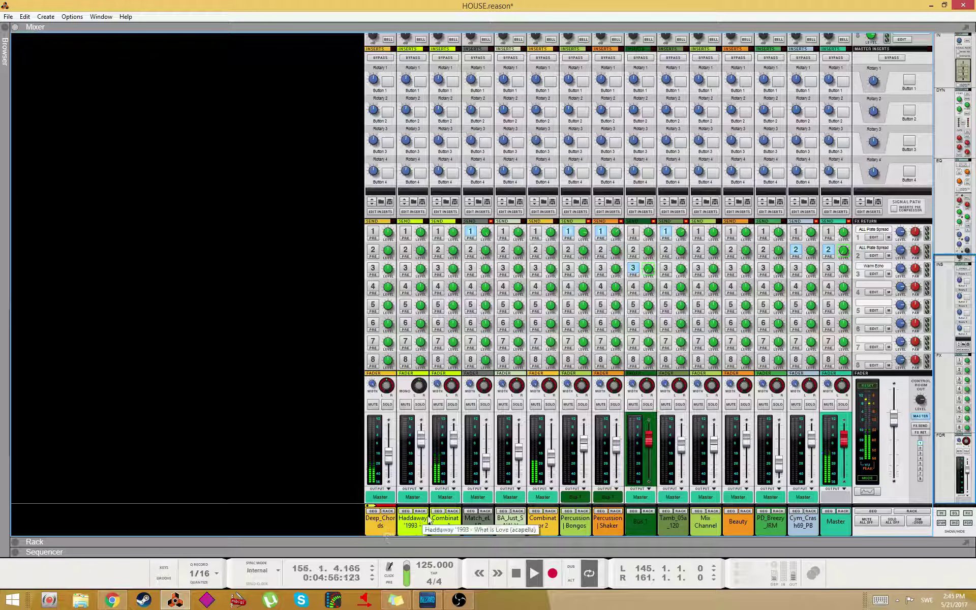
pyautogui.click(549, 404)
pyautogui.click(387, 405)
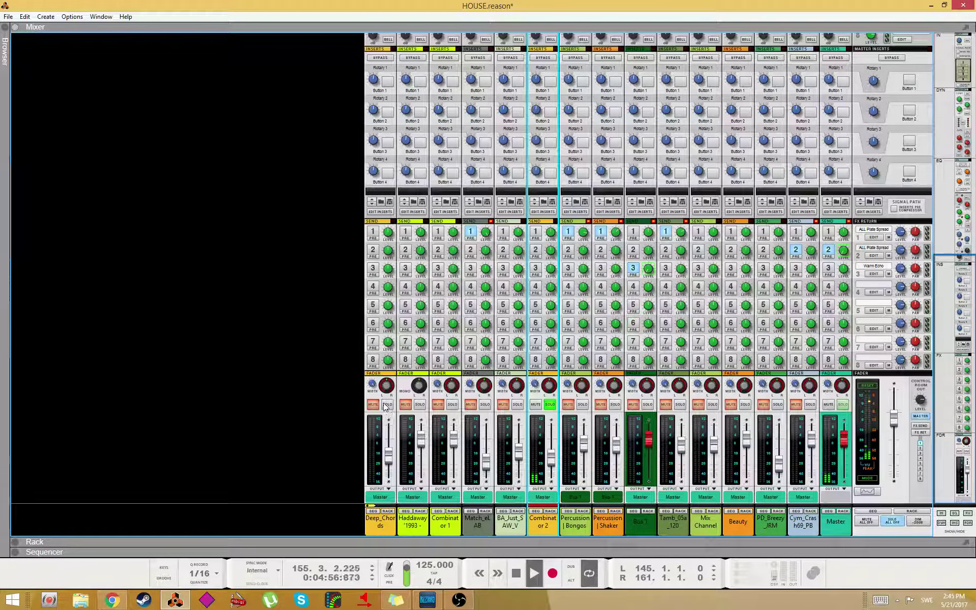
pyautogui.moveTo(511, 522); pyautogui.dragTo(522, 527)
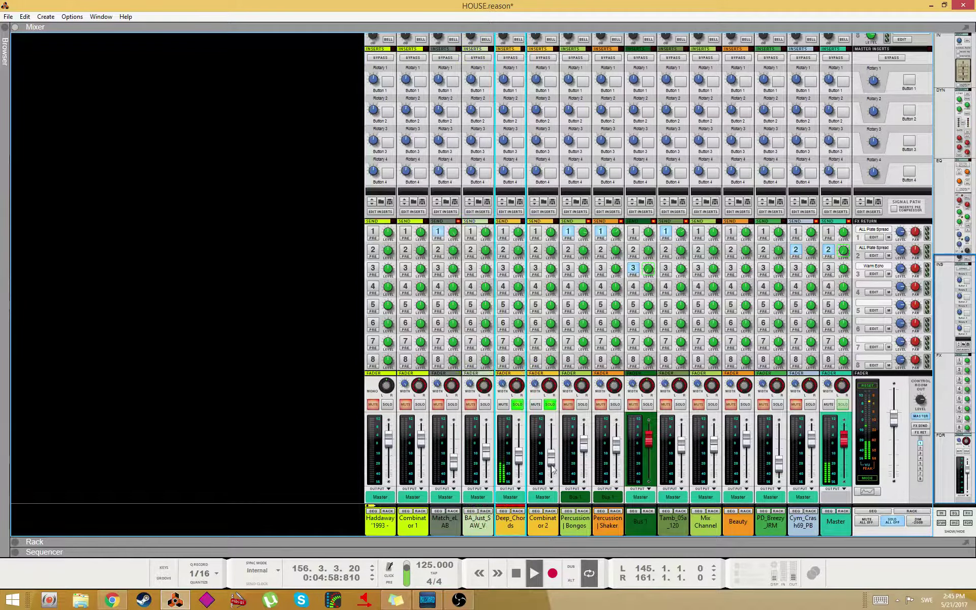
# - Locate Deep_Chords in the rack, flip to the back view and unfold its mix channel
pyautogui.click(518, 511)
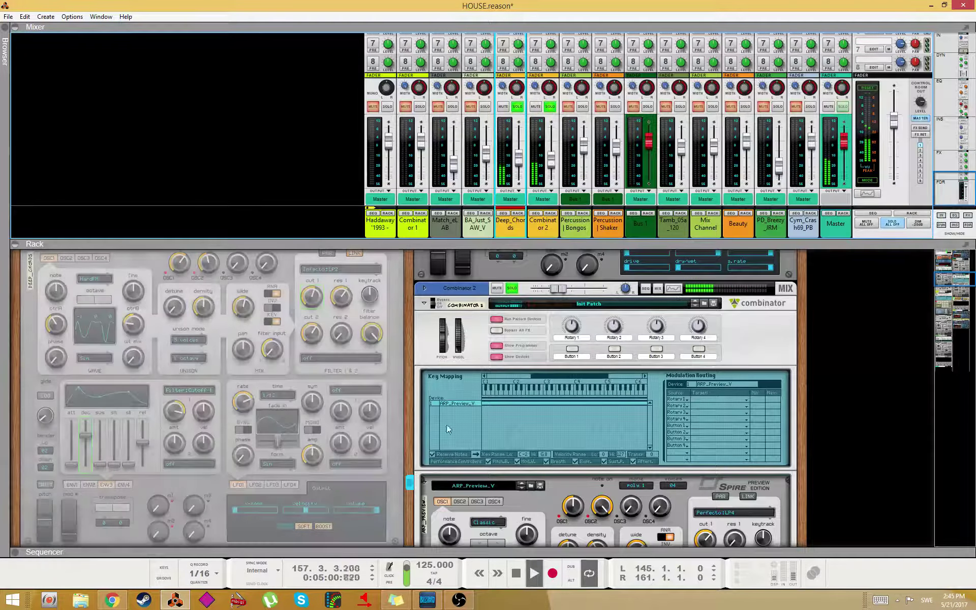
pyautogui.scroll(1, 542, 406)
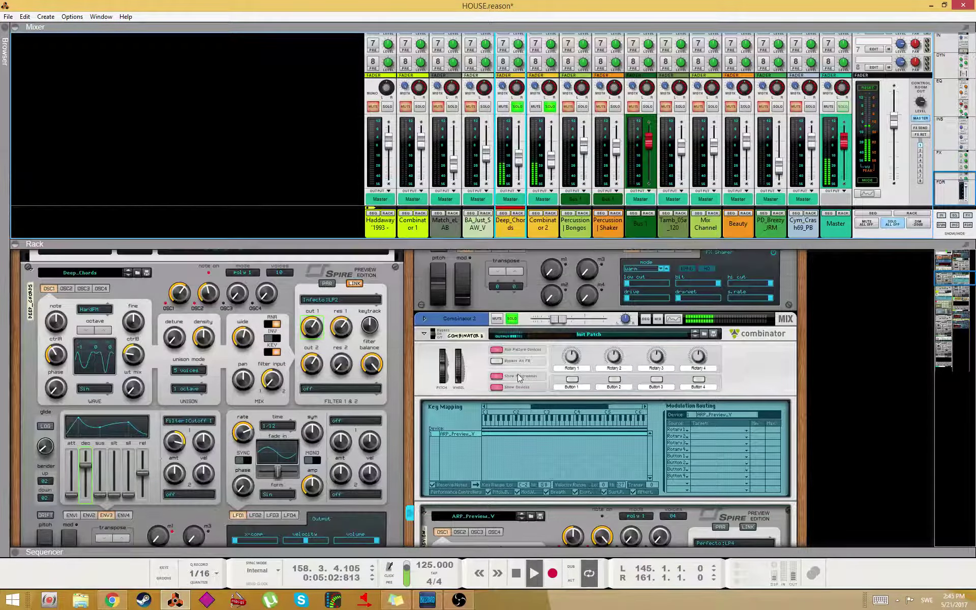
pyautogui.scroll(1, 517, 374)
pyautogui.scroll(1, 407, 375)
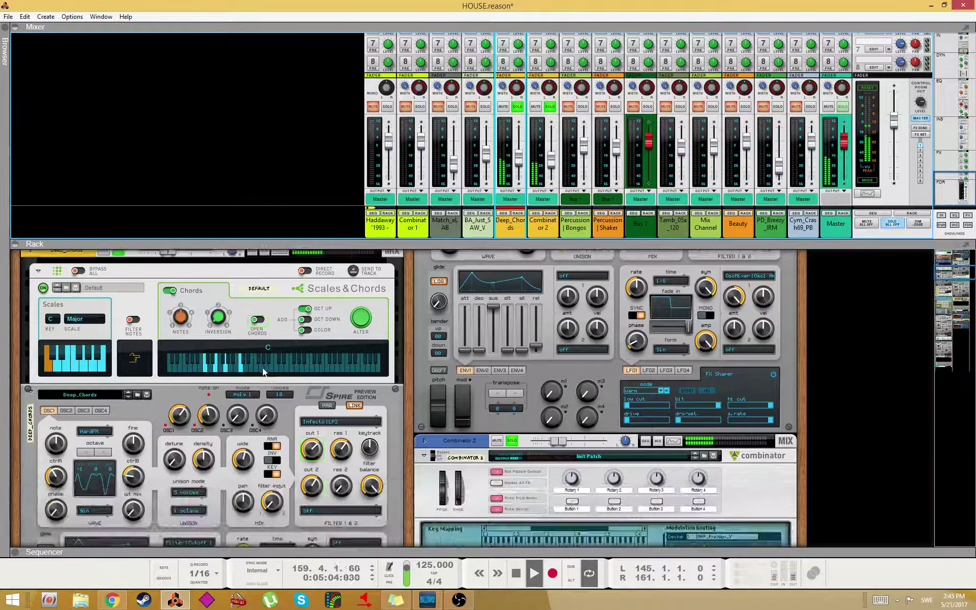
pyautogui.press('Tab')
pyautogui.scroll(1, 239, 371)
pyautogui.scroll(1, 208, 379)
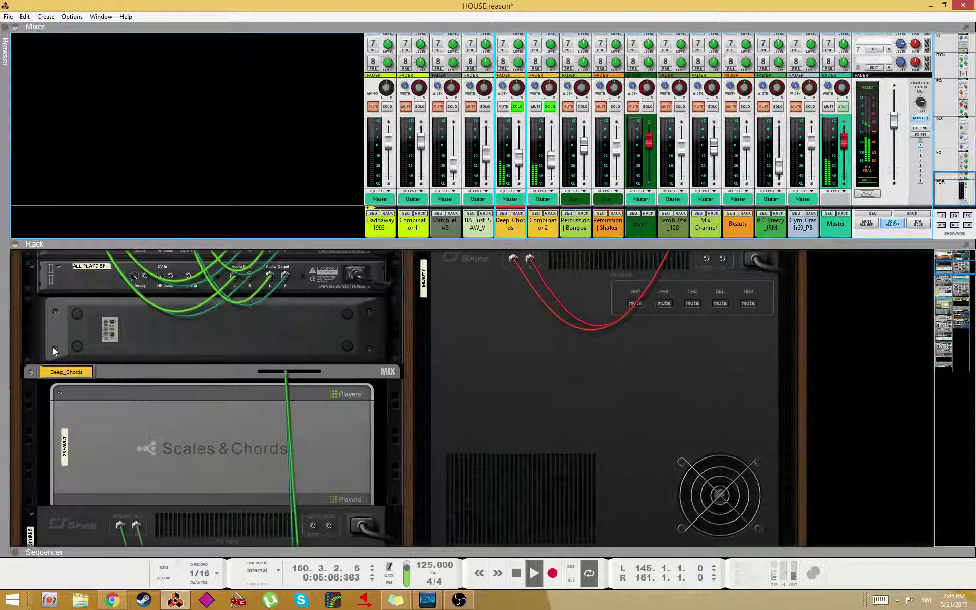
pyautogui.click(31, 372)
pyautogui.scroll(-1, 190, 334)
# - Unfold Combinator 2's mix channel, cable Deep_Chords' parallel output into its dynamics sidechain input, and return to the rack front
pyautogui.moveTo(178, 322); pyautogui.dragTo(545, 547)
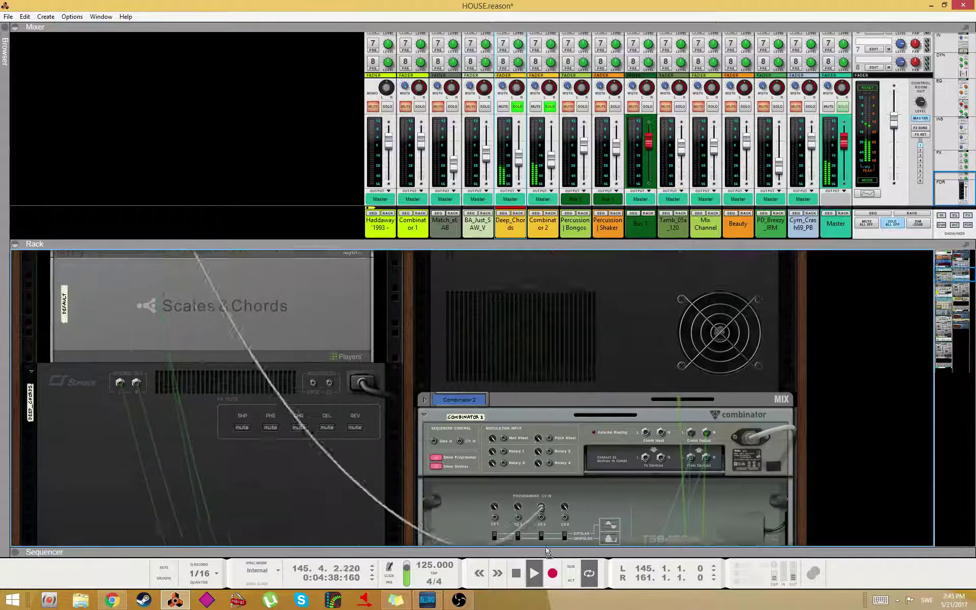
pyautogui.scroll(-1, 372, 340)
pyautogui.click(425, 349)
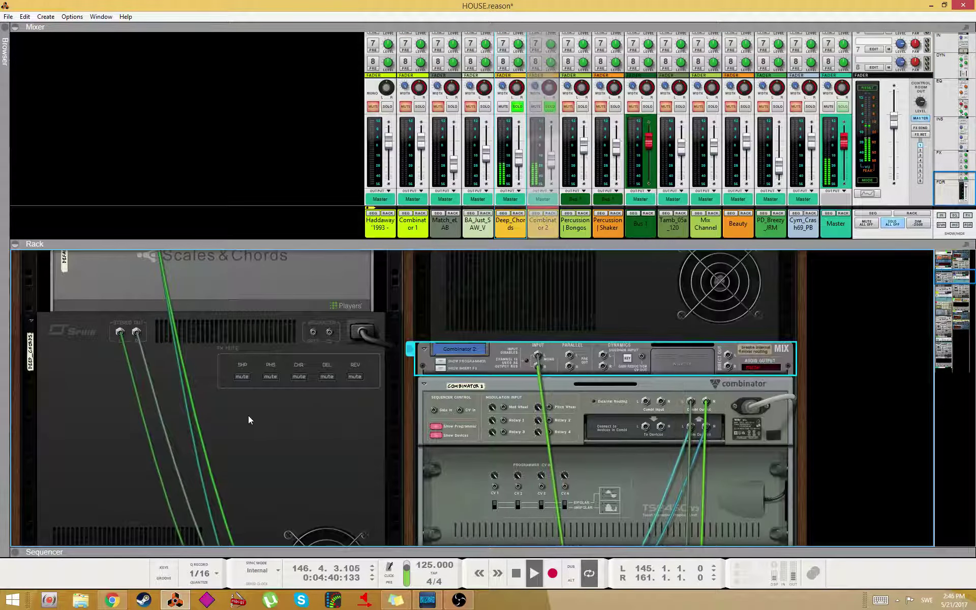
pyautogui.scroll(2, 260, 414)
pyautogui.moveTo(177, 257); pyautogui.dragTo(603, 447)
pyautogui.press('Tab')
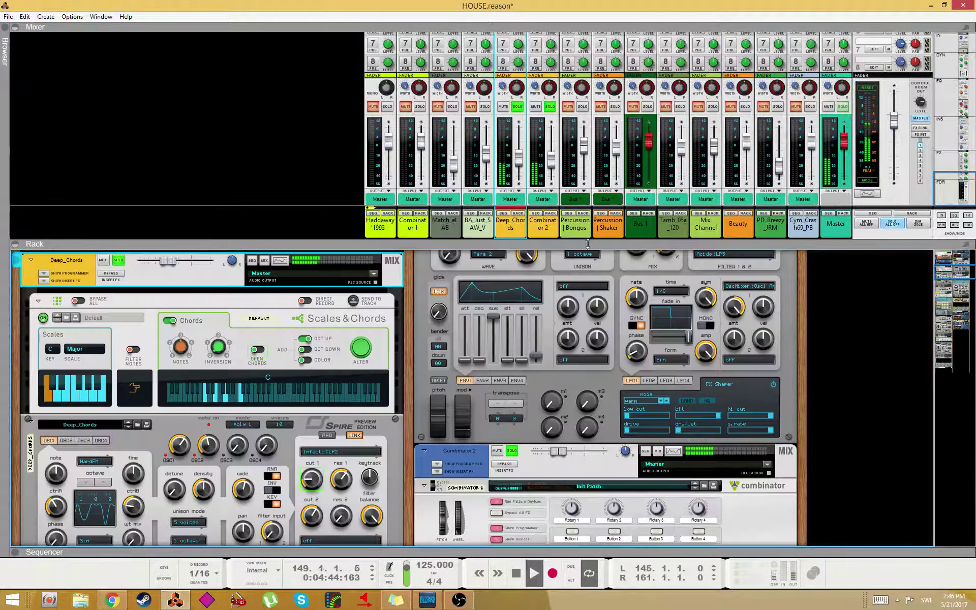
# - Enlarge the mixer area and create an automation lane for Combinator 2's compressor on/off switch
pyautogui.moveTo(578, 241); pyautogui.dragTo(578, 385)
pyautogui.scroll(8, 583, 112)
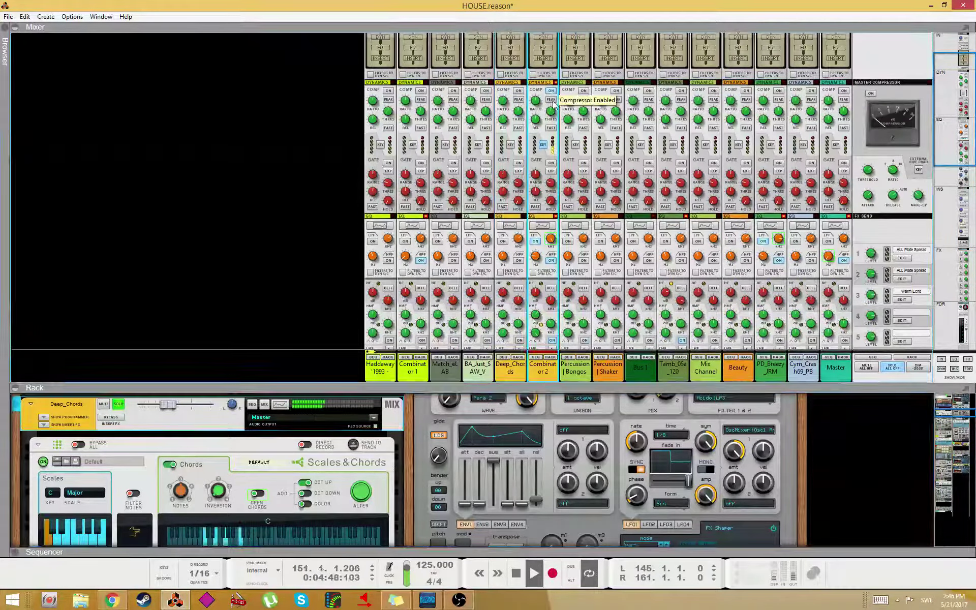
pyautogui.rightClick(550, 91)
pyautogui.click(582, 95)
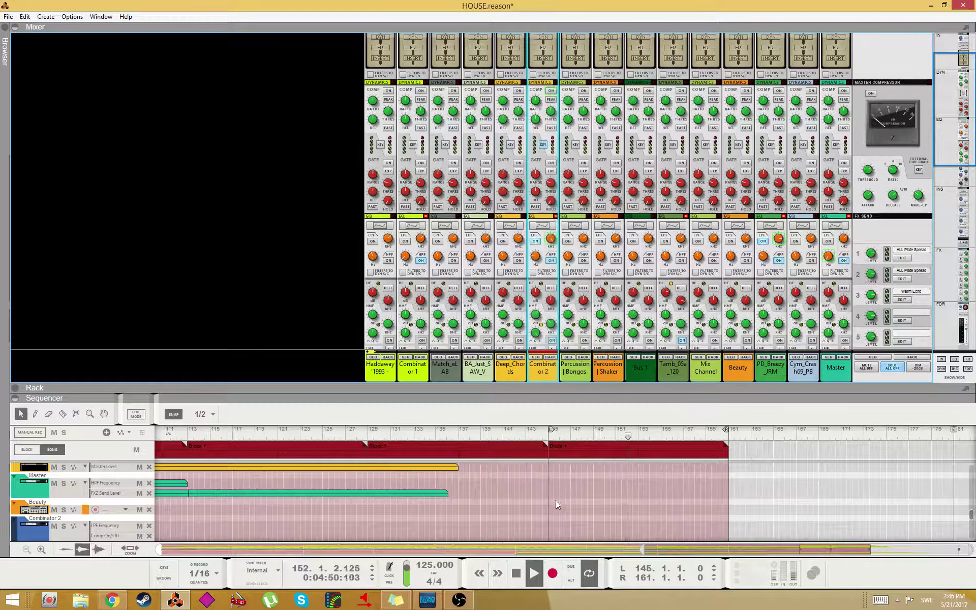
# - Draw a Comp On/Off automation clip for Combinator 2 from bar 145 to 161 and add a point with value 1
pyautogui.press('w')
pyautogui.moveTo(550, 535); pyautogui.dragTo(728, 535)
pyautogui.press('q')
pyautogui.doubleClick(623, 533)
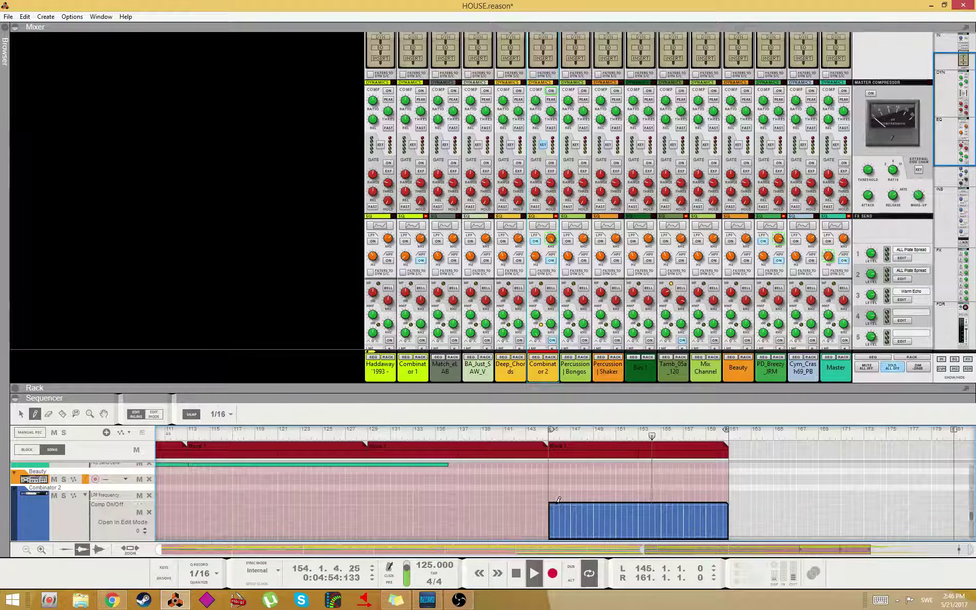
# - Try a compressor ratio of 36.6:1 with a Comp Ratio automation lane on Combinator 2, and undo it
pyautogui.scroll(2, 328, 249)
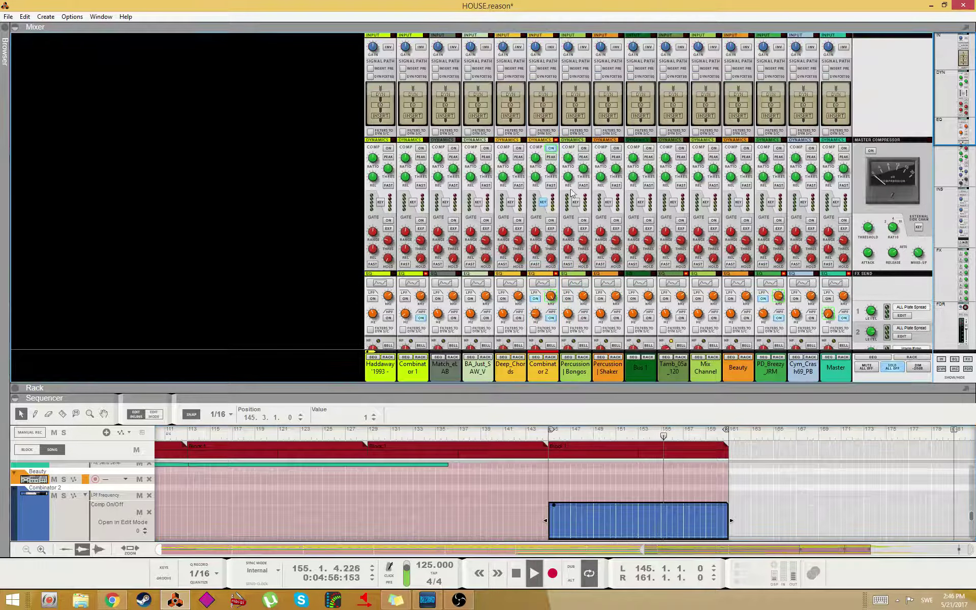
pyautogui.moveTo(549, 167); pyautogui.dragTo(554, 173)
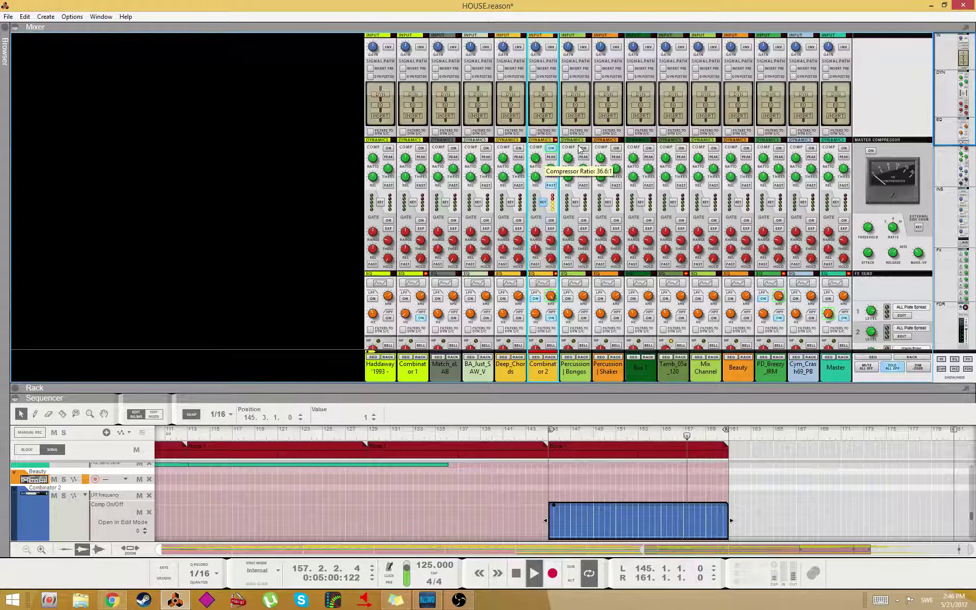
pyautogui.rightClick(541, 164)
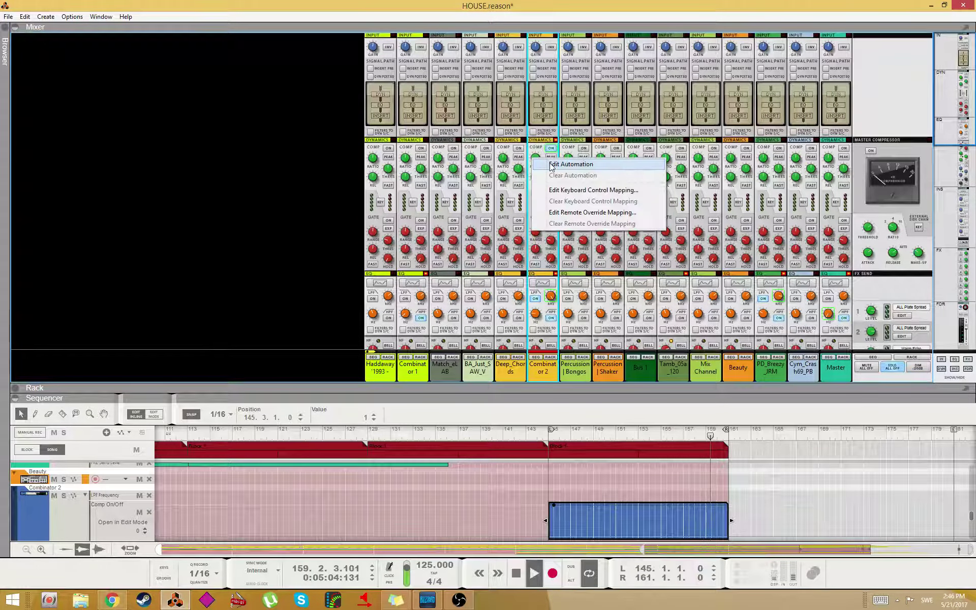
pyautogui.click(552, 165)
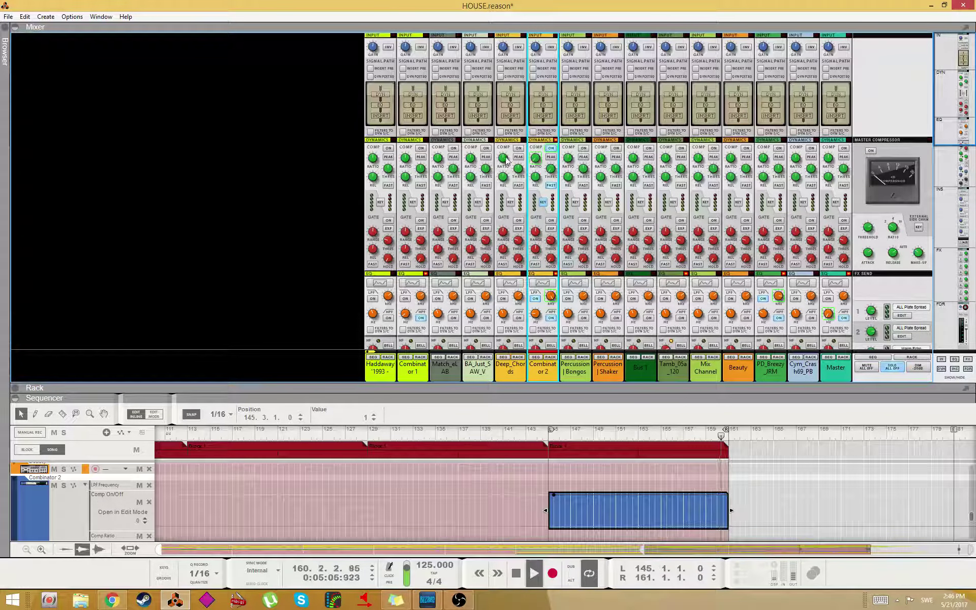
pyautogui.hotkey('ctrl', 'z')
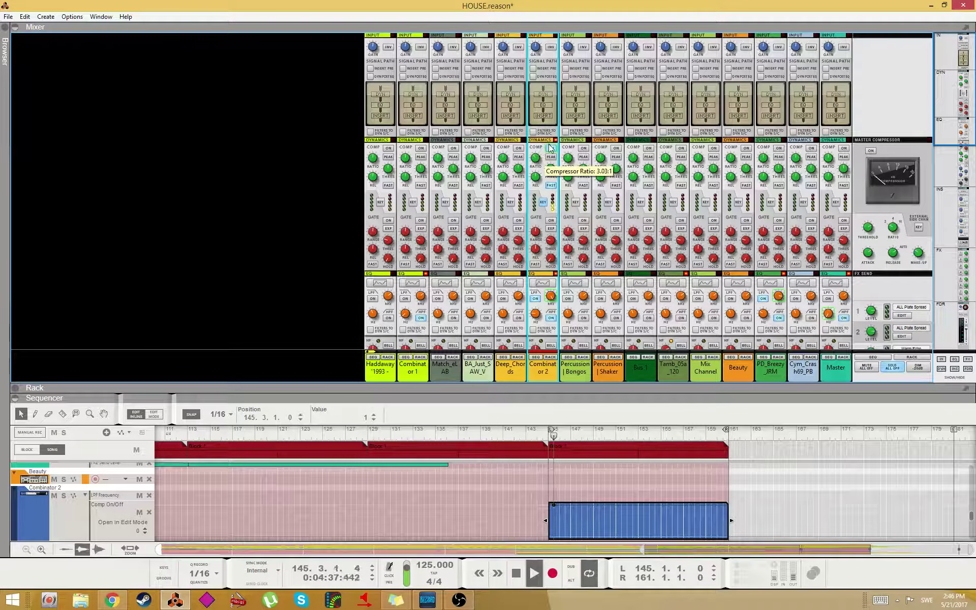
# - Draw a Comp Ratio automation clip for Combinator 2 from bar 145 to bar 161
pyautogui.scroll(-3, 624, 504)
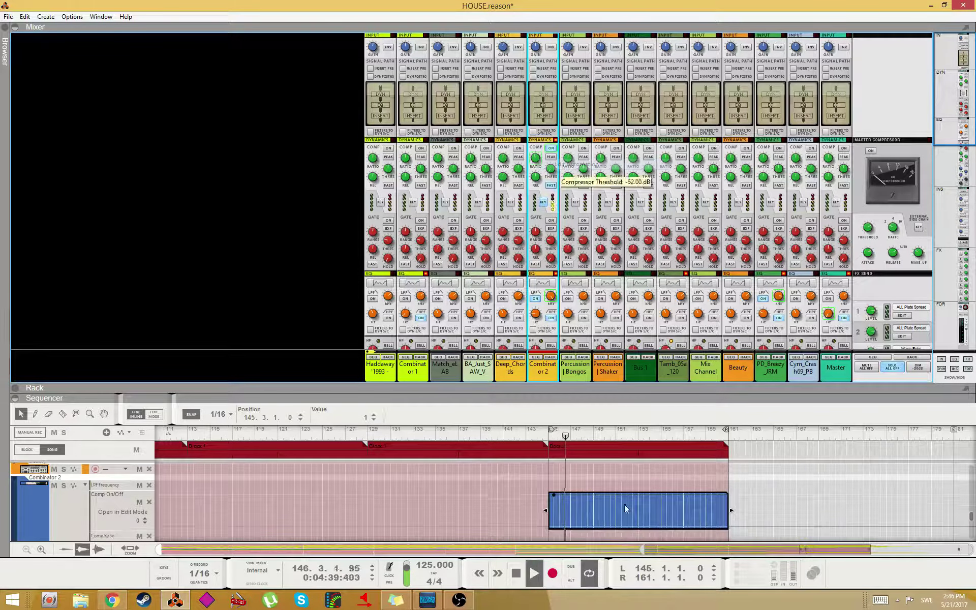
pyautogui.press('w')
pyautogui.click(552, 475)
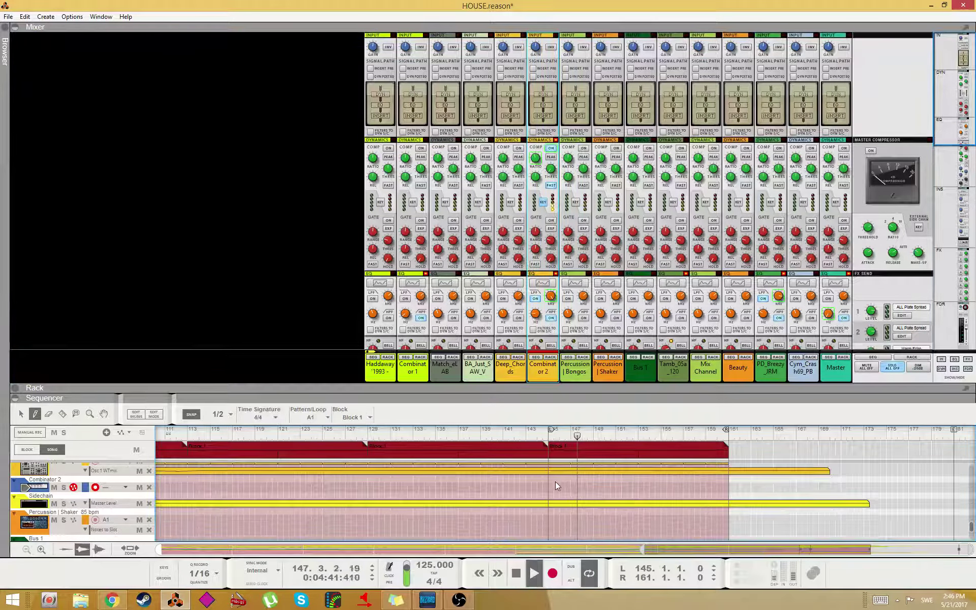
pyautogui.scroll(2, 555, 486)
pyautogui.press('q')
pyautogui.moveTo(575, 508); pyautogui.dragTo(711, 514)
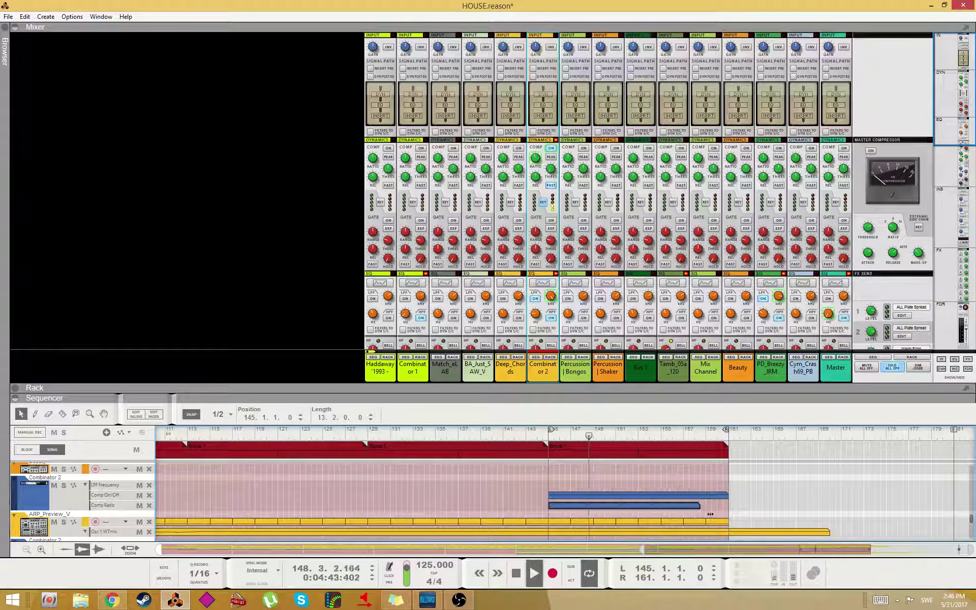
# - Draw a rise in Combinator 2's Comp Ratio automation from bar 145 to a value of 74 at 153.1.4.0
pyautogui.doubleClick(603, 507)
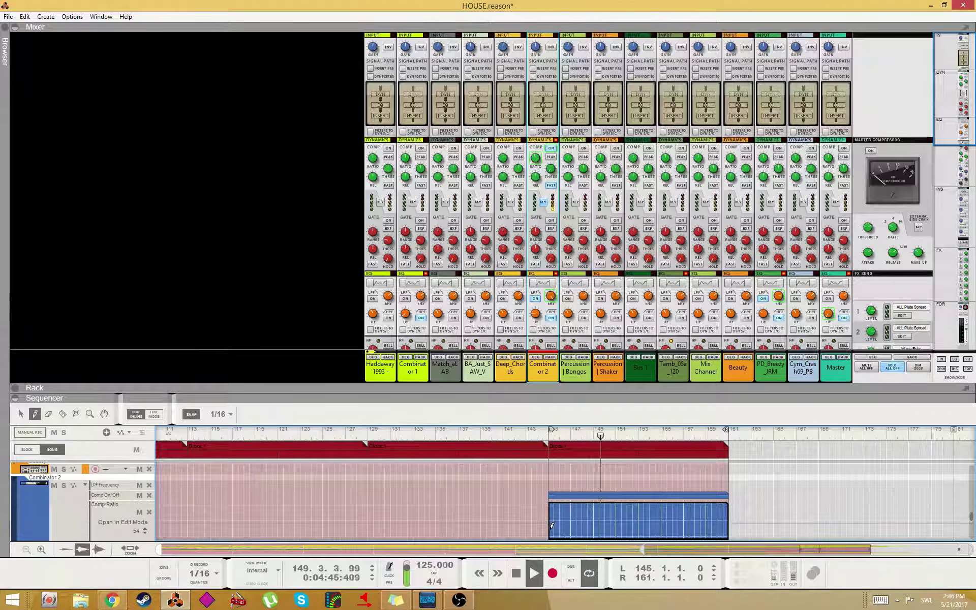
pyautogui.click(698, 519)
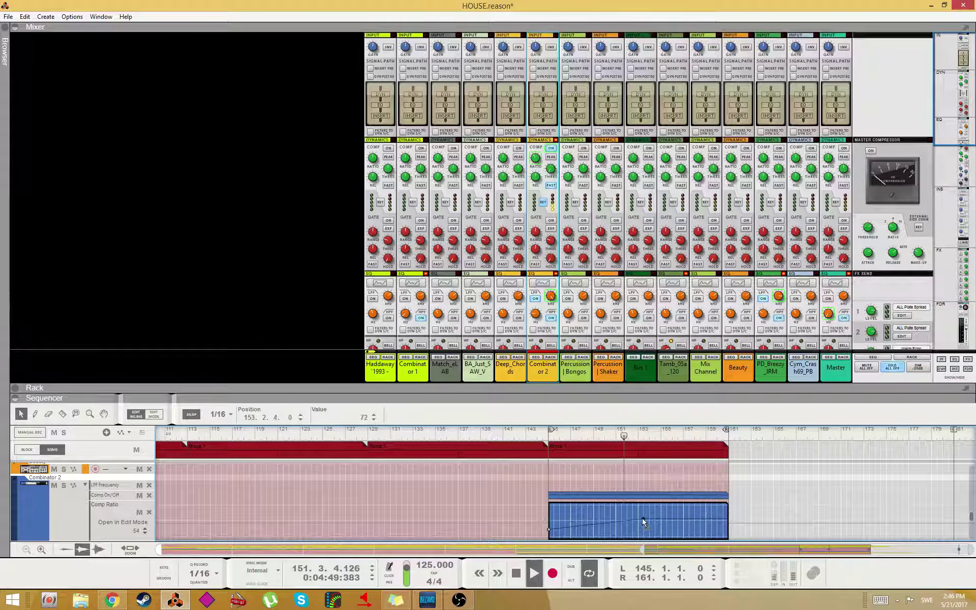
pyautogui.scroll(-15, 355, 252)
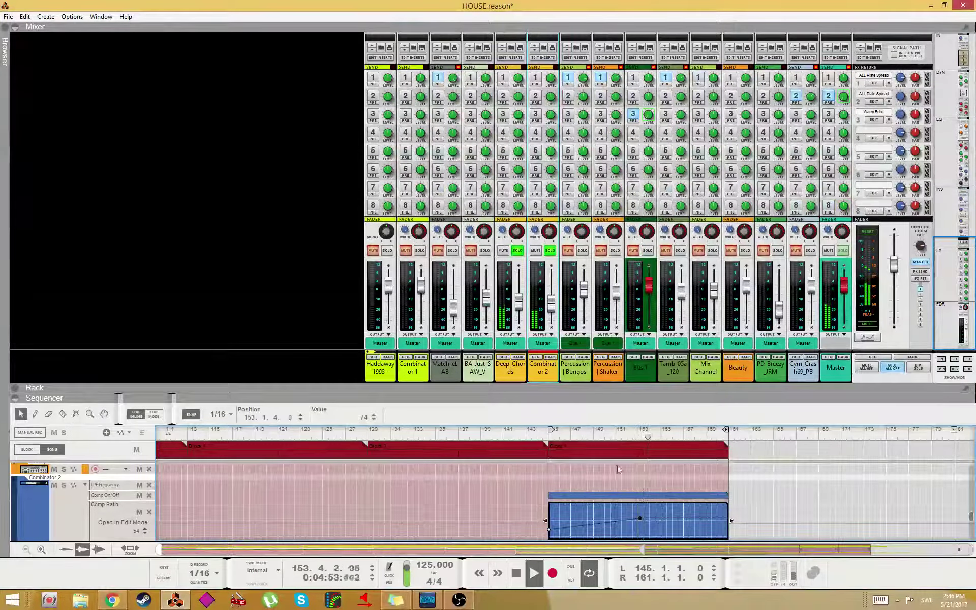
# - Extend Deep House's Drum 1 FX1 P1 automation clip at bar 145 to a length of 25.2.0.0
pyautogui.scroll(10, 636, 503)
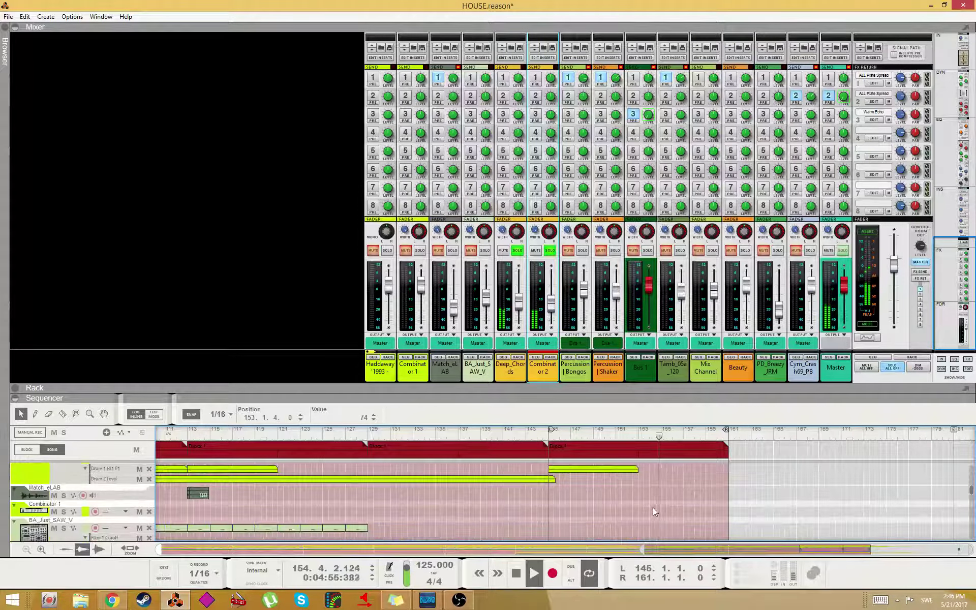
pyautogui.click(633, 468)
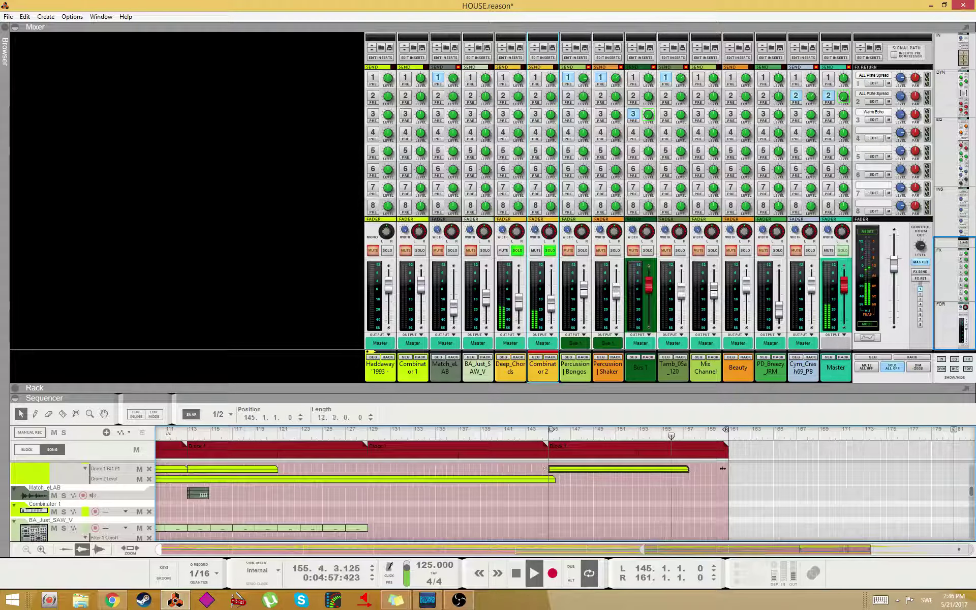
pyautogui.moveTo(722, 468); pyautogui.dragTo(836, 468)
# - Open Deep_Chords' Env 3 Decay automation, try raising the channel level to -4.31 dB, and close the clip
pyautogui.scroll(8, 600, 502)
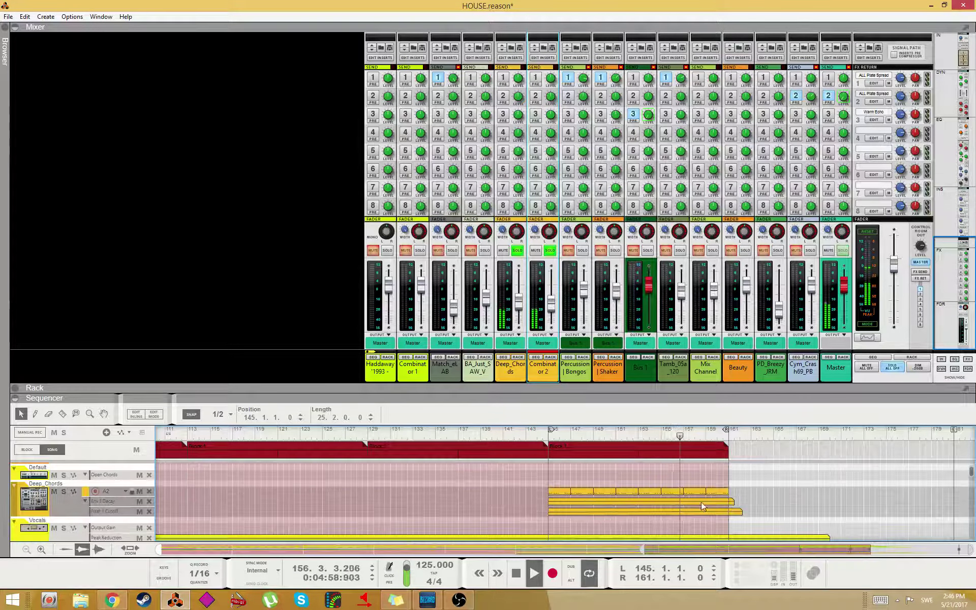
pyautogui.click(657, 501)
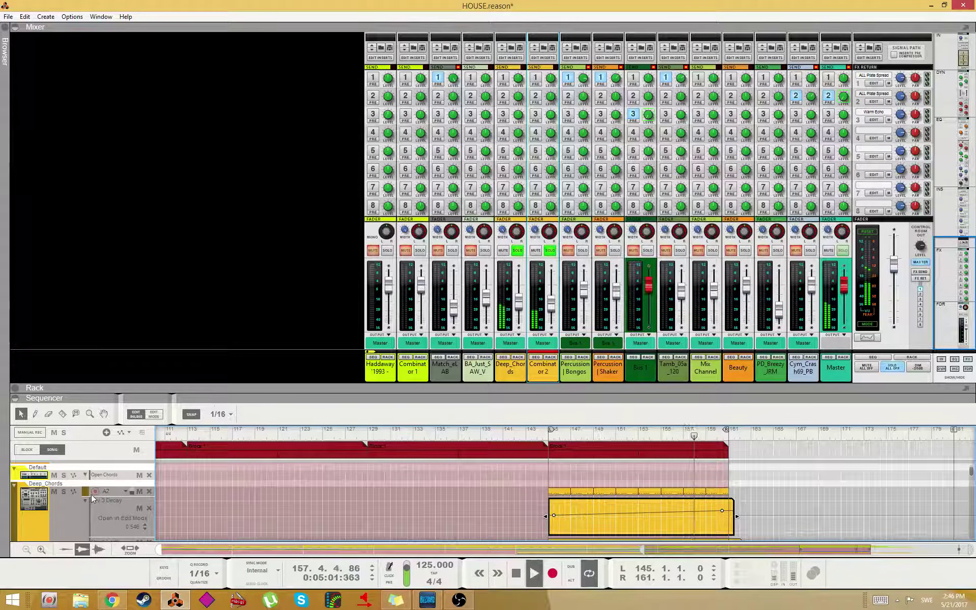
pyautogui.click(77, 505)
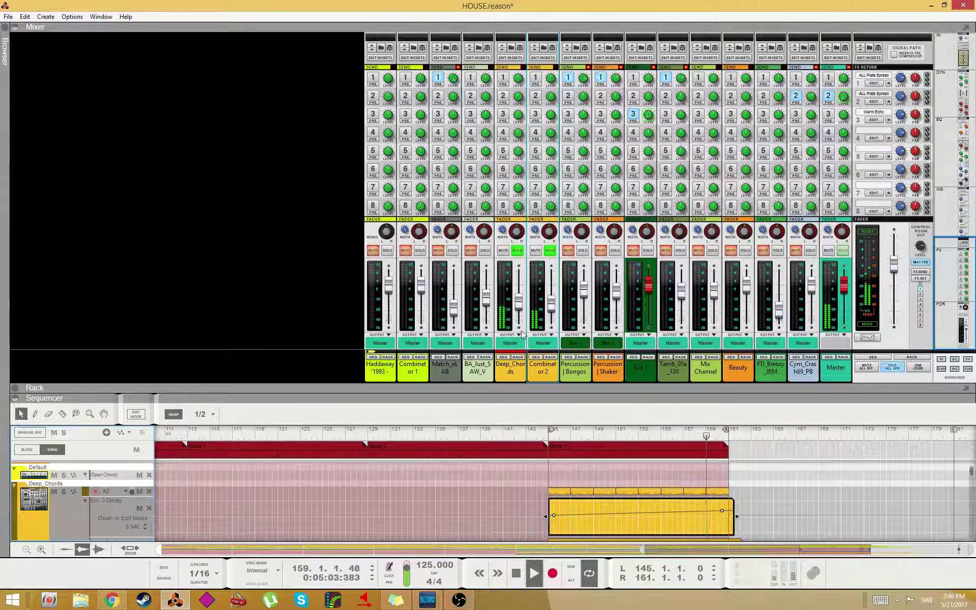
pyautogui.moveTo(521, 312); pyautogui.dragTo(522, 300)
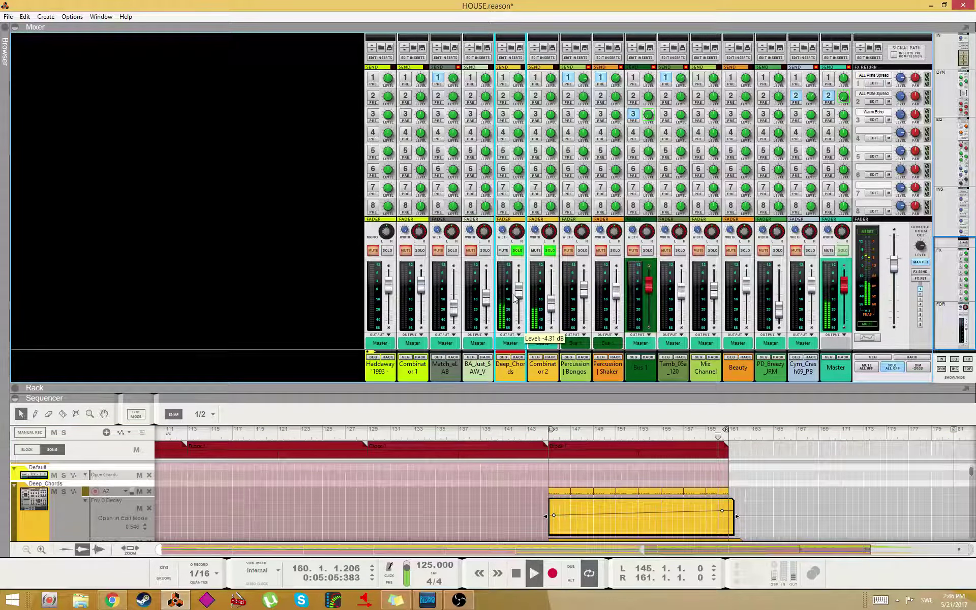
pyautogui.click(438, 458)
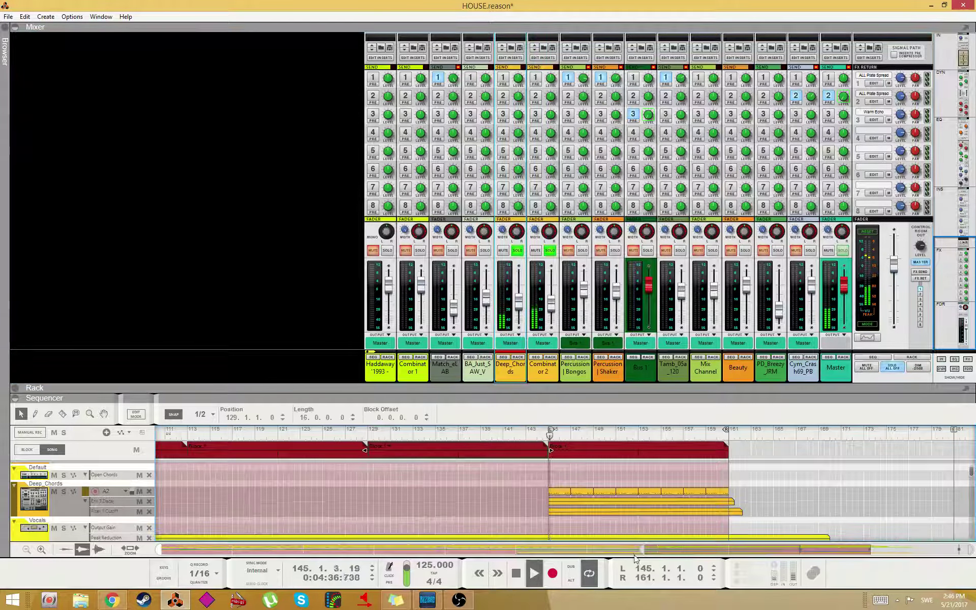
# - Remove the bar 160 point from Deep_Chords' Env 3 Decay automation and place a point of 0.532 at 148.4.2.0
pyautogui.doubleClick(570, 501)
pyautogui.click(584, 532)
pyautogui.press('q')
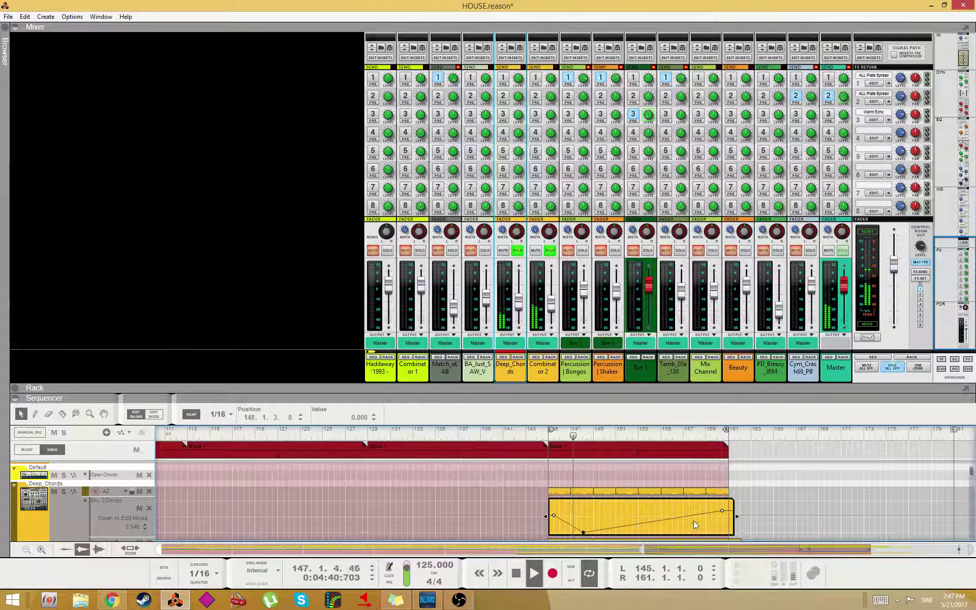
pyautogui.press('Delete')
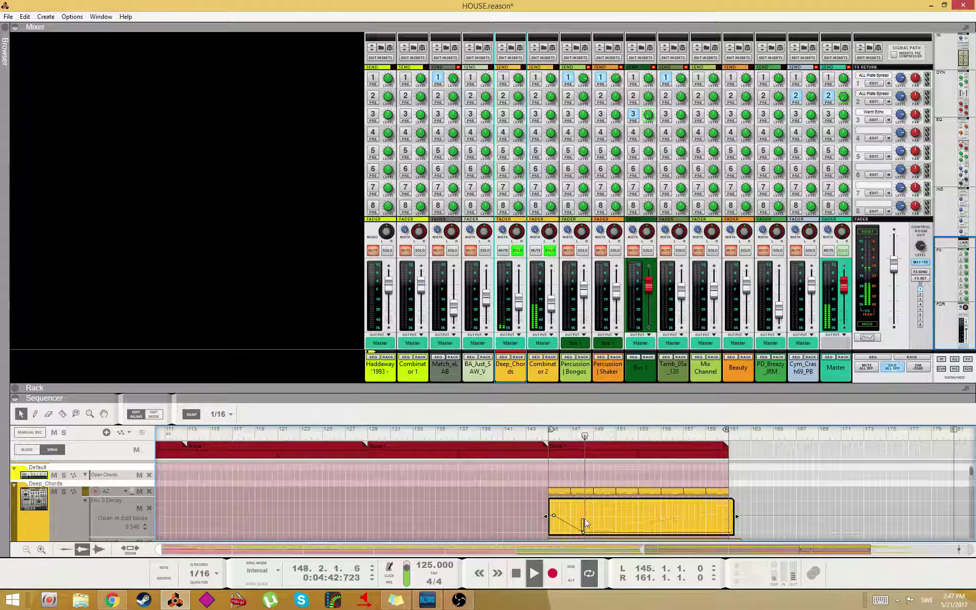
pyautogui.moveTo(584, 530); pyautogui.dragTo(591, 515)
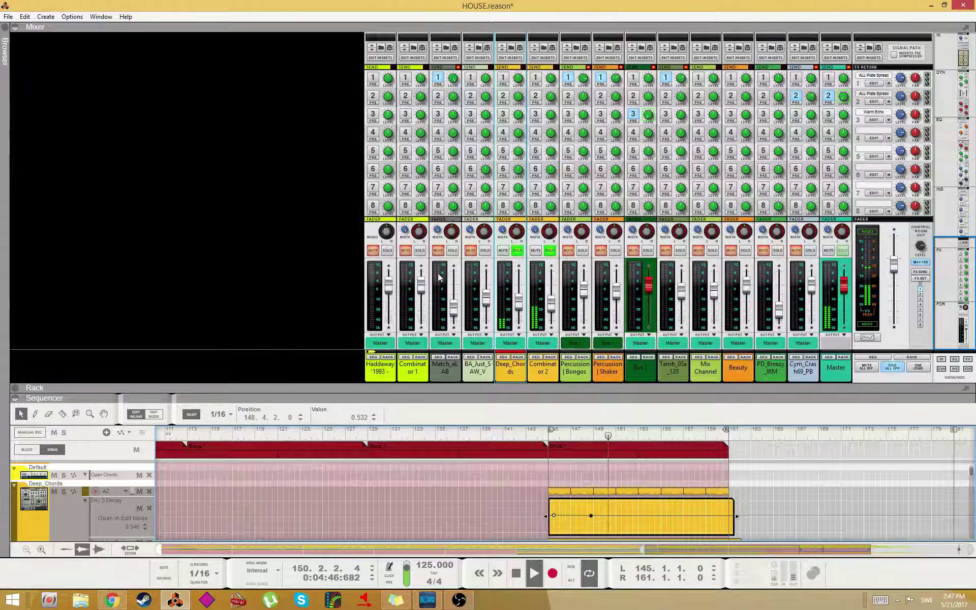
# - Open Deep_Chords' Filter 1 Cutoff automation clip at bar 145 and move its end point to 152.1.3.0 at 0.855
pyautogui.scroll(-5, 625, 483)
pyautogui.scroll(2, 616, 478)
pyautogui.doubleClick(615, 508)
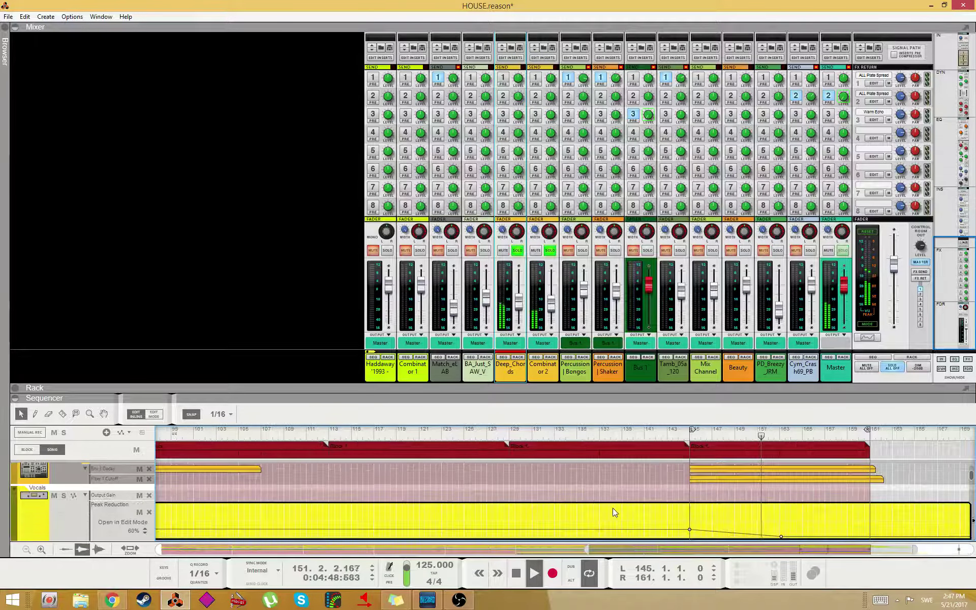
pyautogui.click(701, 483)
pyautogui.doubleClick(703, 480)
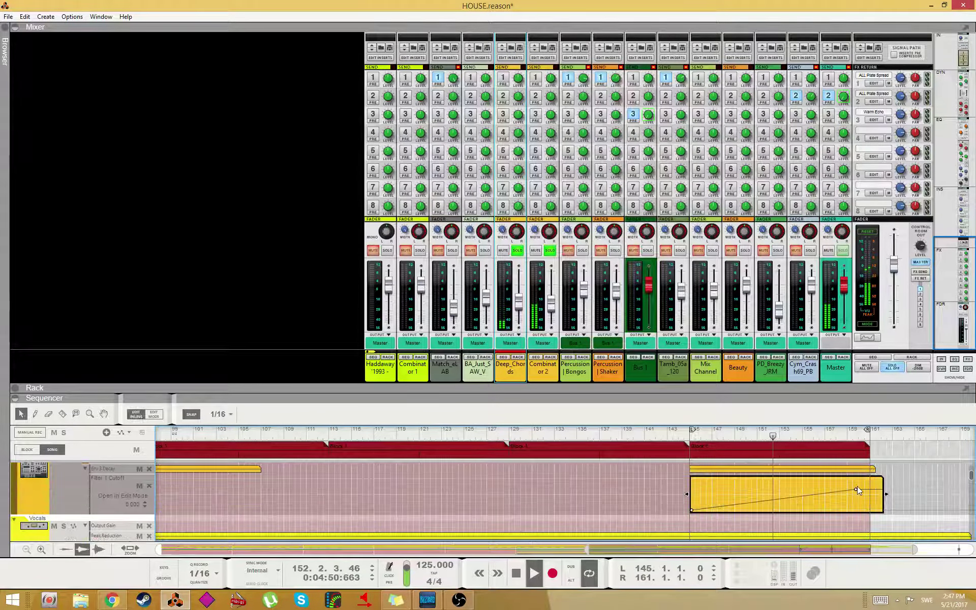
pyautogui.moveTo(857, 490); pyautogui.dragTo(769, 483)
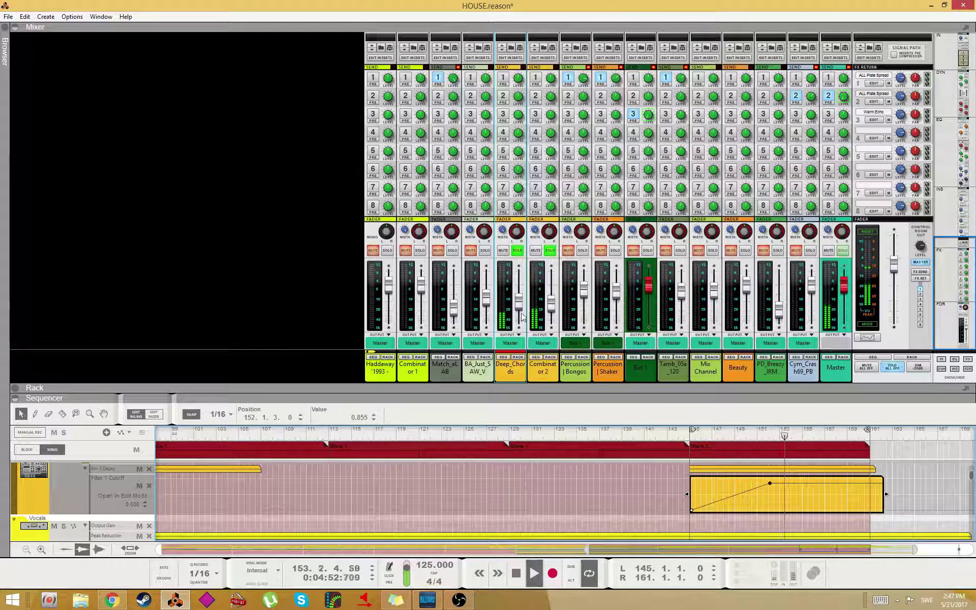
# - Turn off the solos on Deep_Chords and Combinator 2 and play the full mix from about bar 16
pyautogui.click(550, 251)
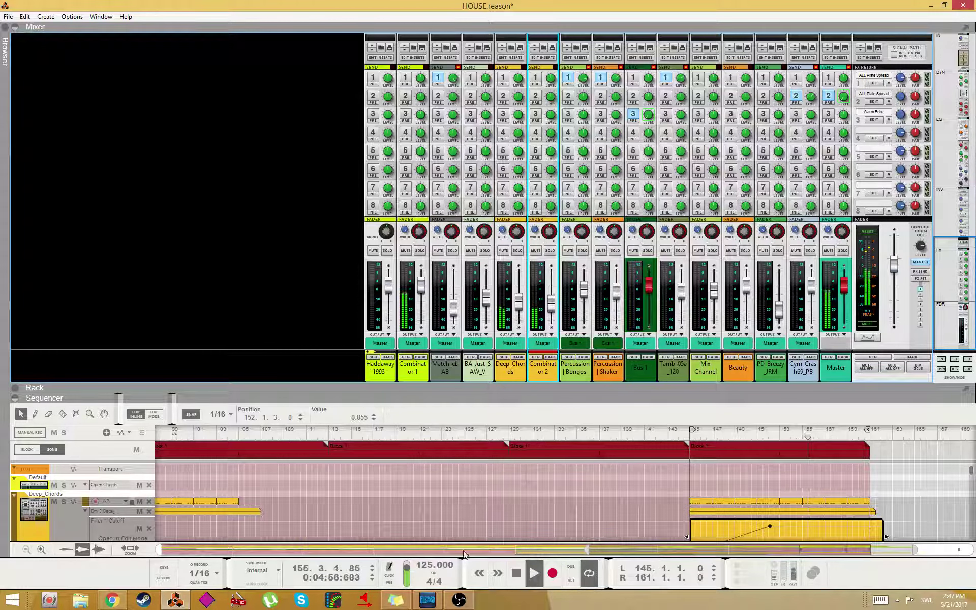
pyautogui.moveTo(588, 550); pyautogui.dragTo(160, 463)
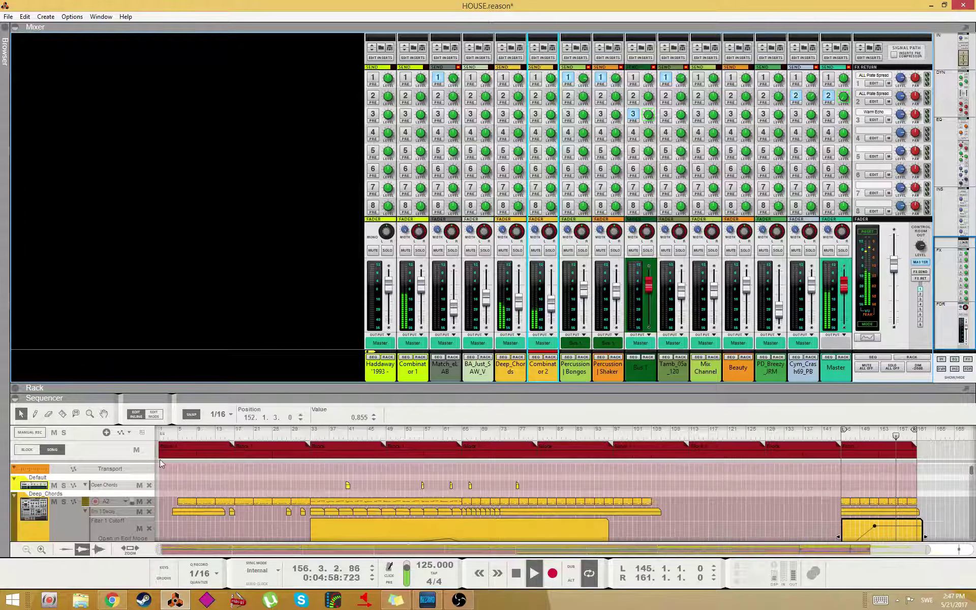
pyautogui.click(230, 437)
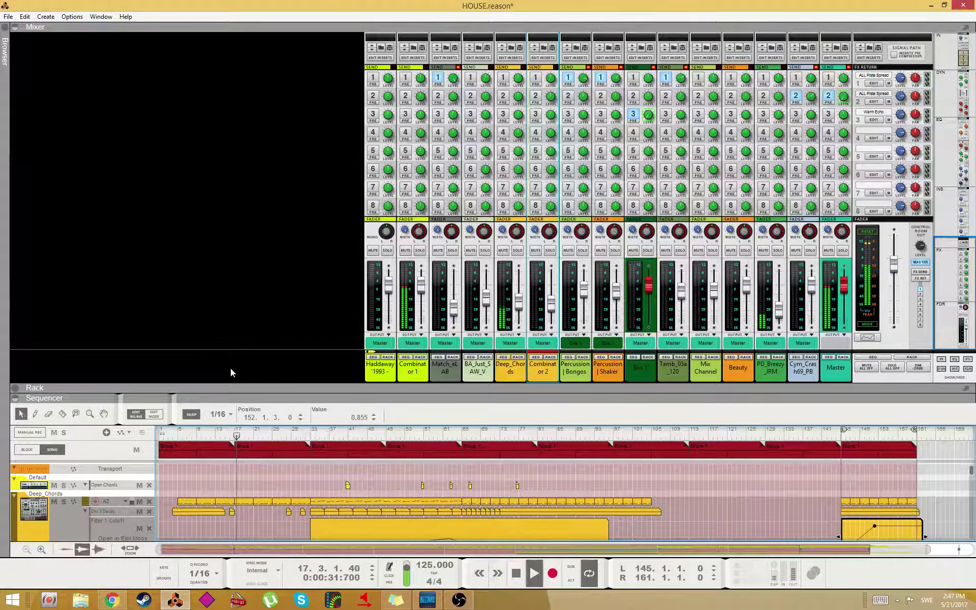
# - Try raising Deep_Chords' channel level to -8.39 dB and undo the change
pyautogui.scroll(-2, 300, 476)
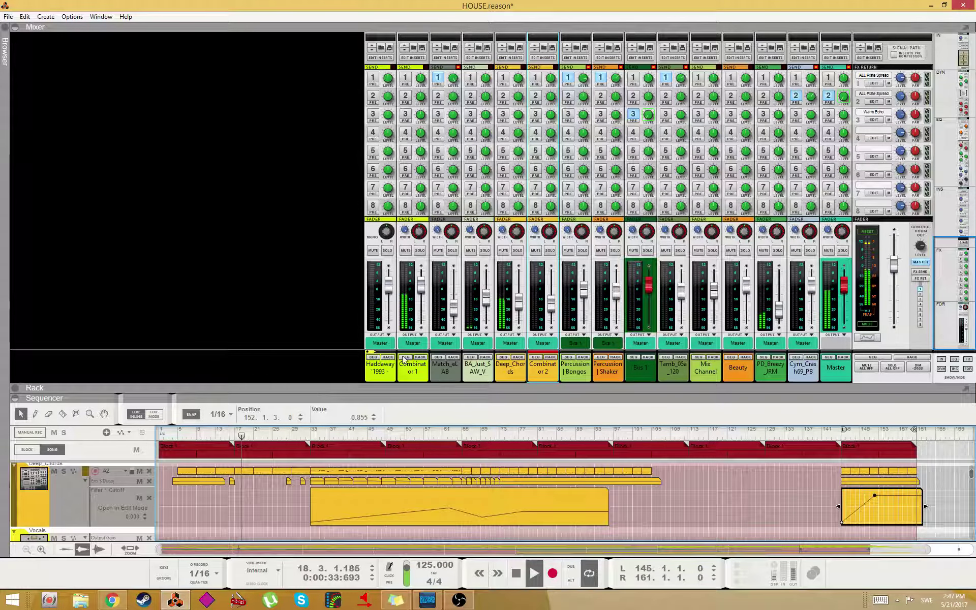
pyautogui.moveTo(519, 305); pyautogui.dragTo(520, 299)
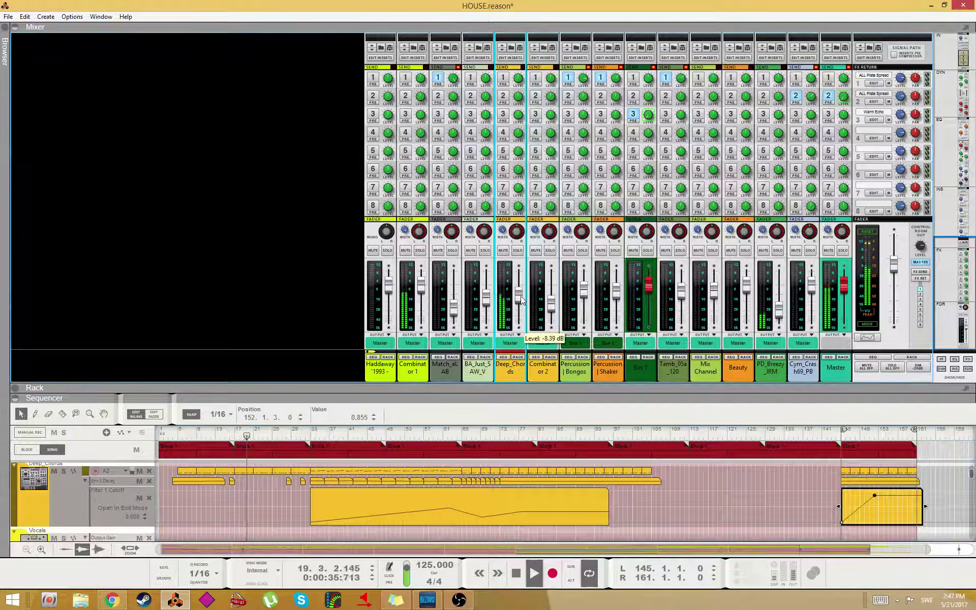
pyautogui.hotkey('ctrl', 'z')
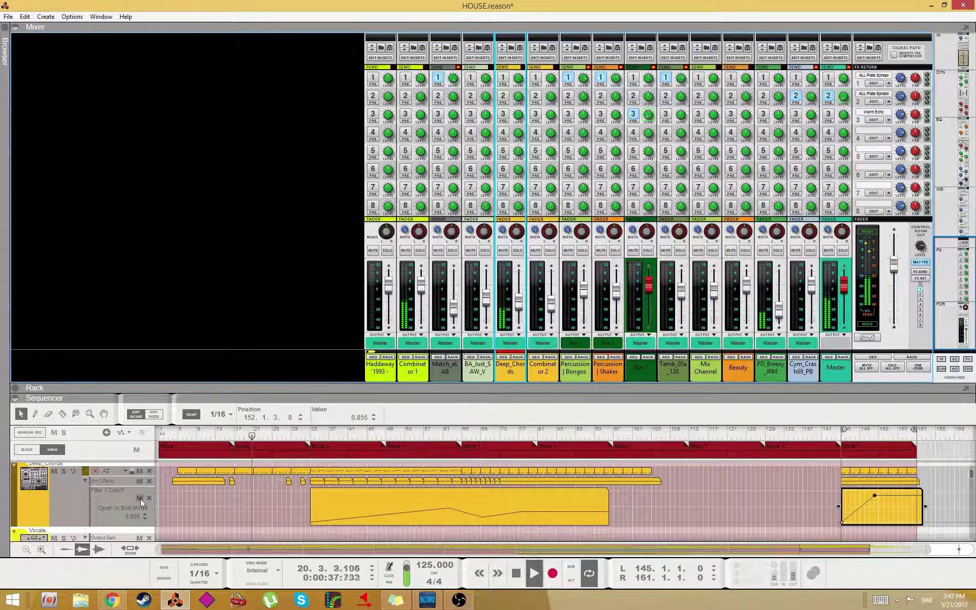
# - Draw an Output Gain automation clip on the Vocals track from 1.3.1.0 with a length of 33.0.0.0
pyautogui.scroll(-2, 141, 499)
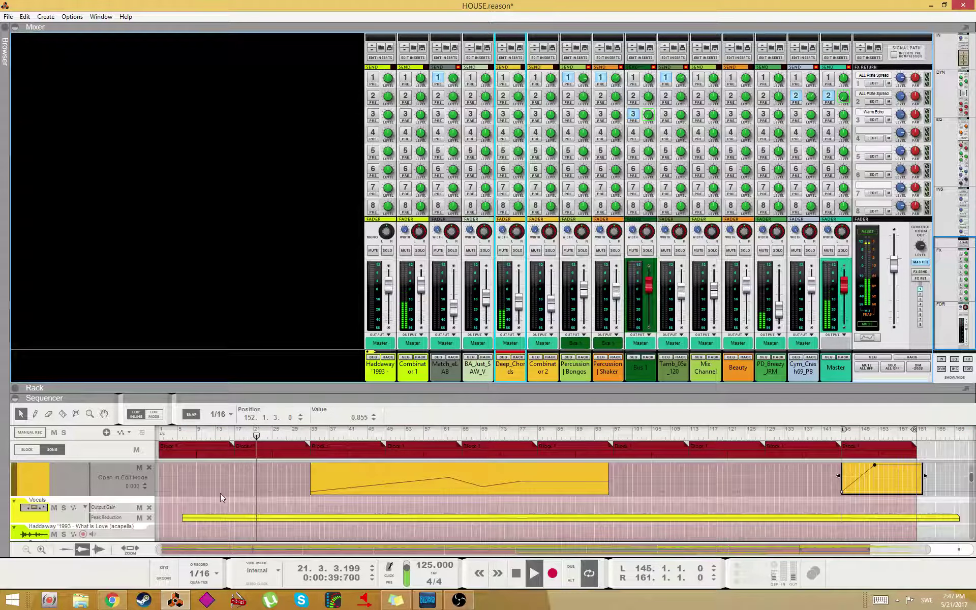
pyautogui.press('w')
pyautogui.moveTo(163, 507); pyautogui.dragTo(316, 506)
pyautogui.press('q')
# - Add a starting point to the Vocals Output Gain automation and position it at 1.4.3.0 with a value of 26%
pyautogui.scroll(2, 258, 517)
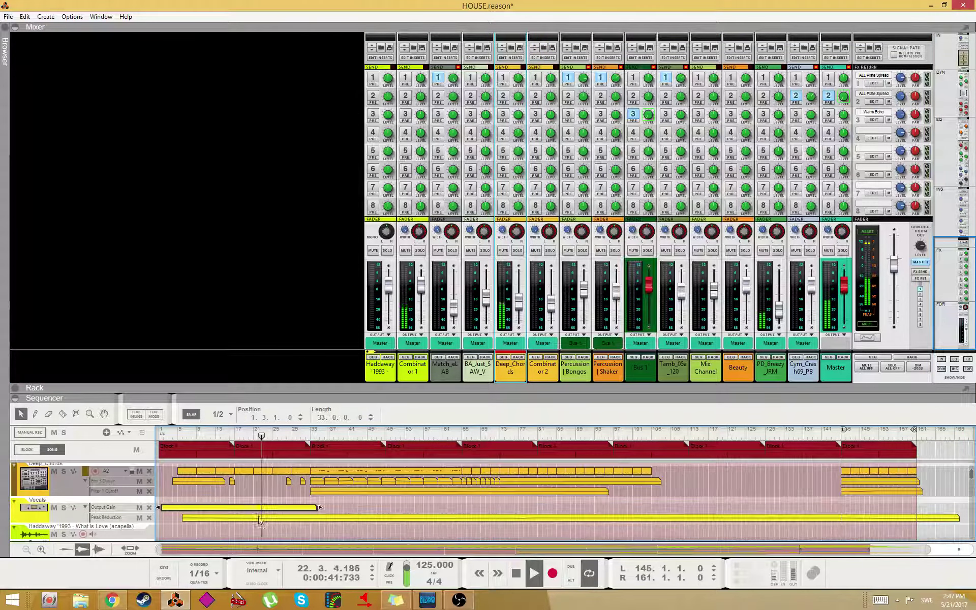
pyautogui.doubleClick(226, 507)
pyautogui.press('w')
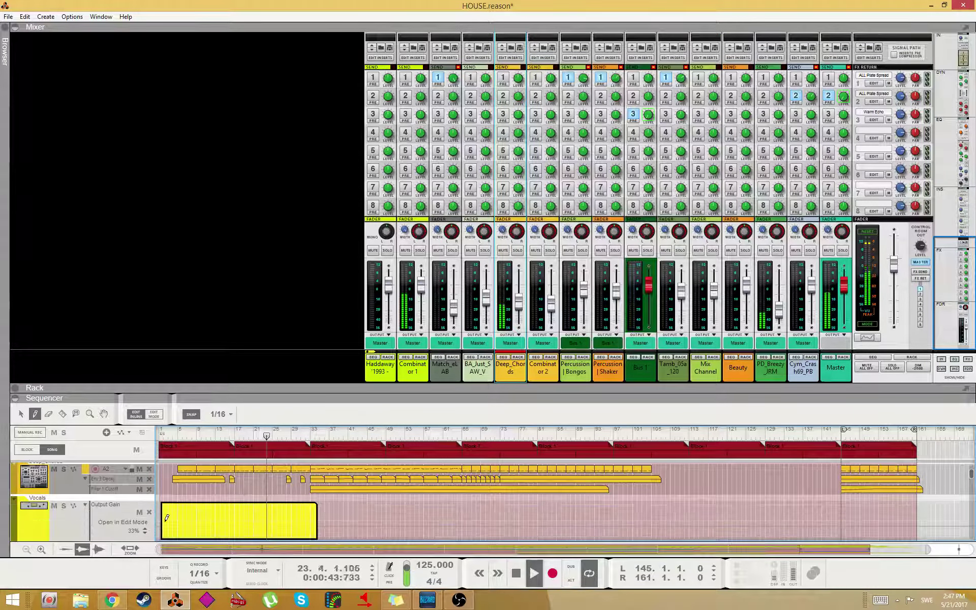
pyautogui.press('q')
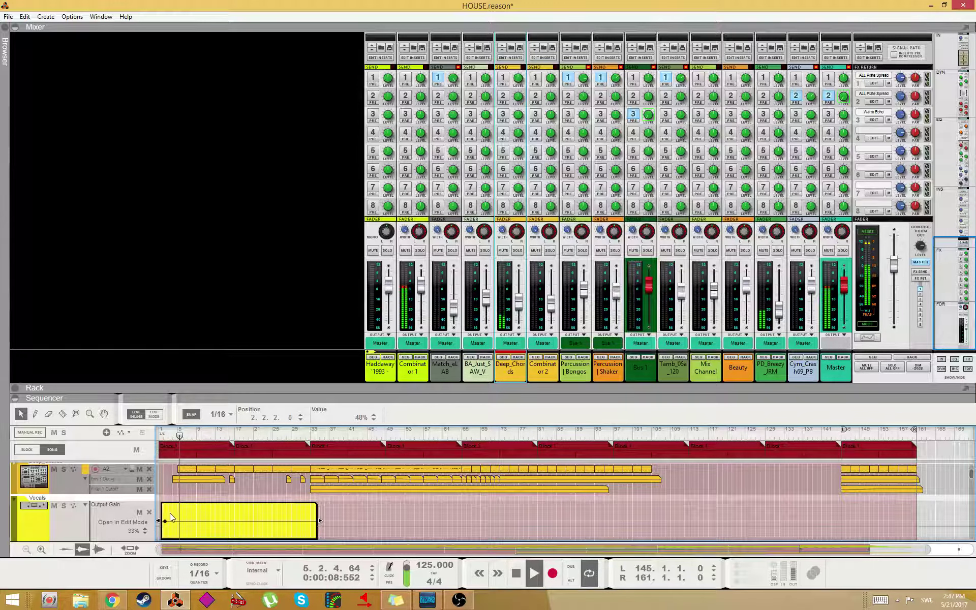
pyautogui.press('w')
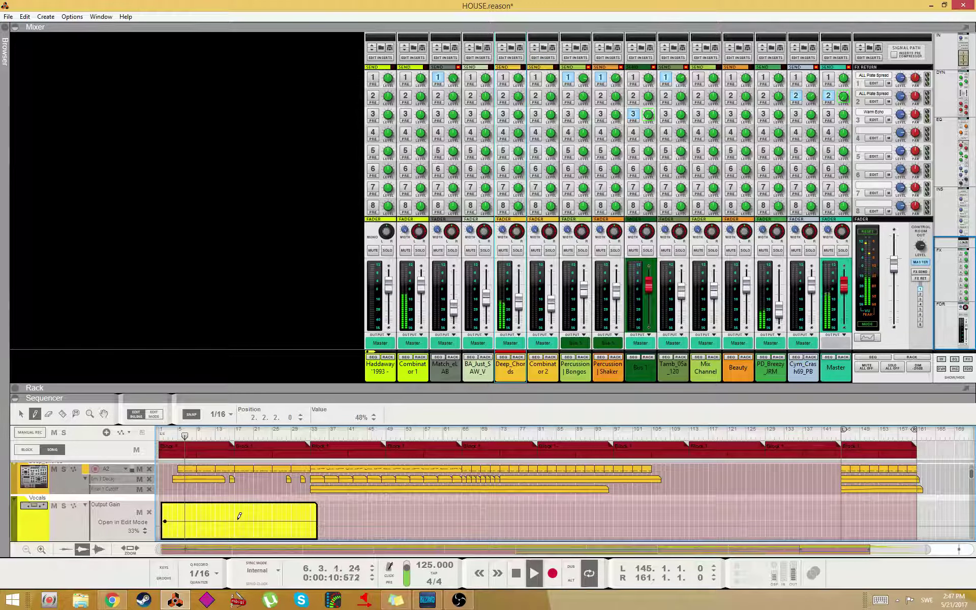
pyautogui.press('q')
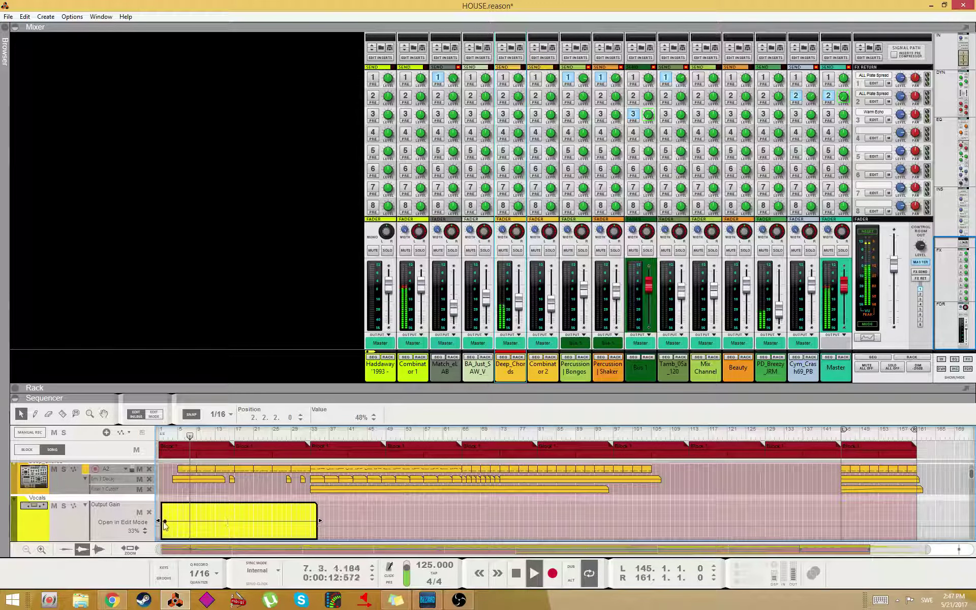
pyautogui.moveTo(165, 521); pyautogui.dragTo(163, 529)
# - Add a second point to the Vocals Output Gain automation at 17.2.4.0 with a value of 52%
pyautogui.press('w')
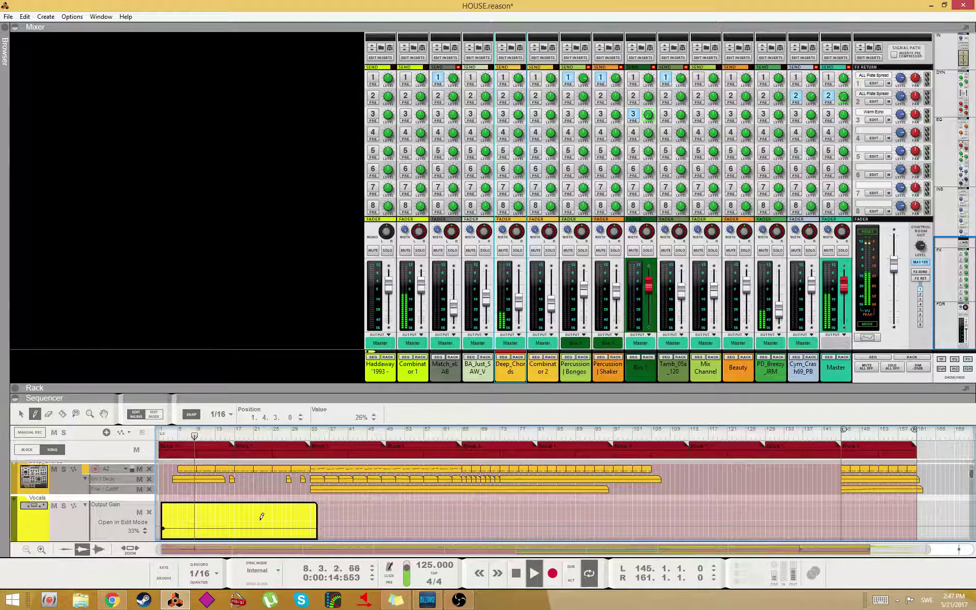
pyautogui.click(235, 519)
pyautogui.press('q')
pyautogui.scroll(2, 243, 515)
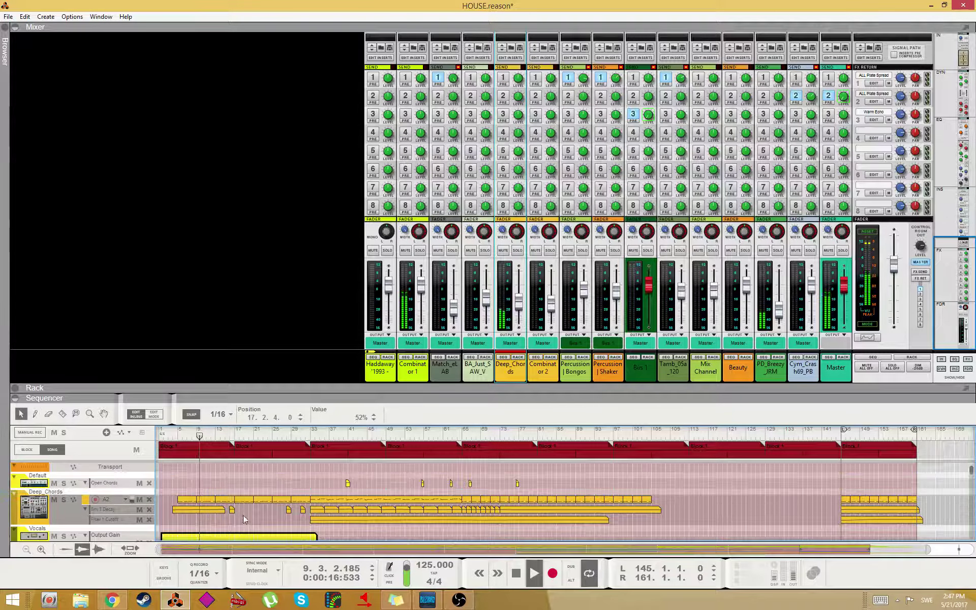
# - Move the second Vocals Output Gain point to 16.4.2.0 and lower it to 40%
pyautogui.click(250, 482)
pyautogui.scroll(-2, 244, 498)
pyautogui.scroll(2, 248, 519)
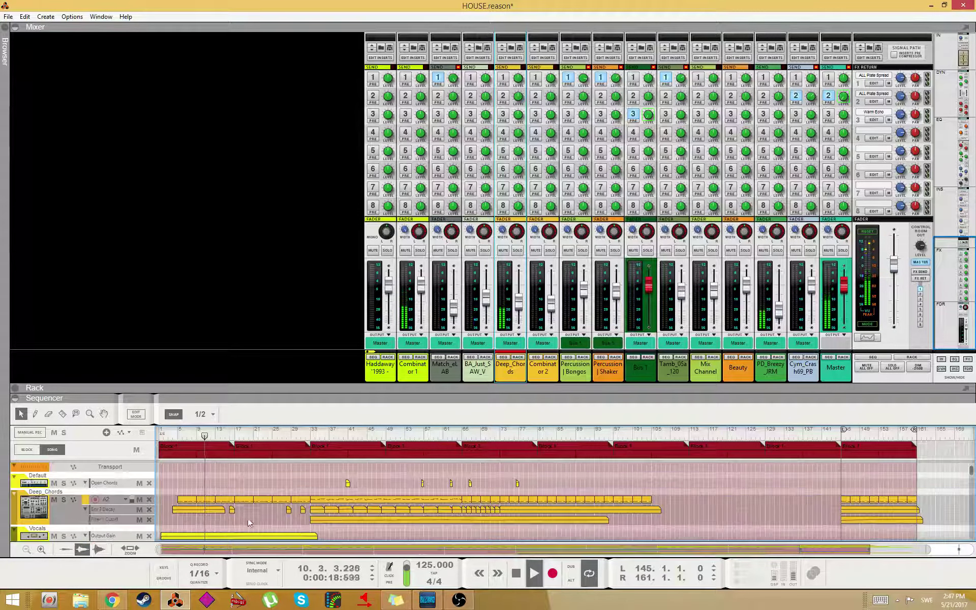
pyautogui.click(230, 536)
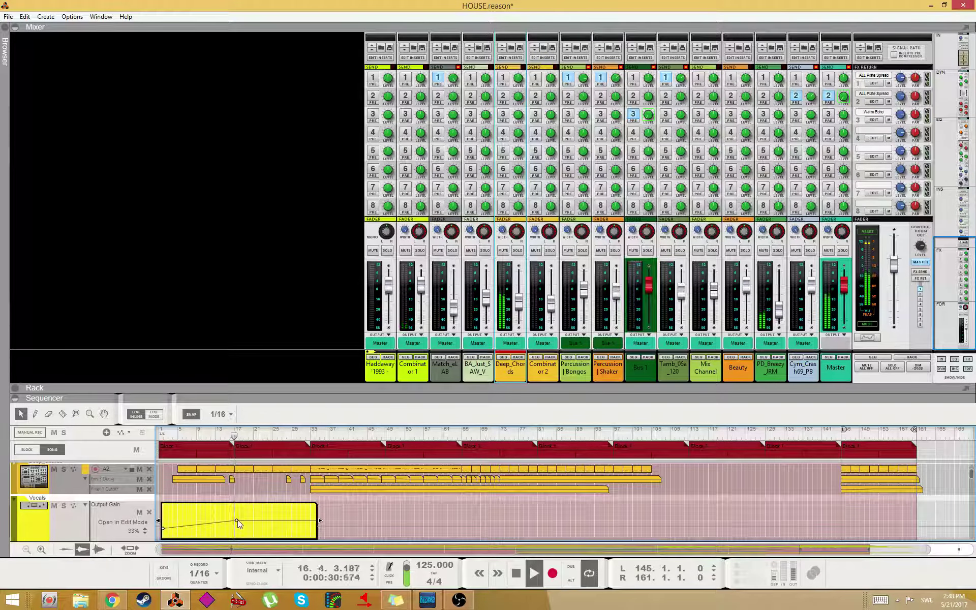
pyautogui.moveTo(236, 521); pyautogui.dragTo(234, 524)
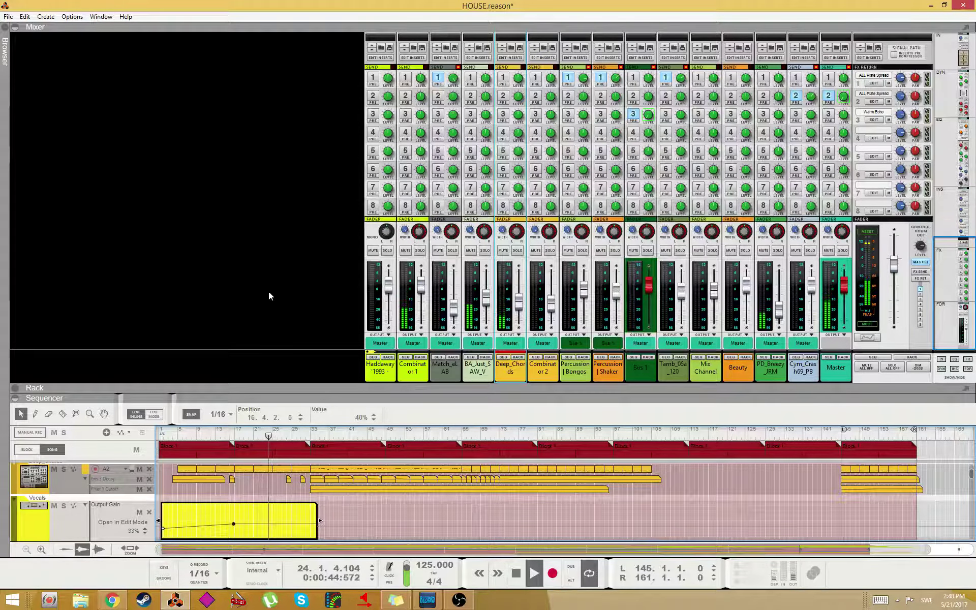
# - Extend the Vocals Output Gain clip to about bar 86 and add a 40% point at 33.1.2.0
pyautogui.click(267, 272)
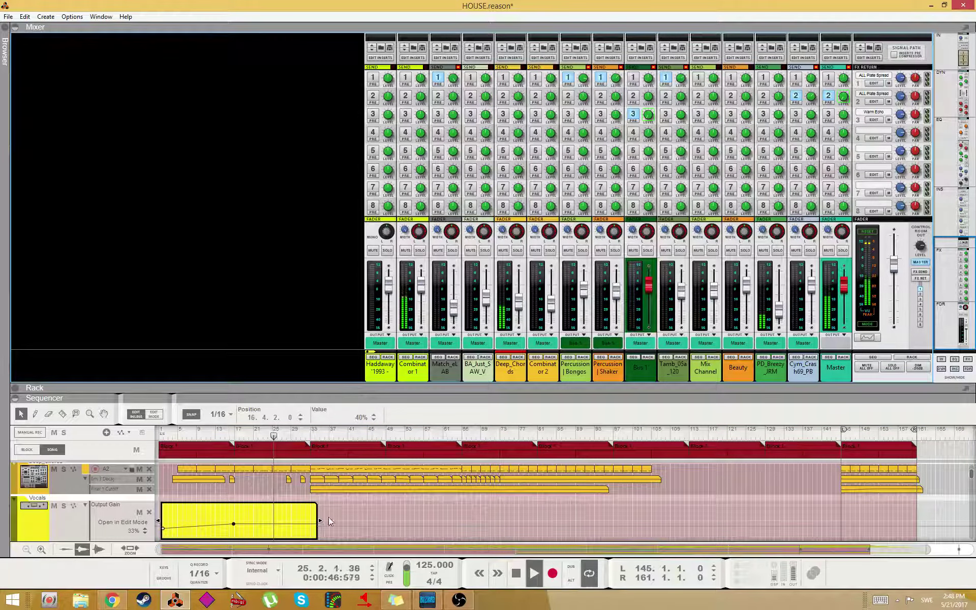
pyautogui.moveTo(321, 520); pyautogui.dragTo(561, 521)
pyautogui.press('w')
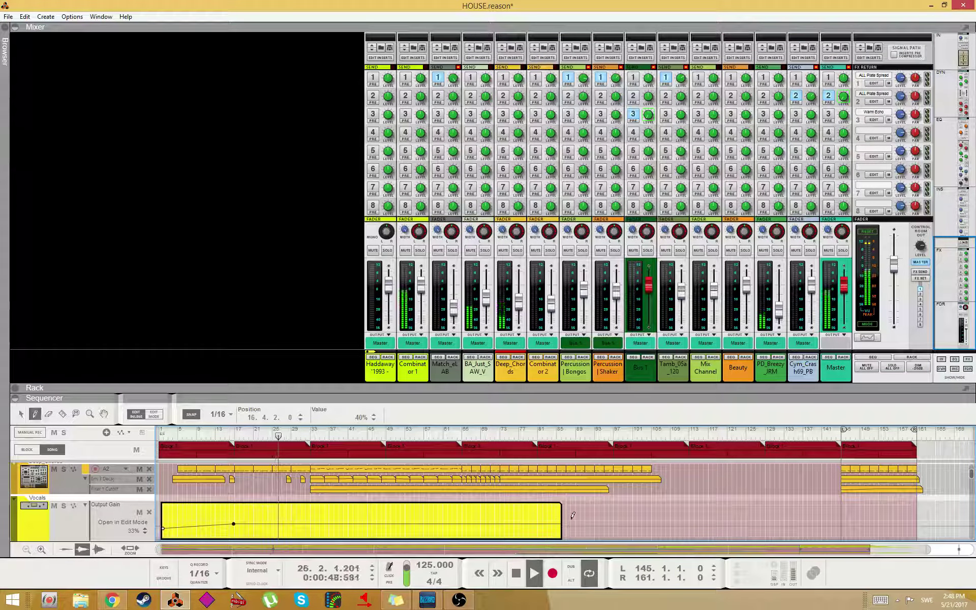
pyautogui.click(311, 524)
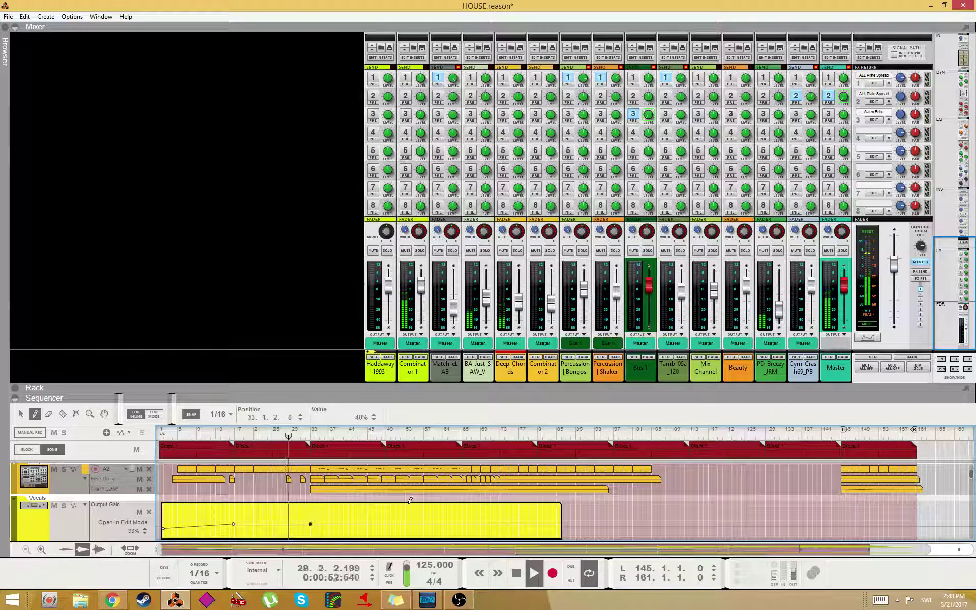
pyautogui.press('q')
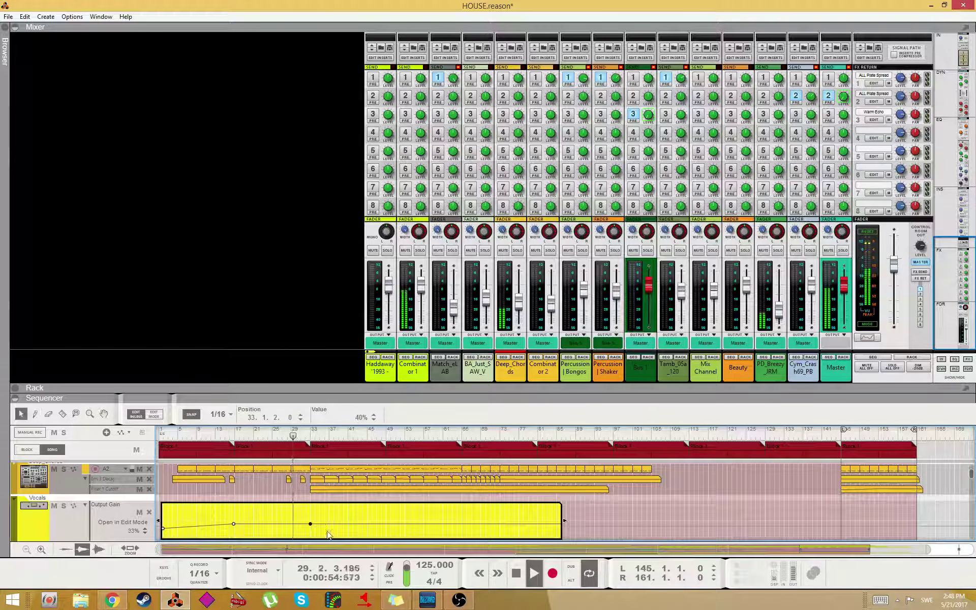
# - Look over the clips and automation on the Deep_Chords, Vocals and Deep House tracks during playback
pyautogui.scroll(3, 318, 522)
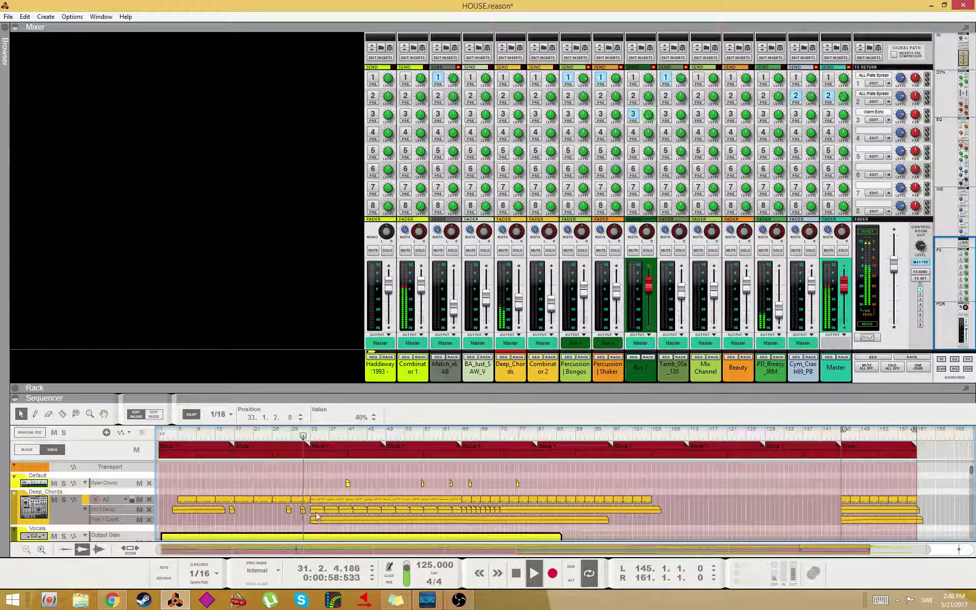
pyautogui.scroll(-5, 305, 475)
pyautogui.scroll(6, 348, 514)
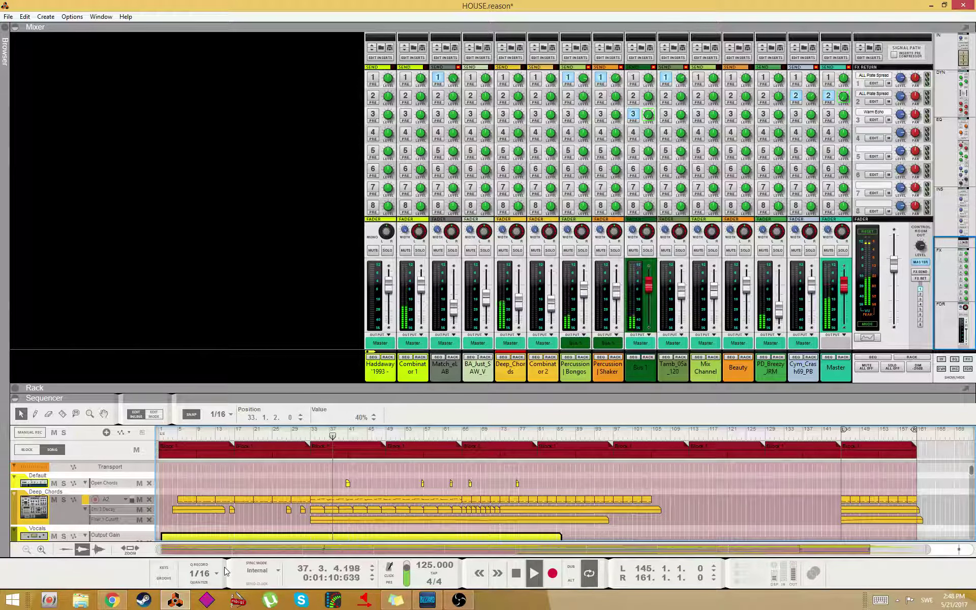
pyautogui.click(398, 468)
pyautogui.scroll(-6, 395, 493)
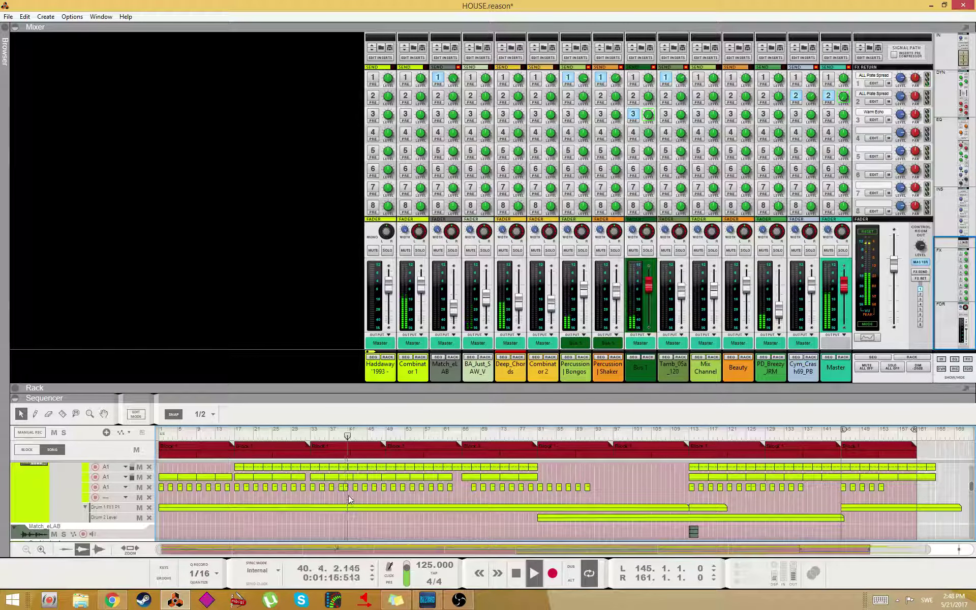
pyautogui.scroll(2, 383, 517)
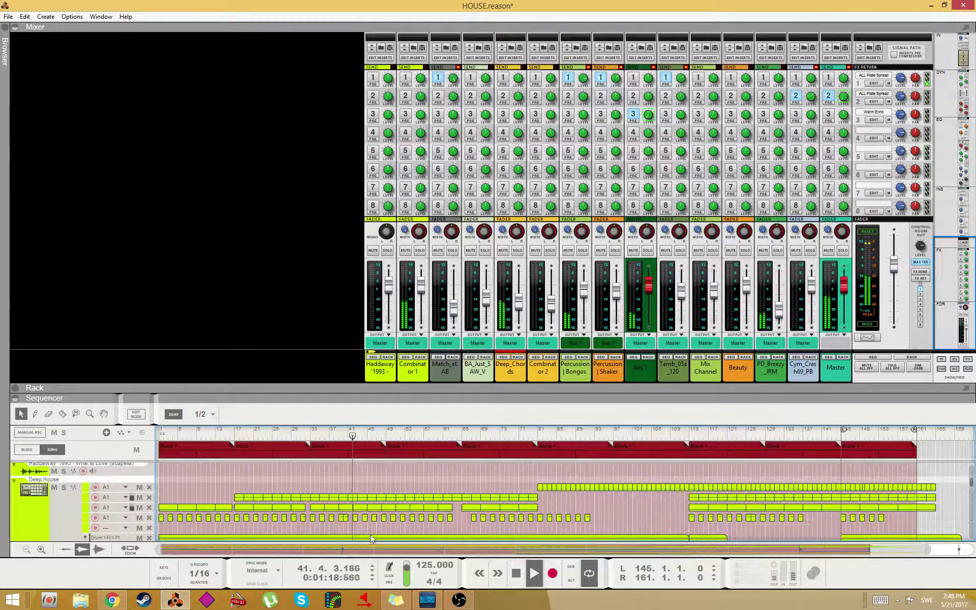
pyautogui.scroll(4, 350, 491)
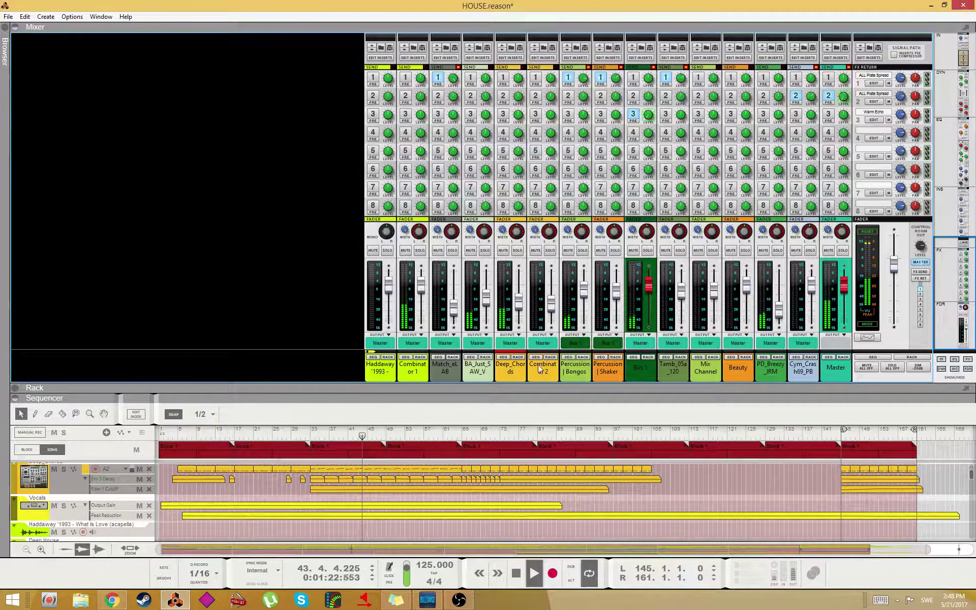
# - Enable the FX2 send on the Deep_Chords channel and adjust its send level
pyautogui.scroll(2, 515, 143)
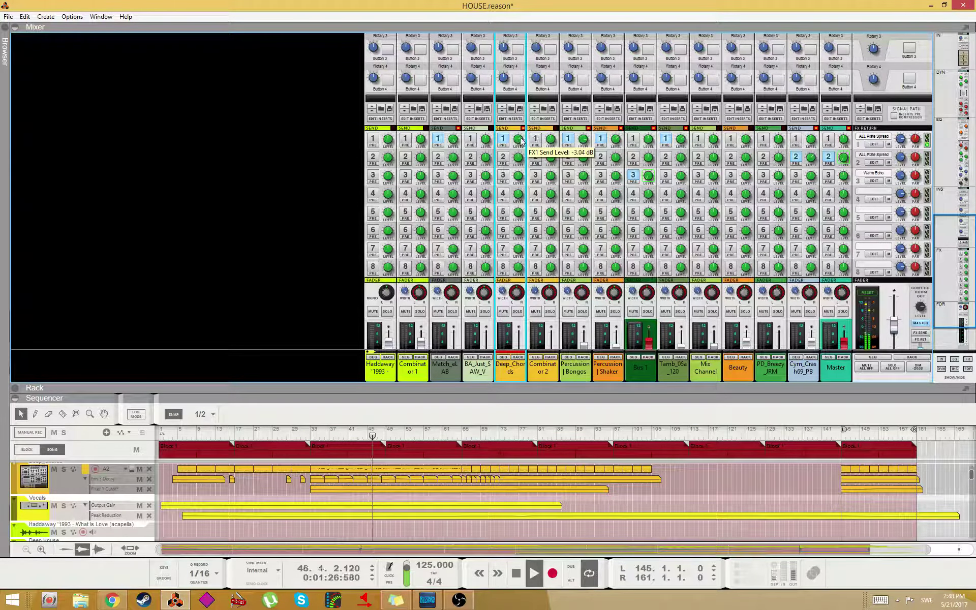
pyautogui.click(503, 157)
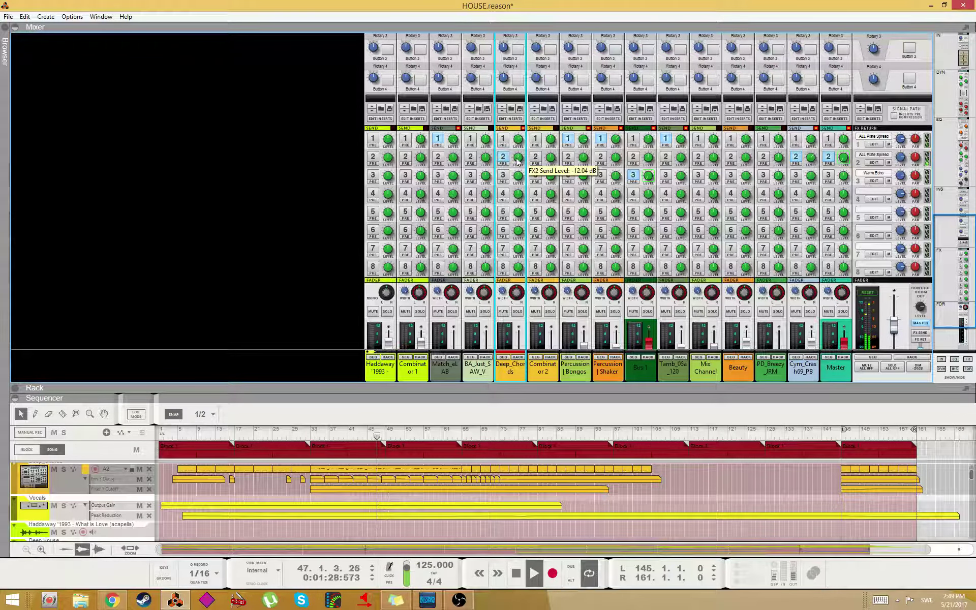
pyautogui.moveTo(543, 152); pyautogui.dragTo(521, 163)
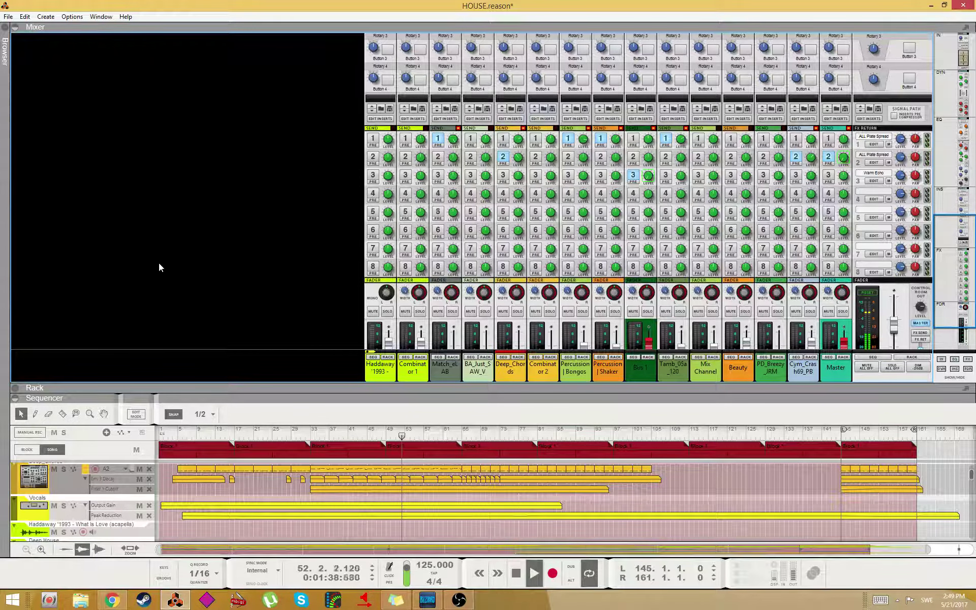
# - Open the Spectrum EQ for the BA_Just_SAW_V channel and enable its EQ
pyautogui.scroll(5, 444, 283)
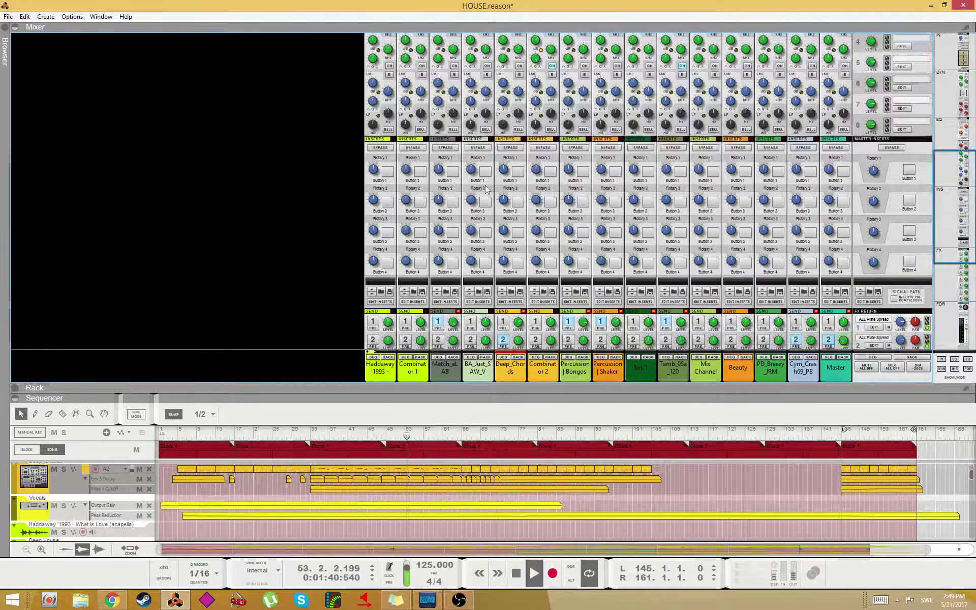
pyautogui.click(477, 103)
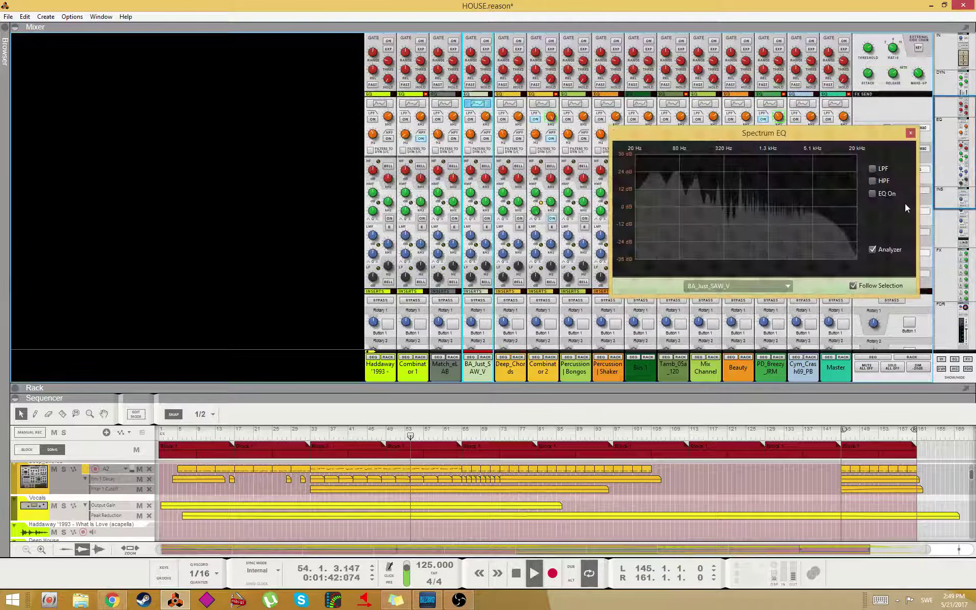
pyautogui.click(873, 193)
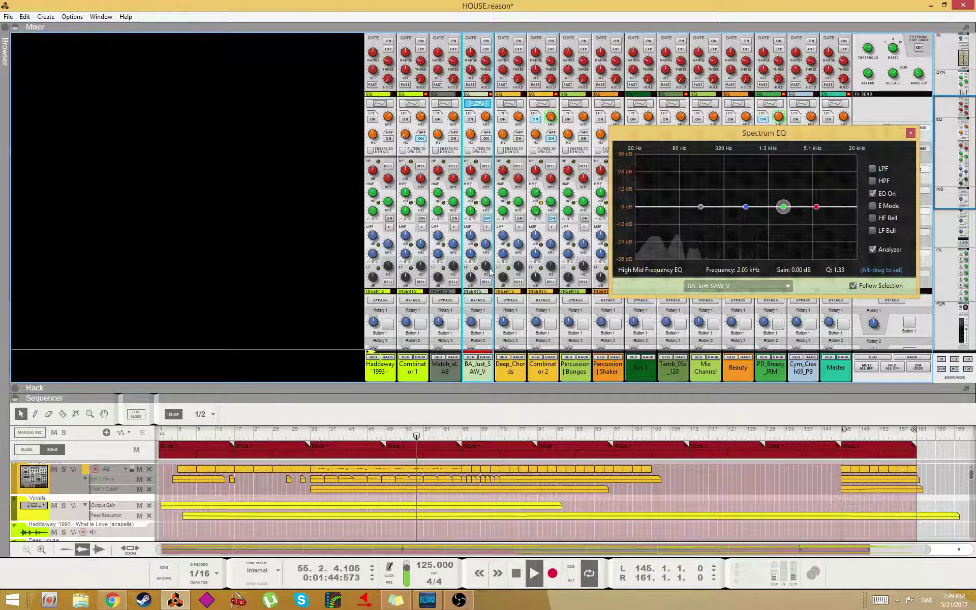
# - Enable the Deep_Chords channel's EQ and boost its high-mid band by about 4.4 dB near 2.6 kHz
pyautogui.scroll(-10, 549, 301)
pyautogui.click(513, 375)
pyautogui.scroll(5, 514, 375)
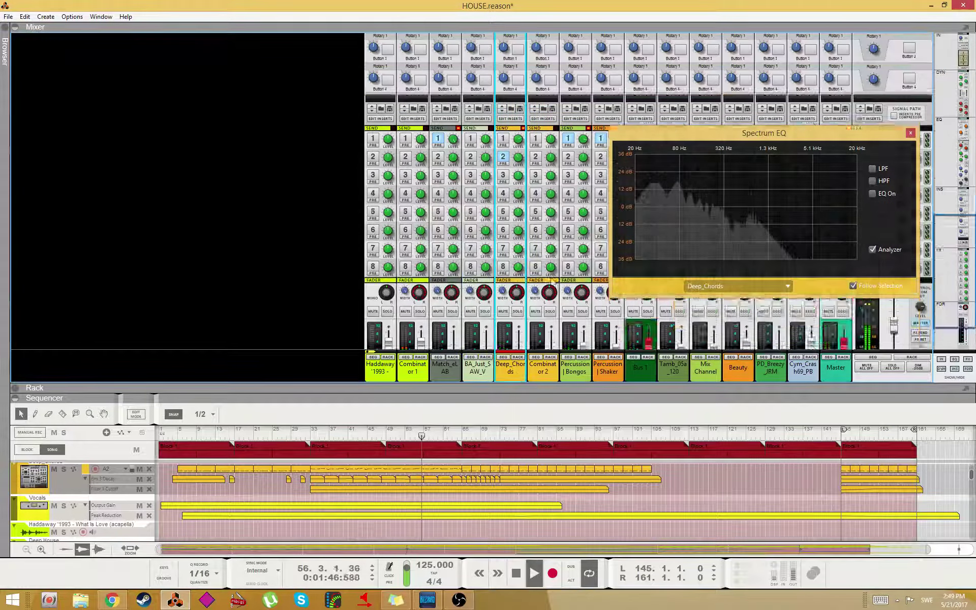
pyautogui.click(872, 194)
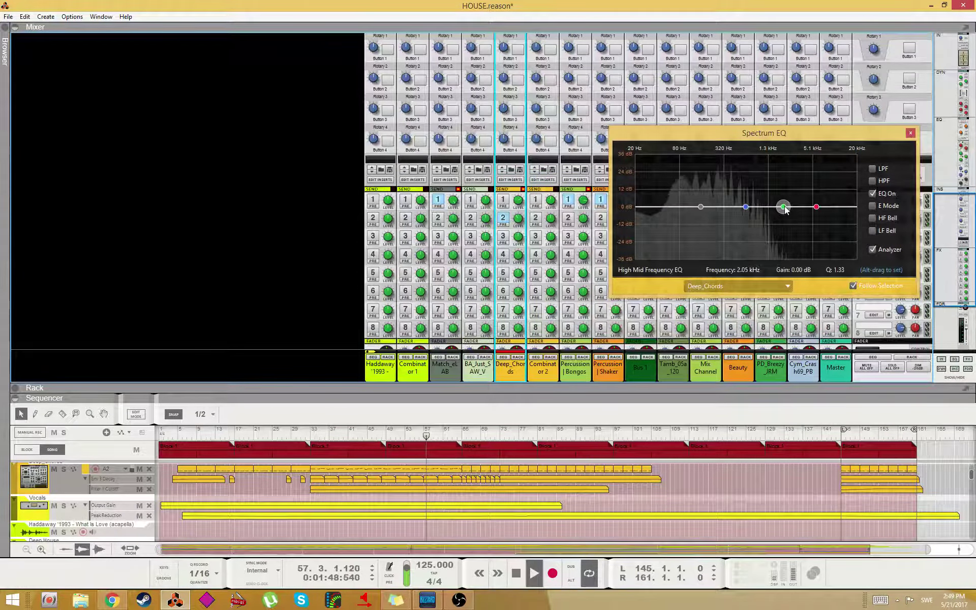
pyautogui.moveTo(784, 207); pyautogui.dragTo(791, 209)
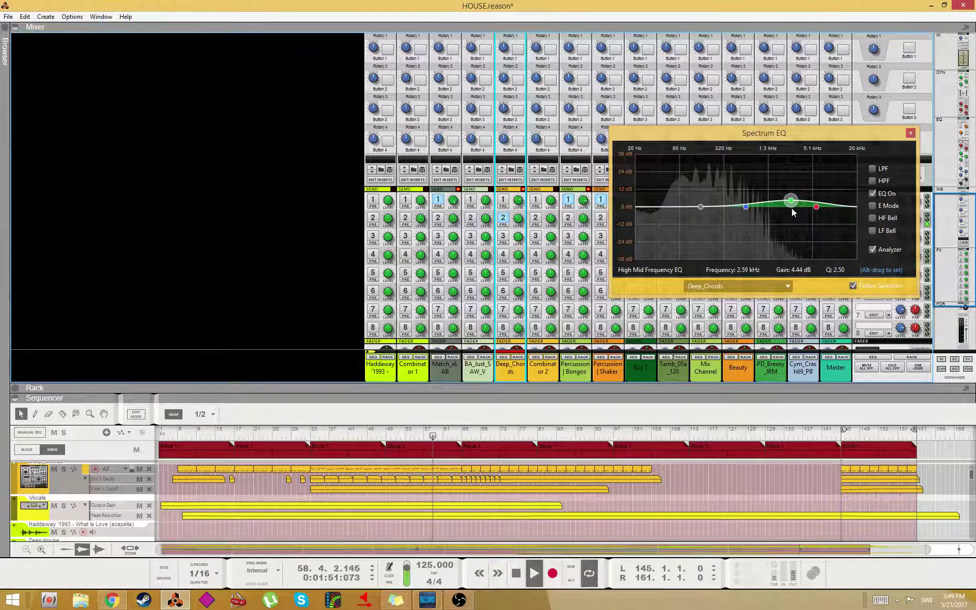
# - Enable the high-pass filter on Deep_Chords, lower its cutoff frequency and close the Spectrum EQ
pyautogui.click(873, 181)
pyautogui.moveTo(714, 206); pyautogui.dragTo(657, 214)
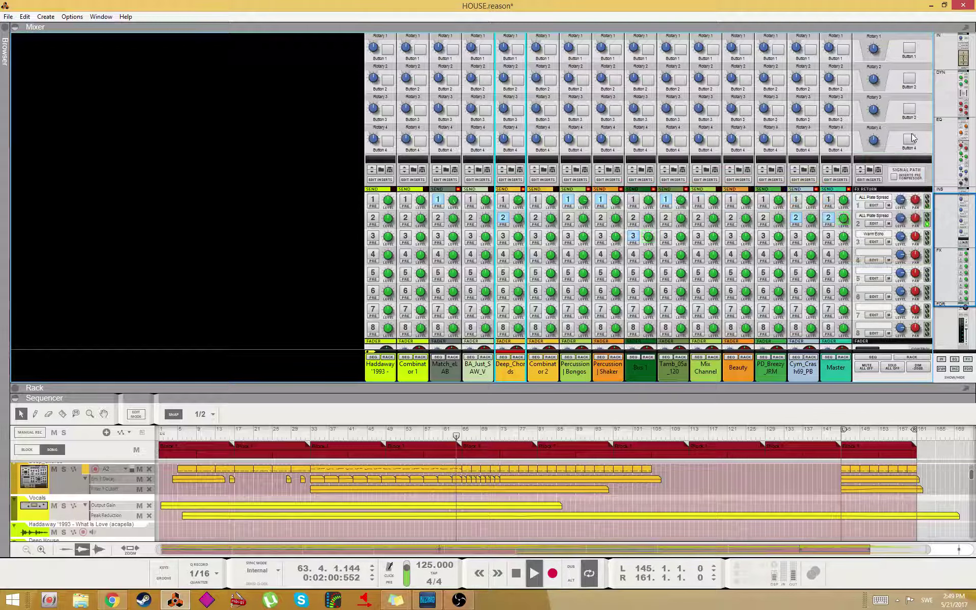
pyautogui.click(911, 134)
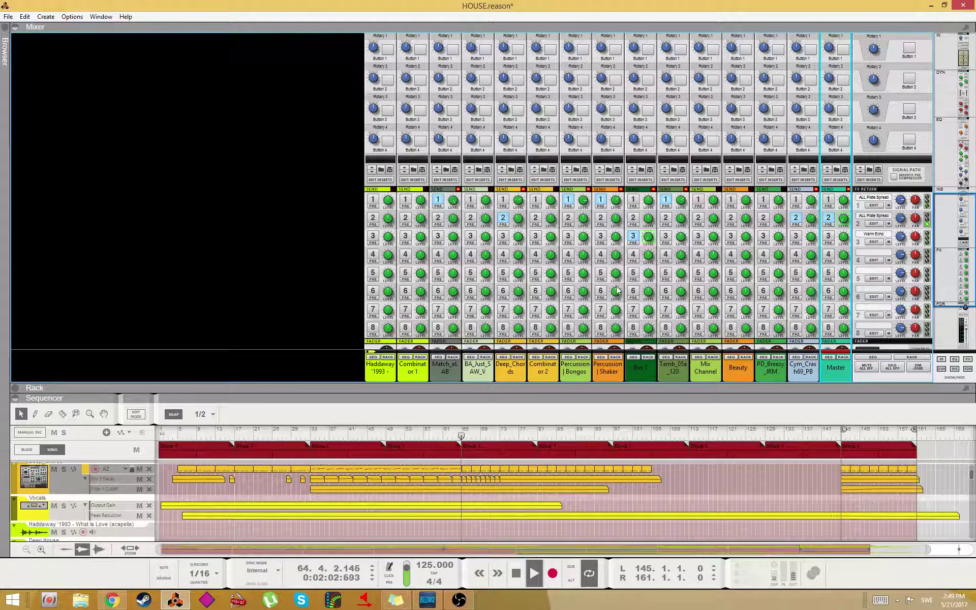
# - Look over the Deep_Chords channel's filters, EQ, sends and fader level in the mixer during playback
pyautogui.scroll(-5, 643, 379)
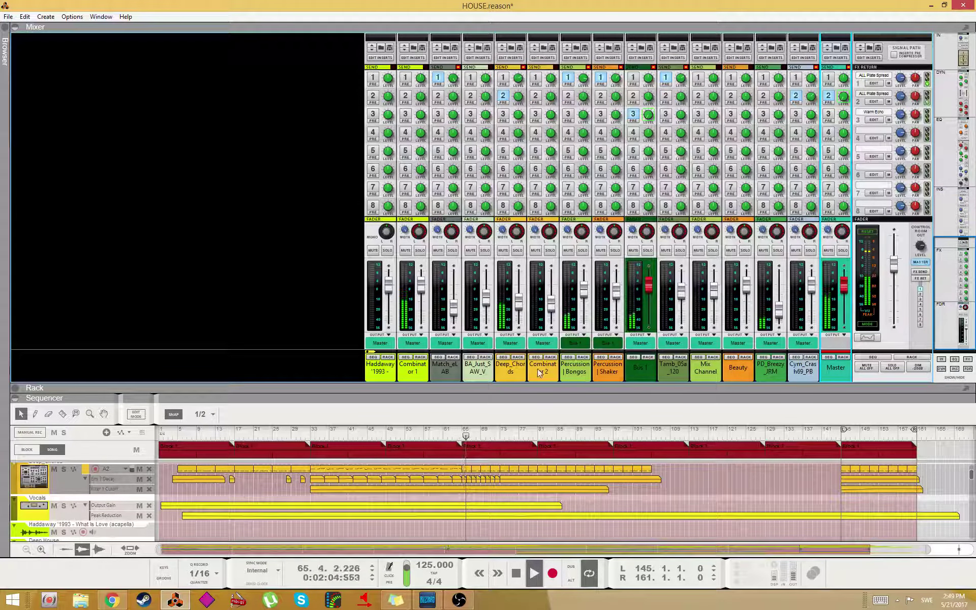
pyautogui.click(510, 368)
pyautogui.scroll(6, 501, 154)
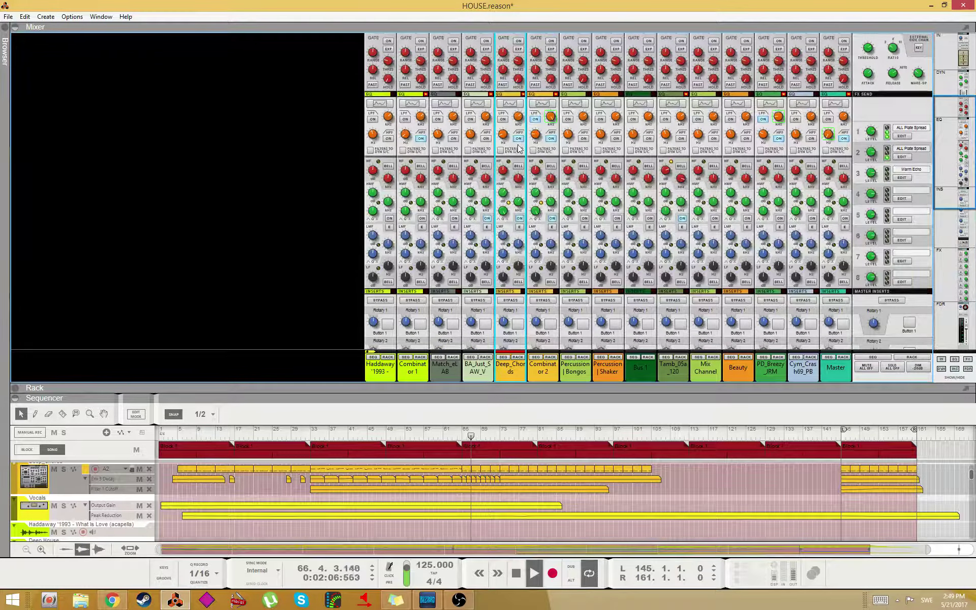
pyautogui.scroll(-6, 296, 224)
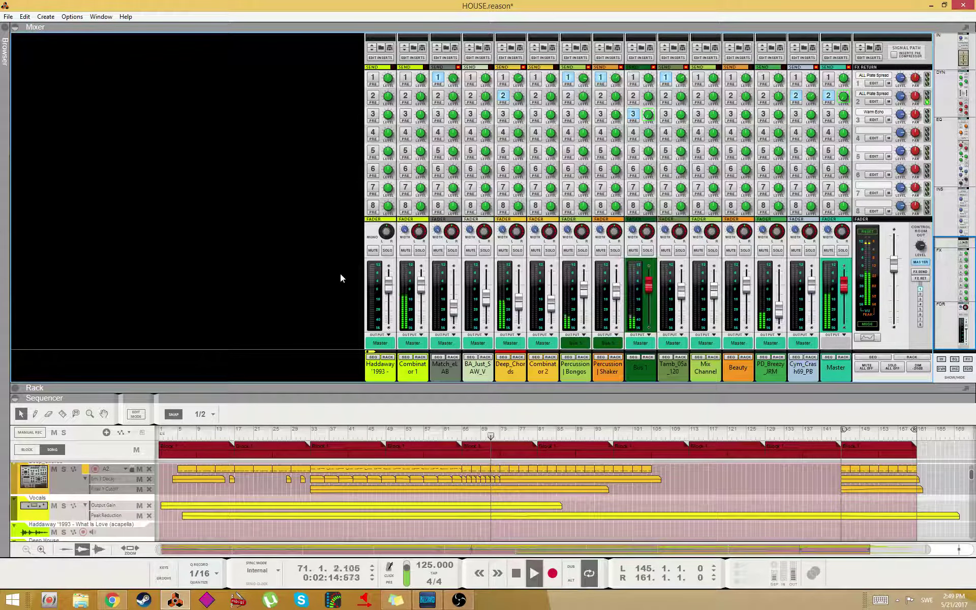
pyautogui.scroll(6, 312, 279)
pyautogui.scroll(8, 423, 349)
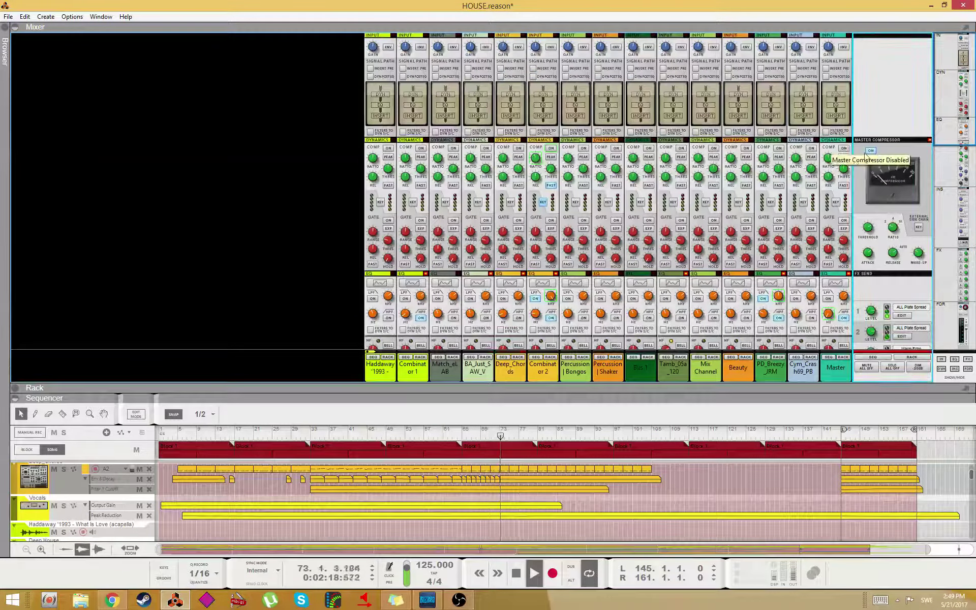
# - Try the mix with the master compressor switched on and select the Master channel
pyautogui.click(871, 150)
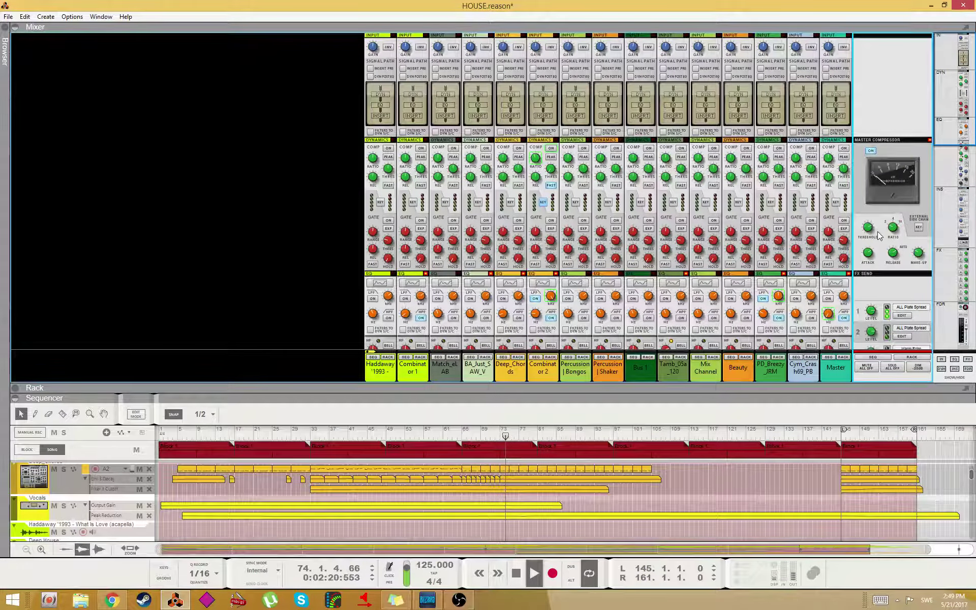
pyautogui.click(845, 169)
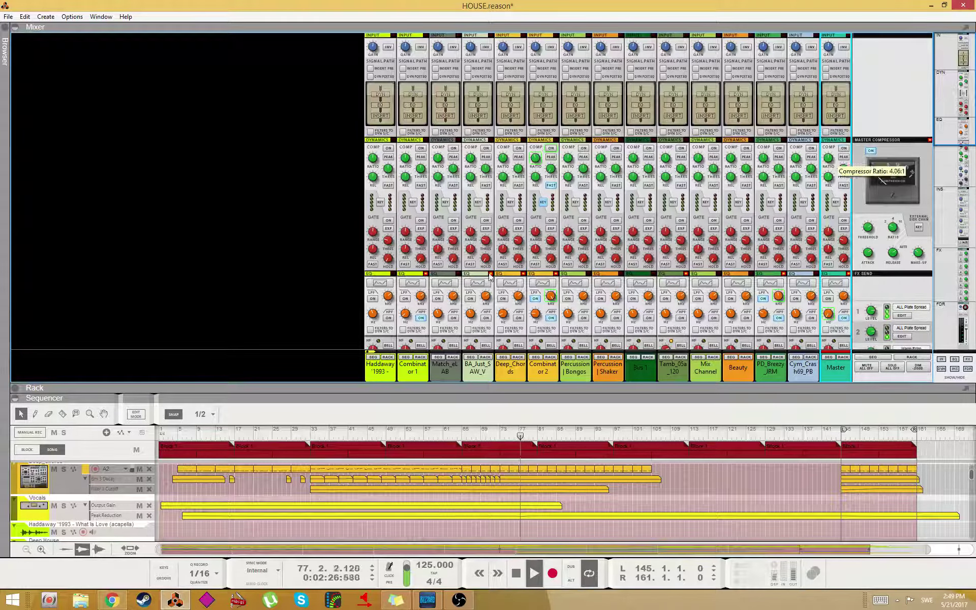
pyautogui.scroll(-3, 254, 328)
pyautogui.scroll(-1, 255, 326)
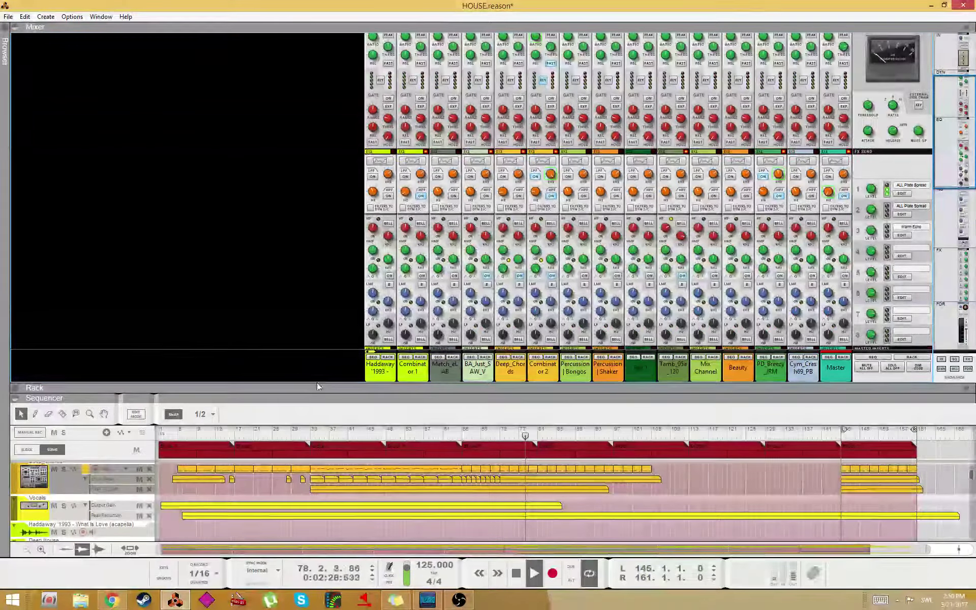
# - Enlarge the sequencer area, replay the song from about bar 72 and switch off the master compressor
pyautogui.moveTo(321, 393); pyautogui.dragTo(321, 233)
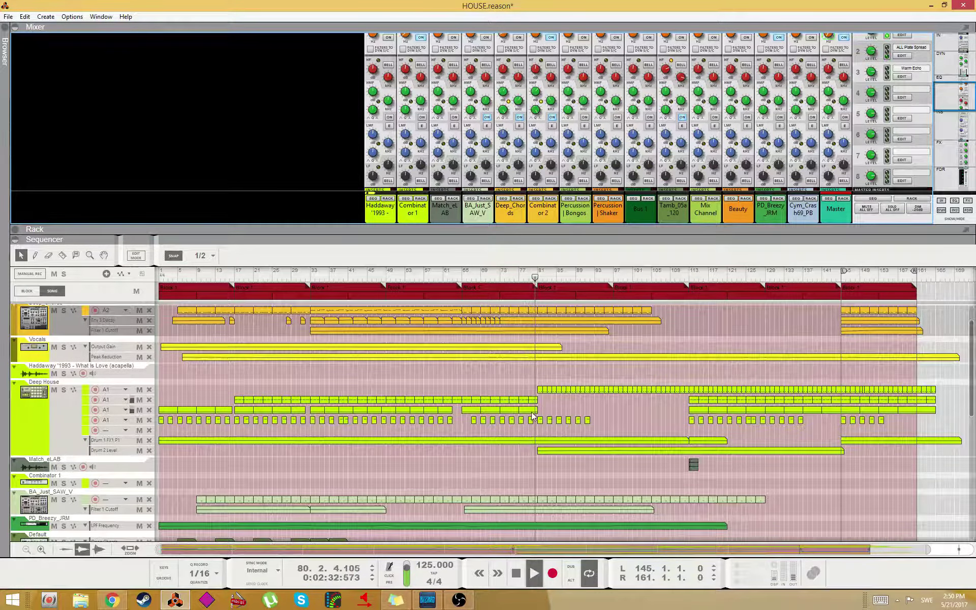
pyautogui.scroll(-3, 566, 410)
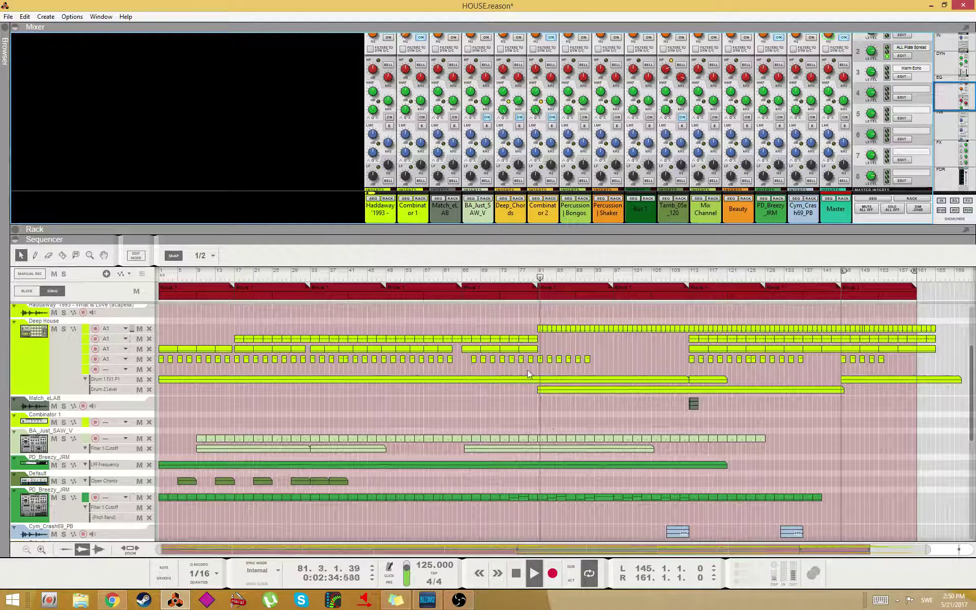
pyautogui.click(498, 278)
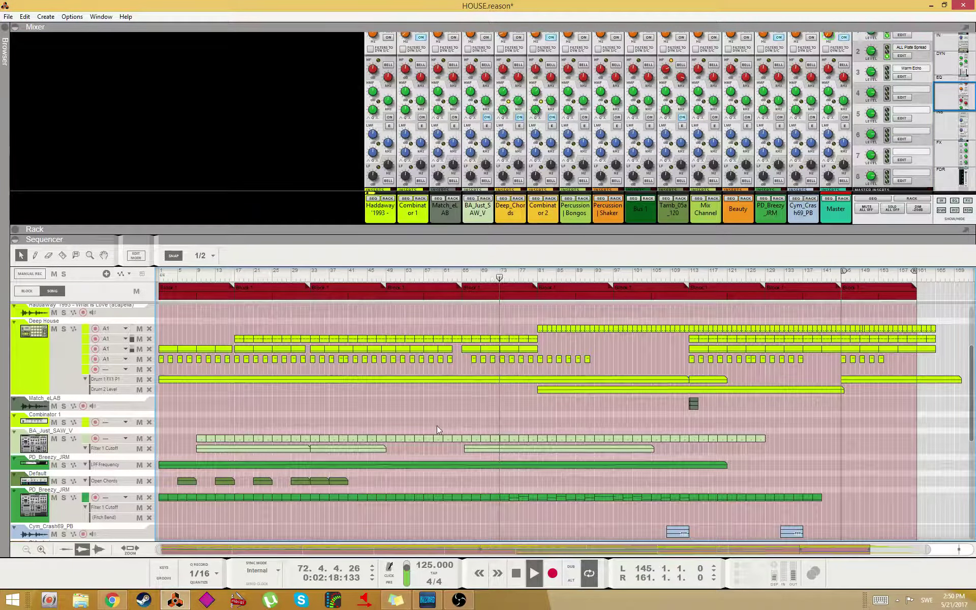
pyautogui.scroll(3, 832, 122)
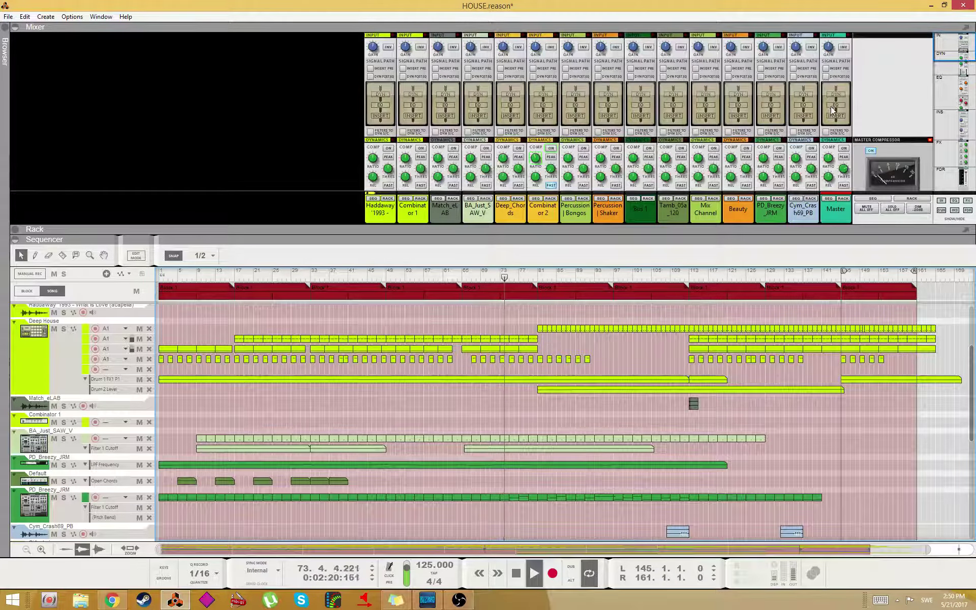
pyautogui.scroll(-3, 833, 159)
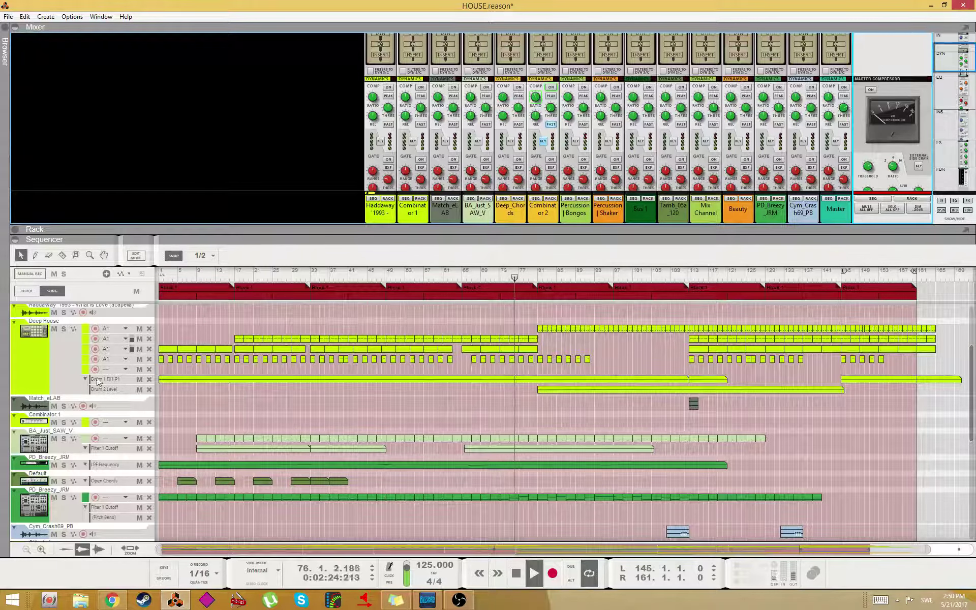
# - Show the Deep House Kong in the rack, select pad 11 and set the Drum 11 level to 97
pyautogui.click(77, 370)
pyautogui.click(420, 199)
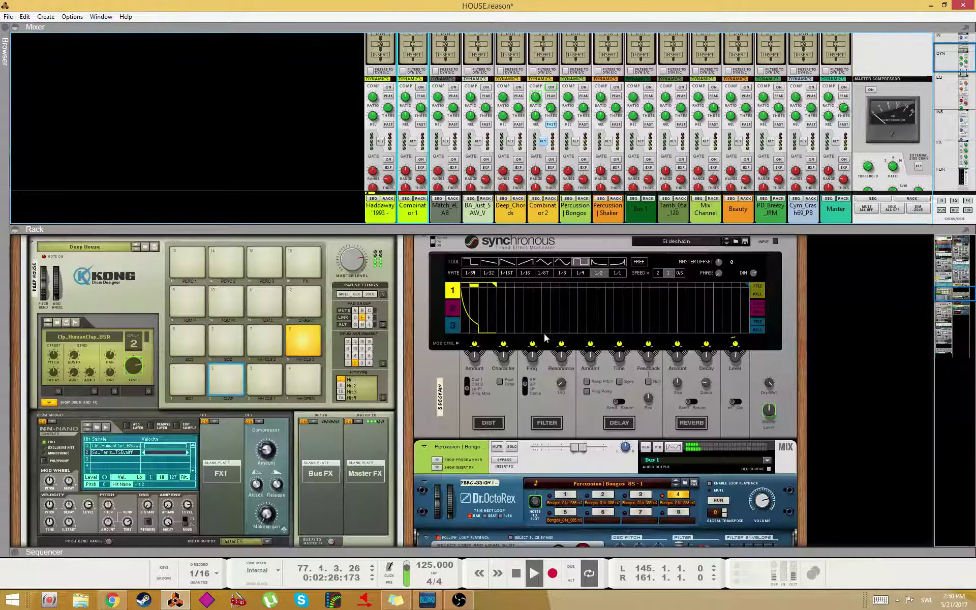
pyautogui.scroll(2, 557, 413)
pyautogui.click(264, 423)
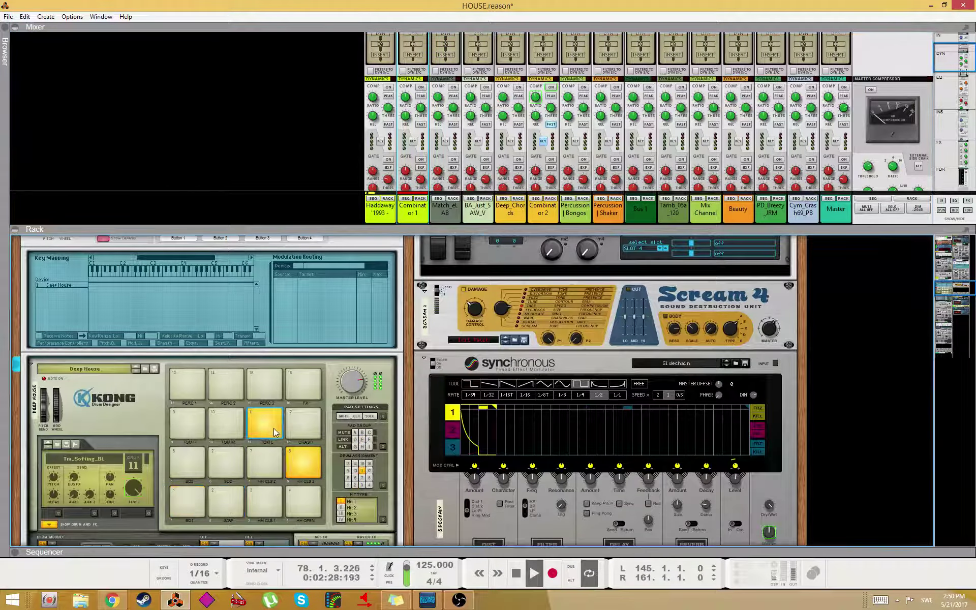
pyautogui.scroll(-2, 176, 440)
pyautogui.moveTo(143, 435); pyautogui.dragTo(144, 431)
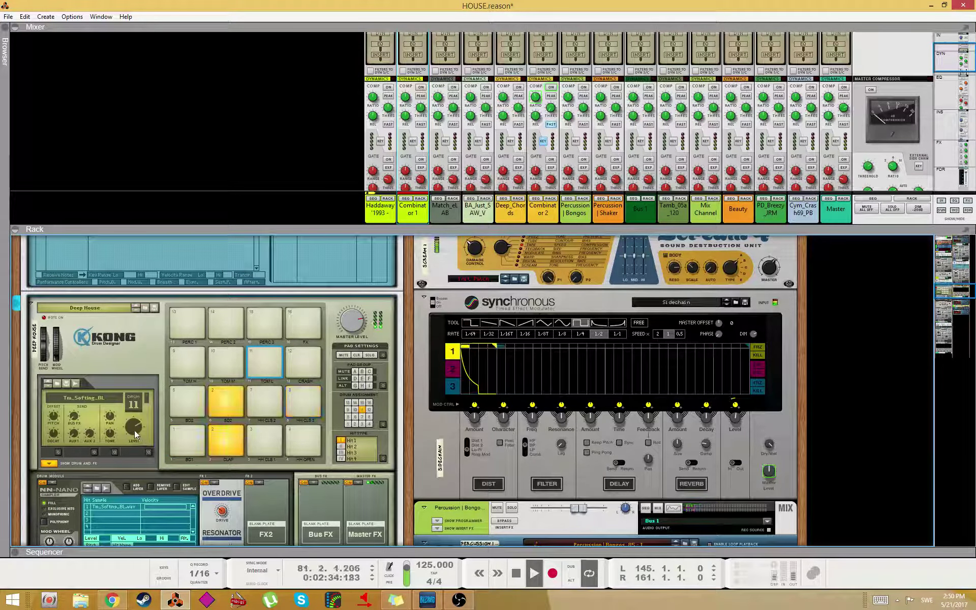
pyautogui.moveTo(130, 423); pyautogui.dragTo(133, 426)
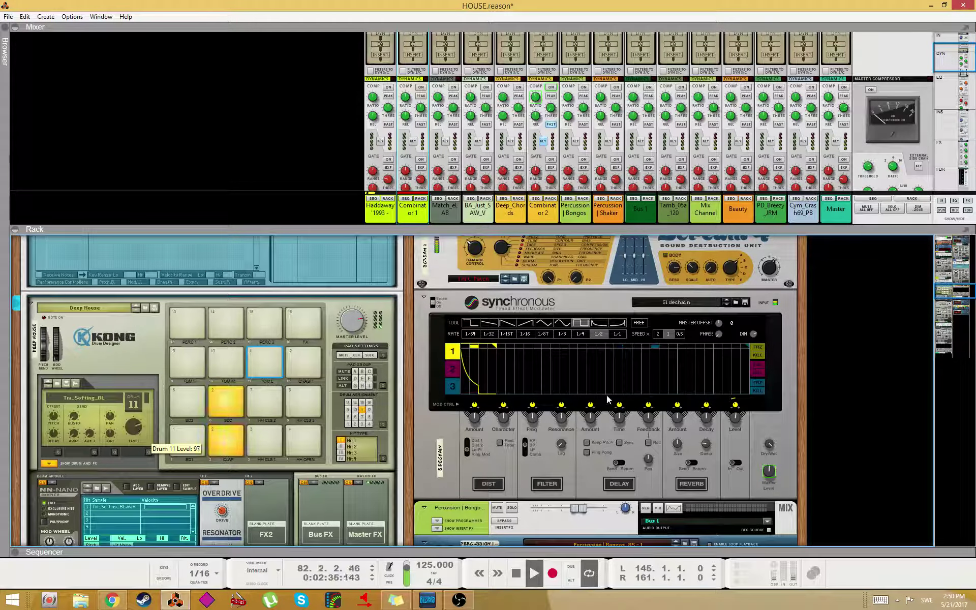
# - Audition Kong pad 11 and create an automation lane for the pitch of its NN-Nano drum module
pyautogui.scroll(-2, 147, 463)
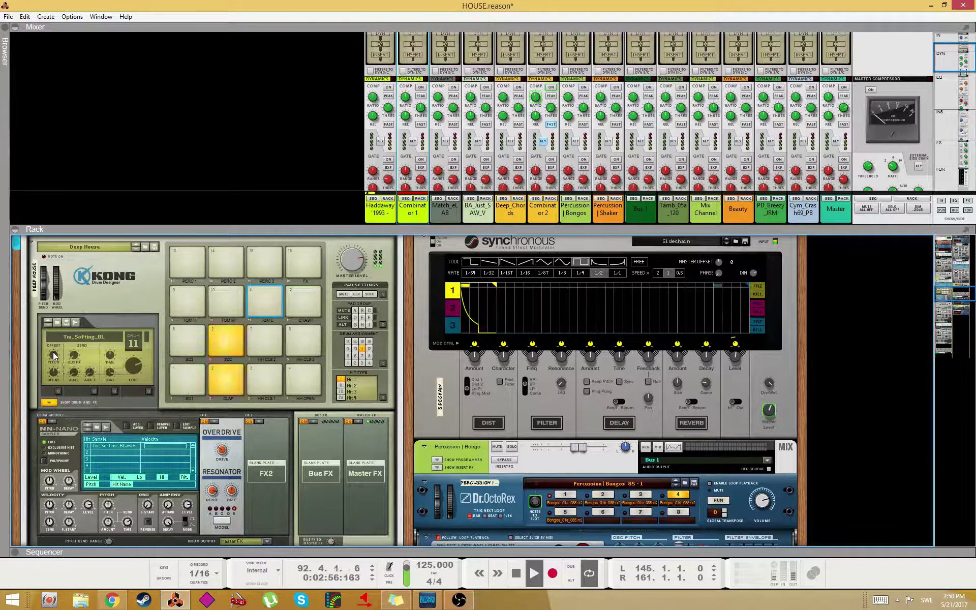
pyautogui.rightClick(108, 504)
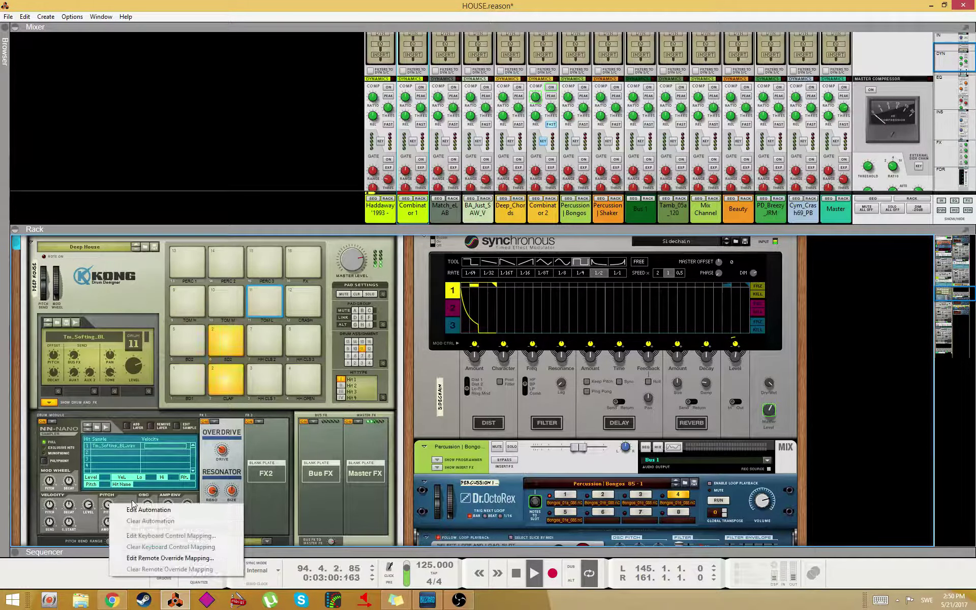
pyautogui.click(132, 500)
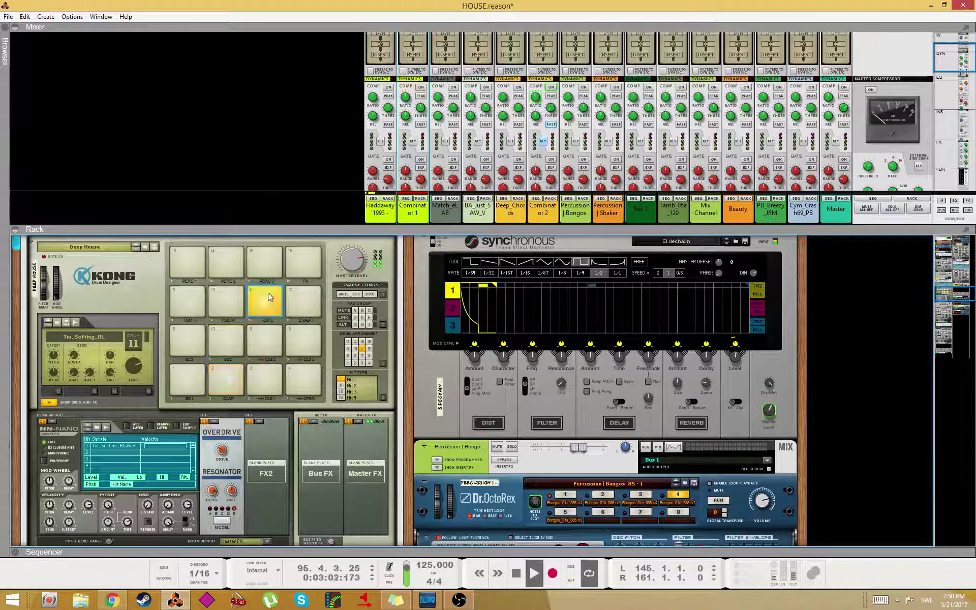
pyautogui.rightClick(110, 509)
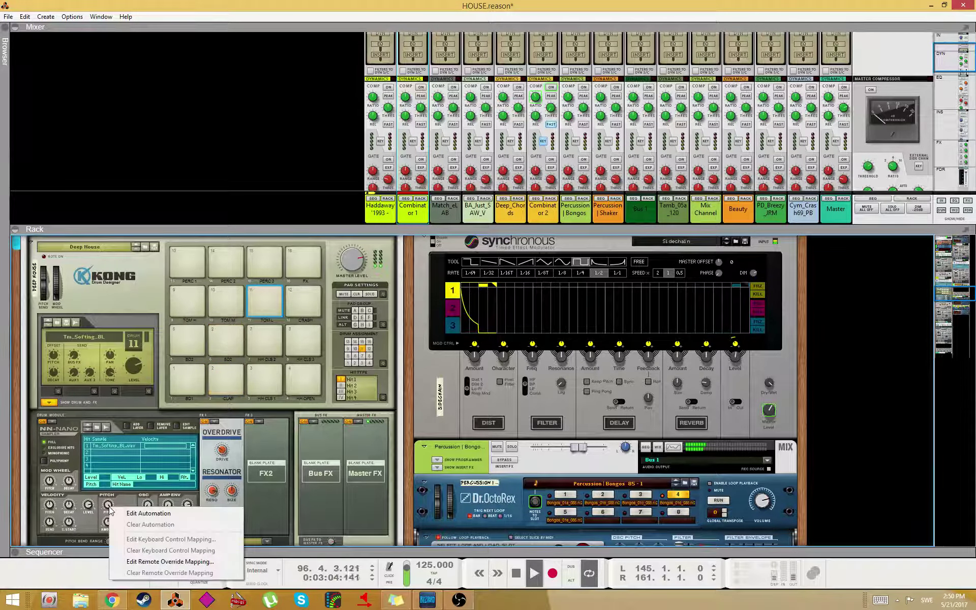
pyautogui.press('Escape')
pyautogui.rightClick(108, 508)
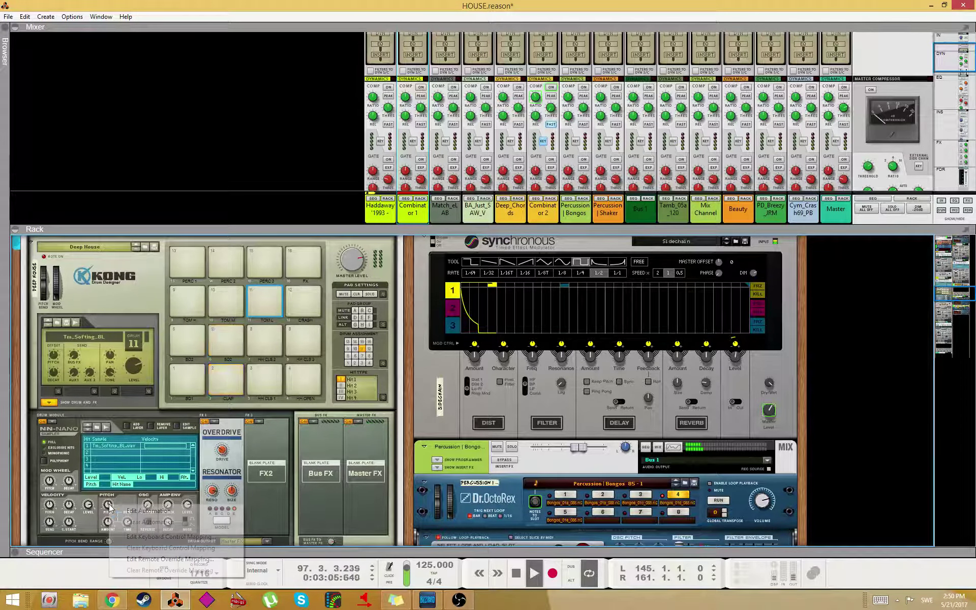
pyautogui.click(136, 510)
pyautogui.click(269, 271)
pyautogui.click(262, 295)
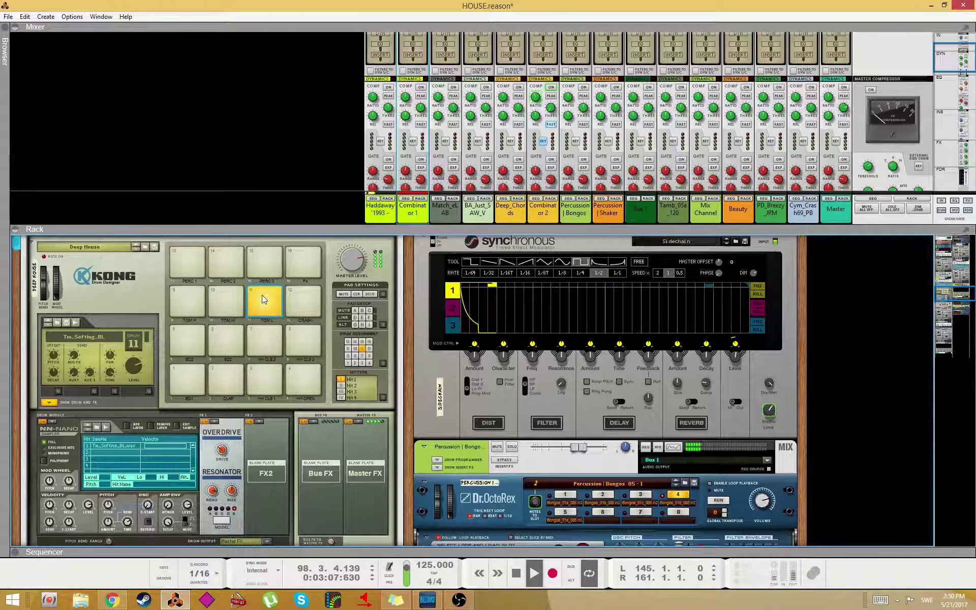
pyautogui.rightClick(109, 502)
pyautogui.click(128, 505)
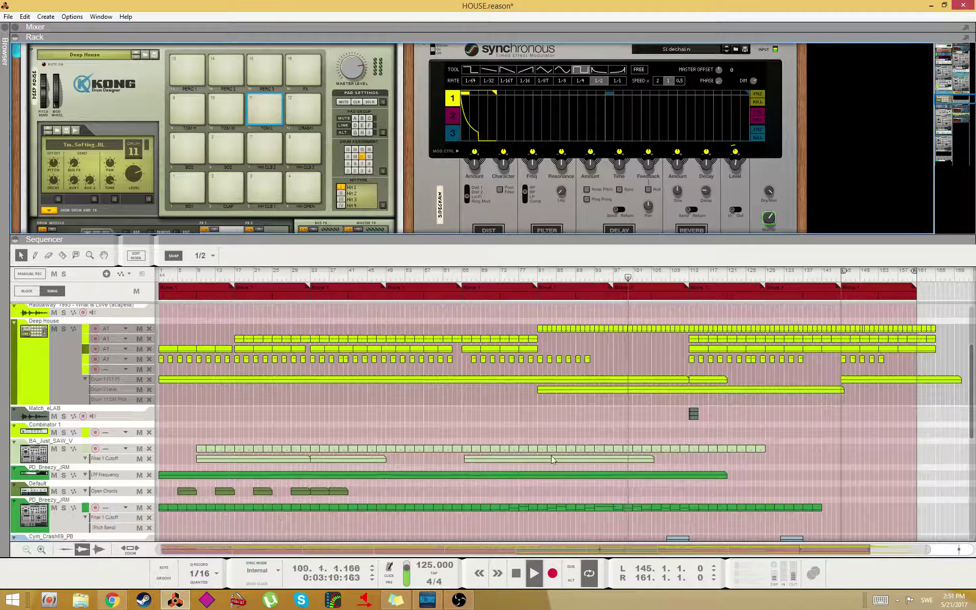
# - Draw a Drum 11 pitch automation clip from bar 81 to about bar 92 and extend its start to about bar 65
pyautogui.scroll(2, 566, 488)
pyautogui.press('w')
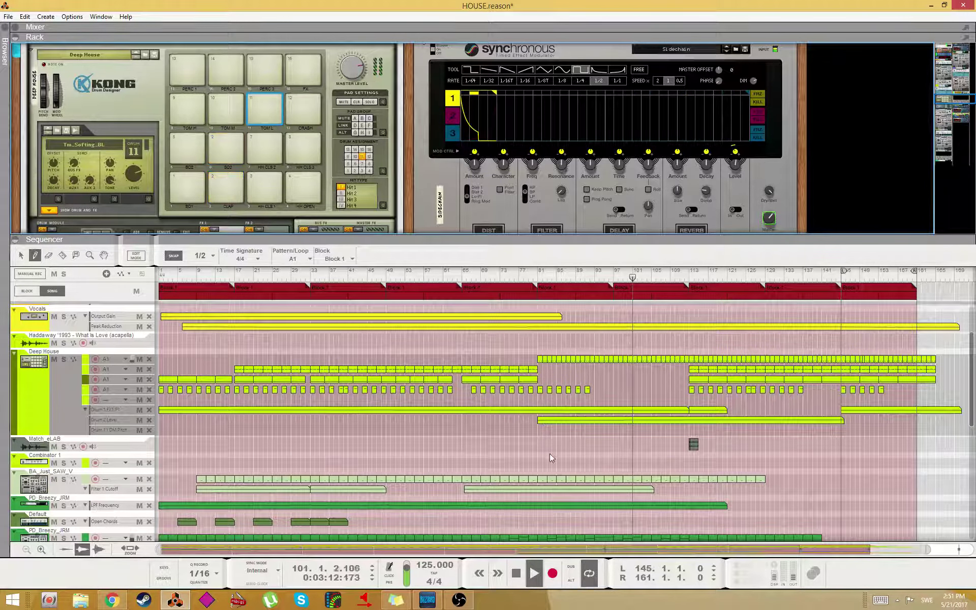
pyautogui.click(540, 430)
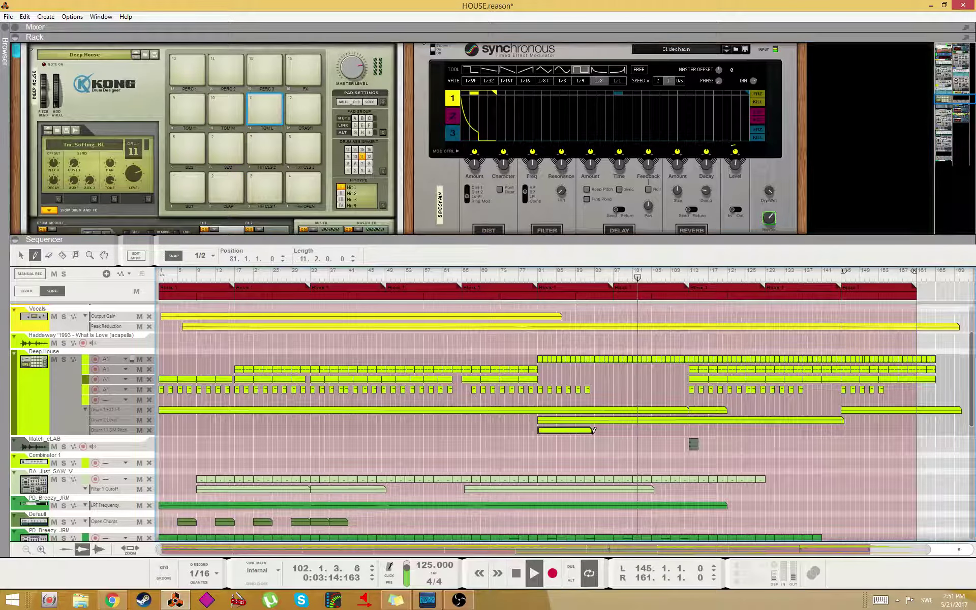
pyautogui.press('q')
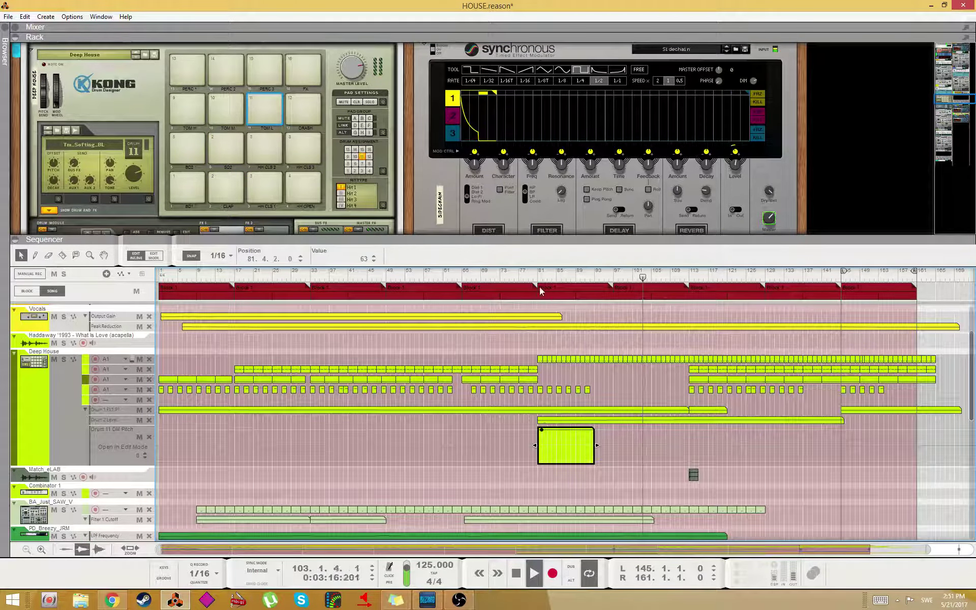
pyautogui.moveTo(535, 445); pyautogui.dragTo(459, 441)
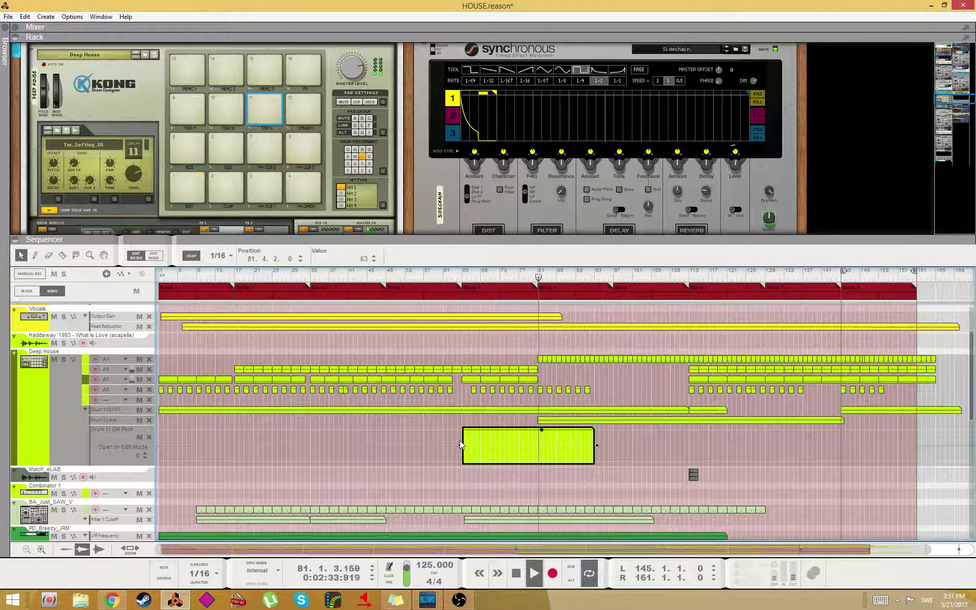
pyautogui.click(555, 382)
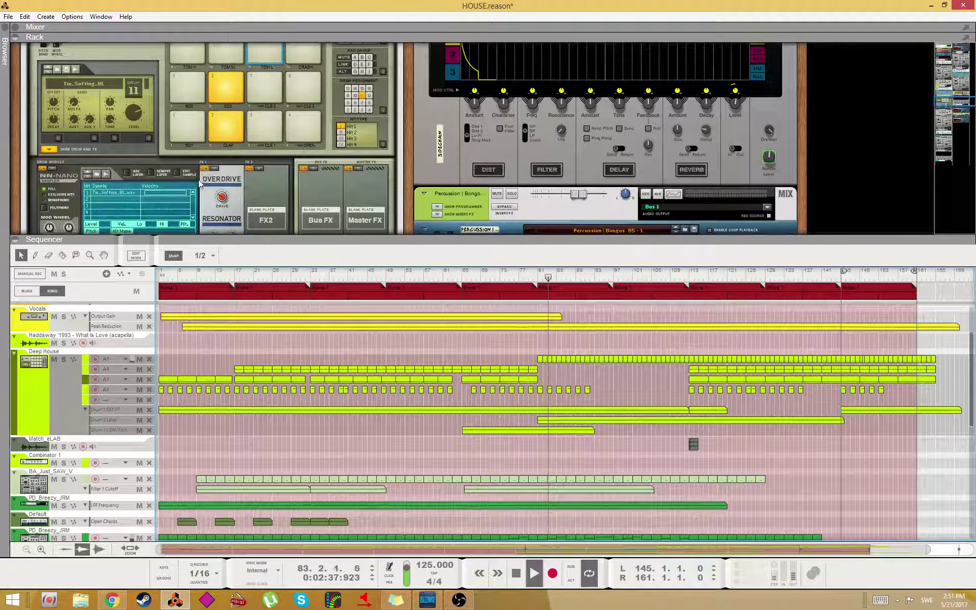
# - Load a Tape Echo into the FX2 slot of Kong's drum 11
pyautogui.scroll(-2, 264, 170)
pyautogui.click(264, 170)
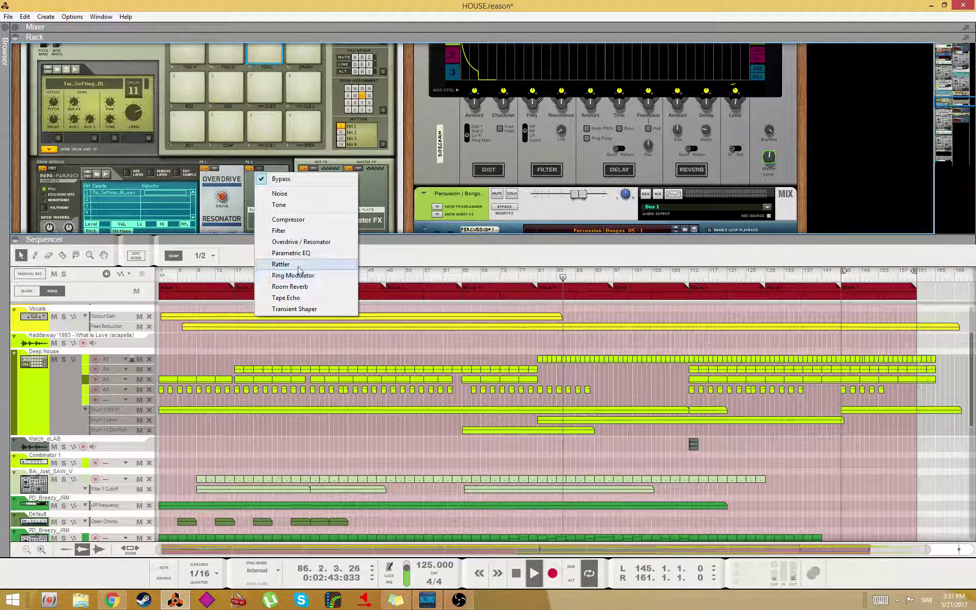
pyautogui.click(285, 298)
pyautogui.scroll(-3, 389, 222)
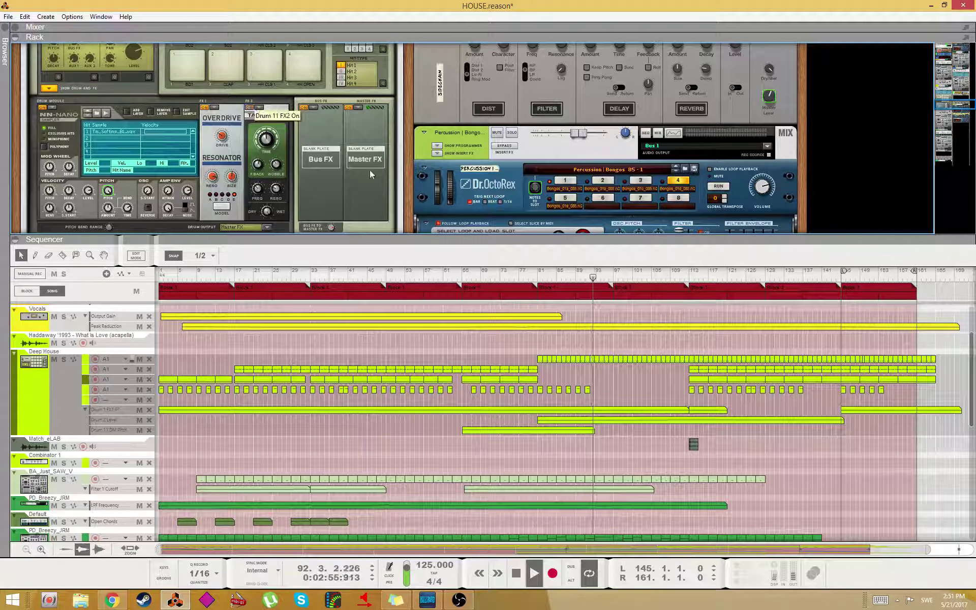
# - Save the HOUSE song and return to the Kong's drum 11 controls
pyautogui.scroll(1, 608, 375)
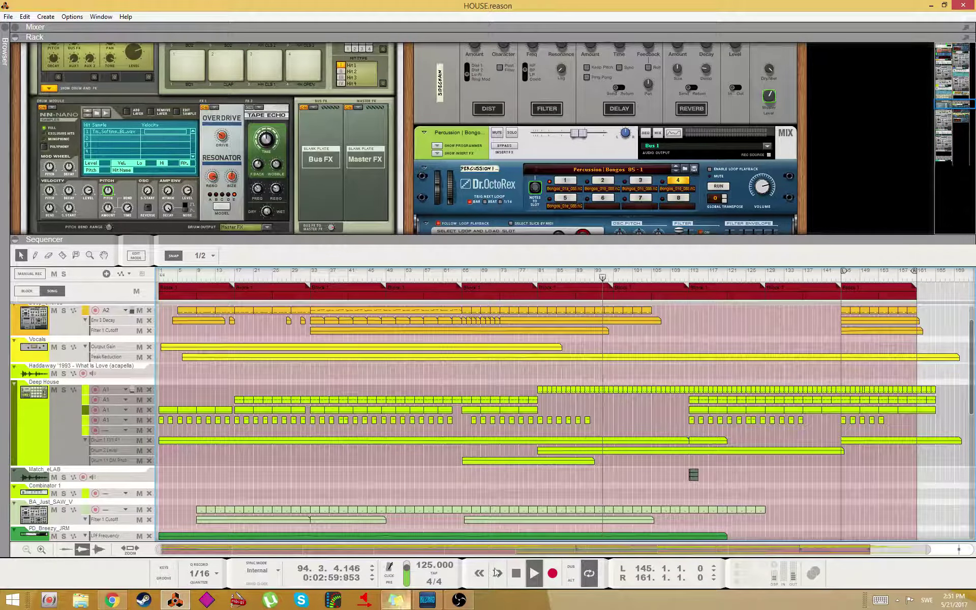
pyautogui.click(356, 206)
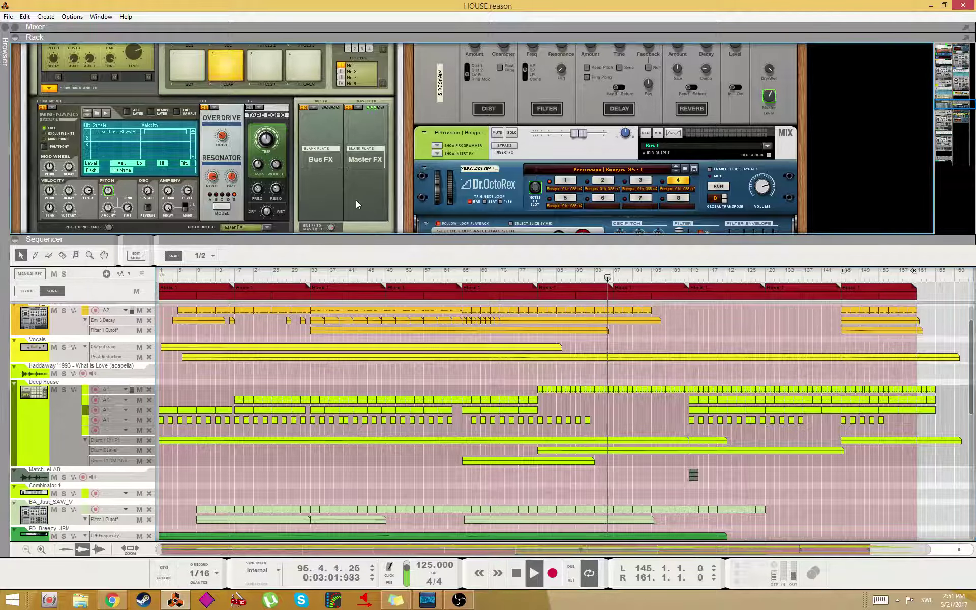
pyautogui.scroll(1, 348, 209)
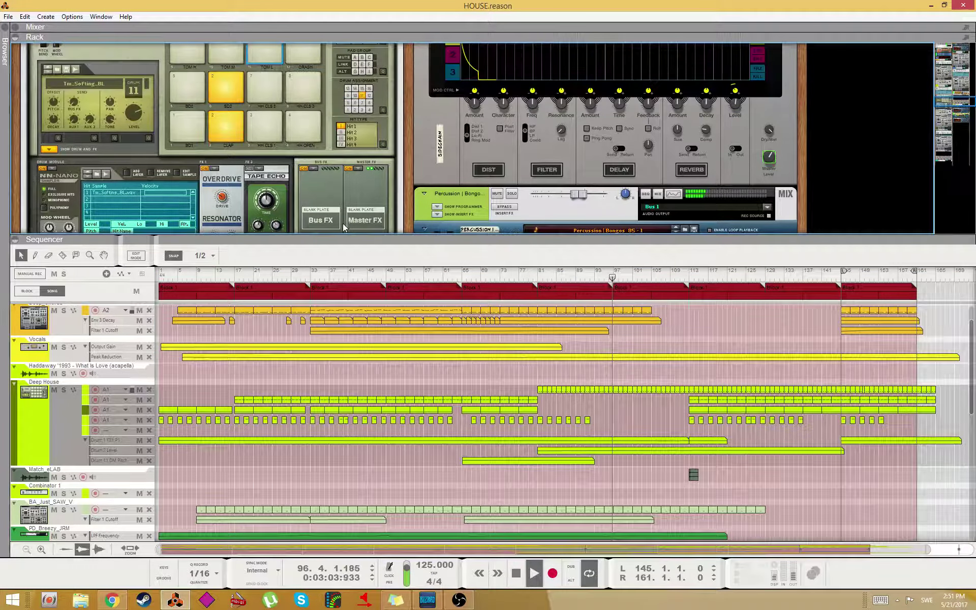
# - Enlarge the rack area above the sequencer and bring the Kong drum pads into view
pyautogui.moveTo(346, 235); pyautogui.dragTo(345, 313)
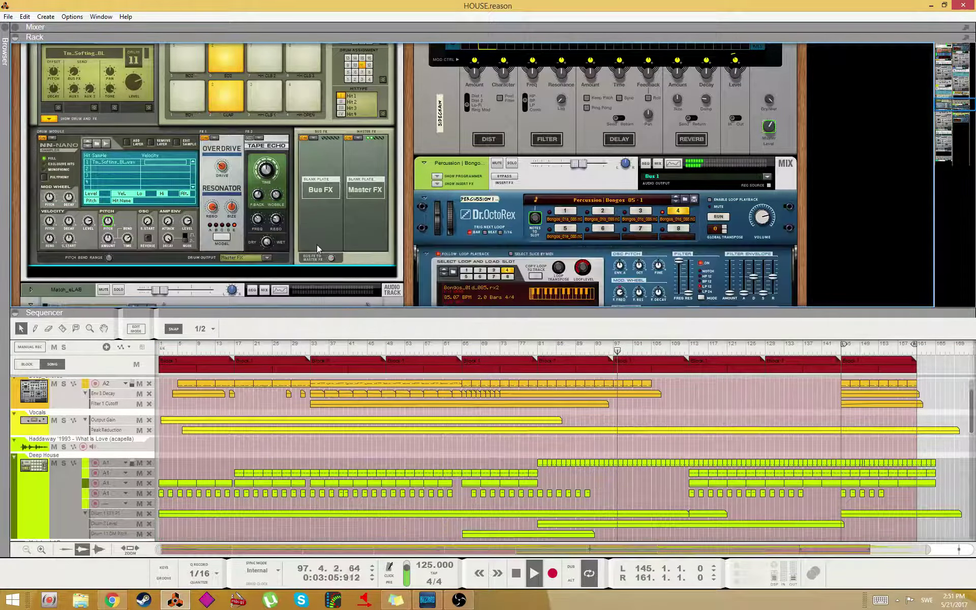
pyautogui.scroll(1, 320, 252)
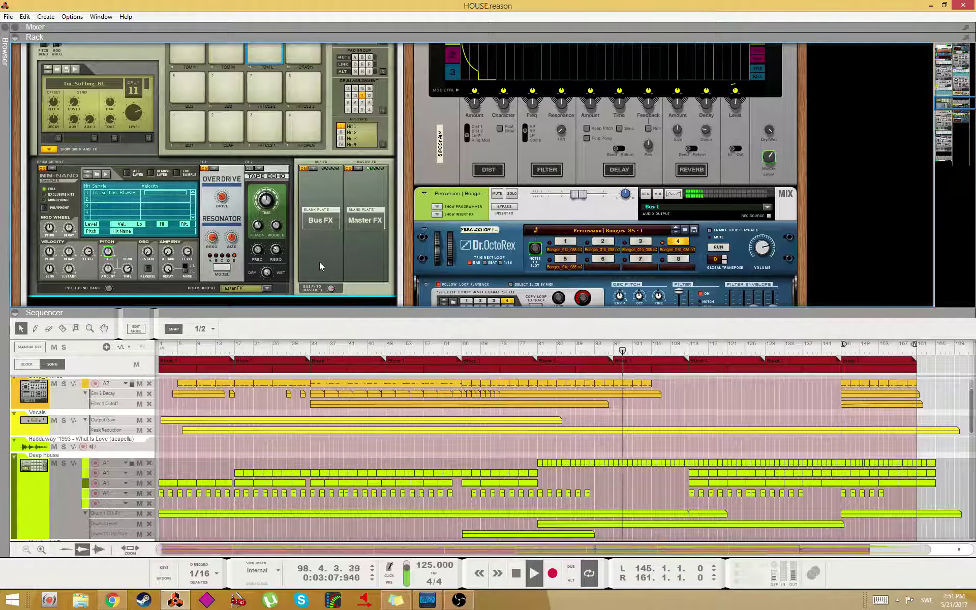
pyautogui.scroll(1, 319, 257)
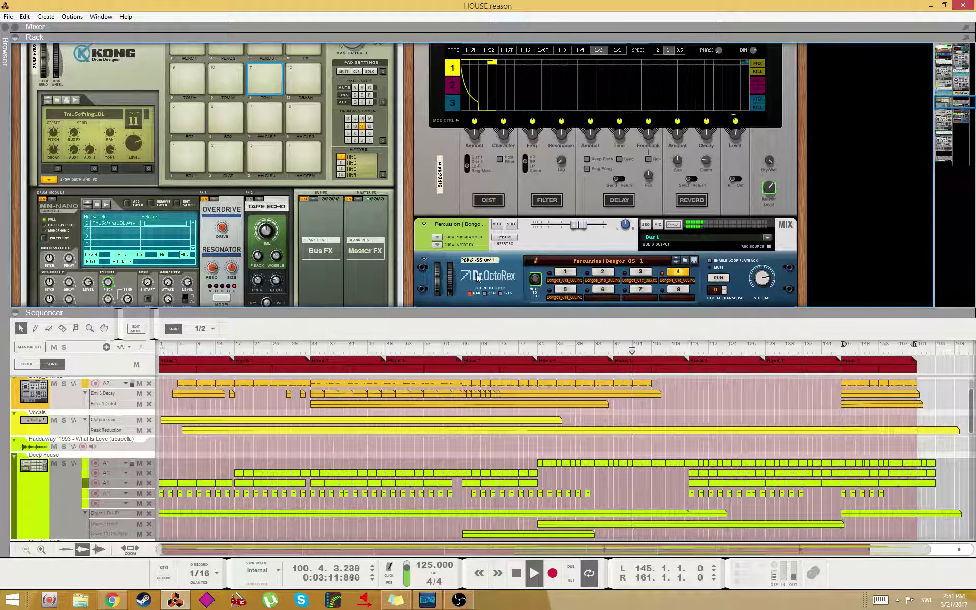
pyautogui.scroll(1, 565, 423)
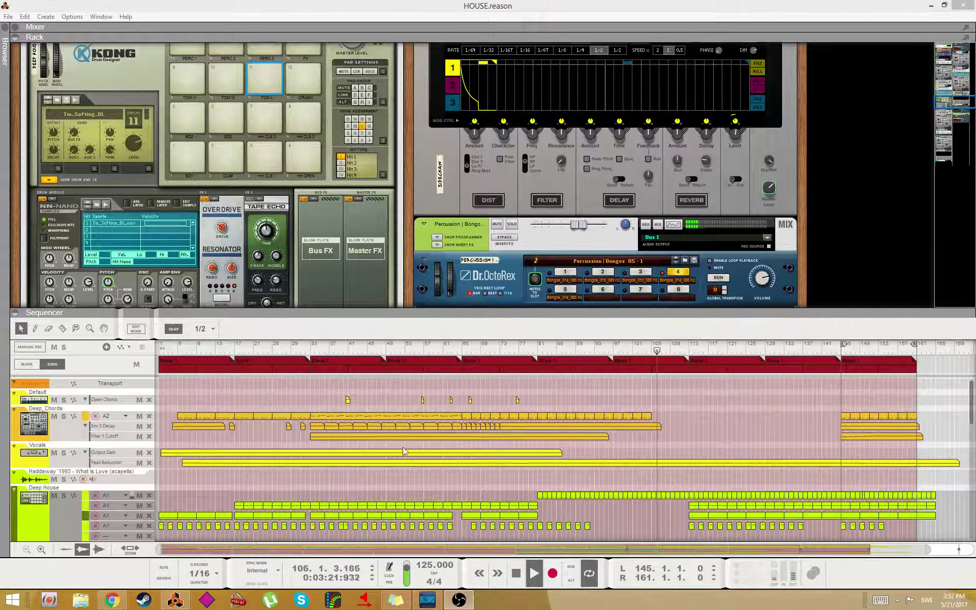
# - Examine the sequencer tracks from the chords down to the percussion around bars 105 to 117 during playback
pyautogui.scroll(-3, 704, 432)
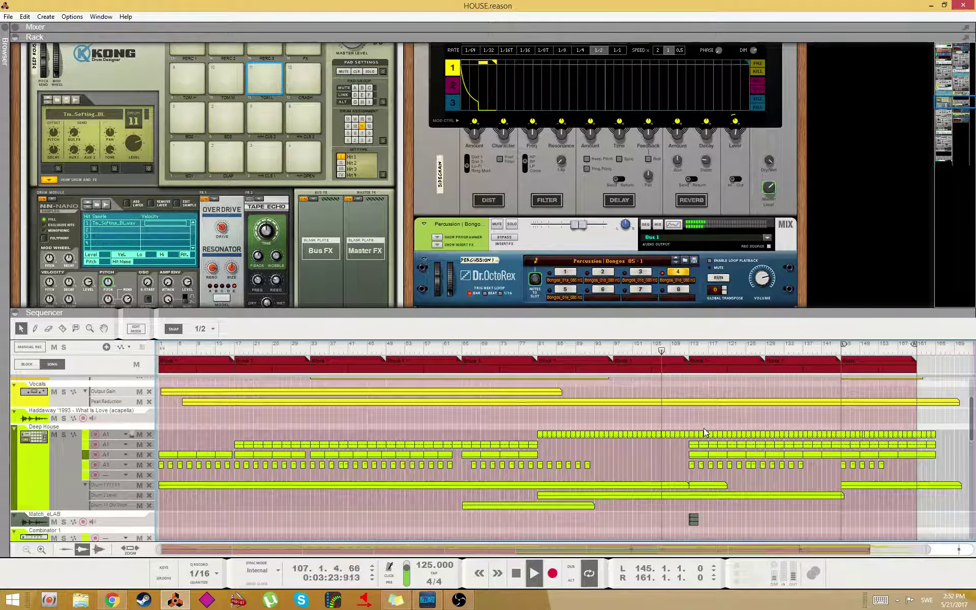
pyautogui.scroll(-9, 703, 442)
pyautogui.scroll(-3, 700, 450)
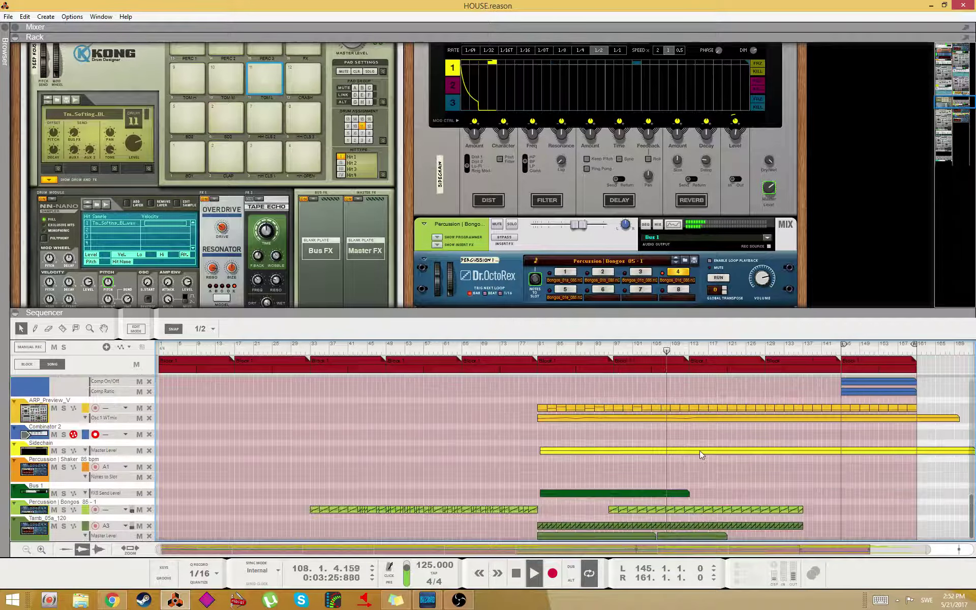
pyautogui.scroll(12, 505, 510)
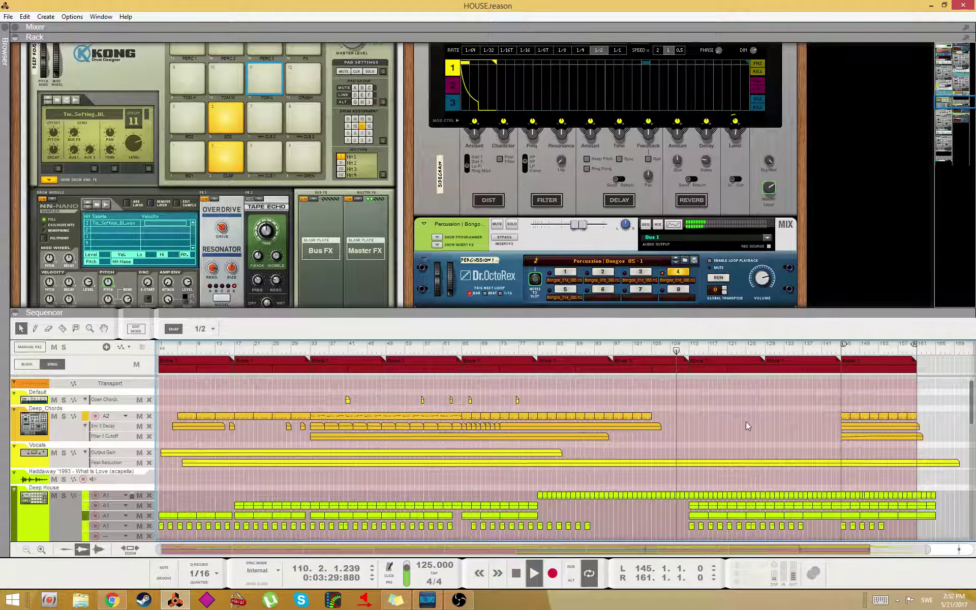
pyautogui.scroll(-3, 745, 422)
pyautogui.scroll(-3, 596, 450)
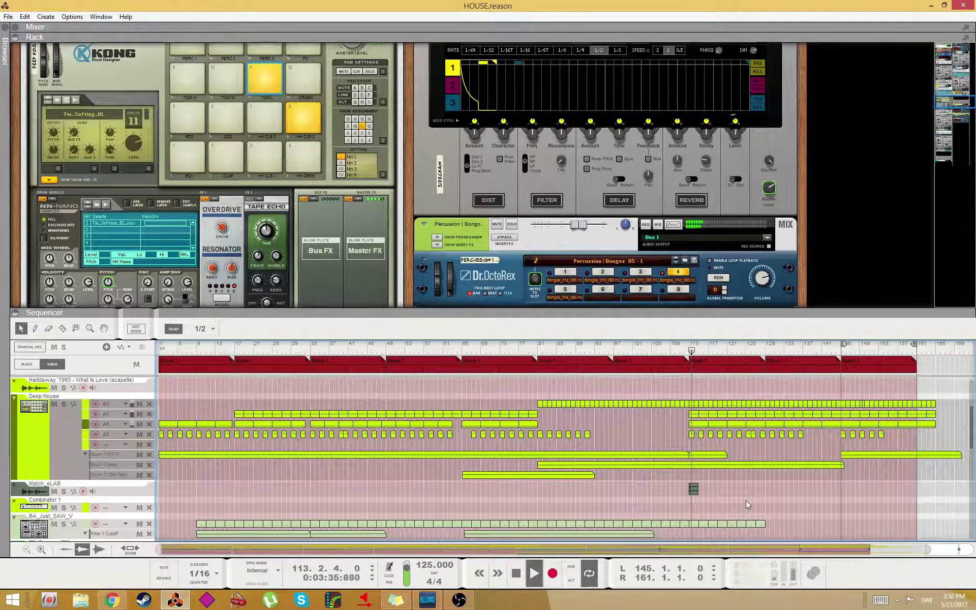
pyautogui.scroll(3, 742, 457)
pyautogui.scroll(2, 741, 474)
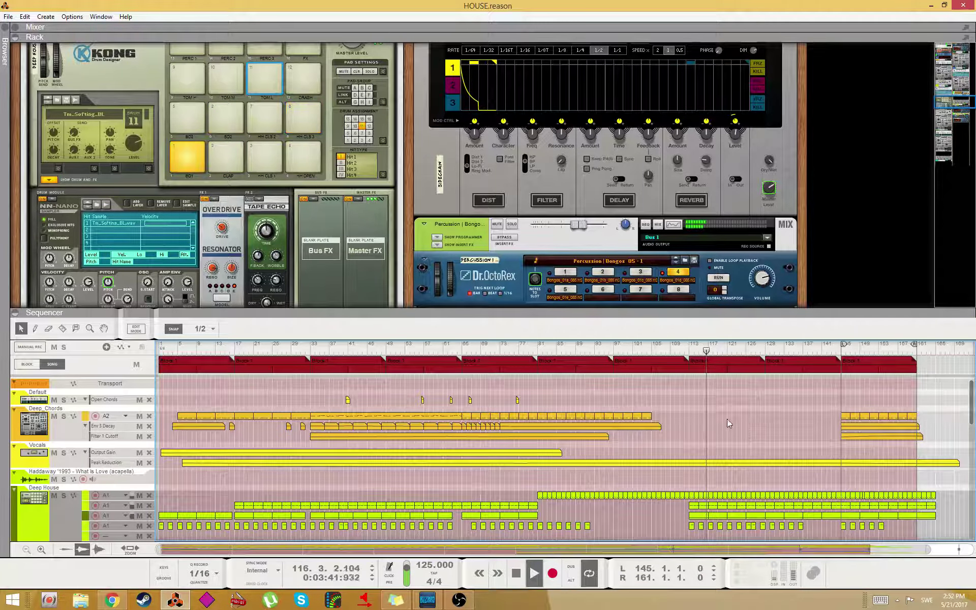
# - Create an automation lane for the Damage Control knob of the Scream 4 unit in the rack
pyautogui.scroll(-10, 560, 247)
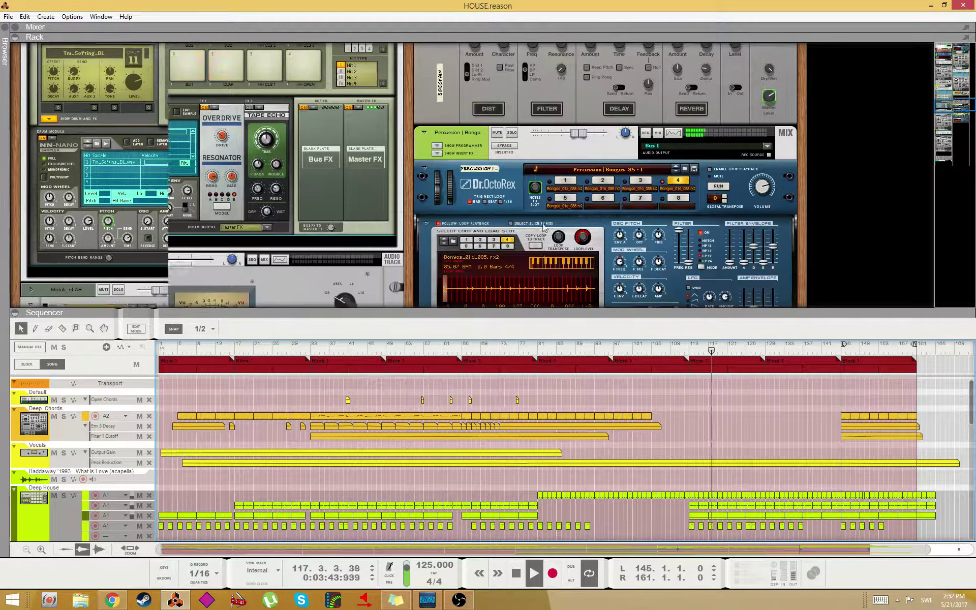
pyautogui.scroll(6, 583, 249)
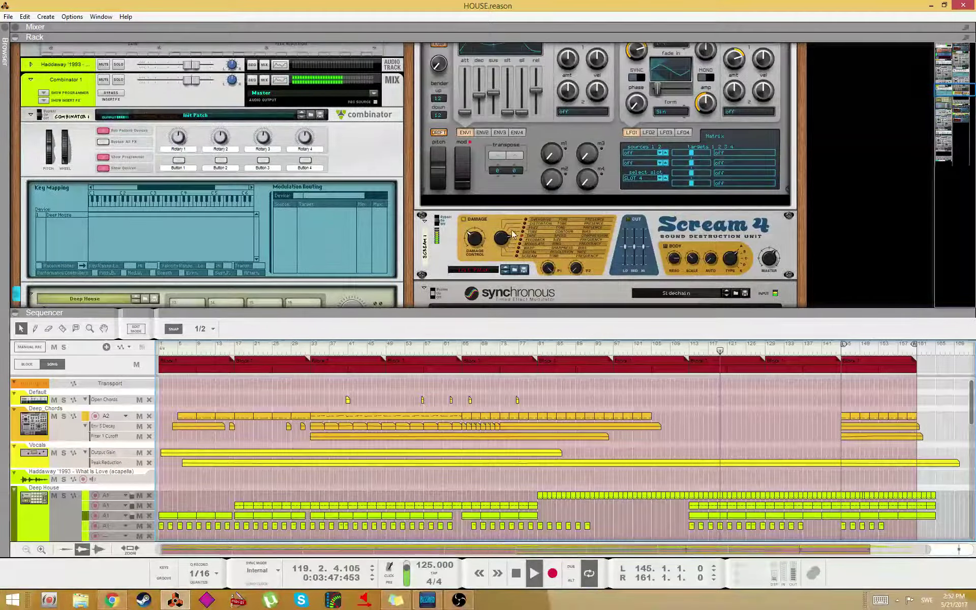
pyautogui.click(512, 234)
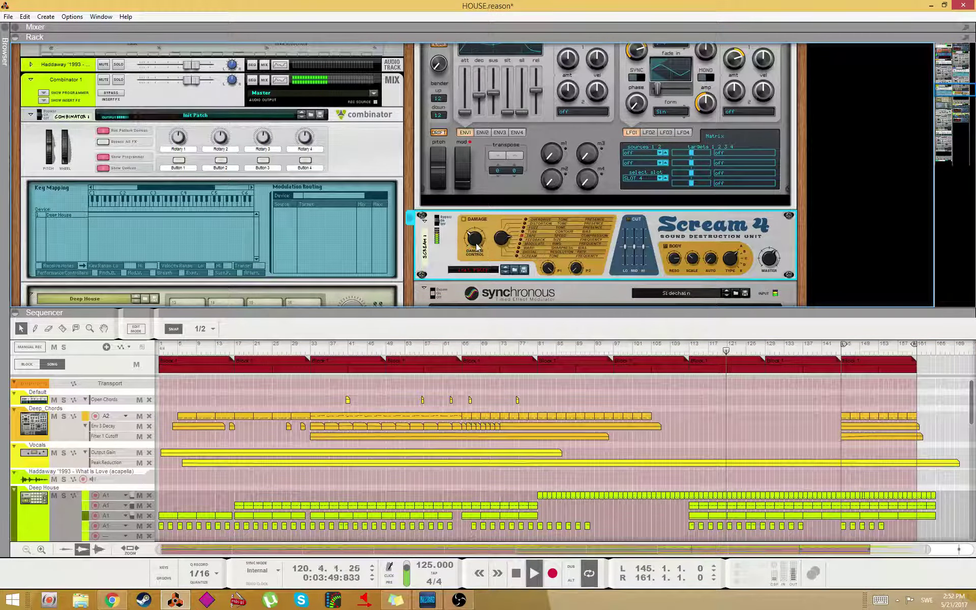
pyautogui.rightClick(474, 240)
pyautogui.click(489, 249)
# - Draw an automation clip from about bar 109 to bar 123 on the Damage Control lane and open it for editing
pyautogui.press('w')
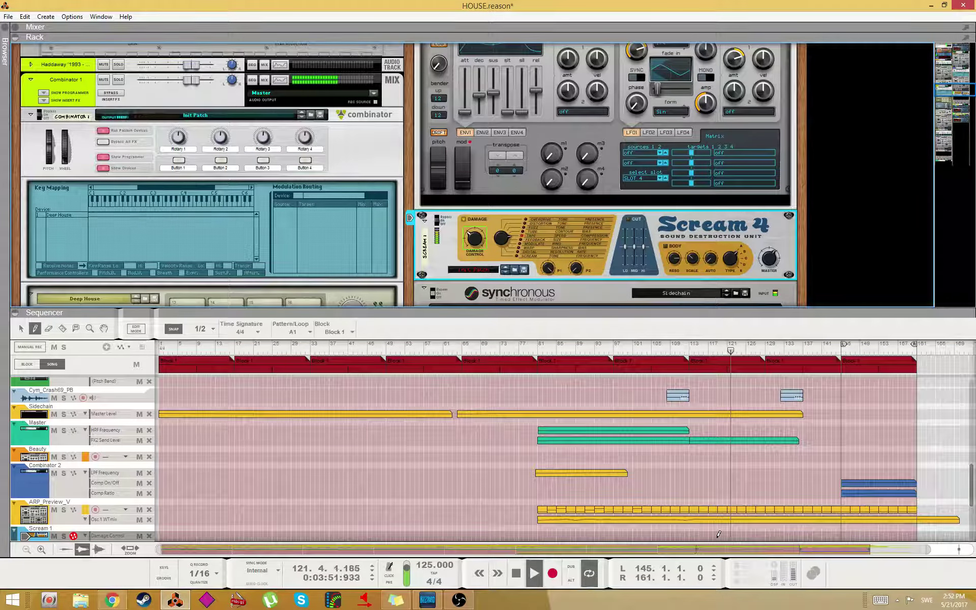
pyautogui.moveTo(676, 535); pyautogui.dragTo(739, 528)
pyautogui.press('q')
pyautogui.doubleClick(691, 498)
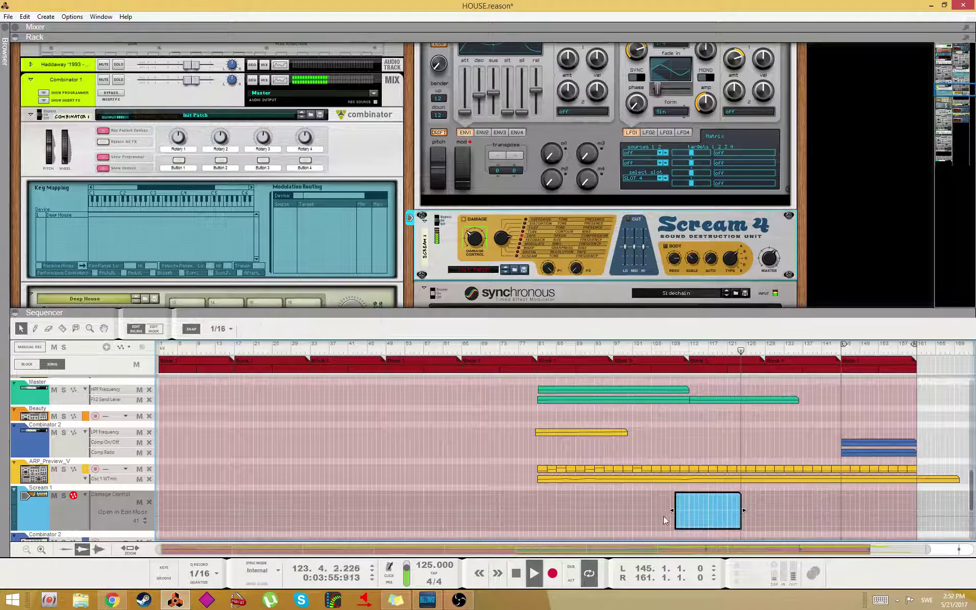
# - Add Damage Control automation points with value 41 near bar 109 and value 66 at position 112.4.2.0
pyautogui.press('w')
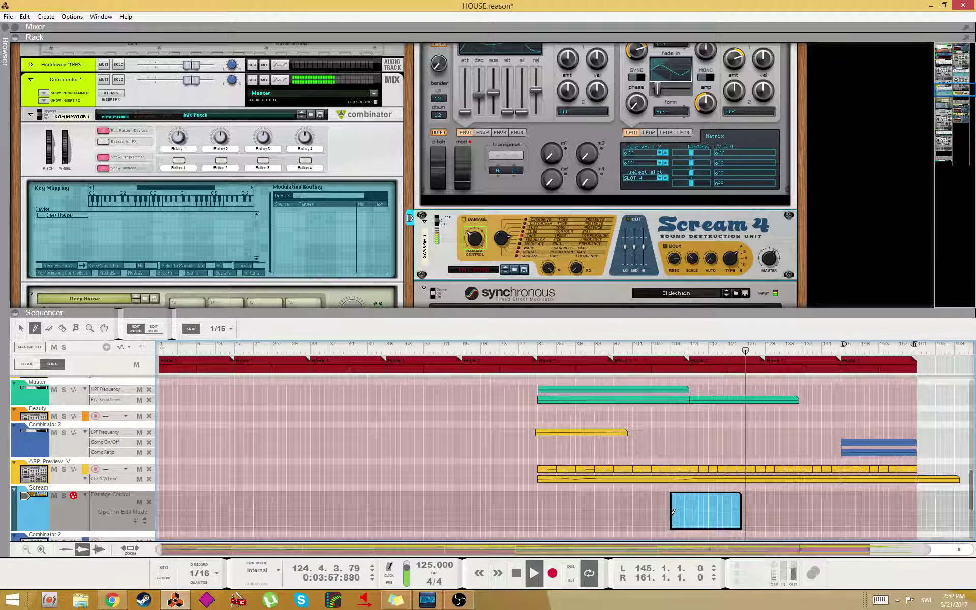
pyautogui.click(672, 514)
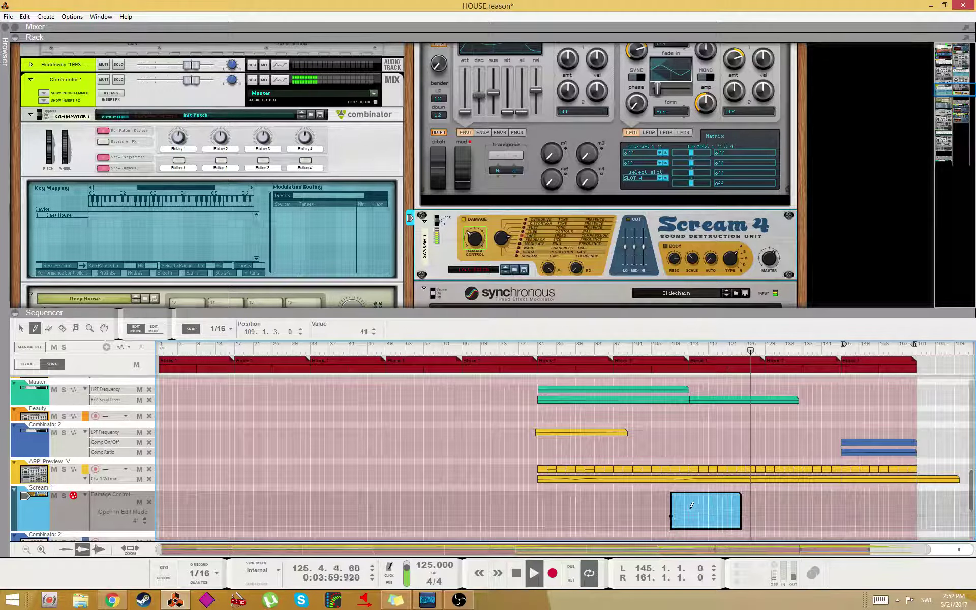
pyautogui.click(689, 509)
pyautogui.press('q')
# - Move the playback position back to about bar 105 and save the song
pyautogui.moveTo(752, 351); pyautogui.dragTo(653, 354)
pyautogui.hotkey('ctrl', 's')
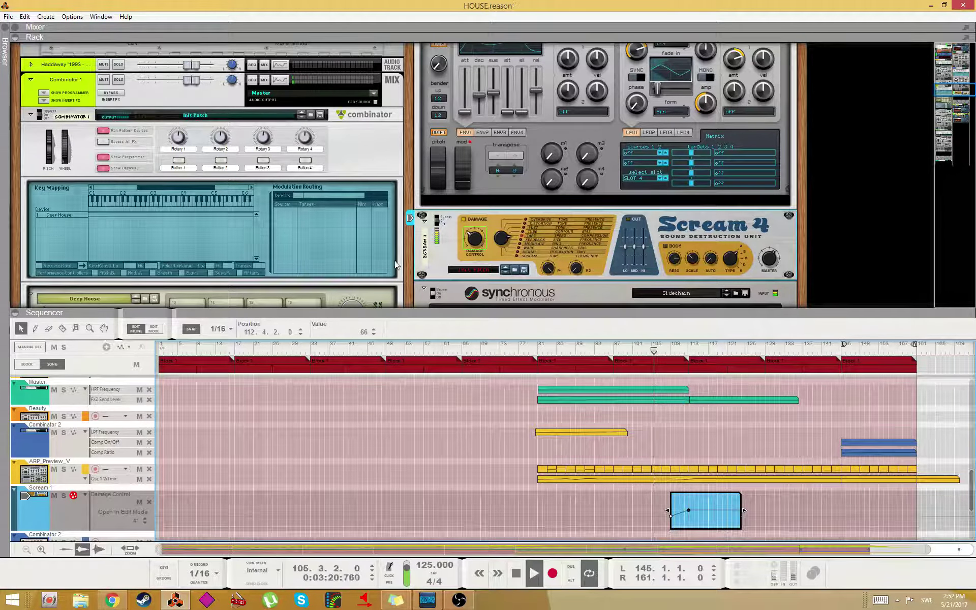
# - With the snap set to Bar, extend the Damage Control clip's end to bar 161 and lower its second point to 53
pyautogui.click(223, 329)
pyautogui.click(227, 340)
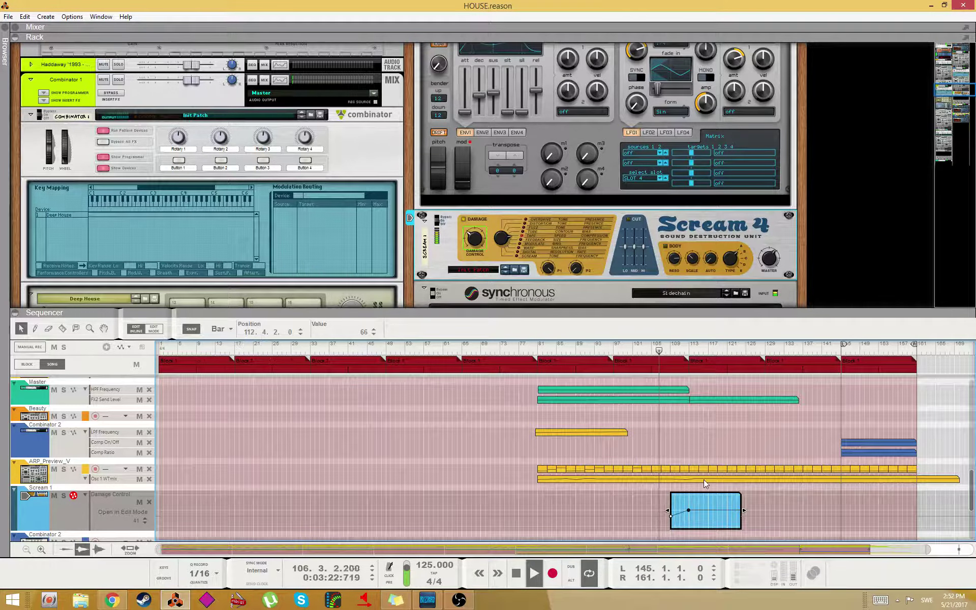
pyautogui.moveTo(744, 517); pyautogui.dragTo(920, 518)
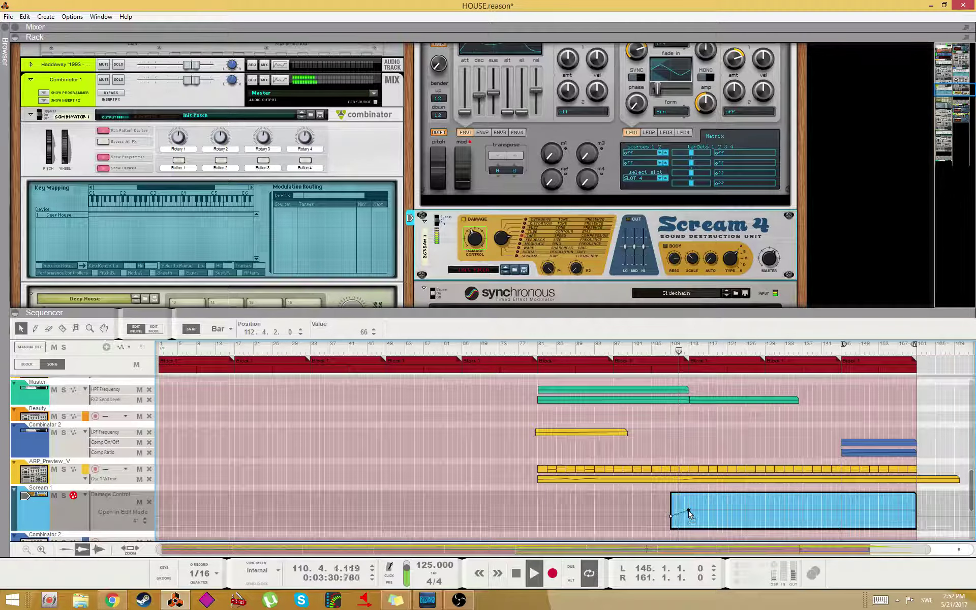
pyautogui.moveTo(689, 510); pyautogui.dragTo(689, 514)
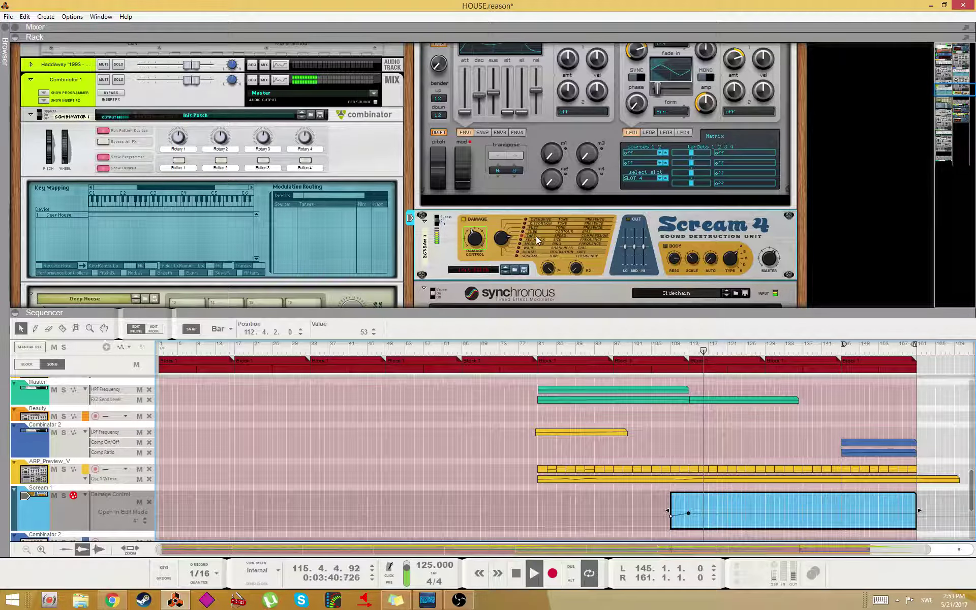
# - Adjust the wide knob of oscillator 1 on the ARP_Preview_V Spire synth
pyautogui.scroll(3, 610, 199)
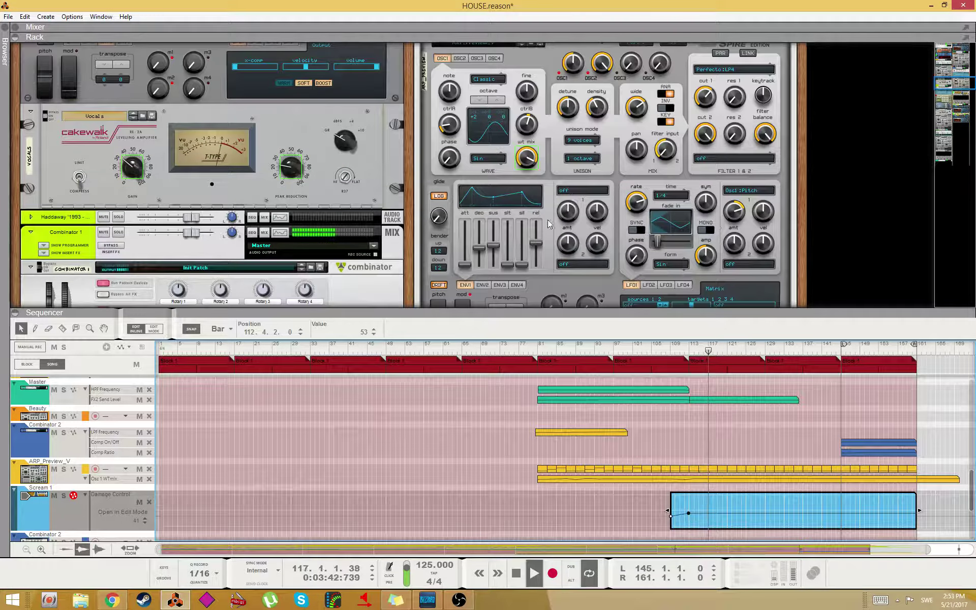
pyautogui.moveTo(639, 112); pyautogui.dragTo(661, 99)
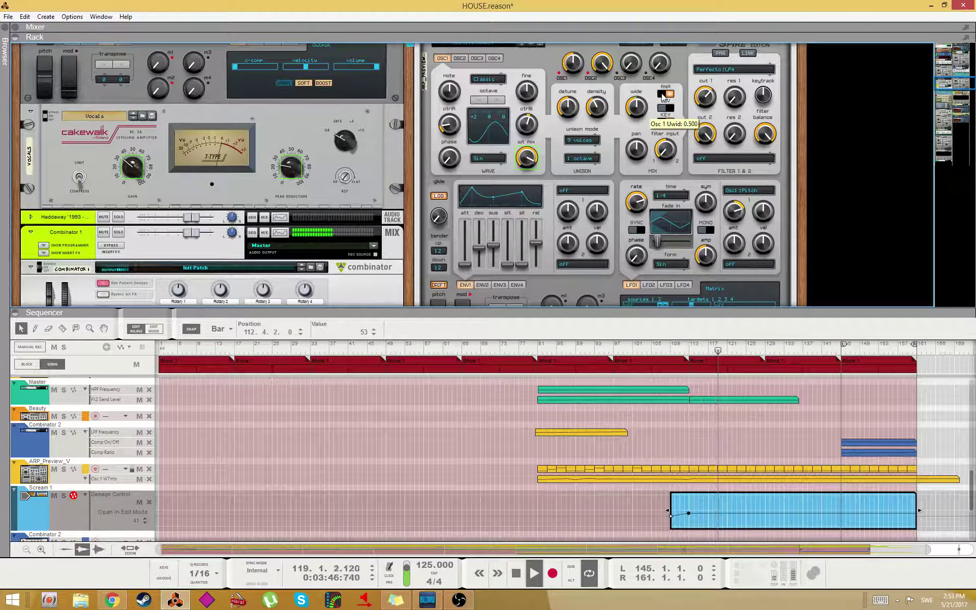
pyautogui.scroll(1, 620, 154)
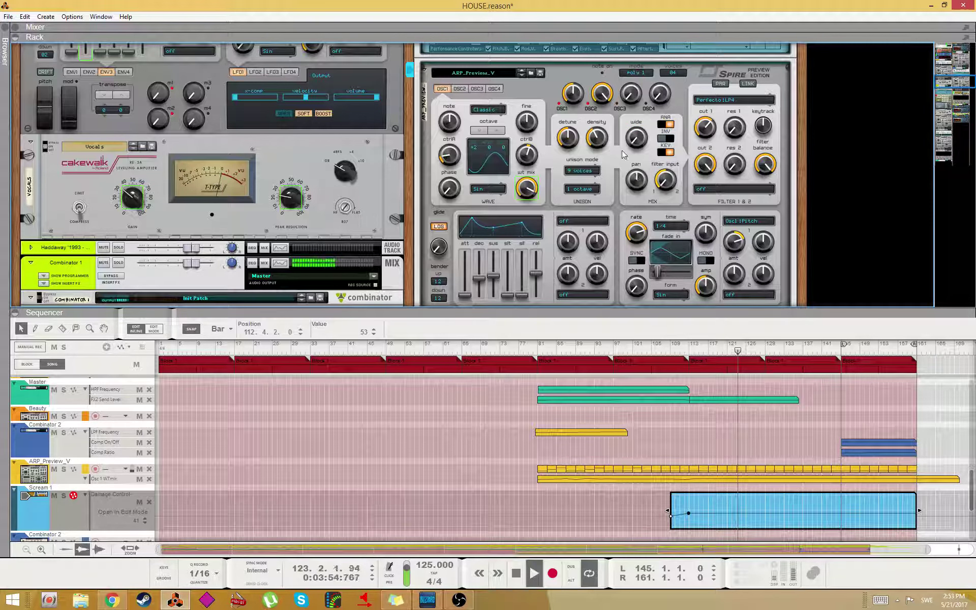
pyautogui.moveTo(641, 147); pyautogui.dragTo(652, 181)
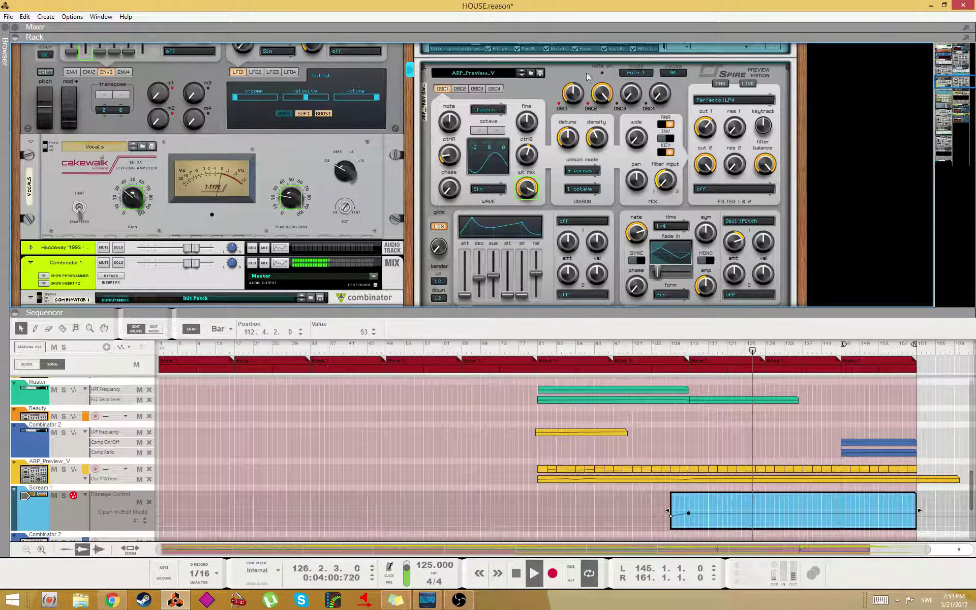
# - Inspect oscillator 2's settings on the ARP_Preview_V synth and return to oscillator 1
pyautogui.click(459, 88)
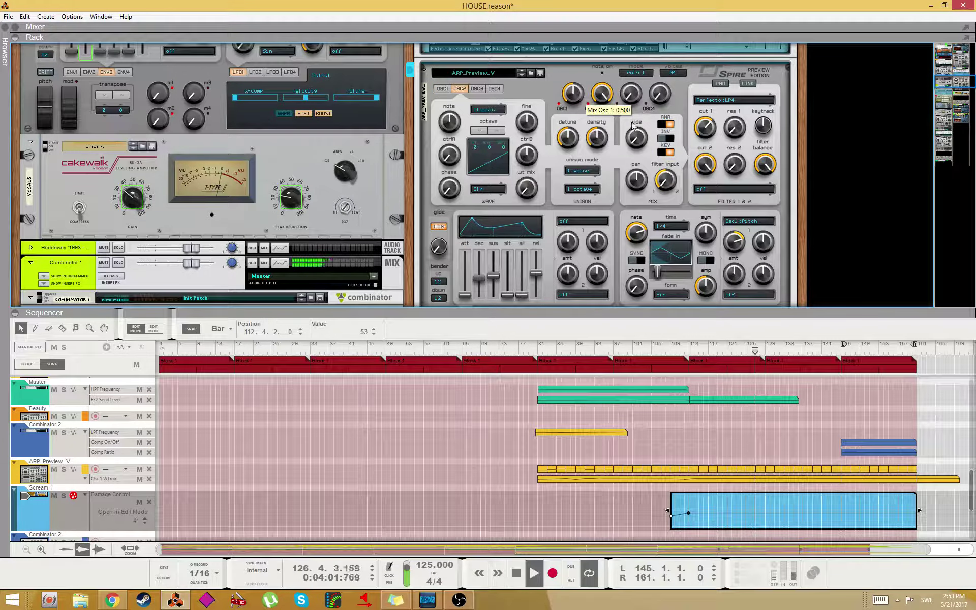
pyautogui.click(441, 89)
pyautogui.scroll(-2, 637, 157)
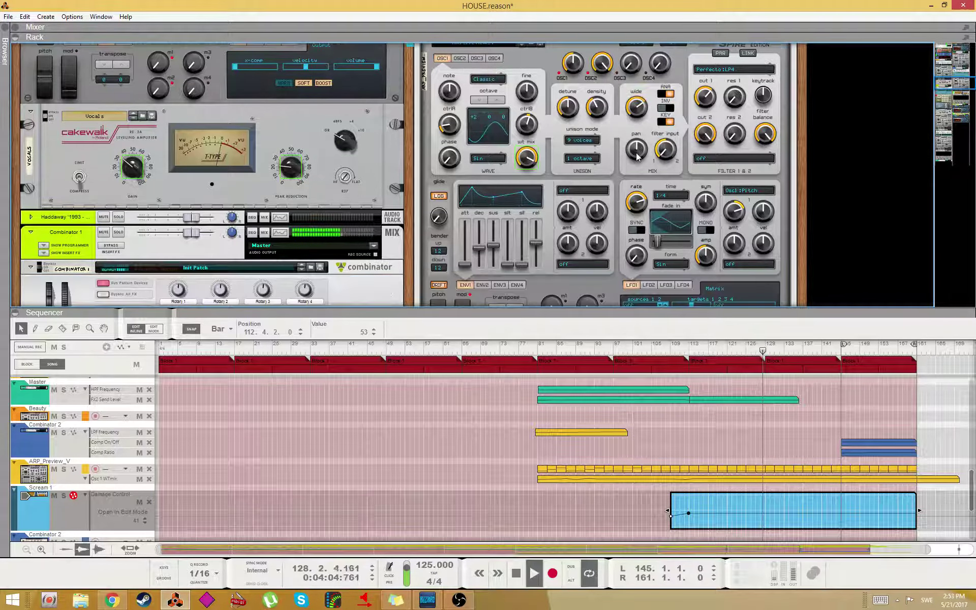
pyautogui.scroll(3, 637, 157)
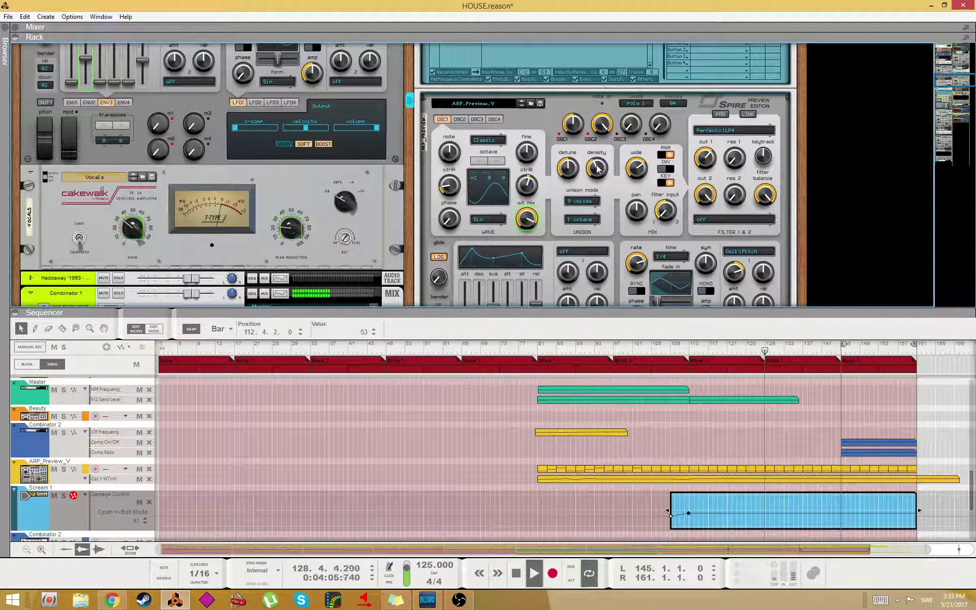
# - Check the automation options of the wide knob and briefly mute oscillator 1 to audition the sound
pyautogui.rightClick(637, 165)
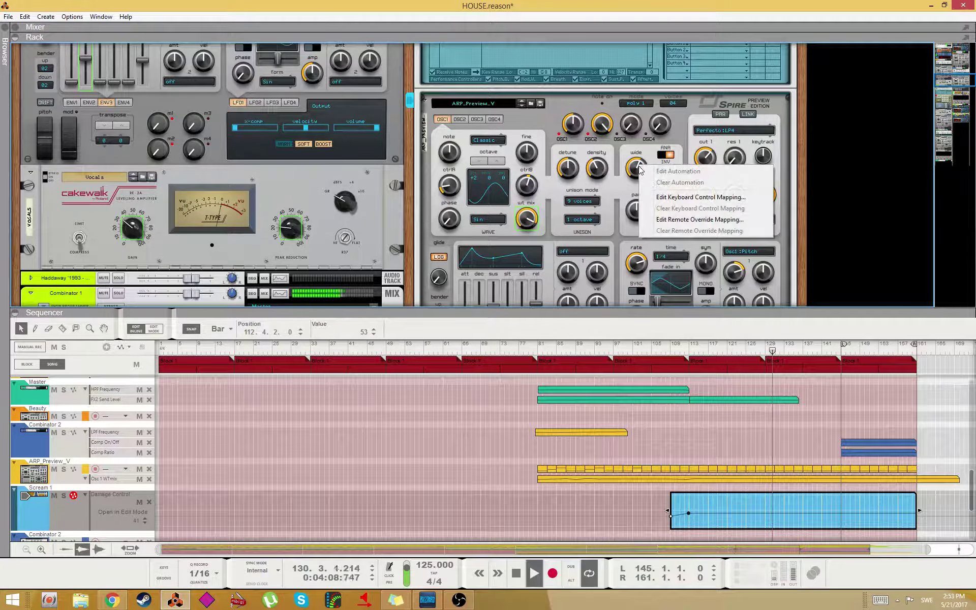
pyautogui.click(641, 159)
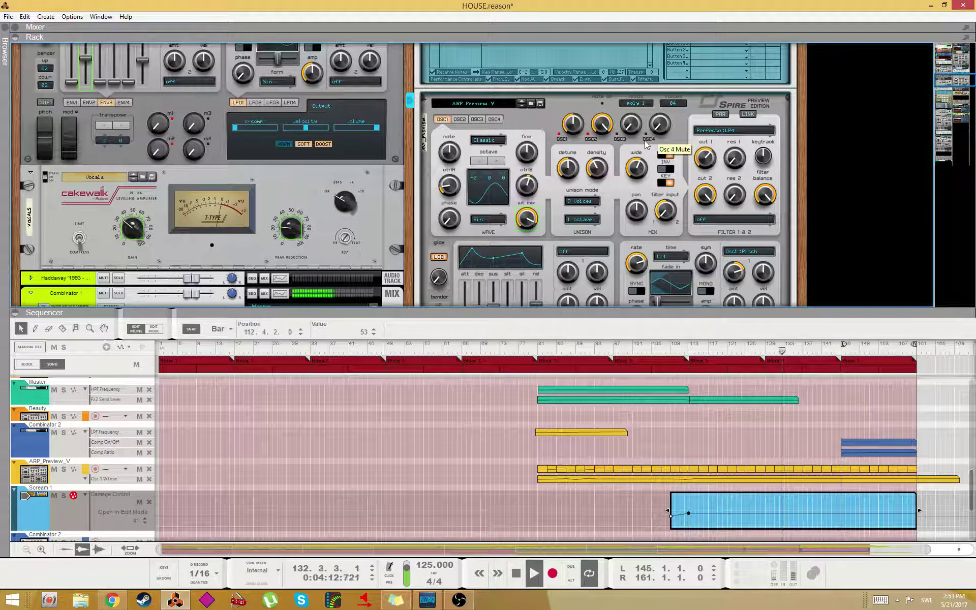
pyautogui.click(591, 140)
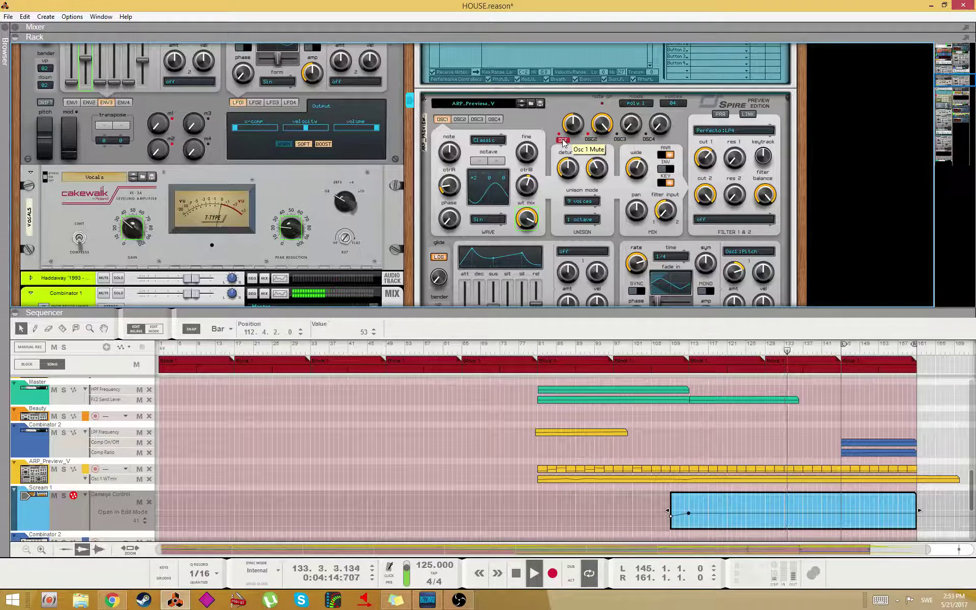
# - Try 10 voices on the ARP_Preview_V Spire synth and settle on 06
pyautogui.scroll(2, 563, 142)
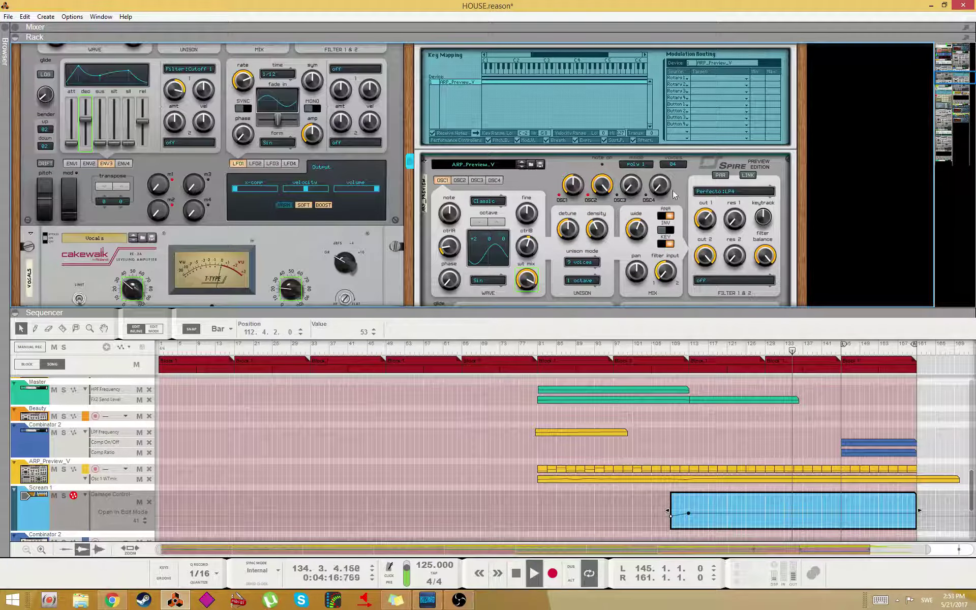
pyautogui.click(672, 165)
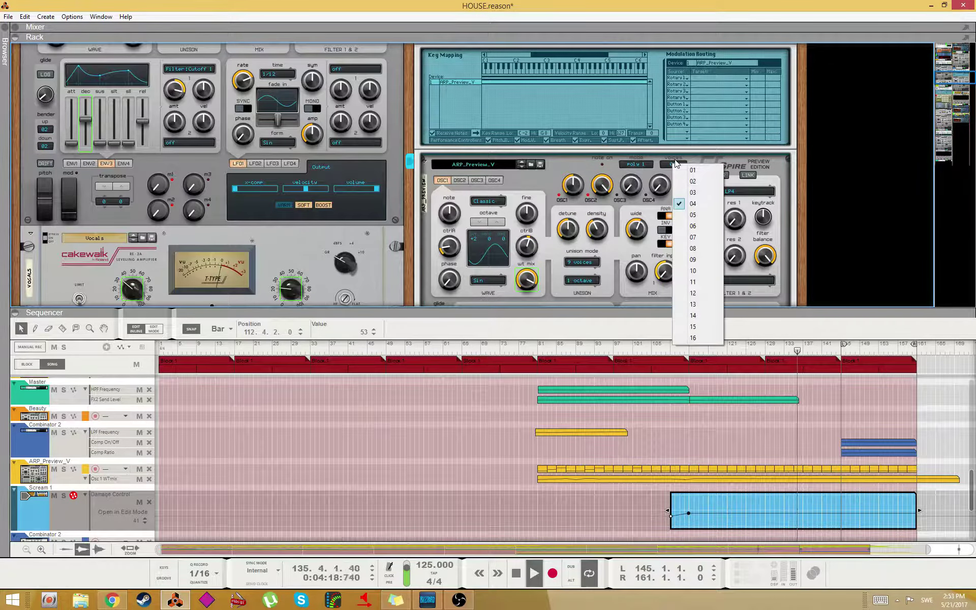
pyautogui.click(697, 275)
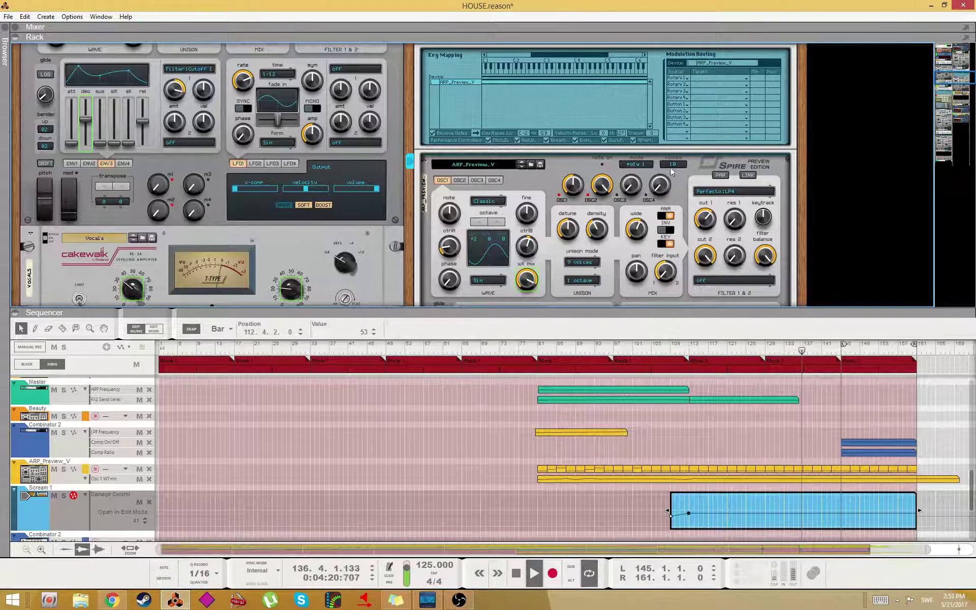
pyautogui.click(671, 166)
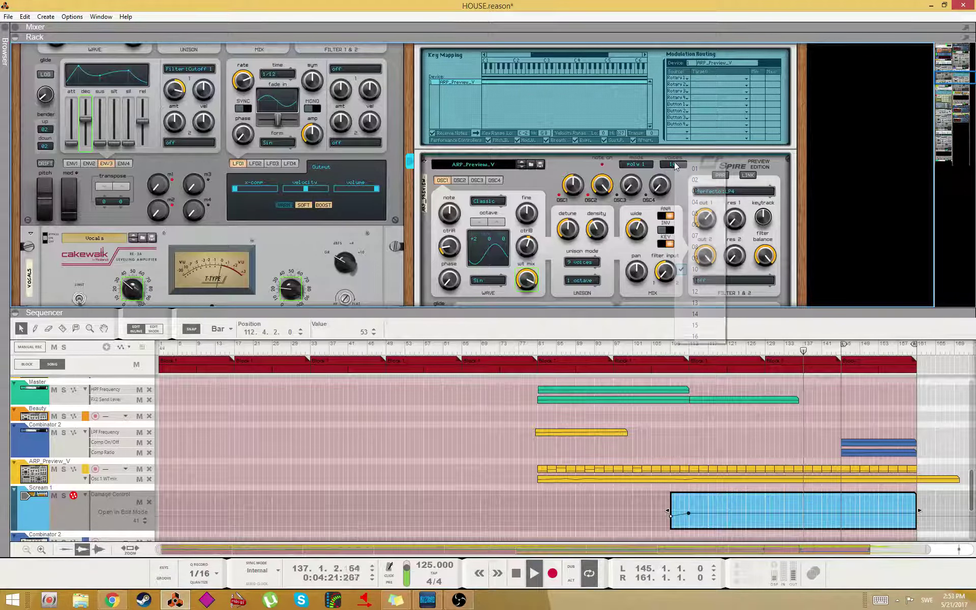
pyautogui.click(698, 226)
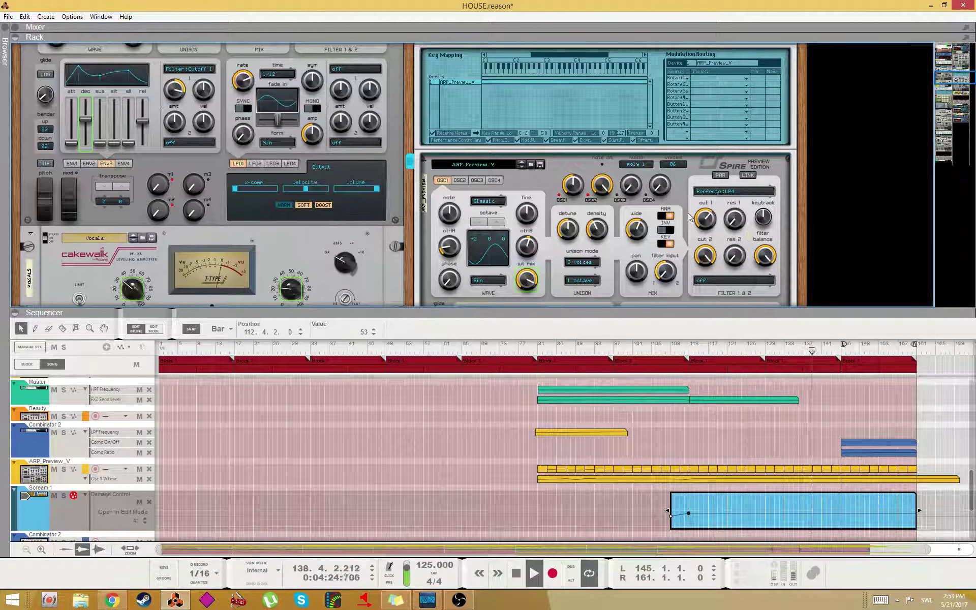
# - Check which modulation targets are available for Rotary 1 in the Combinator holding the ARP_Preview_V synth
pyautogui.scroll(-1, 688, 208)
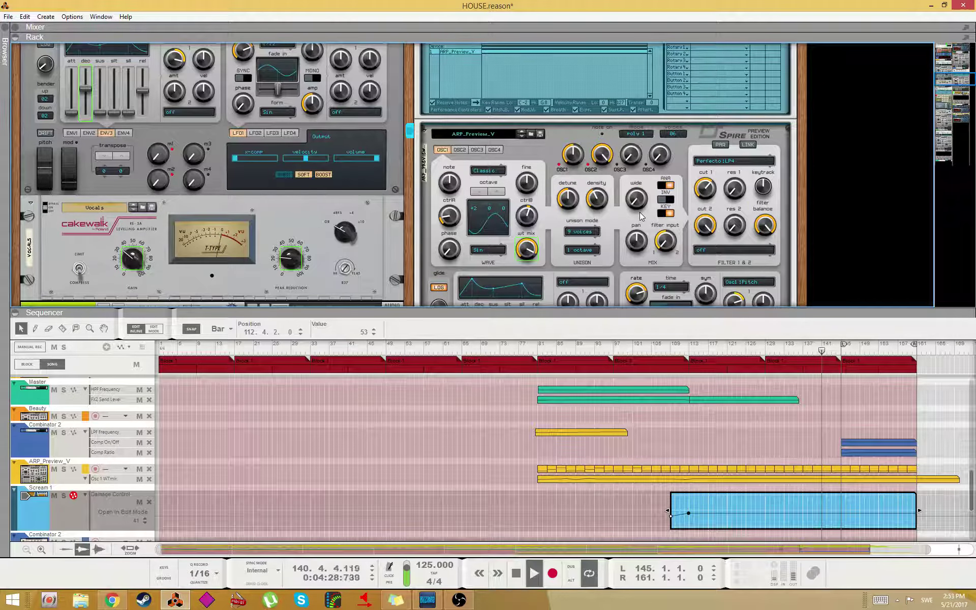
pyautogui.moveTo(641, 202)
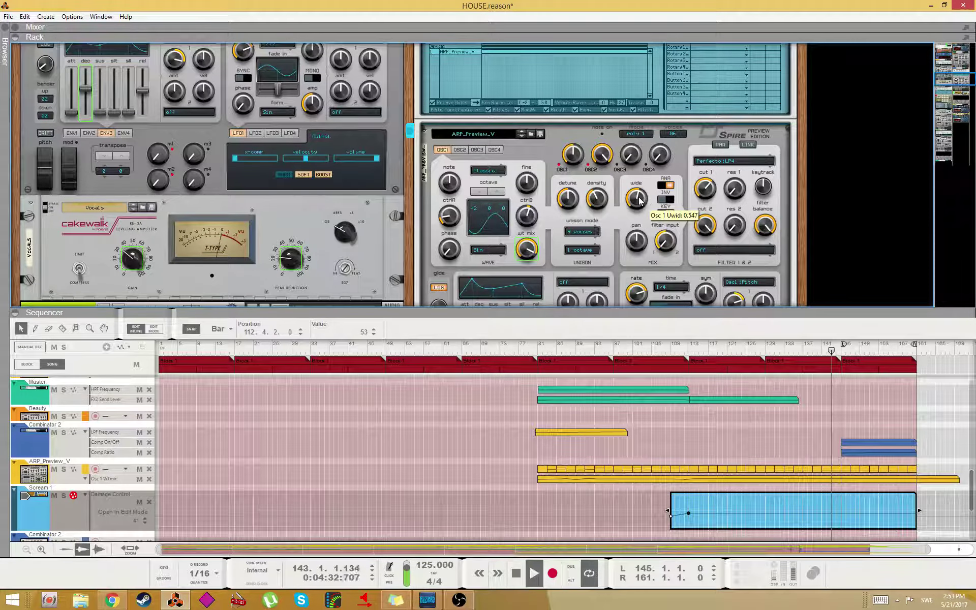
pyautogui.scroll(2, 661, 193)
pyautogui.scroll(-1, 682, 174)
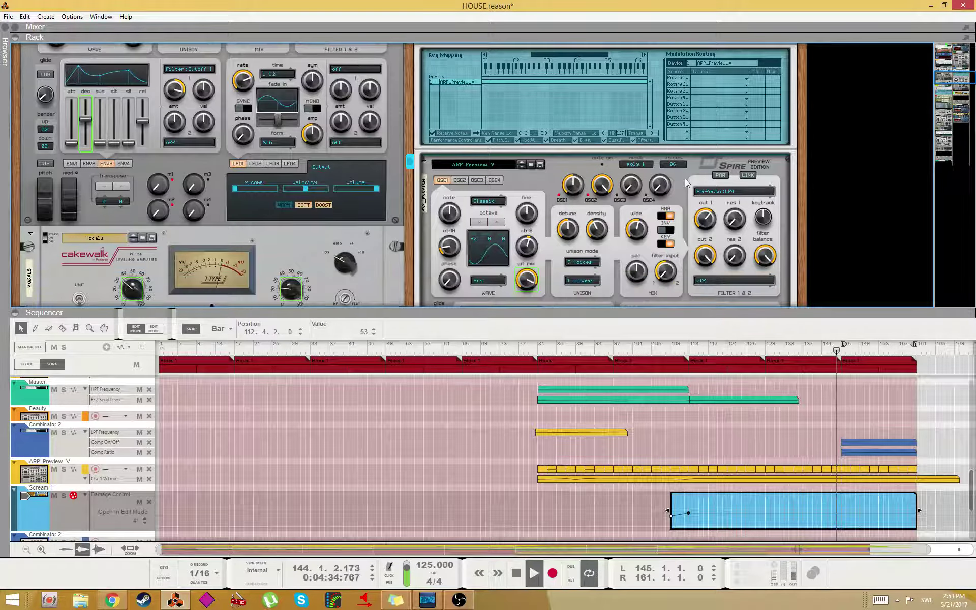
pyautogui.scroll(1, 685, 179)
pyautogui.click(719, 109)
pyautogui.moveTo(730, 133)
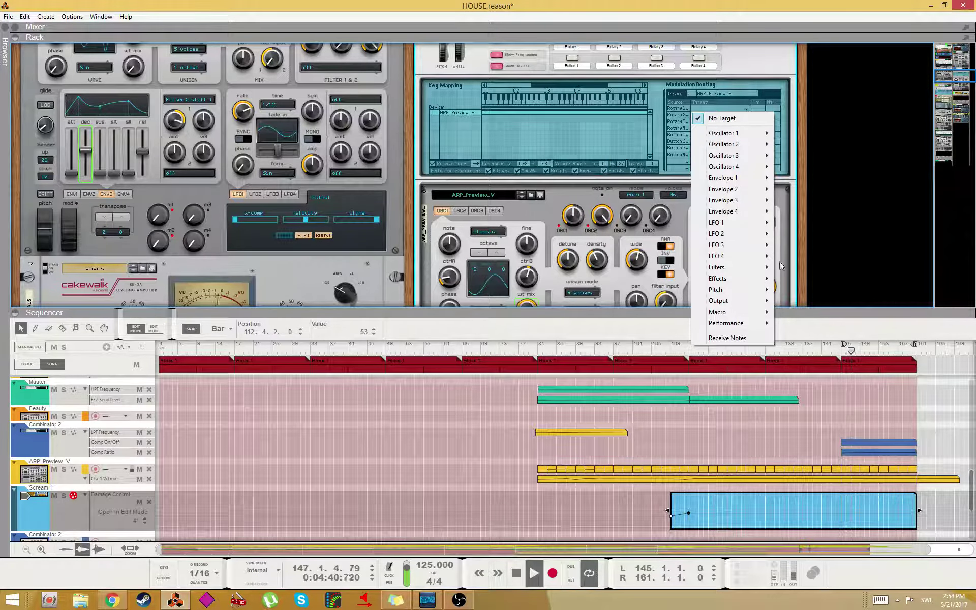
pyautogui.click(584, 195)
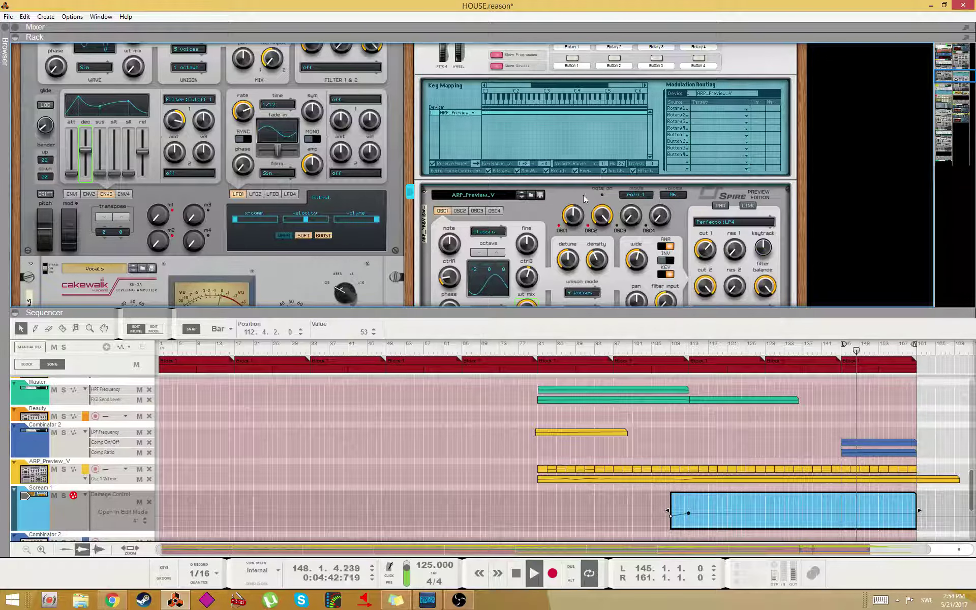
# - Duplicate Combinator 2 together with its ARP_Preview_V synth, effects and sequencer tracks
pyautogui.scroll(-1, 584, 194)
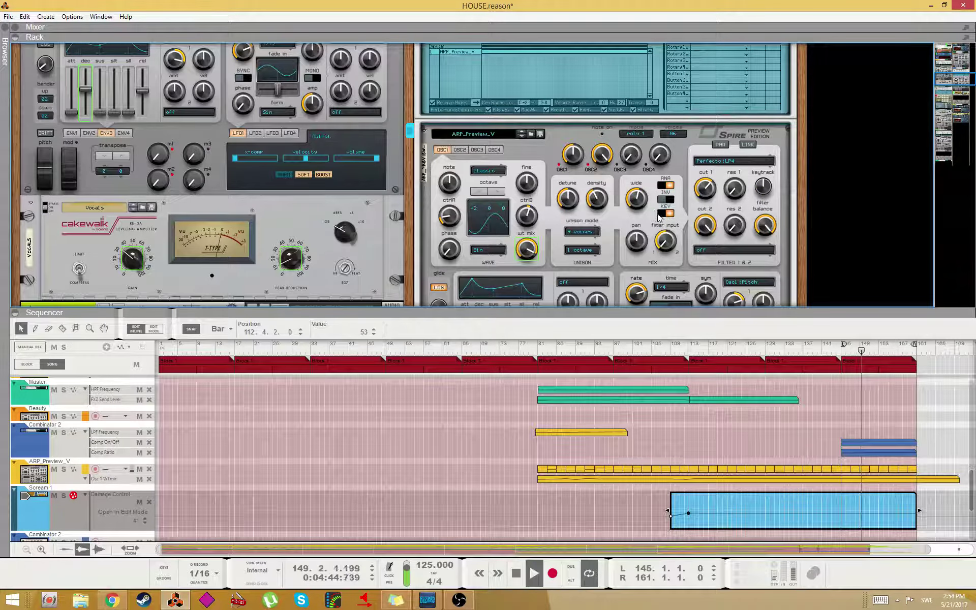
pyautogui.scroll(8, 503, 220)
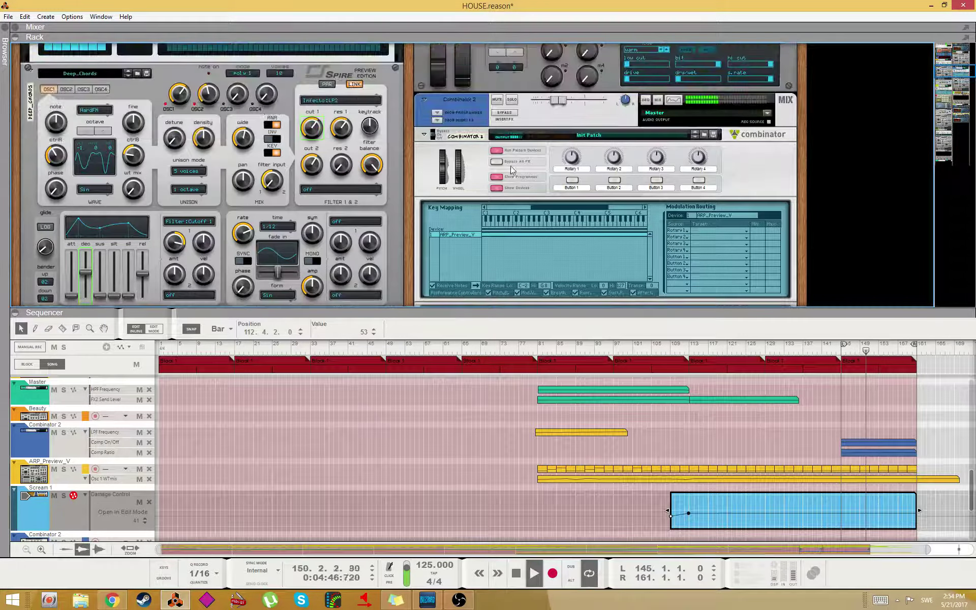
pyautogui.scroll(-4, 597, 206)
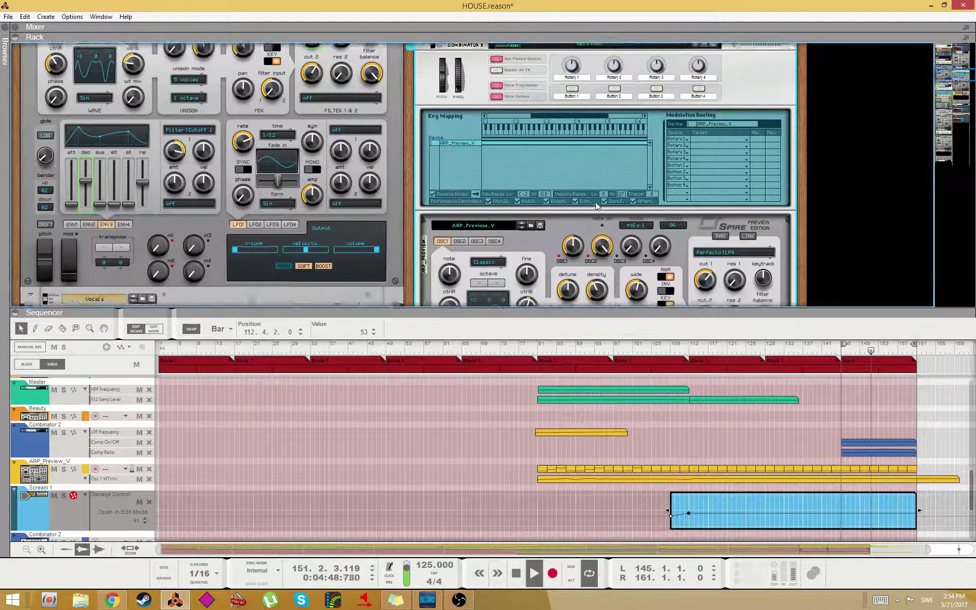
pyautogui.scroll(-11, 597, 206)
pyautogui.moveTo(655, 312); pyautogui.dragTo(654, 454)
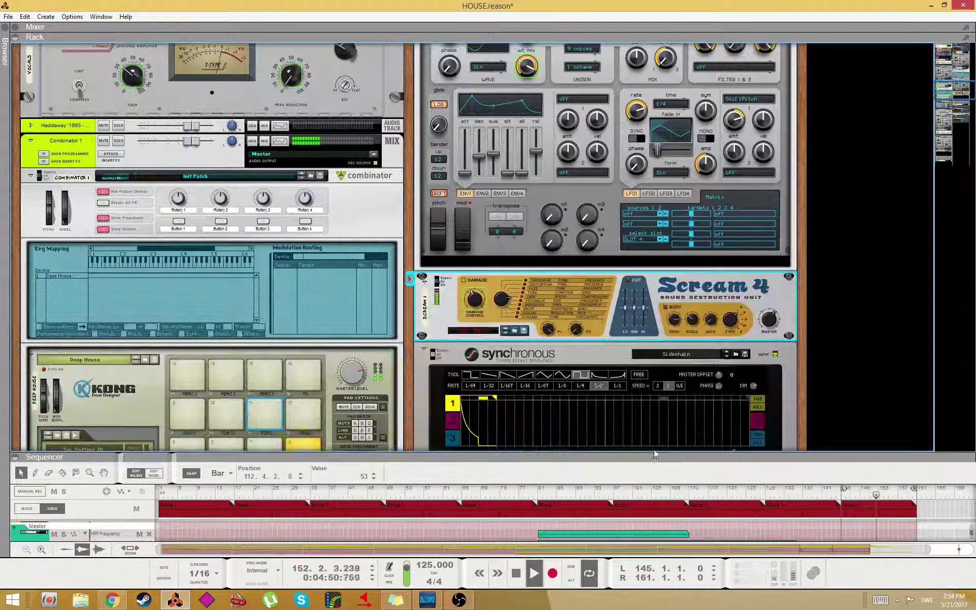
pyautogui.scroll(3, 575, 352)
pyautogui.scroll(10, 475, 370)
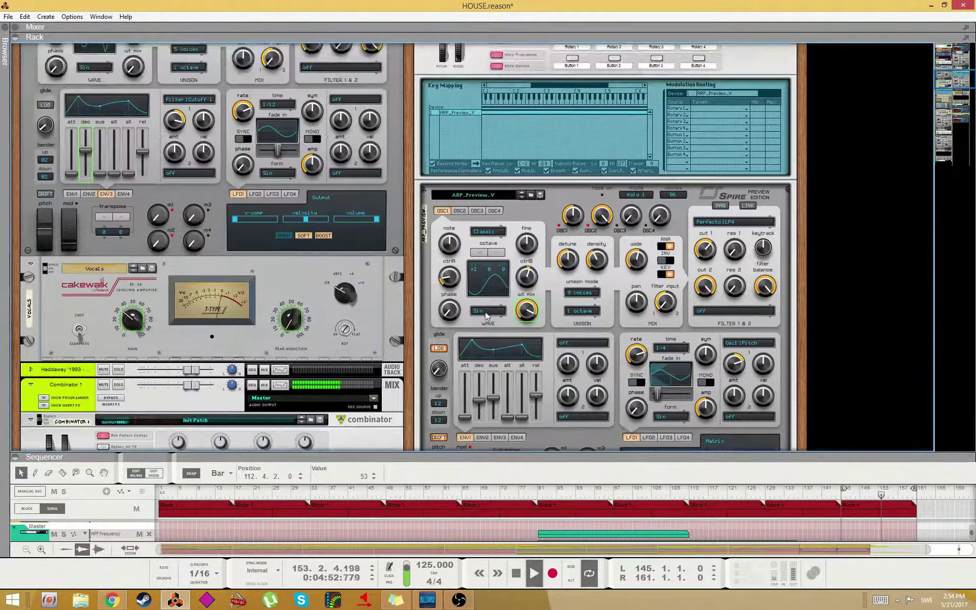
pyautogui.click(473, 237)
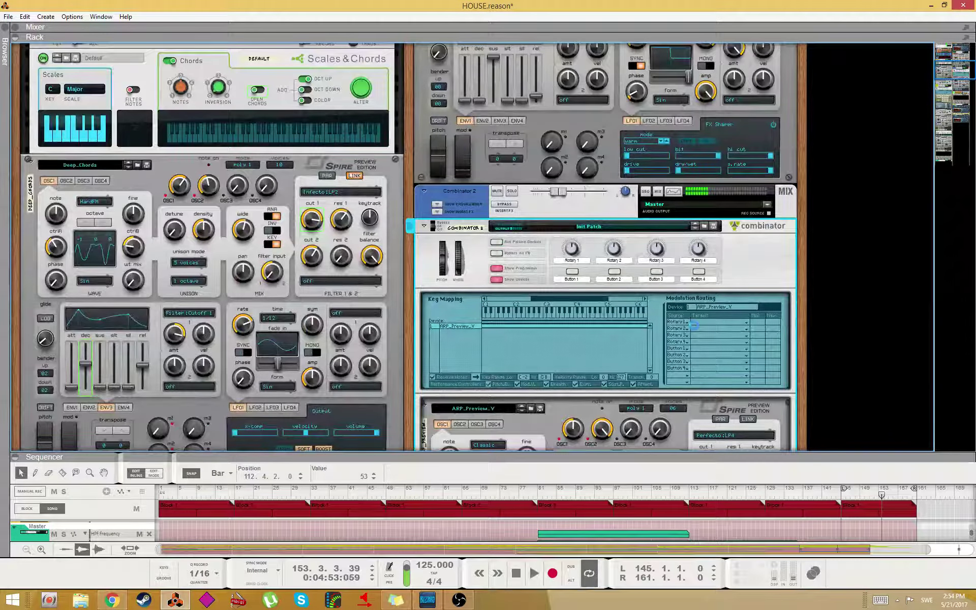
pyautogui.scroll(2, 694, 325)
pyautogui.scroll(-1, 657, 291)
pyautogui.scroll(2, 656, 305)
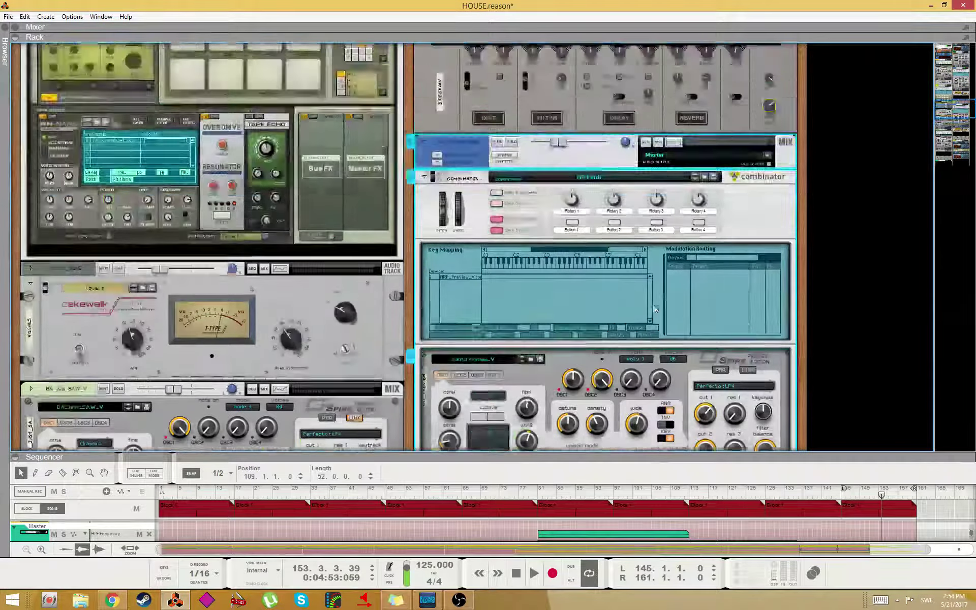
pyautogui.scroll(-5, 655, 309)
# - Enlarge the sequencer area and place the song position at bar 112.3, just before the bar 113 section
pyautogui.moveTo(690, 452); pyautogui.dragTo(711, 93)
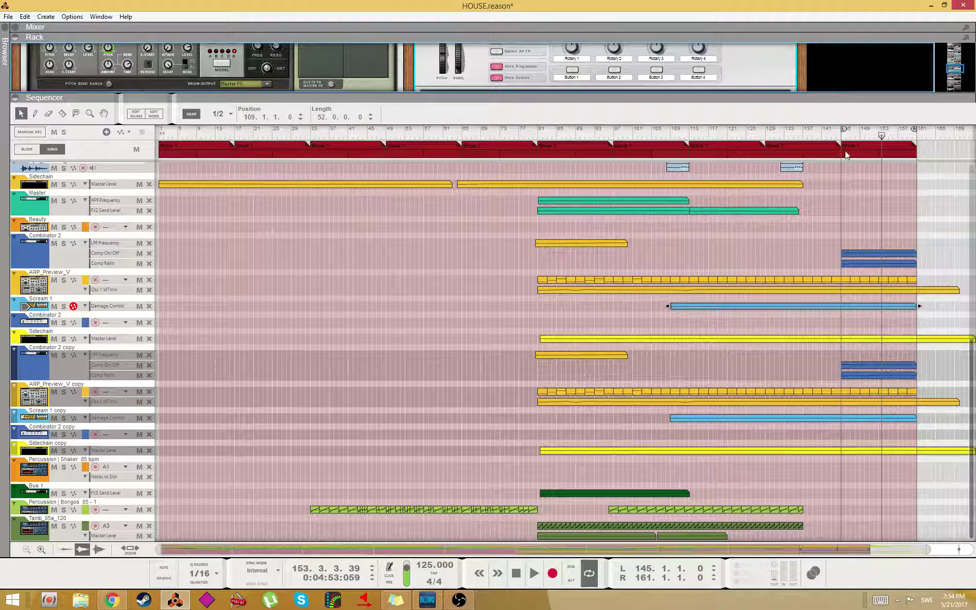
pyautogui.click(764, 135)
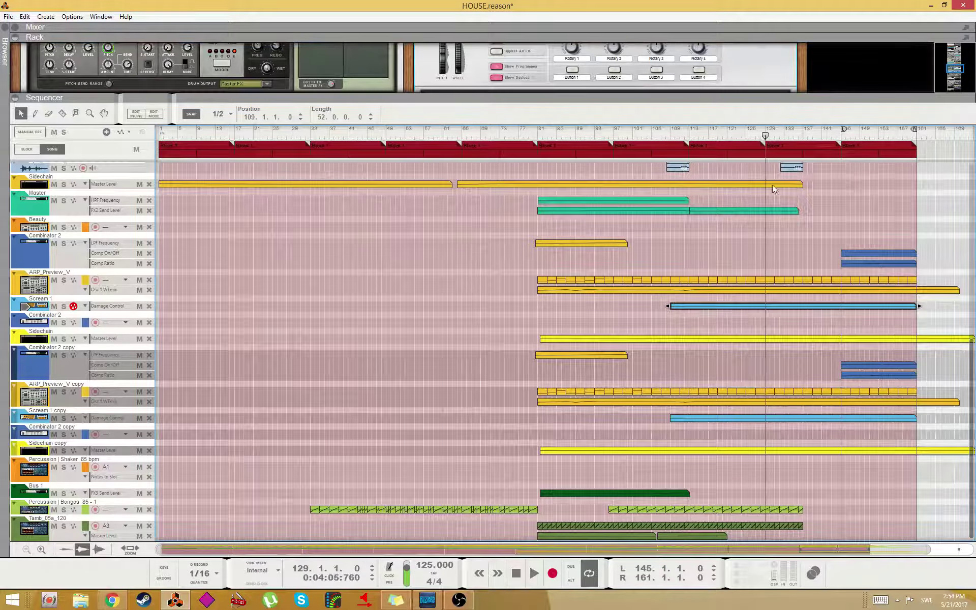
pyautogui.scroll(5, 783, 218)
pyautogui.scroll(5, 795, 261)
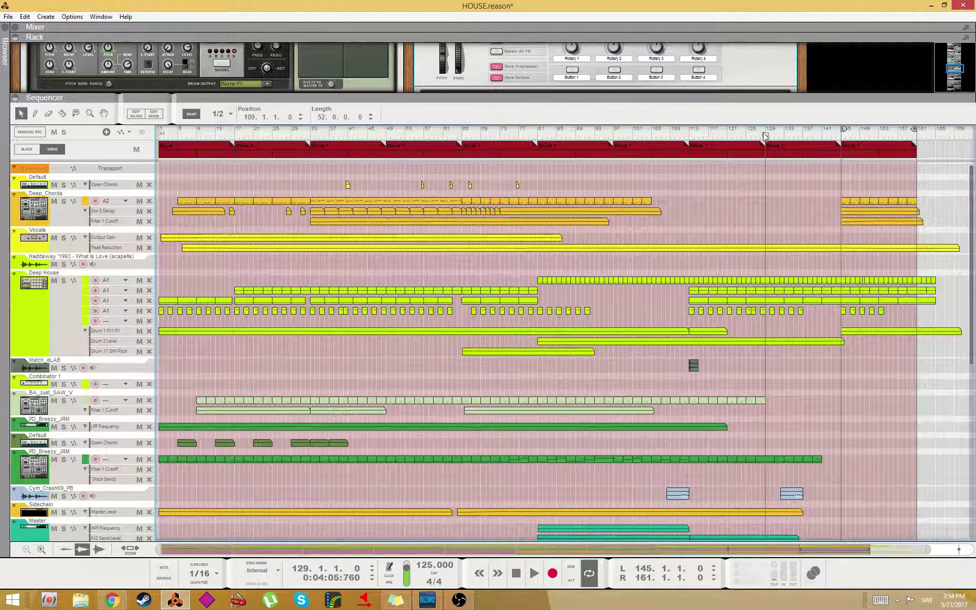
pyautogui.click(692, 134)
pyautogui.moveTo(691, 155)
pyautogui.mouseDown()
pyautogui.moveTo(678, 151)
pyautogui.moveTo(688, 154)
pyautogui.mouseUp()
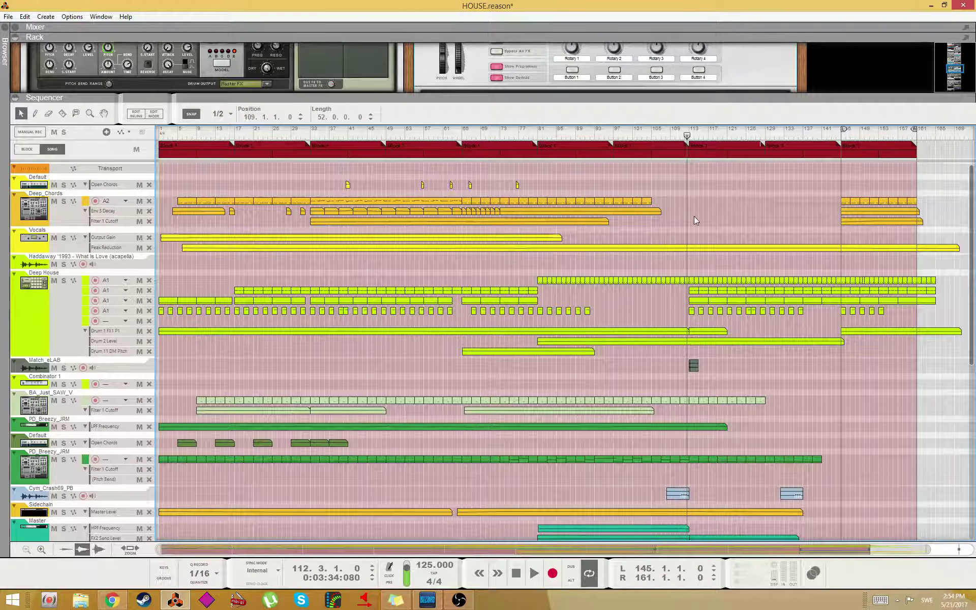
# - Delete the note clips from bar 113 onward on the original ARP_Preview_V track
pyautogui.scroll(-3, 707, 237)
pyautogui.scroll(-3, 707, 237)
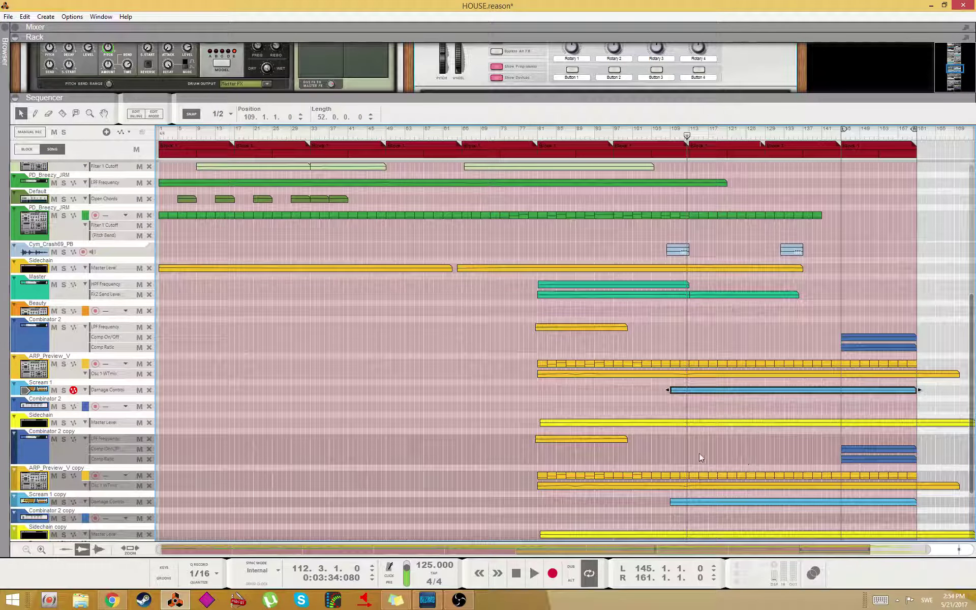
pyautogui.click(925, 487)
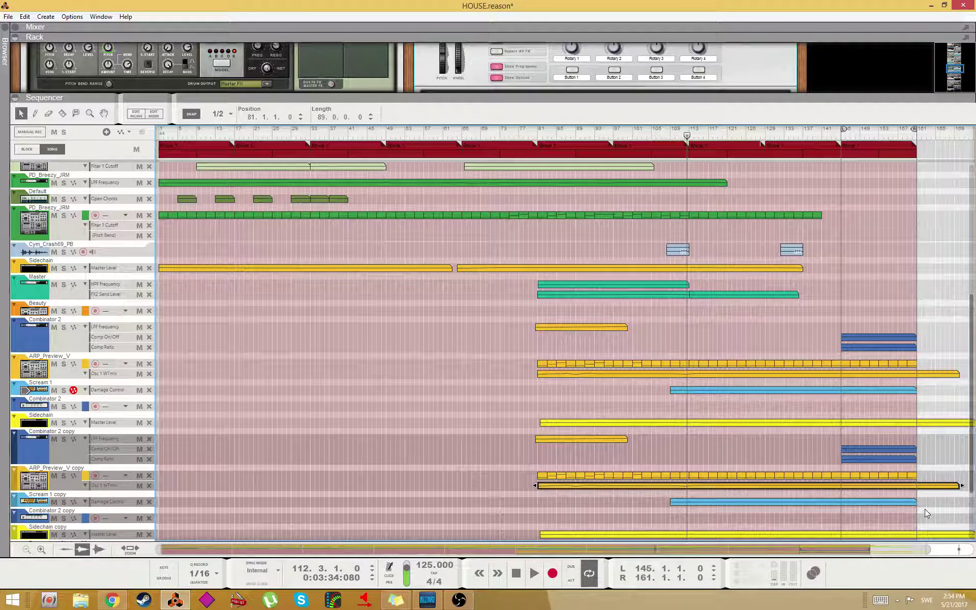
pyautogui.moveTo(947, 480); pyautogui.dragTo(889, 453)
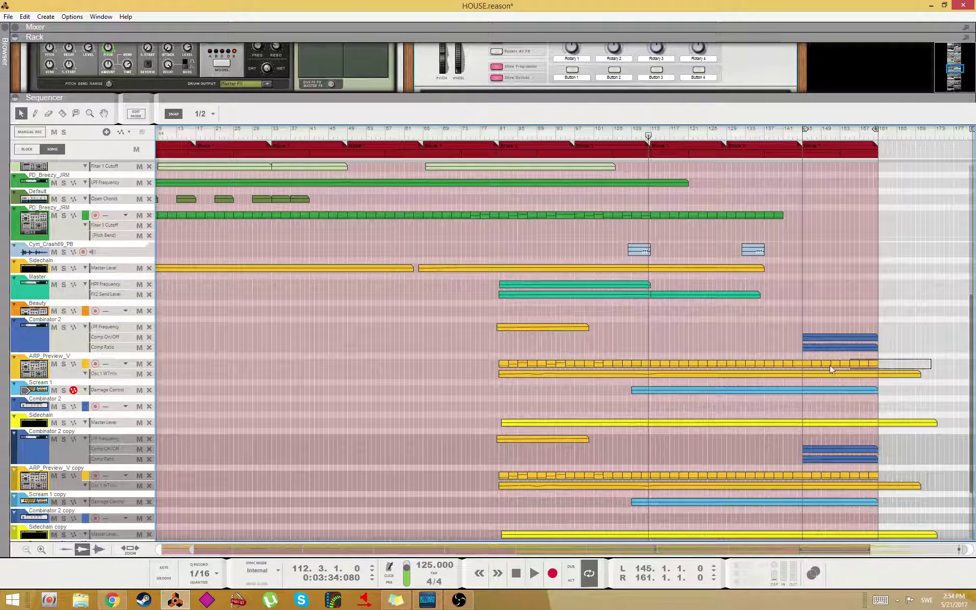
pyautogui.moveTo(831, 369); pyautogui.dragTo(654, 364)
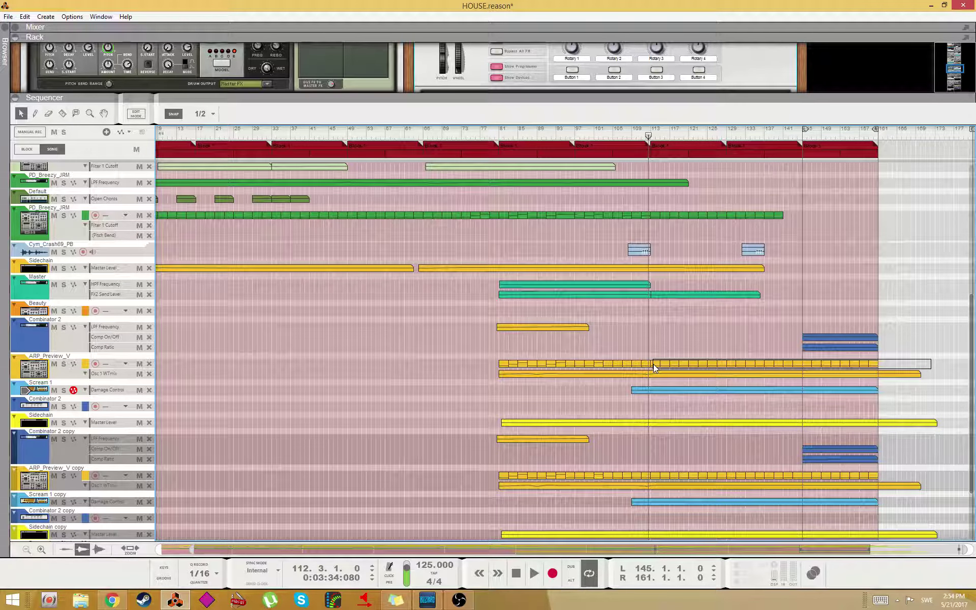
pyautogui.press('Delete')
# - Delete the note clips before bar 113 on the ARP_Preview_V copy track and show its synth in an enlarged rack
pyautogui.moveTo(645, 467); pyautogui.dragTo(497, 484)
pyautogui.press('Delete')
pyautogui.click(68, 490)
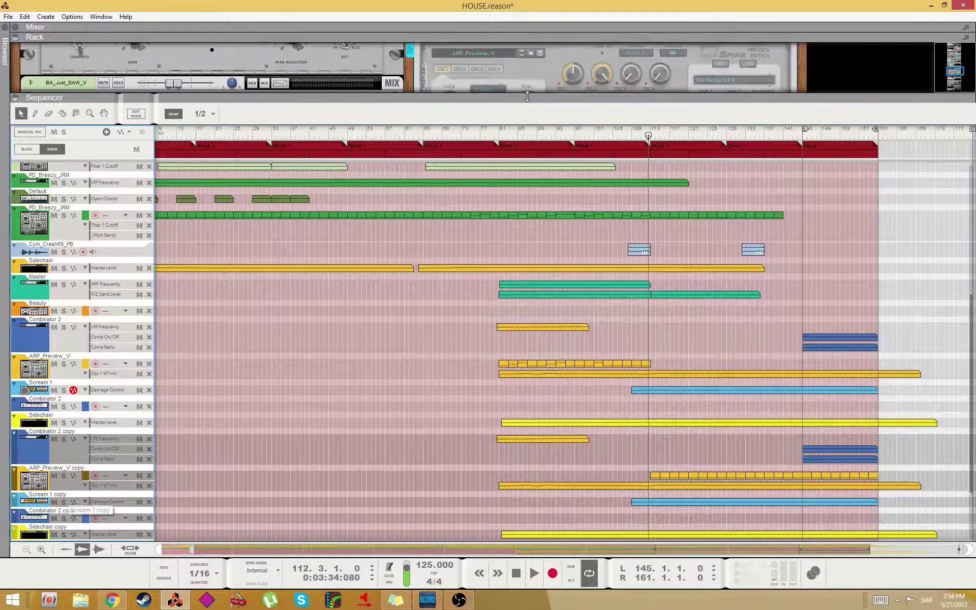
pyautogui.moveTo(513, 94); pyautogui.dragTo(514, 191)
pyautogui.scroll(-2, 536, 140)
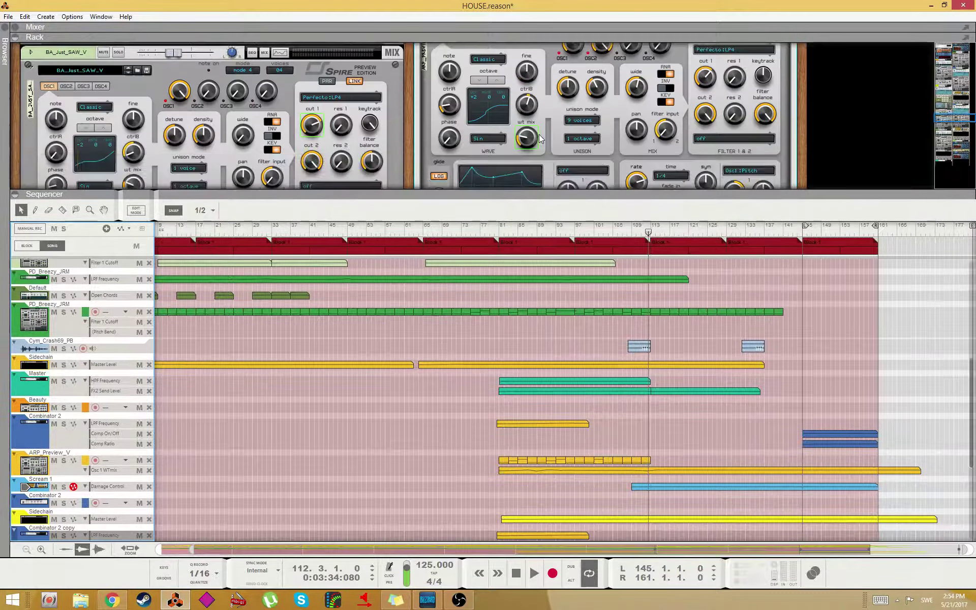
pyautogui.scroll(2, 634, 122)
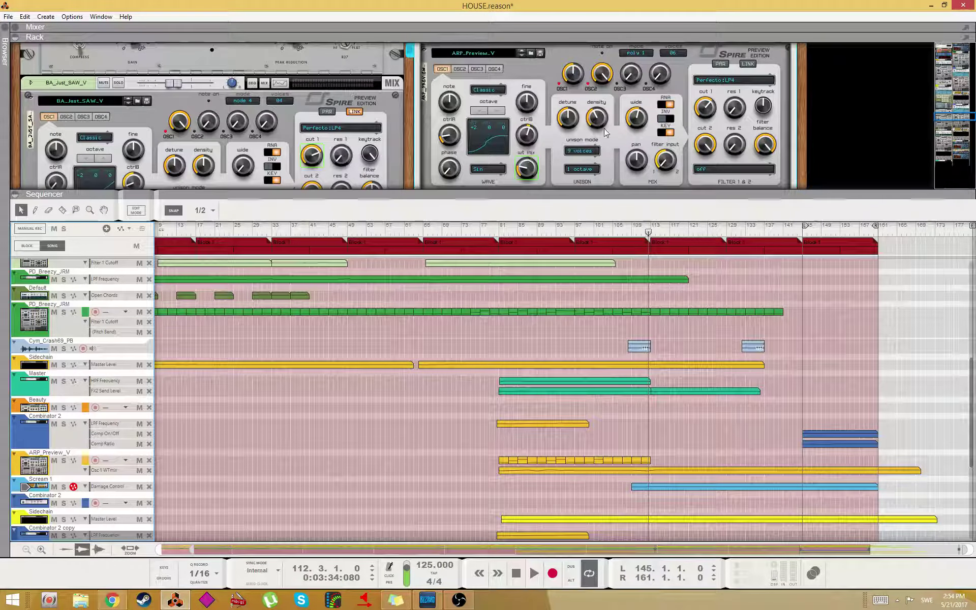
# - Play the song from about bar 107 to audition the transition into the duplicated synth
pyautogui.moveTo(648, 232); pyautogui.dragTo(621, 231)
pyautogui.press('space')
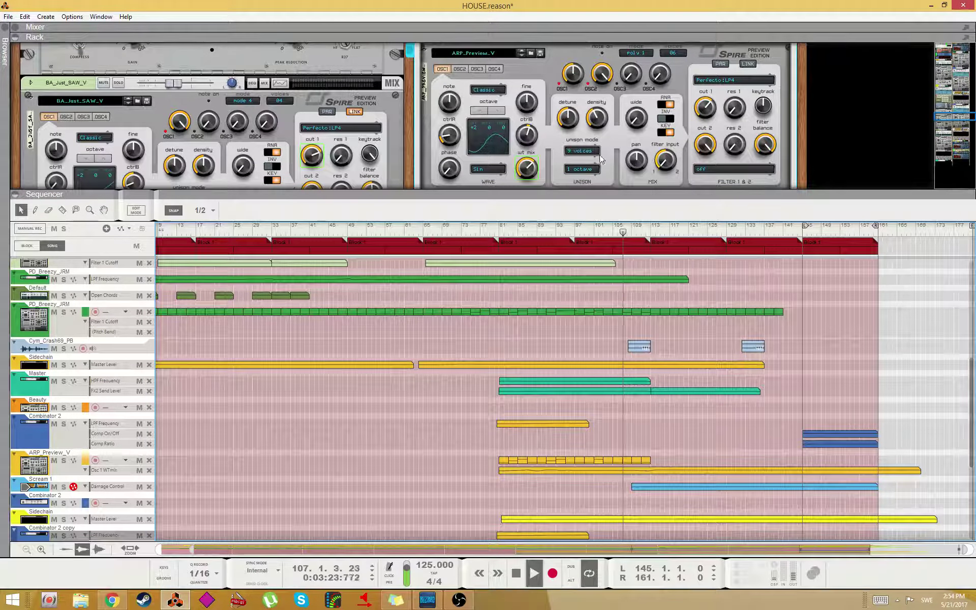
pyautogui.scroll(-2, 643, 163)
pyautogui.scroll(-4, 681, 457)
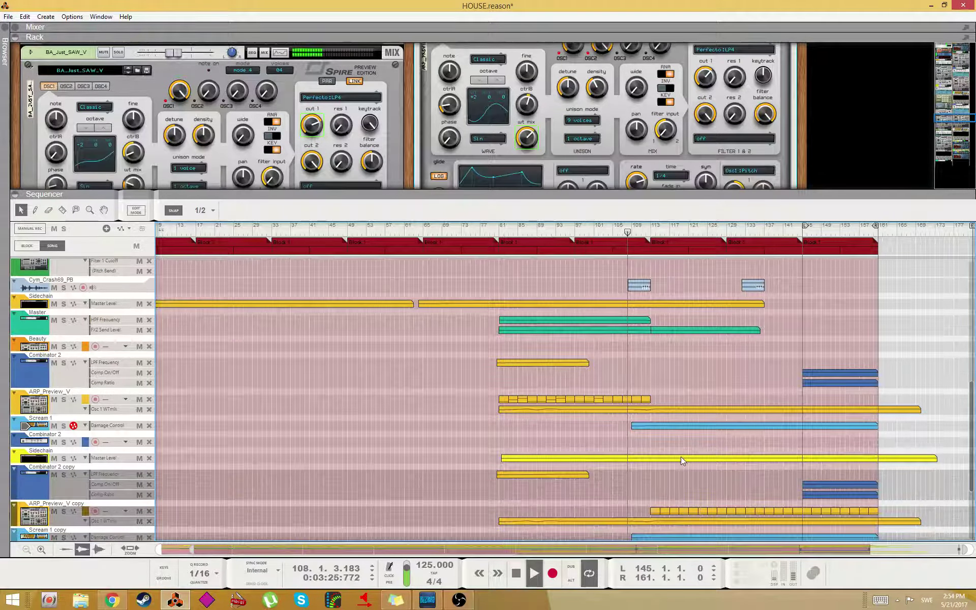
pyautogui.scroll(2, 684, 450)
pyautogui.moveTo(641, 191); pyautogui.dragTo(641, 235)
pyautogui.scroll(-4, 639, 386)
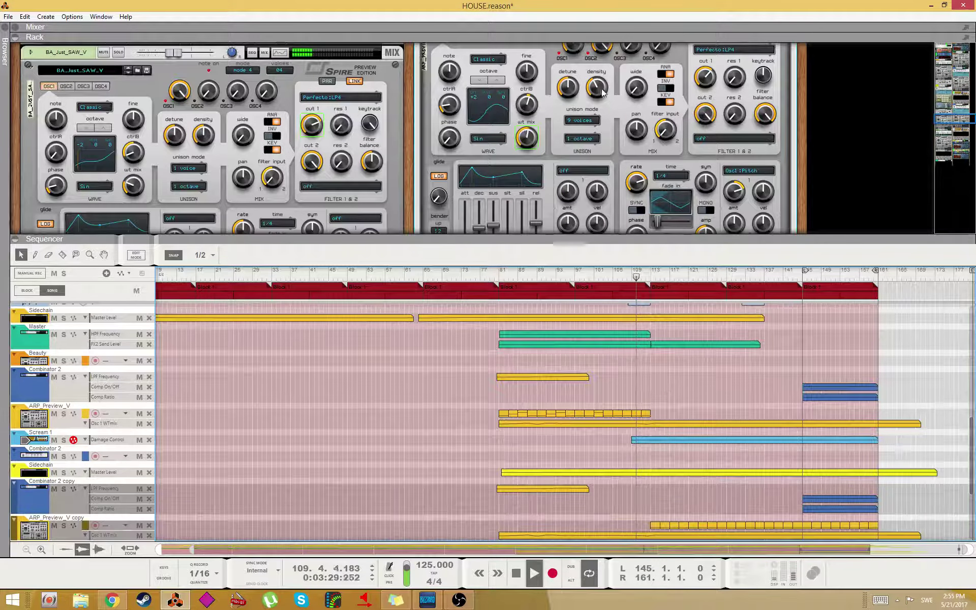
# - Try lower wide amounts for oscillator 1 on the duplicated ARP_Preview_V synth, ending at 0.500
pyautogui.click(645, 84)
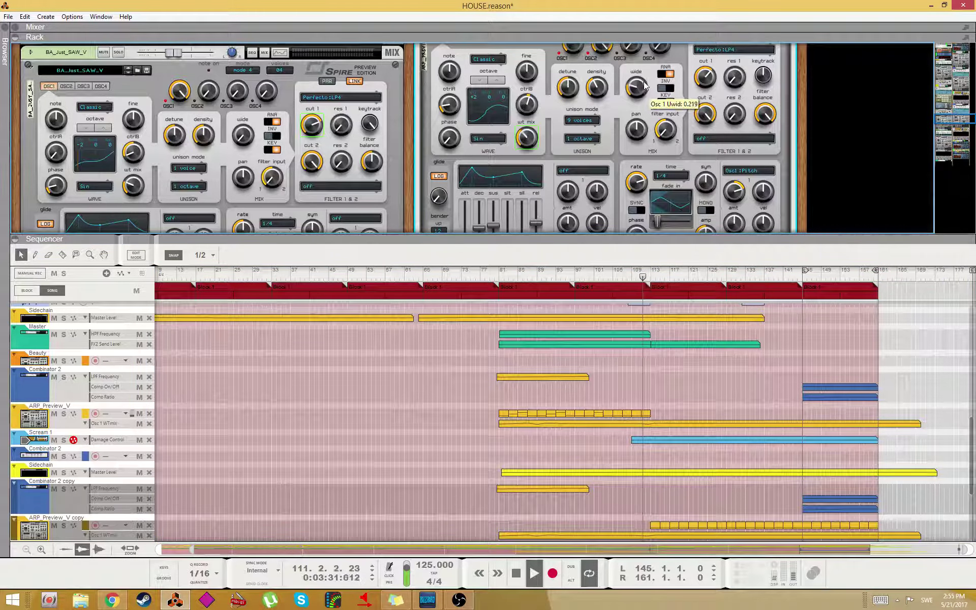
pyautogui.moveTo(644, 84); pyautogui.dragTo(642, 93)
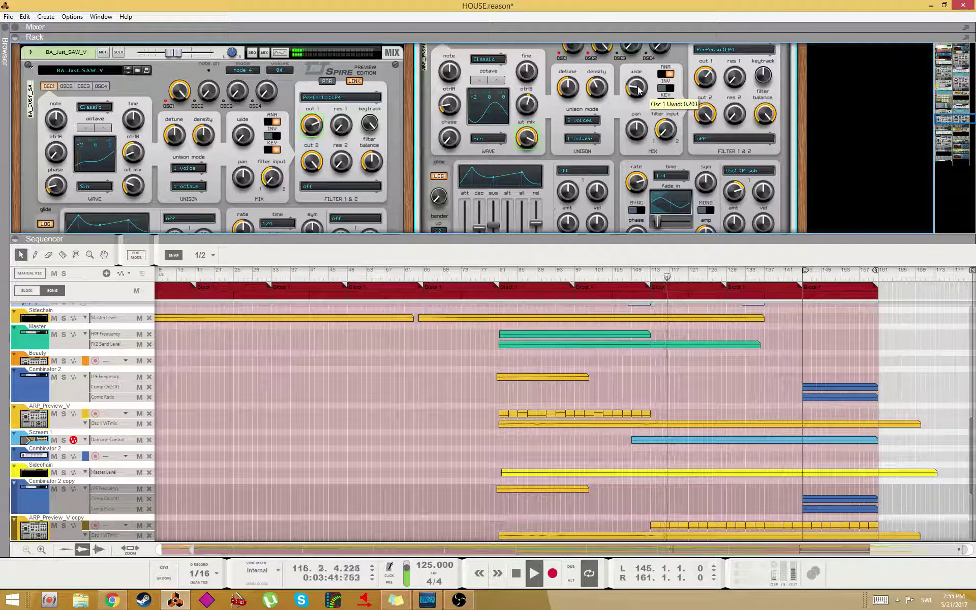
pyautogui.scroll(-3, 713, 392)
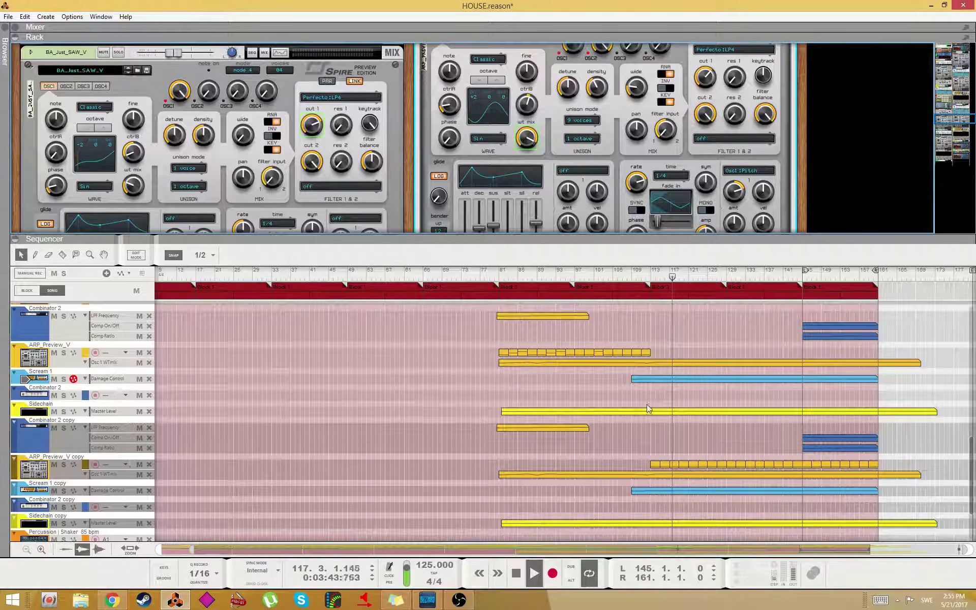
pyautogui.scroll(3, 648, 409)
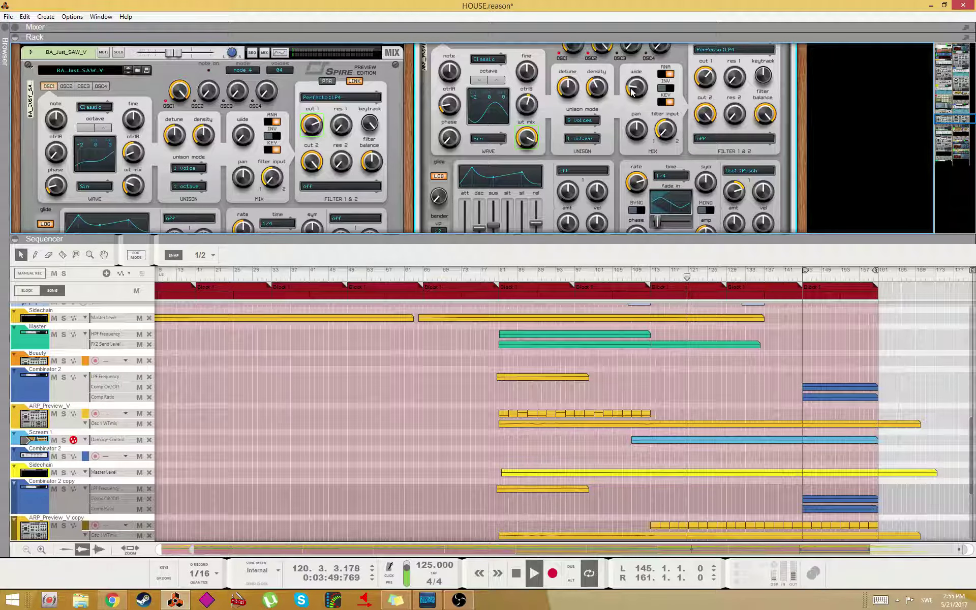
pyautogui.moveTo(635, 91); pyautogui.dragTo(640, 76)
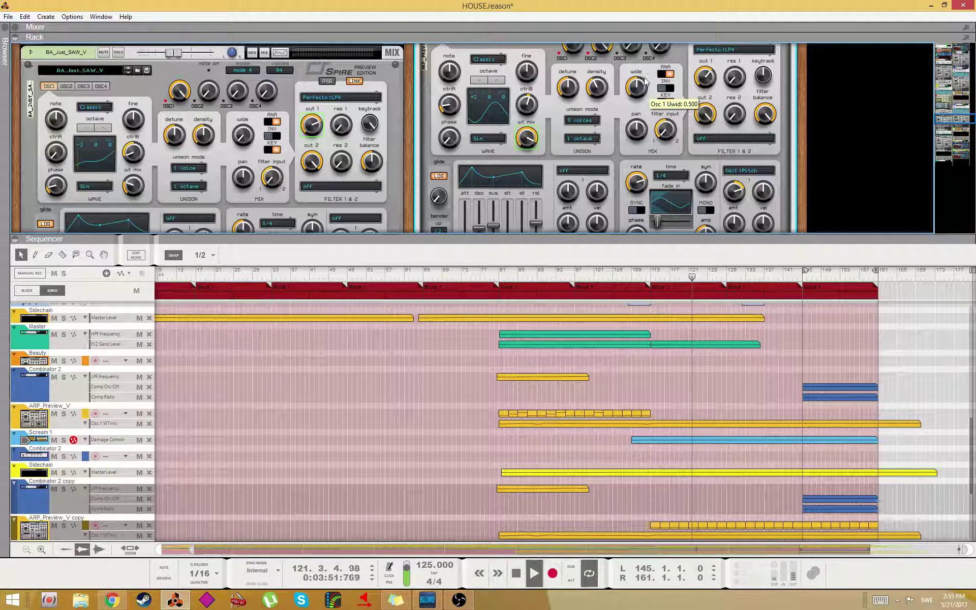
# - Stop playback and undo the wide adjustments and the clip deletions on both ARP_Preview_V tracks
pyautogui.click(624, 414)
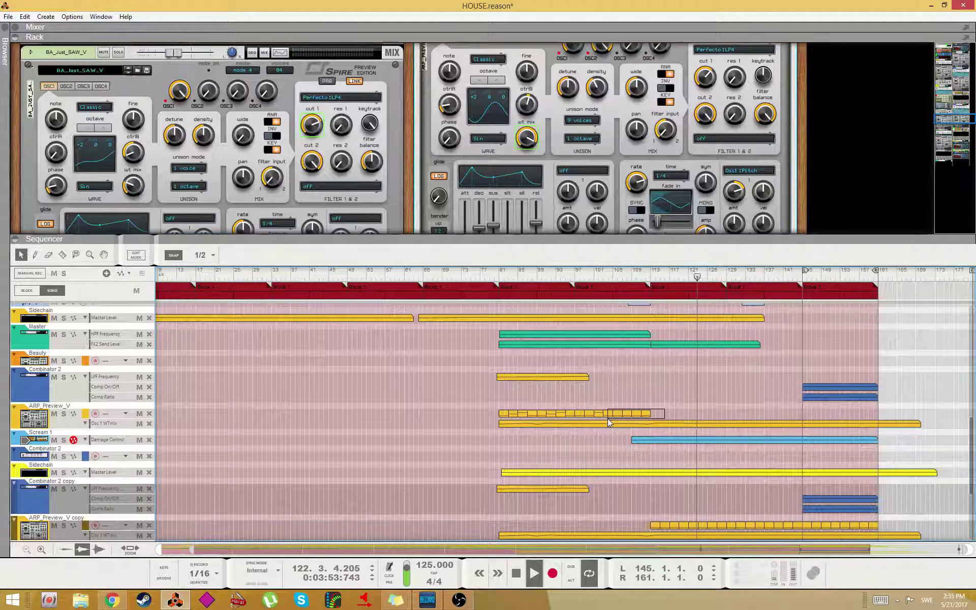
pyautogui.click(606, 417)
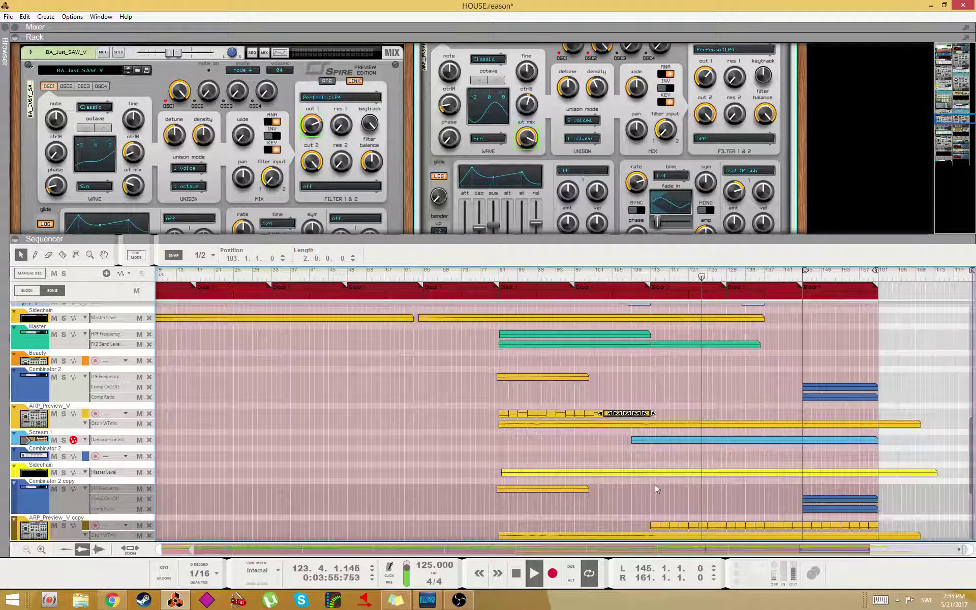
pyautogui.press('space')
pyautogui.hotkey('ctrl', 'z')
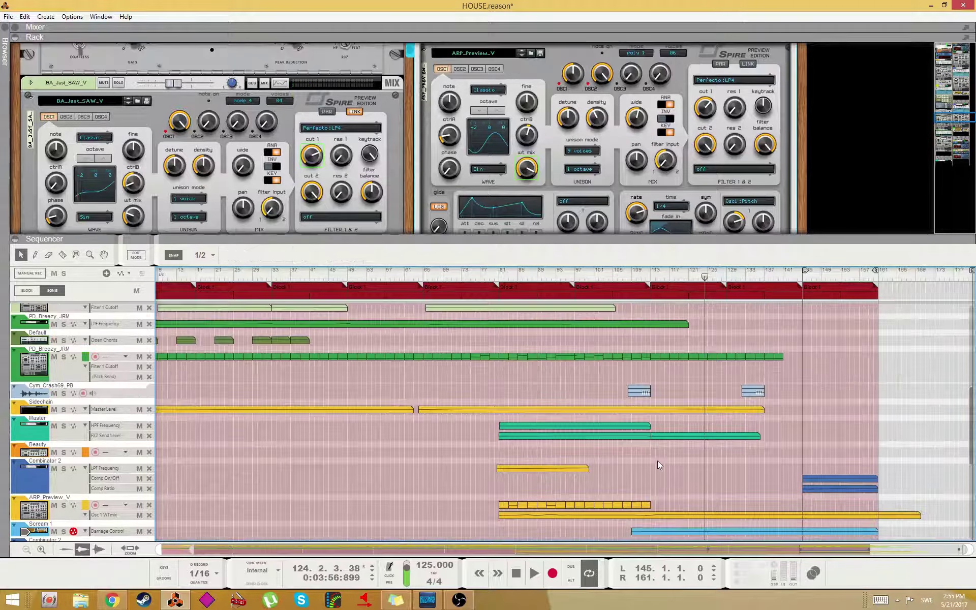
pyautogui.hotkey('ctrl', 'z')
pyautogui.hotkey('ctrl', 'z')
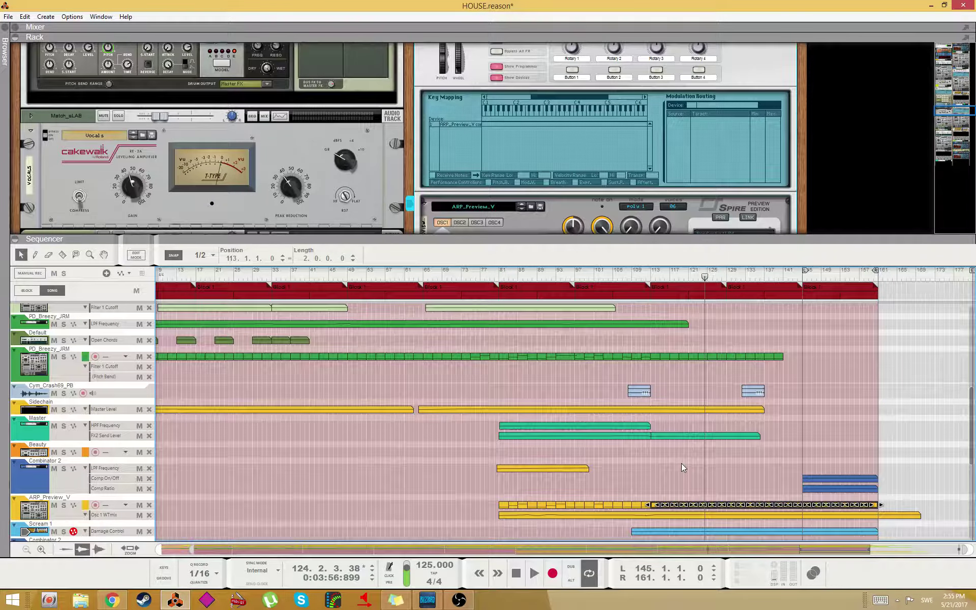
# - Delete the note clips before bar 125 on the ARP_Preview_V copy track
pyautogui.scroll(-2, 682, 466)
pyautogui.scroll(-3, 692, 470)
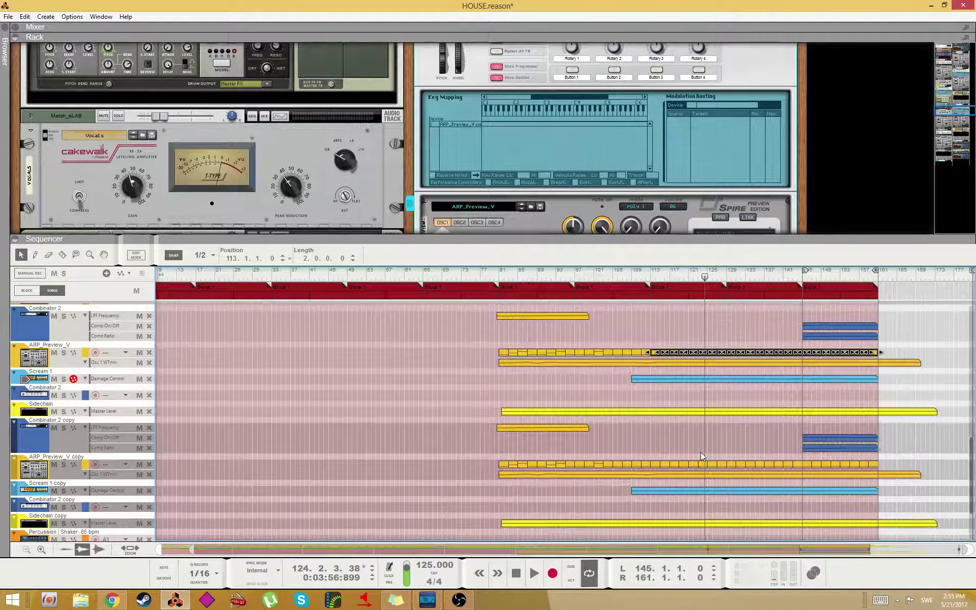
pyautogui.click(700, 456)
pyautogui.press('Delete')
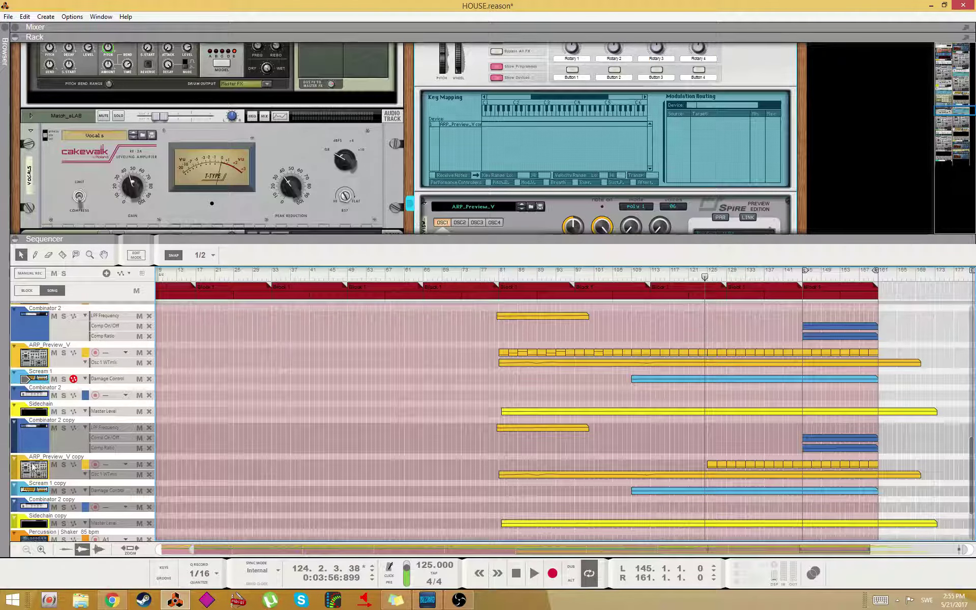
# - Mute the ARP_Preview_V copy note lane and play the song from about bar 124, skipping ahead to about bar 137
pyautogui.click(140, 464)
pyautogui.press('space')
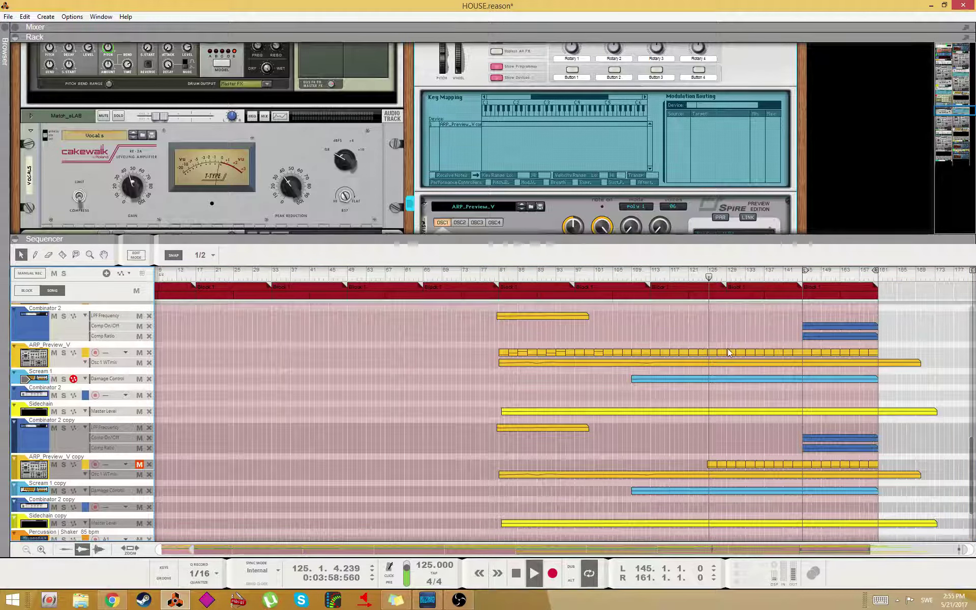
pyautogui.scroll(2, 735, 341)
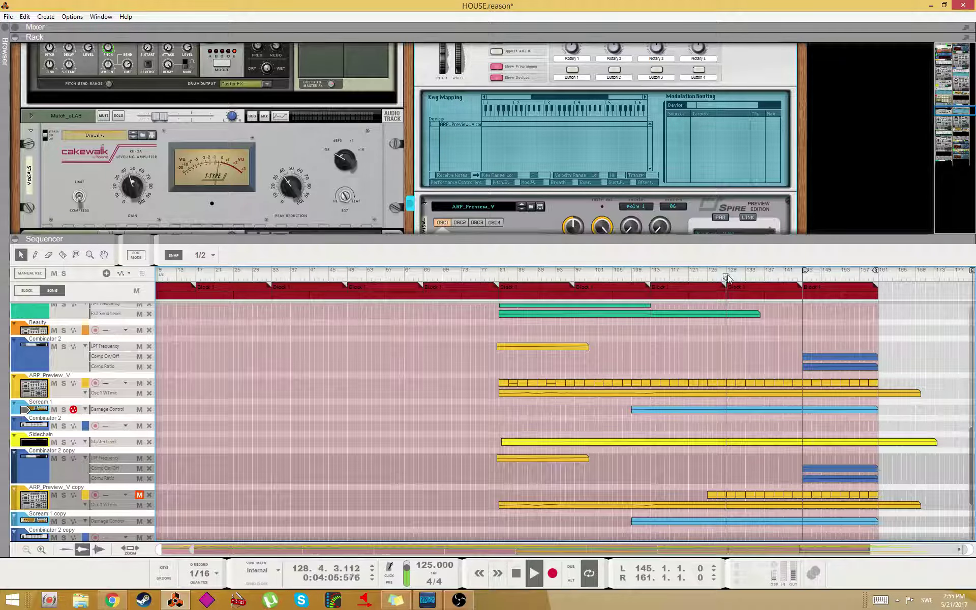
pyautogui.click(764, 276)
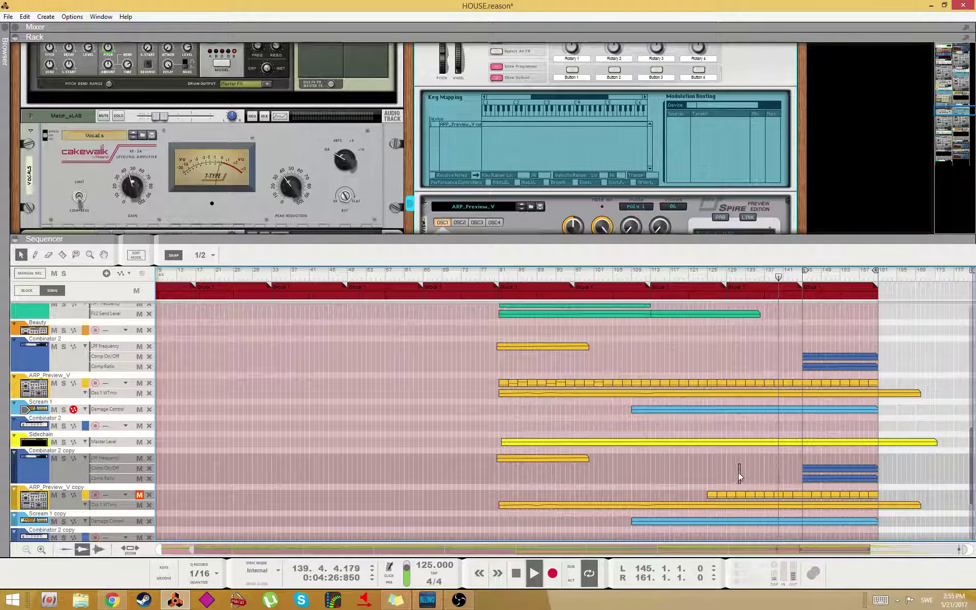
# - Delete the ARP_Preview_V note clips from bar 133 onward and the ARP_Preview_V copy clips before bar 129
pyautogui.moveTo(741, 475); pyautogui.dragTo(707, 500)
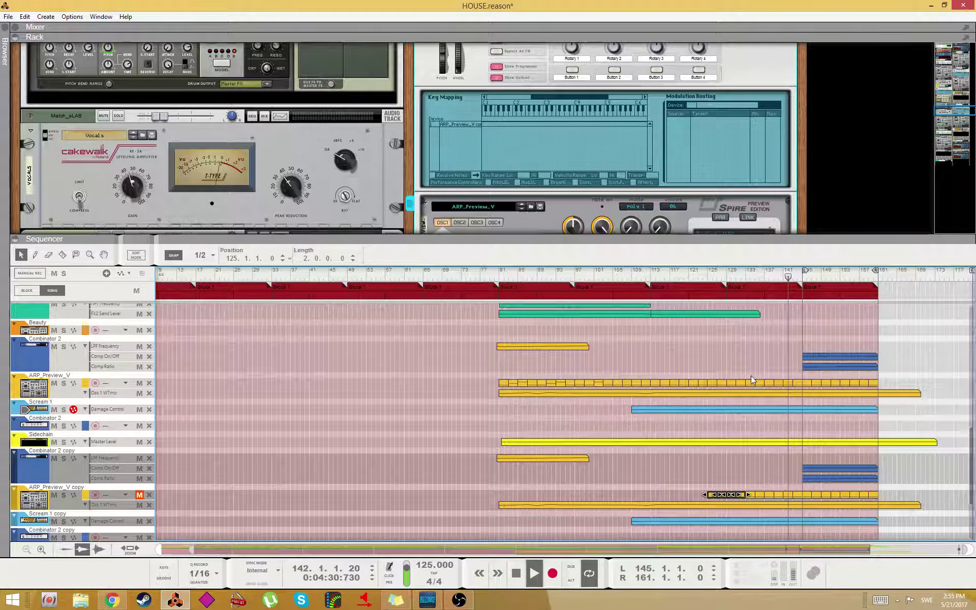
pyautogui.moveTo(752, 376); pyautogui.dragTo(871, 384)
pyautogui.press('Delete')
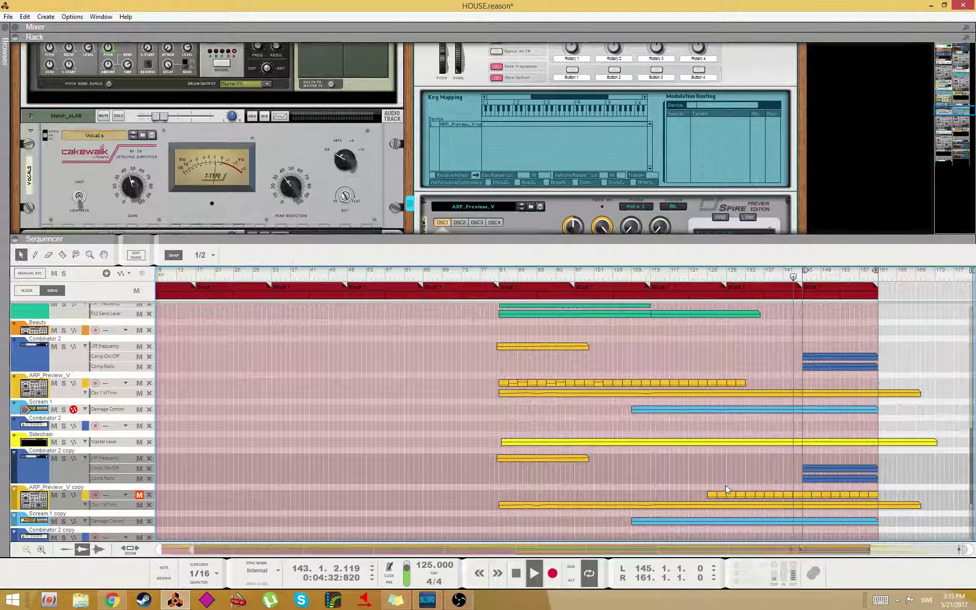
pyautogui.moveTo(726, 490); pyautogui.dragTo(710, 496)
pyautogui.press('Delete')
# - Restart playback from about bar 128 to audition the handover between the two synth tracks
pyautogui.press('space')
pyautogui.moveTo(739, 275); pyautogui.dragTo(725, 275)
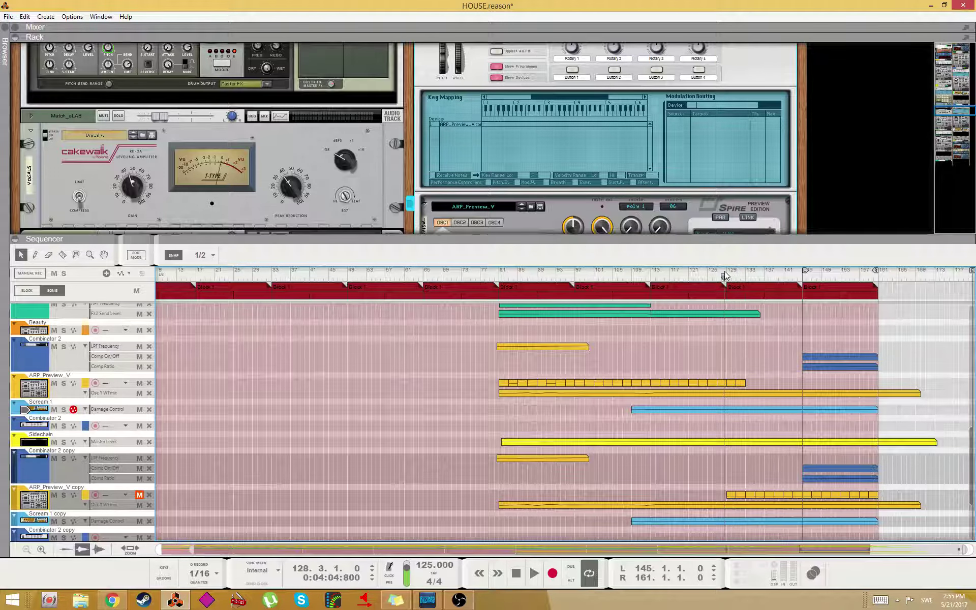
pyautogui.press('space')
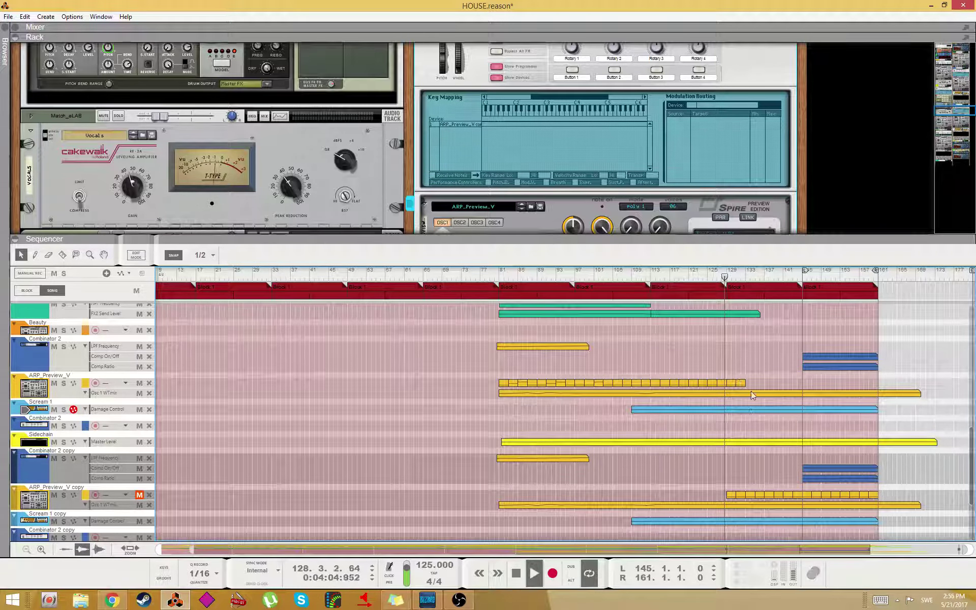
# - Extend the ARP_Preview_V note clips to bar 137 and delete the ARP_Preview_V copy clips before that bar
pyautogui.click(751, 383)
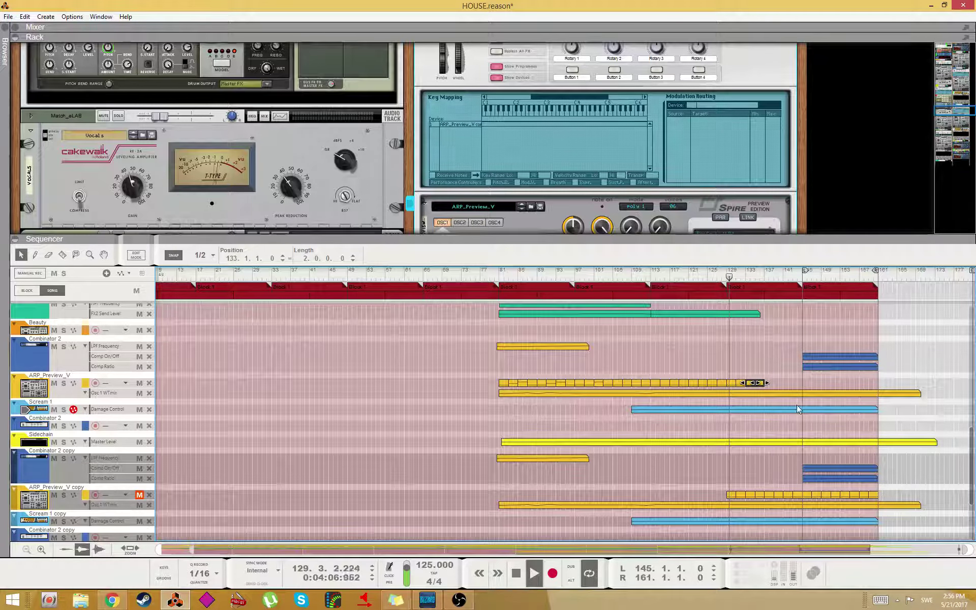
pyautogui.moveTo(714, 474); pyautogui.dragTo(760, 496)
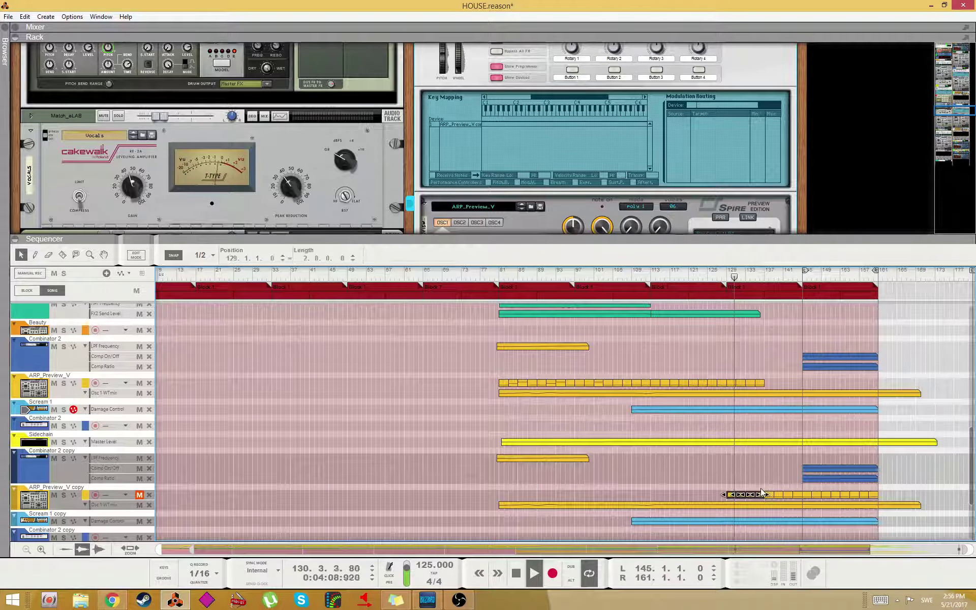
pyautogui.press('Delete')
# - Show the ARP_Preview_V copy synth in the rack and unmute its note lane
pyautogui.click(69, 507)
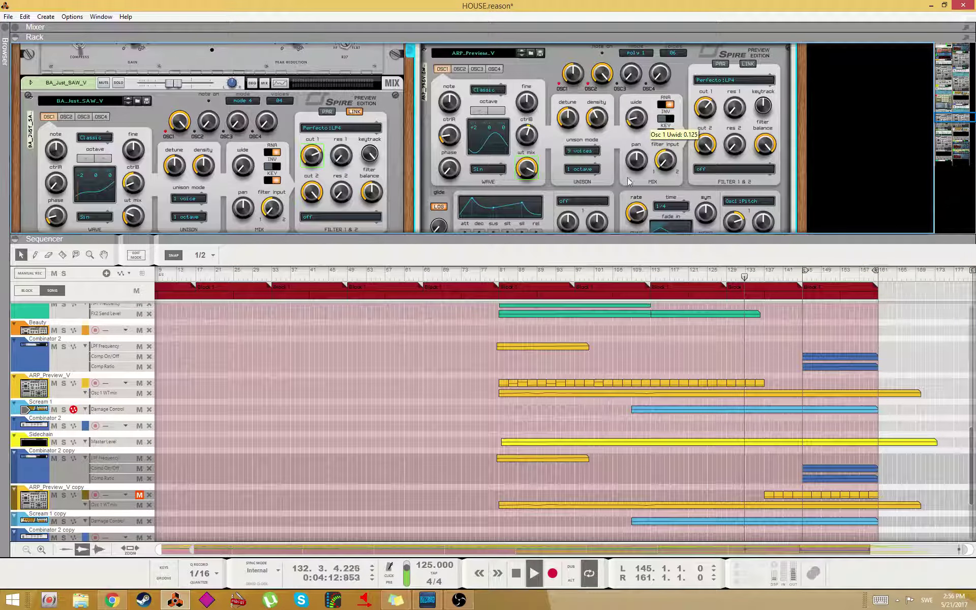
pyautogui.click(140, 495)
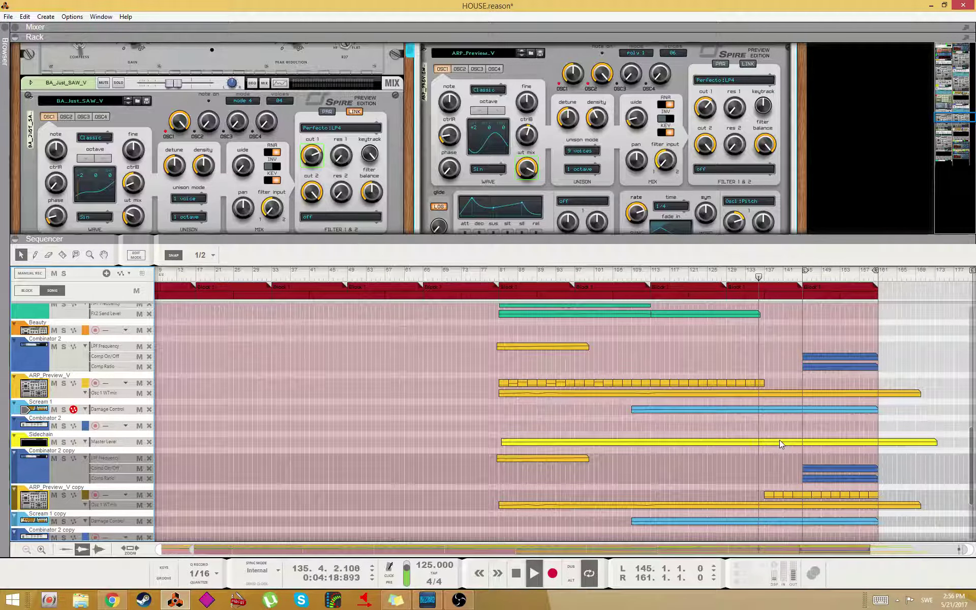
pyautogui.scroll(-2, 724, 187)
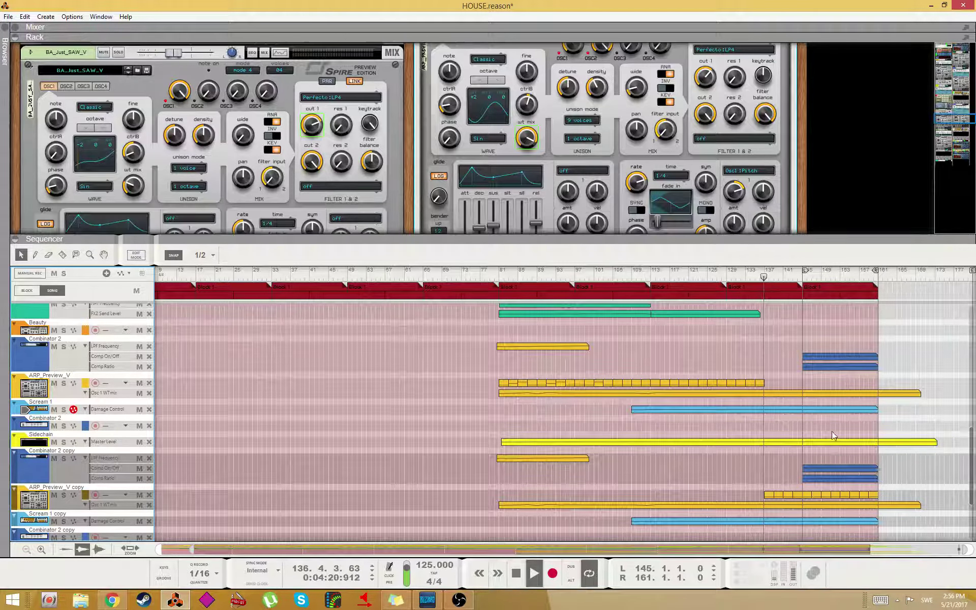
# - Add Master Level automation points at bars 137 and 140 on the Sidechain copy track, with the bar 140 point at 6.4 dB
pyautogui.doubleClick(785, 507)
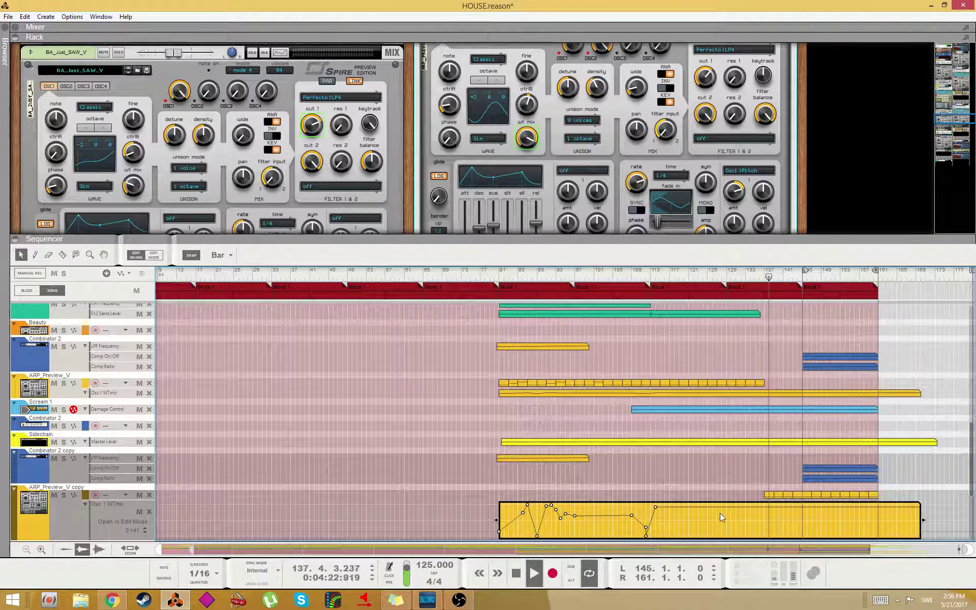
pyautogui.press('w')
pyautogui.scroll(-3, 785, 487)
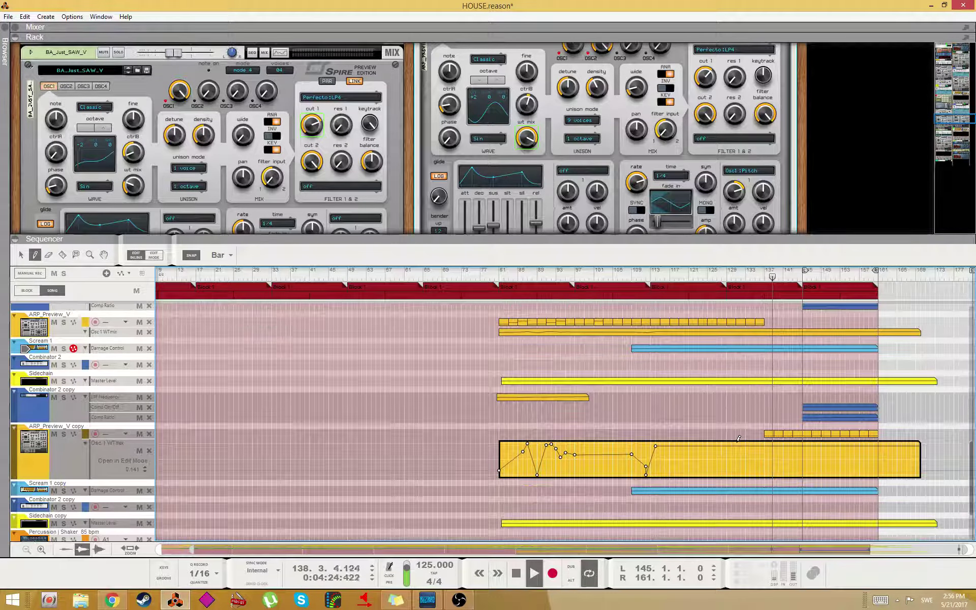
pyautogui.click(783, 490)
pyautogui.doubleClick(777, 494)
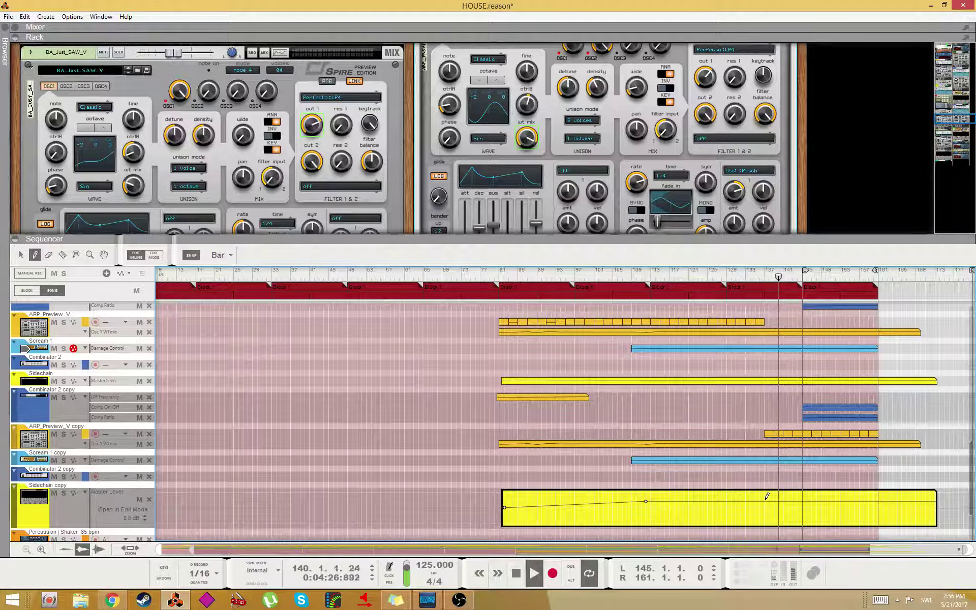
pyautogui.click(765, 499)
pyautogui.click(778, 507)
pyautogui.press('q')
pyautogui.moveTo(778, 508); pyautogui.dragTo(780, 502)
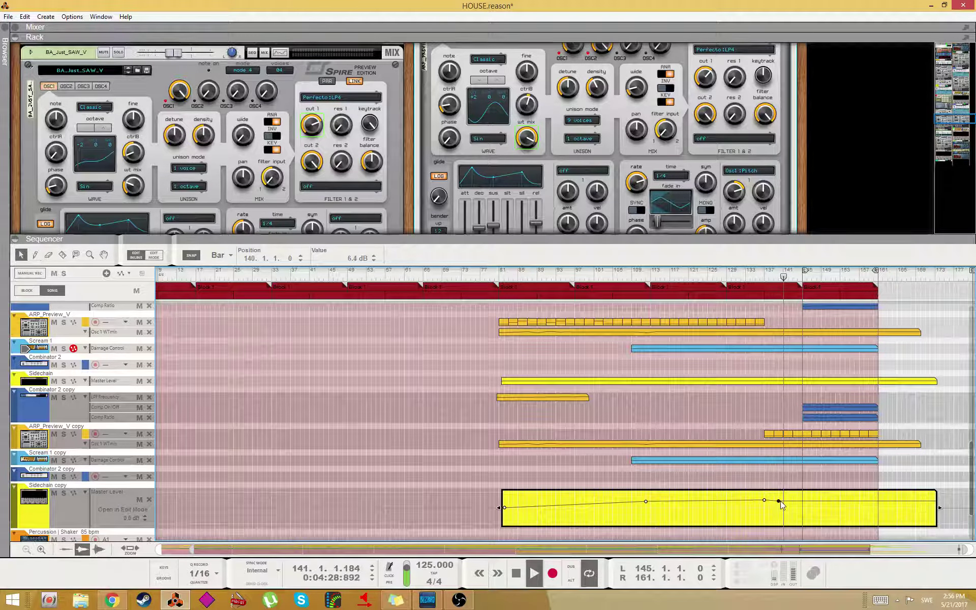
# - Lower the filter 1 cutoff of the duplicated ARP_Preview_V synth to 0.504
pyautogui.scroll(1, 691, 132)
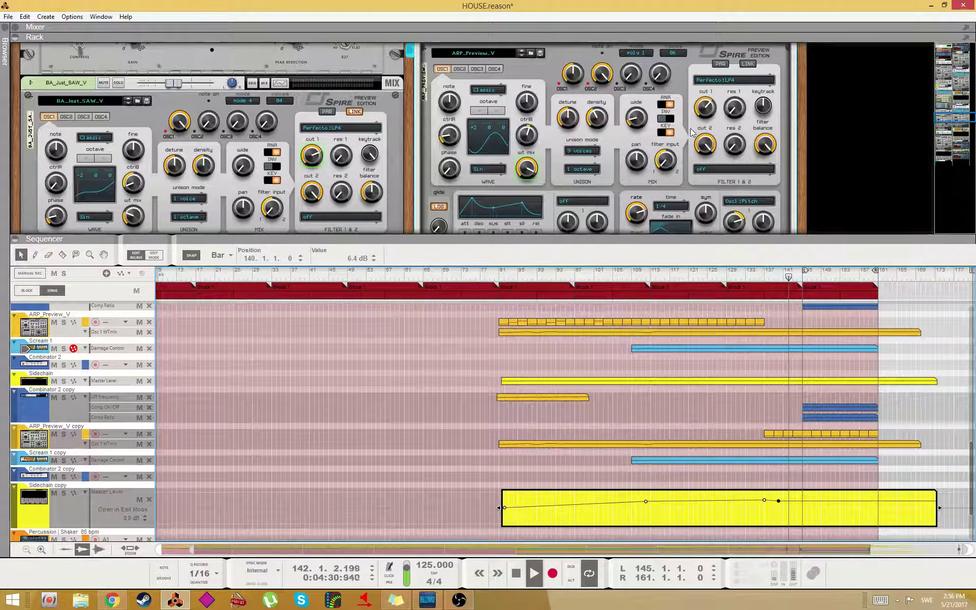
pyautogui.scroll(-1, 691, 132)
pyautogui.scroll(1, 706, 119)
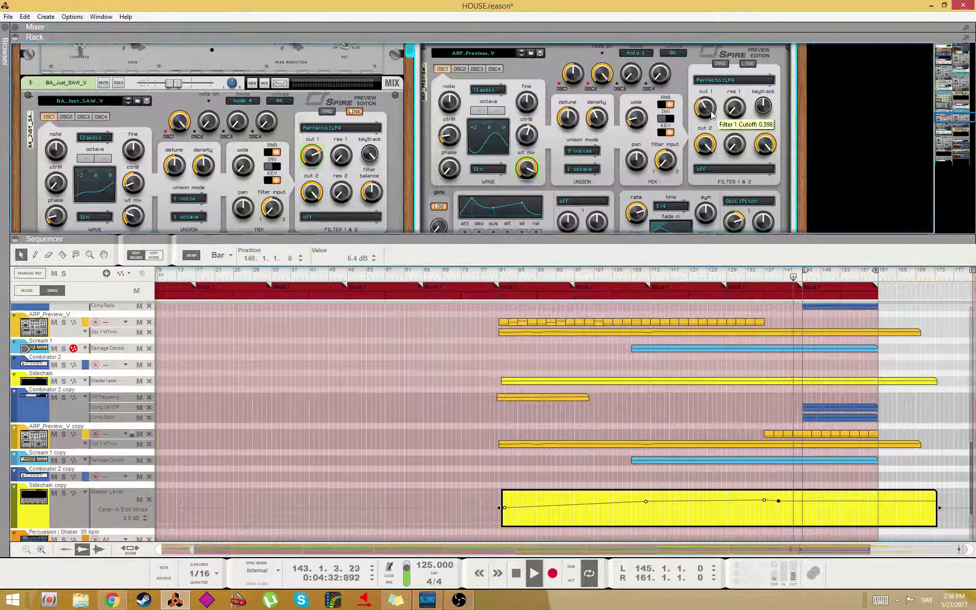
pyautogui.moveTo(710, 111); pyautogui.dragTo(712, 111)
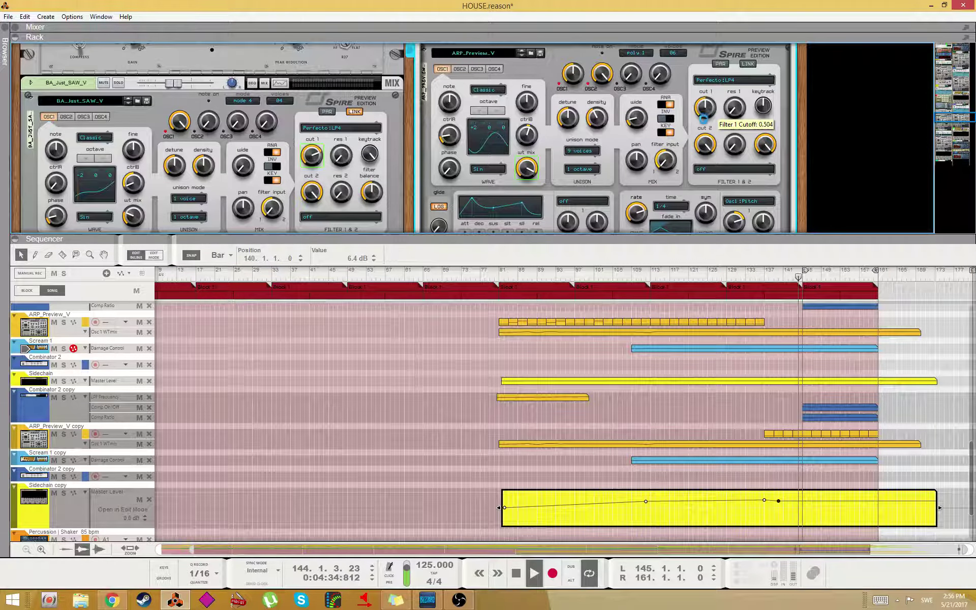
# - Check the duplicated synth's envelope section and enlarge the rack over the sequencer
pyautogui.scroll(-2, 577, 182)
pyautogui.scroll(-1, 493, 218)
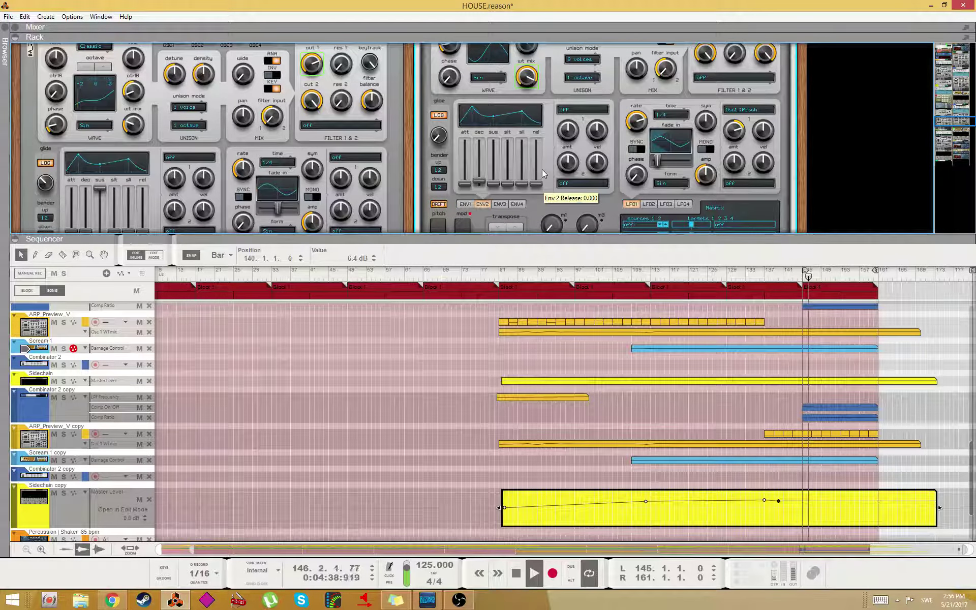
pyautogui.scroll(1, 542, 170)
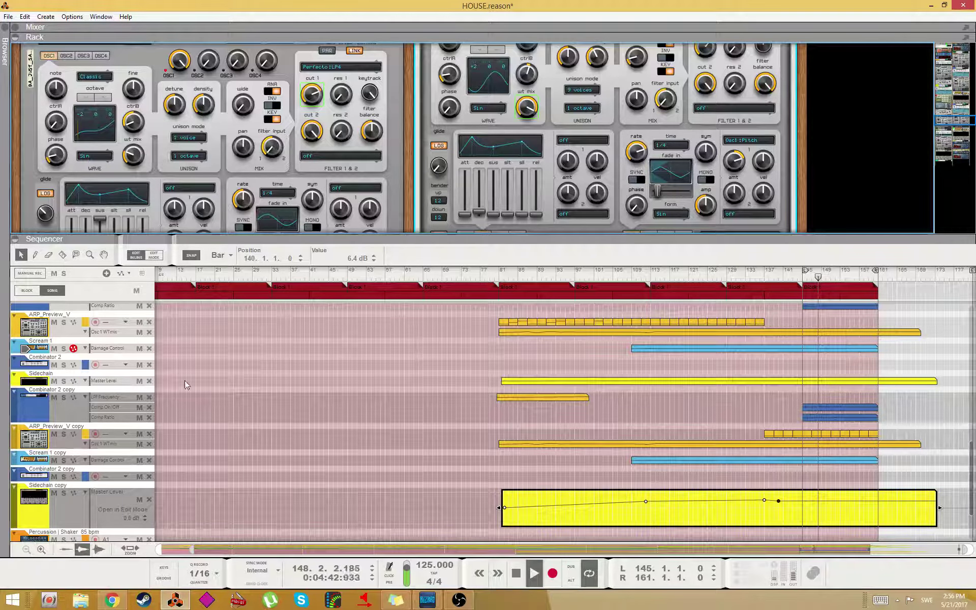
pyautogui.scroll(3, 488, 303)
pyautogui.moveTo(569, 234); pyautogui.dragTo(569, 454)
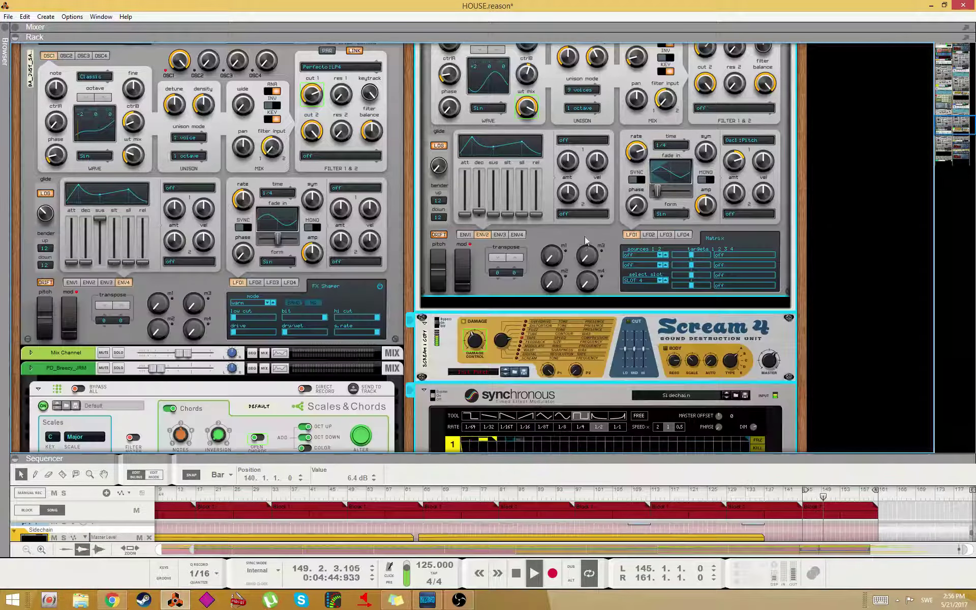
# - Inspect the front and rear of the Combinator 2 copy device and its mix channel in the rack
pyautogui.scroll(2, 584, 239)
pyautogui.press('F5')
pyautogui.press('F5')
pyautogui.scroll(4, 596, 240)
pyautogui.press('Tab')
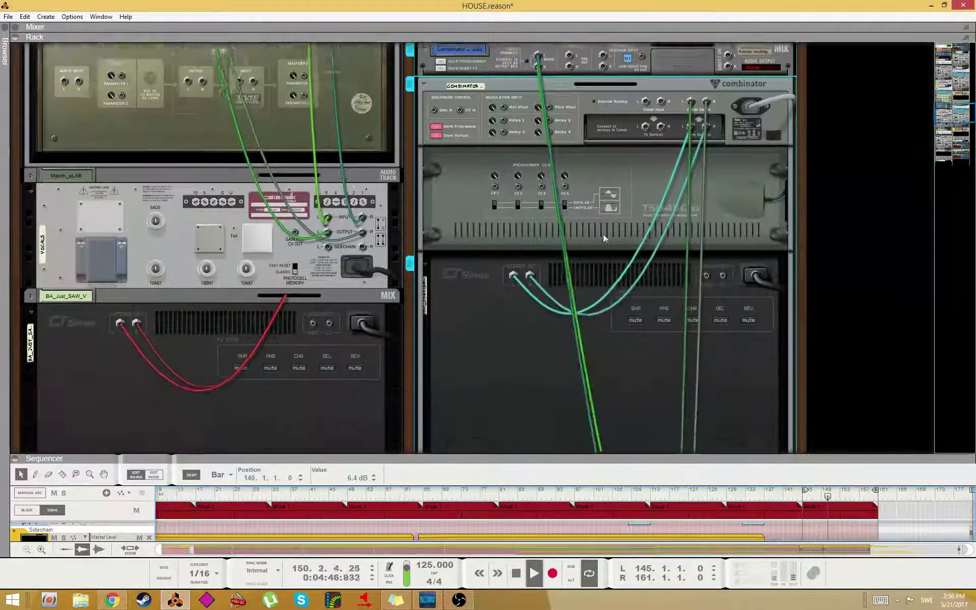
pyautogui.scroll(8, 603, 234)
pyautogui.scroll(-7, 568, 232)
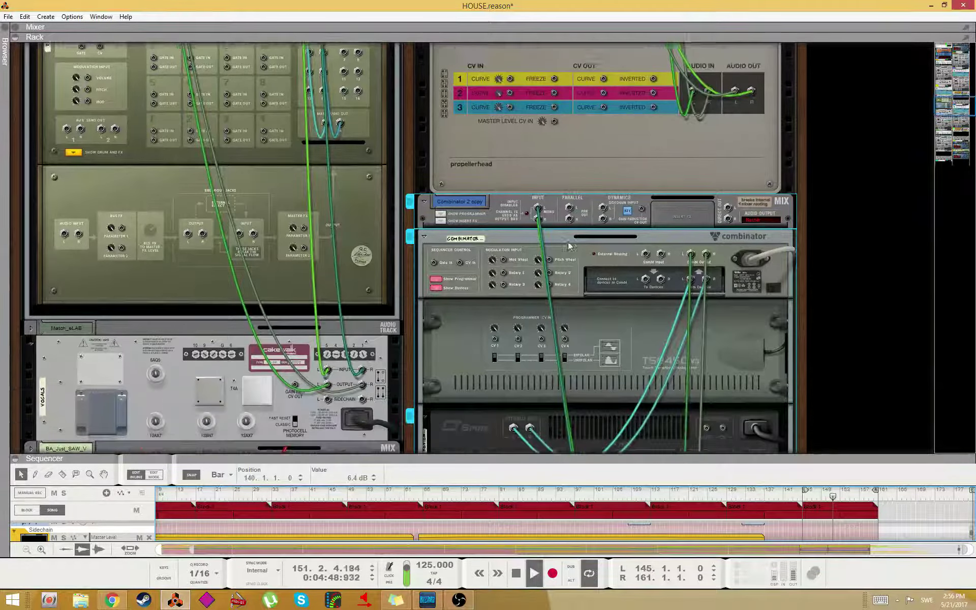
pyautogui.press('Tab')
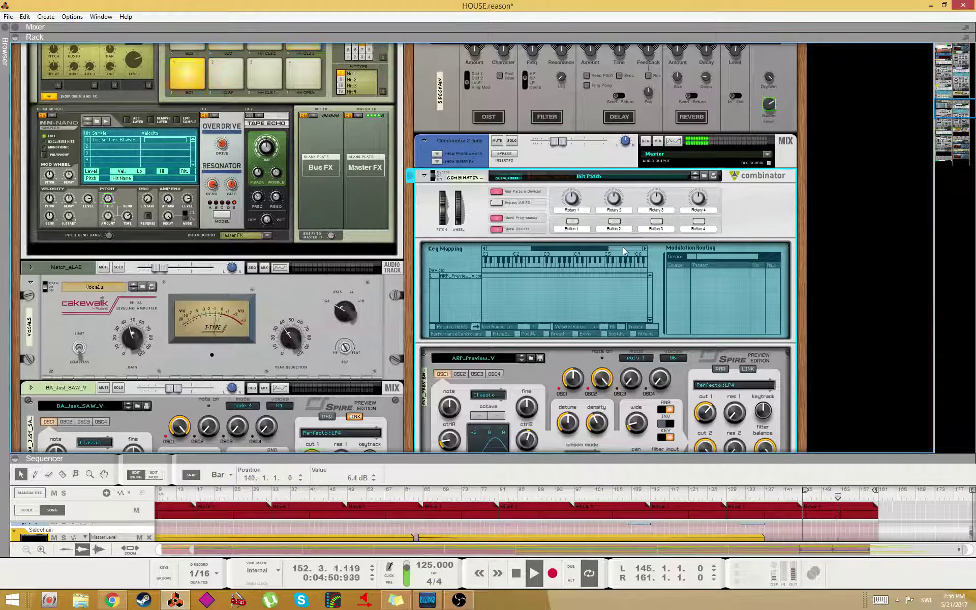
pyautogui.scroll(-2, 623, 246)
pyautogui.scroll(2, 639, 272)
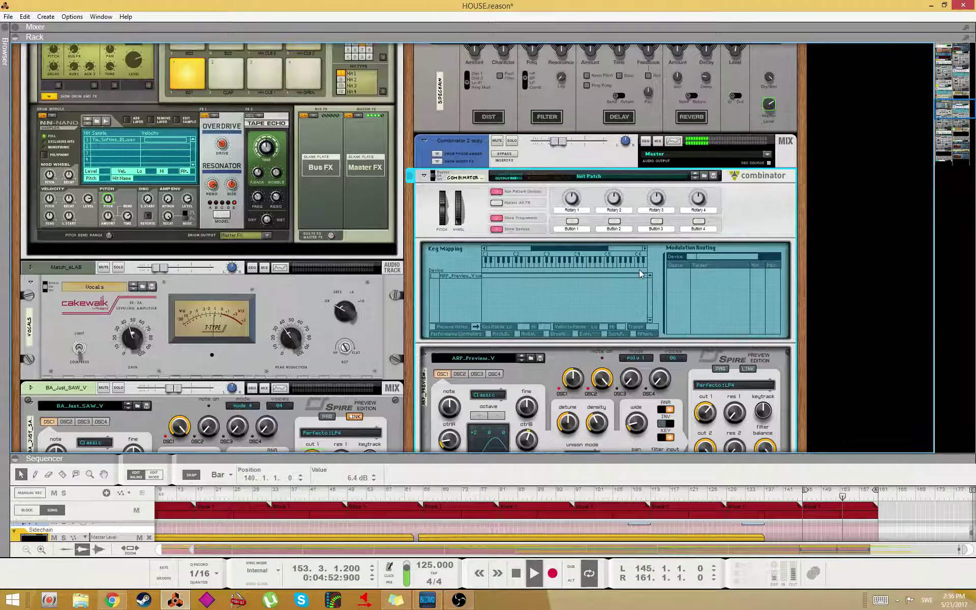
# - Compare the rear cabling of the Combinator 2 copy chain, including Scream 4 and Synchronous, with the original Combinator 2 chain
pyautogui.press('Tab')
pyautogui.scroll(-5, 584, 203)
pyautogui.scroll(-10, 576, 212)
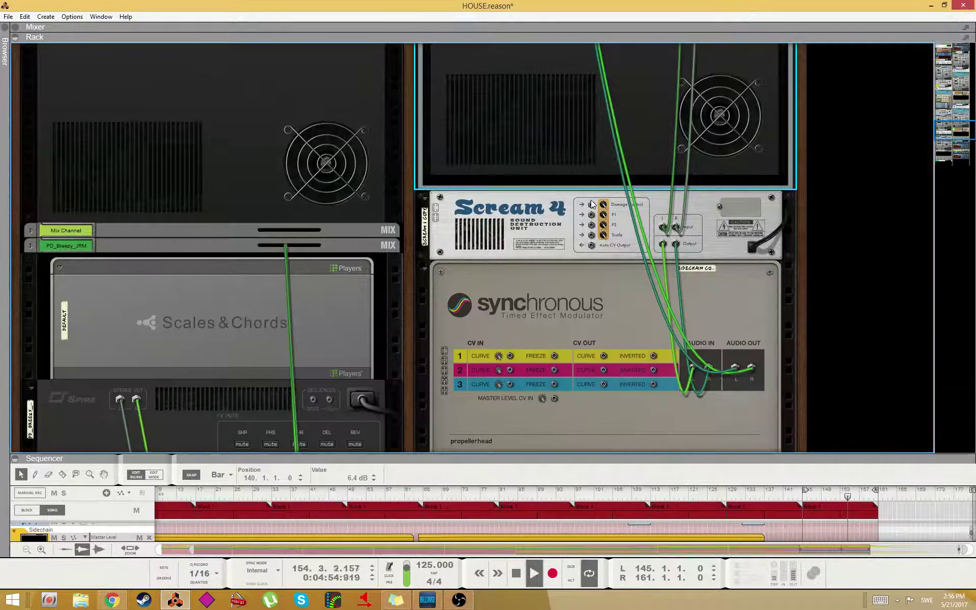
pyautogui.scroll(2, 717, 308)
pyautogui.scroll(-14, 676, 307)
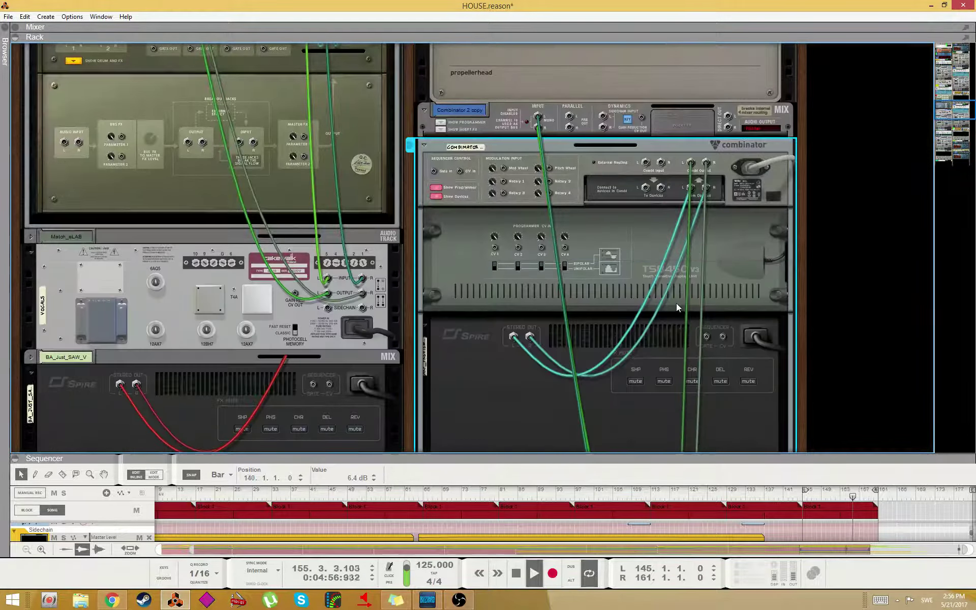
pyautogui.scroll(3, 558, 237)
pyautogui.scroll(5, 569, 236)
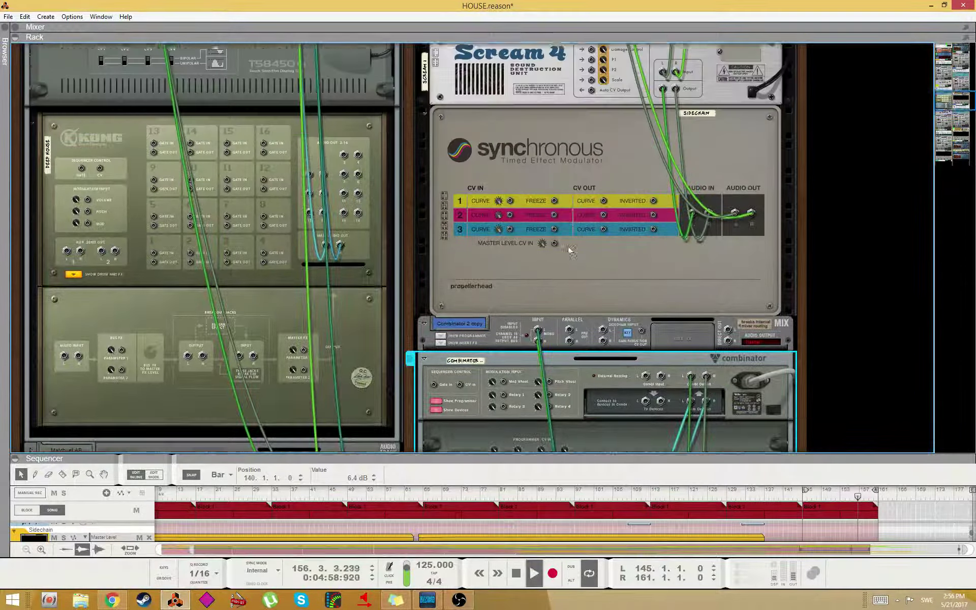
pyautogui.scroll(8, 595, 253)
pyautogui.scroll(3, 600, 257)
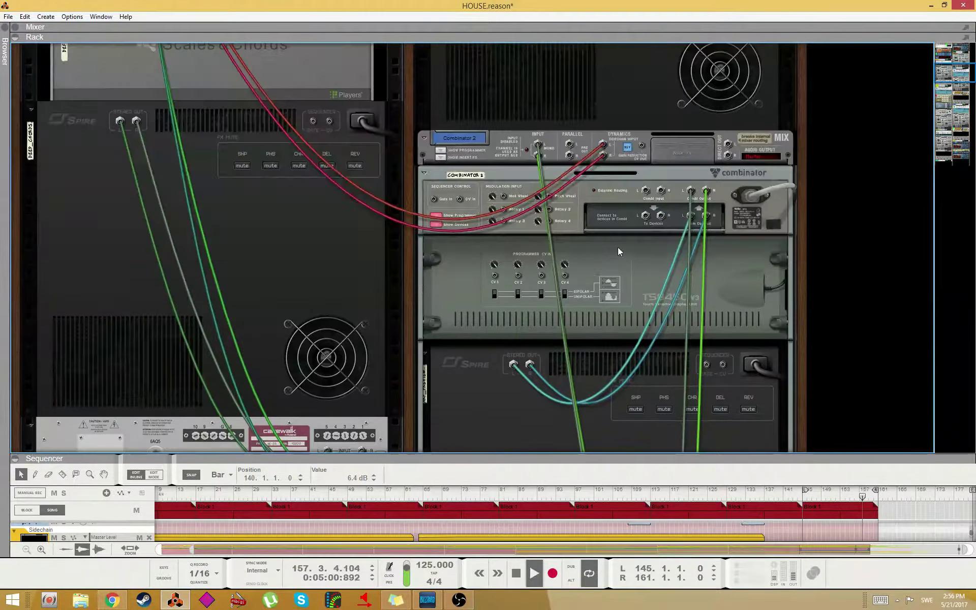
# - Show the main mixer and solo the Combinator 2 copy channel
pyautogui.press('Tab')
pyautogui.scroll(3, 617, 247)
pyautogui.scroll(7, 699, 275)
pyautogui.press('F5')
pyautogui.scroll(3, 744, 273)
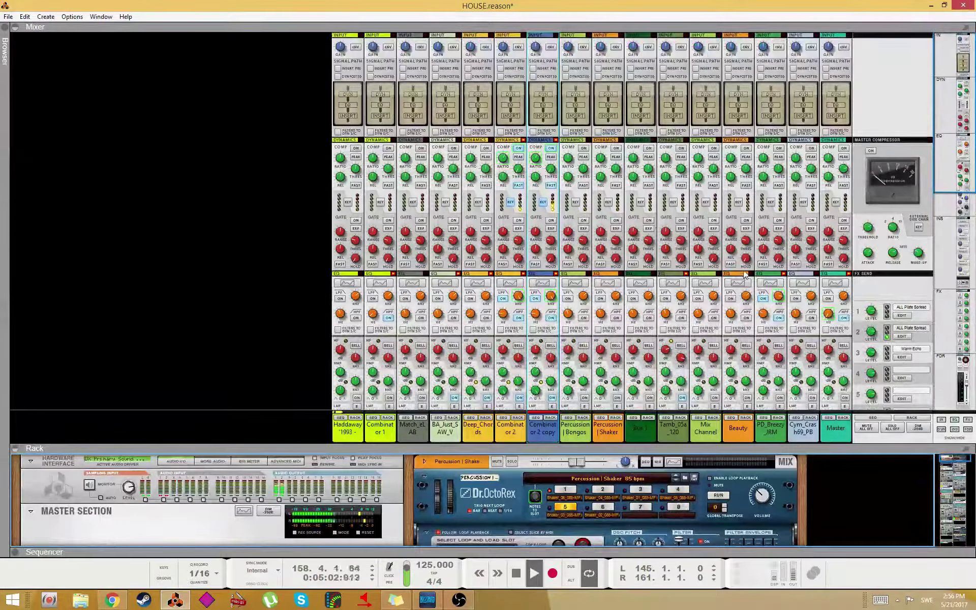
pyautogui.scroll(-4, 671, 239)
pyautogui.scroll(-10, 597, 207)
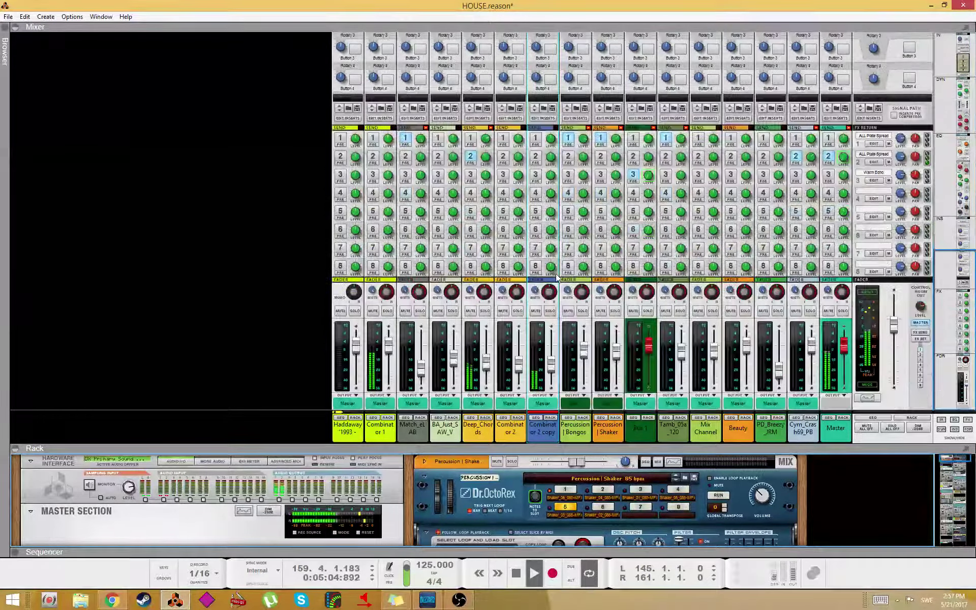
pyautogui.click(551, 311)
pyautogui.scroll(6, 552, 311)
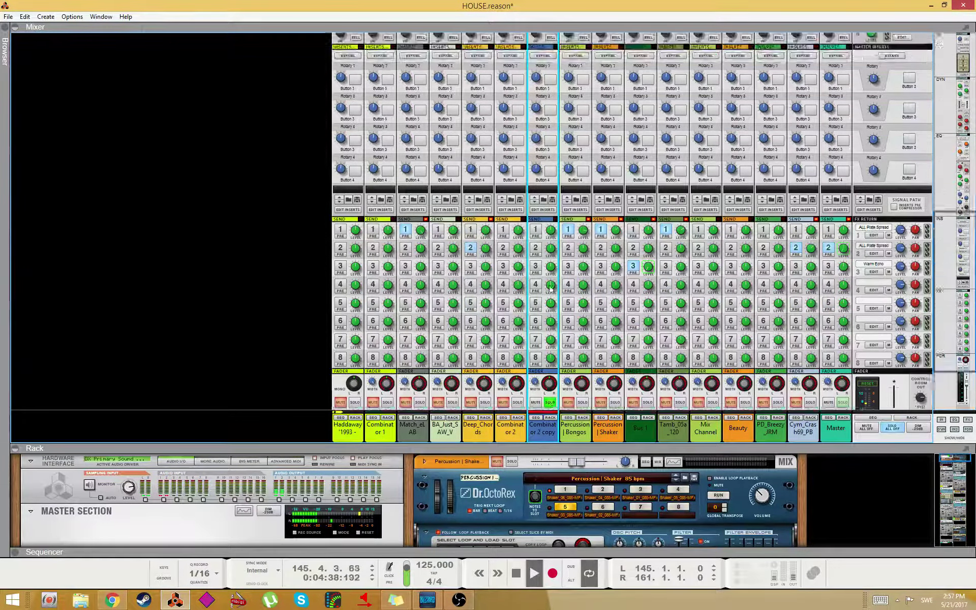
# - Unsolo the Combinator 2 copy channel and turn on its compressor
pyautogui.scroll(-6, 559, 287)
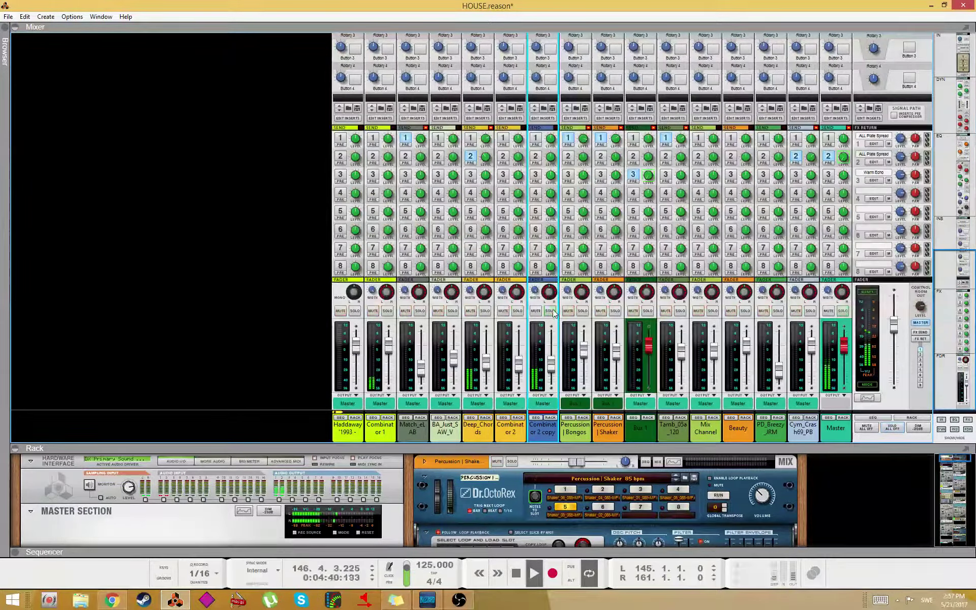
pyautogui.scroll(8, 560, 287)
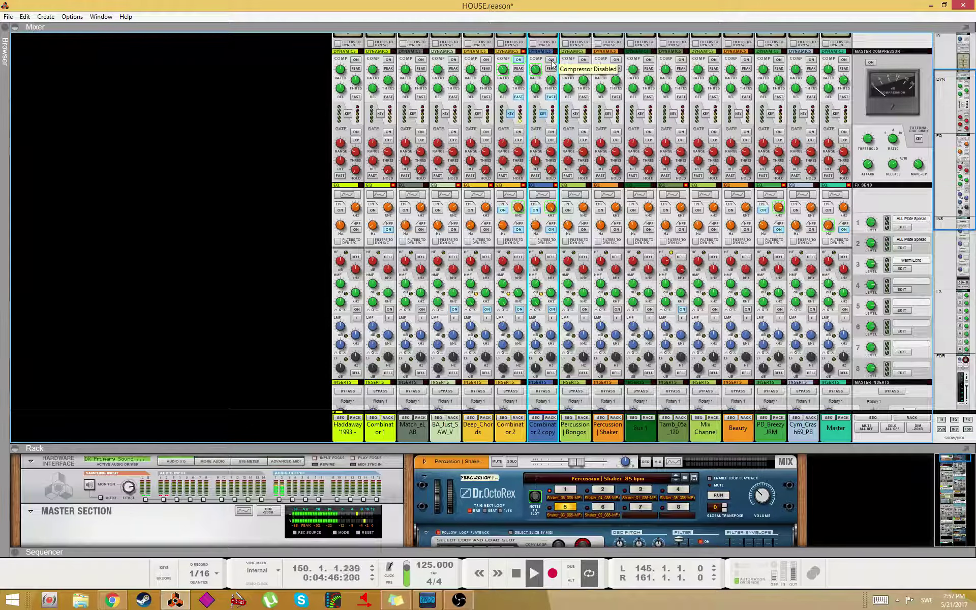
pyautogui.click(552, 60)
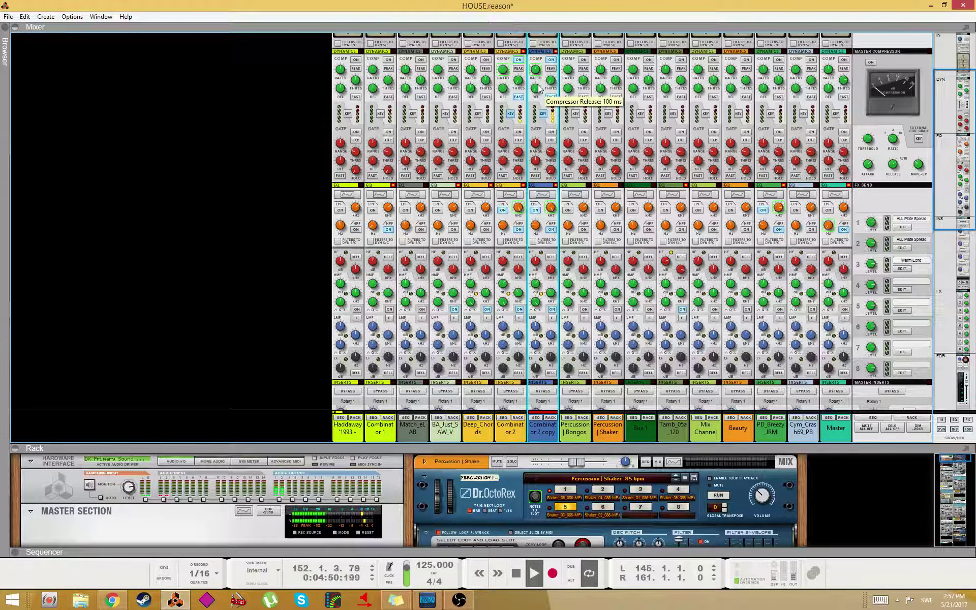
# - Solo the Deep_Chords channel, then adjust the Combinator 2 copy compressor's threshold with its ratio at 4.06:1
pyautogui.scroll(-8, 302, 214)
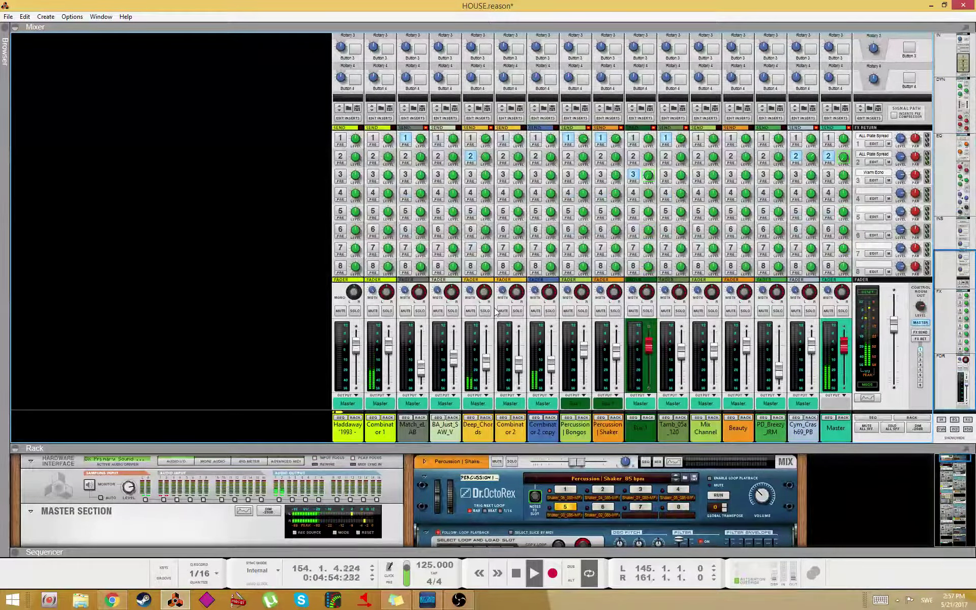
pyautogui.click(485, 310)
pyautogui.scroll(12, 486, 310)
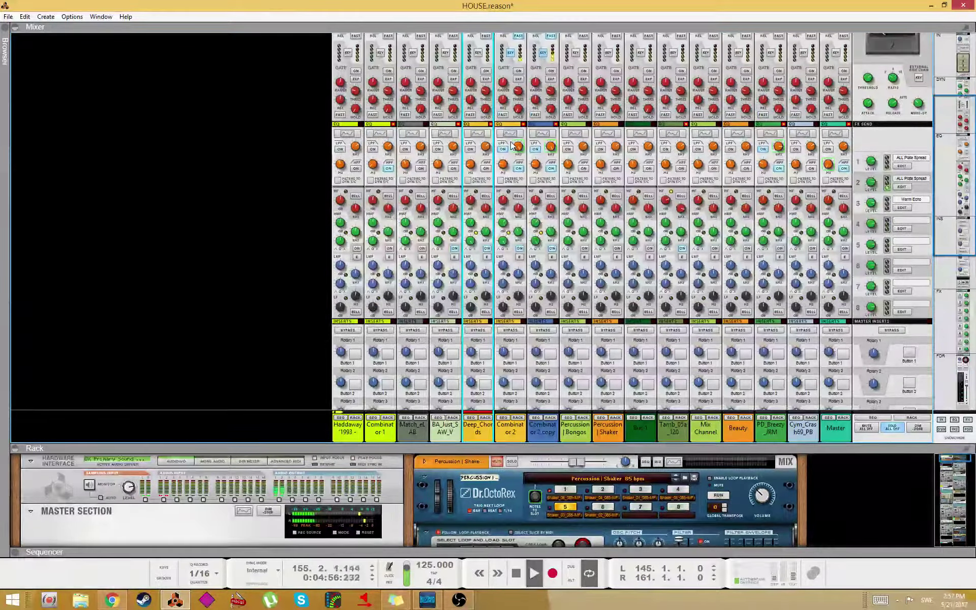
pyautogui.scroll(1, 539, 131)
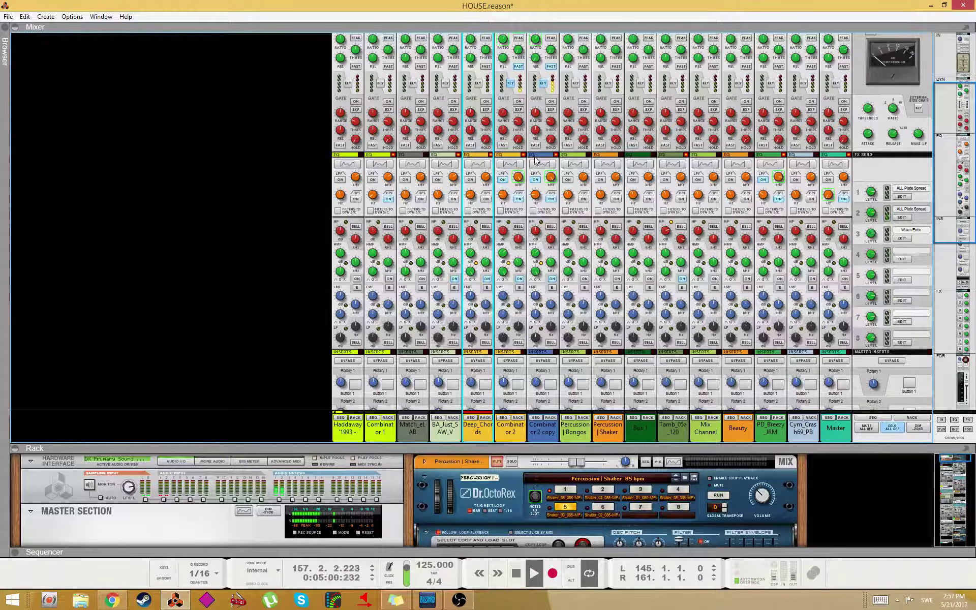
pyautogui.scroll(2, 537, 127)
pyautogui.moveTo(538, 101); pyautogui.dragTo(548, 113)
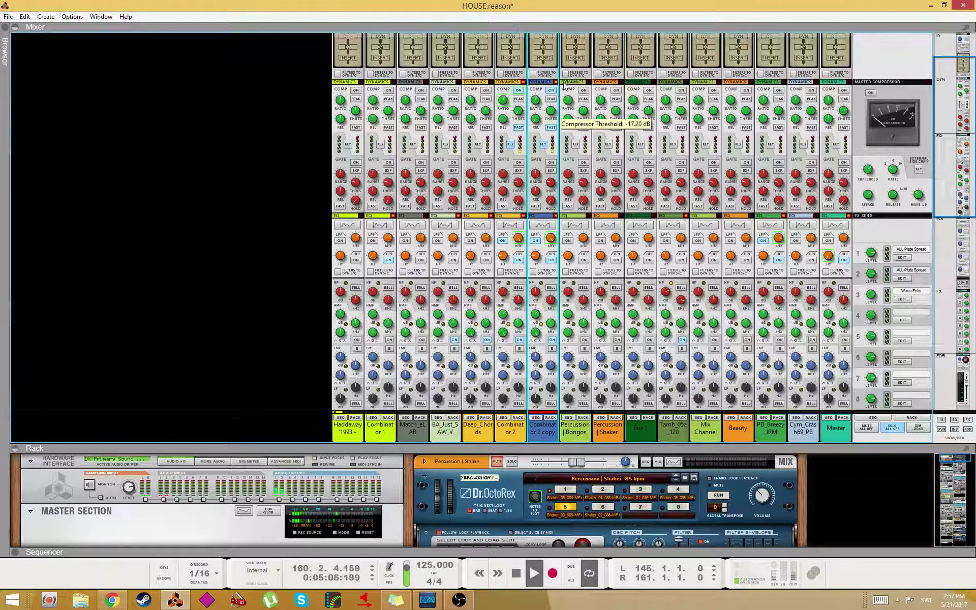
pyautogui.moveTo(564, 84); pyautogui.dragTo(563, 87)
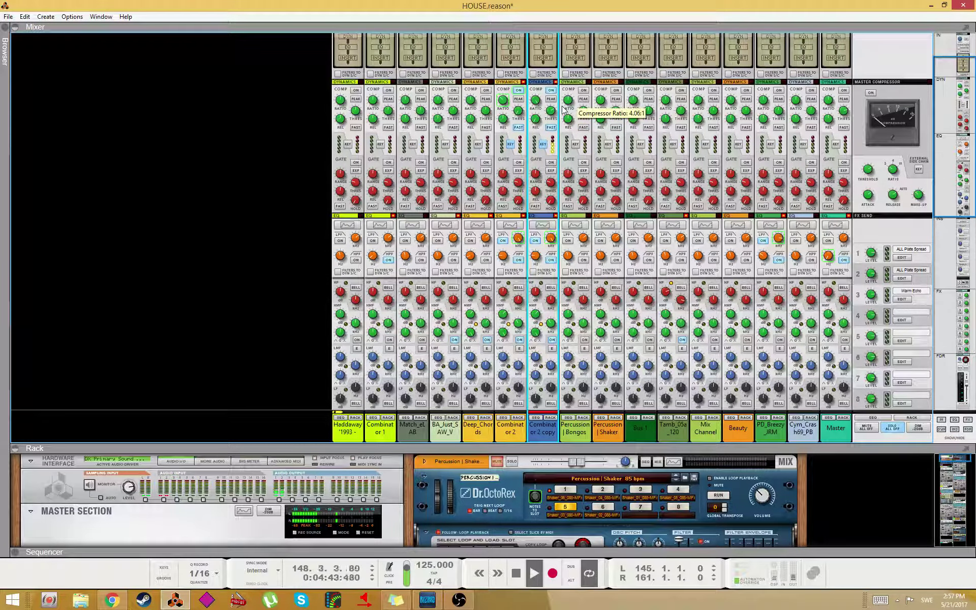
# - Add the Combinator 2 copy channel to the solo and show the rear of its device in an enlarged rack
pyautogui.scroll(-10, 319, 193)
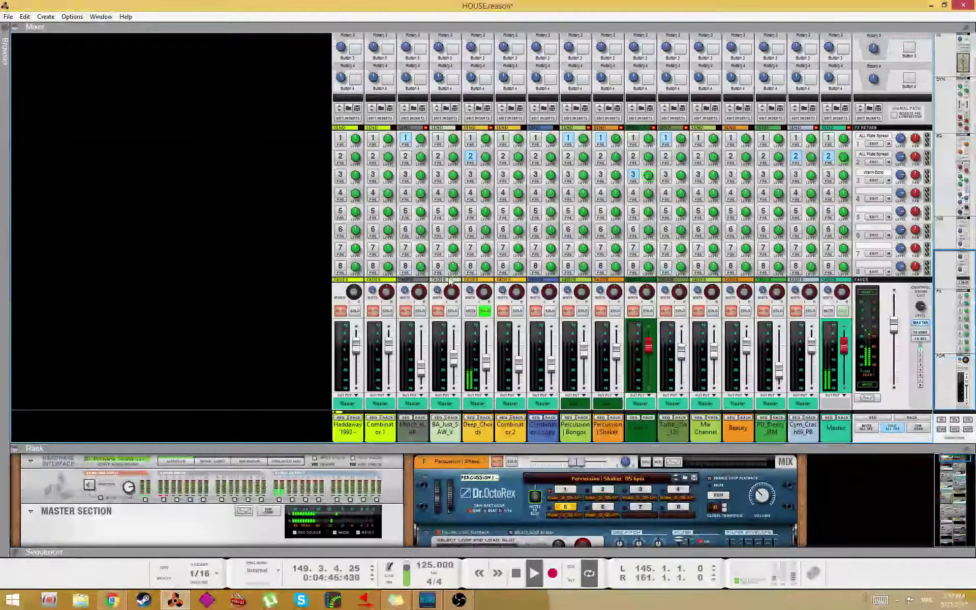
pyautogui.click(551, 312)
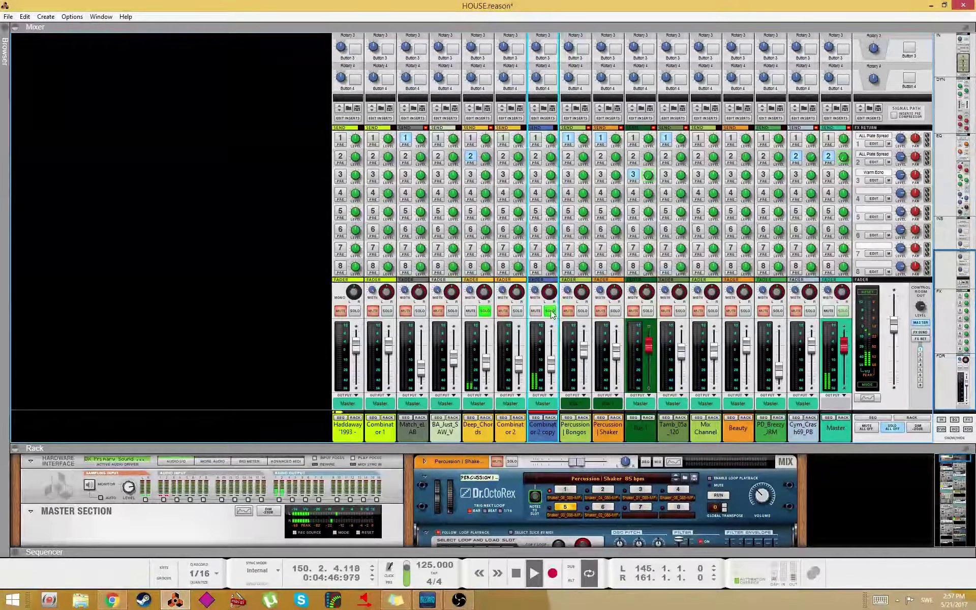
pyautogui.click(552, 417)
pyautogui.moveTo(590, 445); pyautogui.dragTo(590, 299)
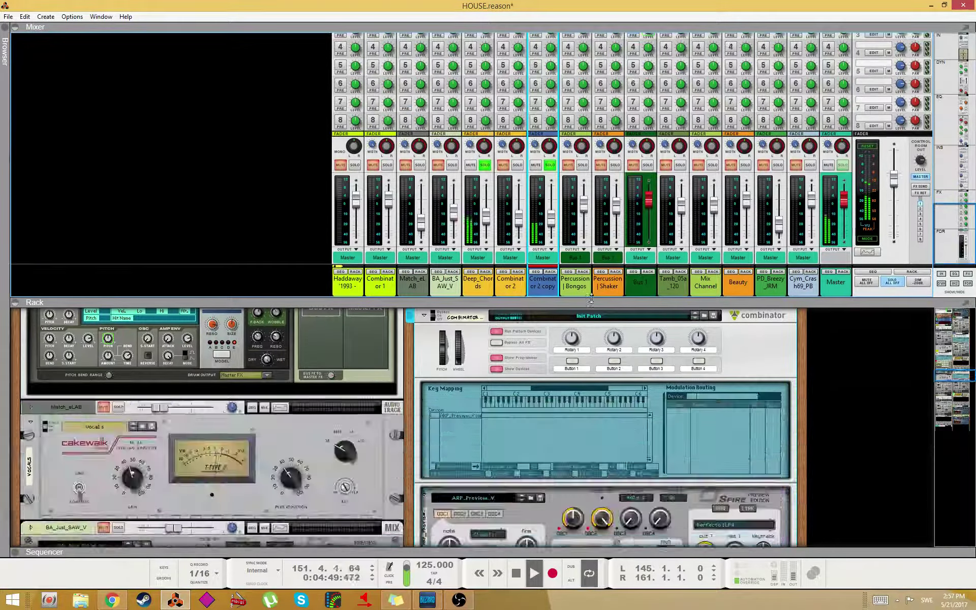
pyautogui.press('Tab')
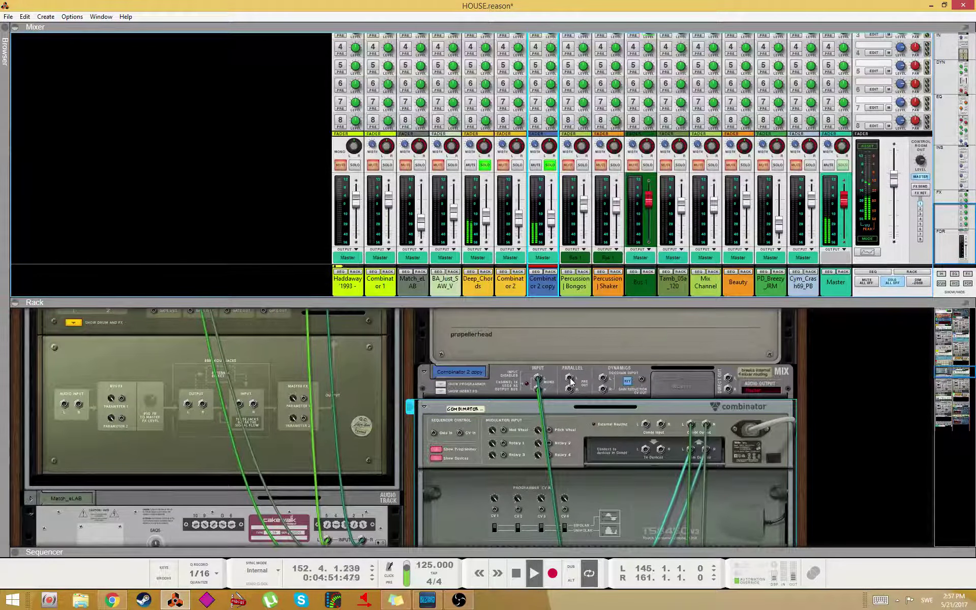
# - Examine the rear cabling of the Scream 4, Synchronous, Kong and Deep_Chords devices in the rack
pyautogui.scroll(-10, 571, 381)
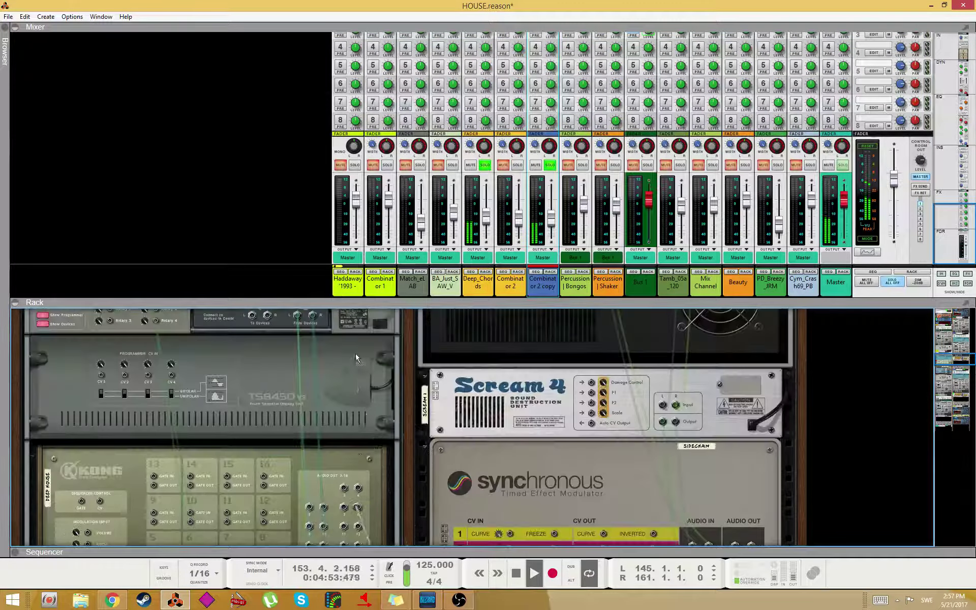
pyautogui.moveTo(349, 377); pyautogui.dragTo(221, 410)
pyautogui.scroll(4, 349, 379)
pyautogui.scroll(-2, 303, 430)
pyautogui.scroll(7, 231, 432)
pyautogui.scroll(-1, 201, 375)
pyautogui.moveTo(175, 349); pyautogui.dragTo(208, 484)
pyautogui.scroll(-8, 623, 444)
pyautogui.scroll(-7, 635, 432)
pyautogui.scroll(2, 634, 431)
pyautogui.scroll(10, 368, 414)
pyautogui.scroll(5, 261, 436)
pyautogui.scroll(-10, 435, 432)
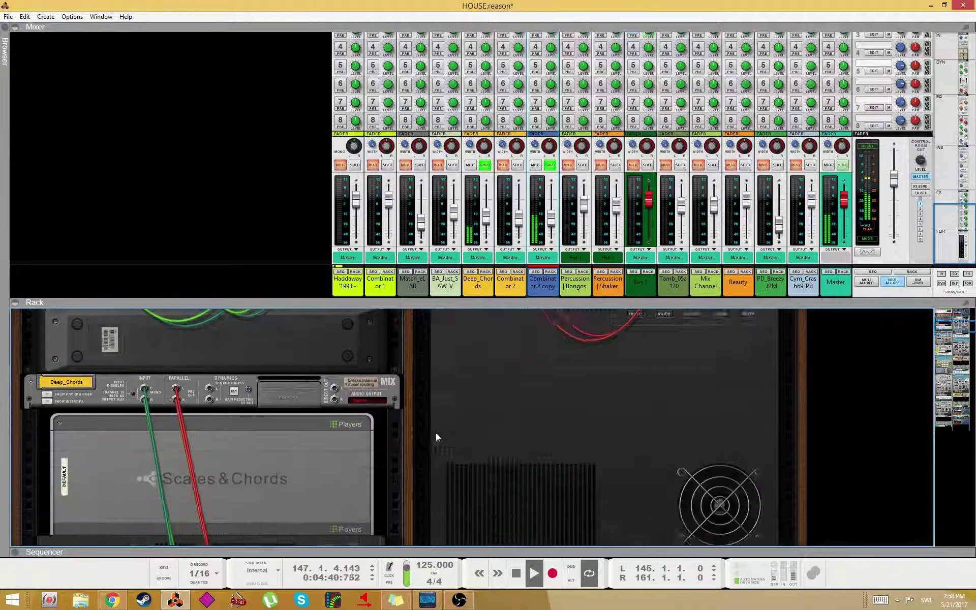
# - Fine-tune the Combinator 2 copy channel's compressor and unsolo both that channel and Deep_Chords
pyautogui.scroll(10, 535, 147)
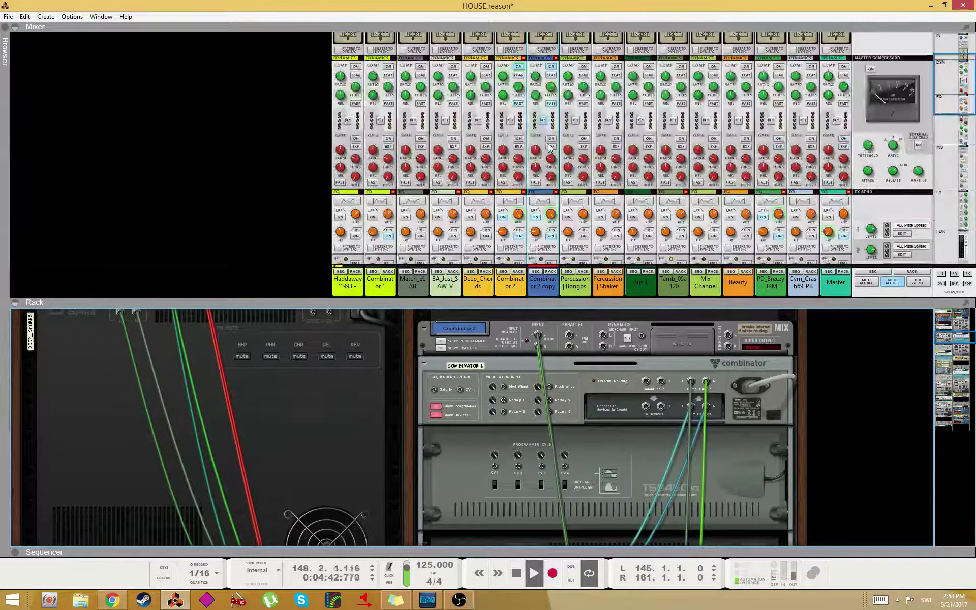
pyautogui.moveTo(552, 146)
pyautogui.mouseDown()
pyautogui.moveTo(537, 122)
pyautogui.moveTo(551, 144)
pyautogui.mouseUp()
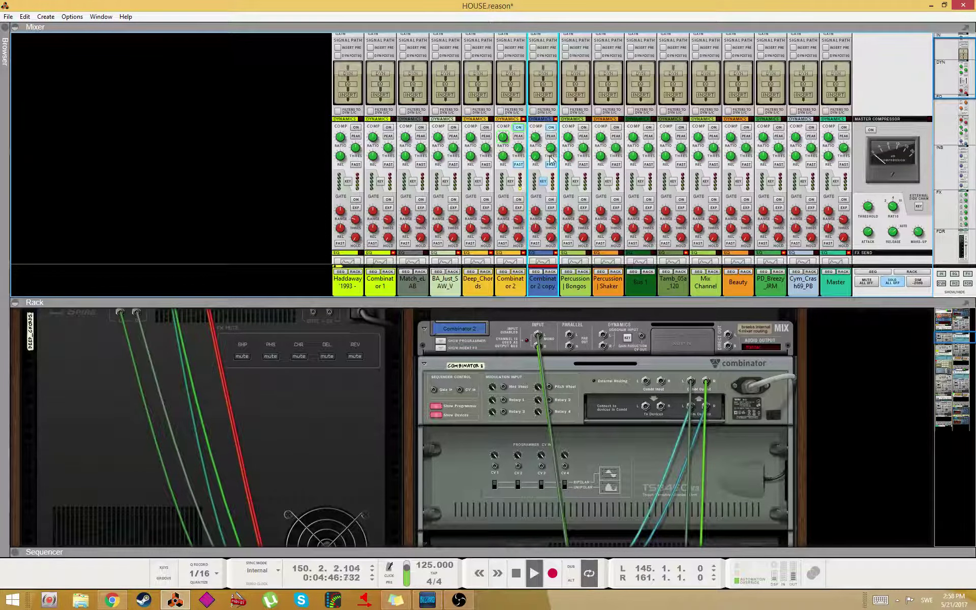
pyautogui.moveTo(538, 141)
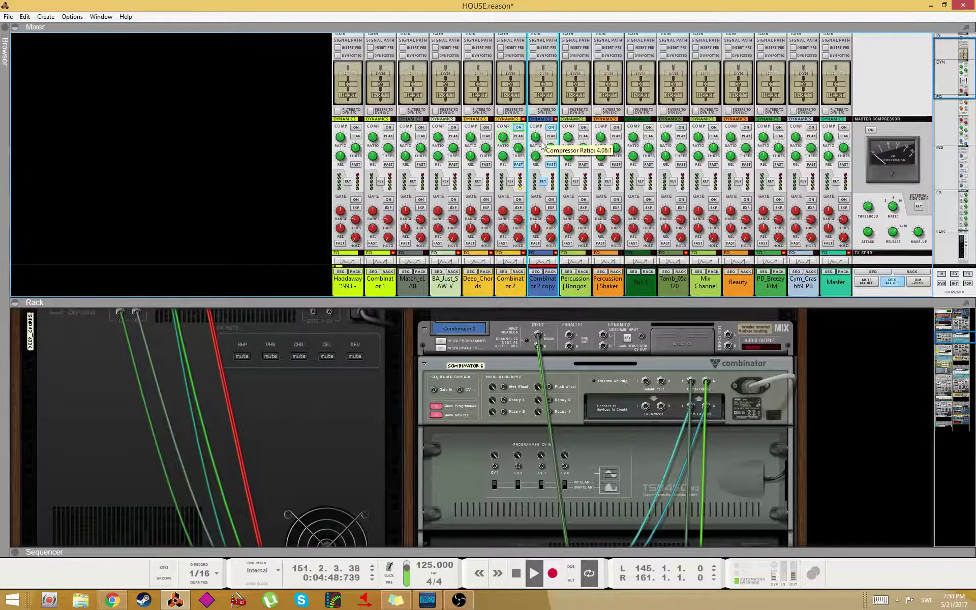
pyautogui.scroll(-10, 542, 148)
pyautogui.moveTo(552, 221)
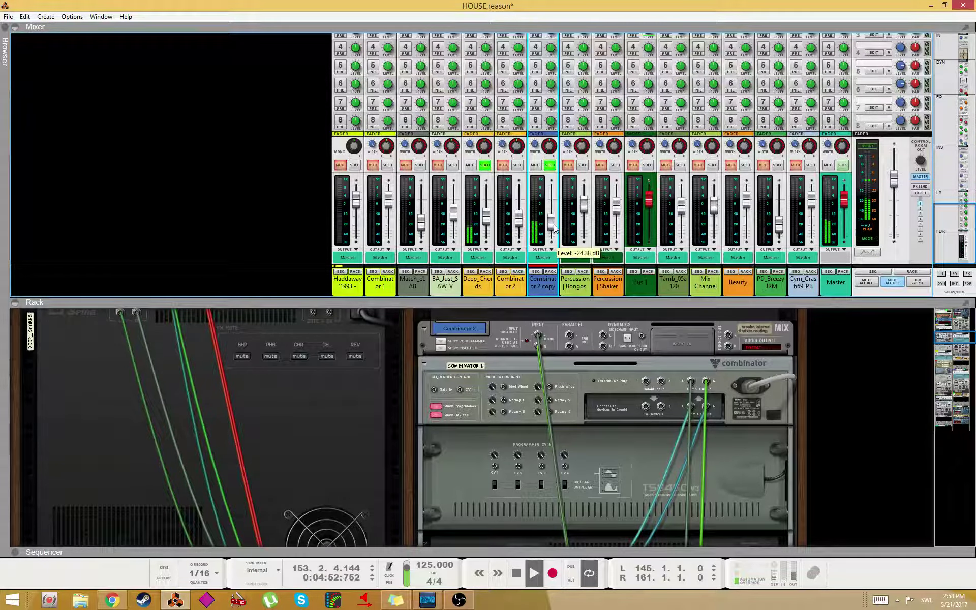
pyautogui.click(549, 165)
pyautogui.click(484, 165)
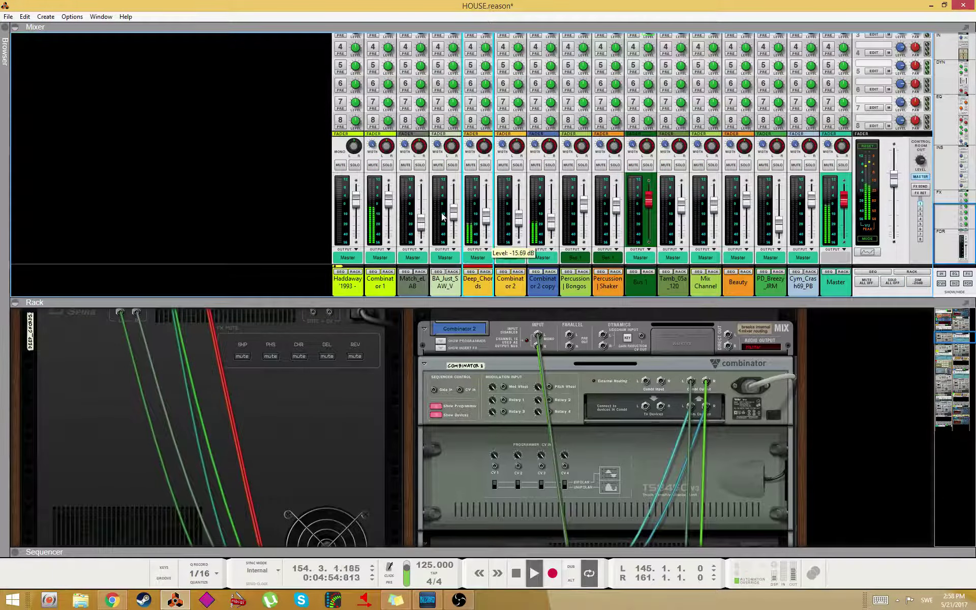
# - Enlarge the mixer and set the Combinator 2 copy channel's compressor threshold to about -39.72 dB
pyautogui.press('F6')
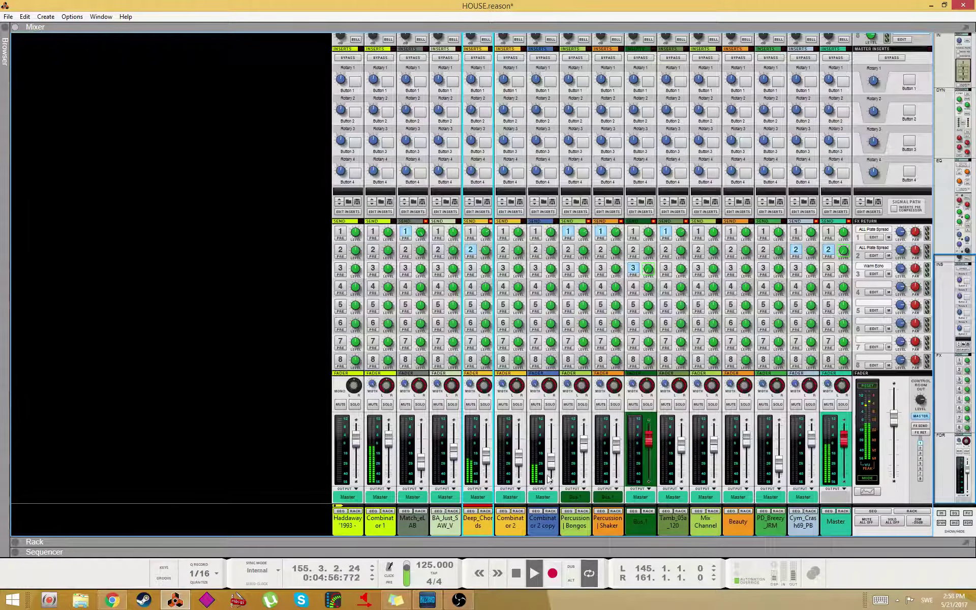
pyautogui.scroll(10, 535, 186)
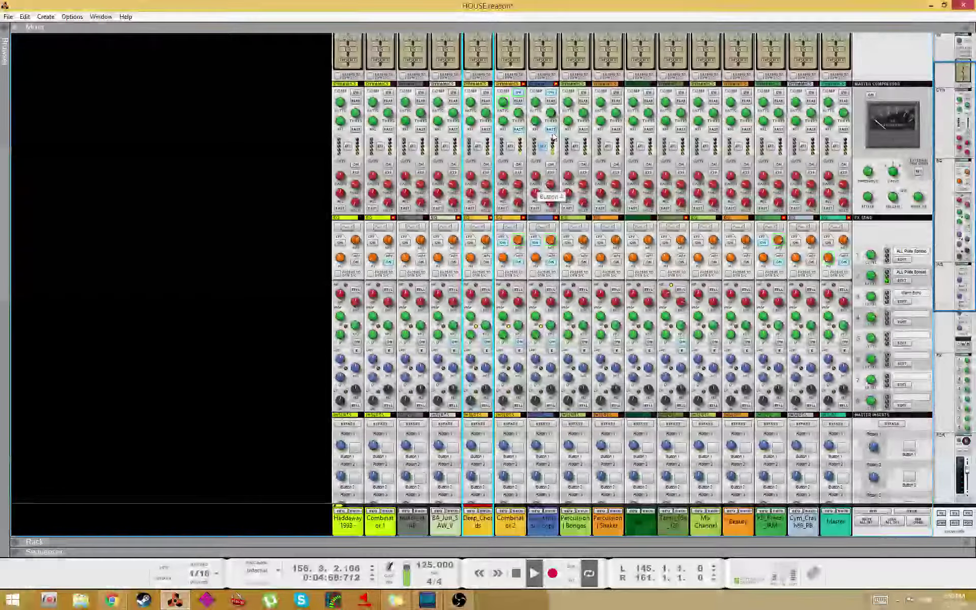
pyautogui.click(545, 113)
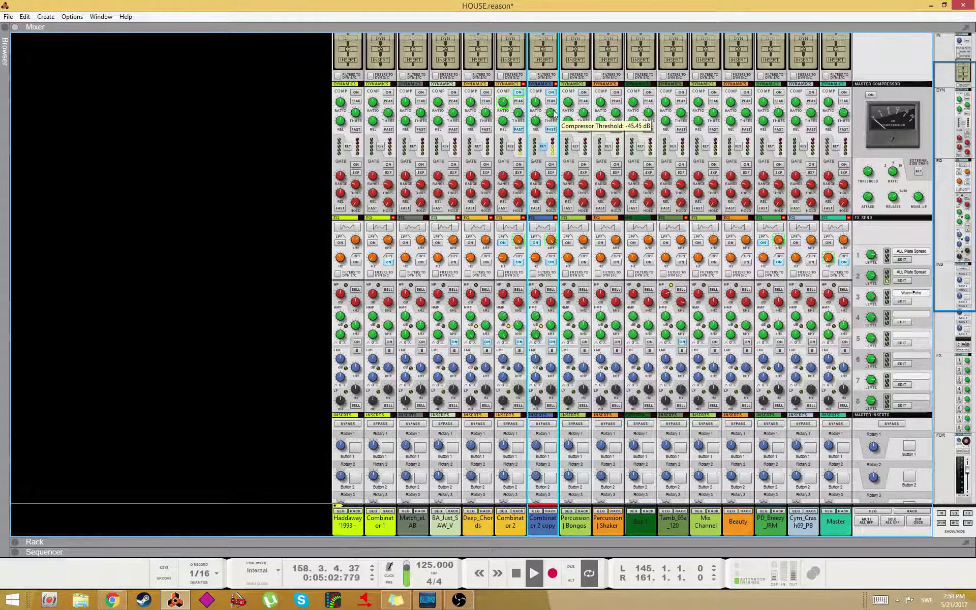
pyautogui.moveTo(552, 117); pyautogui.dragTo(556, 114)
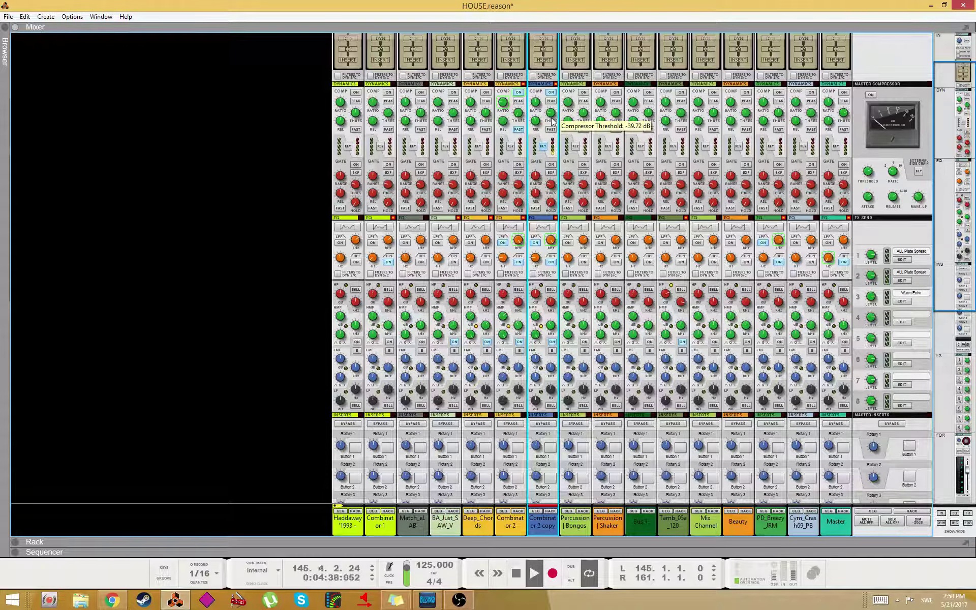
# - Show the channel's filter automation and draw a 16-bar LPF Frequency clip from bar 145 on the Combinator 2 track
pyautogui.scroll(-4, 545, 147)
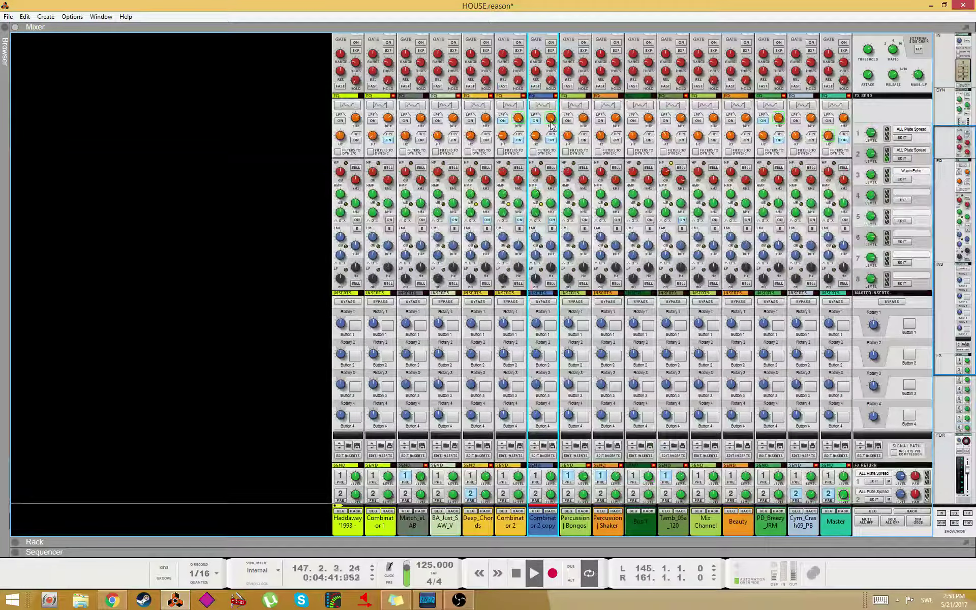
pyautogui.rightClick(552, 125)
pyautogui.click(582, 120)
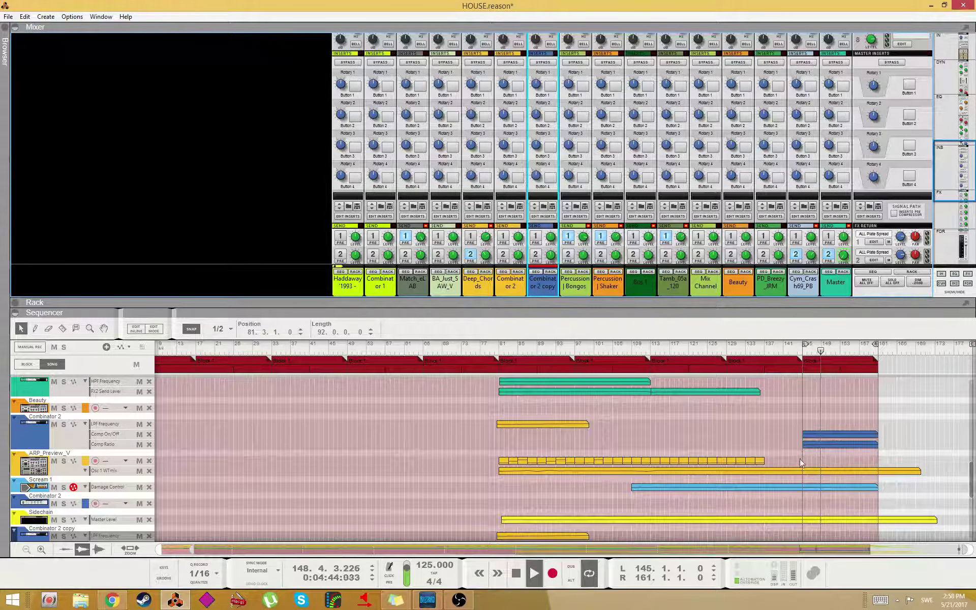
pyautogui.press('p')
pyautogui.moveTo(805, 420); pyautogui.dragTo(876, 422)
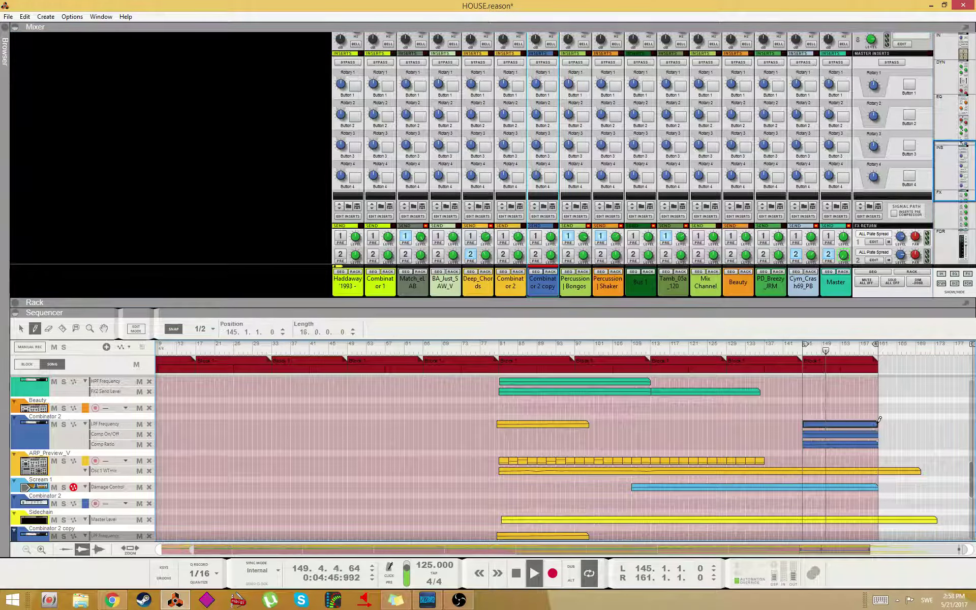
# - Place an automation point with the value 420 at bar 146 in the new LPF Frequency clip
pyautogui.press('q')
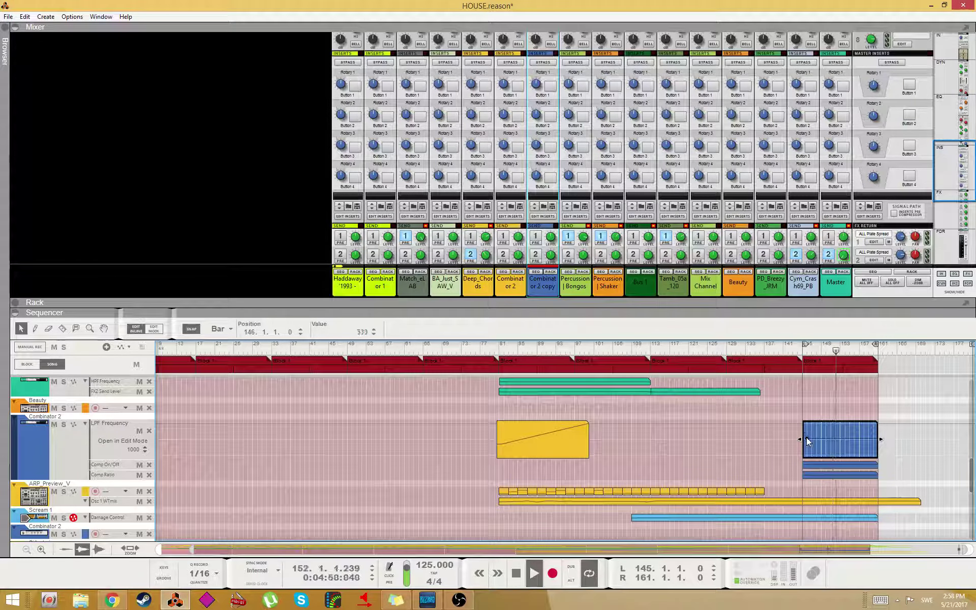
pyautogui.moveTo(806, 438); pyautogui.dragTo(805, 440)
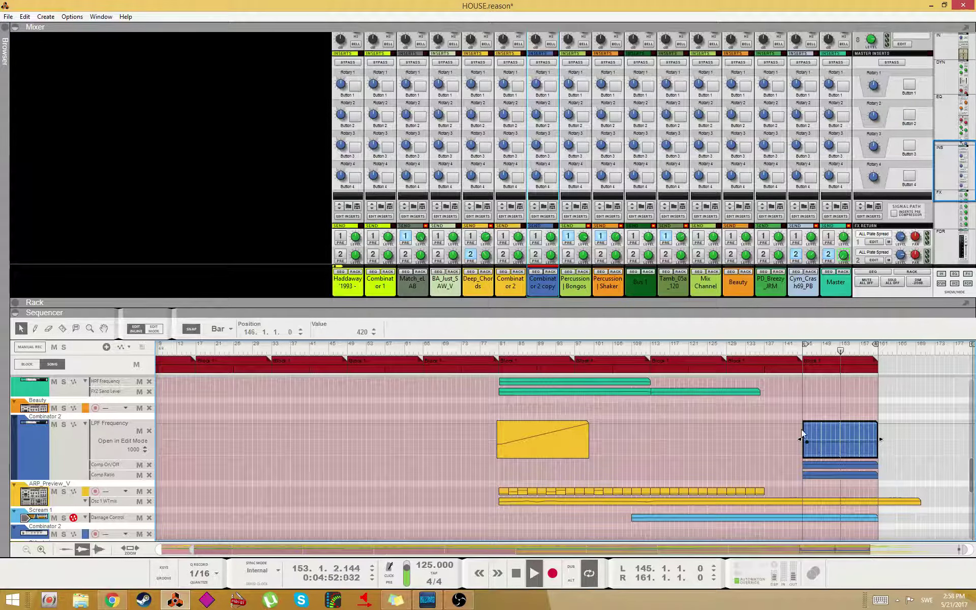
pyautogui.scroll(-5, 472, 279)
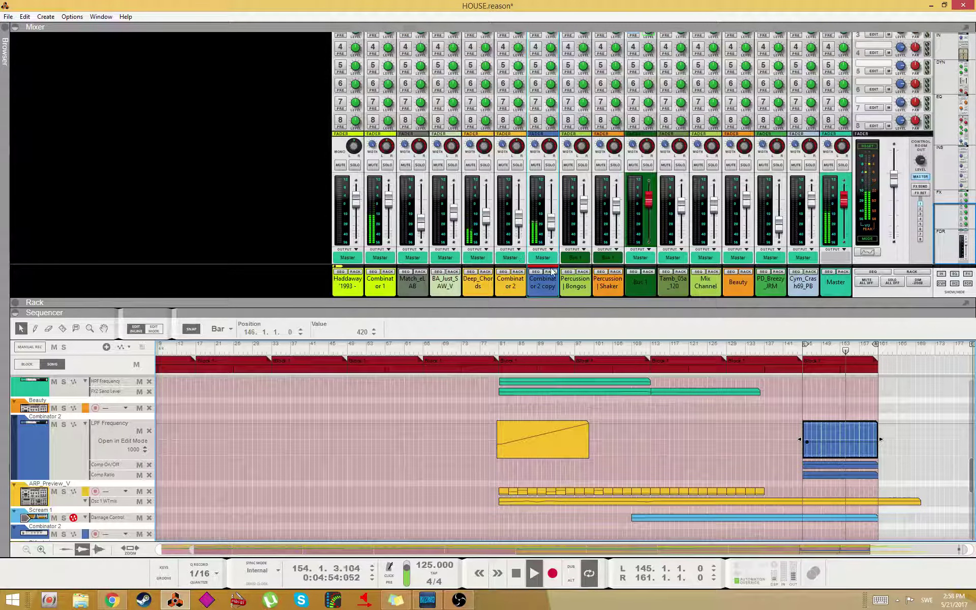
pyautogui.click(807, 446)
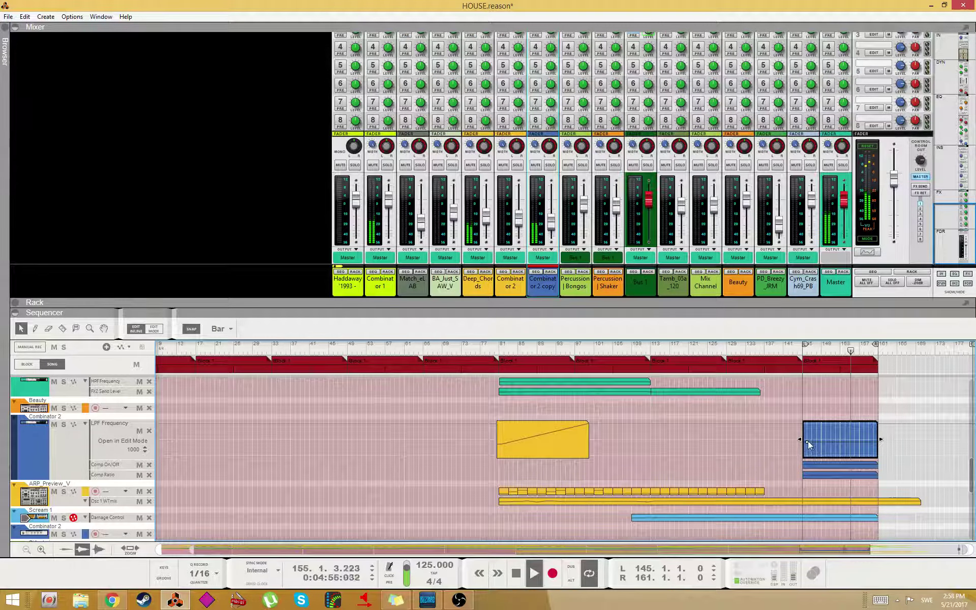
pyautogui.click(808, 442)
# - Show the Combinator 2 copy channel's filter automation again, delete the new LPF Frequency clip from Combinator 2 and undo the deletion
pyautogui.scroll(3, 450, 91)
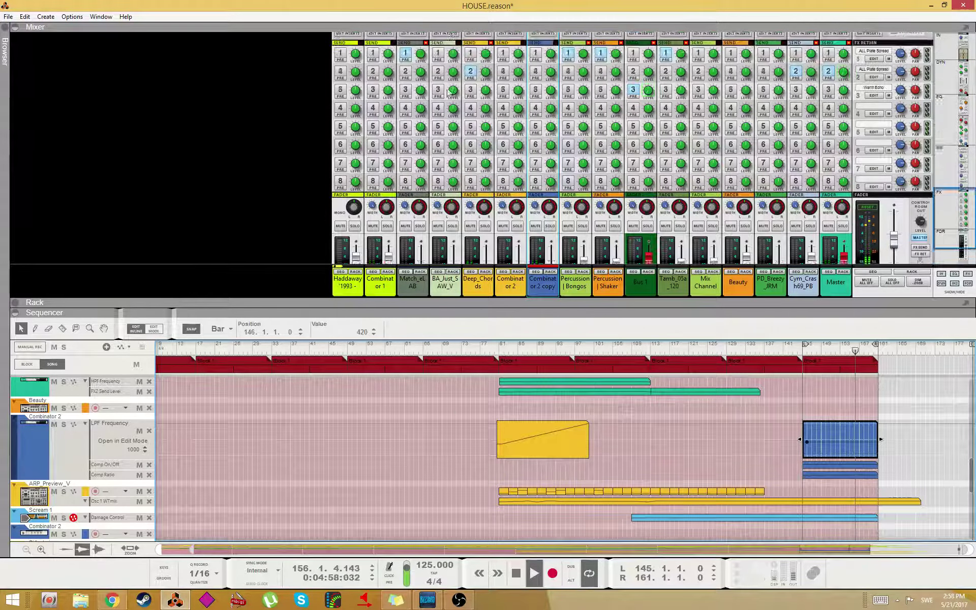
pyautogui.scroll(5, 450, 92)
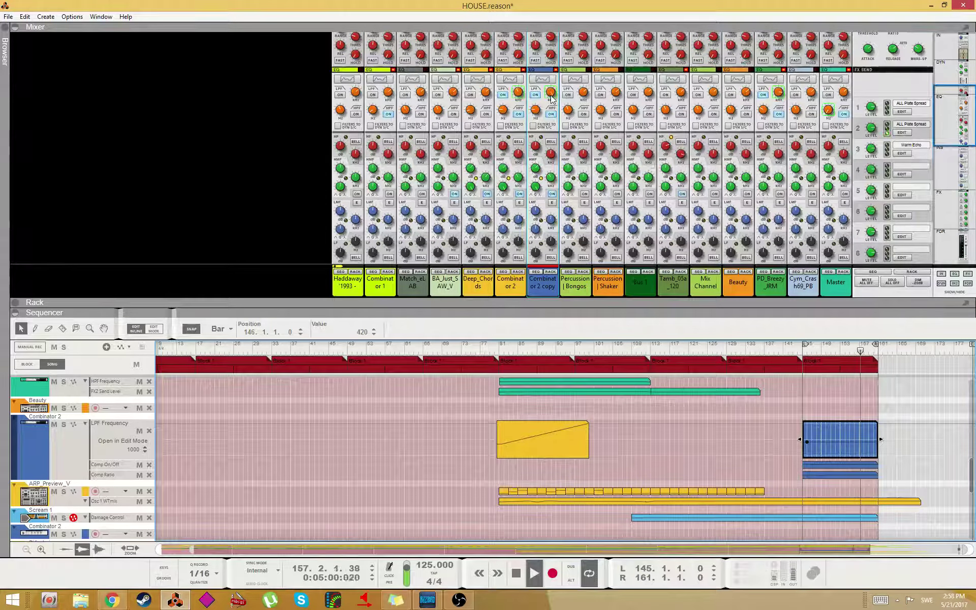
pyautogui.rightClick(551, 98)
pyautogui.click(580, 98)
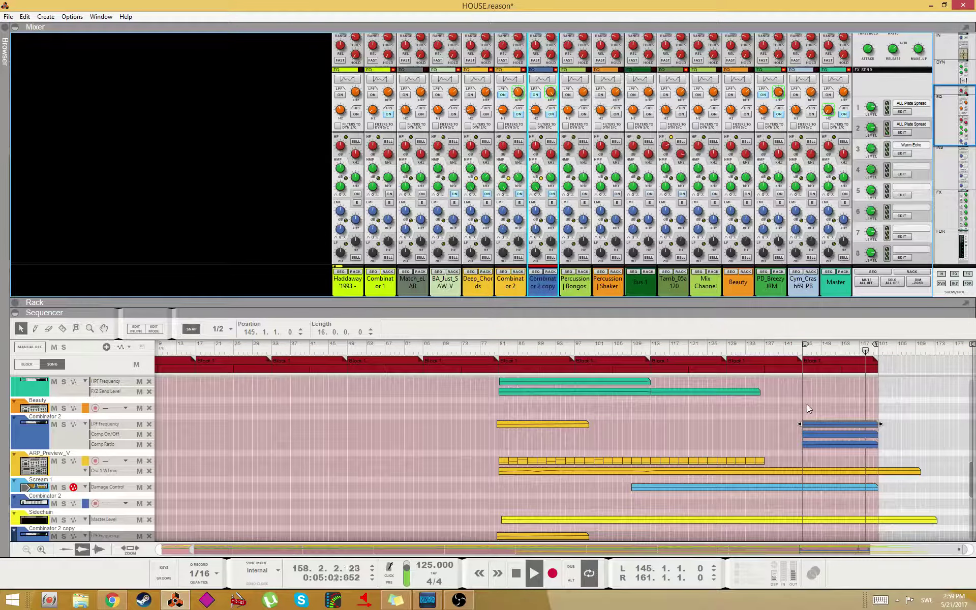
pyautogui.press('Delete')
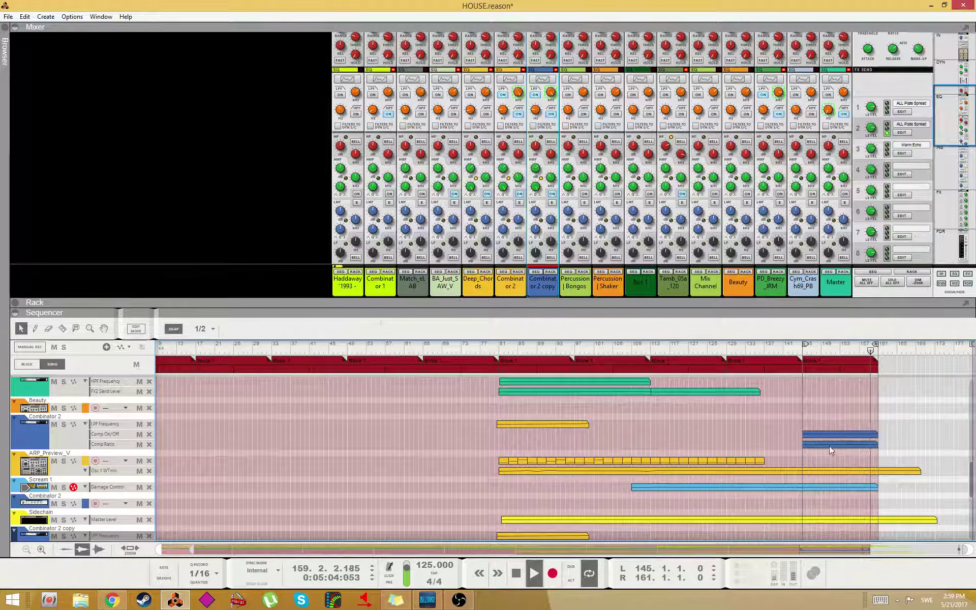
pyautogui.hotkey('ctrl', 'z')
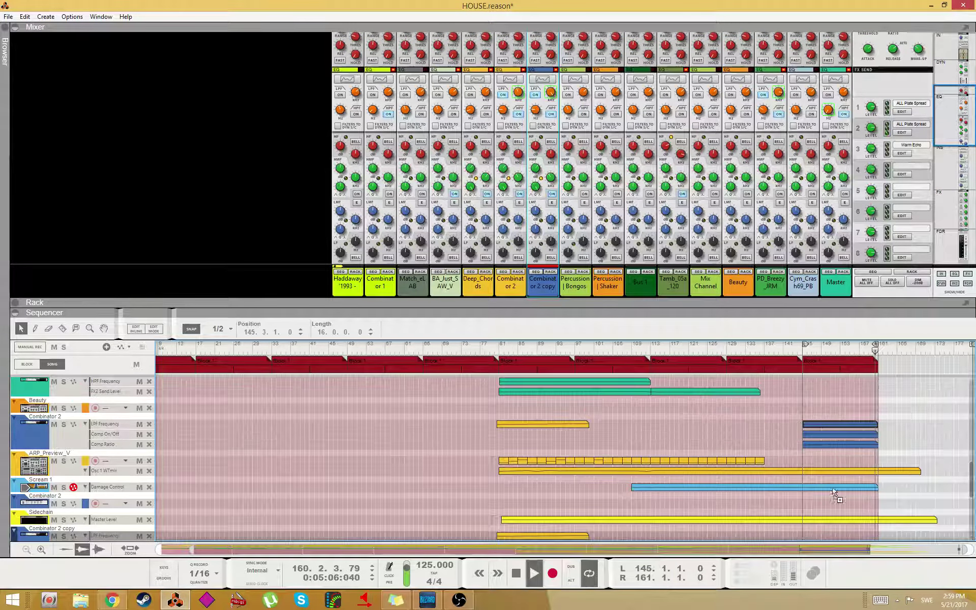
# - Copy the LPF Frequency clip at bar 145 to the Combinator 2 copy track and delete Combinator 2's filter and compressor automation clips from bar 145
pyautogui.moveTo(832, 489)
pyautogui.mouseDown()
pyautogui.moveTo(845, 526)
pyautogui.moveTo(832, 489)
pyautogui.mouseUp()
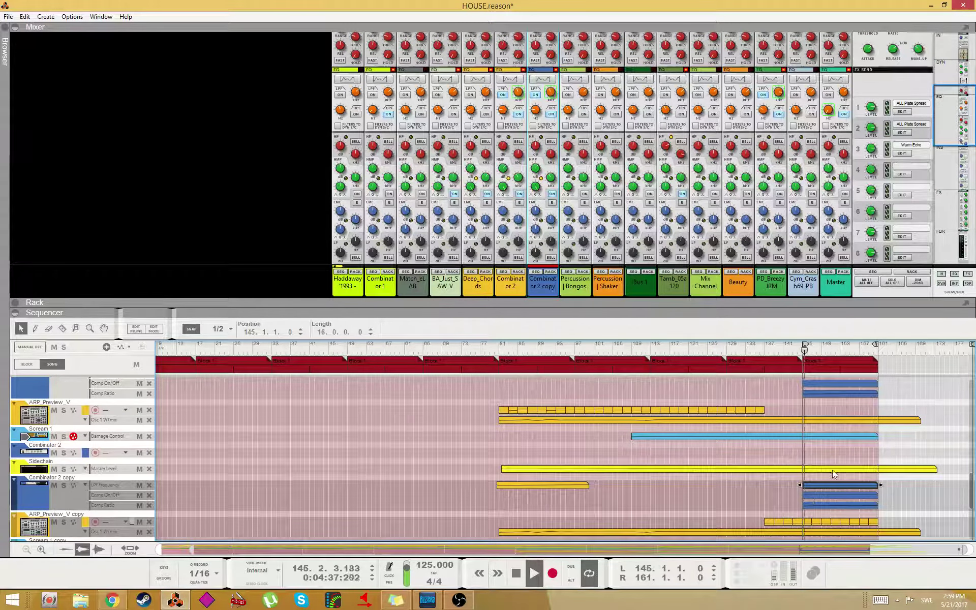
pyautogui.scroll(2, 832, 469)
pyautogui.moveTo(881, 414); pyautogui.dragTo(813, 447)
pyautogui.press('Delete')
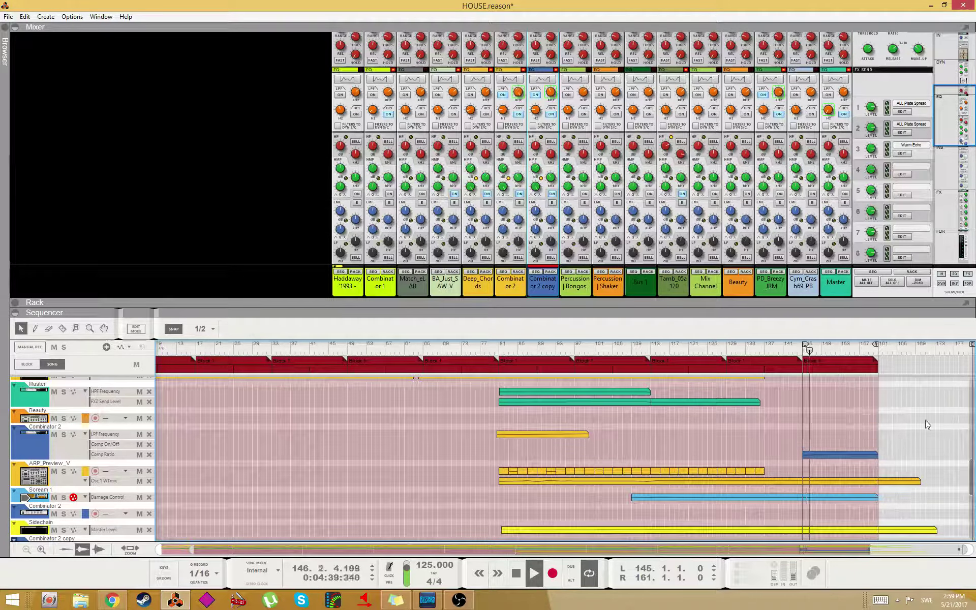
pyautogui.press('Delete')
pyautogui.moveTo(926, 423); pyautogui.dragTo(808, 463)
# - Open the LPF Frequency clip at bar 145 on the Combinator 2 copy track and set its bar 146 point to 824
pyautogui.scroll(-2, 813, 477)
pyautogui.doubleClick(822, 454)
pyautogui.click(820, 461)
# - Copy the Tamb_05a_120 clips from bar 122 on to bar 145 and duplicate the end clips to extend the pattern past bar 161
pyautogui.scroll(-5, 785, 456)
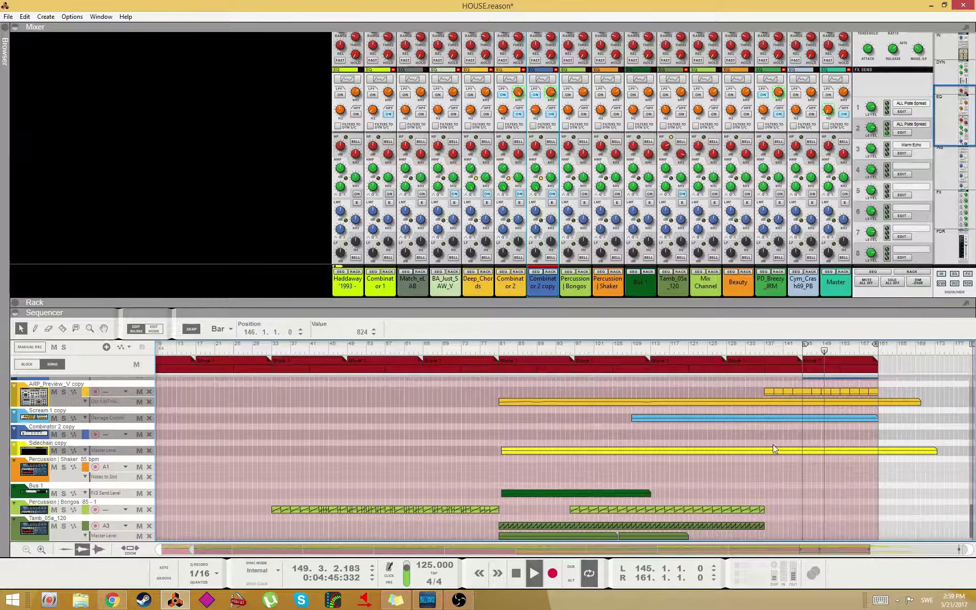
pyautogui.click(760, 526)
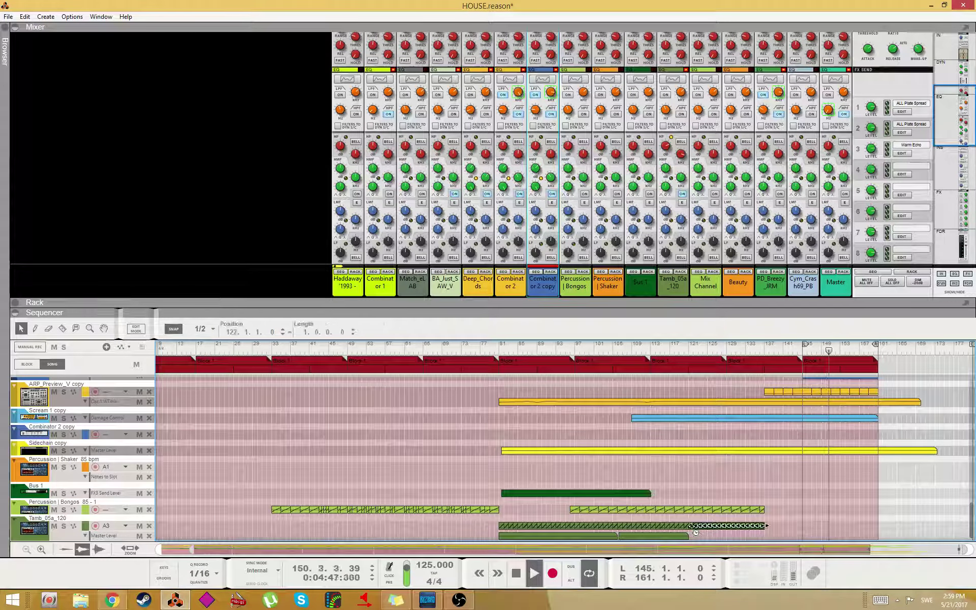
pyautogui.moveTo(695, 530); pyautogui.dragTo(803, 526)
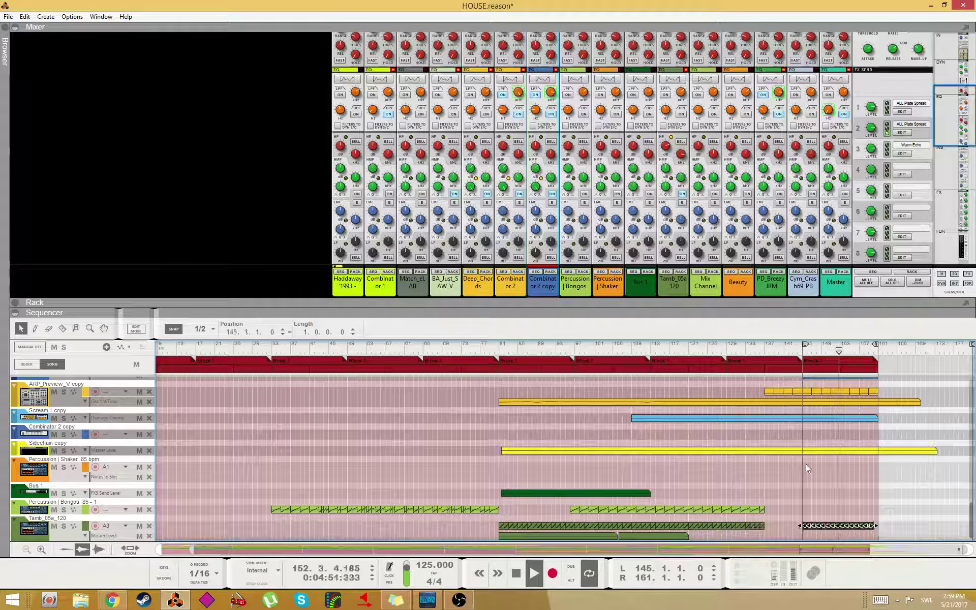
pyautogui.moveTo(898, 520); pyautogui.dragTo(846, 532)
pyautogui.hotkey('ctrl', 'd')
# - Show the front of the Tamb_05a_120 loop player in the rack and adjust its Loop 1 Transpose to about -10
pyautogui.click(681, 281)
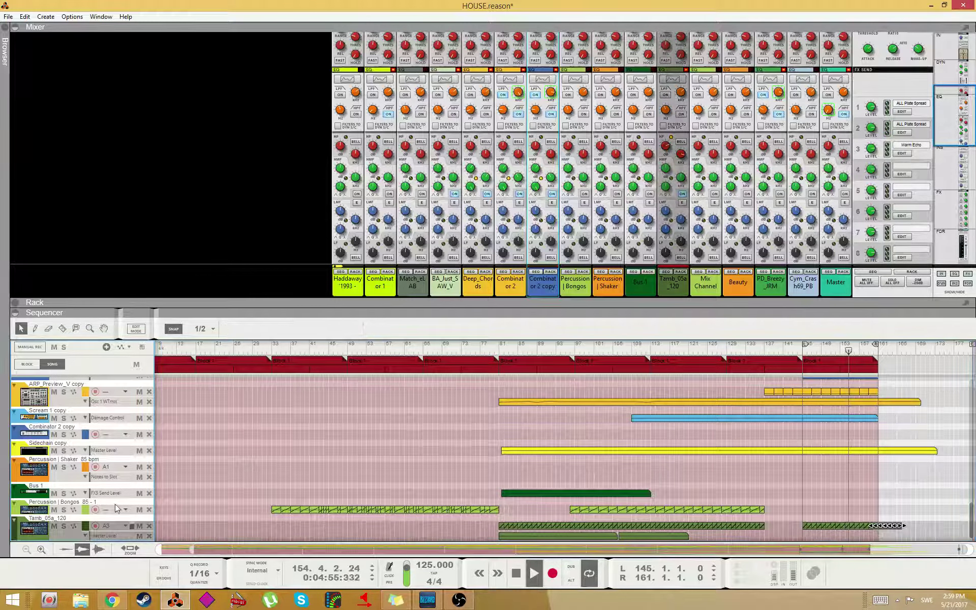
pyautogui.click(681, 272)
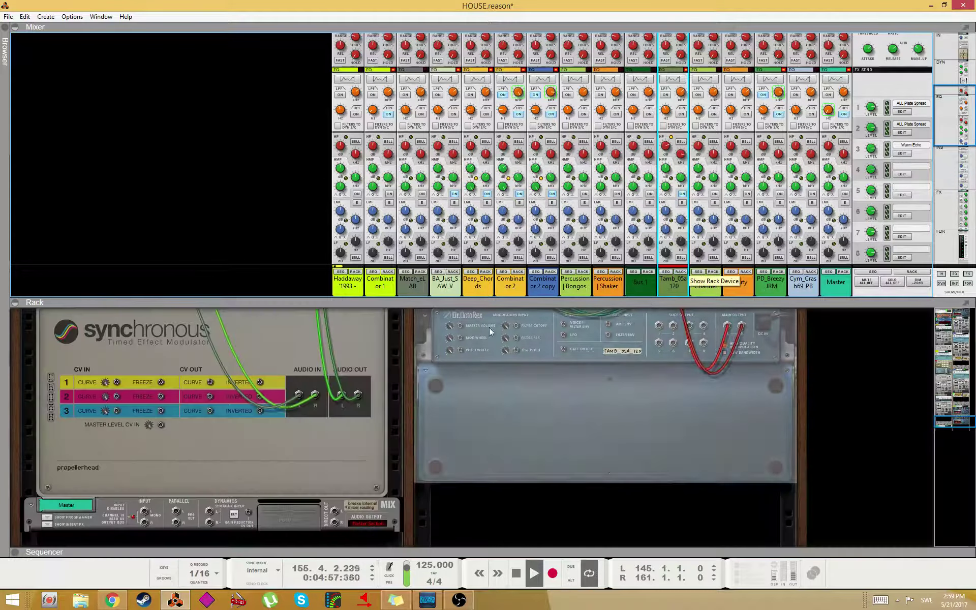
pyautogui.press('Tab')
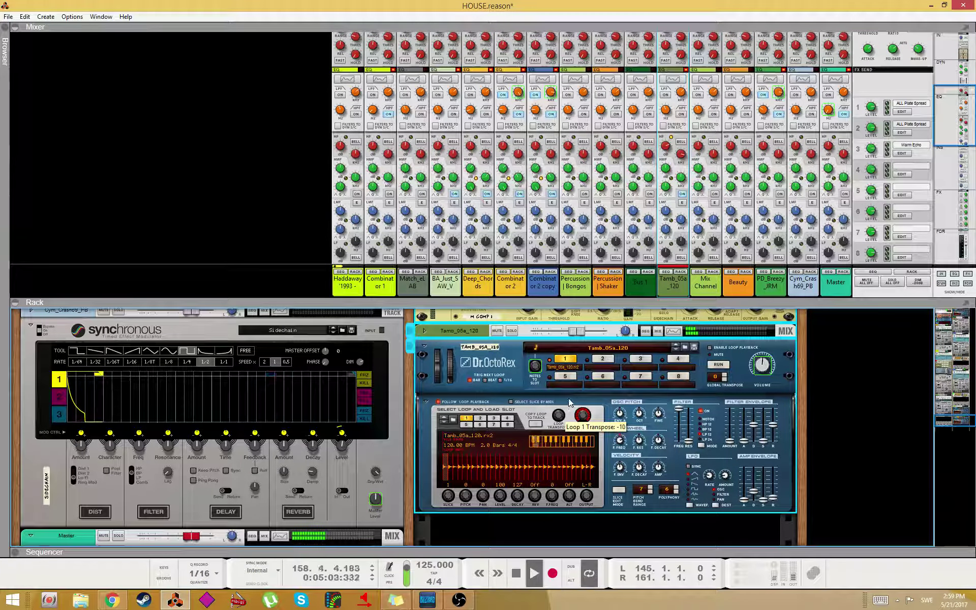
pyautogui.moveTo(570, 402); pyautogui.dragTo(571, 411)
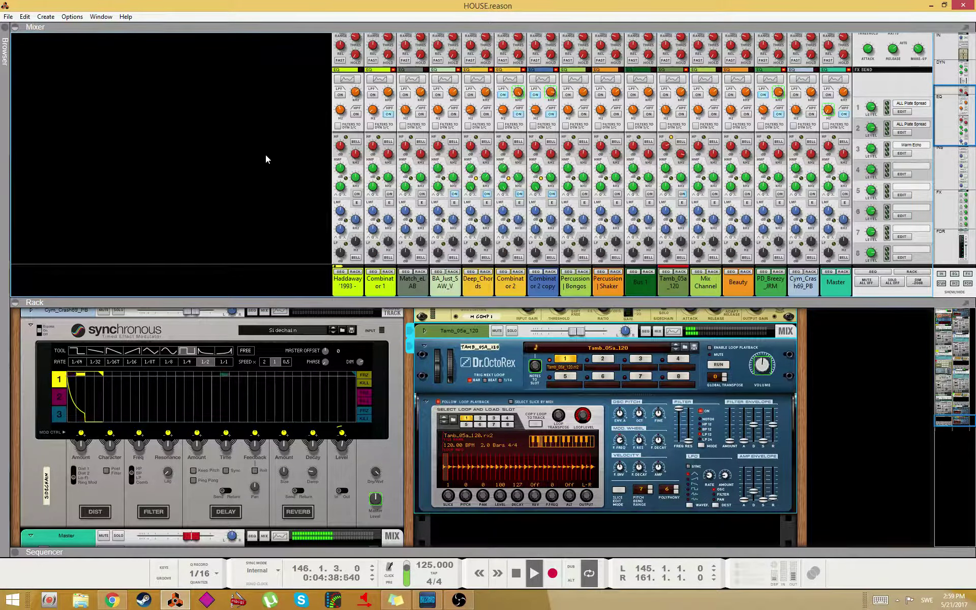
# - Return to the full sequencer and copy a run of Percussion | Bongos clips to bar 149
pyautogui.scroll(-10, 320, 138)
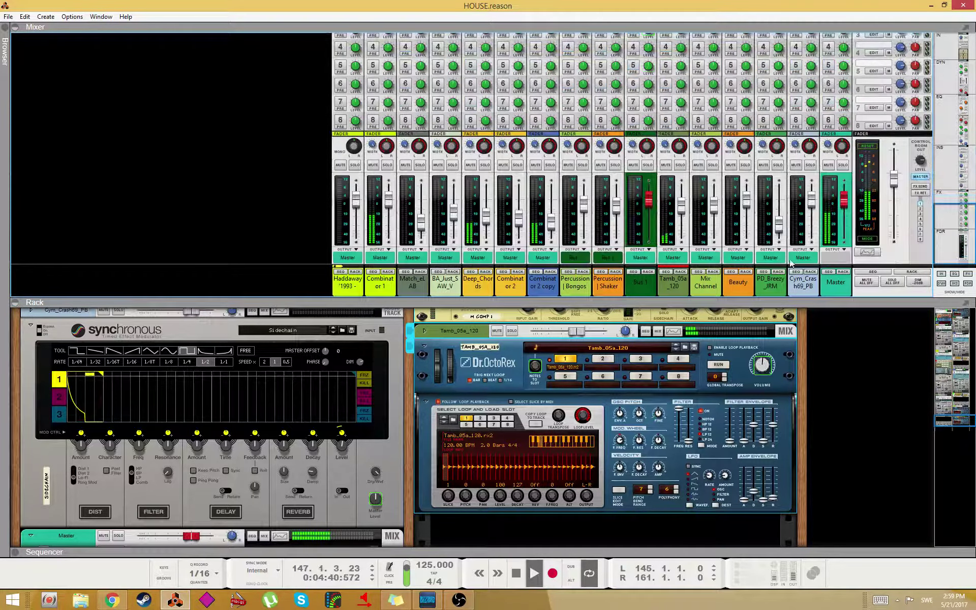
pyautogui.press('F6')
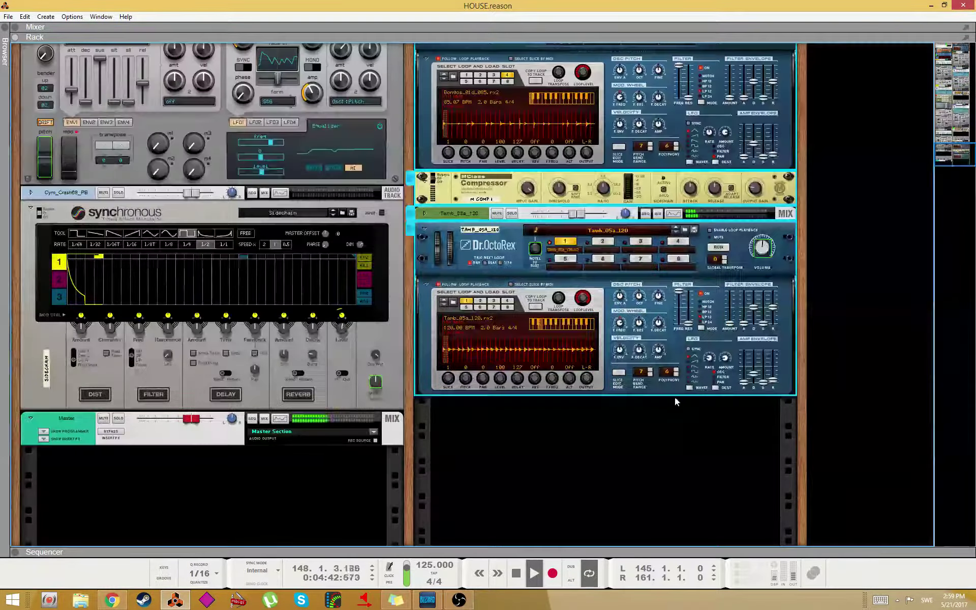
pyautogui.press('F7')
pyautogui.moveTo(703, 509); pyautogui.dragTo(838, 518)
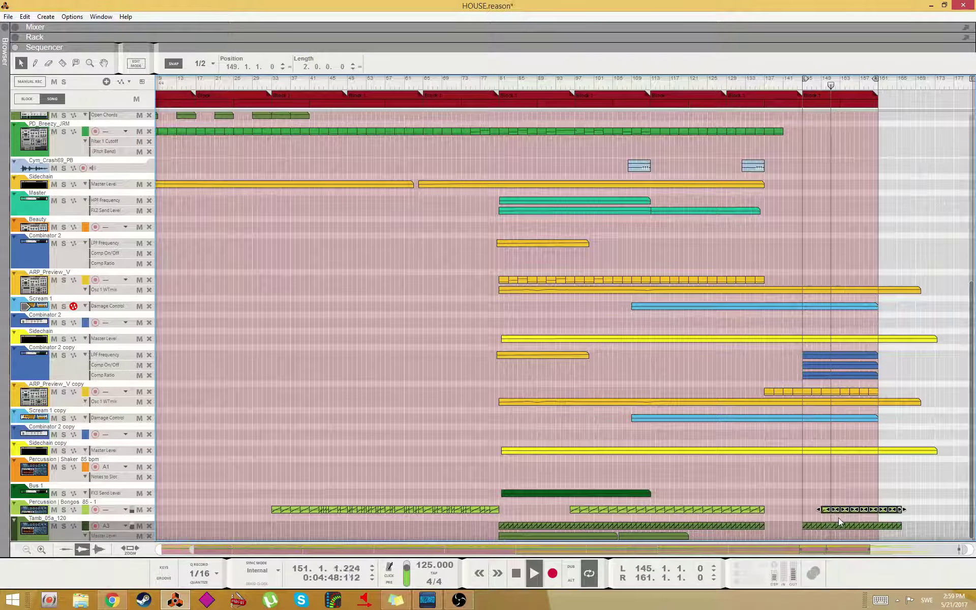
pyautogui.click(821, 474)
# - Copy the one-bar clips in the Deep House track's fourth lane so that the copies start at bar 155
pyautogui.scroll(5, 820, 386)
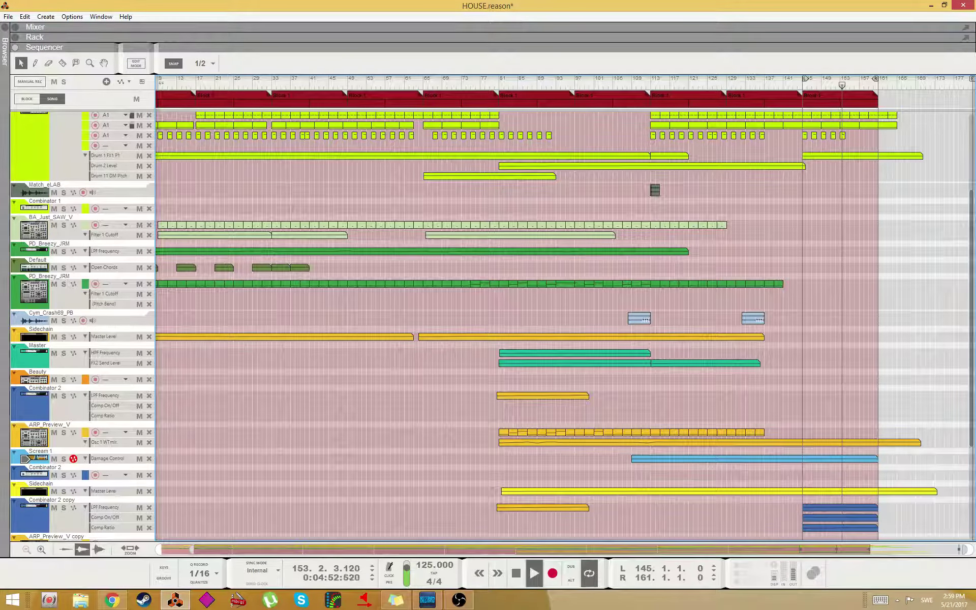
pyautogui.scroll(4, 840, 280)
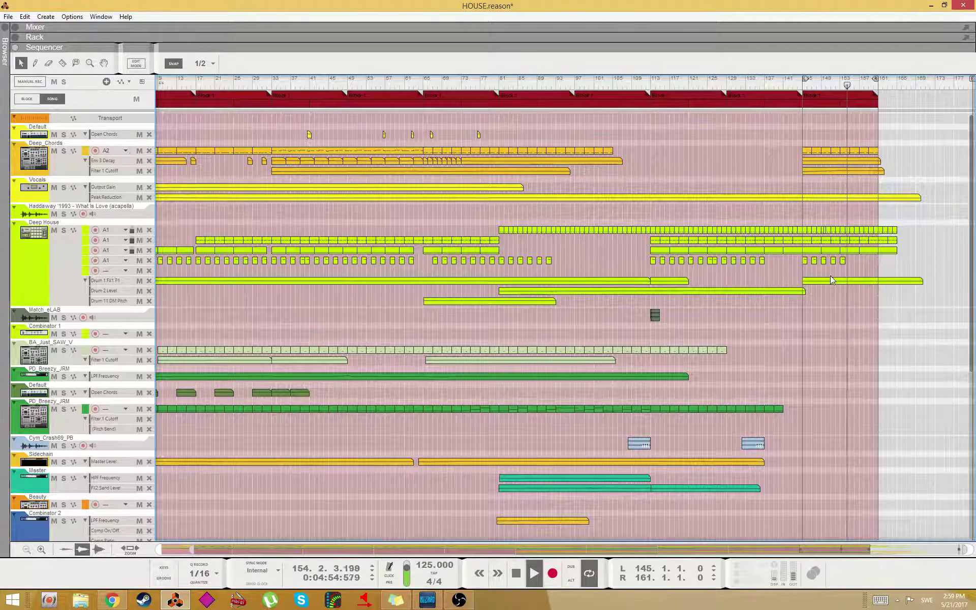
pyautogui.moveTo(855, 266)
pyautogui.mouseDown()
pyautogui.moveTo(797, 257)
pyautogui.moveTo(852, 265)
pyautogui.mouseUp()
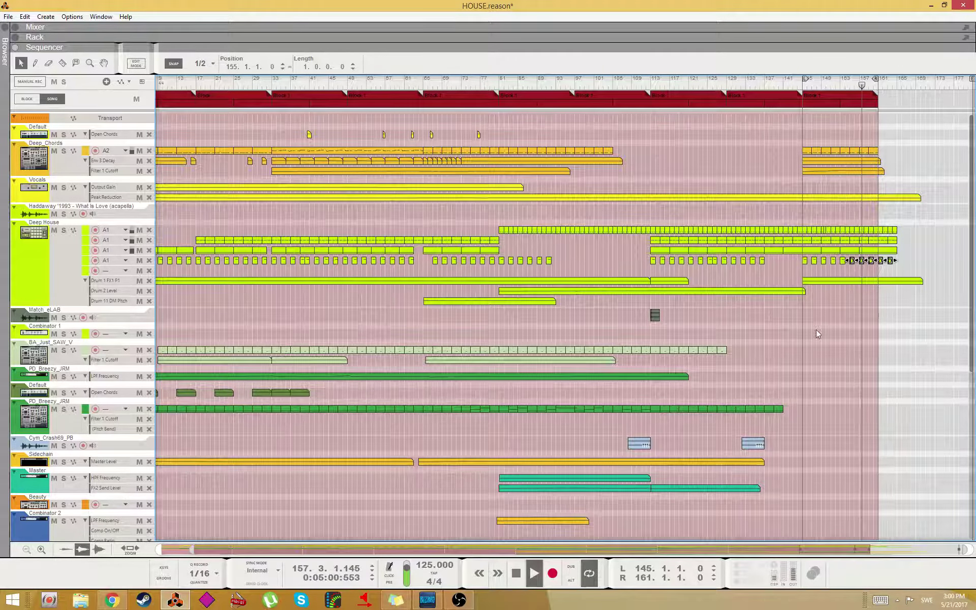
pyautogui.scroll(-5, 818, 351)
pyautogui.scroll(2, 808, 404)
pyautogui.scroll(3, 814, 397)
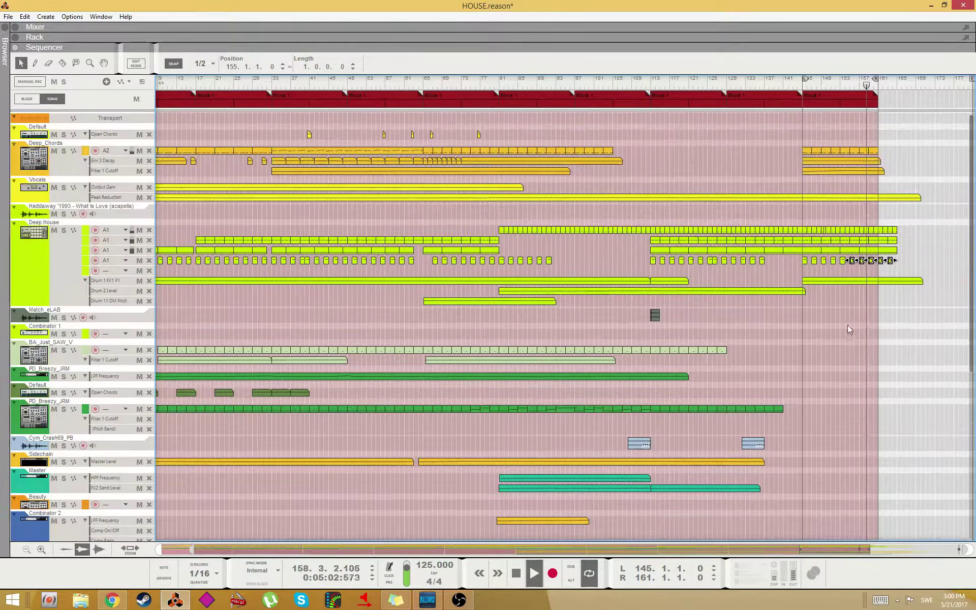
# - Shorten the clip at bar 149 in the Deep House track's third lane to 3 bars
pyautogui.scroll(-5, 847, 325)
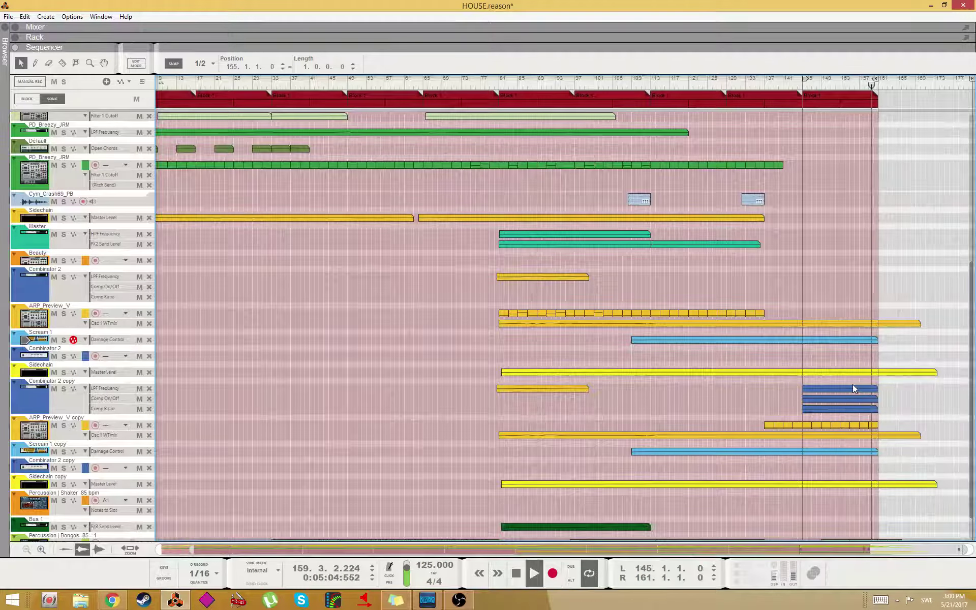
pyautogui.click(852, 389)
pyautogui.scroll(5, 808, 356)
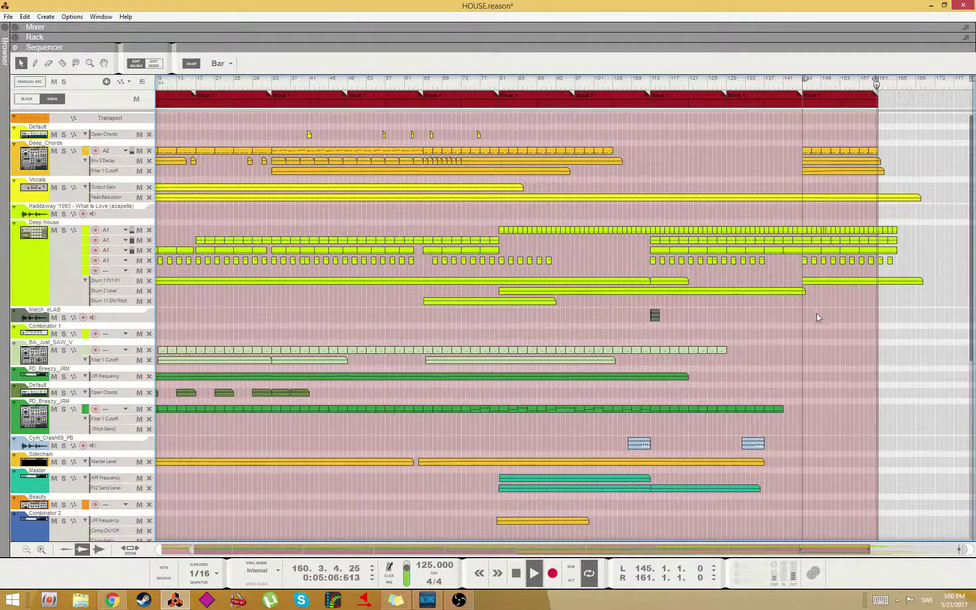
pyautogui.click(834, 251)
pyautogui.moveTo(841, 251); pyautogui.dragTo(828, 251)
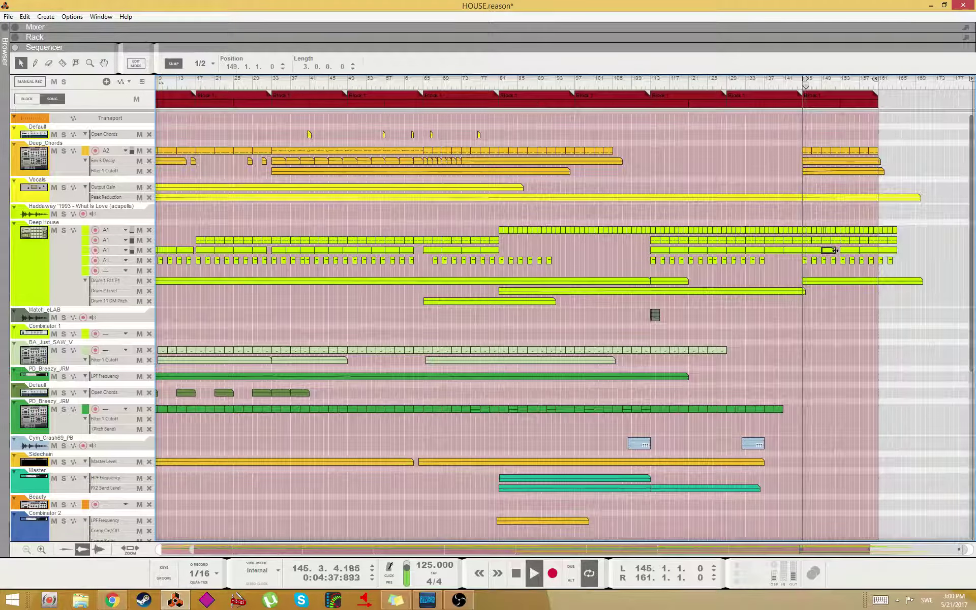
# - Open the Comp Ratio clip on the Combinator 2 copy track and move its second automation point back to bar 151
pyautogui.scroll(-5, 839, 421)
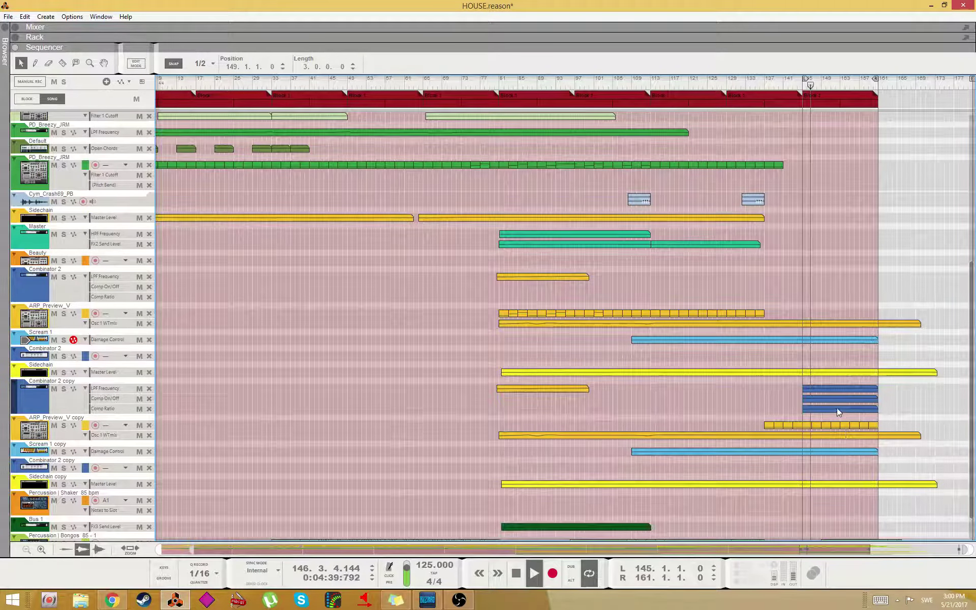
pyautogui.click(837, 408)
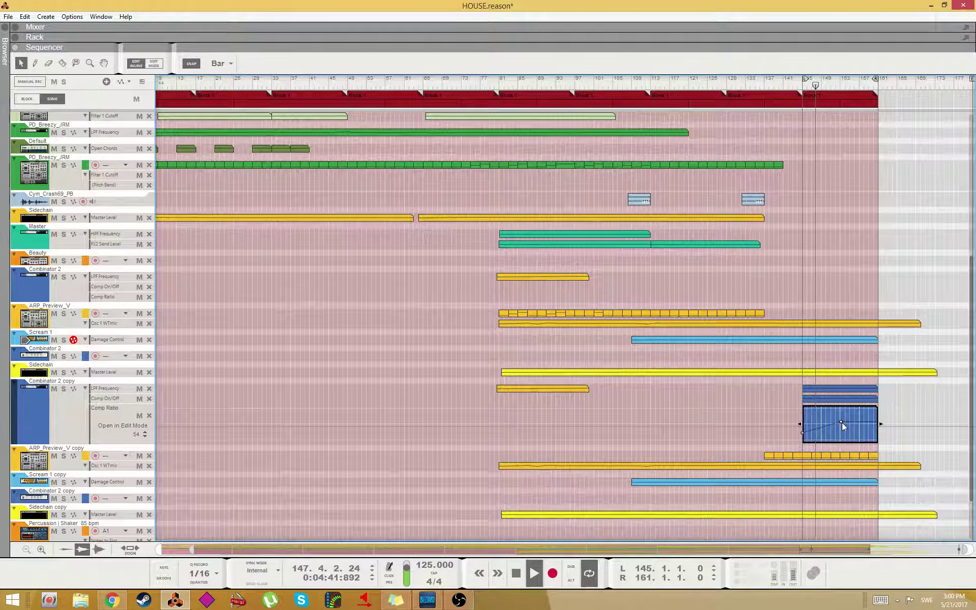
pyautogui.moveTo(840, 422); pyautogui.dragTo(831, 422)
# - Try a Comp Ratio automation point with the value 0 at bar 152, move it to bar 153 and undo it
pyautogui.press('r')
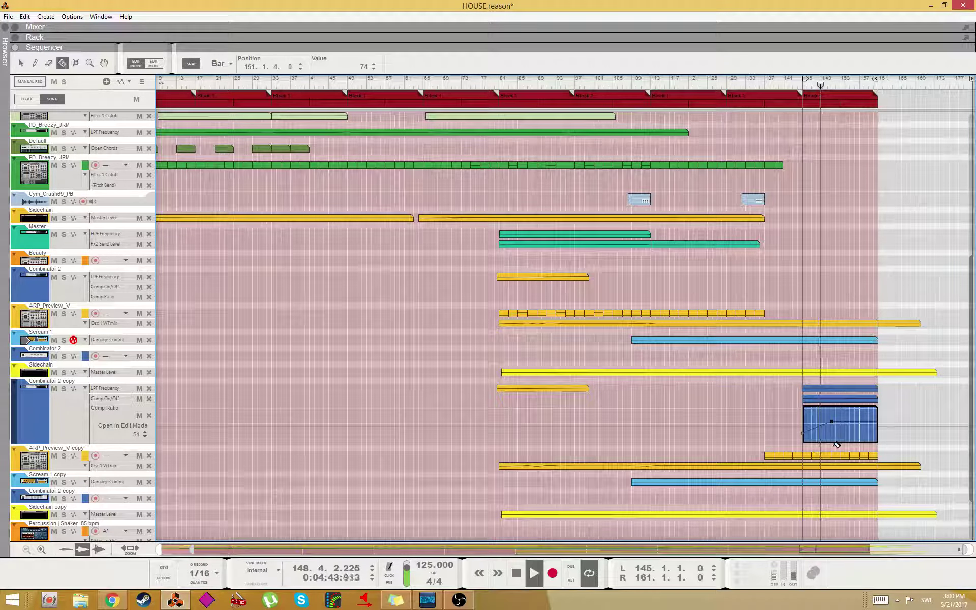
pyautogui.press('w')
pyautogui.click(838, 440)
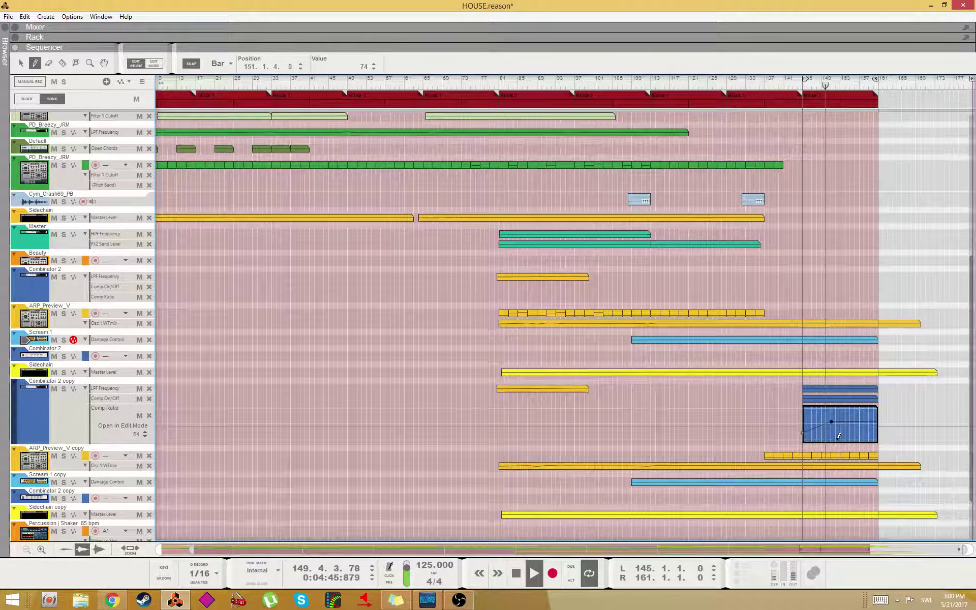
pyautogui.press('q')
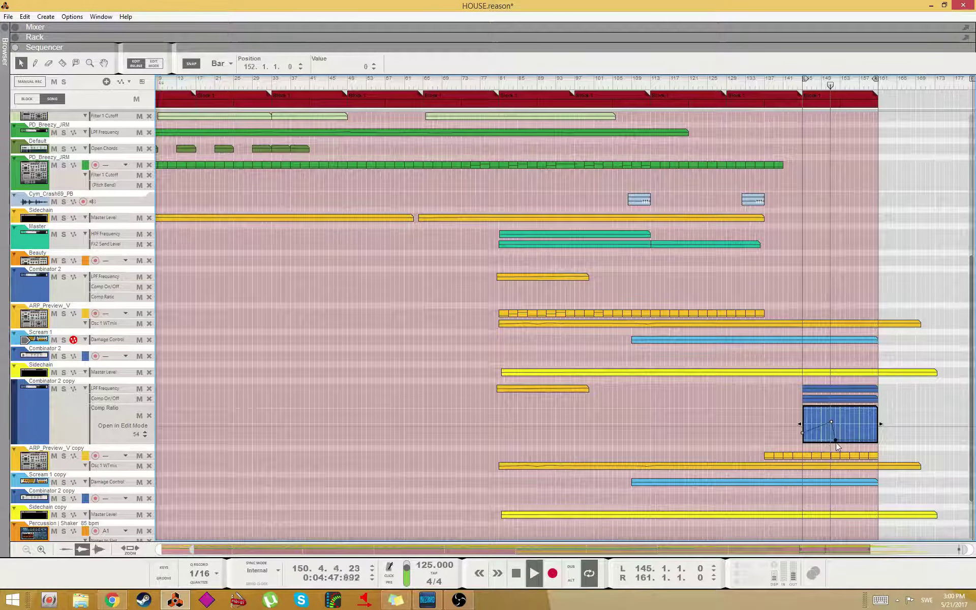
pyautogui.moveTo(836, 440); pyautogui.dragTo(840, 440)
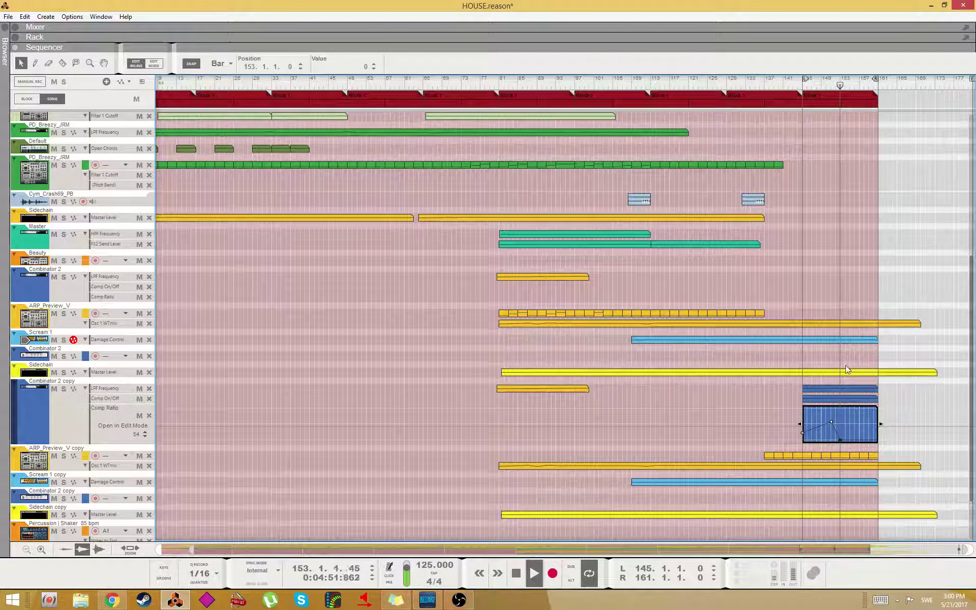
pyautogui.hotkey('ctrl', 'z')
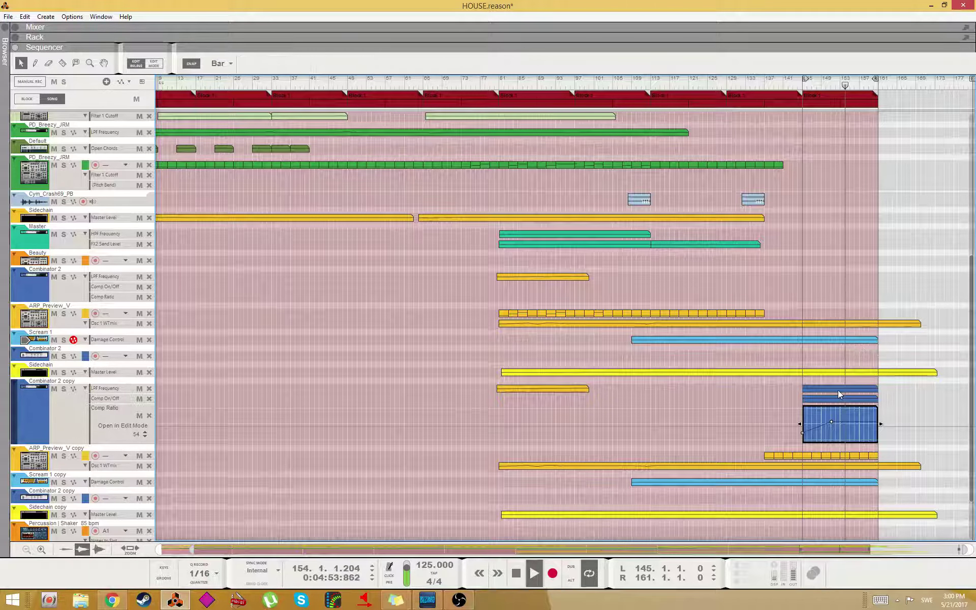
# - Add points to the Combinator 2 copy track's LPF Frequency clip: value 806 at bar 151 and value 0 at bar 153
pyautogui.doubleClick(839, 389)
pyautogui.keyDown('alt'); pyautogui.click(831, 395); pyautogui.keyUp('alt')
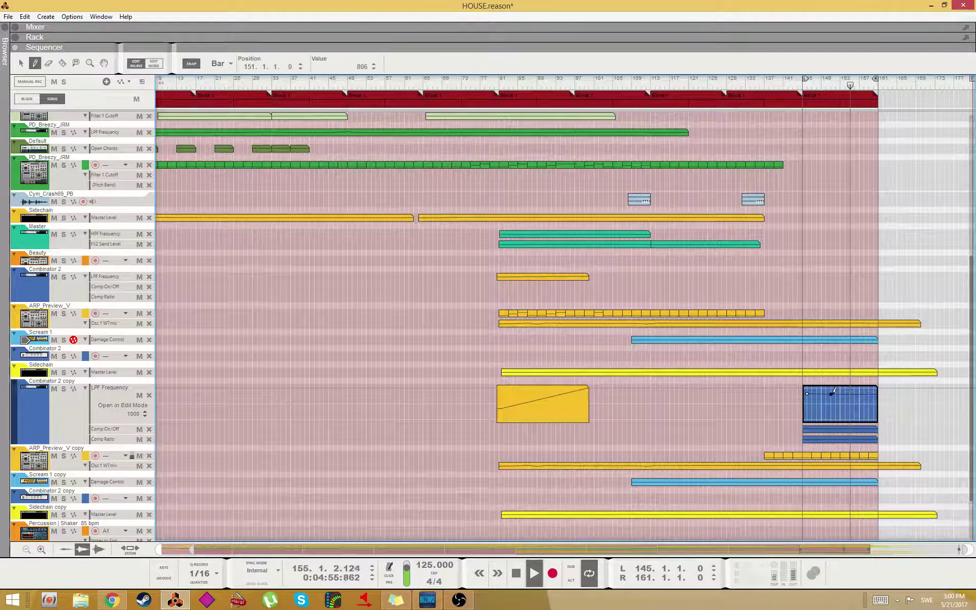
pyautogui.keyDown('alt'); pyautogui.click(840, 420); pyautogui.keyUp('alt')
# - Play from bar 150 and raise the LPF Frequency point at bar 153 to 338
pyautogui.click(827, 84)
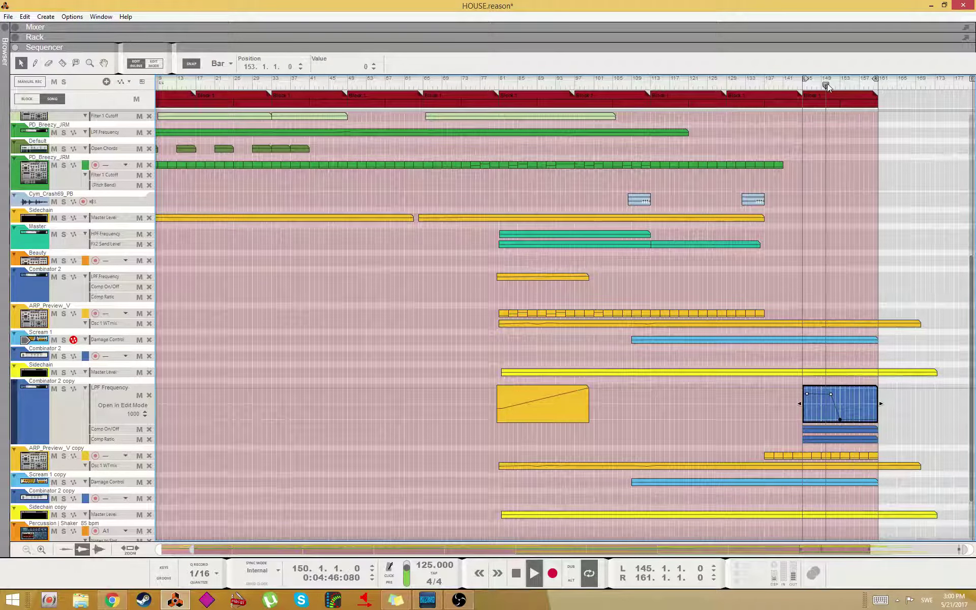
pyautogui.press('space')
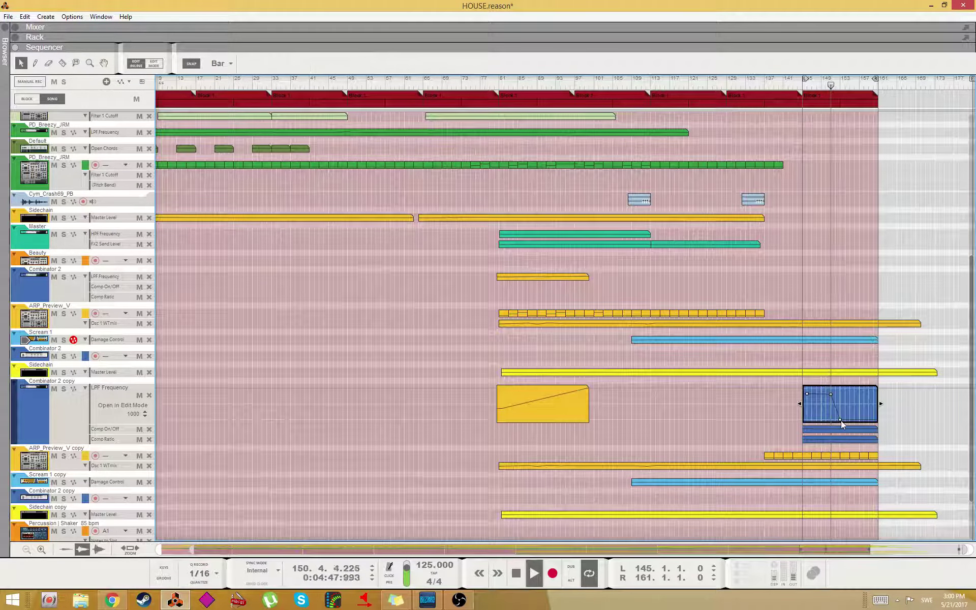
pyautogui.moveTo(840, 419); pyautogui.dragTo(840, 409)
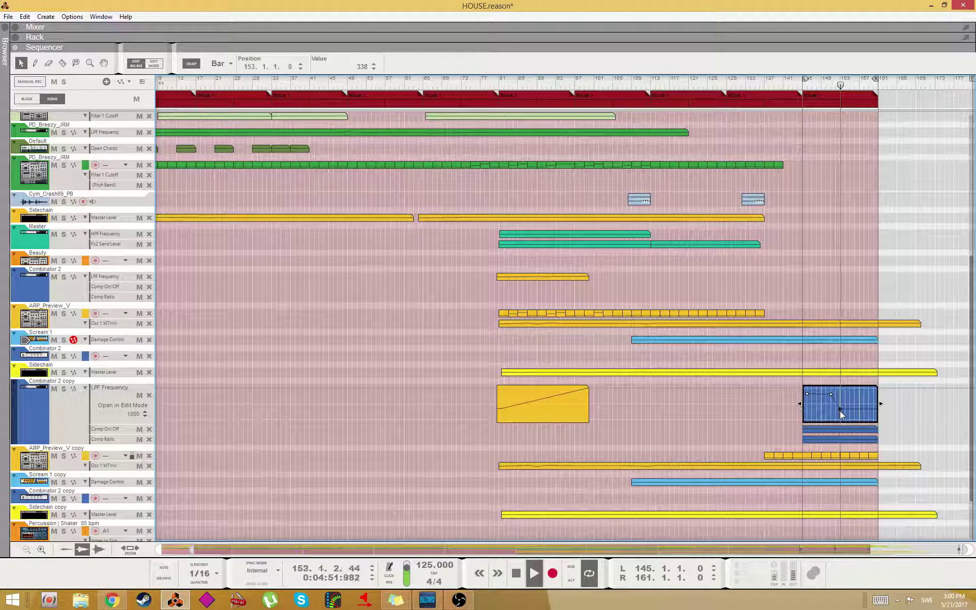
pyautogui.click(818, 234)
# - Move the loop's left locator to bar 153
pyautogui.scroll(-2, 823, 217)
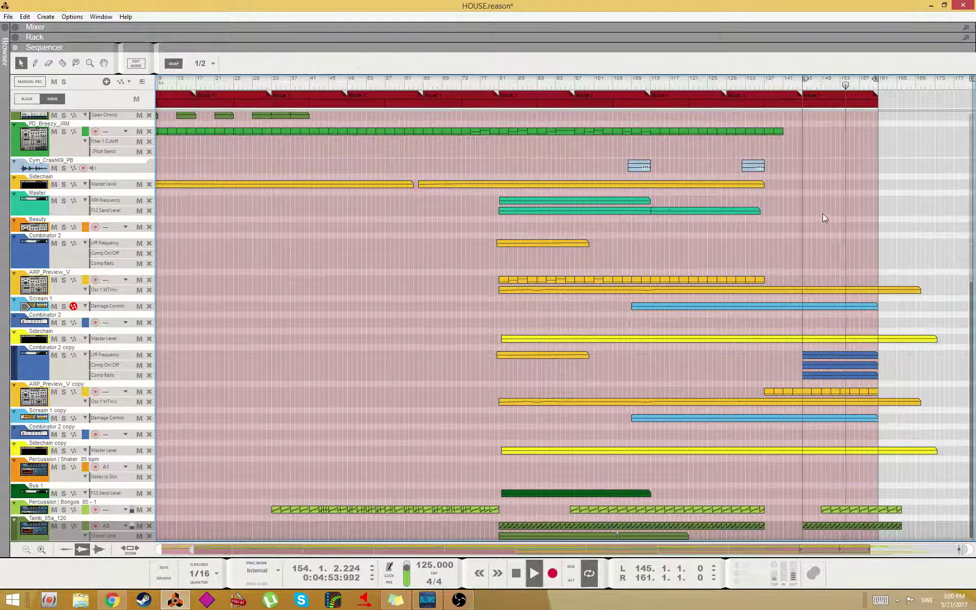
pyautogui.keyDown('alt'); pyautogui.click(842, 84); pyautogui.keyUp('alt')
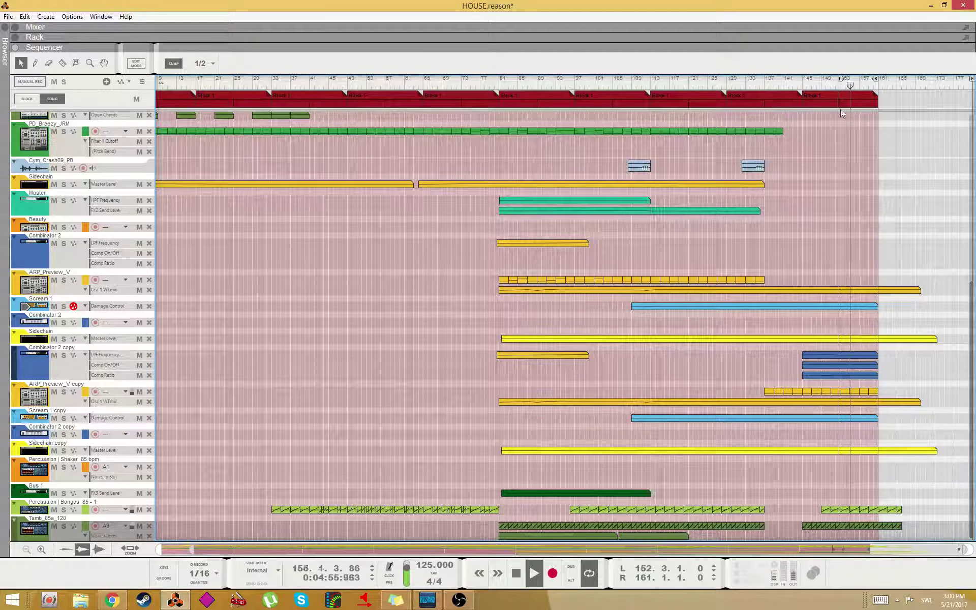
pyautogui.moveTo(839, 89); pyautogui.dragTo(841, 87)
# - Create a ReSpire Synthesizer from Reveal Sound in the rack below the Tamb_05a_120 loop player
pyautogui.scroll(5, 856, 250)
pyautogui.scroll(4, 853, 246)
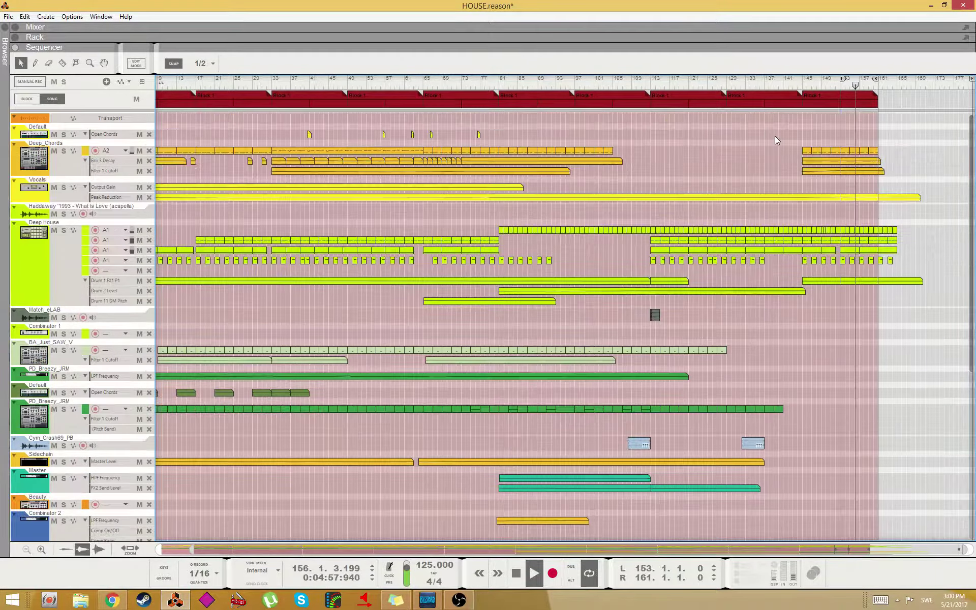
pyautogui.scroll(-4, 778, 135)
pyautogui.press('F5')
pyautogui.press('F6')
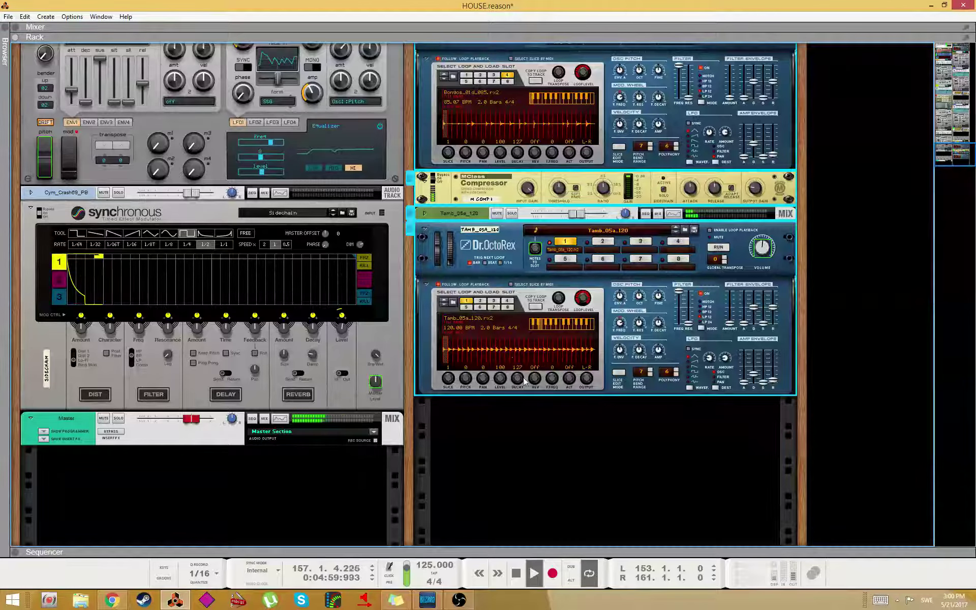
pyautogui.rightClick(553, 436)
pyautogui.moveTo(593, 519)
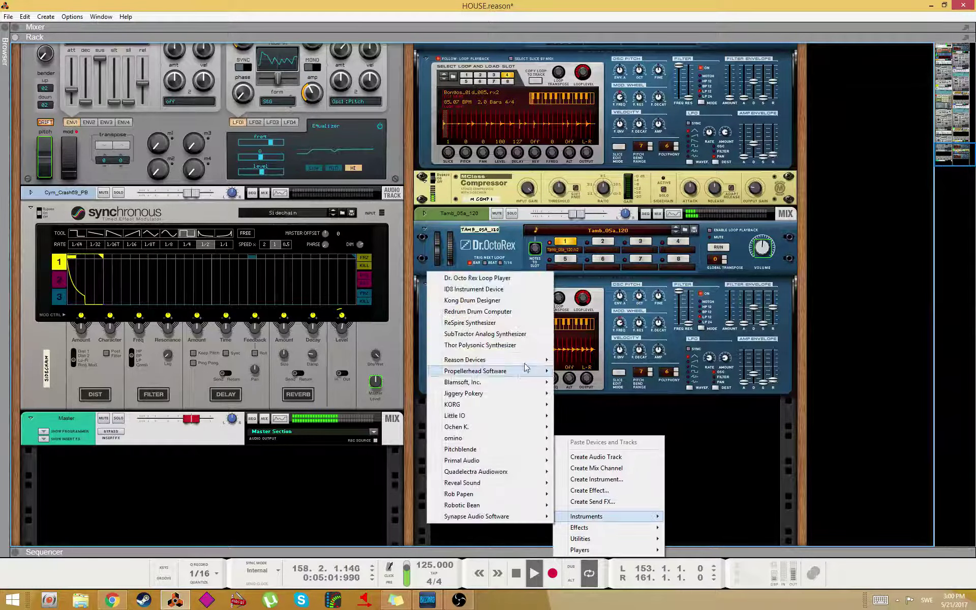
pyautogui.moveTo(521, 361)
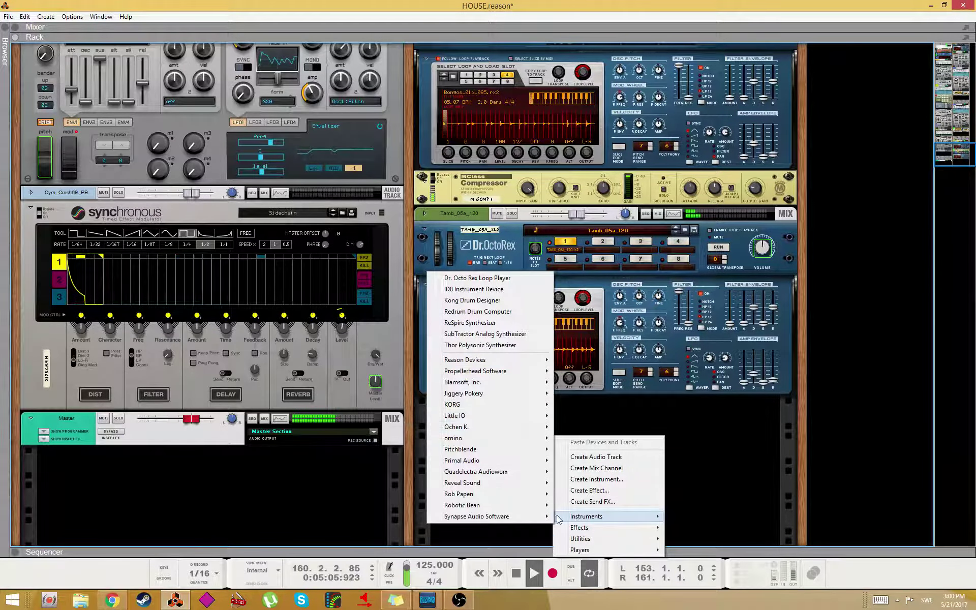
pyautogui.moveTo(492, 483)
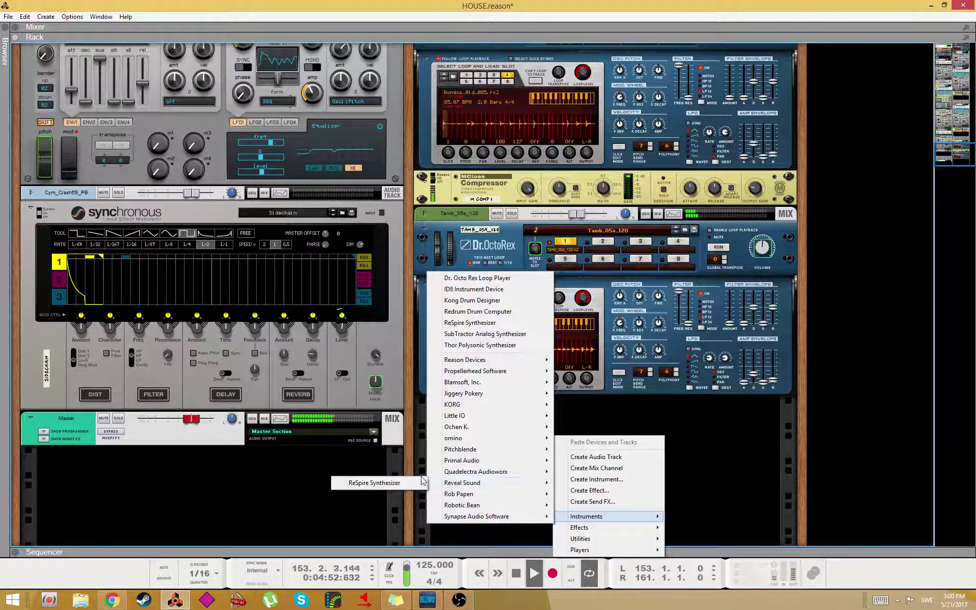
pyautogui.click(405, 484)
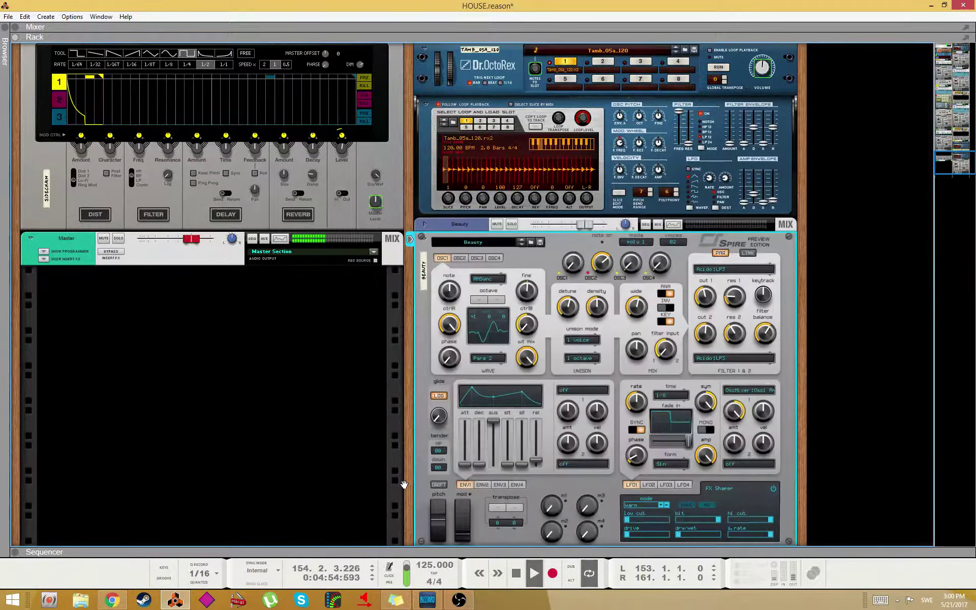
# - Browse the new synthesizer's Pluck patches and audition PL_Blizzard_DP and PL_Broken_Delay_V
pyautogui.click(531, 242)
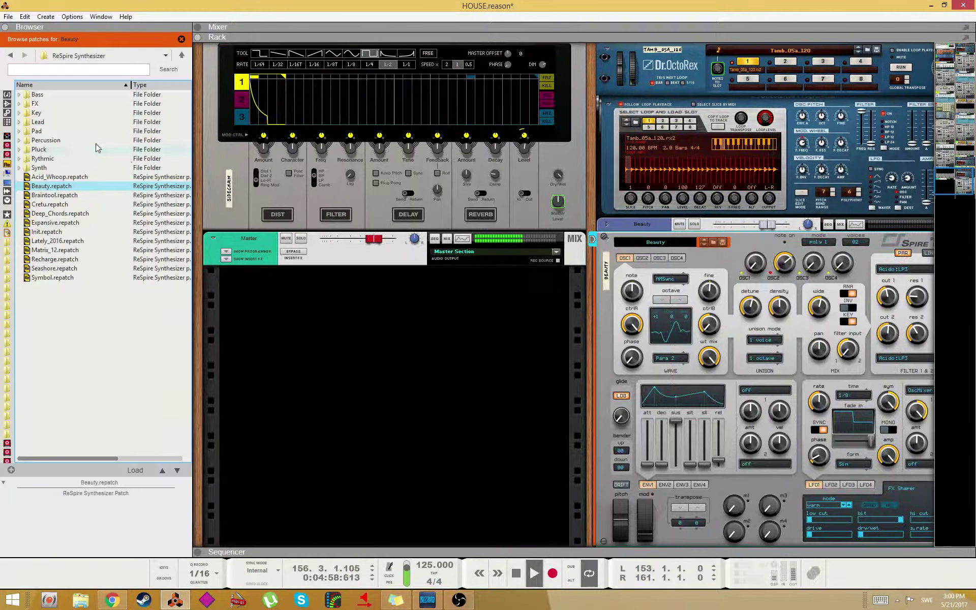
pyautogui.click(24, 150)
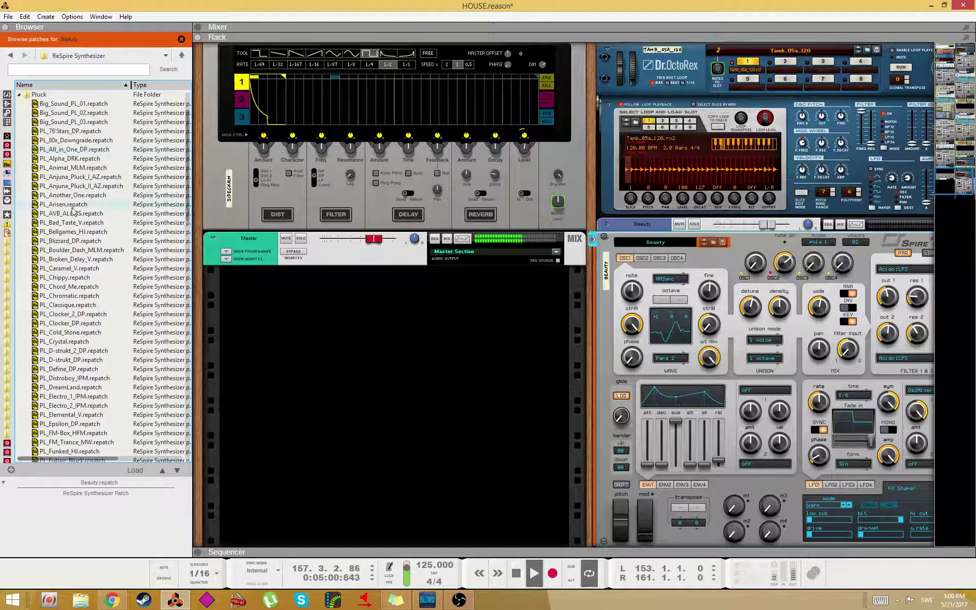
pyautogui.click(72, 242)
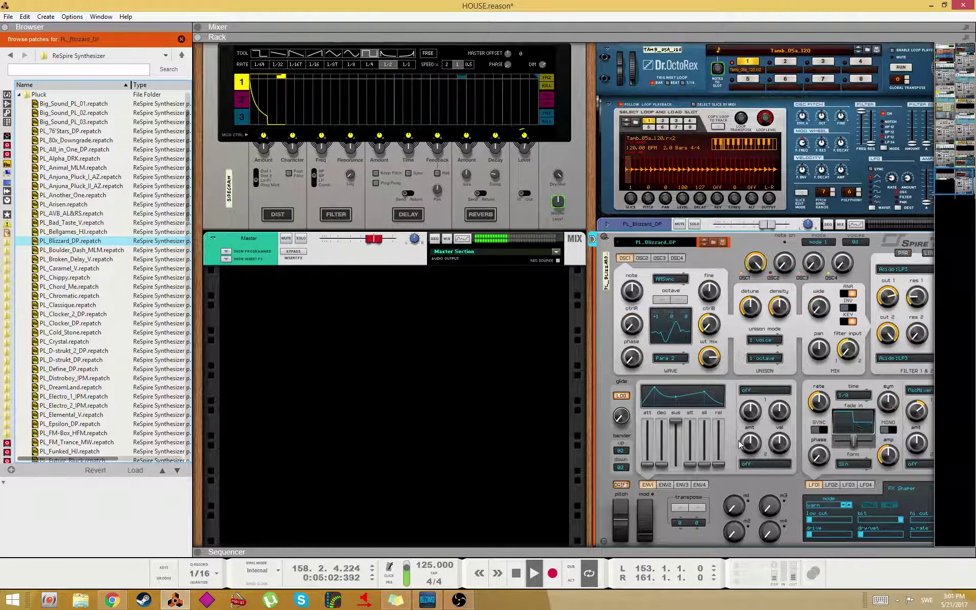
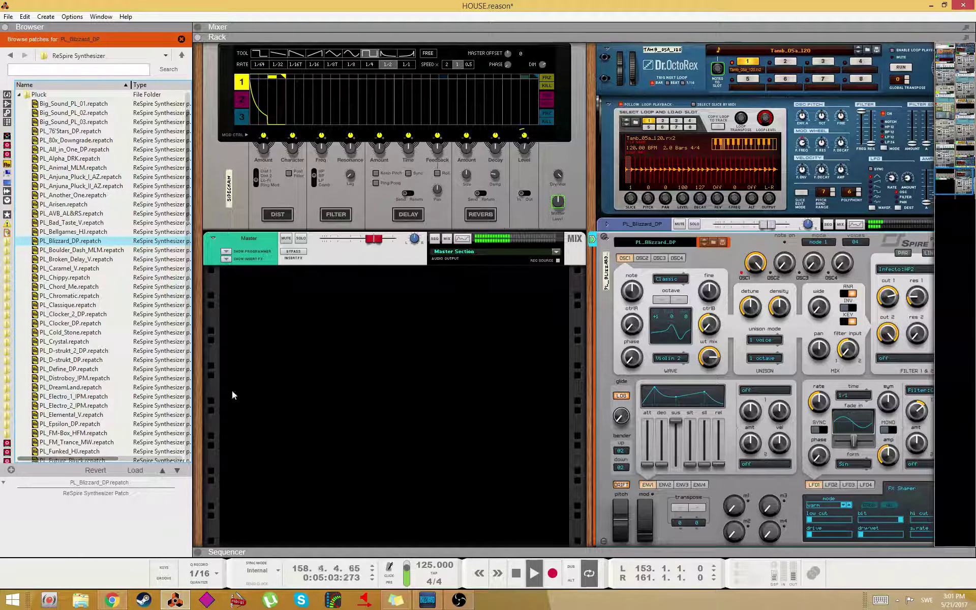
pyautogui.click(66, 260)
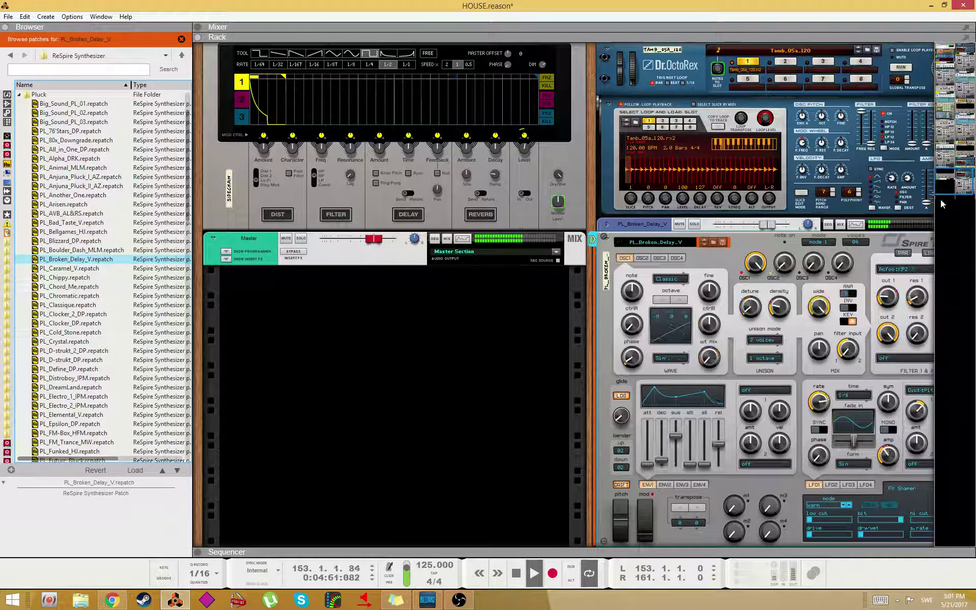
# - Slightly lower the level fader of the new synthesizer's mix channel
pyautogui.moveTo(965, 179); pyautogui.dragTo(960, 204)
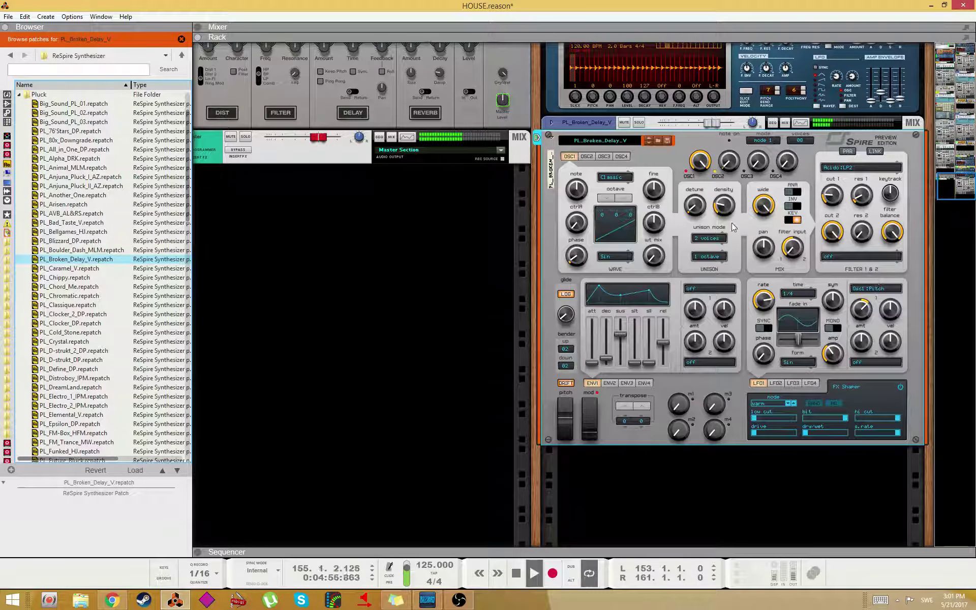
pyautogui.scroll(3, 734, 228)
pyautogui.moveTo(712, 184)
pyautogui.mouseDown()
pyautogui.moveTo(698, 190)
pyautogui.moveTo(707, 186)
pyautogui.mouseUp()
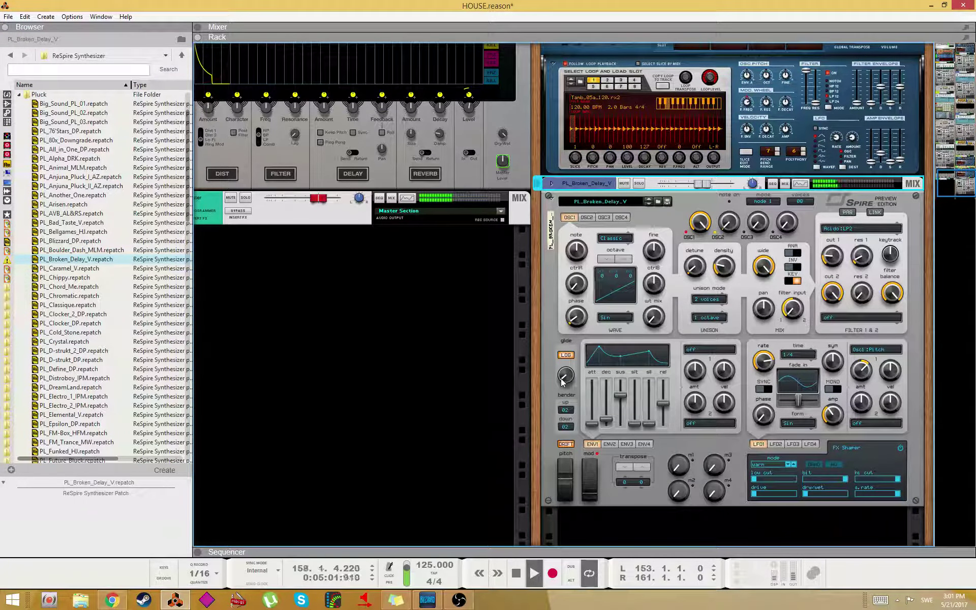
# - Audition the PL_Electro_1_IPM, PL_DreamLand, PL_FM_Trance_MW and PL_Infecto patches, and load PL_Mouth
pyautogui.click(69, 397)
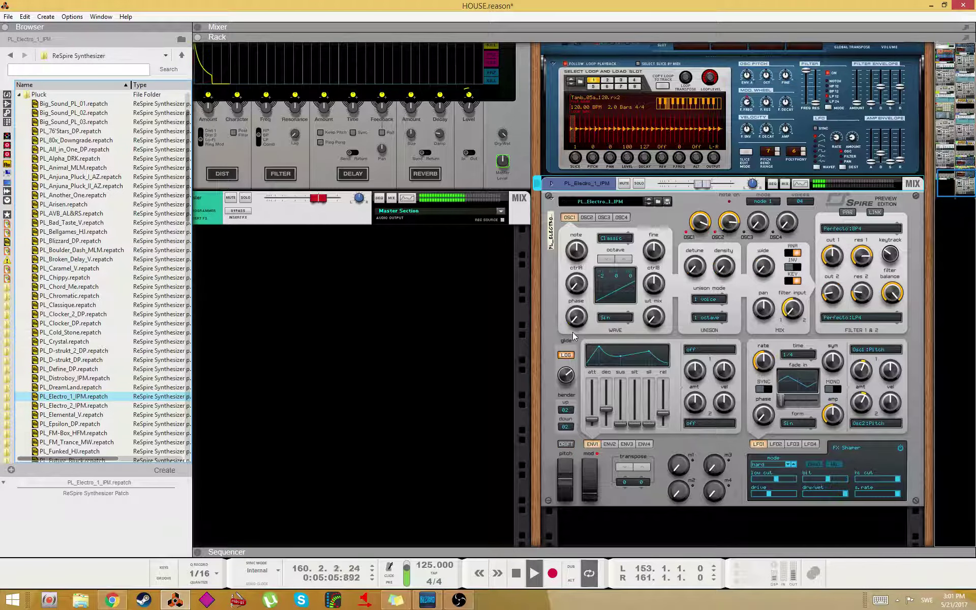
pyautogui.click(75, 387)
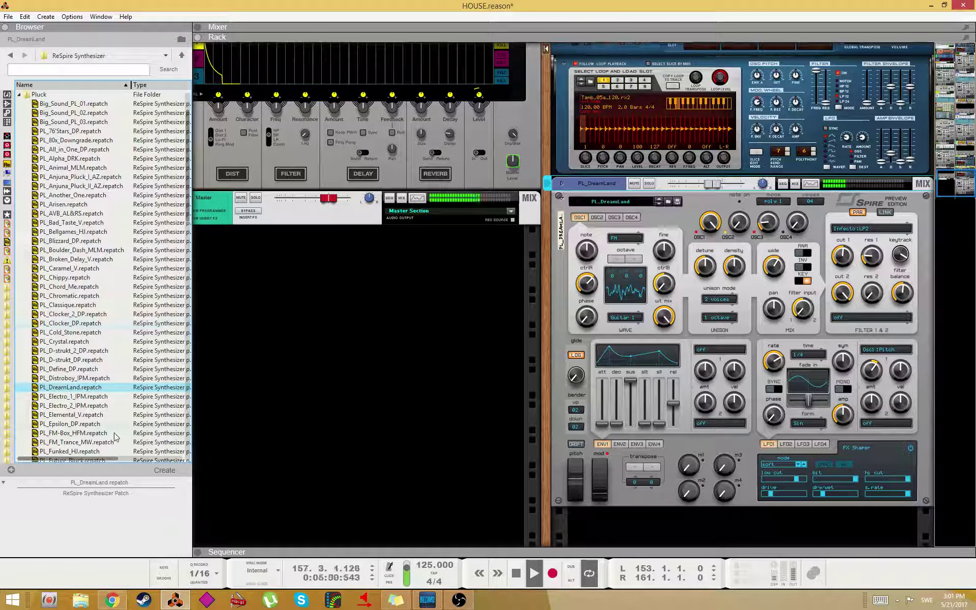
pyautogui.click(89, 442)
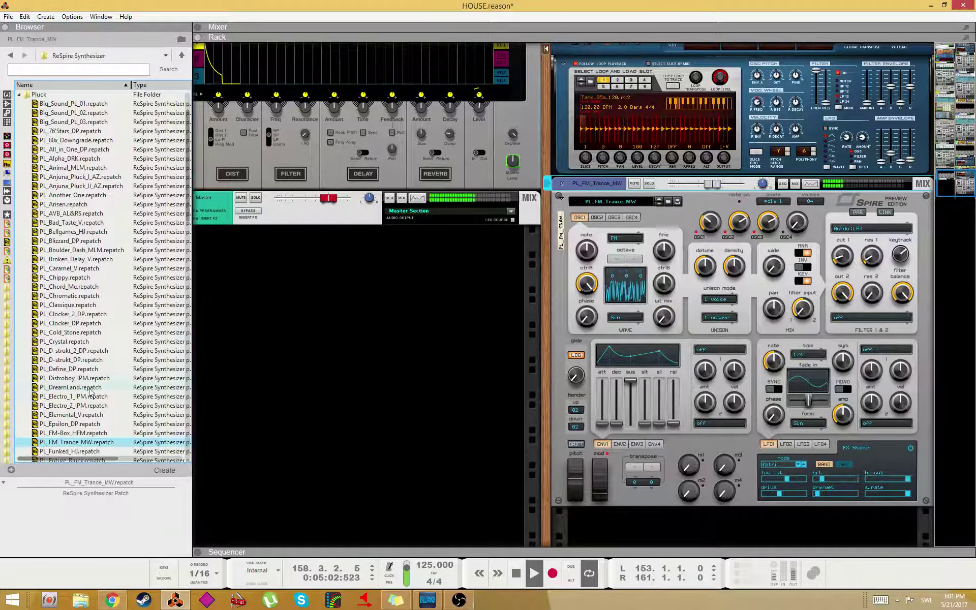
pyautogui.scroll(-3, 84, 401)
pyautogui.click(70, 416)
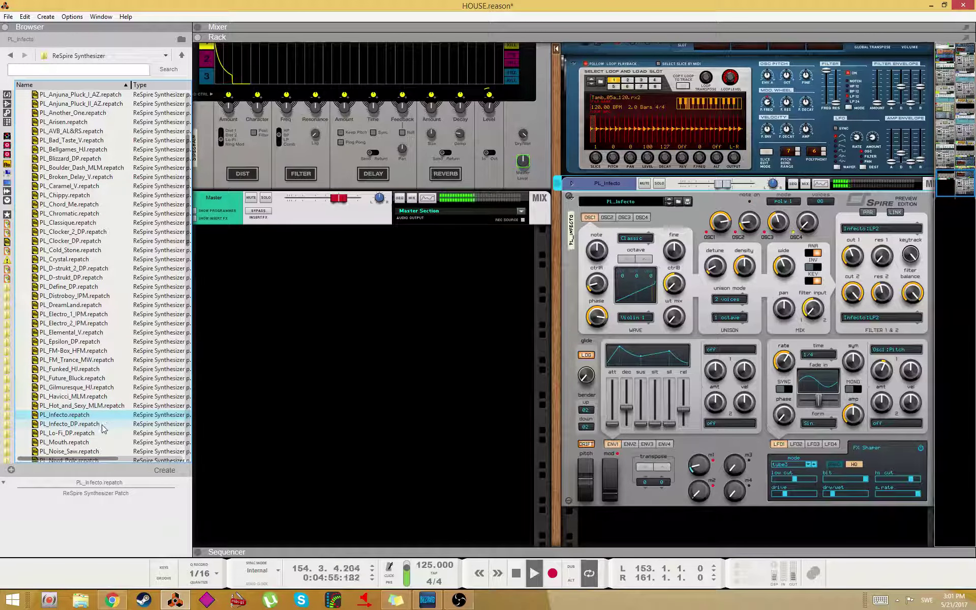
pyautogui.click(72, 444)
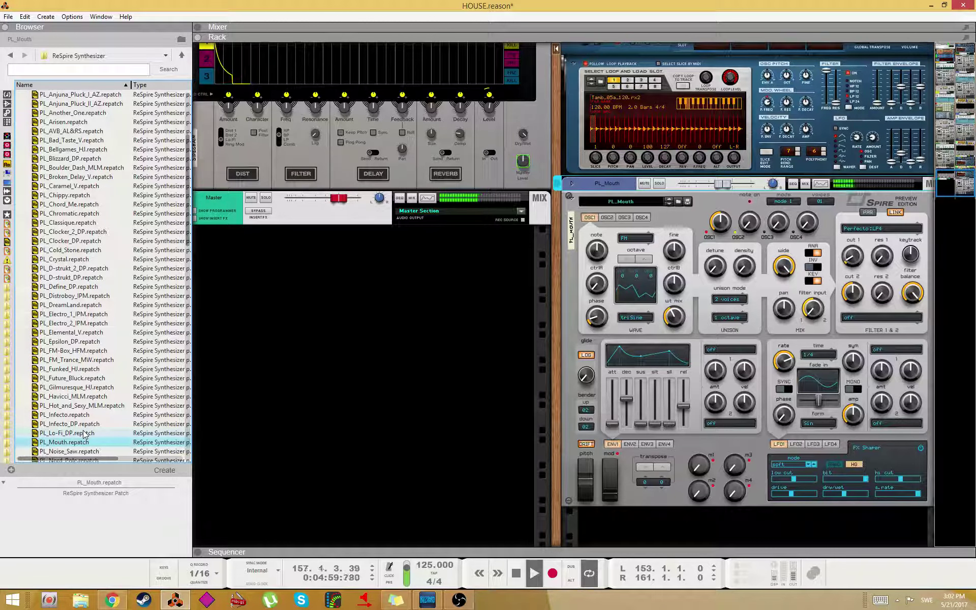
# - Record a four-bar note clip with the PL_Mouth synthesizer from bar 153 and show the sequencer below the rack
pyautogui.scroll(-4, 105, 397)
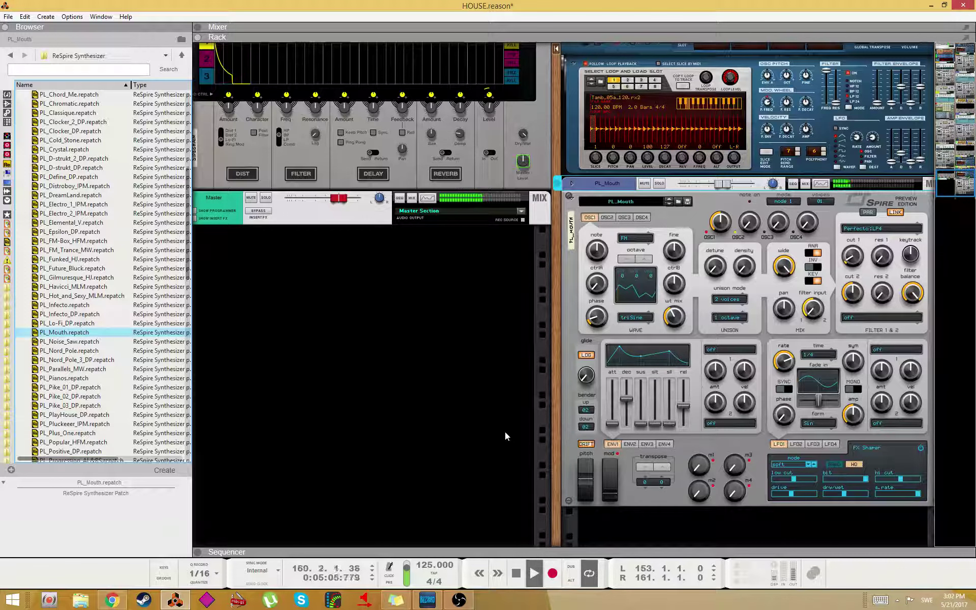
pyautogui.click(552, 574)
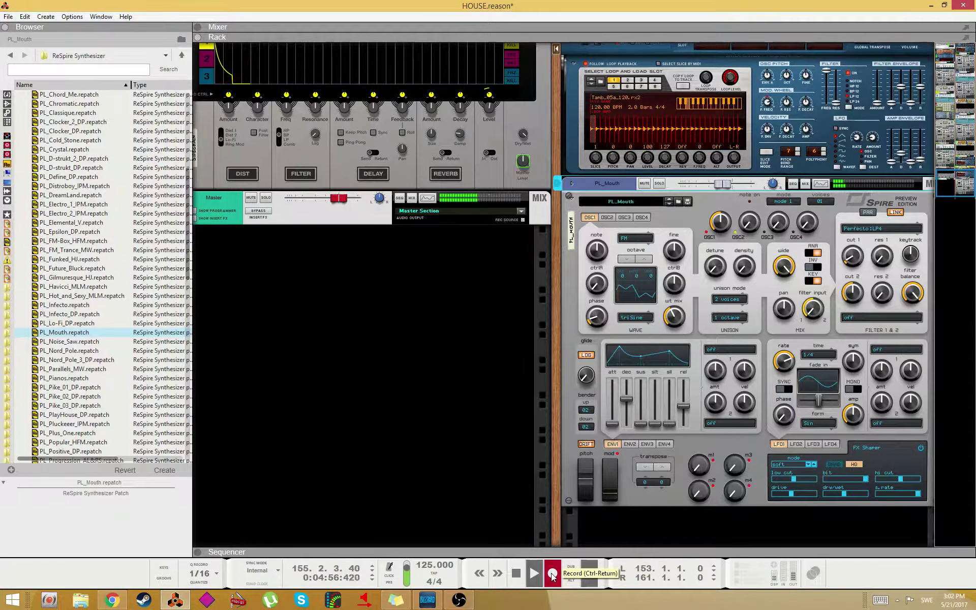
pyautogui.press('F5')
pyautogui.press('F6')
pyautogui.press('F7')
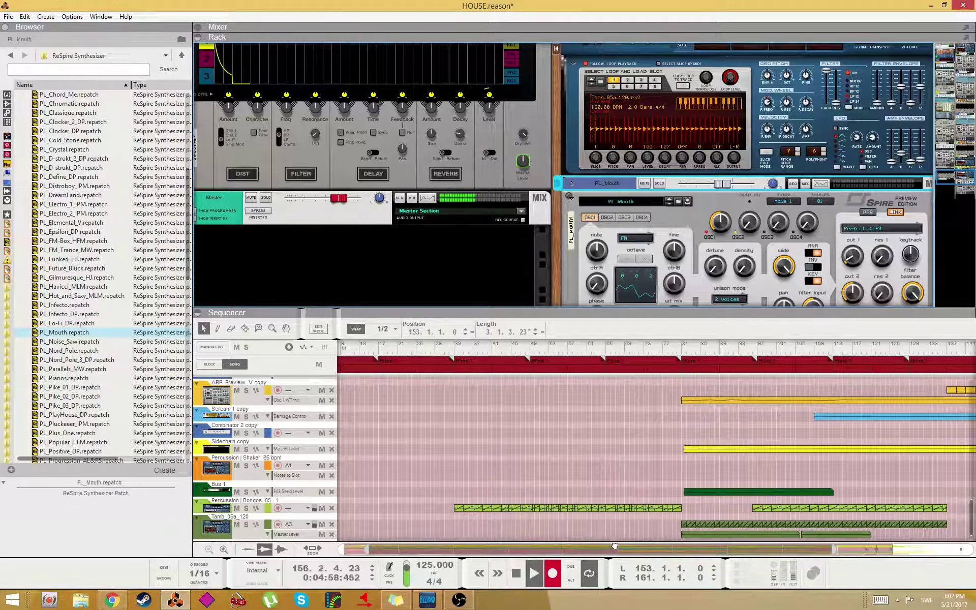
pyautogui.scroll(-3, 667, 294)
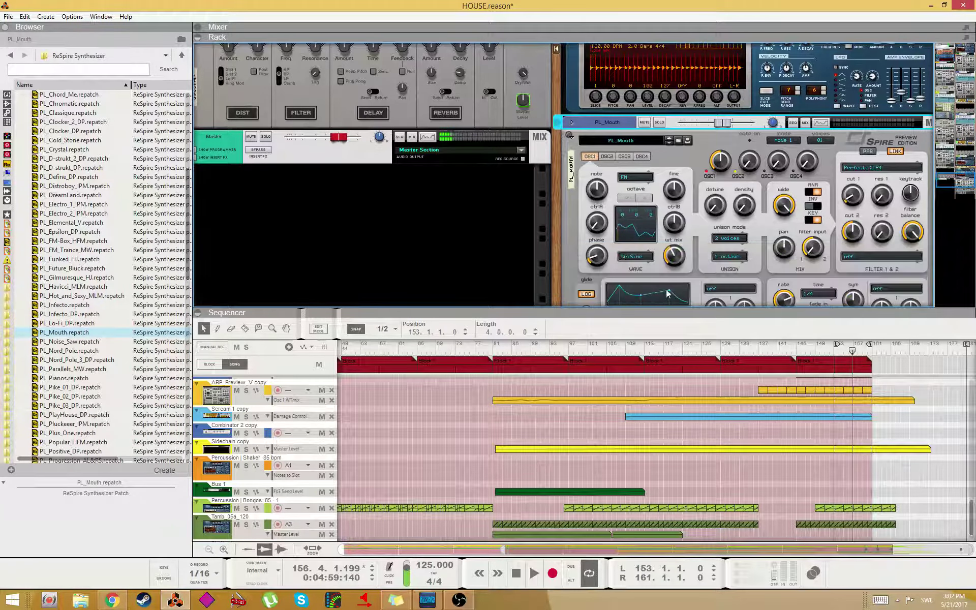
# - Go to the PL_Mouth track, open its recorded clip for editing and quantize the notes
pyautogui.rightClick(696, 174)
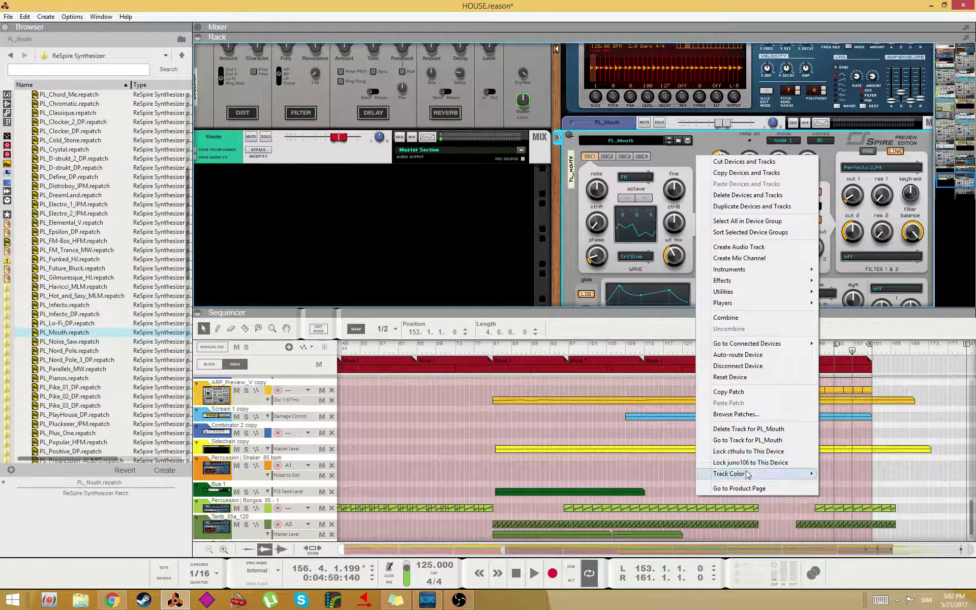
pyautogui.click(744, 441)
pyautogui.doubleClick(838, 536)
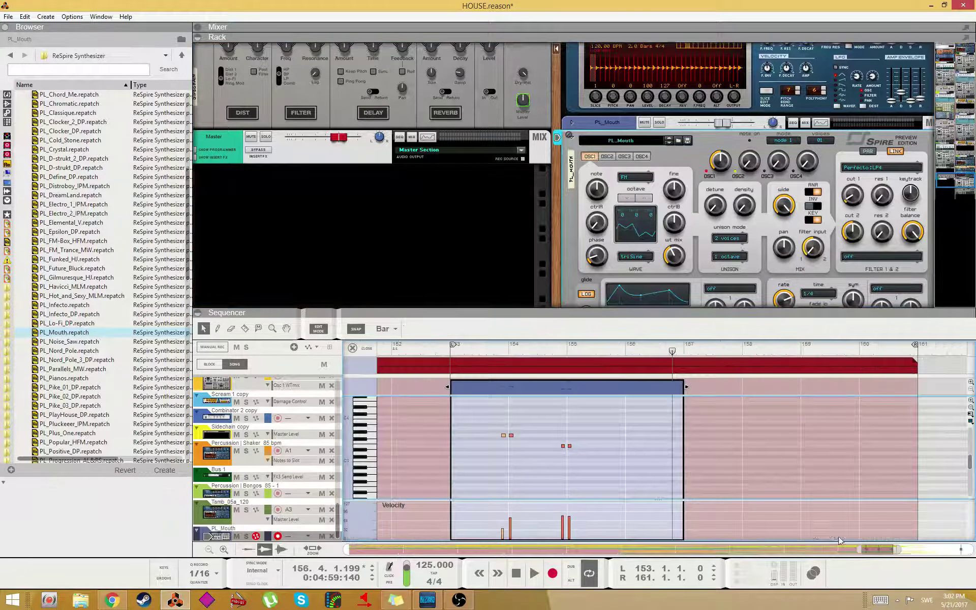
pyautogui.rightClick(506, 388)
pyautogui.click(565, 367)
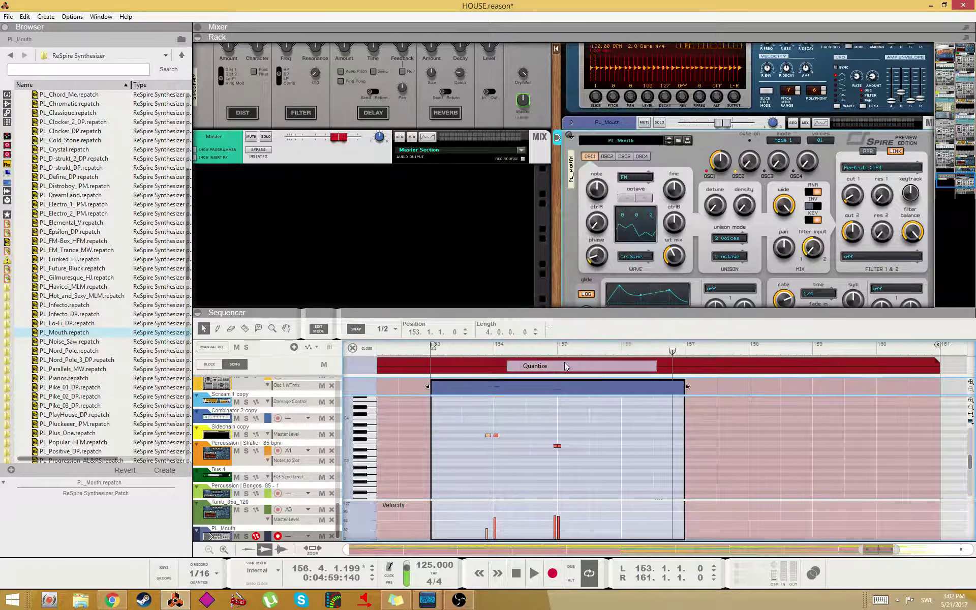
# - Play the quantized PL_Mouth clip from bar 153 to check its timing
pyautogui.click(431, 350)
pyautogui.press('space')
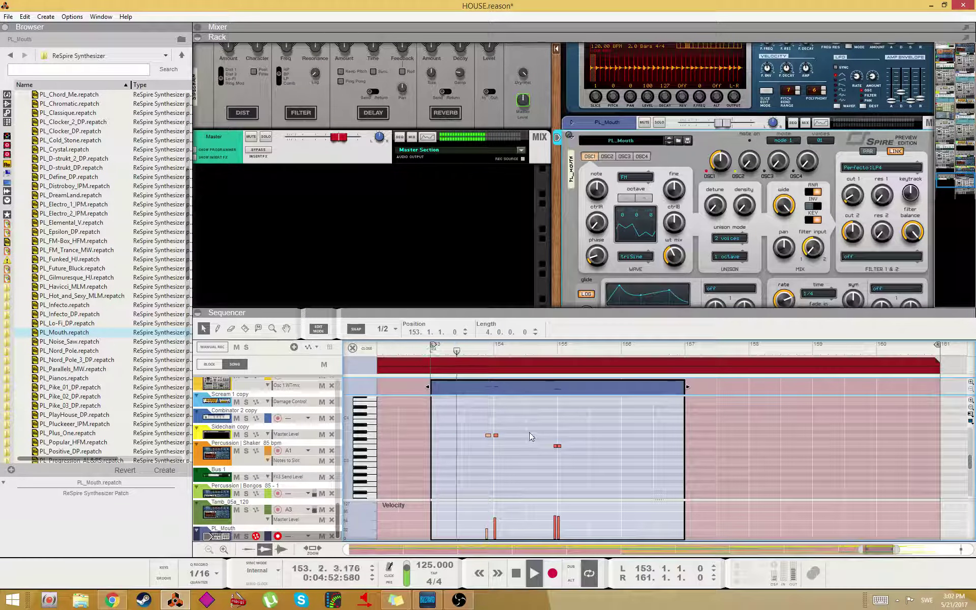
pyautogui.press('space')
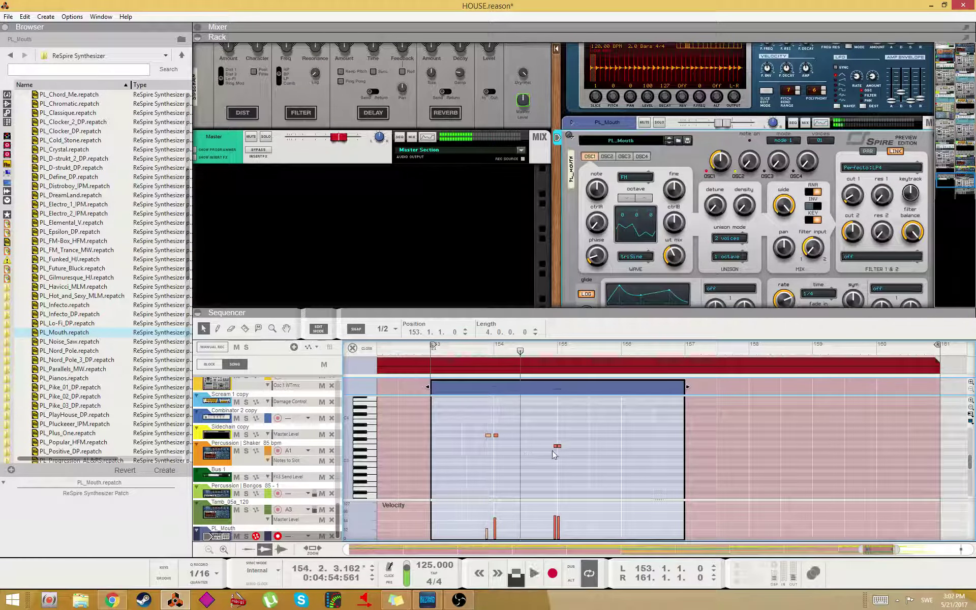
# - Set the snap to 1/16, move the first E3 note to 154.4.3 and play the clip
pyautogui.press('h')
pyautogui.press('h')
pyautogui.click(387, 328)
pyautogui.click(402, 396)
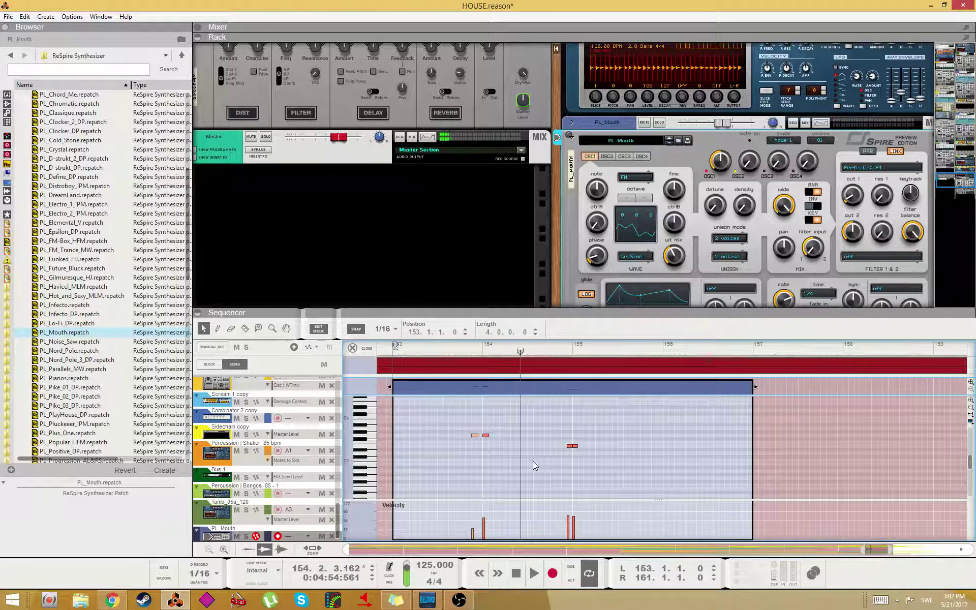
pyautogui.click(570, 447)
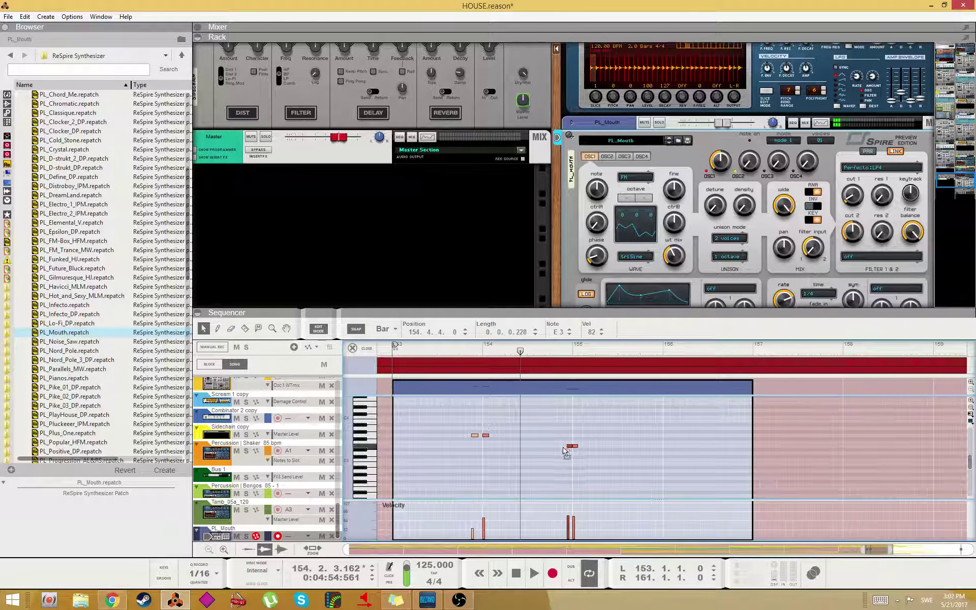
pyautogui.click(386, 329)
pyautogui.click(402, 397)
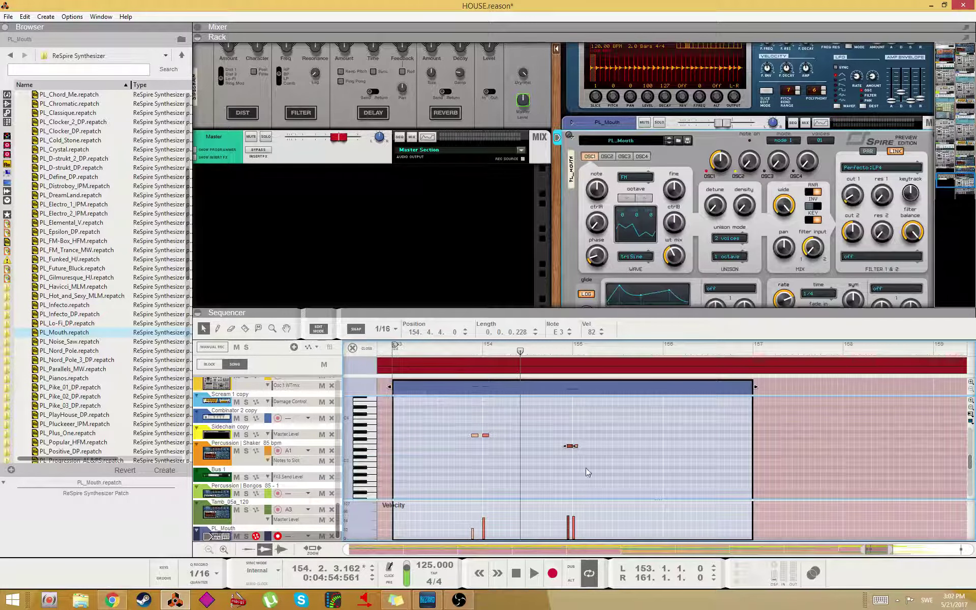
pyautogui.moveTo(570, 447); pyautogui.dragTo(564, 447)
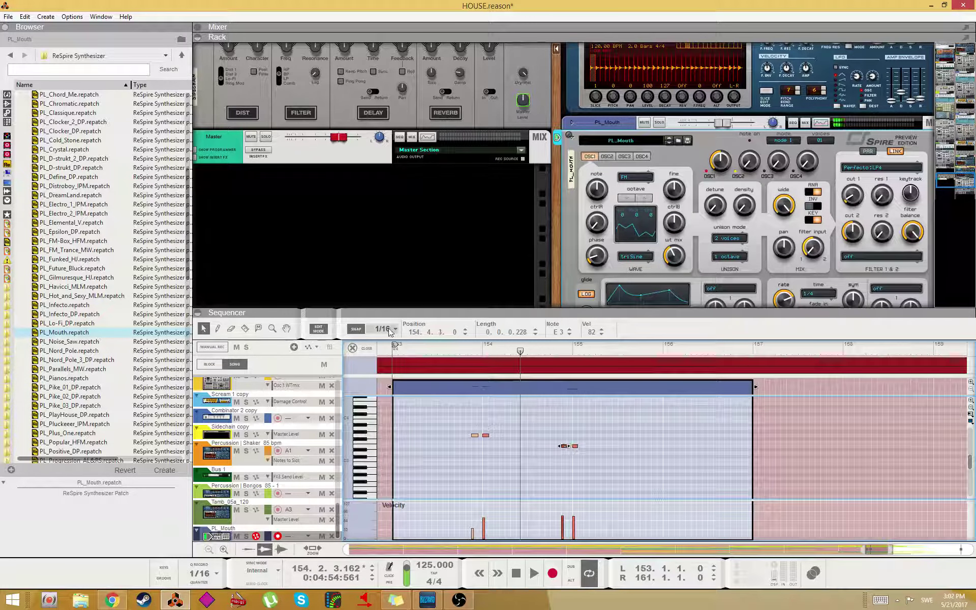
pyautogui.press('space')
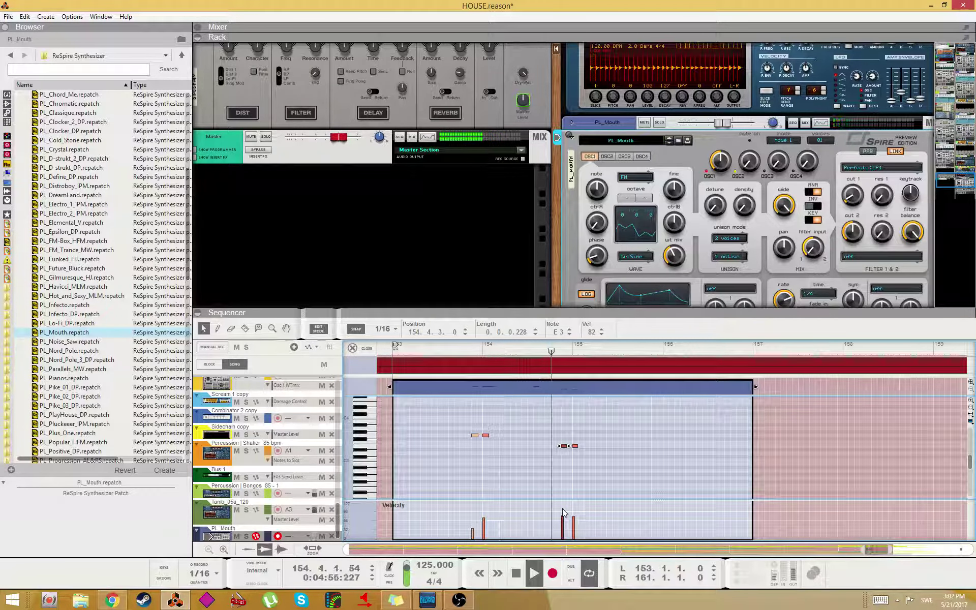
# - Leave clip editing, set the snap to Bar and copy the PL_Mouth clip to bar 157
pyautogui.hotkey('shift', 'Tab')
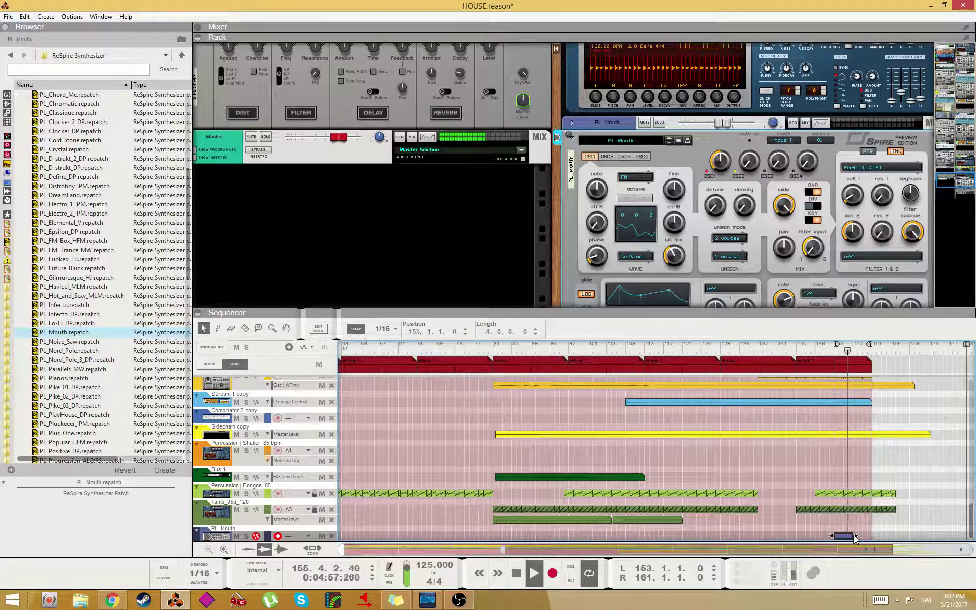
pyautogui.moveTo(845, 536); pyautogui.dragTo(870, 540)
pyautogui.hotkey('ctrl', 'z')
pyautogui.press('space')
pyautogui.click(386, 329)
pyautogui.click(385, 339)
# - Play the loop and step the synthesizer's patch forward from PL_Mouth to PL_Nord_Pole
pyautogui.press('space')
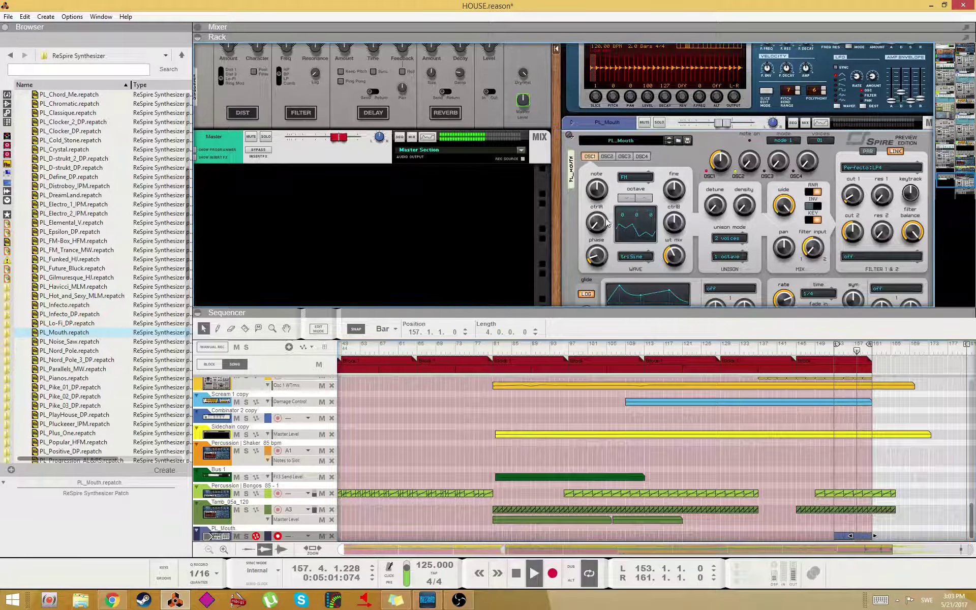
pyautogui.press('Down')
pyautogui.press('Down')
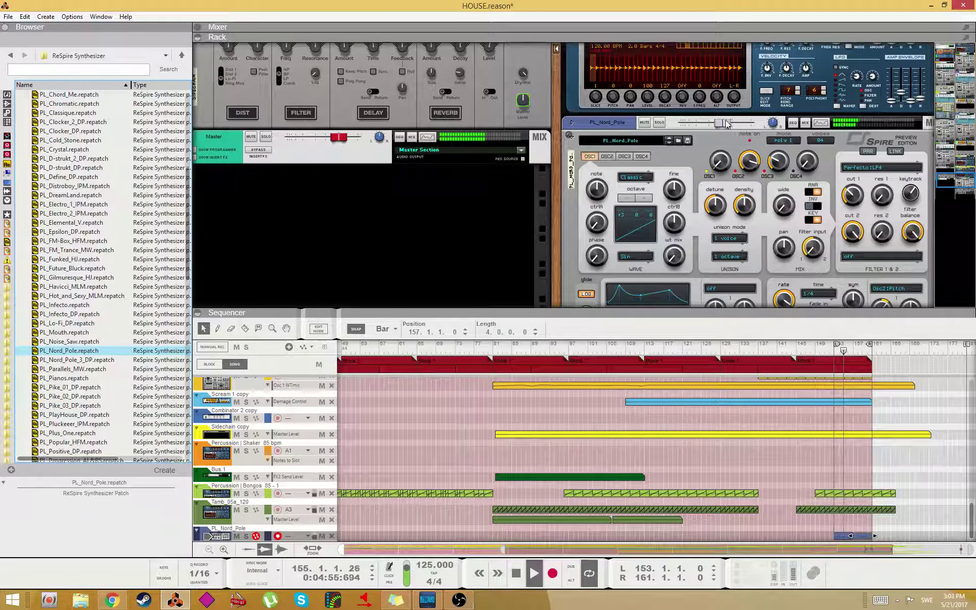
# - Raise the feedback and dry/wet of PL_Nord_Pole's FX Delay and set its channel level to -6.73 dB
pyautogui.moveTo(727, 124); pyautogui.dragTo(751, 124)
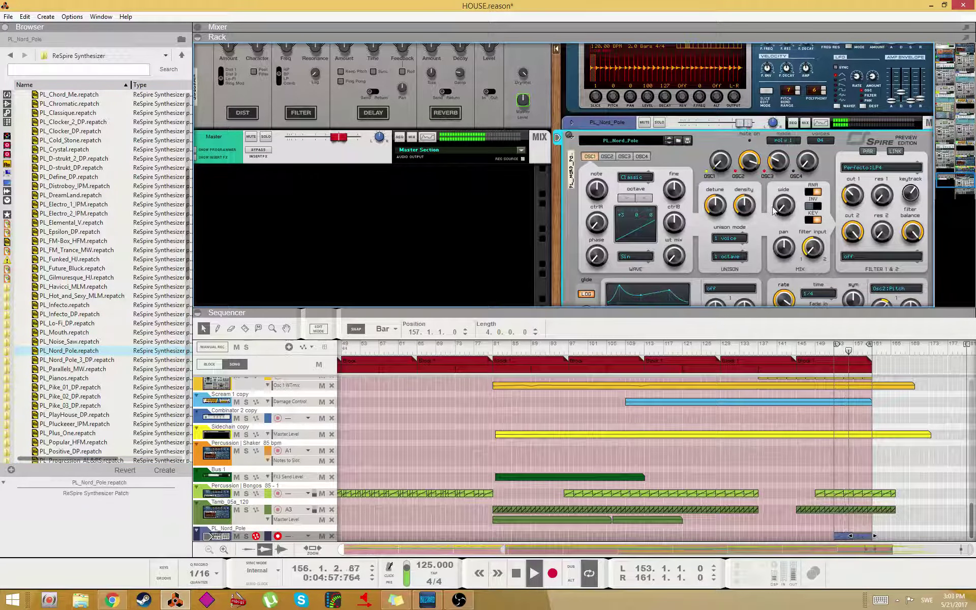
pyautogui.moveTo(769, 313); pyautogui.dragTo(769, 387)
pyautogui.scroll(-3, 923, 178)
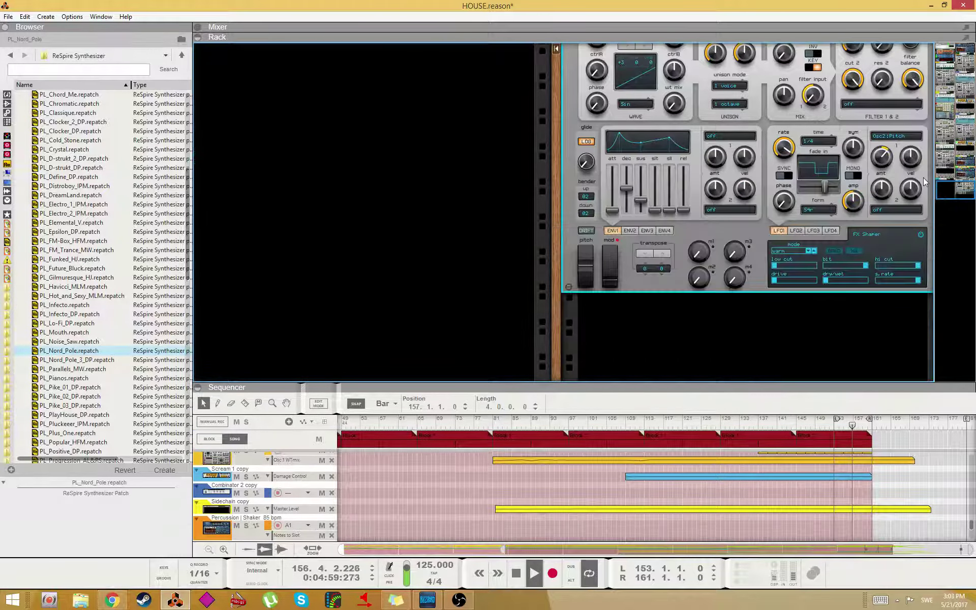
pyautogui.click(874, 237)
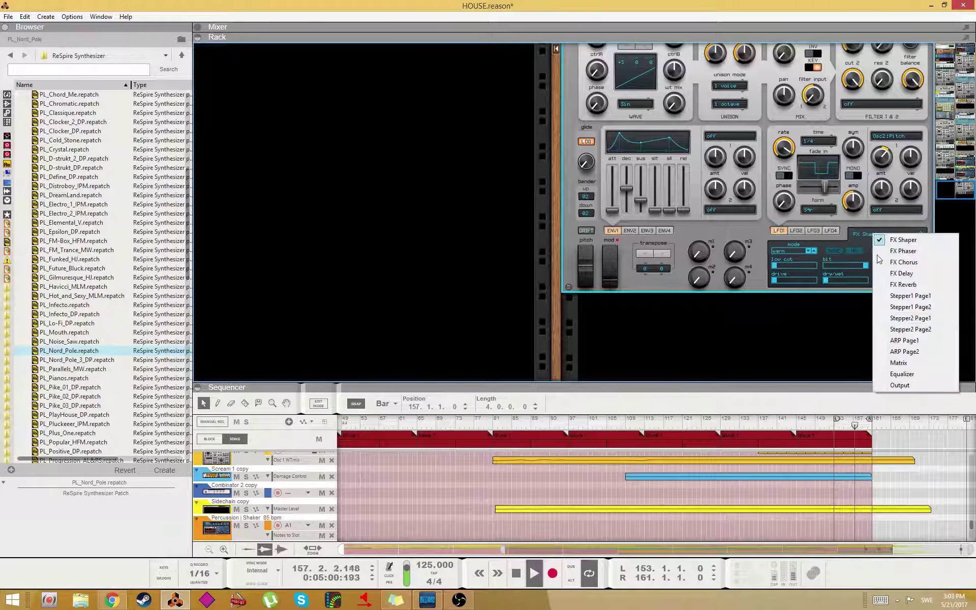
pyautogui.click(910, 273)
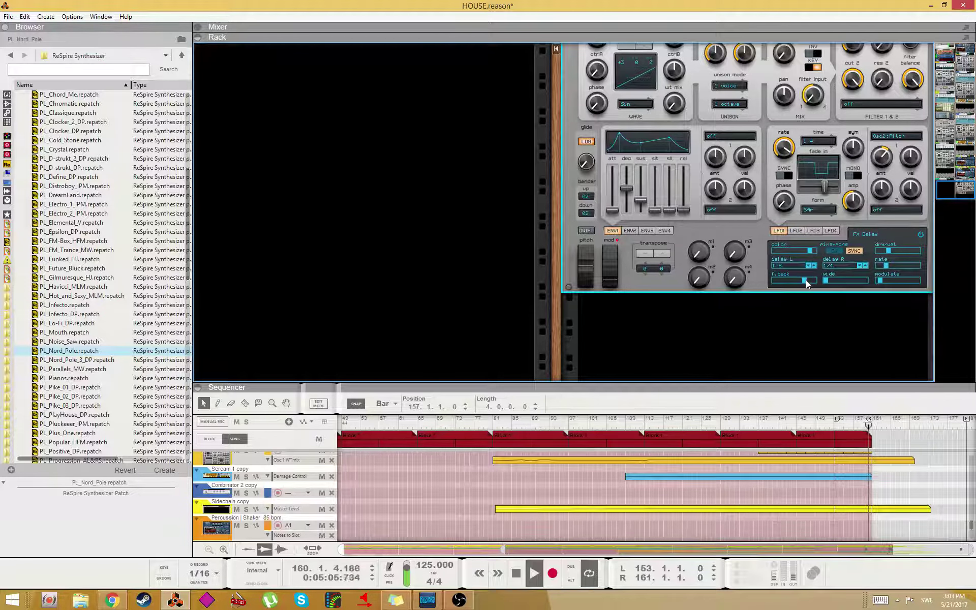
pyautogui.moveTo(807, 280); pyautogui.dragTo(810, 279)
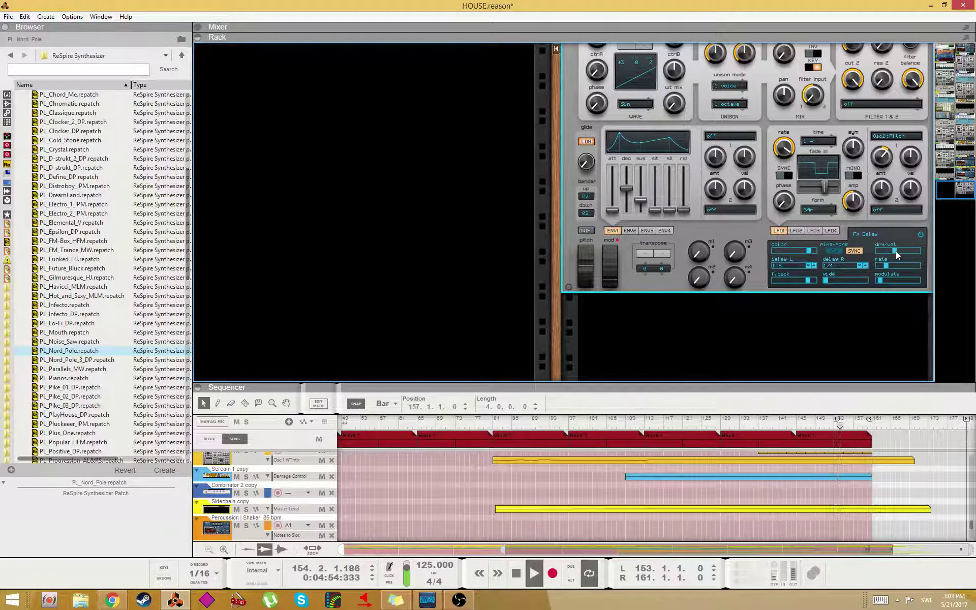
pyautogui.scroll(5, 895, 252)
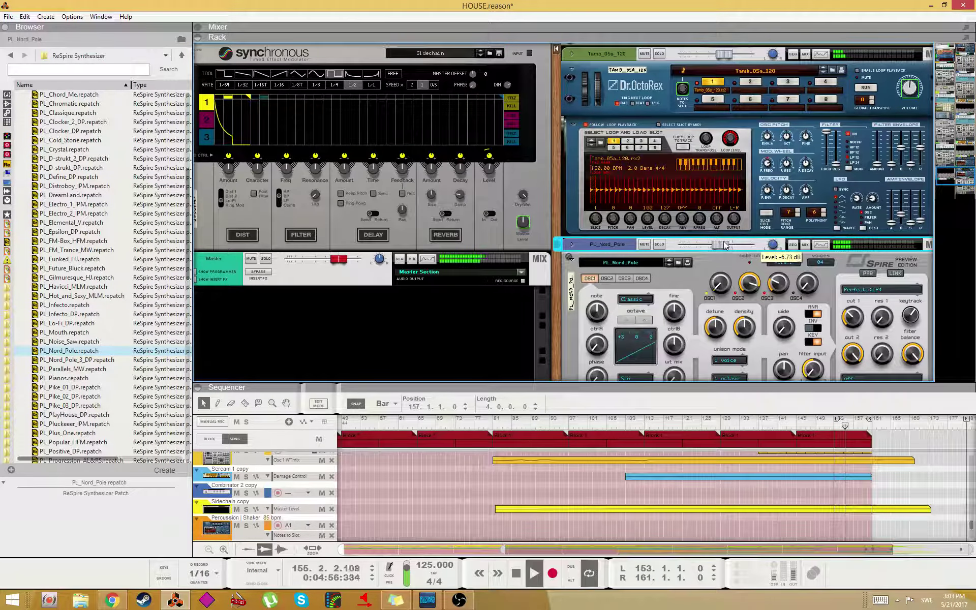
# - Open the PL_Nord_Pole clip at bar 153 for note editing in an enlarged sequencer and end the loop at bar 157
pyautogui.scroll(-5, 725, 246)
pyautogui.scroll(-3, 851, 509)
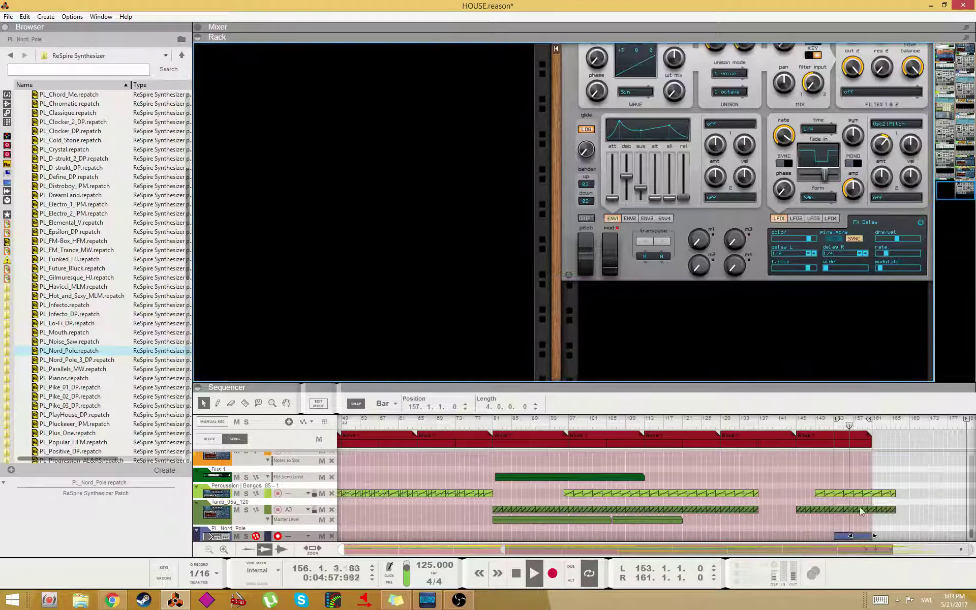
pyautogui.doubleClick(851, 535)
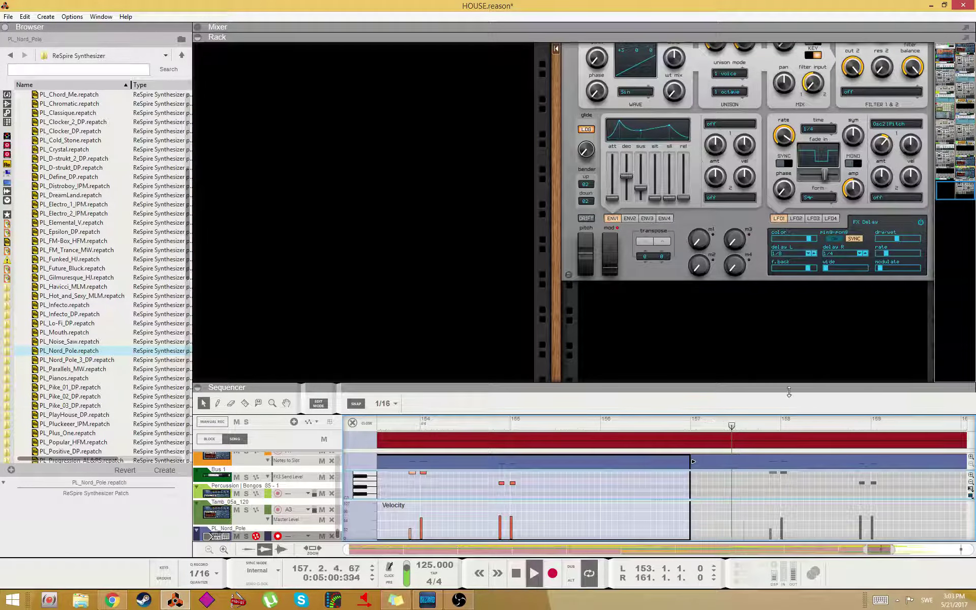
pyautogui.moveTo(789, 392); pyautogui.dragTo(676, 232)
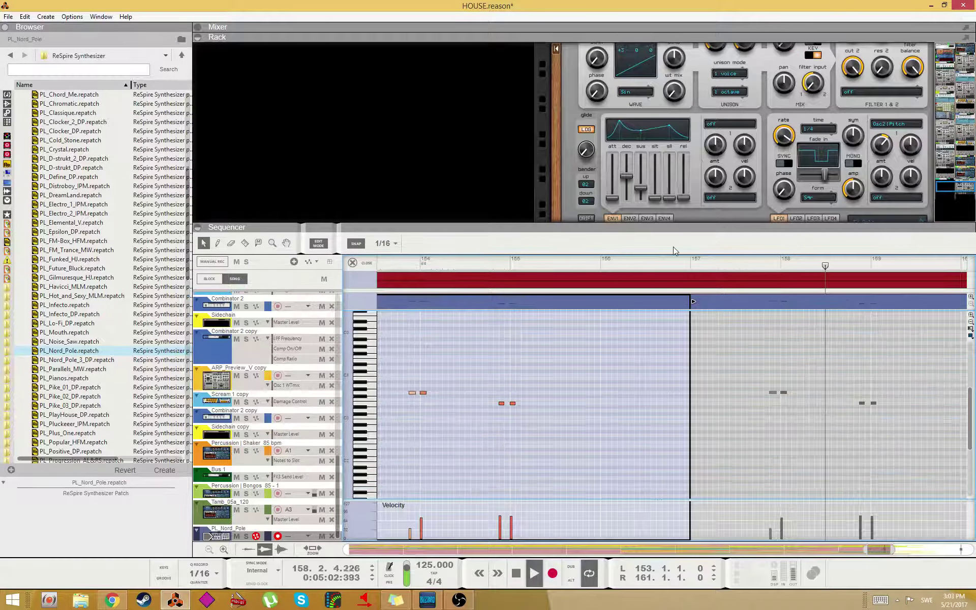
pyautogui.keyDown('alt'); pyautogui.click(690, 262); pyautogui.keyUp('alt')
# - Draw a 1/16 note at 156.3.1 in the PL_Nord_Pole clip and raise it to C4
pyautogui.press('w')
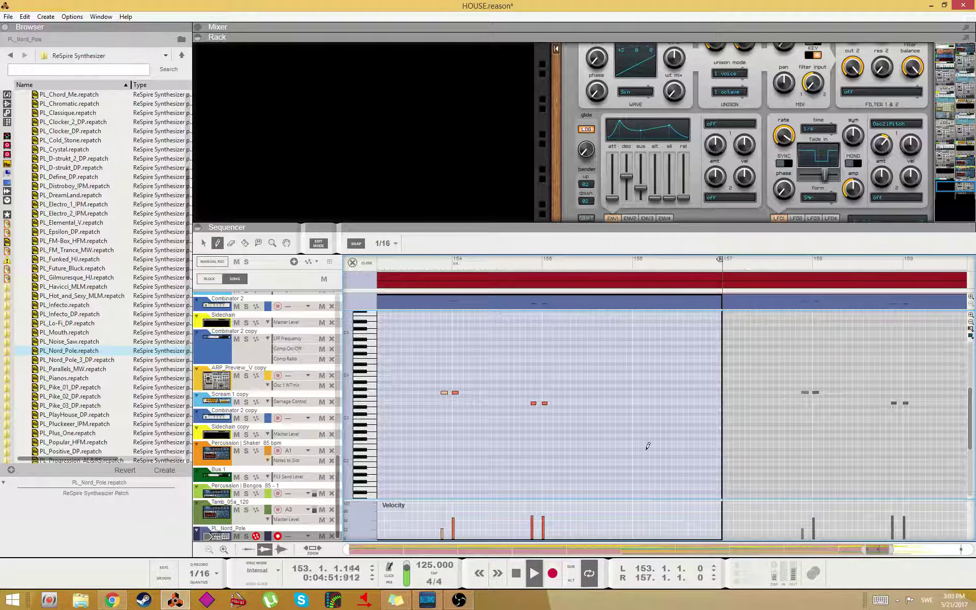
pyautogui.click(680, 463)
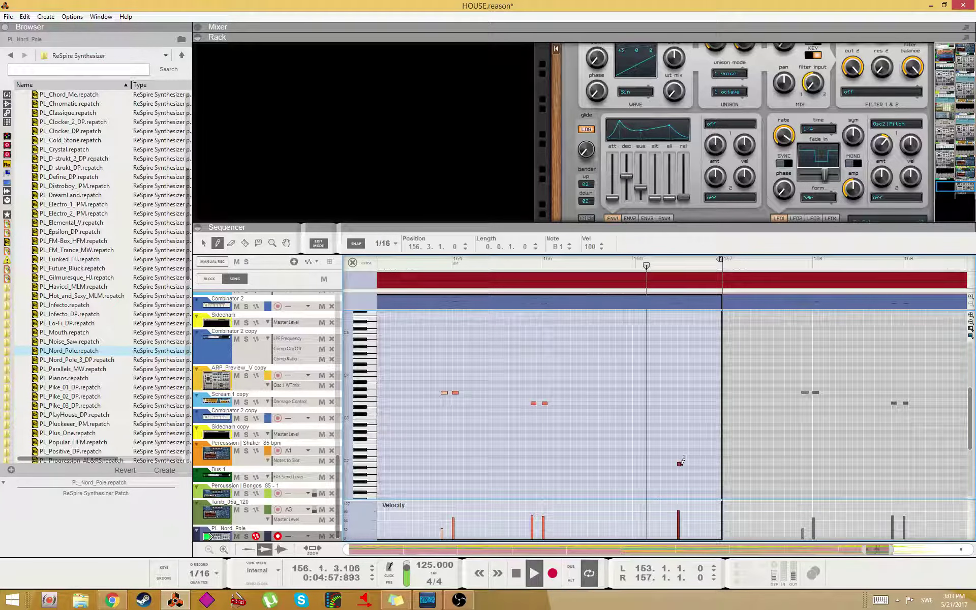
pyautogui.press('q')
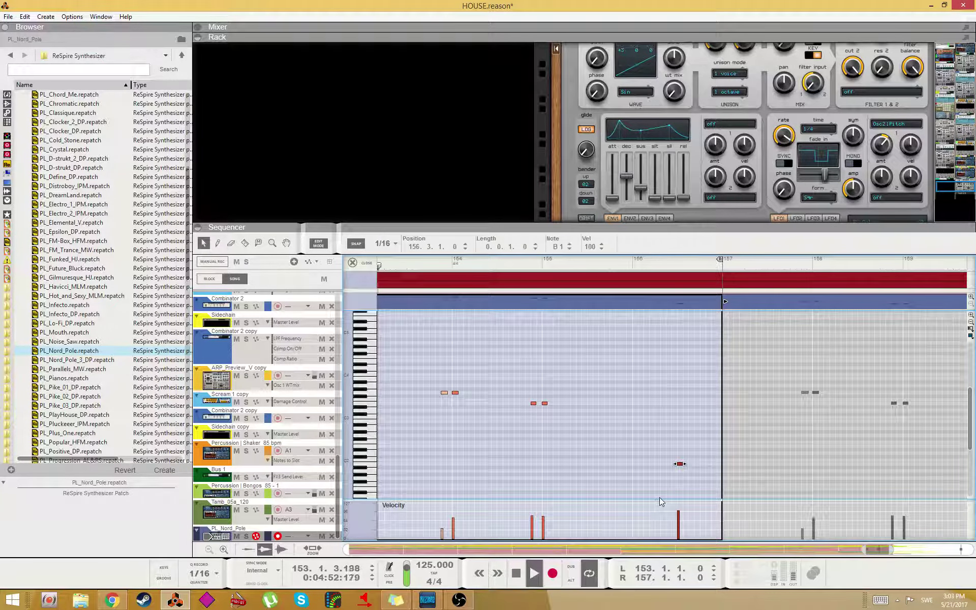
pyautogui.press('Up')
pyautogui.press('Up')
pyautogui.press('Up')
pyautogui.press('Up')
pyautogui.press('Up')
pyautogui.press('Up')
pyautogui.press('Up')
pyautogui.press('Up')
pyautogui.press('Up')
pyautogui.press('Up')
pyautogui.press('Up')
pyautogui.press('Up')
pyautogui.press('Up')
pyautogui.press('Up')
pyautogui.press('Up')
pyautogui.press('Up')
pyautogui.press('Up')
pyautogui.press('Up')
pyautogui.press('Up')
pyautogui.press('Up')
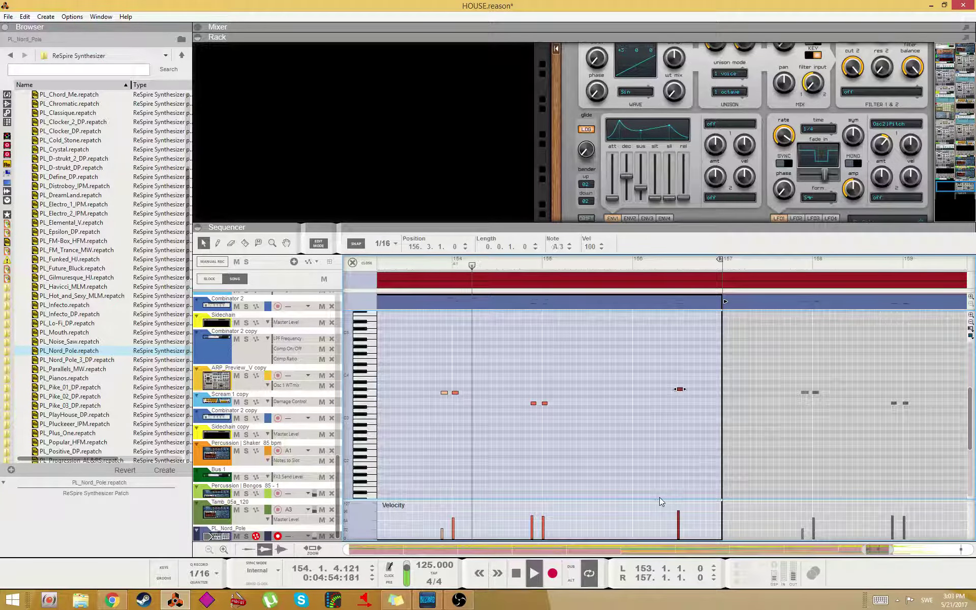
pyautogui.press('Up')
pyautogui.press('Up')
pyautogui.press('Up')
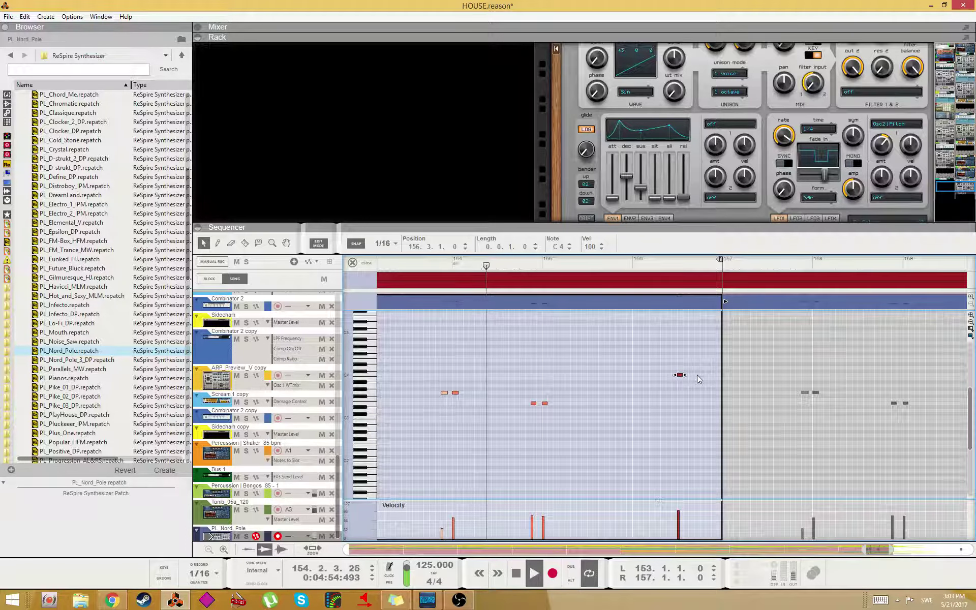
# - Move the C4 note to 156.1.1 and draw a second C4 note before it at 155.4.3
pyautogui.press('p')
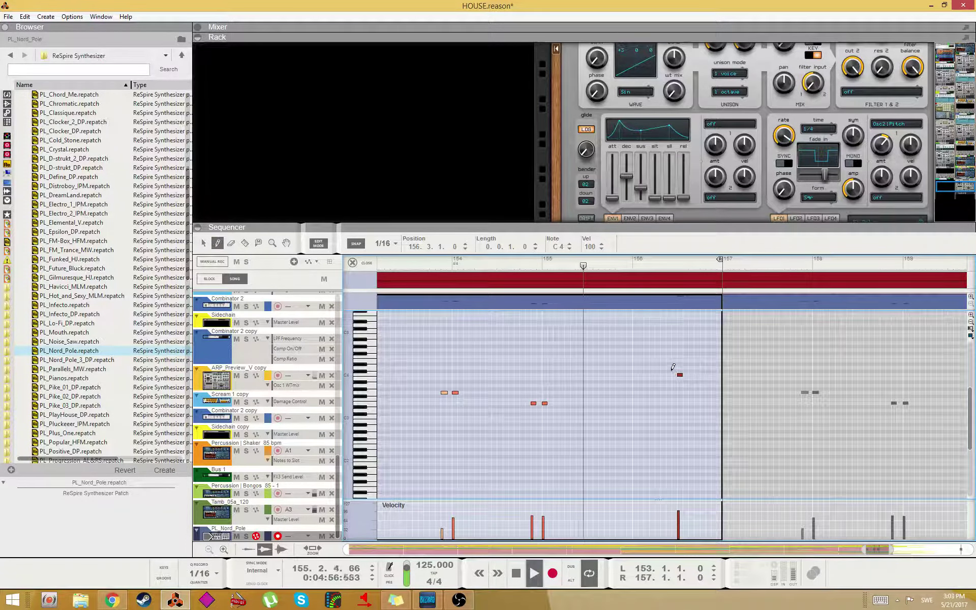
pyautogui.press('q')
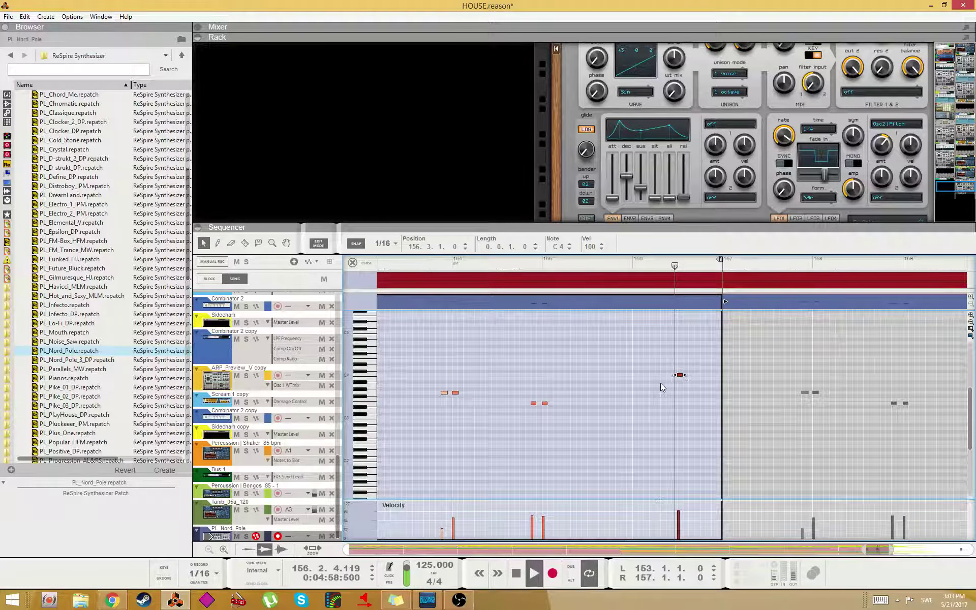
pyautogui.hotkey('ctrl', 'Left')
pyautogui.hotkey('ctrl', 'Right')
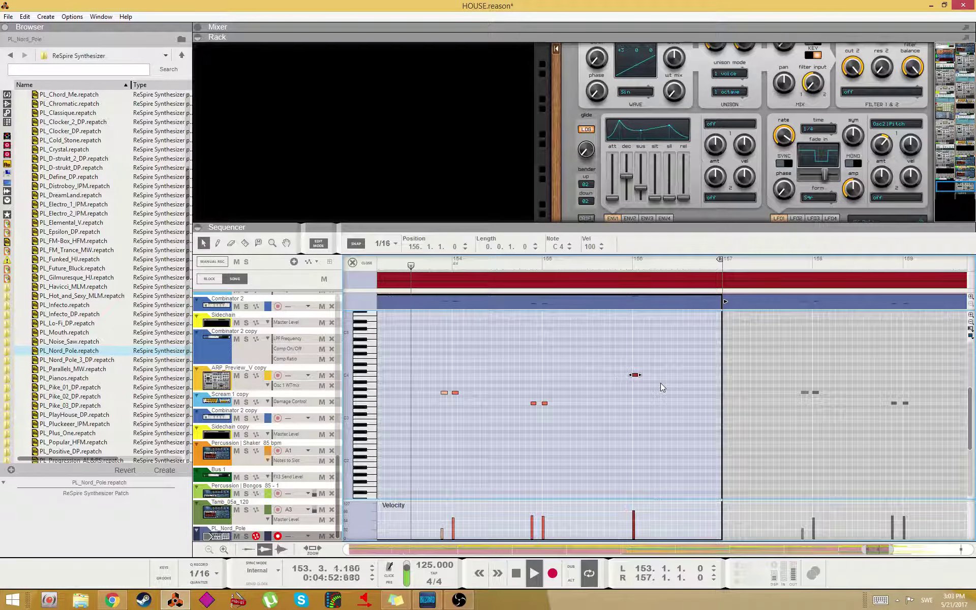
pyautogui.press('w')
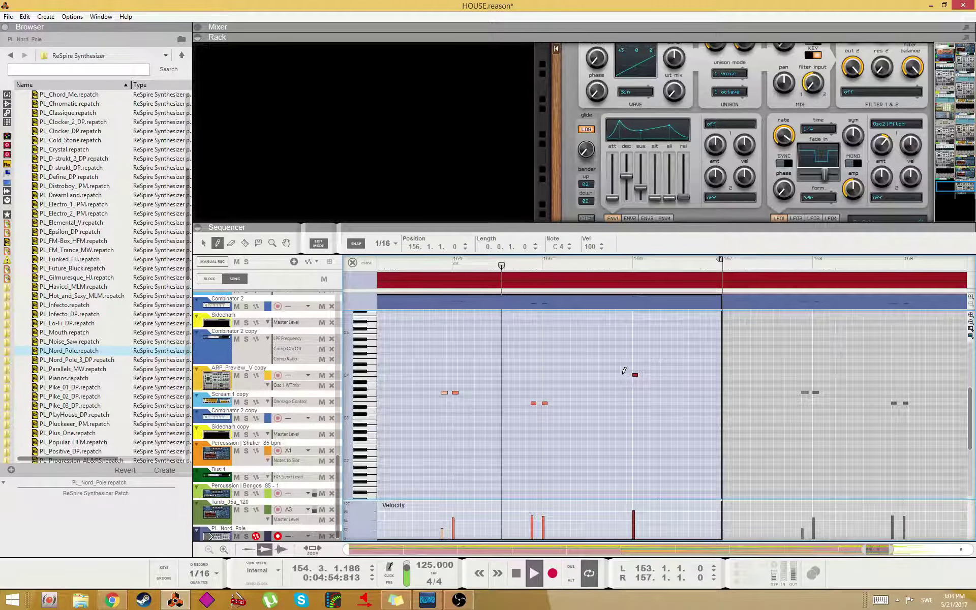
pyautogui.click(618, 375)
pyautogui.press('q')
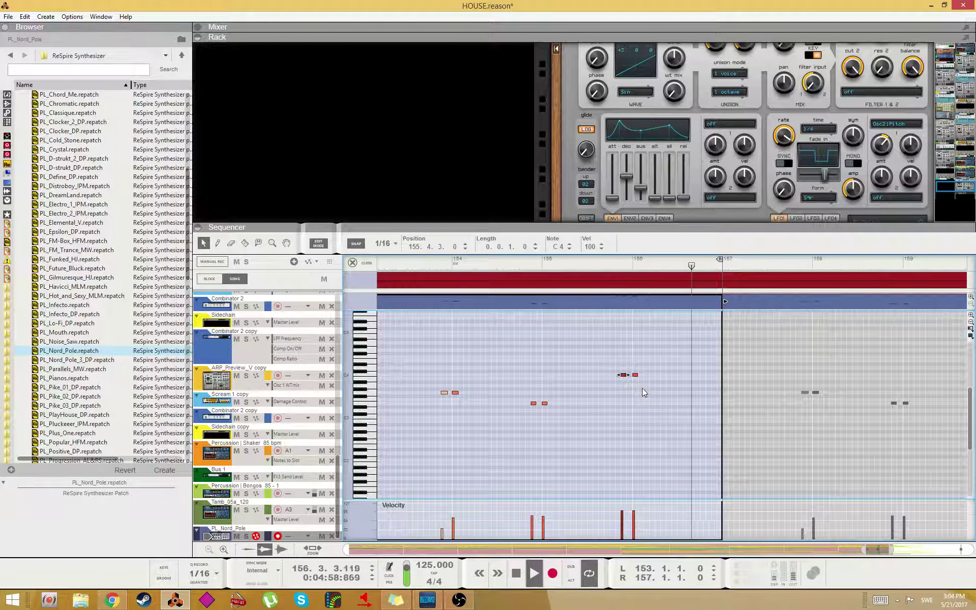
pyautogui.press('Right')
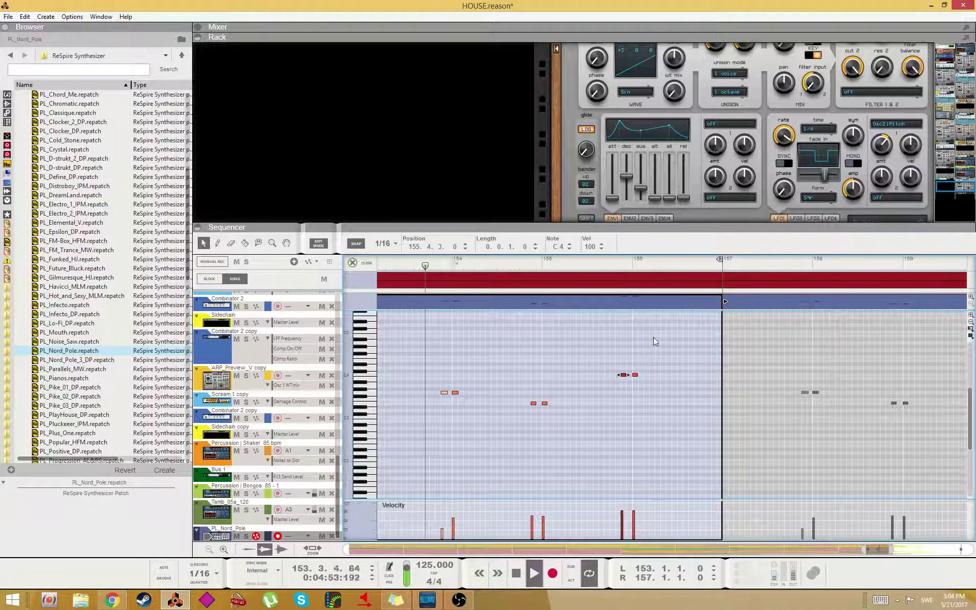
# - Select both C4 notes and transpose them down one octave to C3
pyautogui.press('w')
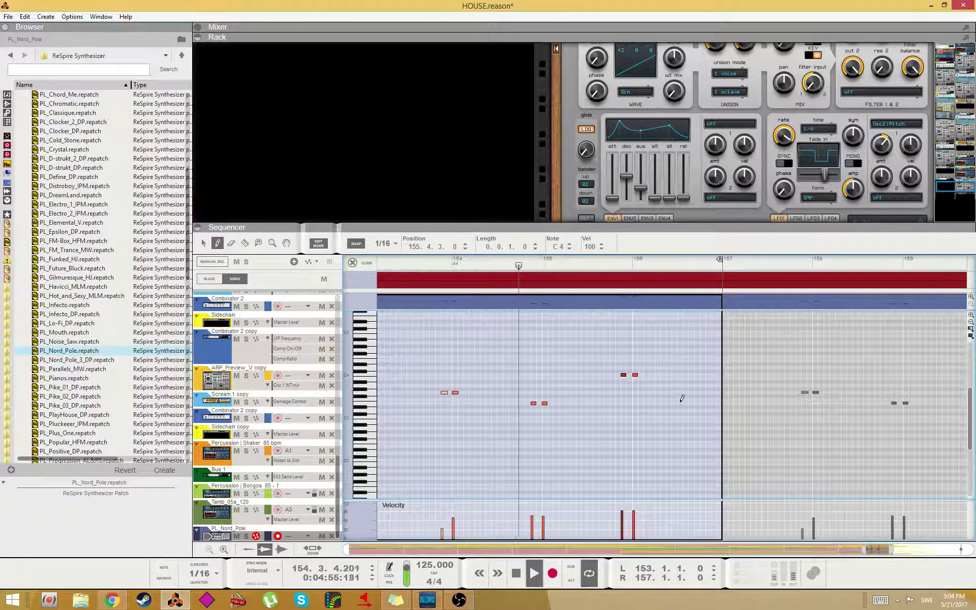
pyautogui.press('q')
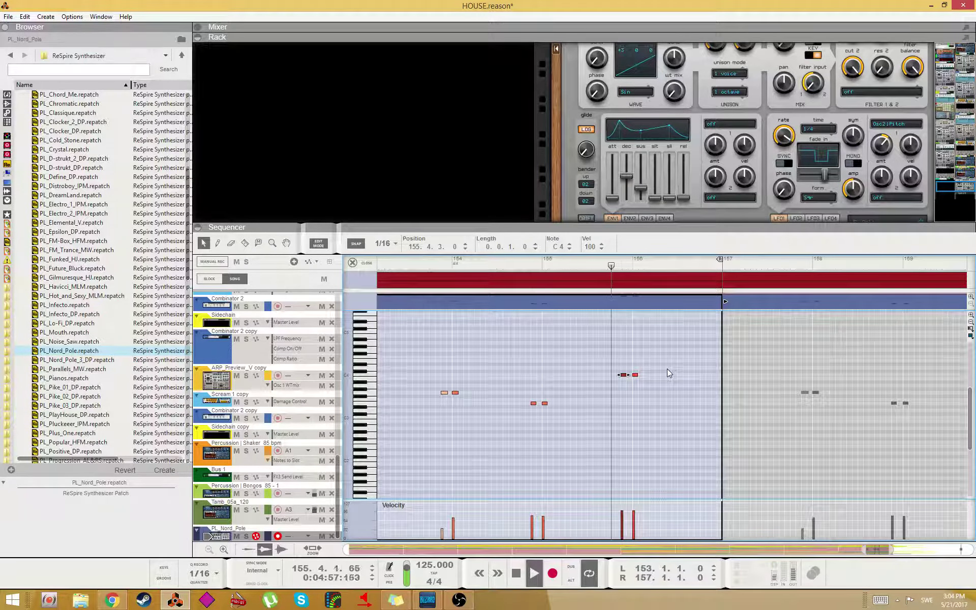
pyautogui.moveTo(654, 360); pyautogui.dragTo(605, 383)
pyautogui.press('Down')
pyautogui.press('Down')
pyautogui.press('Down')
pyautogui.press('Down')
pyautogui.press('Down')
pyautogui.press('Down')
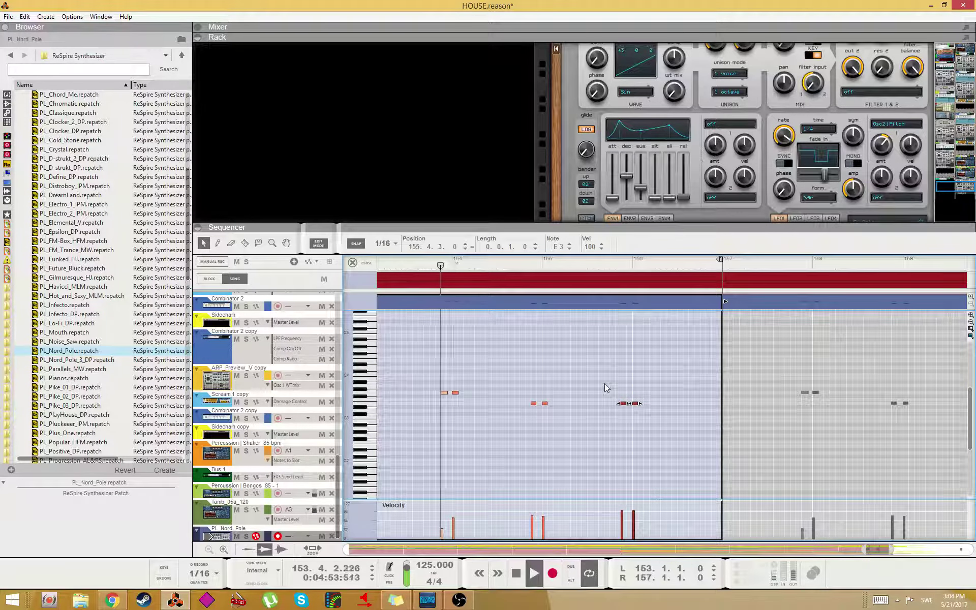
pyautogui.press('Down')
pyautogui.press('Down')
pyautogui.press('Down')
pyautogui.press('Down')
pyautogui.press('Down')
pyautogui.press('Down')
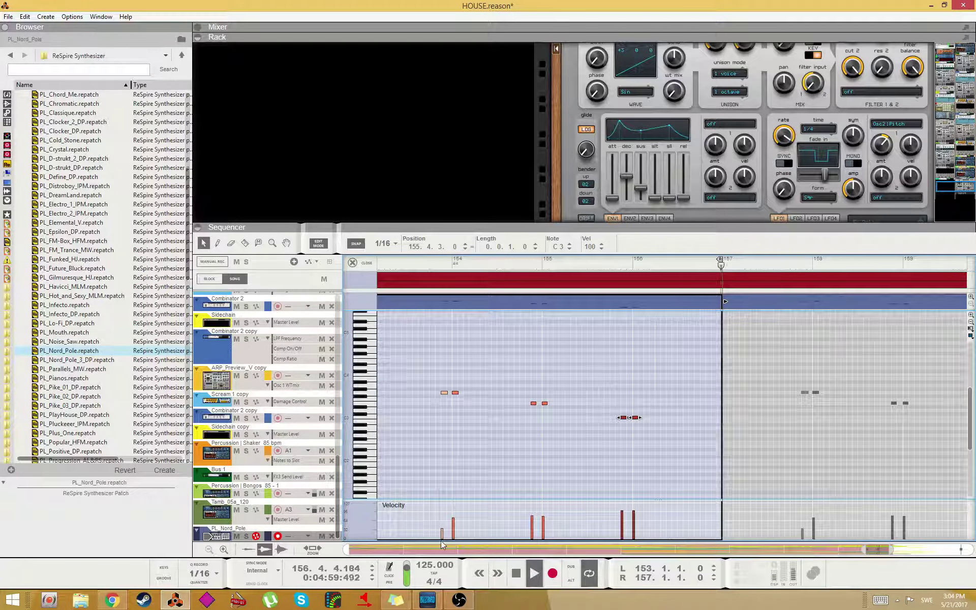
# - Move the second PL_Nord_Pole clip from bar 157 to bar 161 and lengthen the first clip to 9 bars
pyautogui.moveTo(892, 549); pyautogui.dragTo(922, 552)
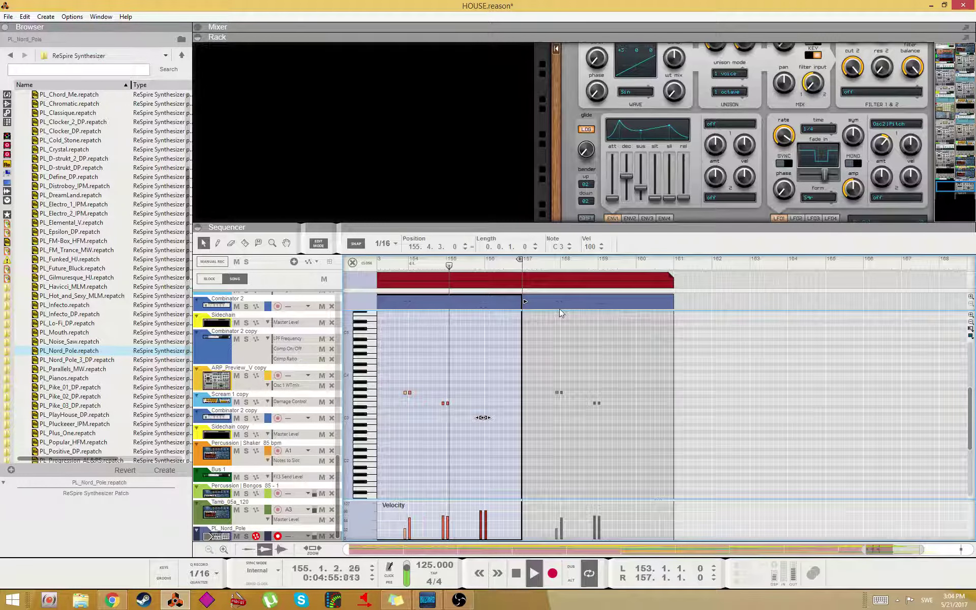
pyautogui.moveTo(561, 304); pyautogui.dragTo(727, 309)
pyautogui.click(517, 304)
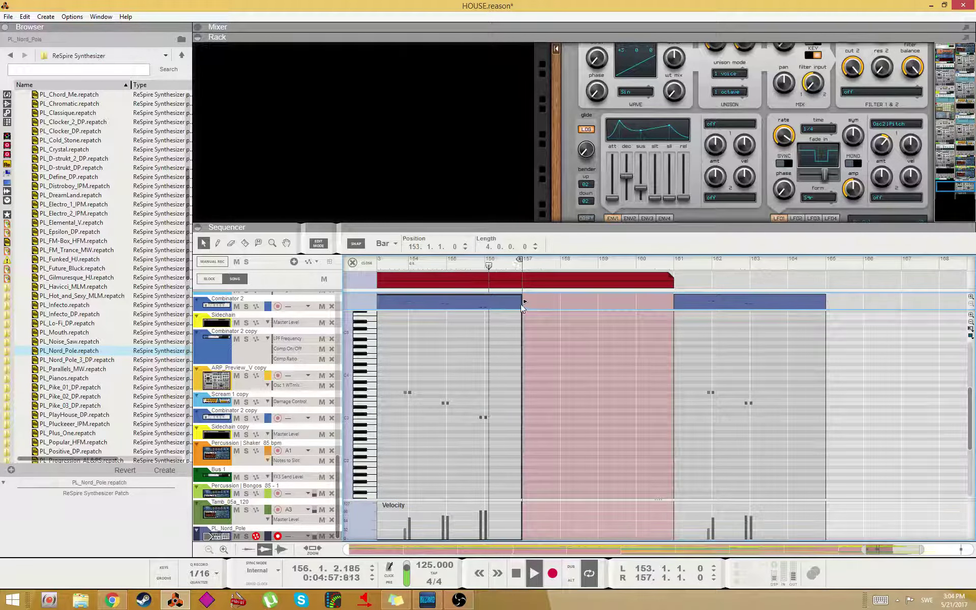
pyautogui.moveTo(524, 301); pyautogui.dragTo(682, 313)
pyautogui.moveTo(491, 455); pyautogui.dragTo(482, 426)
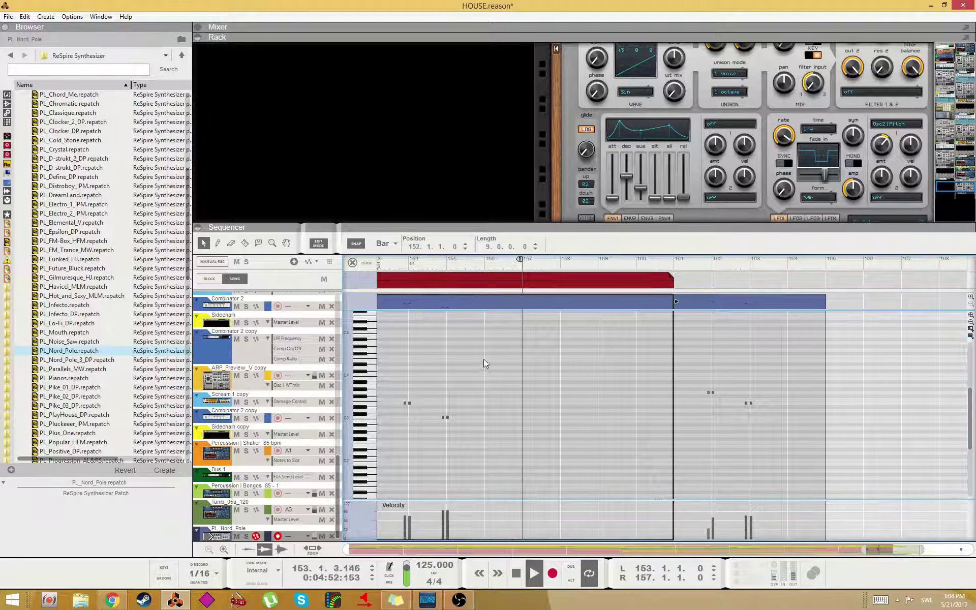
# - Set the snap to 1/16, reopen the lengthened clip, undo its last move and stop playback
pyautogui.click(387, 243)
pyautogui.click(402, 310)
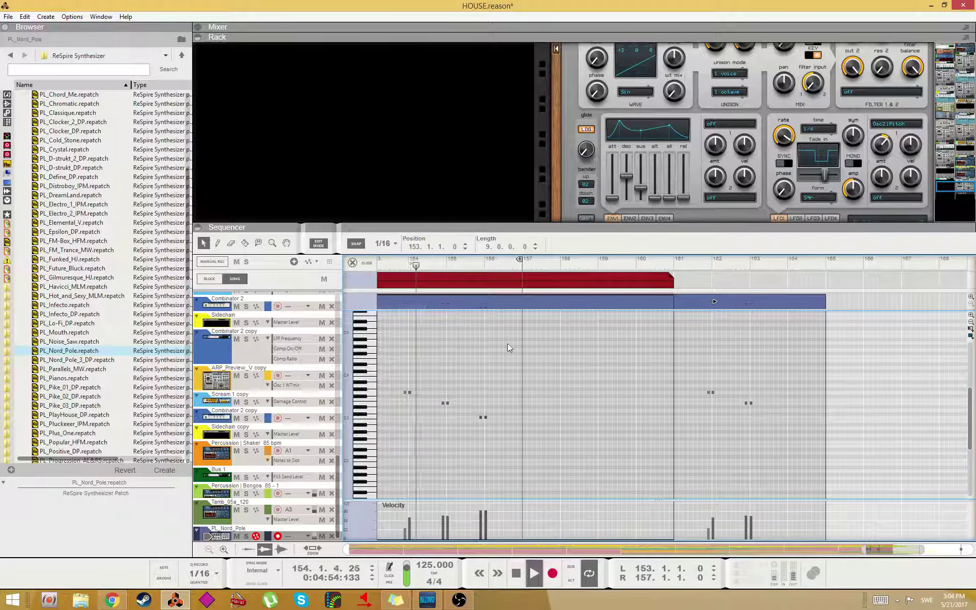
pyautogui.doubleClick(504, 298)
pyautogui.moveTo(786, 395); pyautogui.dragTo(728, 421)
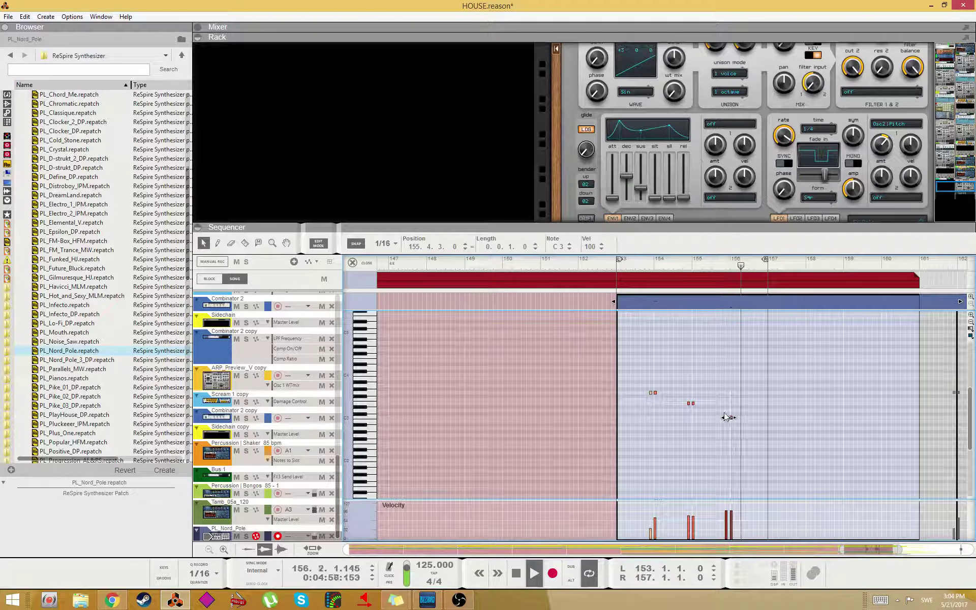
pyautogui.moveTo(703, 305)
pyautogui.mouseDown()
pyautogui.moveTo(679, 306)
pyautogui.moveTo(700, 311)
pyautogui.mouseUp()
pyautogui.hotkey('ctrl', 'z')
pyautogui.press('space')
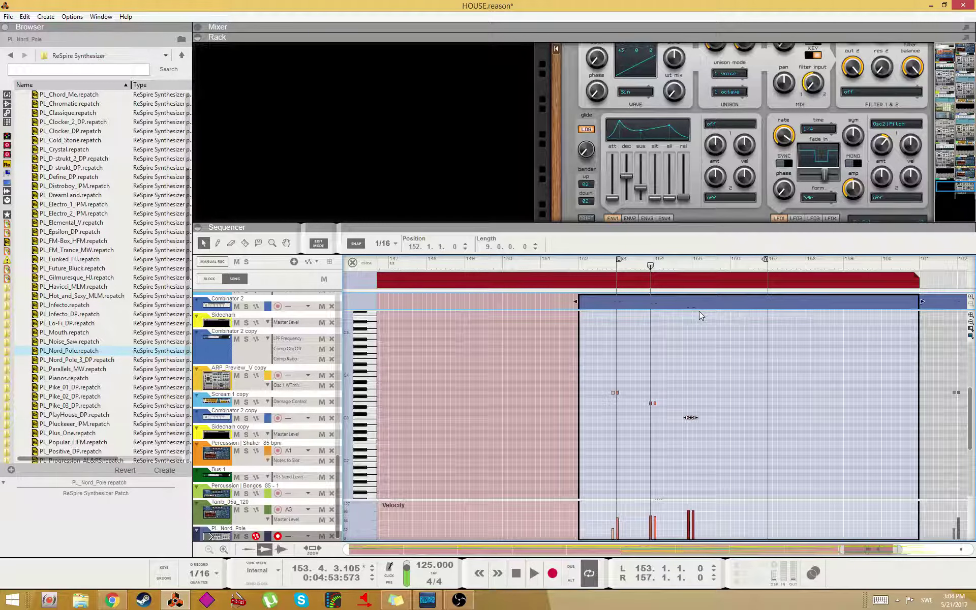
# - Select the pair of C3 notes at 154.4.3 and place a copy of them at 155.4.4
pyautogui.moveTo(710, 409)
pyautogui.mouseDown()
pyautogui.moveTo(701, 425)
pyautogui.moveTo(679, 429)
pyautogui.mouseUp()
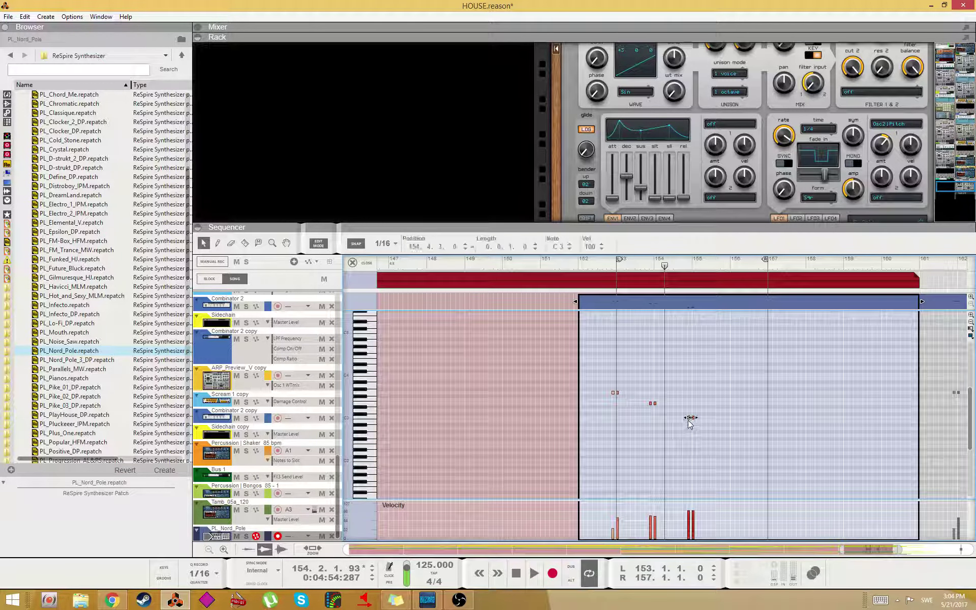
pyautogui.press('h')
pyautogui.press('h')
pyautogui.press('h')
pyautogui.press('h')
pyautogui.press('h')
pyautogui.press('h')
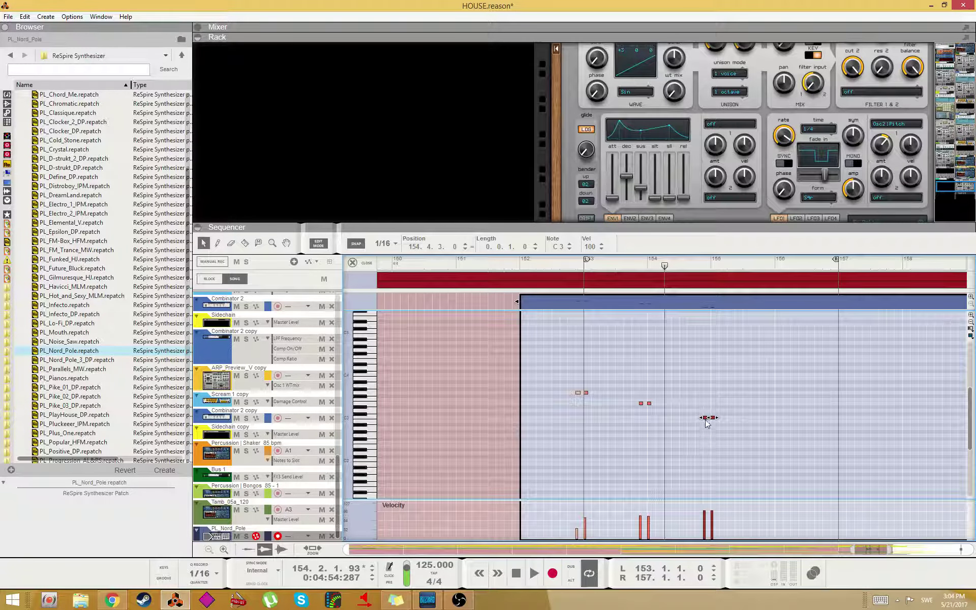
pyautogui.moveTo(707, 421); pyautogui.dragTo(773, 422)
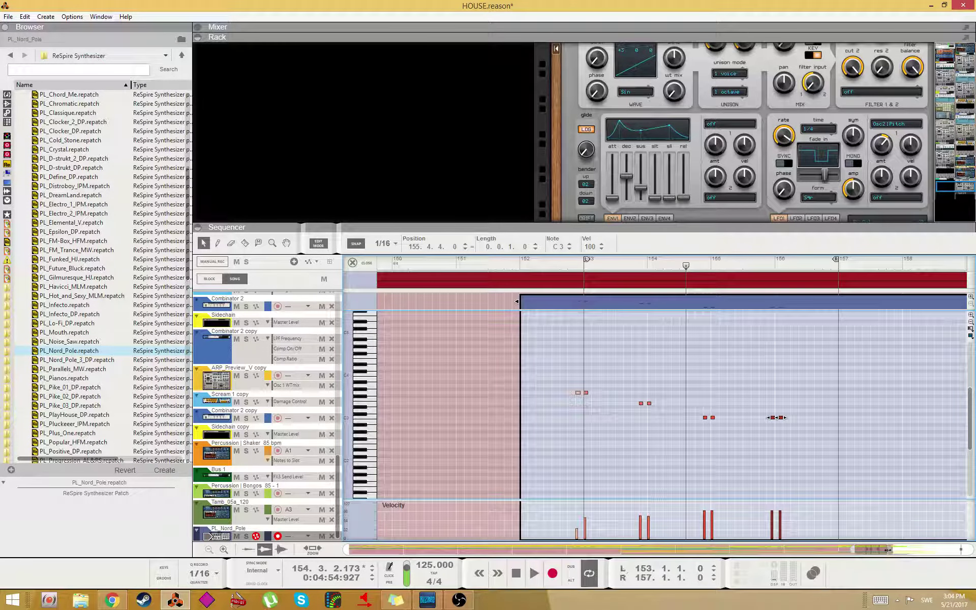
# - Trim the start of the lengthened PL_Nord_Pole clip to 152.3.1
pyautogui.moveTo(887, 550); pyautogui.dragTo(928, 554)
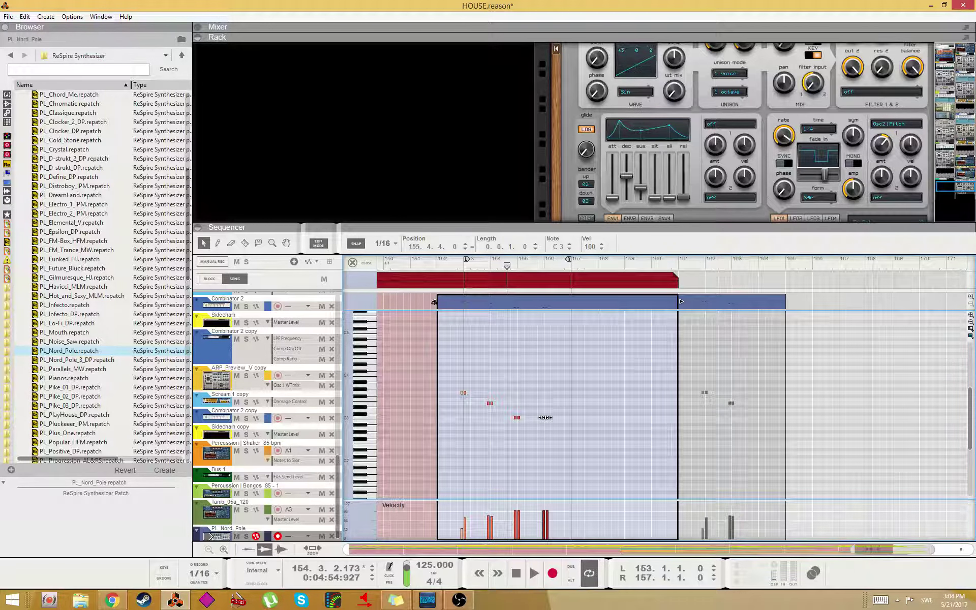
pyautogui.moveTo(433, 302); pyautogui.dragTo(446, 302)
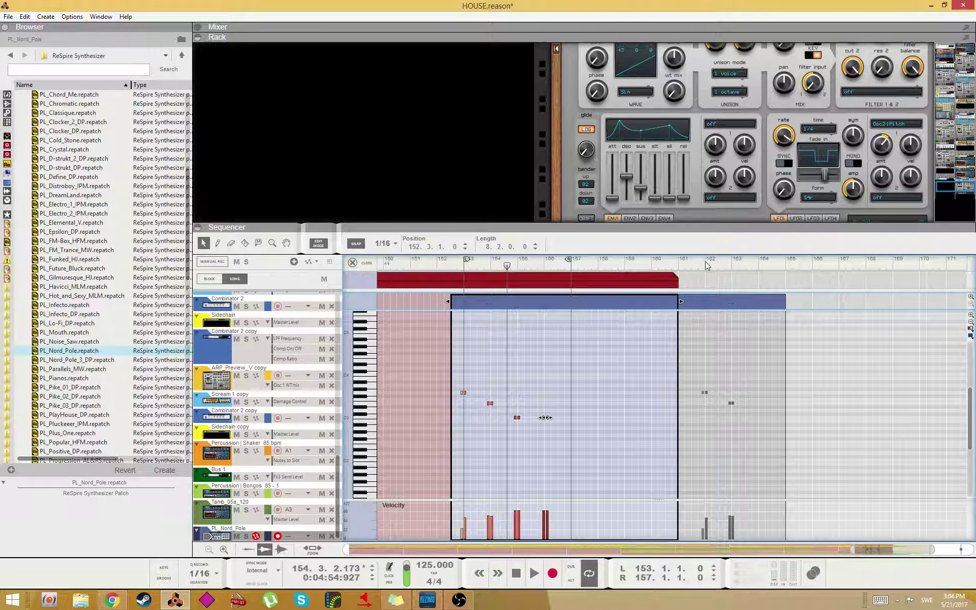
# - Shorten the first PL_Nord_Pole clip to 4 bars and duplicate it at 156.3.1
pyautogui.moveTo(680, 302); pyautogui.dragTo(559, 333)
pyautogui.hotkey('ctrl', 'd')
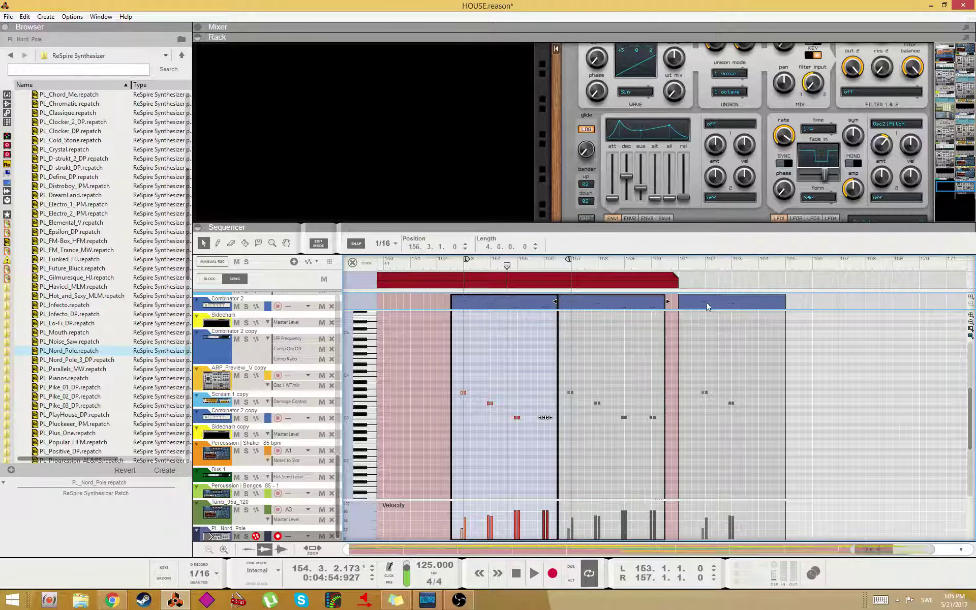
# - Move the clip at bar 161 out to 167.2.4 and duplicate the two 4-bar clips from 160.3.1 onward
pyautogui.moveTo(706, 302); pyautogui.dragTo(881, 312)
pyautogui.moveTo(698, 297); pyautogui.dragTo(497, 304)
pyautogui.hotkey('ctrl', 'd')
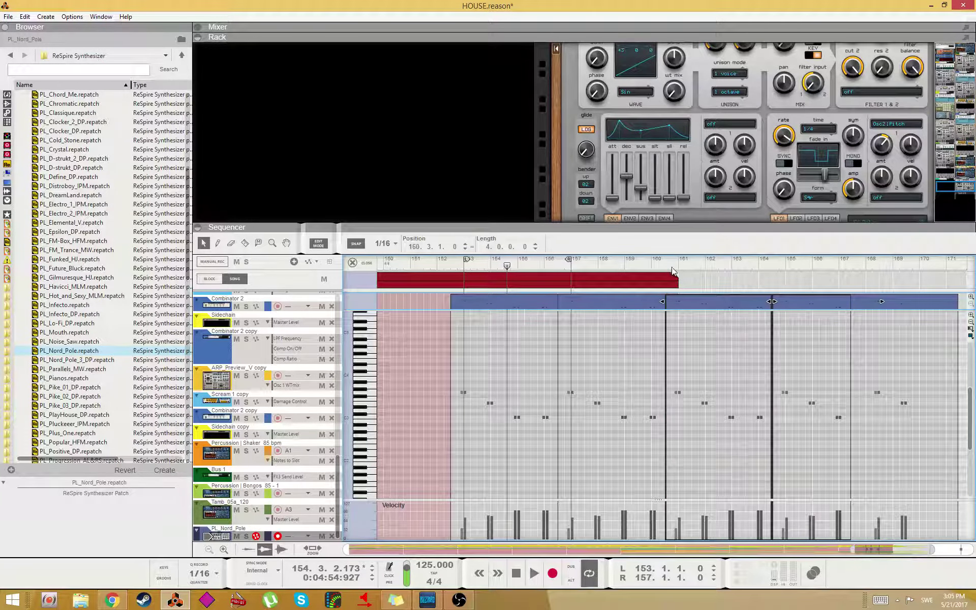
# - Set the right loop locator to bar 161 and play the pattern from the start of the loop
pyautogui.moveTo(672, 268); pyautogui.dragTo(678, 270)
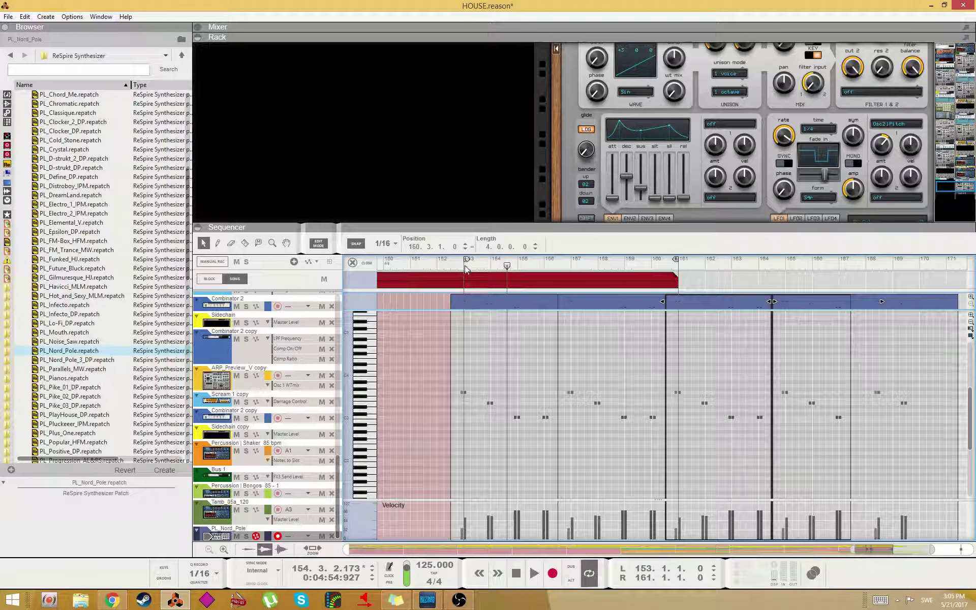
pyautogui.moveTo(466, 270); pyautogui.dragTo(453, 268)
pyautogui.press('space')
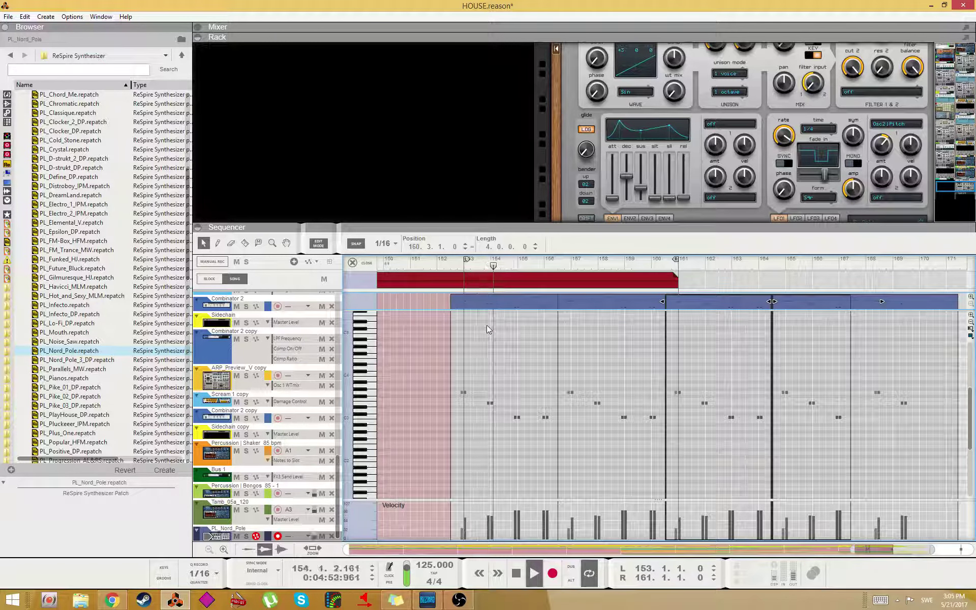
# - Reopen the first PL_Nord_Pole clip, stop playback and move its last pair of C3 notes to 155.4.3
pyautogui.press('Escape')
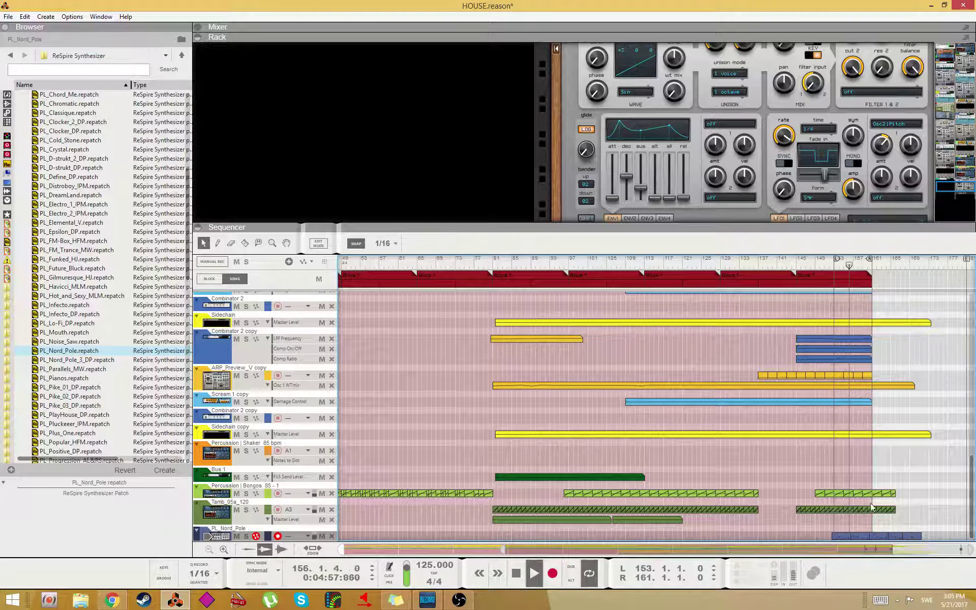
pyautogui.click(845, 537)
pyautogui.doubleClick(844, 537)
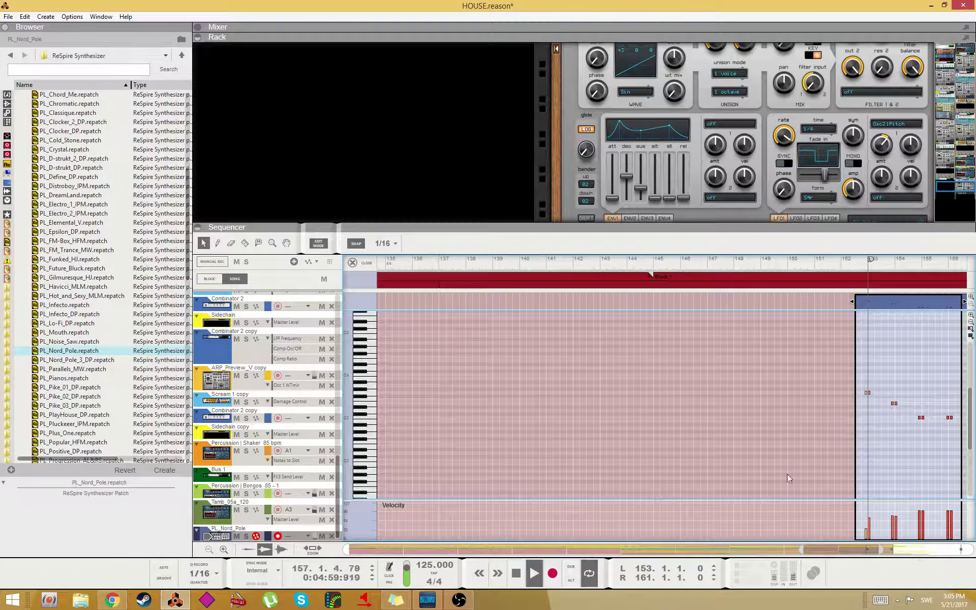
pyautogui.hscroll(-3, 945, 387)
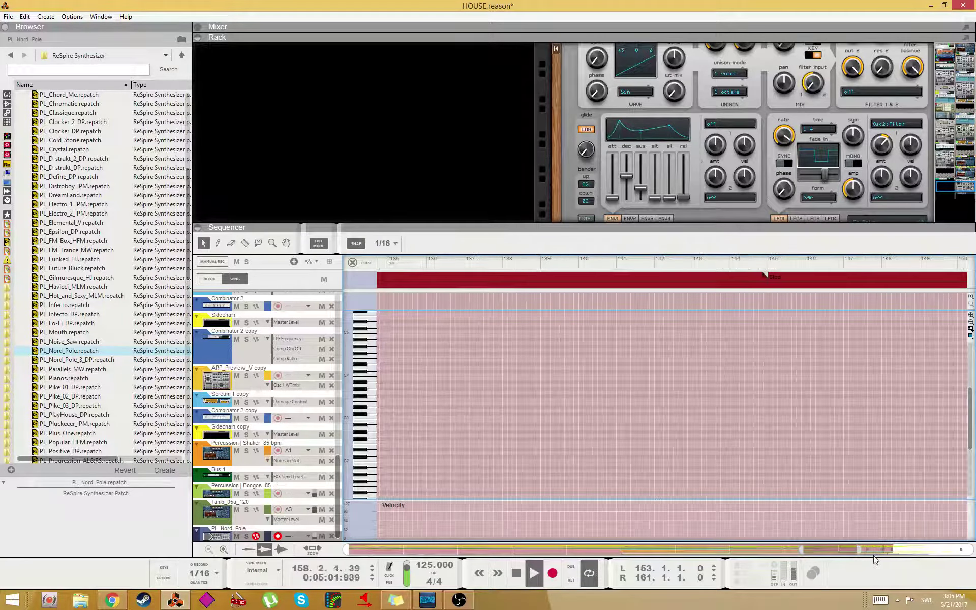
pyautogui.moveTo(857, 552); pyautogui.dragTo(895, 549)
pyautogui.press('space')
pyautogui.press('h')
pyautogui.press('h')
pyautogui.press('h')
pyautogui.press('h')
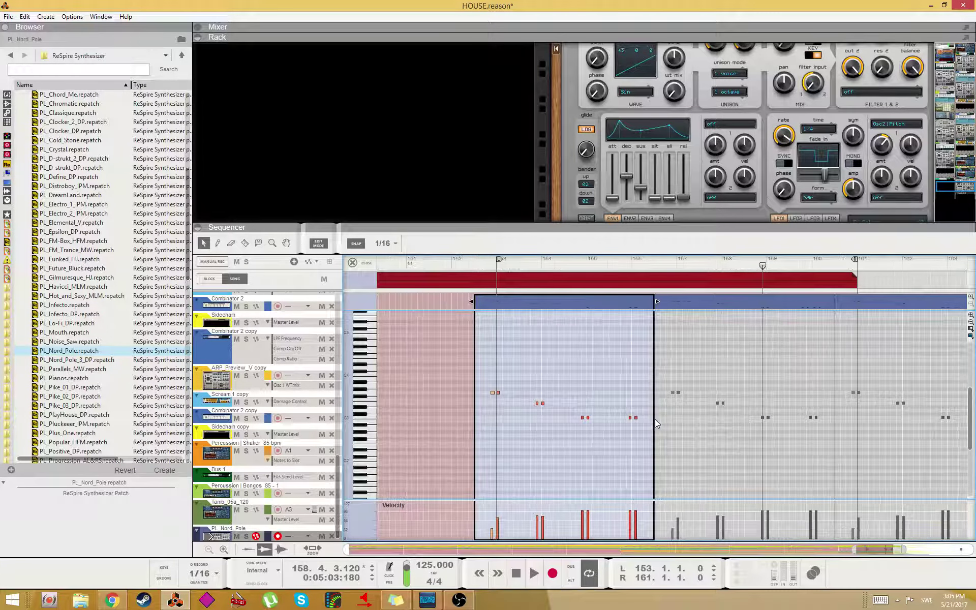
pyautogui.hotkey('ctrl', 'Left')
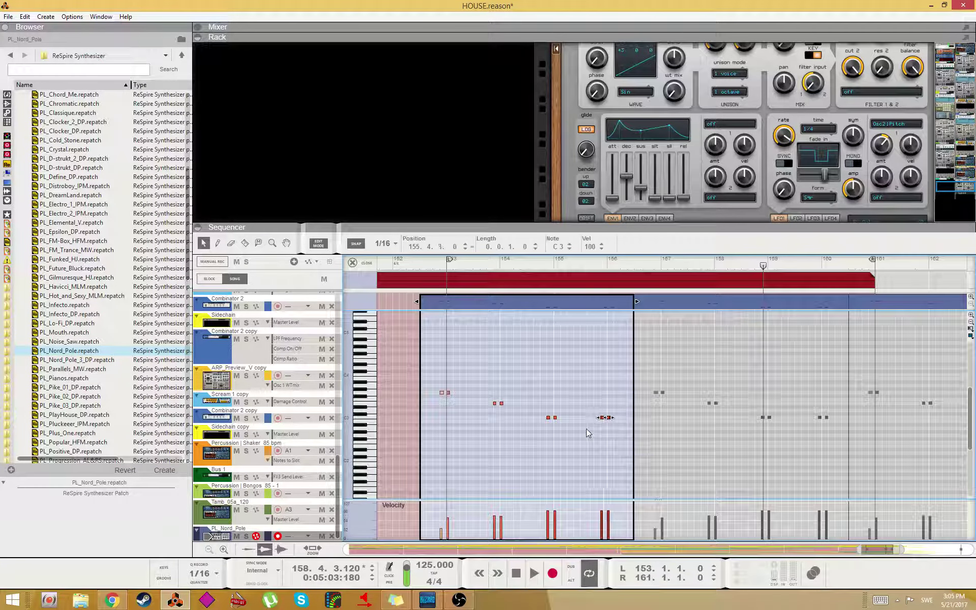
# - Duplicate the corrected clip to 156.3.1 and 160.3.1, and play from 152.3.4
pyautogui.click(486, 301)
pyautogui.hotkey('ctrl', 'd')
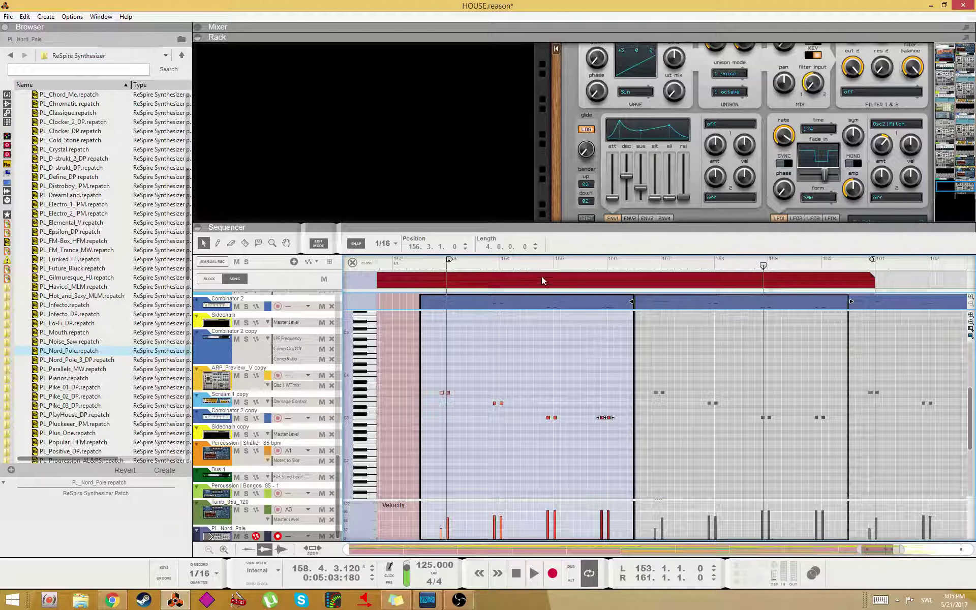
pyautogui.click(430, 265)
pyautogui.click(568, 303)
pyautogui.hotkey('ctrl', 'd')
pyautogui.hotkey('ctrl', 'd')
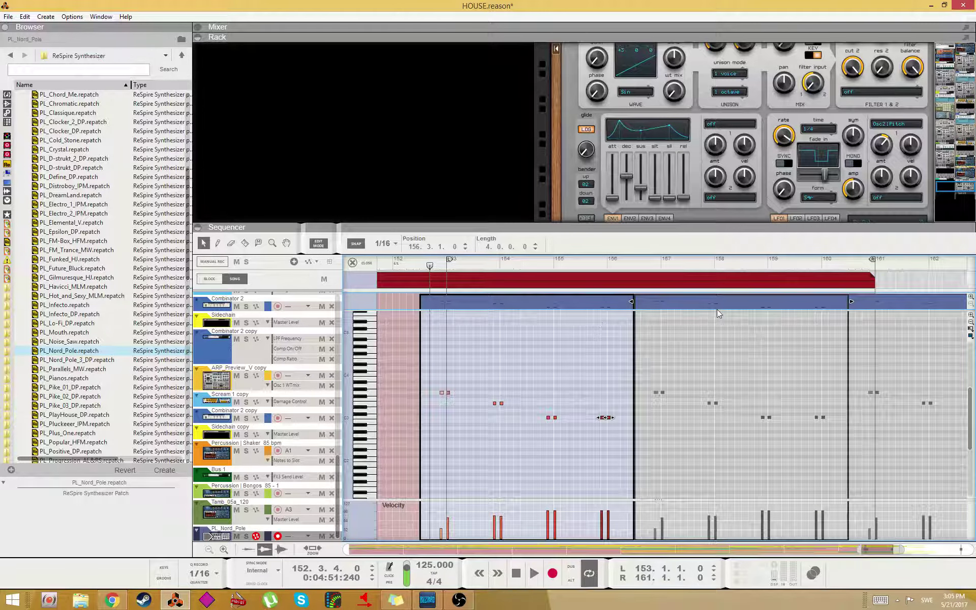
pyautogui.press('space')
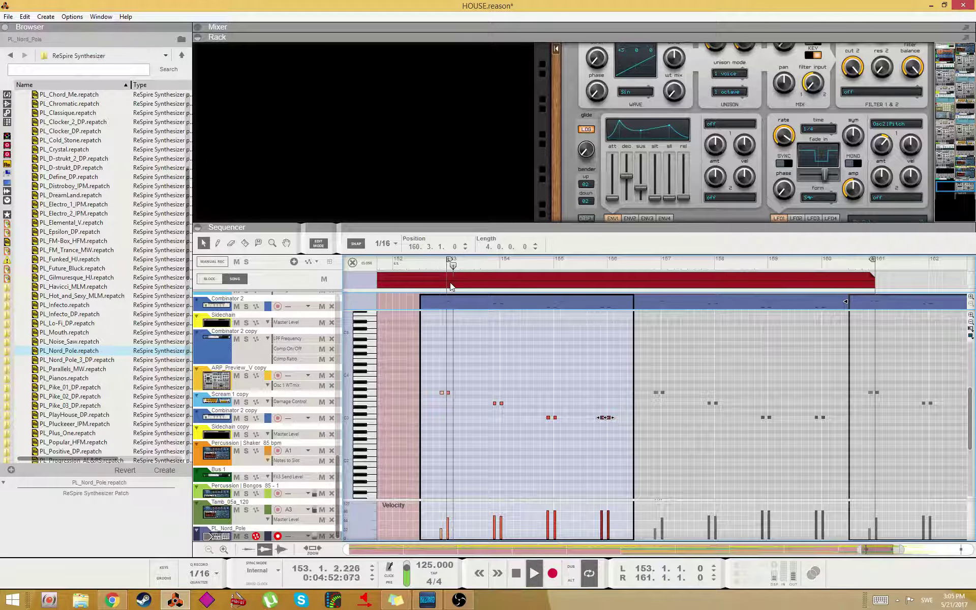
# - Close the clip editor and delete the leftover PL_Nord_Pole clips beyond 164.3.1 in the arrangement
pyautogui.moveTo(647, 550); pyautogui.dragTo(467, 551)
pyautogui.moveTo(600, 550); pyautogui.dragTo(910, 551)
pyautogui.press('Escape')
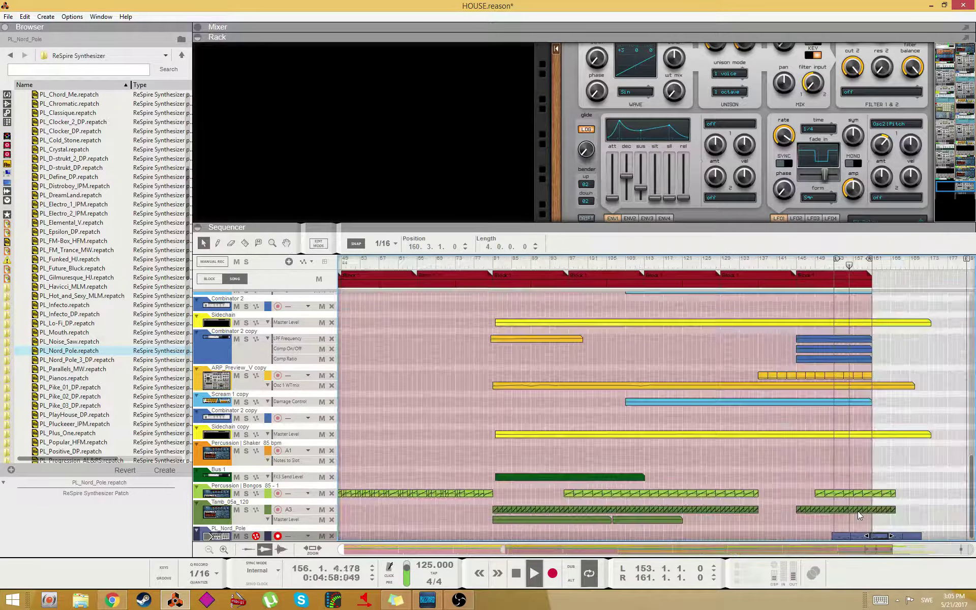
pyautogui.click(502, 133)
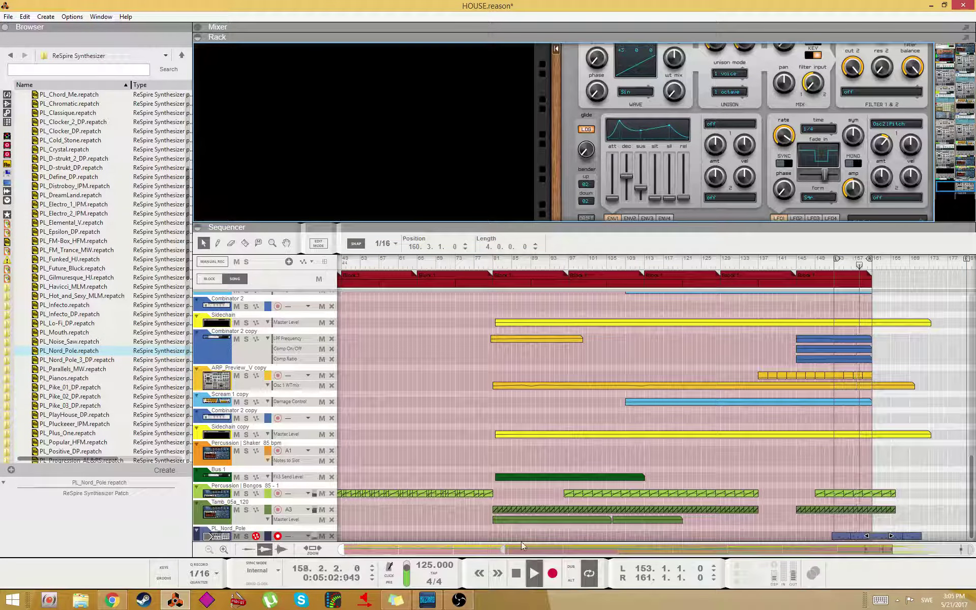
pyautogui.moveTo(504, 548); pyautogui.dragTo(71, 552)
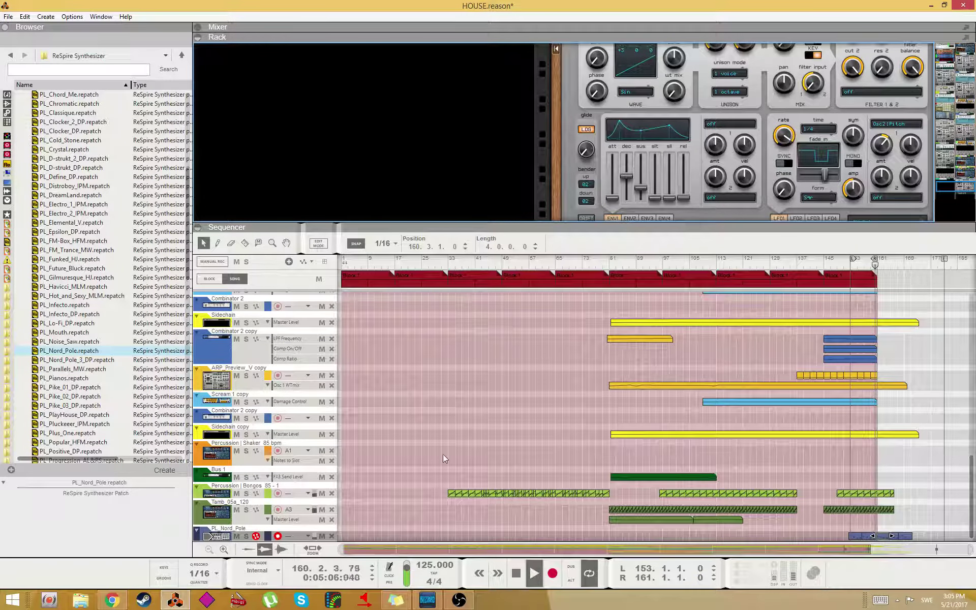
pyautogui.click(920, 494)
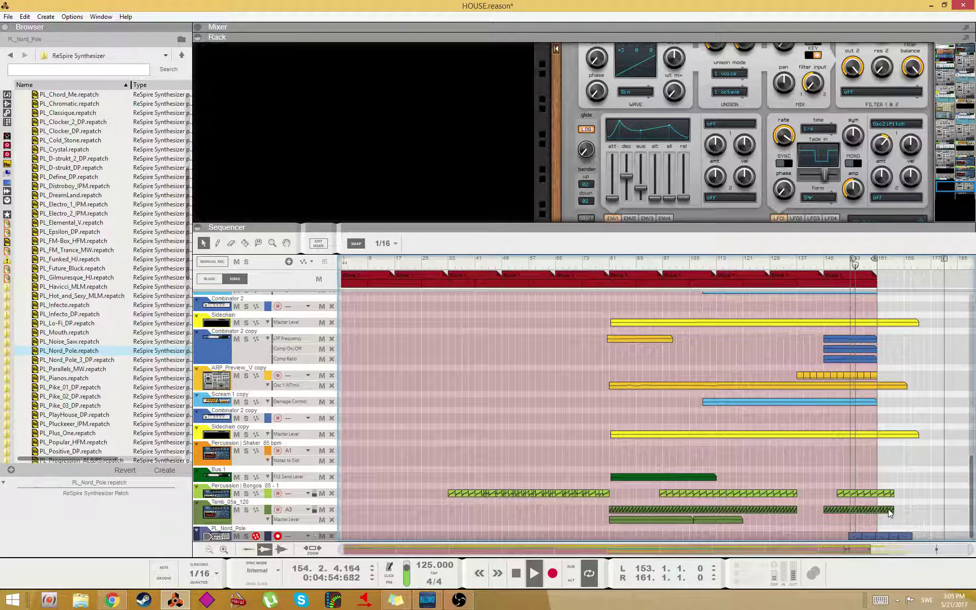
pyautogui.click(909, 539)
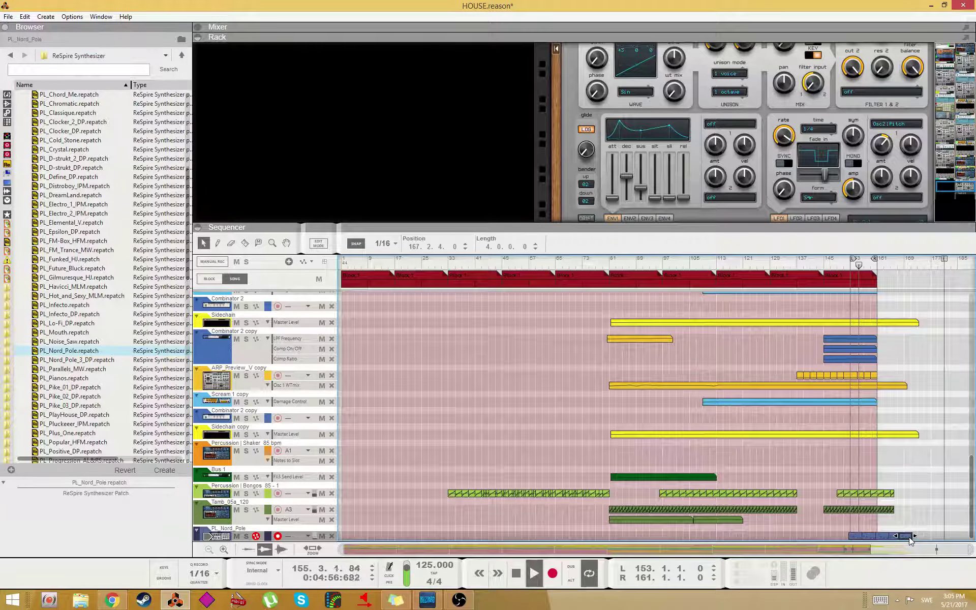
pyautogui.click(901, 537)
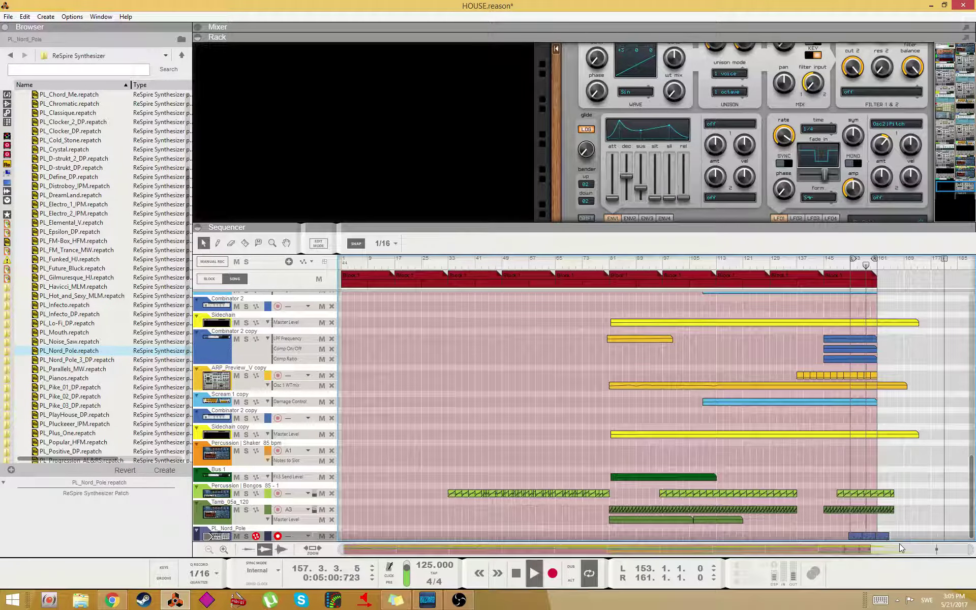
# - Duplicate the three remaining 4-bar PL_Nord_Pole clips so the copies start at 164.3.1
pyautogui.moveTo(898, 534); pyautogui.dragTo(834, 535)
pyautogui.hotkey('ctrl', 'd')
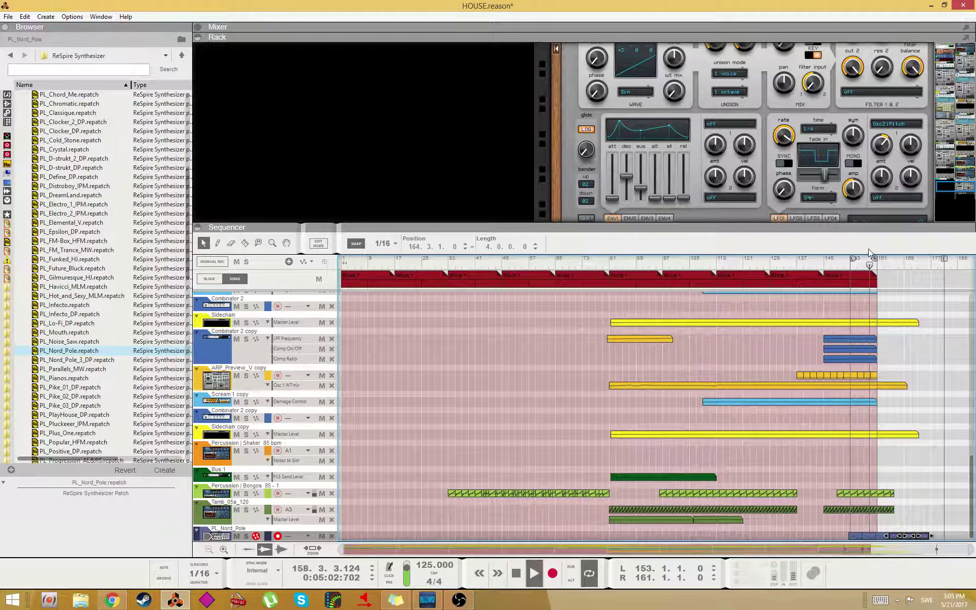
pyautogui.scroll(3, 884, 452)
pyautogui.scroll(-3, 884, 464)
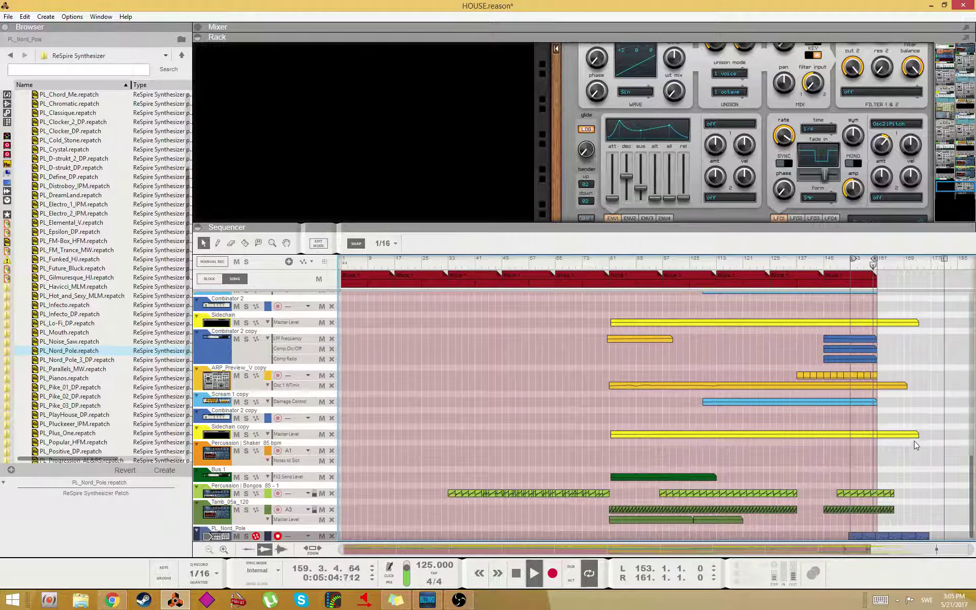
# - Enlarge the rack to show the whole PL_Nord_Pole synth and adjust its filter cut 1 knob
pyautogui.scroll(-3, 690, 202)
pyautogui.moveTo(710, 225); pyautogui.dragTo(747, 465)
pyautogui.scroll(3, 747, 466)
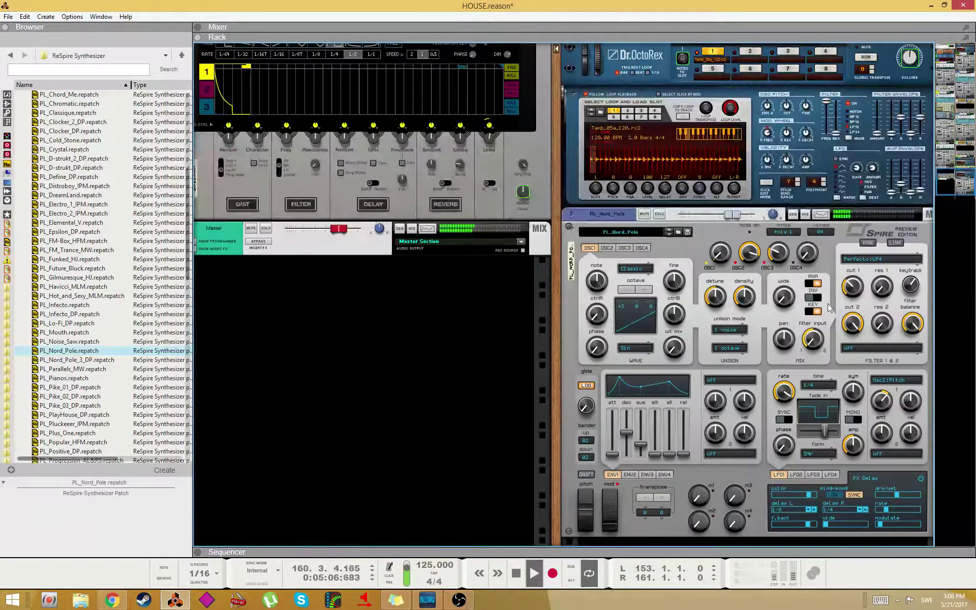
pyautogui.scroll(-2, 748, 465)
pyautogui.moveTo(855, 228); pyautogui.dragTo(875, 224)
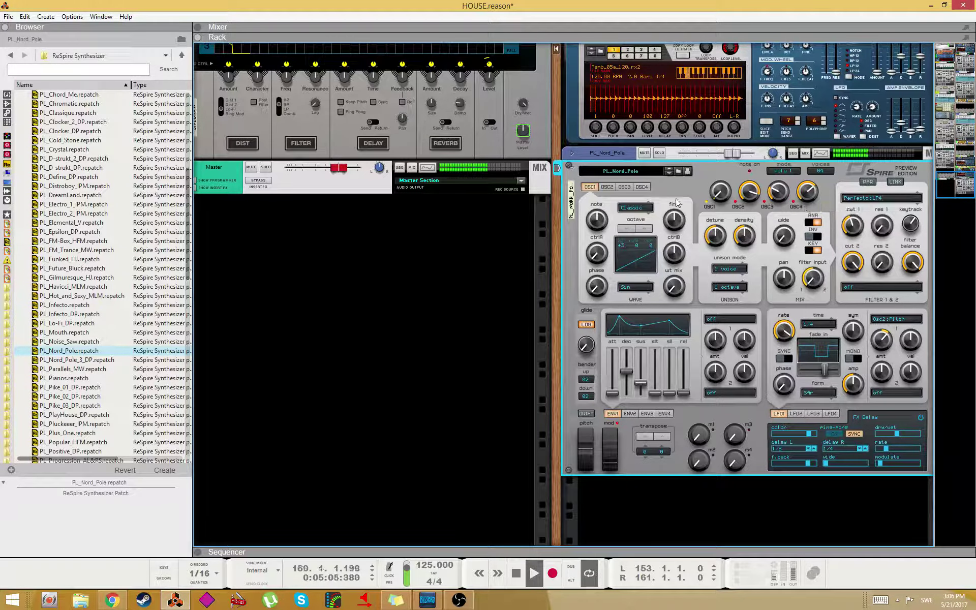
# - Raise oscillator 4's ctrlB knob and look through the voice count options, keeping 04
pyautogui.click(645, 186)
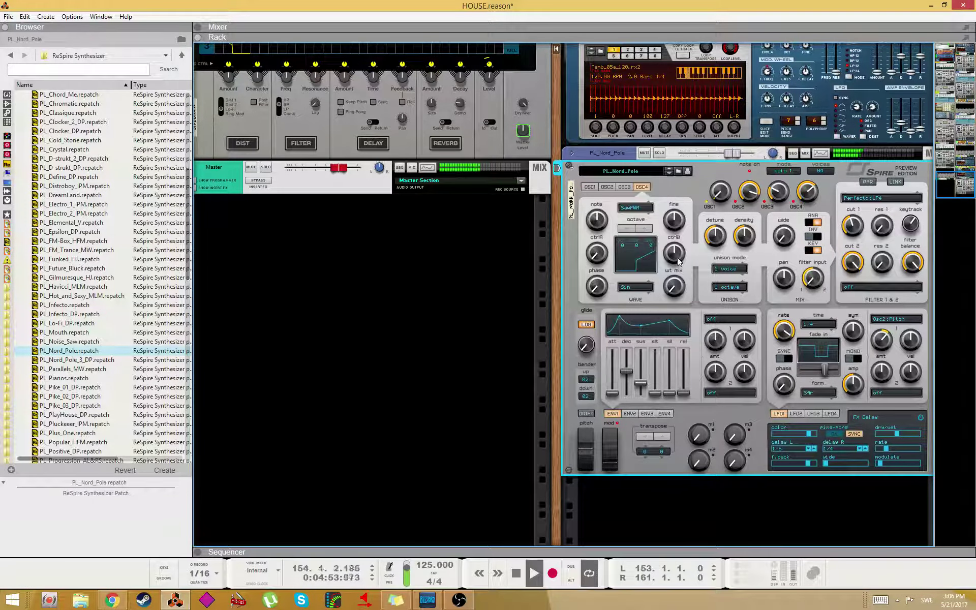
pyautogui.moveTo(679, 262); pyautogui.dragTo(679, 253)
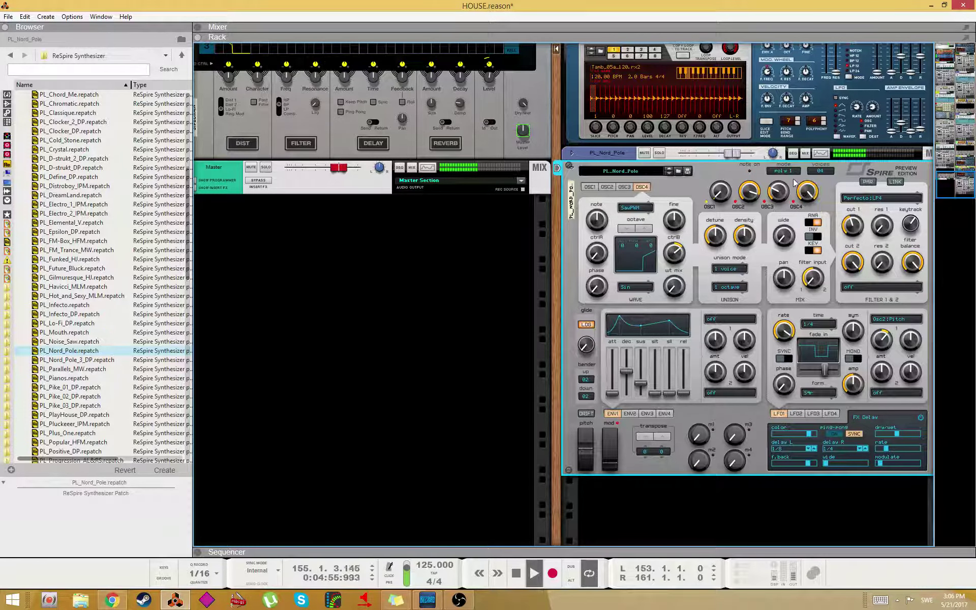
pyautogui.click(825, 173)
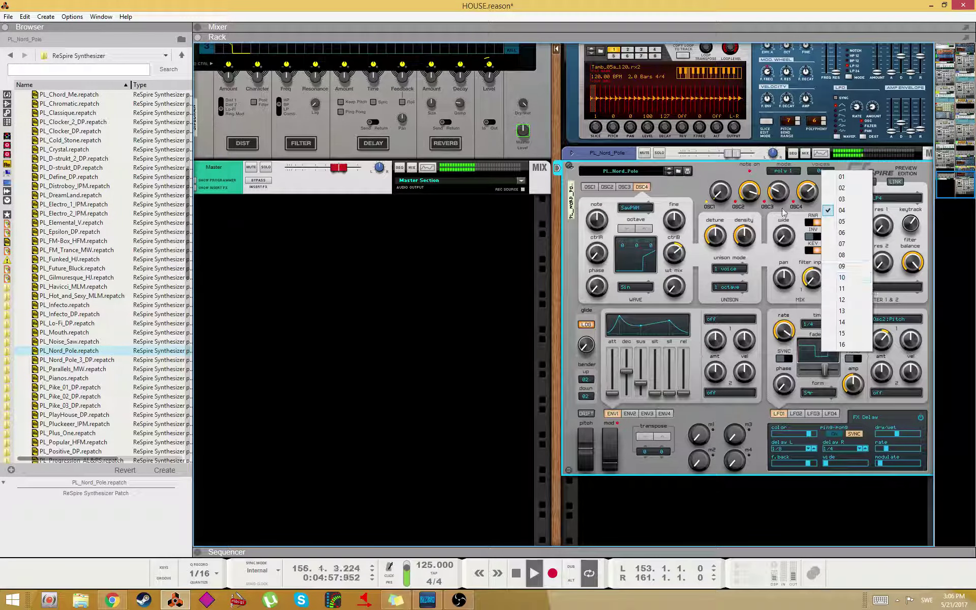
pyautogui.click(810, 175)
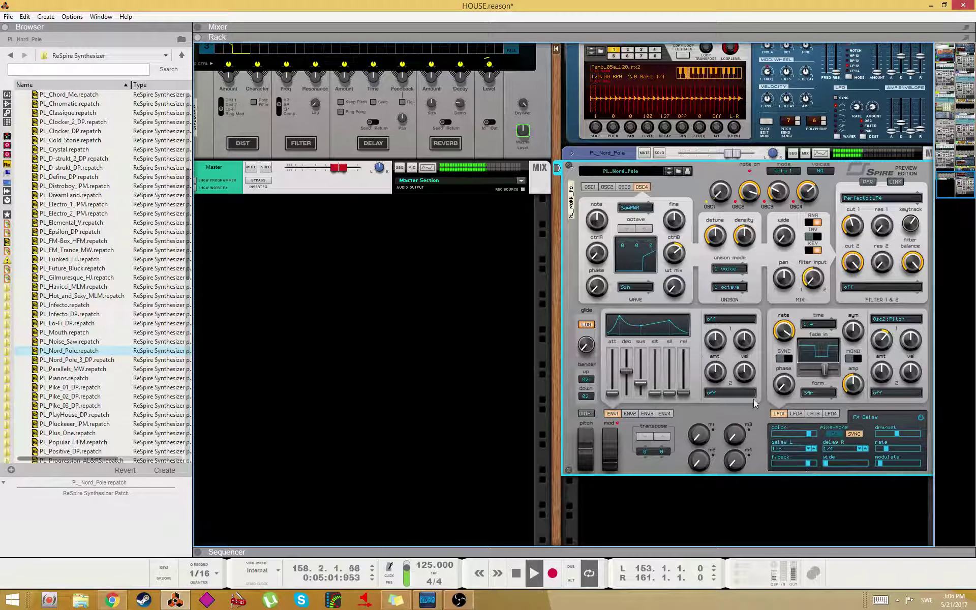
# - Switch the synth's effect display to FX Reverb and check the options offered at its dry/wet control
pyautogui.click(890, 417)
pyautogui.click(893, 466)
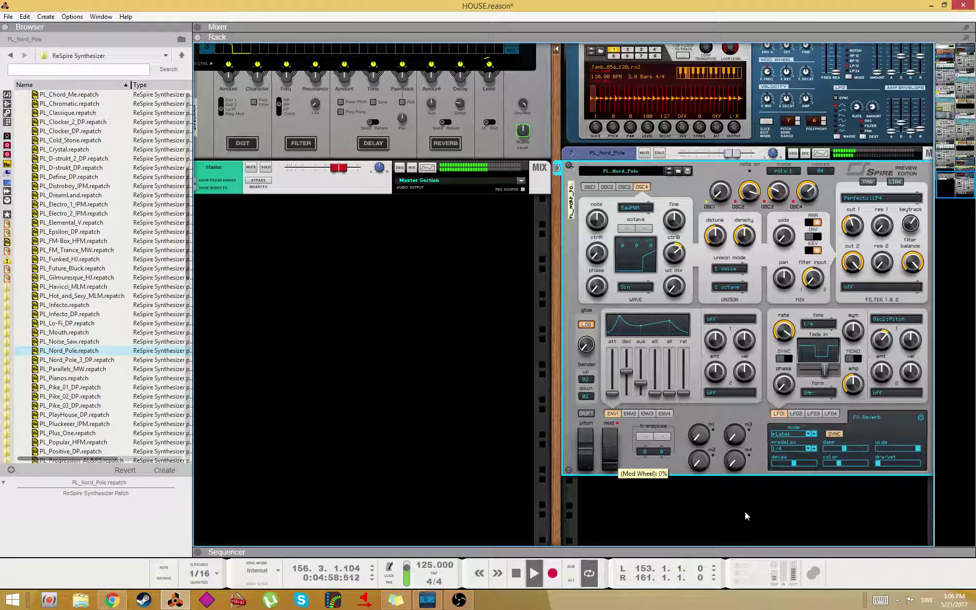
pyautogui.rightClick(890, 465)
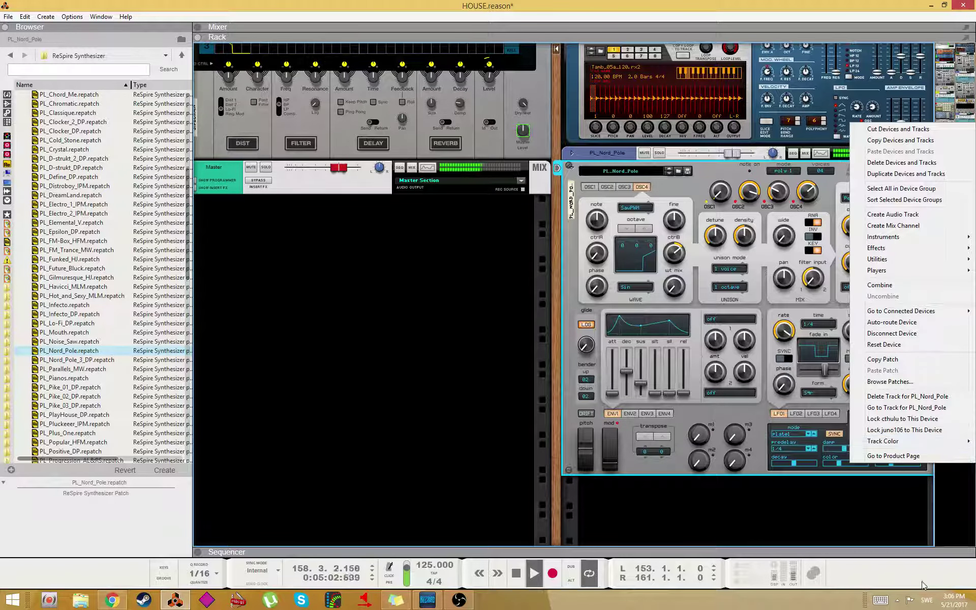
pyautogui.click(853, 531)
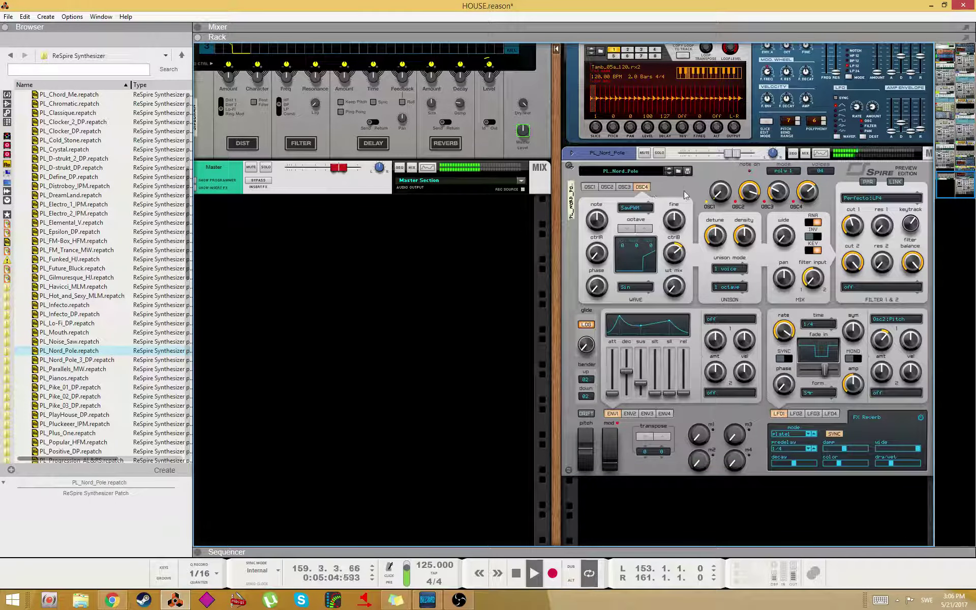
# - Combine the PL_Nord_Pole synth into a new Combinator and show the Combinator's programmer
pyautogui.rightClick(687, 196)
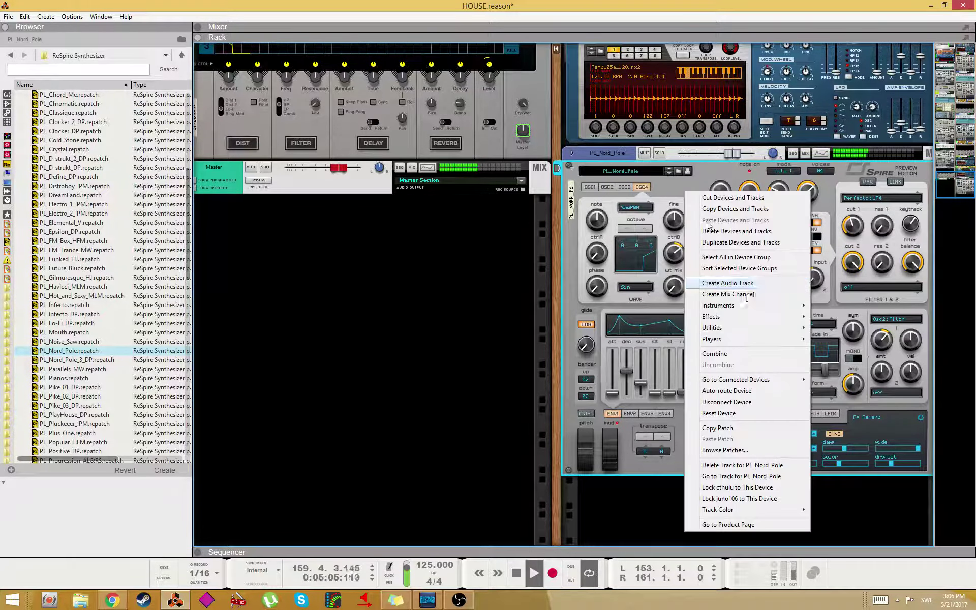
pyautogui.click(746, 354)
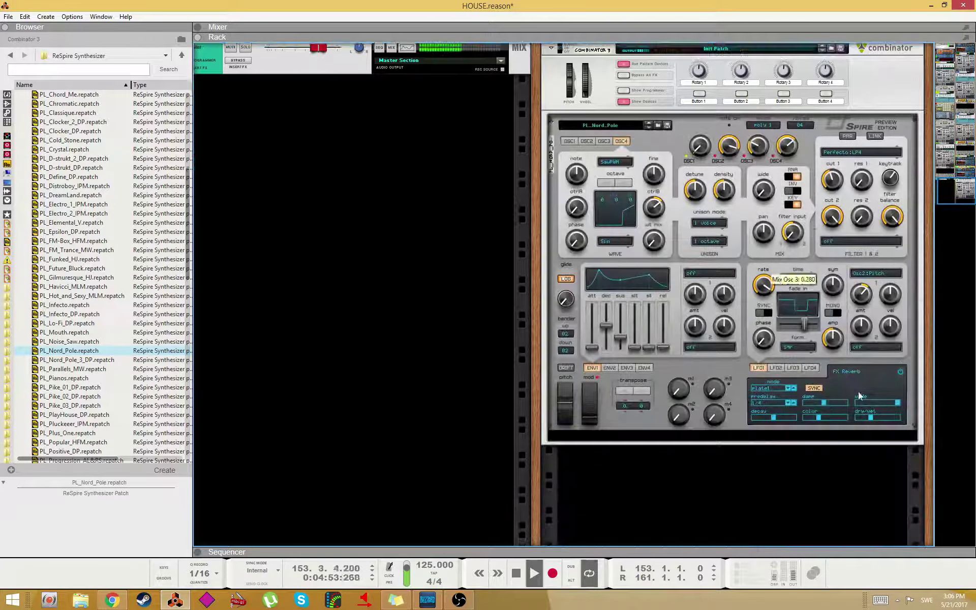
pyautogui.scroll(3, 678, 355)
pyautogui.click(623, 233)
pyautogui.scroll(-3, 668, 207)
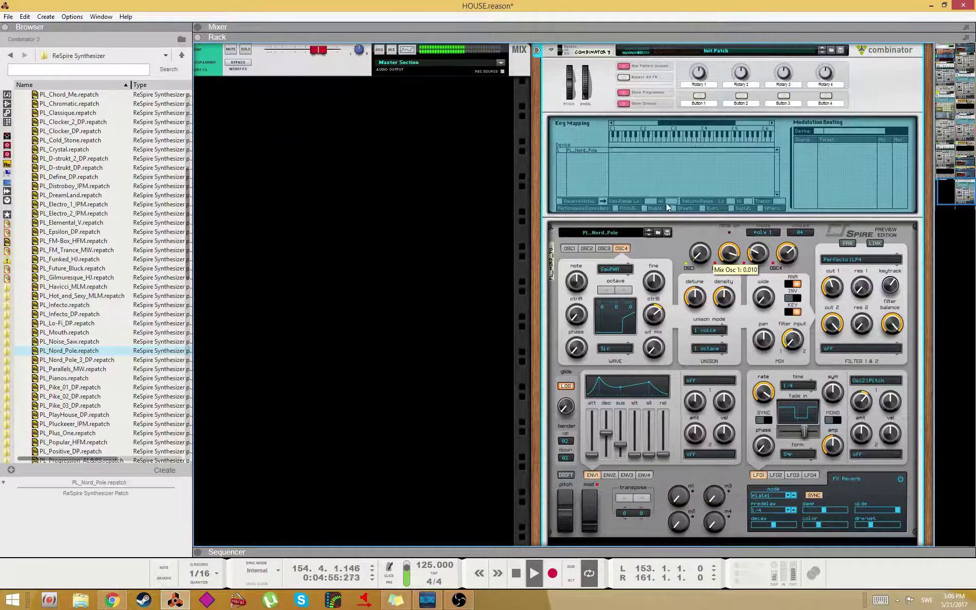
# - In the Combinator's modulation routing for PL_Nord_Pole, assign Rotary 1 to the Rever Wet effect parameter
pyautogui.scroll(3, 668, 208)
pyautogui.click(588, 211)
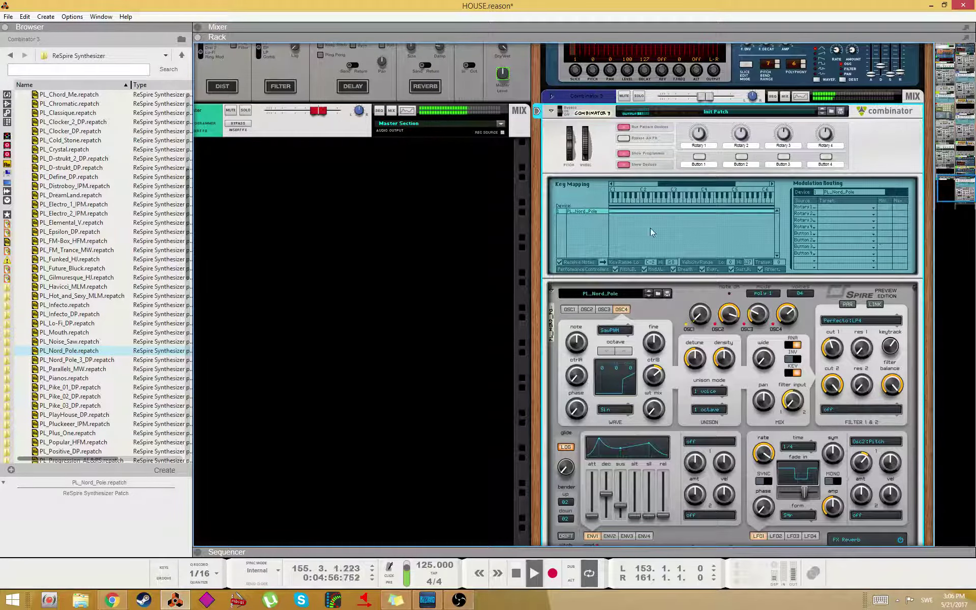
pyautogui.click(848, 206)
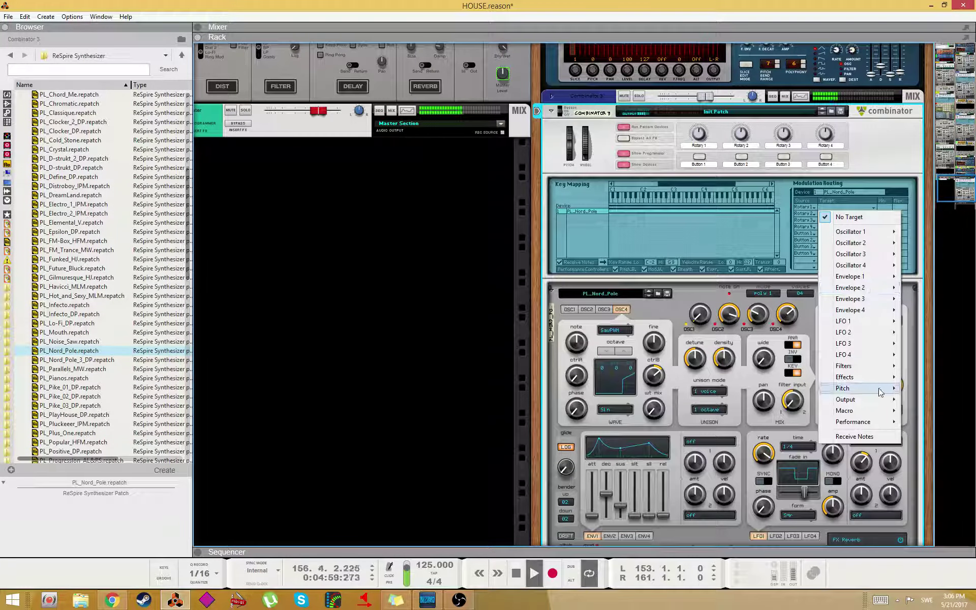
pyautogui.moveTo(875, 377)
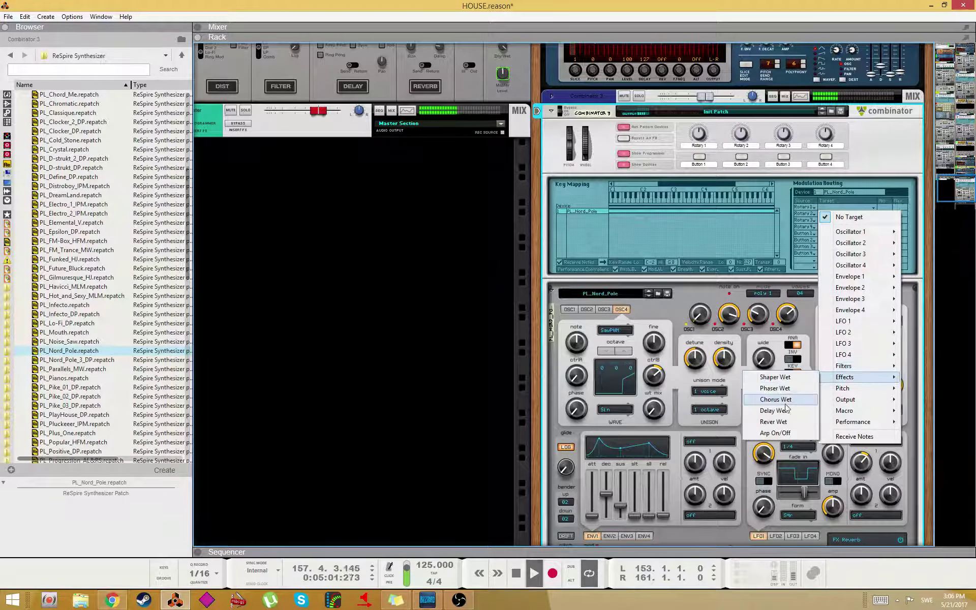
pyautogui.click(777, 422)
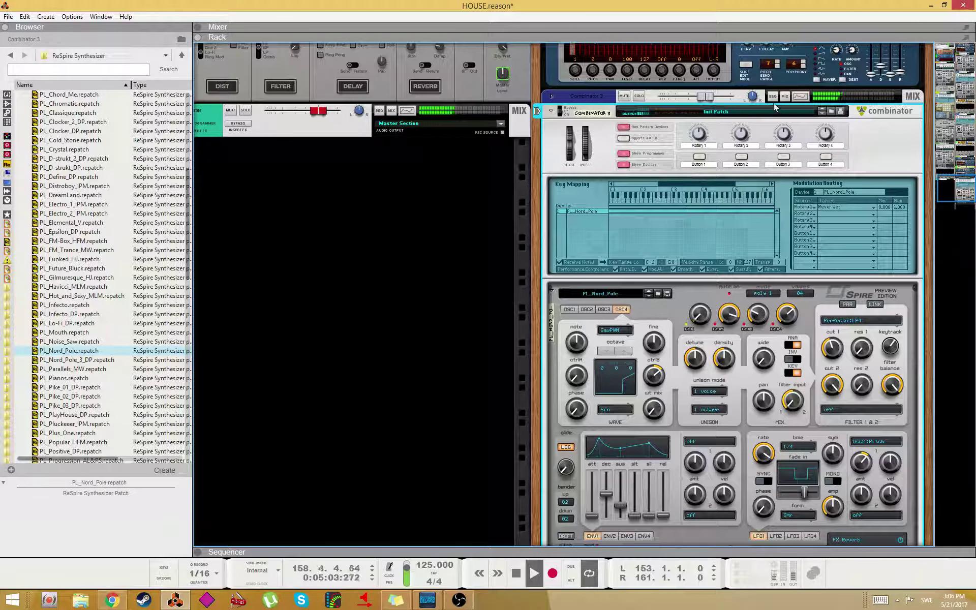
# - Slightly raise the Combinator's mix channel level and rename its Rotary 1 knob to REVERB
pyautogui.moveTo(709, 97); pyautogui.dragTo(714, 99)
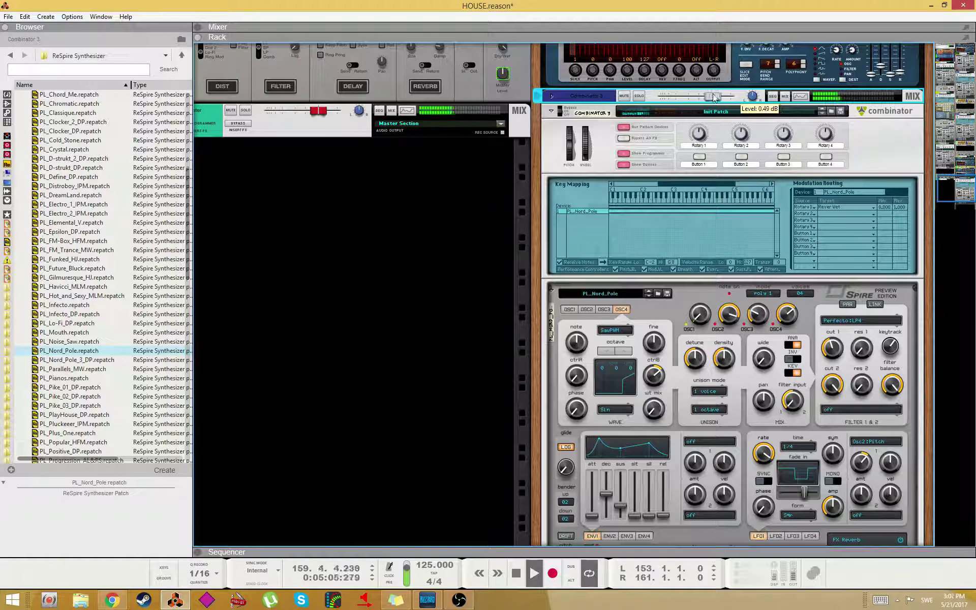
pyautogui.doubleClick(699, 145)
pyautogui.write('RE')
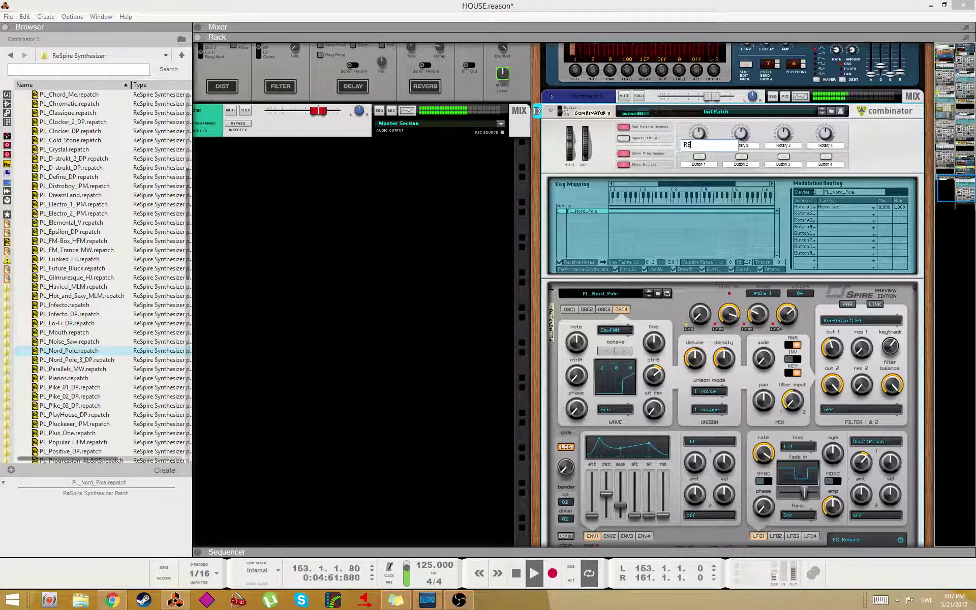
pyautogui.write('VERB')
pyautogui.click(880, 141)
pyautogui.rightClick(703, 136)
pyautogui.click(711, 141)
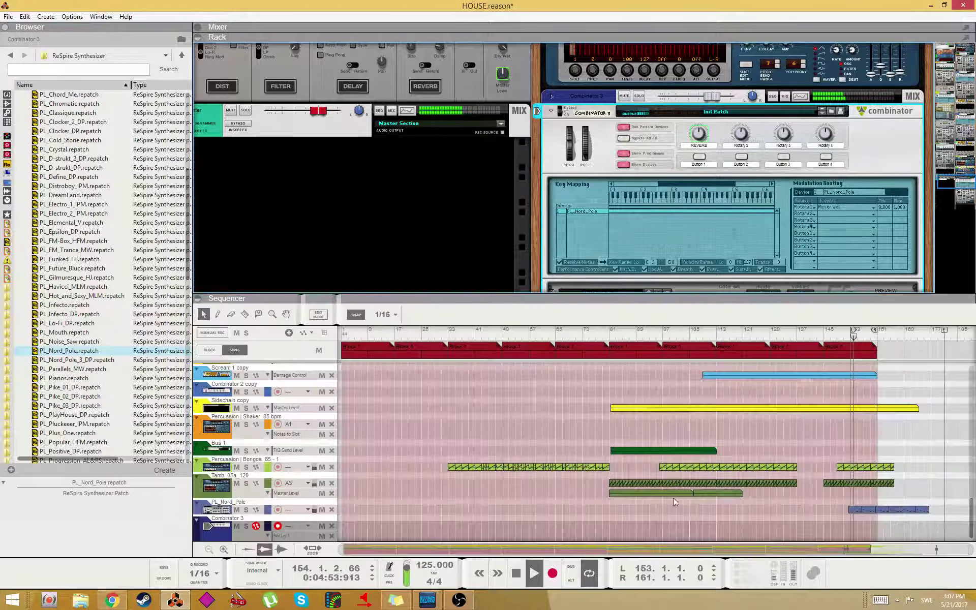
pyautogui.press('w')
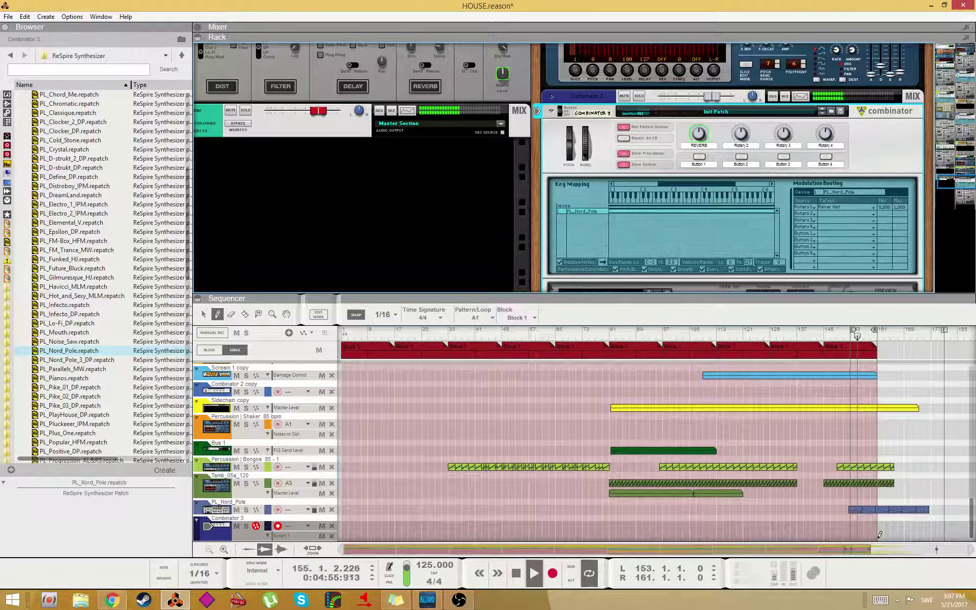
pyautogui.moveTo(878, 537); pyautogui.dragTo(862, 537)
pyautogui.press('q')
pyautogui.rightClick(702, 135)
pyautogui.click(710, 153)
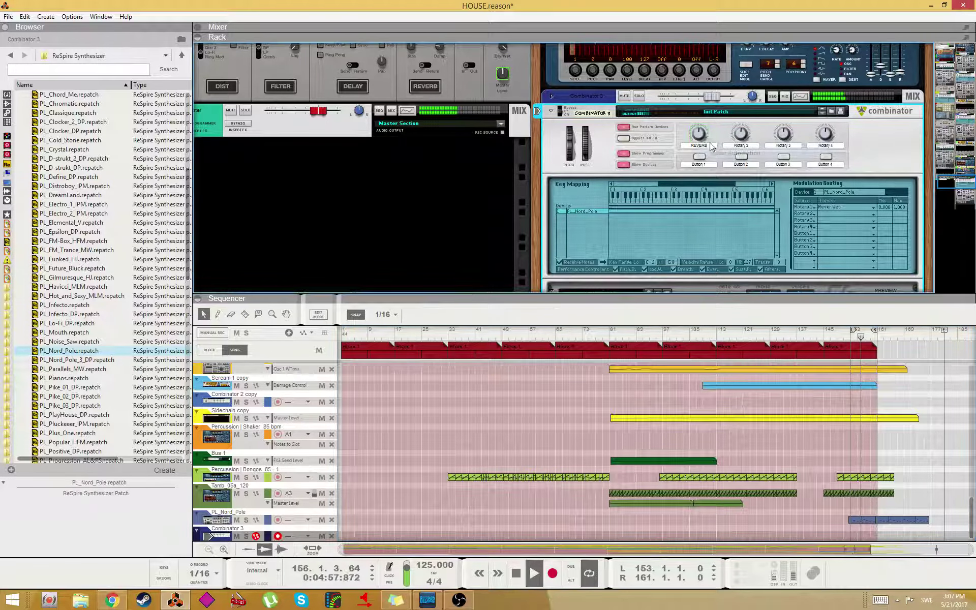
# - Turn down the Combinator's REVERB knob to set its static reverb amount
pyautogui.moveTo(721, 157); pyautogui.dragTo(724, 160)
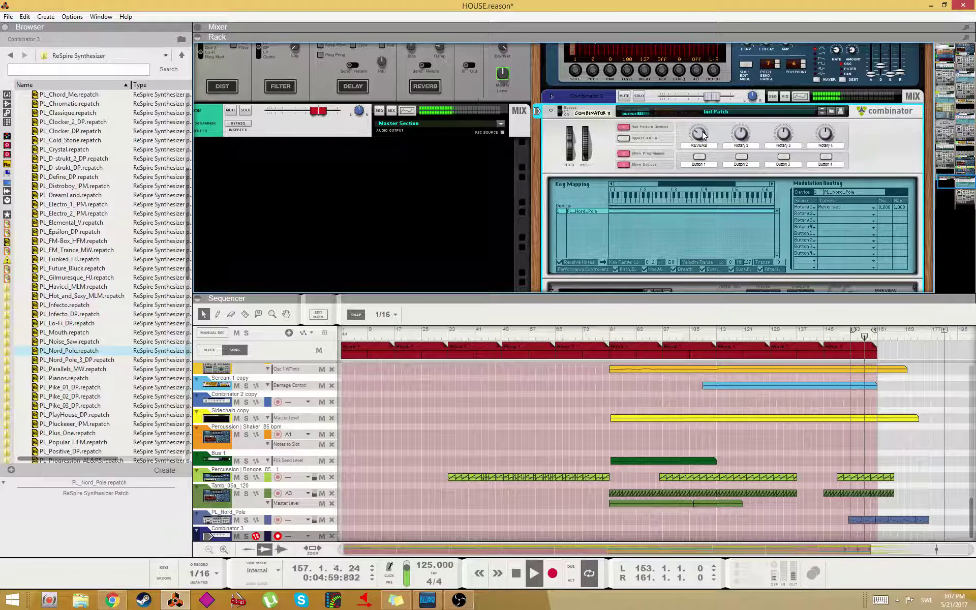
pyautogui.scroll(-4, 703, 139)
pyautogui.scroll(3, 703, 139)
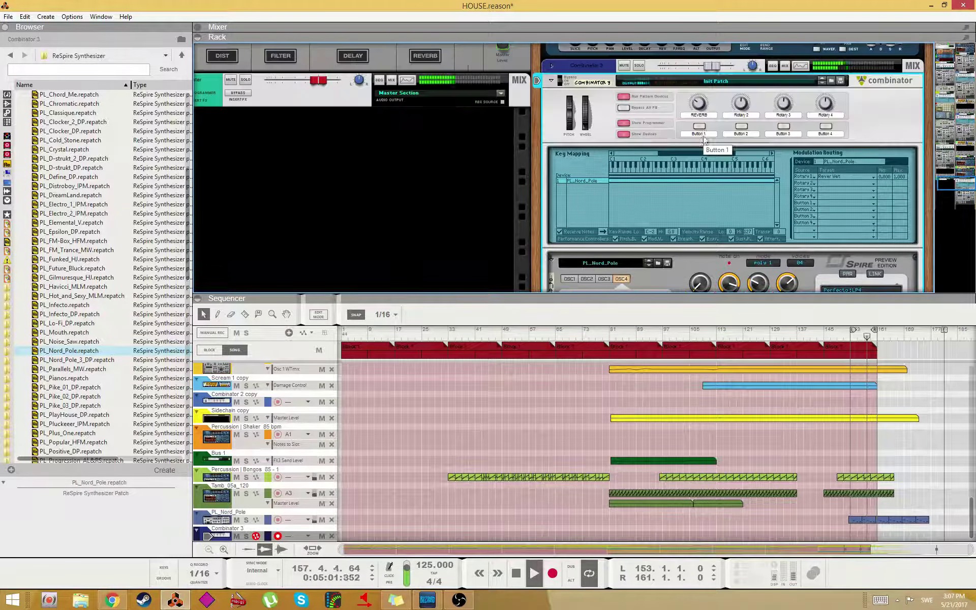
pyautogui.rightClick(702, 104)
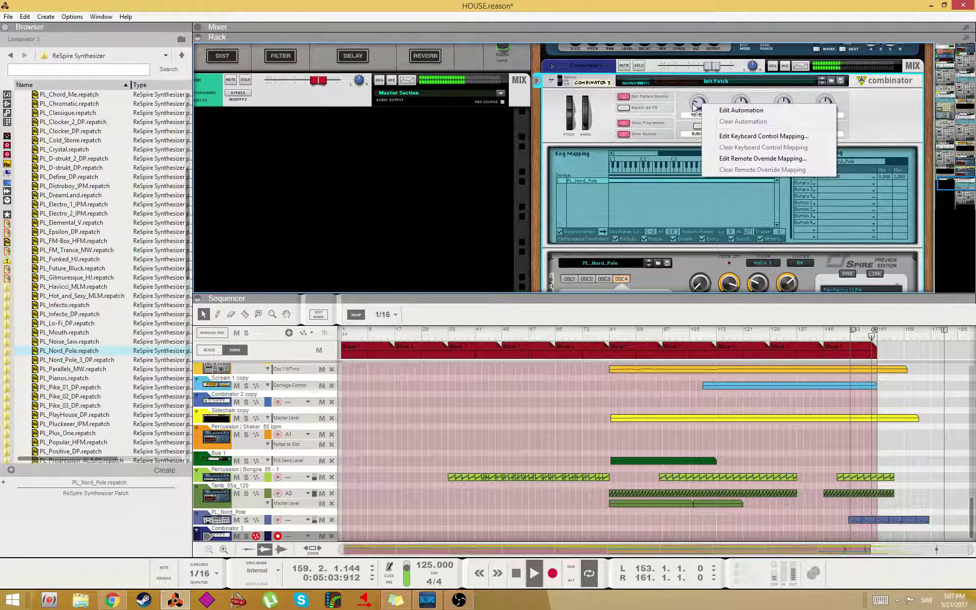
pyautogui.click(699, 105)
# - Create an automation lane for the REVERB knob and draw a clip from about bar 145 to bar 163
pyautogui.rightClick(700, 104)
pyautogui.click(717, 108)
pyautogui.press('w')
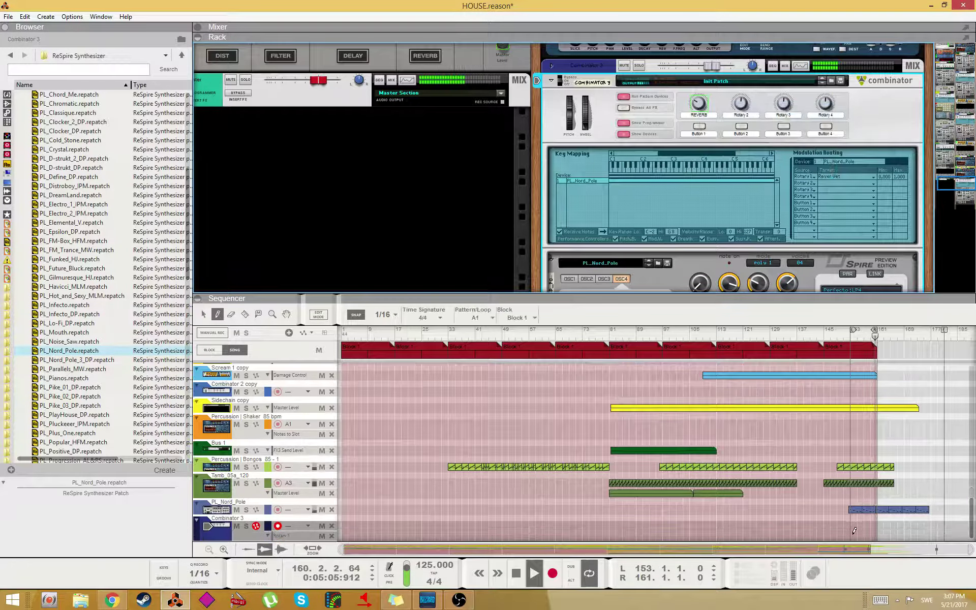
pyautogui.press('w')
pyautogui.moveTo(826, 536); pyautogui.dragTo(880, 537)
pyautogui.press('q')
pyautogui.doubleClick(879, 536)
# - Add an automation point of about 35 near bar 155 in the REVERB clip and extend the clip to about bar 176
pyautogui.press('w')
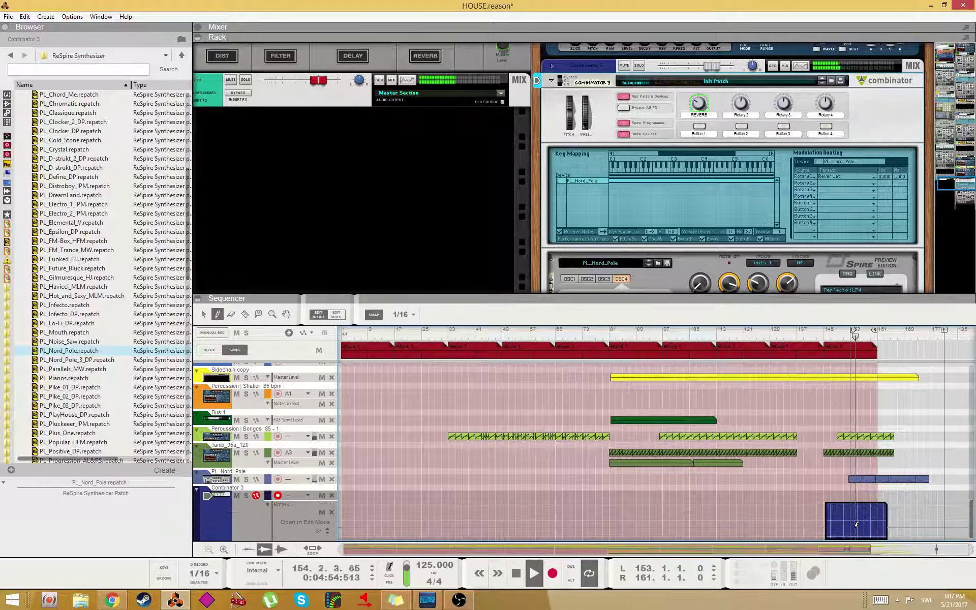
pyautogui.click(858, 528)
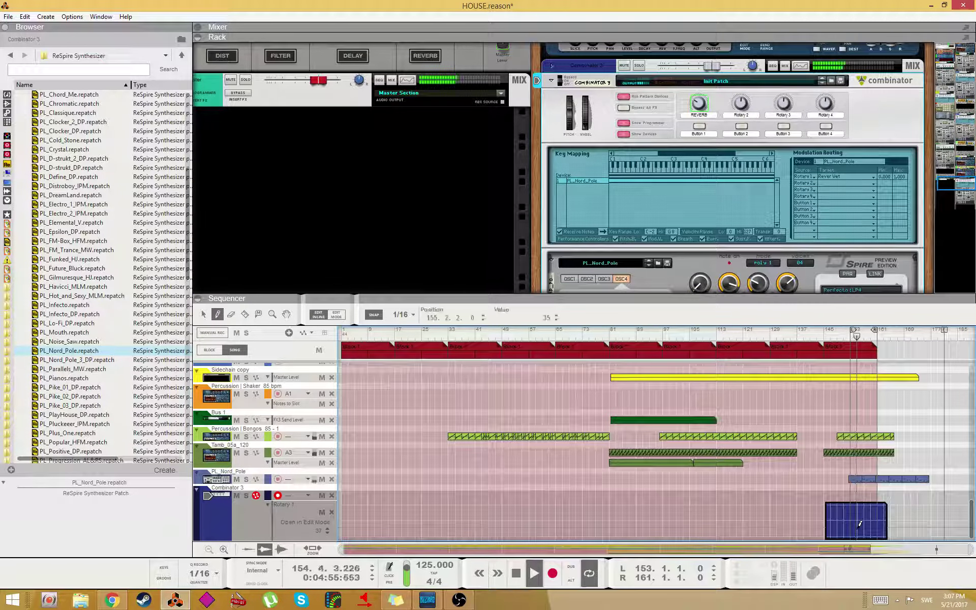
pyautogui.click(928, 536)
pyautogui.press('q')
# - Add an ECF-42 Envelope Controlled Filter after the PL_Nord_Pole synth inside the Combinator
pyautogui.scroll(-1, 822, 179)
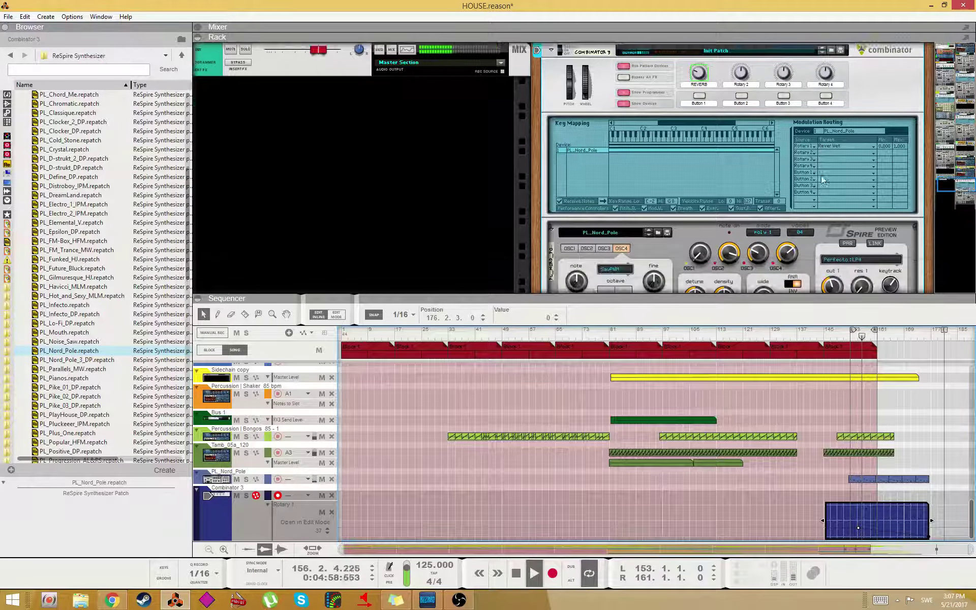
pyautogui.scroll(-3, 823, 181)
pyautogui.scroll(-3, 686, 264)
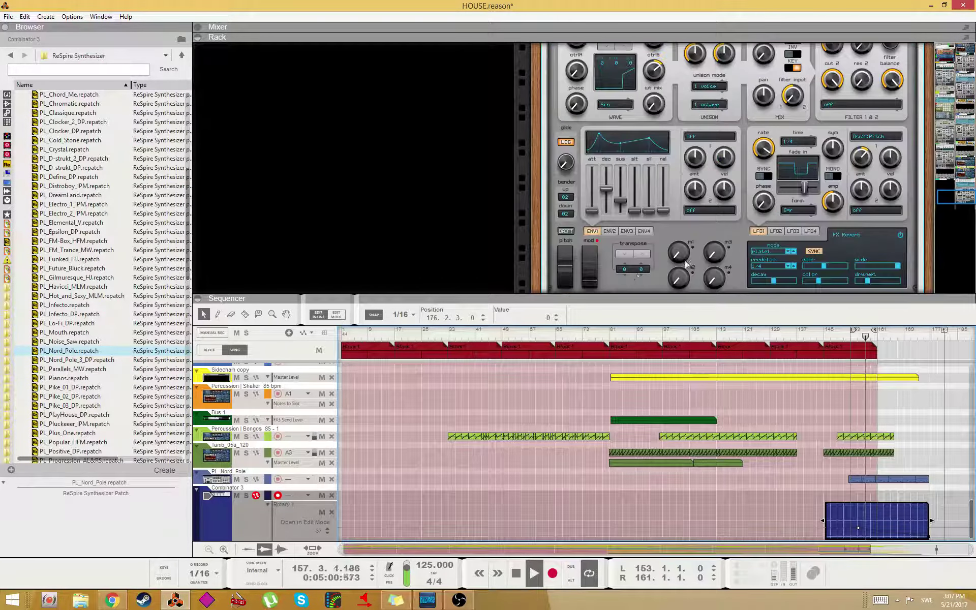
pyautogui.scroll(4, 632, 252)
pyautogui.rightClick(680, 126)
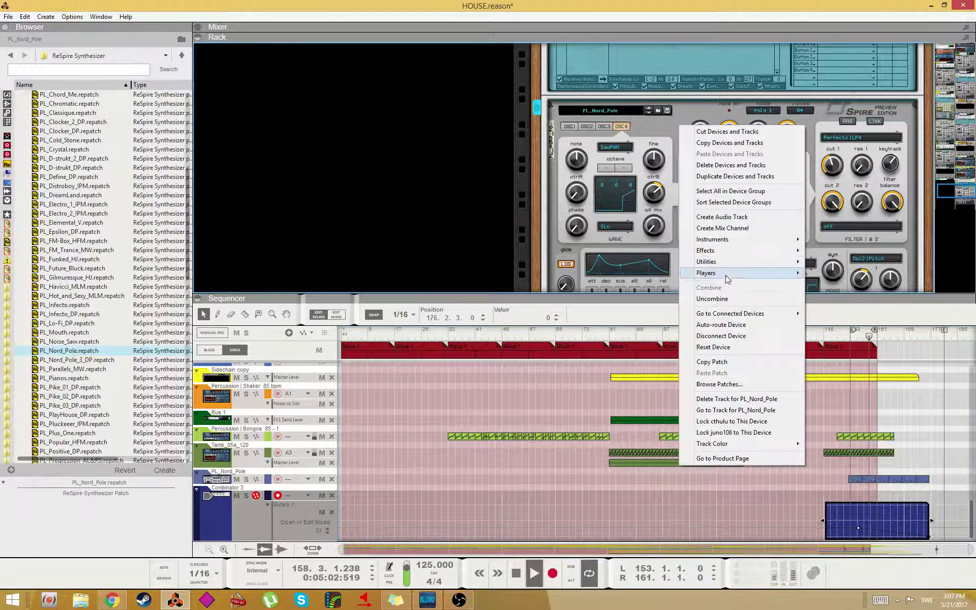
pyautogui.moveTo(732, 250)
pyautogui.moveTo(610, 359)
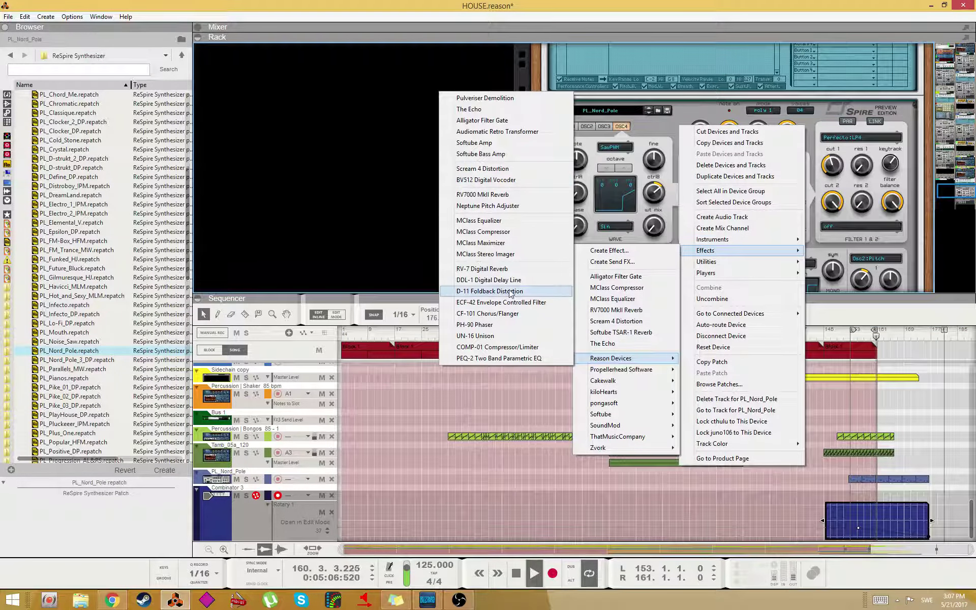
pyautogui.click(524, 303)
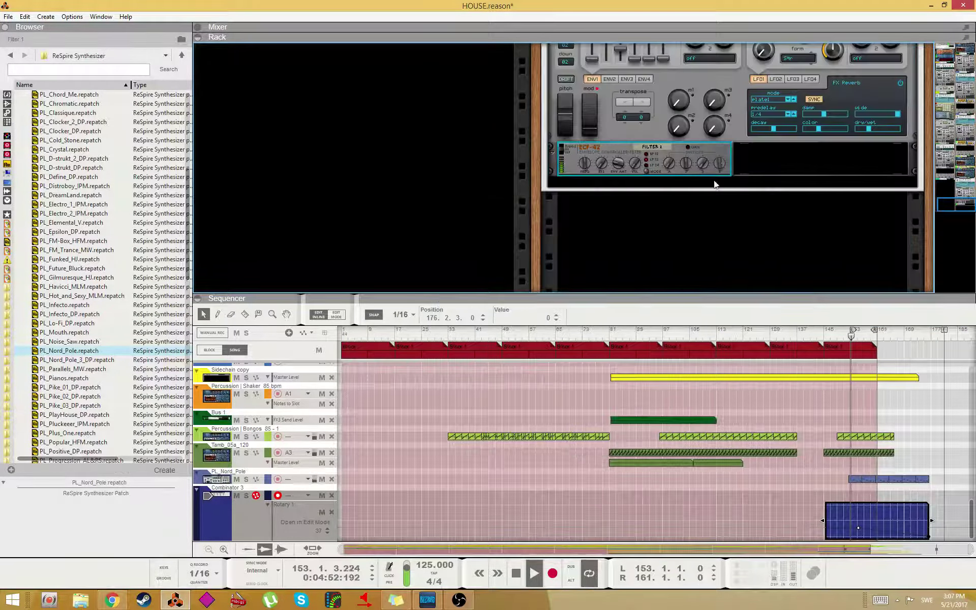
# - Create an automation lane for the ECF-42's frequency and draw a clip from about bar 140 to bar 163
pyautogui.rightClick(585, 163)
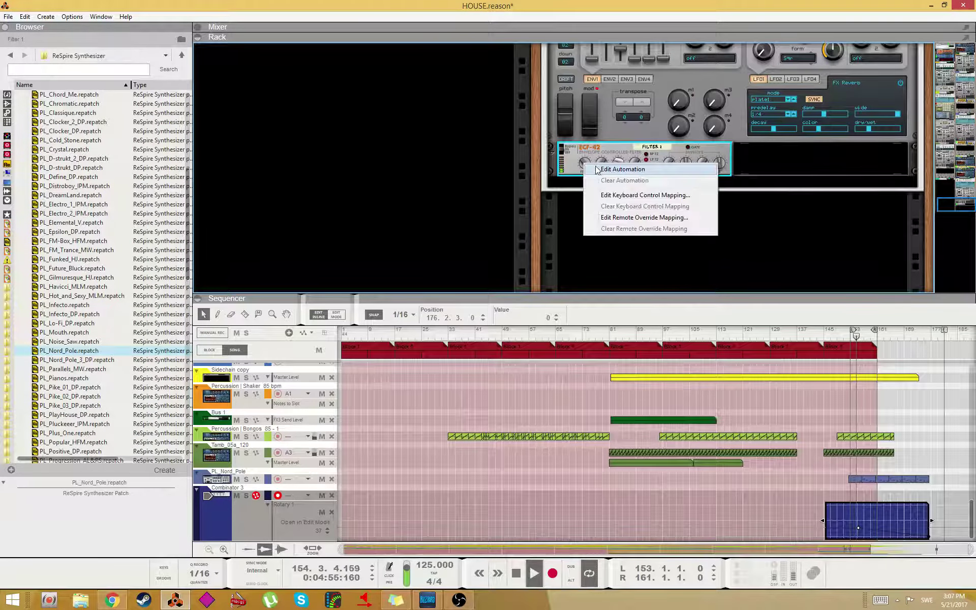
pyautogui.click(602, 168)
pyautogui.press('w')
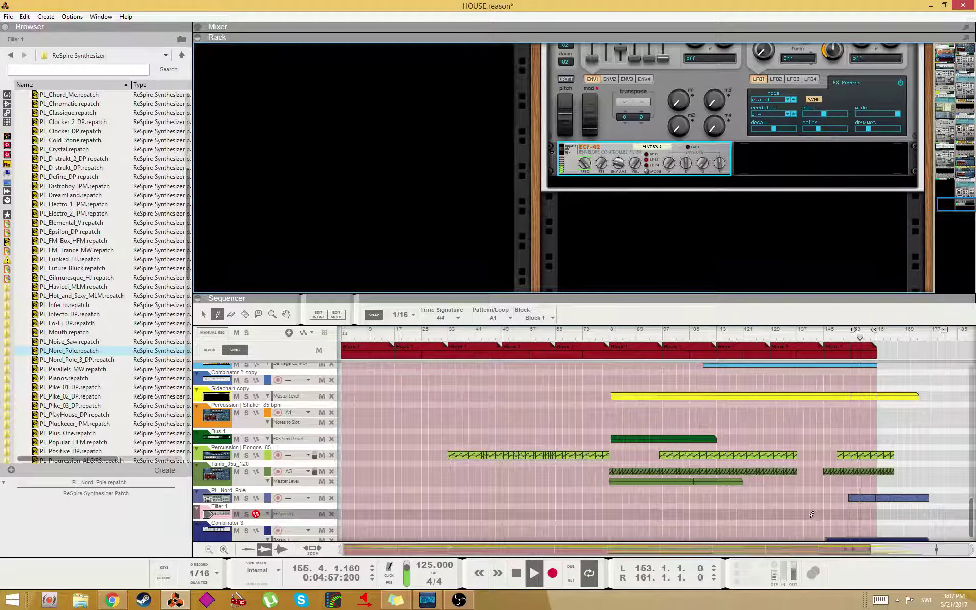
pyautogui.moveTo(811, 515); pyautogui.dragTo(883, 514)
pyautogui.press('q')
# - Set the snap value to Bar and copy the PL_Nord_Pole clips earlier so the melody starts at about bar 140
pyautogui.click(841, 499)
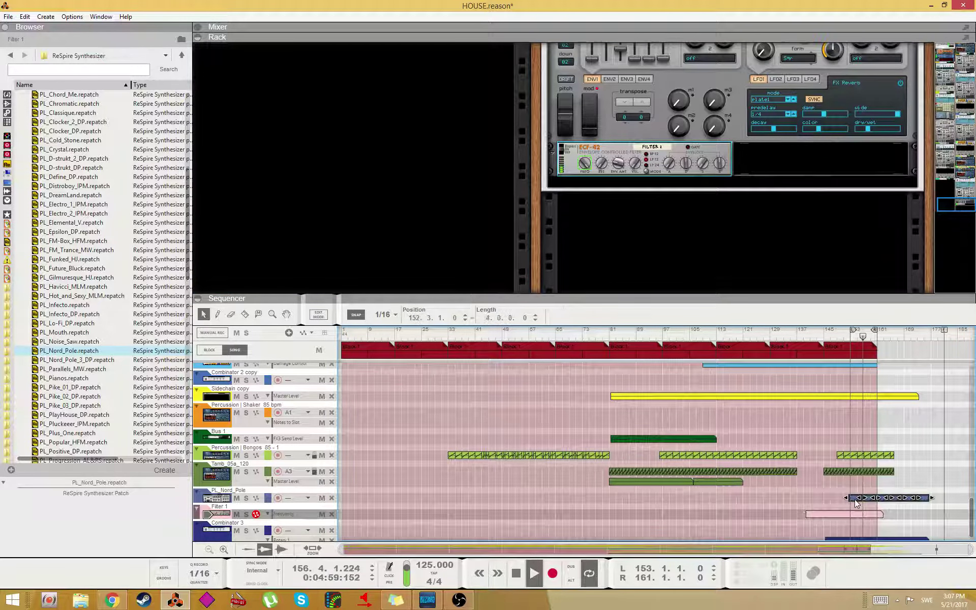
pyautogui.click(385, 315)
pyautogui.click(386, 323)
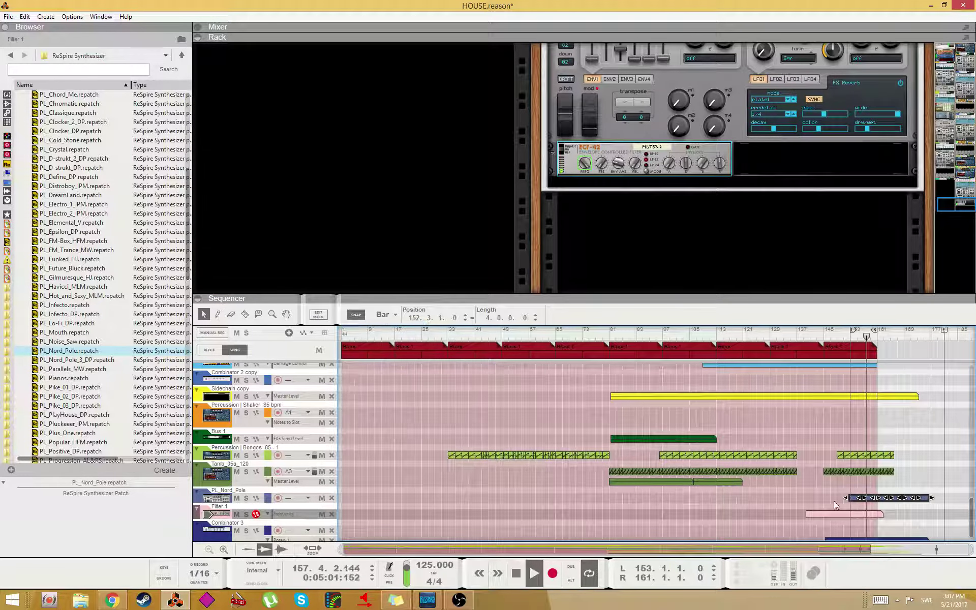
pyautogui.moveTo(855, 501); pyautogui.dragTo(805, 491)
# - Extend the start of the Filter 1 frequency clip back to about bar 127 and move the playback position to bar 126
pyautogui.click(825, 515)
pyautogui.doubleClick(771, 515)
pyautogui.press('Delete')
pyautogui.click(760, 334)
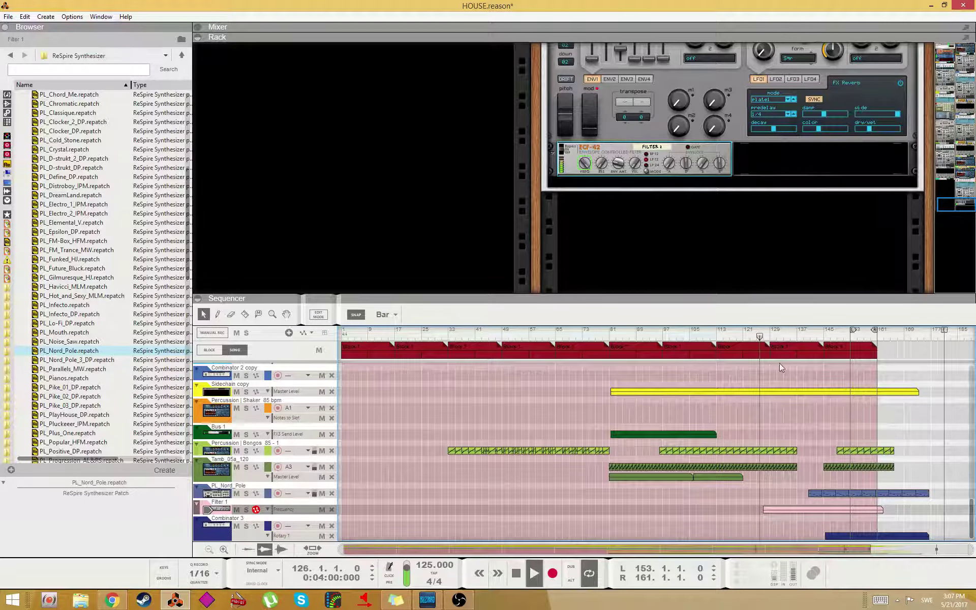
# - Draw a rising frequency ramp in the Filter 1 clip, ending at a value of about 78 near bar 165
pyautogui.doubleClick(794, 509)
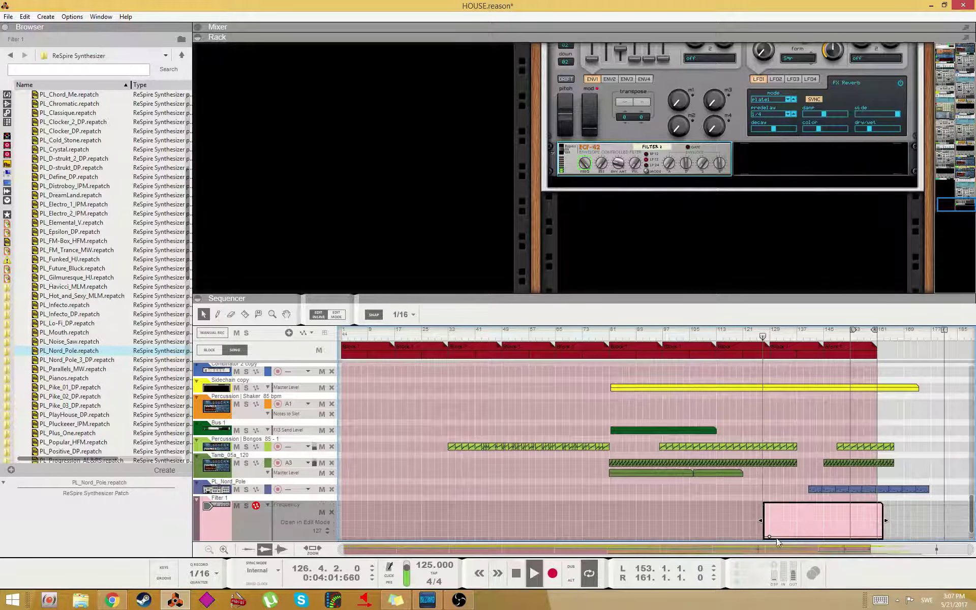
pyautogui.press('w')
pyautogui.click(895, 517)
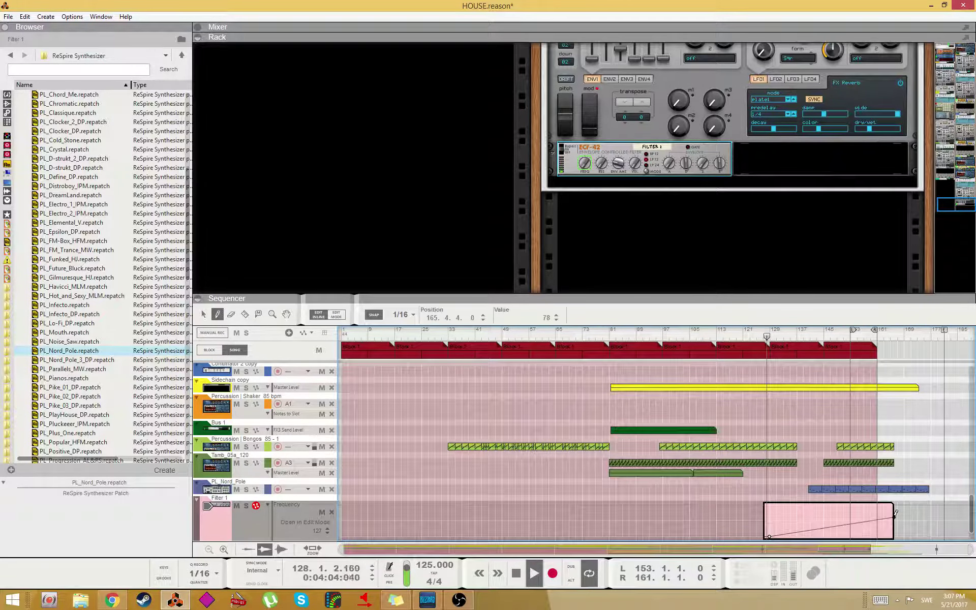
pyautogui.press('q')
# - Extend the end of the Filter 1 frequency clip to about bar 179 and save the song
pyautogui.moveTo(895, 516); pyautogui.dragTo(938, 521)
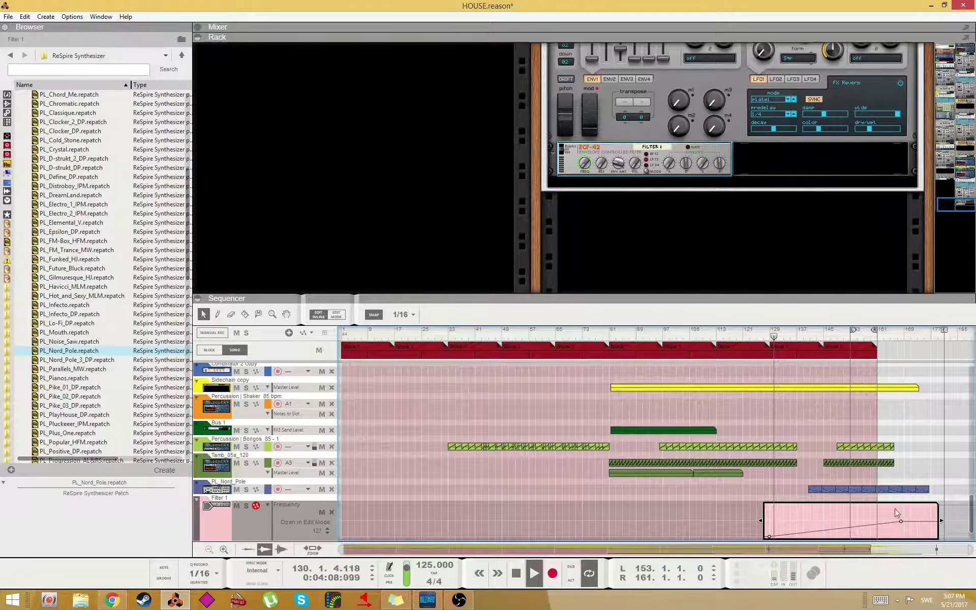
pyautogui.click(908, 421)
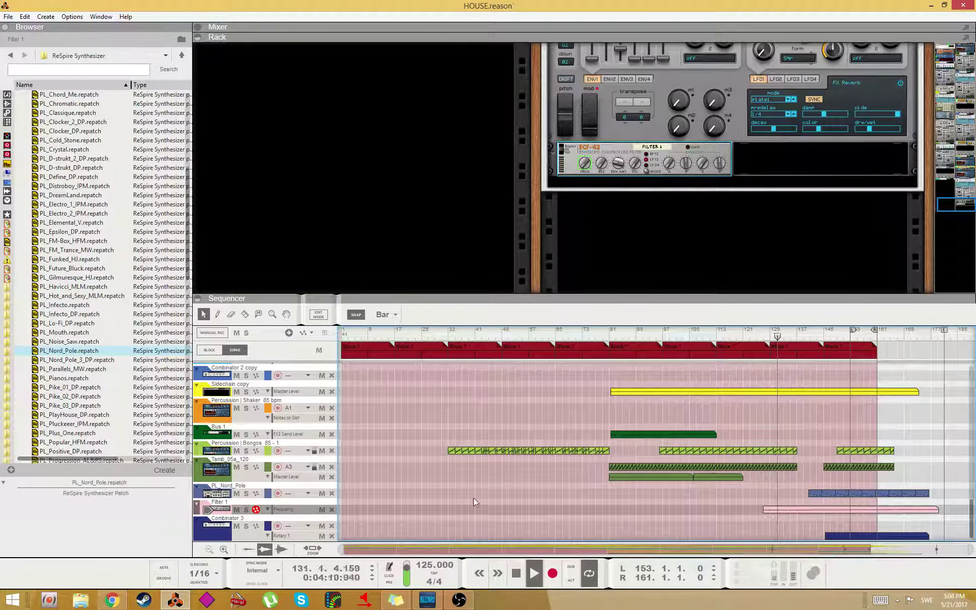
pyautogui.hotkey('ctrl', 's')
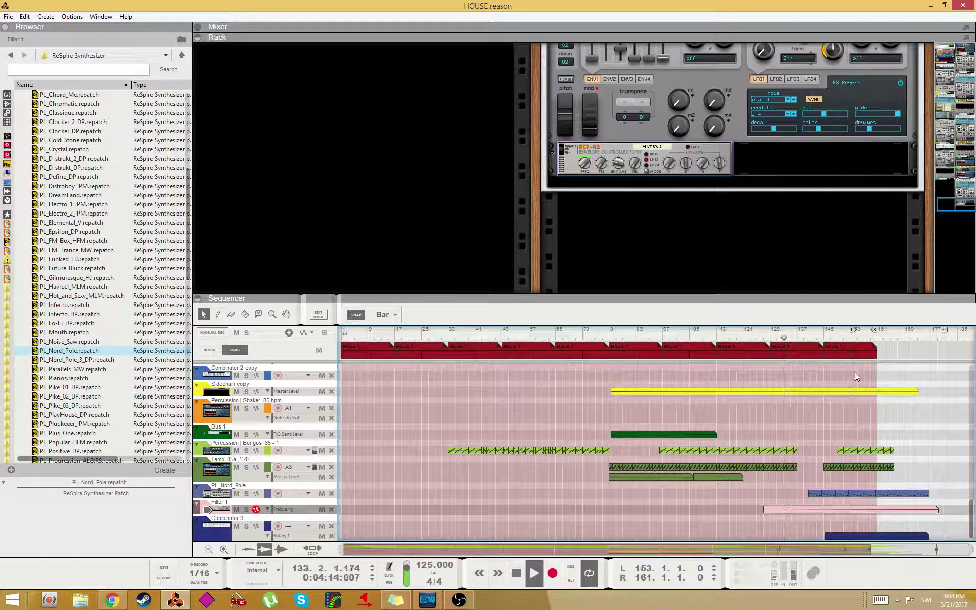
# - Look through the sequencer tracks to check which parts and automation clips stop or continue around bar 137
pyautogui.scroll(6, 825, 443)
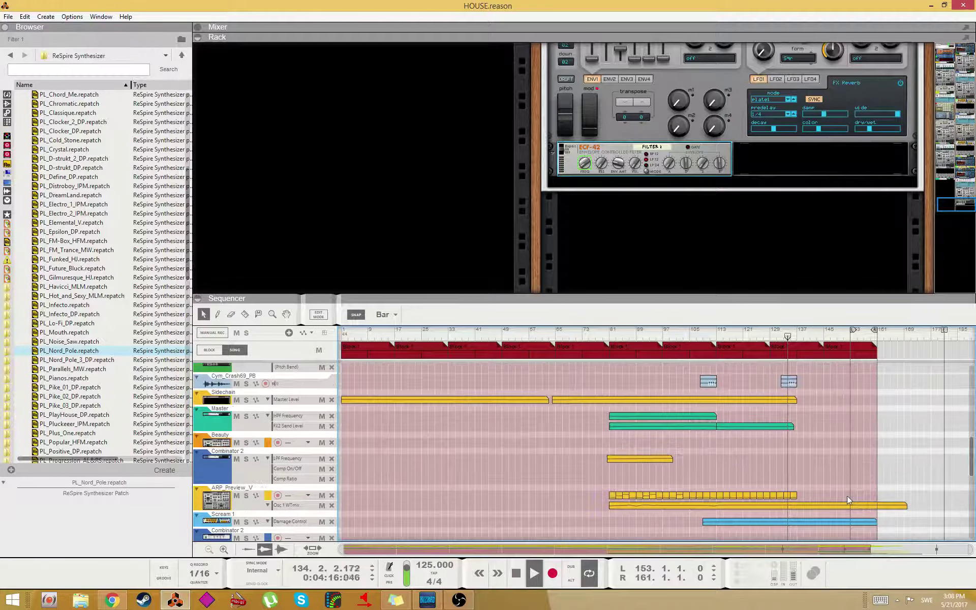
pyautogui.scroll(3, 847, 496)
pyautogui.scroll(-4, 843, 486)
pyautogui.scroll(2, 813, 482)
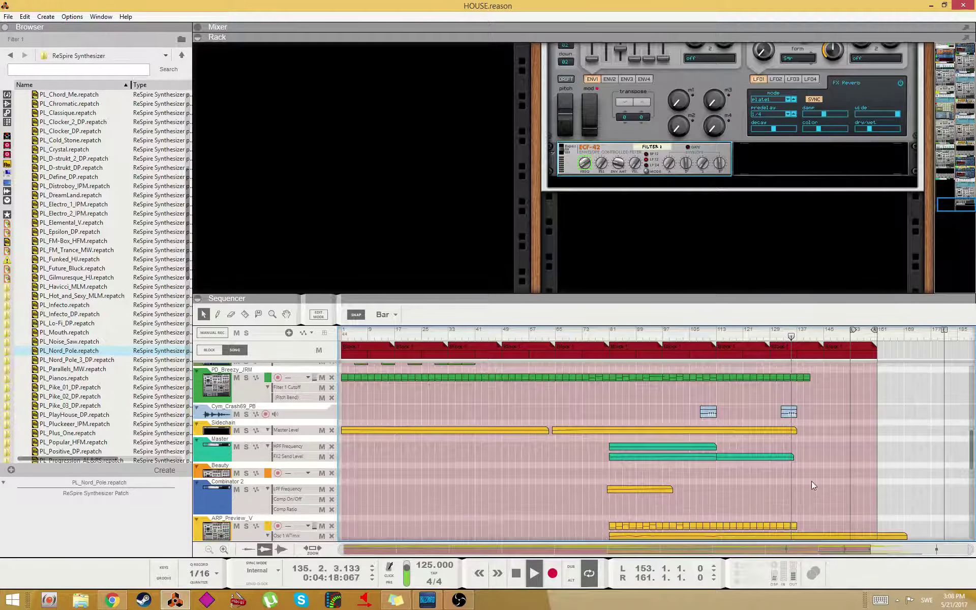
pyautogui.scroll(5, 811, 478)
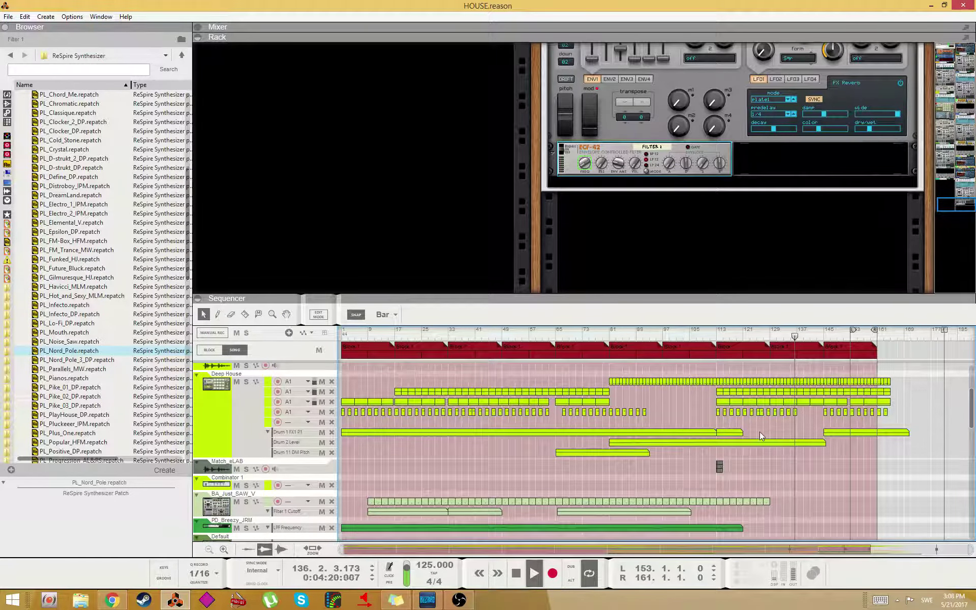
pyautogui.scroll(3, 759, 432)
pyautogui.scroll(-7, 795, 468)
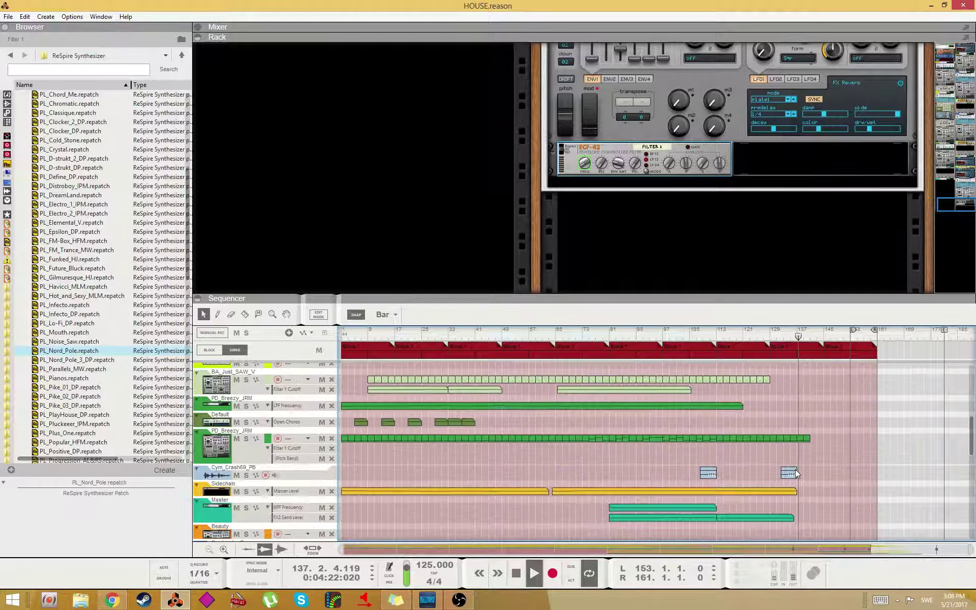
pyautogui.scroll(3, 796, 474)
pyautogui.scroll(-6, 796, 484)
pyautogui.scroll(2, 797, 490)
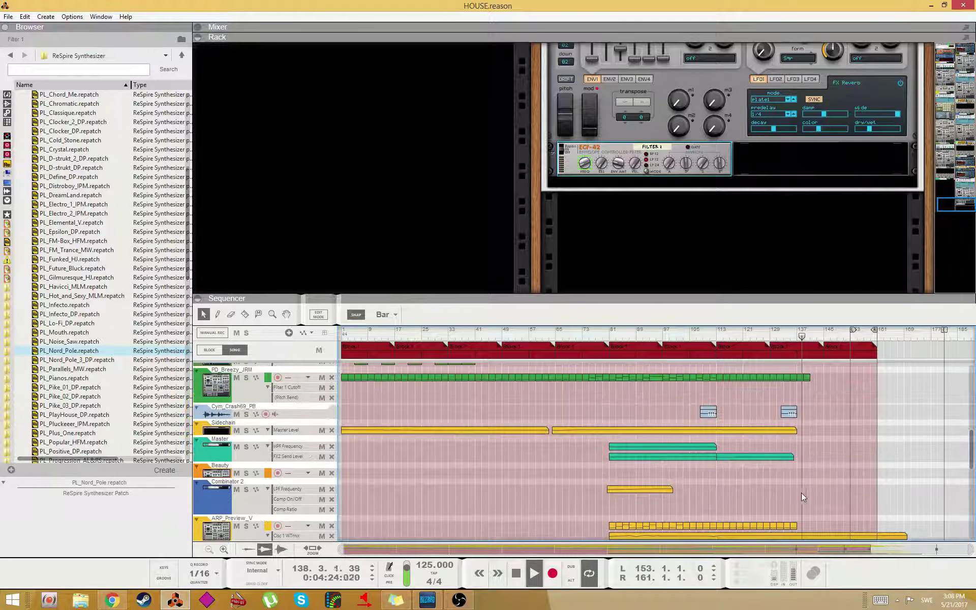
# - Duplicate the last ARP_Preview_V note clips so that they continue from bar 137
pyautogui.moveTo(763, 527); pyautogui.dragTo(755, 527)
pyautogui.hotkey('ctrl', 'd')
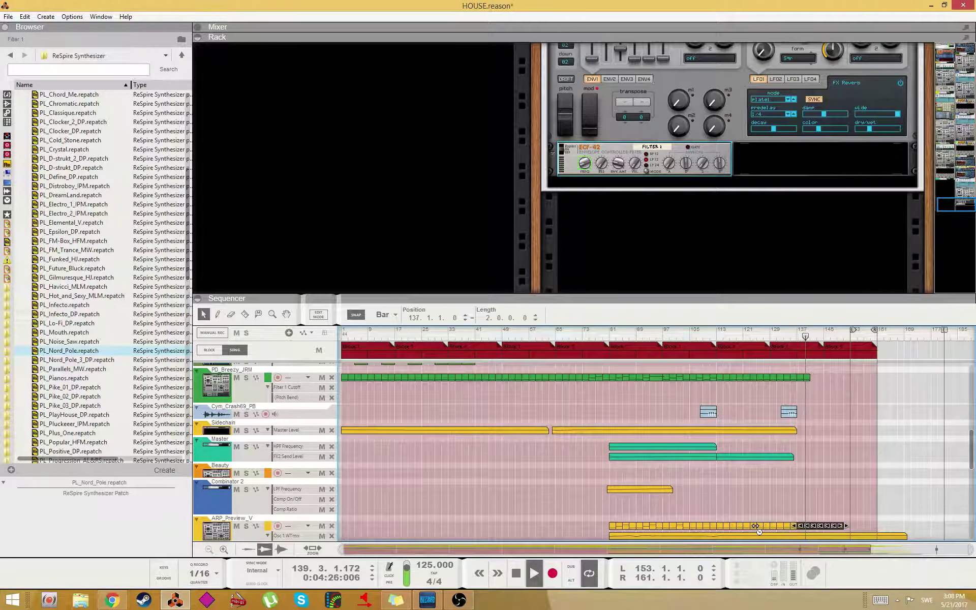
# - Extend the end of the Sidechain track's second Master Level clip to about bar 188
pyautogui.scroll(5, 797, 508)
pyautogui.scroll(-5, 808, 498)
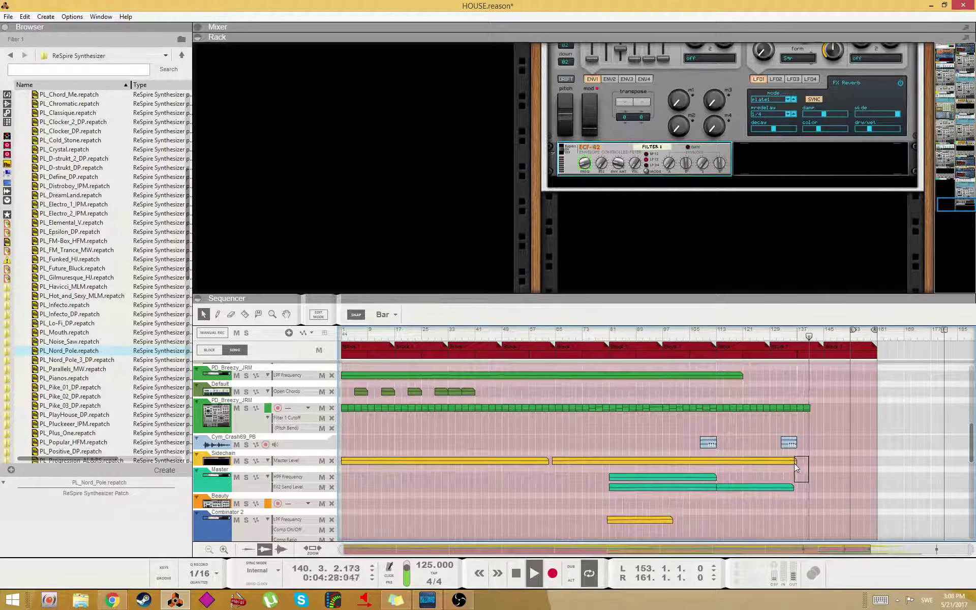
pyautogui.click(794, 463)
pyautogui.click(797, 488)
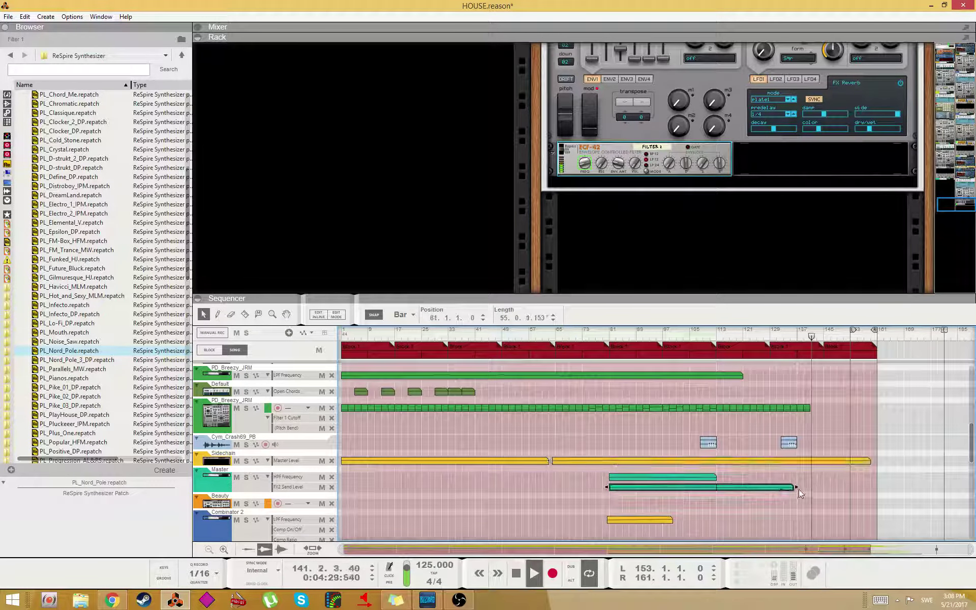
pyautogui.doubleClick(819, 462)
pyautogui.moveTo(873, 478); pyautogui.dragTo(973, 478)
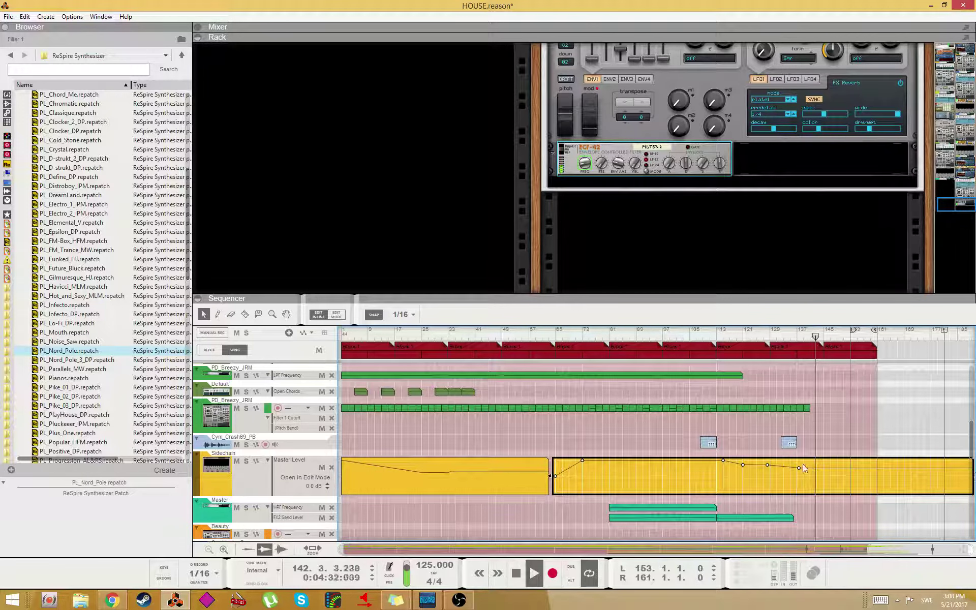
# - Draw points in the Sidechain Master Level clip that hold the level until about bar 144 and drop it to 2.1 dB at bar 145
pyautogui.press('w')
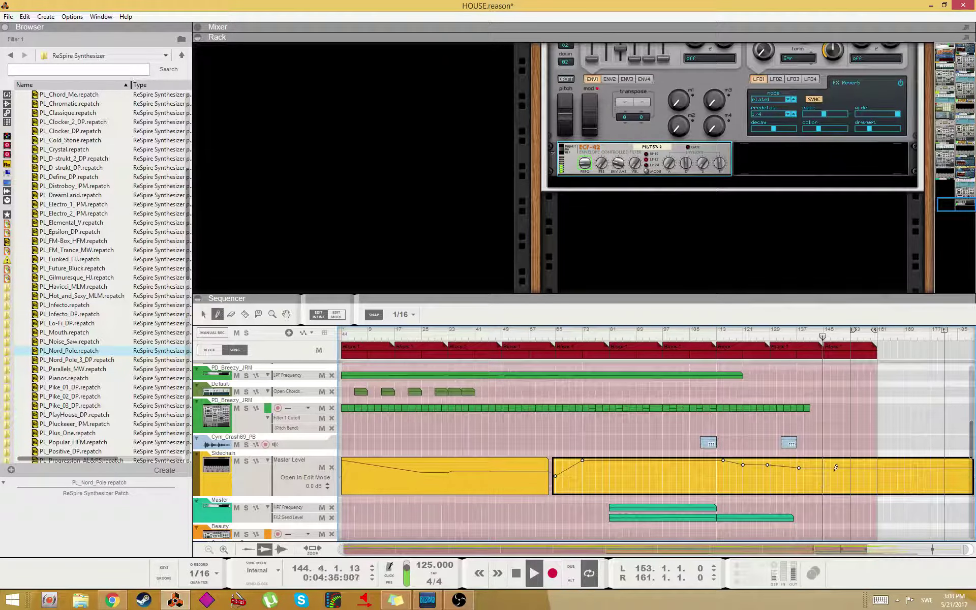
pyautogui.click(832, 472)
pyautogui.moveTo(832, 472); pyautogui.dragTo(821, 468)
pyautogui.keyDown('alt'); pyautogui.click(825, 474); pyautogui.keyUp('alt')
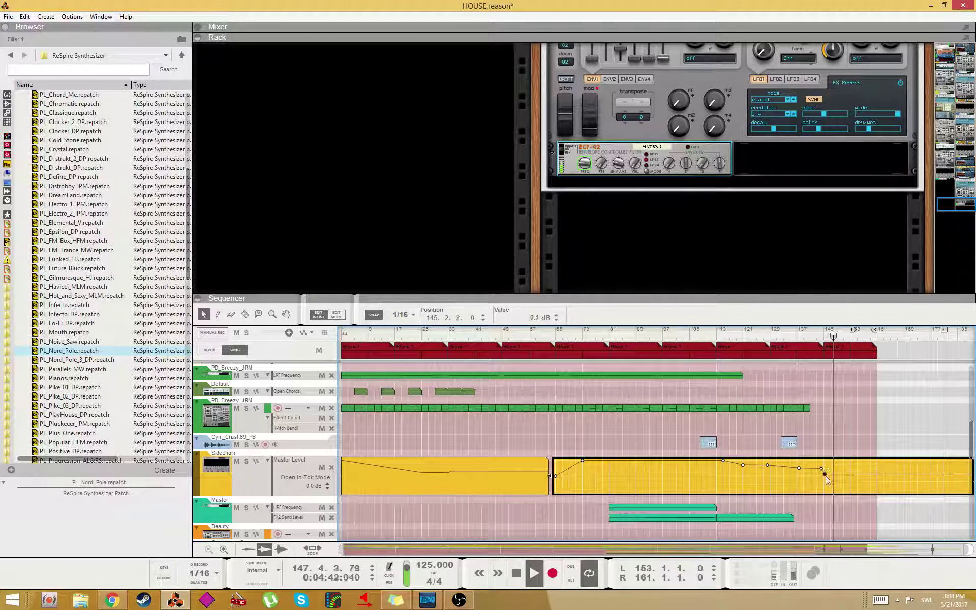
pyautogui.click(828, 478)
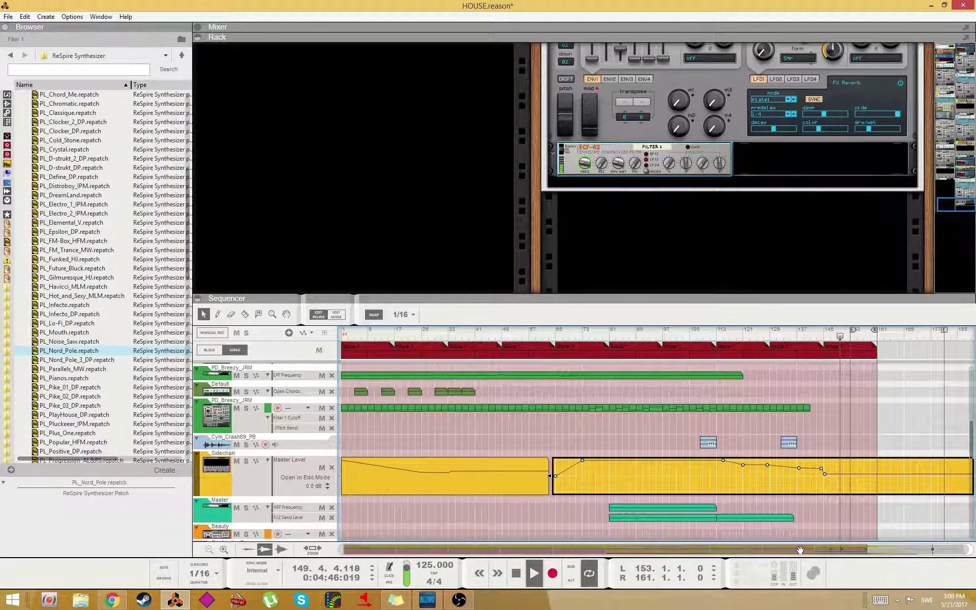
# - Copy further ARP_Preview_V note clips onto the end of the lane to fill it up to bar 161
pyautogui.scroll(-5, 881, 442)
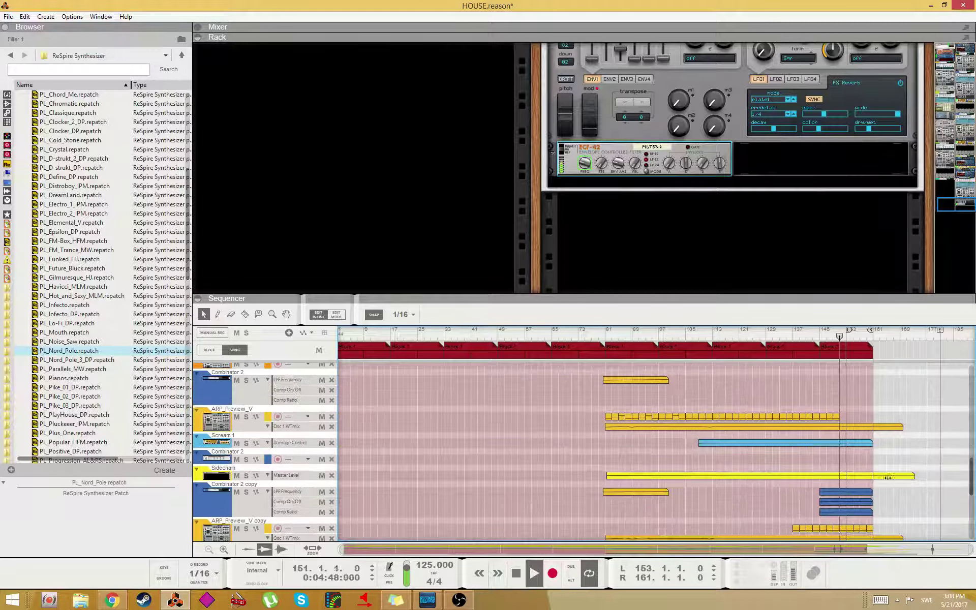
pyautogui.scroll(-2, 880, 438)
pyautogui.click(859, 394)
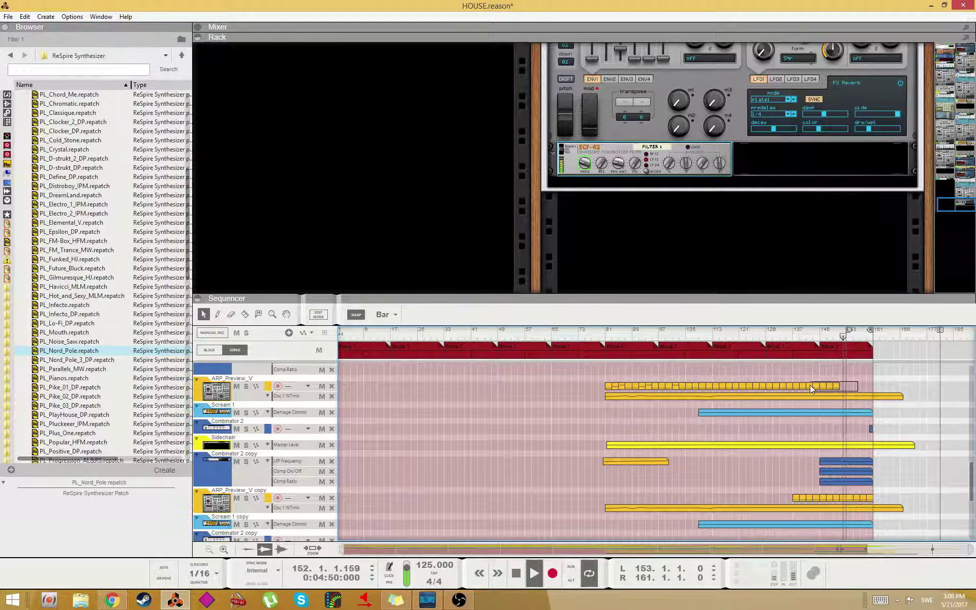
pyautogui.moveTo(810, 385); pyautogui.dragTo(811, 387)
pyautogui.hotkey('ctrl', 'c')
pyautogui.hotkey('ctrl', 'v')
# - Shorten the ARP_Preview_V Osc 1 WTmix automation clip so that it ends at about bar 163
pyautogui.doubleClick(900, 399)
pyautogui.moveTo(900, 409); pyautogui.dragTo(877, 411)
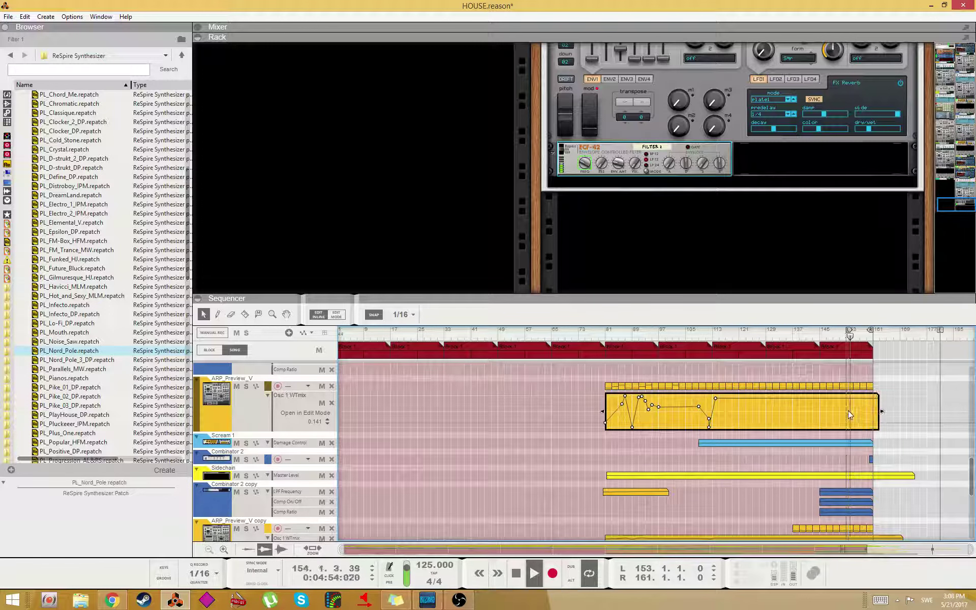
# - Move the end point of the Filter 1 frequency ramp to about bar 152 at a value of 64
pyautogui.scroll(-5, 886, 484)
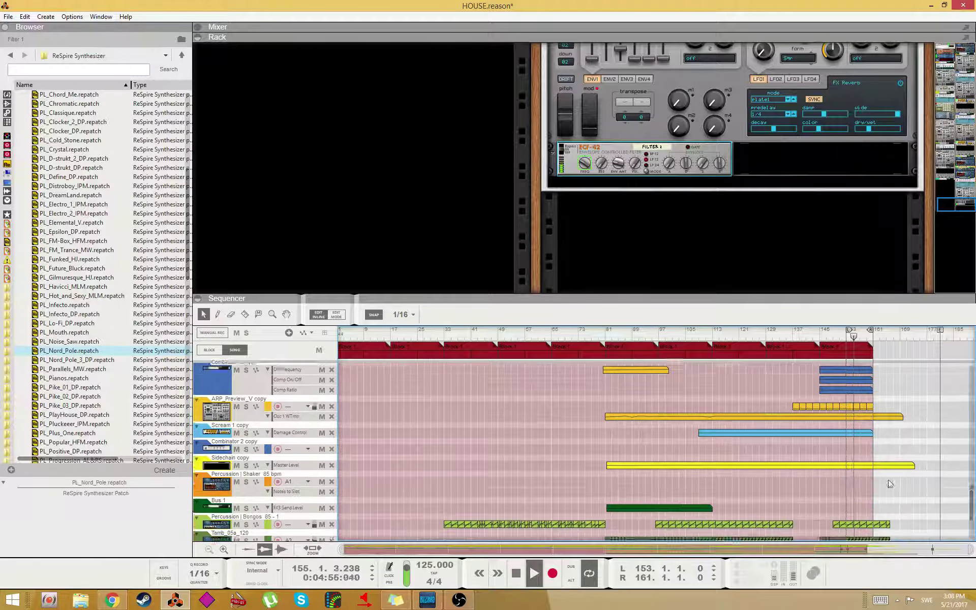
pyautogui.doubleClick(868, 510)
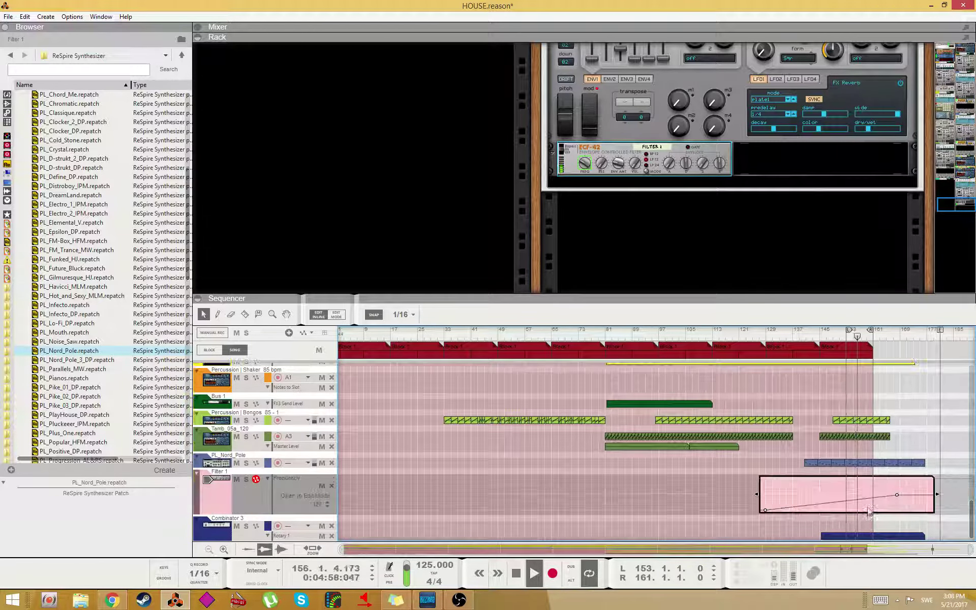
pyautogui.moveTo(898, 495); pyautogui.dragTo(847, 473)
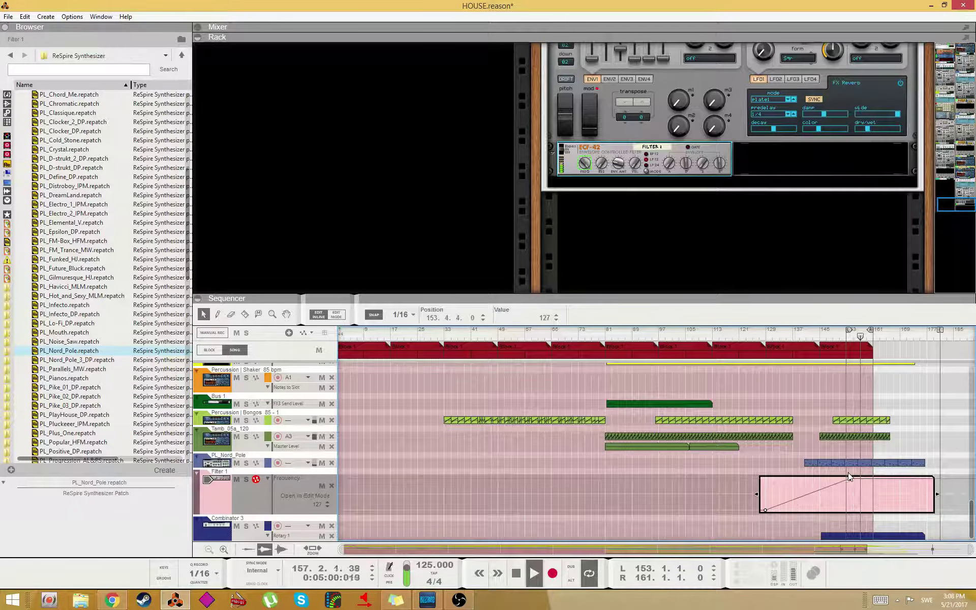
pyautogui.scroll(2, 883, 413)
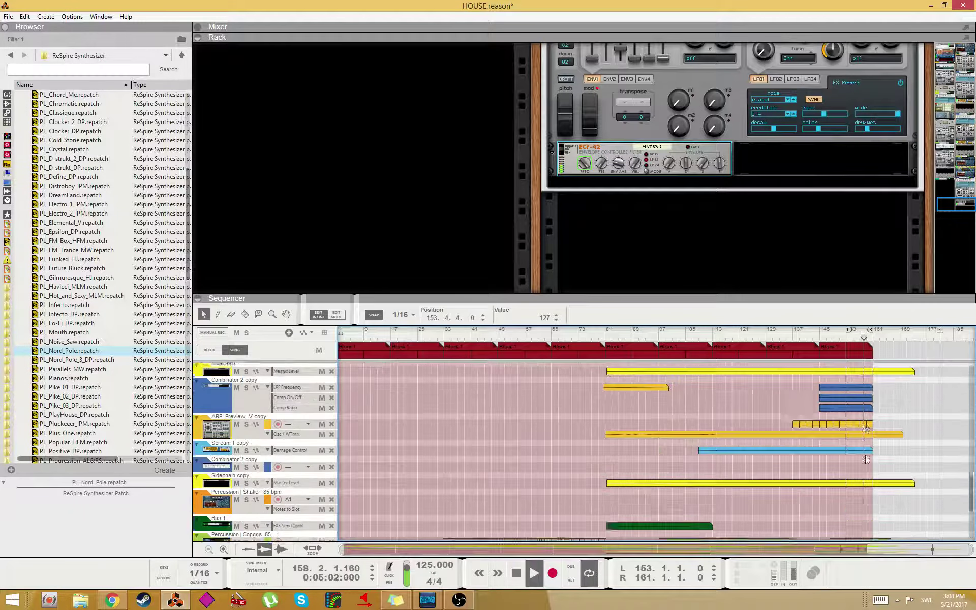
pyautogui.scroll(-2, 798, 407)
pyautogui.moveTo(849, 478); pyautogui.dragTo(843, 495)
# - Draw a point with a value of 0.290 at about bar 151 in the ARP_Preview_V Osc 1 WTmix automation
pyautogui.scroll(1, 843, 423)
pyautogui.scroll(8, 844, 426)
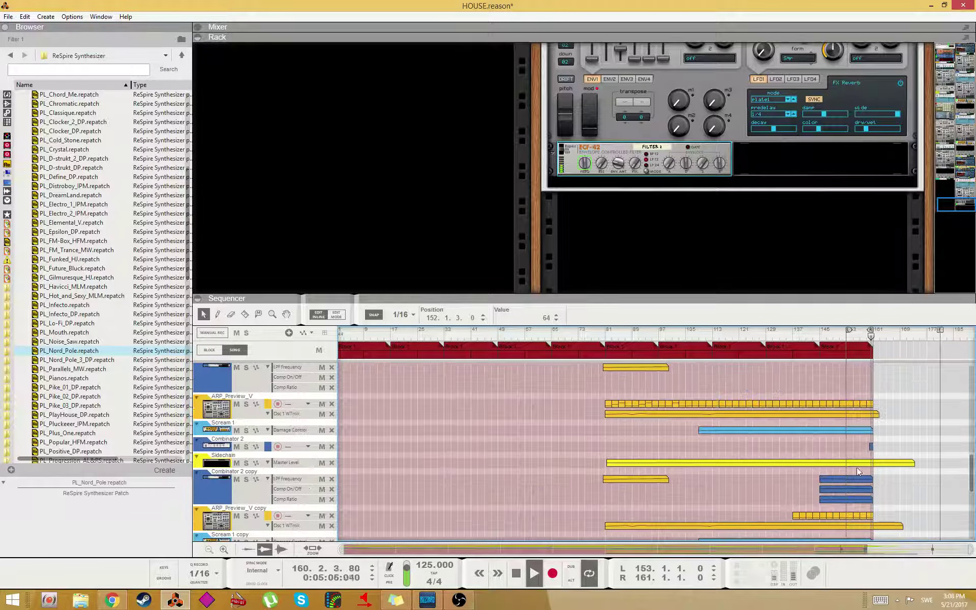
pyautogui.scroll(3, 859, 438)
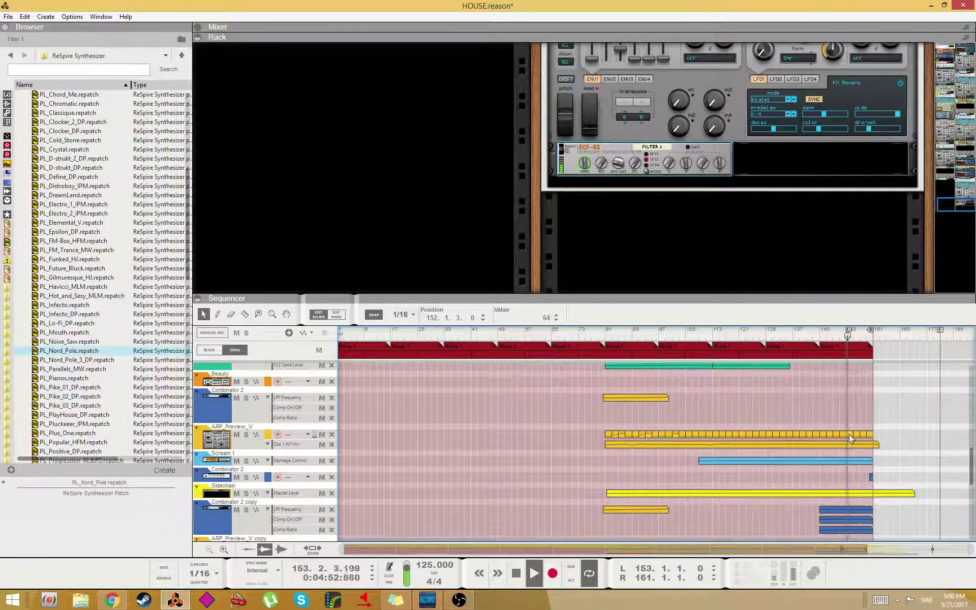
pyautogui.click(848, 444)
pyautogui.press('w')
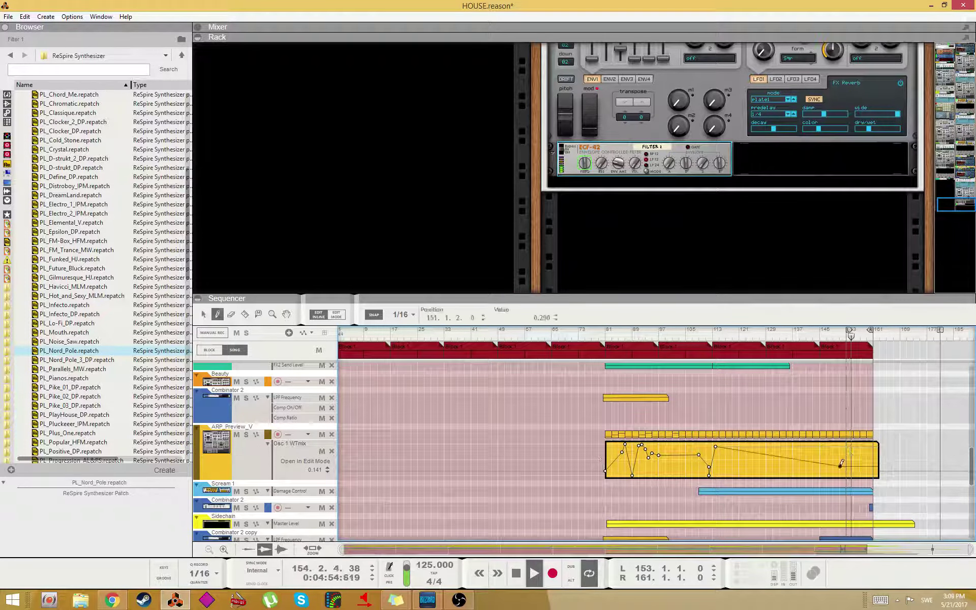
pyautogui.click(853, 405)
# - Delete the duplicated ARP_Preview_V note clips after bar 137
pyautogui.scroll(-3, 853, 416)
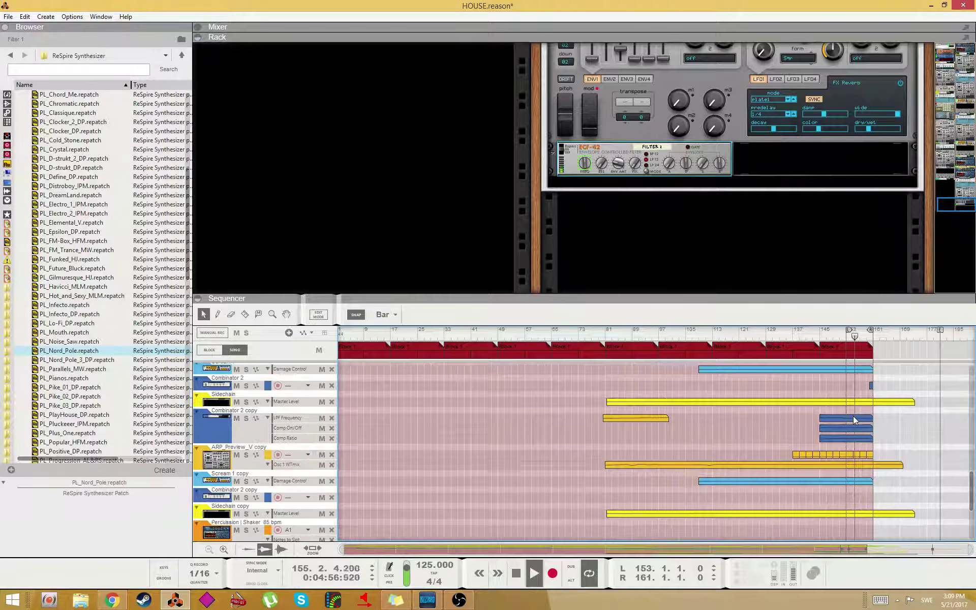
pyautogui.scroll(2, 852, 457)
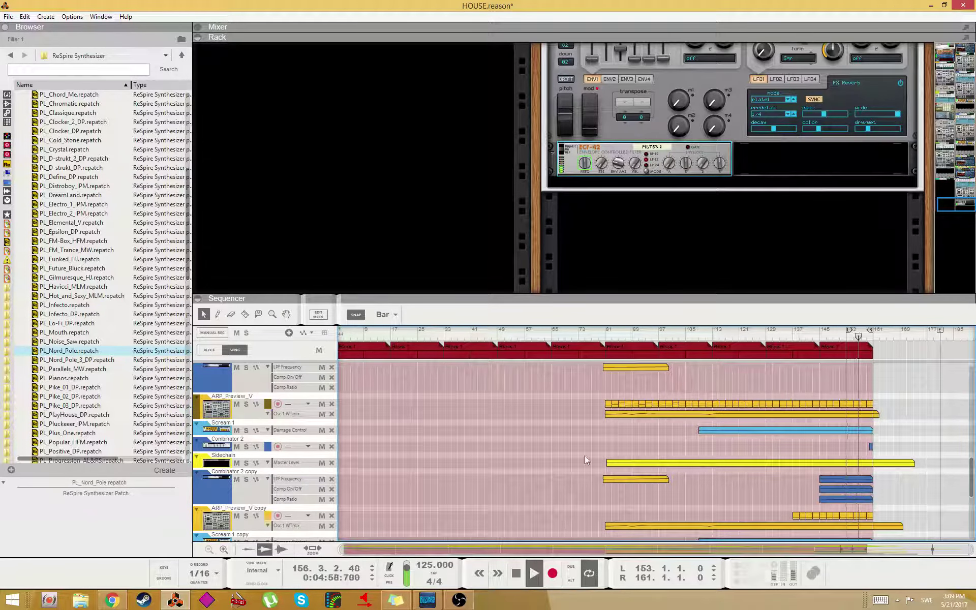
pyautogui.scroll(-2, 824, 445)
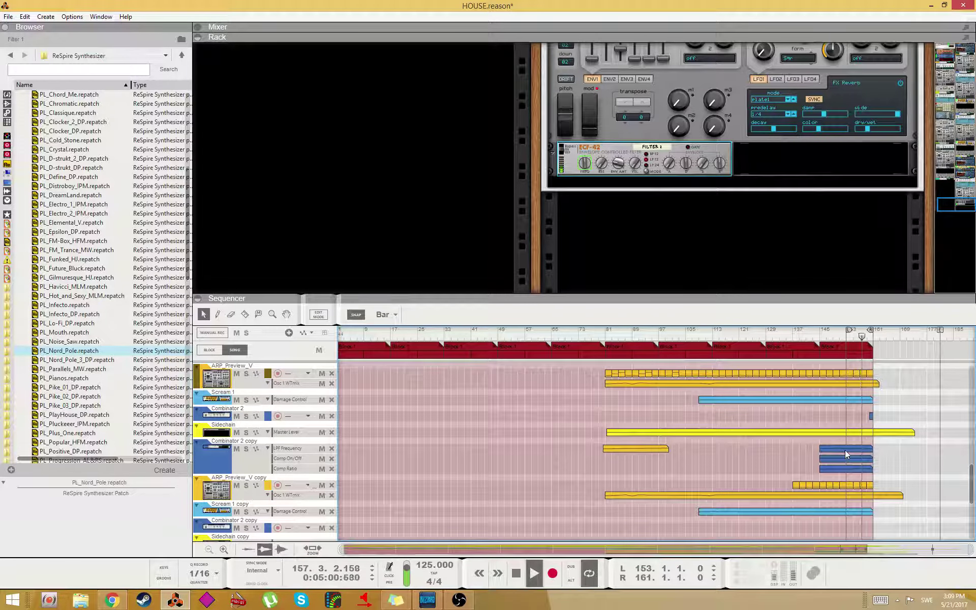
pyautogui.scroll(-6, 833, 455)
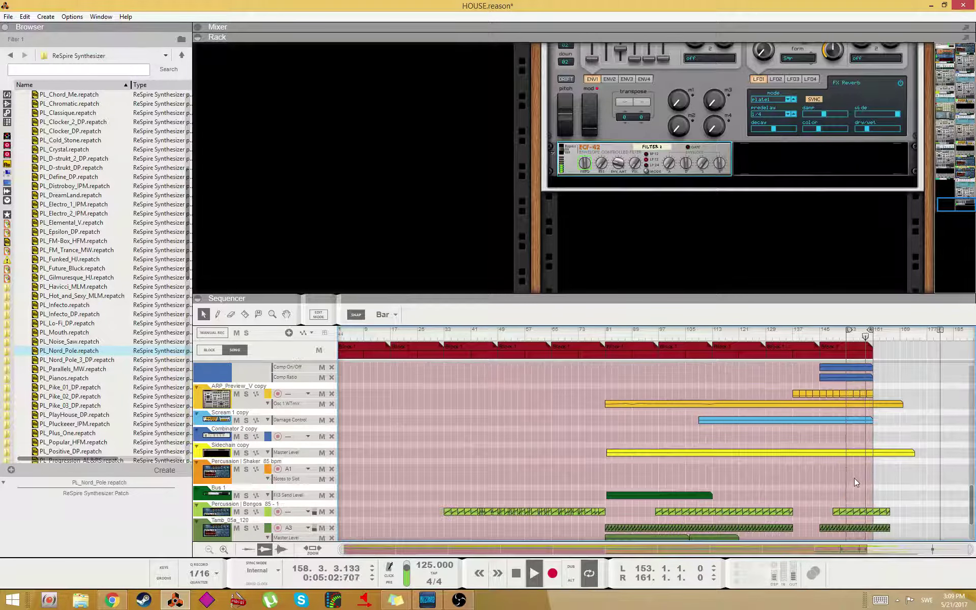
pyautogui.scroll(10, 854, 480)
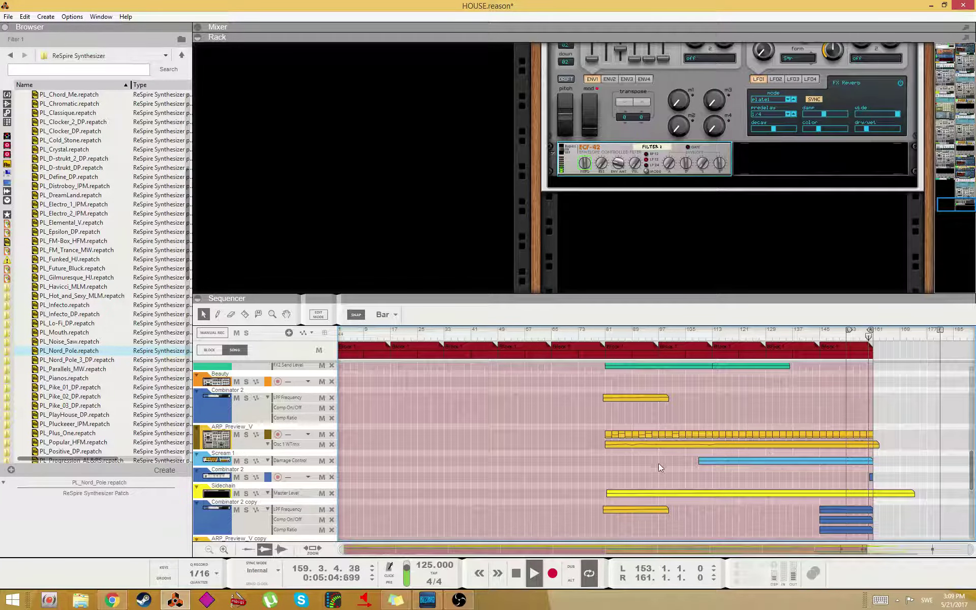
pyautogui.scroll(-2, 440, 446)
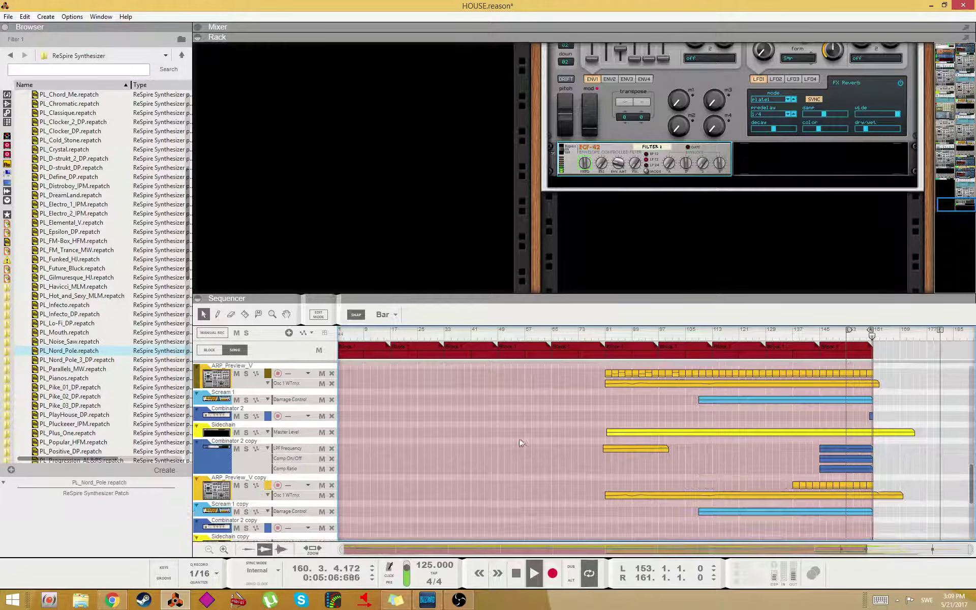
pyautogui.moveTo(899, 400); pyautogui.dragTo(788, 410)
pyautogui.press('Delete')
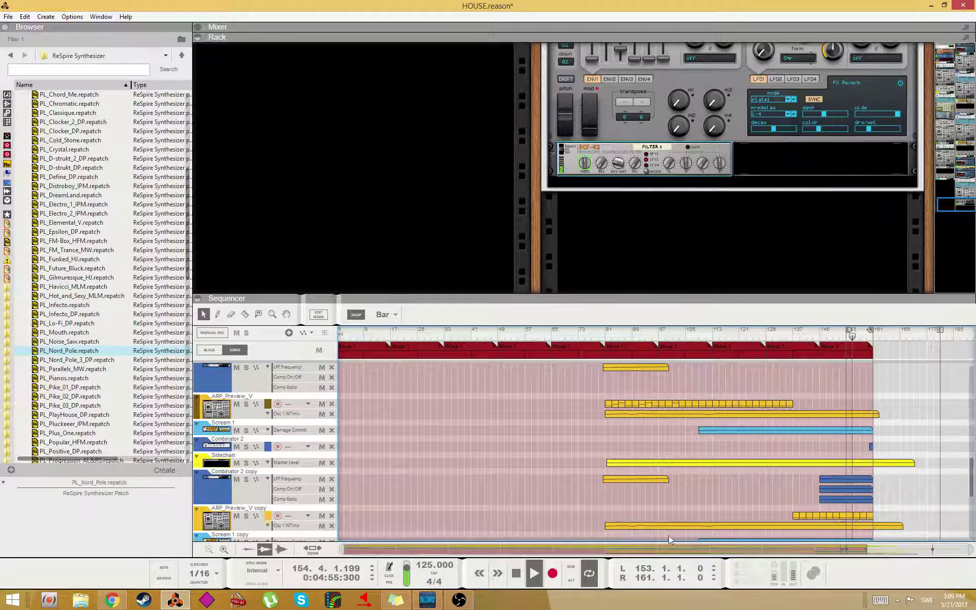
# - Select the Combinator 2 copy track and replay the transition from about bar 137 and again from about bar 134
pyautogui.click(241, 497)
pyautogui.click(784, 404)
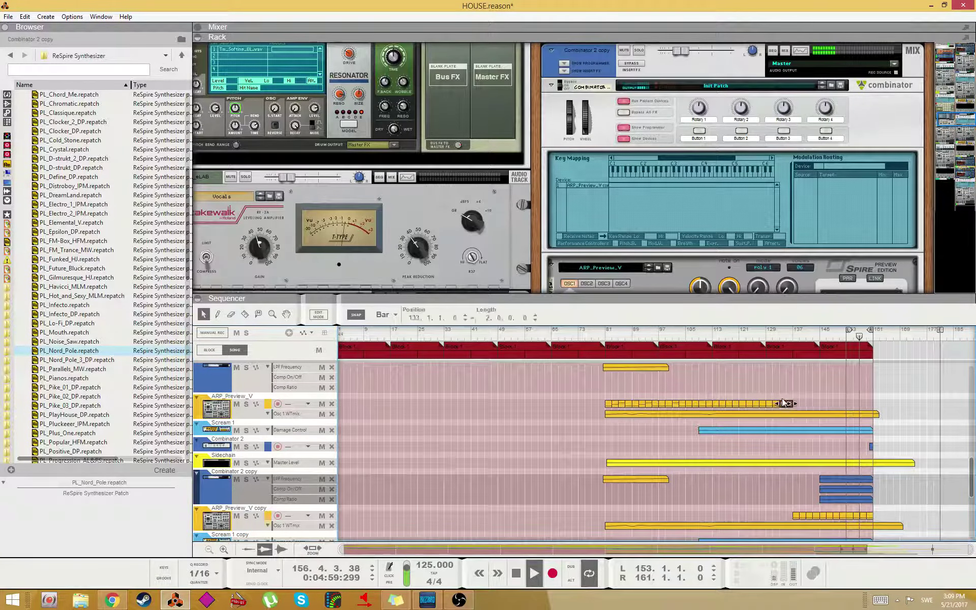
pyautogui.click(793, 336)
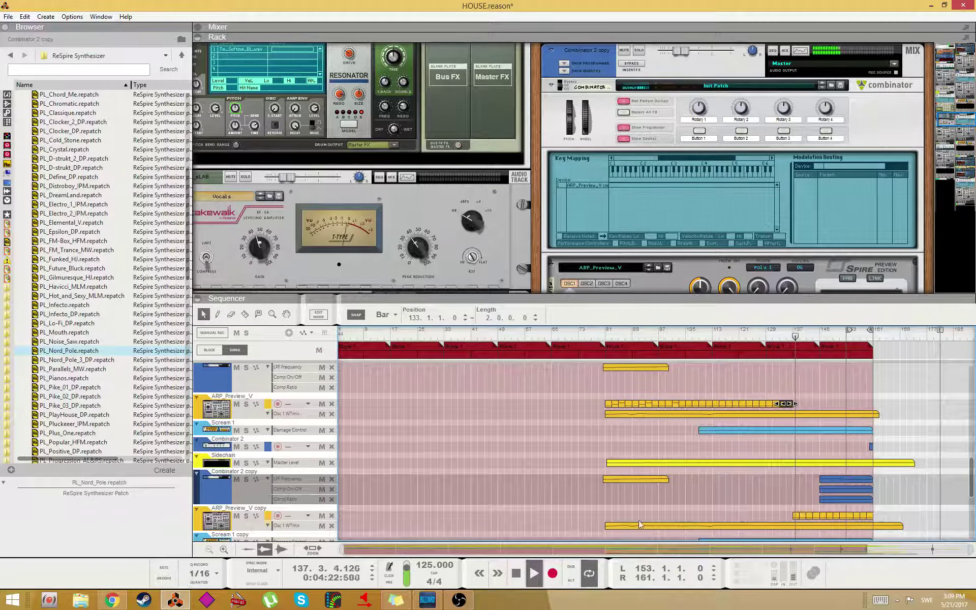
pyautogui.scroll(-2, 763, 458)
pyautogui.scroll(1, 700, 495)
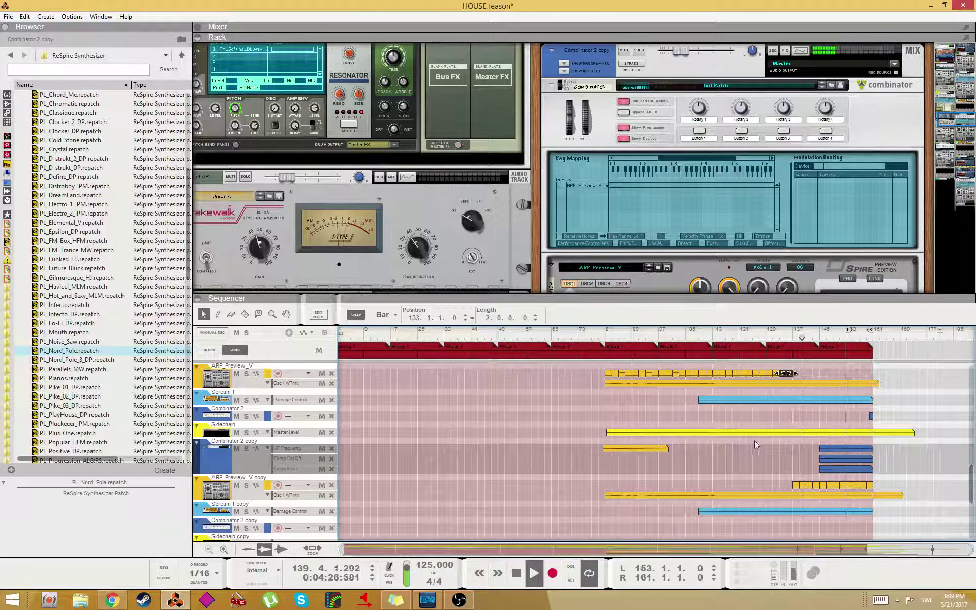
pyautogui.scroll(-2, 756, 446)
pyautogui.click(783, 336)
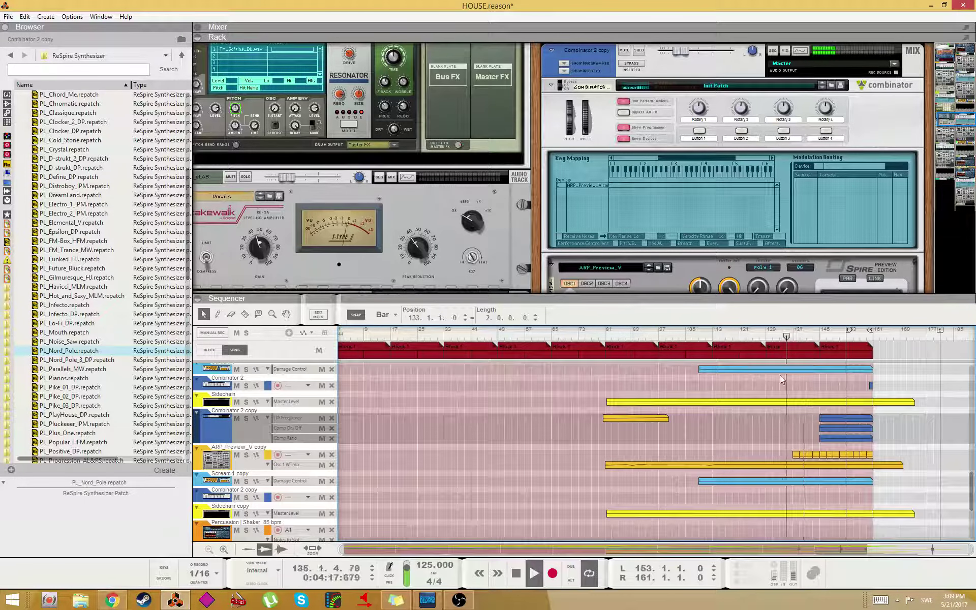
pyautogui.scroll(2, 764, 452)
pyautogui.scroll(-2, 796, 480)
# - Raise the Master Level point near bar 139 in the Sidechain copy clip to 10.8 dB
pyautogui.click(810, 465)
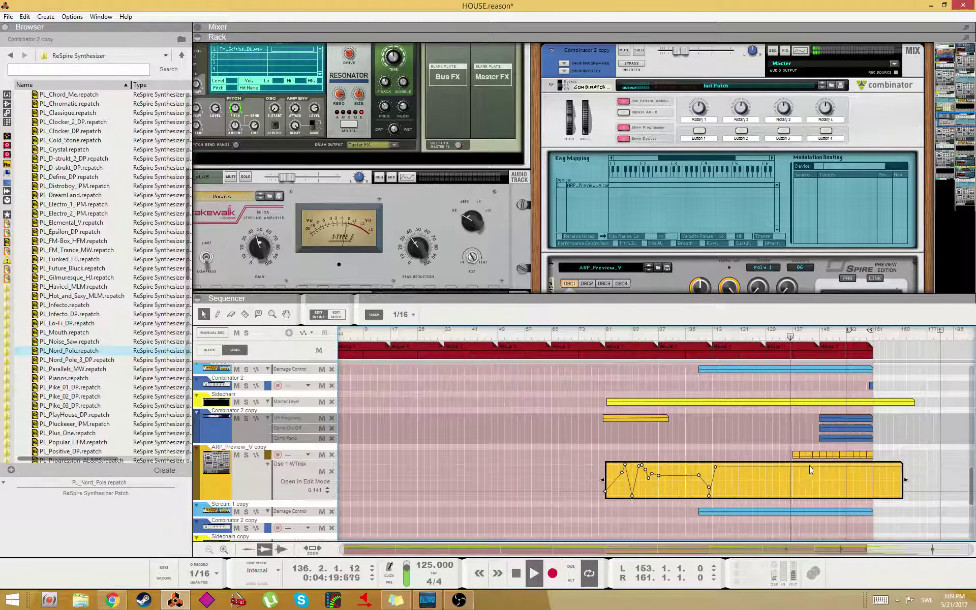
pyautogui.scroll(-2, 809, 478)
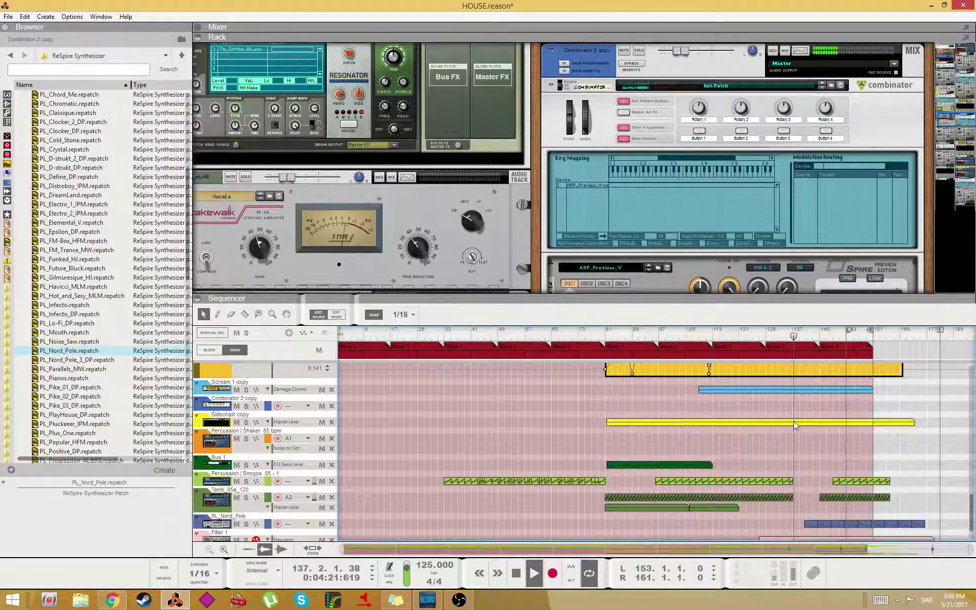
pyautogui.scroll(-2, 795, 421)
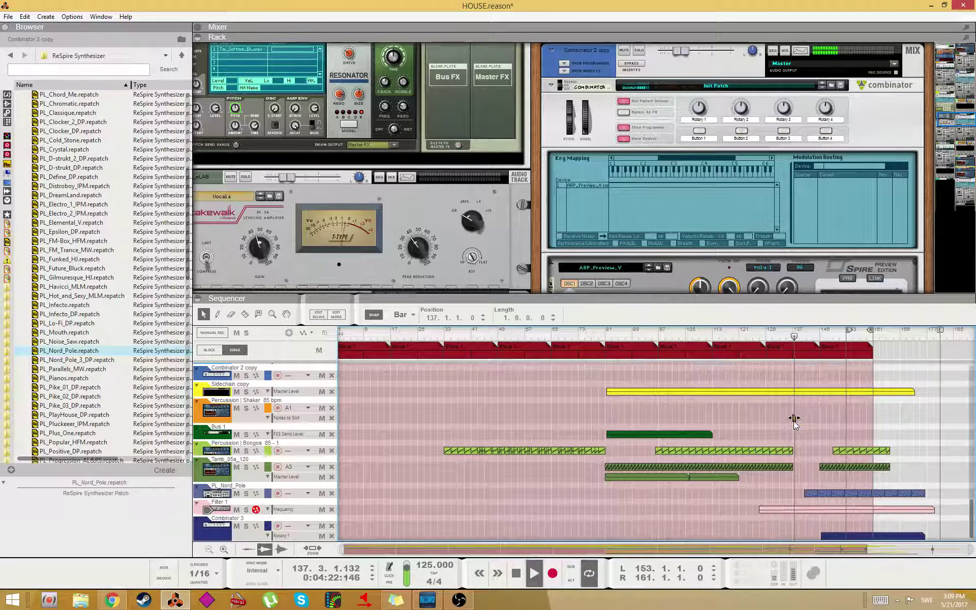
pyautogui.click(793, 391)
pyautogui.scroll(2, 809, 451)
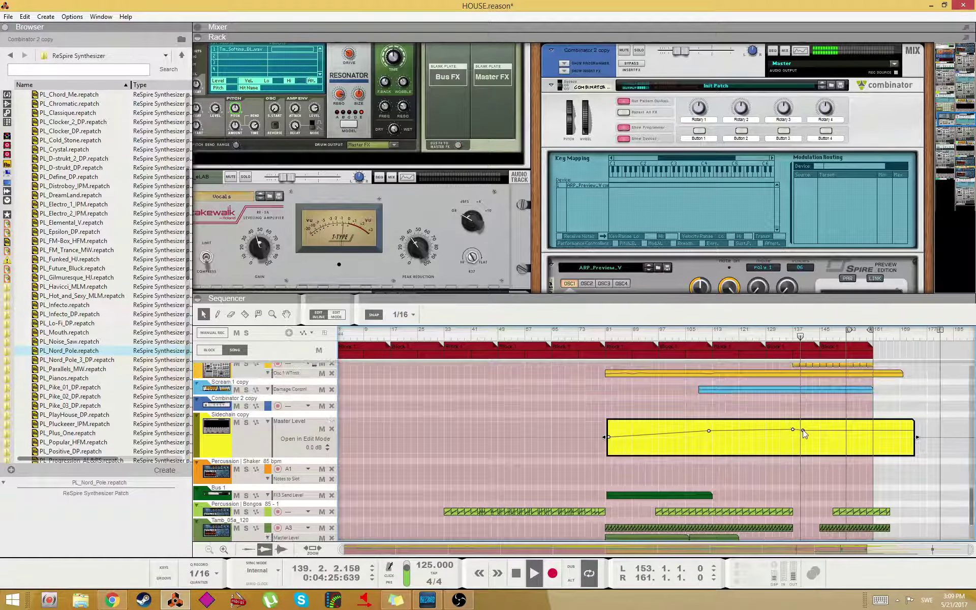
pyautogui.moveTo(803, 431); pyautogui.dragTo(802, 426)
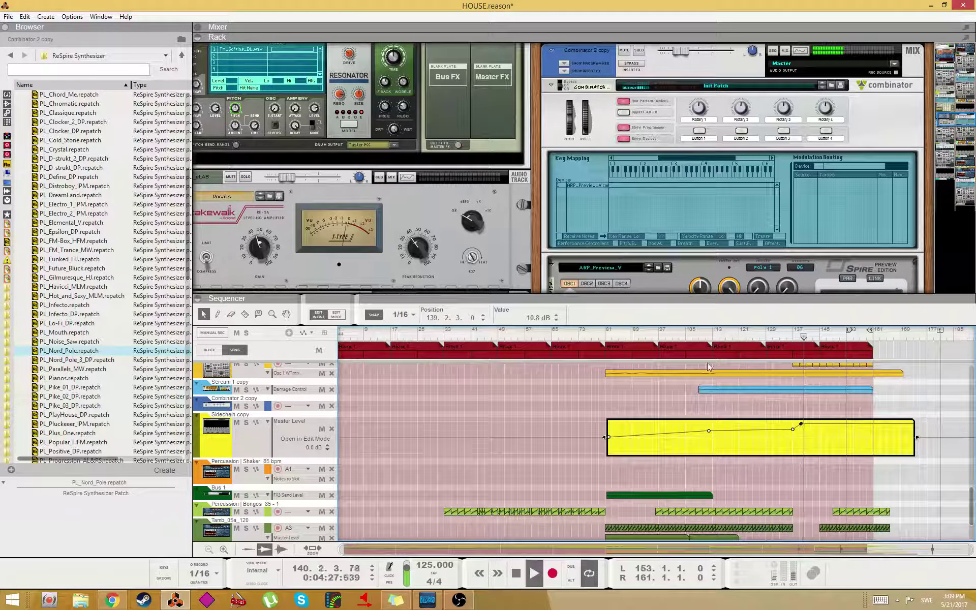
# - Collapse the Sidechain copy automation and open the Damage Control automation clip on the Scream 1 copy track
pyautogui.click(287, 450)
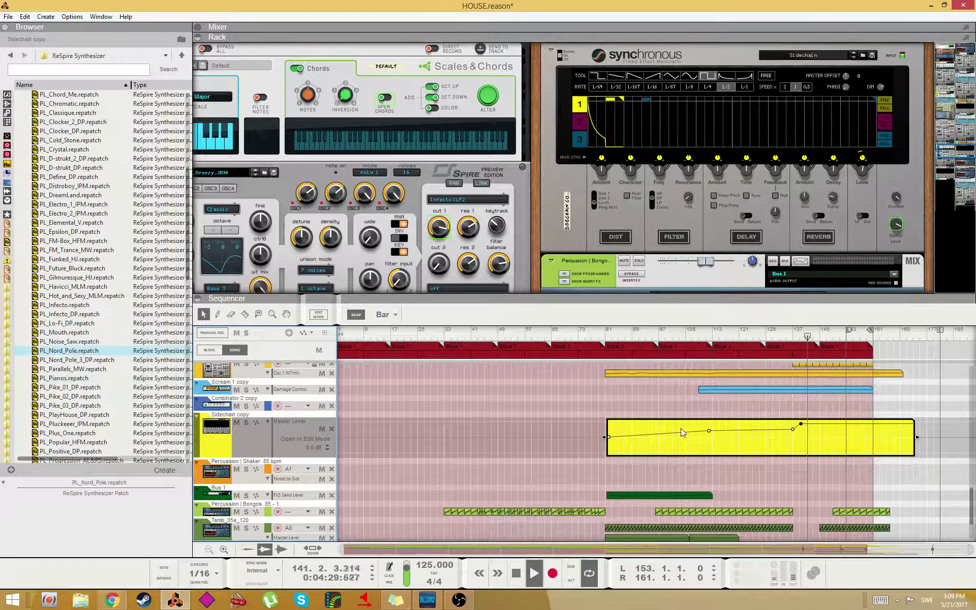
pyautogui.scroll(2, 292, 417)
pyautogui.click(241, 412)
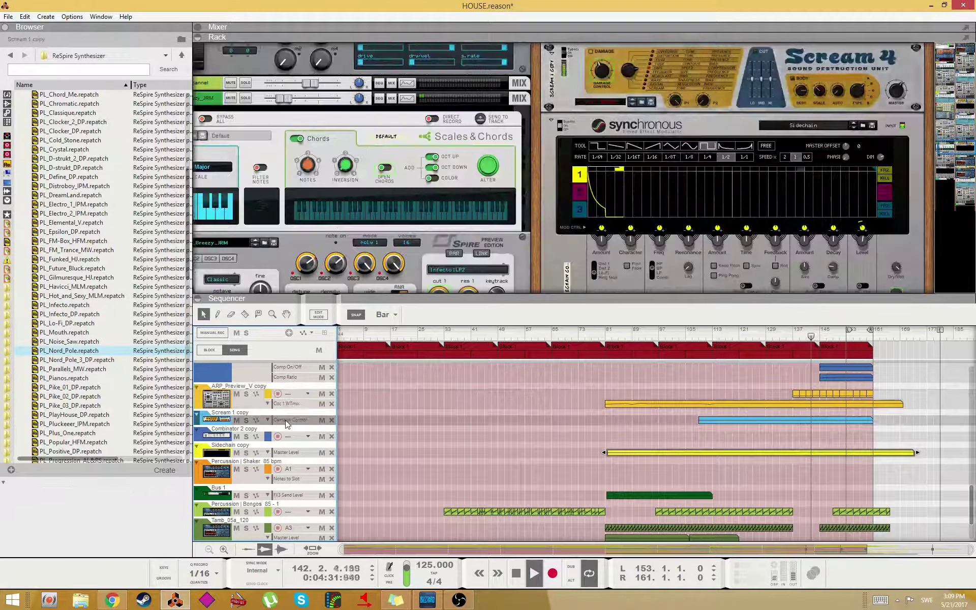
pyautogui.doubleClick(798, 421)
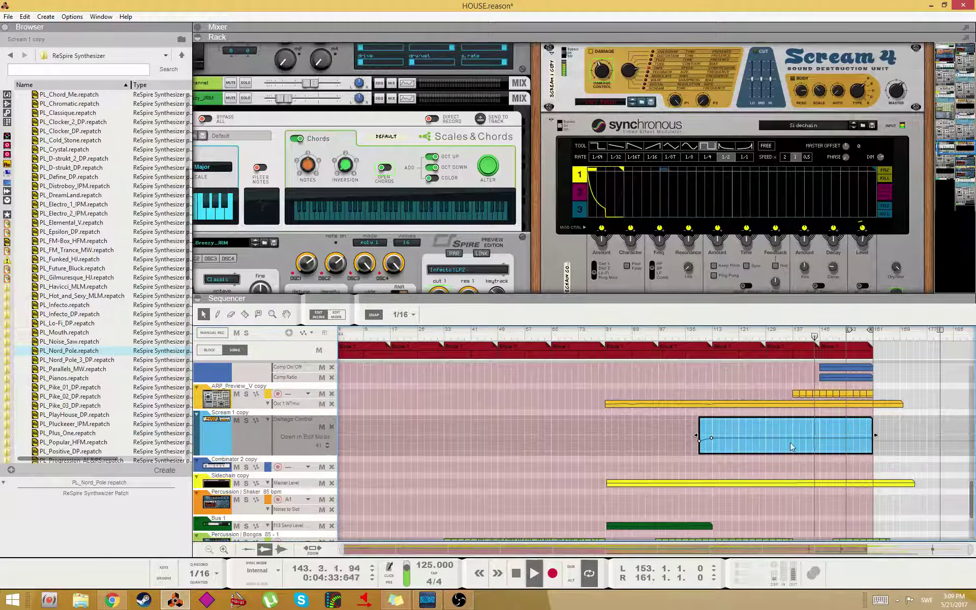
pyautogui.scroll(4, 803, 211)
pyautogui.scroll(7, 816, 212)
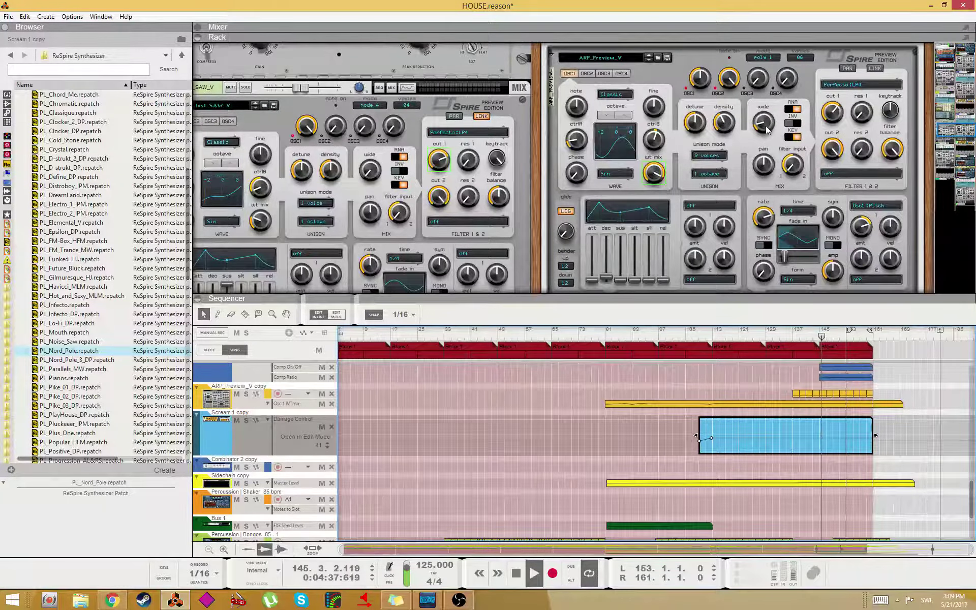
# - Add Damage Control points near bars 140 and 147 in the Scream 1 copy clip, setting the one at bar 147 to 53
pyautogui.press('w')
pyautogui.click(804, 438)
pyautogui.click(827, 442)
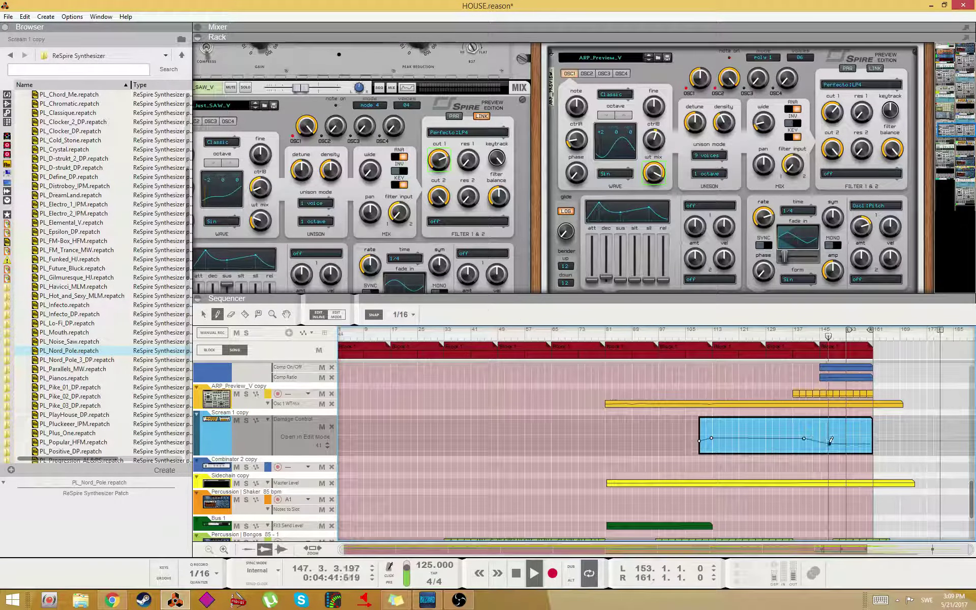
pyautogui.press('q')
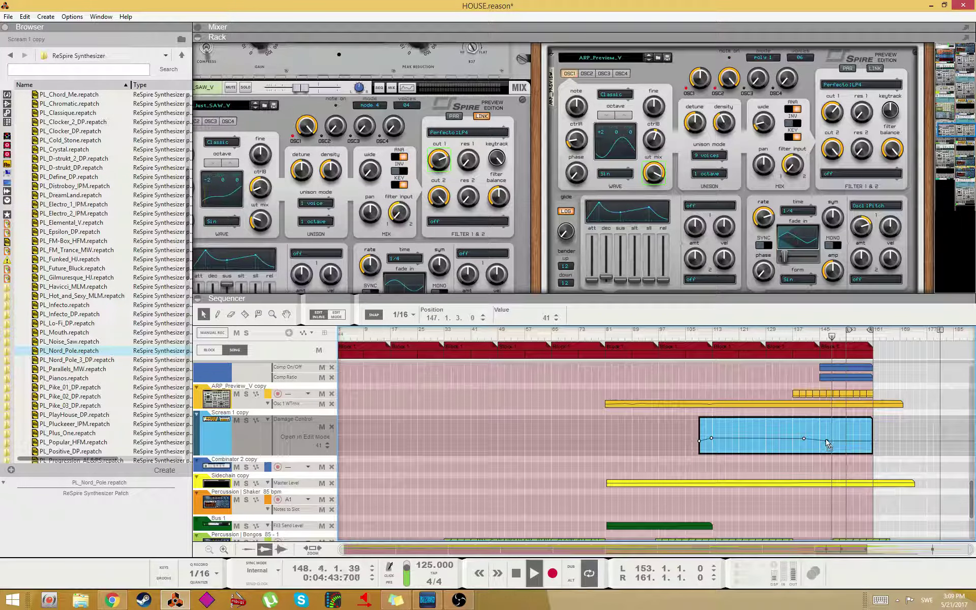
pyautogui.moveTo(827, 443); pyautogui.dragTo(828, 438)
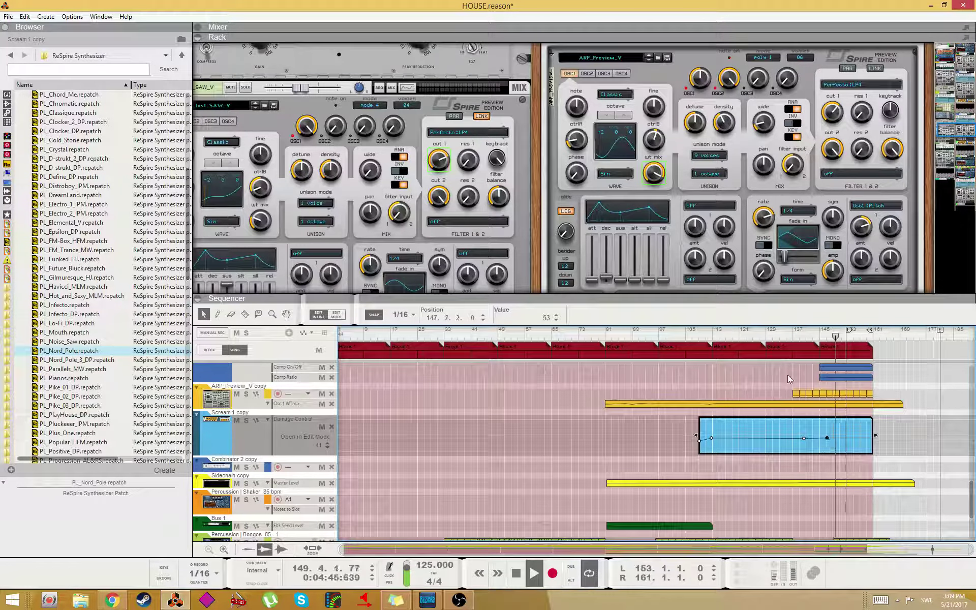
pyautogui.scroll(-4, 788, 200)
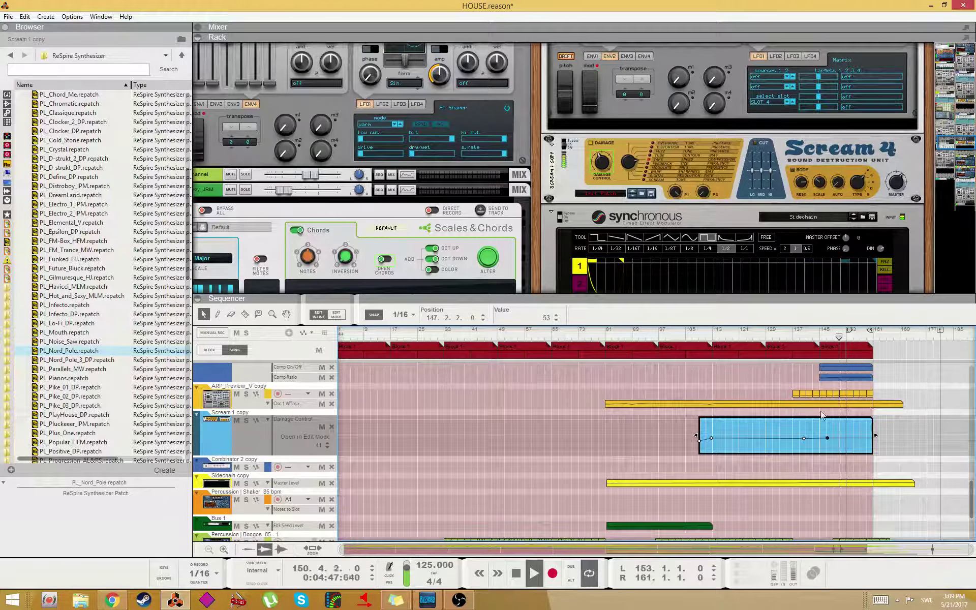
pyautogui.scroll(1, 734, 166)
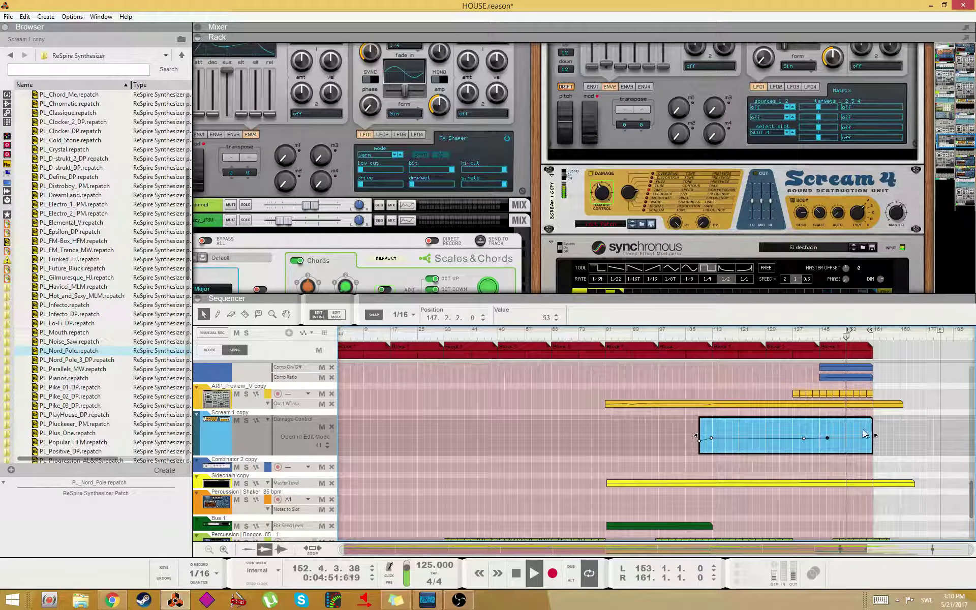
# - Copy the Cym_Crash69_PB clip from bar 132 to bar 148 and replay from about bar 150
pyautogui.scroll(-3, 858, 494)
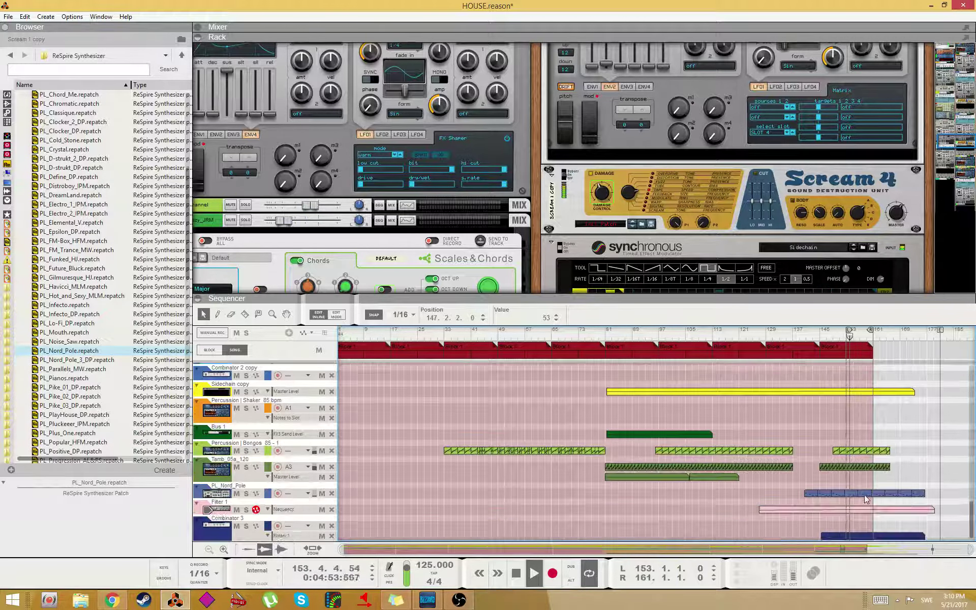
pyautogui.scroll(4, 864, 494)
pyautogui.scroll(5, 793, 438)
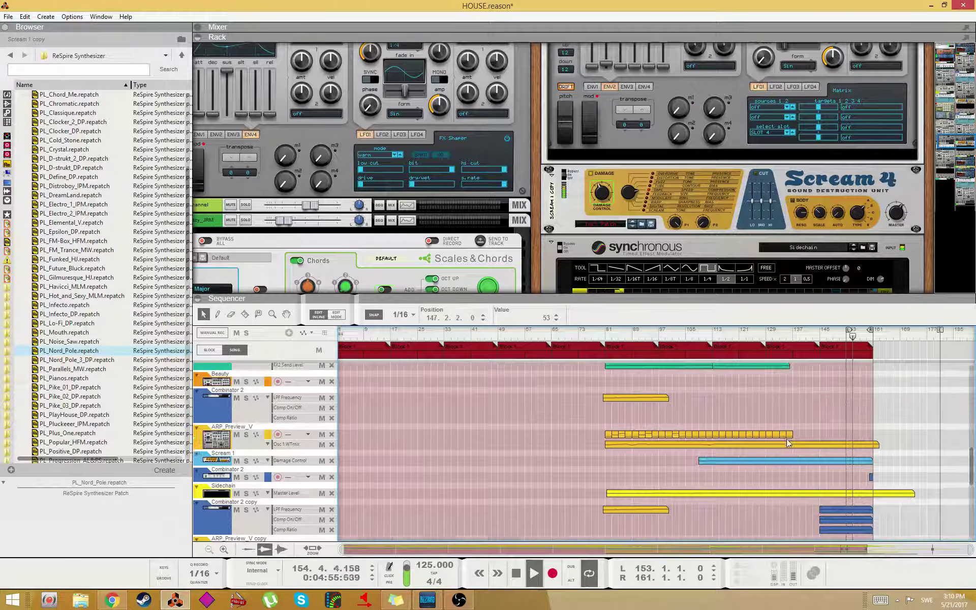
pyautogui.click(790, 413)
pyautogui.click(787, 413)
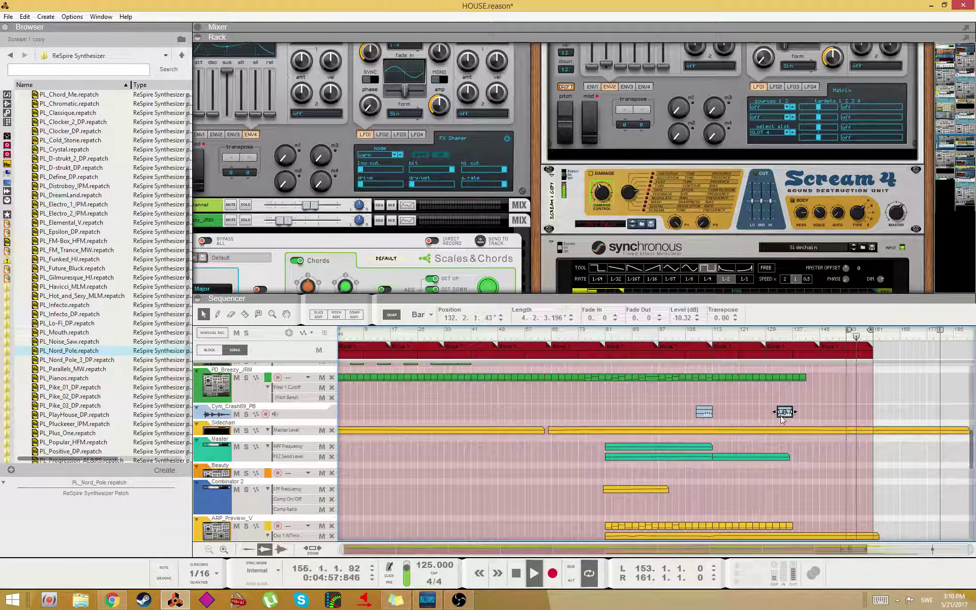
pyautogui.moveTo(783, 418); pyautogui.dragTo(837, 418)
pyautogui.click(836, 333)
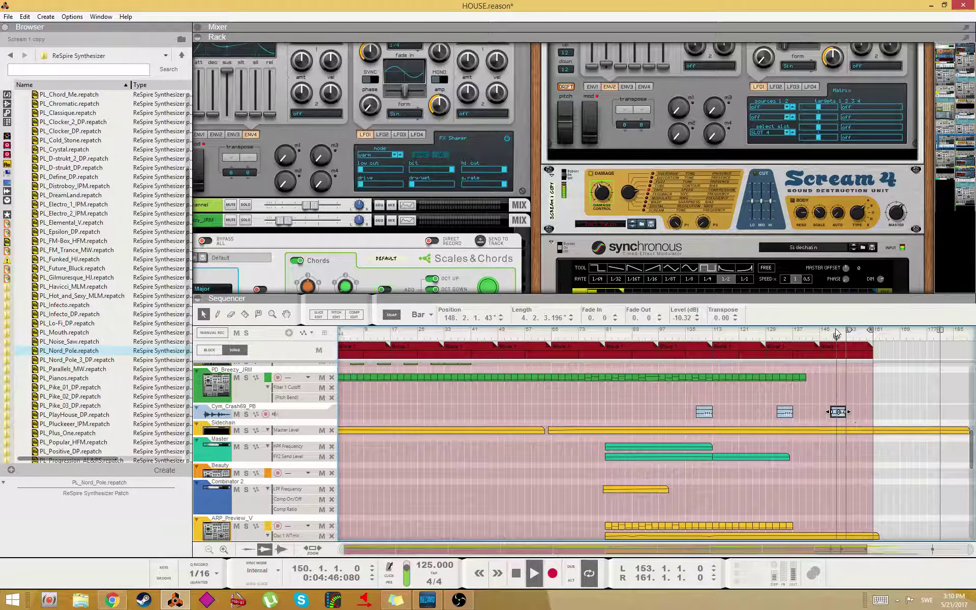
pyautogui.scroll(-3, 852, 455)
pyautogui.scroll(3, 861, 468)
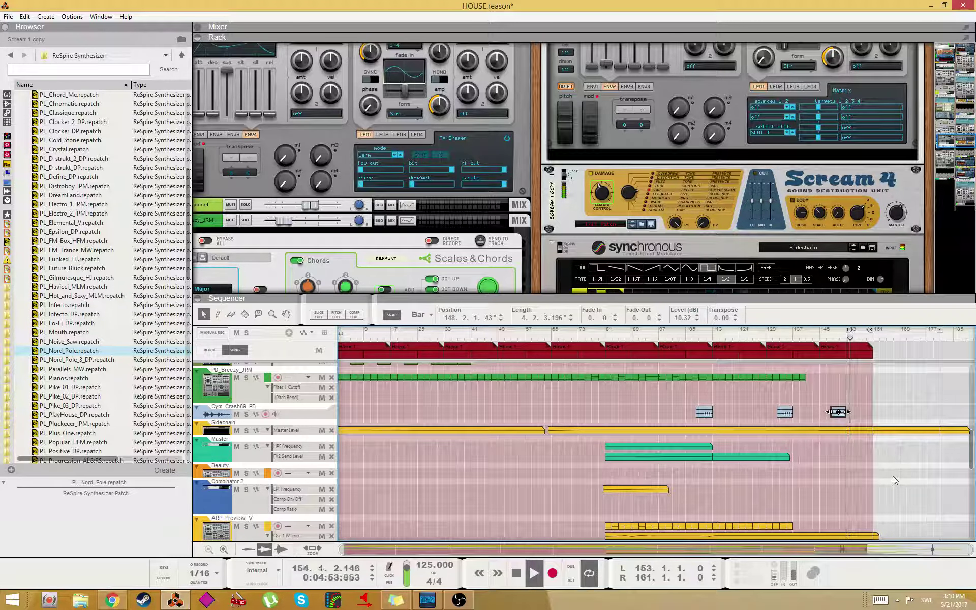
# - Add a point with a value of 111 at bar 153 in the Filter 1 Frequency automation clip
pyautogui.click(872, 393)
pyautogui.scroll(-5, 874, 409)
pyautogui.scroll(-4, 893, 481)
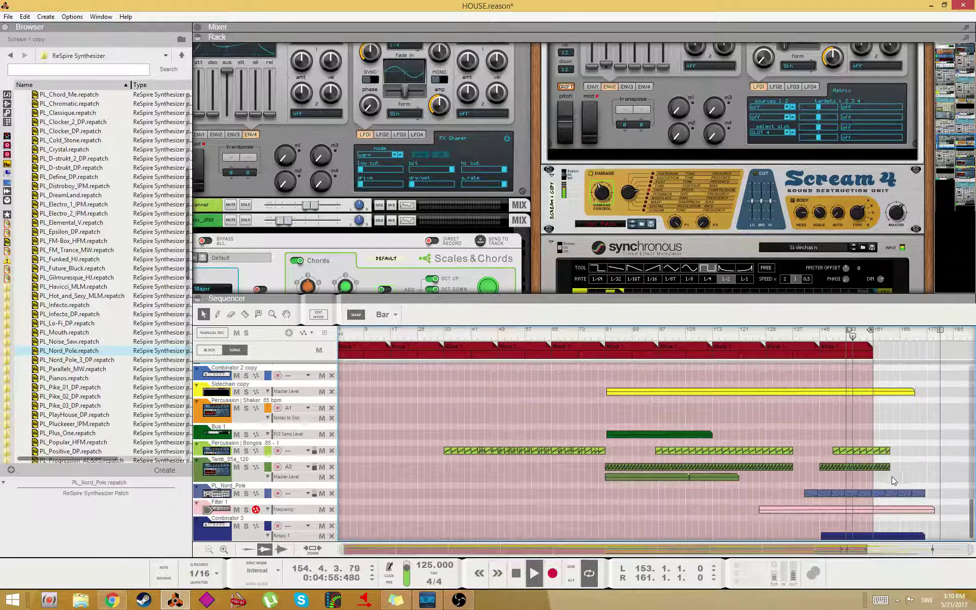
pyautogui.doubleClick(862, 509)
pyautogui.scroll(-1, 846, 517)
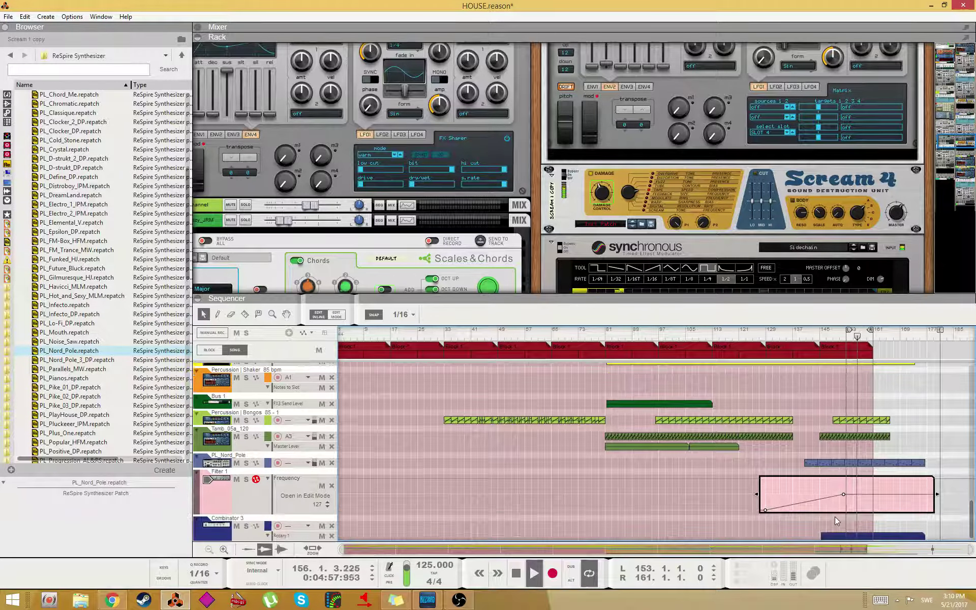
pyautogui.moveTo(849, 497); pyautogui.dragTo(848, 483)
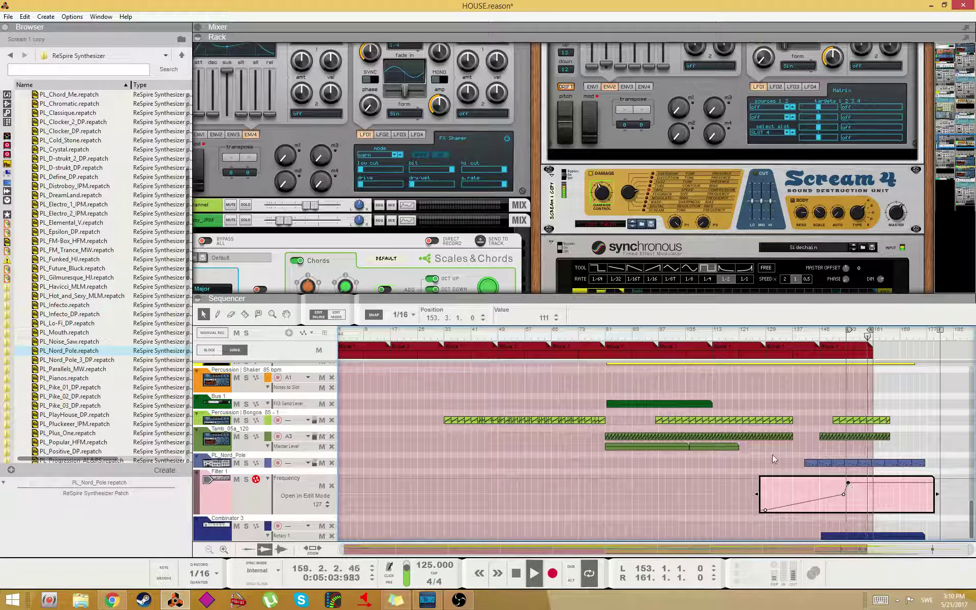
# - Lower the Combinator 3 mix channel level to -2.14 dB and save the song
pyautogui.click(209, 505)
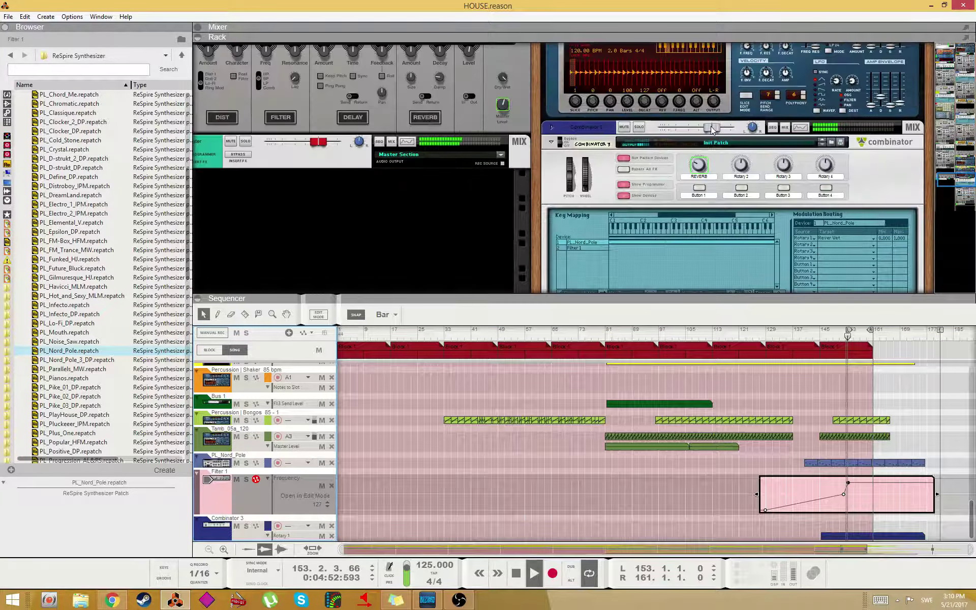
pyautogui.moveTo(712, 130); pyautogui.dragTo(705, 129)
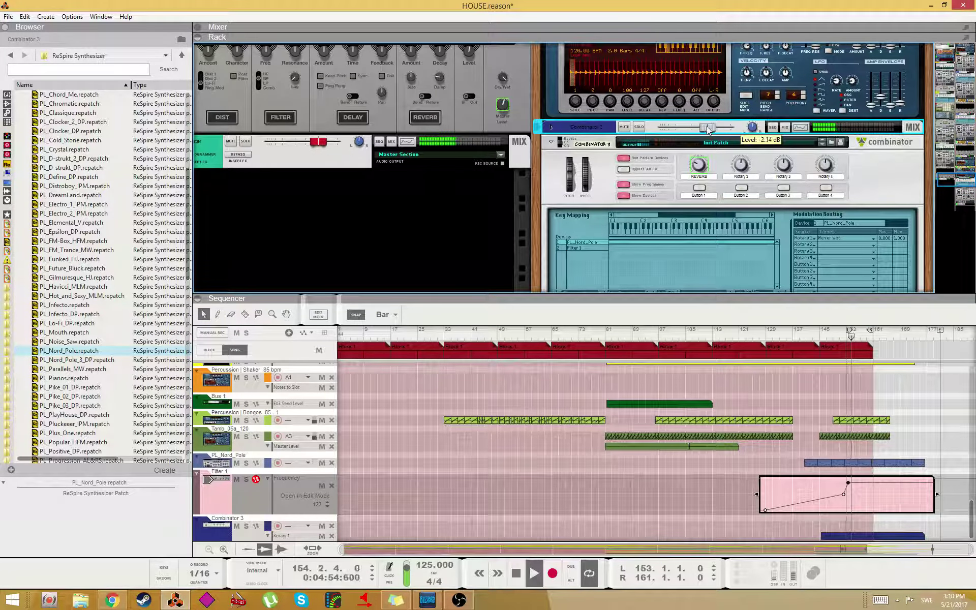
pyautogui.click(861, 221)
pyautogui.hotkey('ctrl', 's')
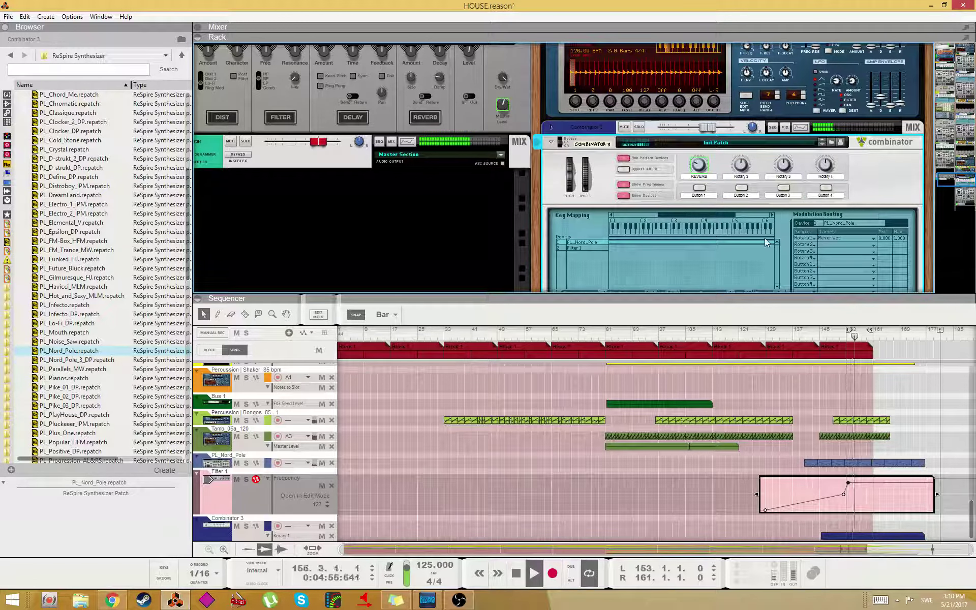
# - Open the Combinator 3 Rotary 1 automation clip and extend the right loop locator to about bar 170
pyautogui.rightClick(700, 166)
pyautogui.click(724, 173)
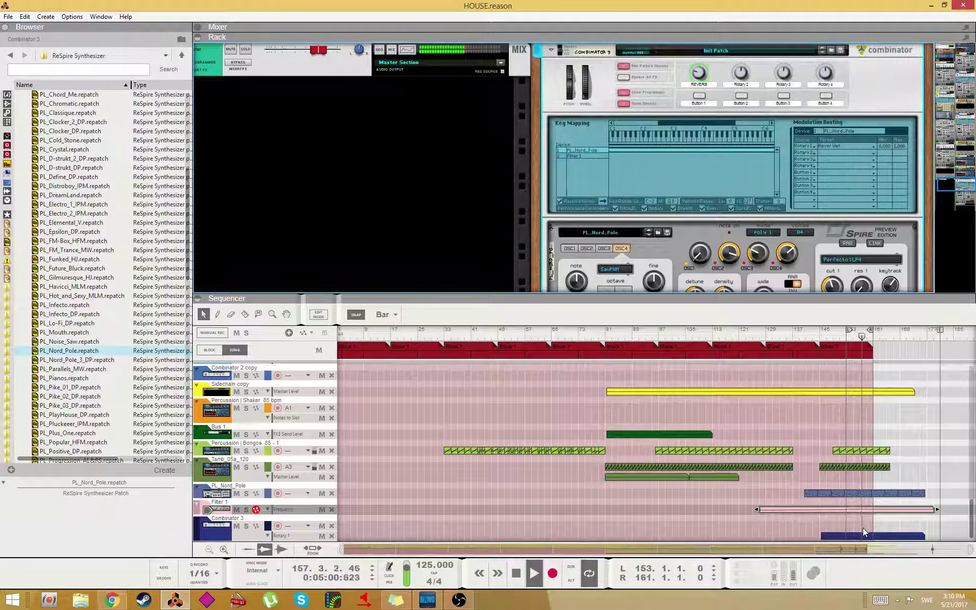
pyautogui.doubleClick(853, 536)
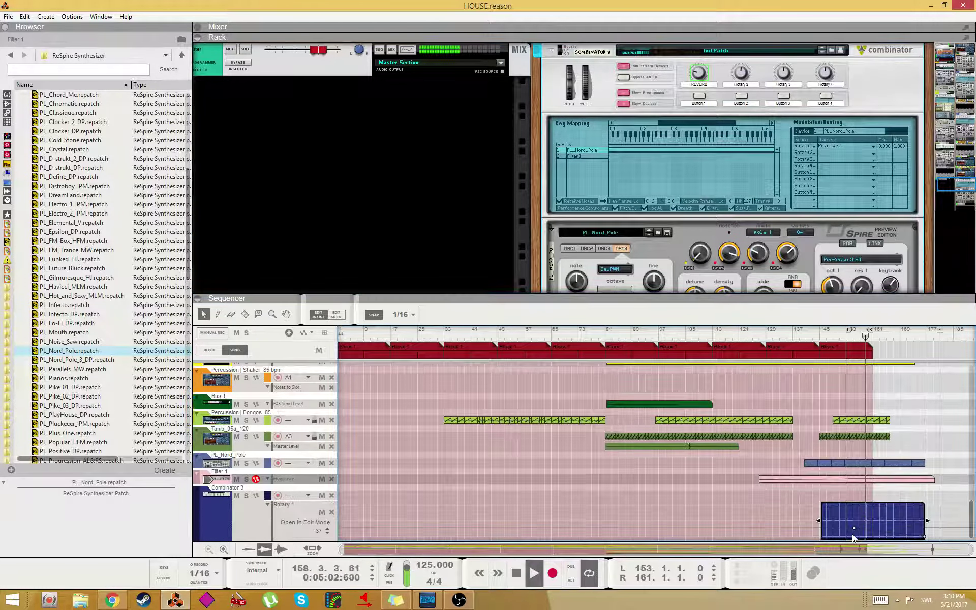
pyautogui.press('p')
pyautogui.moveTo(871, 331); pyautogui.dragTo(901, 331)
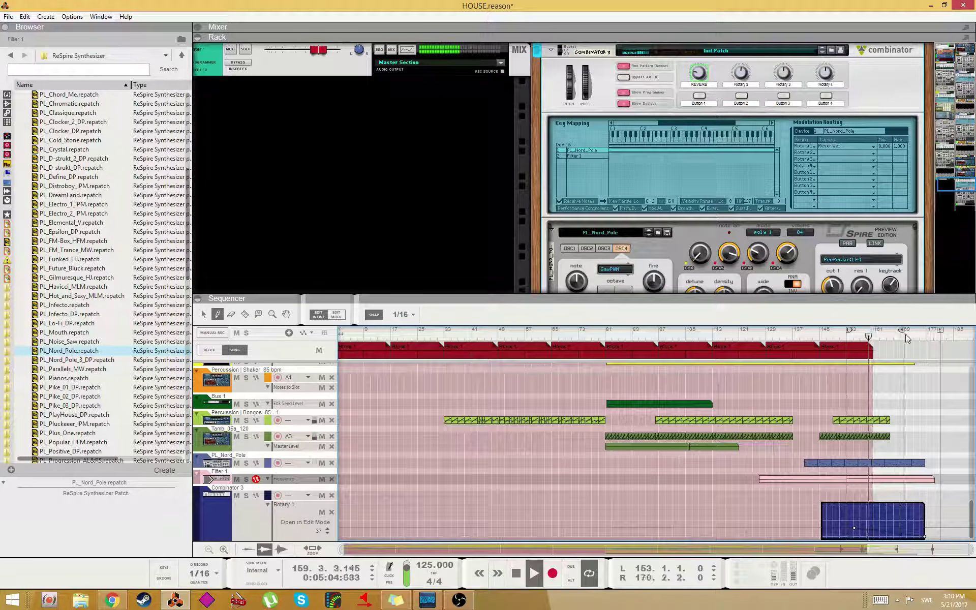
# - Copy the Bongos, Tamb_05a_120, Combinator 2 copy and ARP_Preview_V copy clips to continue the section past bar 161
pyautogui.moveTo(896, 430)
pyautogui.mouseDown()
pyautogui.moveTo(855, 441)
pyautogui.moveTo(852, 451)
pyautogui.mouseUp()
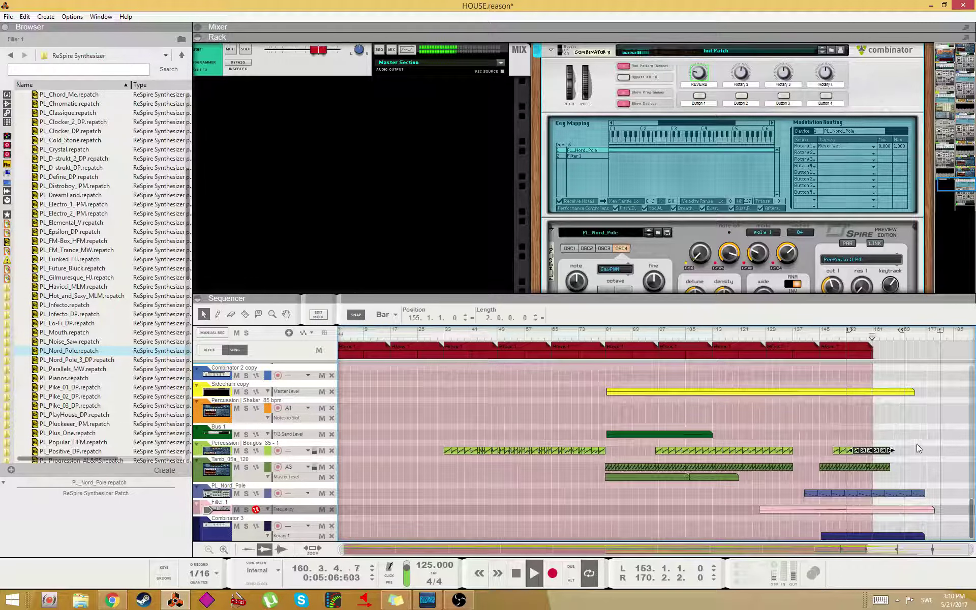
pyautogui.moveTo(919, 446); pyautogui.dragTo(848, 469)
pyautogui.moveTo(861, 467)
pyautogui.keyDown('ctrl'); pyautogui.mouseDown()
pyautogui.moveTo(909, 466)
pyautogui.moveTo(878, 453)
pyautogui.moveTo(848, 475)
pyautogui.moveTo(973, 460)
pyautogui.moveTo(875, 487)
pyautogui.mouseUp(); pyautogui.keyUp('ctrl')
pyautogui.scroll(3, 909, 466)
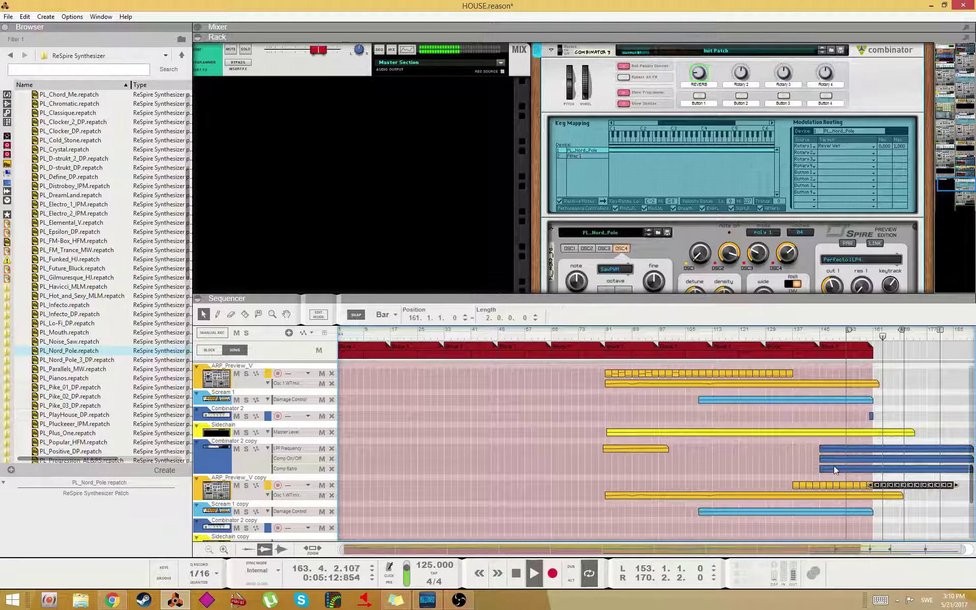
# - Copy the last Deep House drum clips so they continue from bar 165 to about bar 177
pyautogui.scroll(10, 835, 465)
pyautogui.scroll(4, 849, 457)
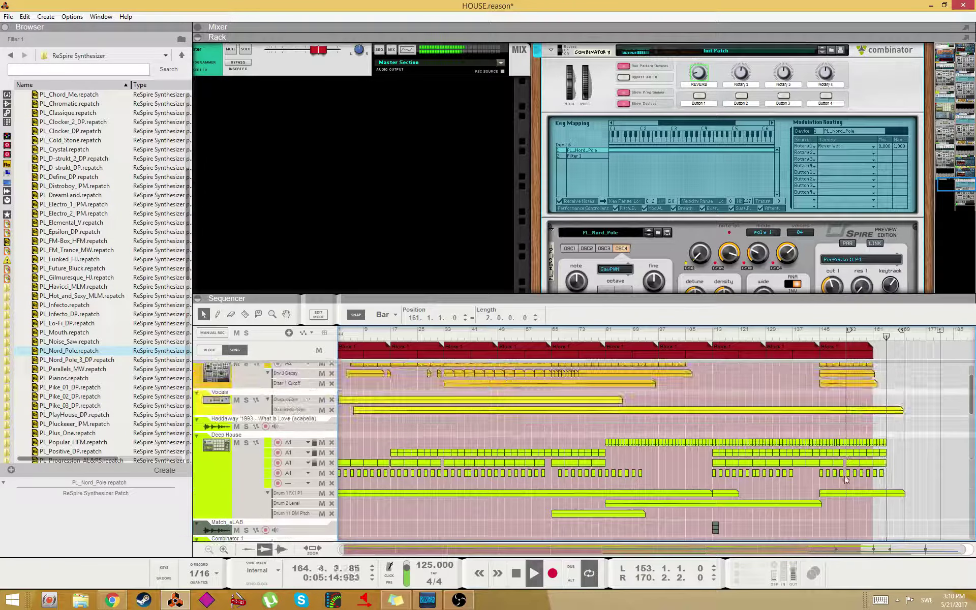
pyautogui.moveTo(905, 451); pyautogui.dragTo(892, 471)
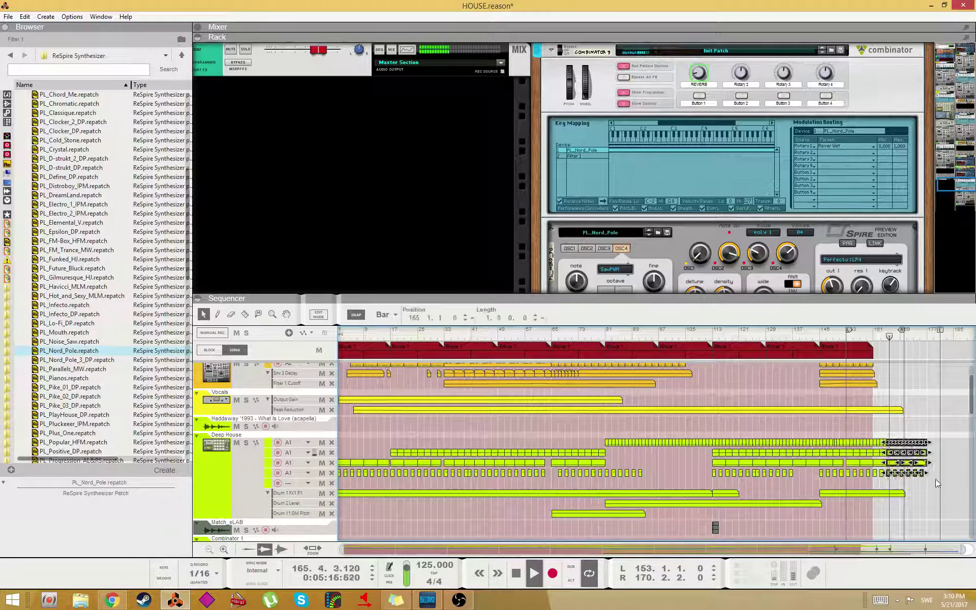
# - Move the right loop locator to bar 177
pyautogui.scroll(-4, 794, 476)
pyautogui.scroll(-10, 793, 475)
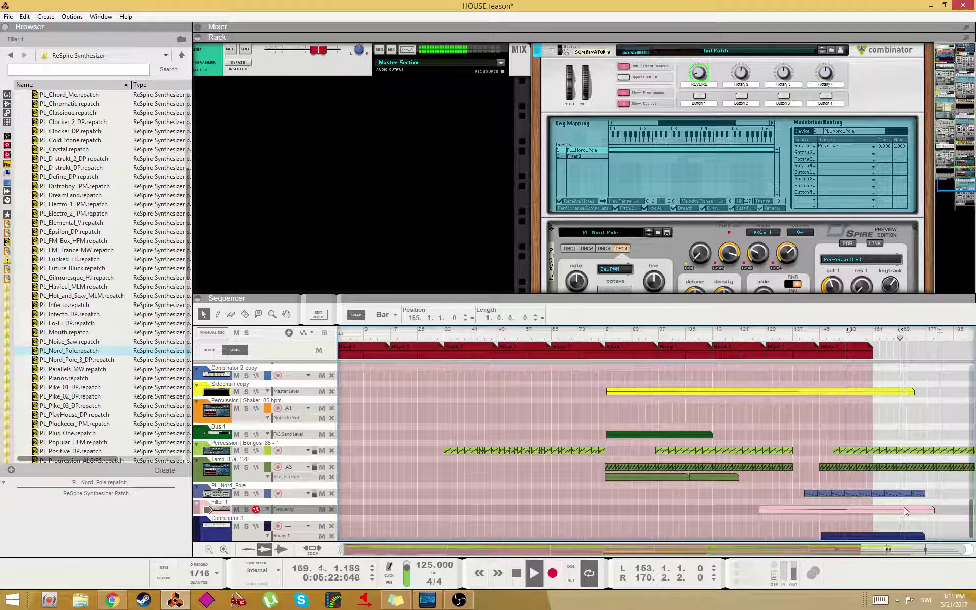
pyautogui.moveTo(902, 330); pyautogui.dragTo(926, 331)
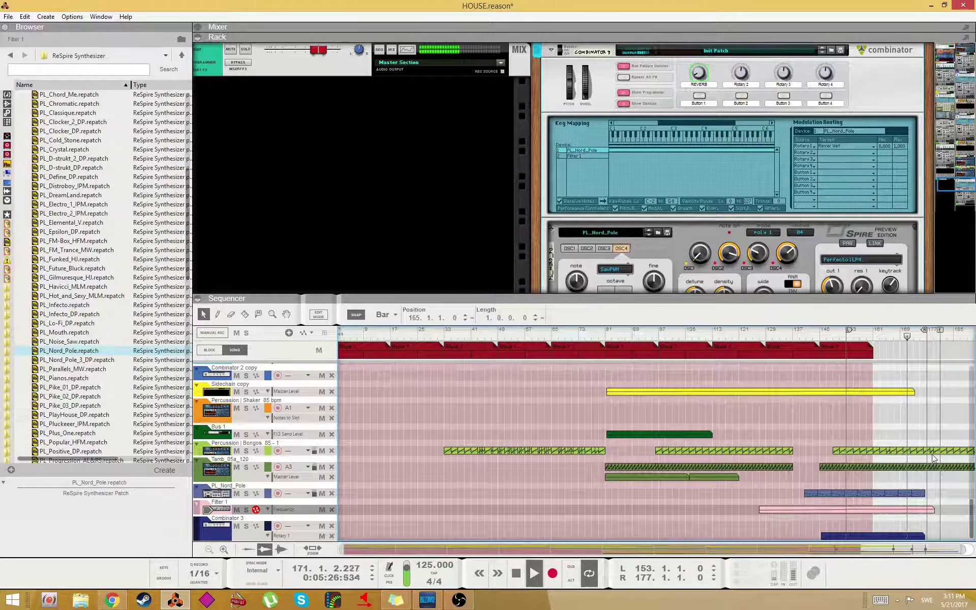
# - Try copying a group of BA_Just_SAW_V bass note clips to start at bar 161
pyautogui.scroll(6, 926, 460)
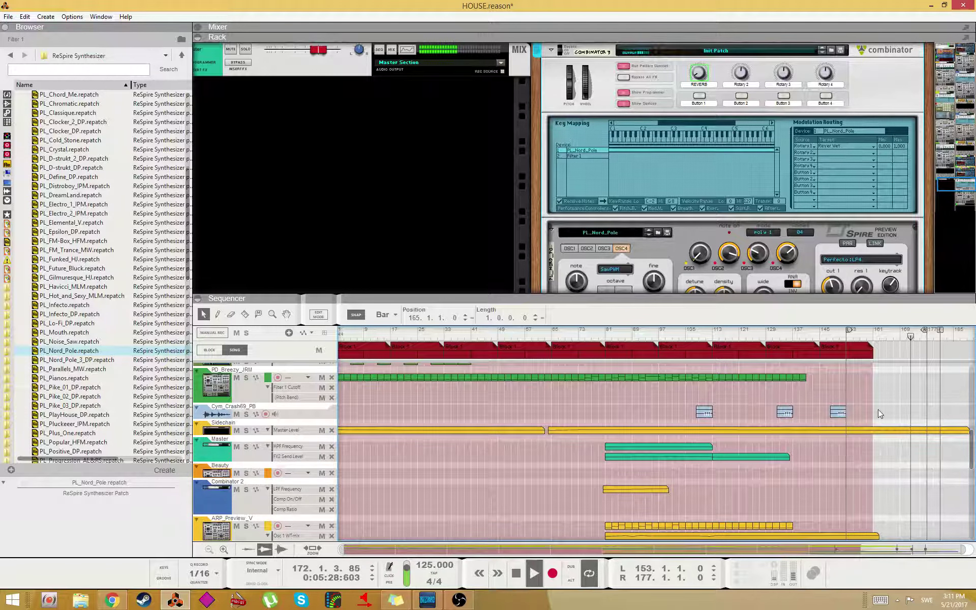
pyautogui.scroll(3, 844, 437)
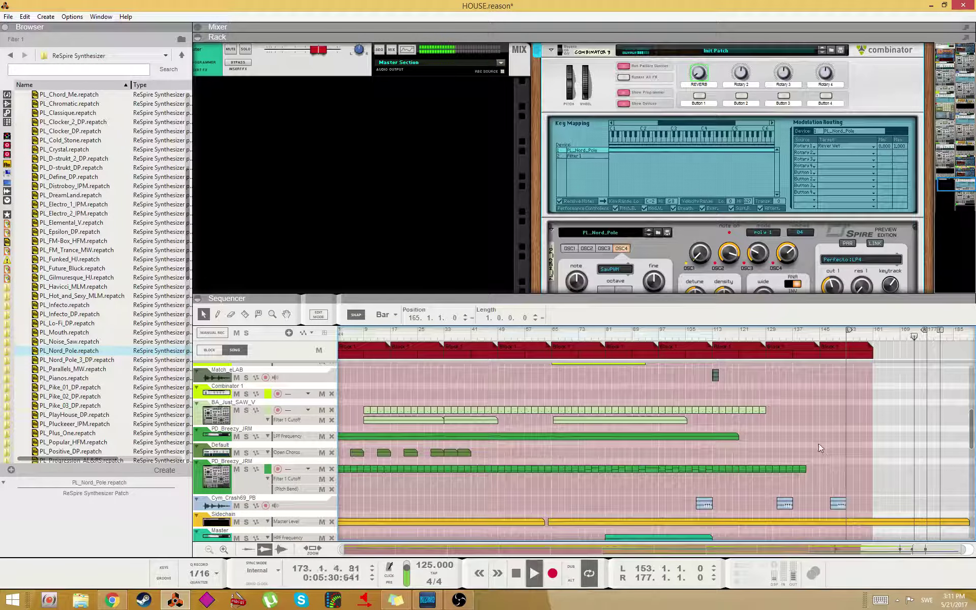
pyautogui.scroll(3, 755, 483)
pyautogui.moveTo(789, 472); pyautogui.dragTo(612, 468)
pyautogui.moveTo(688, 473); pyautogui.dragTo(875, 479)
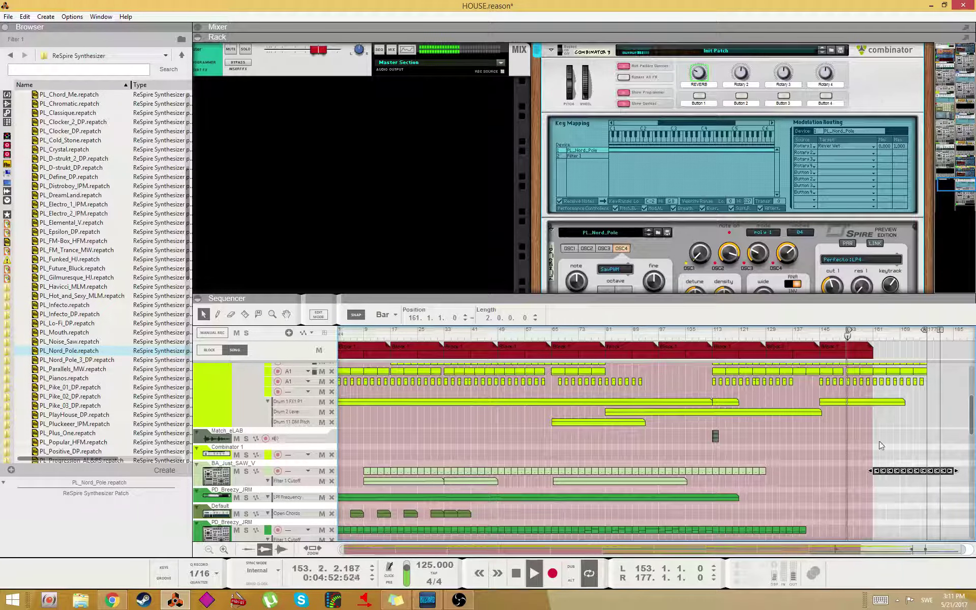
# - Replay from about bar 161 and delete the copied BA_Just_SAW_V clips
pyautogui.click(873, 334)
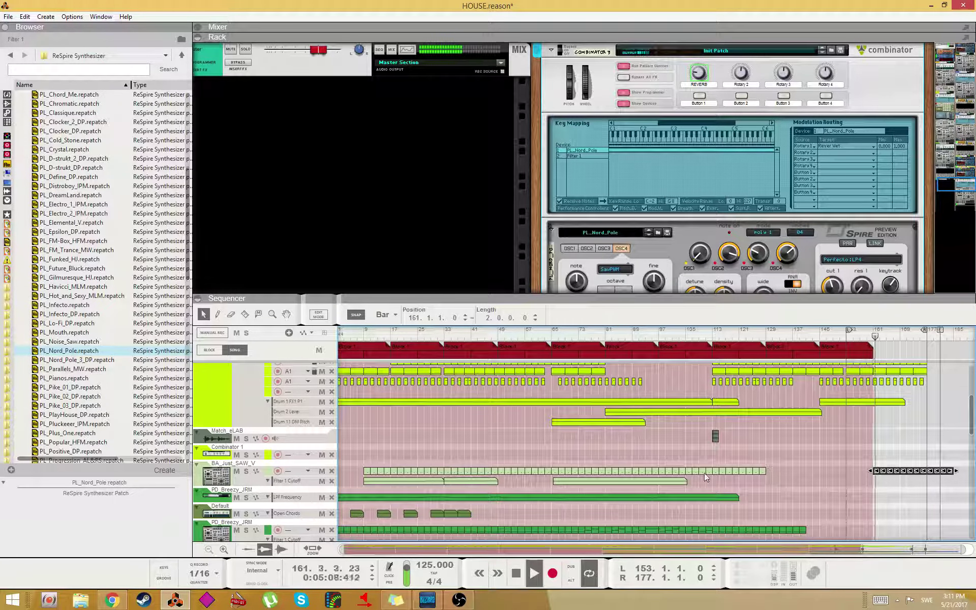
pyautogui.moveTo(852, 474); pyautogui.dragTo(966, 477)
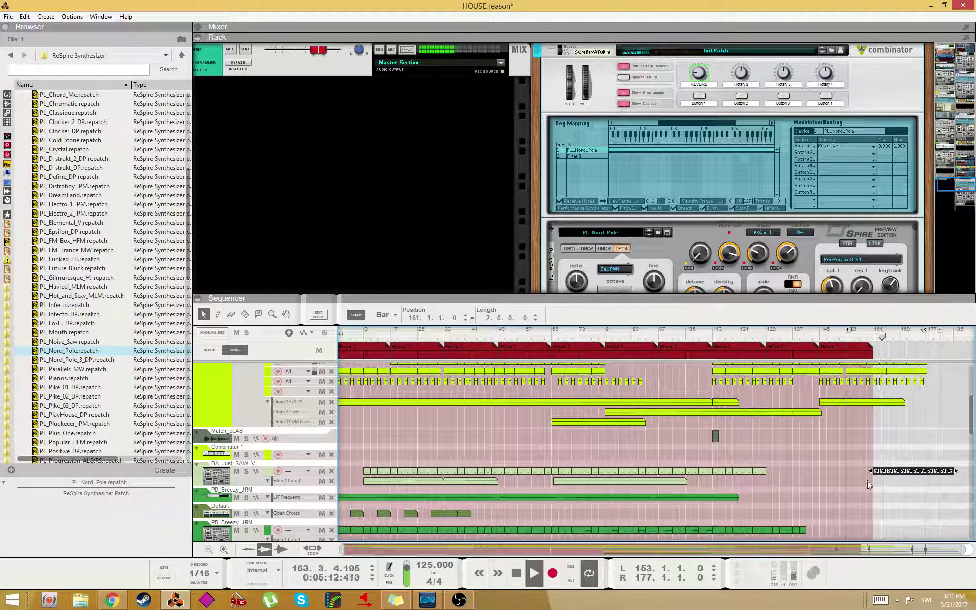
pyautogui.click(715, 492)
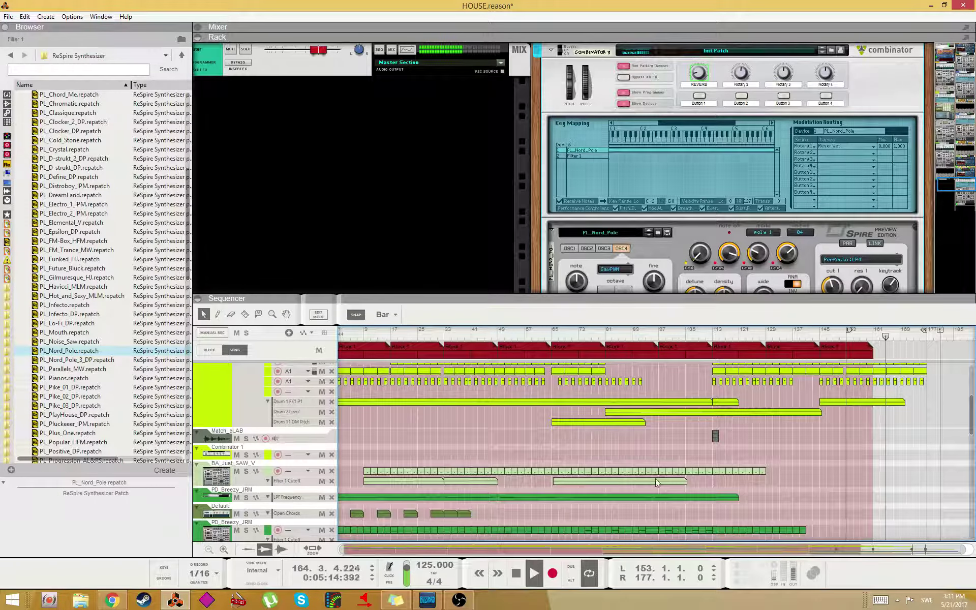
# - Try duplicating the last Deep_Chords note and automation clips to continue from bar 161, and undo the duplication
pyautogui.scroll(3, 756, 460)
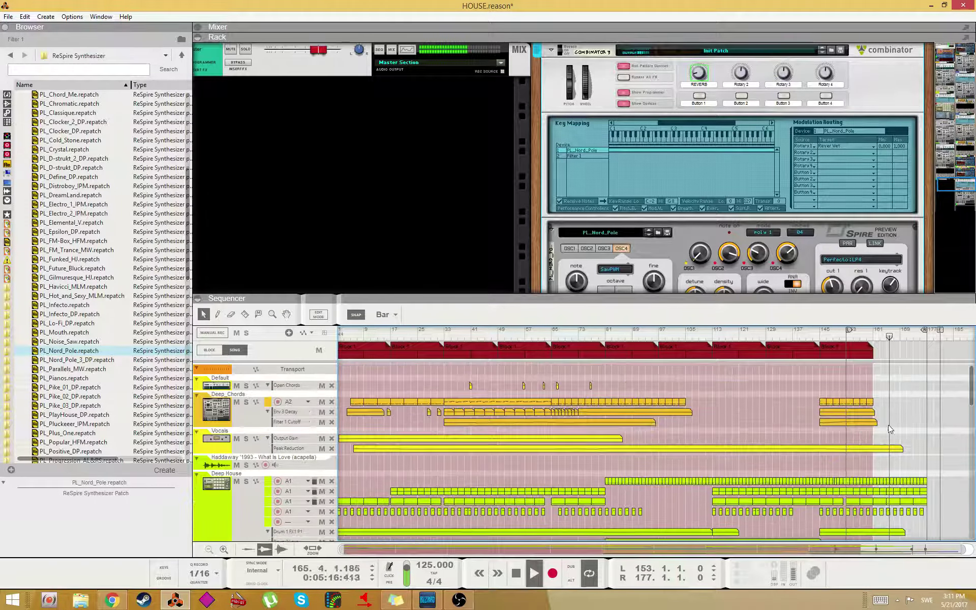
pyautogui.moveTo(873, 407)
pyautogui.mouseDown()
pyautogui.moveTo(830, 426)
pyautogui.moveTo(885, 422)
pyautogui.mouseUp()
pyautogui.click(905, 437)
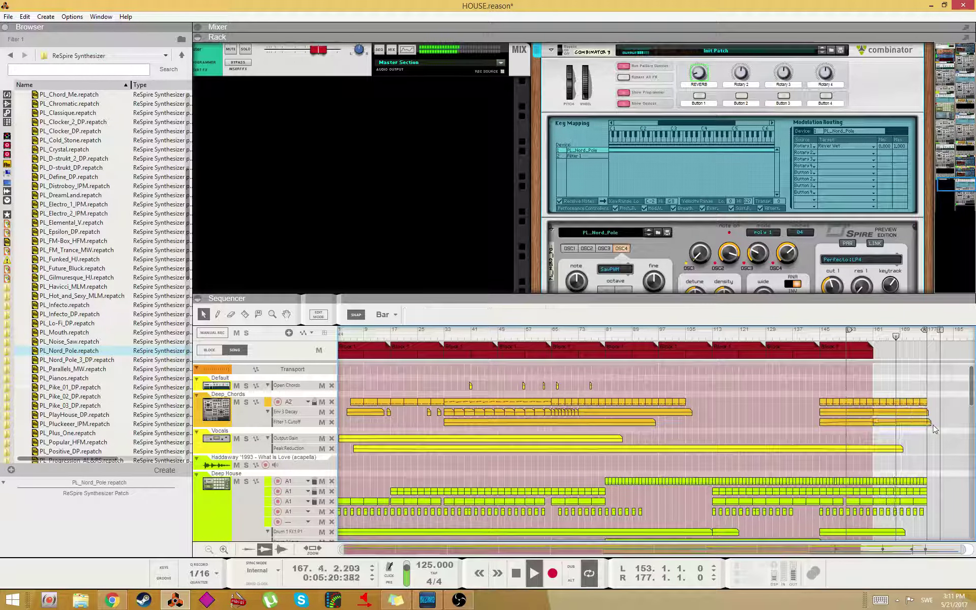
pyautogui.hotkey('ctrl', 'z')
pyautogui.hotkey('ctrl', 'z')
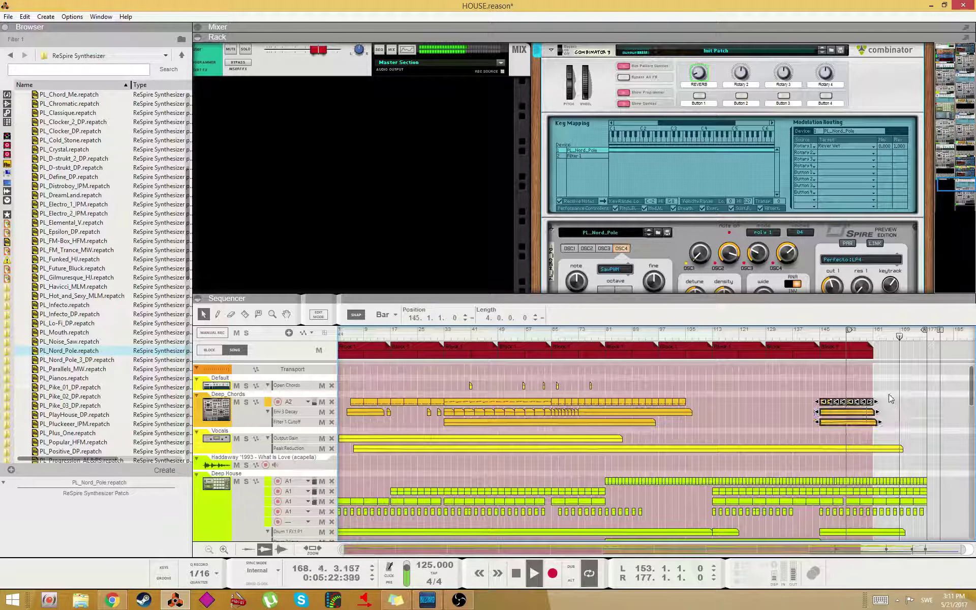
# - Duplicate the Deep_Chords clips starting at bar 145 so the notes continue to bar 177 and the automation to about bar 193
pyautogui.click(888, 413)
pyautogui.moveTo(888, 412)
pyautogui.mouseDown()
pyautogui.moveTo(852, 426)
pyautogui.moveTo(975, 420)
pyautogui.moveTo(840, 400)
pyautogui.mouseUp()
pyautogui.hotkey('ctrl', 'd')
pyautogui.hotkey('ctrl', 'd')
# - Move the left loop locator to bar 161 and duplicate the last three block clips so they run to bar 209
pyautogui.moveTo(933, 330)
pyautogui.mouseDown()
pyautogui.moveTo(972, 366)
pyautogui.moveTo(975, 396)
pyautogui.mouseUp()
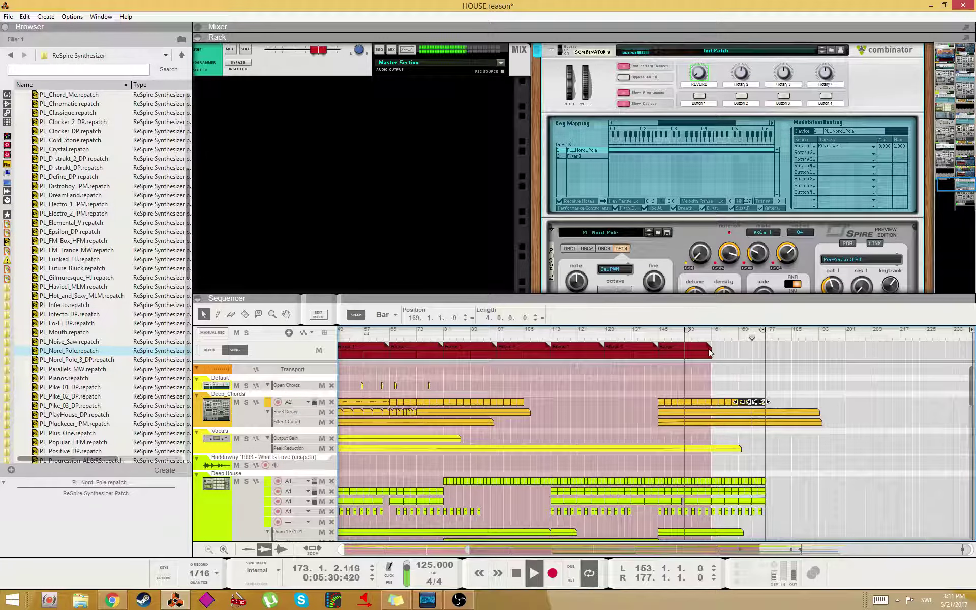
pyautogui.keyDown('ctrl'); pyautogui.click(710, 333); pyautogui.keyUp('ctrl')
pyautogui.moveTo(730, 357); pyautogui.dragTo(594, 339)
pyautogui.hotkey('ctrl', 'd')
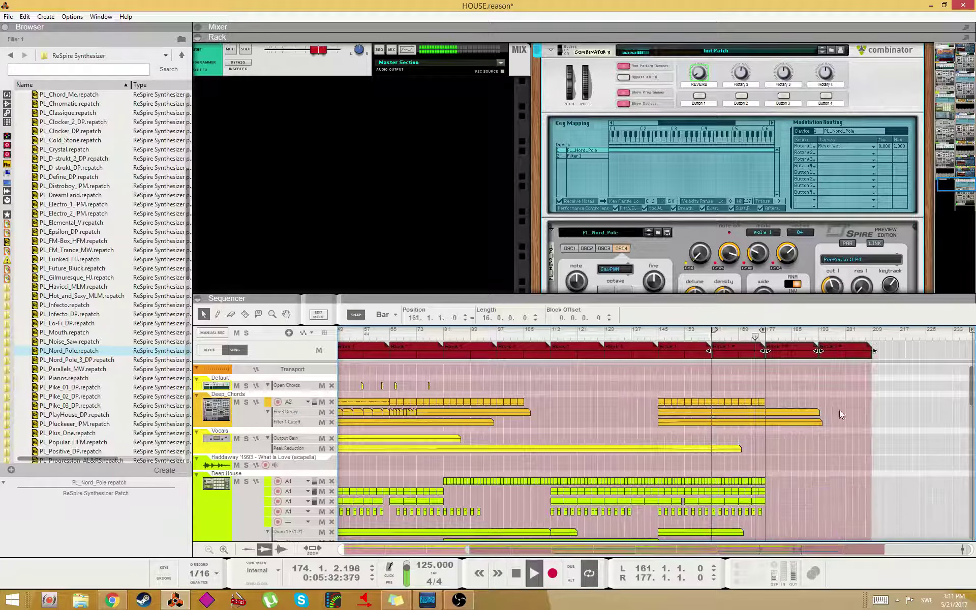
pyautogui.scroll(-5, 813, 432)
pyautogui.click(779, 485)
pyautogui.scroll(-5, 767, 514)
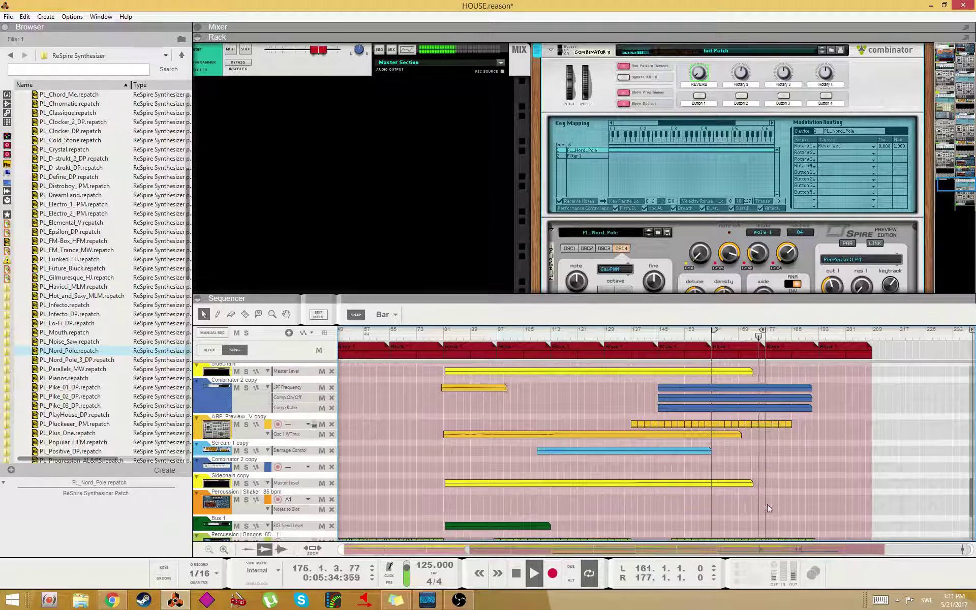
pyautogui.scroll(-5, 767, 507)
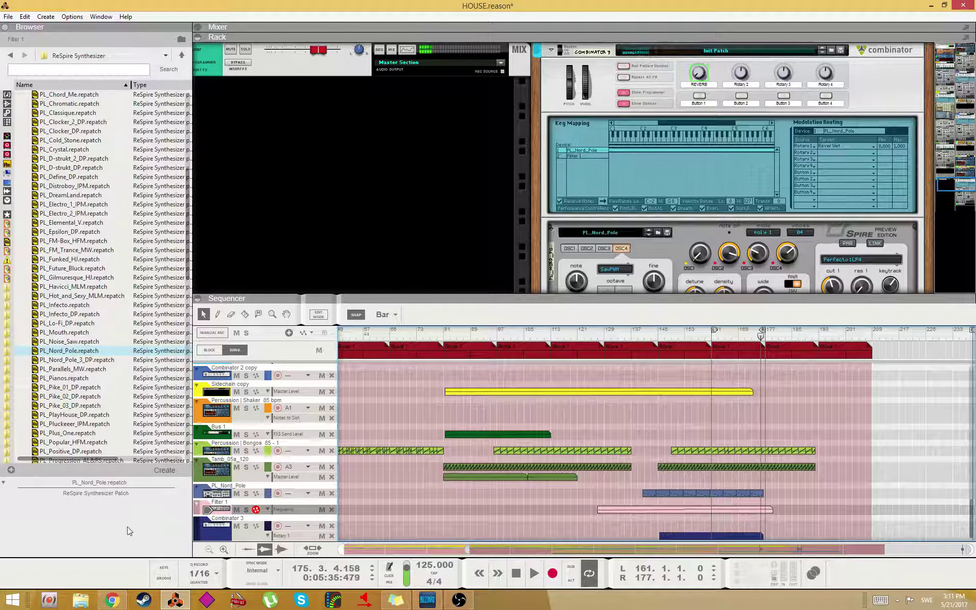